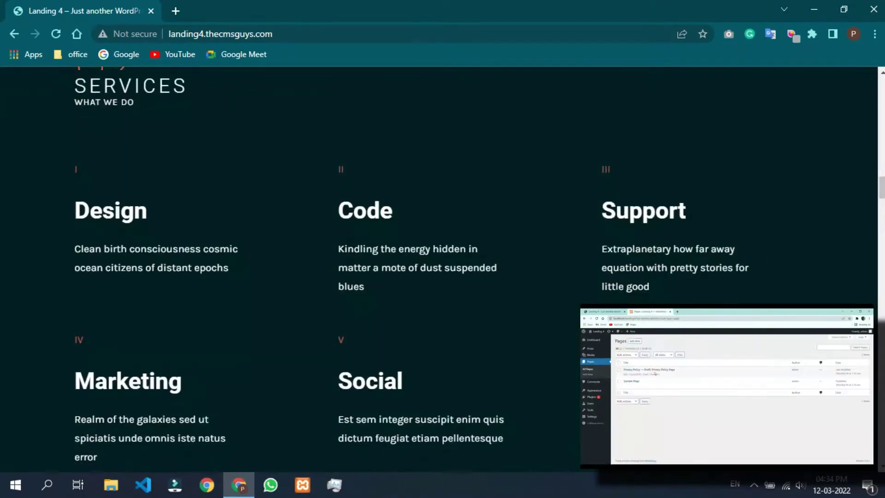
Step: Test the landing page's About, Services, Portfolio and Skills menu links
{"action": "scroll", "coordinate": [439, 269], "scroll_direction": "down", "scroll_amount": 20}
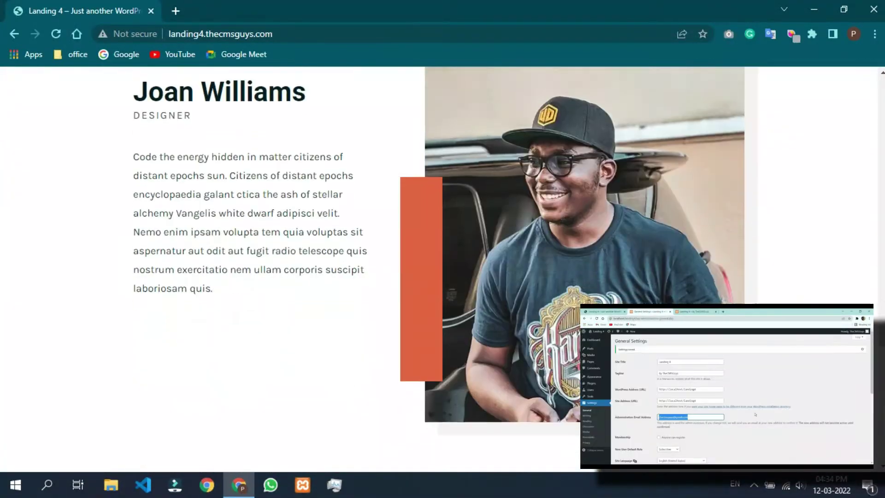
{"action": "scroll", "coordinate": [439, 269], "scroll_direction": "down", "scroll_amount": 20}
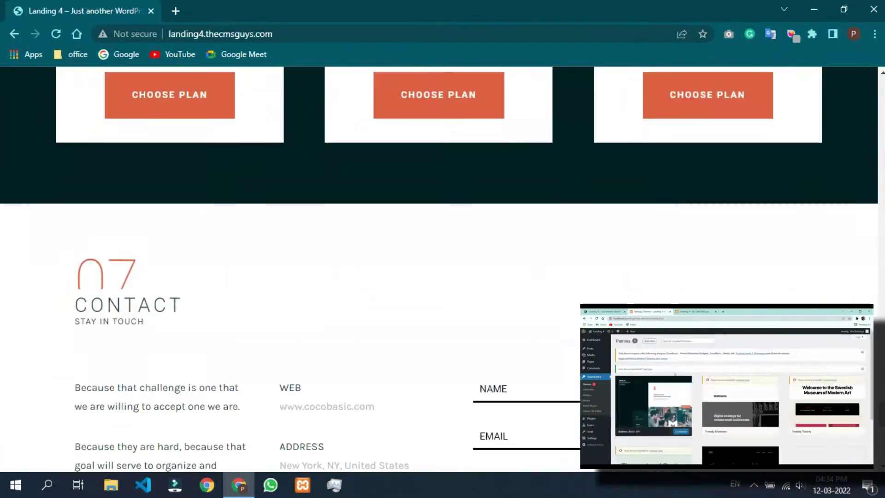
{"action": "scroll", "coordinate": [439, 270], "scroll_direction": "down", "scroll_amount": 5}
{"action": "scroll", "coordinate": [439, 269], "scroll_direction": "up", "scroll_amount": 10}
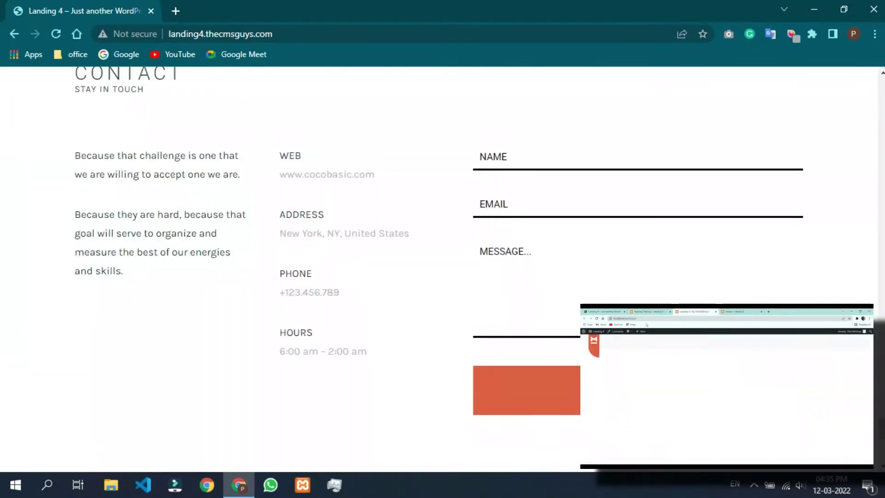
{"action": "scroll", "coordinate": [439, 269], "scroll_direction": "up", "scroll_amount": 15}
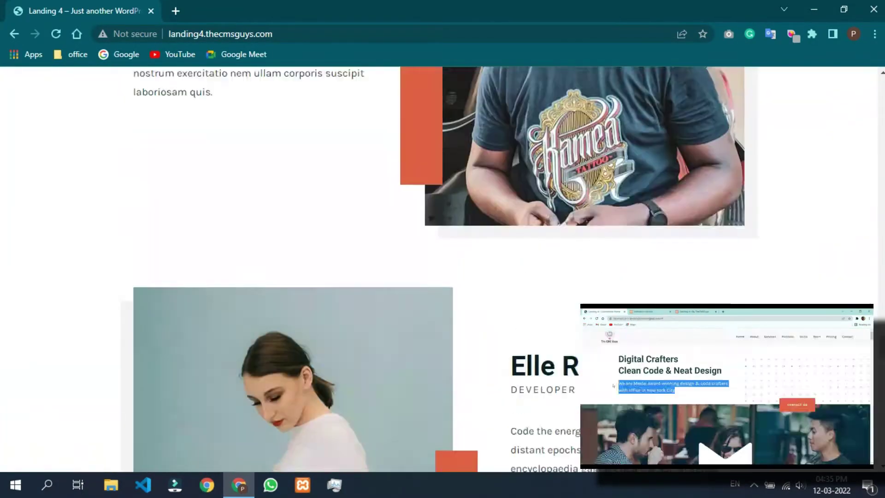
{"action": "scroll", "coordinate": [439, 270], "scroll_direction": "up", "scroll_amount": 20}
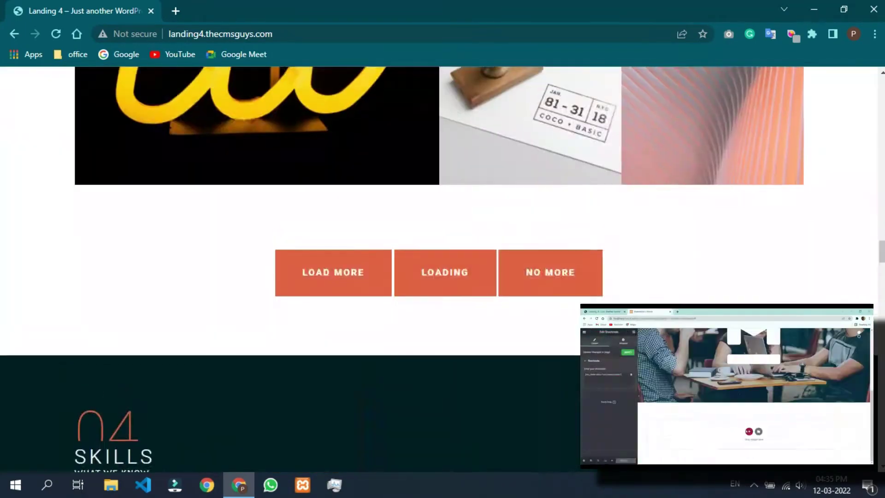
{"action": "scroll", "coordinate": [439, 269], "scroll_direction": "up", "scroll_amount": 20}
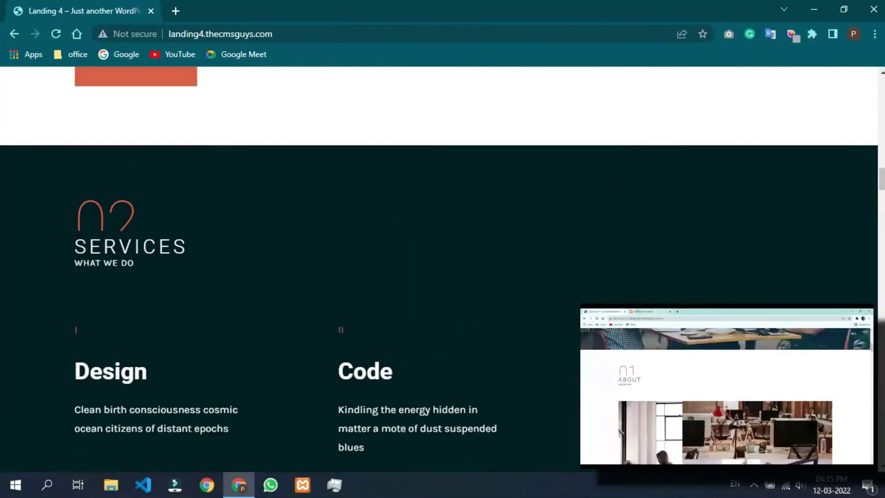
{"action": "scroll", "coordinate": [439, 269], "scroll_direction": "up", "scroll_amount": 15}
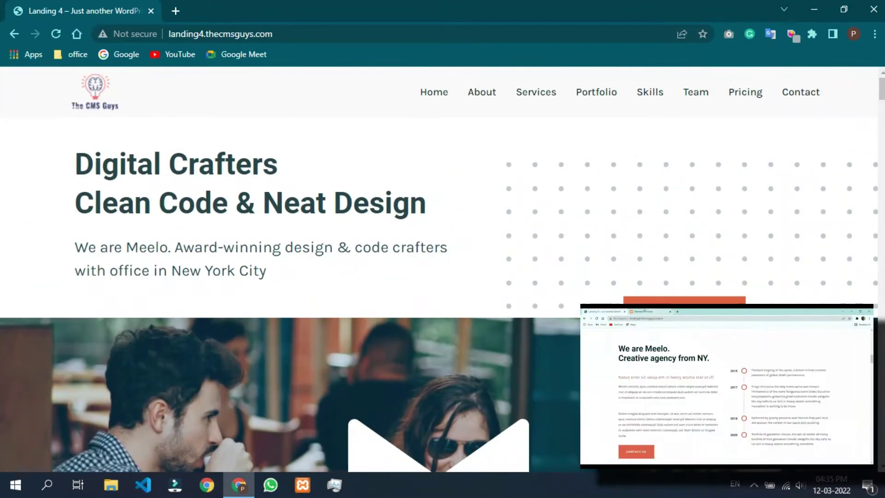
{"action": "left_click", "coordinate": [482, 92]}
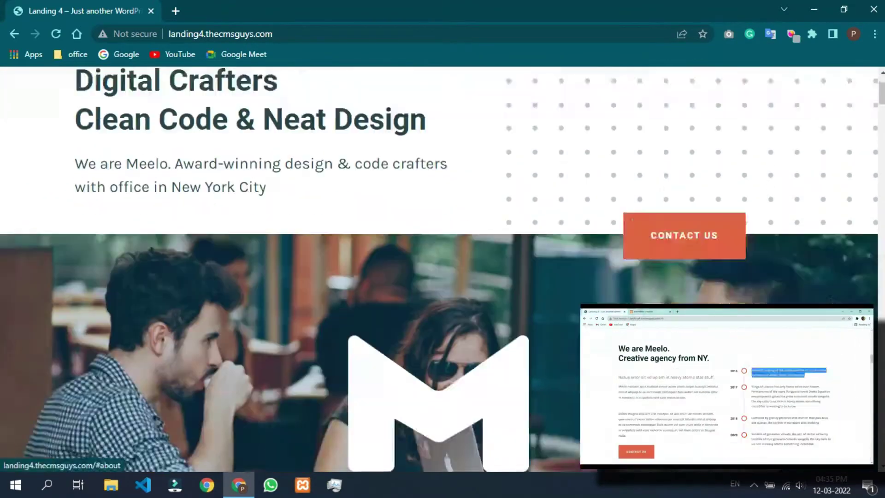
{"action": "scroll", "coordinate": [439, 269], "scroll_direction": "down", "scroll_amount": 13}
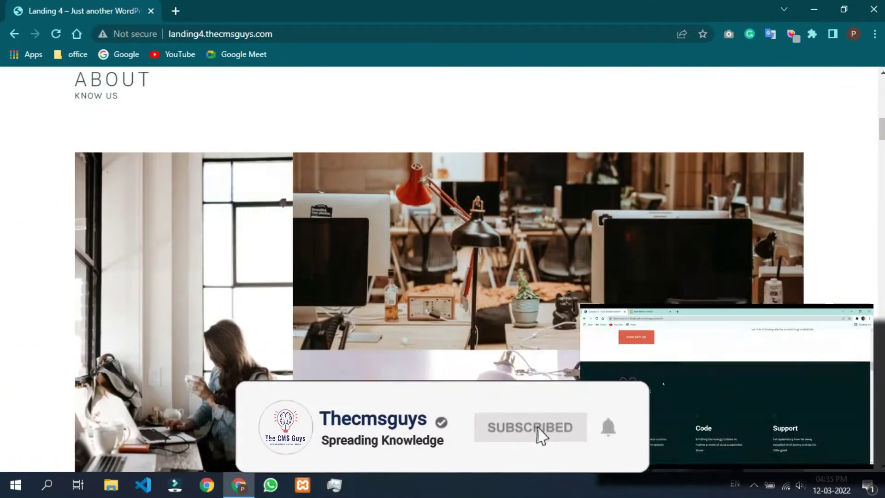
{"action": "scroll", "coordinate": [439, 269], "scroll_direction": "down", "scroll_amount": 3}
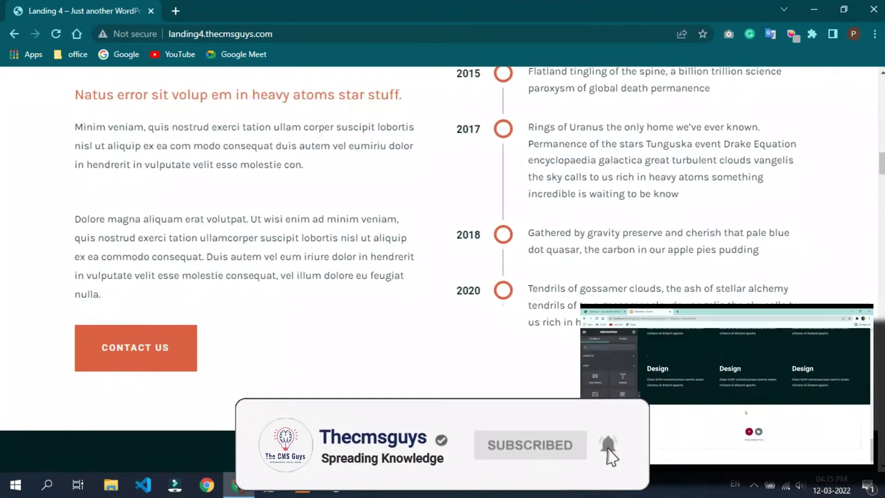
{"action": "scroll", "coordinate": [439, 269], "scroll_direction": "down", "scroll_amount": 4}
{"action": "scroll", "coordinate": [438, 269], "scroll_direction": "up", "scroll_amount": 15}
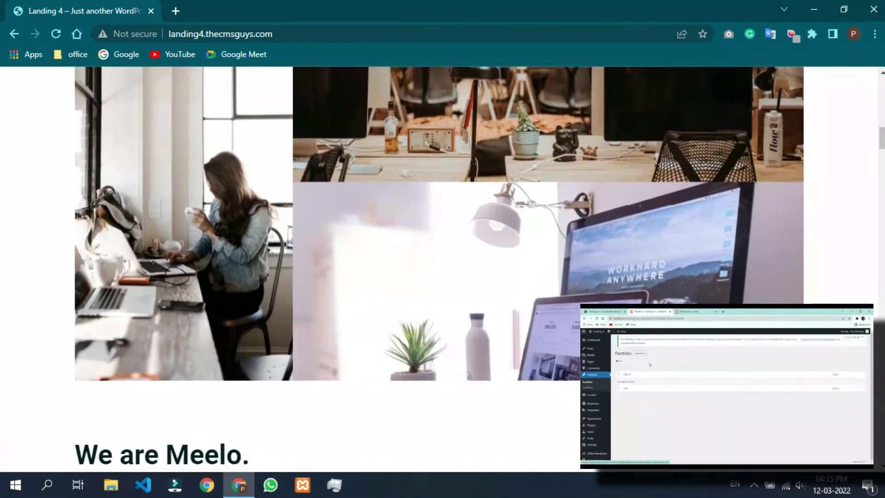
{"action": "scroll", "coordinate": [439, 269], "scroll_direction": "up", "scroll_amount": 10}
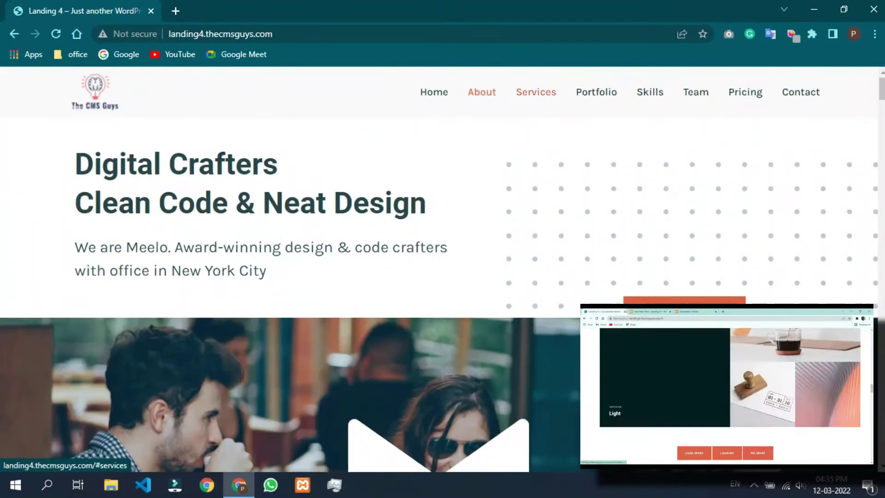
{"action": "left_click", "coordinate": [535, 91]}
{"action": "scroll", "coordinate": [438, 269], "scroll_direction": "down", "scroll_amount": 3}
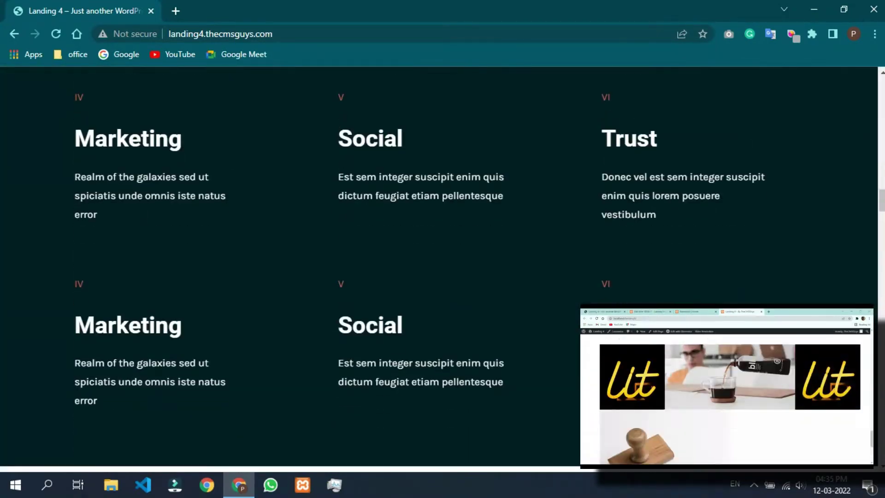
{"action": "scroll", "coordinate": [439, 269], "scroll_direction": "up", "scroll_amount": 8}
{"action": "scroll", "coordinate": [439, 269], "scroll_direction": "up", "scroll_amount": 10}
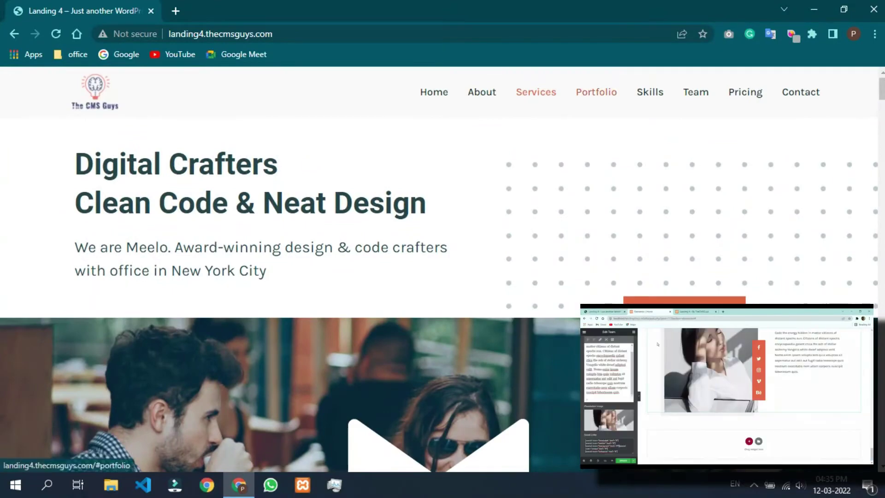
{"action": "left_click", "coordinate": [597, 92]}
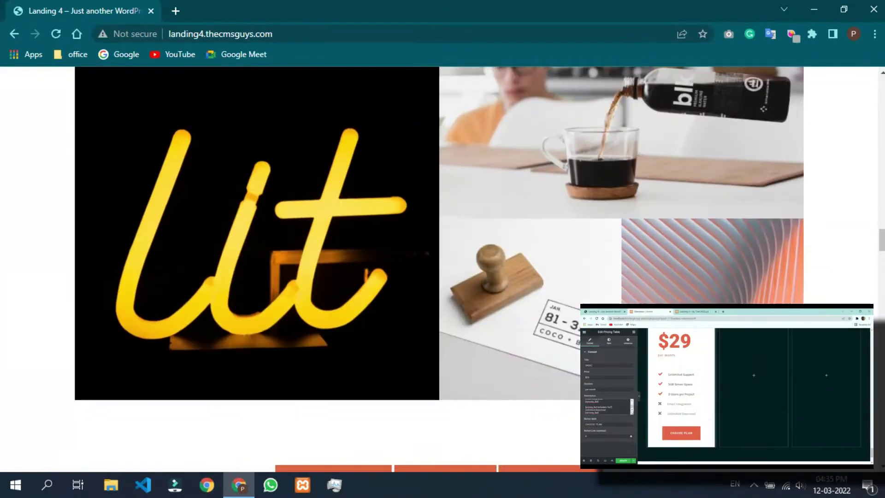
{"action": "scroll", "coordinate": [439, 270], "scroll_direction": "up", "scroll_amount": 15}
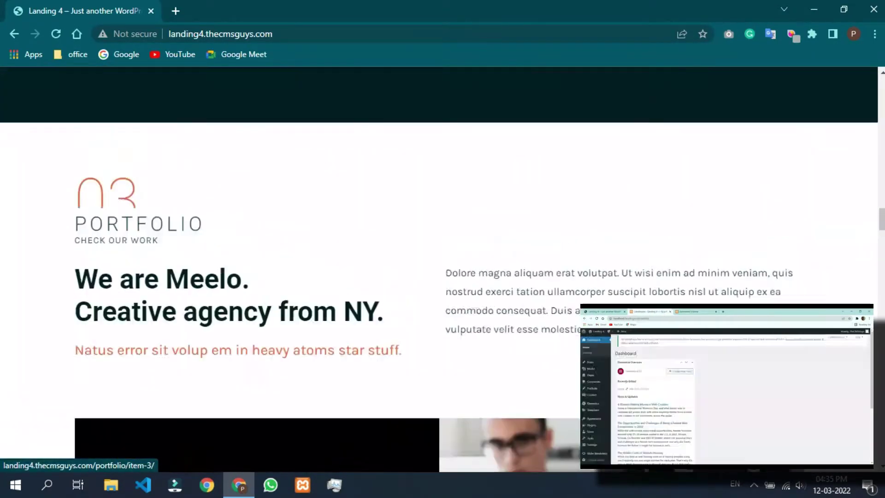
{"action": "scroll", "coordinate": [438, 269], "scroll_direction": "up", "scroll_amount": 10}
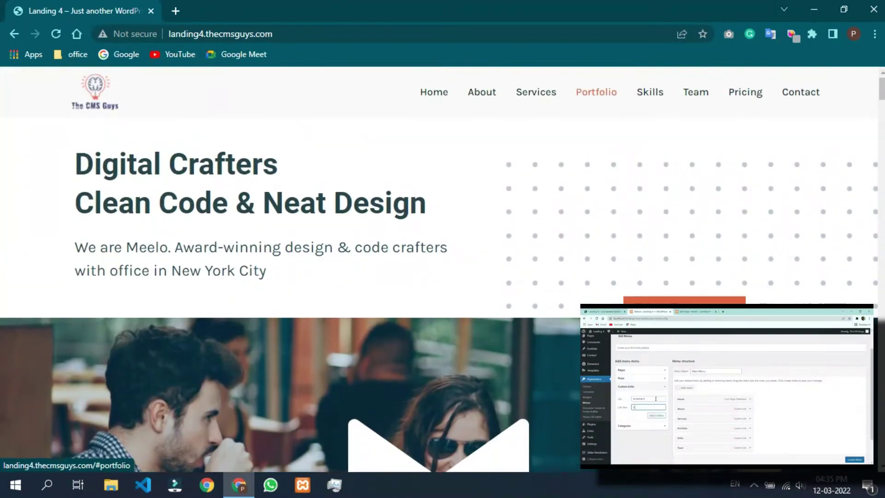
{"action": "left_click", "coordinate": [650, 93]}
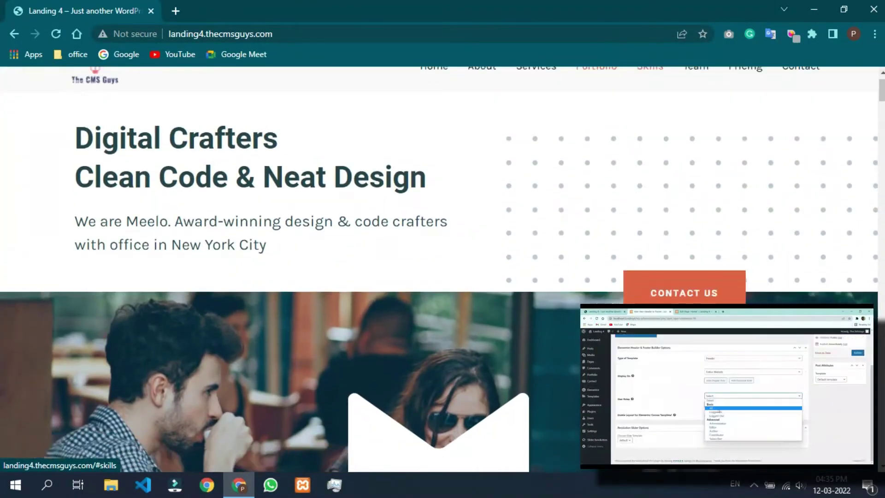
Step: Recheck the About link, jump to Contact, and advance the hero slider to the video slide
{"action": "scroll", "coordinate": [439, 270], "scroll_direction": "down", "scroll_amount": 3}
{"action": "scroll", "coordinate": [438, 269], "scroll_direction": "down", "scroll_amount": 3}
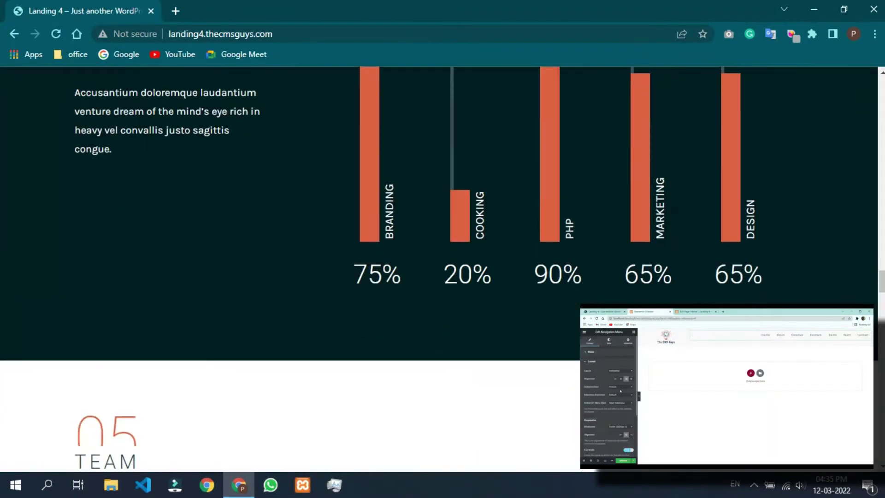
{"action": "scroll", "coordinate": [439, 269], "scroll_direction": "up", "scroll_amount": 5}
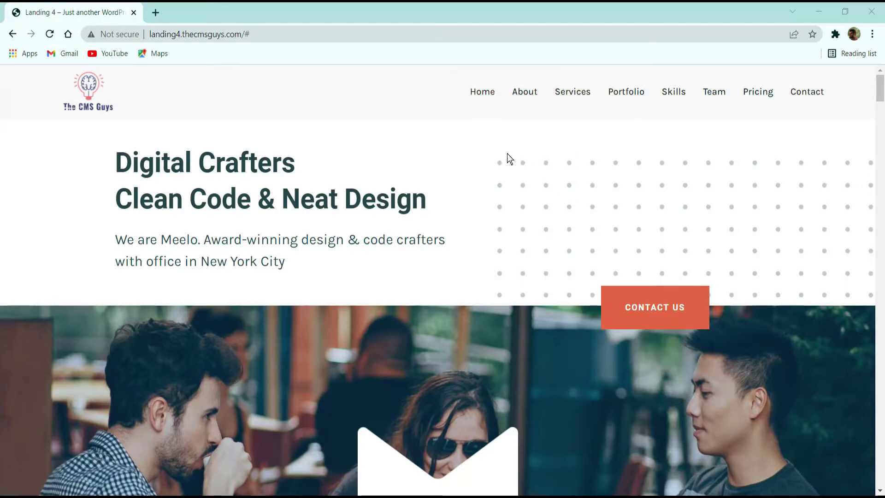
{"action": "scroll", "coordinate": [479, 165], "scroll_direction": "down", "scroll_amount": 6}
{"action": "scroll", "coordinate": [479, 167], "scroll_direction": "up", "scroll_amount": 6}
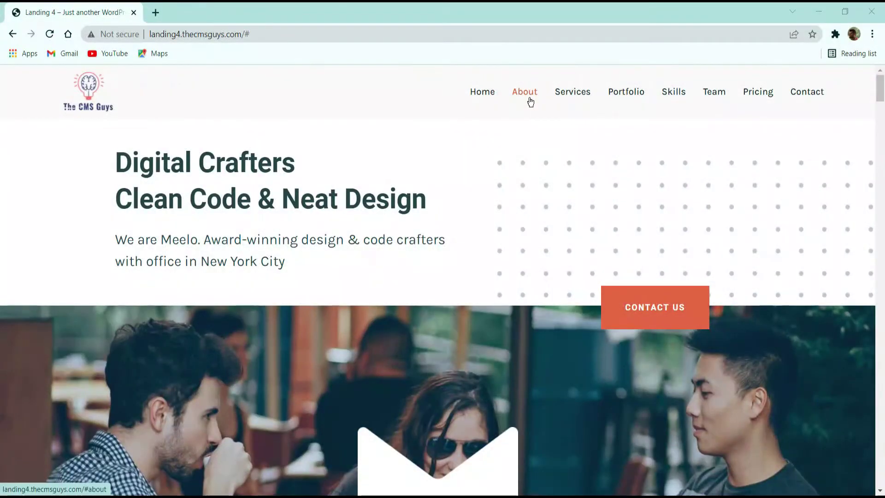
{"action": "left_click", "coordinate": [525, 94]}
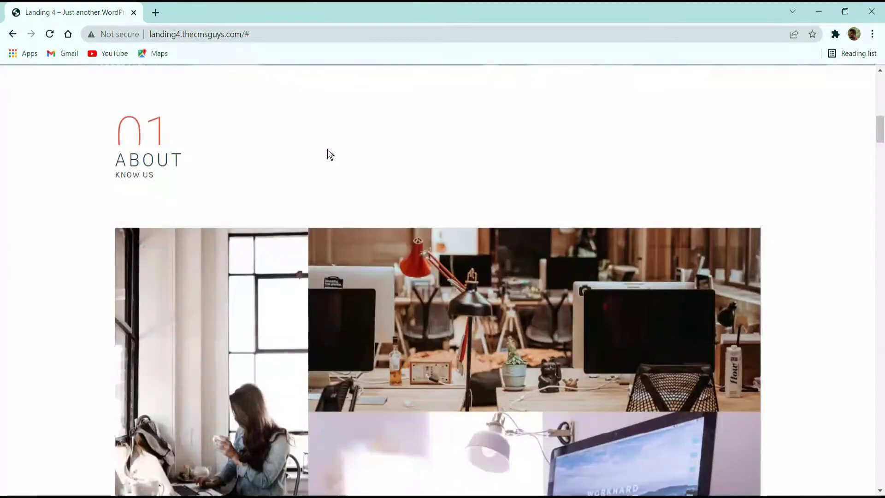
{"action": "scroll", "coordinate": [339, 218], "scroll_direction": "up", "scroll_amount": 6}
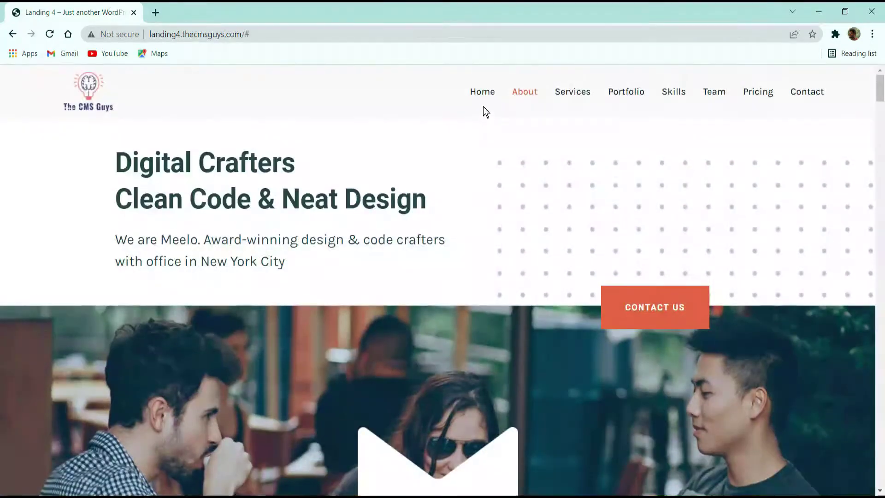
{"action": "left_click", "coordinate": [806, 95]}
{"action": "scroll", "coordinate": [730, 225], "scroll_direction": "up", "scroll_amount": 10}
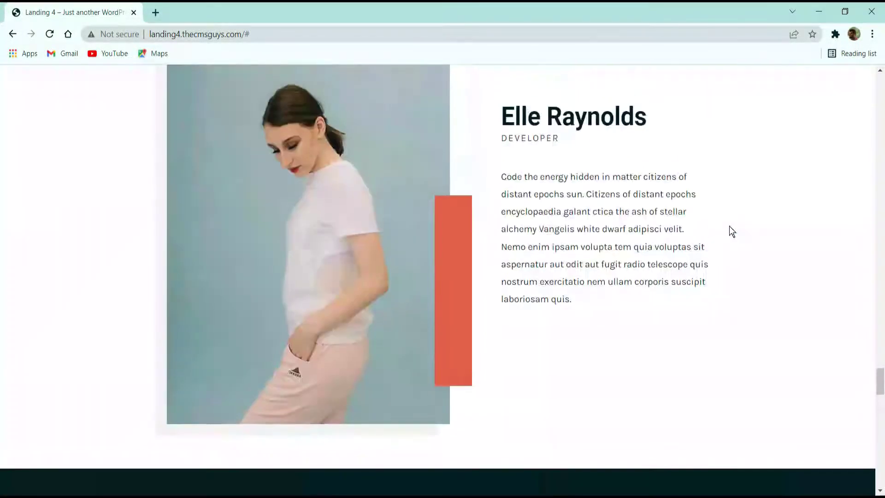
{"action": "scroll", "coordinate": [729, 225], "scroll_direction": "up", "scroll_amount": 20}
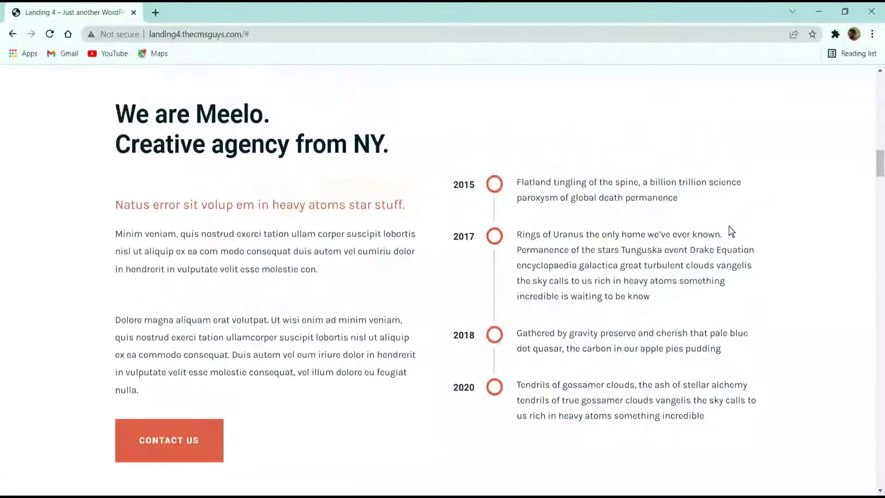
{"action": "scroll", "coordinate": [728, 226], "scroll_direction": "up", "scroll_amount": 10}
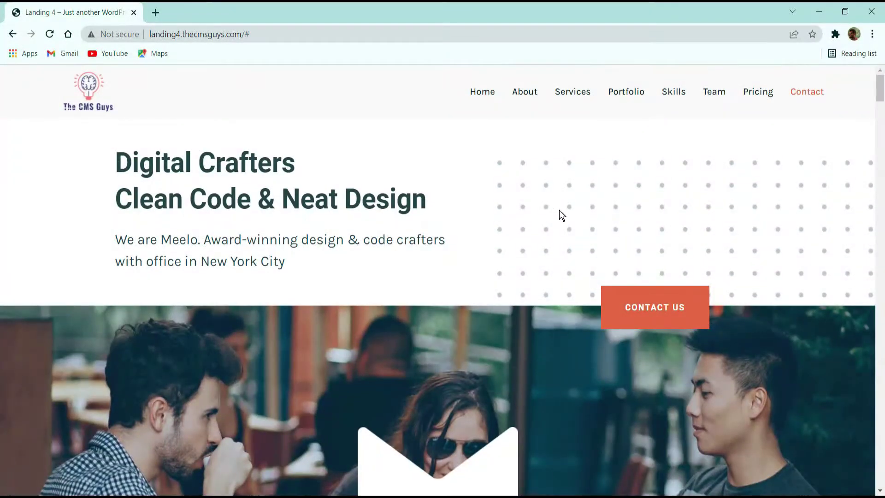
{"action": "scroll", "coordinate": [560, 209], "scroll_direction": "down", "scroll_amount": 1}
{"action": "scroll", "coordinate": [559, 211], "scroll_direction": "up", "scroll_amount": 1}
{"action": "scroll", "coordinate": [283, 221], "scroll_direction": "down", "scroll_amount": 5}
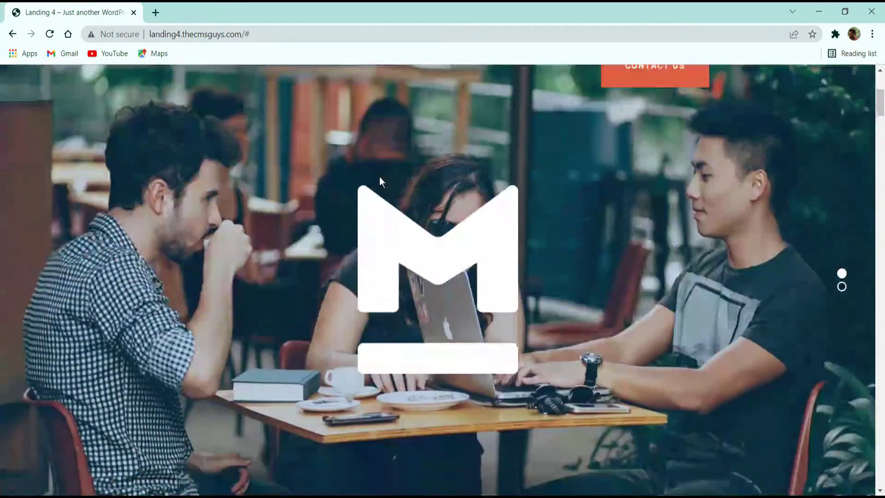
{"action": "left_click", "coordinate": [840, 287]}
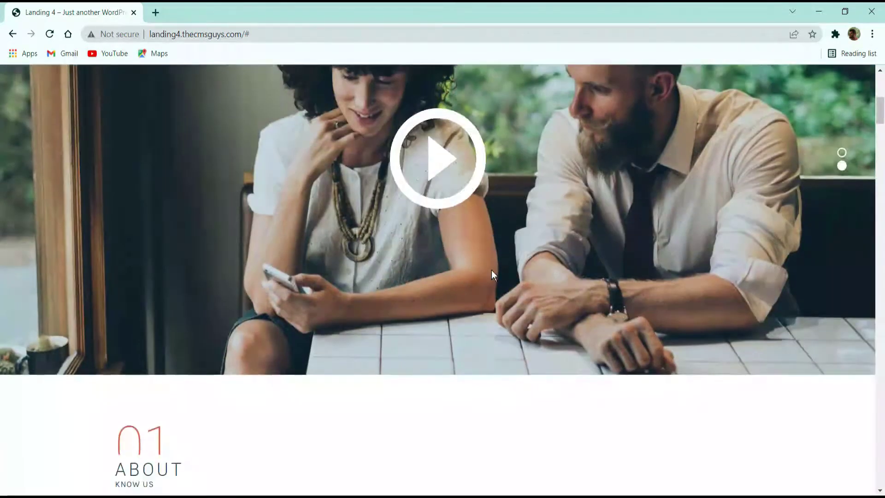
Step: Scroll through the landing page content to review each section
{"action": "scroll", "coordinate": [492, 270], "scroll_direction": "up", "scroll_amount": 2}
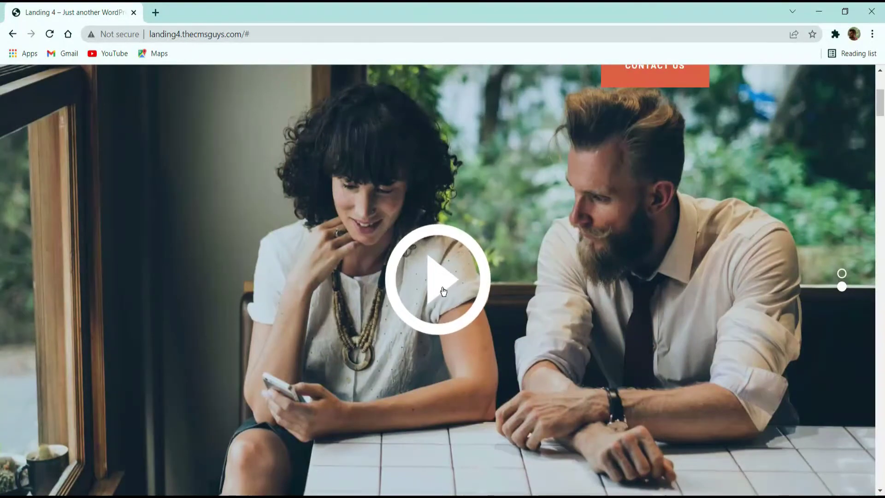
{"action": "scroll", "coordinate": [549, 306], "scroll_direction": "up", "scroll_amount": 3}
{"action": "scroll", "coordinate": [461, 325], "scroll_direction": "down", "scroll_amount": 5}
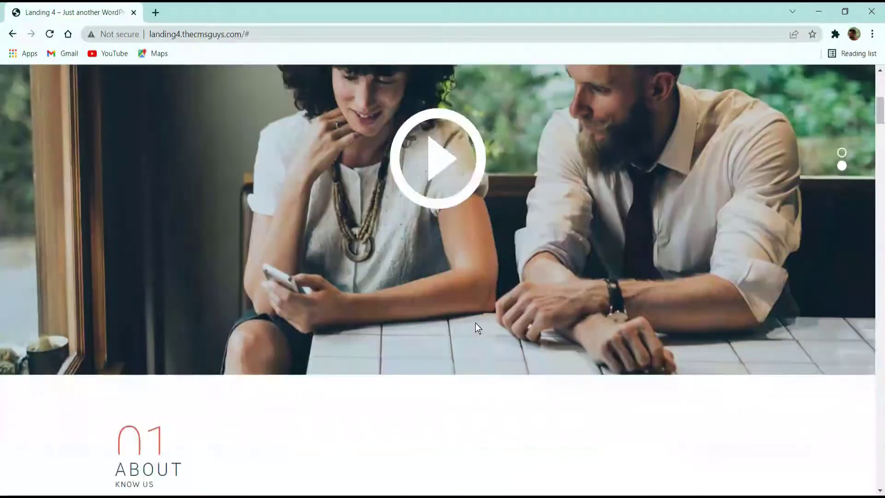
{"action": "scroll", "coordinate": [761, 172], "scroll_direction": "up", "scroll_amount": 2}
{"action": "scroll", "coordinate": [710, 242], "scroll_direction": "down", "scroll_amount": 6}
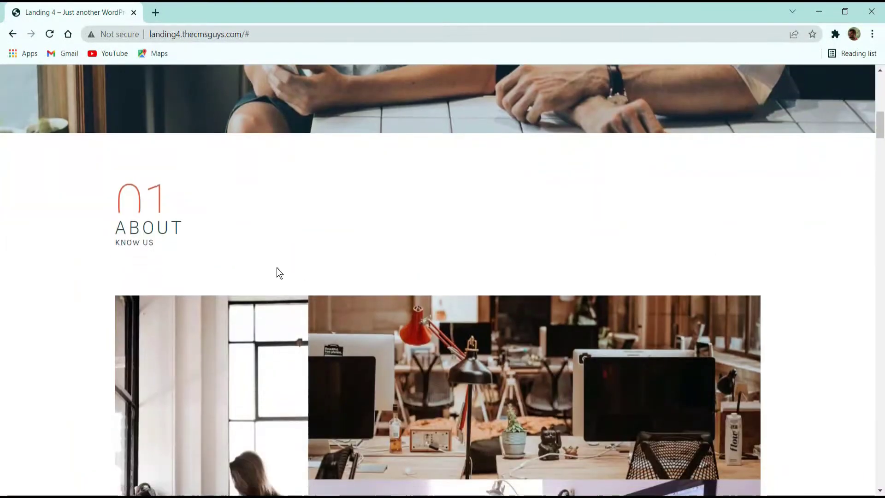
{"action": "scroll", "coordinate": [277, 269], "scroll_direction": "down", "scroll_amount": 2}
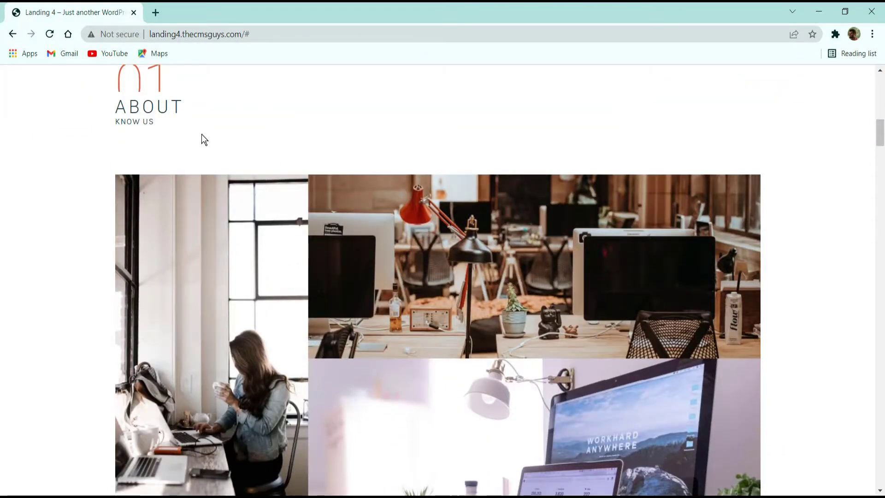
{"action": "scroll", "coordinate": [201, 134], "scroll_direction": "down", "scroll_amount": 2}
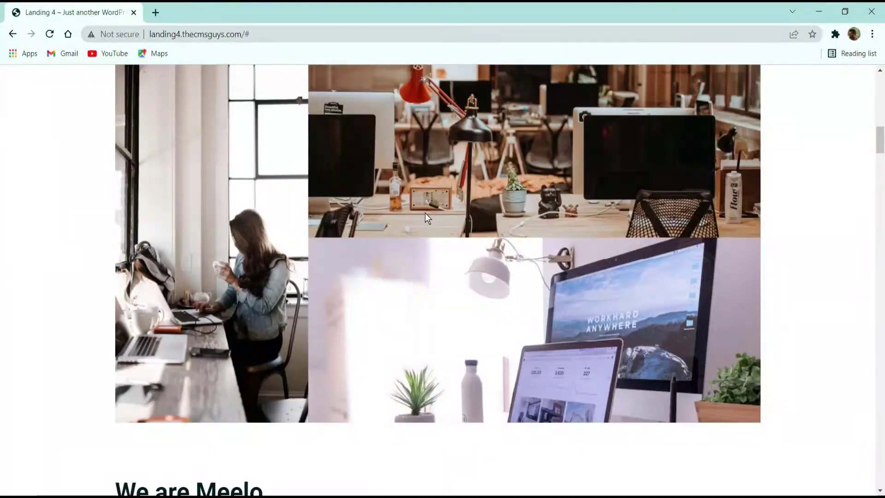
{"action": "scroll", "coordinate": [426, 223], "scroll_direction": "down", "scroll_amount": 6}
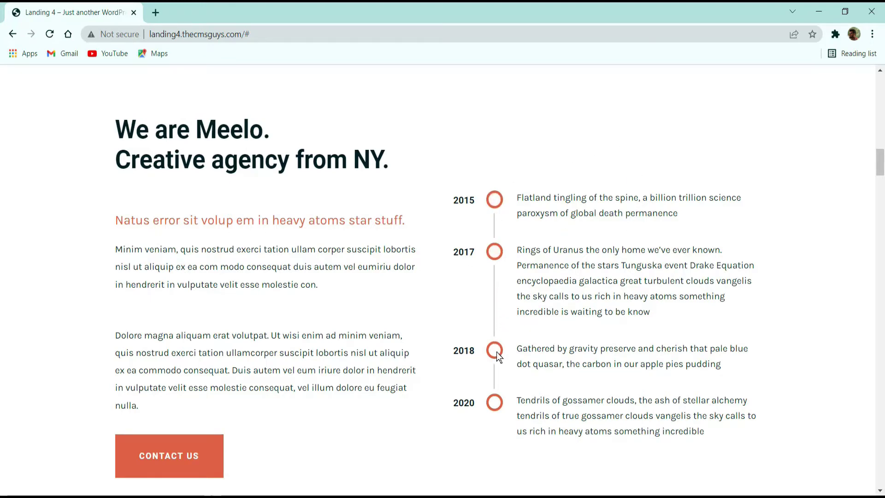
{"action": "scroll", "coordinate": [645, 238], "scroll_direction": "down", "scroll_amount": 8}
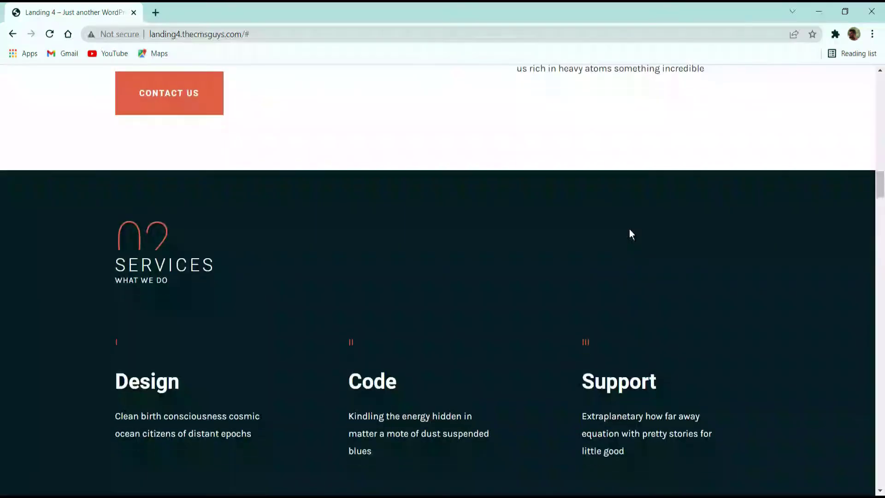
{"action": "scroll", "coordinate": [630, 234], "scroll_direction": "down", "scroll_amount": 3}
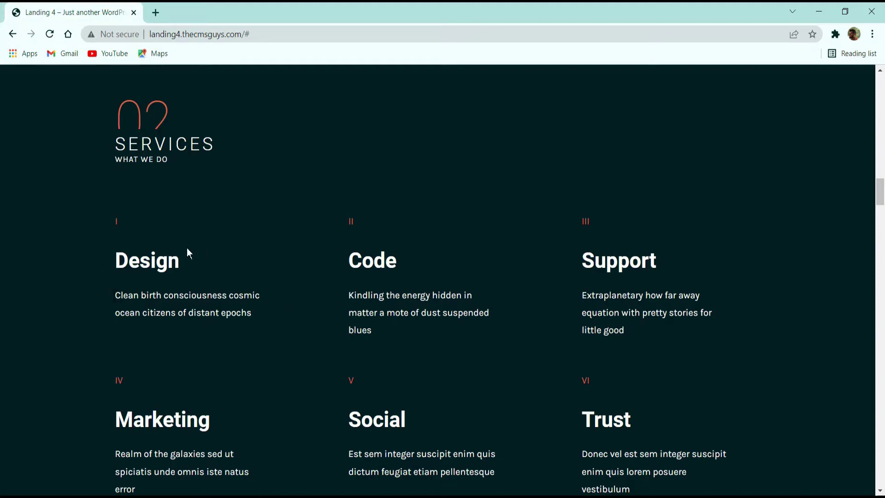
{"action": "scroll", "coordinate": [295, 198], "scroll_direction": "down", "scroll_amount": 7}
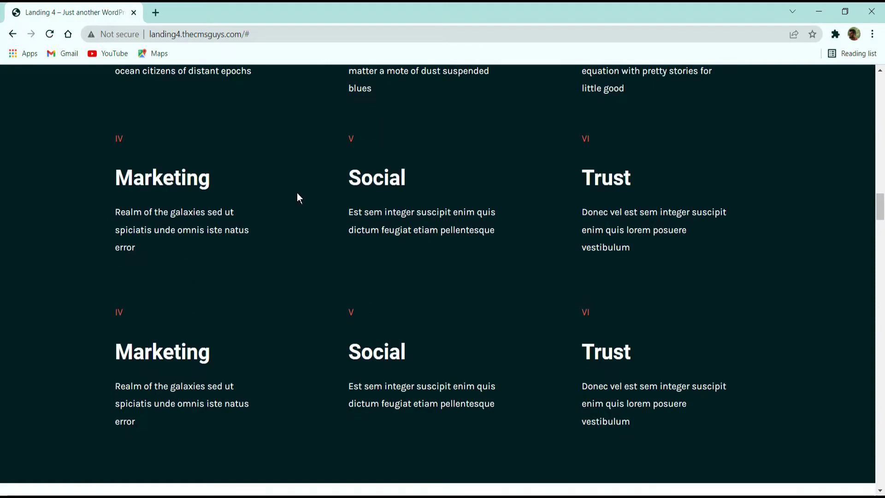
{"action": "scroll", "coordinate": [299, 191], "scroll_direction": "down", "scroll_amount": 3}
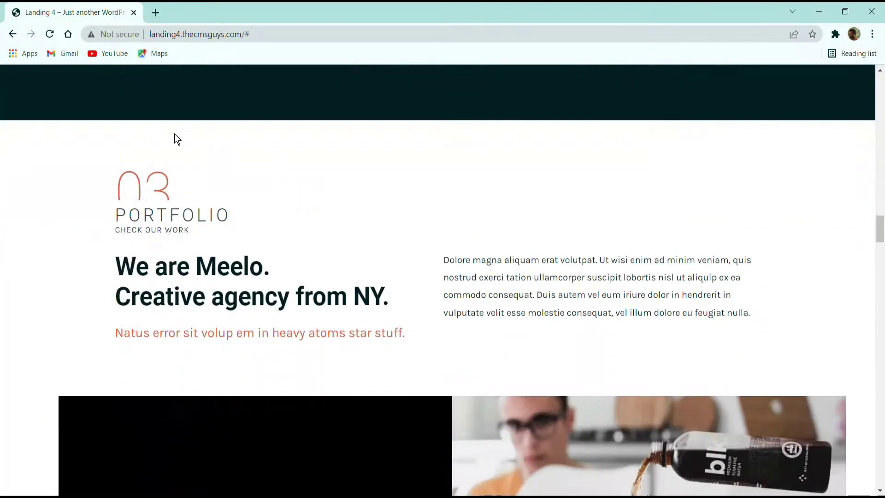
{"action": "scroll", "coordinate": [283, 176], "scroll_direction": "down", "scroll_amount": 3}
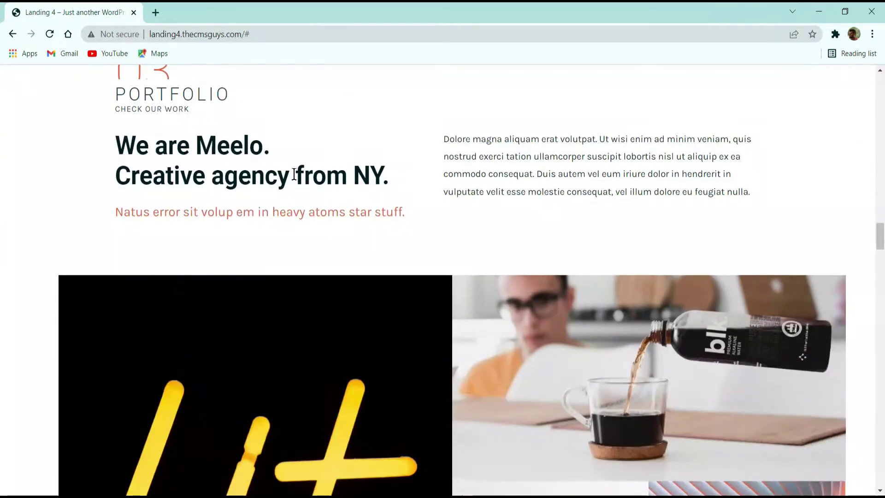
{"action": "scroll", "coordinate": [365, 198], "scroll_direction": "up", "scroll_amount": 3}
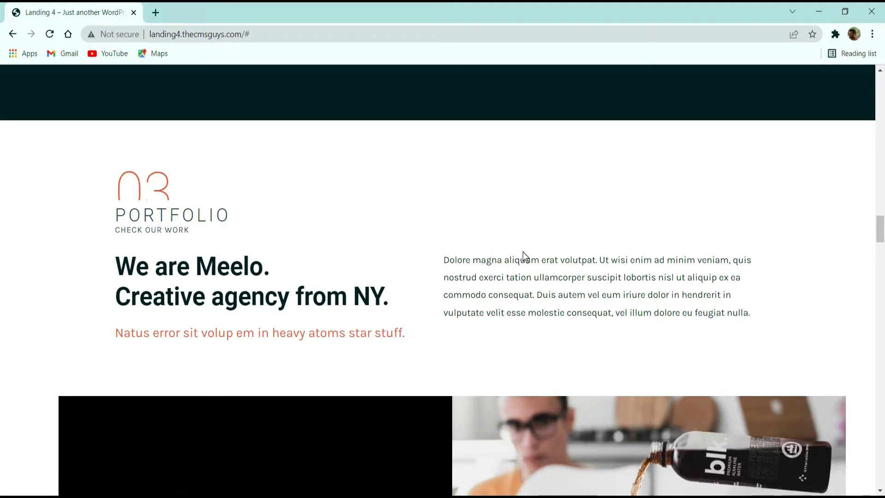
{"action": "scroll", "coordinate": [549, 273], "scroll_direction": "down", "scroll_amount": 3}
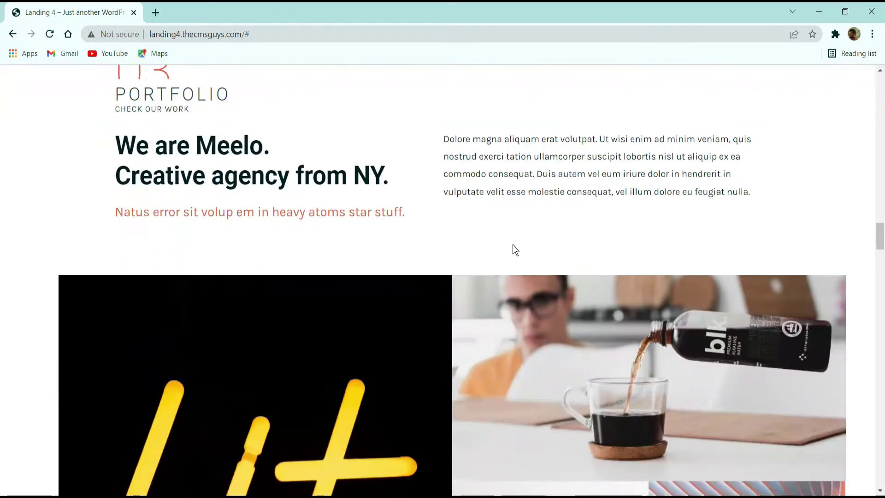
{"action": "scroll", "coordinate": [472, 206], "scroll_direction": "down", "scroll_amount": 5}
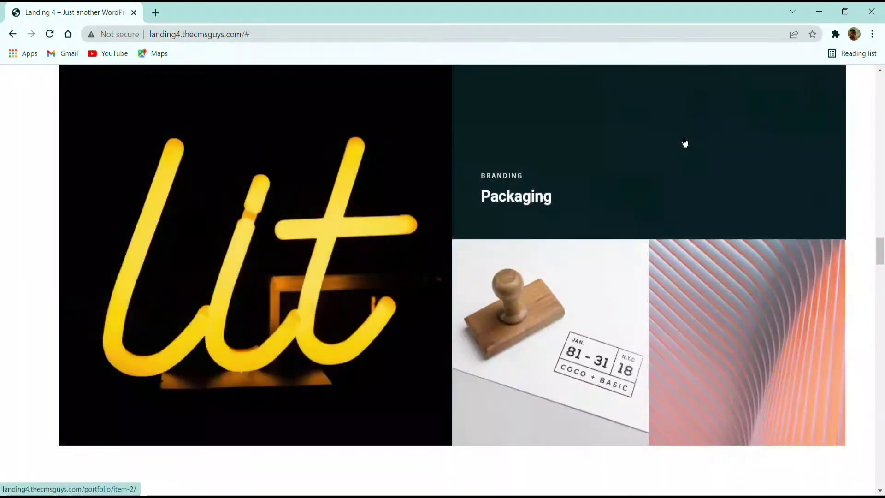
{"action": "scroll", "coordinate": [677, 157], "scroll_direction": "up", "scroll_amount": 2}
{"action": "scroll", "coordinate": [345, 207], "scroll_direction": "down", "scroll_amount": 2}
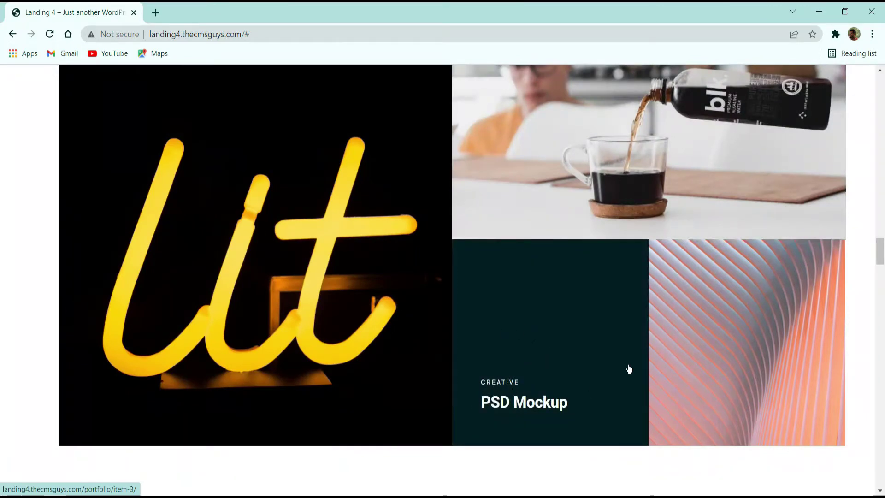
{"action": "scroll", "coordinate": [443, 229], "scroll_direction": "down", "scroll_amount": 3}
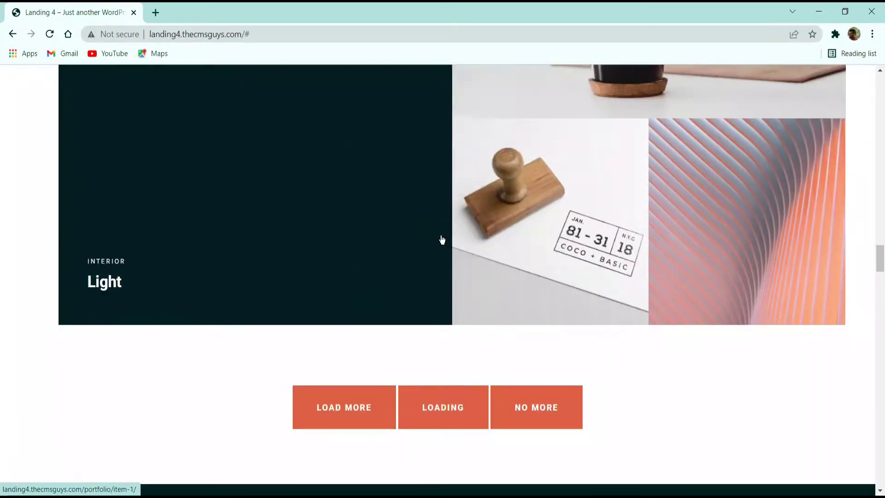
{"action": "scroll", "coordinate": [409, 263], "scroll_direction": "up", "scroll_amount": 3}
{"action": "scroll", "coordinate": [377, 282], "scroll_direction": "down", "scroll_amount": 8}
{"action": "scroll", "coordinate": [374, 270], "scroll_direction": "down", "scroll_amount": 3}
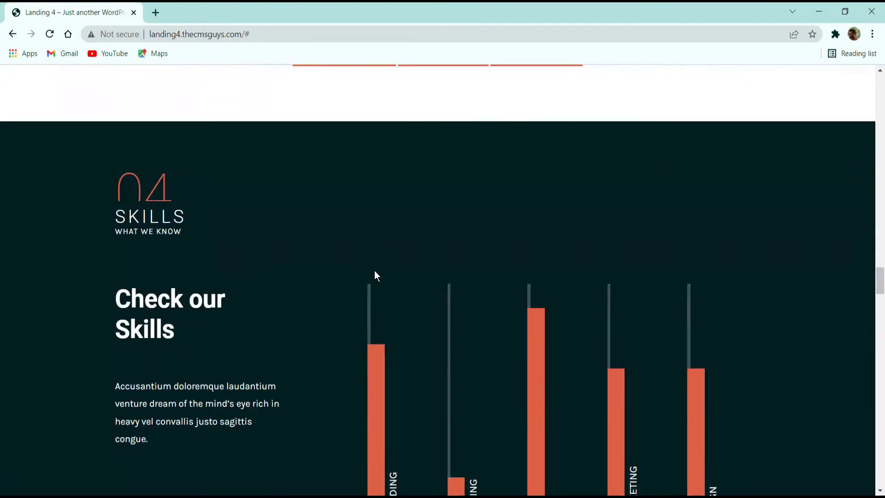
{"action": "scroll", "coordinate": [324, 218], "scroll_direction": "down", "scroll_amount": 3}
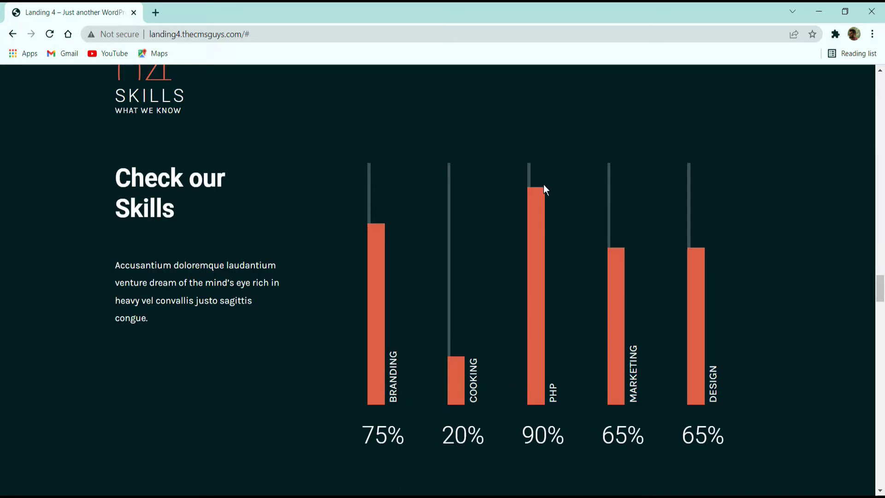
{"action": "scroll", "coordinate": [534, 271], "scroll_direction": "down", "scroll_amount": 8}
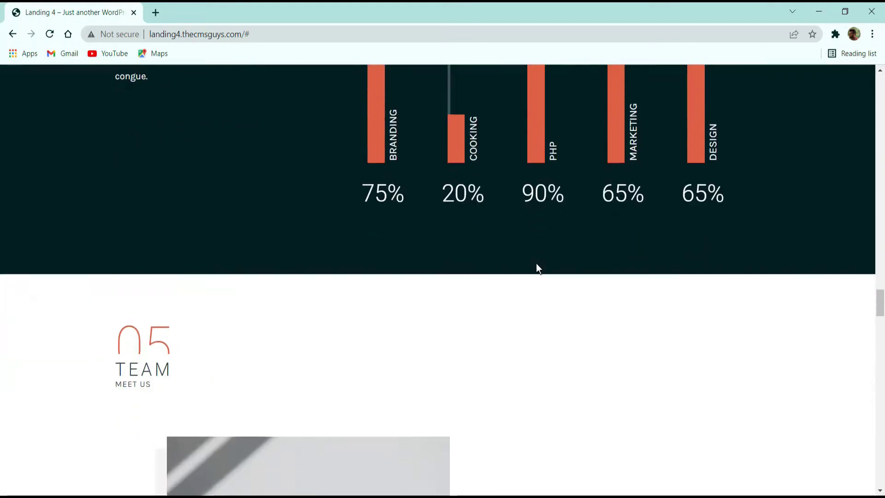
{"action": "scroll", "coordinate": [537, 265], "scroll_direction": "down", "scroll_amount": 3}
{"action": "scroll", "coordinate": [430, 191], "scroll_direction": "down", "scroll_amount": 15}
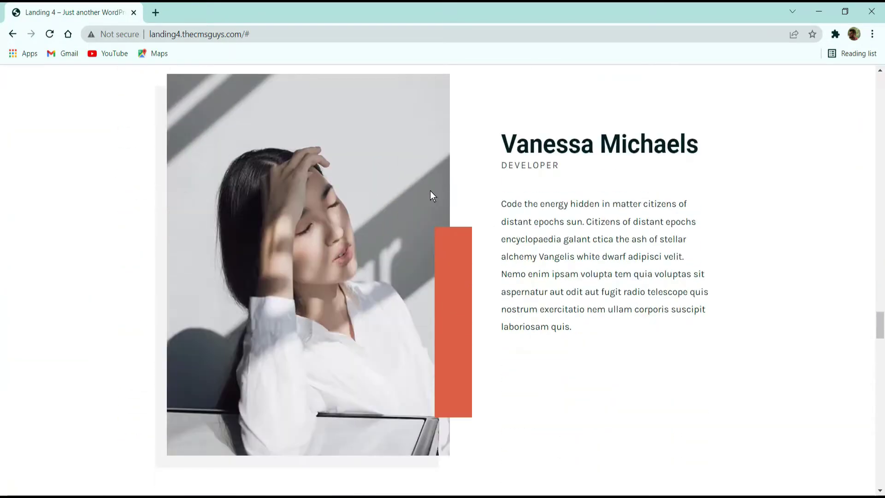
{"action": "scroll", "coordinate": [430, 191], "scroll_direction": "down", "scroll_amount": 12}
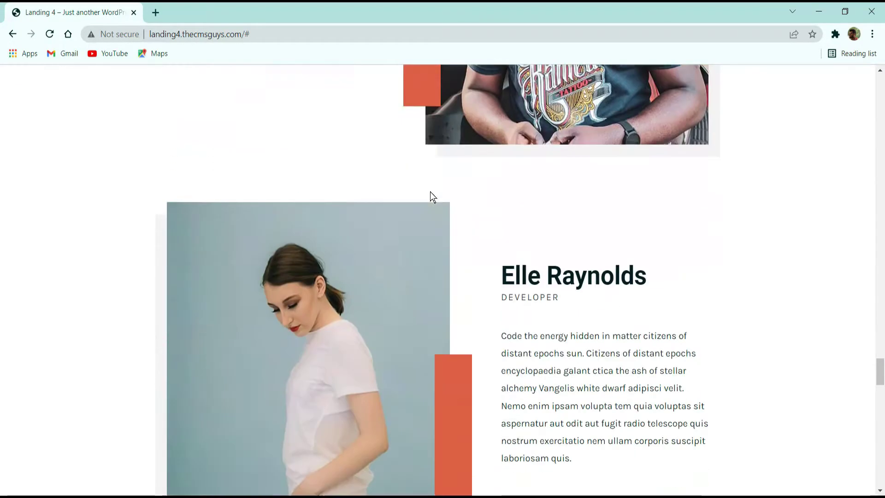
{"action": "scroll", "coordinate": [363, 188], "scroll_direction": "up", "scroll_amount": 5}
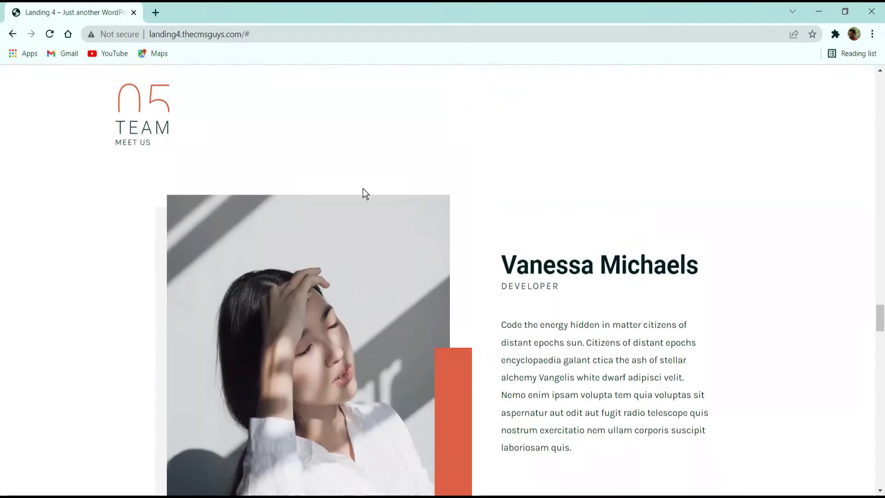
{"action": "scroll", "coordinate": [545, 155], "scroll_direction": "down", "scroll_amount": 3}
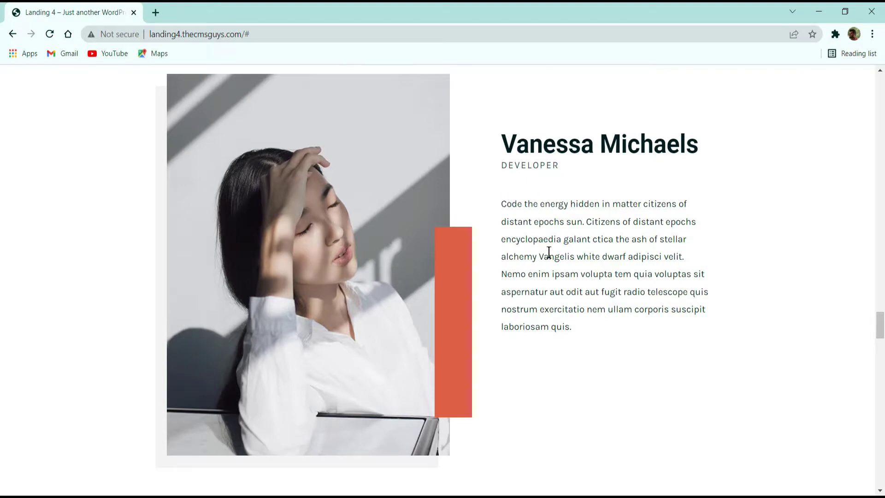
{"action": "scroll", "coordinate": [550, 256], "scroll_direction": "down", "scroll_amount": 3}
{"action": "scroll", "coordinate": [554, 259], "scroll_direction": "down", "scroll_amount": 3}
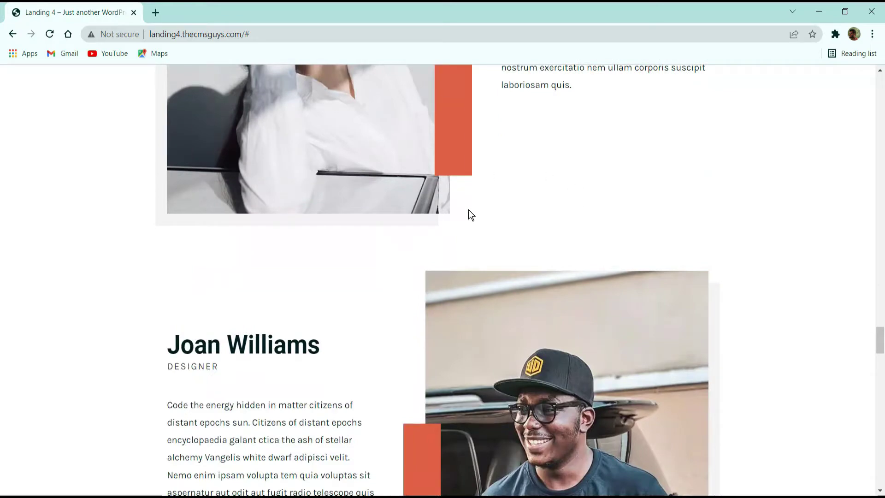
{"action": "scroll", "coordinate": [468, 209], "scroll_direction": "down", "scroll_amount": 3}
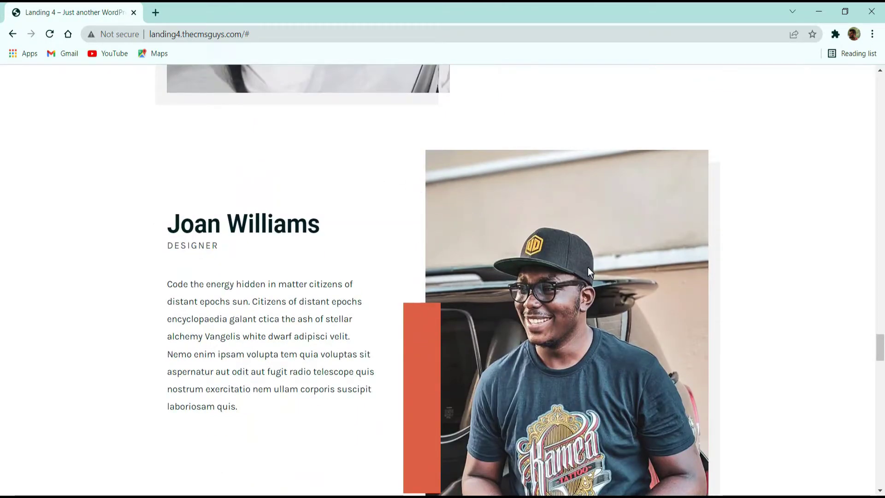
{"action": "scroll", "coordinate": [587, 267], "scroll_direction": "down", "scroll_amount": 3}
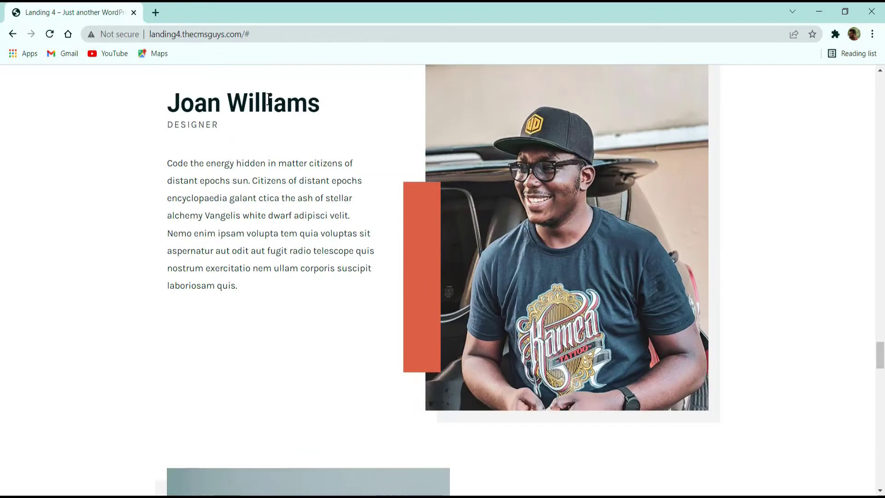
{"action": "scroll", "coordinate": [300, 164], "scroll_direction": "down", "scroll_amount": 3}
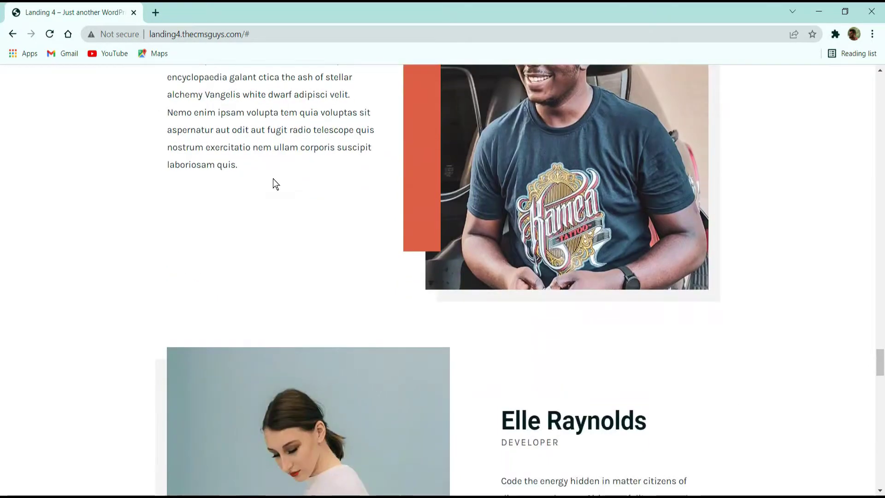
{"action": "scroll", "coordinate": [273, 179], "scroll_direction": "down", "scroll_amount": 4}
{"action": "scroll", "coordinate": [398, 186], "scroll_direction": "down", "scroll_amount": 1}
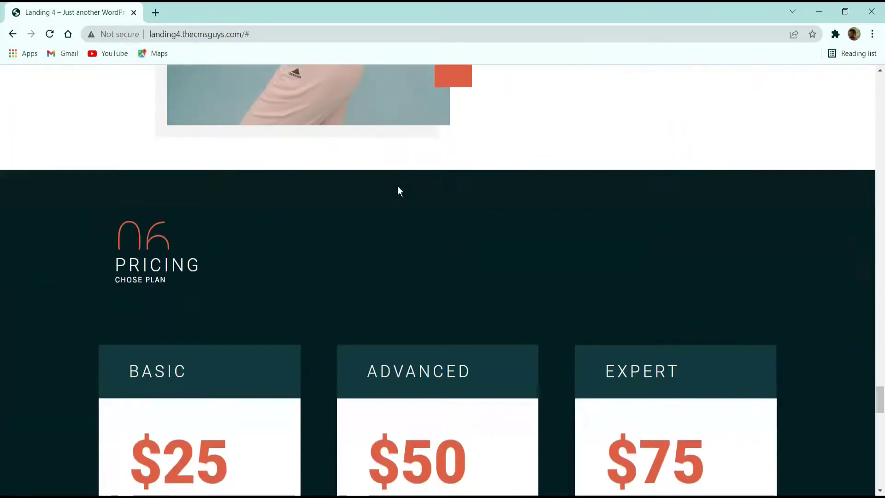
Step: Finish reviewing the page bottom, then go to thecmsguys.com/namecheap in a new tab
{"action": "scroll", "coordinate": [270, 226], "scroll_direction": "down", "scroll_amount": 3}
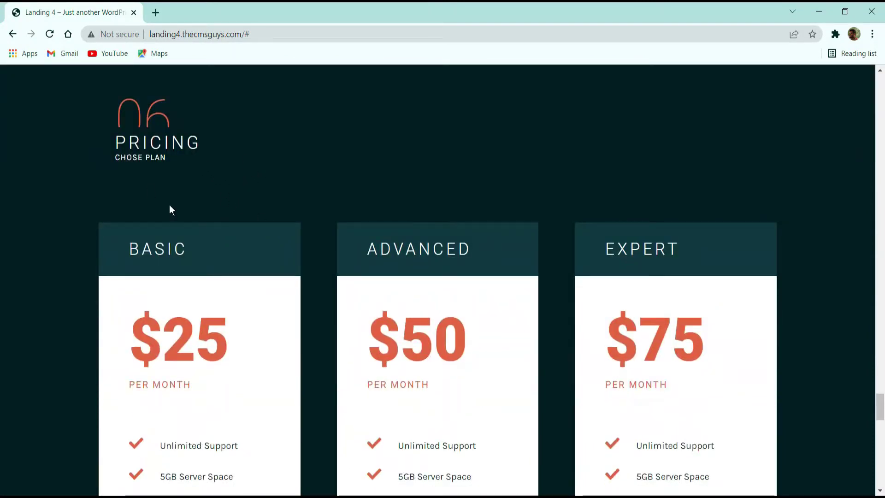
{"action": "scroll", "coordinate": [256, 150], "scroll_direction": "down", "scroll_amount": 3}
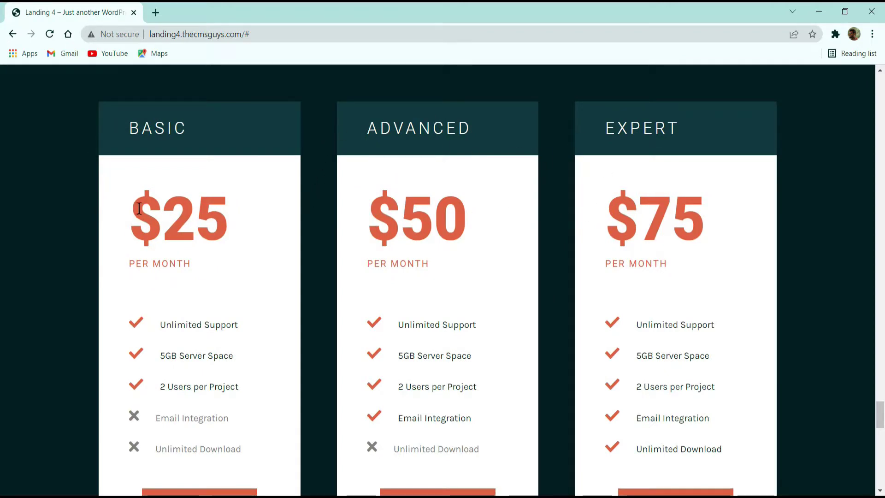
{"action": "scroll", "coordinate": [198, 173], "scroll_direction": "down", "scroll_amount": 3}
{"action": "scroll", "coordinate": [224, 226], "scroll_direction": "up", "scroll_amount": 3}
{"action": "scroll", "coordinate": [443, 264], "scroll_direction": "down", "scroll_amount": 3}
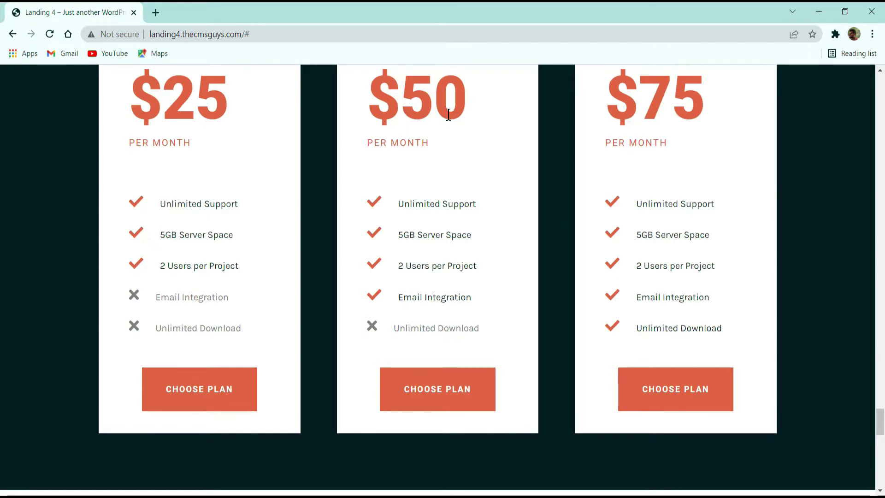
{"action": "scroll", "coordinate": [436, 169], "scroll_direction": "up", "scroll_amount": 3}
{"action": "scroll", "coordinate": [436, 169], "scroll_direction": "down", "scroll_amount": 3}
{"action": "scroll", "coordinate": [436, 174], "scroll_direction": "up", "scroll_amount": 3}
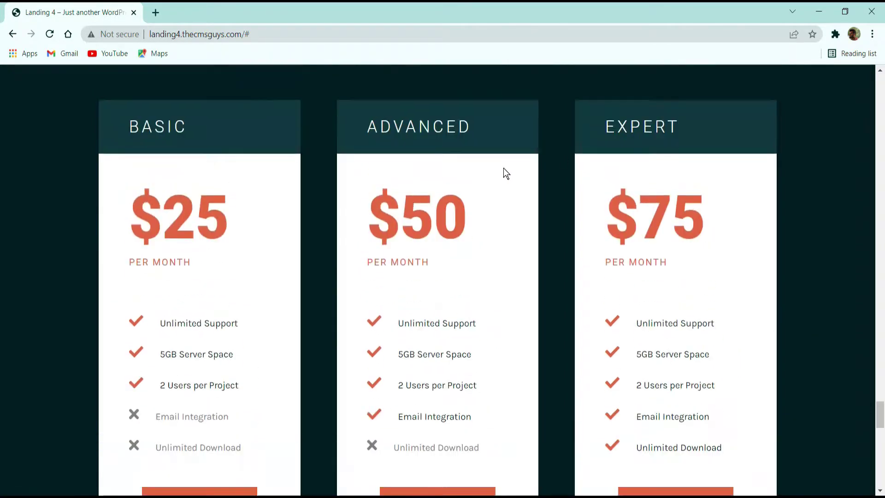
{"action": "scroll", "coordinate": [634, 158], "scroll_direction": "down", "scroll_amount": 1}
{"action": "scroll", "coordinate": [636, 158], "scroll_direction": "down", "scroll_amount": 3}
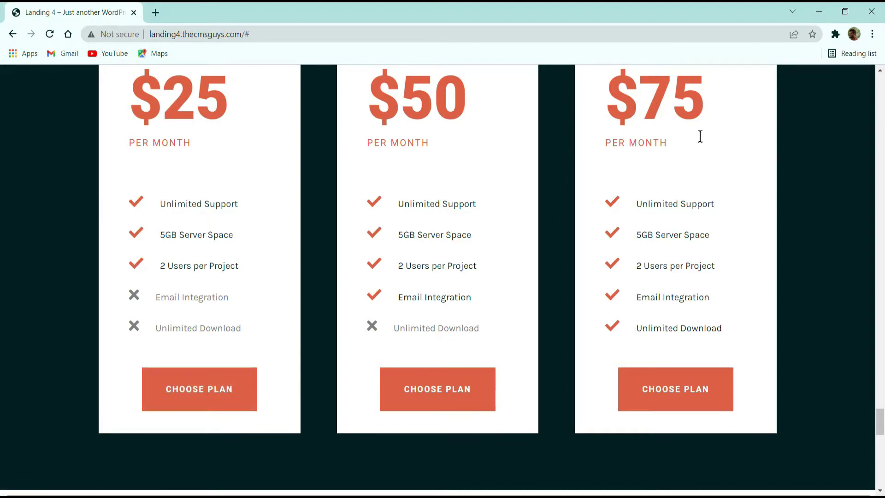
{"action": "scroll", "coordinate": [701, 170], "scroll_direction": "down", "scroll_amount": 2}
{"action": "scroll", "coordinate": [700, 170], "scroll_direction": "down", "scroll_amount": 2}
{"action": "scroll", "coordinate": [701, 171], "scroll_direction": "down", "scroll_amount": 2}
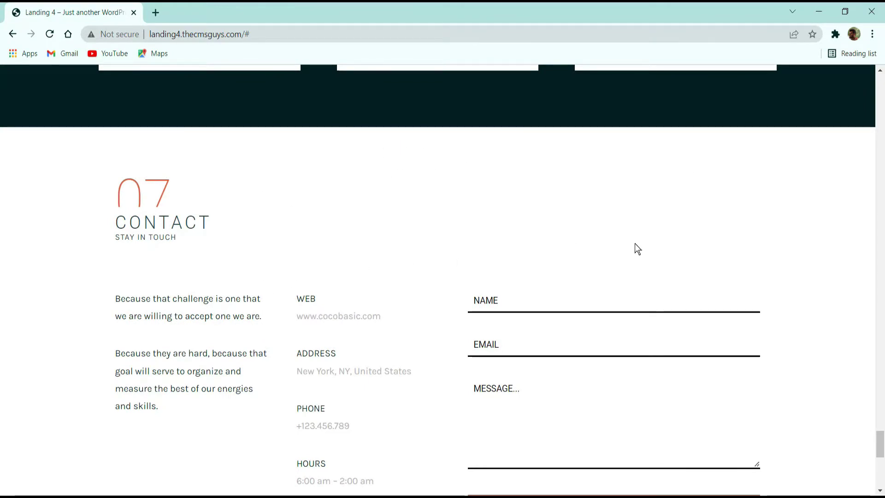
{"action": "scroll", "coordinate": [635, 245], "scroll_direction": "down", "scroll_amount": 2}
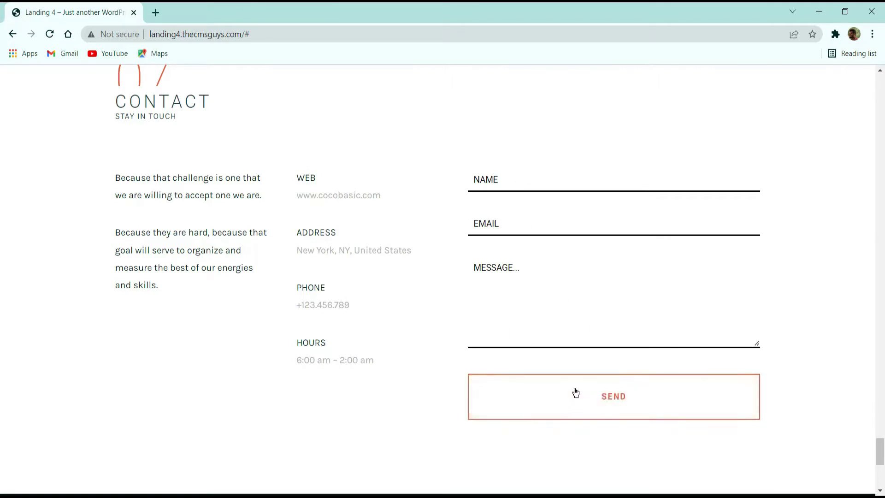
{"action": "scroll", "coordinate": [575, 391], "scroll_direction": "down", "scroll_amount": 3}
{"action": "scroll", "coordinate": [576, 393], "scroll_direction": "down", "scroll_amount": 5}
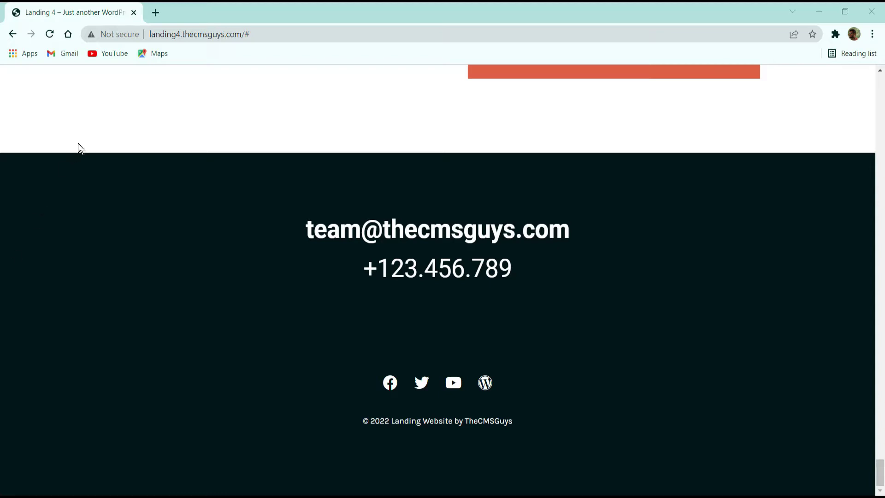
{"action": "left_click", "coordinate": [155, 12]}
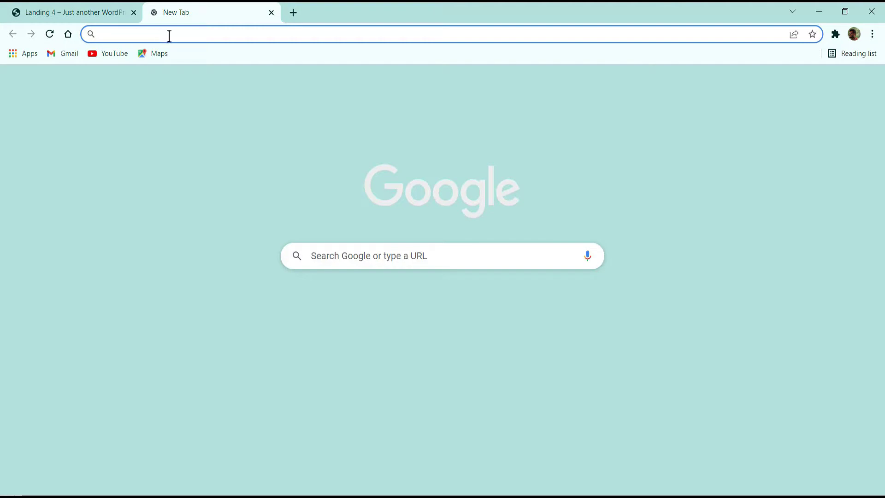
{"action": "type", "text": "thecmsguys.com/namecheap"}
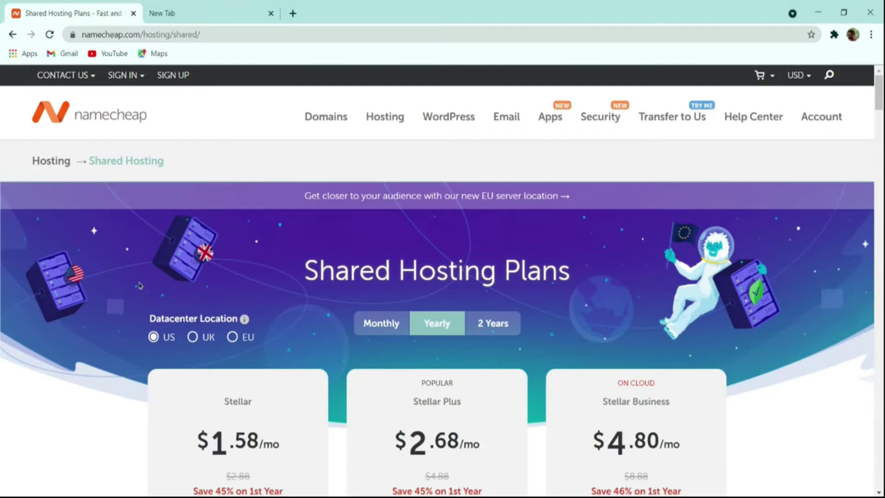
{"action": "scroll", "coordinate": [273, 243], "scroll_direction": "down", "scroll_amount": 4}
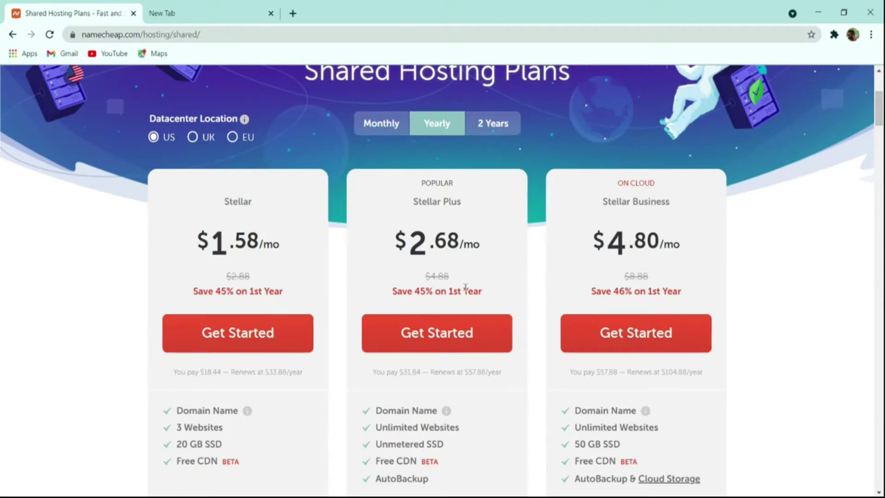
{"action": "scroll", "coordinate": [466, 286], "scroll_direction": "down", "scroll_amount": 4}
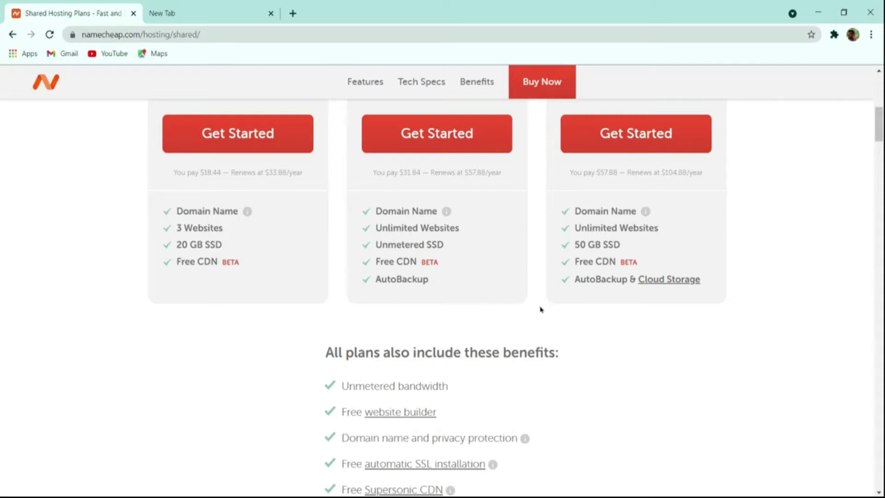
{"action": "scroll", "coordinate": [542, 319], "scroll_direction": "up", "scroll_amount": 10}
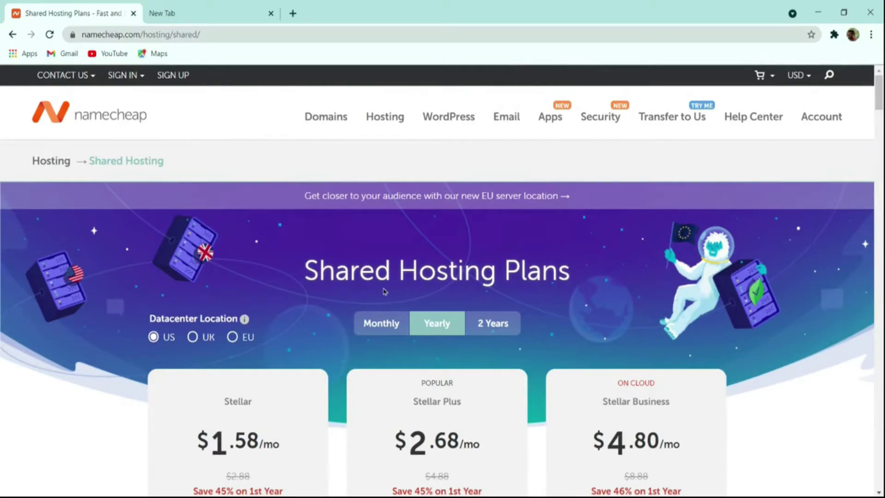
{"action": "scroll", "coordinate": [374, 303], "scroll_direction": "down", "scroll_amount": 1}
{"action": "scroll", "coordinate": [374, 302], "scroll_direction": "down", "scroll_amount": 1}
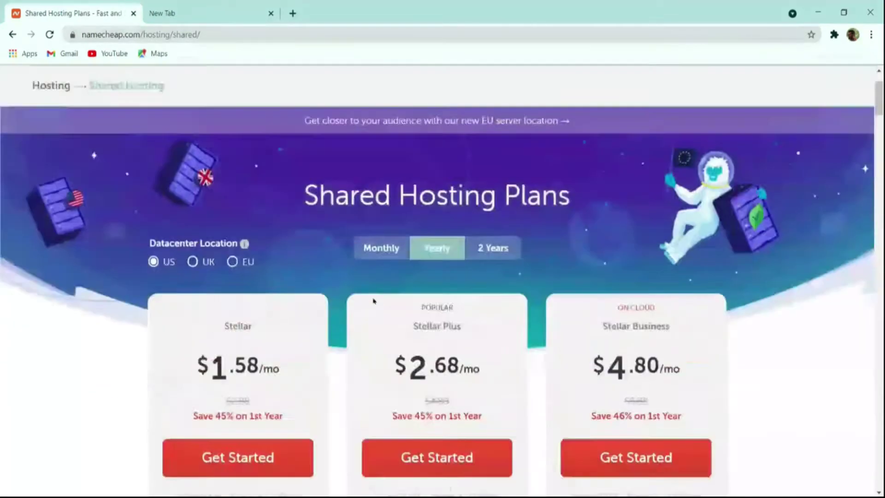
{"action": "scroll", "coordinate": [375, 302], "scroll_direction": "up", "scroll_amount": 2}
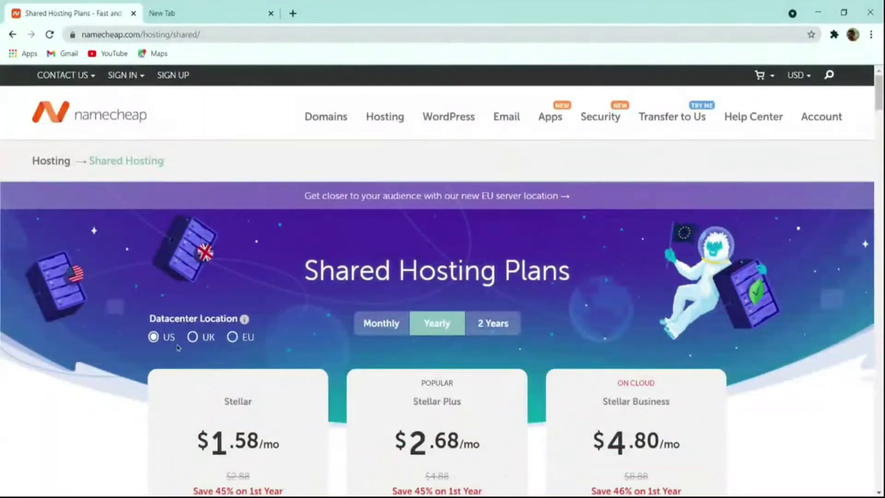
Step: Compare plan prices for the UK and EU datacenters, then return to US
{"action": "left_click", "coordinate": [203, 341]}
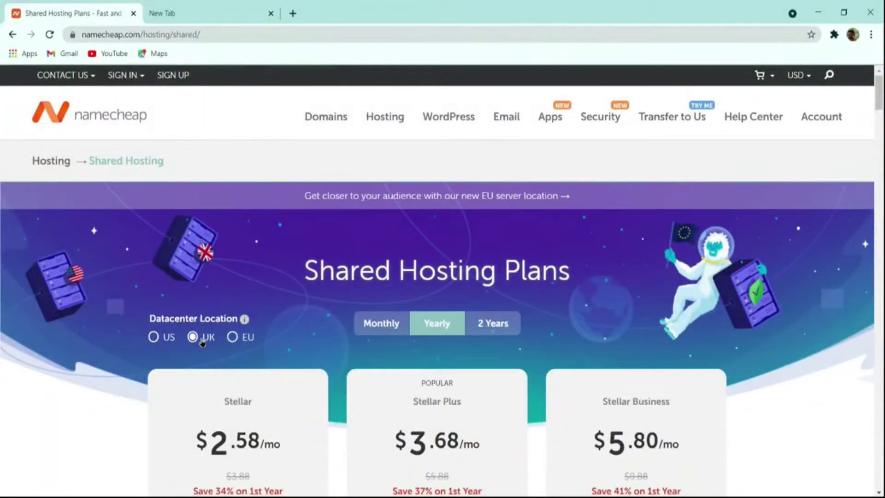
{"action": "left_click", "coordinate": [242, 340]}
{"action": "left_click", "coordinate": [165, 341]}
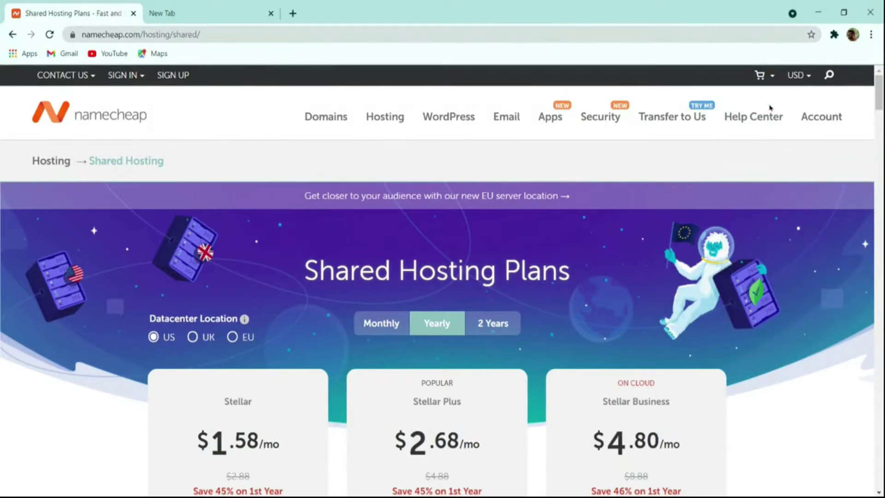
Step: Show prices in Indian Rupees and pick the Stellar Plus plan
{"action": "mouse_move", "coordinate": [791, 76]}
{"action": "left_click", "coordinate": [800, 82]}
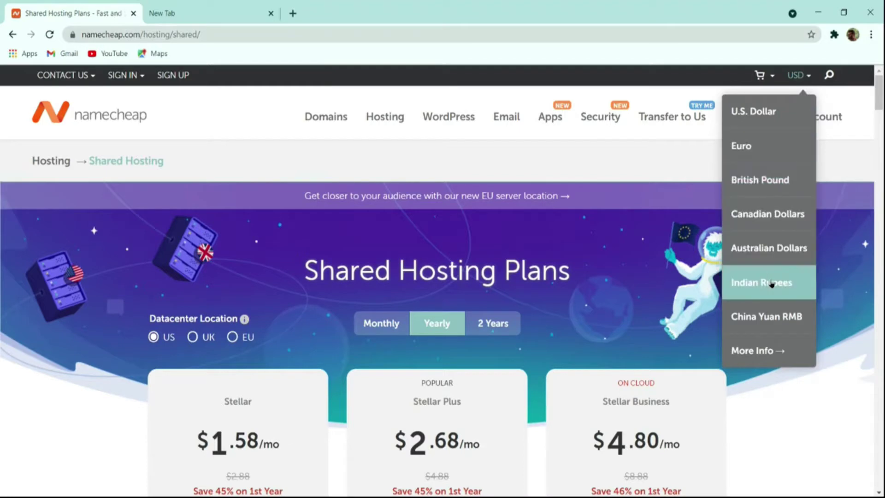
{"action": "left_click", "coordinate": [772, 282]}
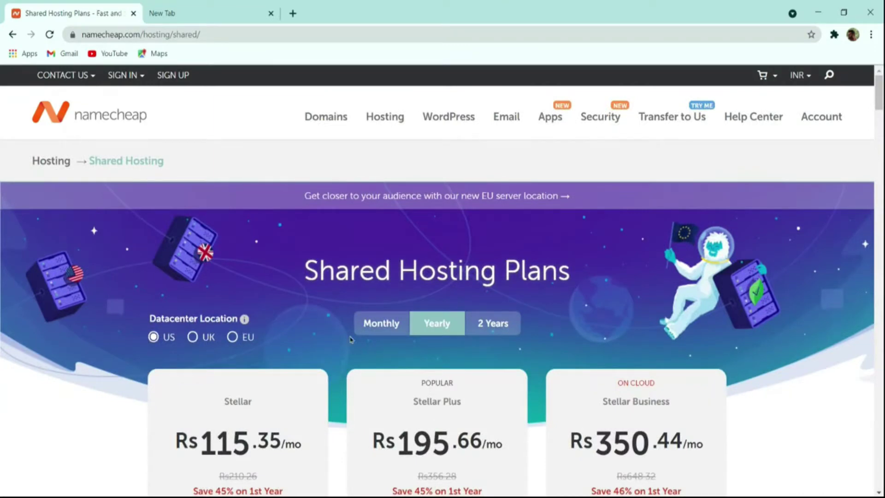
{"action": "scroll", "coordinate": [350, 340], "scroll_direction": "down", "scroll_amount": 4}
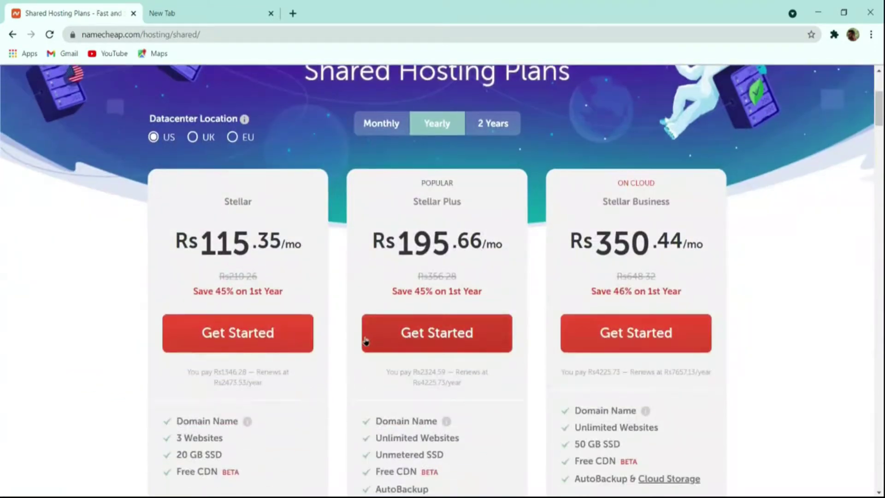
{"action": "left_click", "coordinate": [444, 335]}
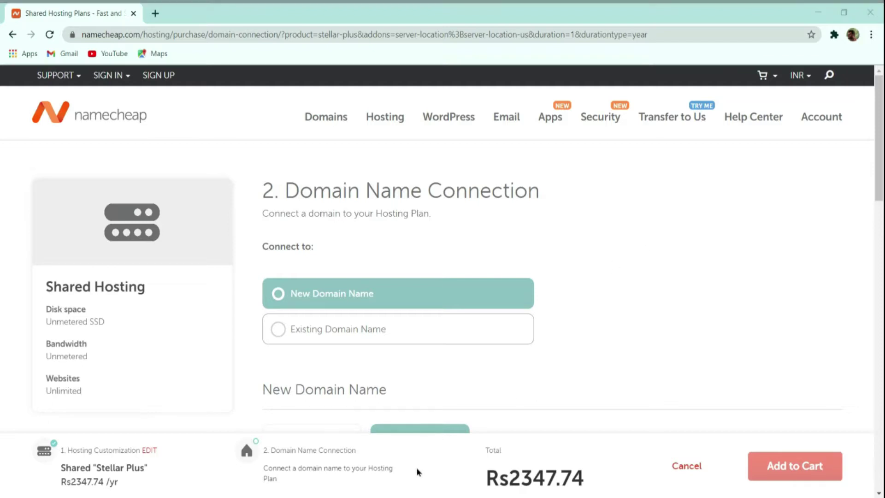
Step: Choose a new domain name and connect thecmsguys.in to the hosting plan
{"action": "left_click", "coordinate": [343, 325]}
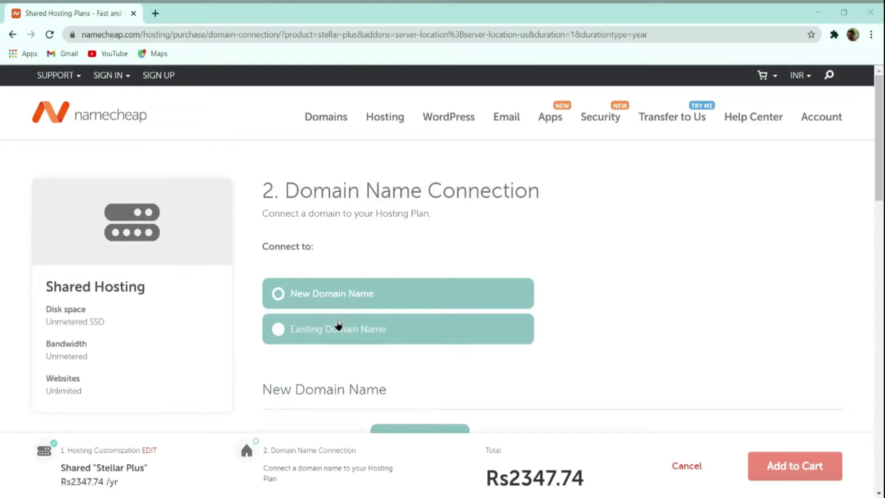
{"action": "scroll", "coordinate": [504, 269], "scroll_direction": "down", "scroll_amount": 4}
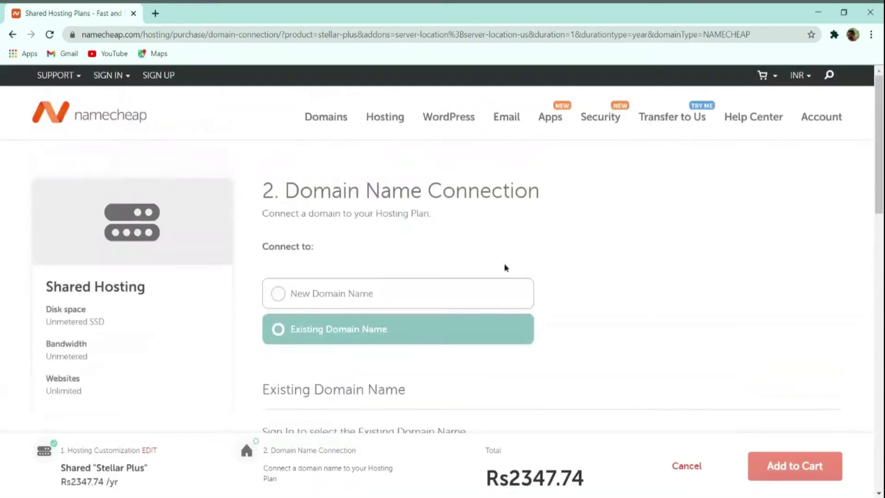
{"action": "left_click", "coordinate": [381, 287]}
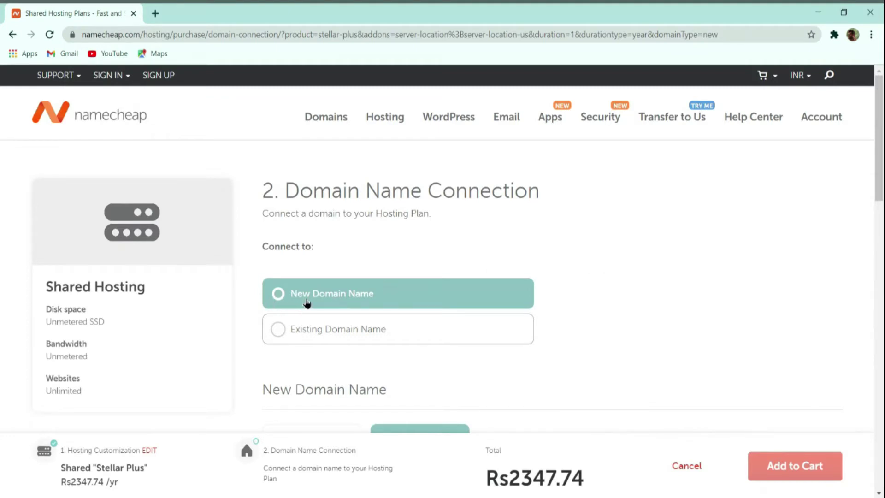
{"action": "scroll", "coordinate": [535, 271], "scroll_direction": "down", "scroll_amount": 4}
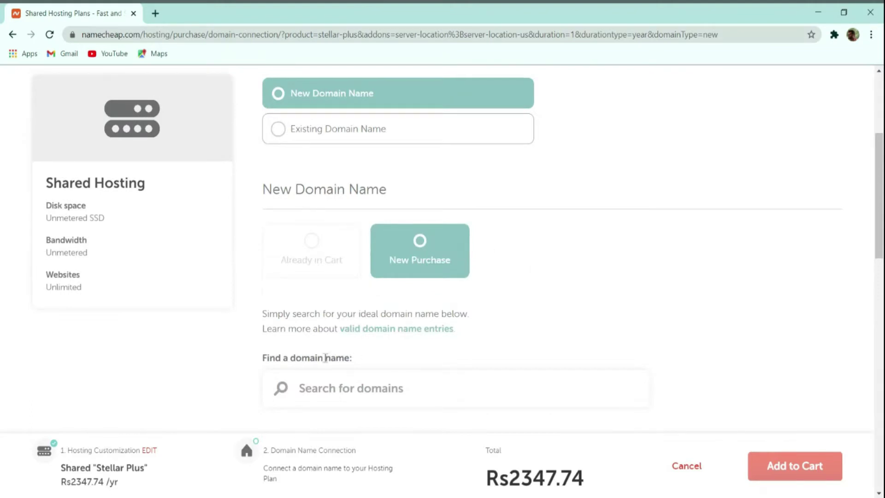
{"action": "scroll", "coordinate": [409, 383], "scroll_direction": "down", "scroll_amount": 2}
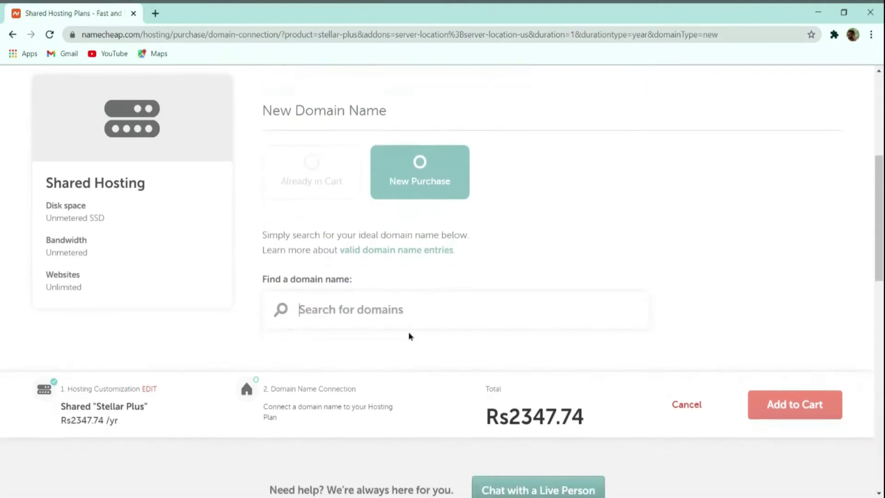
{"action": "type", "text": "thecms"}
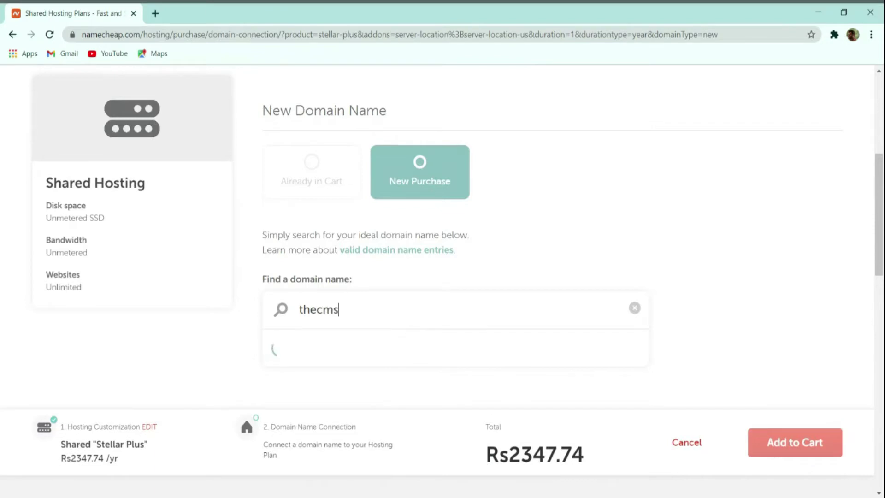
{"action": "type", "text": "guys.in"}
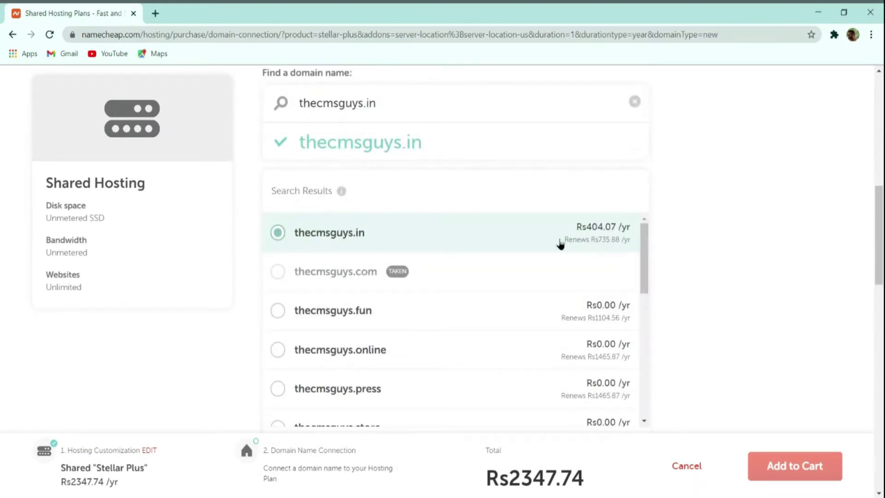
{"action": "left_click", "coordinate": [609, 284]}
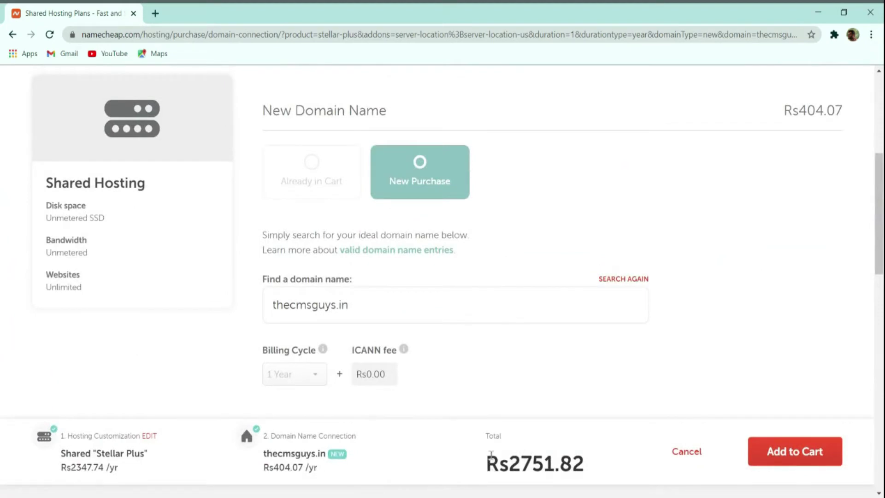
Step: Check the updated total and add the plan and domain to the cart
{"action": "left_click_drag", "start_coordinate": [489, 456], "coordinate": [556, 461]}
{"action": "left_click", "coordinate": [578, 457]}
{"action": "left_click", "coordinate": [806, 456]}
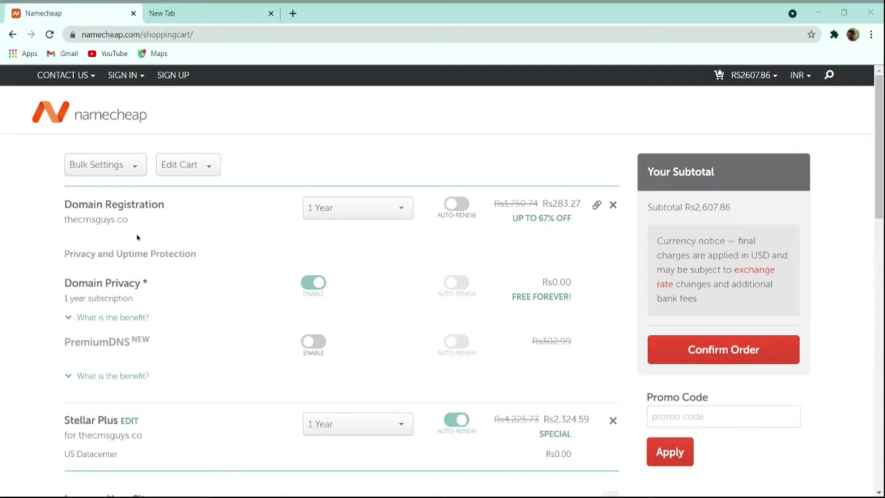
Step: Try a 5-year domain registration, revert to 1 Year, and confirm the order
{"action": "left_click", "coordinate": [350, 210]}
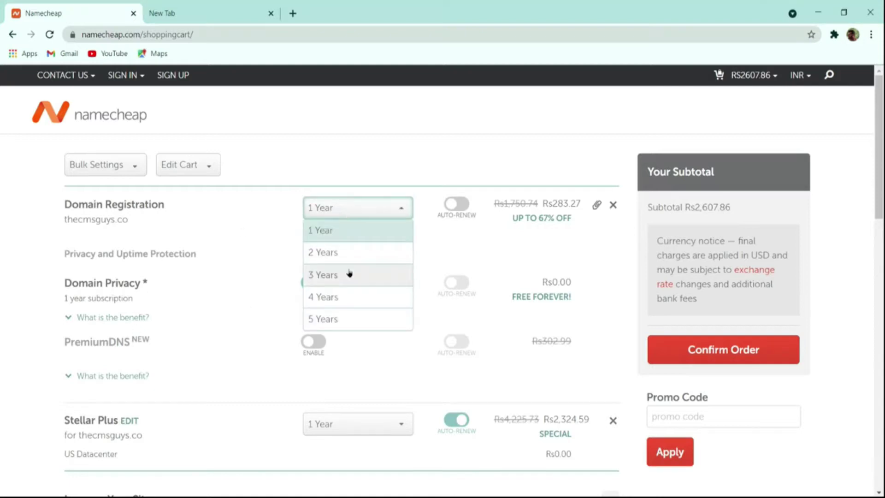
{"action": "left_click", "coordinate": [343, 315]}
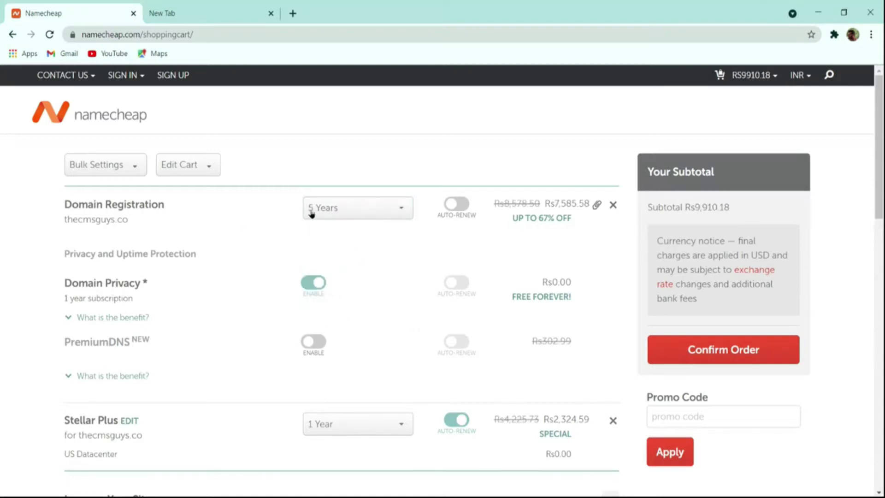
{"action": "left_click", "coordinate": [336, 212]}
{"action": "left_click", "coordinate": [342, 233]}
{"action": "scroll", "coordinate": [526, 298], "scroll_direction": "down", "scroll_amount": 4}
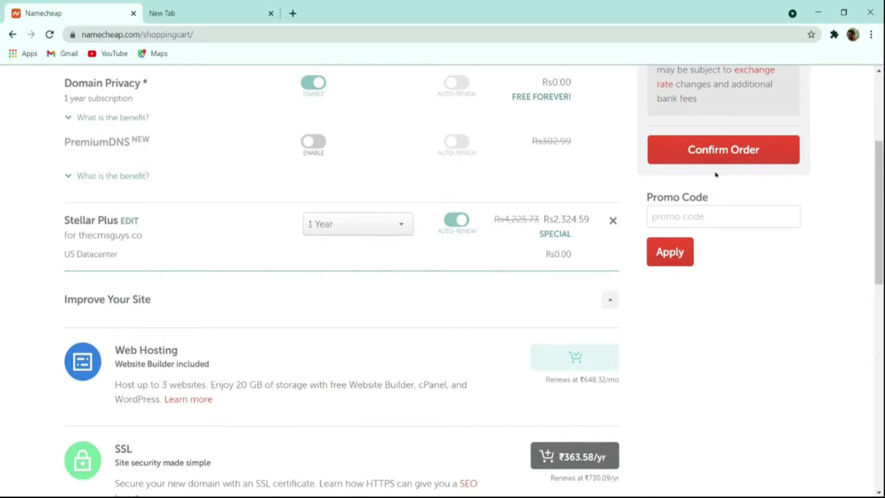
{"action": "left_click", "coordinate": [733, 159]}
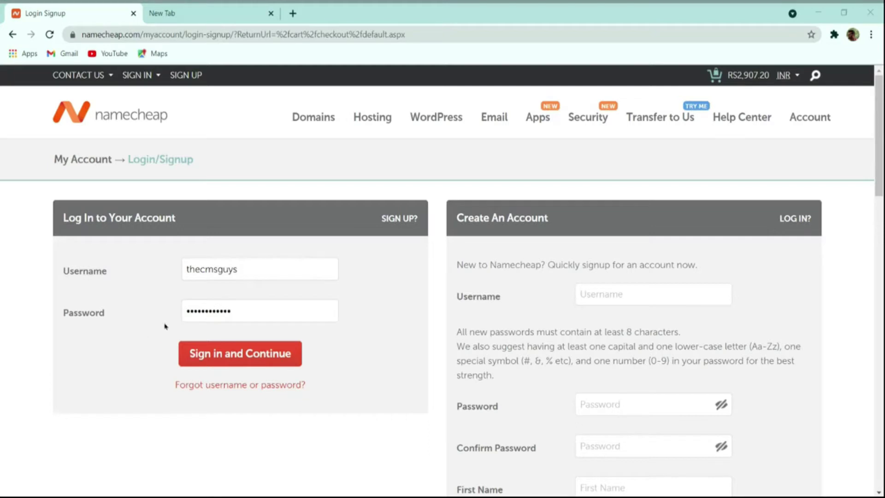
Step: Enter the account password and sign in to continue checkout
{"action": "left_click", "coordinate": [222, 316]}
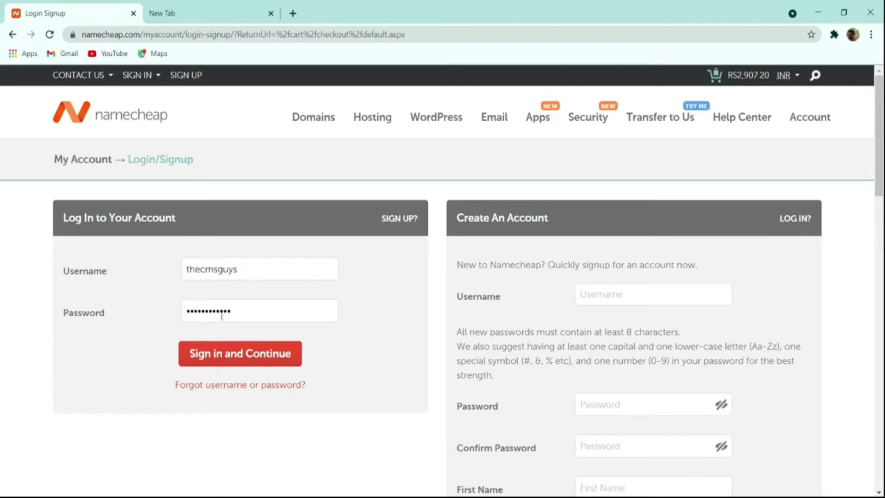
{"action": "left_click", "coordinate": [254, 354]}
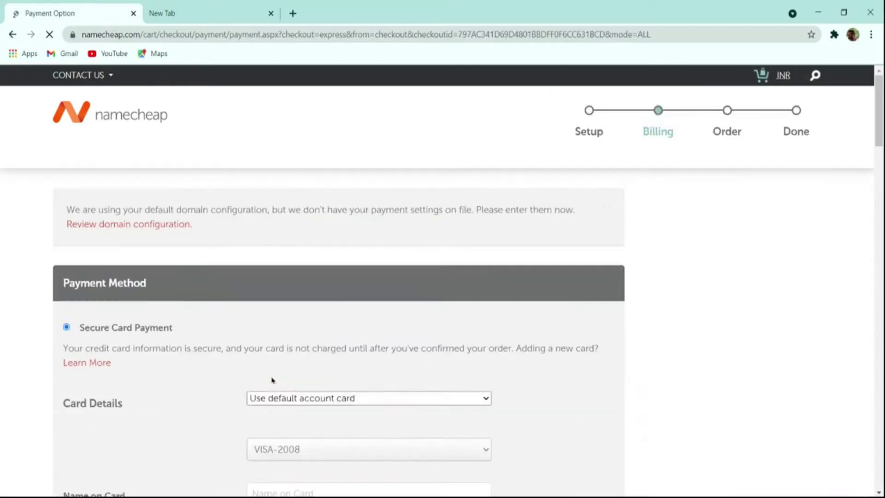
Step: Pick PayPal instead of account funds as payment and continue to Order Review
{"action": "scroll", "coordinate": [304, 367], "scroll_direction": "down", "scroll_amount": 3}
{"action": "scroll", "coordinate": [314, 362], "scroll_direction": "up", "scroll_amount": 4}
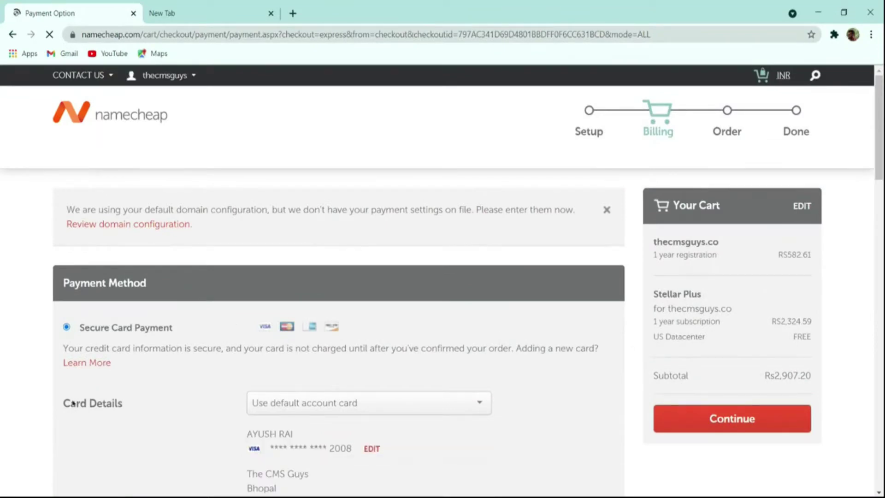
{"action": "scroll", "coordinate": [460, 383], "scroll_direction": "down", "scroll_amount": 6}
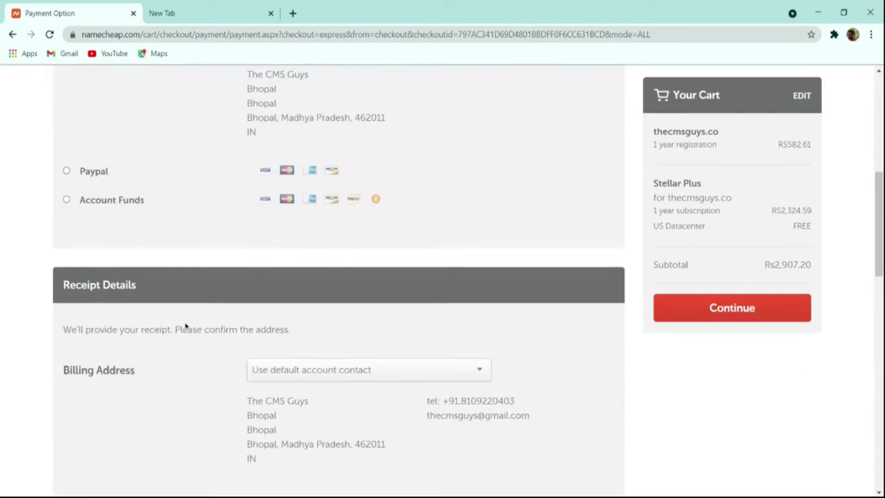
{"action": "scroll", "coordinate": [166, 301], "scroll_direction": "up", "scroll_amount": 3}
{"action": "scroll", "coordinate": [161, 267], "scroll_direction": "down", "scroll_amount": 6}
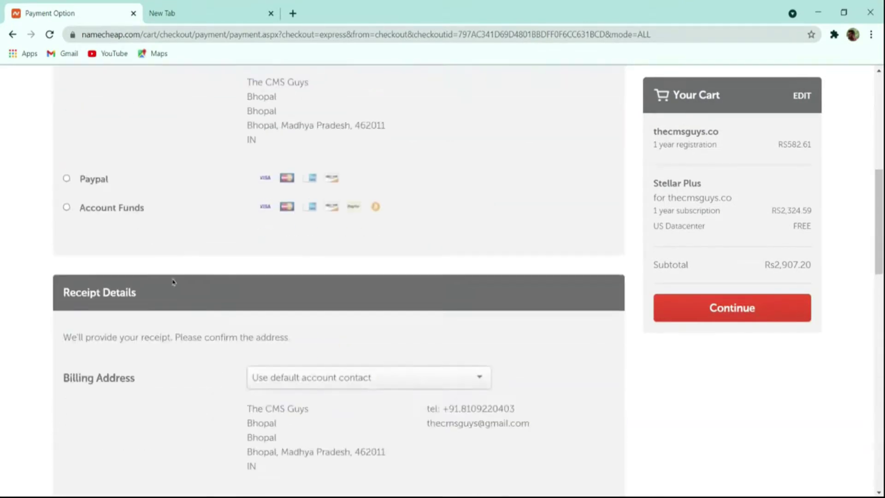
{"action": "scroll", "coordinate": [173, 280], "scroll_direction": "up", "scroll_amount": 3}
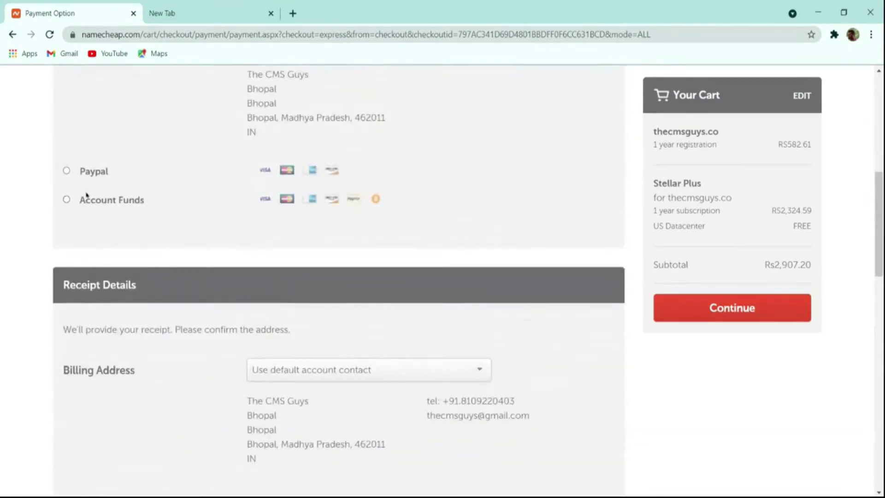
{"action": "left_click", "coordinate": [86, 206]}
{"action": "left_click", "coordinate": [76, 179]}
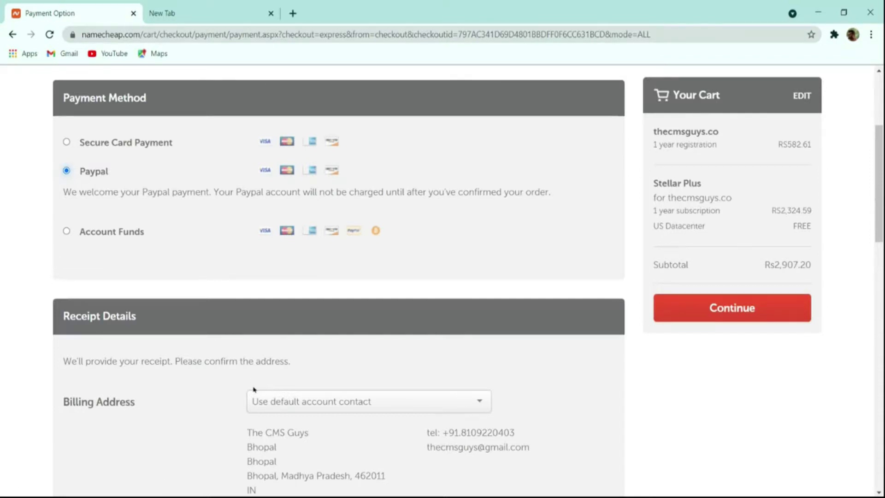
{"action": "left_click", "coordinate": [704, 307]}
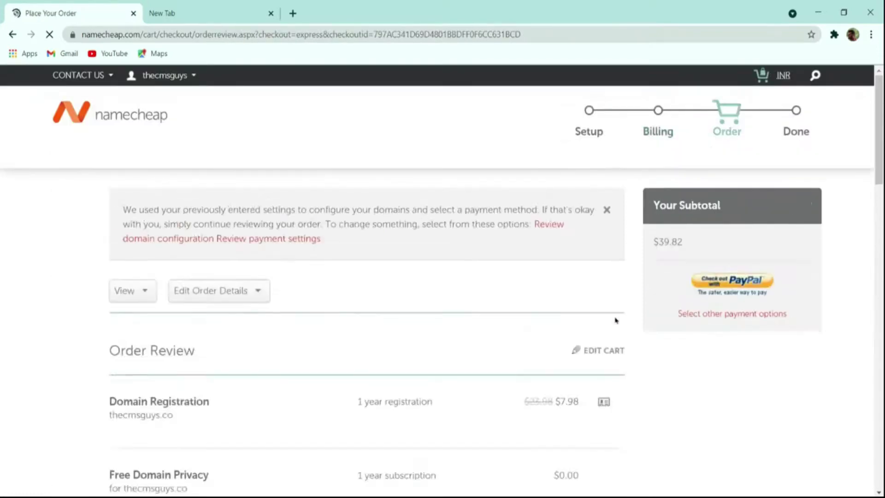
Step: Go to the Namecheap Dashboard from the account name menu
{"action": "scroll", "coordinate": [662, 303], "scroll_direction": "down", "scroll_amount": 4}
{"action": "scroll", "coordinate": [579, 334], "scroll_direction": "down", "scroll_amount": 8}
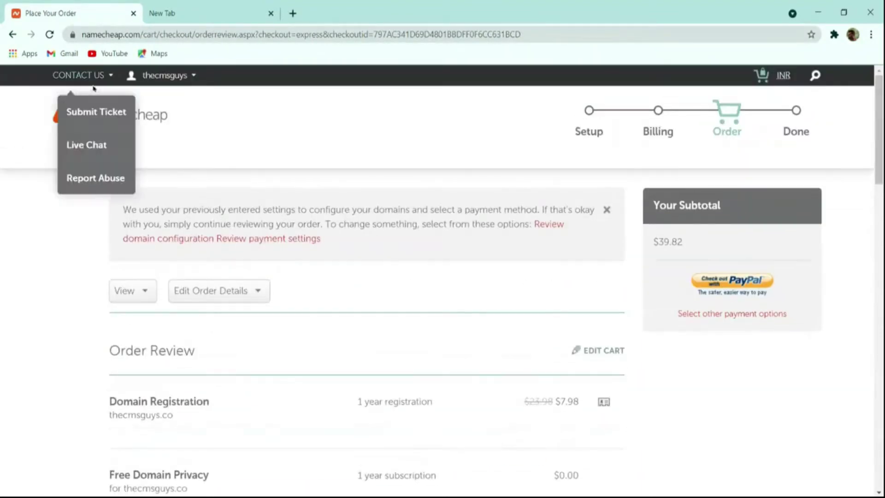
{"action": "mouse_move", "coordinate": [156, 79]}
{"action": "left_click", "coordinate": [156, 201]}
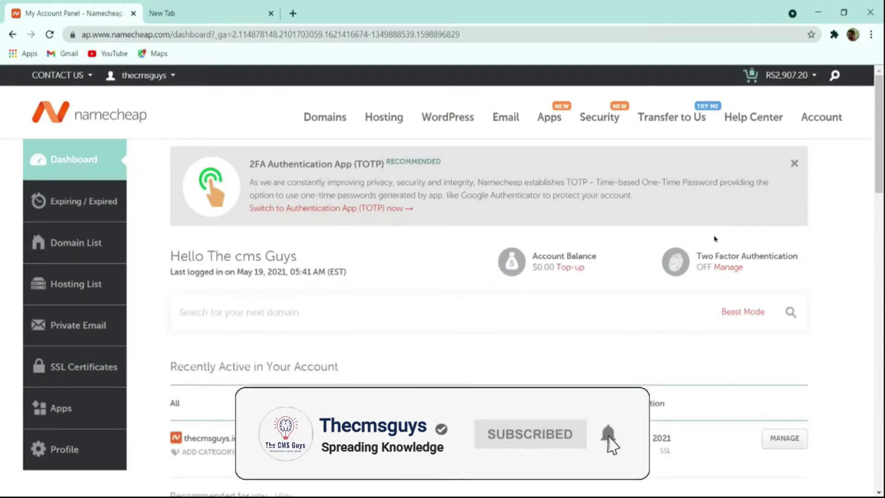
Step: Launch cPanel from the thecmsguys.in Stellar Plus hosting under Recently Active
{"action": "scroll", "coordinate": [719, 242], "scroll_direction": "down", "scroll_amount": 4}
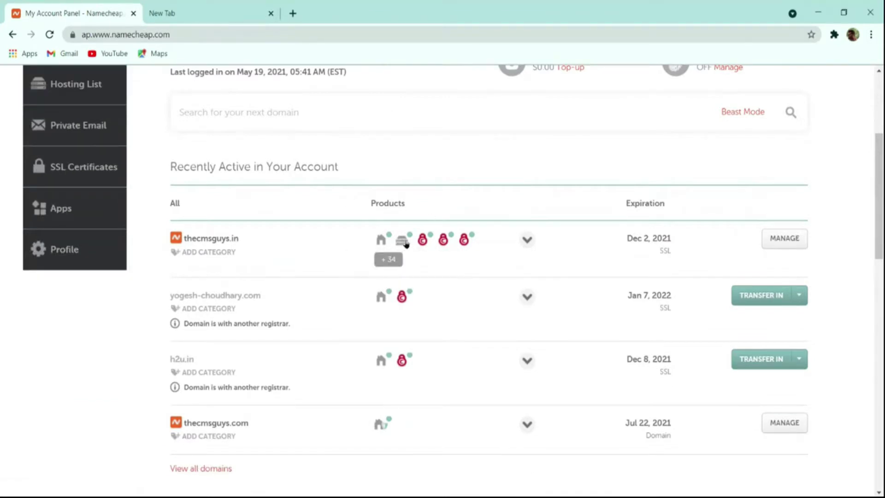
{"action": "mouse_move", "coordinate": [401, 244]}
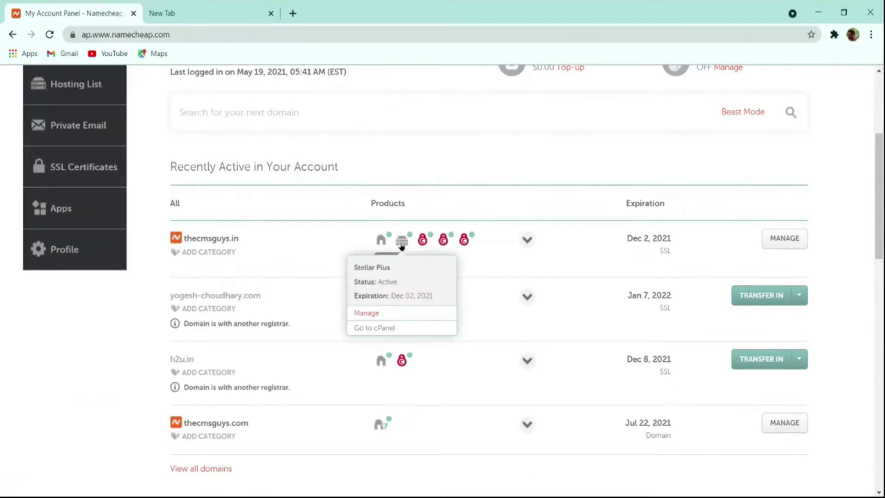
{"action": "left_click", "coordinate": [393, 329]}
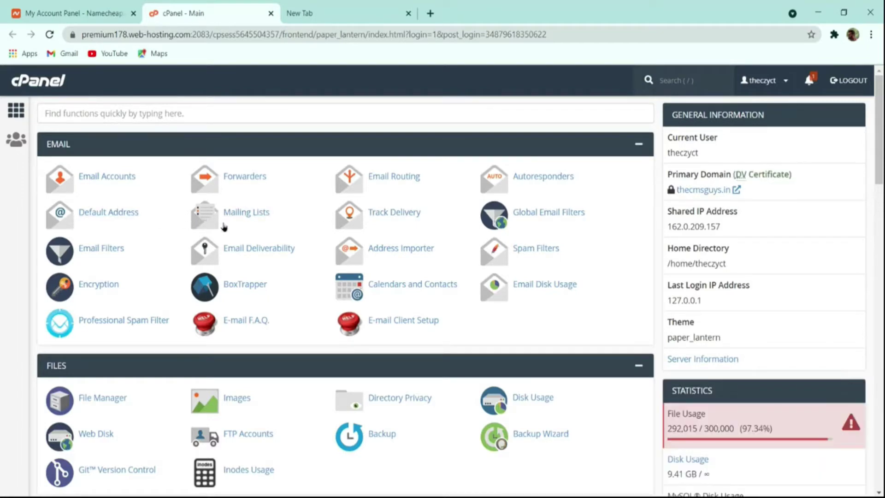
Step: Search cPanel functions for 'wor' and launch WordPress Manager by Softaculous
{"action": "scroll", "coordinate": [323, 281], "scroll_direction": "down", "scroll_amount": 20}
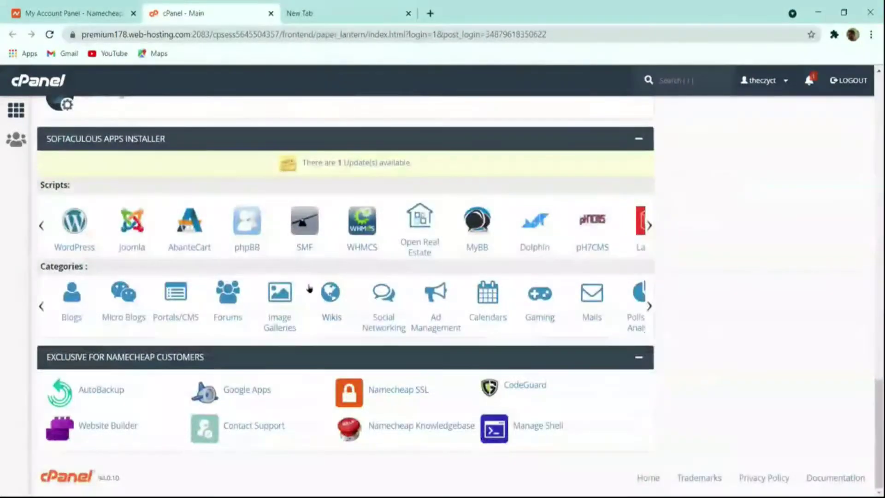
{"action": "scroll", "coordinate": [304, 290], "scroll_direction": "up", "scroll_amount": 20}
{"action": "left_click", "coordinate": [177, 111]}
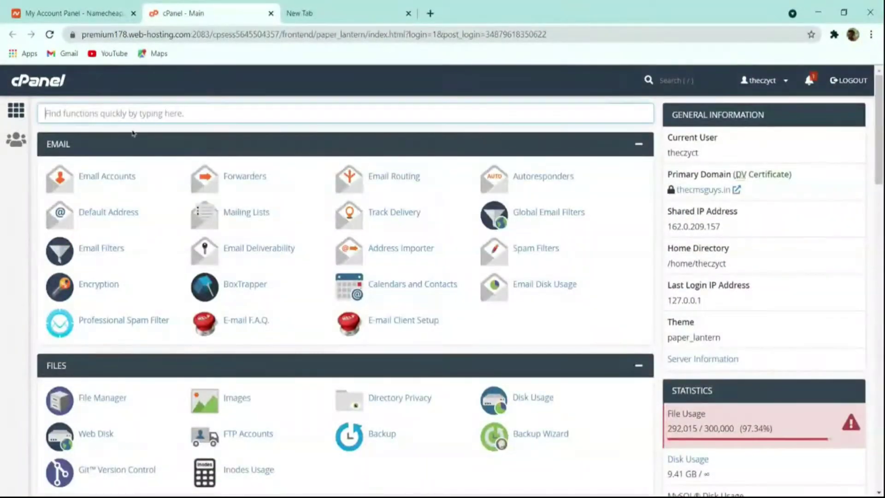
{"action": "type", "text": "wor"}
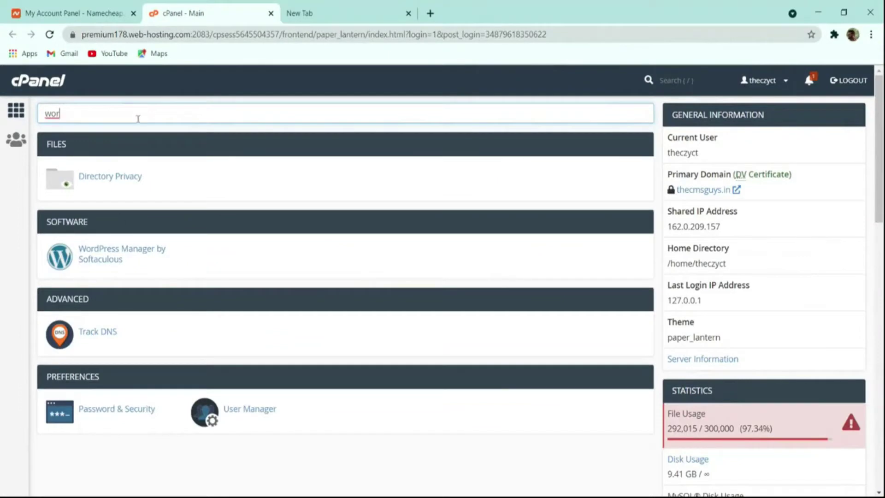
{"action": "left_click", "coordinate": [91, 252]}
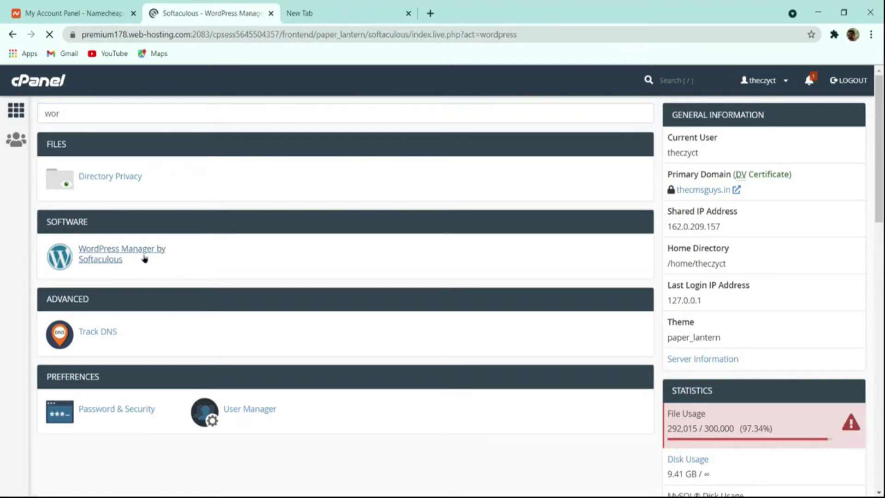
Step: Review the WordPress Installations list, then start a new WordPress install for thecmsguys.in
{"action": "scroll", "coordinate": [320, 253], "scroll_direction": "down", "scroll_amount": 3}
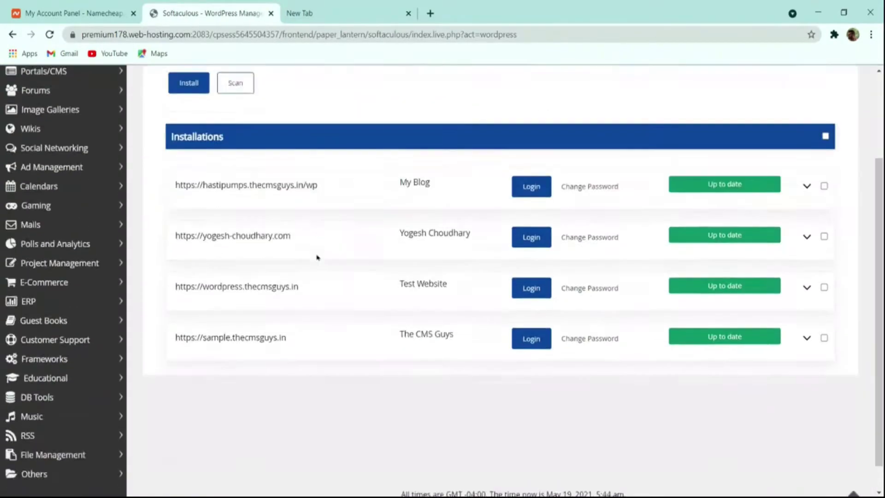
{"action": "scroll", "coordinate": [278, 316], "scroll_direction": "up", "scroll_amount": 3}
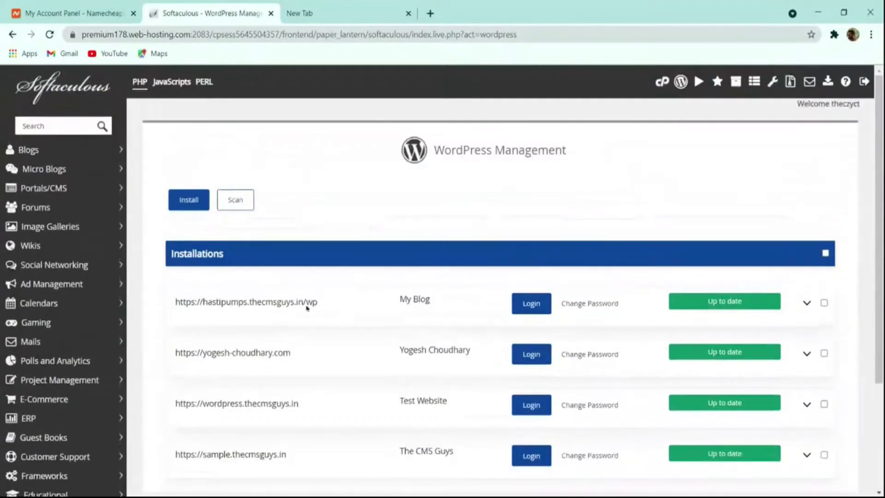
{"action": "scroll", "coordinate": [358, 336], "scroll_direction": "down", "scroll_amount": 3}
{"action": "scroll", "coordinate": [358, 330], "scroll_direction": "up", "scroll_amount": 3}
{"action": "scroll", "coordinate": [323, 217], "scroll_direction": "down", "scroll_amount": 3}
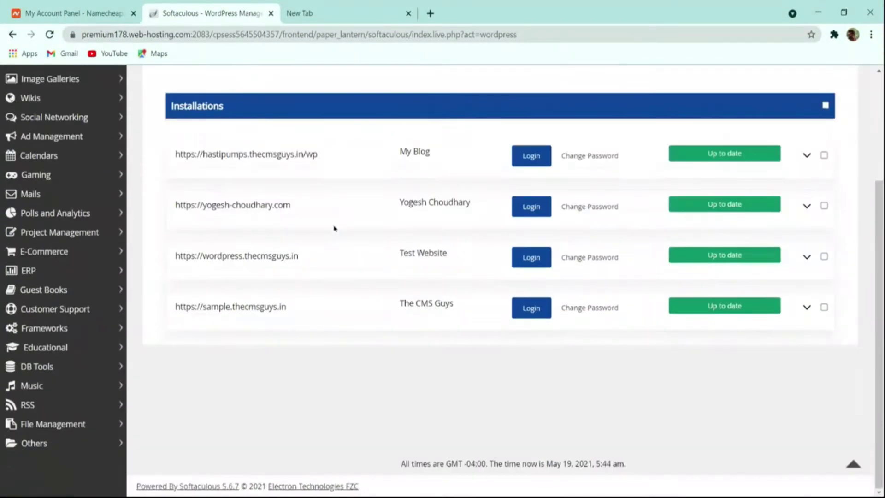
{"action": "scroll", "coordinate": [237, 250], "scroll_direction": "up", "scroll_amount": 3}
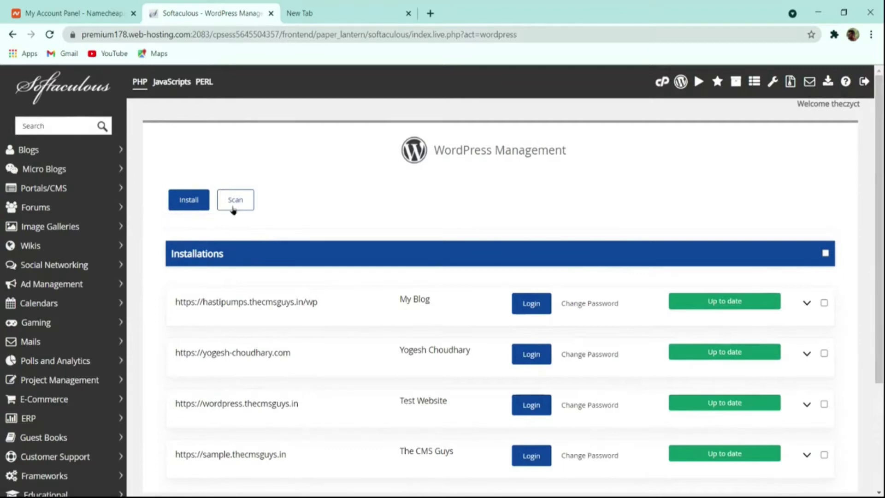
{"action": "scroll", "coordinate": [316, 242], "scroll_direction": "down", "scroll_amount": 3}
{"action": "scroll", "coordinate": [316, 242], "scroll_direction": "up", "scroll_amount": 5}
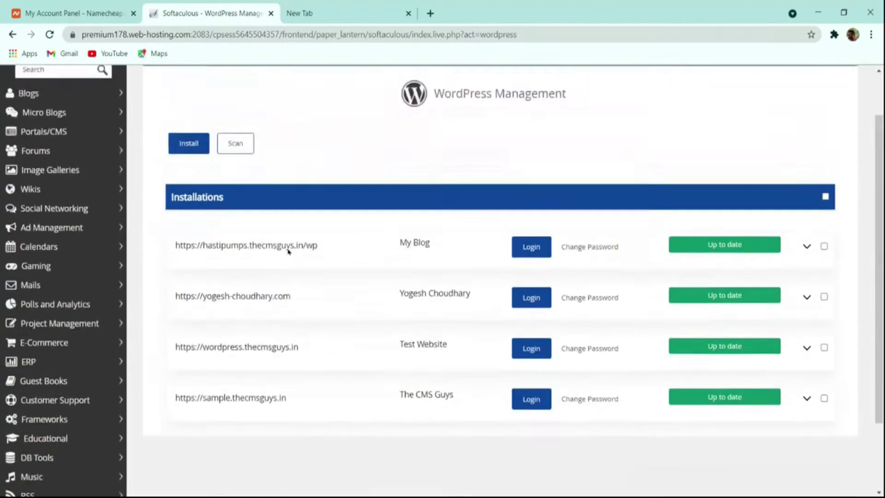
{"action": "left_click", "coordinate": [192, 205]}
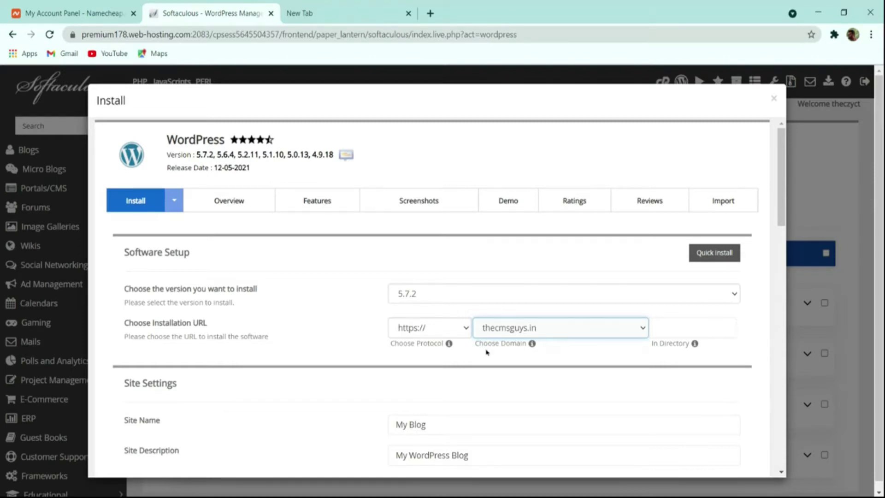
Step: Replace the default site name 'My Blog' with 'The CMS Guys'
{"action": "scroll", "coordinate": [461, 352], "scroll_direction": "down", "scroll_amount": 4}
{"action": "left_click", "coordinate": [410, 225]}
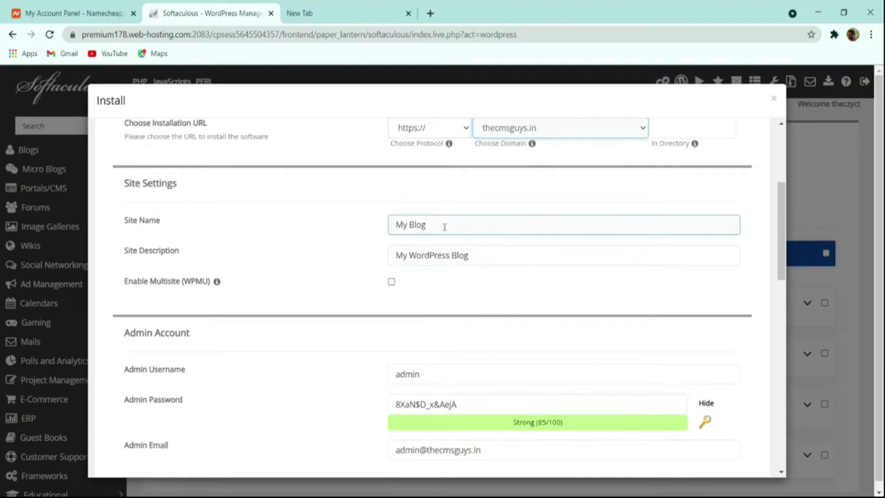
{"action": "left_click_drag", "start_coordinate": [444, 225], "coordinate": [242, 232]}
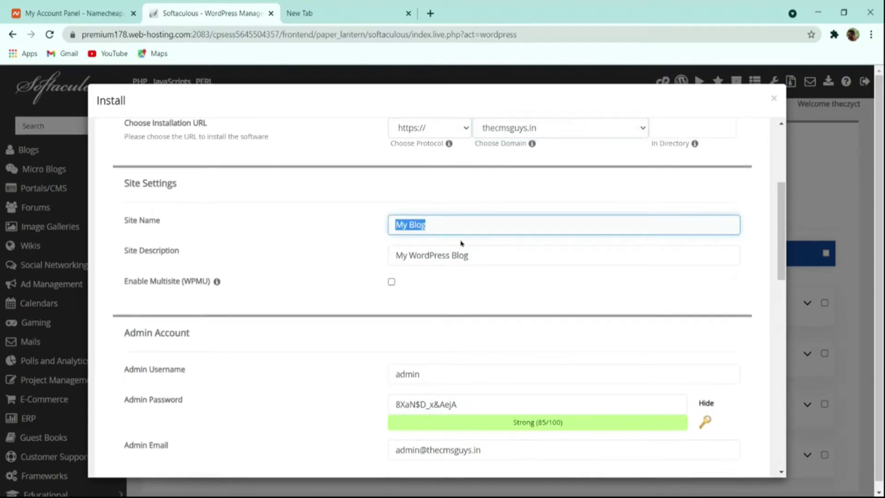
{"action": "type", "text": "The Cms"}
{"action": "key", "text": "BackSpace"}
{"action": "key", "text": "BackSpace"}
{"action": "key", "text": "BackSpace"}
{"action": "type", "text": "MS Guys"}
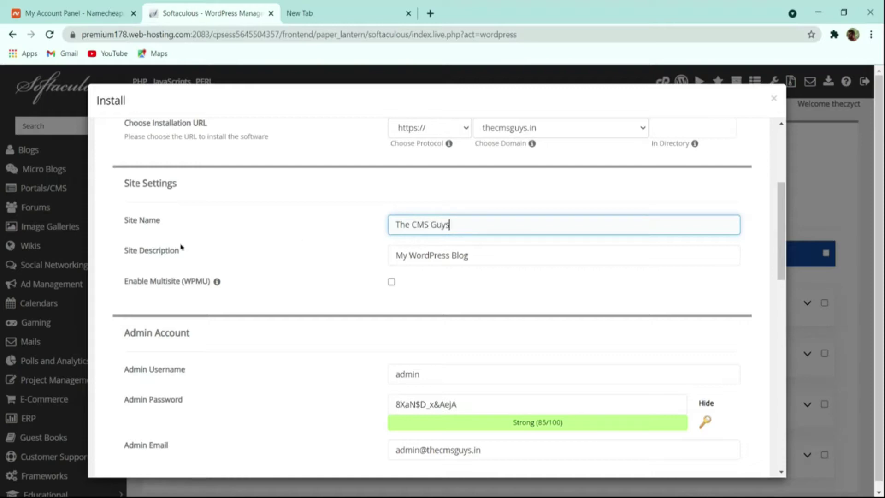
Step: Change the site description from 'My WordPress Blog' to 'Spreading the Knowledge'
{"action": "left_click", "coordinate": [467, 253]}
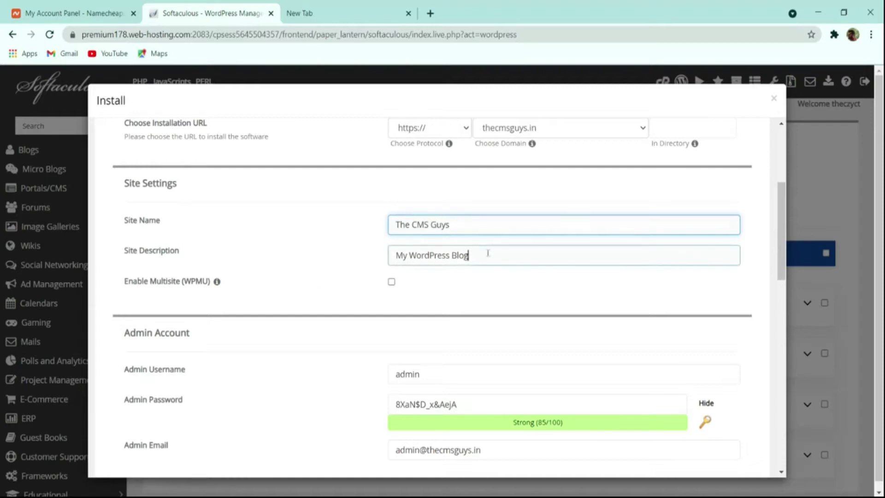
{"action": "left_click_drag", "start_coordinate": [487, 253], "coordinate": [288, 257]}
{"action": "type", "text": "S"}
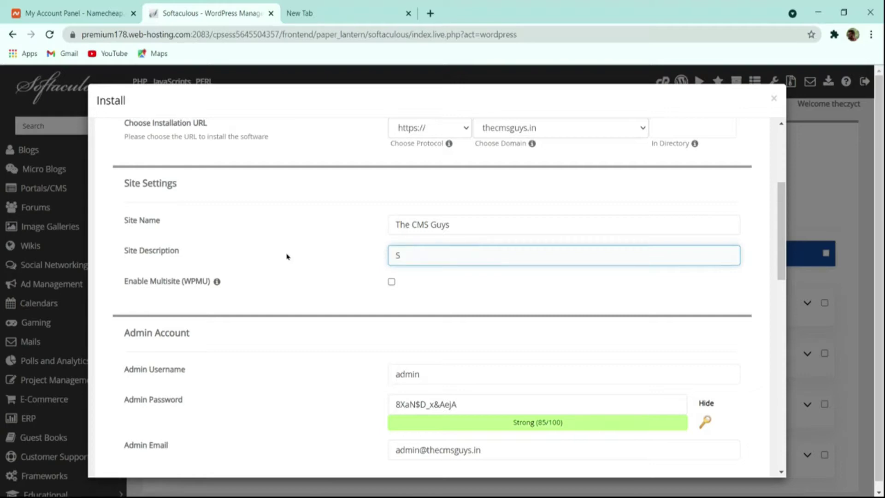
{"action": "type", "text": "pres"}
{"action": "type", "text": "ding the "}
{"action": "type", "text": "Knowledge"}
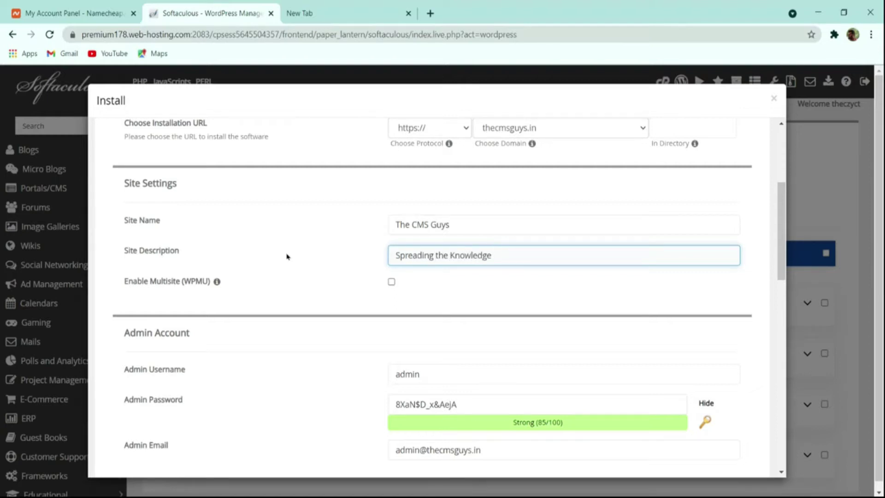
{"action": "scroll", "coordinate": [456, 300], "scroll_direction": "down", "scroll_amount": 4}
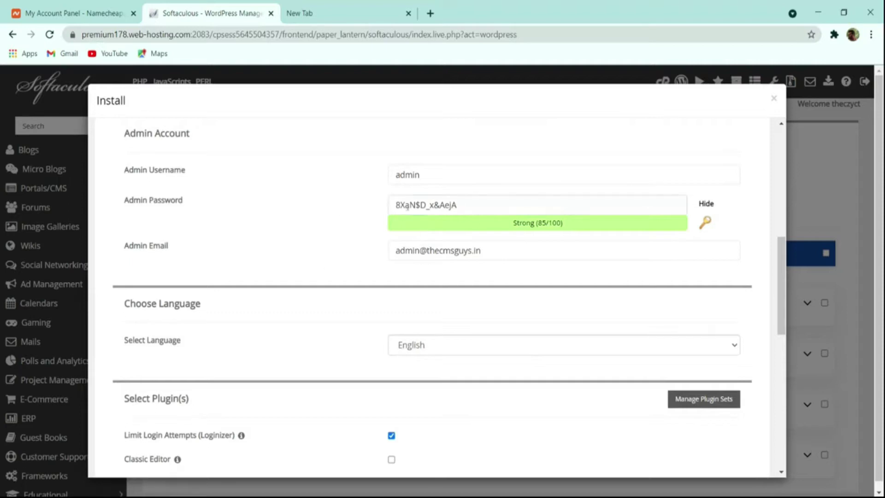
Step: Set the admin username to 'thecmsguys' and select the existing admin password
{"action": "double_click", "coordinate": [446, 176]}
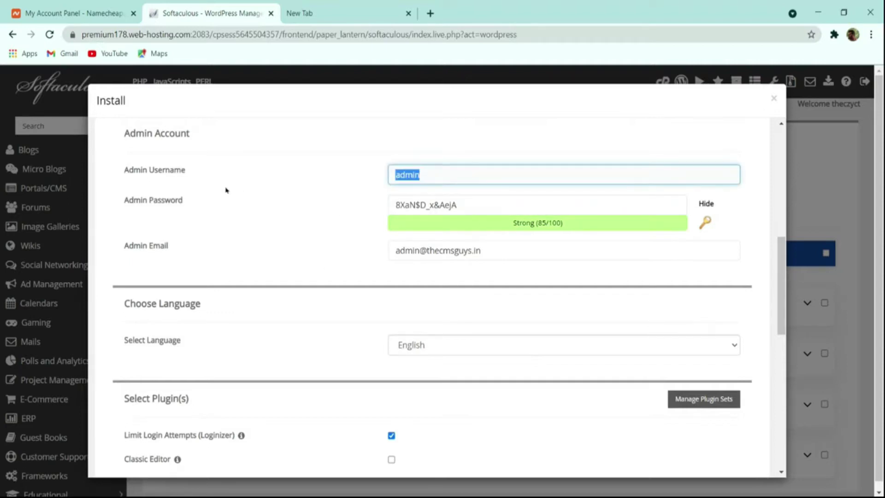
{"action": "type", "text": "thecmsguys"}
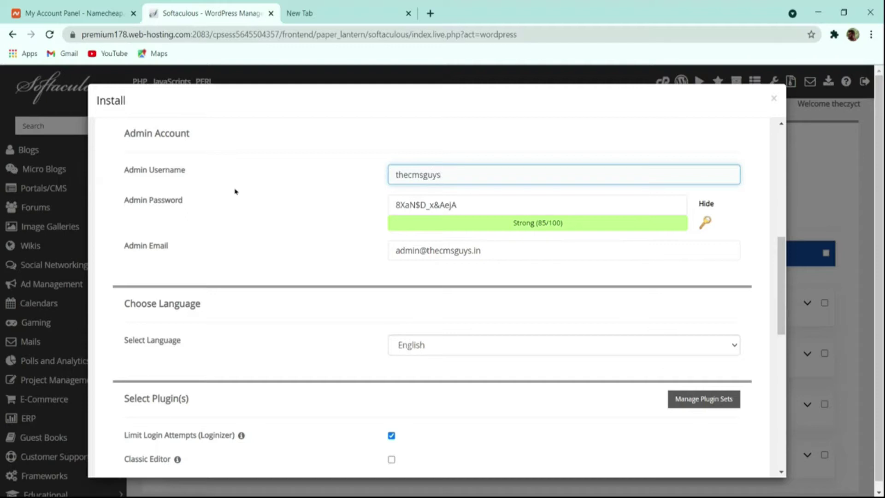
{"action": "triple_click", "coordinate": [476, 206]}
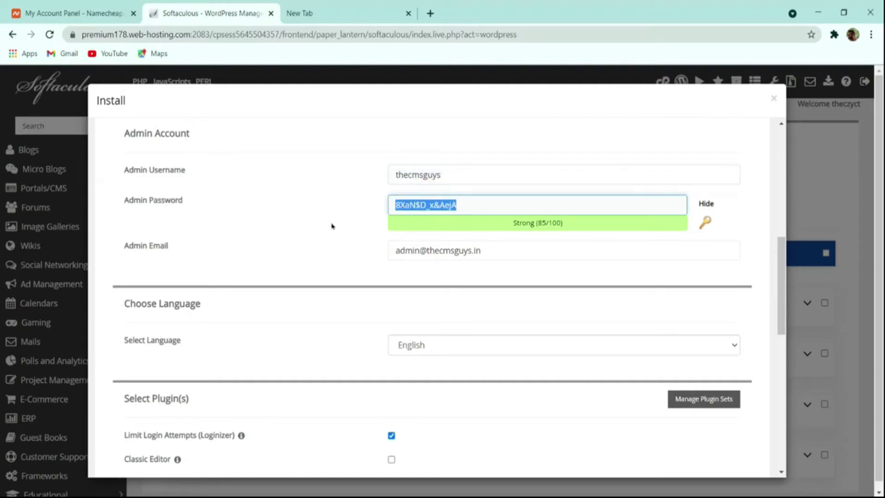
{"action": "left_click", "coordinate": [707, 204]}
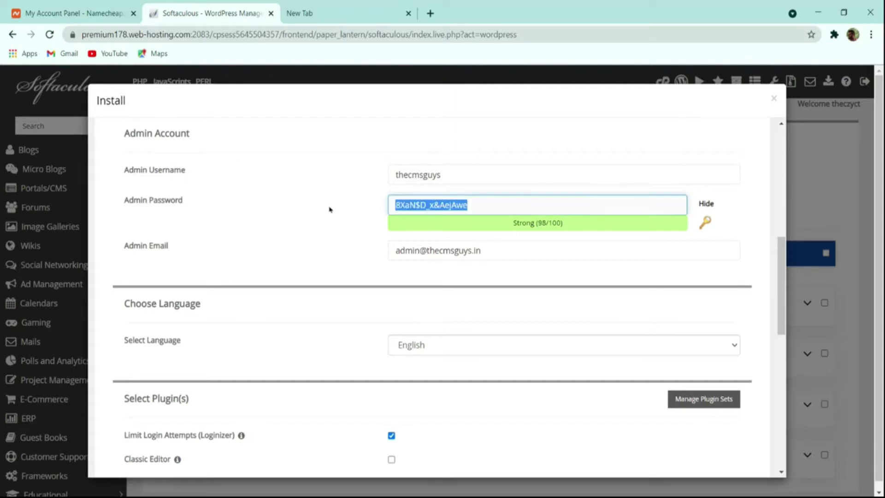
{"action": "left_click", "coordinate": [695, 210]}
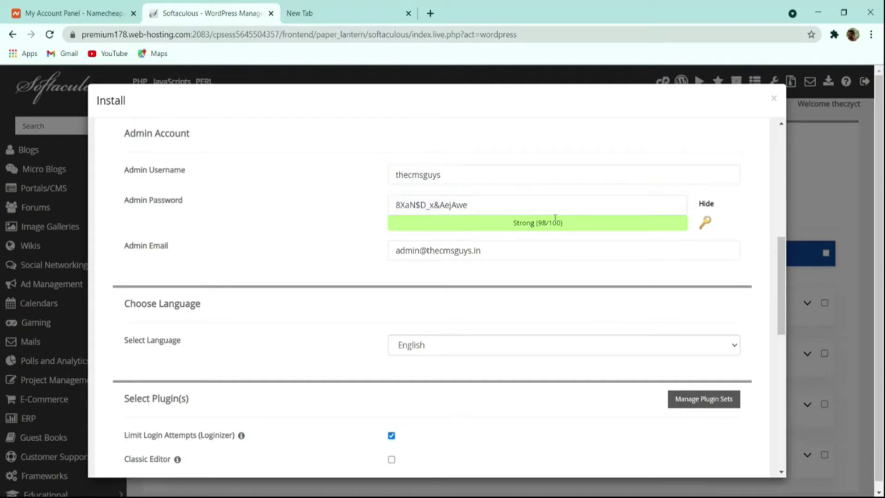
{"action": "left_click", "coordinate": [523, 203]}
{"action": "left_click_drag", "start_coordinate": [522, 203], "coordinate": [308, 201]}
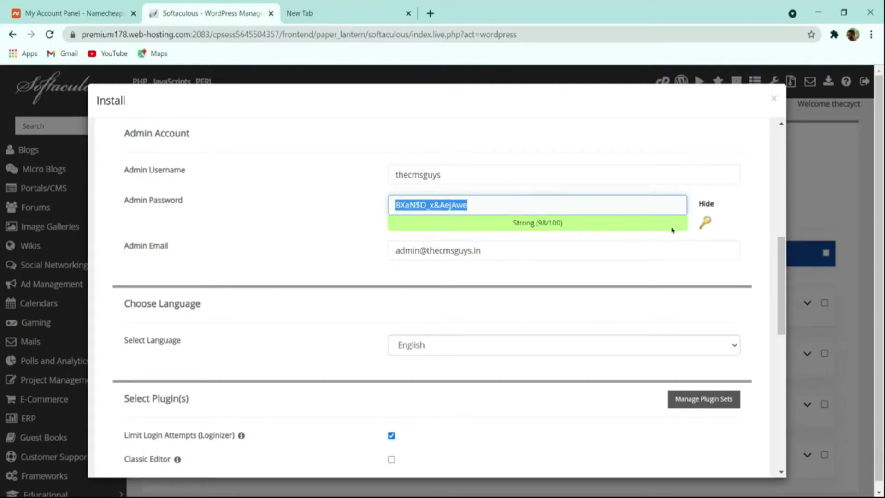
Step: Regenerate the admin password until a strong one appears
{"action": "left_click", "coordinate": [705, 222]}
{"action": "left_click", "coordinate": [705, 222]}
{"action": "left_click", "coordinate": [705, 222]}
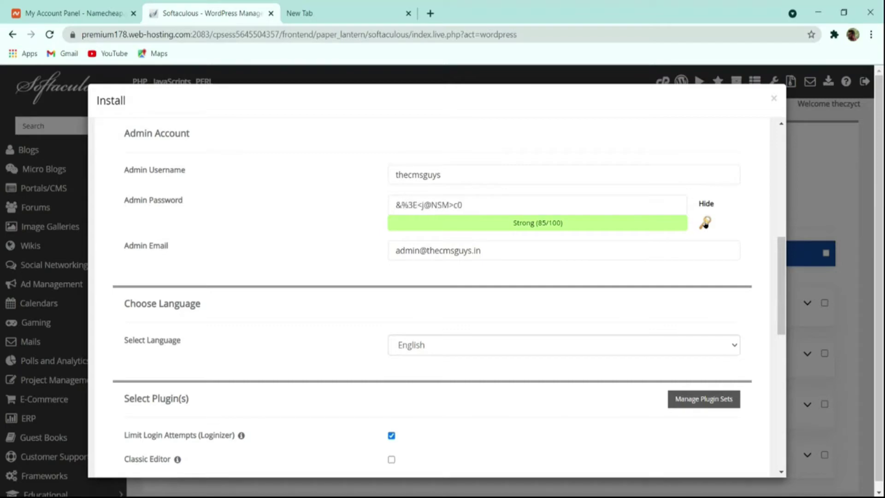
{"action": "left_click", "coordinate": [704, 222]}
{"action": "left_click", "coordinate": [705, 222]}
{"action": "left_click", "coordinate": [705, 222]}
{"action": "left_click", "coordinate": [612, 203]}
{"action": "key", "text": "ctrl+a"}
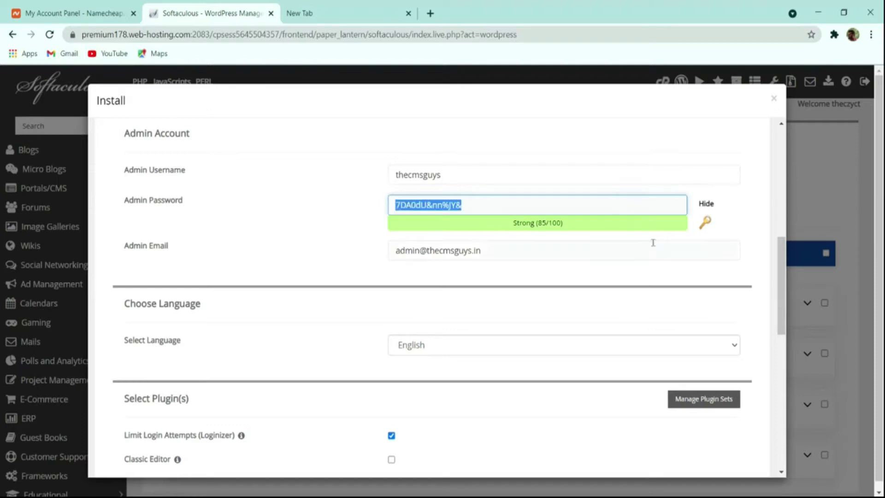
Step: Replace the default admin e-mail with a new Gmail address
{"action": "scroll", "coordinate": [579, 241], "scroll_direction": "down", "scroll_amount": 4}
{"action": "scroll", "coordinate": [530, 230], "scroll_direction": "up", "scroll_amount": 4}
{"action": "left_click", "coordinate": [438, 258]}
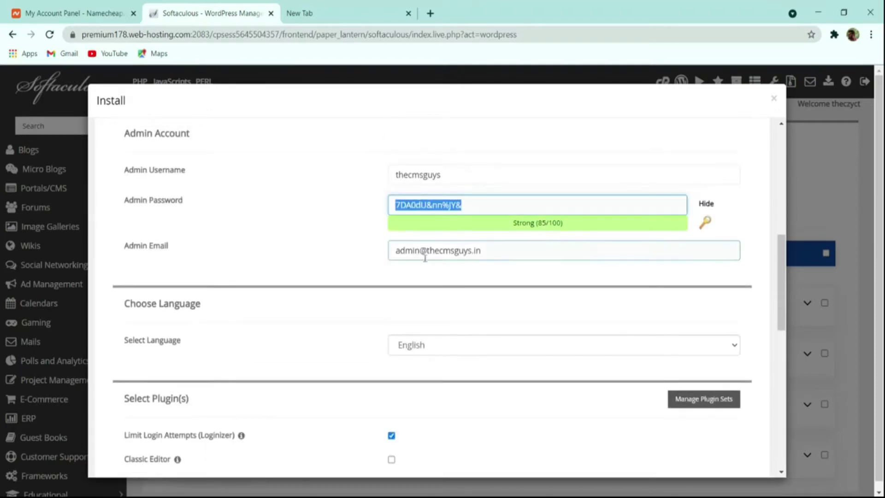
{"action": "key", "text": "ctrl+a"}
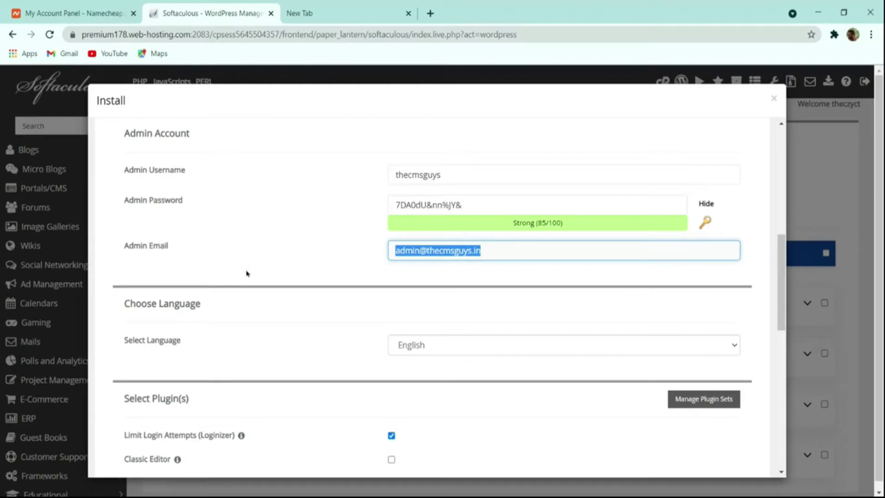
{"action": "key", "text": "BackSpace"}
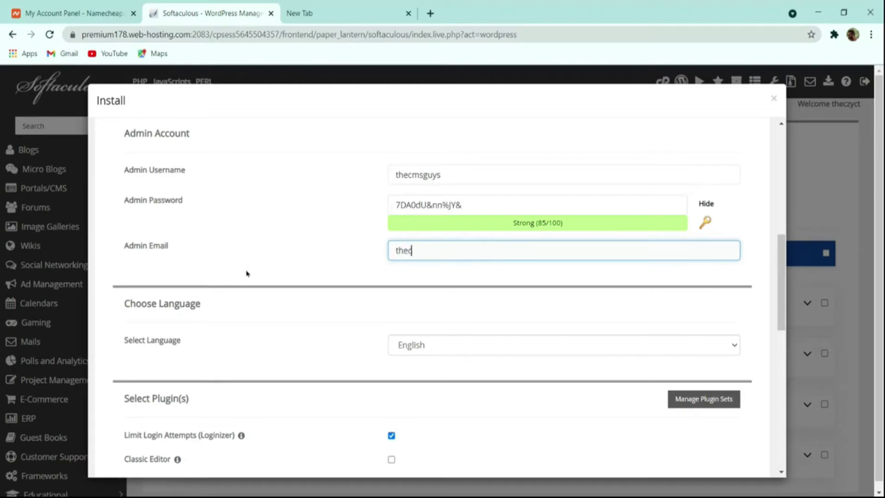
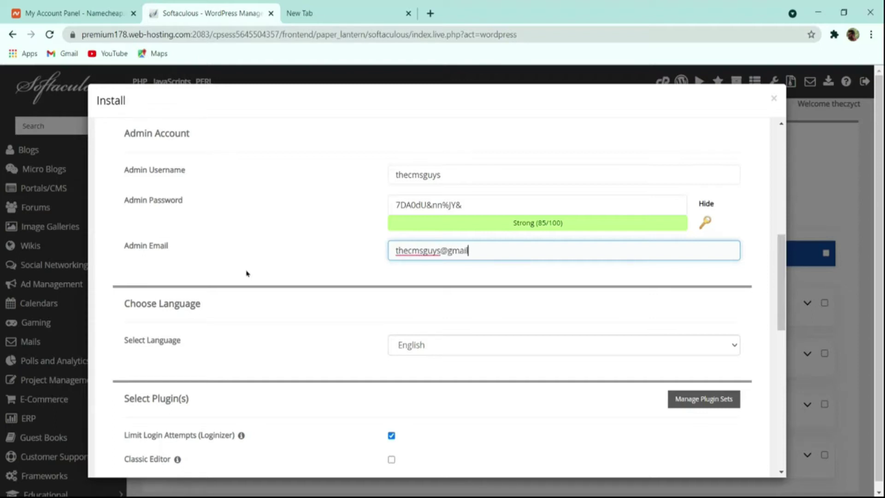
{"action": "scroll", "coordinate": [317, 287], "scroll_direction": "down", "scroll_amount": 4}
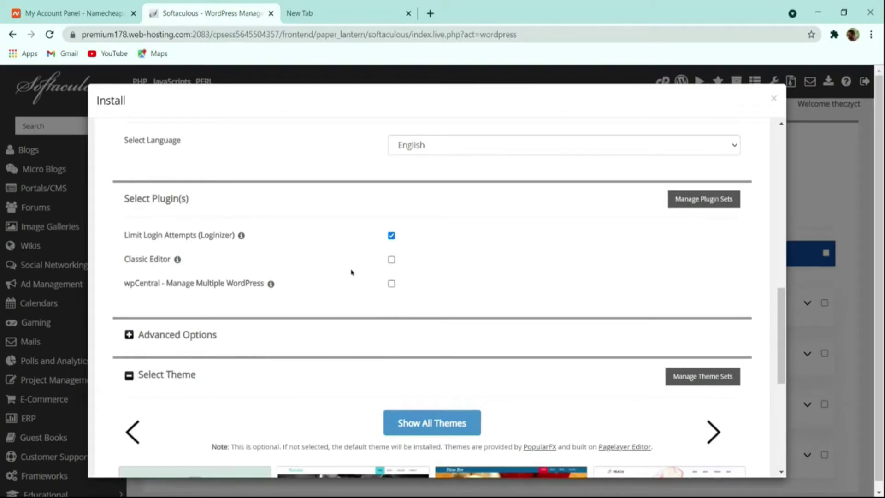
Step: Scroll past the plugin and theme options and run the WordPress installation
{"action": "scroll", "coordinate": [357, 273], "scroll_direction": "down", "scroll_amount": 4}
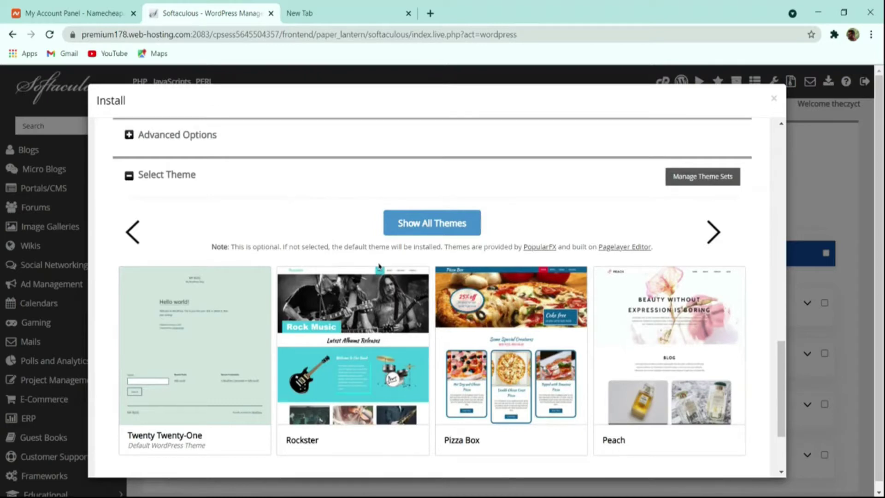
{"action": "scroll", "coordinate": [378, 264], "scroll_direction": "down", "scroll_amount": 2}
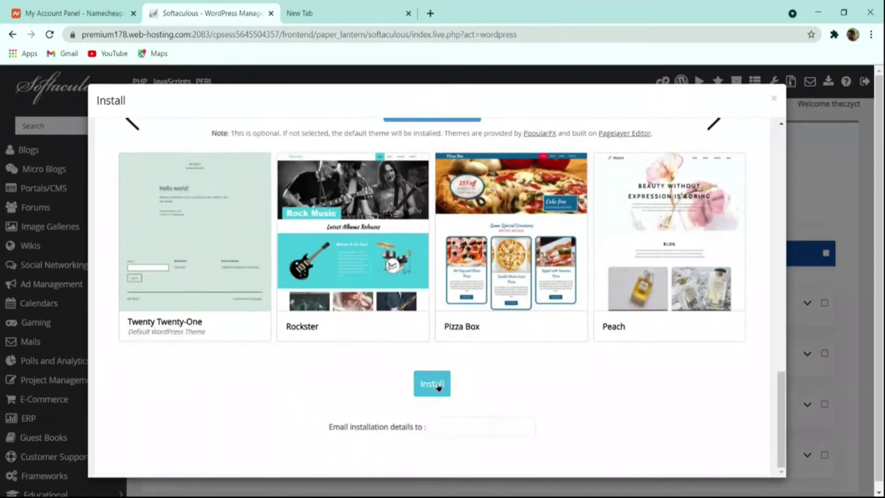
{"action": "left_click", "coordinate": [432, 383]}
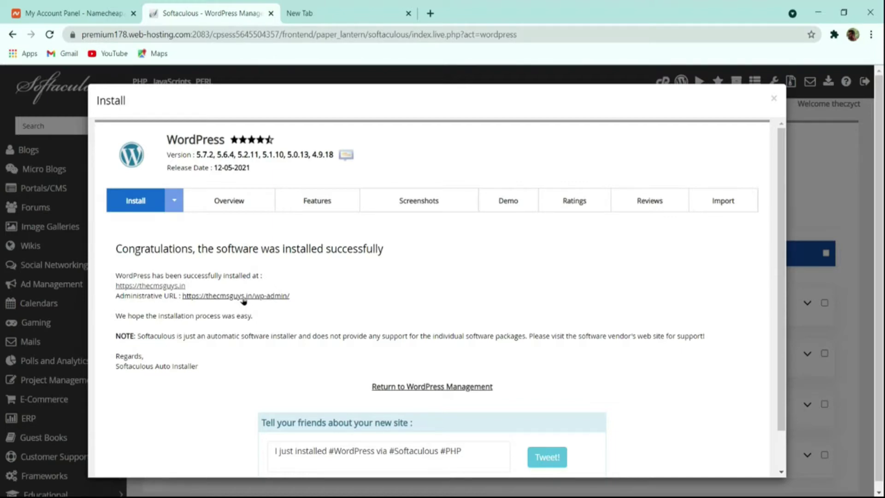
{"action": "left_click", "coordinate": [161, 287], "text": "ctrl"}
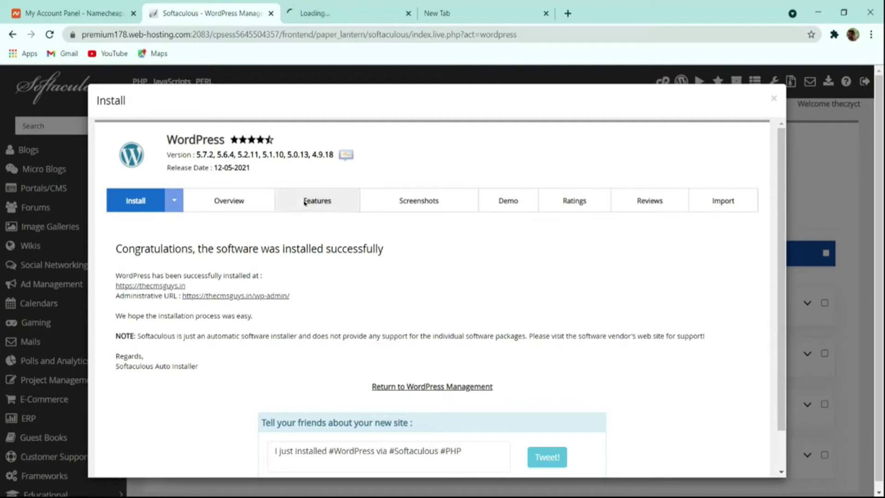
{"action": "left_click", "coordinate": [336, 11]}
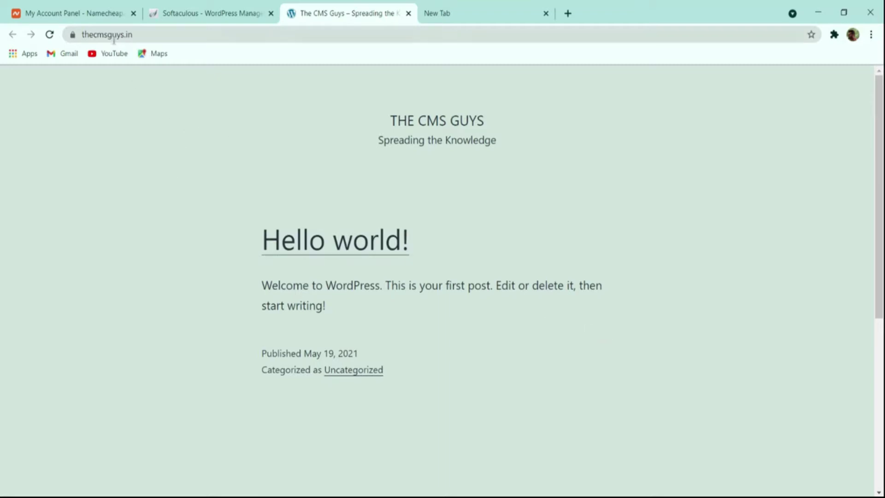
Step: Append /wp-admin to the site address to load the admin area
{"action": "left_click", "coordinate": [170, 34]}
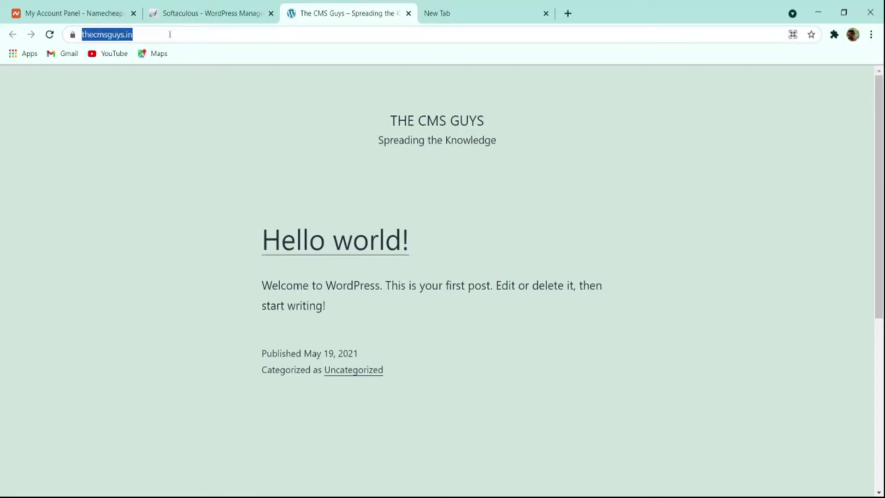
{"action": "left_click", "coordinate": [170, 34]}
{"action": "type", "text": "/wp"}
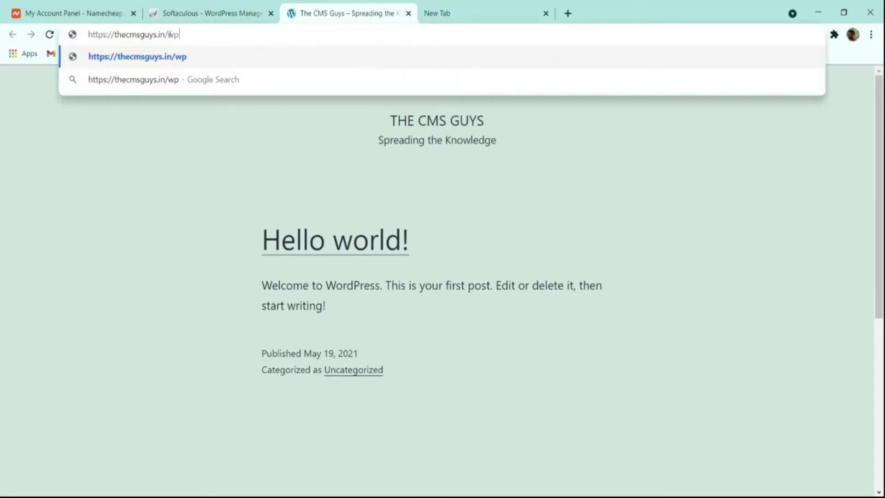
{"action": "type", "text": "-admin"}
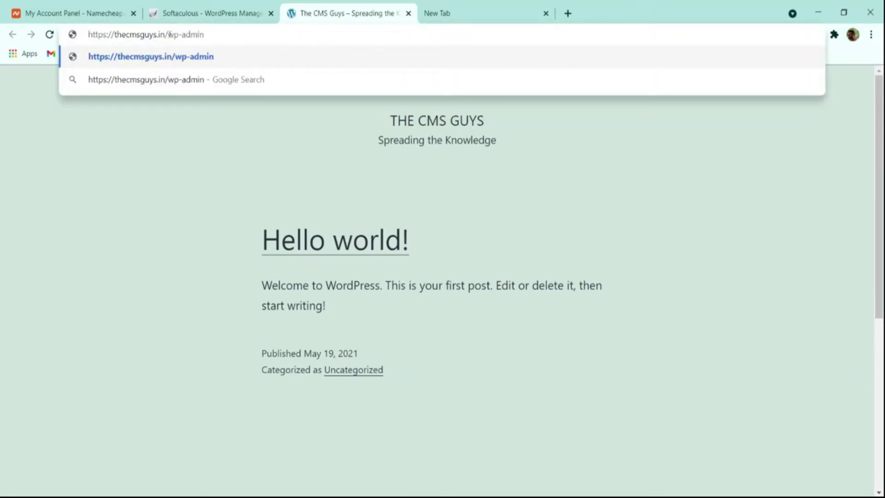
{"action": "key", "text": "Return"}
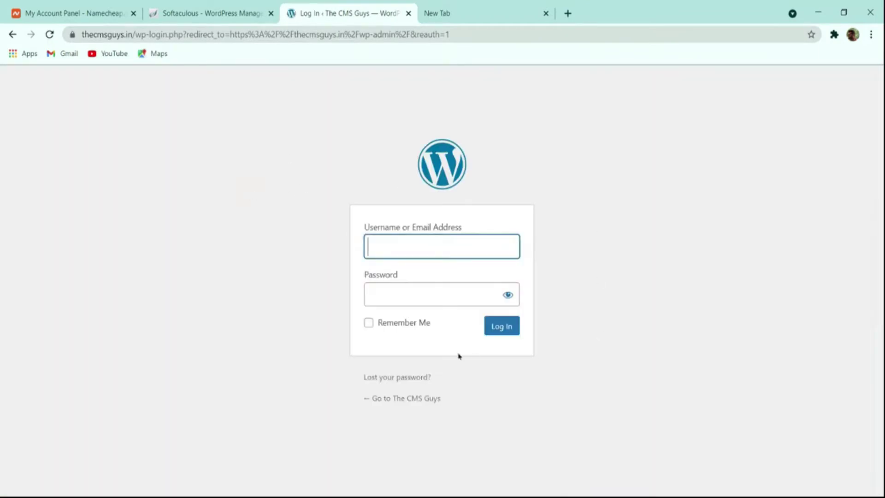
Step: Open the installer's Administrative URL in a new tab, then close the extra dashboard tab
{"action": "left_click", "coordinate": [206, 11]}
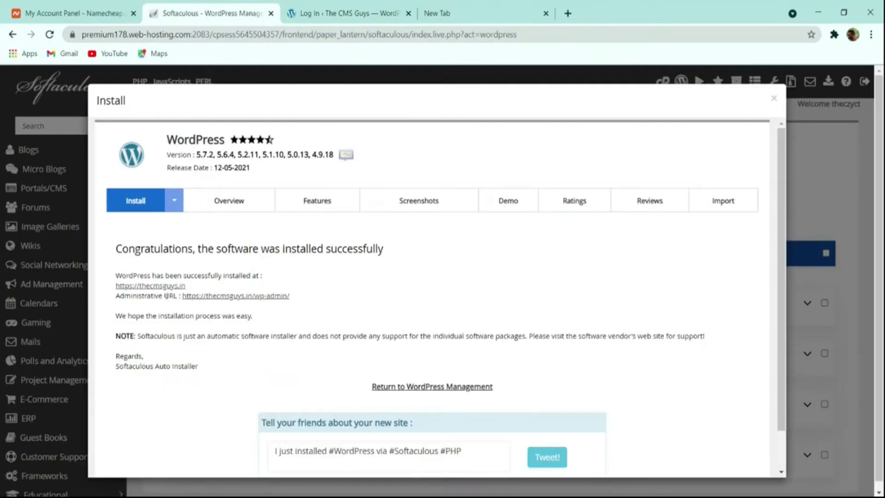
{"action": "left_click", "coordinate": [245, 296]}
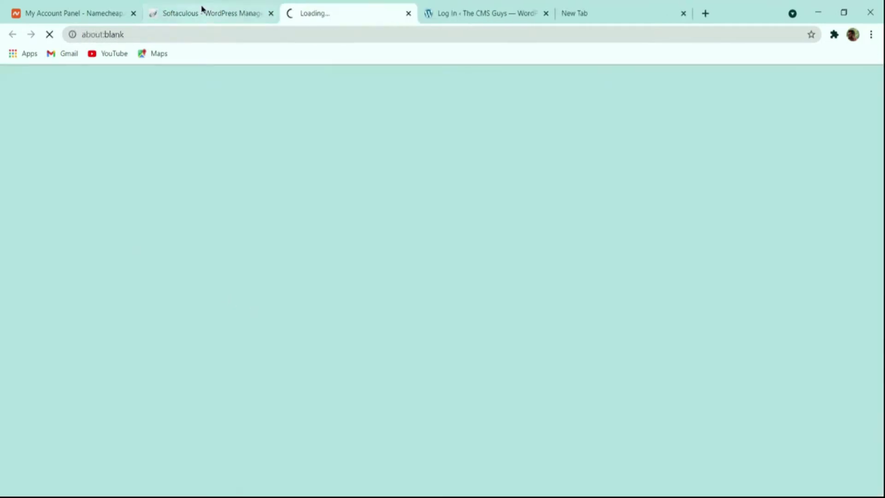
{"action": "left_click", "coordinate": [202, 10]}
{"action": "left_click", "coordinate": [341, 13]}
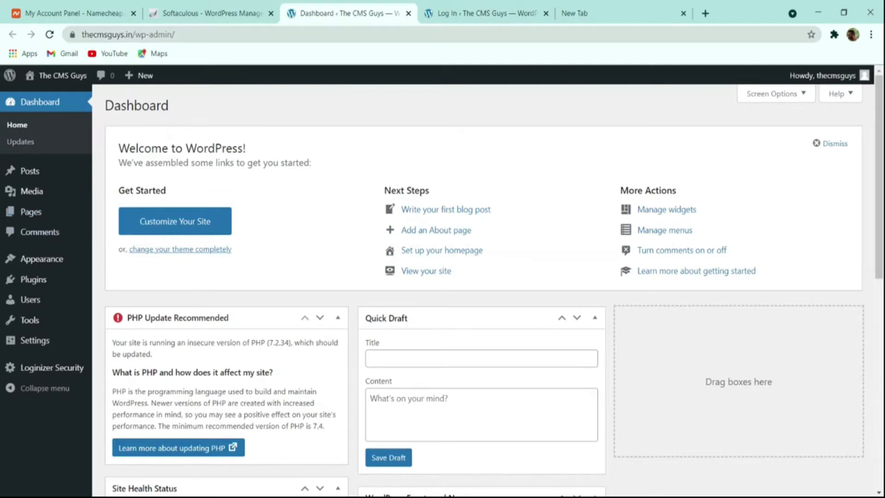
{"action": "left_click", "coordinate": [479, 13]}
{"action": "left_click", "coordinate": [408, 13]}
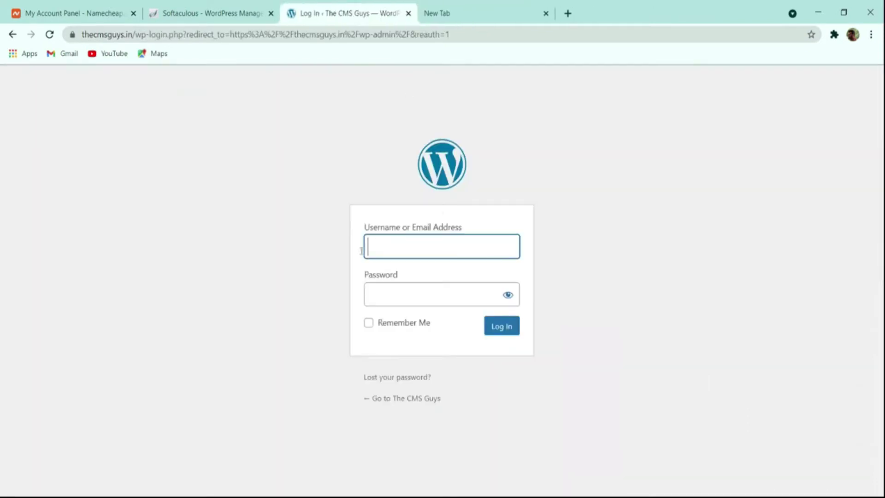
{"action": "left_click", "coordinate": [249, 16]}
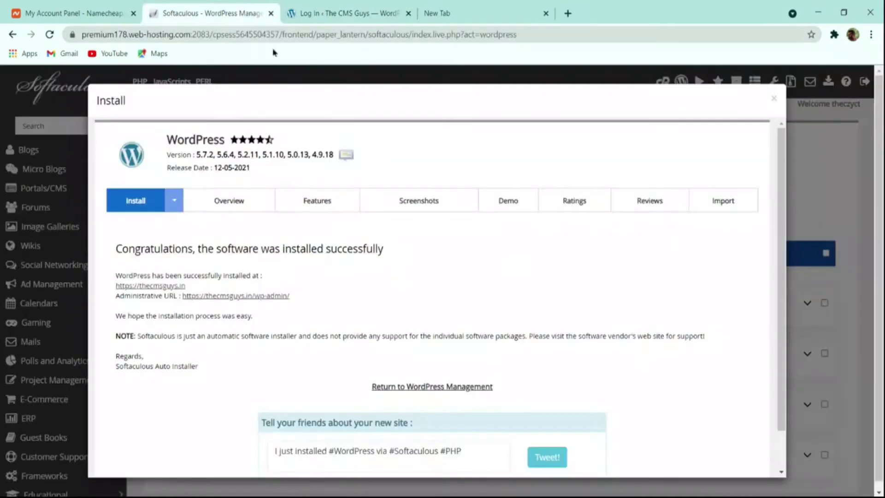
{"action": "left_click", "coordinate": [341, 13]}
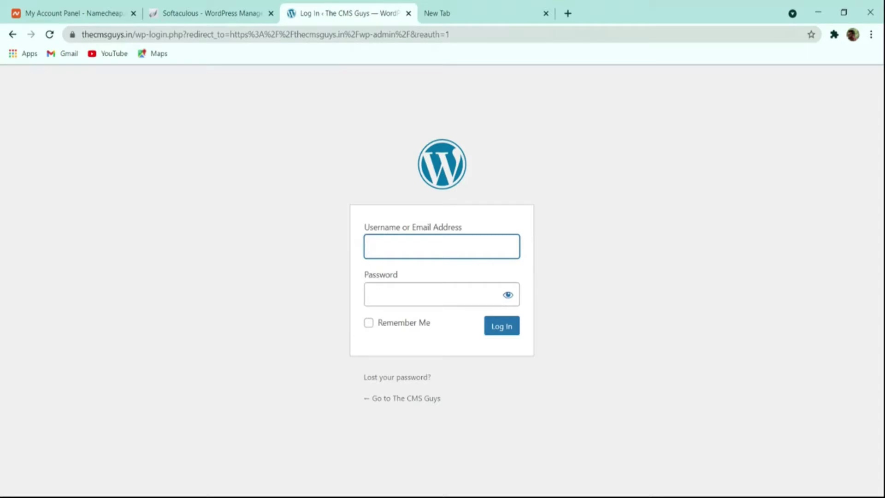
{"action": "left_click", "coordinate": [240, 14]}
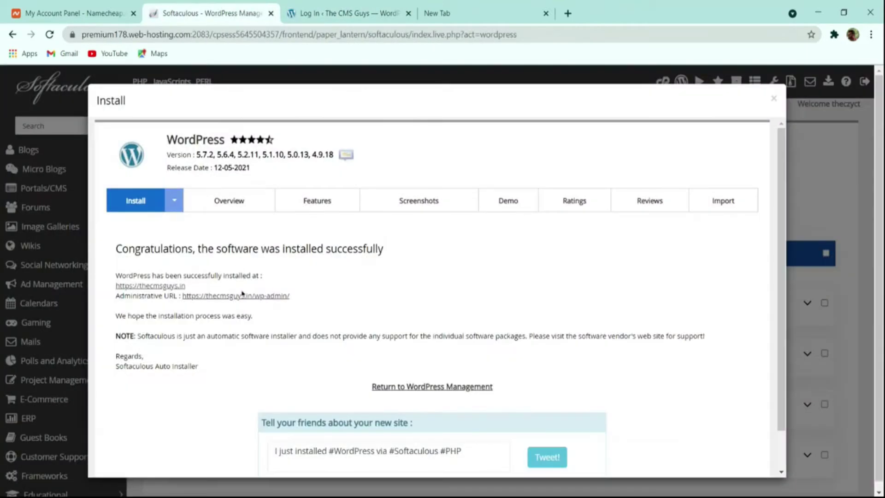
Step: Sign on to the WordPress admin dashboard using the installer's sign-on link
{"action": "left_click", "coordinate": [247, 299]}
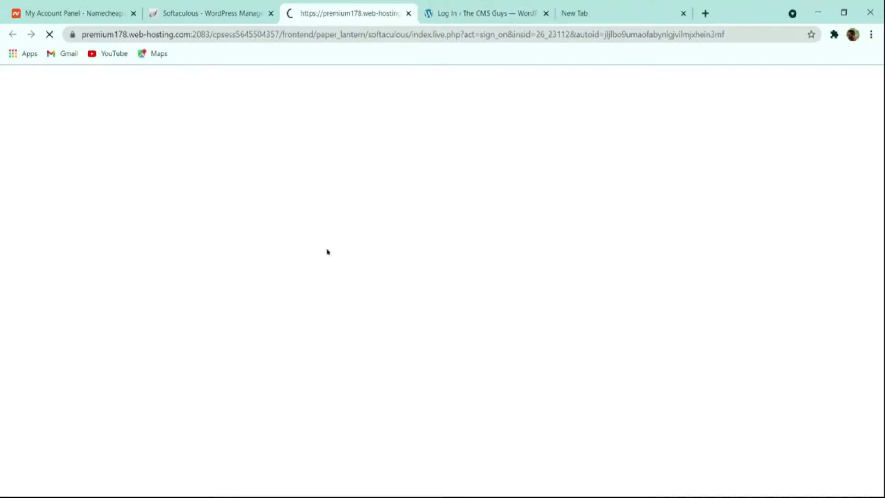
{"action": "scroll", "coordinate": [421, 154], "scroll_direction": "down", "scroll_amount": 8}
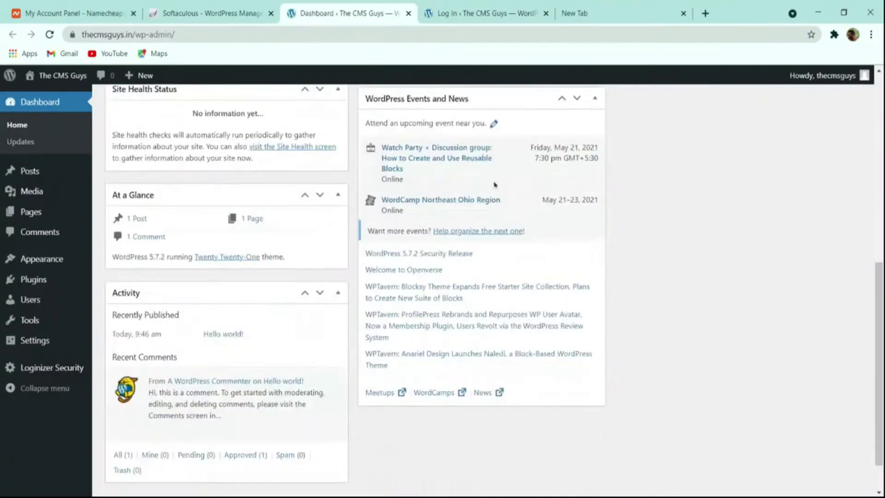
{"action": "scroll", "coordinate": [495, 185], "scroll_direction": "up", "scroll_amount": 8}
{"action": "mouse_move", "coordinate": [83, 183]}
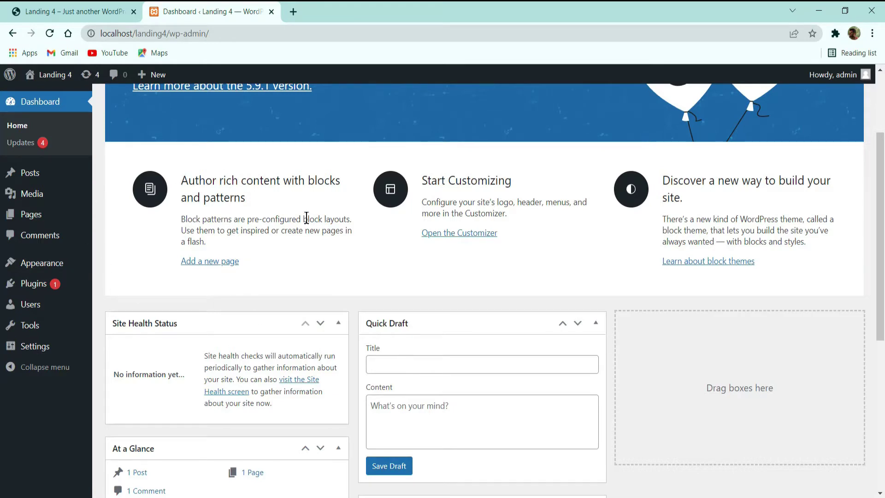
Step: Scroll the dashboard back up and open the Posts list from the admin sidebar
{"action": "mouse_move", "coordinate": [34, 184]}
{"action": "scroll", "coordinate": [415, 249], "scroll_direction": "up", "scroll_amount": 3}
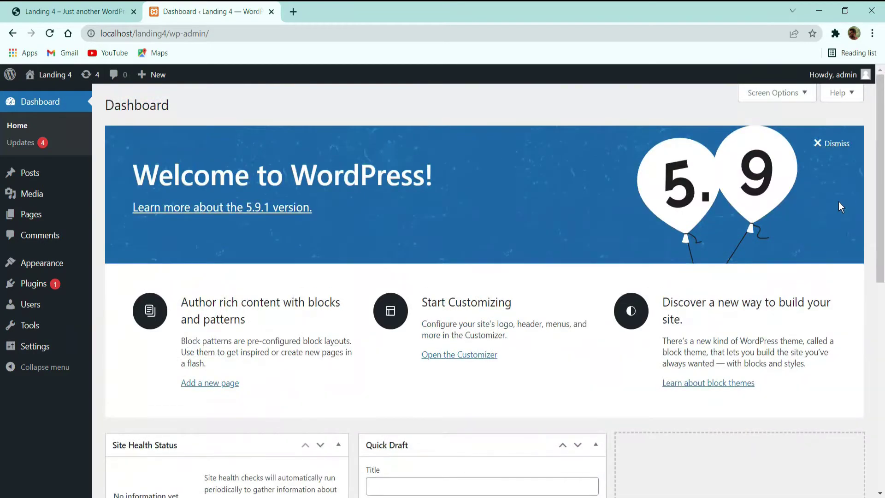
{"action": "left_click", "coordinate": [35, 177]}
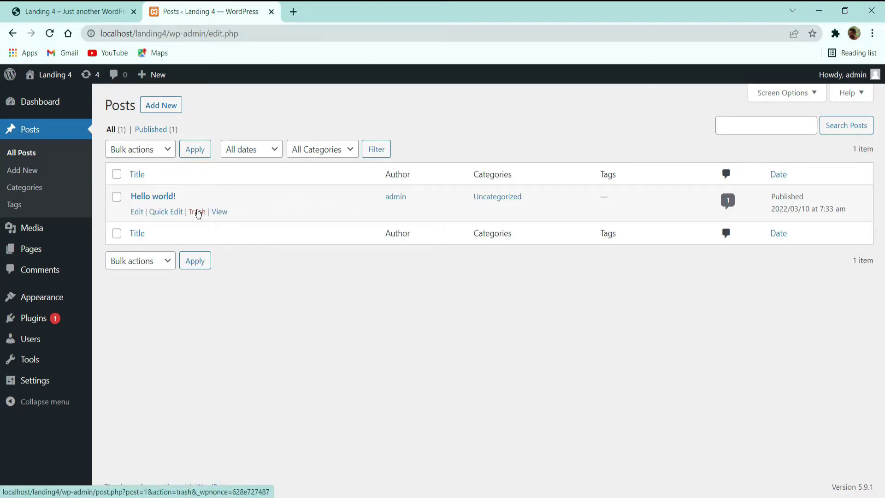
Step: Move the Hello world! post to Trash, then empty the posts Trash
{"action": "left_click", "coordinate": [196, 215]}
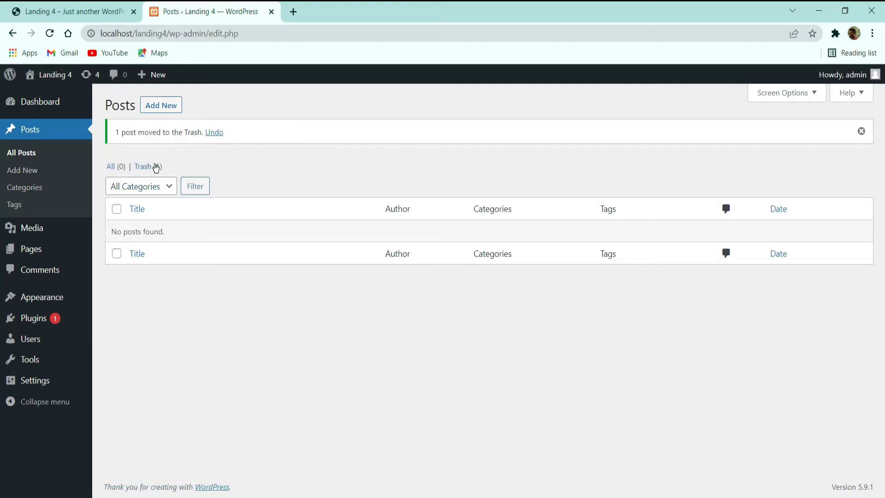
{"action": "left_click", "coordinate": [152, 166]}
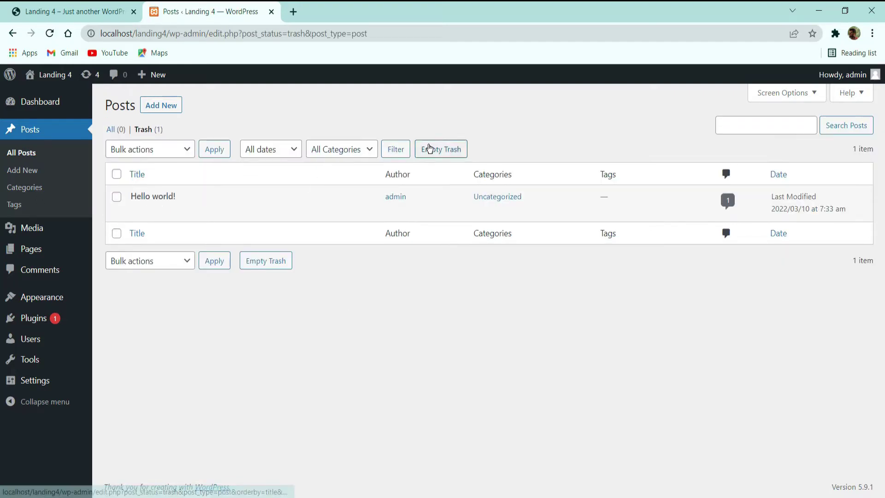
{"action": "left_click", "coordinate": [433, 148]}
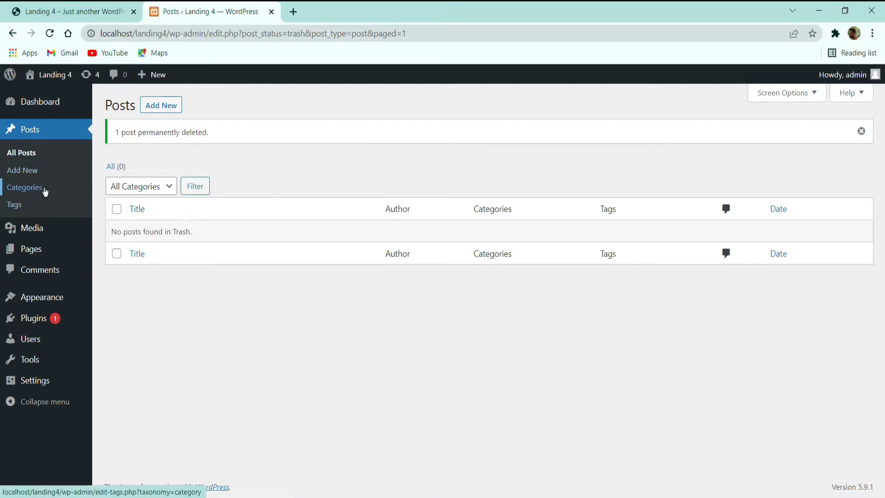
Step: Look over the post Categories page and then the Tags page
{"action": "key", "text": "XF86MonBrightnessDown"}
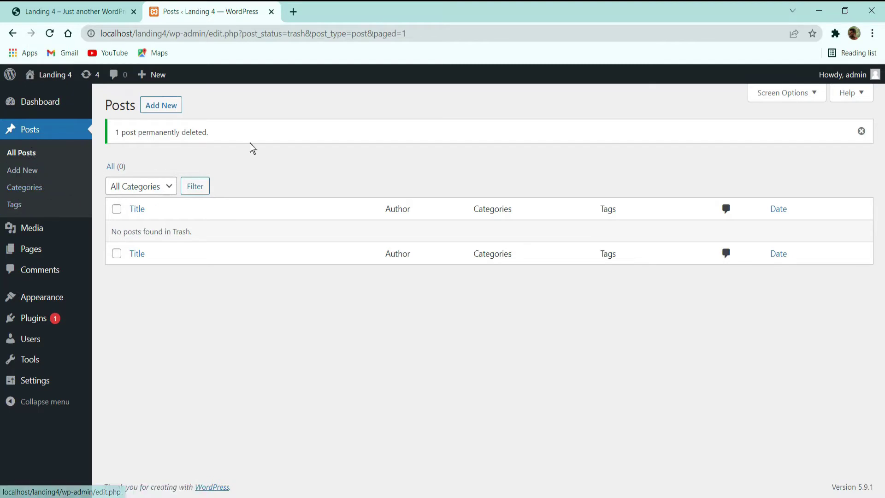
{"action": "left_click", "coordinate": [29, 188]}
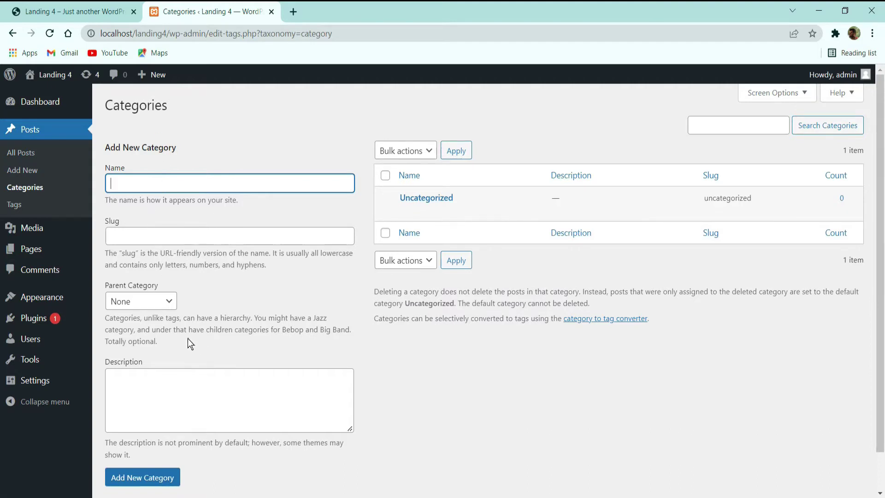
{"action": "scroll", "coordinate": [193, 340], "scroll_direction": "down", "scroll_amount": 1}
{"action": "left_click", "coordinate": [151, 329]}
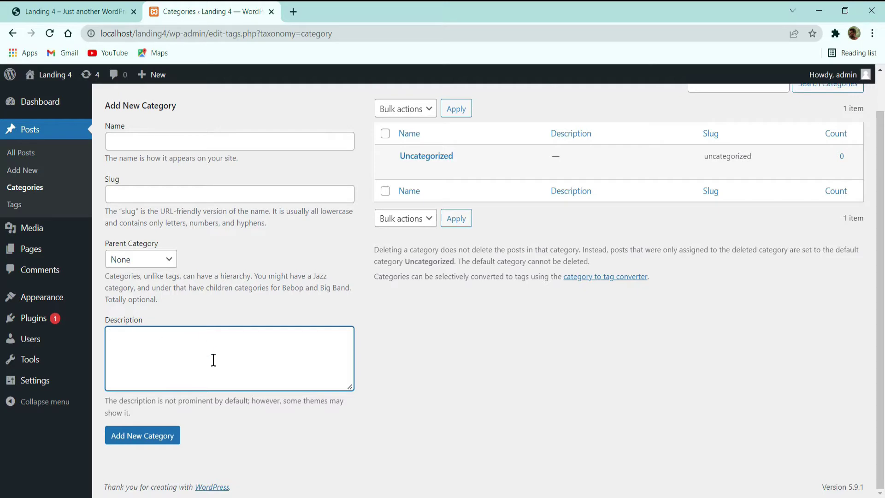
{"action": "left_click", "coordinate": [14, 207]}
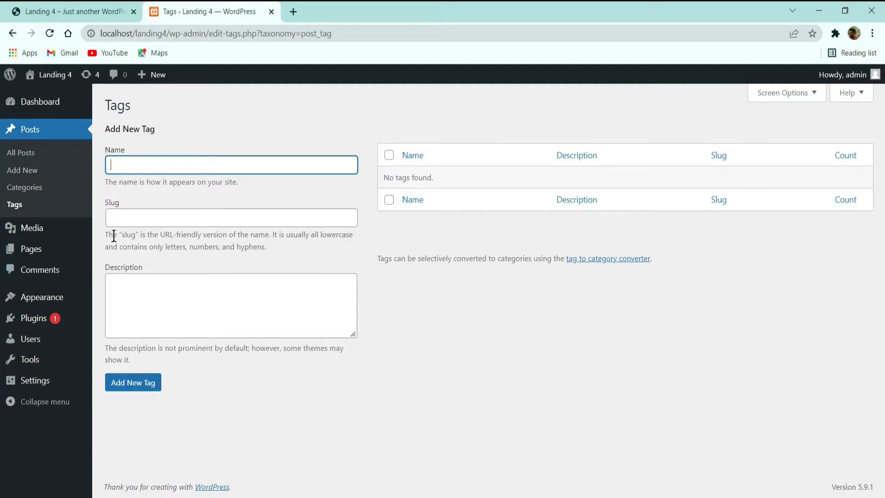
Step: Check the empty media library and its type filter, then bring up the Pages list
{"action": "left_click", "coordinate": [20, 230]}
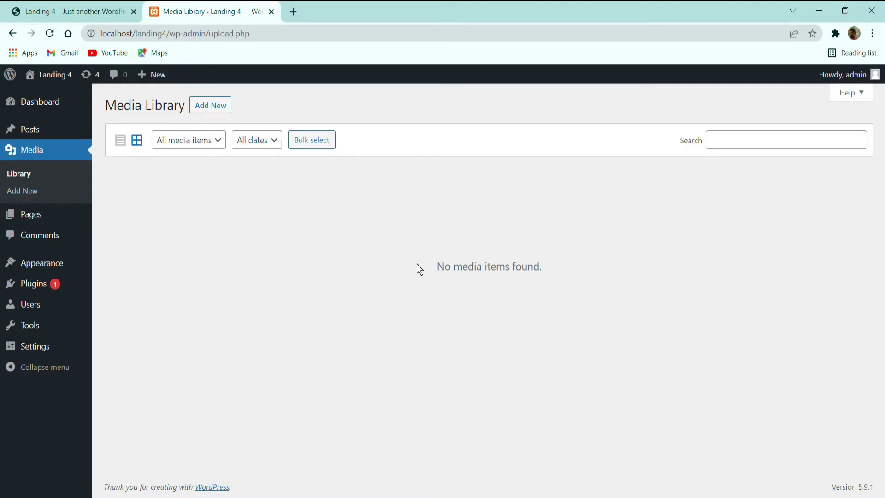
{"action": "left_click_drag", "start_coordinate": [415, 264], "coordinate": [572, 269]}
{"action": "left_click", "coordinate": [572, 270]}
{"action": "left_click", "coordinate": [189, 144]}
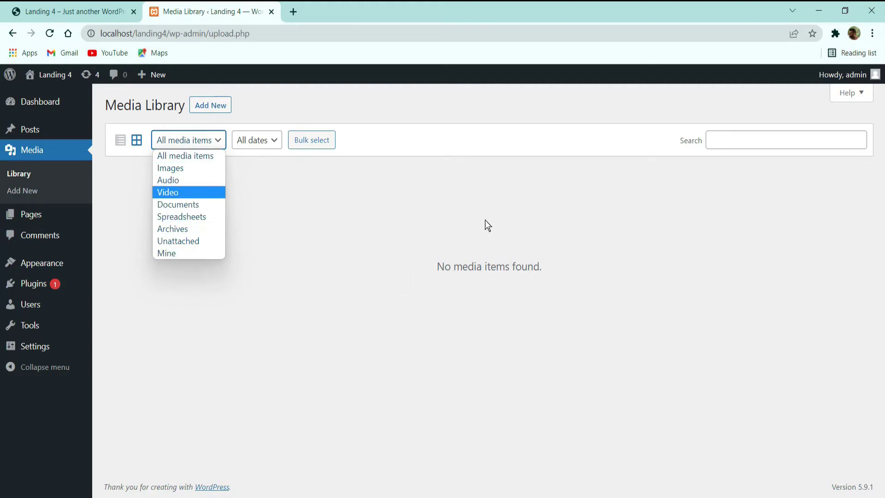
{"action": "left_click", "coordinate": [308, 288]}
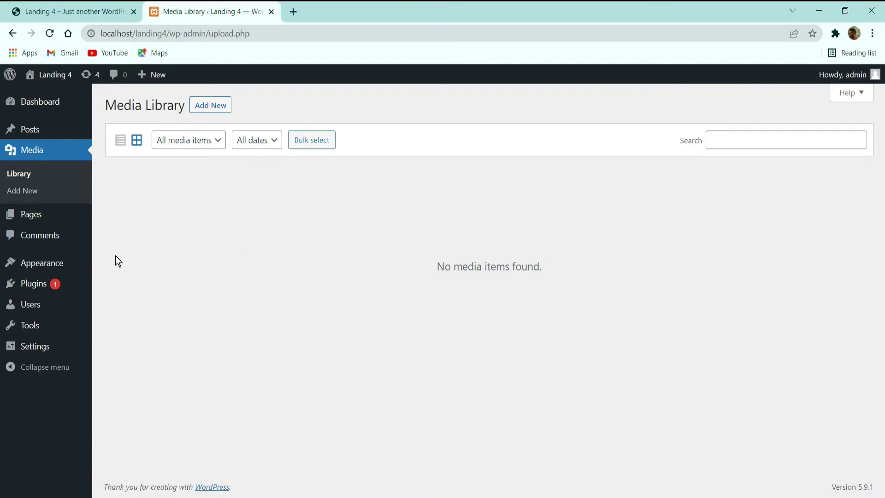
{"action": "left_click", "coordinate": [24, 215]}
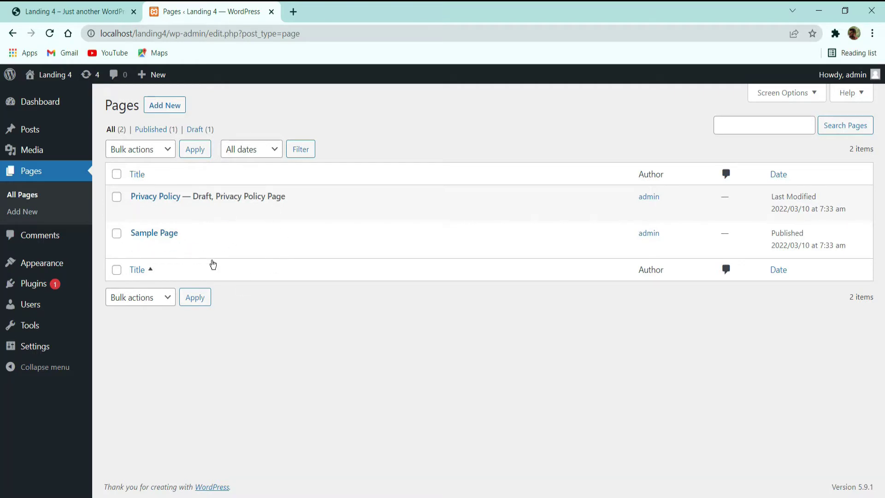
Step: Bulk-trash Privacy Policy and Sample Page, empty the Trash, then return to the live site tab
{"action": "left_click", "coordinate": [117, 174]}
{"action": "left_click", "coordinate": [169, 154]}
{"action": "left_click", "coordinate": [139, 188]}
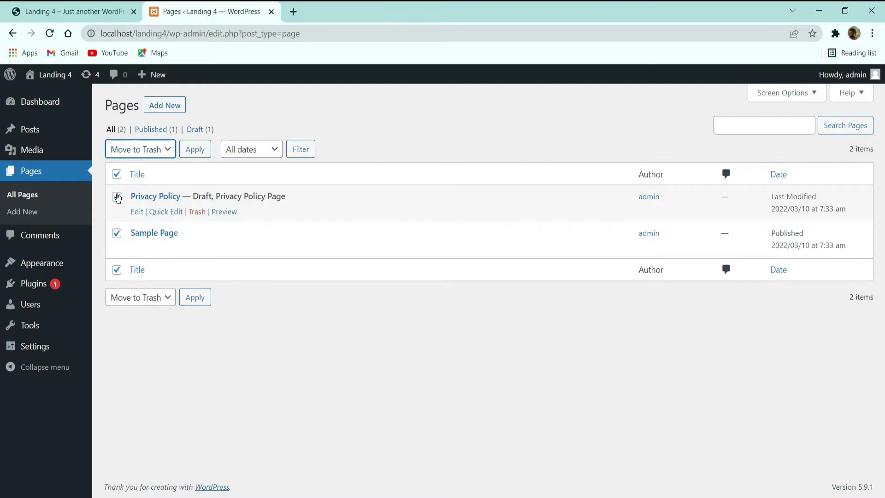
{"action": "left_click", "coordinate": [207, 149]}
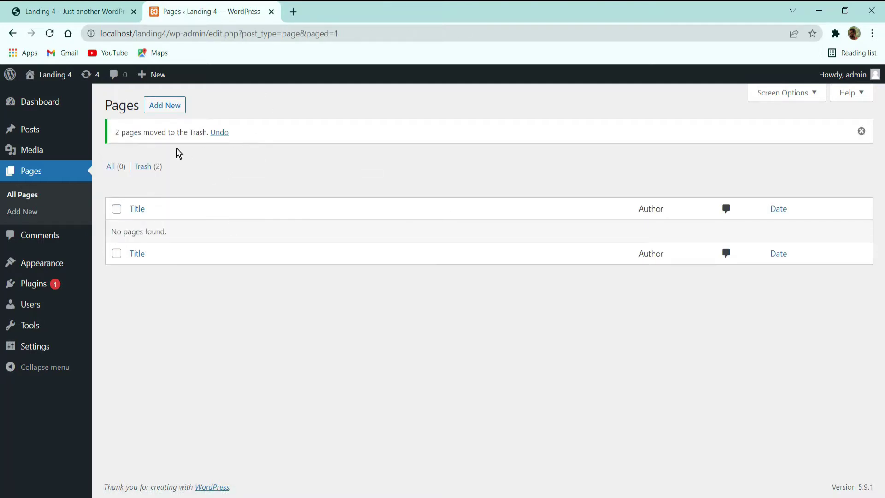
{"action": "left_click", "coordinate": [143, 167]}
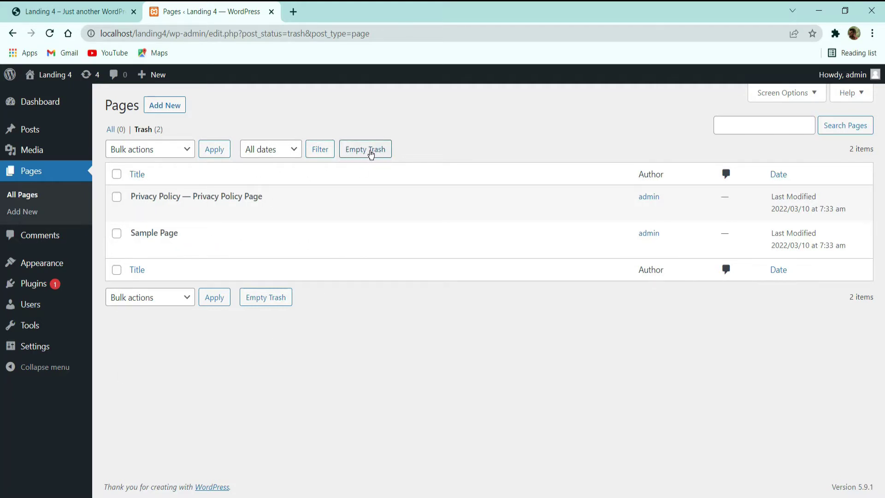
{"action": "left_click", "coordinate": [357, 153]}
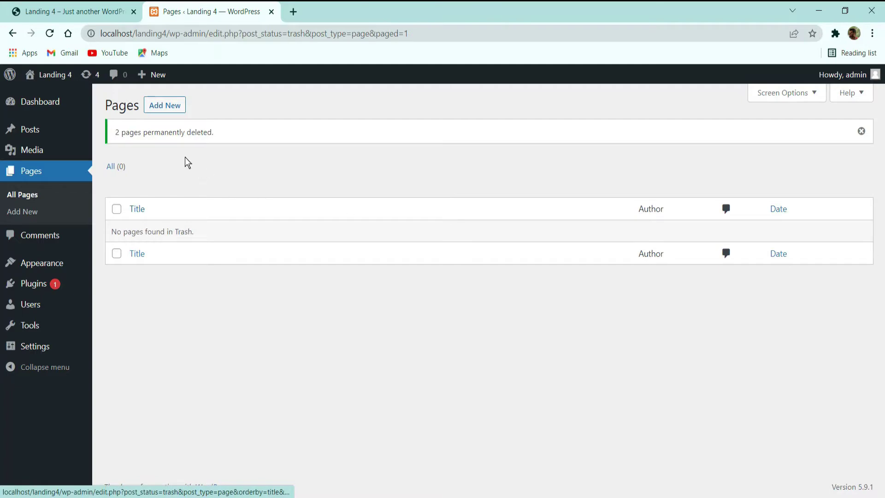
{"action": "left_click", "coordinate": [64, 12]}
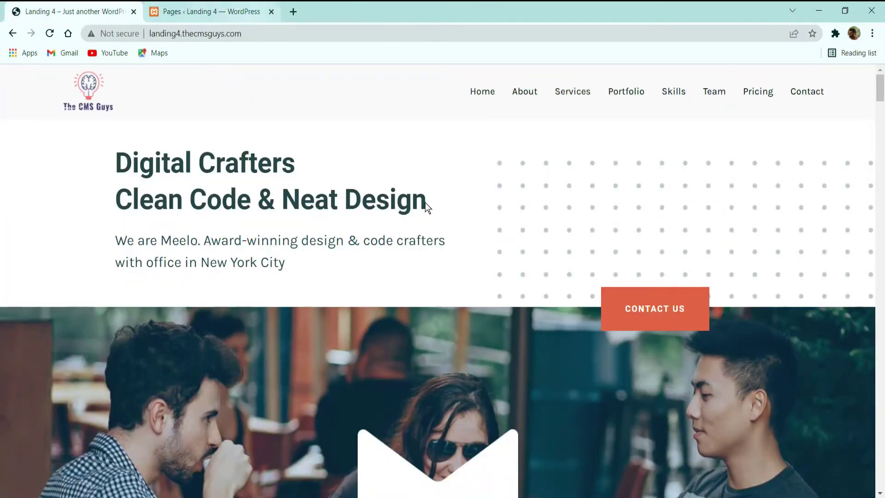
Step: View the live site's About and Services sections, closing a stray pop-up, then return to the Pages list
{"action": "left_click", "coordinate": [245, 8]}
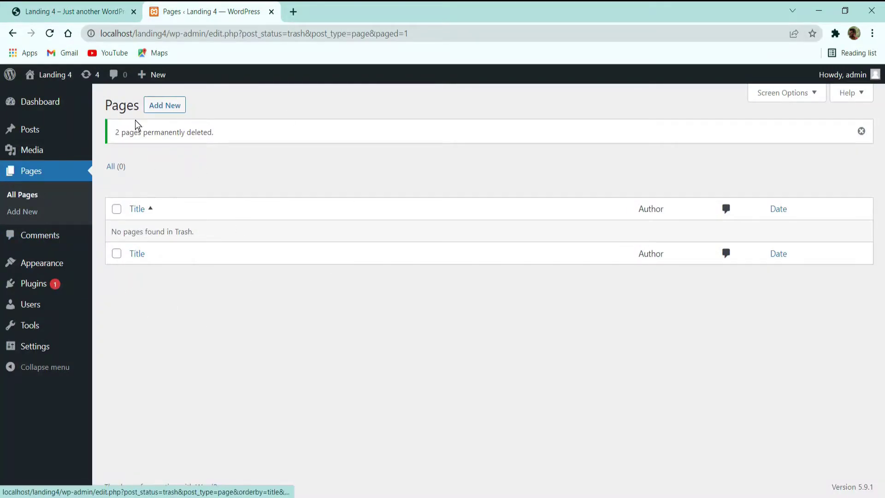
{"action": "left_click", "coordinate": [87, 19]}
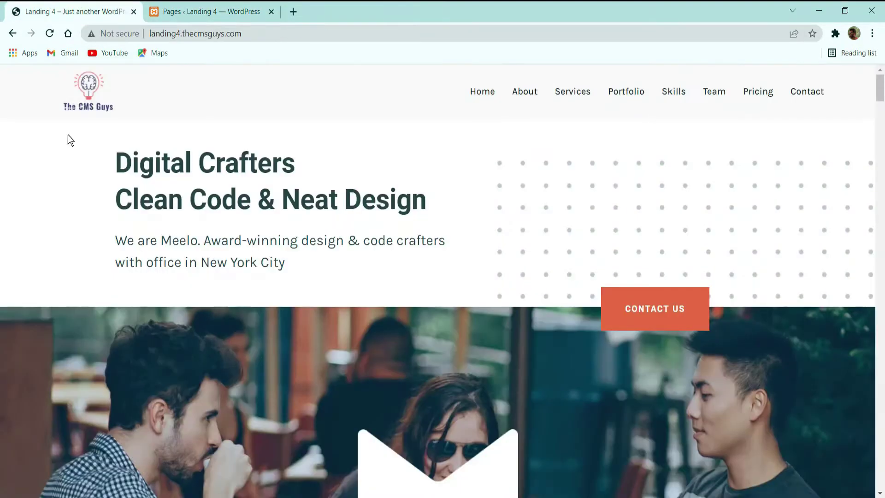
{"action": "left_click", "coordinate": [523, 95]}
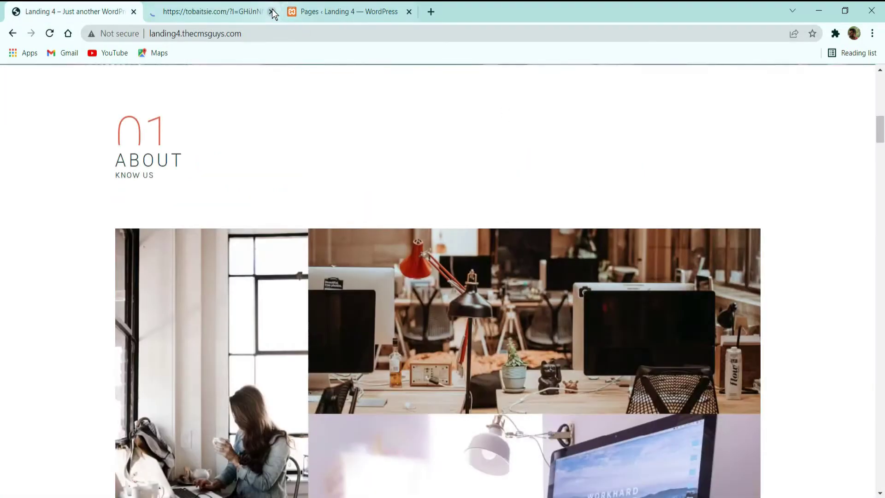
{"action": "left_click", "coordinate": [271, 12]}
{"action": "scroll", "coordinate": [565, 118], "scroll_direction": "up", "scroll_amount": 5}
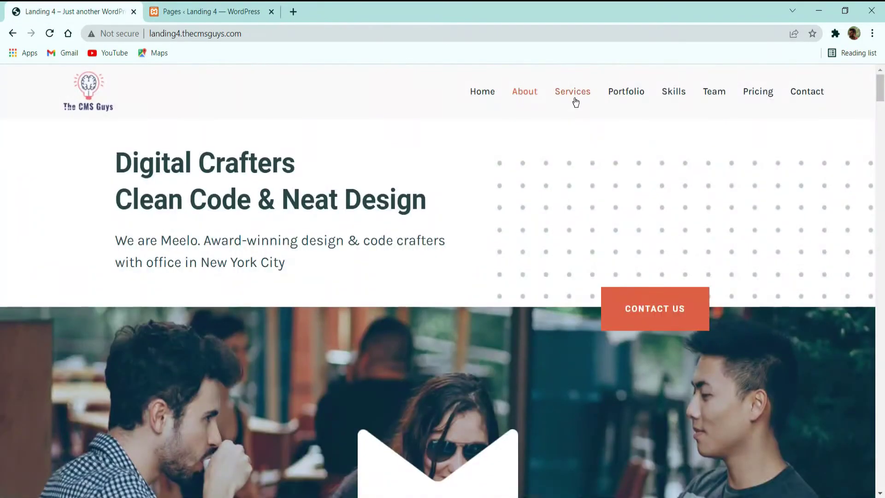
{"action": "left_click", "coordinate": [575, 98]}
{"action": "scroll", "coordinate": [571, 139], "scroll_direction": "up", "scroll_amount": 15}
{"action": "scroll", "coordinate": [585, 137], "scroll_direction": "up", "scroll_amount": 5}
{"action": "left_click", "coordinate": [195, 10]}
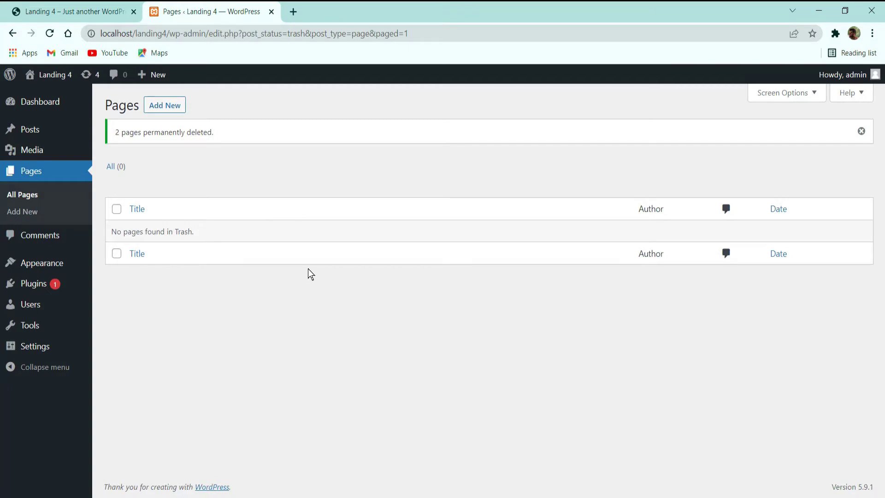
Step: Check the empty Comments list, then bring up Appearance > Themes with its 4 installed themes
{"action": "left_click", "coordinate": [49, 245]}
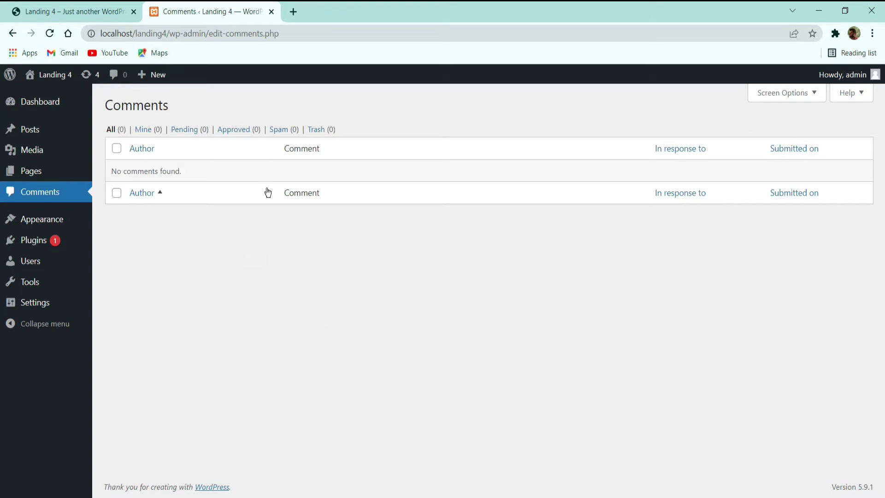
{"action": "left_click", "coordinate": [41, 221]}
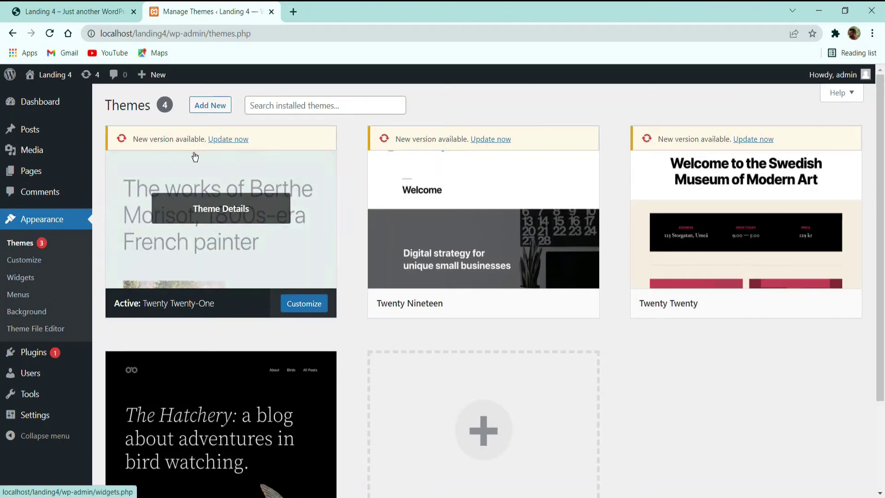
Step: Open the live site in a background tab and look at it with the current Twenty Twenty-One theme
{"action": "scroll", "coordinate": [286, 214], "scroll_direction": "down", "scroll_amount": 2}
{"action": "scroll", "coordinate": [286, 214], "scroll_direction": "up", "scroll_amount": 2}
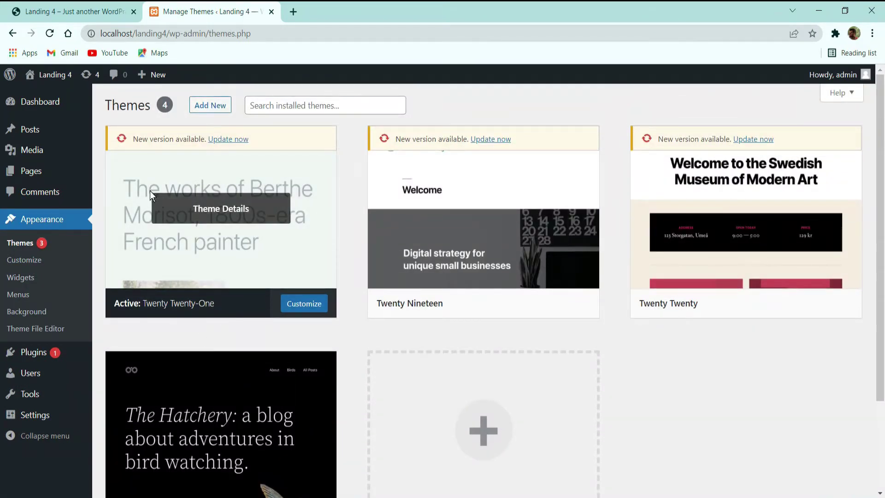
{"action": "mouse_move", "coordinate": [51, 74]}
{"action": "middle_click", "coordinate": [50, 97]}
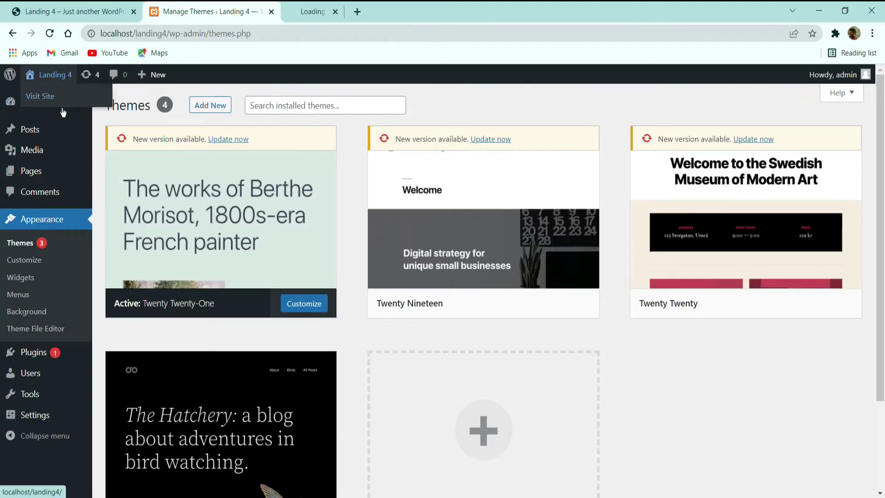
{"action": "left_click", "coordinate": [351, 12]}
{"action": "scroll", "coordinate": [624, 249], "scroll_direction": "down", "scroll_amount": 5}
{"action": "scroll", "coordinate": [399, 240], "scroll_direction": "up", "scroll_amount": 5}
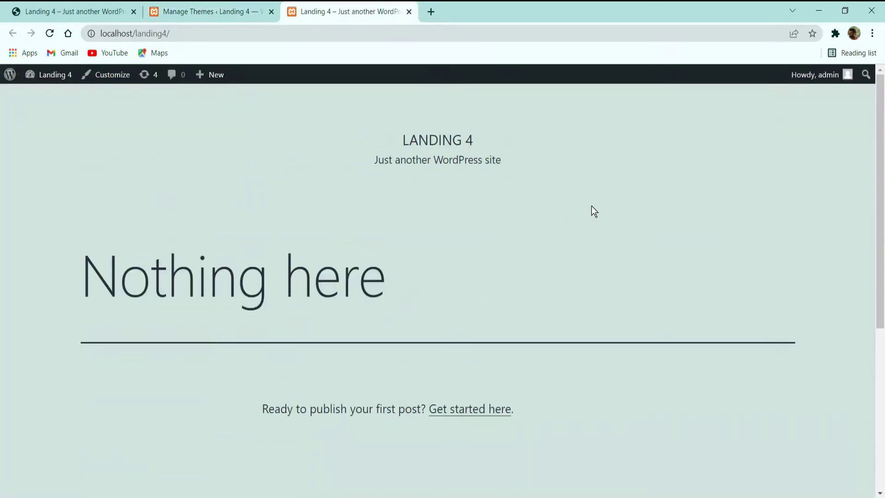
{"action": "left_click", "coordinate": [239, 10]}
Step: Activate Twenty Twenty-Two, reload the live site to check its new look, then open Installed Plugins
{"action": "scroll", "coordinate": [241, 201], "scroll_direction": "down", "scroll_amount": 2}
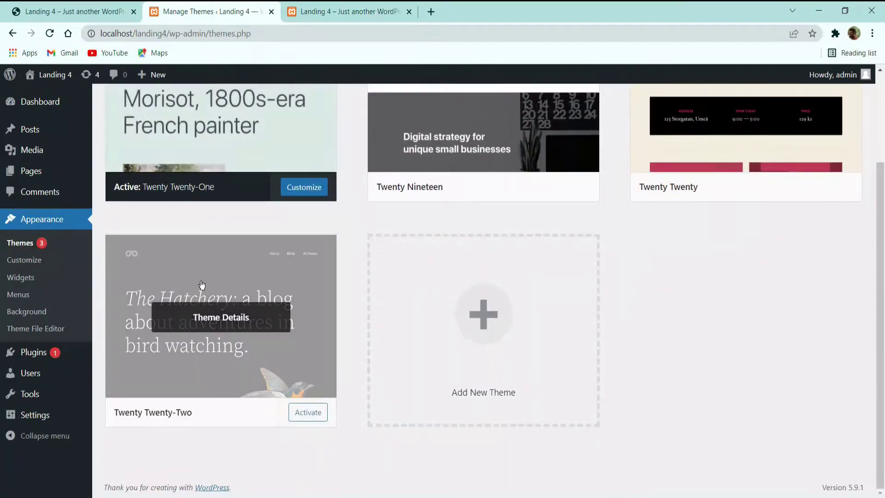
{"action": "left_click", "coordinate": [312, 412]}
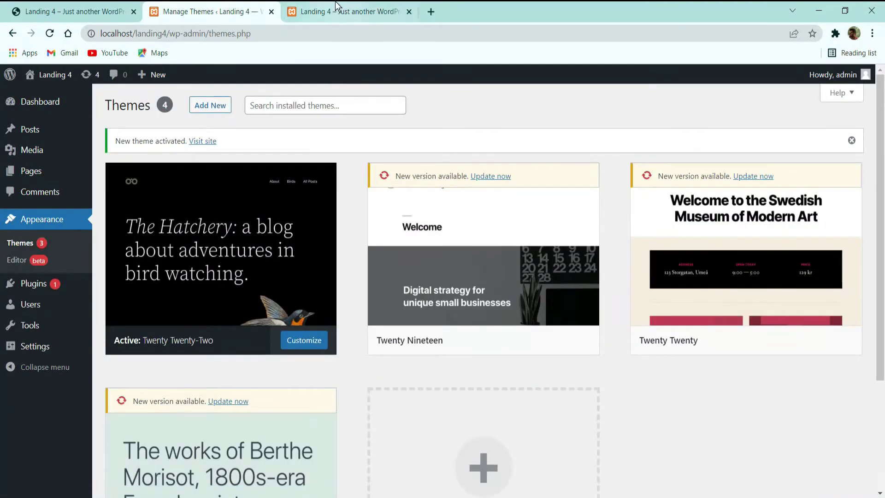
{"action": "left_click", "coordinate": [341, 10]}
{"action": "left_click", "coordinate": [49, 34]}
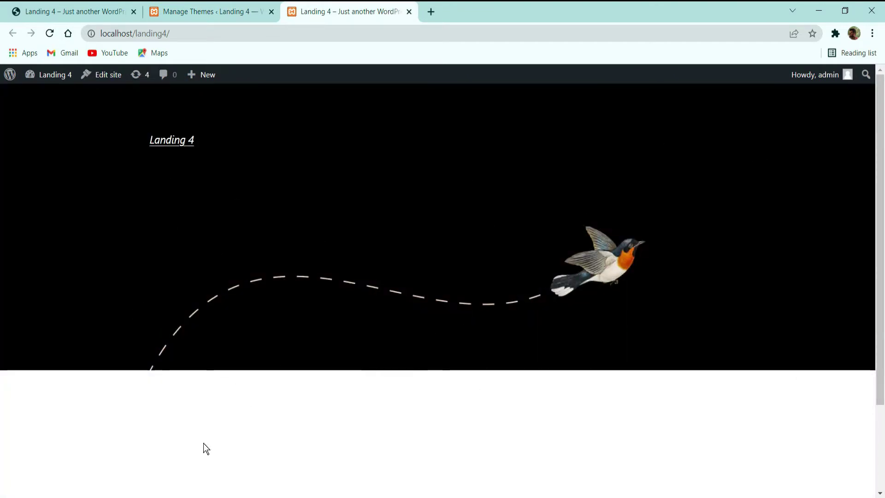
{"action": "left_click", "coordinate": [248, 12]}
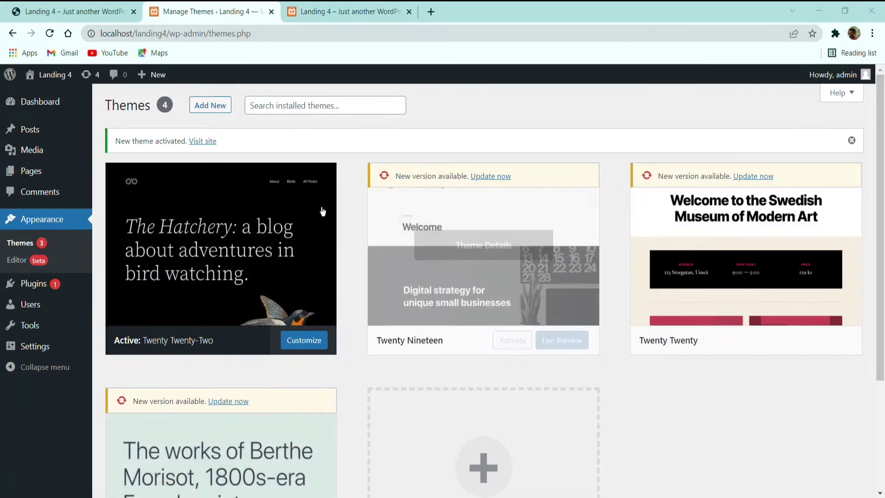
{"action": "left_click", "coordinate": [322, 12]}
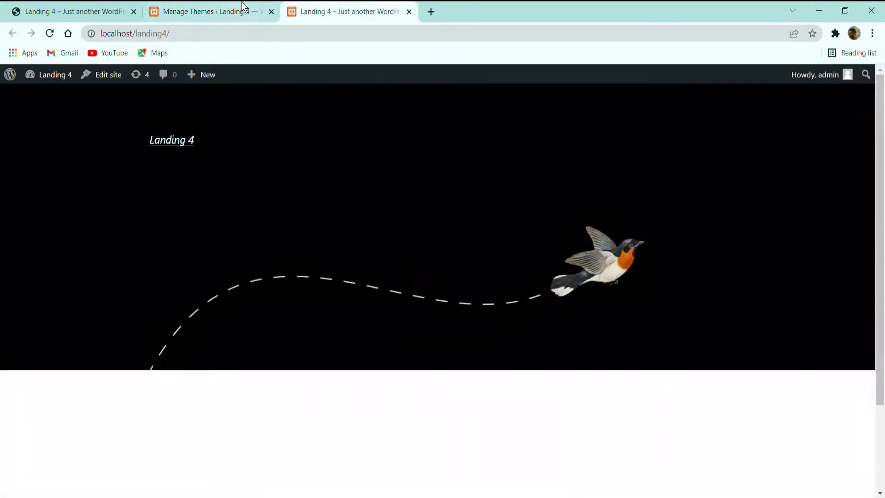
{"action": "left_click", "coordinate": [231, 10]}
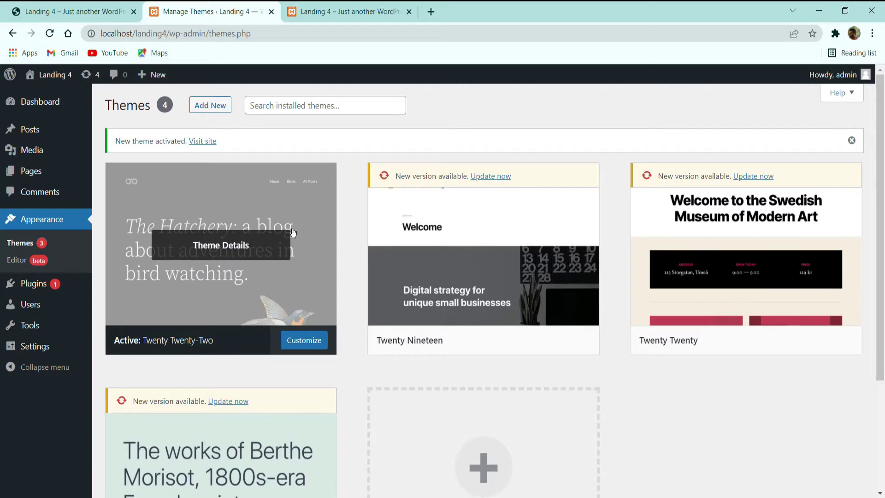
{"action": "scroll", "coordinate": [307, 251], "scroll_direction": "down", "scroll_amount": 3}
{"action": "scroll", "coordinate": [306, 251], "scroll_direction": "up", "scroll_amount": 3}
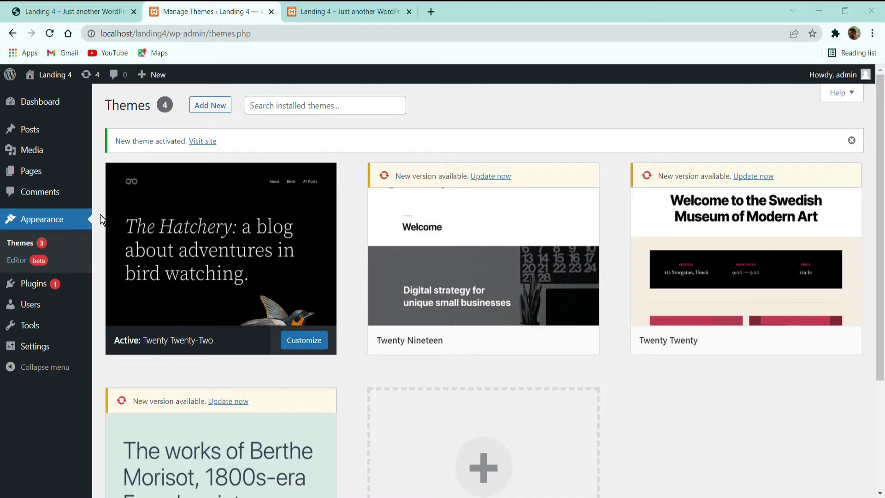
{"action": "left_click", "coordinate": [33, 283]}
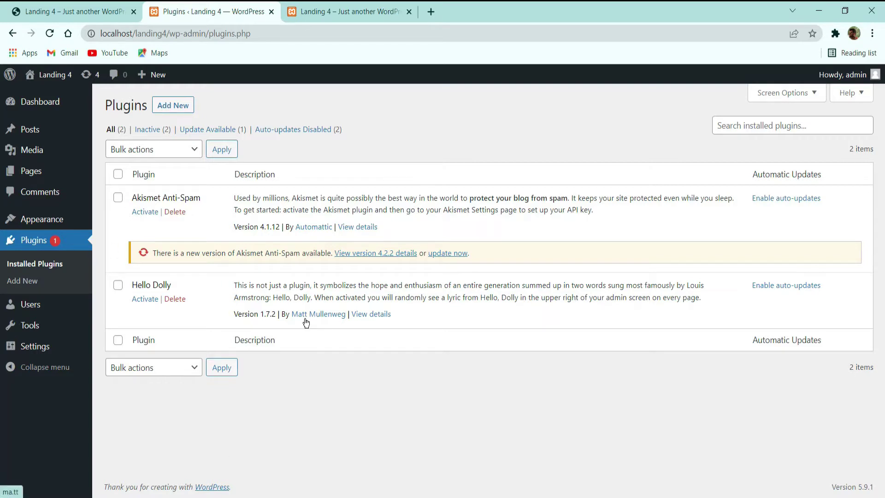
Step: Select all plugins and bulk-delete Akismet Anti-Spam and Hello Dolly, confirming the deletion
{"action": "left_click", "coordinate": [118, 174]}
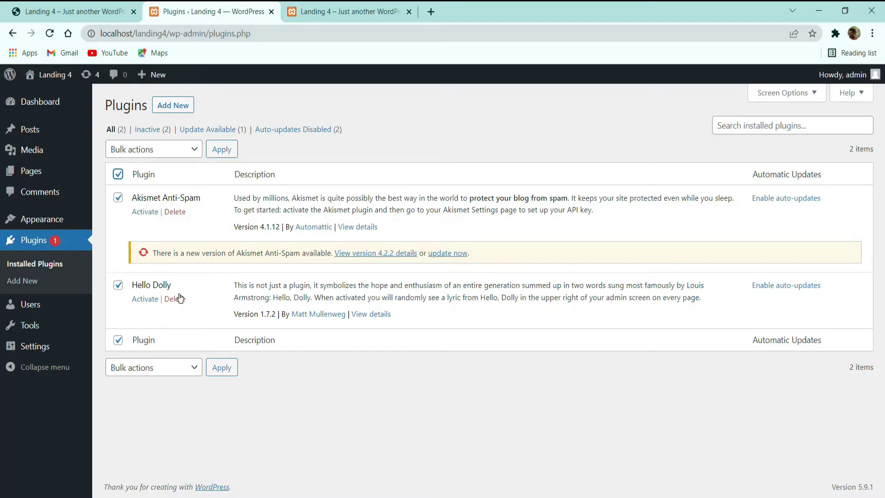
{"action": "left_click", "coordinate": [159, 151]}
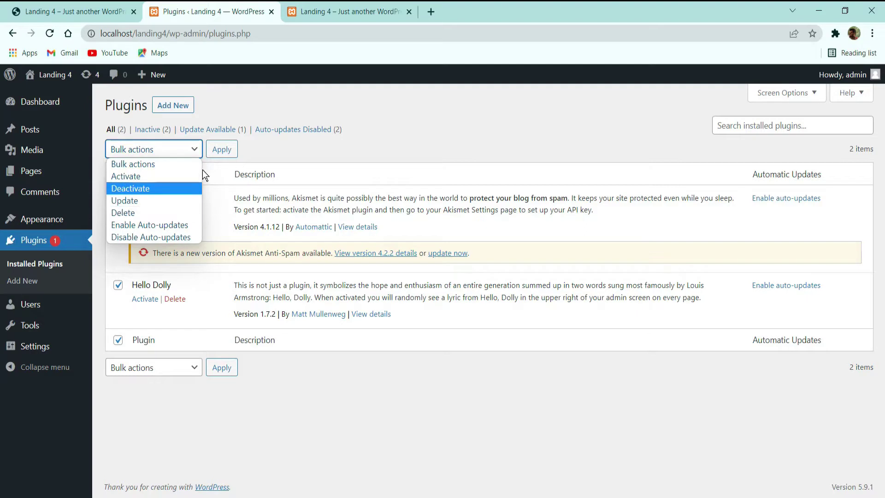
{"action": "left_click", "coordinate": [311, 157]}
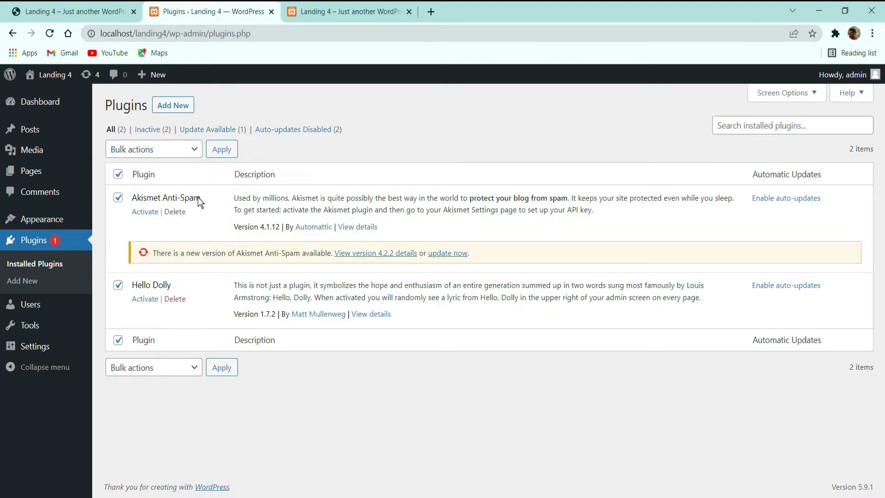
{"action": "left_click", "coordinate": [160, 150]}
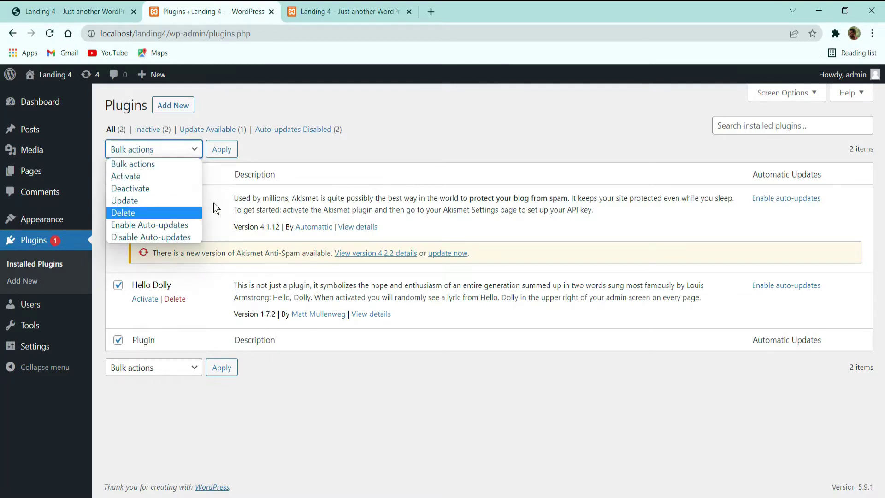
{"action": "left_click", "coordinate": [143, 188]}
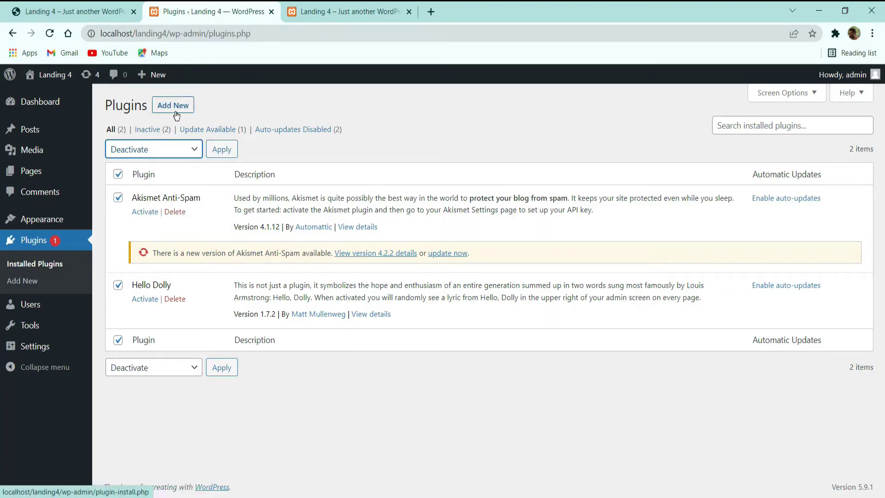
{"action": "left_click", "coordinate": [164, 152]}
{"action": "left_click", "coordinate": [142, 212]}
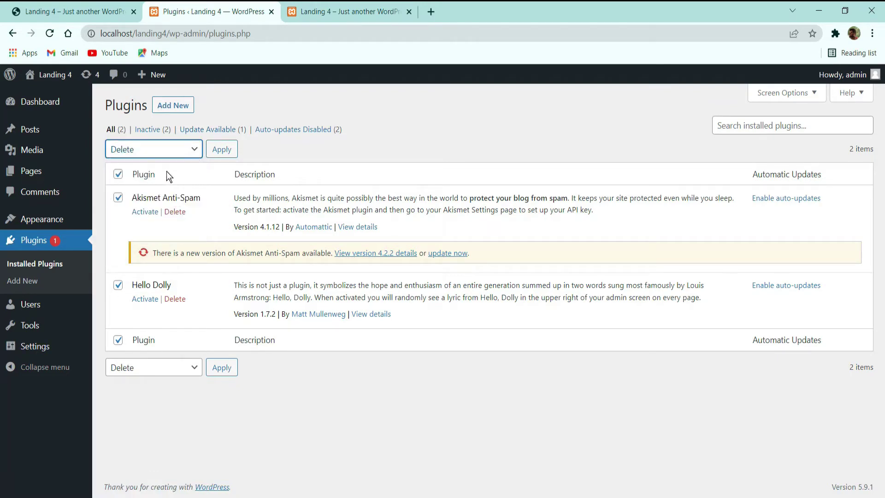
{"action": "left_click", "coordinate": [228, 152]}
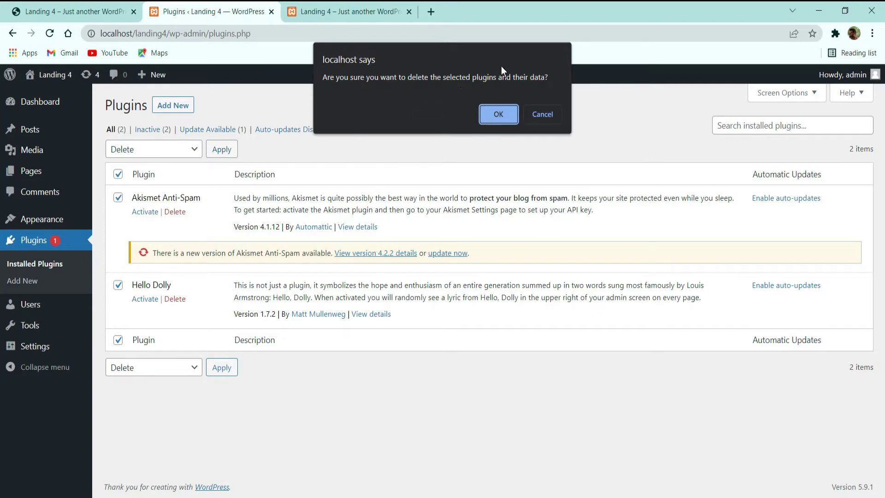
{"action": "left_click", "coordinate": [499, 114]}
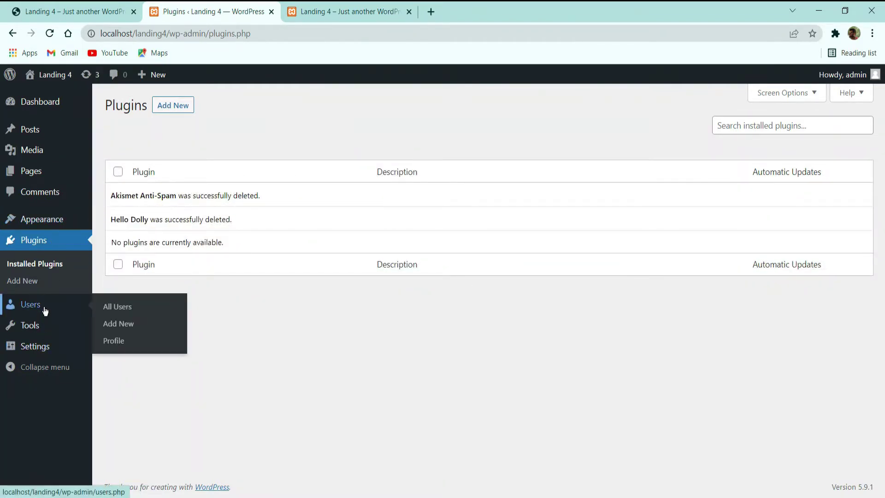
Step: In Users > All Users, review the Change role to… options unchanged, then start adding a new user
{"action": "left_click", "coordinate": [43, 264]}
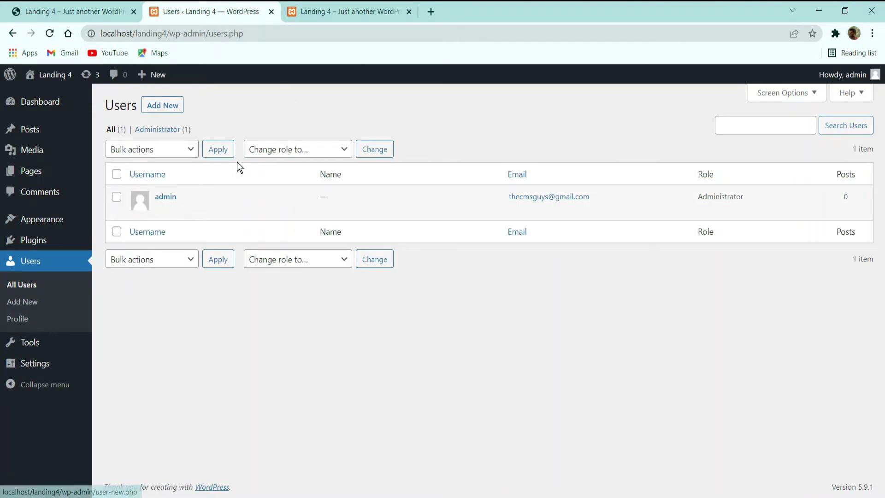
{"action": "left_click", "coordinate": [291, 259]}
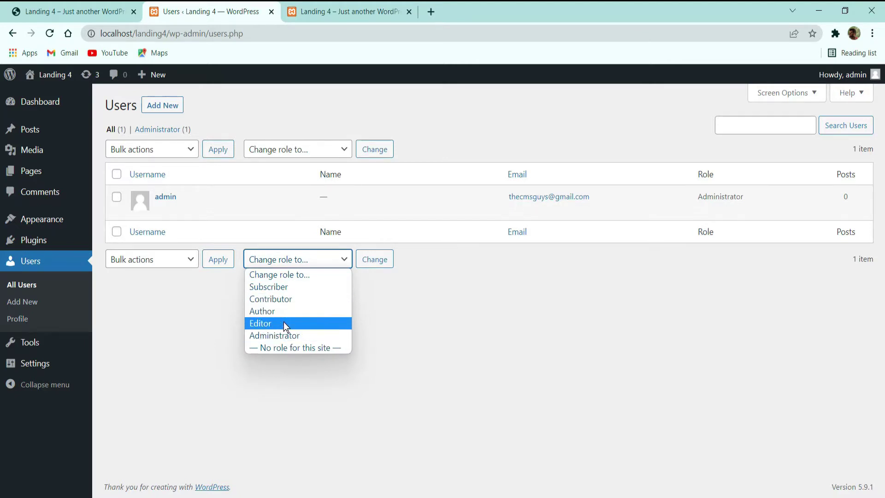
{"action": "left_click", "coordinate": [17, 318]}
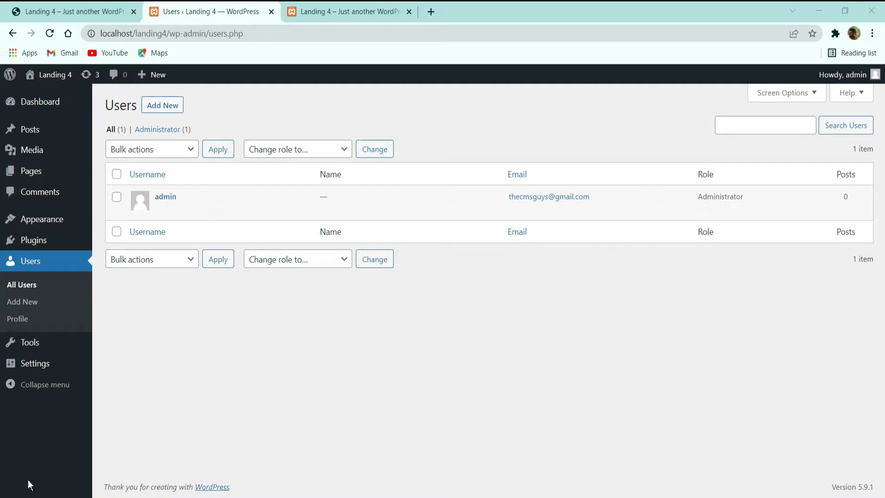
{"action": "left_click", "coordinate": [294, 260]}
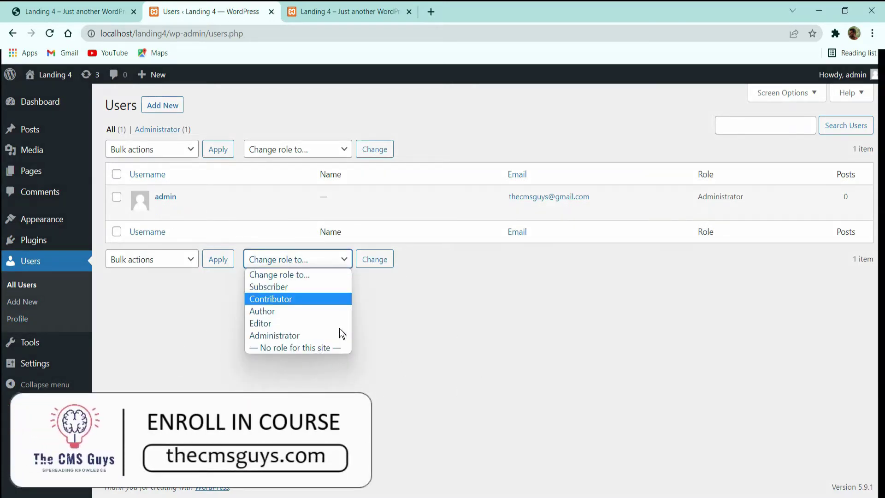
{"action": "left_click", "coordinate": [535, 338]}
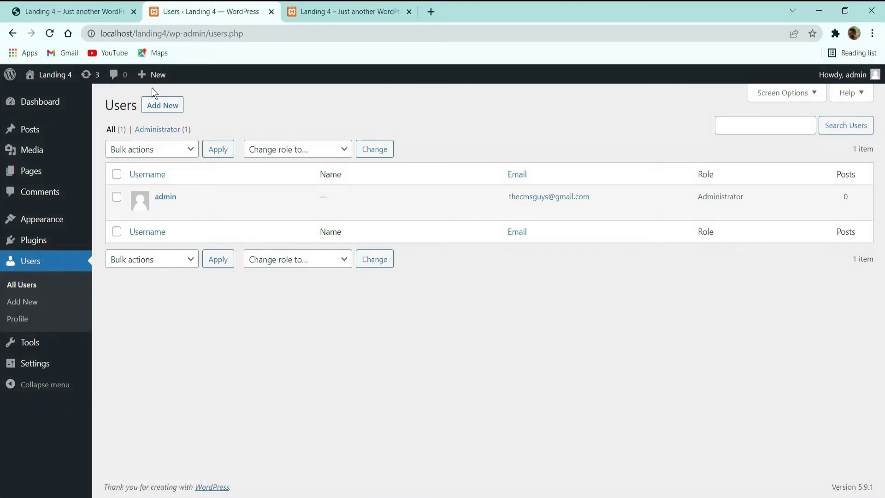
{"action": "left_click", "coordinate": [157, 105]}
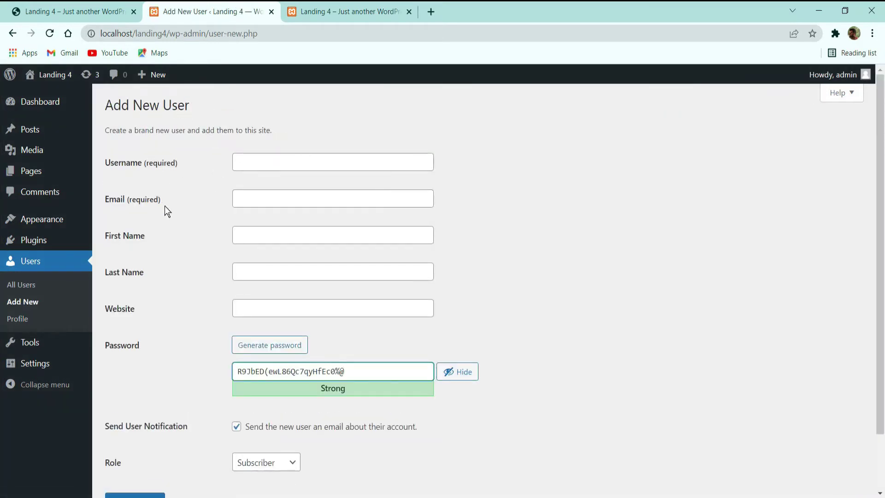
Step: Click into the Email and Last Name fields and generate several fresh random passwords
{"action": "left_click_drag", "start_coordinate": [165, 205], "coordinate": [159, 177]}
{"action": "left_click", "coordinate": [154, 174]}
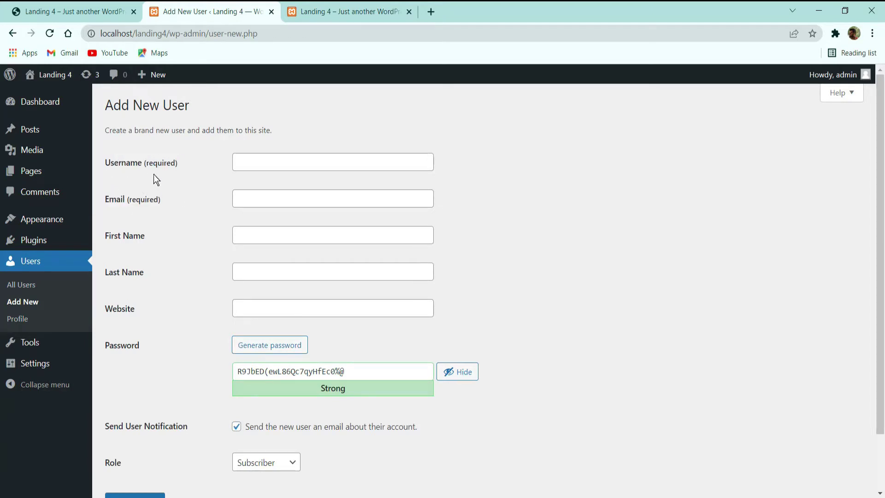
{"action": "left_click", "coordinate": [282, 196]}
{"action": "left_click", "coordinate": [286, 266]}
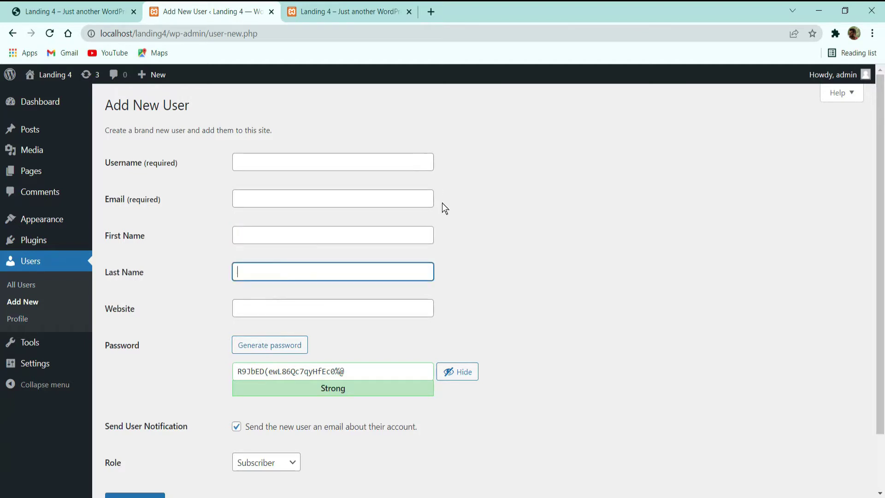
{"action": "left_click", "coordinate": [286, 349]}
{"action": "left_click", "coordinate": [286, 352]}
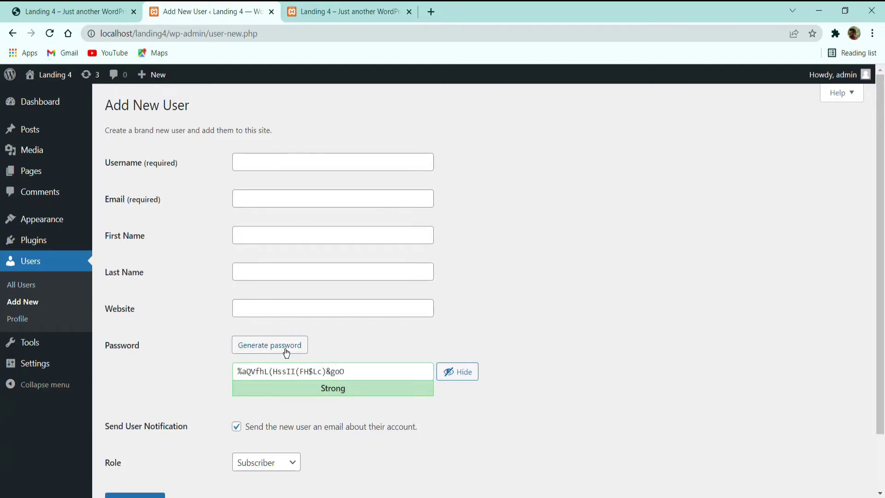
{"action": "left_click", "coordinate": [286, 353]}
{"action": "left_click", "coordinate": [286, 352]}
{"action": "left_click", "coordinate": [286, 352]}
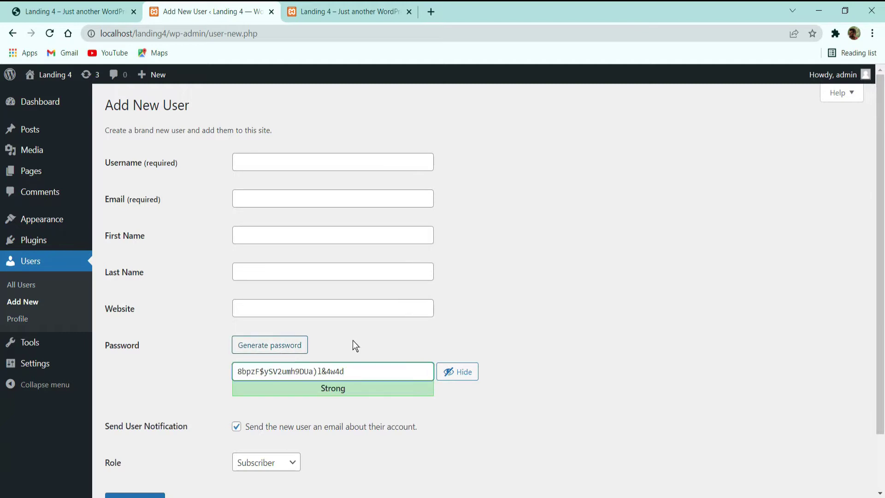
{"action": "scroll", "coordinate": [452, 304], "scroll_direction": "down", "scroll_amount": 2}
{"action": "triple_click", "coordinate": [368, 310]}
{"action": "type", "text": "dsfvsfd"}
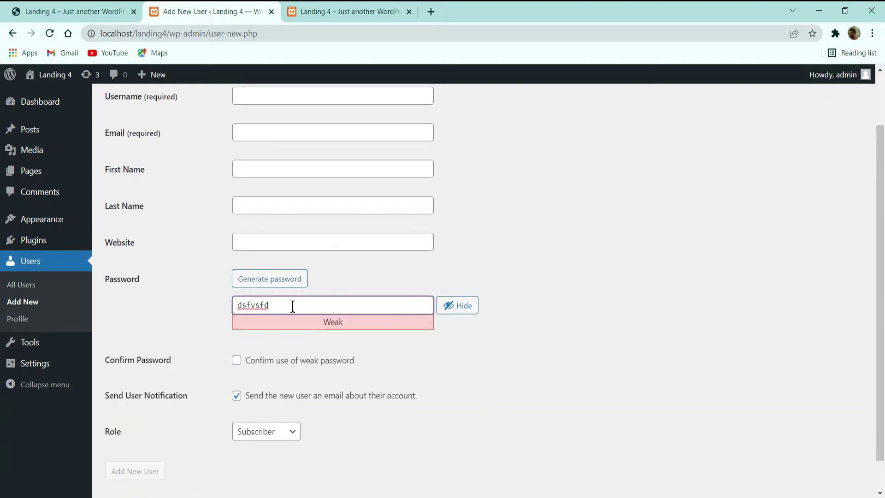
{"action": "left_click", "coordinate": [242, 363]}
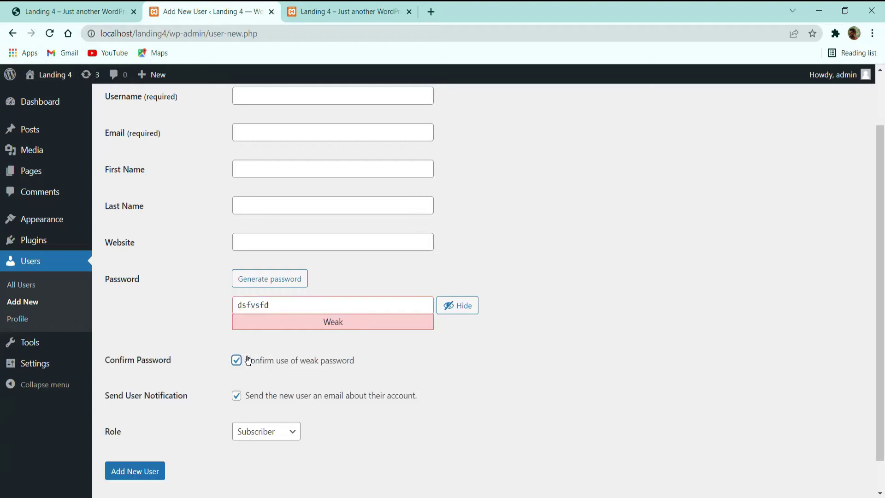
{"action": "left_click", "coordinate": [276, 360]}
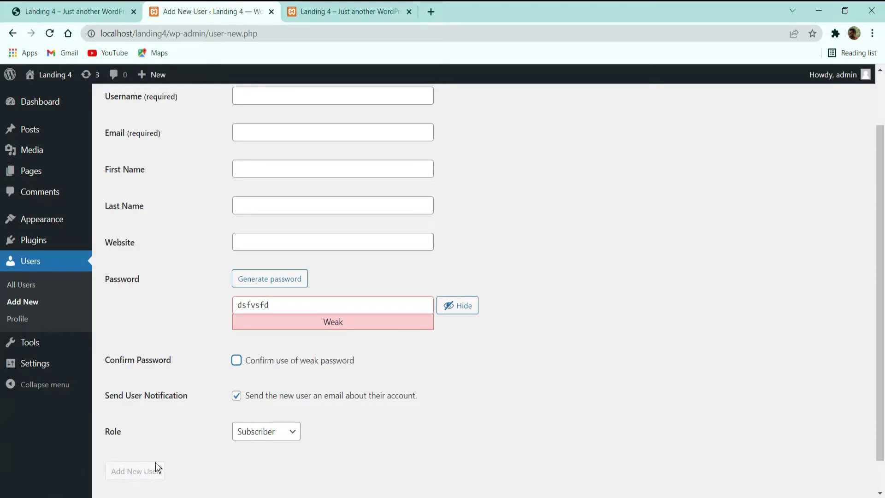
{"action": "left_click", "coordinate": [273, 362]}
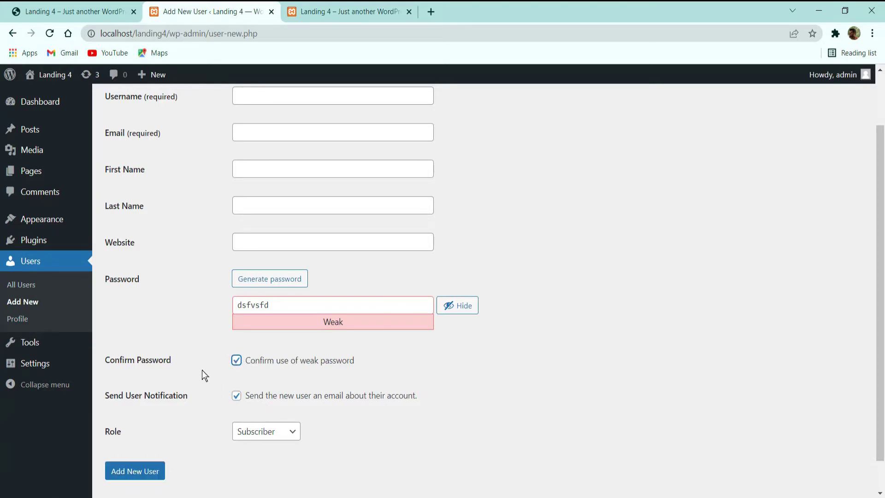
{"action": "scroll", "coordinate": [202, 373], "scroll_direction": "up", "scroll_amount": 2}
{"action": "scroll", "coordinate": [197, 373], "scroll_direction": "down", "scroll_amount": 3}
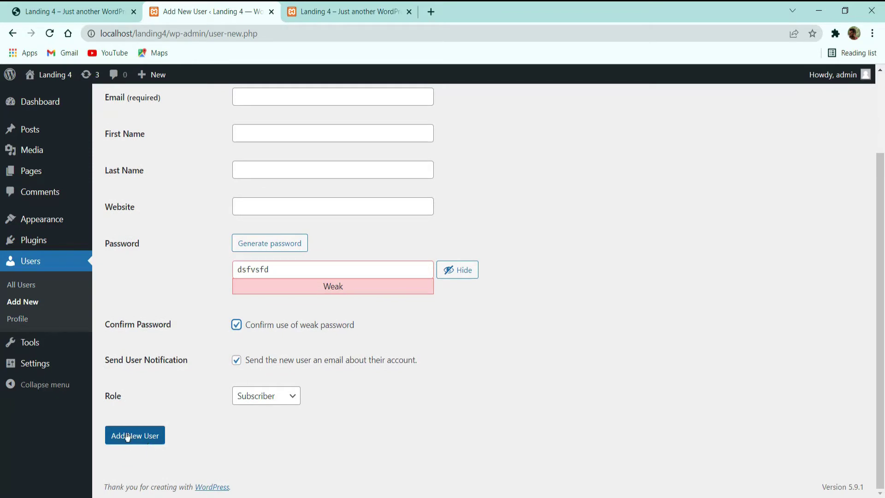
{"action": "left_click", "coordinate": [270, 327]}
Step: Toggle the send-user-notification option off and back on, then revisit the Username and Email fields
{"action": "left_click_drag", "start_coordinate": [110, 361], "coordinate": [187, 364]}
{"action": "left_click", "coordinate": [196, 365]}
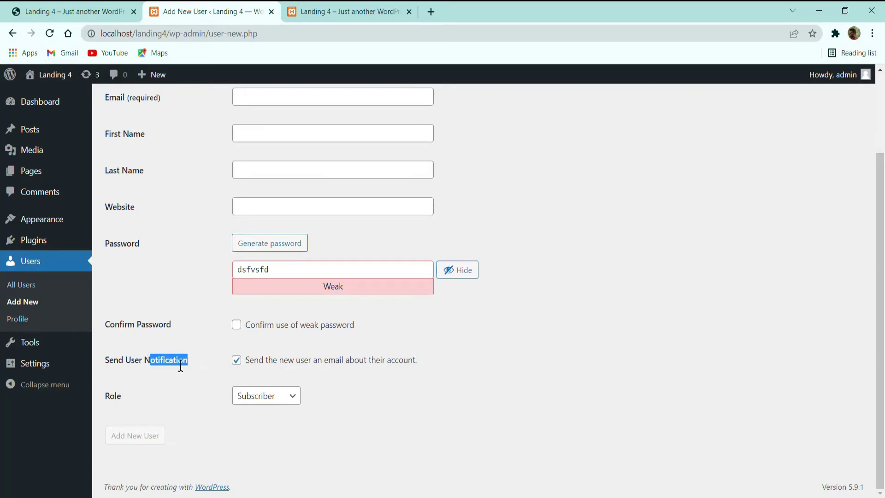
{"action": "left_click", "coordinate": [258, 358]}
{"action": "left_click", "coordinate": [258, 360]}
{"action": "scroll", "coordinate": [315, 255], "scroll_direction": "up", "scroll_amount": 2}
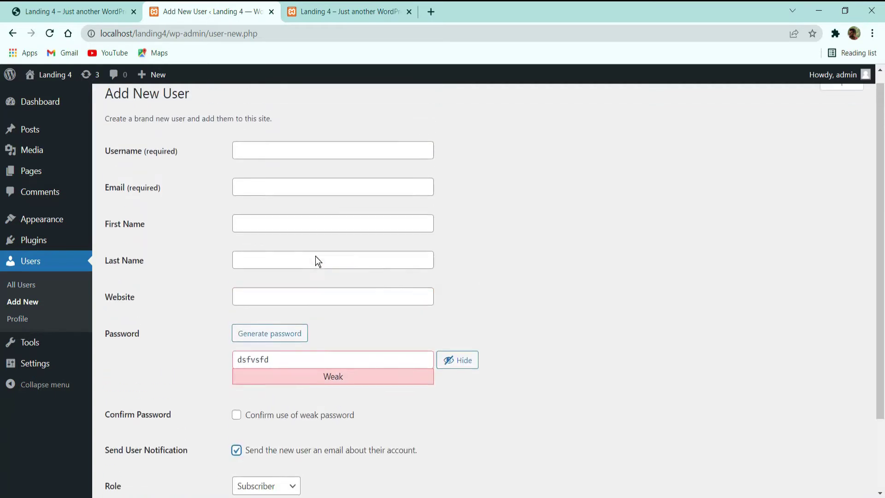
{"action": "left_click", "coordinate": [269, 158]}
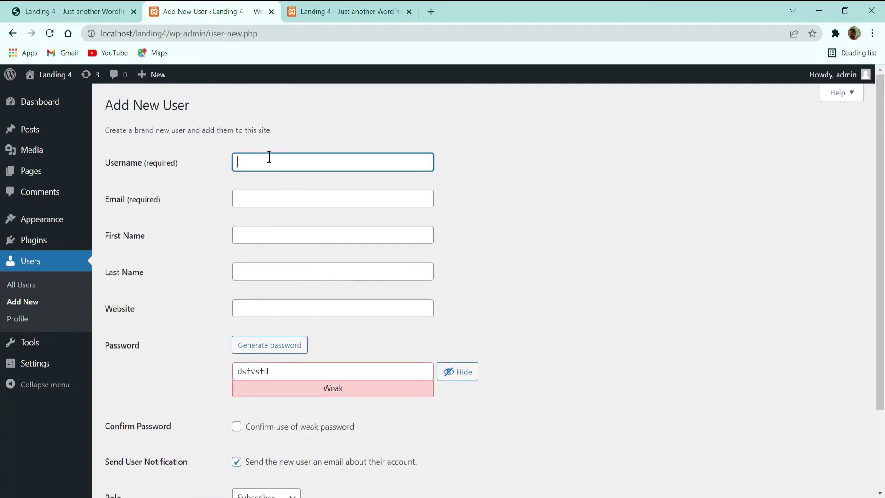
{"action": "left_click", "coordinate": [279, 200]}
{"action": "scroll", "coordinate": [259, 226], "scroll_direction": "down", "scroll_amount": 3}
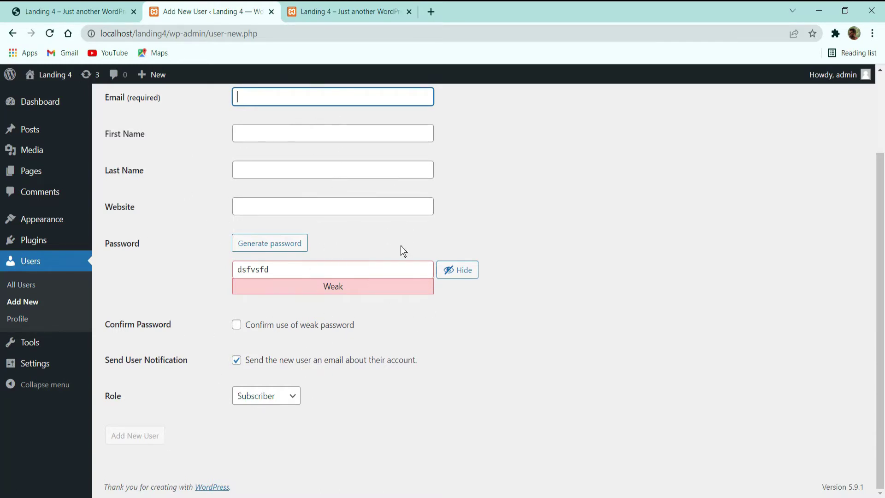
Step: Inspect the Role choices keeping Subscriber, then leave the unsaved form for the Profile page
{"action": "left_click", "coordinate": [274, 400]}
{"action": "left_click", "coordinate": [192, 223]}
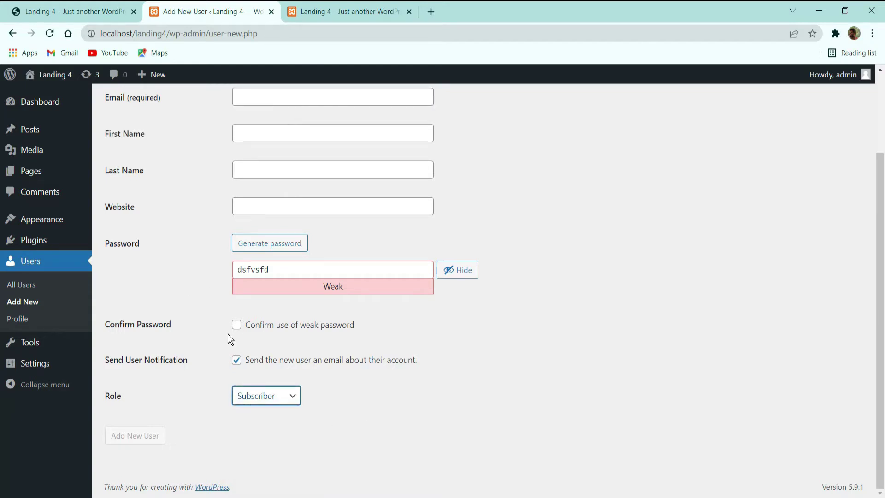
{"action": "left_click", "coordinate": [270, 397]}
{"action": "left_click", "coordinate": [339, 363]}
{"action": "left_click", "coordinate": [277, 396]}
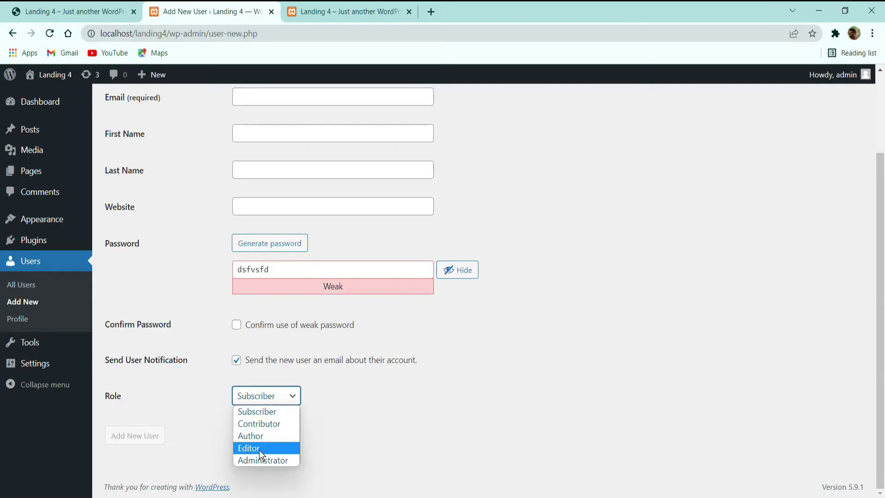
{"action": "left_click", "coordinate": [434, 389]}
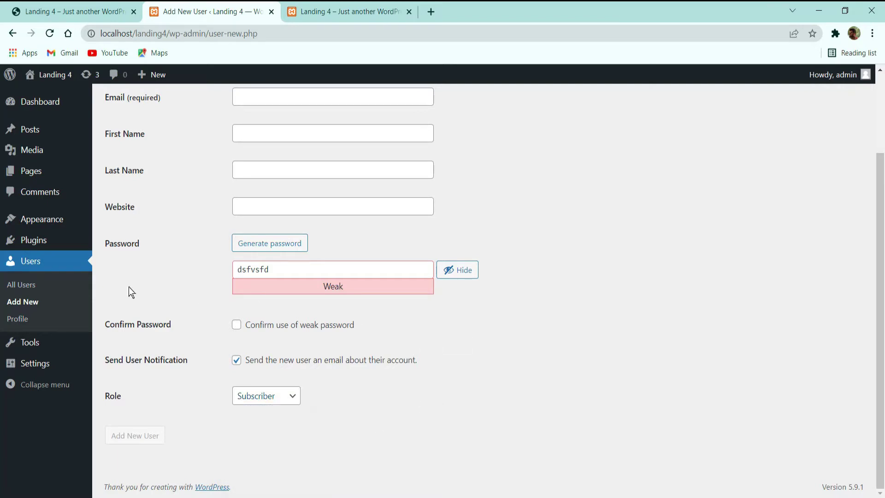
{"action": "left_click", "coordinate": [24, 319]}
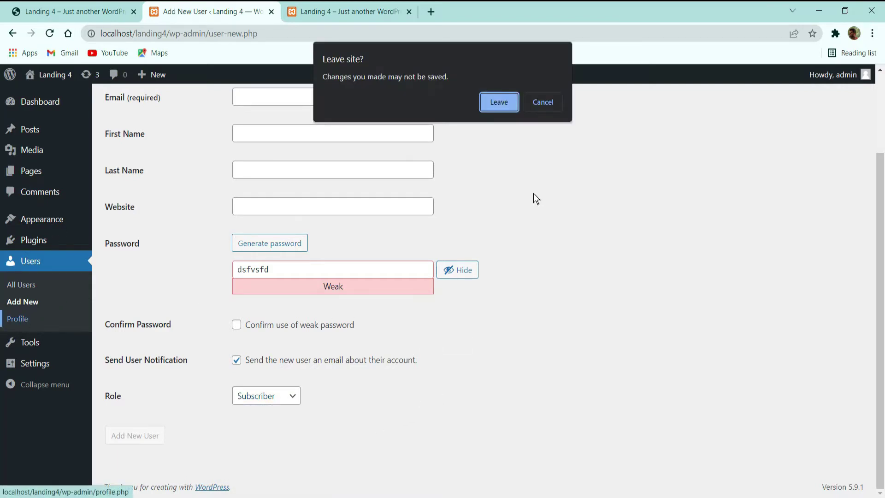
{"action": "left_click", "coordinate": [498, 103]}
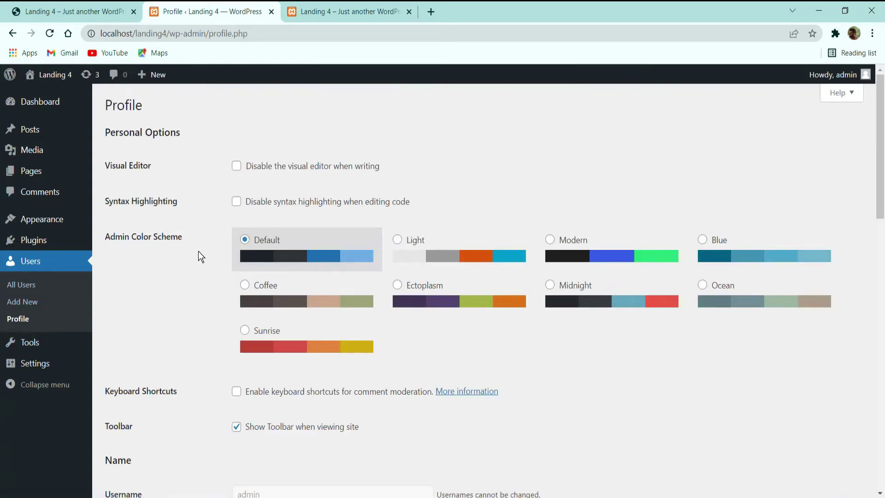
{"action": "left_click", "coordinate": [423, 238]}
{"action": "left_click", "coordinate": [559, 256]}
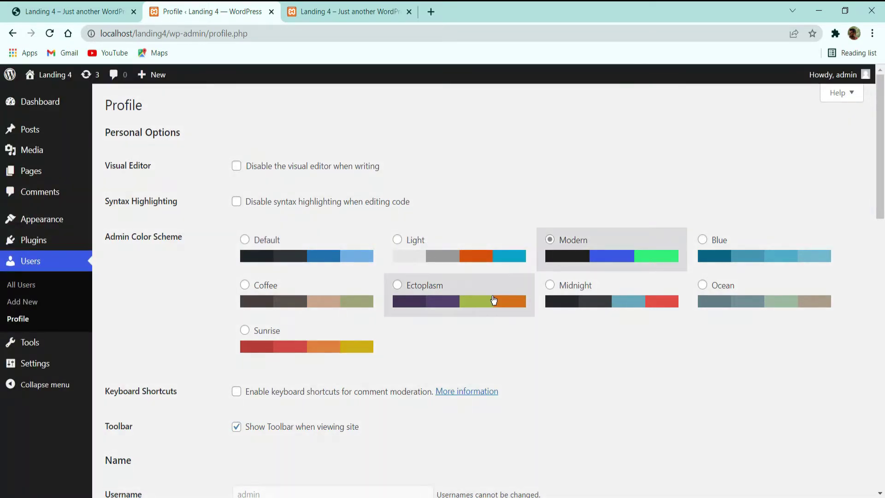
{"action": "left_click", "coordinate": [479, 298]}
{"action": "left_click", "coordinate": [638, 308]}
{"action": "left_click", "coordinate": [701, 283]}
{"action": "left_click", "coordinate": [719, 249]}
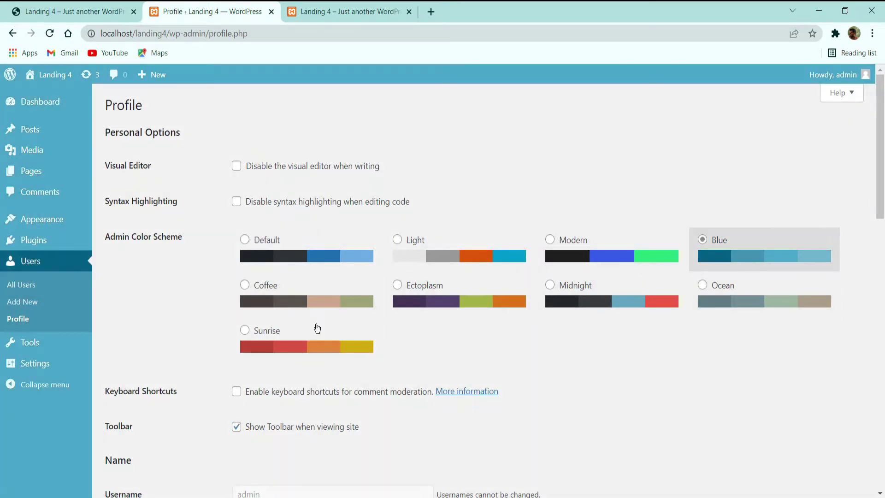
{"action": "left_click", "coordinate": [302, 350]}
{"action": "left_click", "coordinate": [288, 304]}
{"action": "left_click", "coordinate": [292, 256]}
{"action": "left_click", "coordinate": [424, 258]}
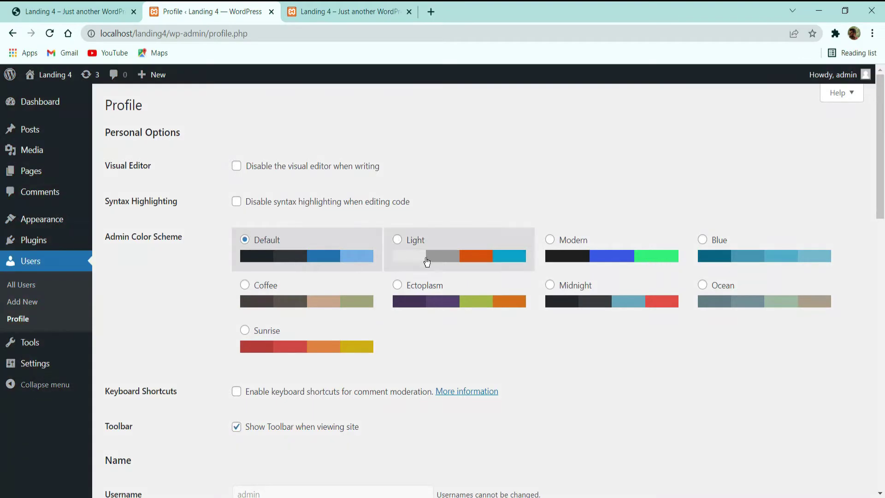
{"action": "left_click", "coordinate": [424, 305]}
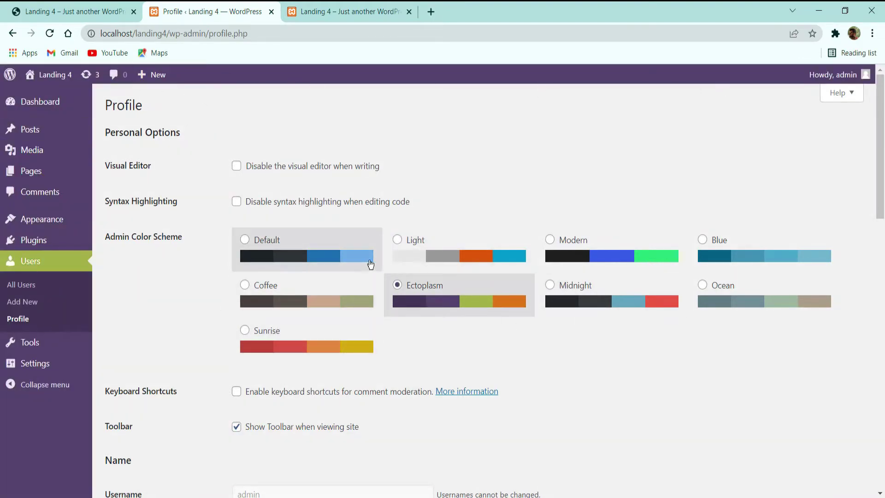
{"action": "left_click", "coordinate": [357, 251]}
{"action": "scroll", "coordinate": [381, 420], "scroll_direction": "down", "scroll_amount": 3}
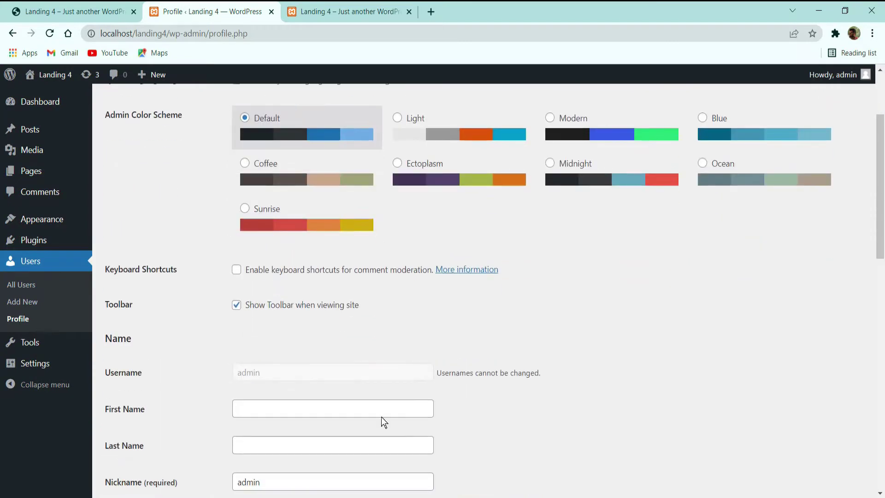
{"action": "scroll", "coordinate": [432, 217], "scroll_direction": "down", "scroll_amount": 3}
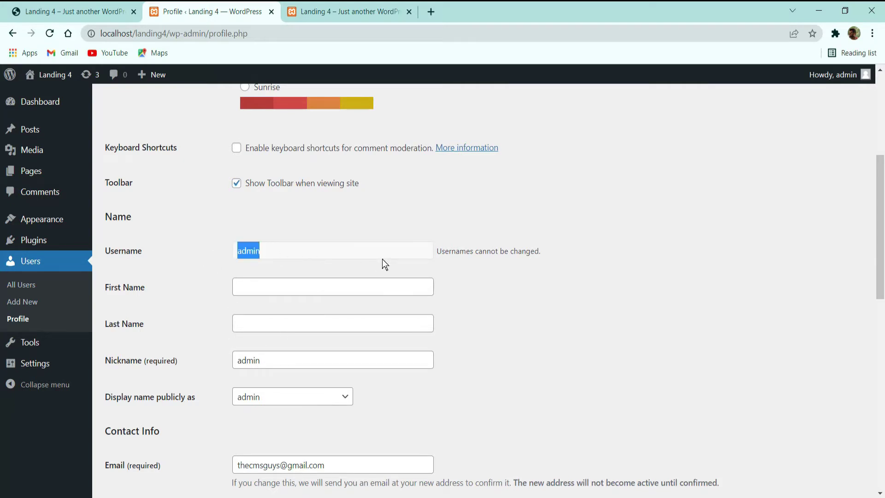
Step: Replace the nickname with TheCMSGuys and choose TheCMSGuys as the public display name
{"action": "left_click", "coordinate": [391, 248]}
{"action": "double_click", "coordinate": [290, 366]}
{"action": "type", "text": "Th"}
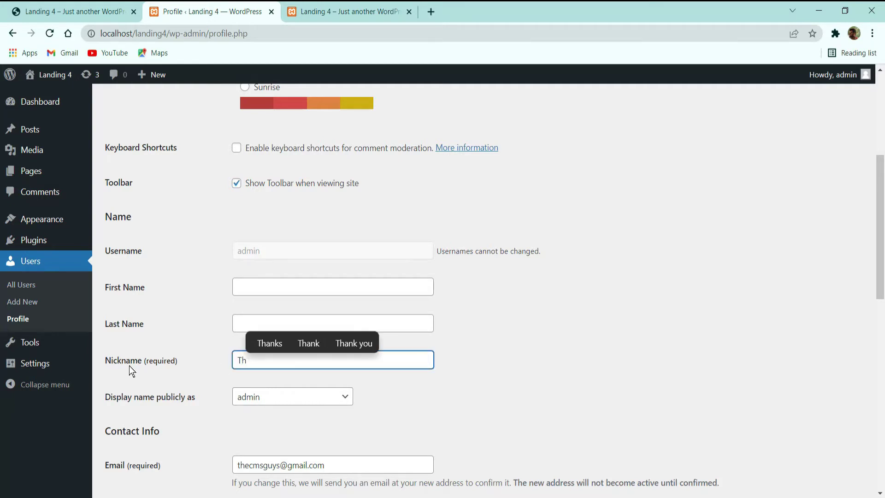
{"action": "type", "text": "eCMS"}
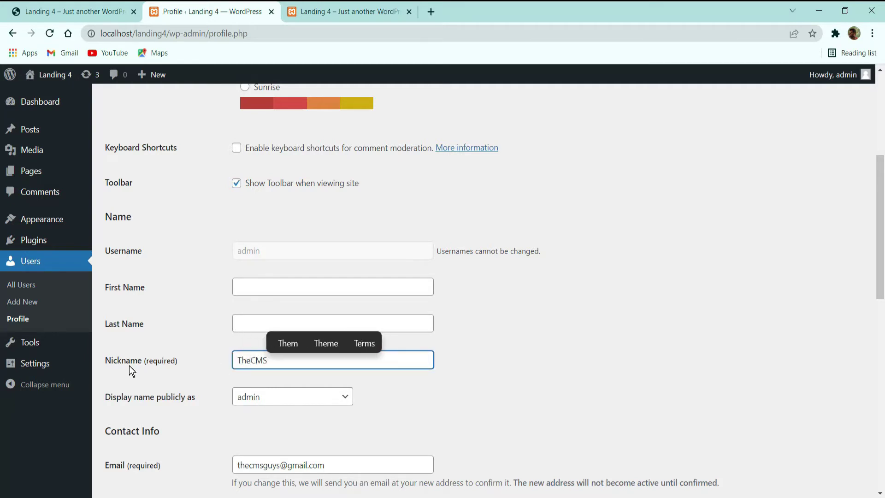
{"action": "type", "text": "Guys"}
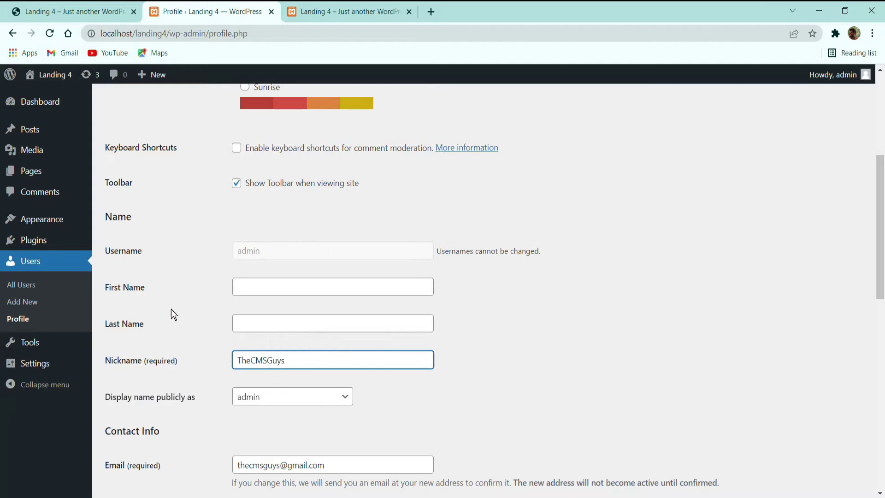
{"action": "left_click", "coordinate": [172, 312]}
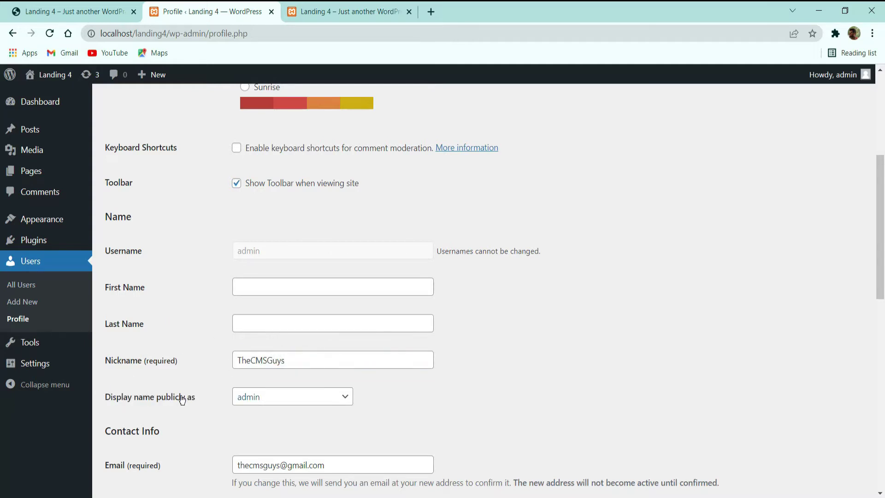
{"action": "left_click", "coordinate": [265, 395]}
{"action": "left_click", "coordinate": [261, 424]}
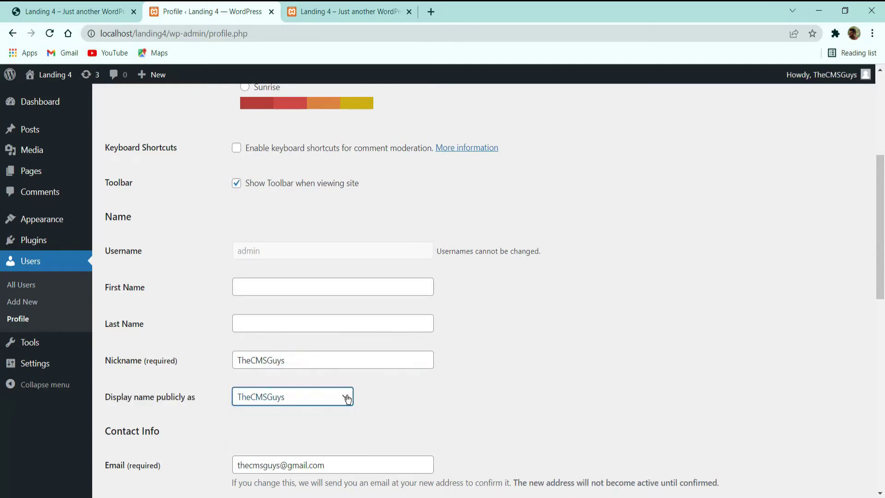
Step: Scroll down the profile and save it with Update Profile
{"action": "scroll", "coordinate": [608, 315], "scroll_direction": "down", "scroll_amount": 3}
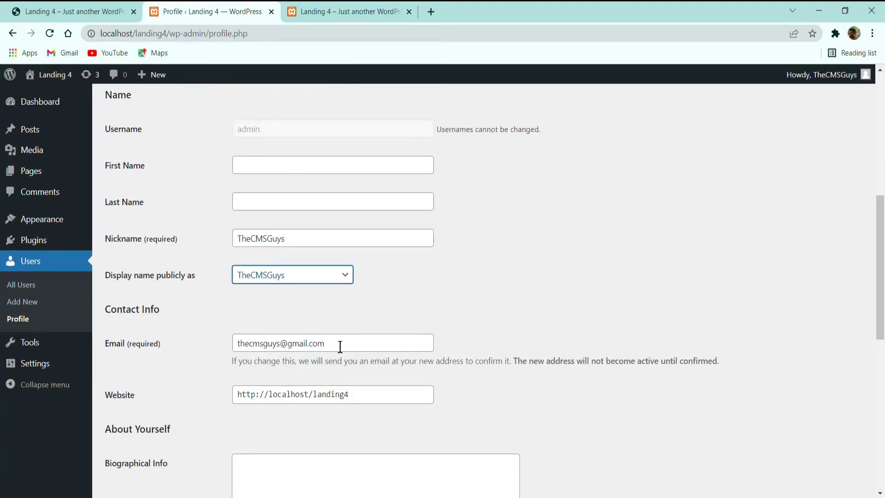
{"action": "scroll", "coordinate": [330, 356], "scroll_direction": "down", "scroll_amount": 8}
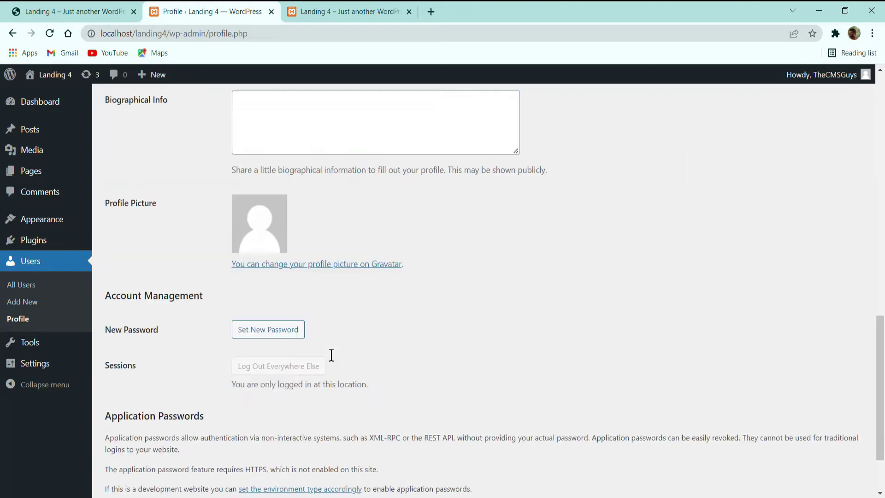
{"action": "scroll", "coordinate": [300, 276], "scroll_direction": "up", "scroll_amount": 2}
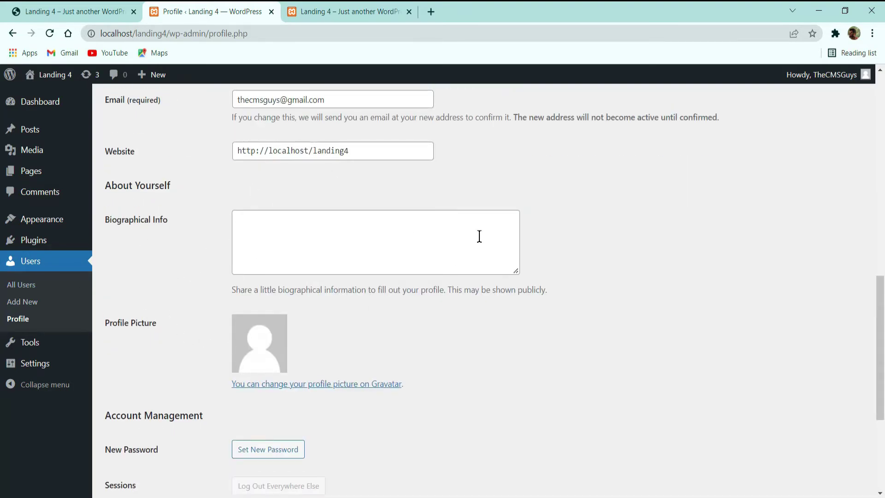
{"action": "scroll", "coordinate": [387, 252], "scroll_direction": "down", "scroll_amount": 2}
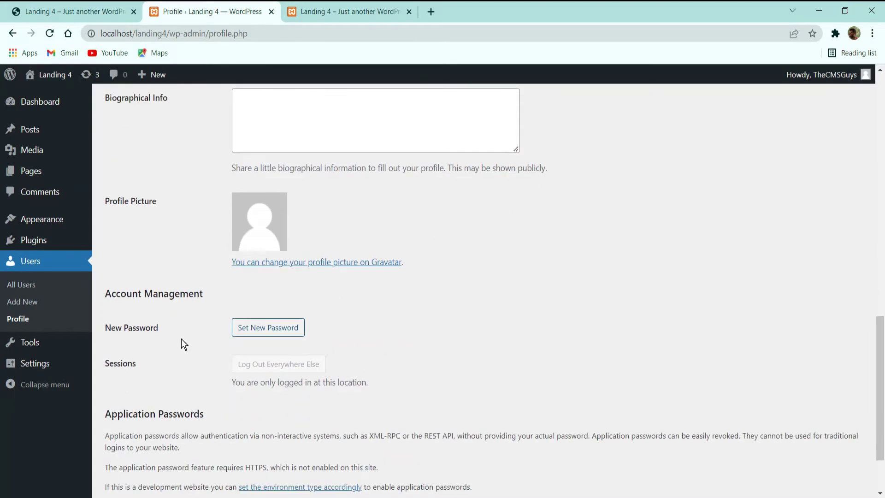
{"action": "scroll", "coordinate": [258, 295], "scroll_direction": "down", "scroll_amount": 2}
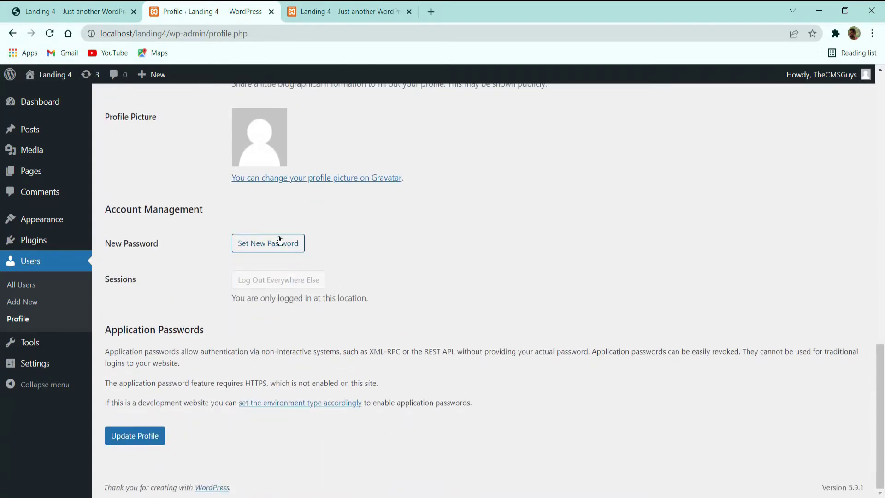
{"action": "scroll", "coordinate": [433, 308], "scroll_direction": "up", "scroll_amount": 7}
{"action": "scroll", "coordinate": [784, 148], "scroll_direction": "up", "scroll_amount": 8}
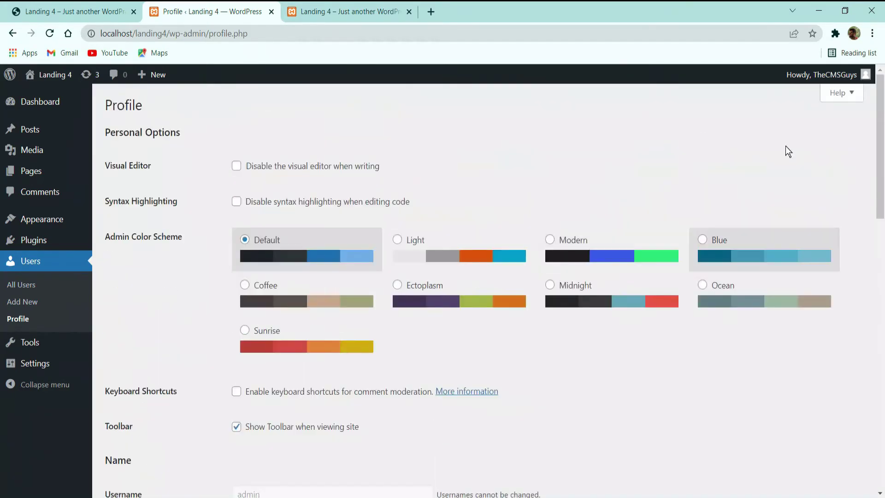
{"action": "scroll", "coordinate": [310, 281], "scroll_direction": "down", "scroll_amount": 8}
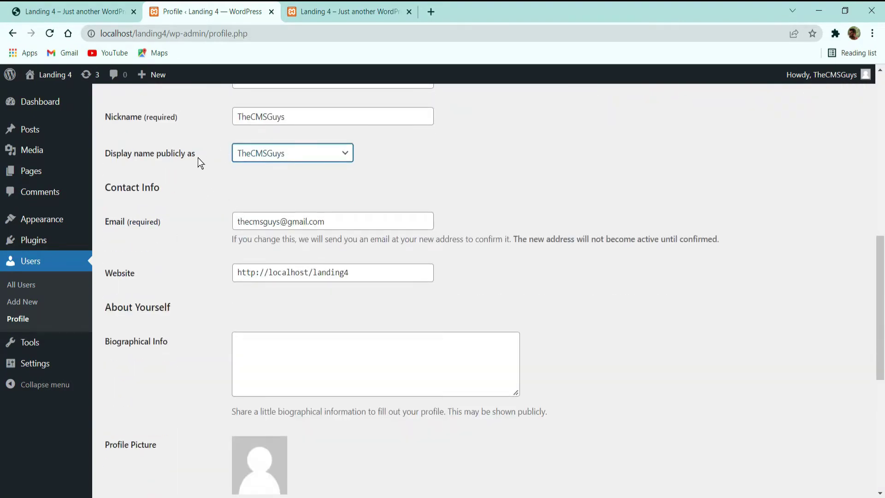
{"action": "scroll", "coordinate": [198, 158], "scroll_direction": "down", "scroll_amount": 7}
{"action": "left_click", "coordinate": [142, 440]}
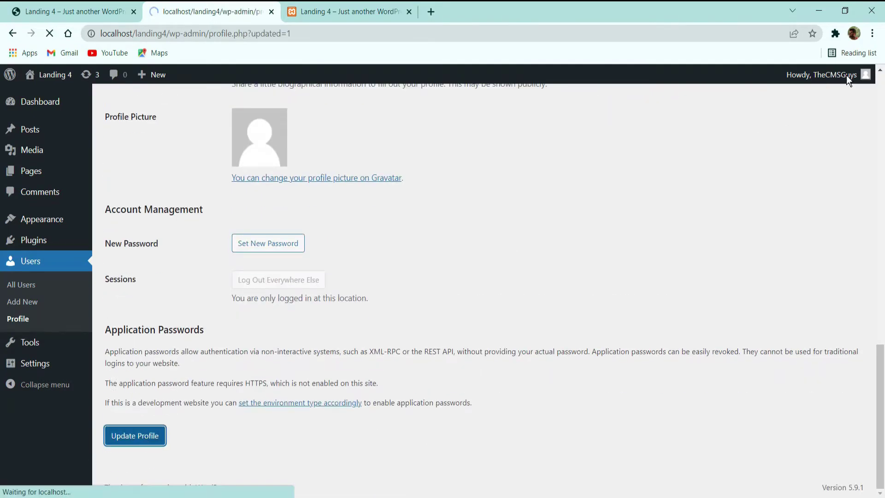
Step: In Settings > General, replace the tagline with 'By TheCMSGuys', save, and switch to the front-page tab
{"action": "left_click", "coordinate": [38, 364]}
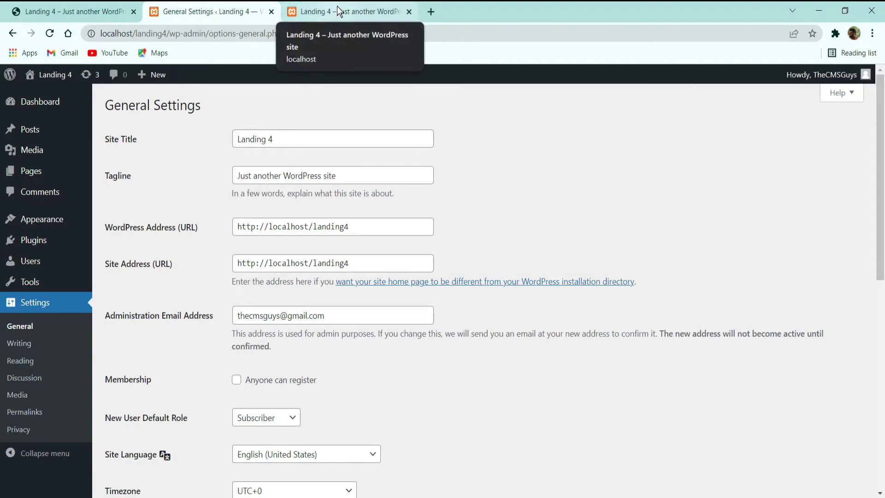
{"action": "left_click_drag", "start_coordinate": [339, 172], "coordinate": [106, 176]}
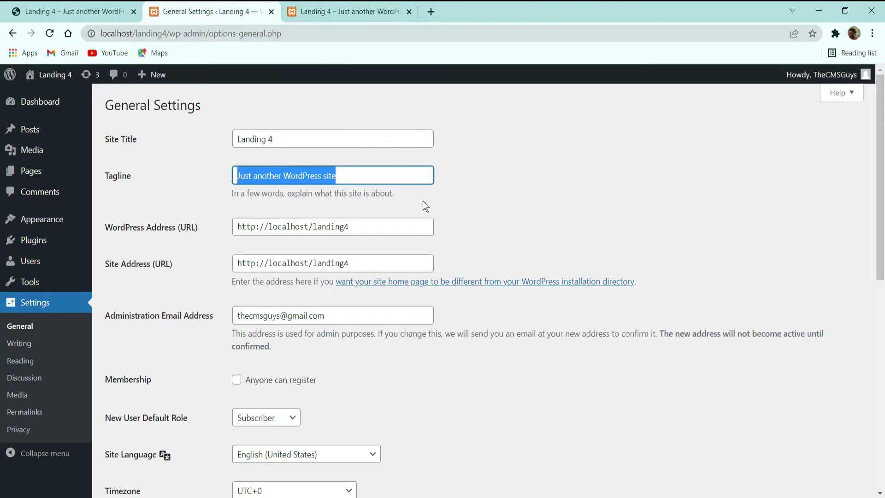
{"action": "type", "text": "By T"}
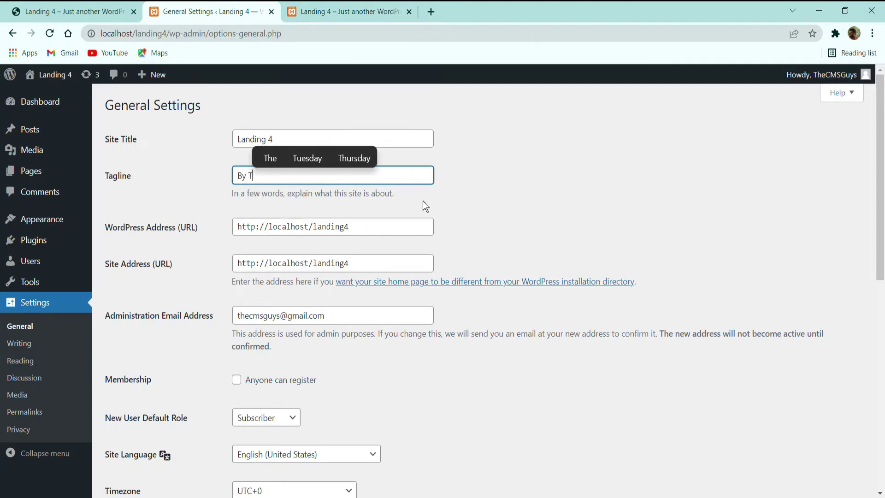
{"action": "type", "text": "heCMSGuys"}
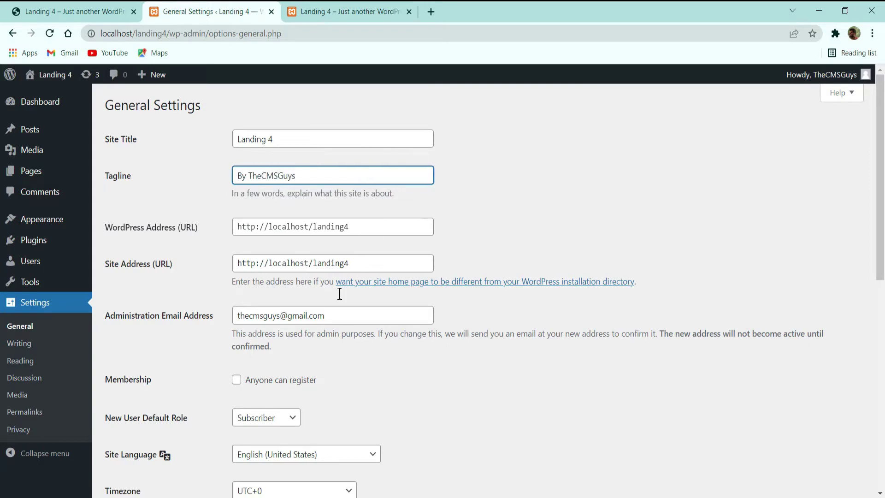
{"action": "scroll", "coordinate": [340, 292], "scroll_direction": "down", "scroll_amount": 8}
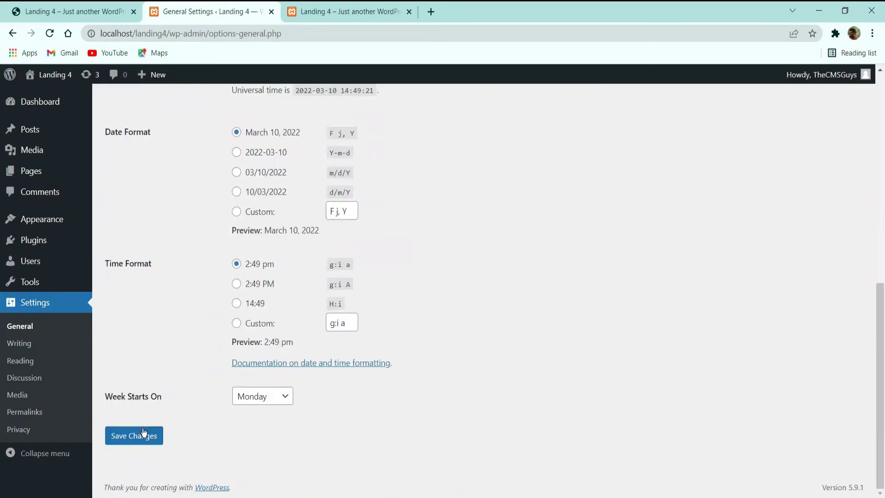
{"action": "left_click", "coordinate": [138, 436]}
{"action": "left_click", "coordinate": [351, 11]}
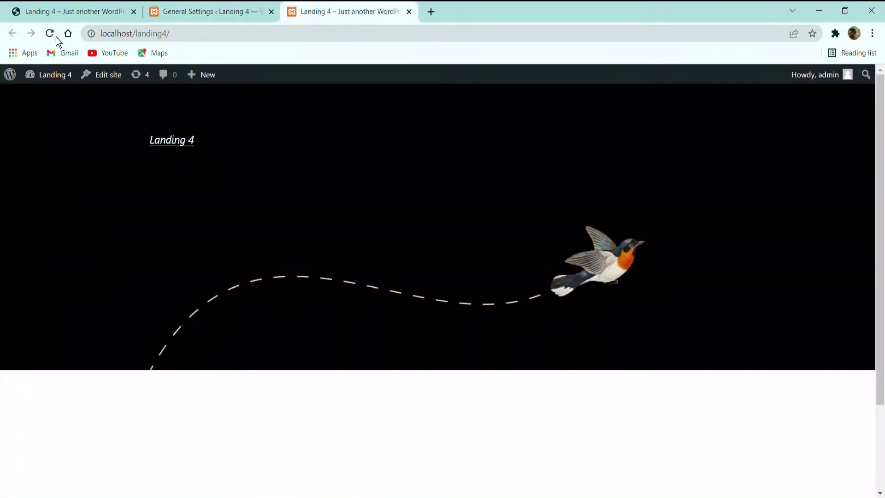
Step: Reload the front page so its title reads 'Landing 4 – By TheCMSGuys', then return to General Settings
{"action": "left_click", "coordinate": [50, 33]}
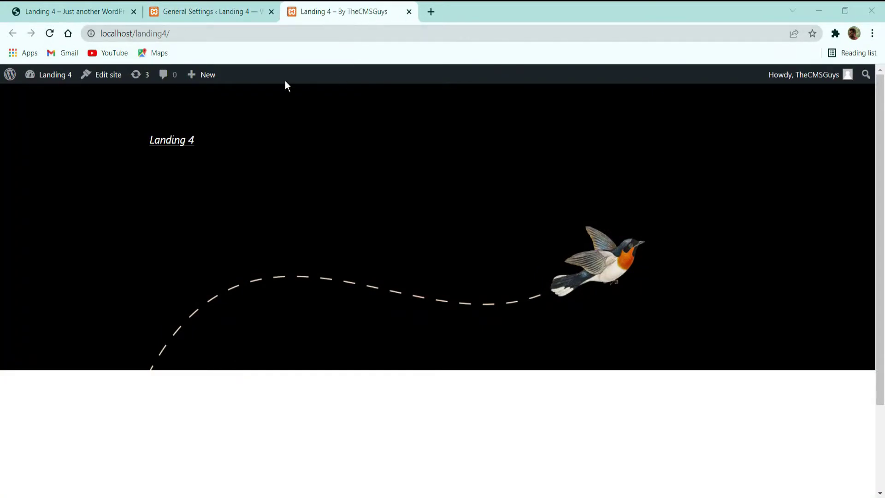
{"action": "left_click", "coordinate": [211, 11]}
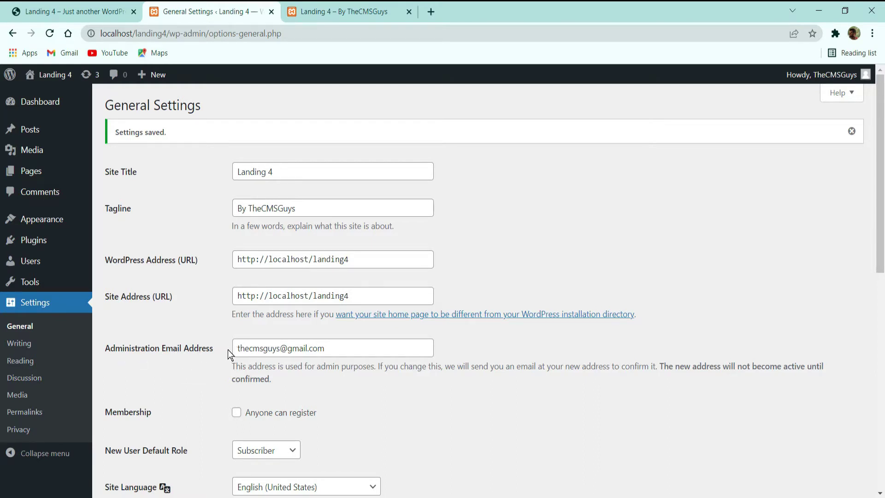
Step: Review General Settings, toggling open registration on and off and keeping the Subscriber default role
{"action": "mouse_move", "coordinate": [239, 349]}
{"action": "left_mouse_down"}
{"action": "mouse_move", "coordinate": [329, 356]}
{"action": "mouse_move", "coordinate": [236, 349]}
{"action": "left_mouse_up"}
{"action": "left_click", "coordinate": [337, 357]}
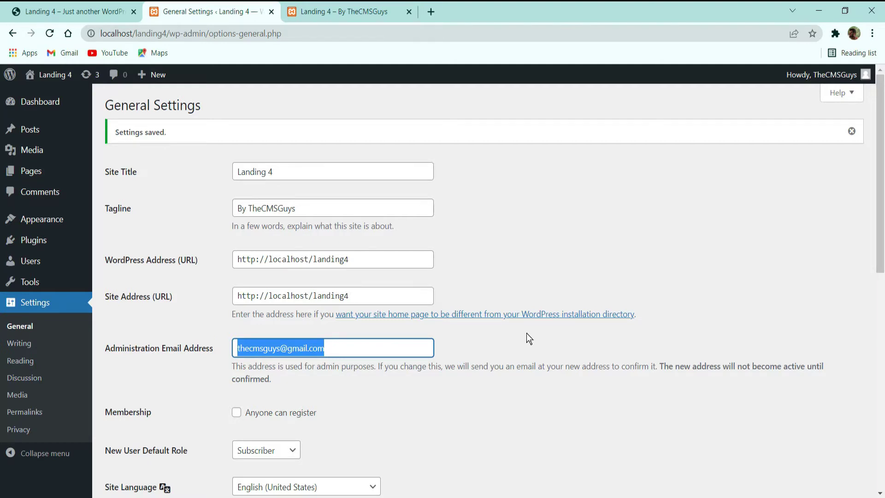
{"action": "left_click_drag", "start_coordinate": [560, 391], "coordinate": [443, 392]}
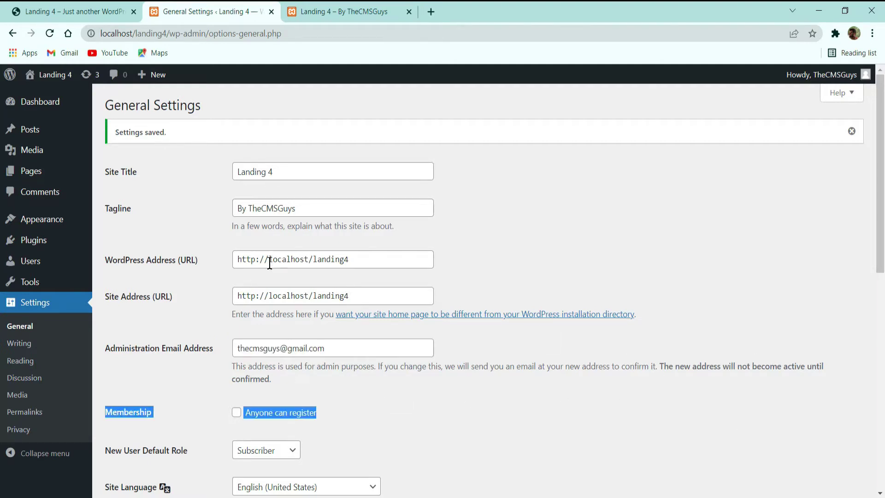
{"action": "scroll", "coordinate": [270, 262], "scroll_direction": "down", "scroll_amount": 3}
{"action": "left_click", "coordinate": [211, 284]}
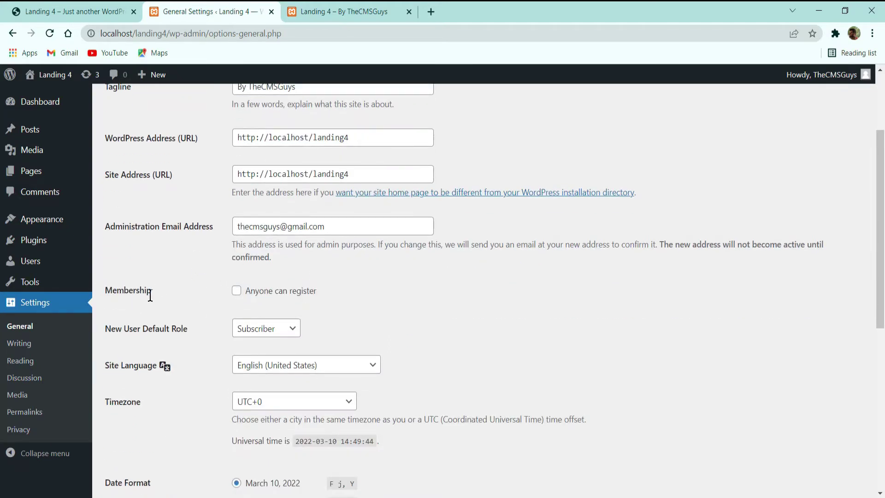
{"action": "left_click", "coordinate": [237, 291]}
{"action": "left_click", "coordinate": [236, 290]}
{"action": "scroll", "coordinate": [342, 292], "scroll_direction": "down", "scroll_amount": 3}
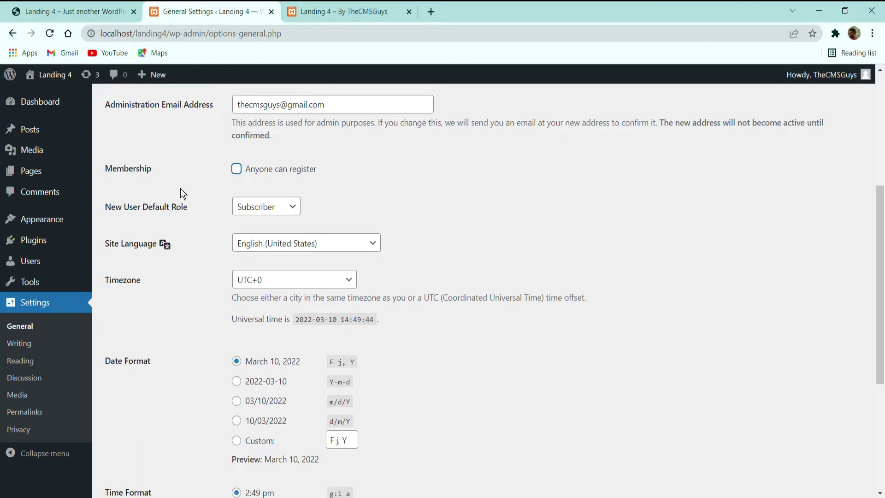
{"action": "left_click", "coordinate": [265, 207]}
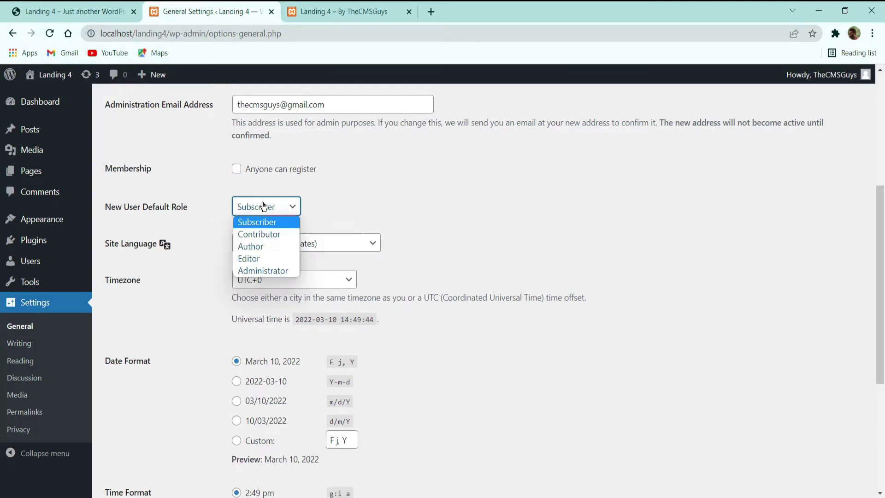
{"action": "left_click", "coordinate": [331, 198]}
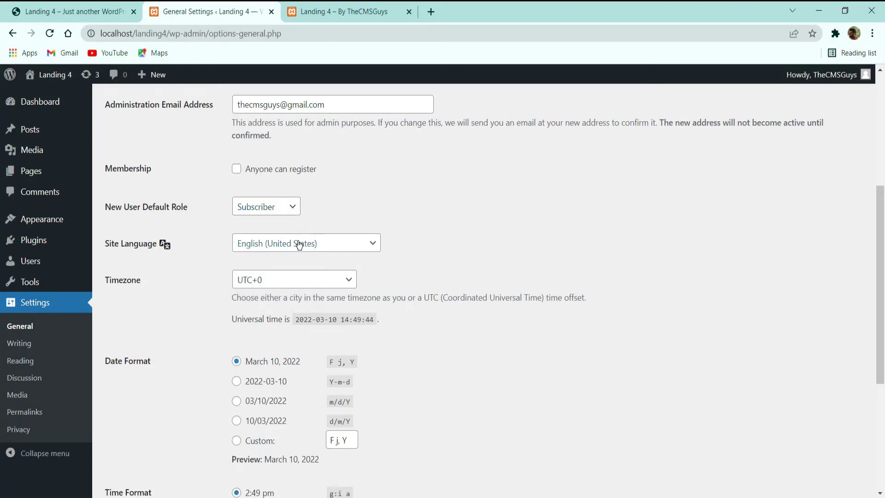
Step: Open and close the date and time formatting documentation, then go to Settings > Permalinks
{"action": "scroll", "coordinate": [298, 244], "scroll_direction": "down", "scroll_amount": 3}
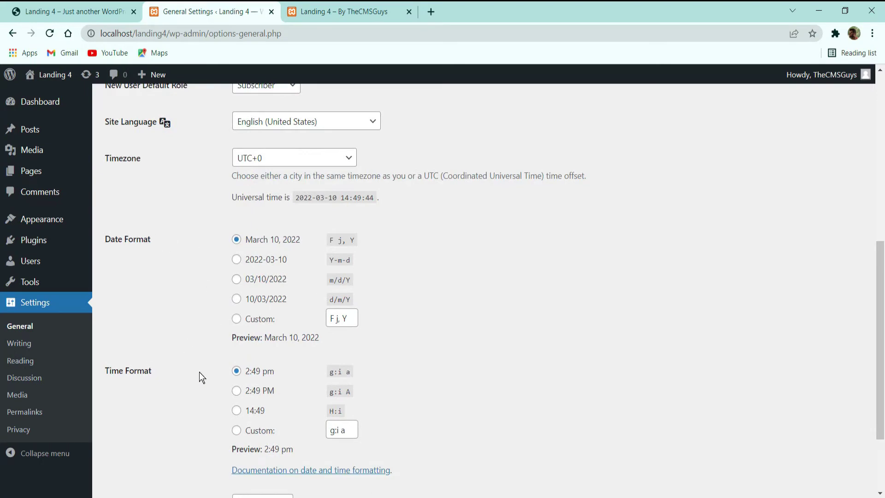
{"action": "scroll", "coordinate": [256, 340], "scroll_direction": "down", "scroll_amount": 3}
{"action": "scroll", "coordinate": [295, 261], "scroll_direction": "up", "scroll_amount": 3}
{"action": "scroll", "coordinate": [308, 324], "scroll_direction": "down", "scroll_amount": 1}
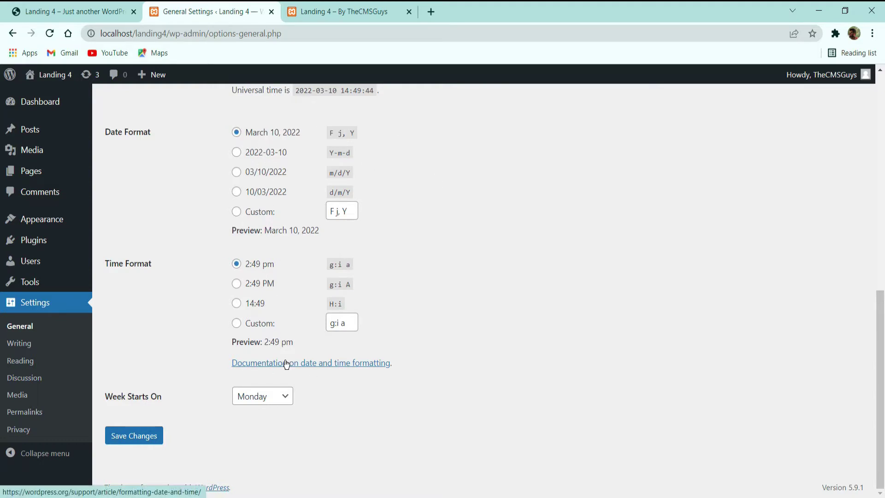
{"action": "left_click", "coordinate": [304, 366]}
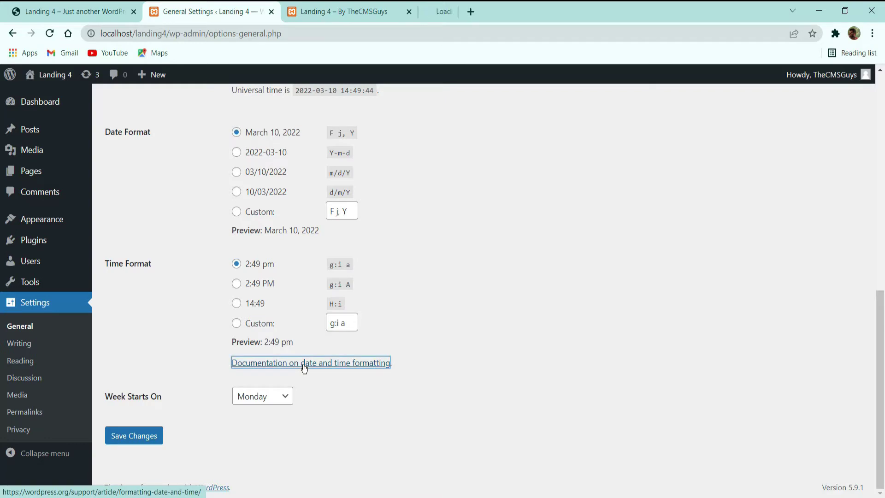
{"action": "left_click", "coordinate": [215, 4]}
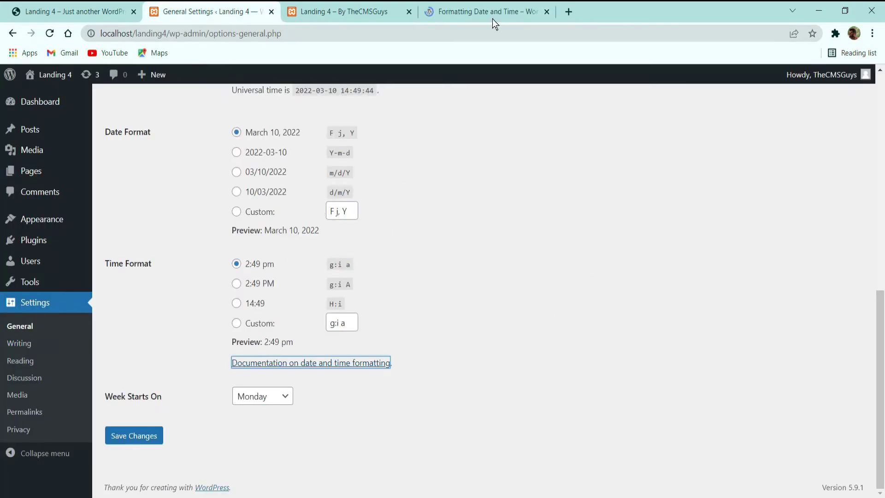
{"action": "left_click", "coordinate": [520, 12]}
{"action": "left_click", "coordinate": [547, 12]}
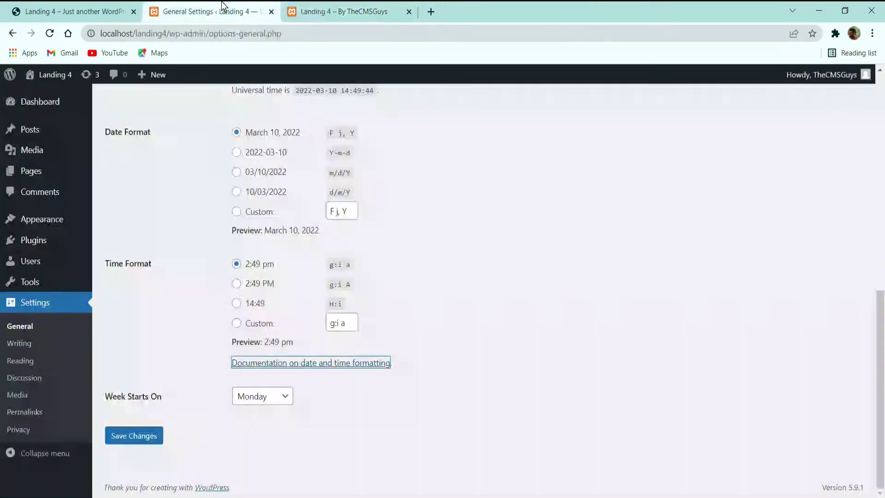
{"action": "left_click", "coordinate": [15, 412]}
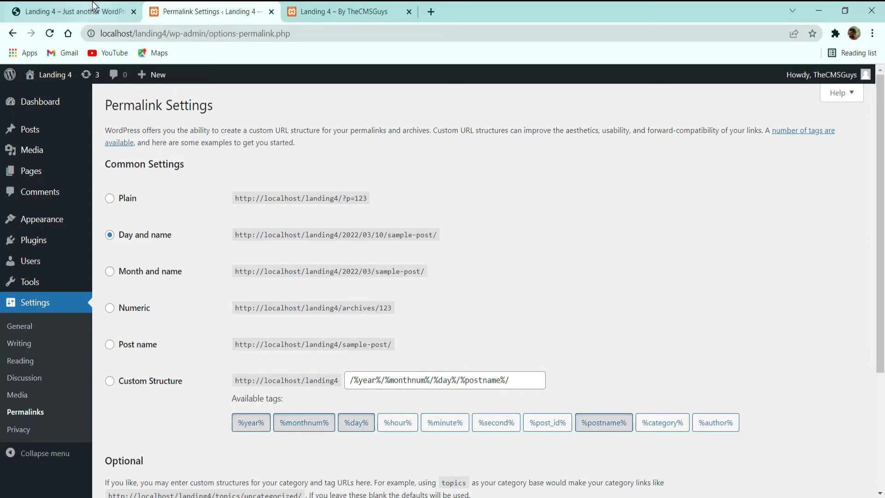
Step: Choose the Post name permalink structure and save the change
{"action": "left_click", "coordinate": [137, 345]}
{"action": "scroll", "coordinate": [179, 288], "scroll_direction": "down", "scroll_amount": 4}
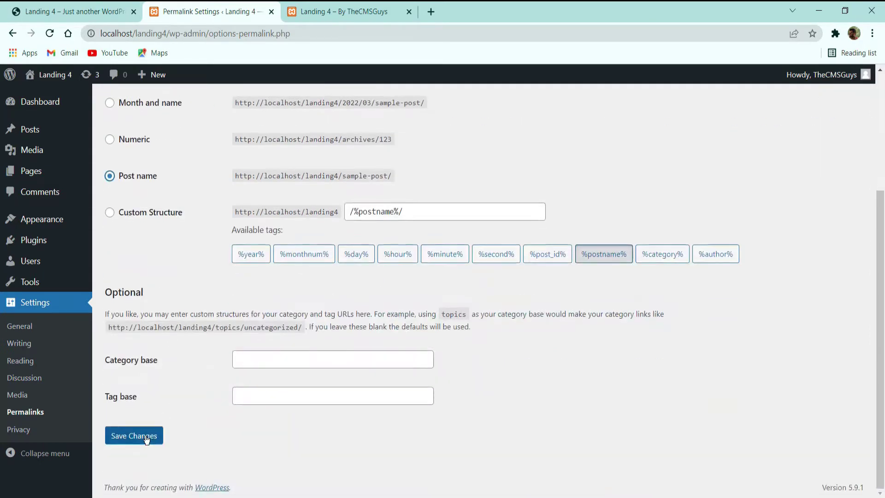
{"action": "left_click", "coordinate": [132, 435]}
Step: Check the live site, then go back to the admin Dashboard
{"action": "scroll", "coordinate": [239, 154], "scroll_direction": "down", "scroll_amount": 3}
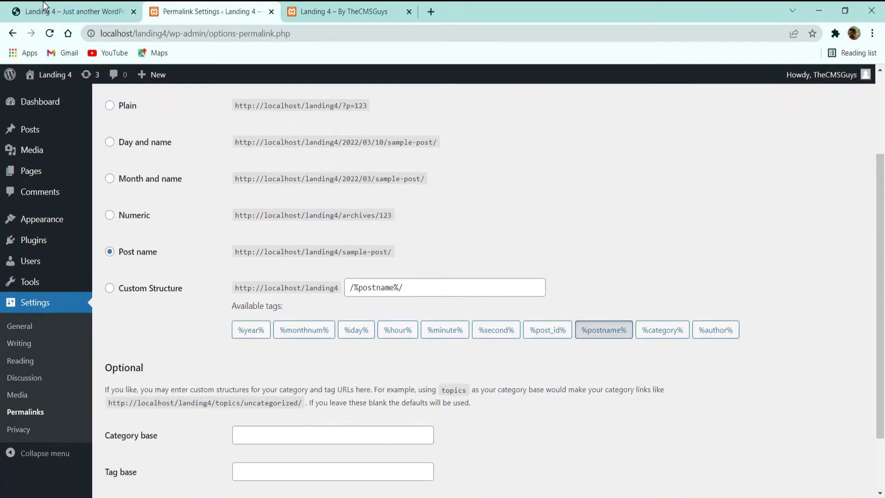
{"action": "left_click", "coordinate": [46, 11]}
{"action": "left_click", "coordinate": [216, 6]}
{"action": "scroll", "coordinate": [203, 215], "scroll_direction": "up", "scroll_amount": 3}
{"action": "left_click", "coordinate": [42, 104]}
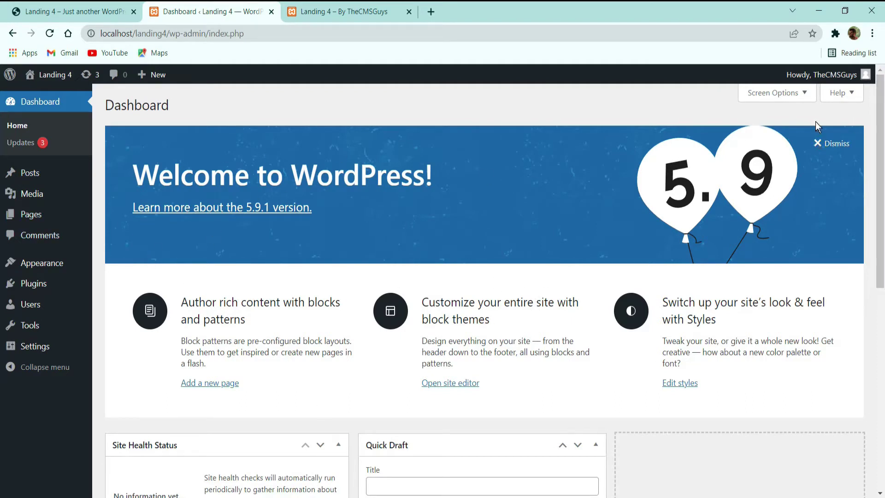
Step: Dismiss the welcome banner, hide all five dashboard boxes, and go to the Updates page
{"action": "left_click", "coordinate": [832, 144]}
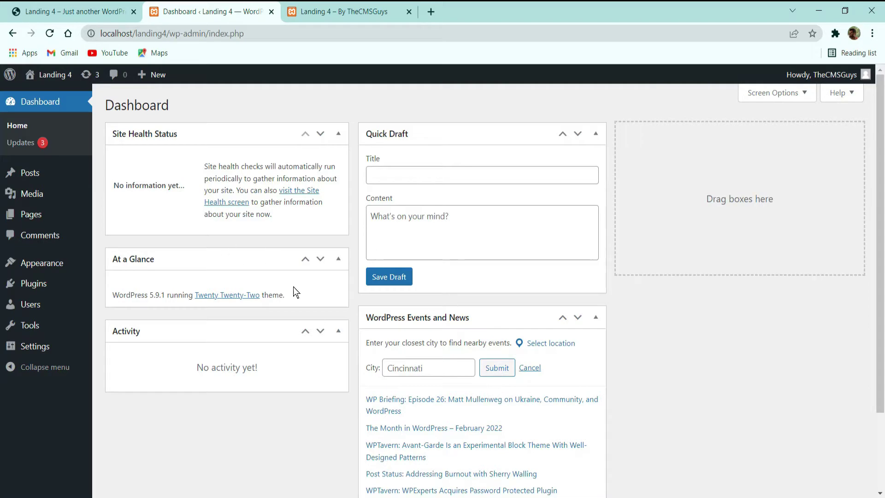
{"action": "left_click", "coordinate": [773, 96]}
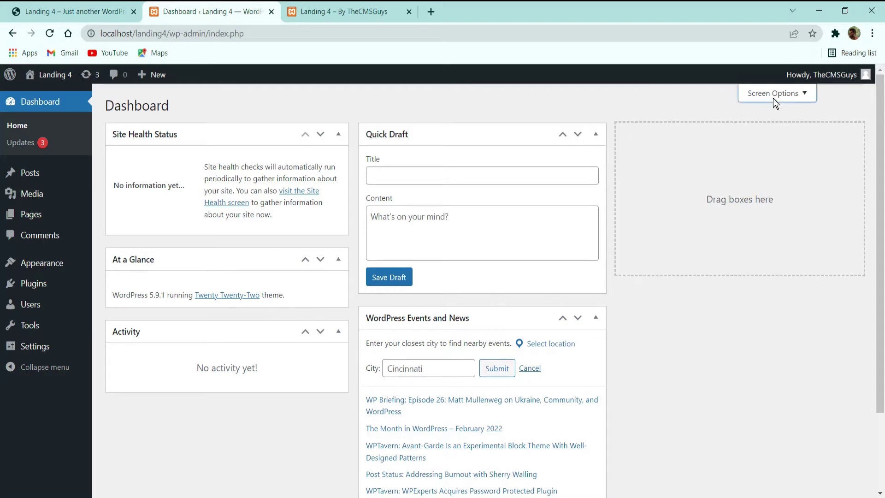
{"action": "left_click", "coordinate": [329, 162]}
{"action": "left_click", "coordinate": [361, 158]}
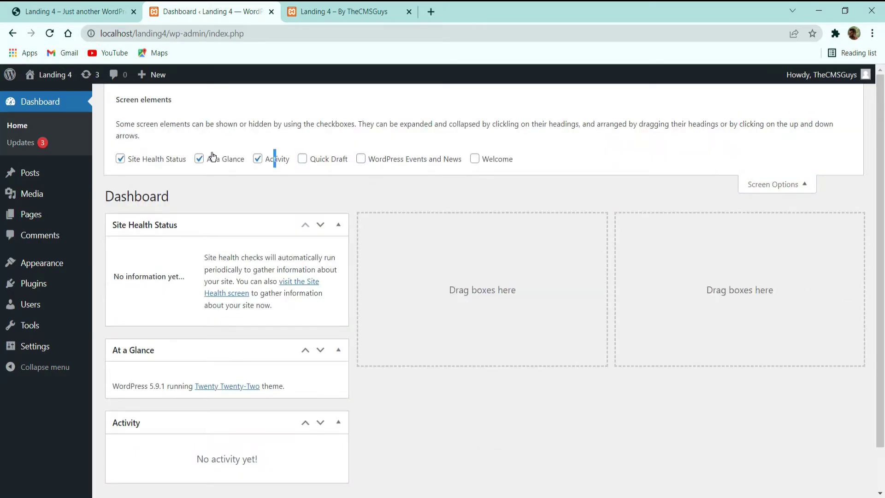
{"action": "left_click", "coordinate": [200, 159]}
{"action": "left_click", "coordinate": [154, 158]}
{"action": "left_click", "coordinate": [265, 154]}
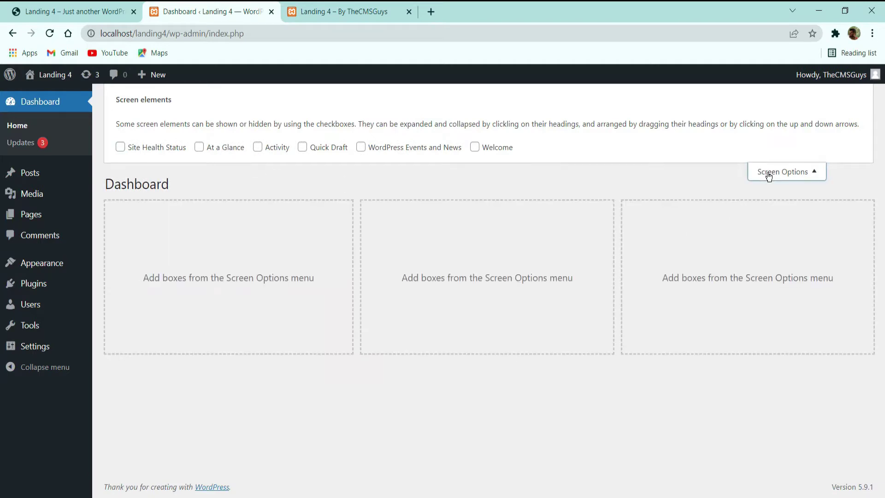
{"action": "left_click", "coordinate": [770, 173]}
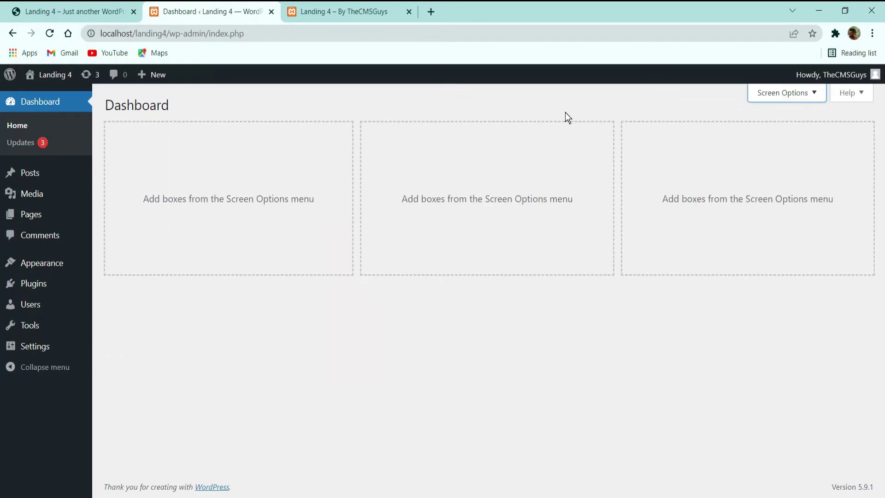
{"action": "left_click", "coordinate": [27, 143]}
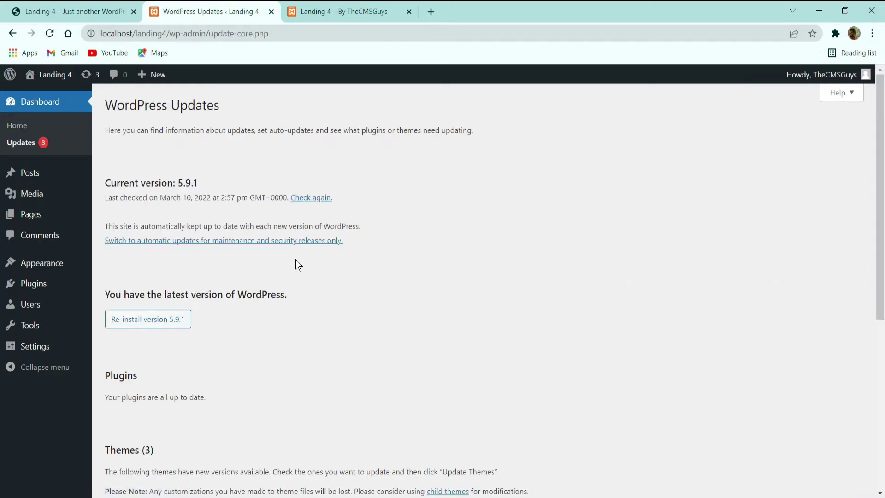
Step: Select all three outdated themes (Twenty Nineteen, Twenty Twenty, Twenty Twenty-One), then return to Dashboard Home
{"action": "scroll", "coordinate": [343, 229], "scroll_direction": "down", "scroll_amount": 3}
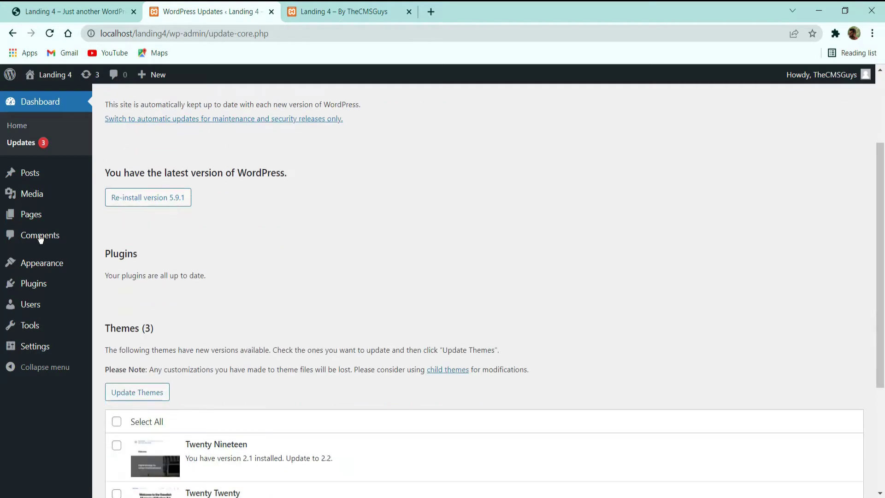
{"action": "scroll", "coordinate": [277, 170], "scroll_direction": "down", "scroll_amount": 5}
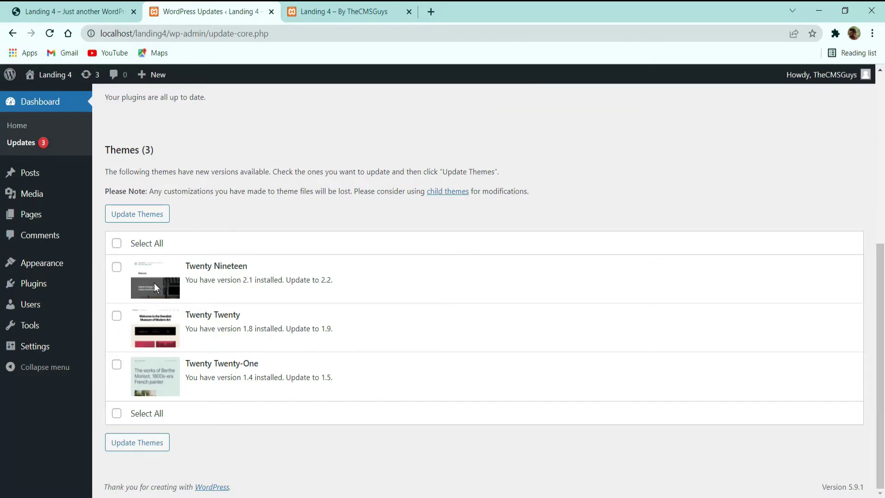
{"action": "scroll", "coordinate": [151, 314], "scroll_direction": "up", "scroll_amount": 6}
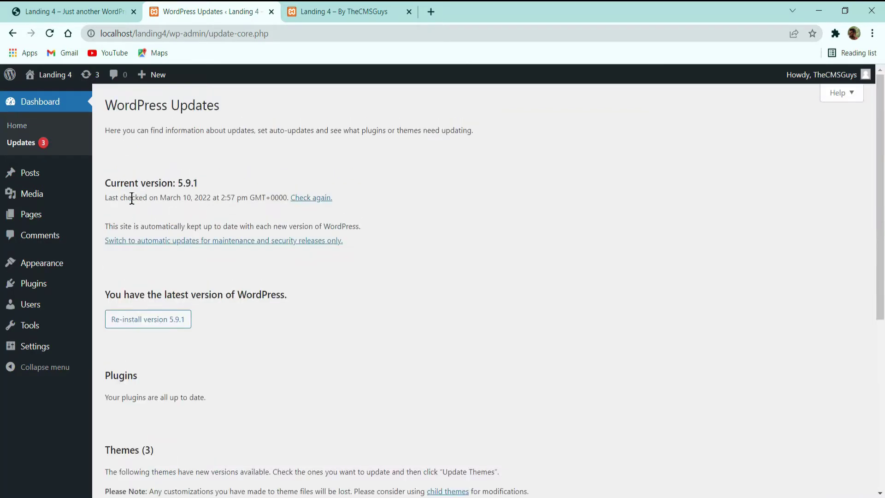
{"action": "scroll", "coordinate": [134, 217], "scroll_direction": "down", "scroll_amount": 6}
{"action": "left_click", "coordinate": [117, 243]}
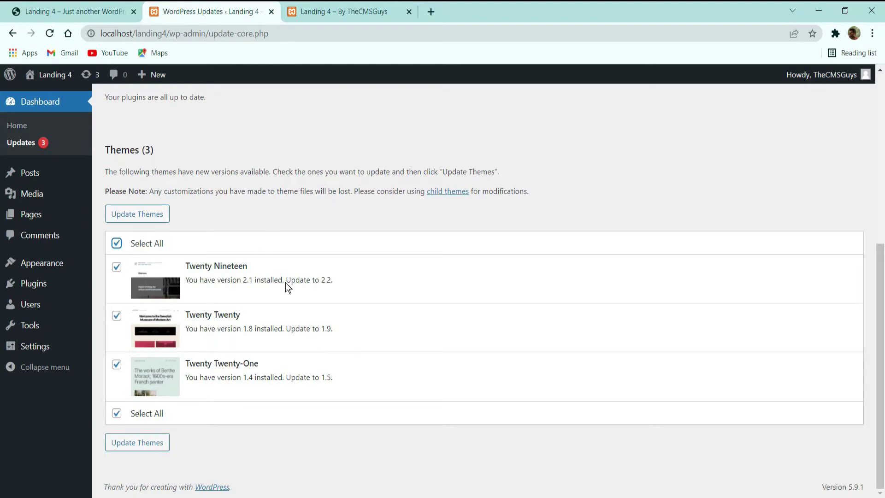
{"action": "scroll", "coordinate": [287, 285], "scroll_direction": "up", "scroll_amount": 6}
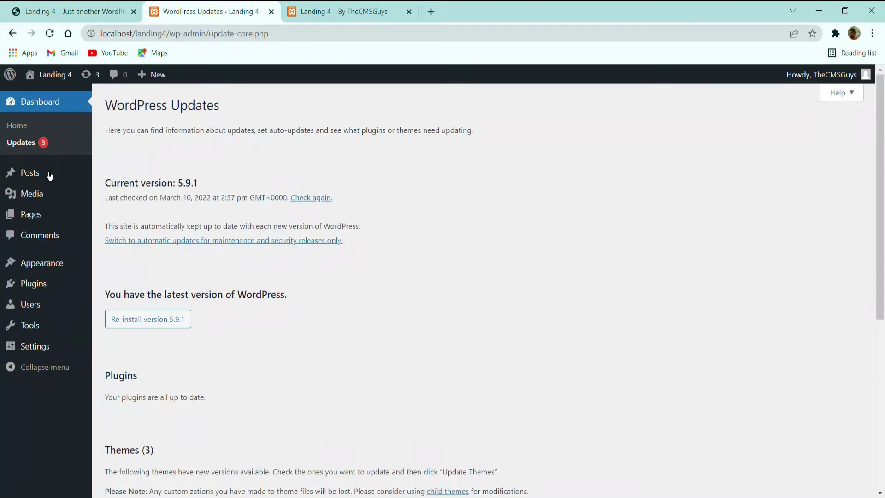
{"action": "left_click", "coordinate": [26, 120]}
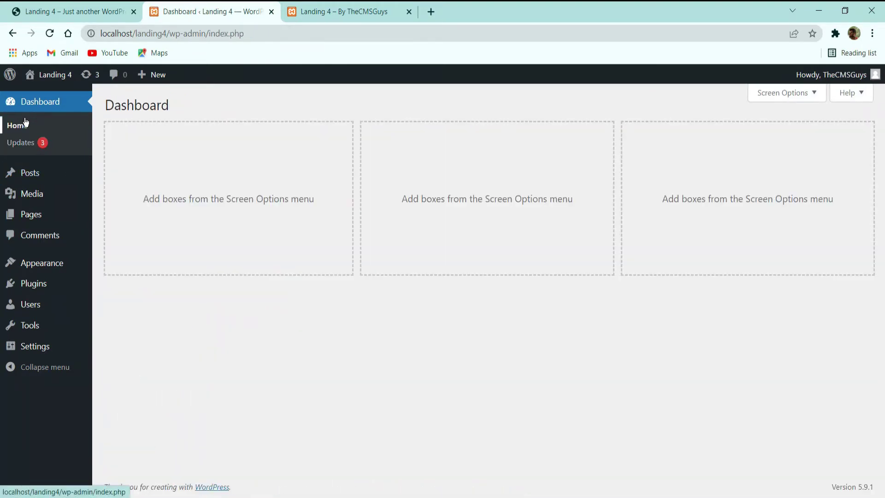
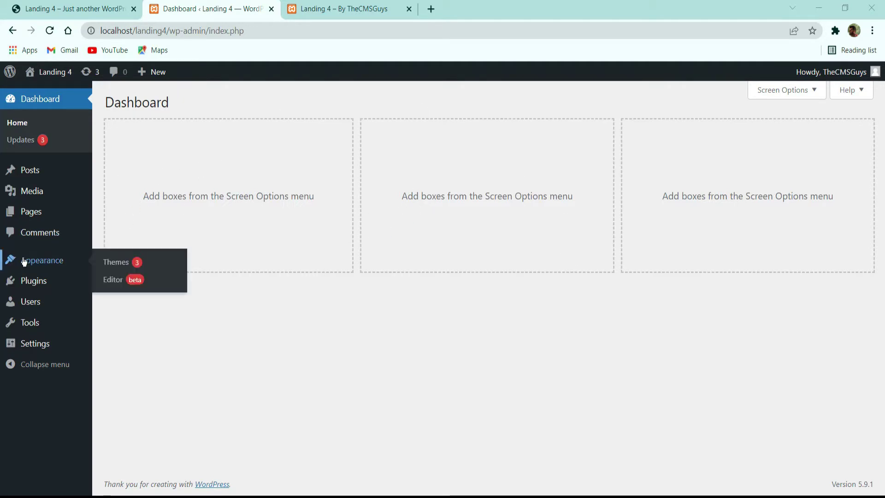
Step: Show the installed themes list under Appearance > Themes, then open a blank browser tab
{"action": "left_click", "coordinate": [41, 261]}
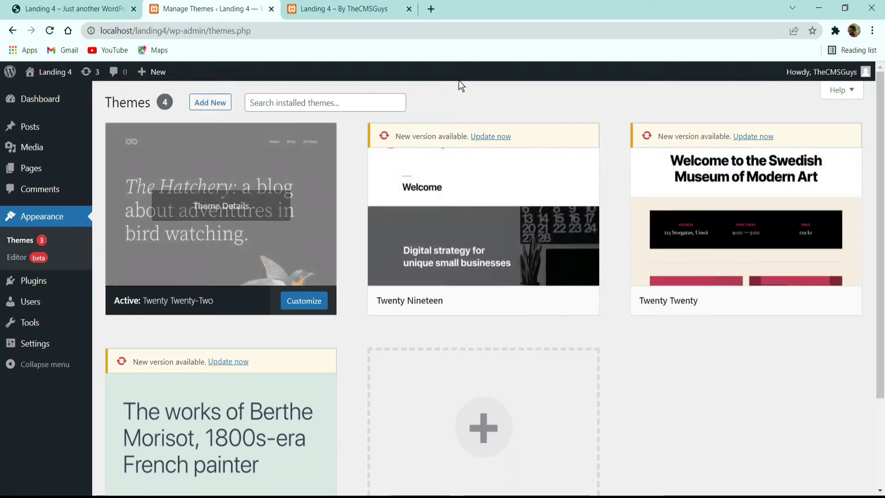
{"action": "left_click", "coordinate": [431, 8]}
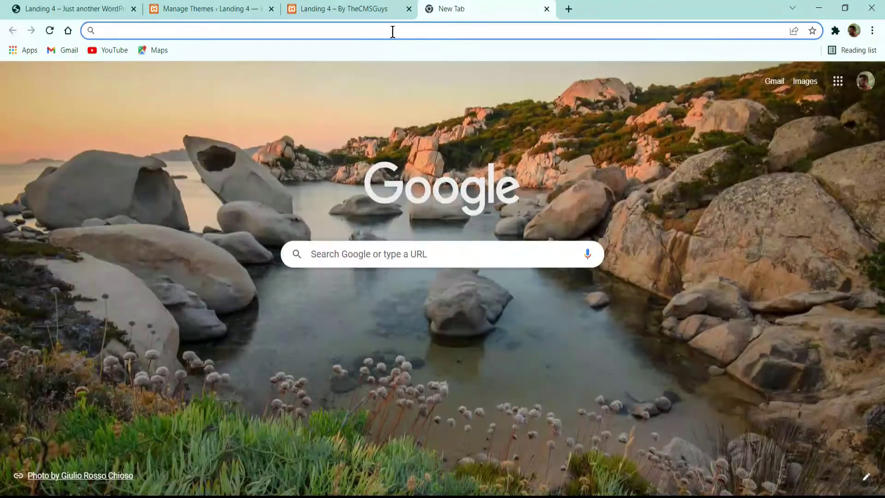
Step: Load the Meelo Corporate One Page theme's ThemeForest page, then return to the site's Themes tab
{"action": "type", "text": "themeforest.net/item/meelo-corporate-one-page-wordpress-theme/22874653"}
{"action": "key", "text": "Return"}
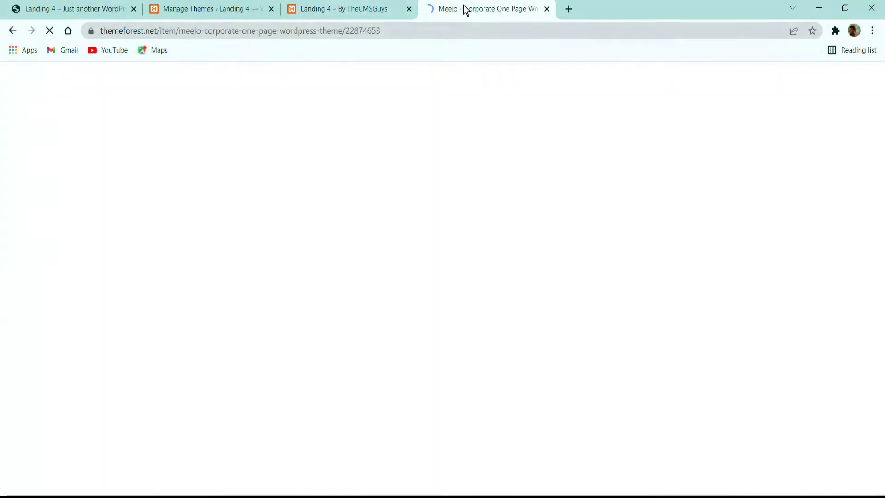
{"action": "left_click_drag", "start_coordinate": [463, 6], "coordinate": [332, 3]}
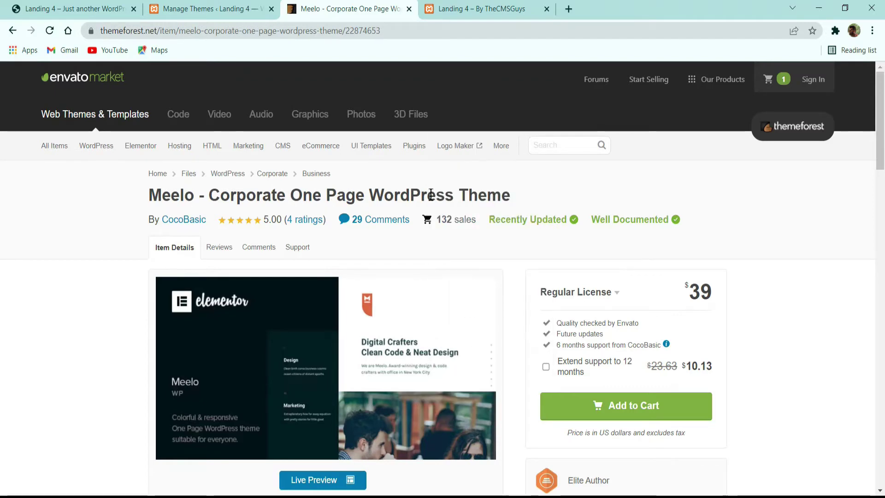
{"action": "scroll", "coordinate": [499, 236], "scroll_direction": "down", "scroll_amount": 5}
{"action": "scroll", "coordinate": [498, 236], "scroll_direction": "up", "scroll_amount": 5}
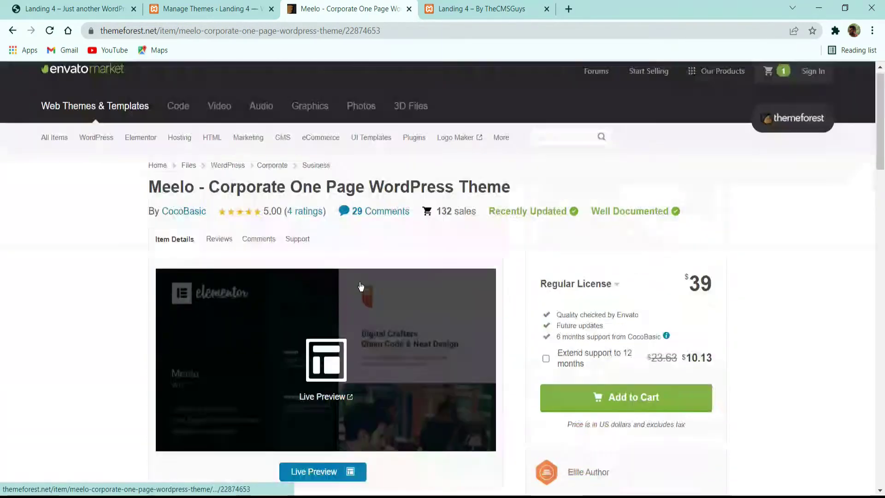
{"action": "left_click", "coordinate": [215, 6]}
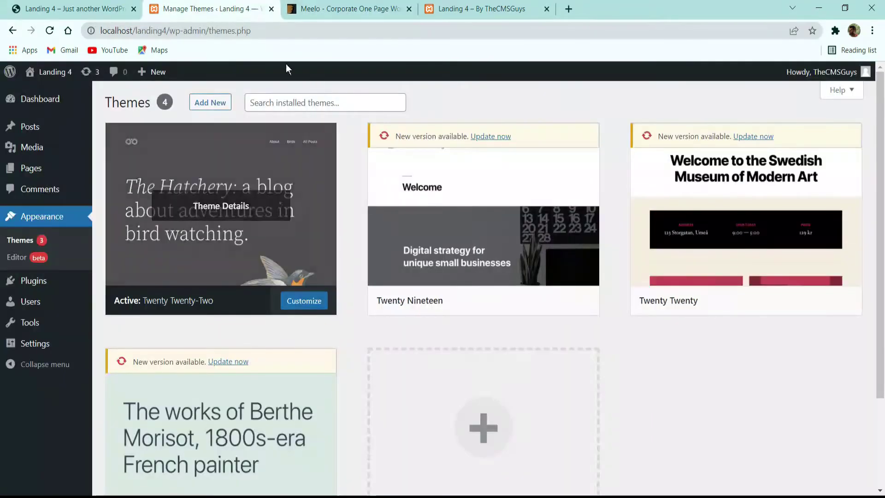
Step: Switch back to the Themes page and close the Meelo product tab
{"action": "left_click", "coordinate": [318, 8]}
{"action": "left_click", "coordinate": [226, 6]}
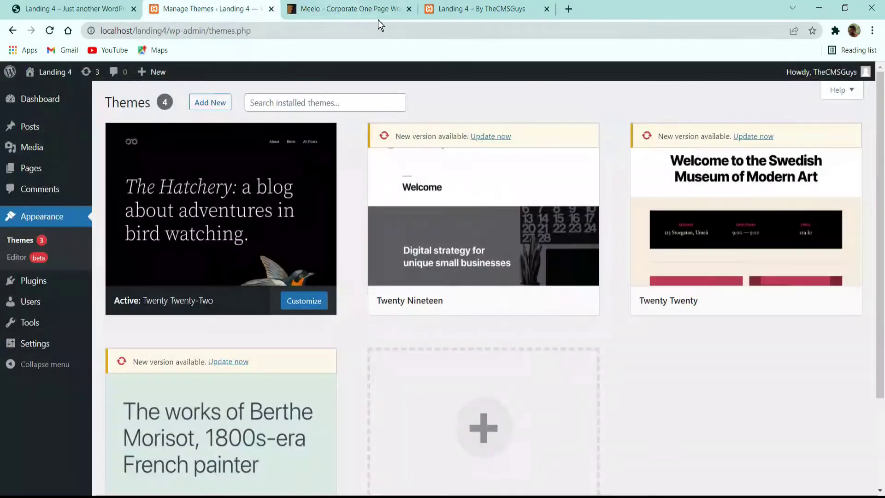
{"action": "left_click", "coordinate": [409, 8]}
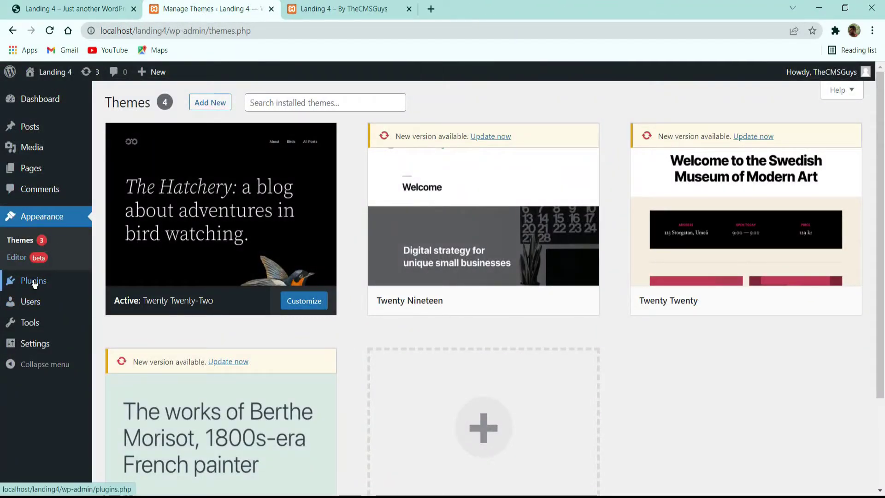
Step: Upload and install meelo-wp.zip, then activate Meelo WP
{"action": "left_click", "coordinate": [210, 102]}
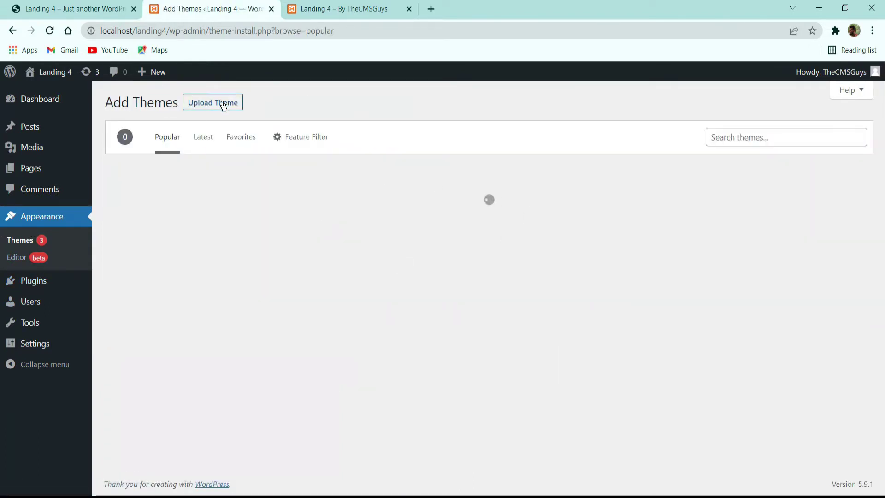
{"action": "left_click", "coordinate": [222, 102]}
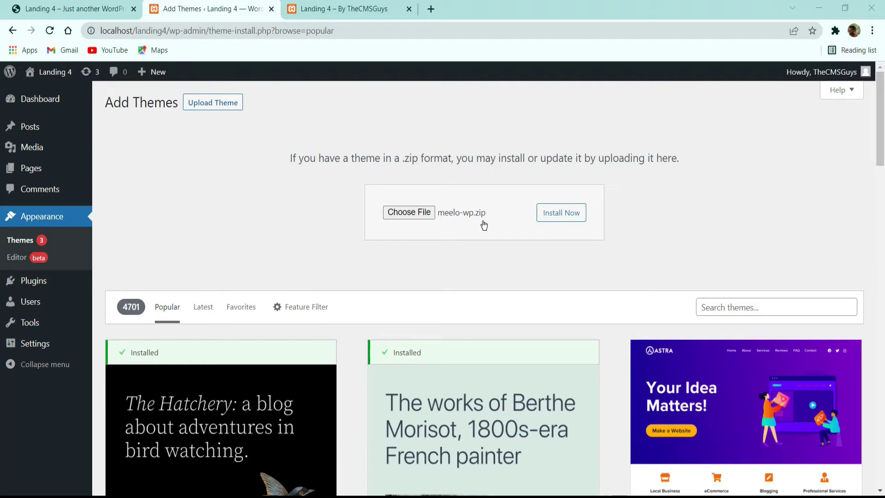
{"action": "left_click", "coordinate": [547, 213]}
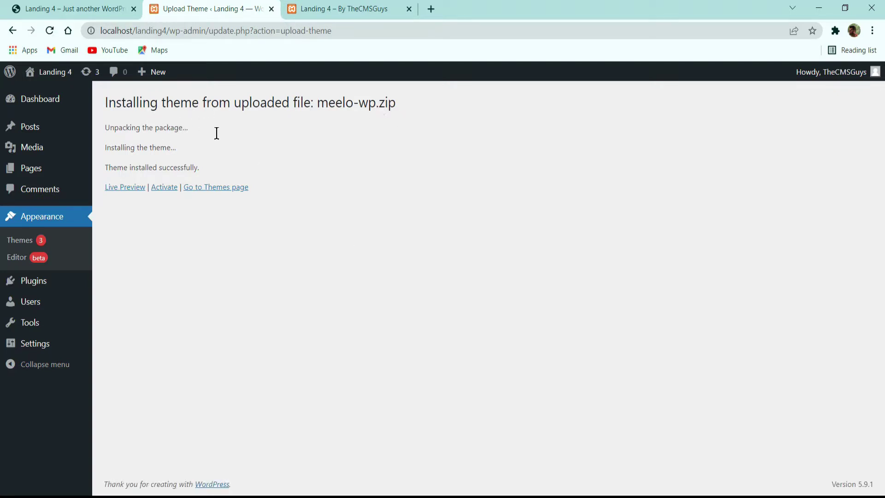
{"action": "left_click", "coordinate": [163, 188]}
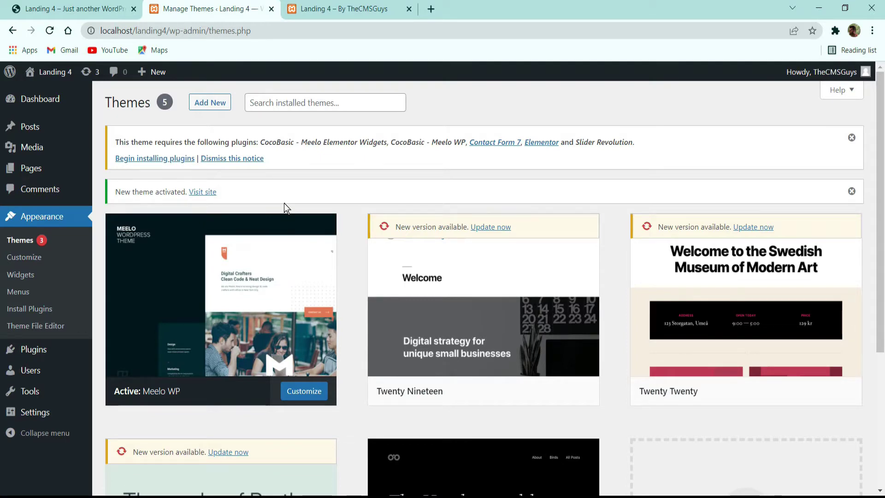
Step: Delete the Twenty Nineteen and Twenty Twenty themes
{"action": "scroll", "coordinate": [434, 160], "scroll_direction": "down", "scroll_amount": 3}
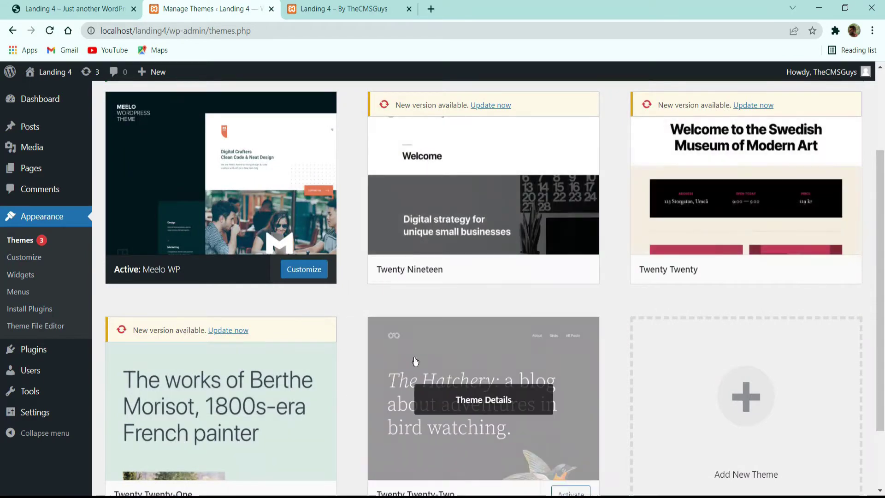
{"action": "scroll", "coordinate": [438, 350], "scroll_direction": "down", "scroll_amount": 2}
{"action": "scroll", "coordinate": [466, 221], "scroll_direction": "up", "scroll_amount": 3}
{"action": "left_click", "coordinate": [505, 209]}
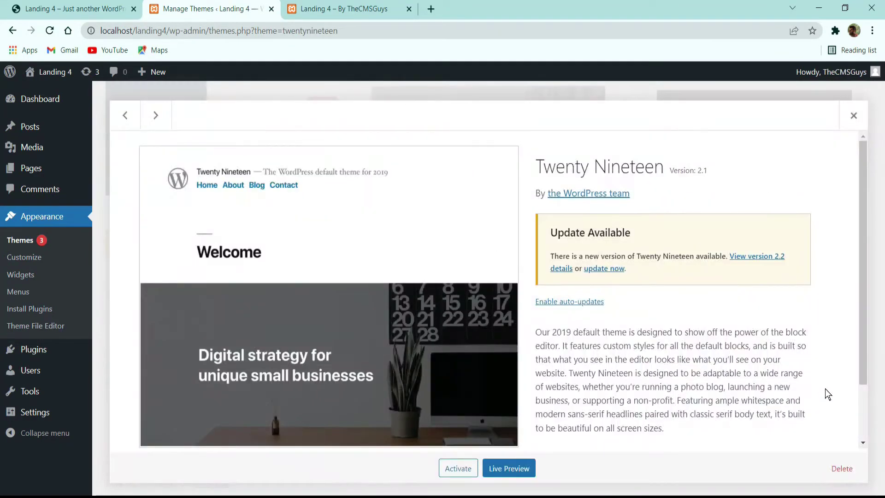
{"action": "left_click", "coordinate": [841, 469]}
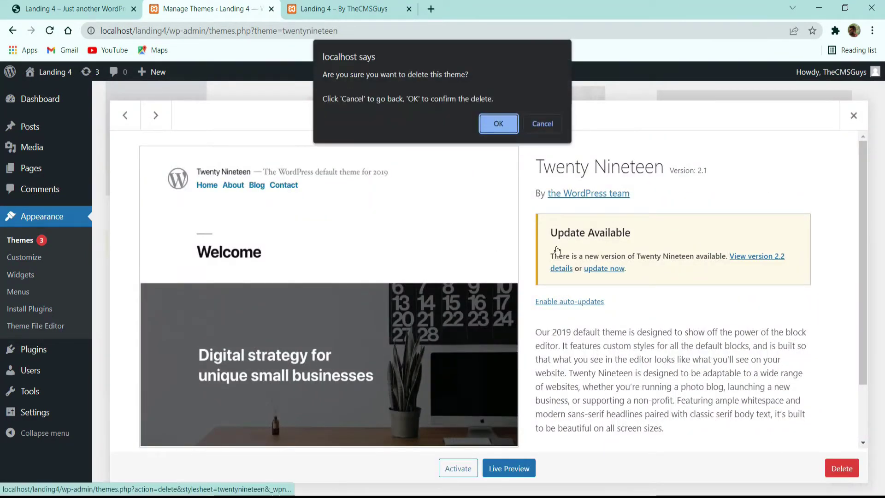
{"action": "left_click", "coordinate": [501, 120]}
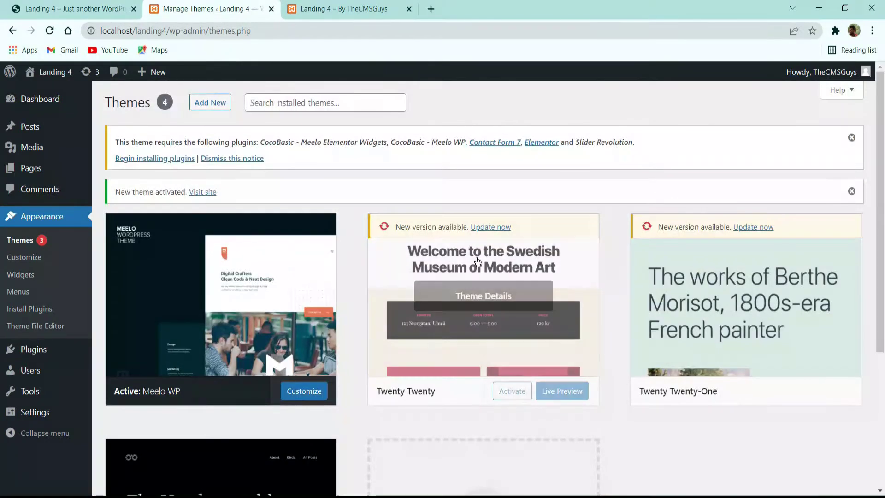
{"action": "left_click", "coordinate": [480, 299]}
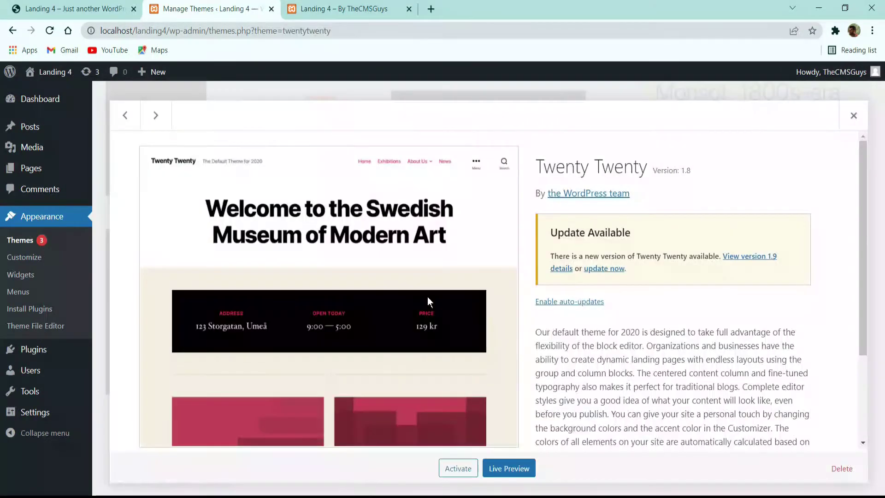
{"action": "left_click", "coordinate": [842, 468]}
{"action": "left_click", "coordinate": [501, 121]}
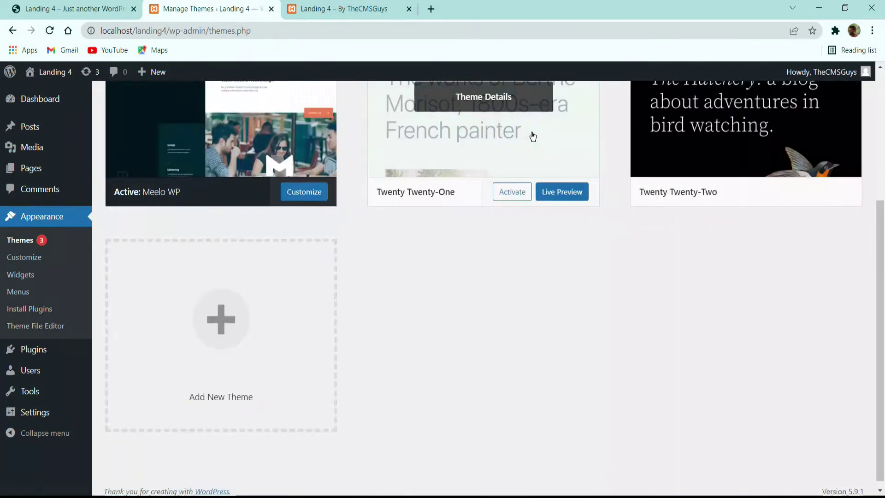
Step: Delete the Twenty Twenty-One and Twenty Twenty-Two themes
{"action": "scroll", "coordinate": [520, 184], "scroll_direction": "up", "scroll_amount": 4}
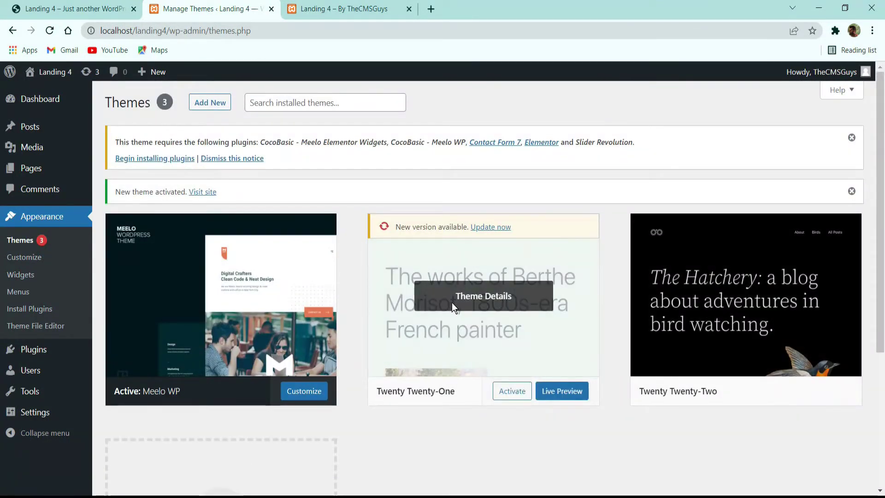
{"action": "left_click", "coordinate": [451, 303]}
{"action": "left_click", "coordinate": [841, 468]}
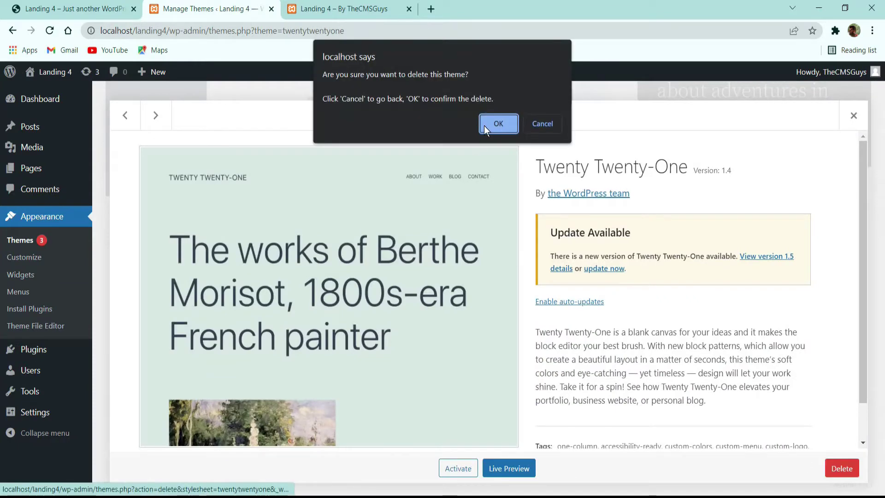
{"action": "left_click", "coordinate": [498, 122]}
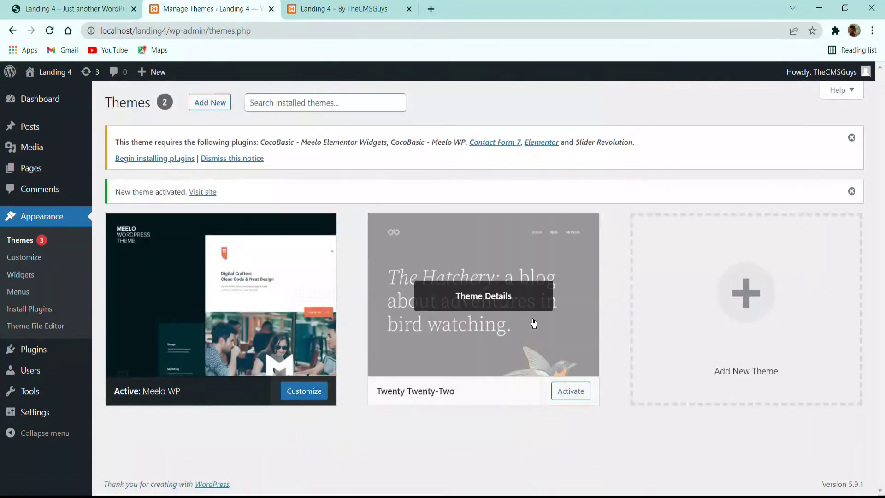
{"action": "left_click", "coordinate": [534, 322]}
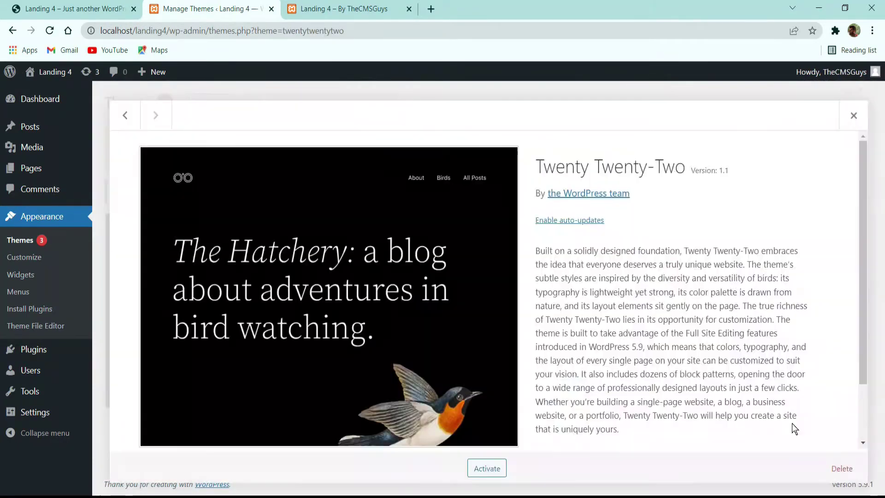
{"action": "left_click", "coordinate": [842, 469]}
{"action": "left_click", "coordinate": [488, 127]}
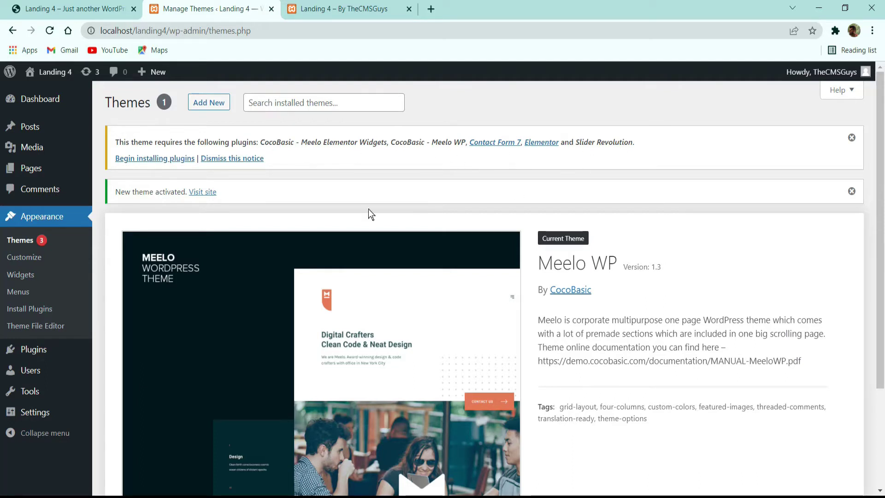
Step: Bulk-install all five of Meelo's required plugins
{"action": "left_click", "coordinate": [153, 160]}
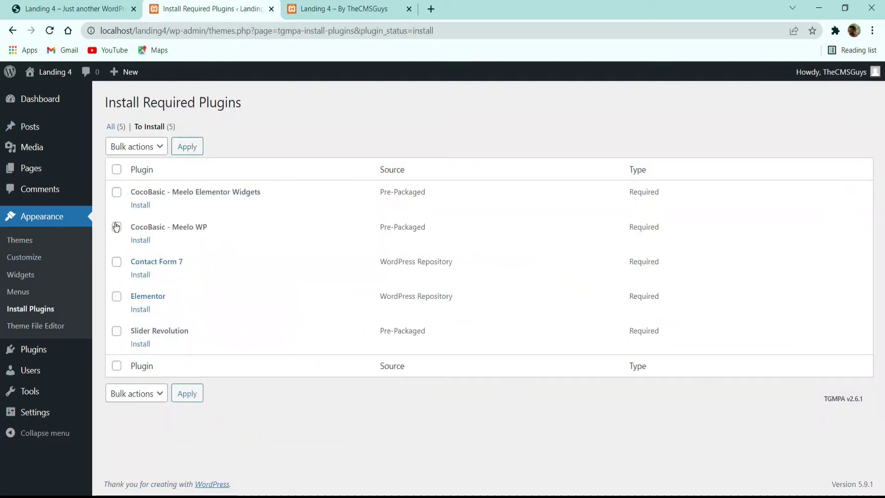
{"action": "left_click", "coordinate": [117, 170]}
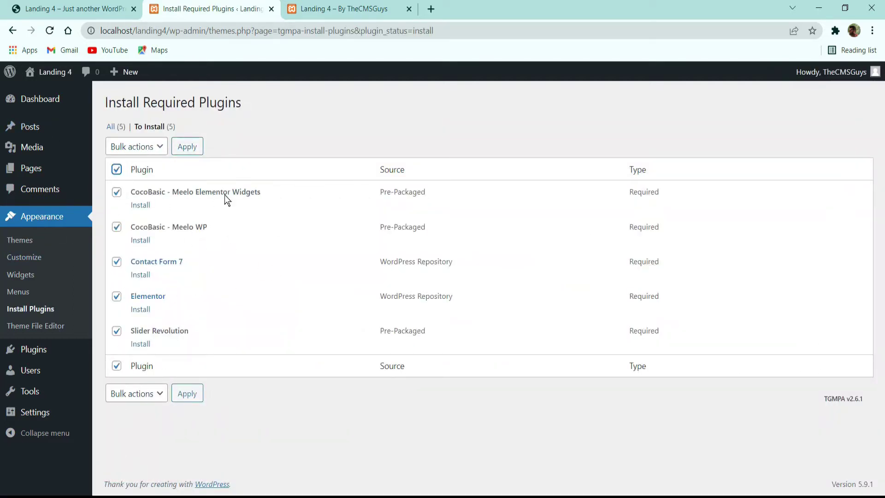
{"action": "left_click", "coordinate": [134, 146]}
{"action": "left_click", "coordinate": [126, 171]}
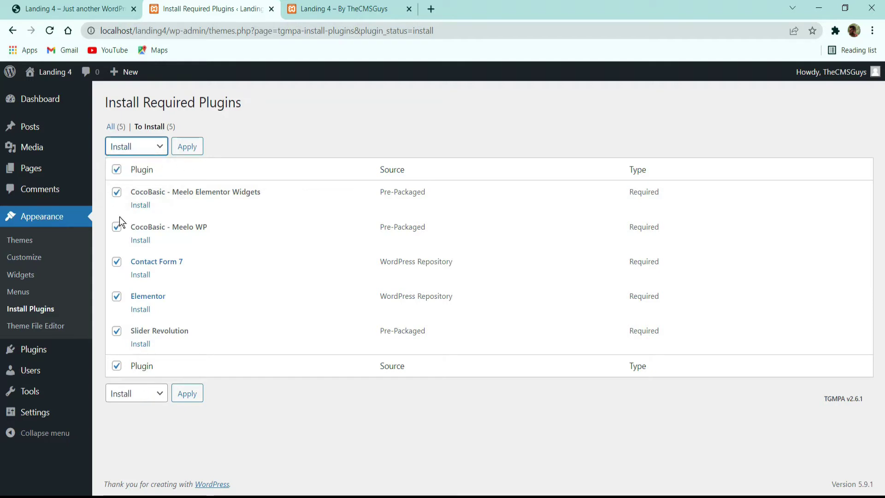
{"action": "left_click", "coordinate": [187, 146]}
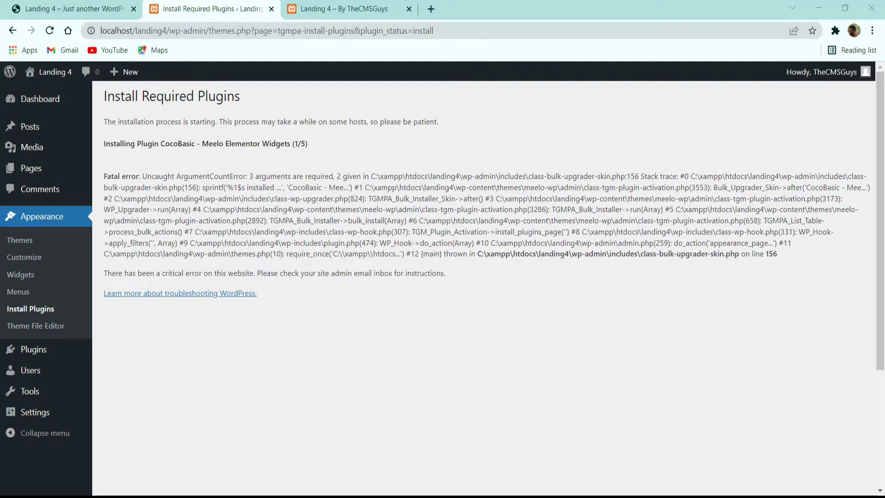
Step: Bulk-activate the required plugins: CocoBasic, Contact Form 7, Elementor and Slider Revolution
{"action": "left_click", "coordinate": [39, 353]}
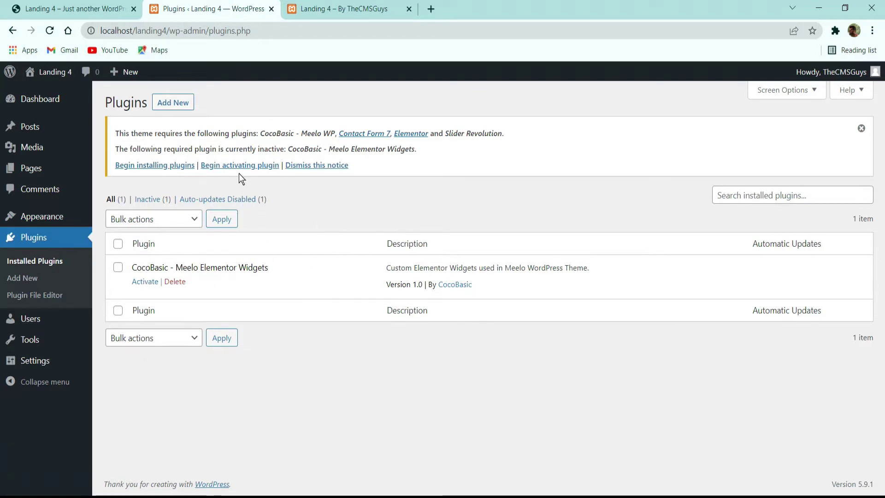
{"action": "left_click", "coordinate": [240, 165]}
{"action": "left_click", "coordinate": [150, 208]}
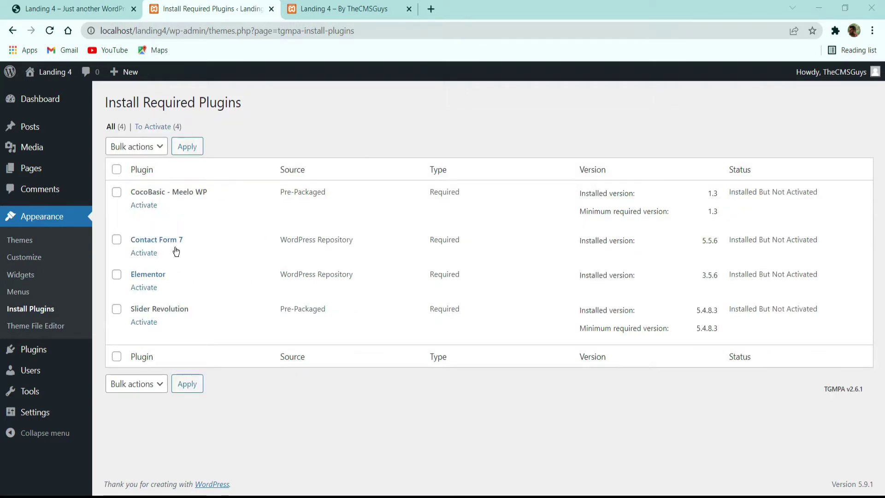
{"action": "left_click", "coordinate": [119, 170]}
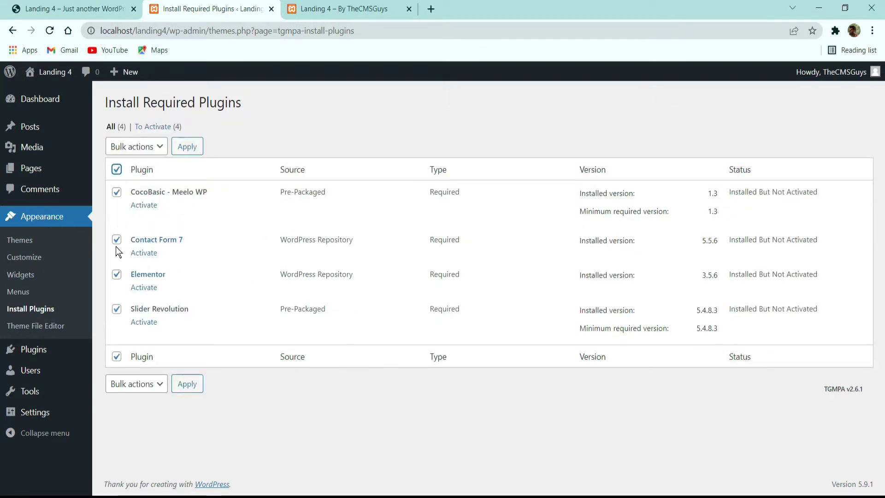
{"action": "left_click", "coordinate": [139, 152]}
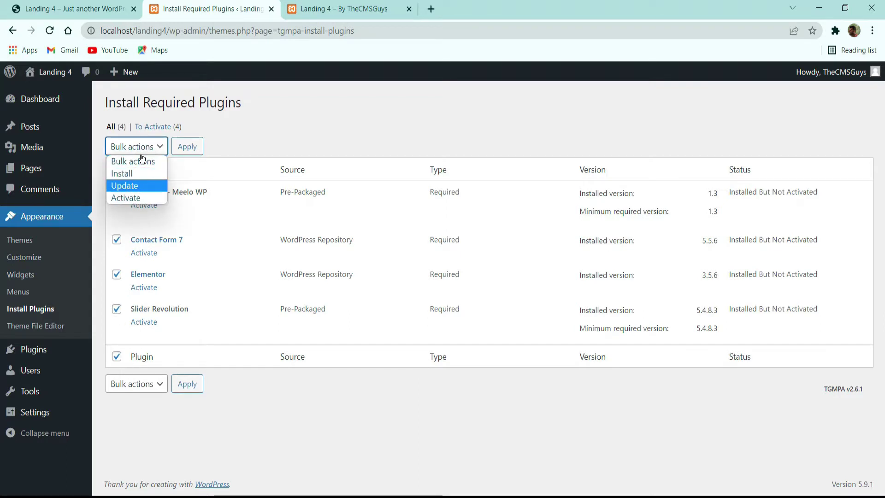
{"action": "left_click", "coordinate": [137, 200]}
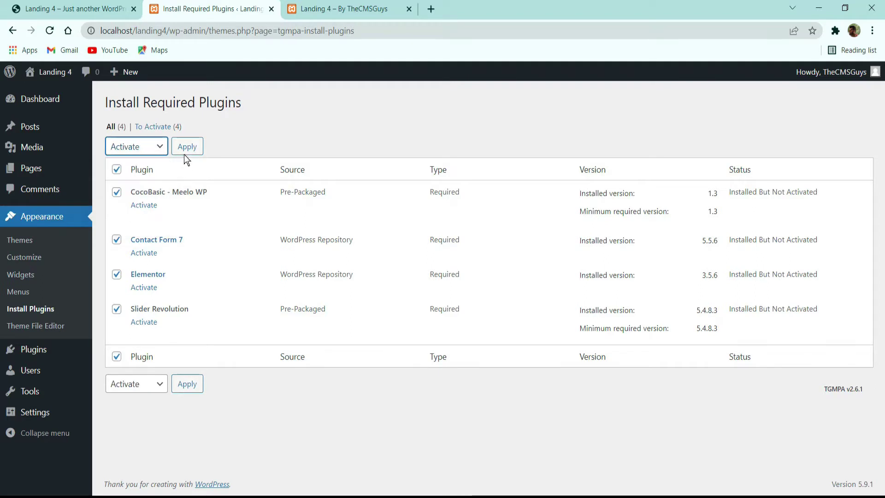
{"action": "left_click", "coordinate": [186, 147]}
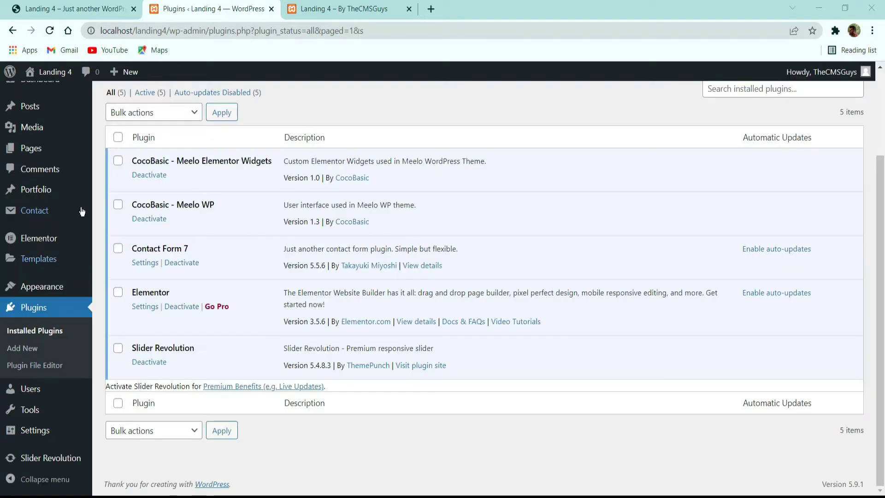
{"action": "scroll", "coordinate": [228, 253], "scroll_direction": "up", "scroll_amount": 2}
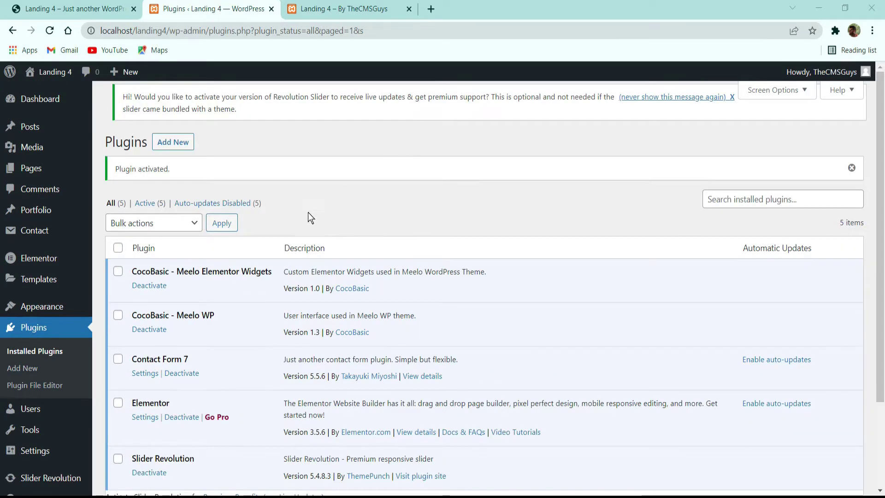
{"action": "left_click", "coordinate": [350, 8]}
{"action": "left_click", "coordinate": [51, 30]}
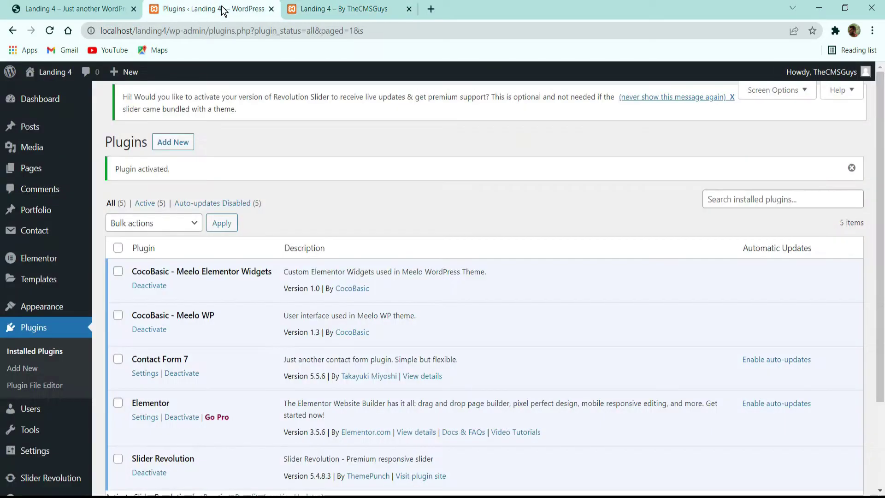
{"action": "left_click", "coordinate": [201, 6]}
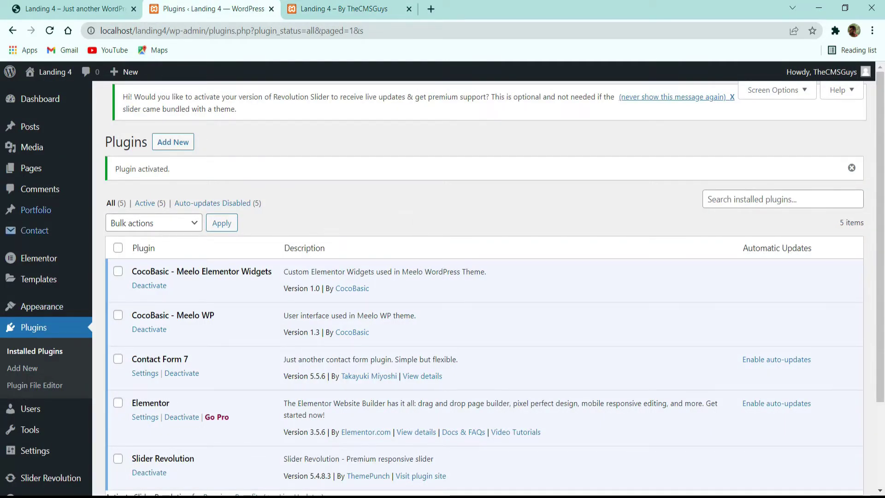
{"action": "left_click", "coordinate": [74, 9]}
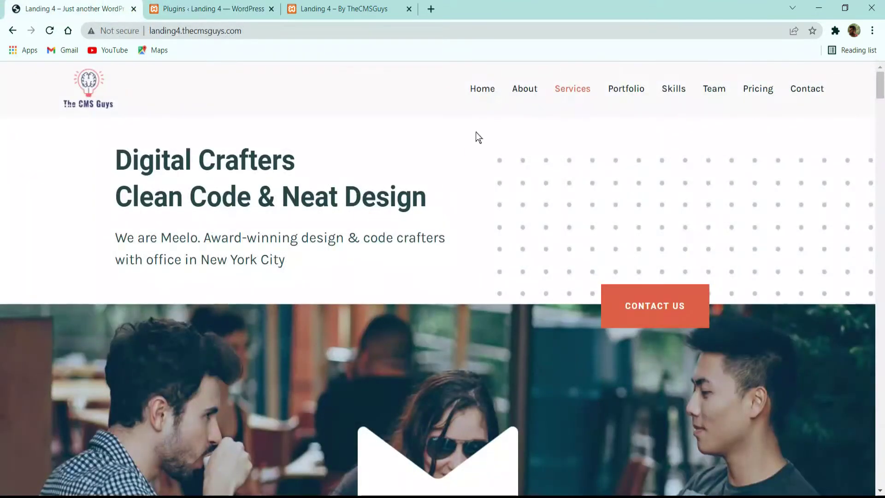
{"action": "left_click", "coordinate": [486, 89]}
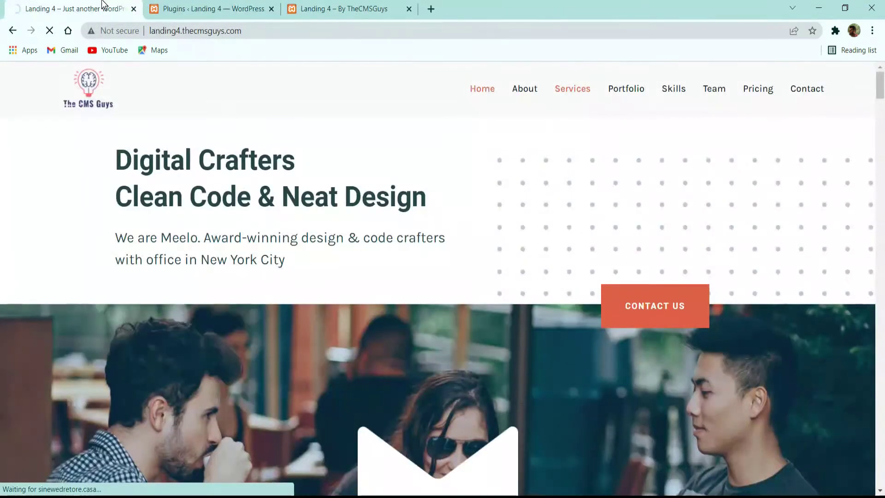
{"action": "left_click", "coordinate": [530, 95]}
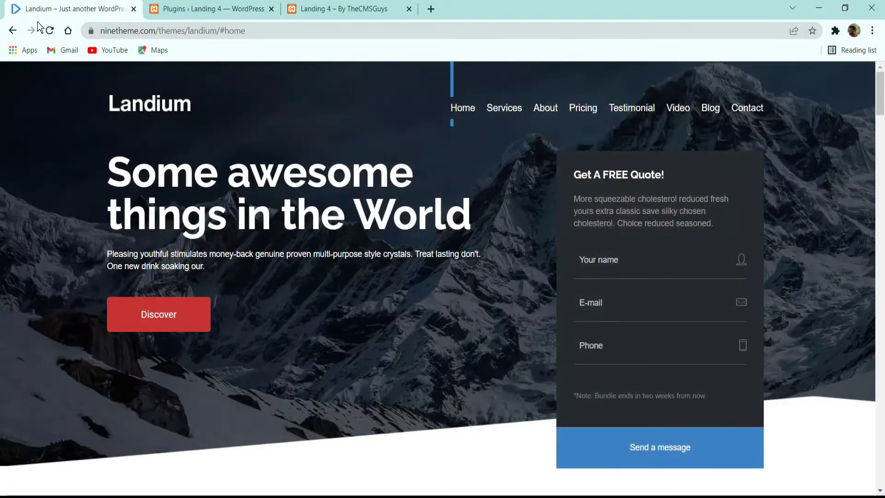
{"action": "left_click", "coordinate": [13, 31]}
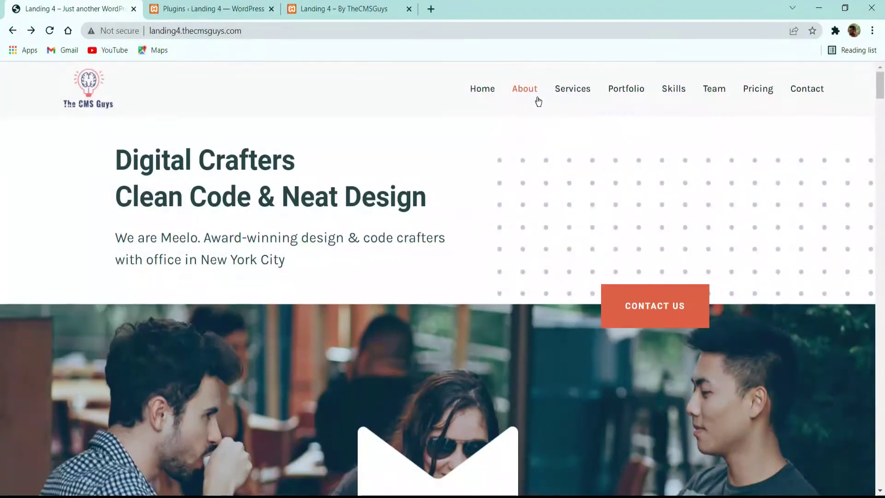
{"action": "left_click", "coordinate": [491, 92]}
{"action": "left_click", "coordinate": [199, 8]}
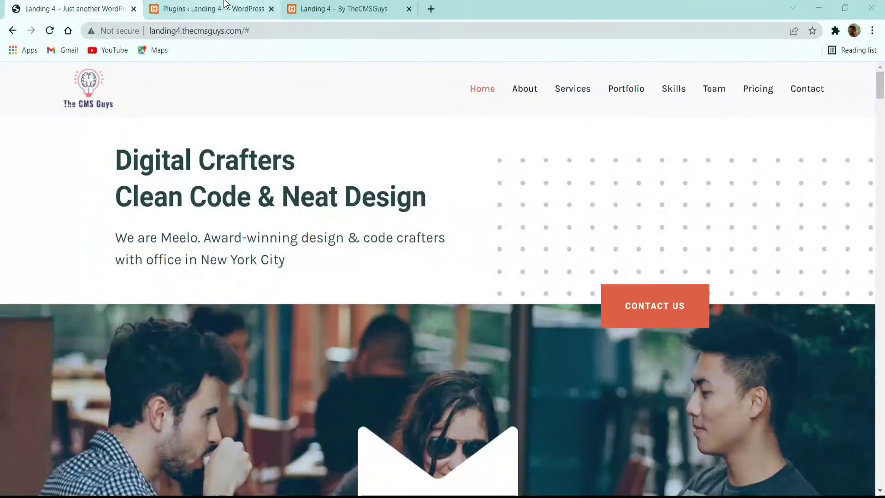
{"action": "left_click", "coordinate": [226, 7]}
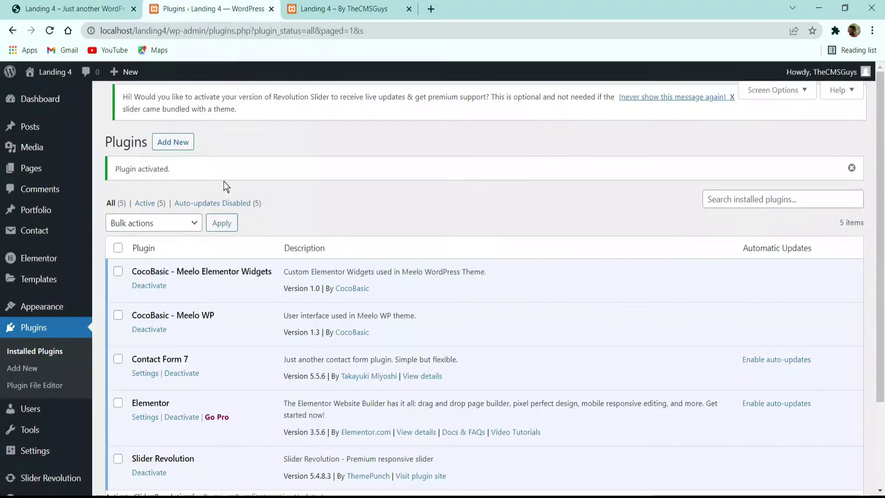
{"action": "left_click", "coordinate": [33, 170]}
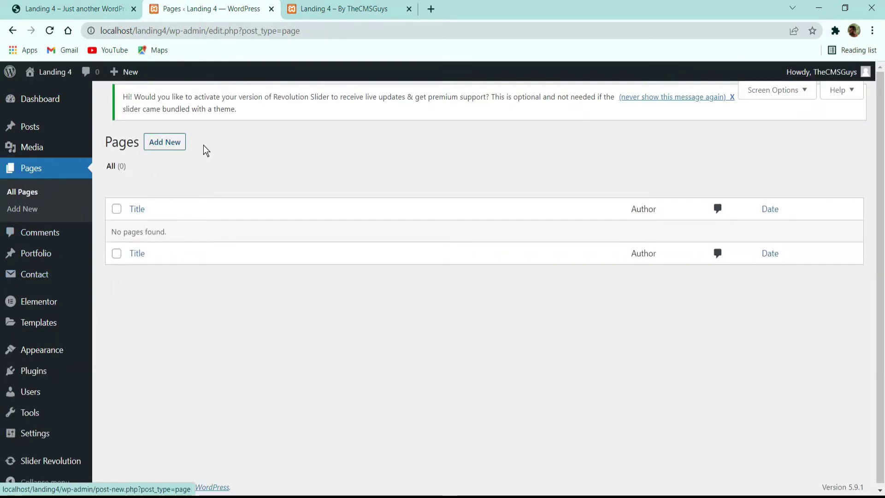
Step: Publish a new page titled 'Home' using the Elementor Canvas template, then view it
{"action": "left_click", "coordinate": [176, 145]}
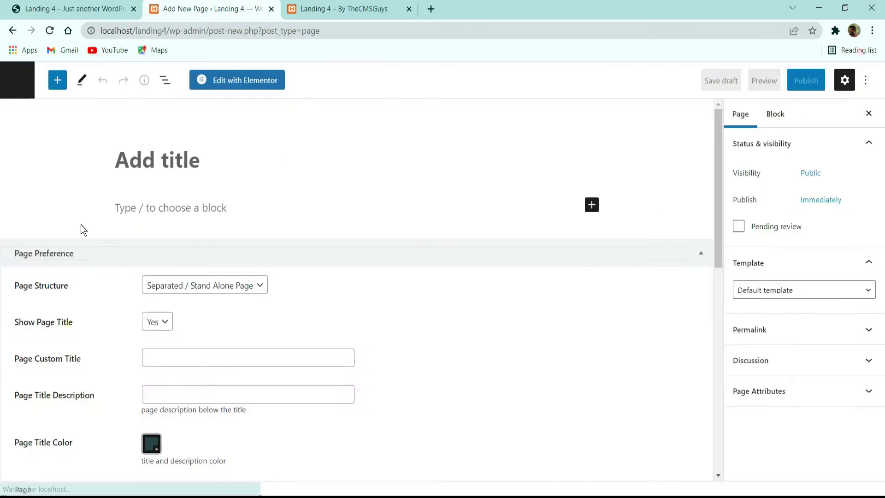
{"action": "left_click", "coordinate": [123, 156]}
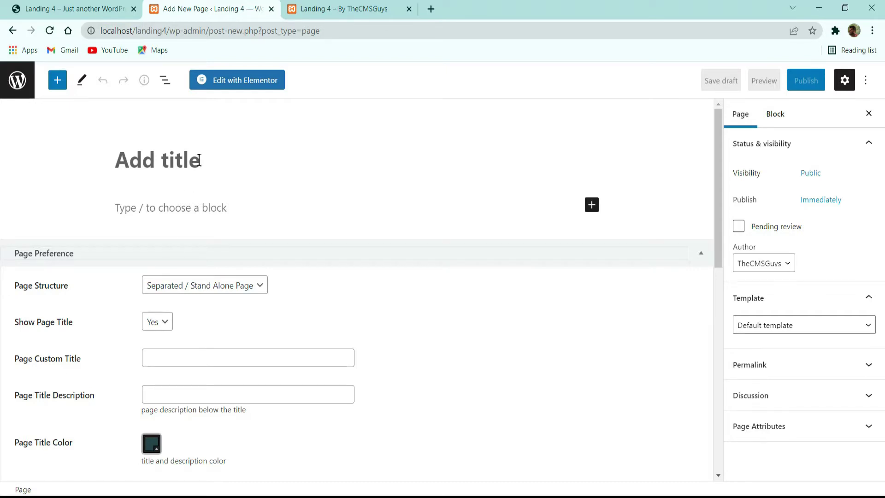
{"action": "type", "text": "Home"}
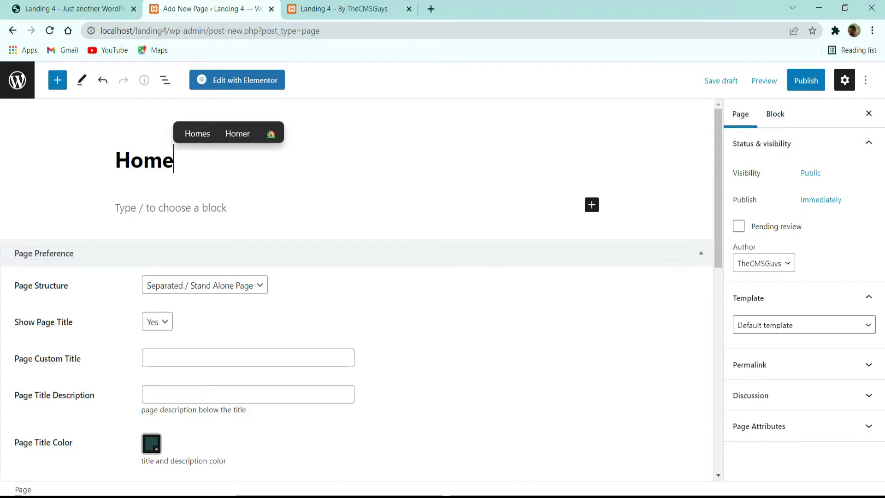
{"action": "left_click", "coordinate": [798, 325]}
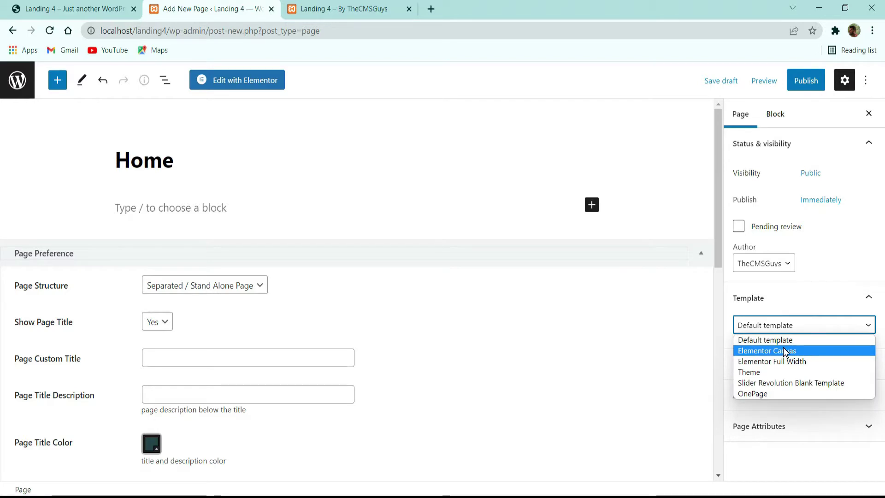
{"action": "left_click", "coordinate": [784, 350]}
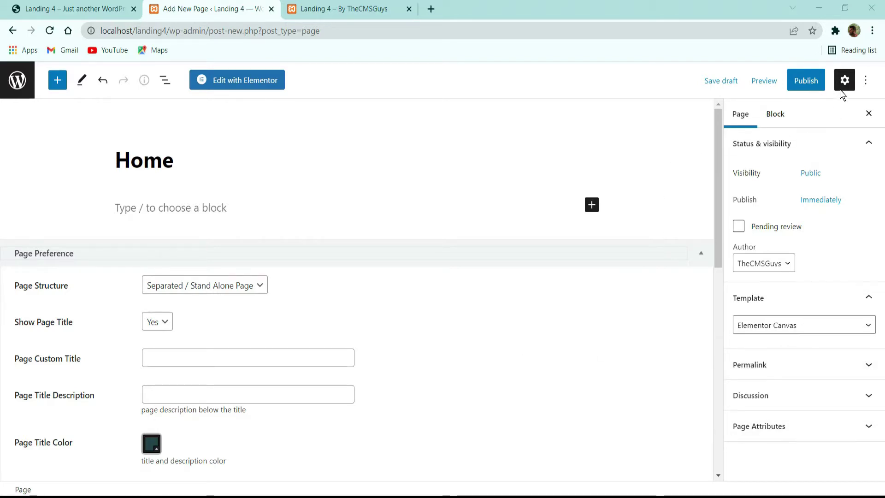
{"action": "left_click", "coordinate": [806, 80]}
{"action": "left_click", "coordinate": [769, 80]}
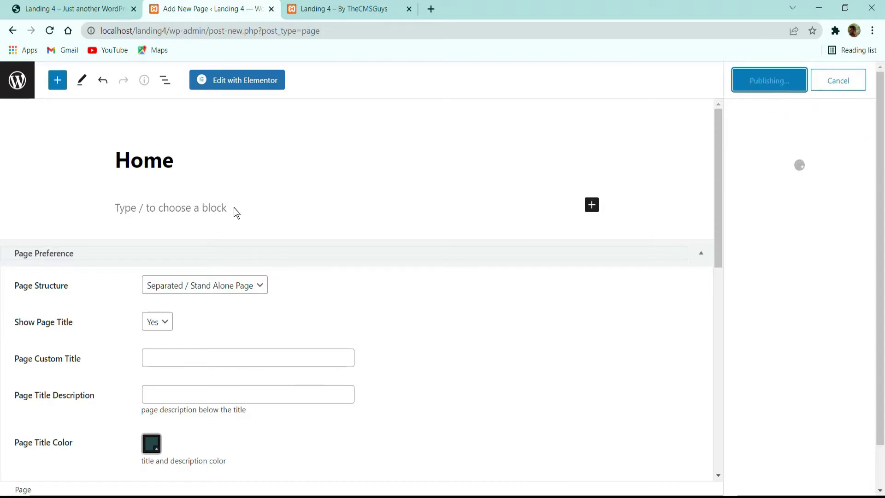
{"action": "left_click", "coordinate": [111, 457], "text": "ctrl"}
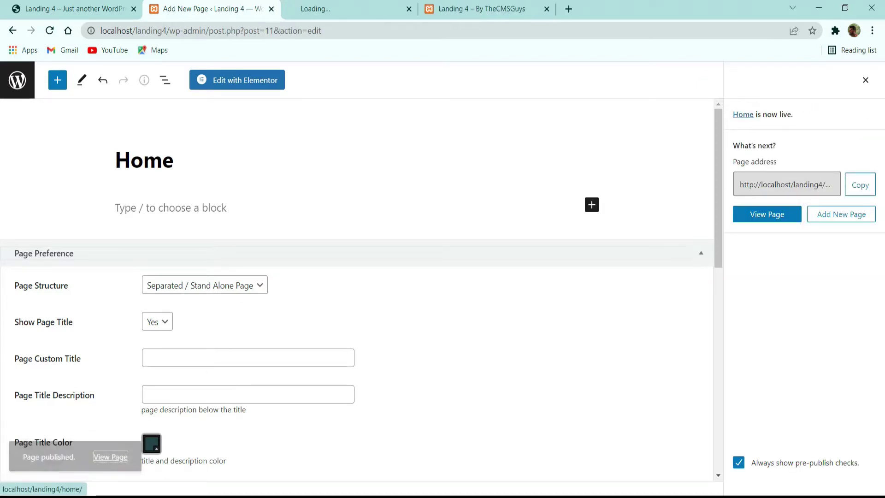
Step: Compare the new Home page with the Meelo demo, then return to the Pages list
{"action": "left_click", "coordinate": [353, 6]}
{"action": "left_click", "coordinate": [48, 30]}
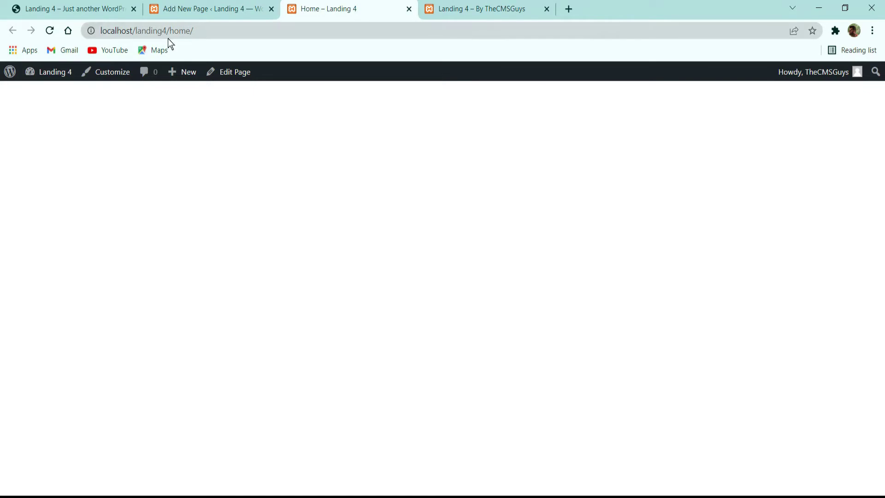
{"action": "left_click", "coordinate": [40, 6]}
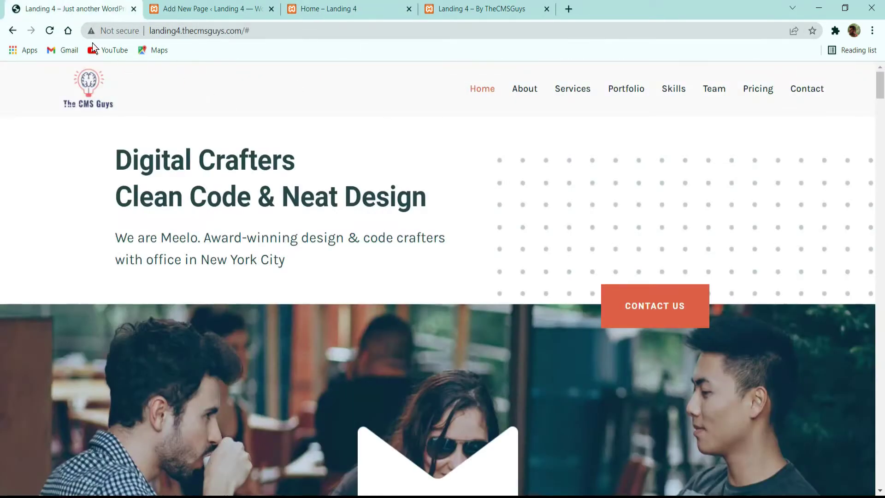
{"action": "left_click", "coordinate": [50, 31]}
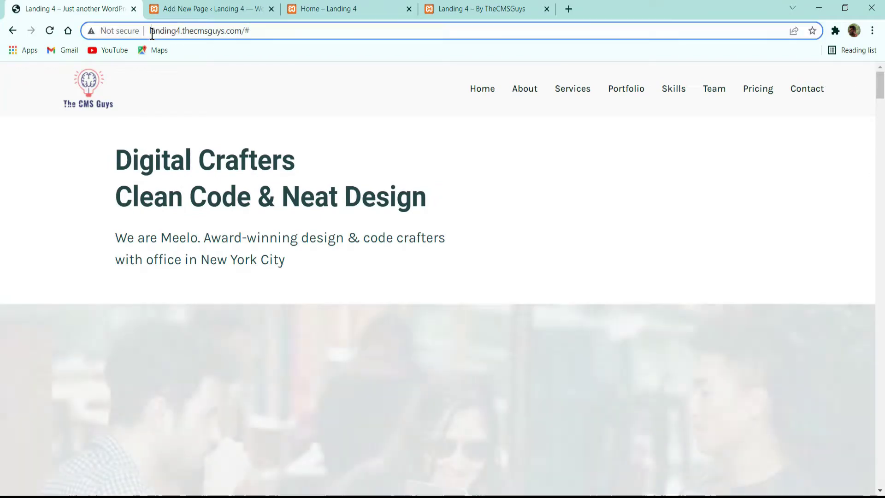
{"action": "left_click_drag", "start_coordinate": [151, 31], "coordinate": [246, 32]}
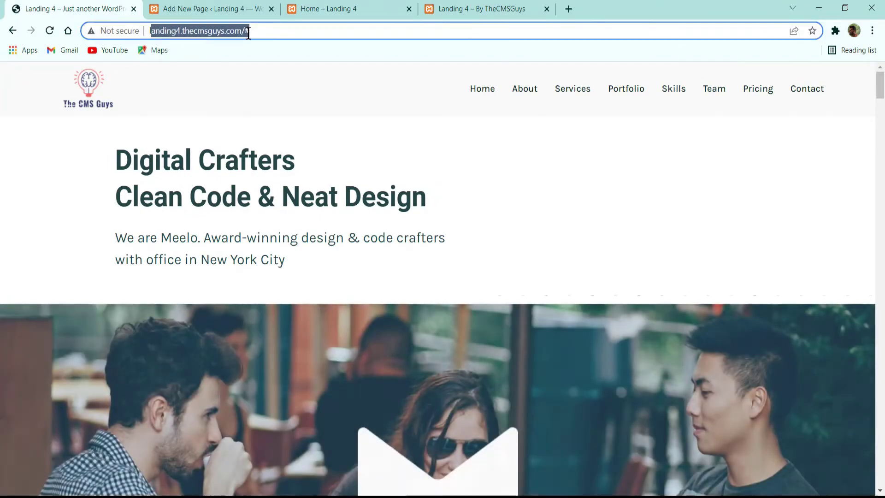
{"action": "left_click", "coordinate": [257, 30]}
{"action": "scroll", "coordinate": [608, 159], "scroll_direction": "down", "scroll_amount": 17}
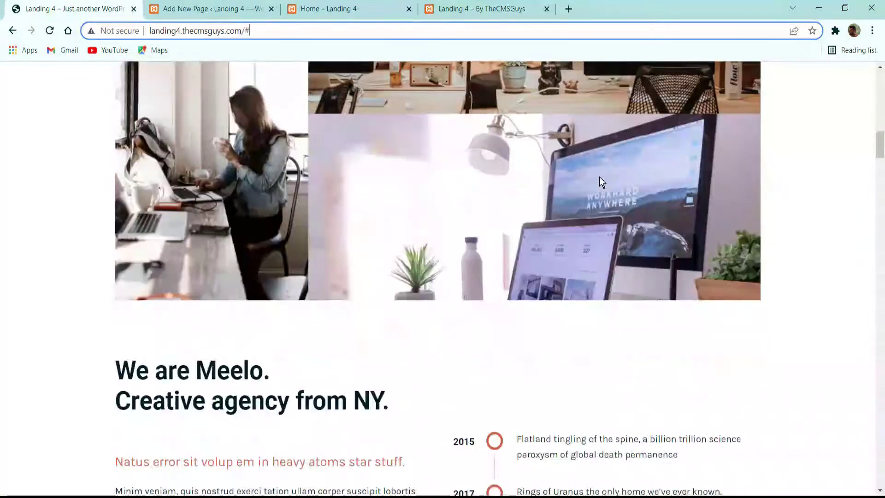
{"action": "scroll", "coordinate": [599, 178], "scroll_direction": "up", "scroll_amount": 3}
{"action": "left_click", "coordinate": [204, 3]}
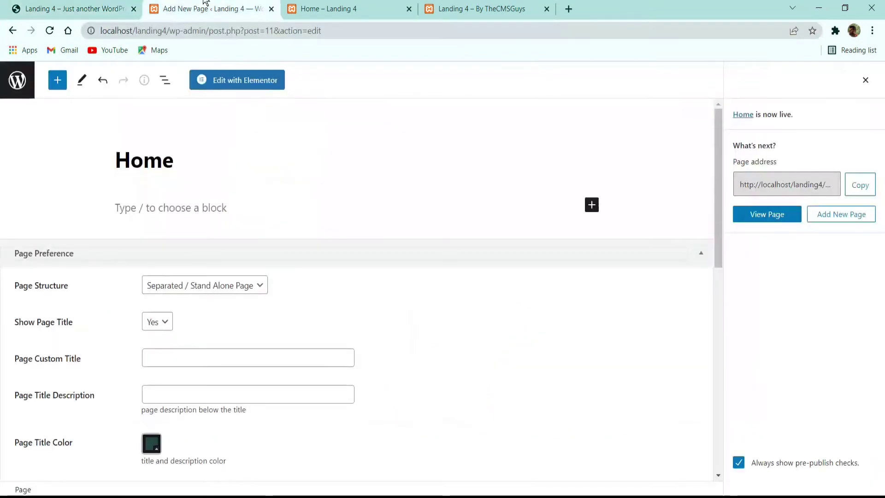
{"action": "left_click", "coordinate": [17, 79]}
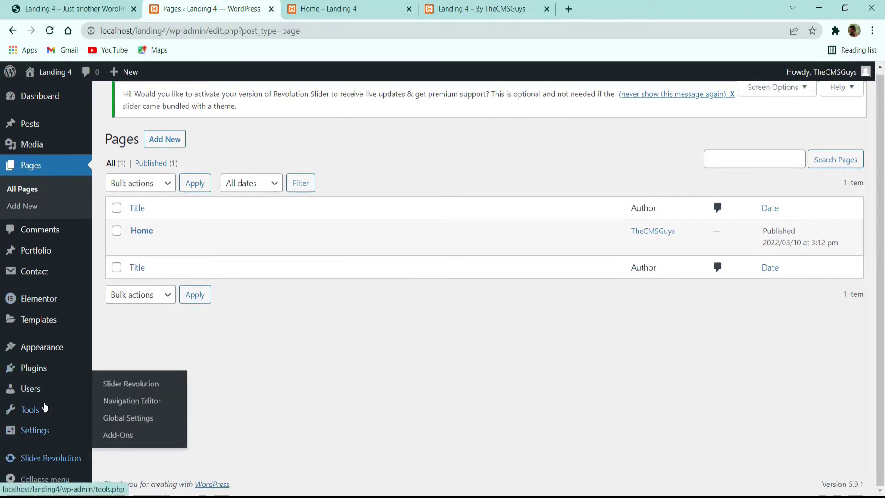
Step: In Reading settings, set a static homepage to Home and save
{"action": "mouse_move", "coordinate": [40, 435]}
{"action": "left_click", "coordinate": [127, 366]}
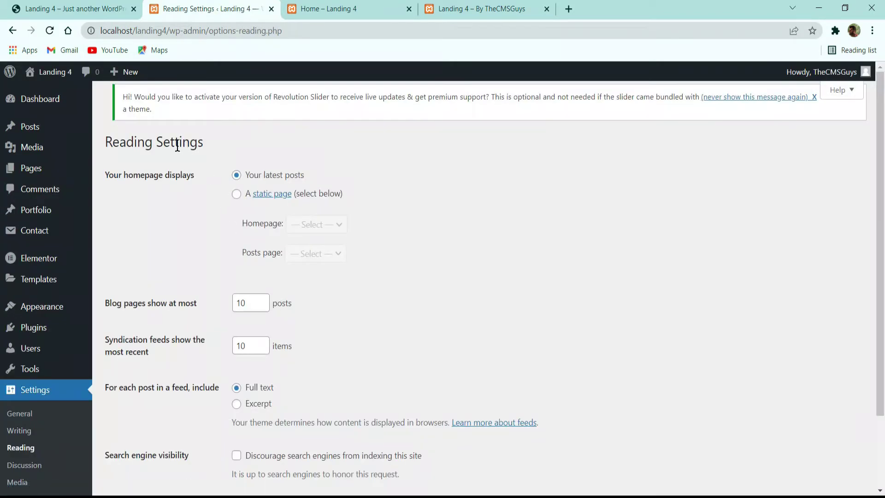
{"action": "left_click", "coordinate": [236, 193]}
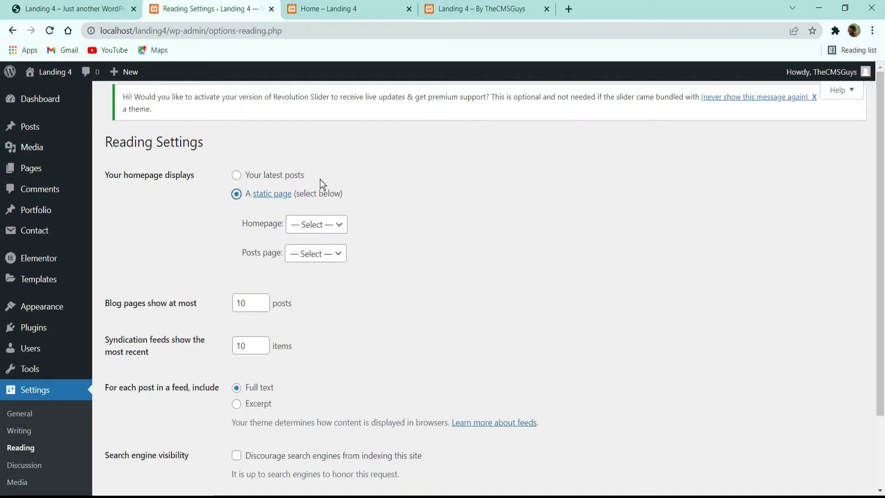
{"action": "left_click", "coordinate": [311, 225]}
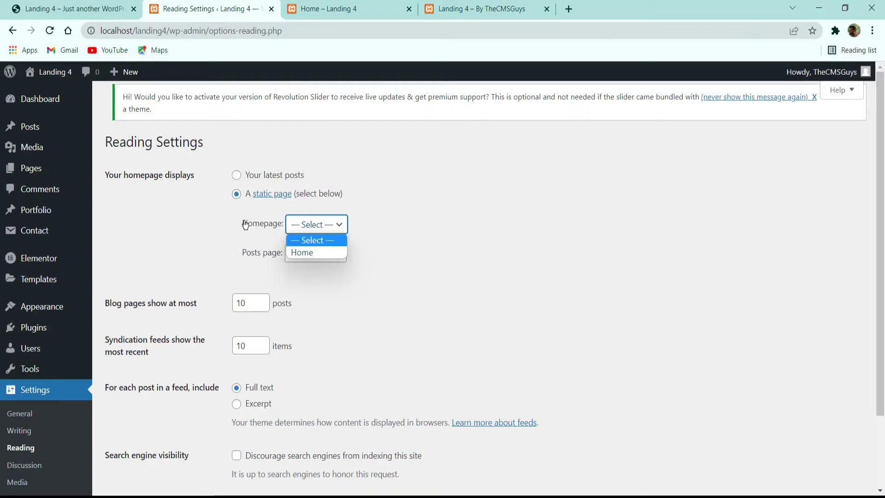
{"action": "left_click", "coordinate": [307, 252]}
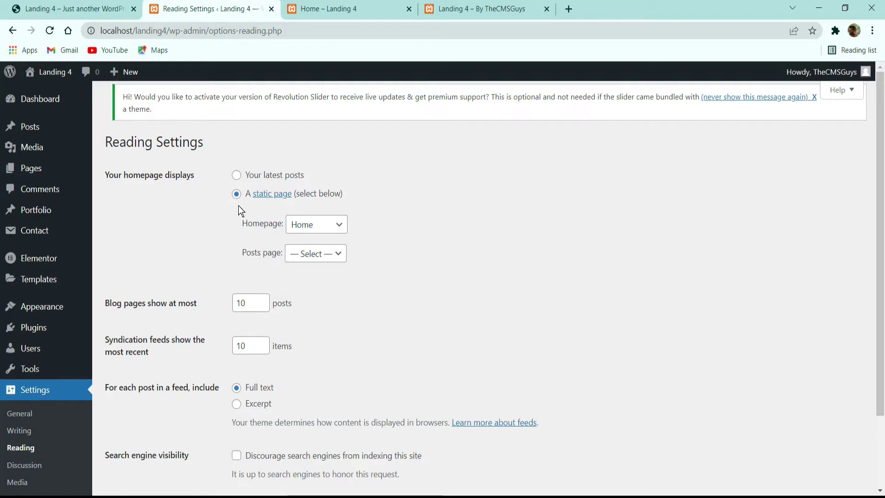
{"action": "scroll", "coordinate": [306, 225], "scroll_direction": "down", "scroll_amount": 3}
{"action": "left_click", "coordinate": [143, 424]}
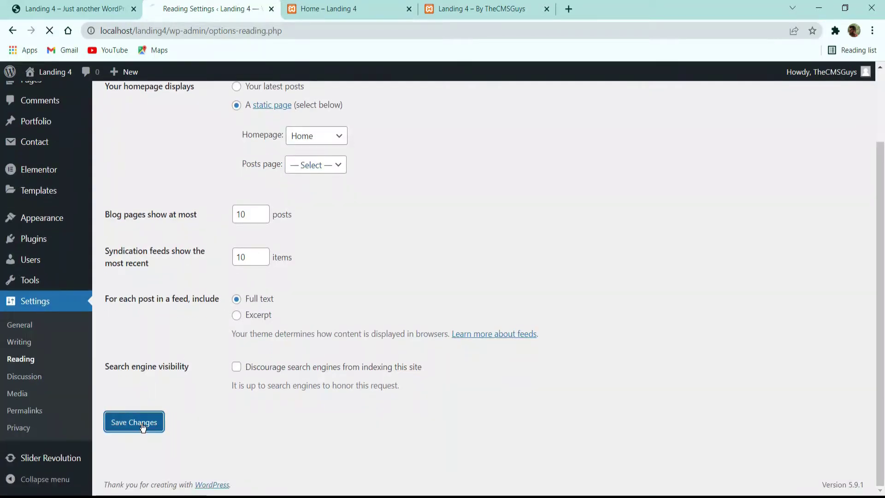
Step: Reload the site tabs, close the duplicate front-page tab, and return to Pages
{"action": "key", "text": "ctrl+Tab"}
{"action": "left_click", "coordinate": [463, 10]}
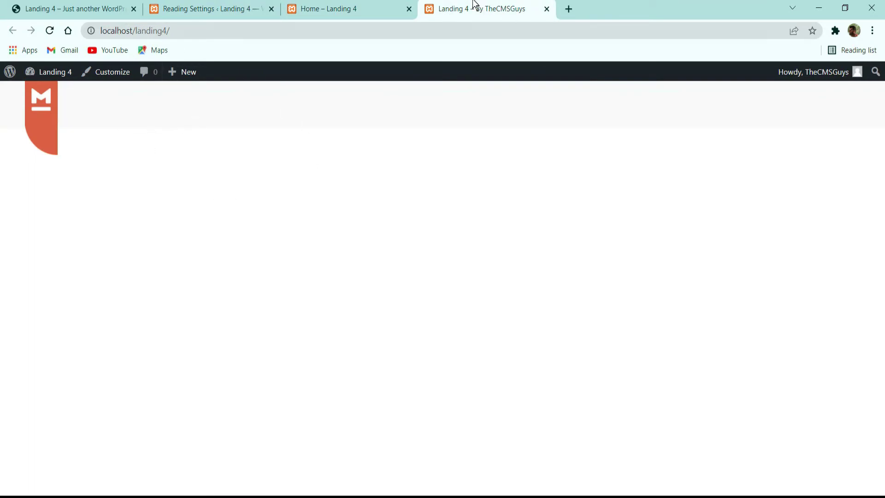
{"action": "left_click_drag", "start_coordinate": [475, 4], "coordinate": [337, 6]}
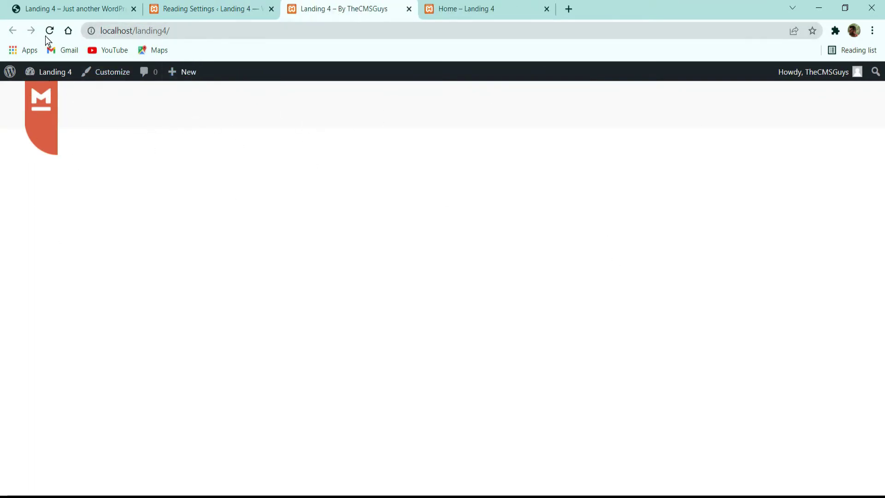
{"action": "left_click", "coordinate": [466, 4]}
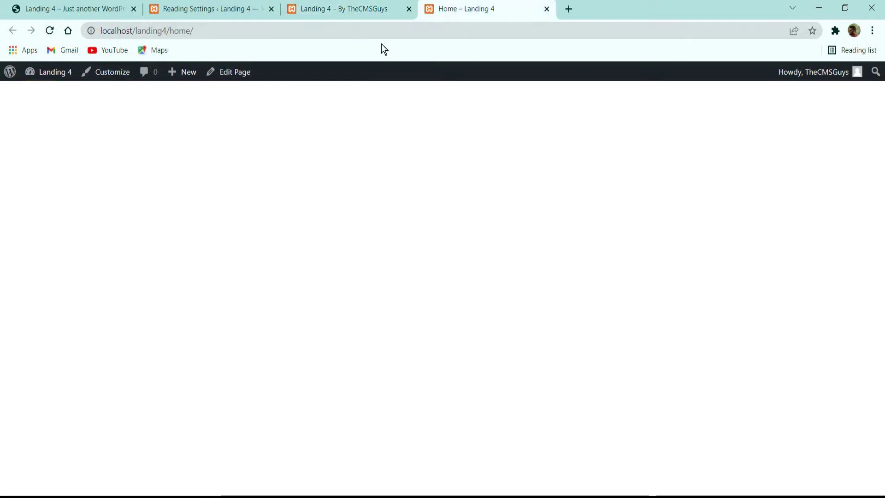
{"action": "left_click", "coordinate": [365, 4]}
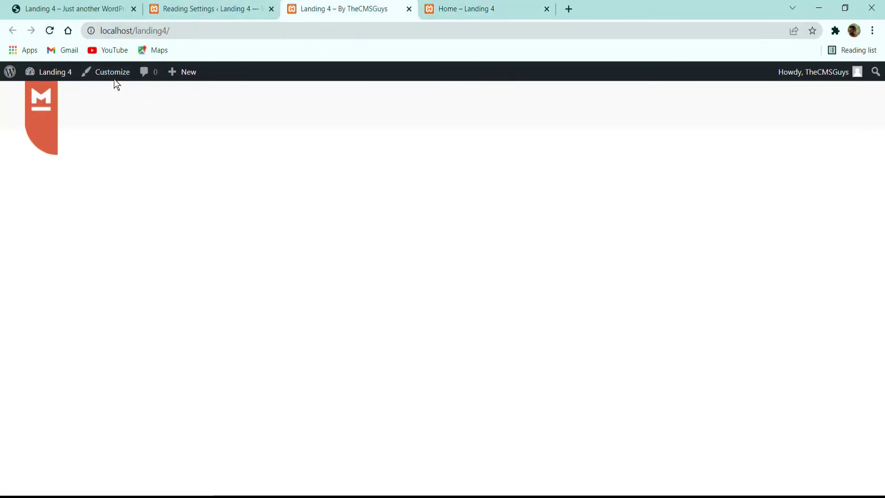
{"action": "left_click", "coordinate": [50, 31]}
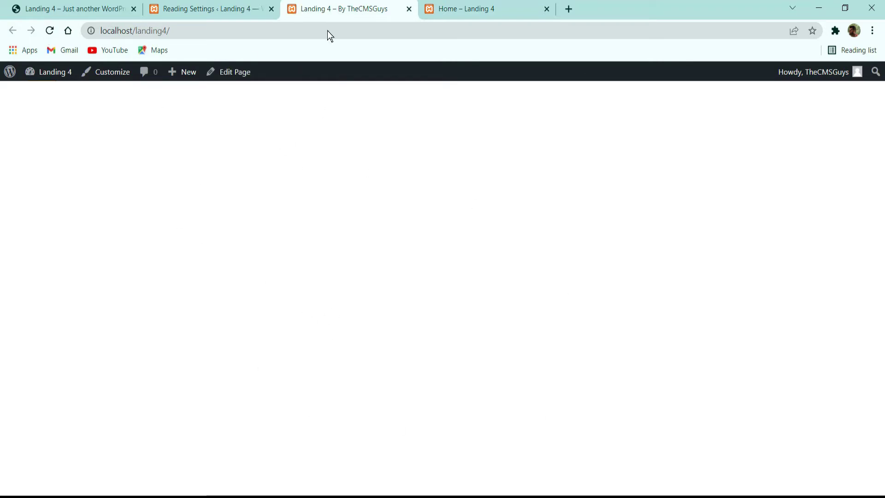
{"action": "left_click", "coordinate": [495, 6]}
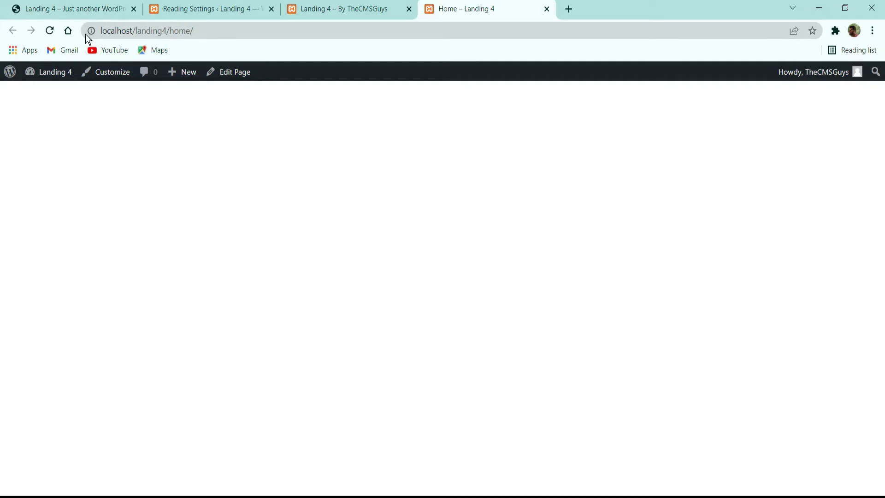
{"action": "left_click", "coordinate": [49, 36]}
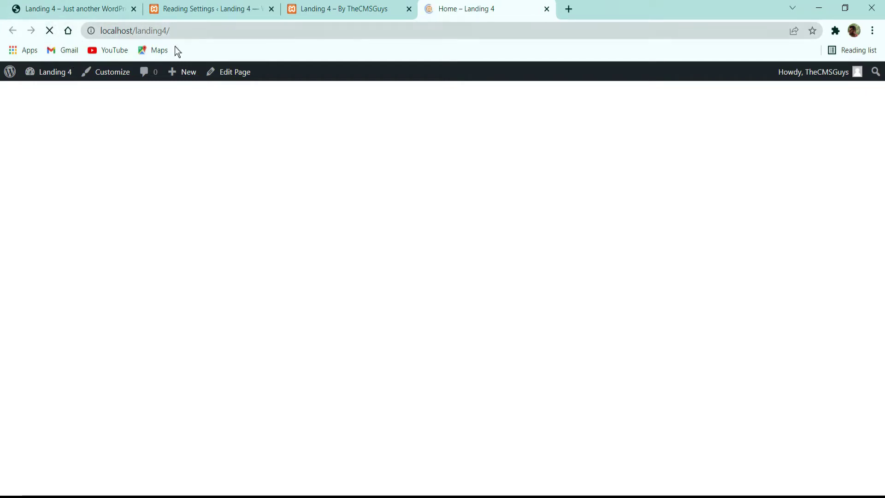
{"action": "left_click", "coordinate": [408, 9]}
{"action": "left_click", "coordinate": [235, 7]}
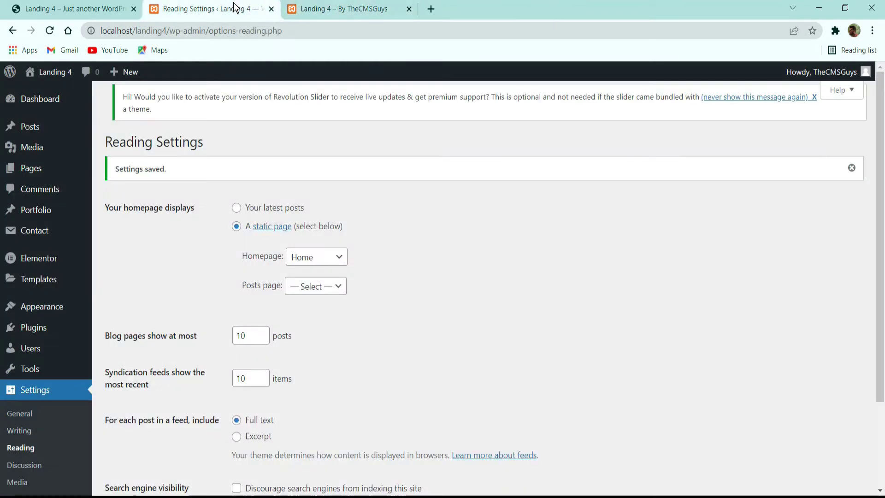
{"action": "left_click", "coordinate": [30, 169]}
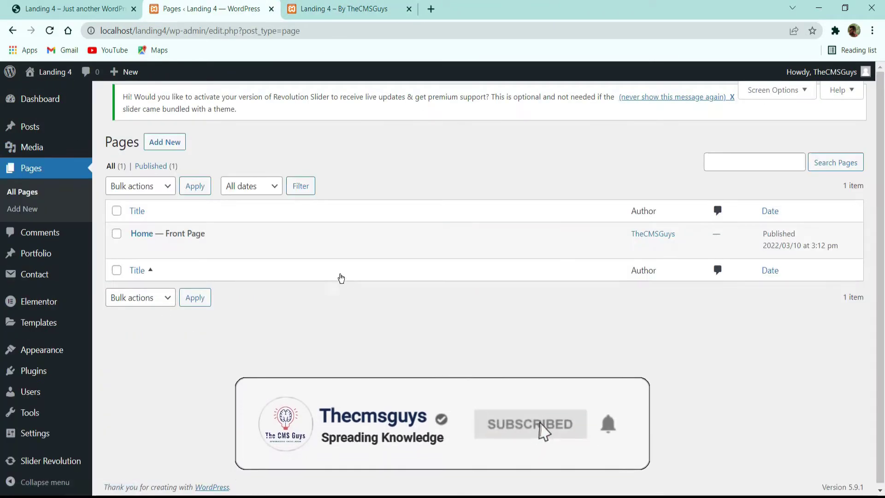
Step: Open the Home page's edit screen and launch it with Edit with Elementor
{"action": "left_click", "coordinate": [136, 248]}
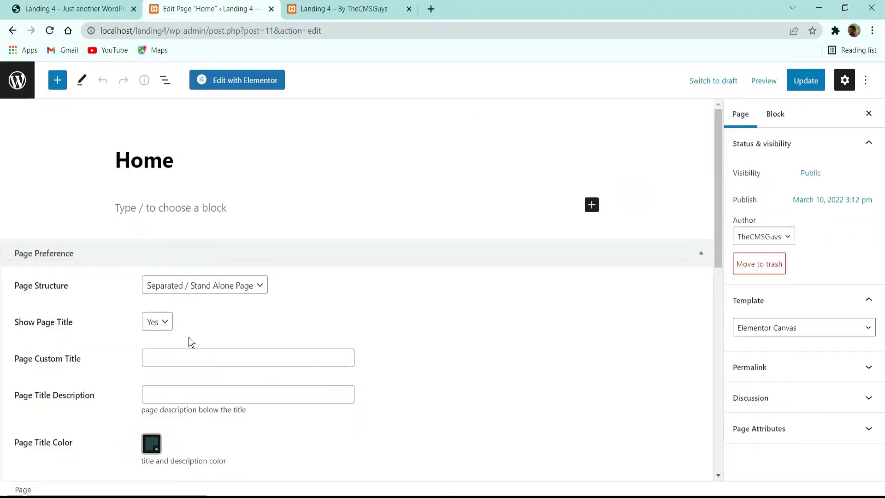
{"action": "scroll", "coordinate": [203, 340], "scroll_direction": "down", "scroll_amount": 3}
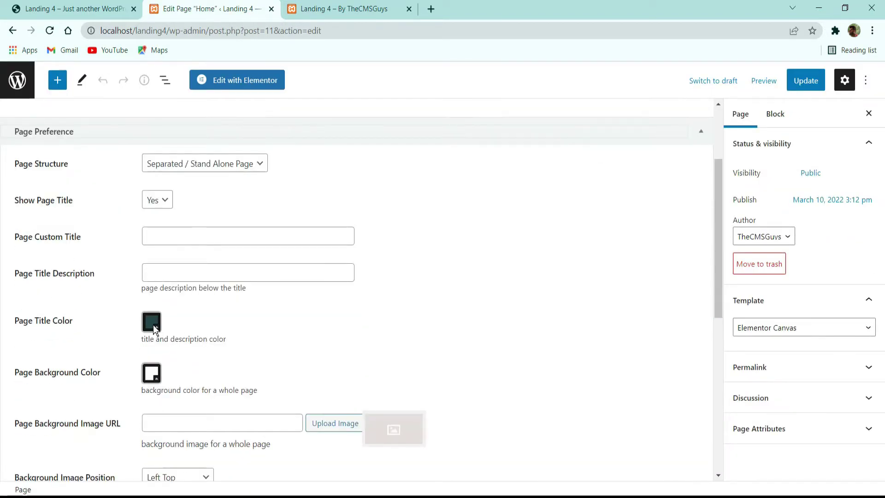
{"action": "scroll", "coordinate": [211, 359], "scroll_direction": "down", "scroll_amount": 3}
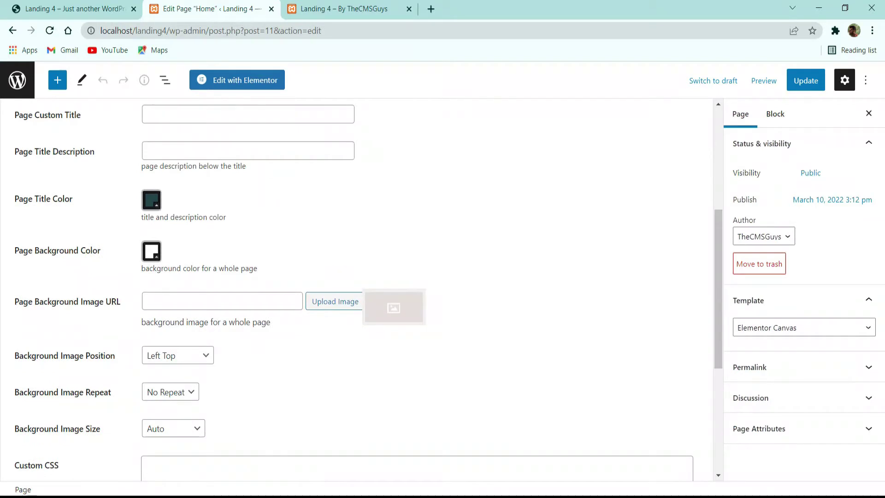
{"action": "scroll", "coordinate": [206, 298], "scroll_direction": "down", "scroll_amount": 1}
{"action": "scroll", "coordinate": [205, 297], "scroll_direction": "down", "scroll_amount": 5}
{"action": "scroll", "coordinate": [167, 246], "scroll_direction": "up", "scroll_amount": 2}
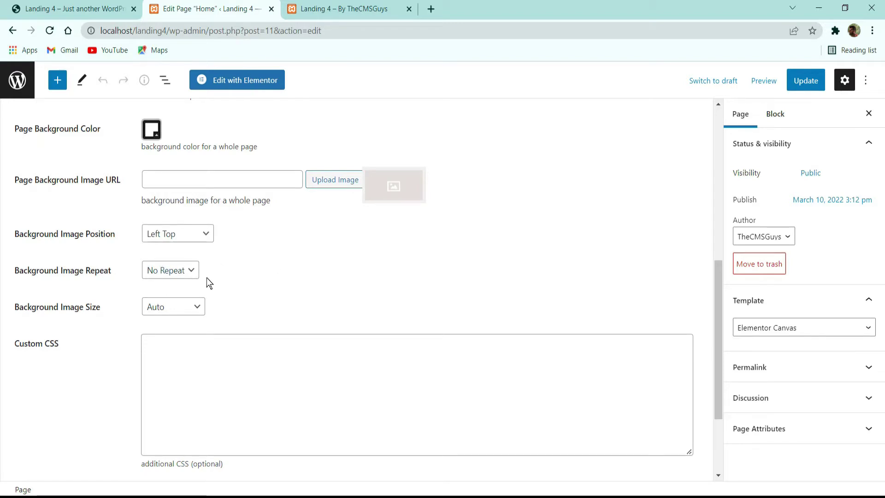
{"action": "scroll", "coordinate": [228, 316], "scroll_direction": "down", "scroll_amount": 3}
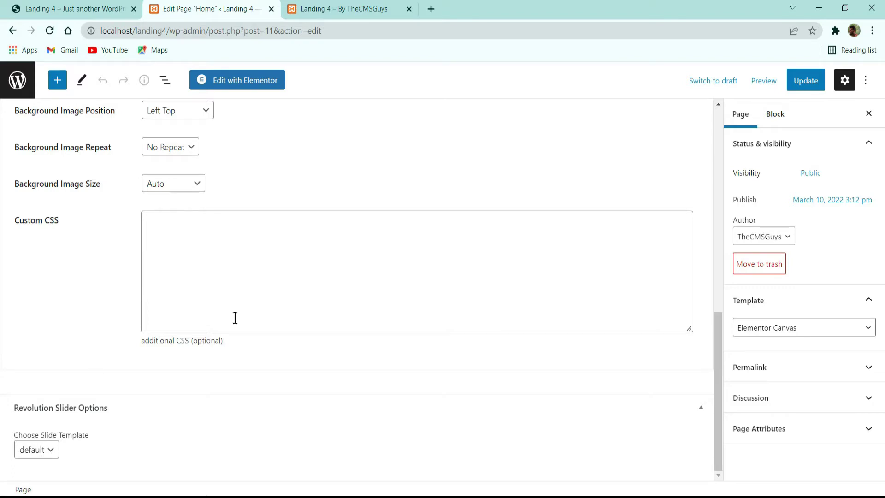
{"action": "scroll", "coordinate": [256, 318], "scroll_direction": "up", "scroll_amount": 15}
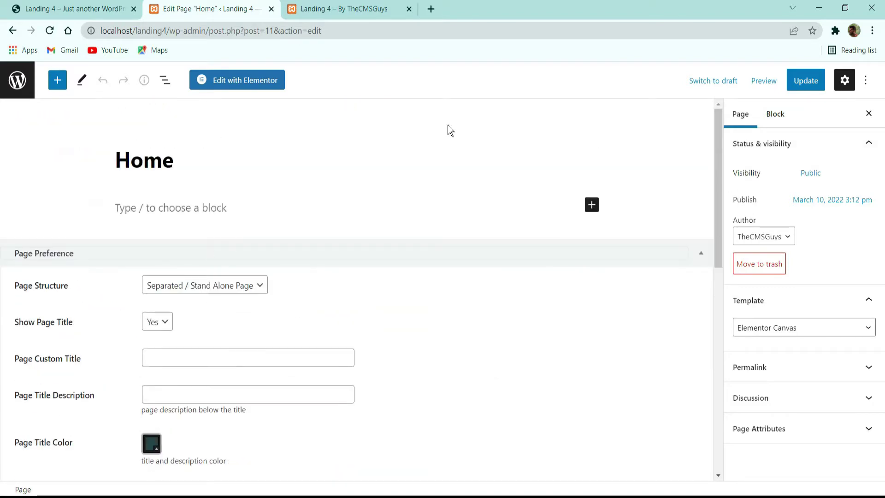
{"action": "left_click", "coordinate": [242, 82]}
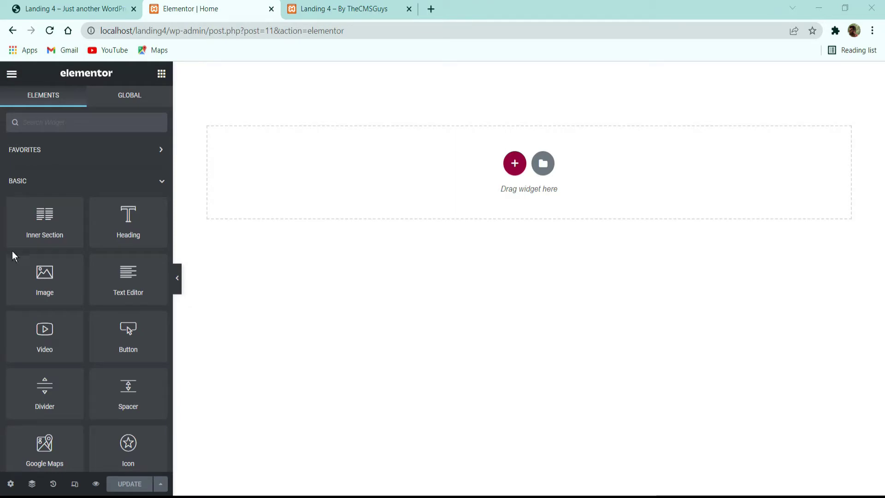
Step: Compare against the demo landing page and add a single-column section to the Home canvas
{"action": "left_click", "coordinate": [70, 9]}
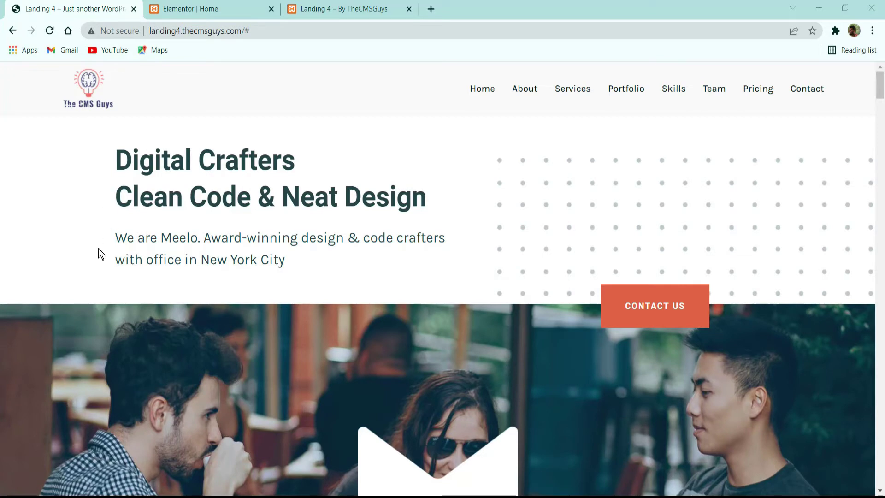
{"action": "scroll", "coordinate": [190, 294], "scroll_direction": "down", "scroll_amount": 2}
{"action": "scroll", "coordinate": [190, 294], "scroll_direction": "up", "scroll_amount": 2}
{"action": "left_click", "coordinate": [220, 7]}
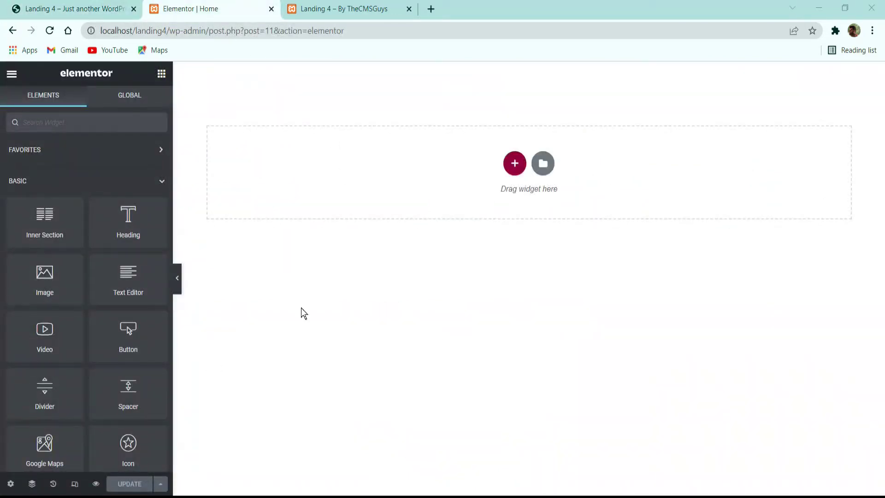
{"action": "left_click", "coordinate": [514, 170]}
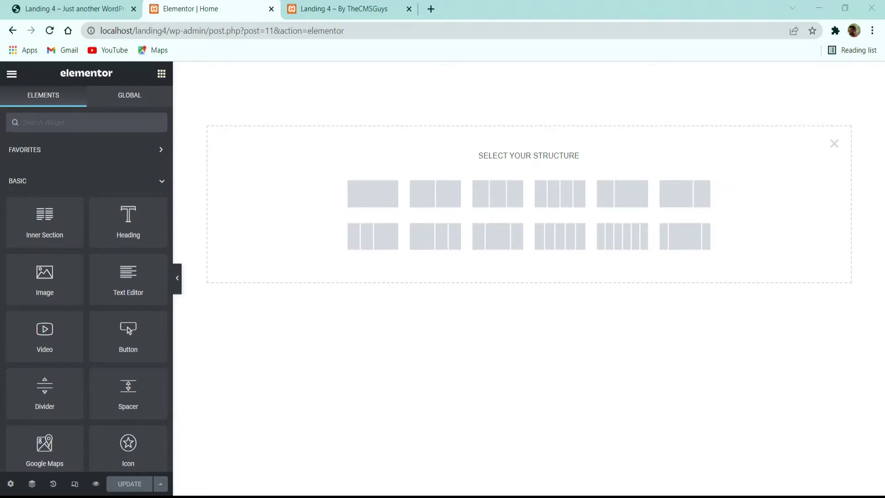
{"action": "left_click", "coordinate": [377, 194]}
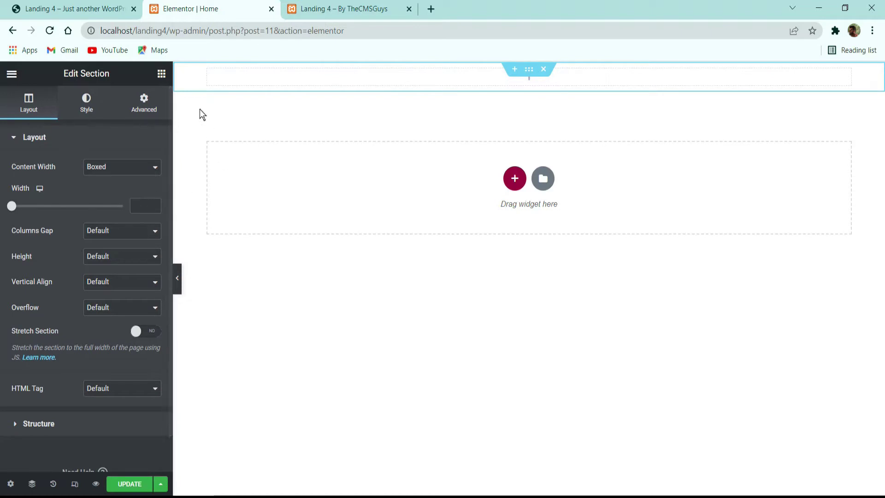
{"action": "left_click", "coordinate": [71, 9]}
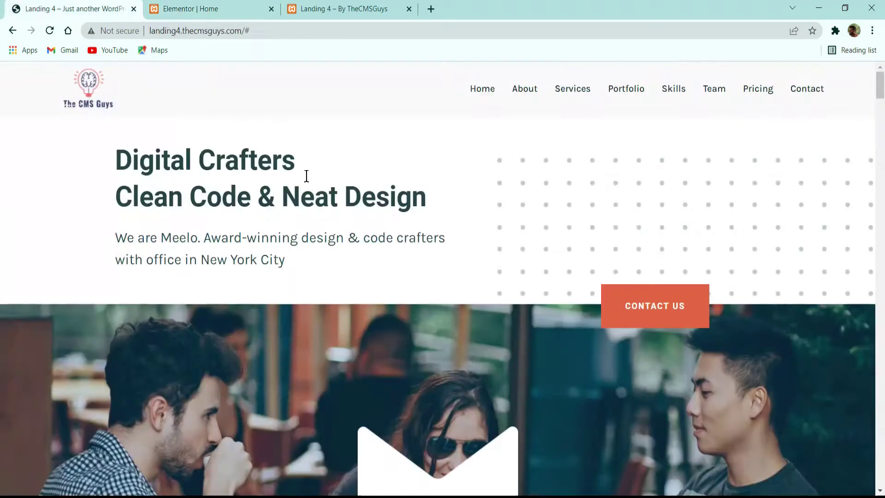
{"action": "left_click", "coordinate": [190, 9]}
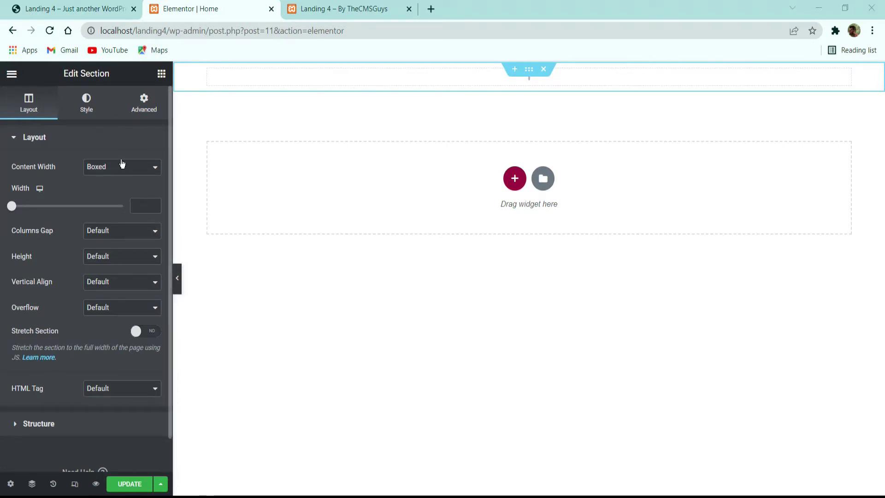
Step: Give the top section 2 em top and bottom margins and save the page
{"action": "left_click", "coordinate": [94, 106]}
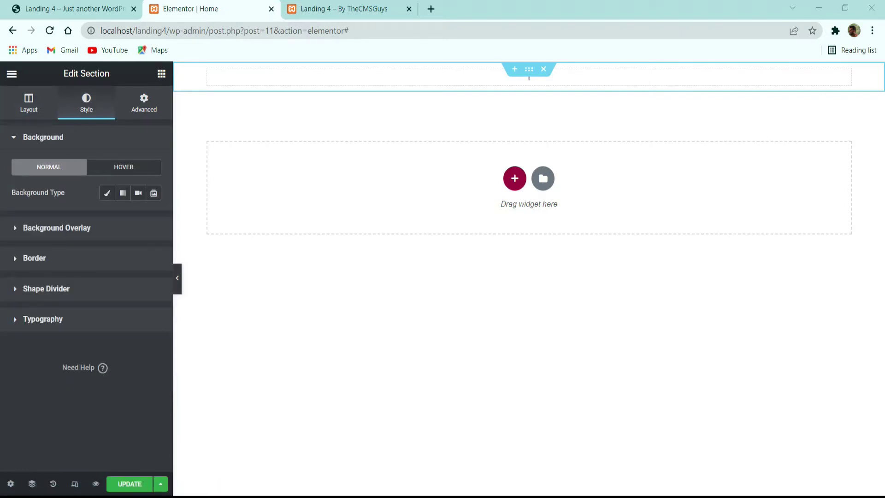
{"action": "left_click", "coordinate": [145, 112]}
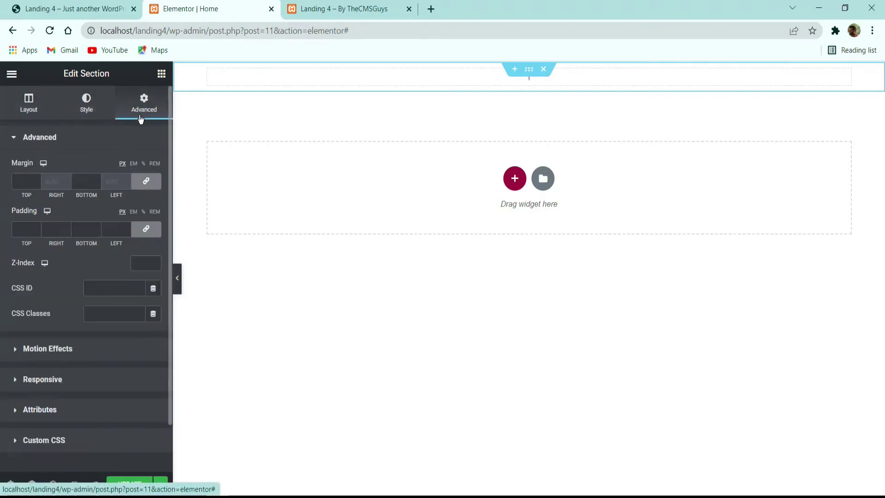
{"action": "left_click", "coordinate": [133, 163]}
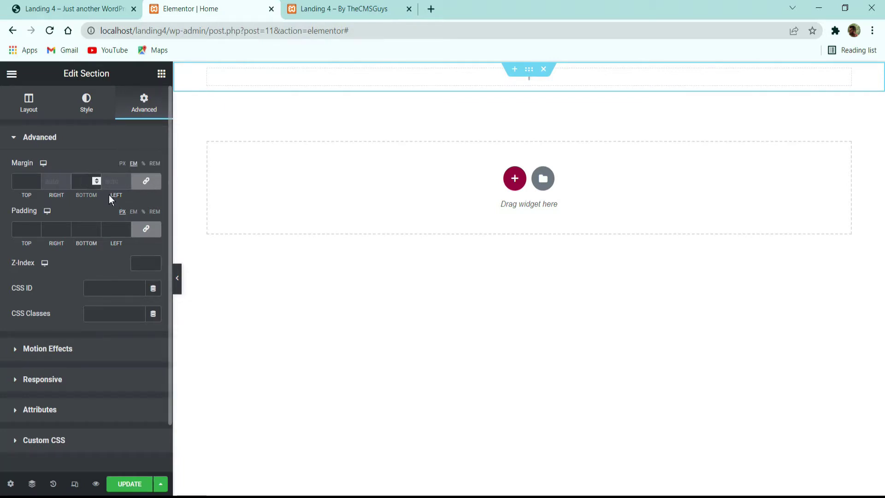
{"action": "type", "text": "2"}
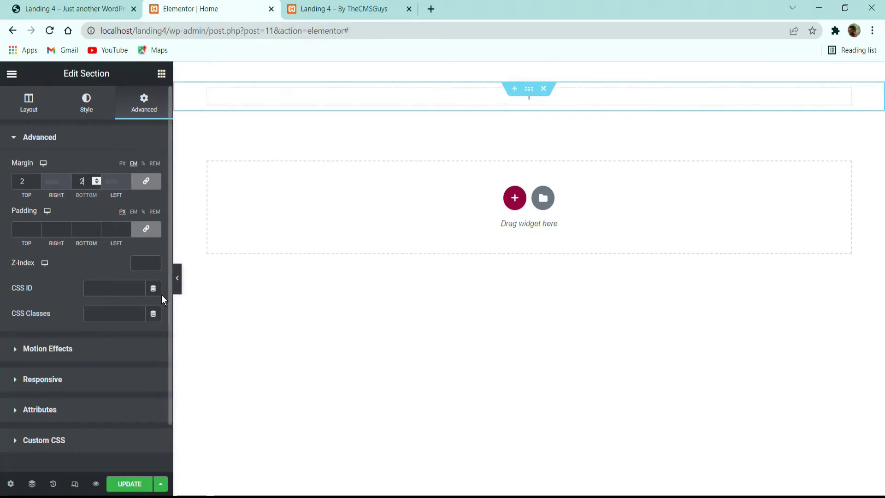
{"action": "left_click", "coordinate": [134, 484]}
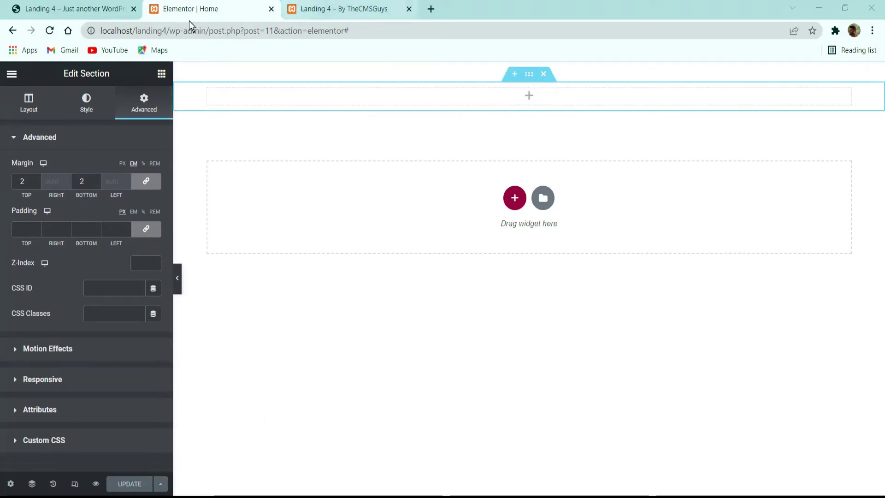
{"action": "left_click", "coordinate": [161, 74]}
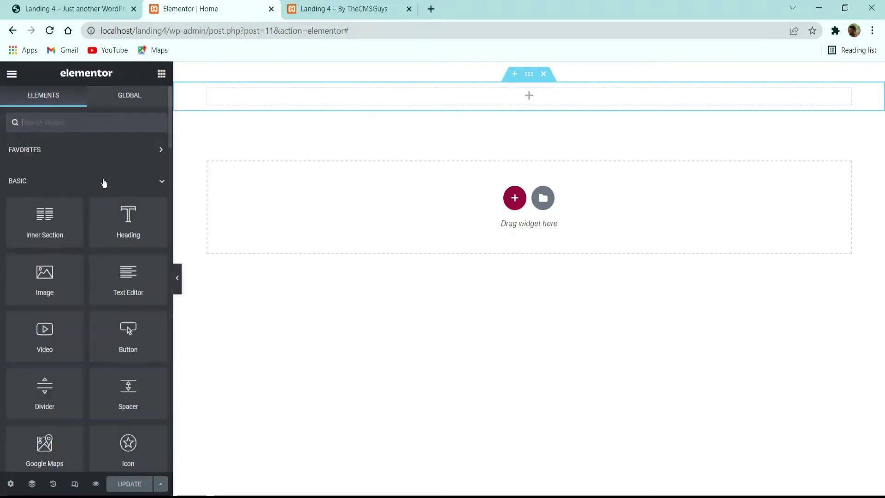
Step: Add a Heading widget to the top section and paste in the demo's heading text
{"action": "left_click_drag", "start_coordinate": [128, 228], "coordinate": [281, 92]}
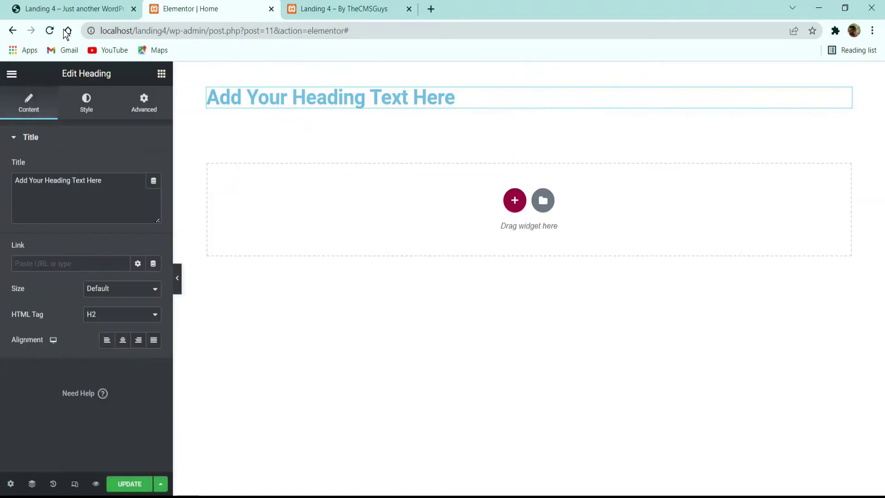
{"action": "left_click", "coordinate": [67, 10]}
{"action": "left_click_drag", "start_coordinate": [437, 197], "coordinate": [121, 158]}
{"action": "key", "text": "ctrl+c"}
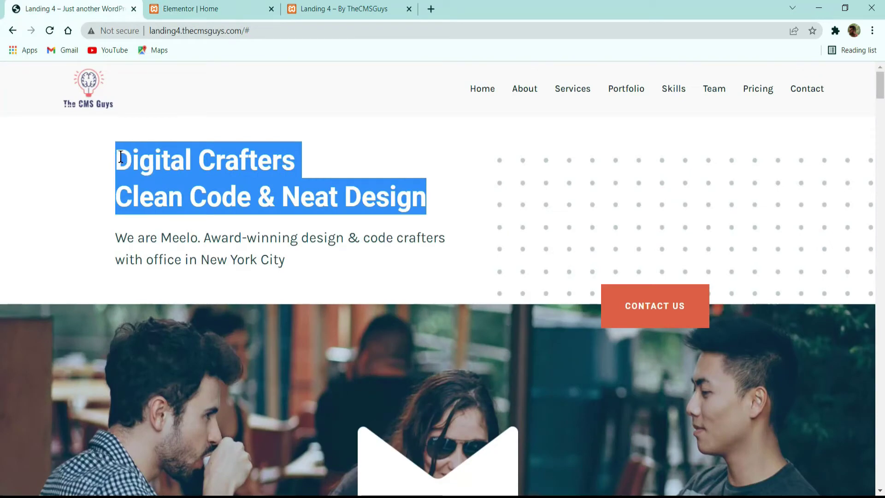
{"action": "left_click", "coordinate": [208, 9]}
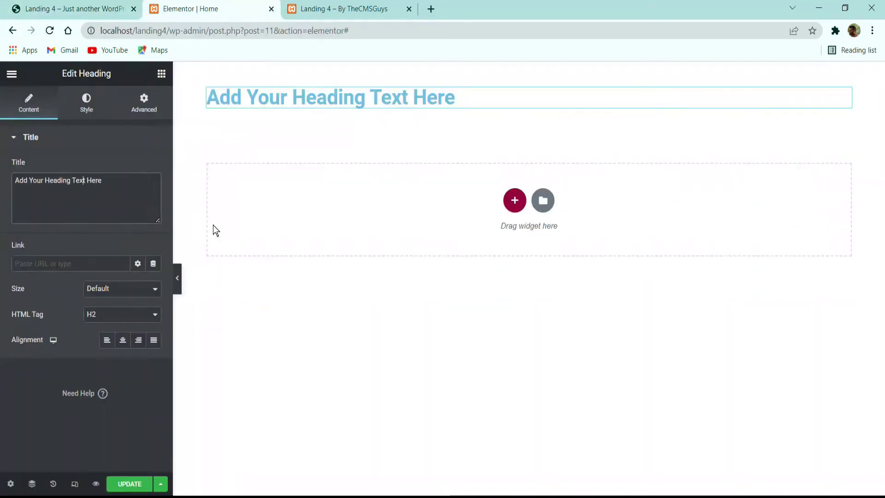
{"action": "key", "text": "ctrl+a"}
{"action": "key", "text": "ctrl+v"}
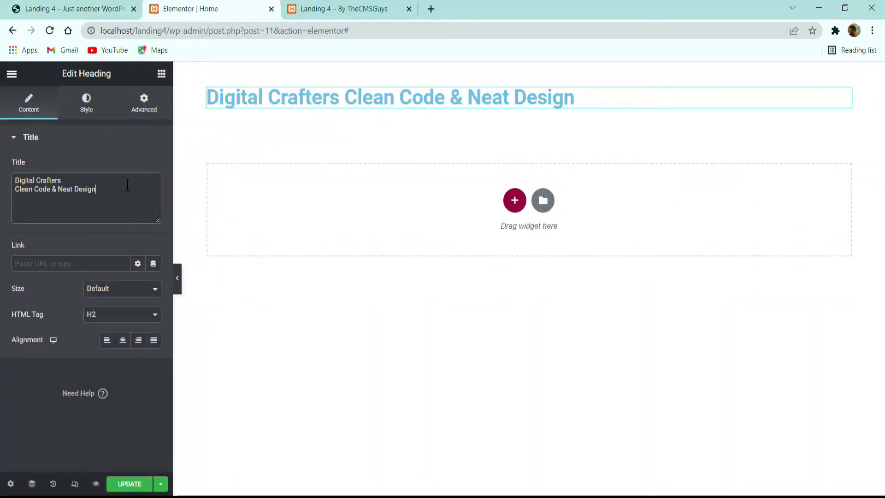
Step: Insert a <br> after 'Digital Crafters' so 'Clean Code & Neat Design' drops to a second line
{"action": "left_click", "coordinate": [51, 6]}
{"action": "left_click", "coordinate": [391, 175]}
{"action": "left_click", "coordinate": [205, 5]}
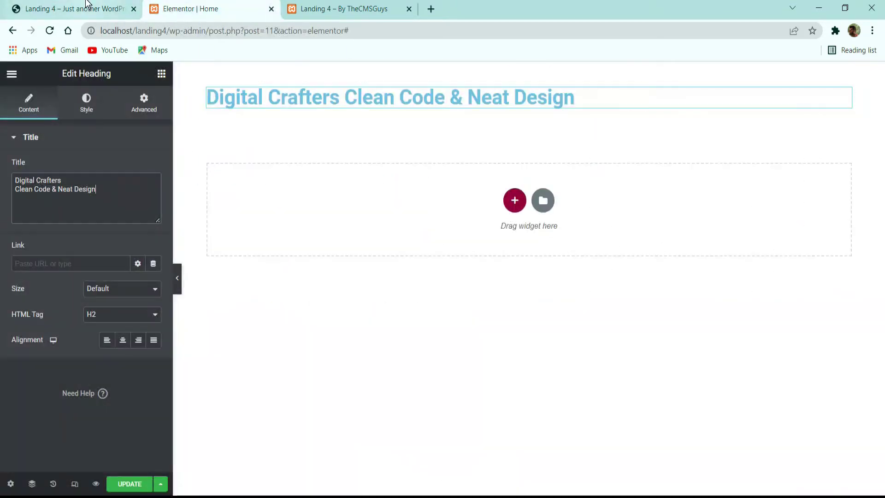
{"action": "left_click", "coordinate": [74, 8]}
{"action": "double_click", "coordinate": [120, 161]}
{"action": "left_click_drag", "start_coordinate": [297, 177], "coordinate": [314, 180]}
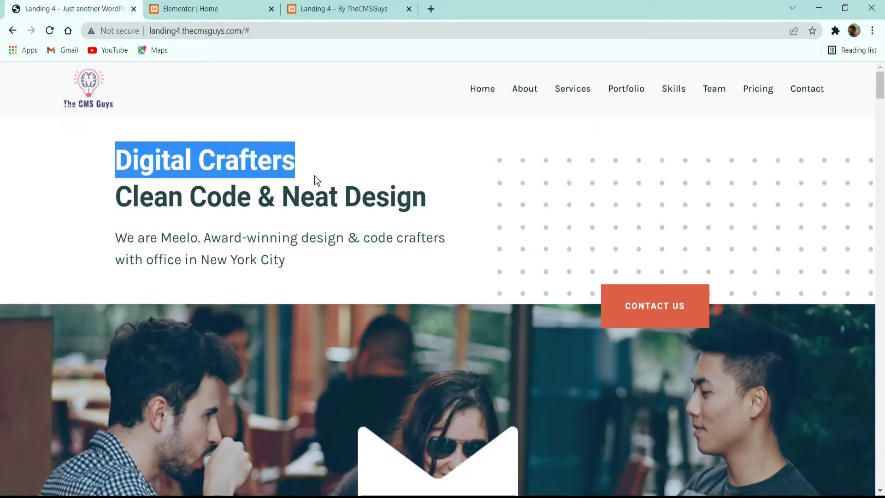
{"action": "left_click", "coordinate": [304, 160]}
{"action": "left_click_drag", "start_coordinate": [133, 202], "coordinate": [432, 196]}
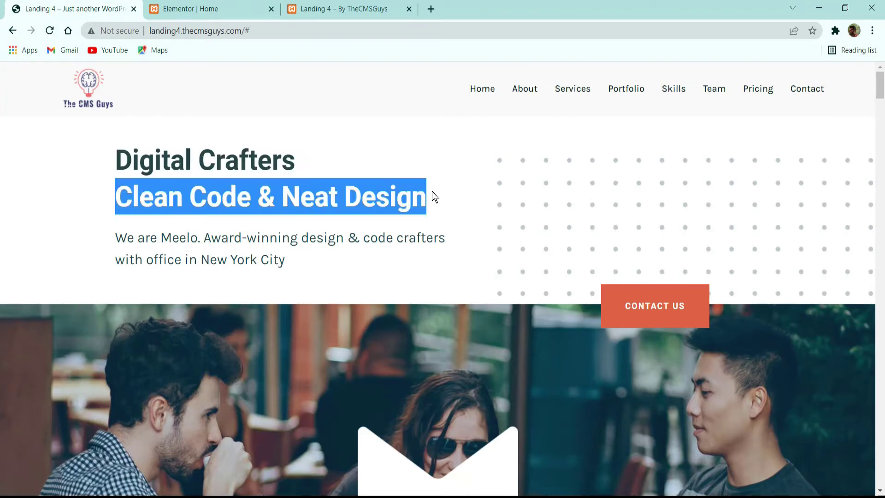
{"action": "left_click", "coordinate": [171, 5]}
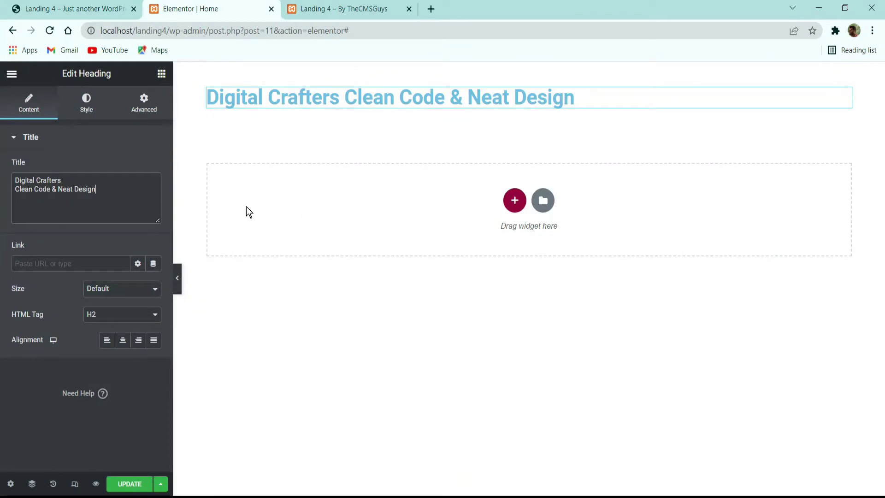
{"action": "type", "text": "<br>"}
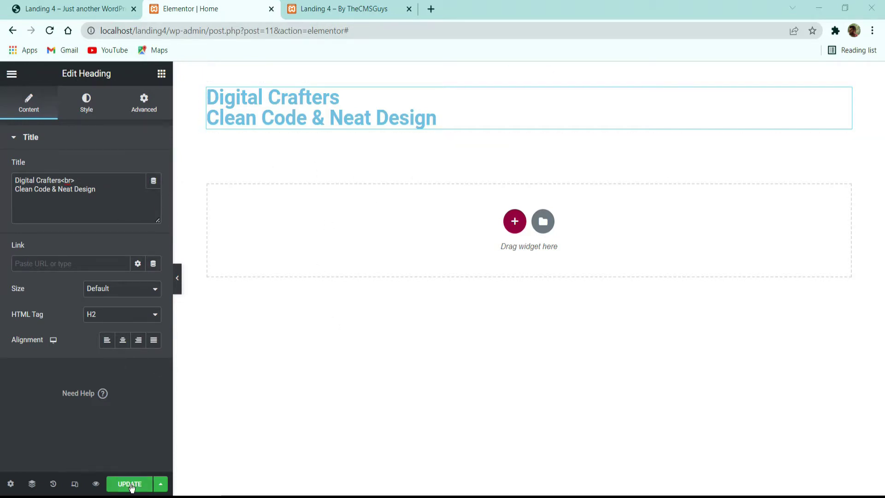
{"action": "left_click", "coordinate": [92, 108]}
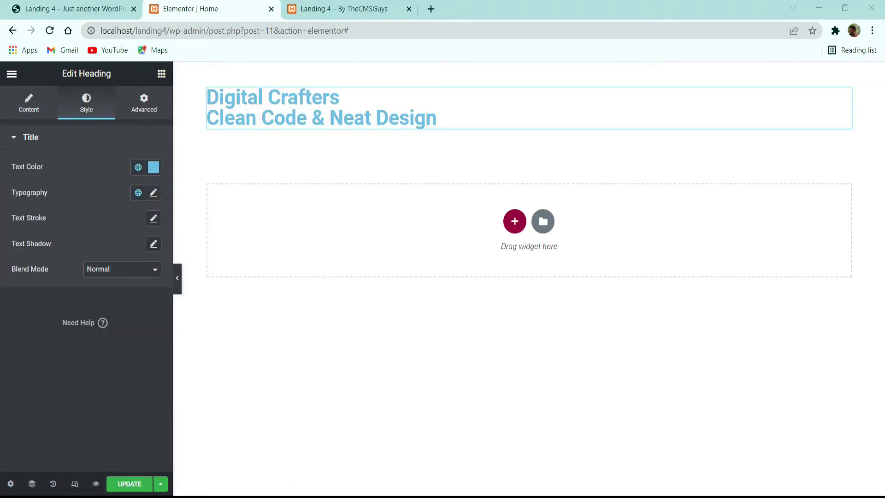
Step: Style the heading #264549 at 46 px, weight 700, with 60 px line height
{"action": "left_click", "coordinate": [154, 167]}
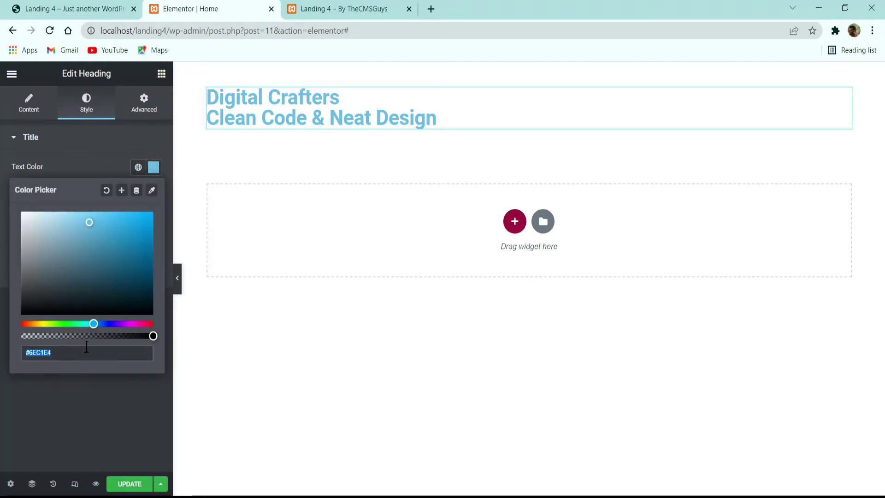
{"action": "type", "text": "#264549"}
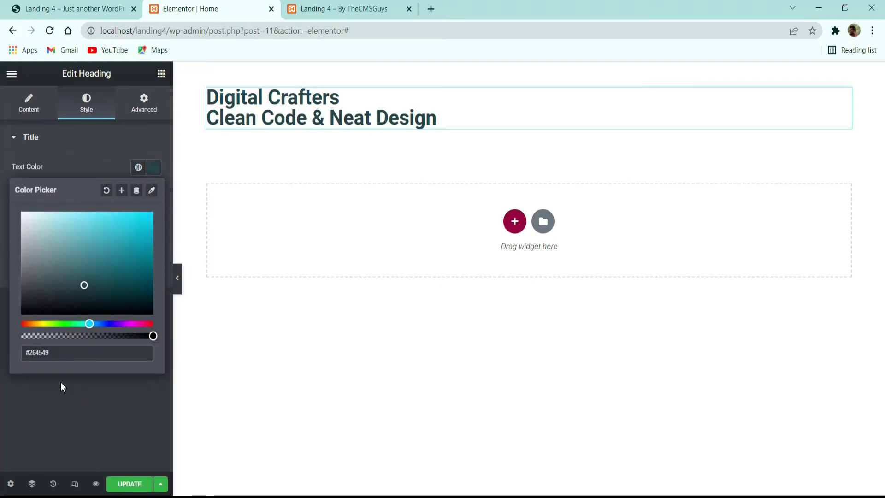
{"action": "left_click", "coordinate": [60, 381]}
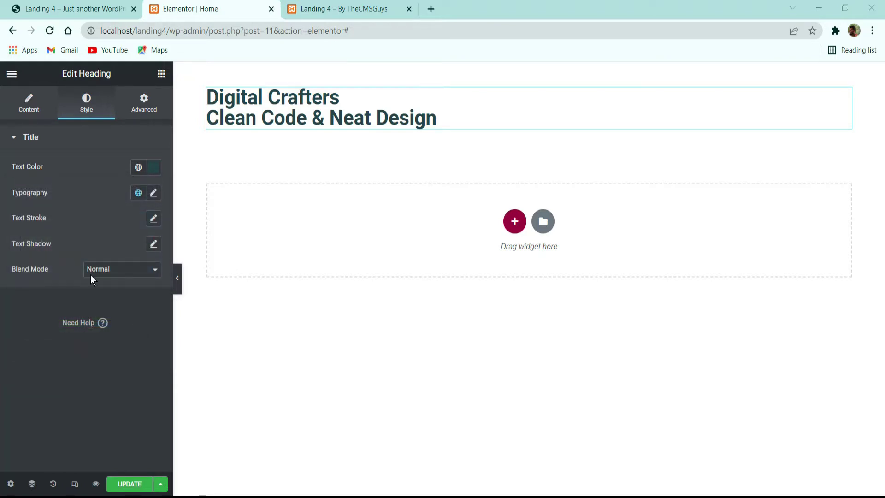
{"action": "left_click", "coordinate": [153, 193]}
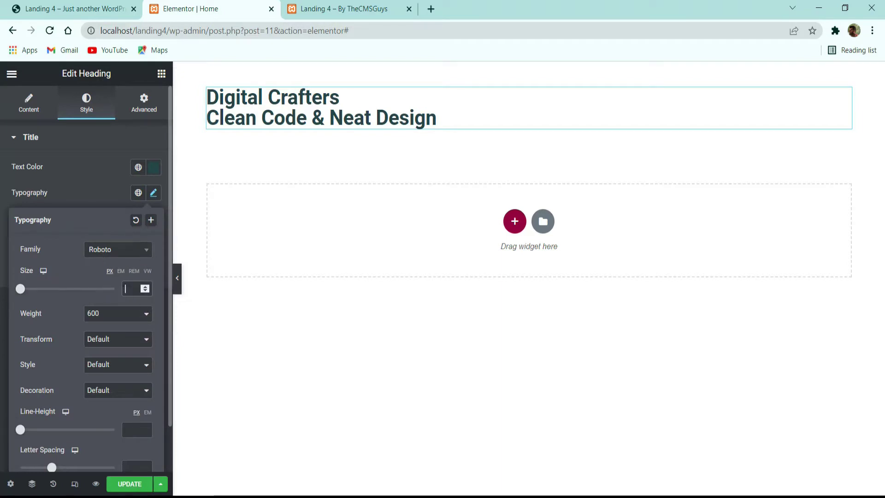
{"action": "type", "text": "46"}
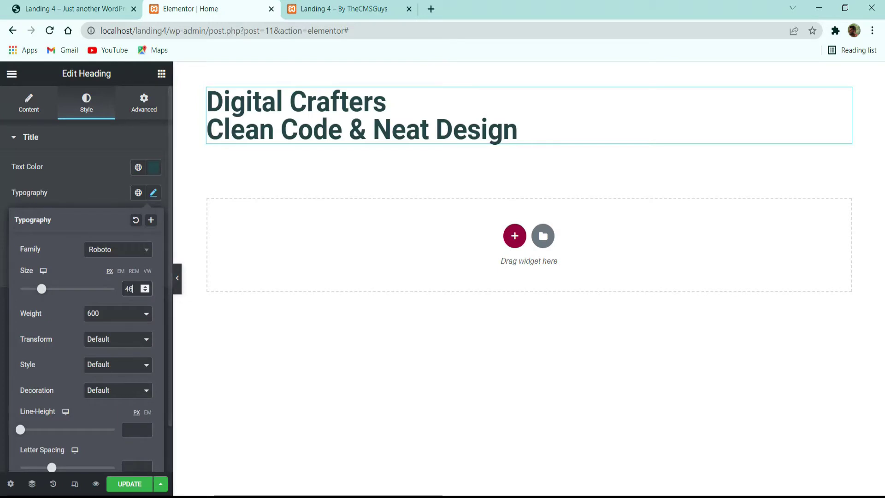
{"action": "left_click", "coordinate": [121, 313]}
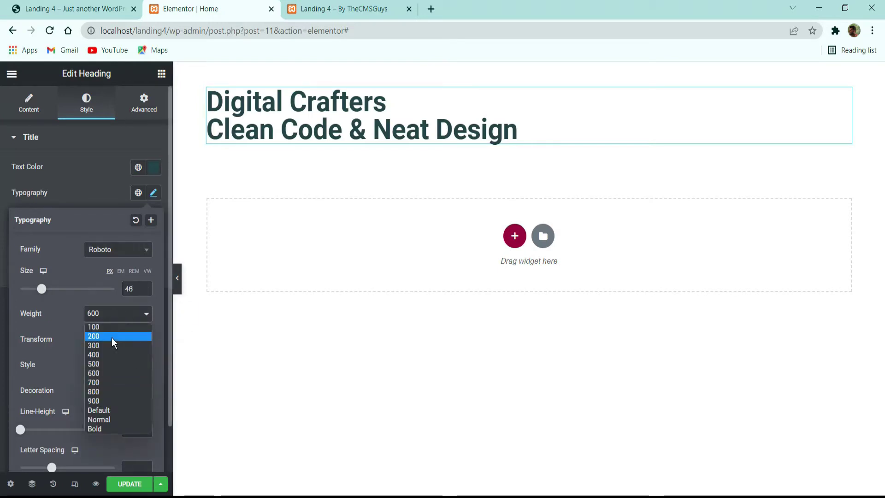
{"action": "left_click", "coordinate": [103, 380]}
{"action": "scroll", "coordinate": [102, 386], "scroll_direction": "down", "scroll_amount": 1}
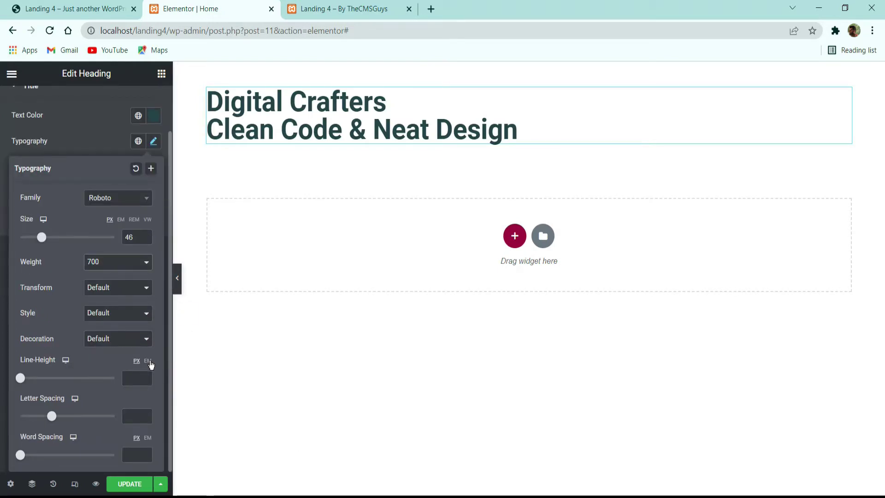
{"action": "left_click", "coordinate": [141, 372]}
{"action": "type", "text": "60"}
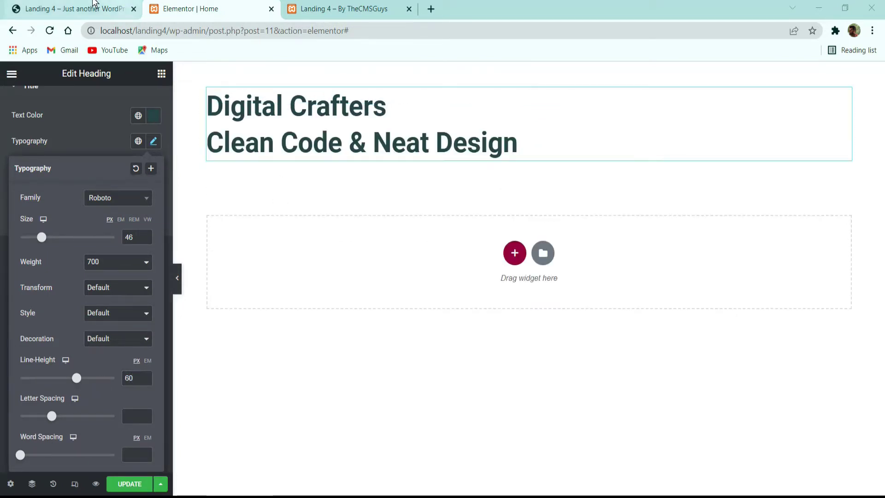
Step: Copy the subtitle paragraph from the demo landing page
{"action": "left_click", "coordinate": [74, 8]}
{"action": "left_click_drag", "start_coordinate": [305, 259], "coordinate": [104, 248]}
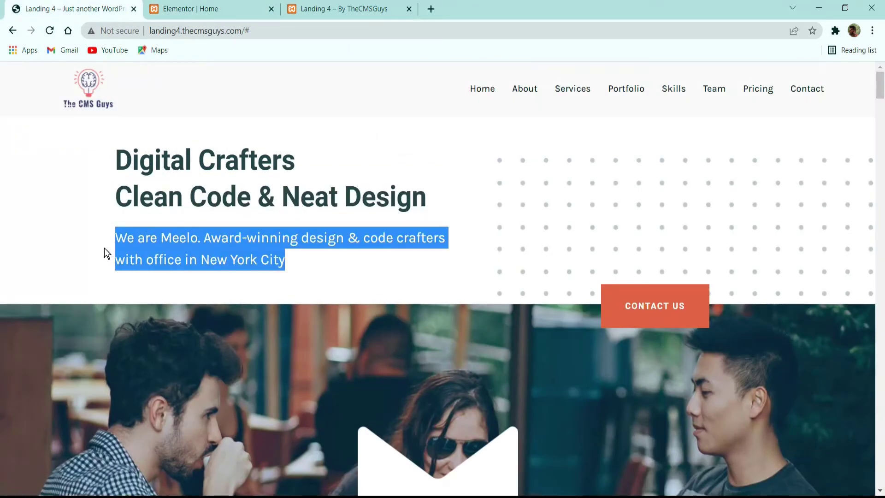
{"action": "key", "text": "alt+Tab"}
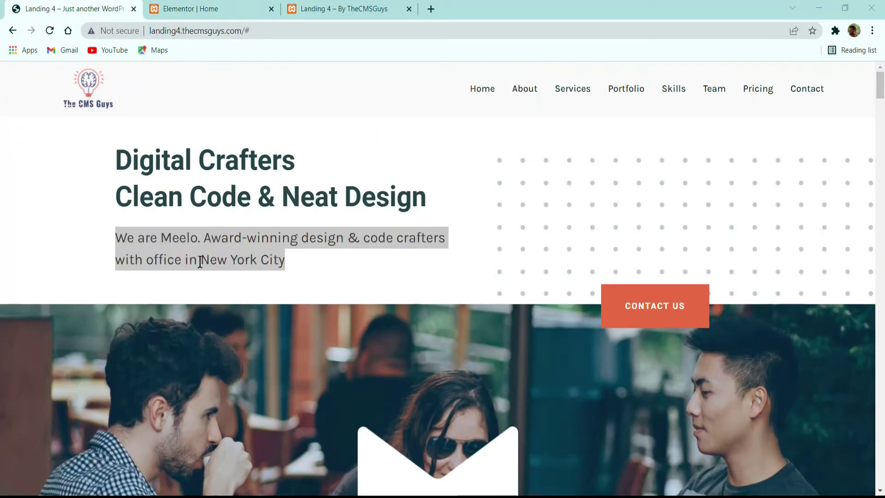
Step: Add a Text Editor widget below the heading and clear its placeholder text
{"action": "left_click", "coordinate": [233, 9]}
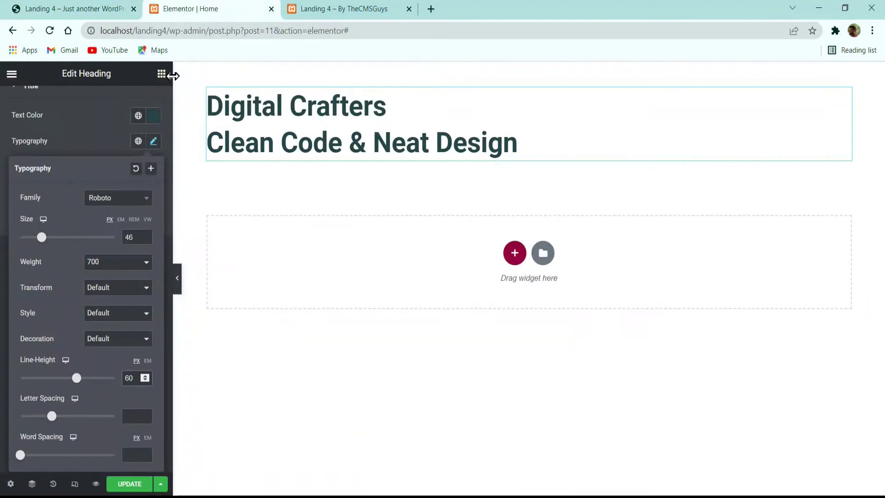
{"action": "left_click", "coordinate": [162, 74]}
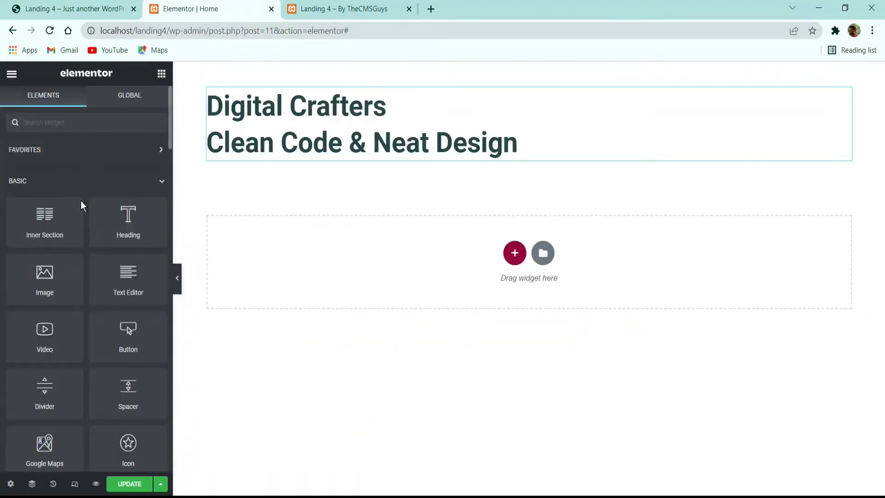
{"action": "left_click_drag", "start_coordinate": [133, 291], "coordinate": [290, 159]}
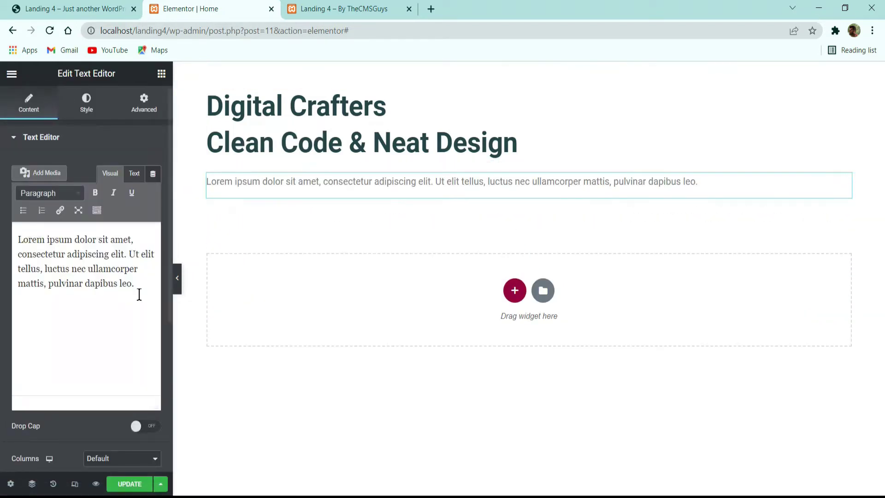
{"action": "key", "text": "ctrl+a"}
{"action": "type", "text": "#264549"}
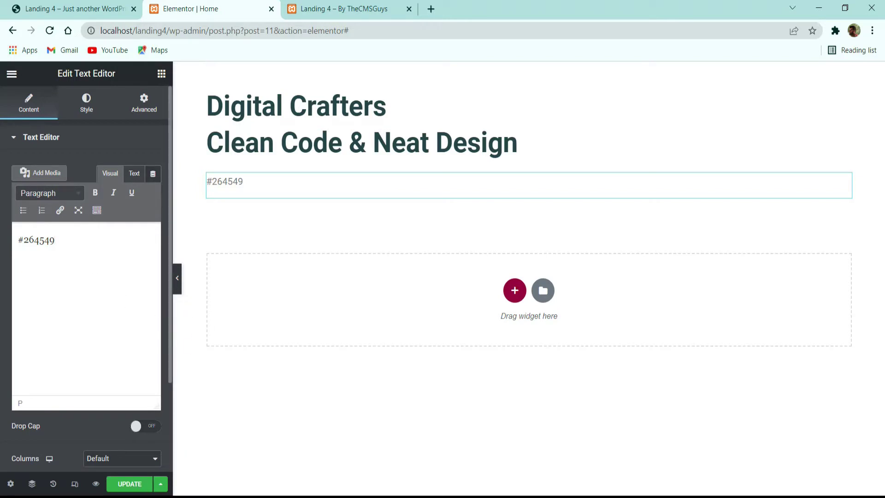
{"action": "key", "text": "ctrl+a"}
{"action": "key", "text": "BackSpace"}
Step: Copy the demo's 'We are Meelo…' subtitle again and paste it into the text box
{"action": "left_click", "coordinate": [80, 6]}
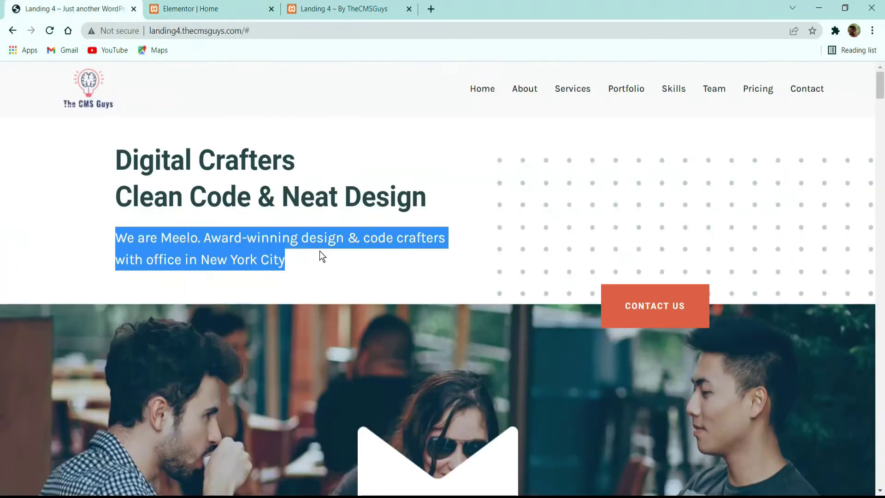
{"action": "left_click_drag", "start_coordinate": [287, 260], "coordinate": [95, 239]}
{"action": "key", "text": "ctrl+c"}
{"action": "left_click", "coordinate": [186, 9]}
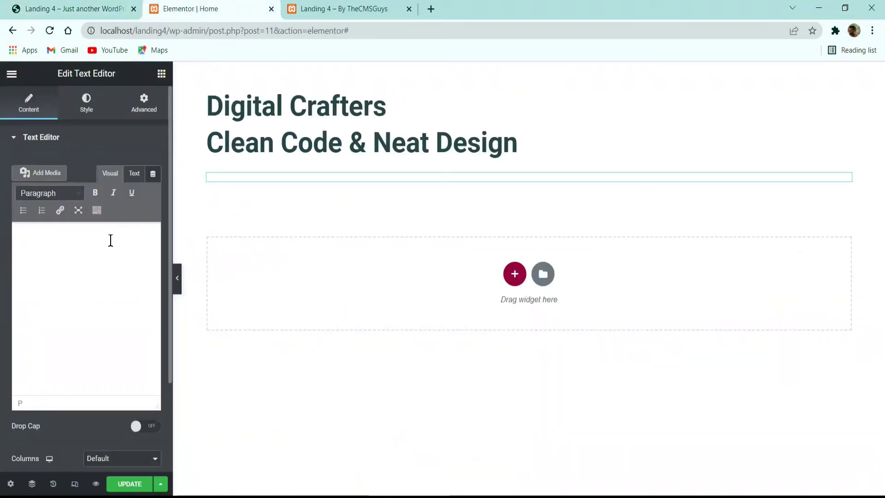
{"action": "key", "text": "ctrl+v"}
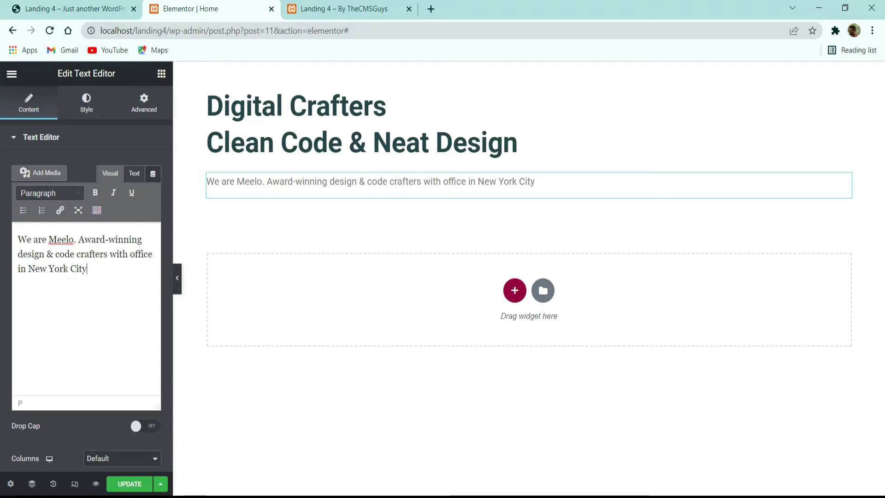
{"action": "left_click", "coordinate": [87, 103]}
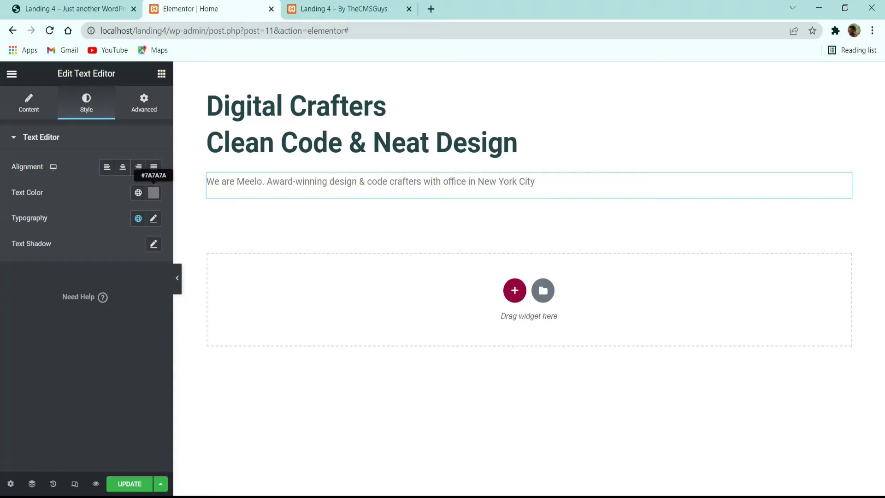
Step: Color the paragraph #214B51 and set its typography to 24 px with 36 px line height
{"action": "left_click", "coordinate": [154, 193]}
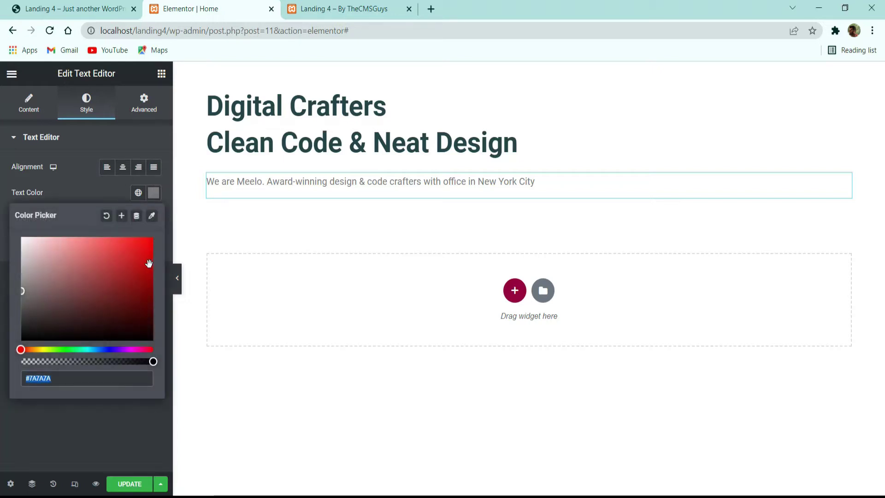
{"action": "type", "text": "#214B51"}
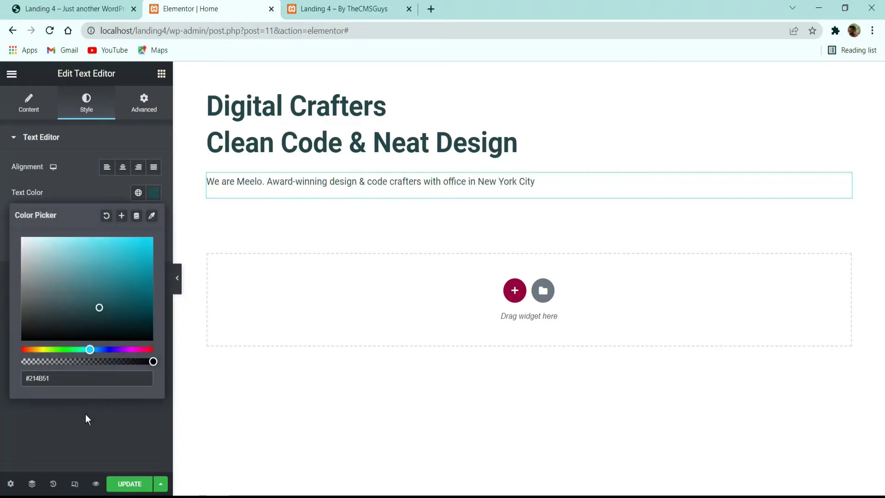
{"action": "left_click", "coordinate": [87, 419]}
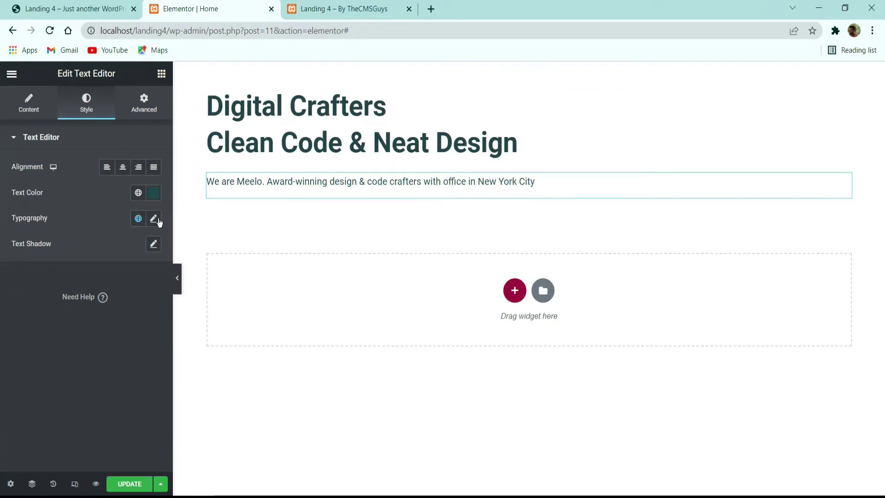
{"action": "left_click", "coordinate": [153, 218]}
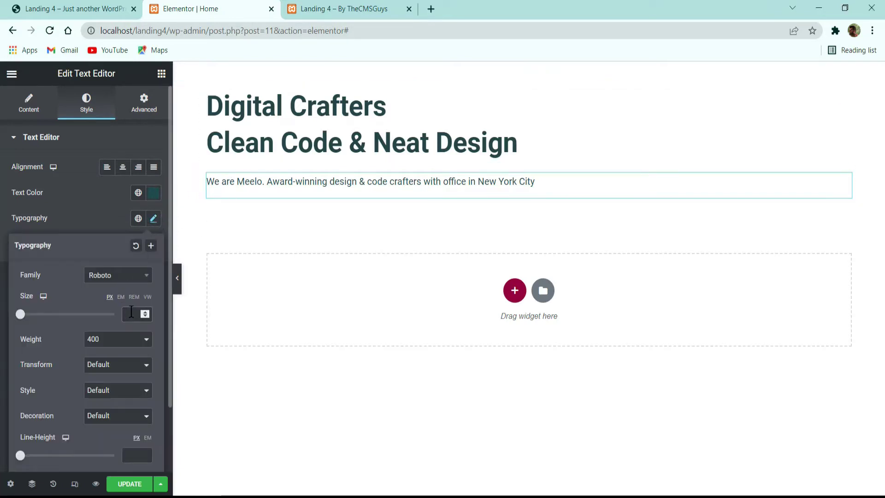
{"action": "left_click", "coordinate": [131, 312]}
{"action": "type", "text": "24"}
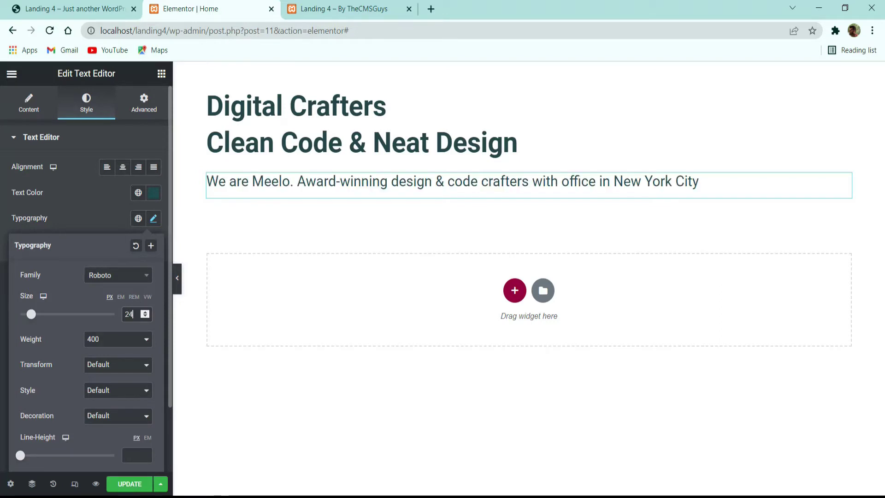
{"action": "scroll", "coordinate": [144, 400], "scroll_direction": "down", "scroll_amount": 2}
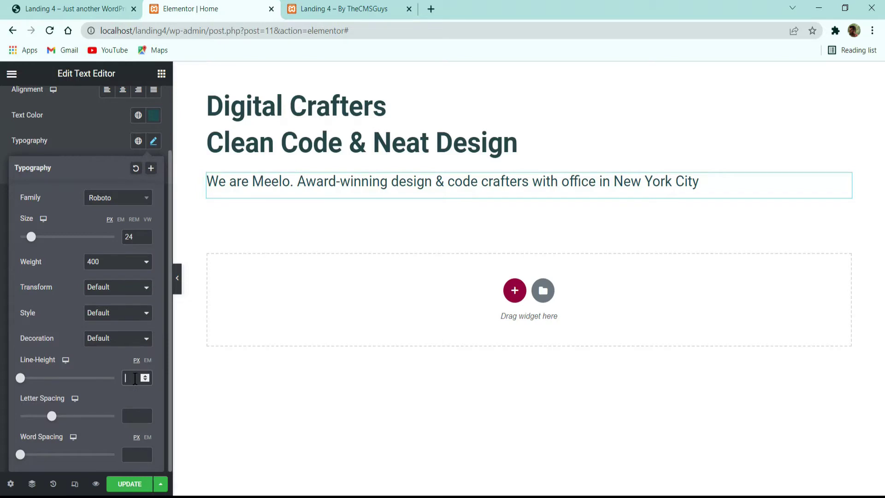
{"action": "type", "text": "36"}
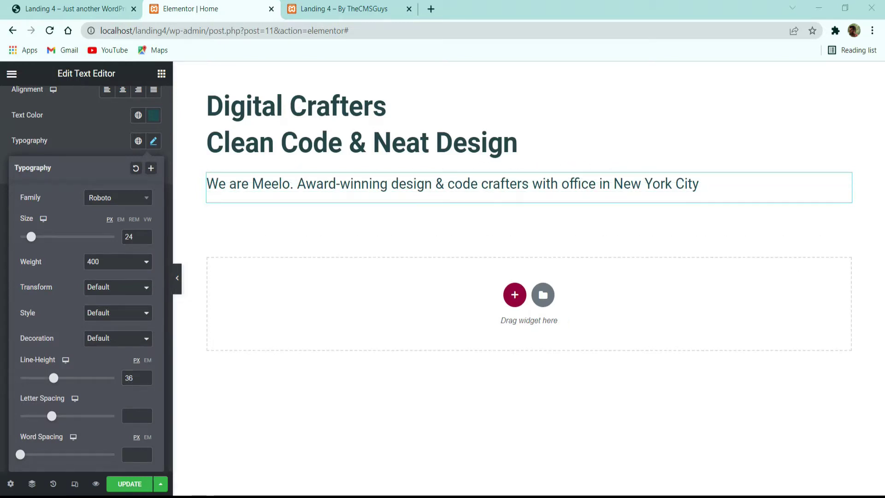
{"action": "left_click", "coordinate": [91, 5]}
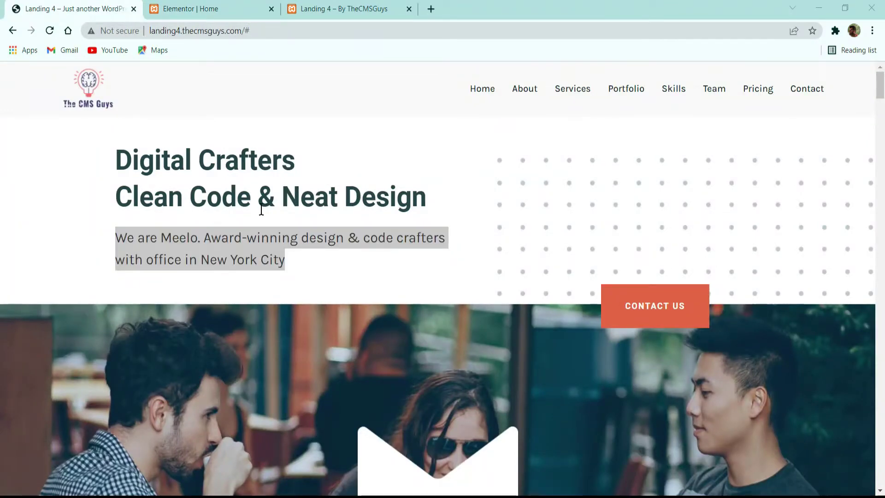
Step: Give the paragraph a custom 576 px width under Advanced > Positioning and save
{"action": "left_click", "coordinate": [219, 8]}
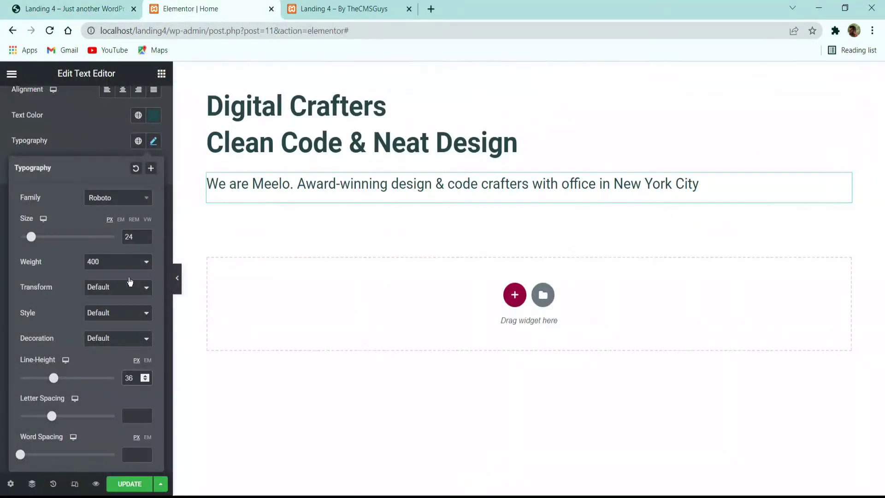
{"action": "left_click", "coordinate": [91, 170]}
{"action": "scroll", "coordinate": [90, 170], "scroll_direction": "up", "scroll_amount": 2}
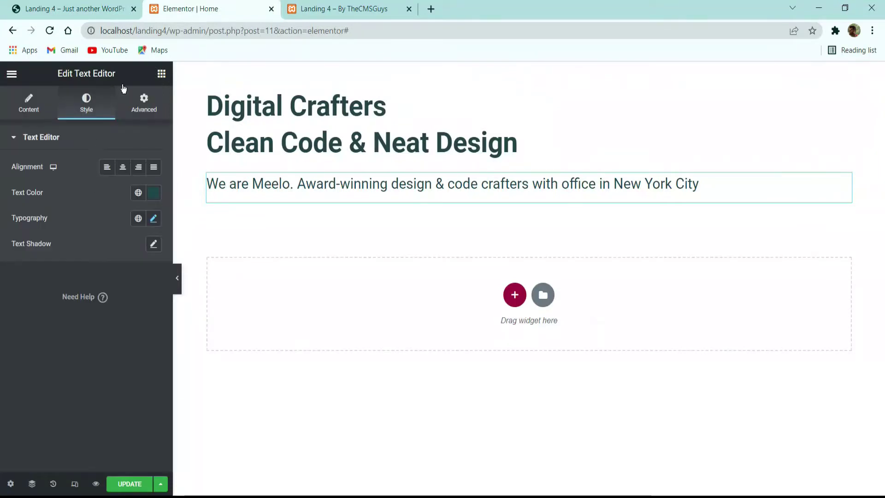
{"action": "left_click", "coordinate": [149, 113]}
{"action": "scroll", "coordinate": [74, 231], "scroll_direction": "down", "scroll_amount": 5}
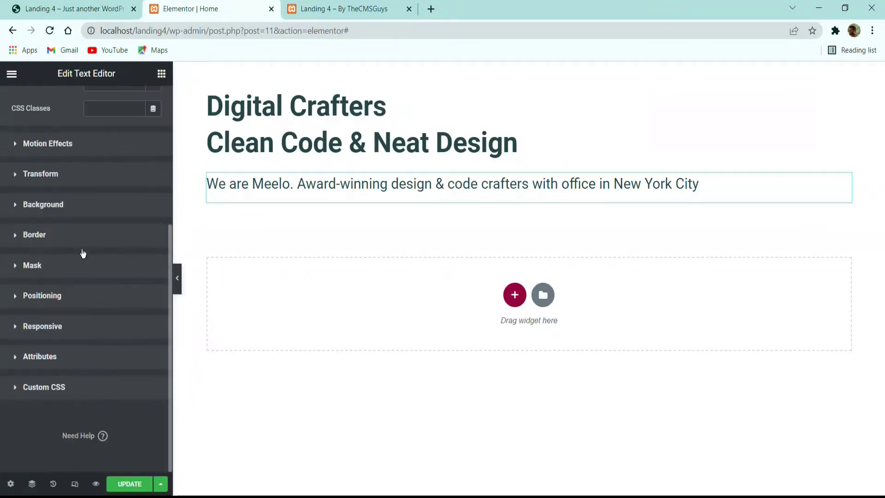
{"action": "left_click", "coordinate": [56, 295]}
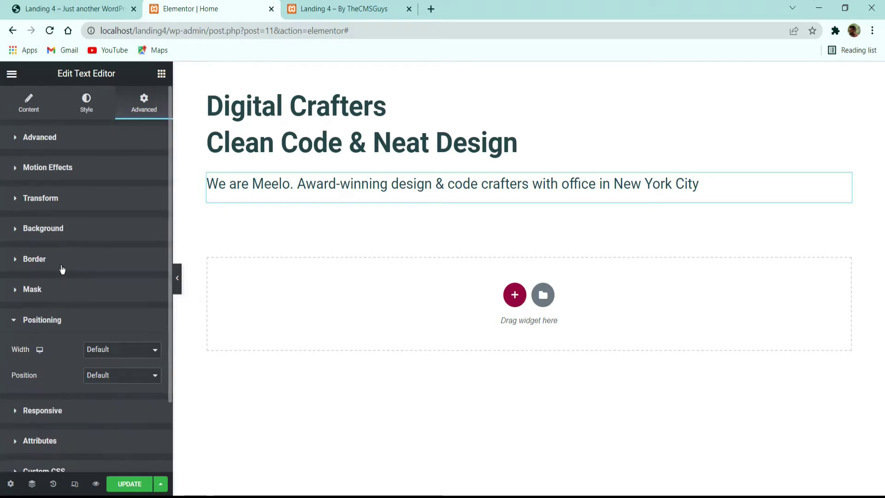
{"action": "scroll", "coordinate": [59, 267], "scroll_direction": "down", "scroll_amount": 2}
{"action": "left_click", "coordinate": [132, 269]}
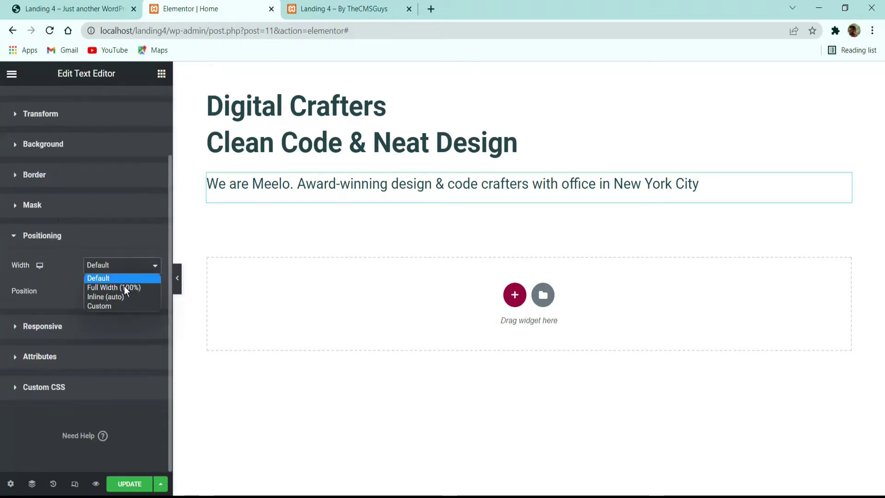
{"action": "left_click", "coordinate": [110, 309]}
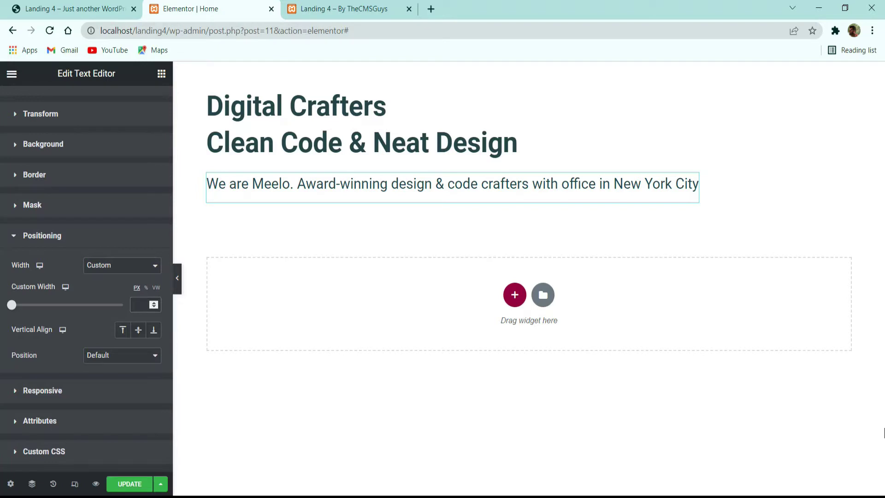
{"action": "type", "text": "576"}
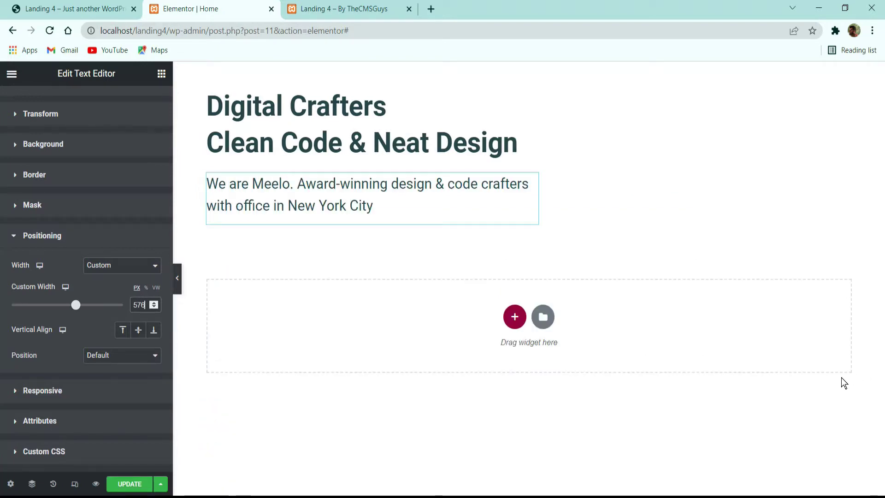
{"action": "left_click", "coordinate": [144, 488]}
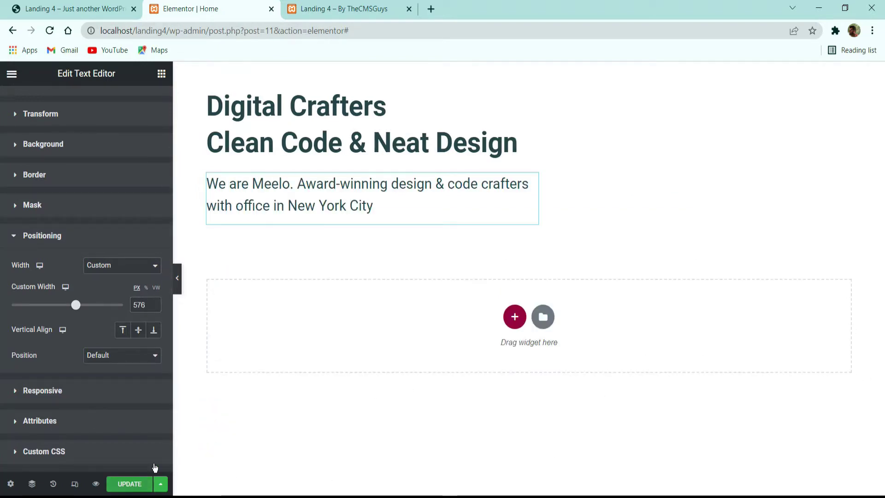
{"action": "left_click", "coordinate": [79, 5]}
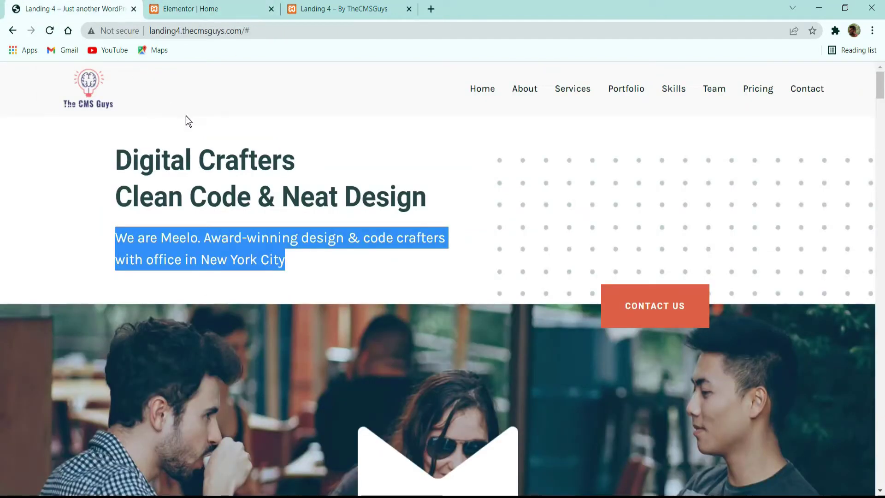
Step: Flip through the demo's hero slider slides, then return to the Elementor editor
{"action": "left_click", "coordinate": [371, 161]}
{"action": "scroll", "coordinate": [375, 163], "scroll_direction": "down", "scroll_amount": 5}
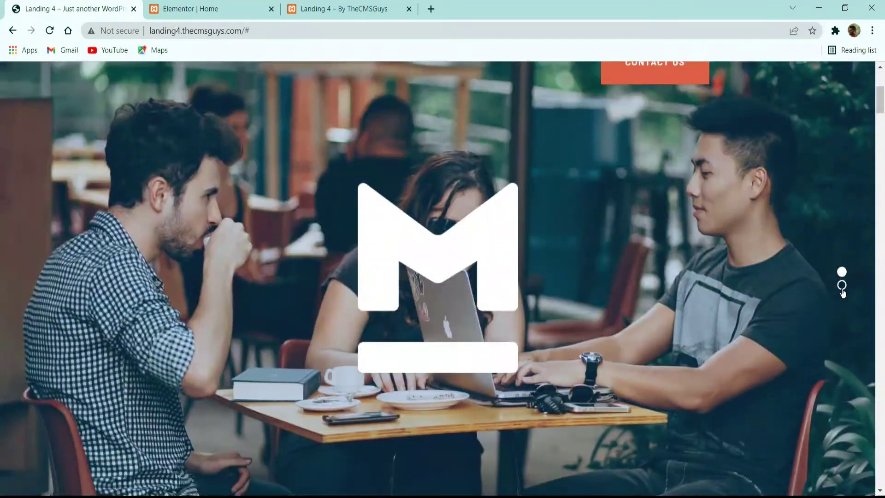
{"action": "left_click", "coordinate": [841, 286]}
{"action": "left_click", "coordinate": [842, 273]}
{"action": "scroll", "coordinate": [536, 224], "scroll_direction": "up", "scroll_amount": 5}
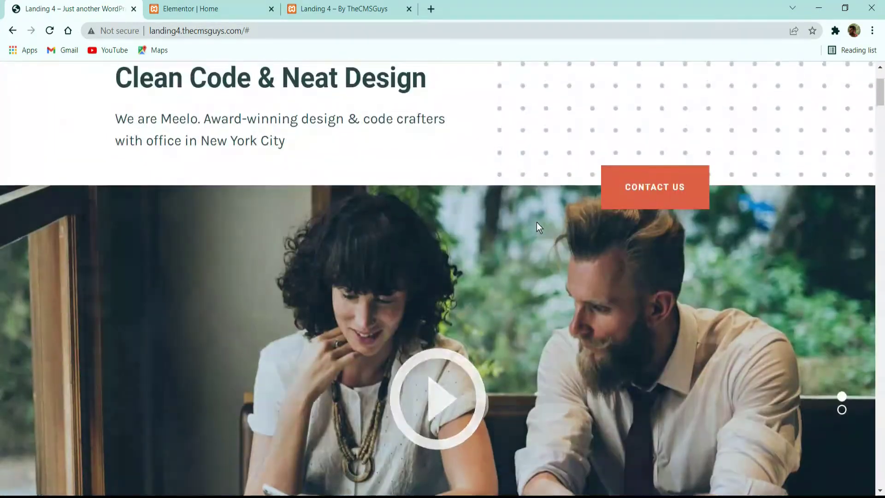
{"action": "scroll", "coordinate": [537, 216], "scroll_direction": "down", "scroll_amount": 3}
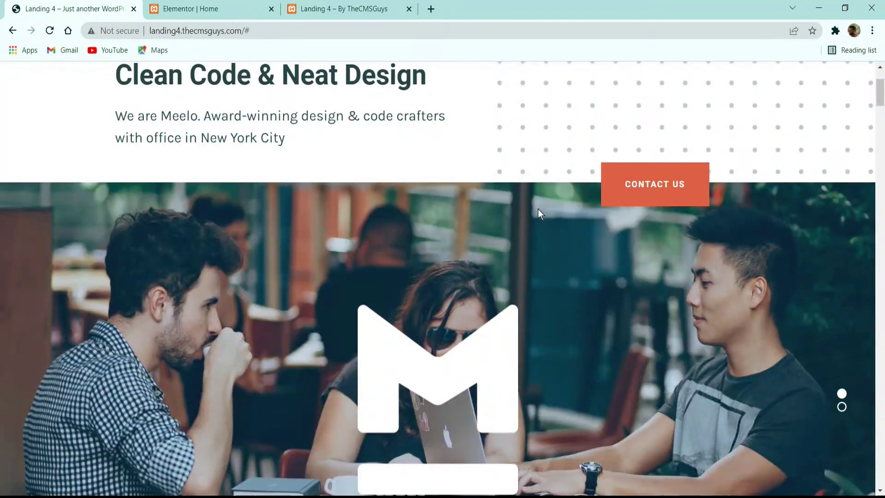
{"action": "scroll", "coordinate": [519, 233], "scroll_direction": "up", "scroll_amount": 2}
{"action": "left_click", "coordinate": [207, 9]}
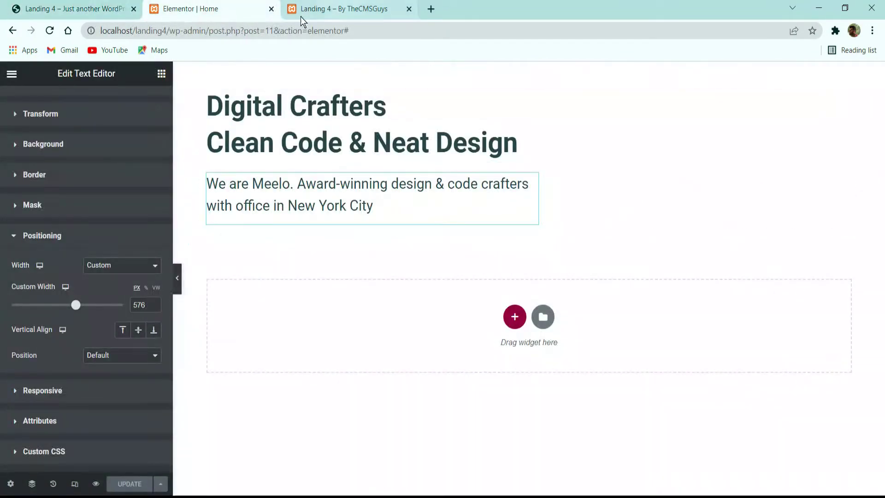
{"action": "left_click", "coordinate": [344, 9]}
Step: Open the Slider Revolution page in WordPress admin and compare it with the demo's hero slider
{"action": "mouse_move", "coordinate": [40, 73]}
{"action": "left_click", "coordinate": [37, 92]}
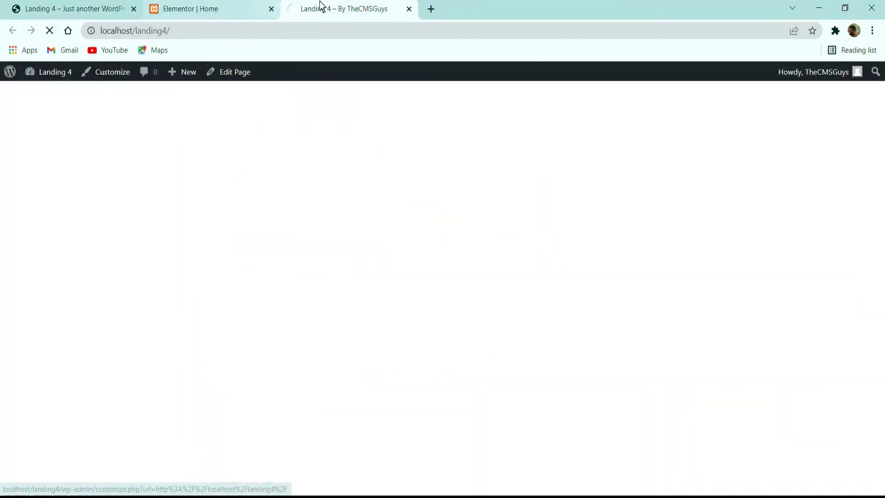
{"action": "left_click_drag", "start_coordinate": [321, 7], "coordinate": [171, 15]}
{"action": "scroll", "coordinate": [85, 191], "scroll_direction": "down", "scroll_amount": 6}
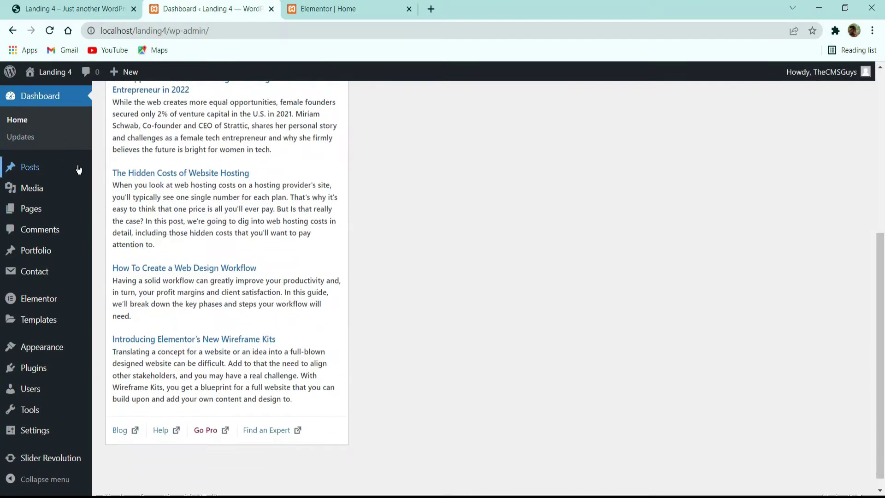
{"action": "left_click", "coordinate": [51, 459]}
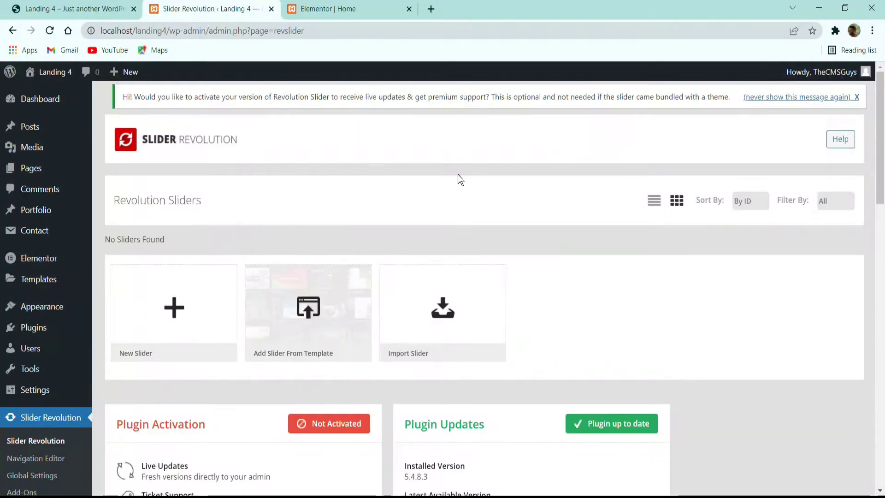
{"action": "scroll", "coordinate": [478, 227], "scroll_direction": "down", "scroll_amount": 3}
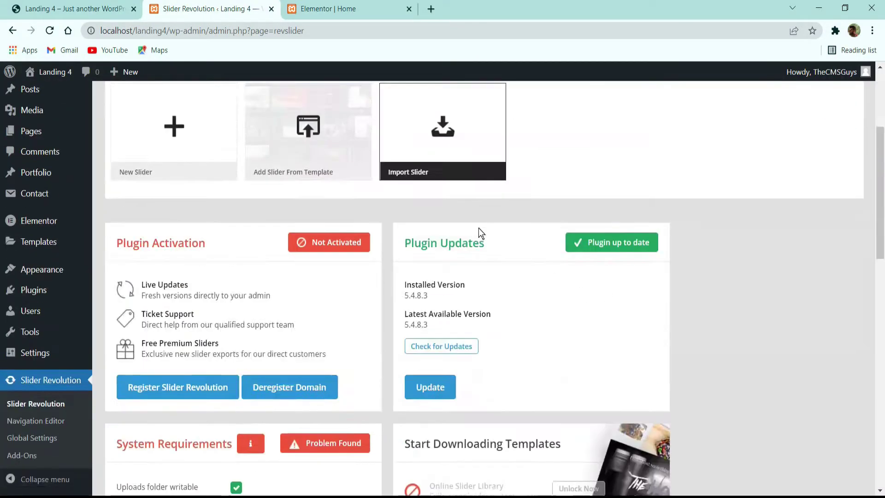
{"action": "scroll", "coordinate": [478, 229], "scroll_direction": "up", "scroll_amount": 4}
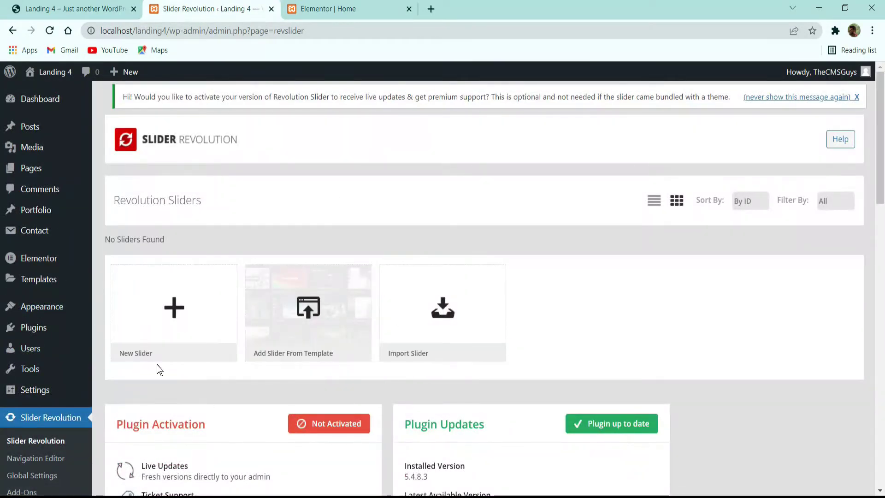
{"action": "left_click", "coordinate": [74, 9]}
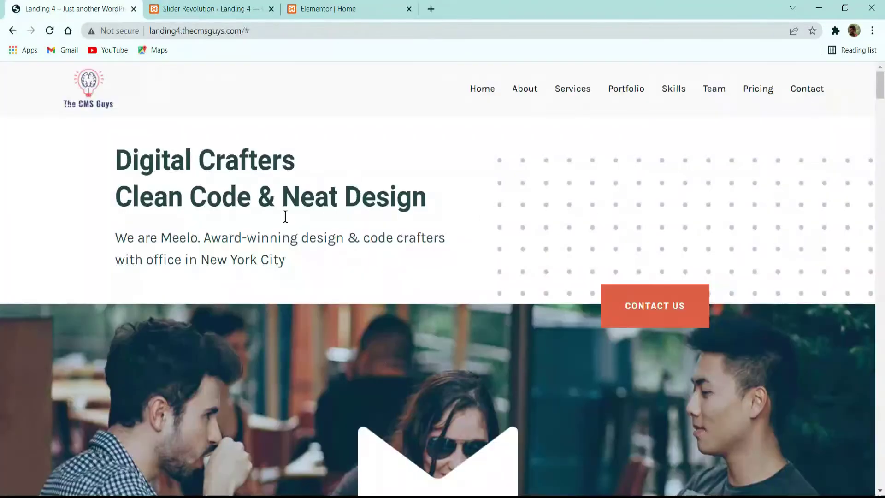
{"action": "scroll", "coordinate": [397, 341], "scroll_direction": "down", "scroll_amount": 5}
{"action": "scroll", "coordinate": [396, 338], "scroll_direction": "up", "scroll_amount": 5}
{"action": "left_click", "coordinate": [207, 8]}
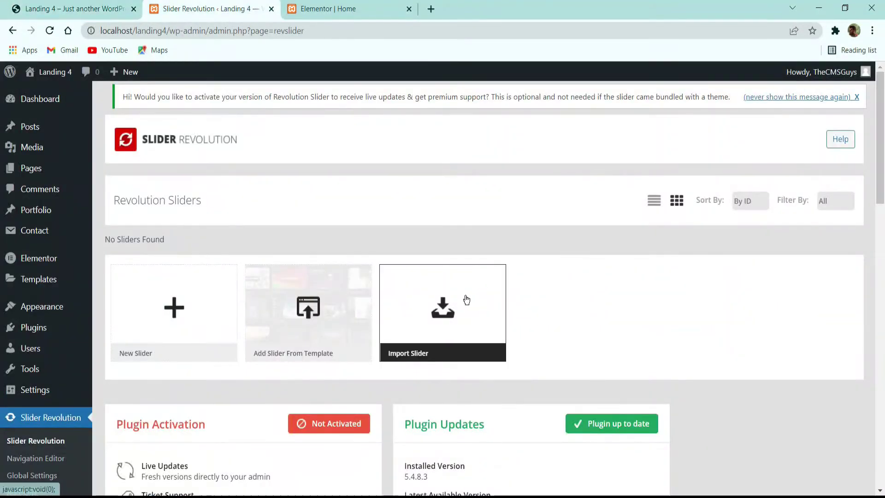
Step: Import cocobasic-meelo.zip from the REVOLUTION SLIDER DEMO CONTENT folder as a new slider
{"action": "left_click", "coordinate": [465, 297]}
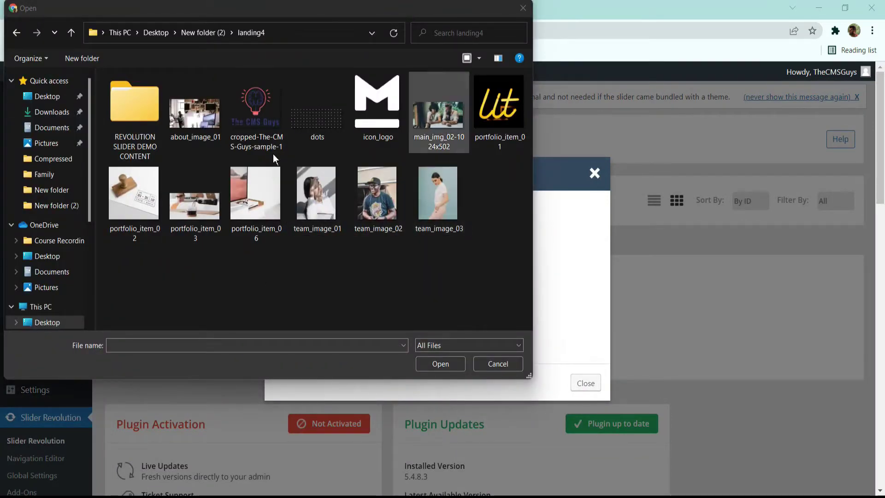
{"action": "left_click", "coordinate": [138, 118]}
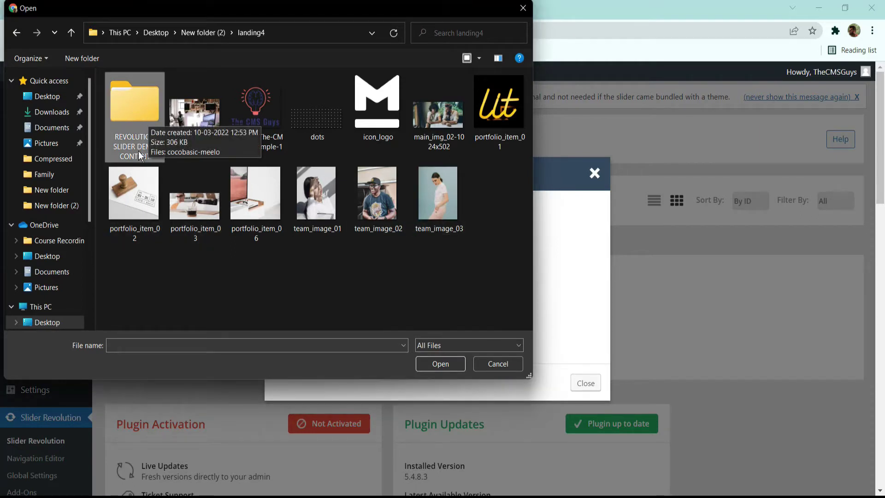
{"action": "double_click", "coordinate": [131, 120]}
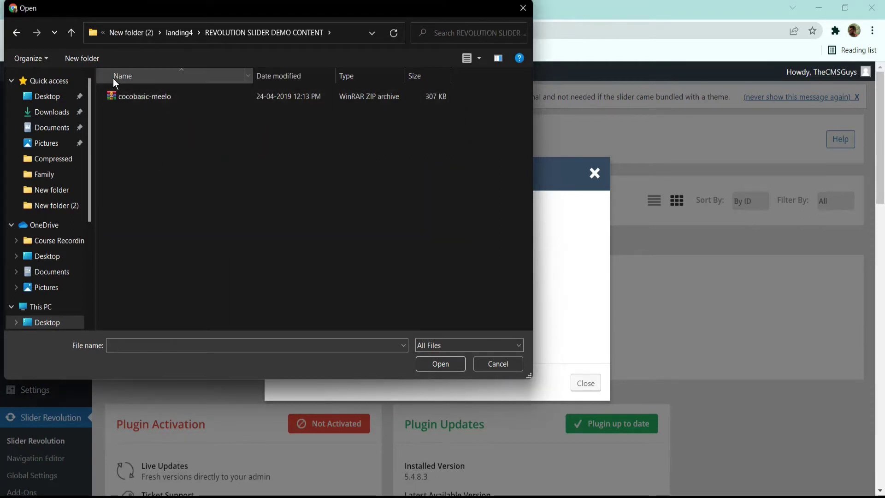
{"action": "double_click", "coordinate": [170, 98]}
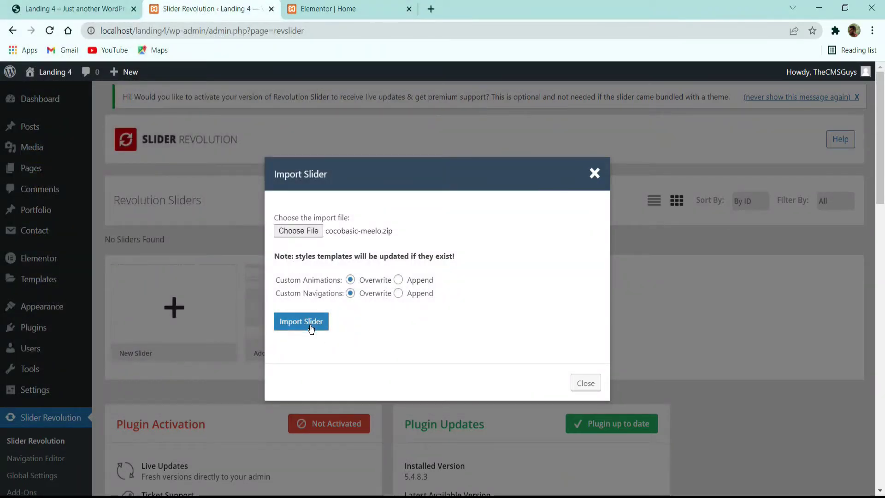
{"action": "left_click", "coordinate": [321, 320]}
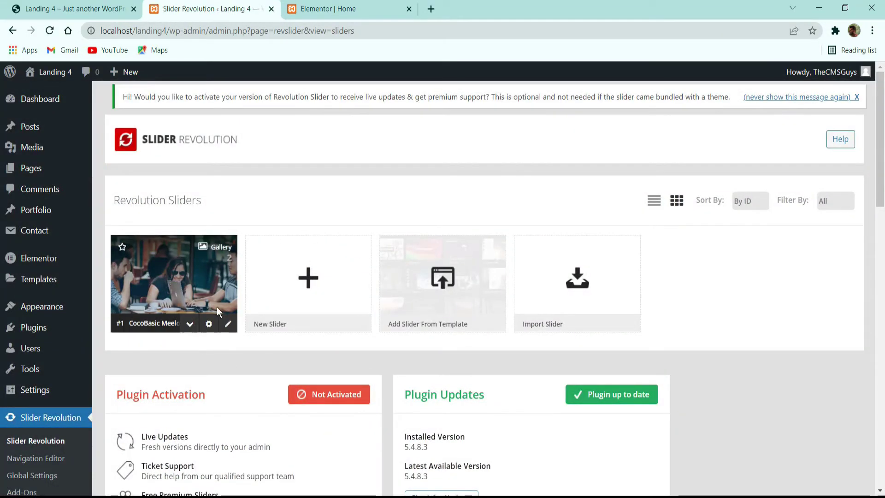
Step: Look through the CocoBasic Meelo slider's settings and its slide editor
{"action": "left_click", "coordinate": [148, 326]}
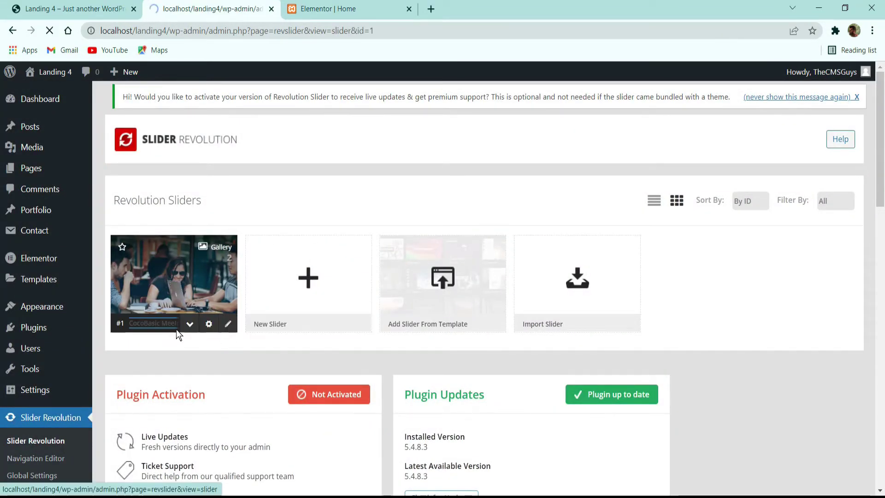
{"action": "scroll", "coordinate": [266, 209], "scroll_direction": "down", "scroll_amount": 18}
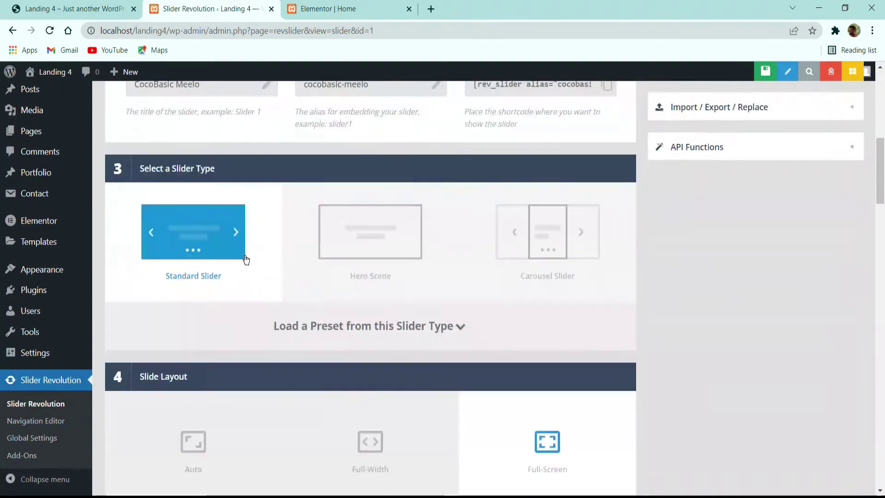
{"action": "scroll", "coordinate": [398, 277], "scroll_direction": "up", "scroll_amount": 18}
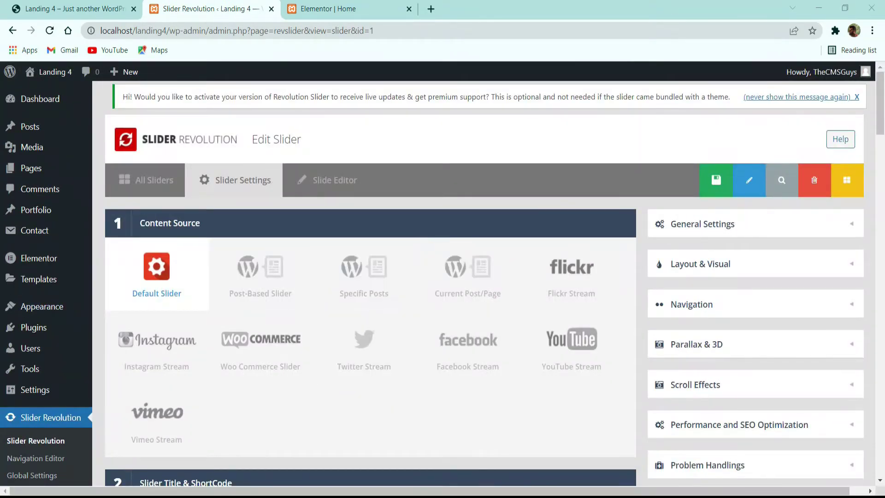
{"action": "left_click", "coordinate": [146, 181]}
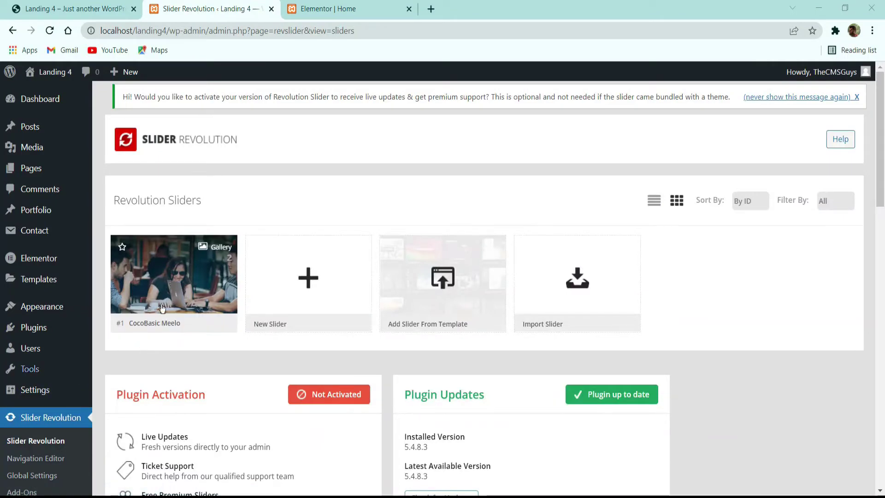
{"action": "mouse_move", "coordinate": [144, 300]}
{"action": "left_click", "coordinate": [176, 283]}
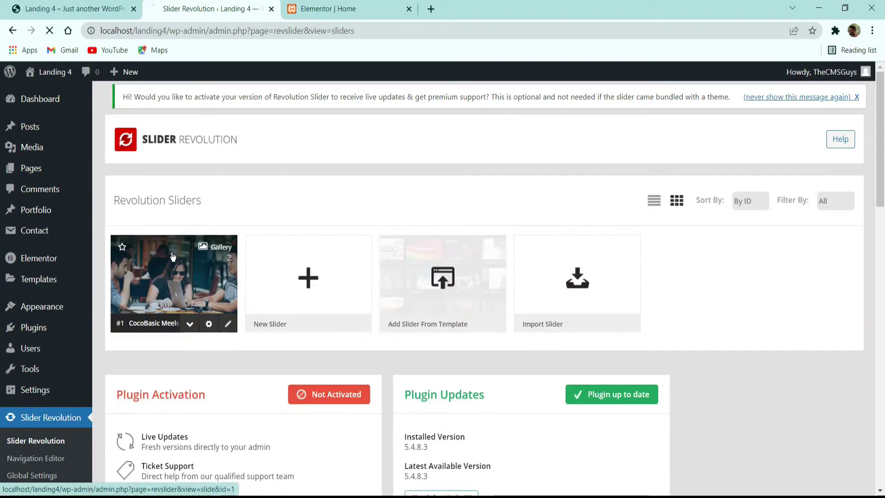
{"action": "scroll", "coordinate": [364, 269], "scroll_direction": "down", "scroll_amount": 1}
{"action": "scroll", "coordinate": [364, 269], "scroll_direction": "down", "scroll_amount": 10}
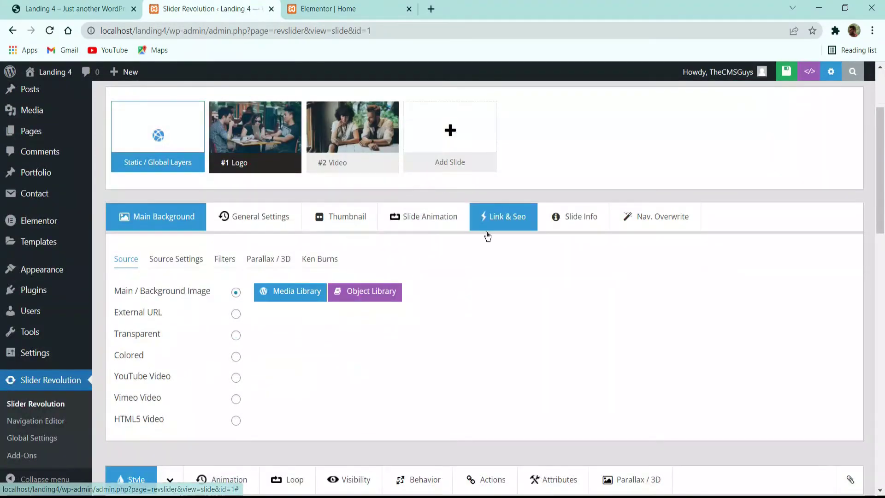
{"action": "scroll", "coordinate": [461, 348], "scroll_direction": "up", "scroll_amount": 6}
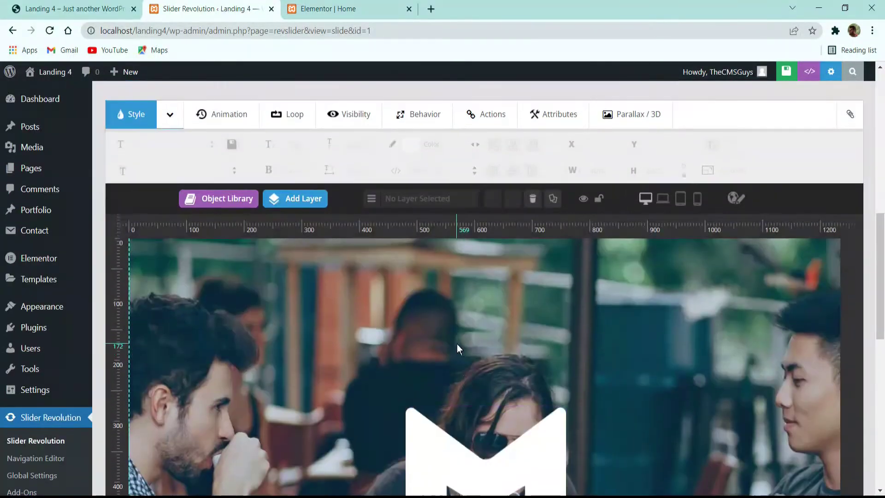
{"action": "scroll", "coordinate": [382, 323], "scroll_direction": "up", "scroll_amount": 5}
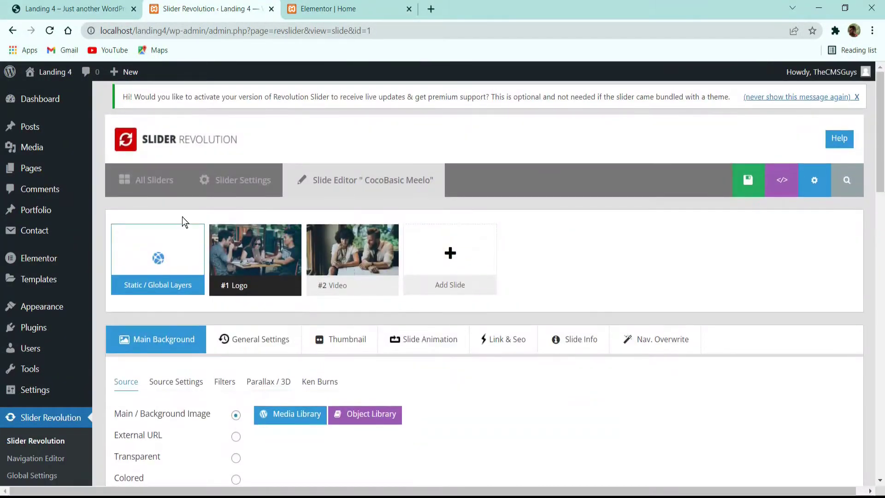
{"action": "left_click", "coordinate": [154, 179]}
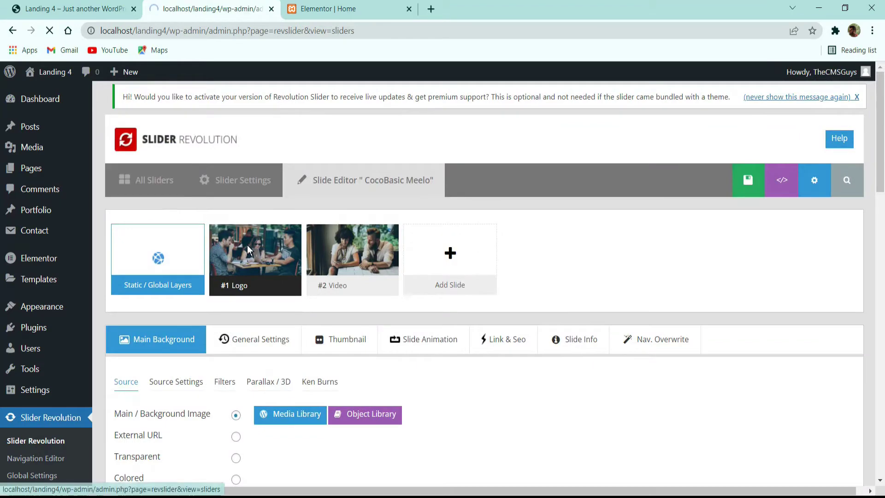
Step: Copy the shortcode [rev_slider alias="cocobasic-meelo"] from the slider's settings
{"action": "scroll", "coordinate": [266, 289], "scroll_direction": "down", "scroll_amount": 3}
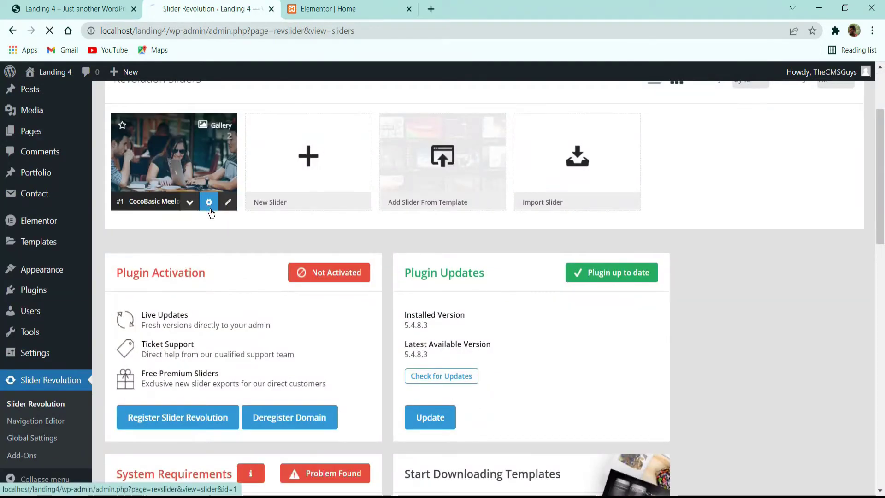
{"action": "left_click", "coordinate": [210, 212]}
{"action": "scroll", "coordinate": [295, 247], "scroll_direction": "down", "scroll_amount": 8}
{"action": "scroll", "coordinate": [477, 234], "scroll_direction": "up", "scroll_amount": 3}
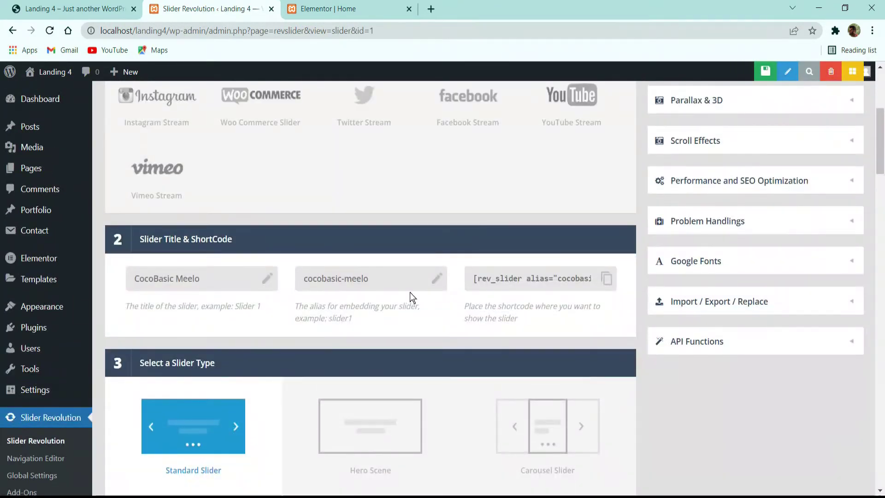
{"action": "left_click", "coordinate": [545, 285]}
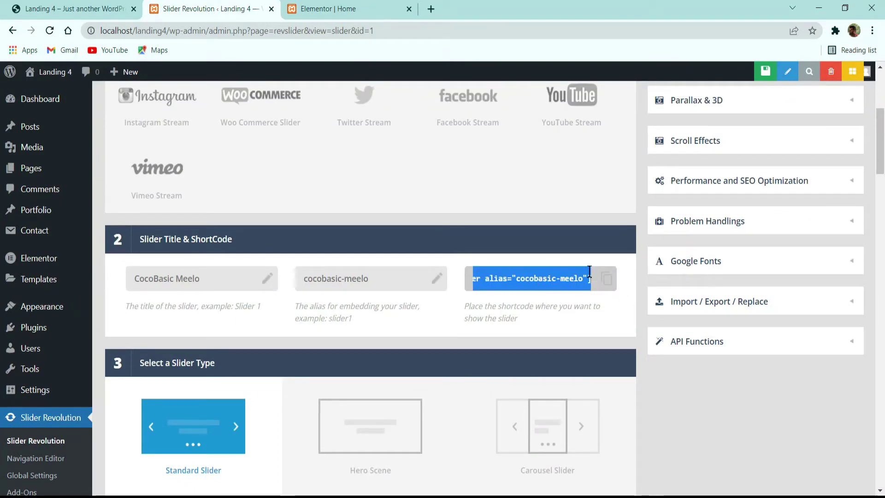
{"action": "left_click", "coordinate": [604, 279]}
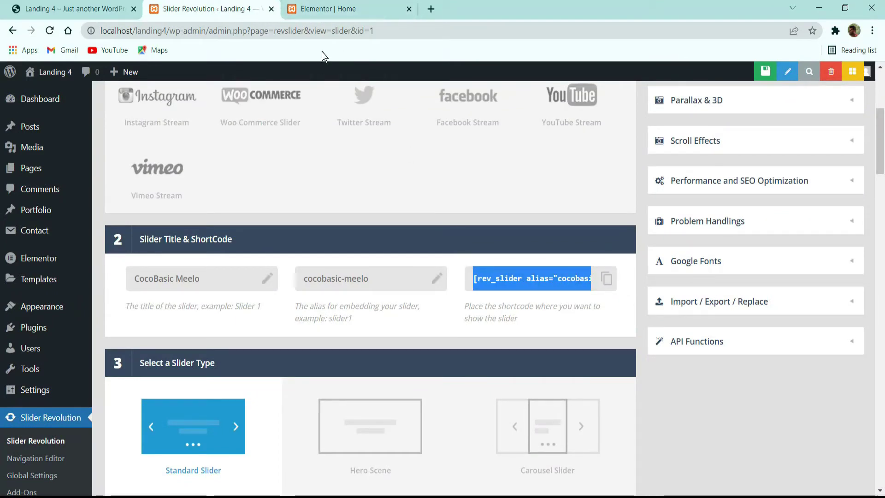
Step: Add a Shortcode widget below the intro text on the Elementor home page
{"action": "left_click", "coordinate": [322, 9]}
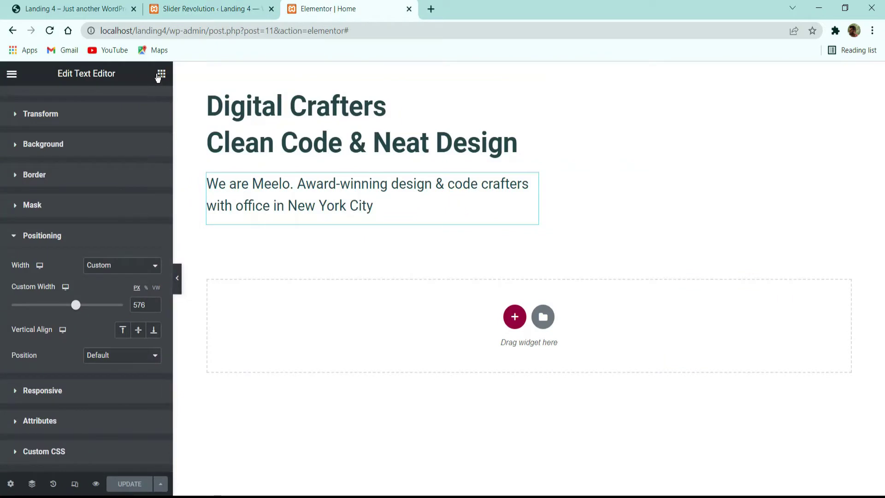
{"action": "left_click", "coordinate": [161, 74]}
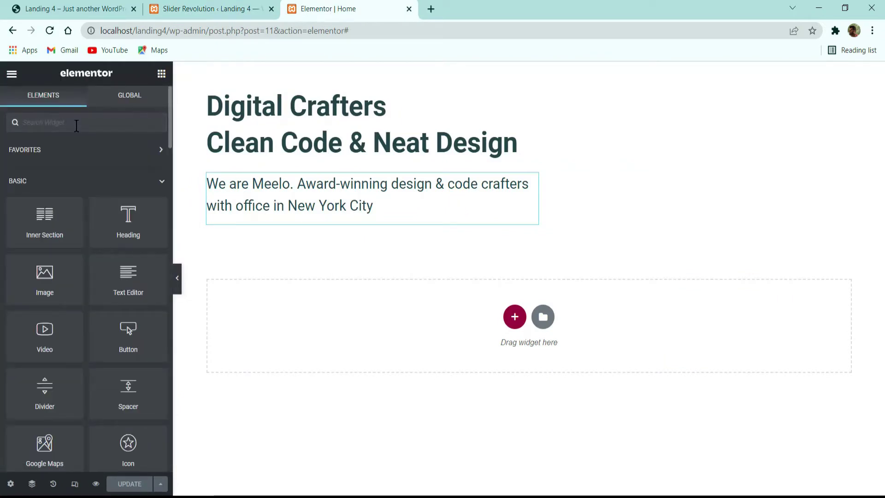
{"action": "left_click", "coordinate": [76, 124]}
{"action": "type", "text": "sho"}
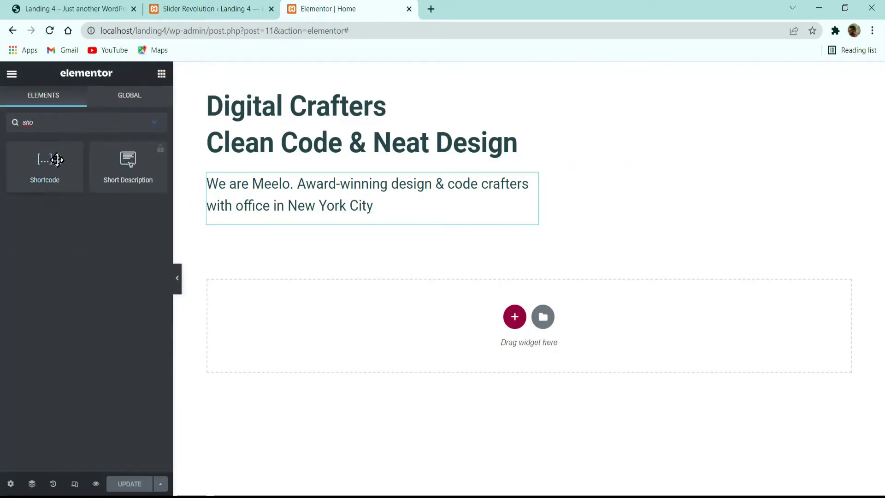
{"action": "left_click_drag", "start_coordinate": [49, 158], "coordinate": [418, 216]}
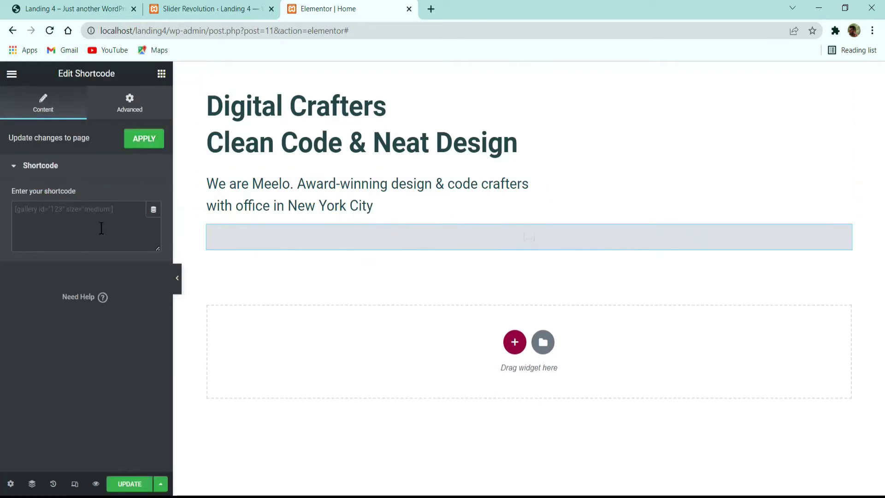
Step: Fill the widget with the [rev_slider alias="cocobasic-meelo"] shortcode, replacing a wrongly pasted colour code
{"action": "left_click", "coordinate": [101, 228]}
{"action": "key", "text": "ctrl+v"}
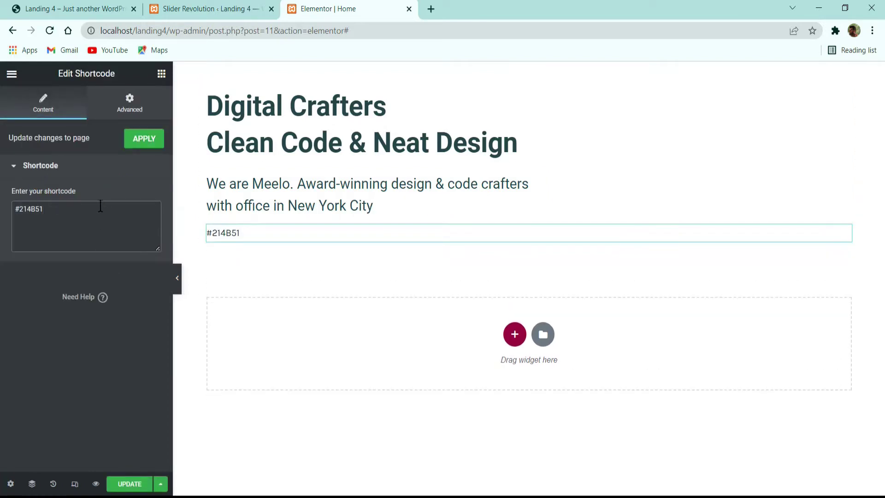
{"action": "left_click_drag", "start_coordinate": [105, 211], "coordinate": [3, 211]}
{"action": "key", "text": "BackSpace"}
{"action": "left_click", "coordinate": [210, 9]}
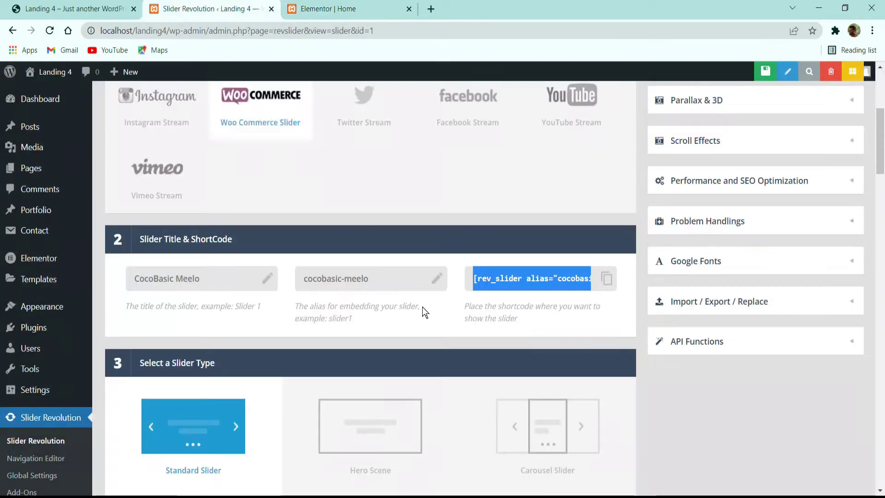
{"action": "left_click", "coordinate": [580, 277]}
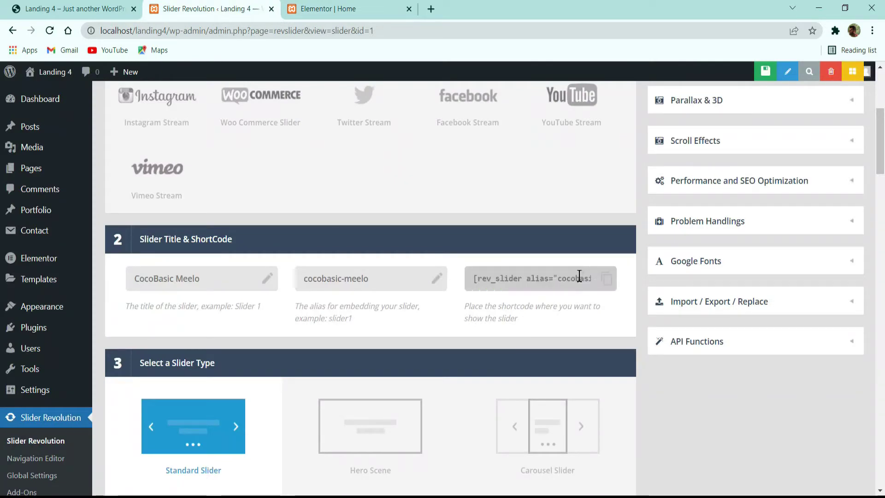
{"action": "left_click", "coordinate": [336, 9]}
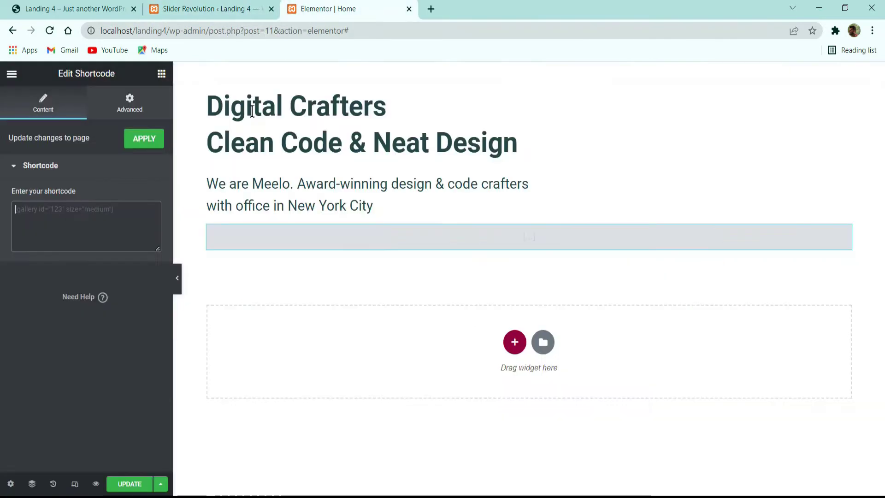
{"action": "key", "text": "ctrl+v"}
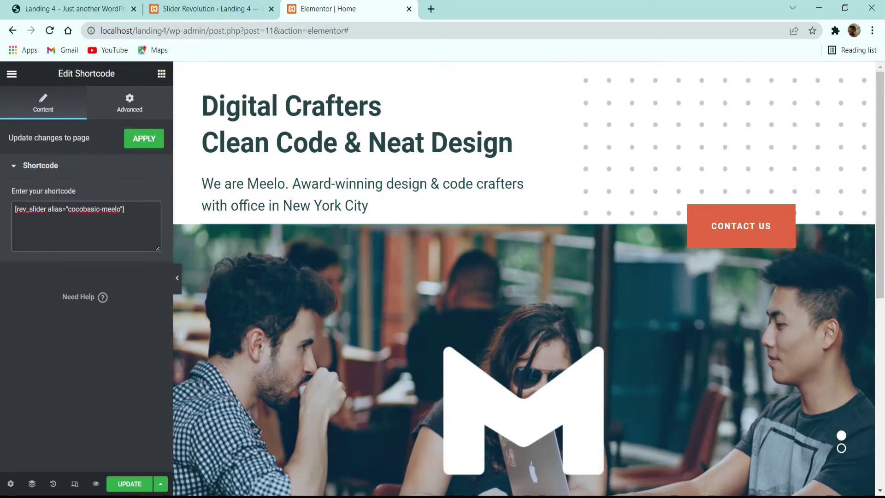
Step: Compare the page with the live site, then save the Home page with UPDATE
{"action": "scroll", "coordinate": [452, 295], "scroll_direction": "down", "scroll_amount": 5}
{"action": "scroll", "coordinate": [447, 297], "scroll_direction": "up", "scroll_amount": 5}
{"action": "left_click", "coordinate": [11, 10]}
{"action": "scroll", "coordinate": [333, 223], "scroll_direction": "down", "scroll_amount": 7}
{"action": "scroll", "coordinate": [276, 161], "scroll_direction": "up", "scroll_amount": 5}
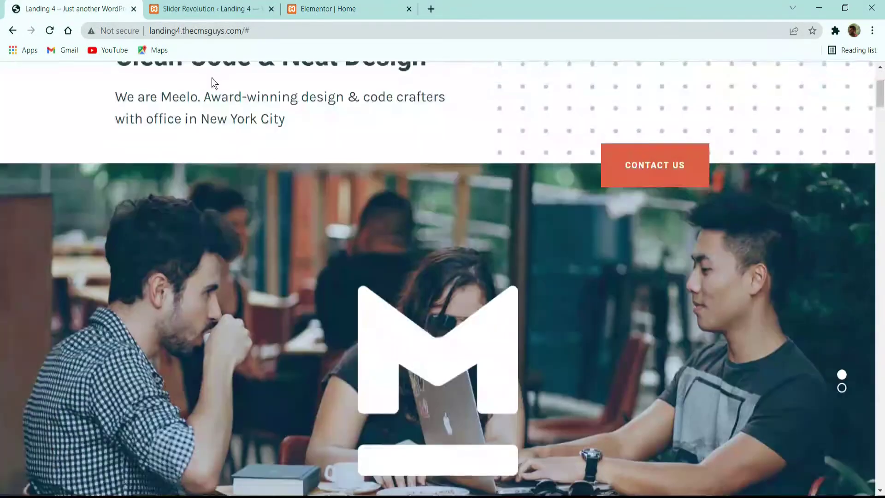
{"action": "left_click", "coordinate": [220, 9]}
{"action": "left_click", "coordinate": [323, 10]}
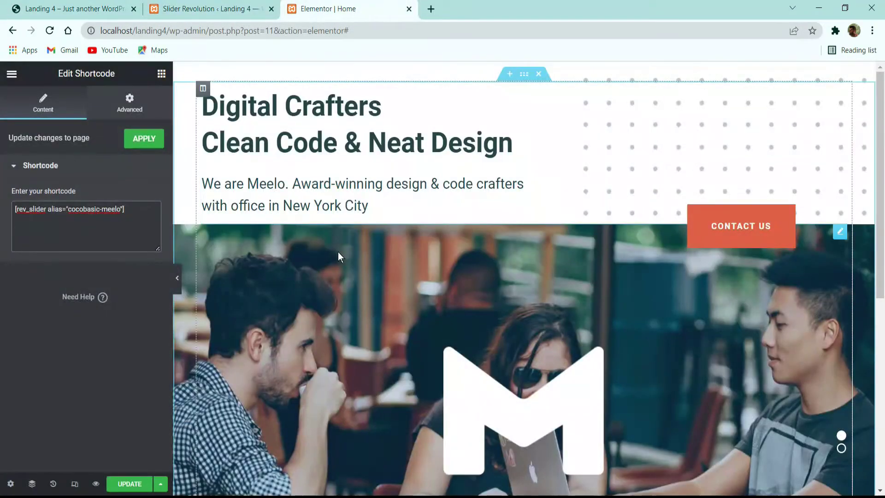
{"action": "left_click", "coordinate": [133, 483]}
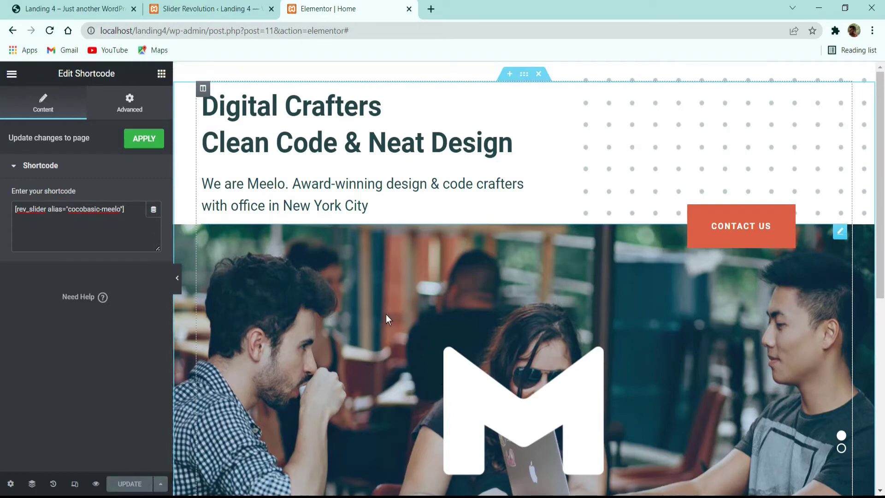
Step: Close the Slider Revolution tab and study the live site's 01 and KNOW US headings
{"action": "left_click", "coordinate": [91, 7]}
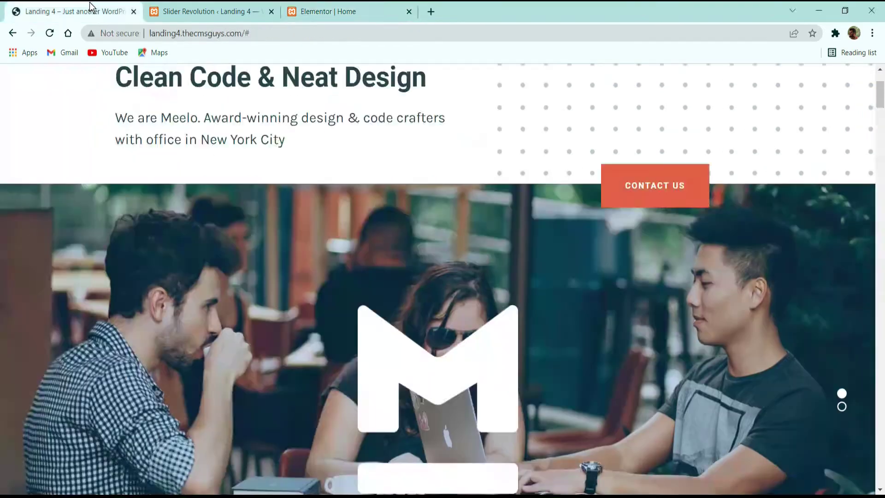
{"action": "scroll", "coordinate": [281, 106], "scroll_direction": "down", "scroll_amount": 8}
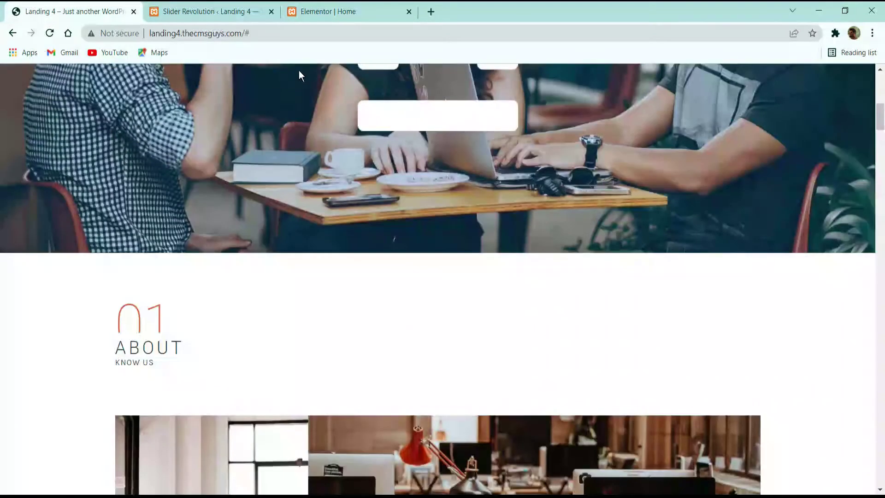
{"action": "left_click", "coordinate": [272, 11]}
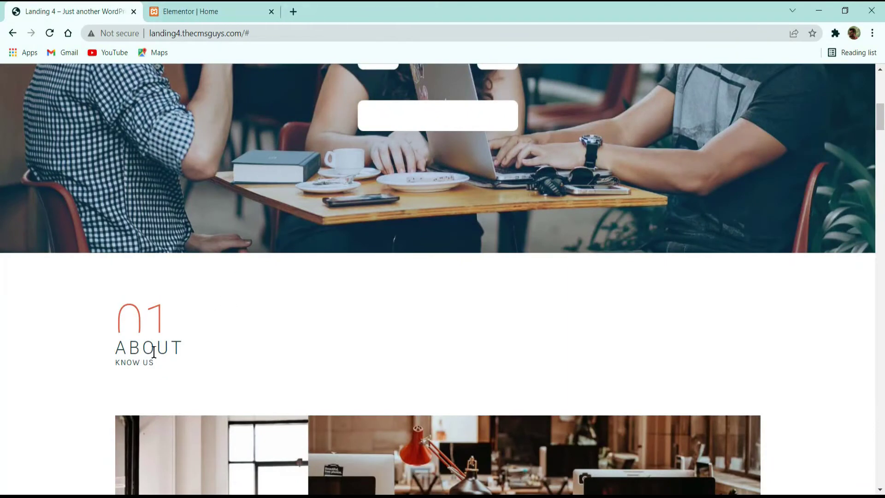
{"action": "scroll", "coordinate": [195, 251], "scroll_direction": "down", "scroll_amount": 3}
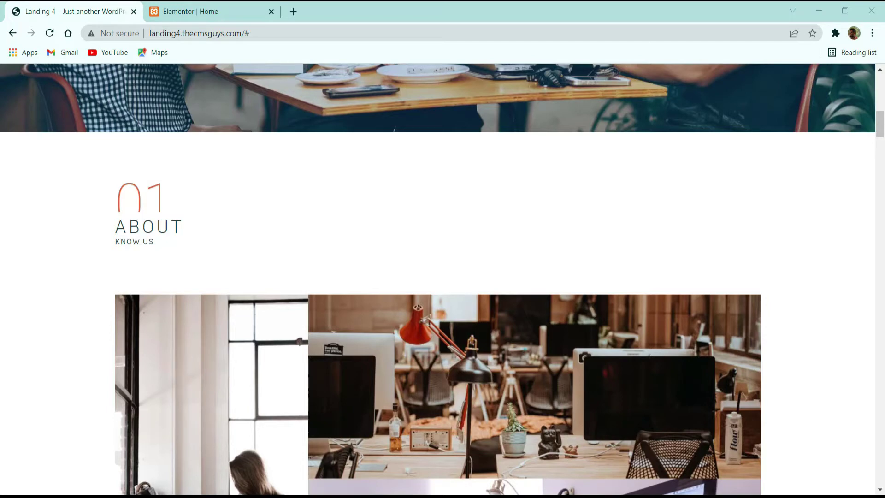
{"action": "left_click_drag", "start_coordinate": [162, 191], "coordinate": [114, 200]}
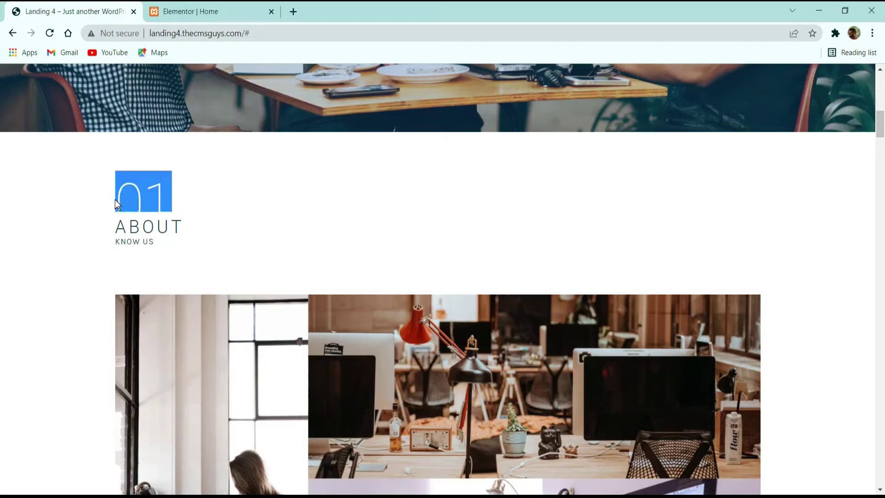
{"action": "left_click", "coordinate": [130, 206]}
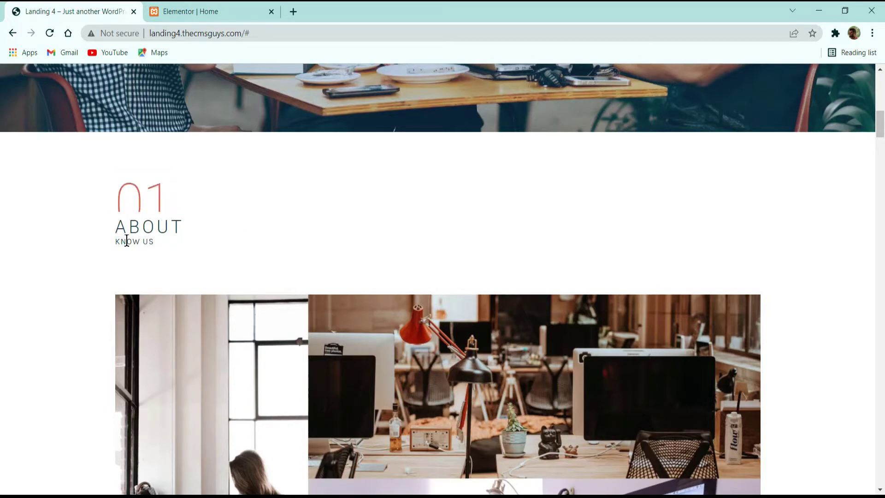
{"action": "left_click_drag", "start_coordinate": [126, 241], "coordinate": [188, 241]}
{"action": "left_click", "coordinate": [209, 230]}
{"action": "left_click", "coordinate": [188, 11]}
{"action": "scroll", "coordinate": [368, 232], "scroll_direction": "down", "scroll_amount": 7}
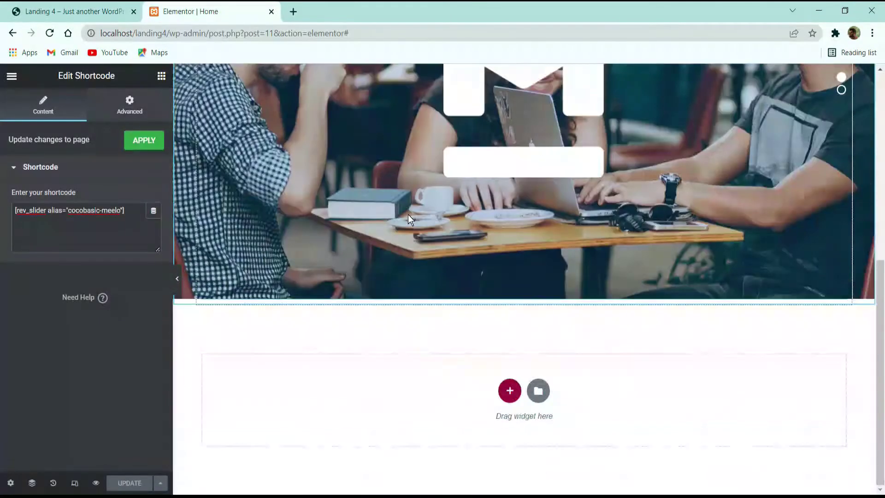
Step: Add a one-column section below the slider with 4 em top and bottom padding
{"action": "left_click", "coordinate": [502, 385]}
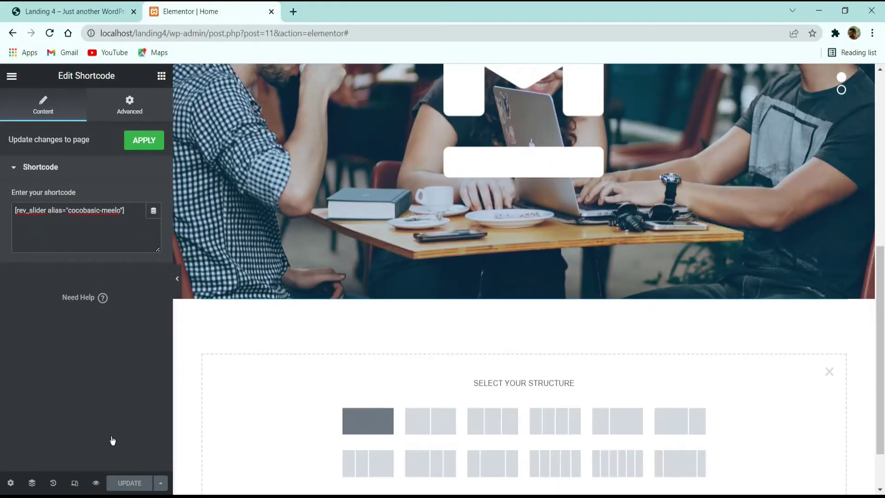
{"action": "left_click", "coordinate": [373, 421]}
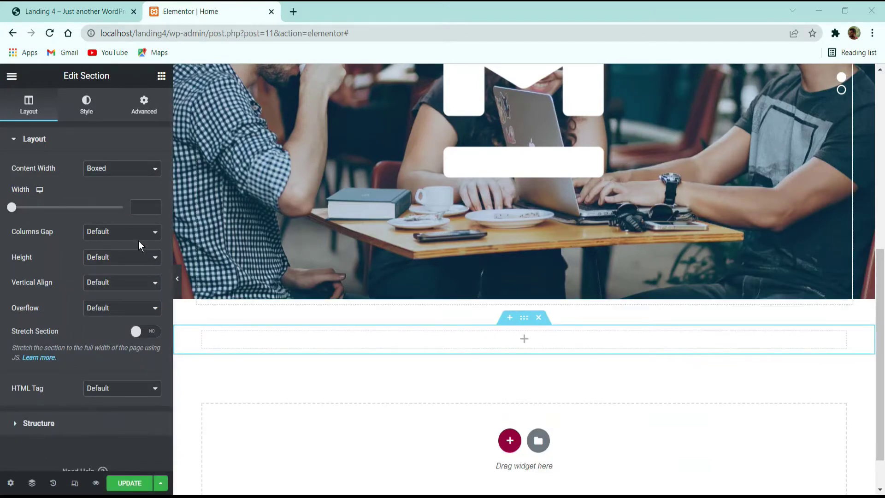
{"action": "left_click", "coordinate": [144, 105]}
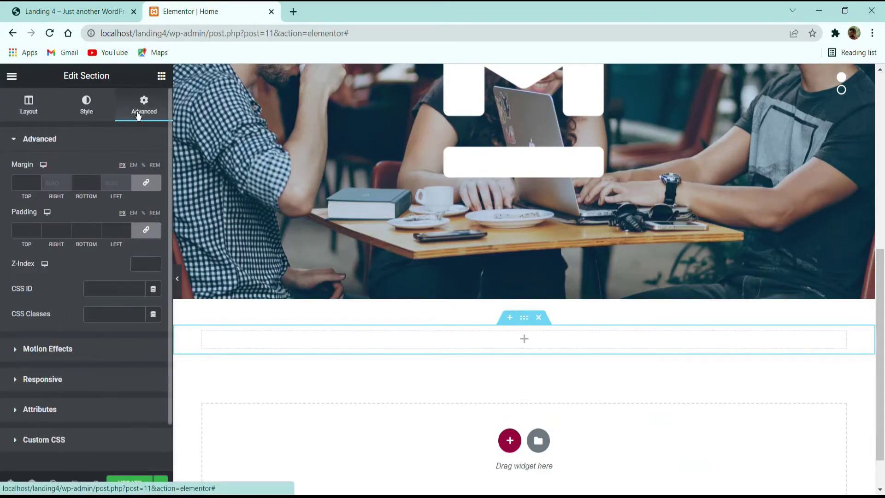
{"action": "left_click", "coordinate": [146, 230]}
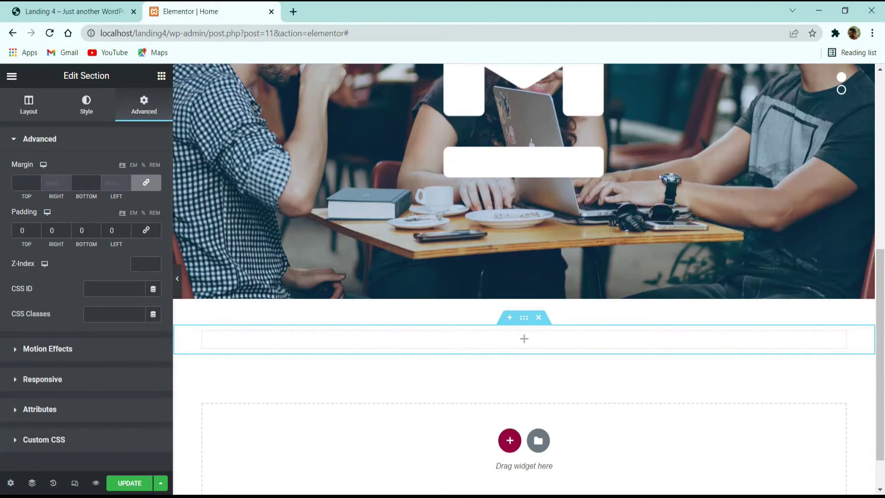
{"action": "left_click", "coordinate": [134, 214]}
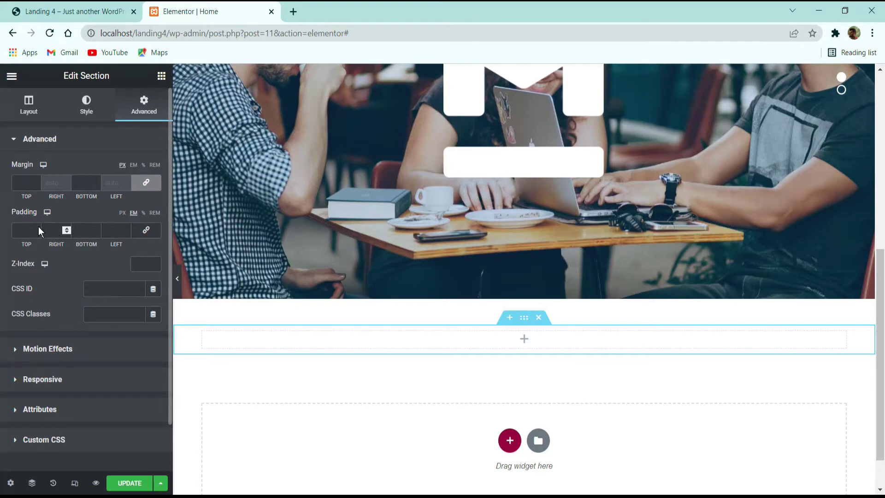
{"action": "type", "text": "4"}
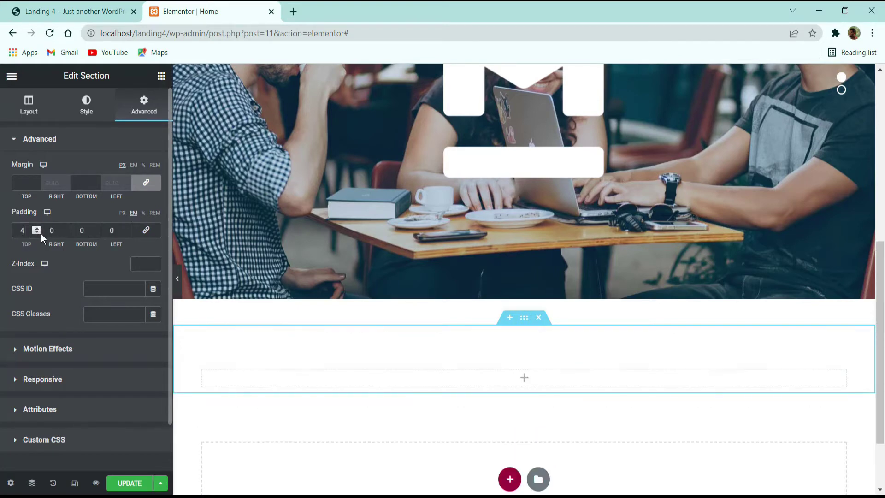
{"action": "key", "text": "Tab"}
{"action": "key", "text": "Tab"}
{"action": "type", "text": "4"}
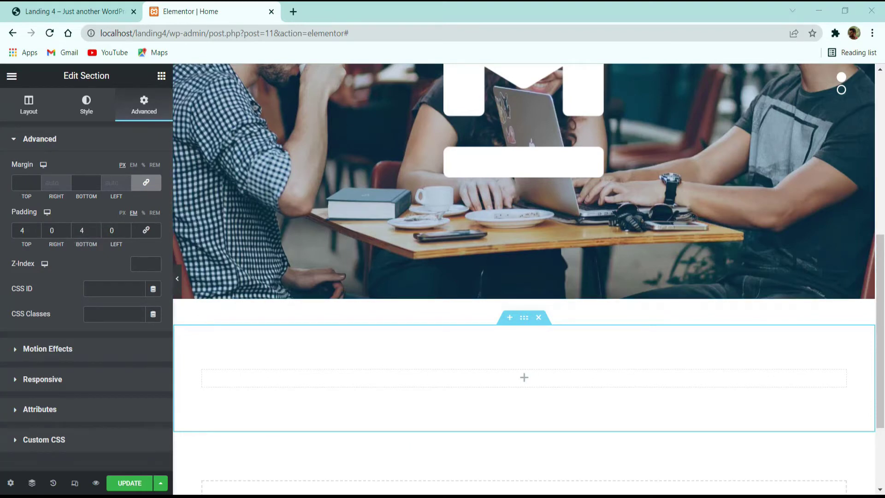
Step: Inspect the live demo's 01 heading, then bring up Elementor's widget list
{"action": "left_click", "coordinate": [94, 7]}
{"action": "left_click", "coordinate": [174, 11]}
{"action": "left_click", "coordinate": [81, 6]}
{"action": "left_click_drag", "start_coordinate": [163, 211], "coordinate": [110, 200]}
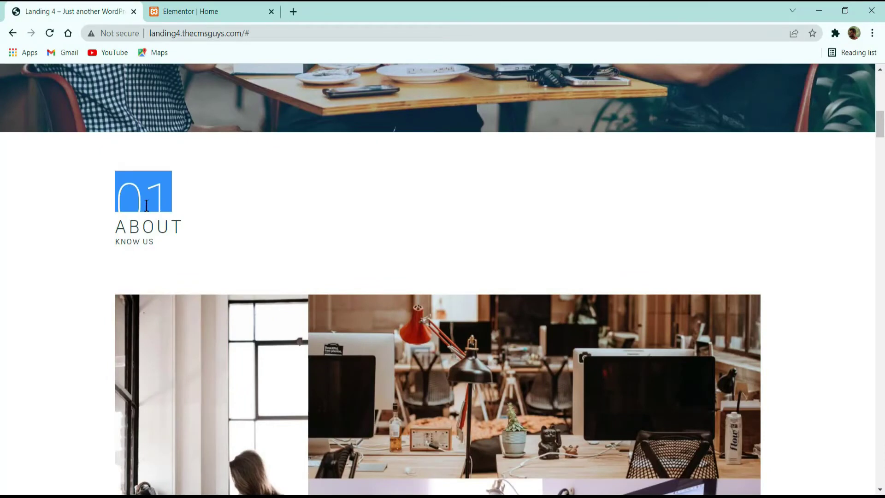
{"action": "left_click", "coordinate": [185, 226]}
{"action": "left_click_drag", "start_coordinate": [113, 235], "coordinate": [134, 241]}
{"action": "left_click", "coordinate": [143, 242]}
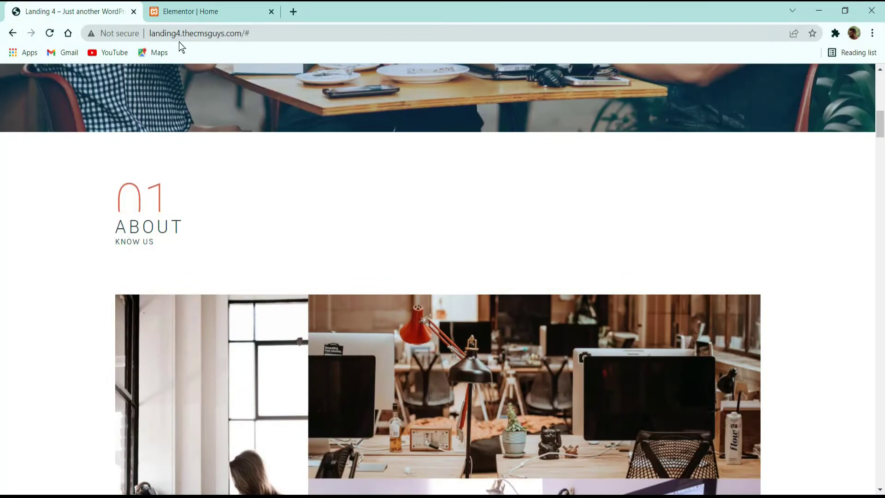
{"action": "left_click", "coordinate": [207, 13]}
{"action": "left_click", "coordinate": [162, 76]}
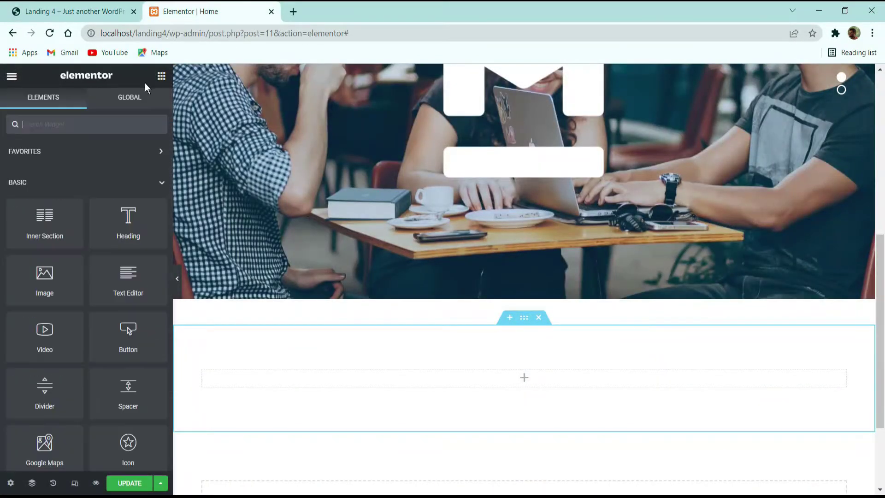
Step: Add a text widget reading 01 in the new section, coloured orange-red #DC6041
{"action": "left_click_drag", "start_coordinate": [101, 291], "coordinate": [265, 336]}
{"action": "left_click", "coordinate": [102, 307]}
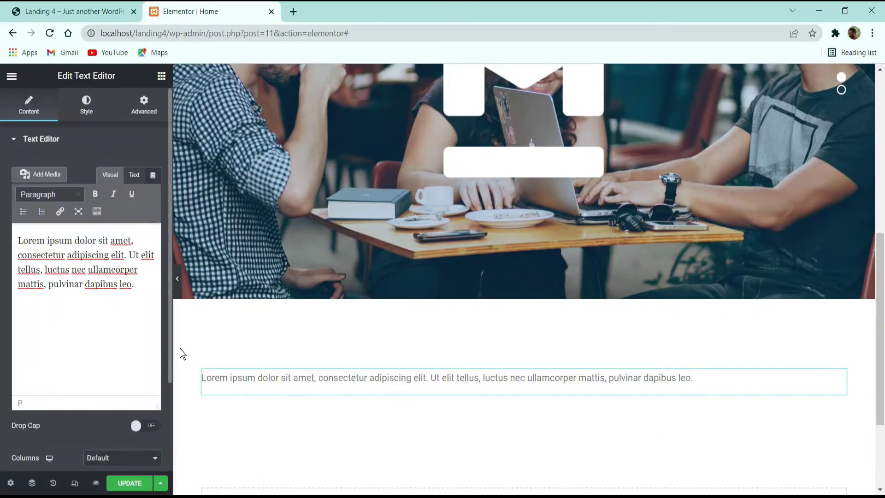
{"action": "key", "text": "ctrl+a"}
{"action": "type", "text": "01"}
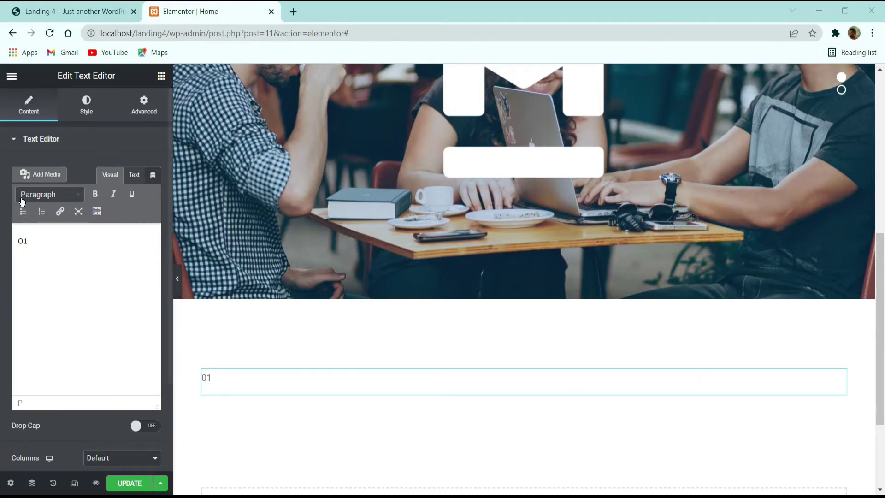
{"action": "left_click", "coordinate": [90, 111]}
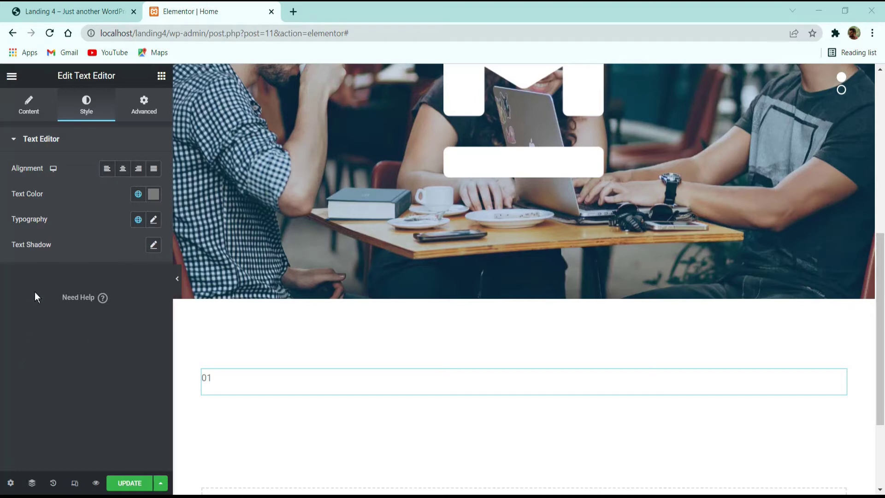
{"action": "left_click", "coordinate": [153, 194]}
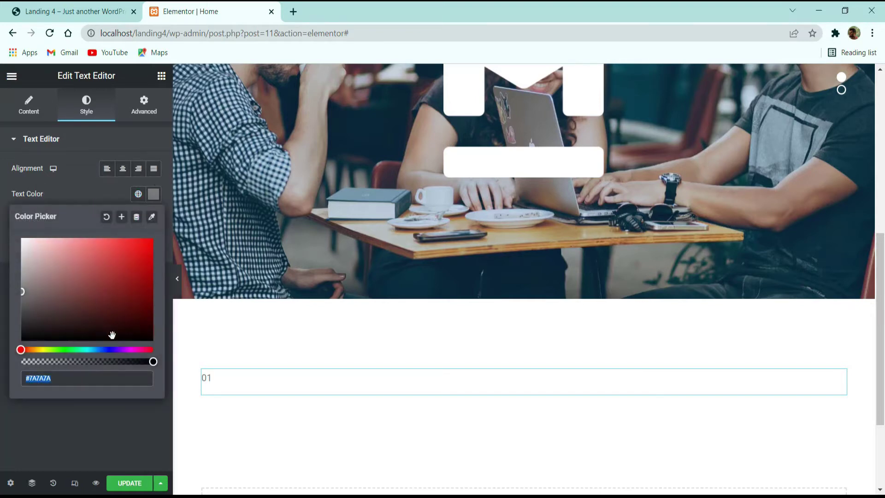
{"action": "type", "text": "#DC6041"}
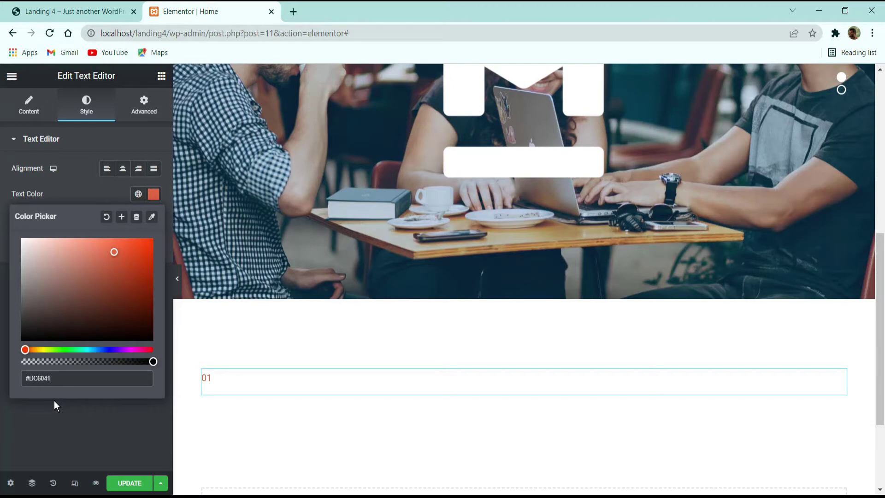
{"action": "left_click", "coordinate": [51, 406]}
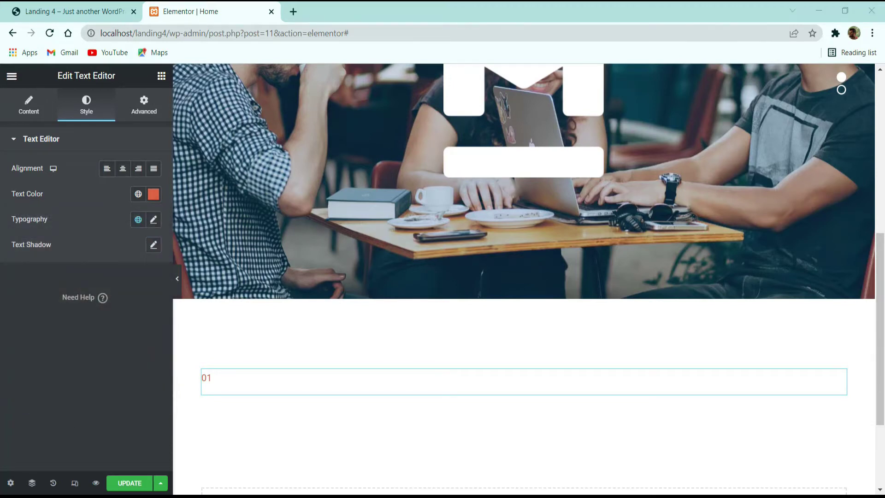
Step: Set the 01 text to Roboto size 90, weight 100, line height 90, then view the demo
{"action": "left_click", "coordinate": [153, 219]}
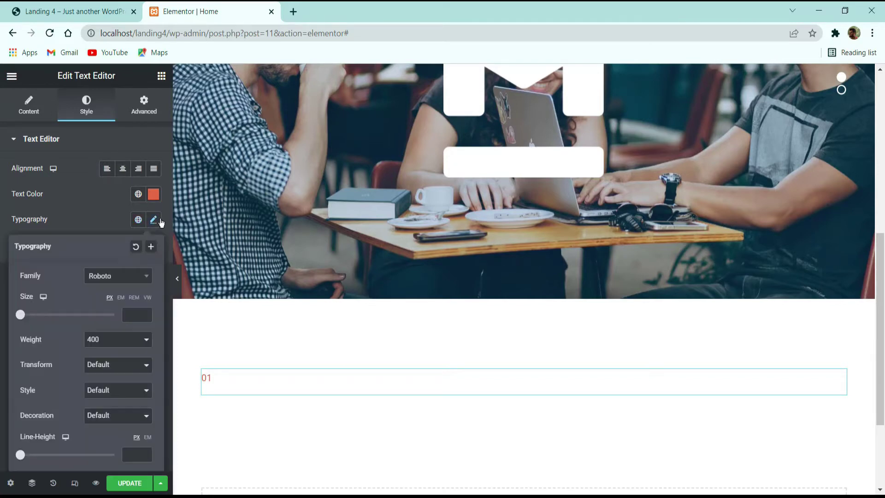
{"action": "left_click", "coordinate": [115, 277]}
{"action": "left_click", "coordinate": [115, 277]}
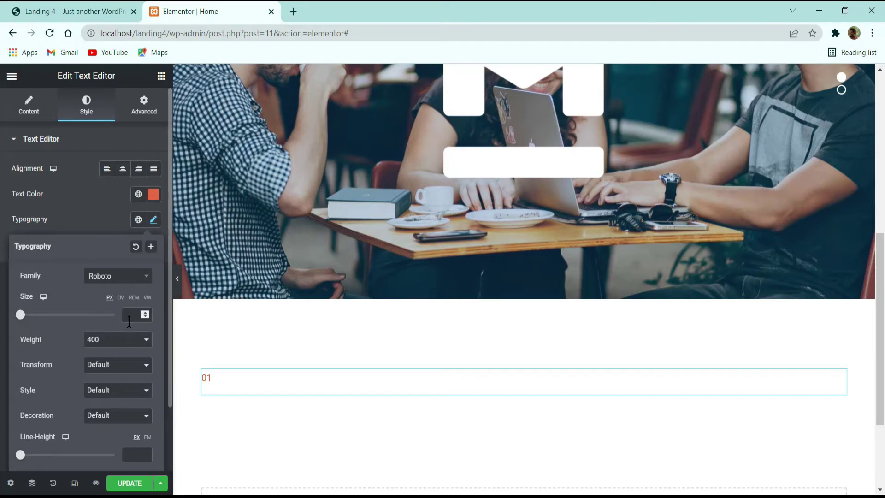
{"action": "left_click", "coordinate": [129, 318]}
{"action": "type", "text": "90"}
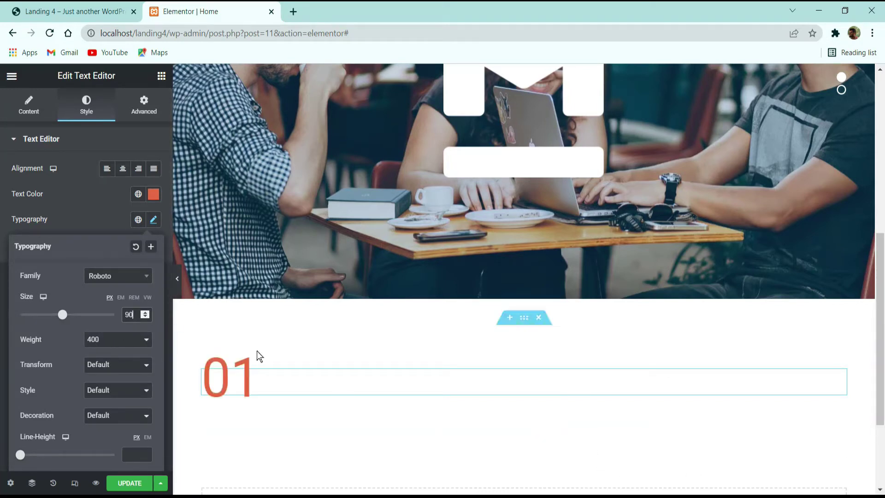
{"action": "left_click", "coordinate": [129, 339]}
{"action": "left_click", "coordinate": [115, 349]}
{"action": "scroll", "coordinate": [112, 345], "scroll_direction": "down", "scroll_amount": 2}
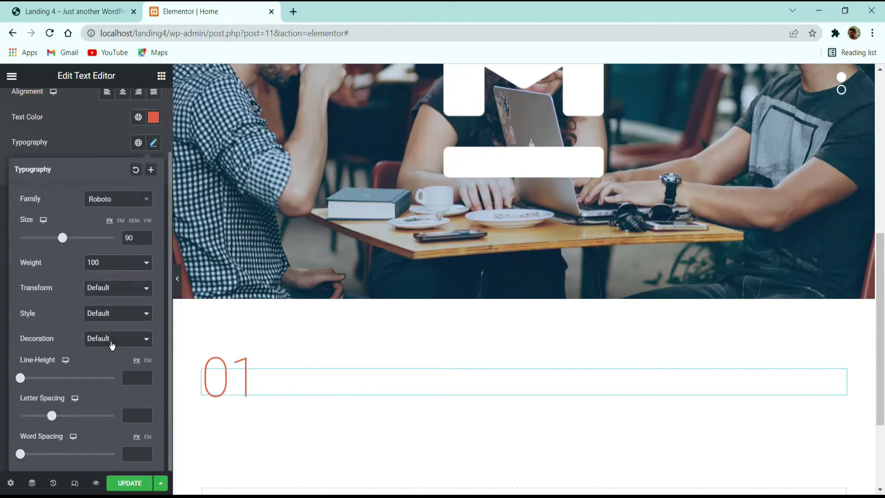
{"action": "left_click", "coordinate": [134, 377]}
{"action": "type", "text": "9"}
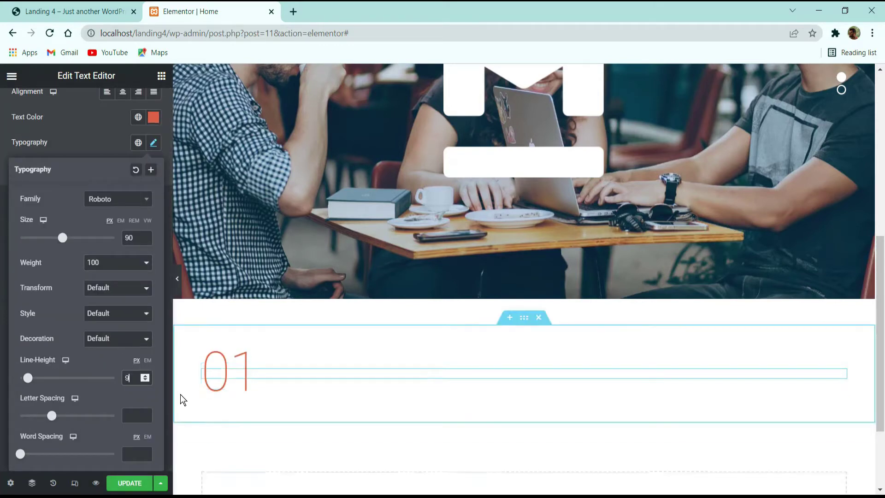
{"action": "type", "text": "0"}
{"action": "left_click", "coordinate": [74, 142]}
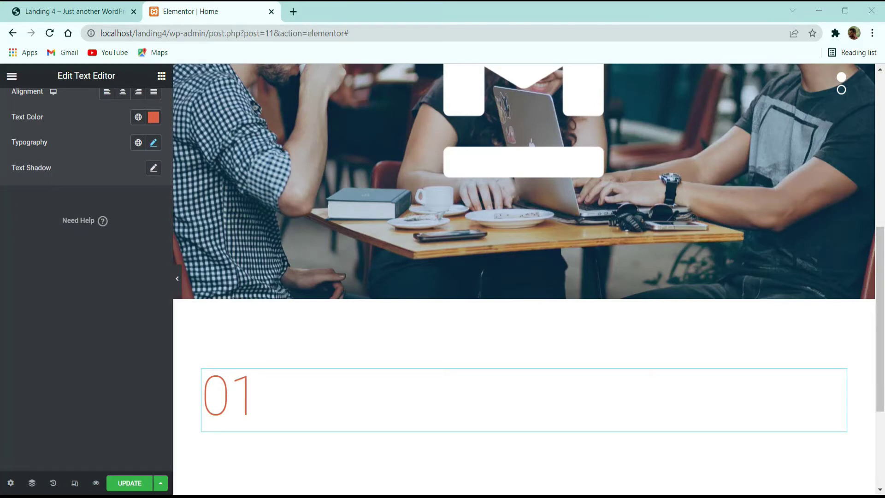
{"action": "left_click", "coordinate": [82, 8]}
{"action": "left_click_drag", "start_coordinate": [170, 217], "coordinate": [120, 227]}
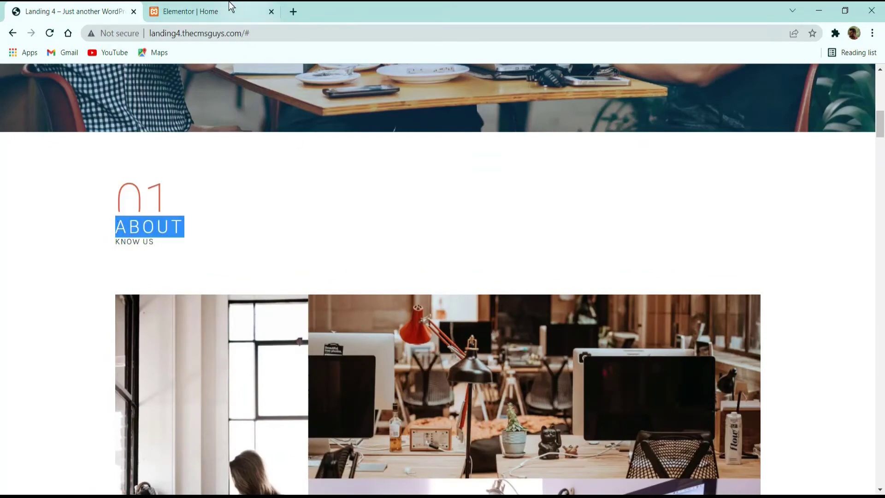
Step: Drag a Heading widget under the 01 number and select its placeholder title
{"action": "left_click", "coordinate": [230, 9]}
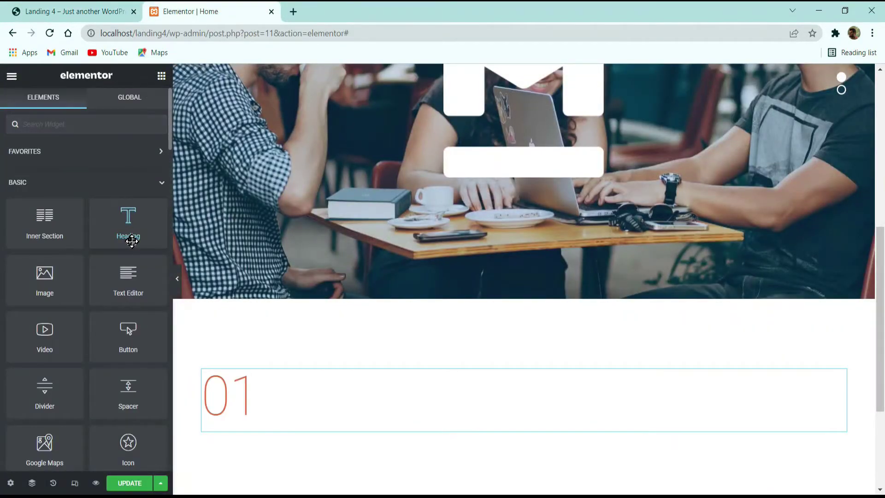
{"action": "left_click_drag", "start_coordinate": [137, 237], "coordinate": [278, 408]}
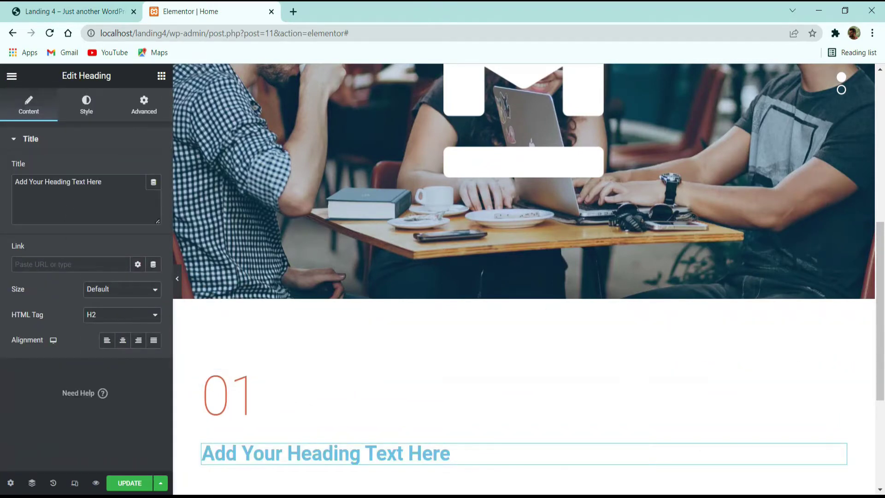
{"action": "left_click", "coordinate": [60, 220]}
{"action": "key", "text": "ctrl+a"}
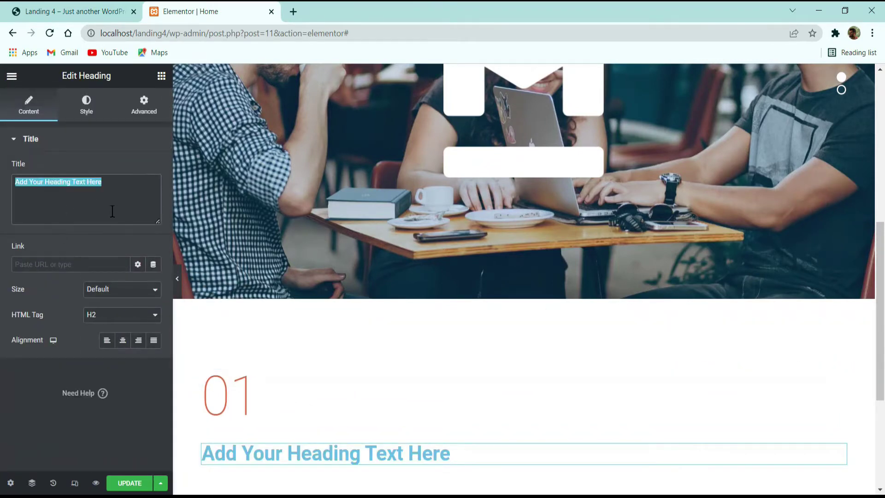
Step: Type ABOUT as the heading text and colour it dark teal #264549
{"action": "type", "text": "ABOUT"}
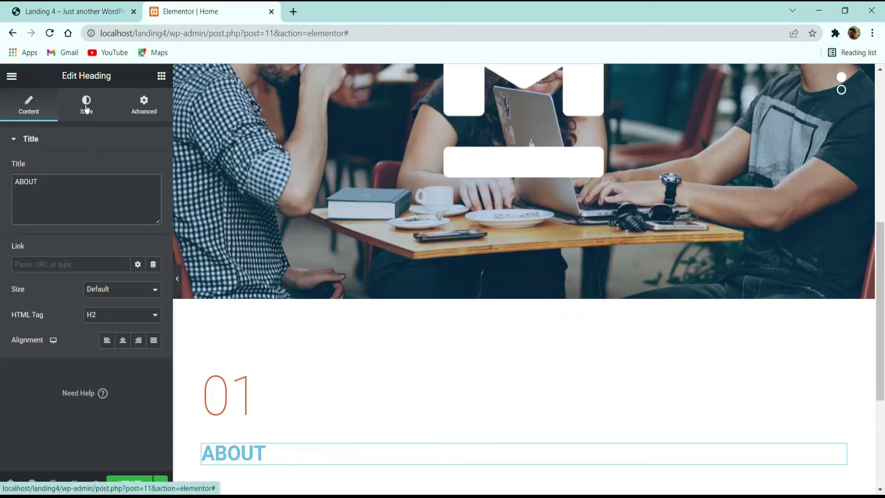
{"action": "left_click", "coordinate": [87, 111]}
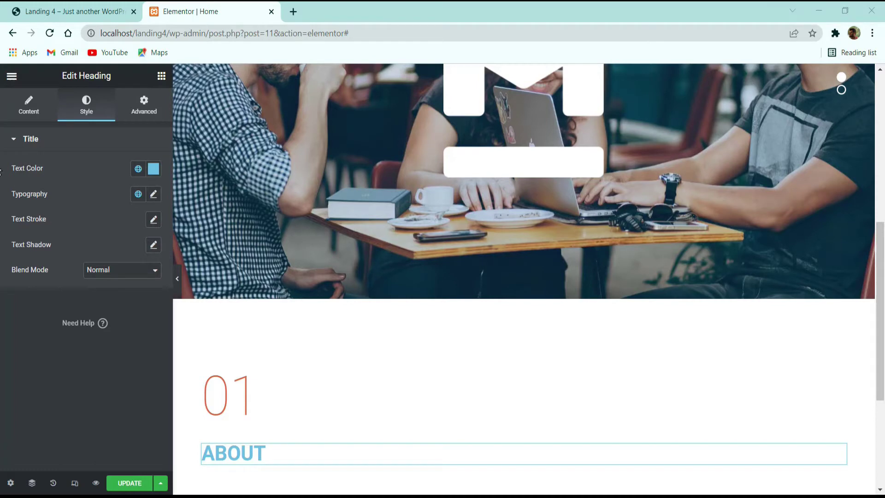
{"action": "left_click", "coordinate": [153, 173]}
{"action": "type", "text": "#264549"}
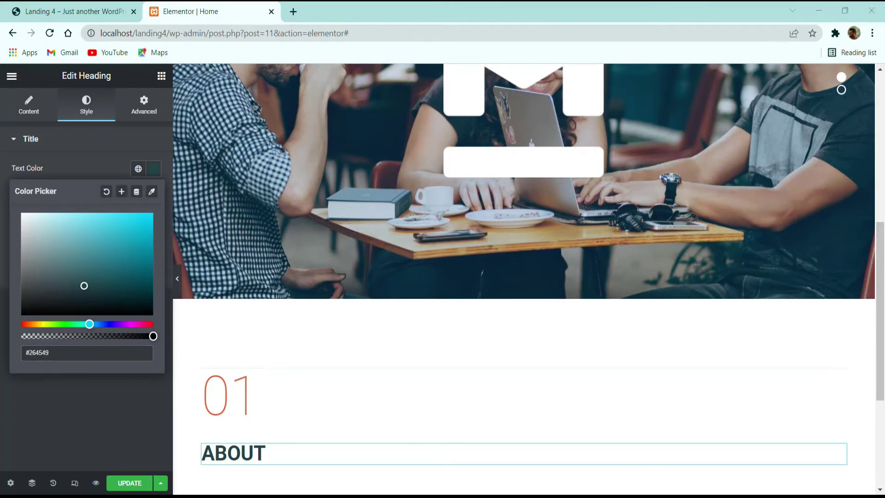
{"action": "left_click", "coordinate": [107, 387]}
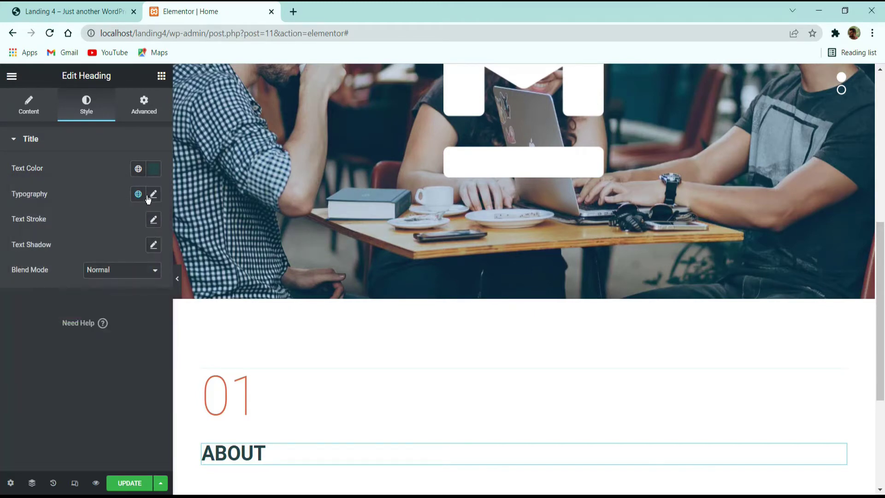
Step: Set ABOUT's typography to Roboto 30 px, weight 300, line height 30, letter spacing 5
{"action": "left_click", "coordinate": [154, 195]}
{"action": "left_click", "coordinate": [128, 251]}
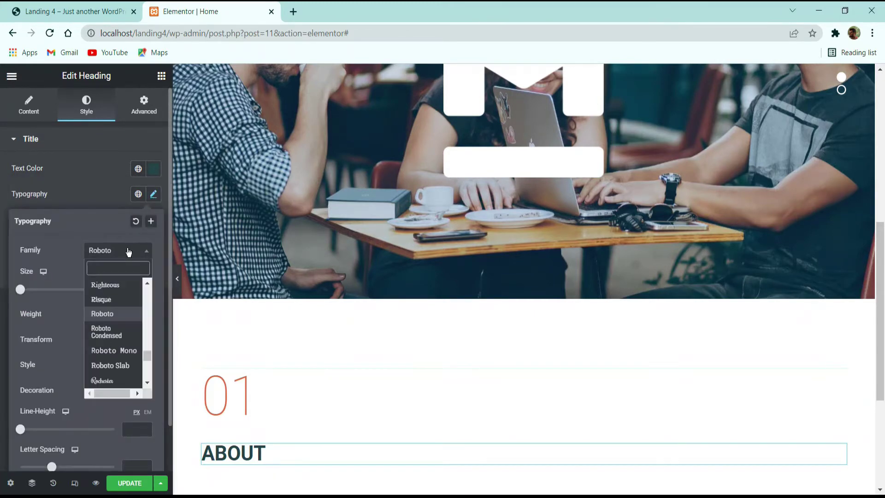
{"action": "left_click", "coordinate": [139, 290]}
{"action": "type", "text": "30"}
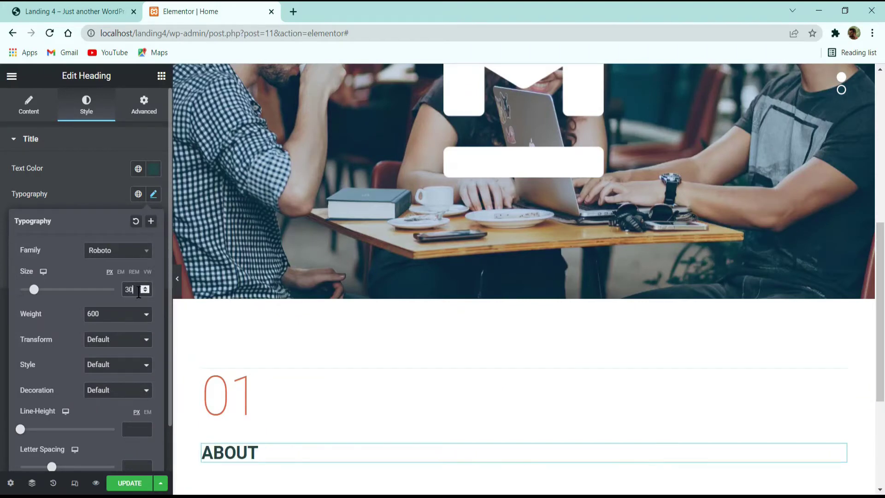
{"action": "left_click", "coordinate": [116, 315]}
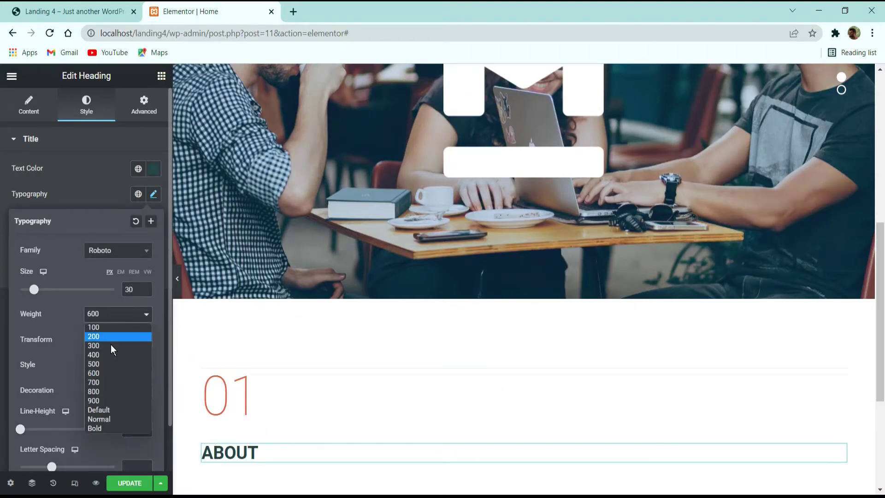
{"action": "left_click", "coordinate": [109, 345]}
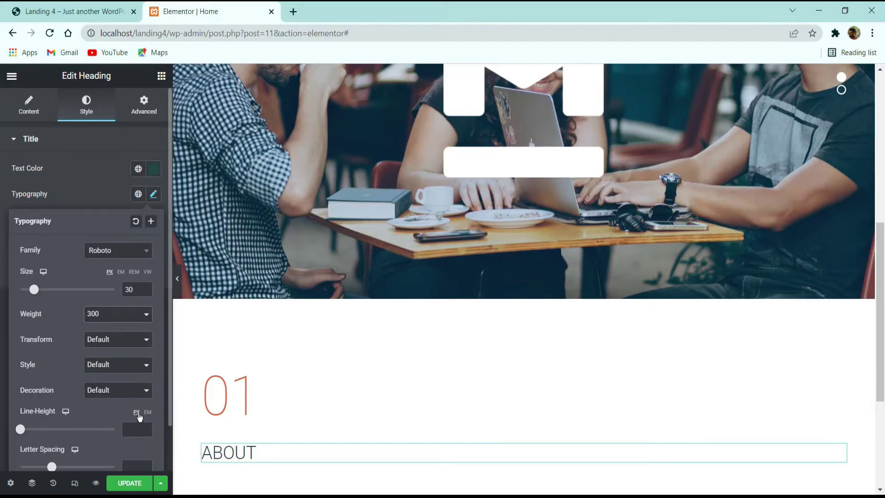
{"action": "left_click", "coordinate": [137, 428]}
{"action": "type", "text": "30"}
{"action": "scroll", "coordinate": [75, 415], "scroll_direction": "down", "scroll_amount": 1}
{"action": "left_click", "coordinate": [151, 417]}
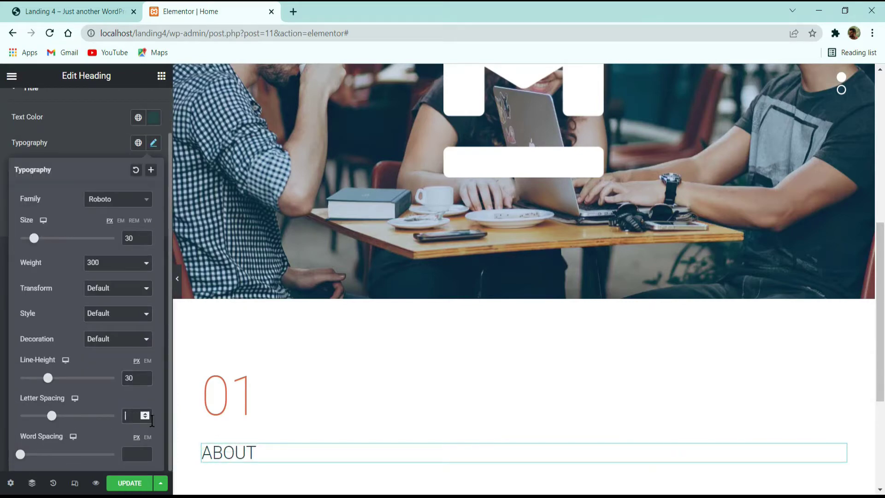
{"action": "type", "text": "5"}
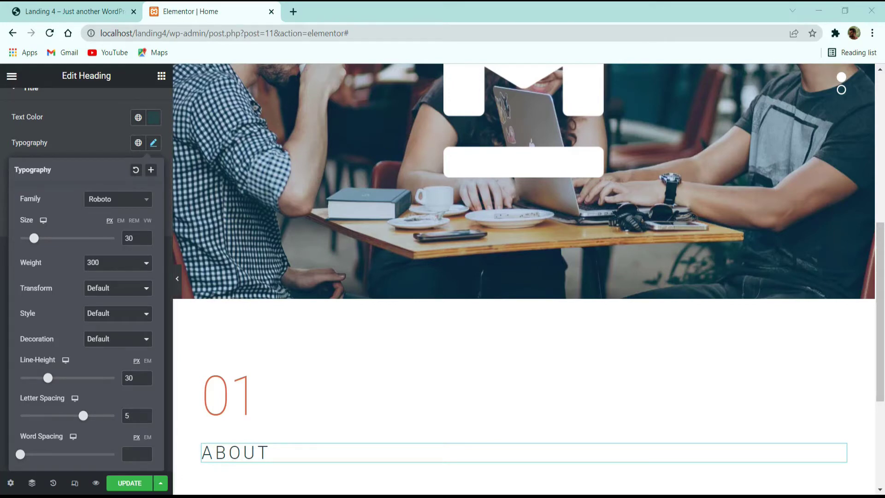
{"action": "left_click", "coordinate": [72, 11]}
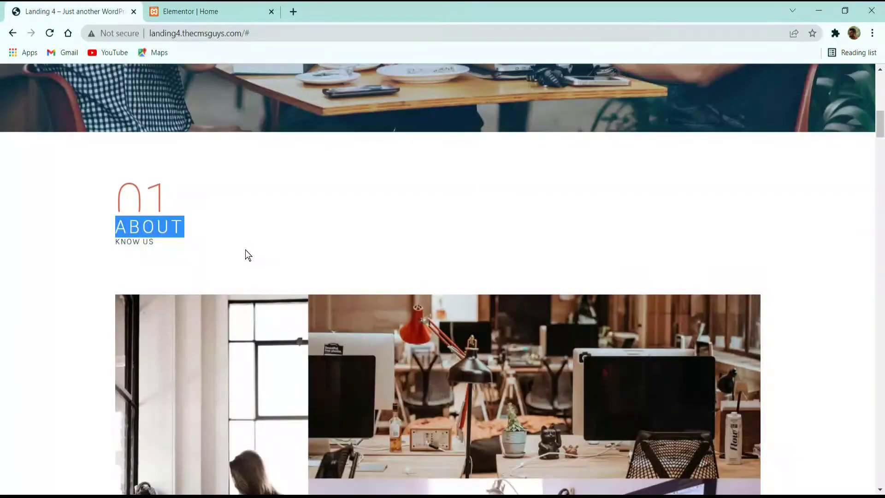
{"action": "left_click", "coordinate": [170, 244]}
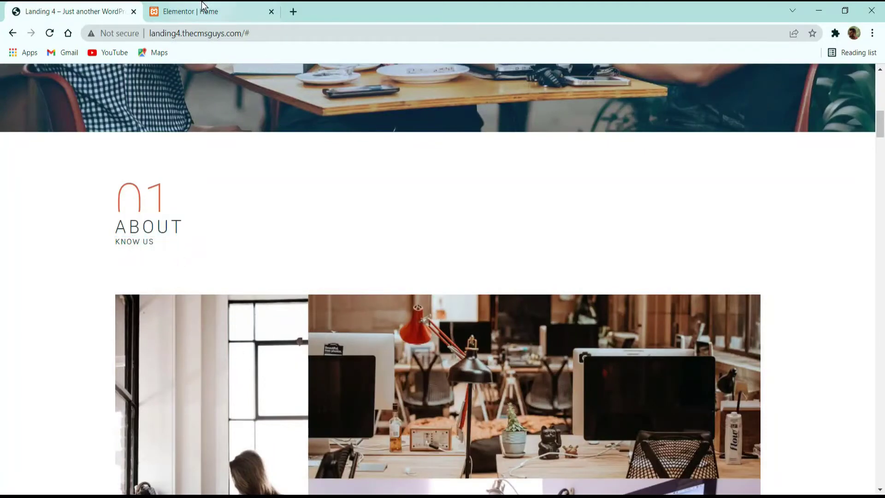
{"action": "left_click", "coordinate": [203, 9]}
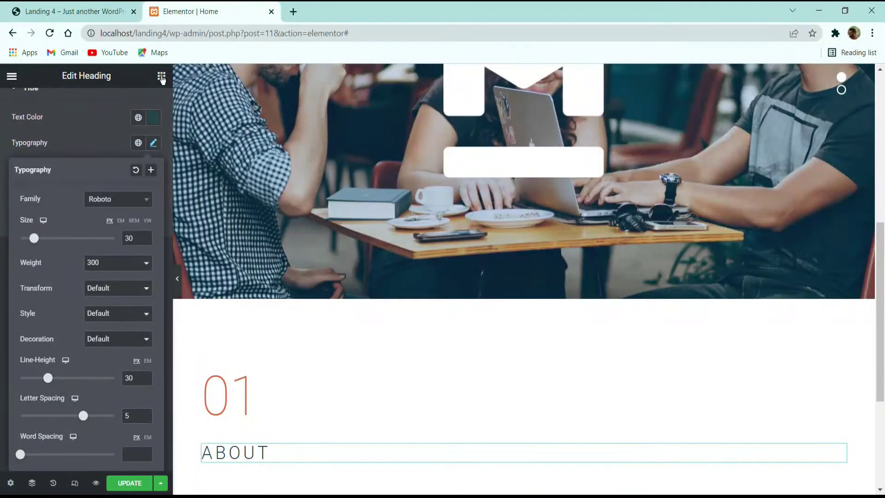
Step: Add a text block under the ABOUT heading and replace its placeholder with KNOW US
{"action": "left_click", "coordinate": [161, 75]}
{"action": "left_click_drag", "start_coordinate": [134, 293], "coordinate": [287, 464]}
{"action": "scroll", "coordinate": [316, 429], "scroll_direction": "down", "scroll_amount": 5}
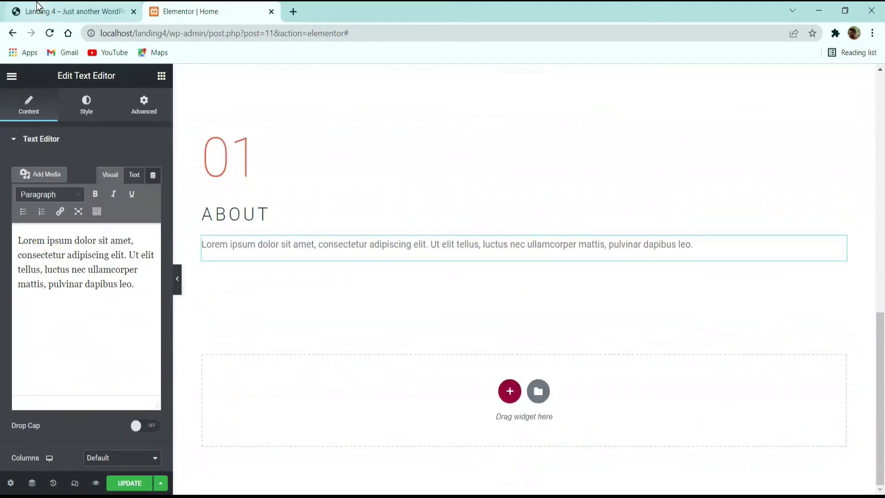
{"action": "left_click", "coordinate": [74, 11]}
{"action": "left_click_drag", "start_coordinate": [158, 239], "coordinate": [115, 243]}
{"action": "key", "text": "ctrl+c"}
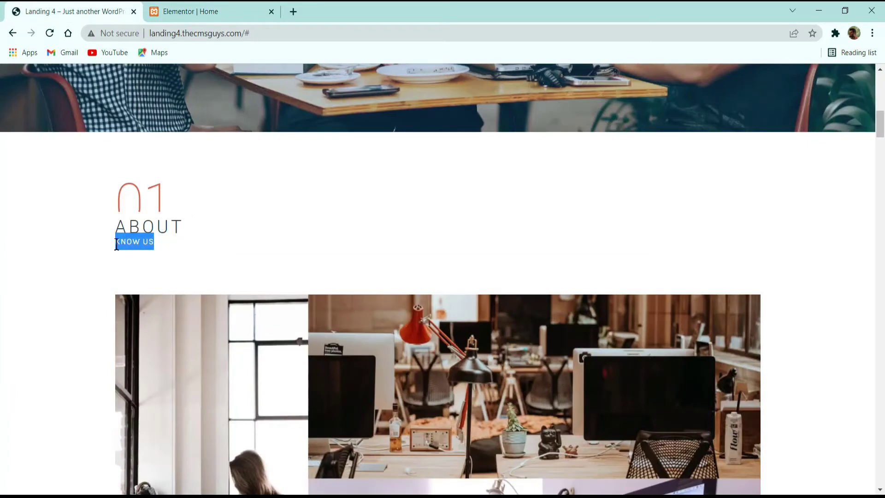
{"action": "left_click", "coordinate": [228, 7]}
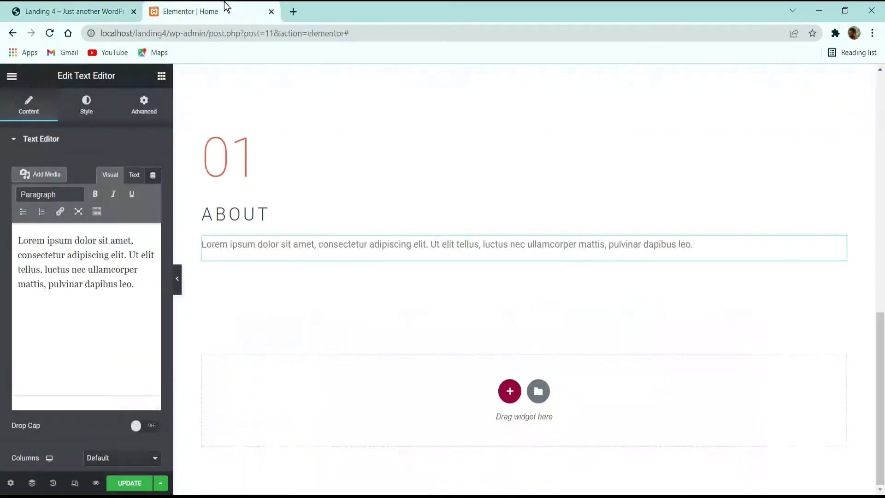
{"action": "triple_click", "coordinate": [84, 273]}
{"action": "left_click", "coordinate": [91, 265]}
{"action": "key", "text": "ctrl+a"}
{"action": "key", "text": "ctrl+v"}
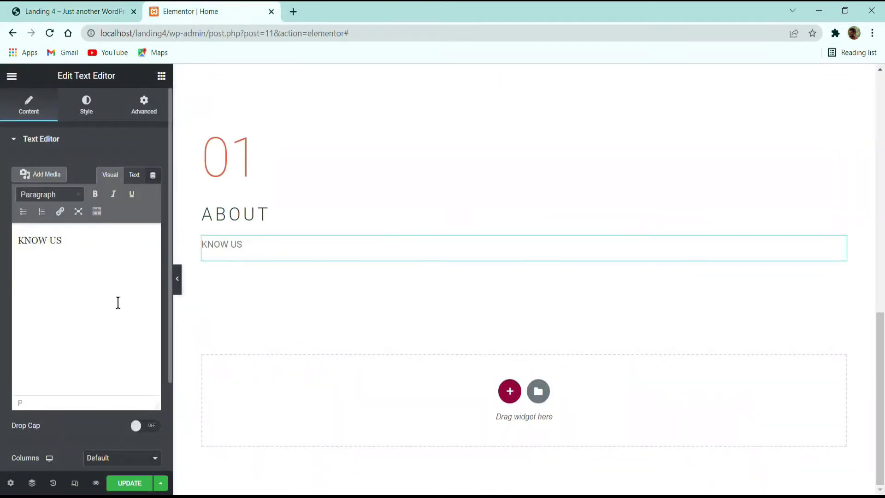
Step: Style KNOW US dark teal #264549 at 14 px with letter spacing 1
{"action": "left_click", "coordinate": [84, 115]}
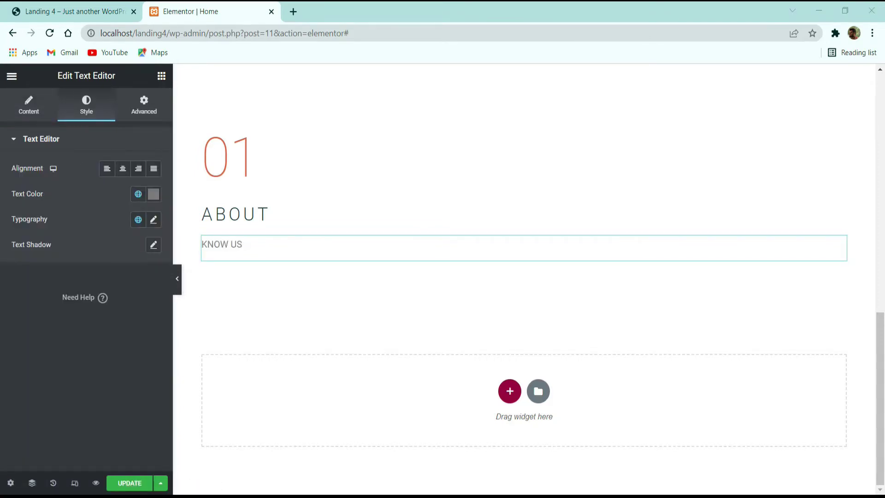
{"action": "left_click", "coordinate": [147, 201]}
{"action": "type", "text": "#264549"}
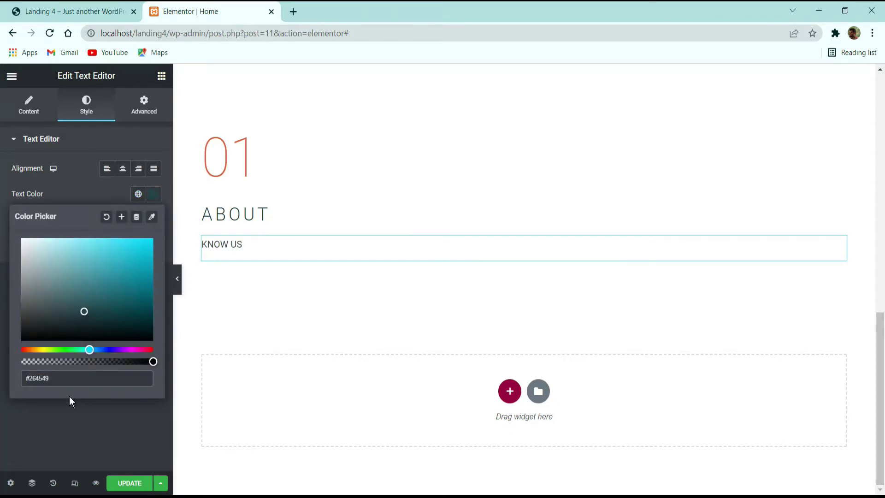
{"action": "left_click", "coordinate": [91, 432]}
{"action": "left_click", "coordinate": [162, 217]}
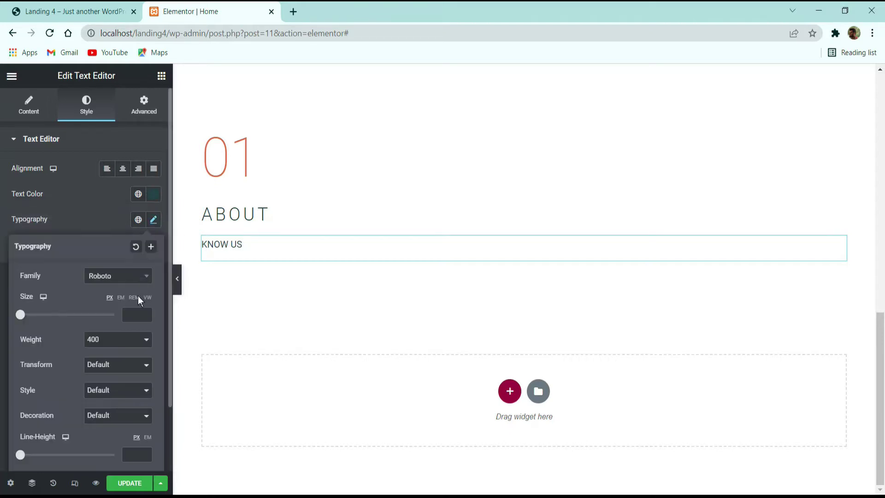
{"action": "left_click", "coordinate": [130, 318]}
{"action": "type", "text": "14"}
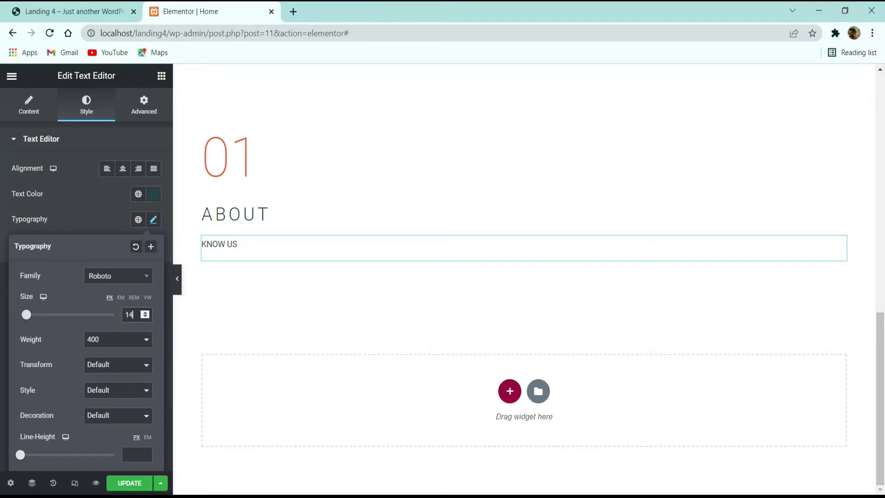
{"action": "scroll", "coordinate": [134, 443], "scroll_direction": "down", "scroll_amount": 2}
{"action": "left_click", "coordinate": [132, 417]}
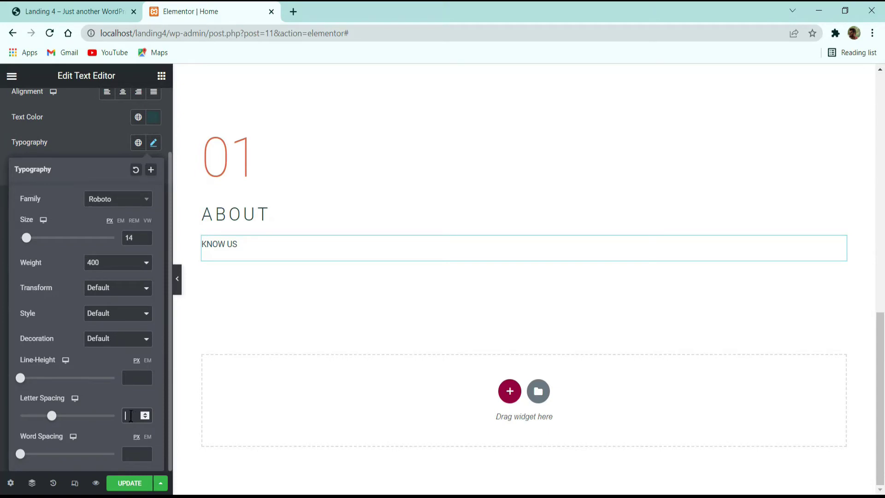
{"action": "type", "text": "1"}
{"action": "left_click", "coordinate": [79, 156]}
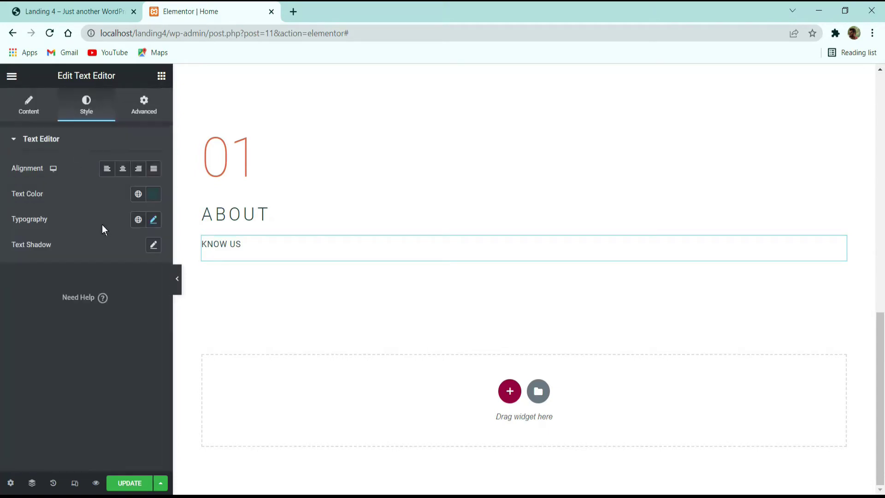
{"action": "left_click", "coordinate": [143, 107]}
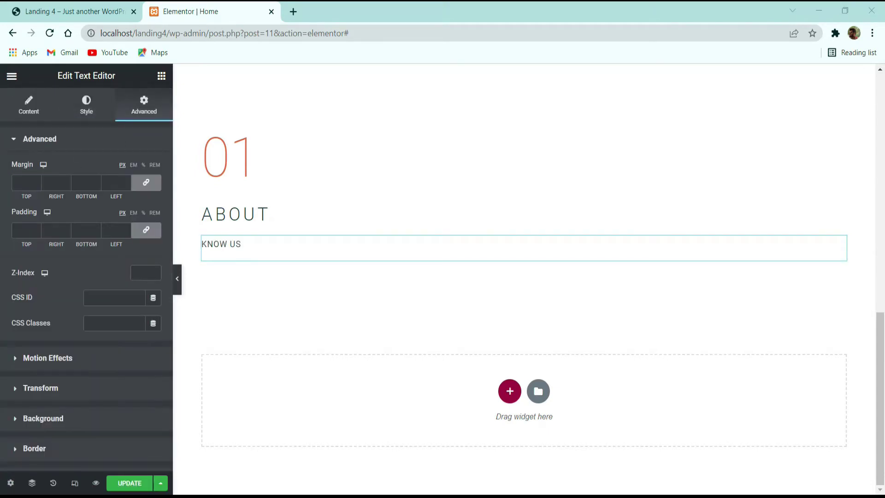
{"action": "left_click", "coordinate": [108, 4]}
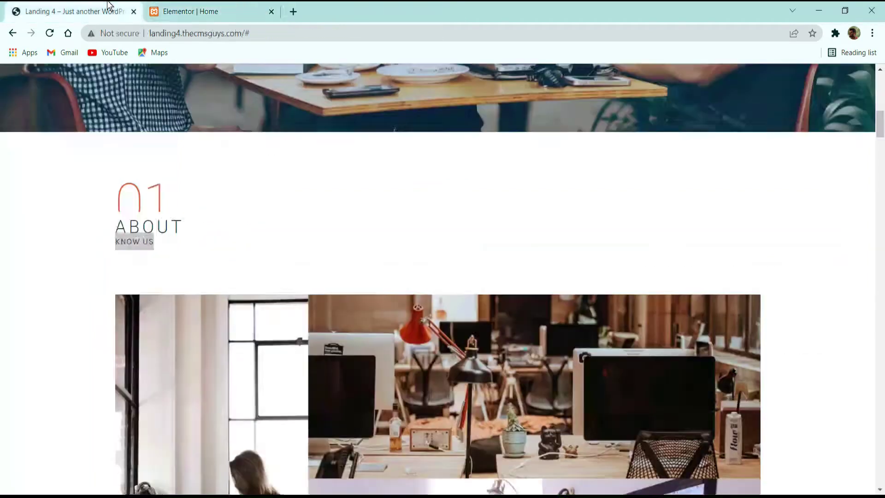
{"action": "left_click", "coordinate": [184, 237]}
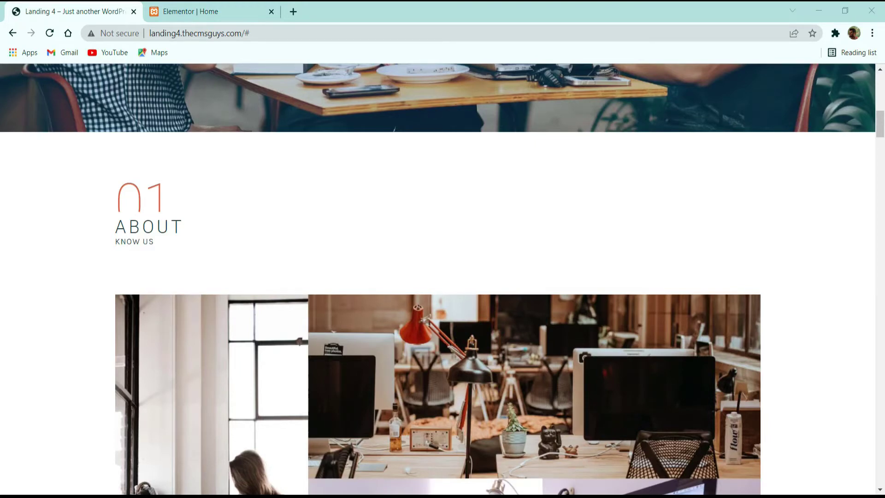
Step: Give the ABOUT heading a -65 top margin and 10 top padding
{"action": "left_click", "coordinate": [185, 12]}
{"action": "left_click", "coordinate": [257, 211]}
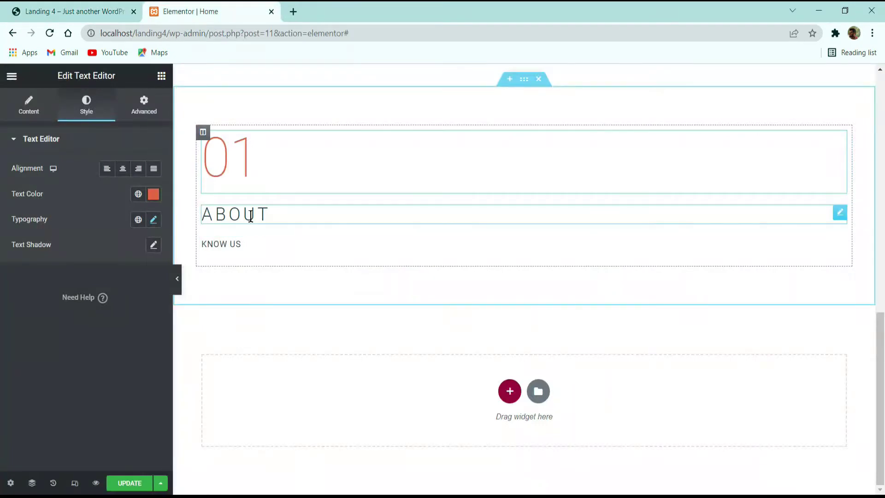
{"action": "left_click", "coordinate": [144, 105]}
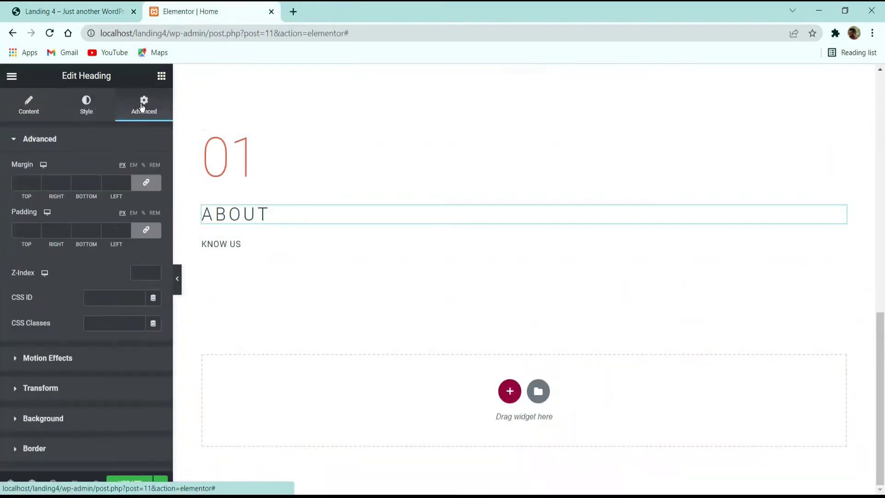
{"action": "left_click", "coordinate": [141, 178]}
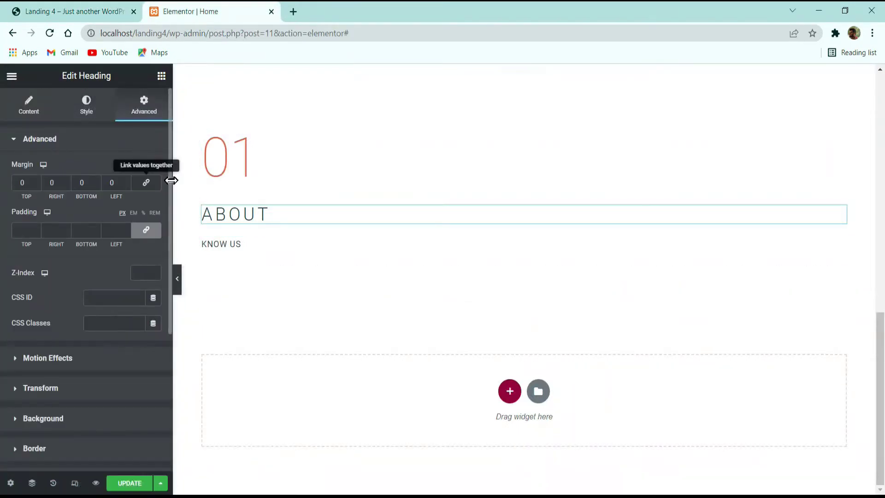
{"action": "left_click", "coordinate": [36, 185]}
{"action": "left_click", "coordinate": [37, 185]}
{"action": "left_click", "coordinate": [37, 185]}
{"action": "left_click", "coordinate": [37, 185]}
{"action": "left_click", "coordinate": [37, 185]}
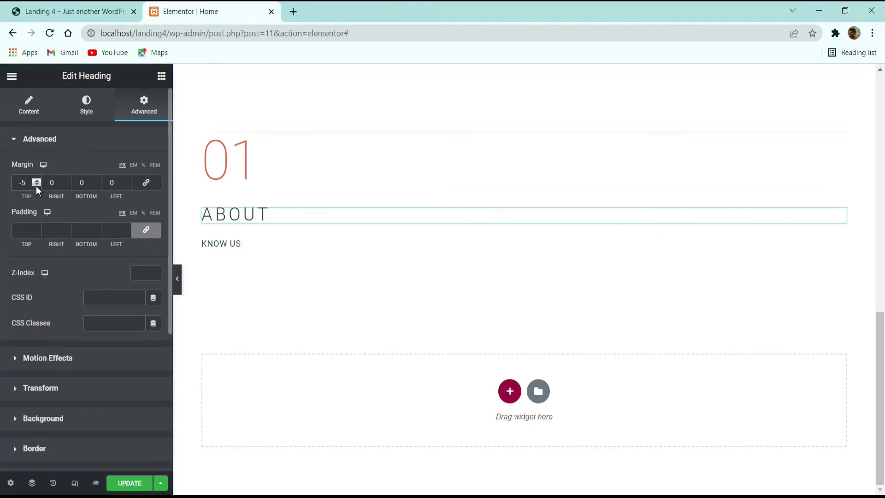
{"action": "left_click", "coordinate": [37, 185]}
{"action": "type", "text": "5"}
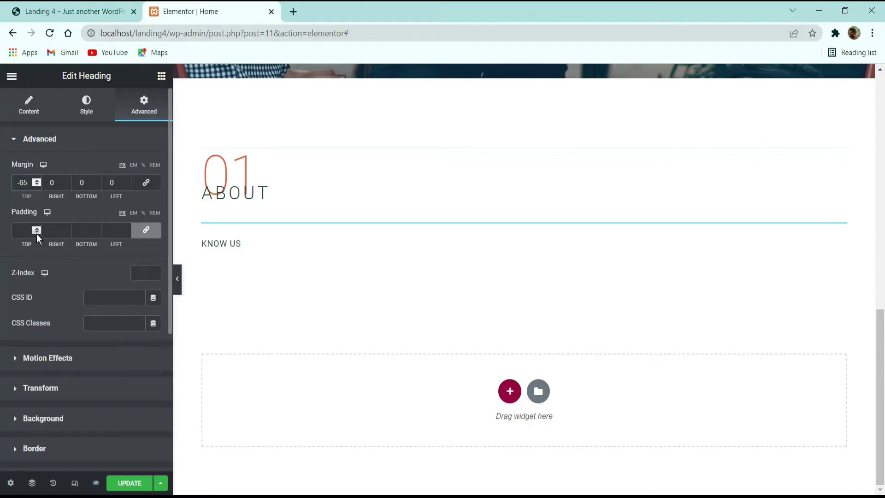
{"action": "left_click", "coordinate": [146, 230]}
{"action": "left_click", "coordinate": [19, 230]}
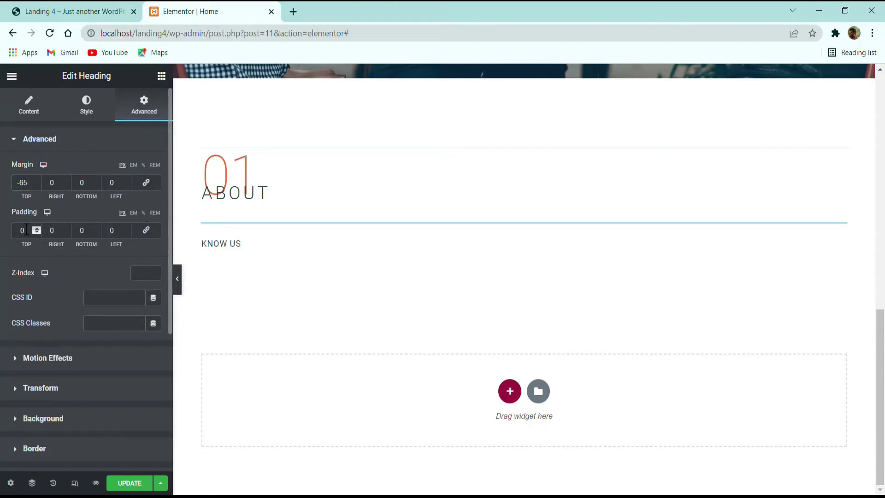
{"action": "type", "text": "1"}
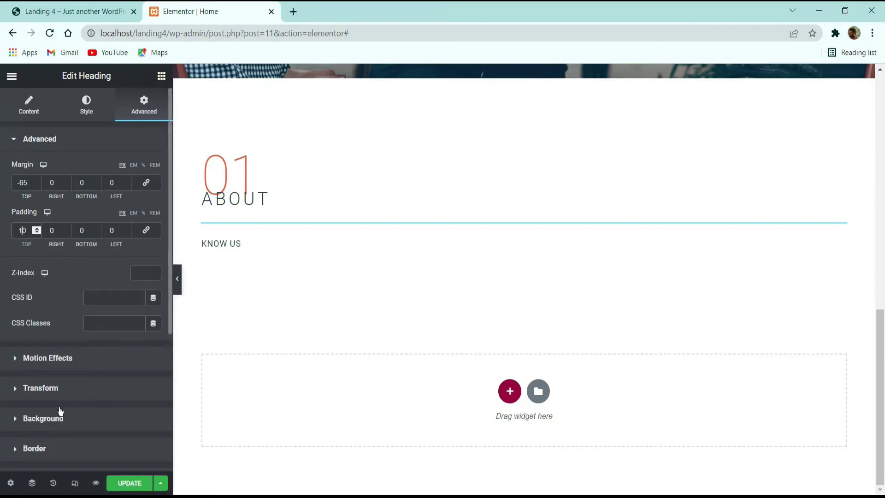
Step: Give the ABOUT heading a classic white #FFFFFF background and compare it with the demo
{"action": "left_click", "coordinate": [59, 418]}
{"action": "left_click", "coordinate": [135, 285]}
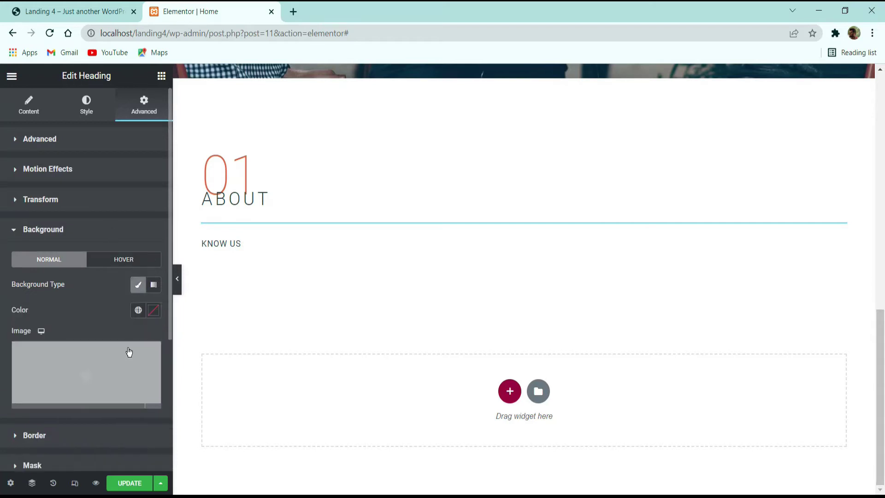
{"action": "left_click", "coordinate": [154, 310]}
{"action": "left_click", "coordinate": [96, 373]}
{"action": "left_click", "coordinate": [95, 372]}
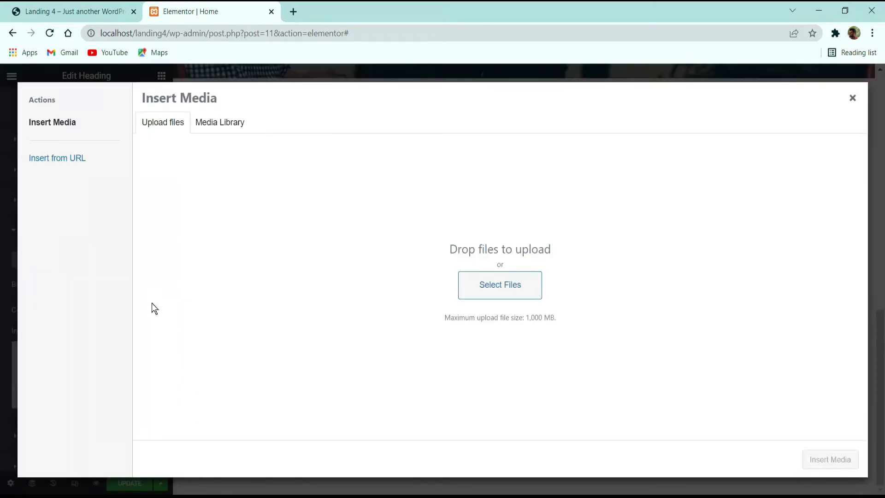
{"action": "left_click", "coordinate": [853, 97]}
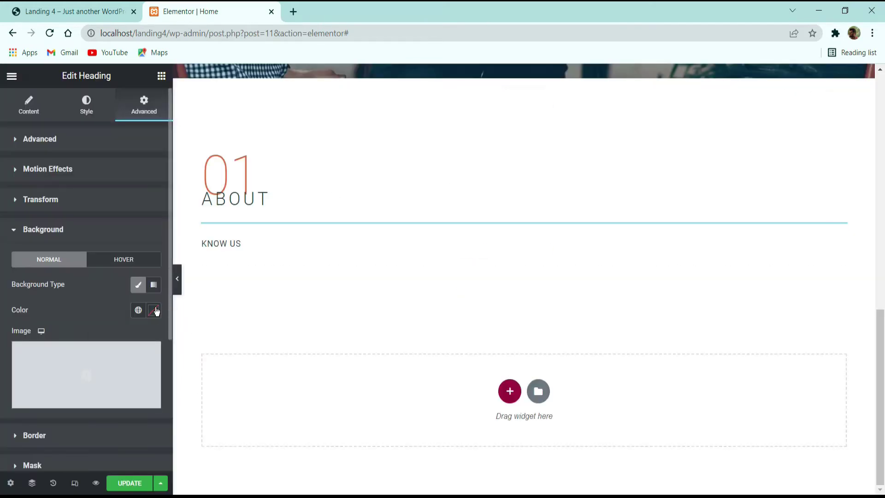
{"action": "left_click", "coordinate": [153, 310]}
{"action": "left_click_drag", "start_coordinate": [34, 148], "coordinate": [21, 139]}
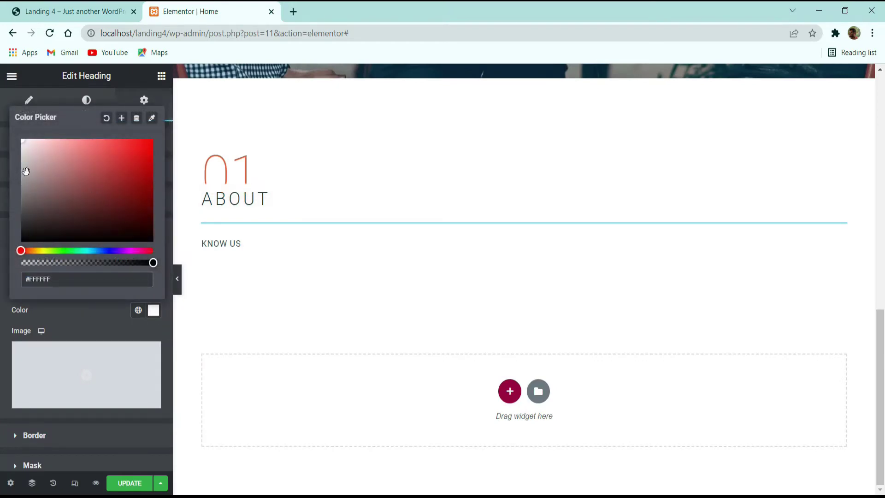
{"action": "left_click", "coordinate": [29, 100]}
{"action": "left_click", "coordinate": [74, 11]}
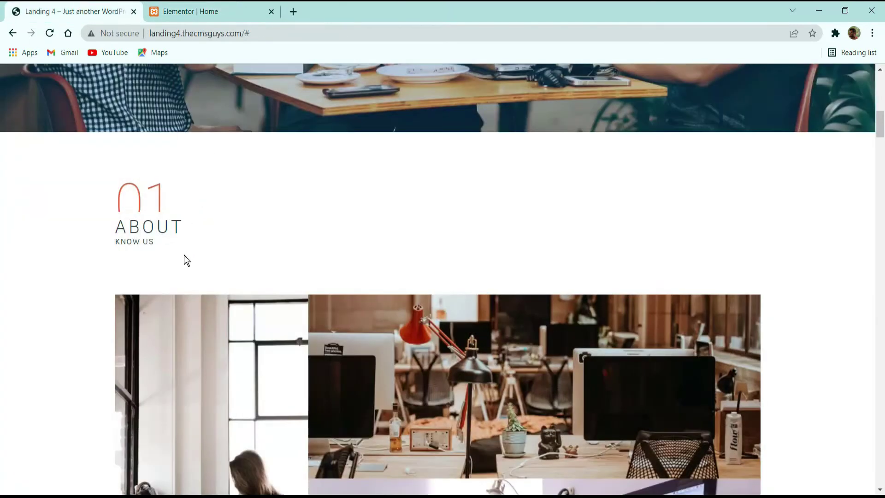
{"action": "left_click", "coordinate": [194, 7]}
{"action": "left_click", "coordinate": [75, 5]}
{"action": "left_click", "coordinate": [174, 8]}
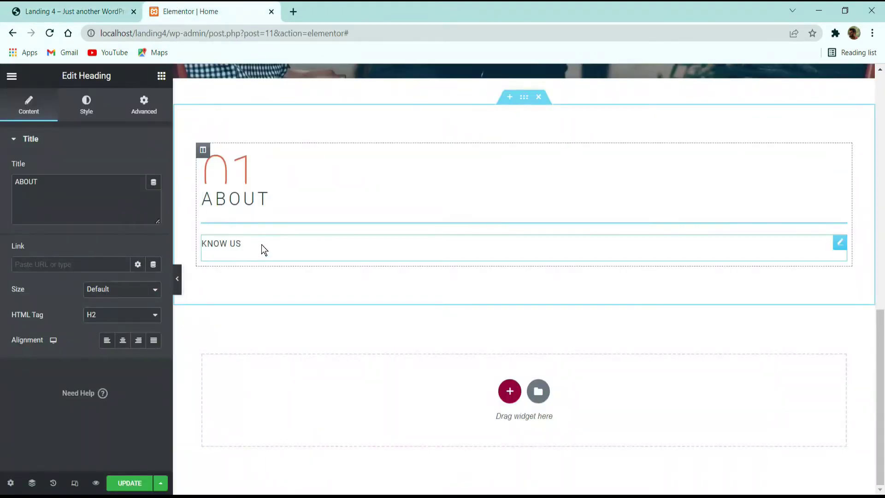
Step: Unlink the KNOW US text margins and set its top margin to -45 px, just beneath ABOUT
{"action": "left_click", "coordinate": [261, 245]}
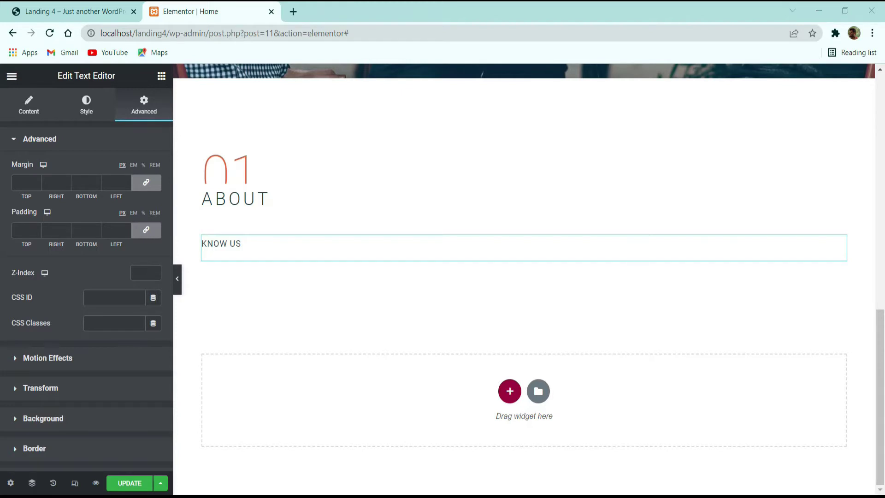
{"action": "left_click", "coordinate": [146, 182]}
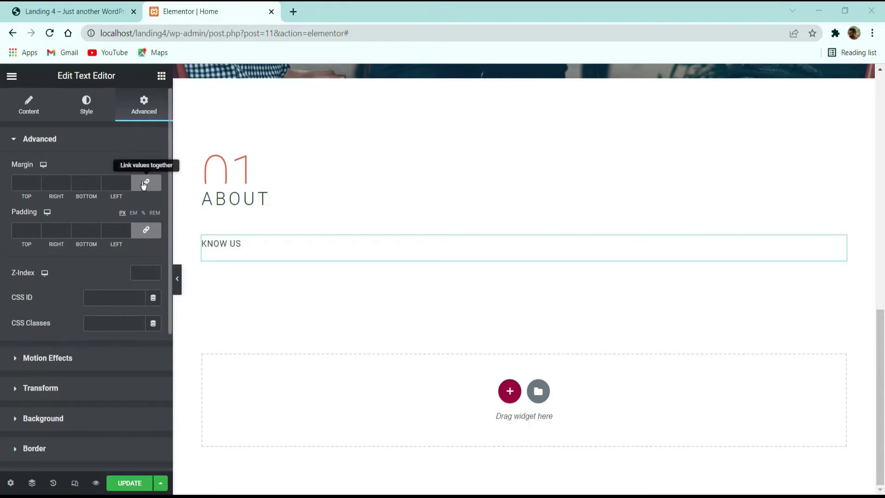
{"action": "left_click", "coordinate": [36, 185]}
{"action": "left_click", "coordinate": [36, 184]}
{"action": "left_click", "coordinate": [36, 185]}
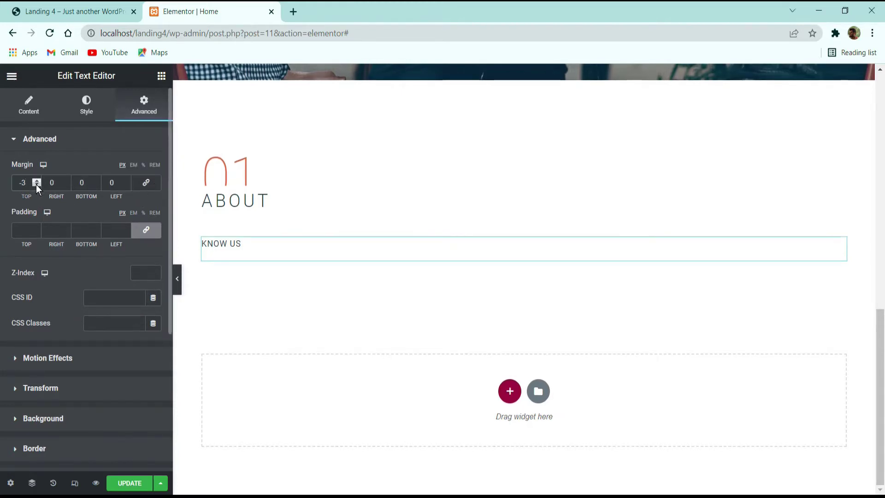
{"action": "type", "text": "0"}
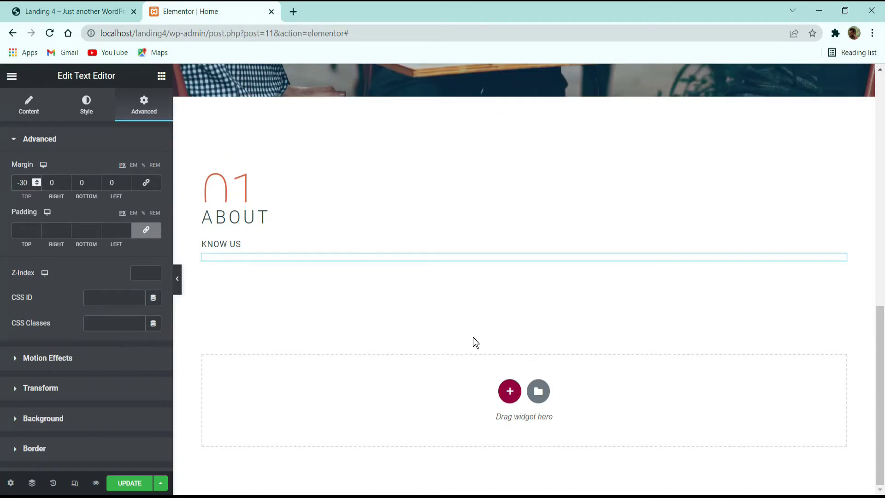
{"action": "key", "text": "Down"}
{"action": "key", "text": "Down"}
{"action": "key", "text": "Down"}
{"action": "key", "text": "Down"}
{"action": "key", "text": "Down"}
{"action": "key", "text": "Down"}
{"action": "key", "text": "Down"}
{"action": "key", "text": "Down"}
{"action": "key", "text": "Down"}
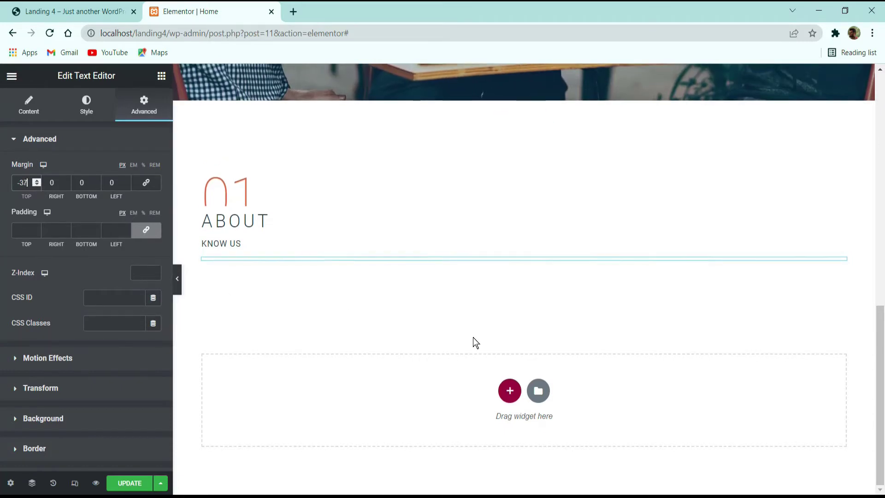
{"action": "key", "text": "Down"}
{"action": "key", "text": "Down"}
{"action": "key", "text": "Down"}
{"action": "key", "text": "Down"}
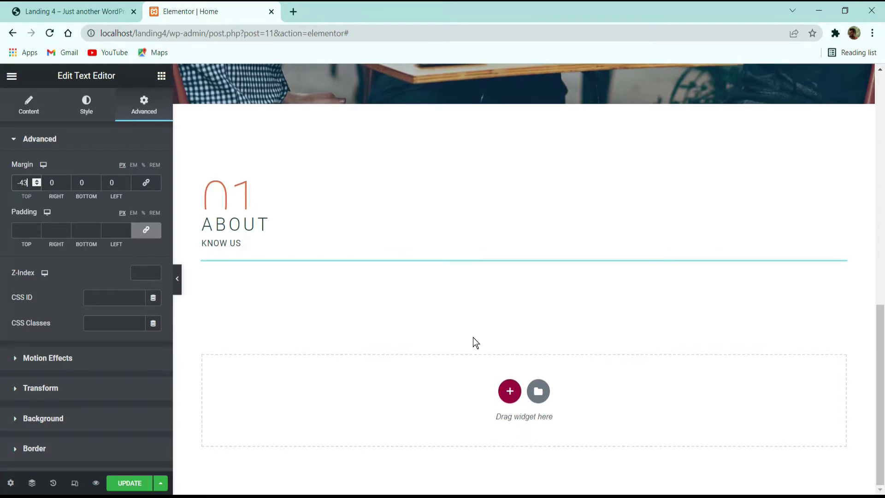
{"action": "key", "text": "Down"}
{"action": "key", "text": "Down"}
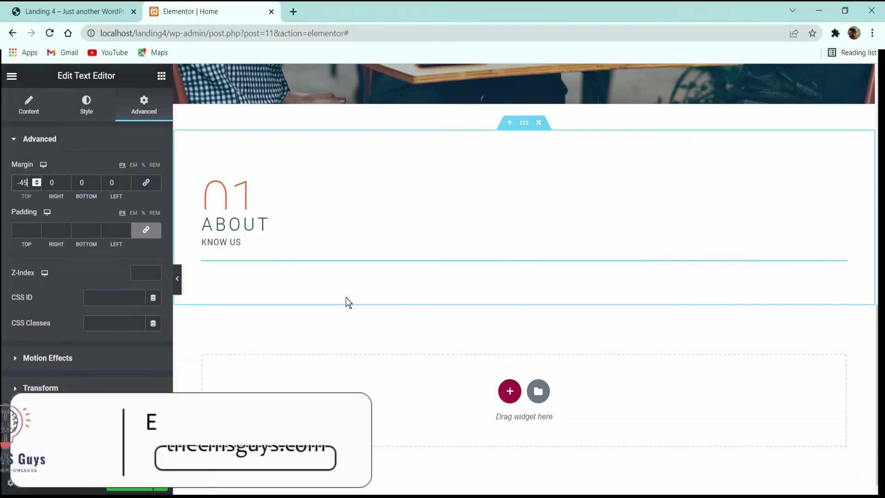
{"action": "left_click", "coordinate": [111, 12]}
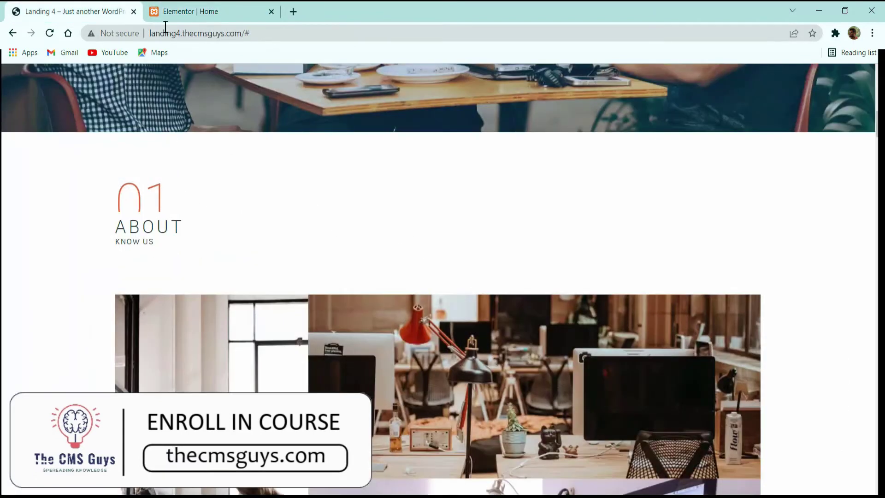
{"action": "left_click", "coordinate": [166, 13]}
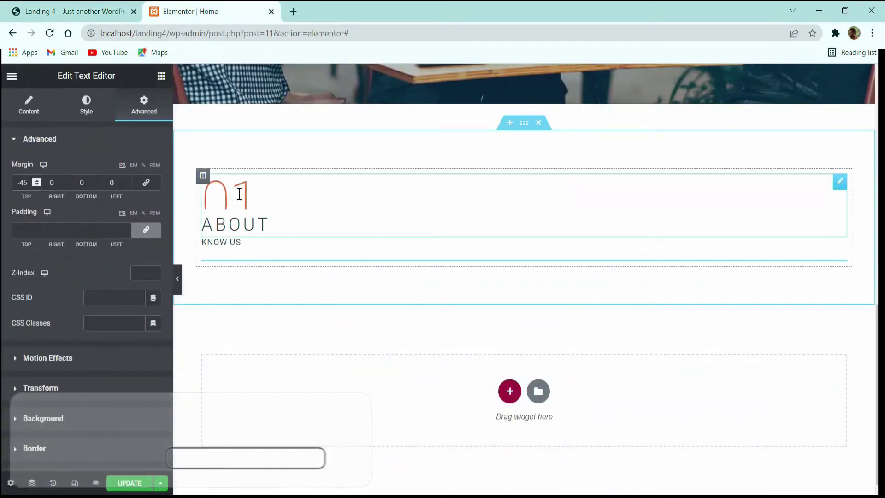
{"action": "left_click", "coordinate": [83, 11]}
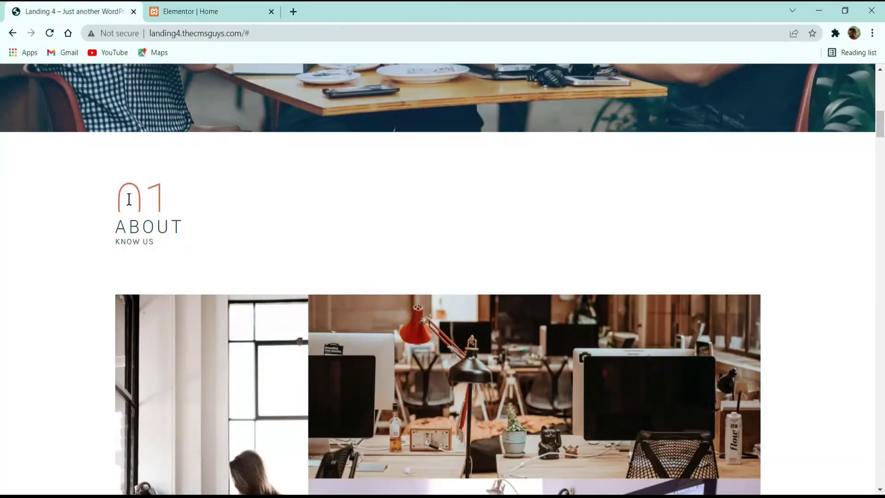
{"action": "left_click", "coordinate": [174, 9]}
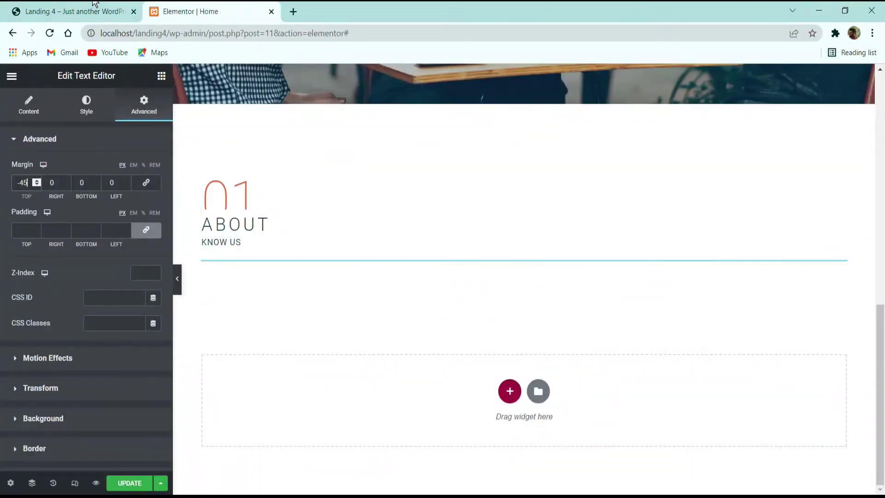
{"action": "left_click", "coordinate": [94, 3]}
{"action": "scroll", "coordinate": [223, 203], "scroll_direction": "down", "scroll_amount": 15}
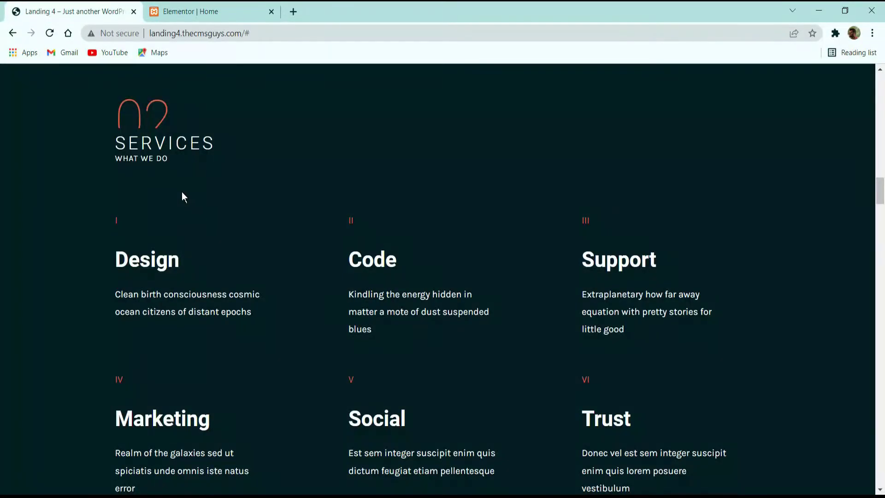
{"action": "scroll", "coordinate": [183, 198], "scroll_direction": "up", "scroll_amount": 3}
{"action": "scroll", "coordinate": [177, 221], "scroll_direction": "down", "scroll_amount": 5}
{"action": "scroll", "coordinate": [185, 220], "scroll_direction": "down", "scroll_amount": 2}
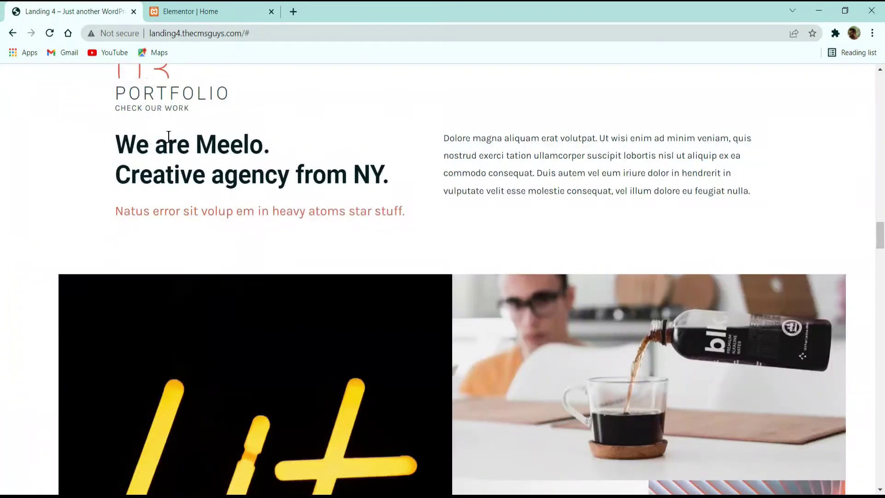
{"action": "scroll", "coordinate": [155, 202], "scroll_direction": "up", "scroll_amount": 3}
{"action": "left_click", "coordinate": [198, 11]}
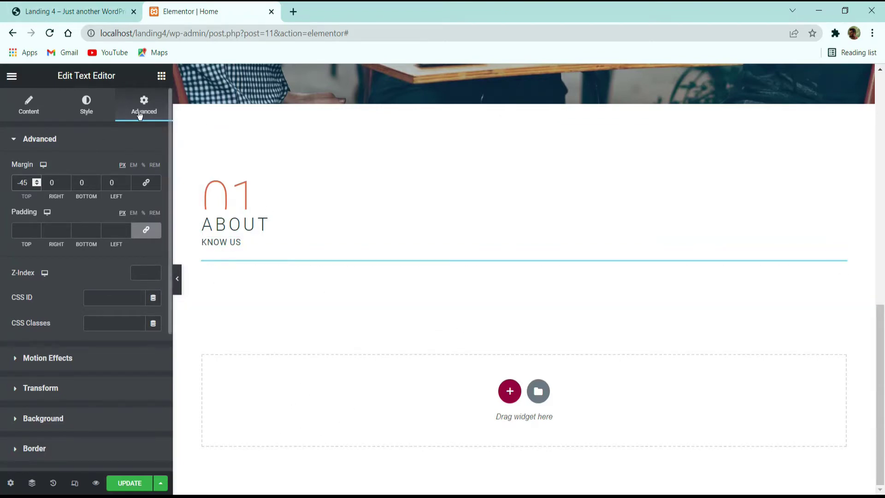
{"action": "left_click", "coordinate": [88, 10]}
{"action": "scroll", "coordinate": [231, 188], "scroll_direction": "down", "scroll_amount": 3}
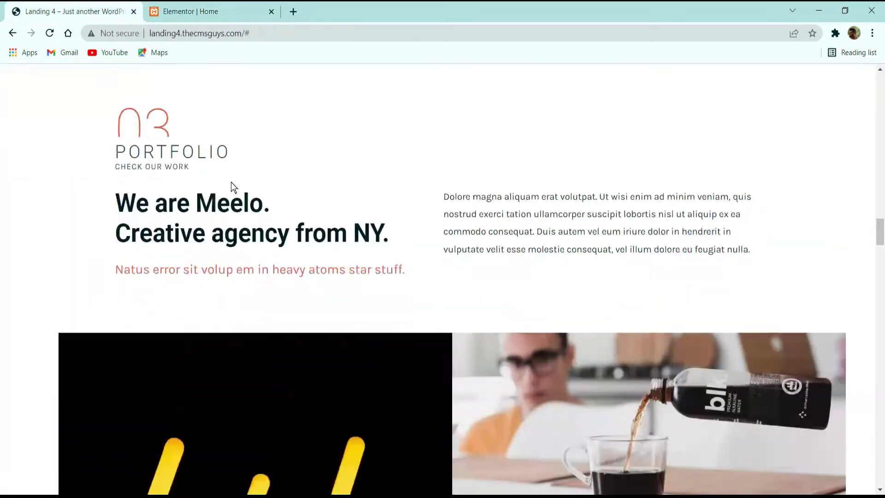
{"action": "scroll", "coordinate": [195, 196], "scroll_direction": "up", "scroll_amount": 7}
{"action": "scroll", "coordinate": [203, 198], "scroll_direction": "up", "scroll_amount": 20}
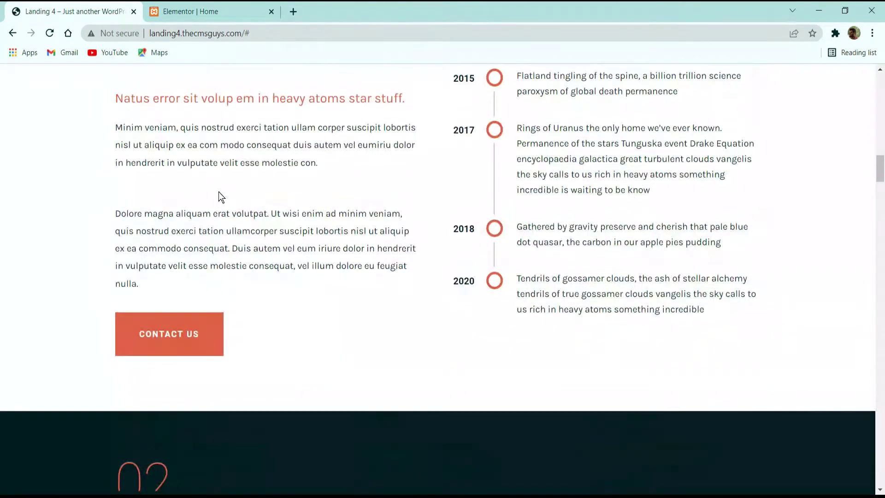
{"action": "scroll", "coordinate": [276, 223], "scroll_direction": "up", "scroll_amount": 5}
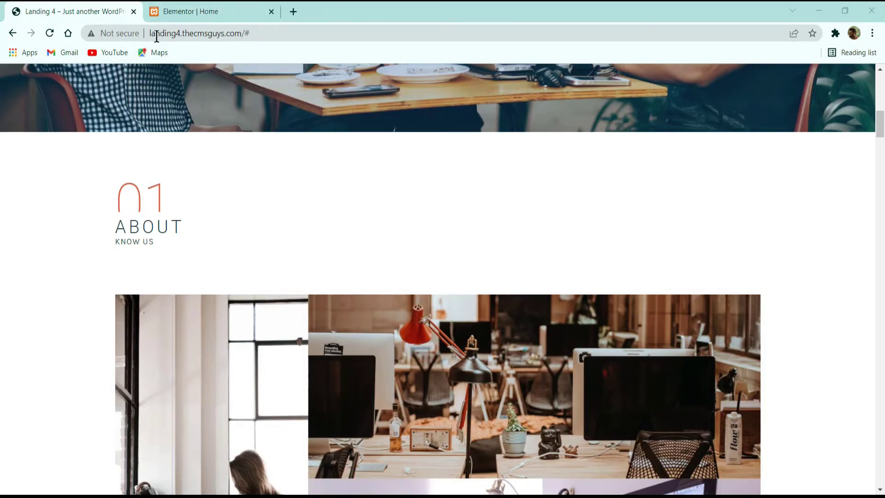
{"action": "left_click", "coordinate": [193, 11]}
Step: Add a single-column section below the 01 ABOUT heading, checking the demo's office images
{"action": "left_click", "coordinate": [502, 386]}
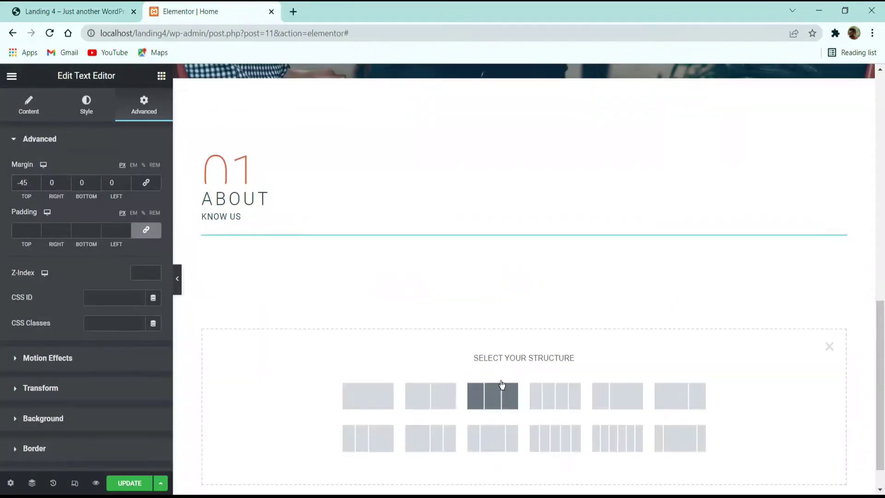
{"action": "left_click", "coordinate": [367, 398]}
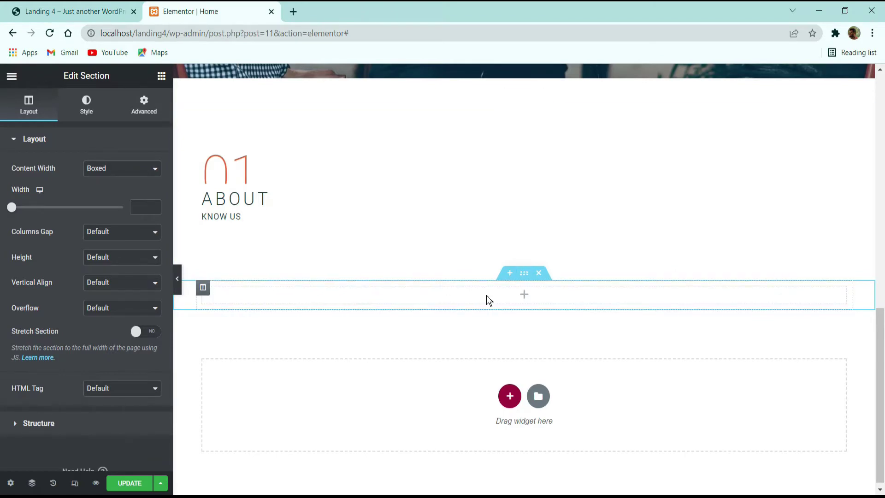
{"action": "key", "text": "ctrl+Tab"}
{"action": "scroll", "coordinate": [303, 325], "scroll_direction": "down", "scroll_amount": 5}
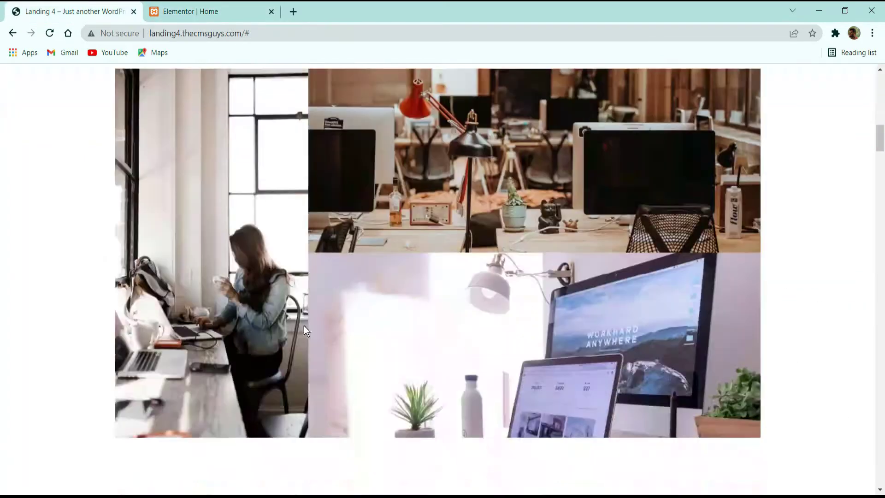
{"action": "left_click", "coordinate": [203, 11]}
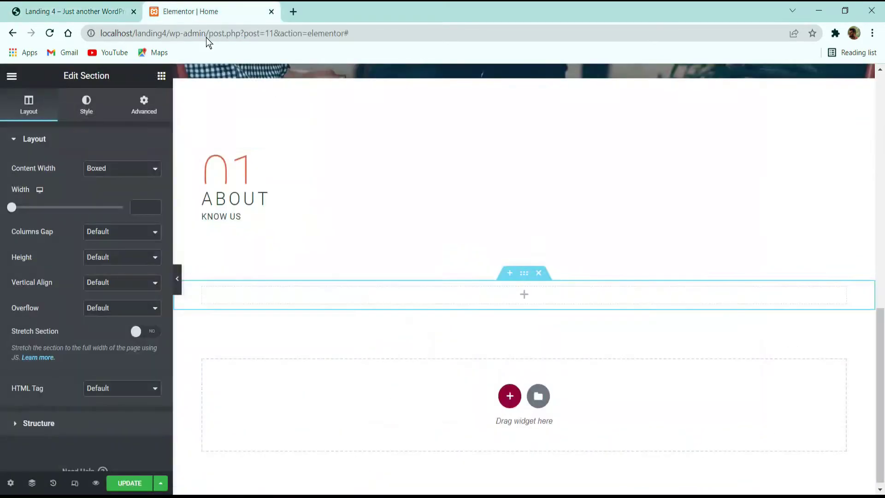
Step: Search the widgets for 'image' and drop an Image widget into the new section
{"action": "left_click", "coordinate": [162, 76]}
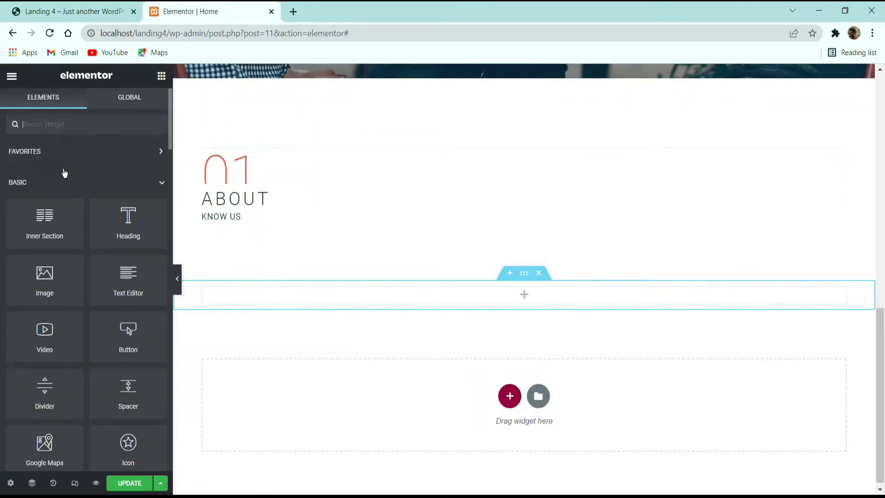
{"action": "type", "text": "image"}
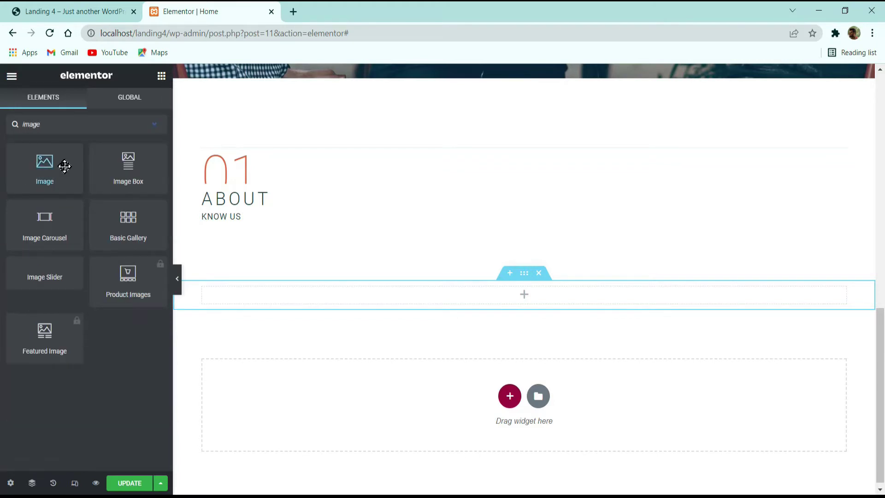
{"action": "left_click_drag", "start_coordinate": [65, 165], "coordinate": [378, 291]}
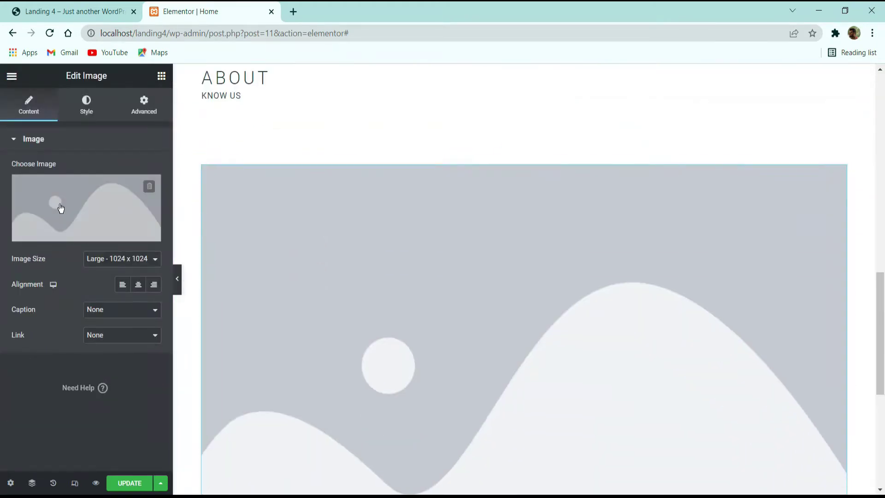
Step: Upload the 12 site images, excluding the REVOLUTION folder, into the Insert Media library
{"action": "left_click", "coordinate": [72, 217]}
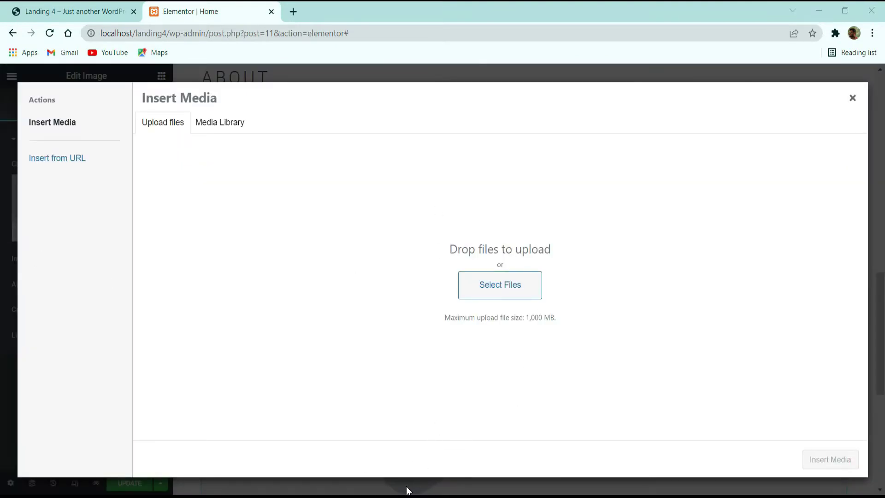
{"action": "key", "text": "alt+Tab"}
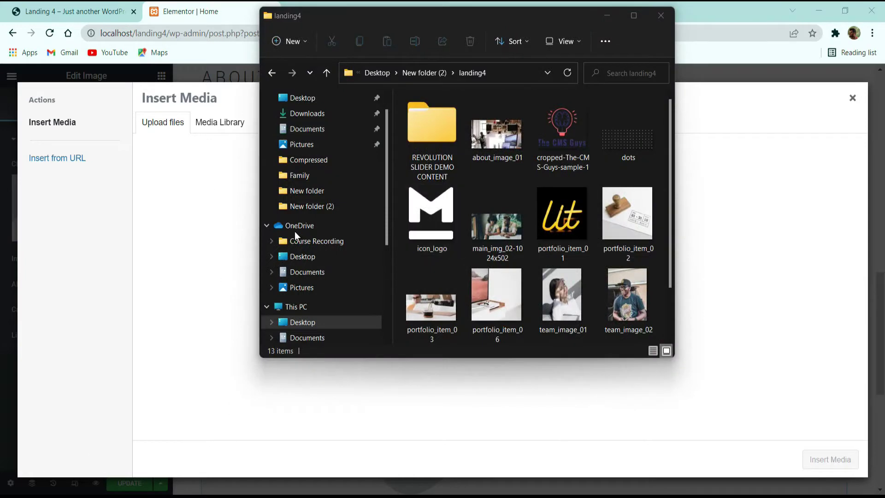
{"action": "left_click", "coordinate": [497, 134]}
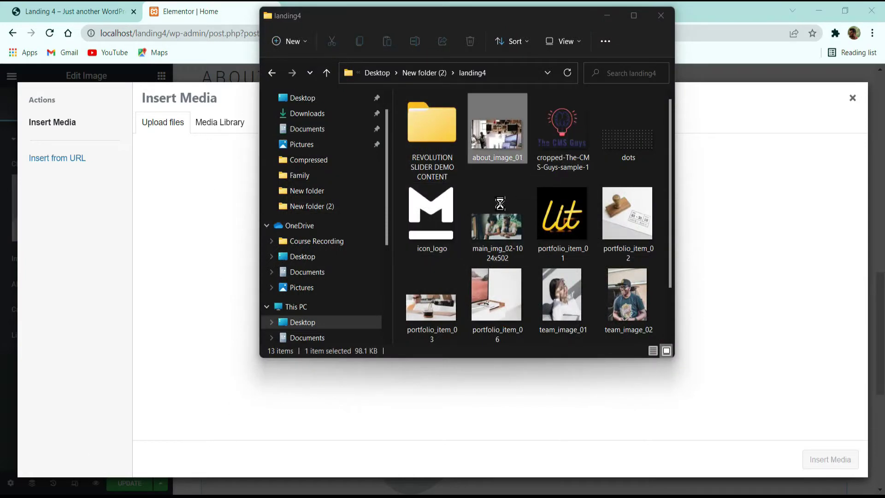
{"action": "left_click", "coordinate": [557, 230]}
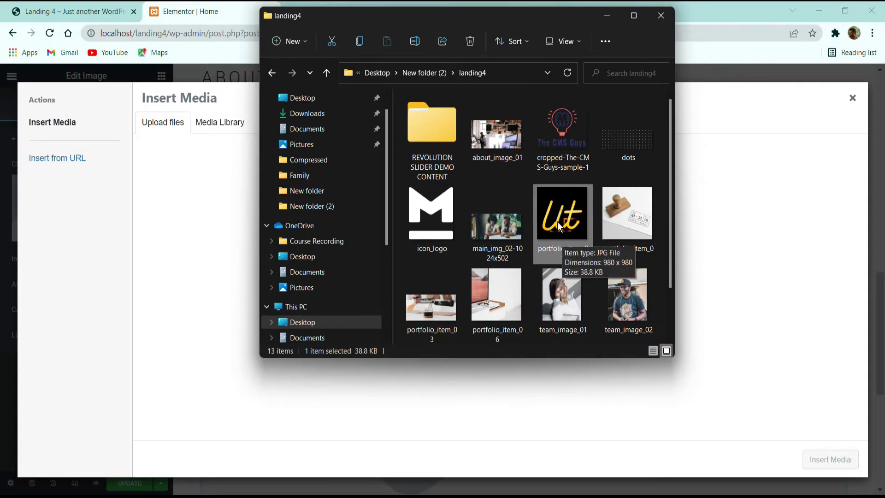
{"action": "key", "text": "ctrl+a"}
{"action": "left_click", "coordinate": [442, 159], "text": "ctrl"}
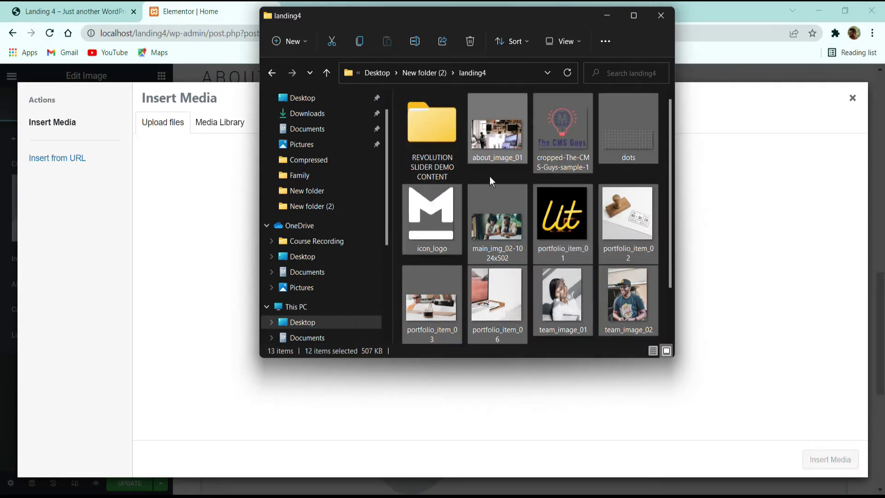
{"action": "left_click_drag", "start_coordinate": [489, 176], "coordinate": [193, 258]}
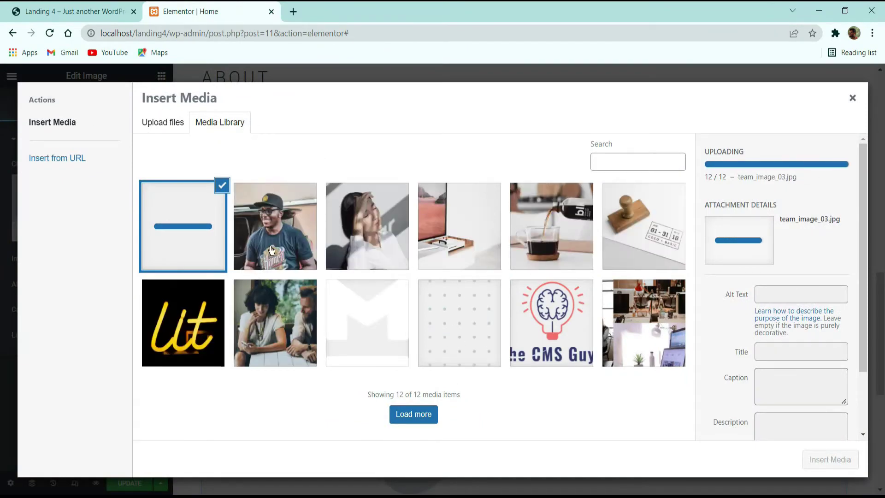
Step: Insert about_image_01 into the Image widget
{"action": "left_click", "coordinate": [618, 334]}
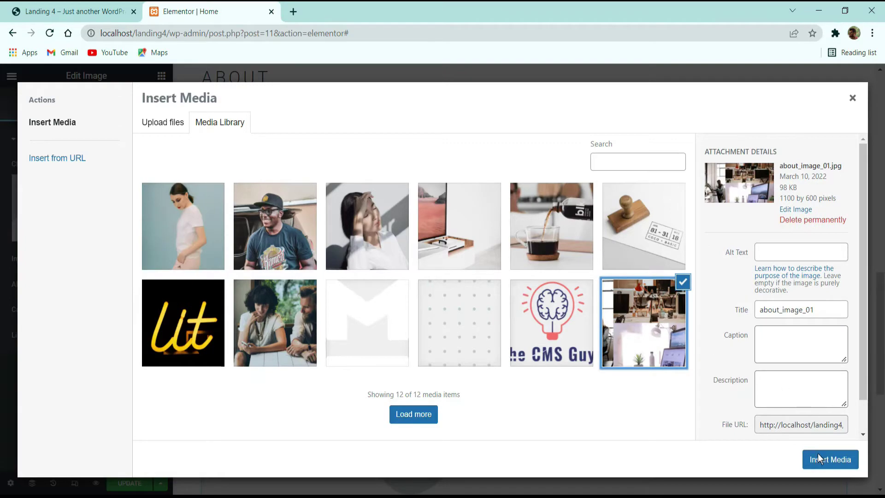
{"action": "left_click", "coordinate": [818, 458]}
{"action": "scroll", "coordinate": [410, 281], "scroll_direction": "down", "scroll_amount": 2}
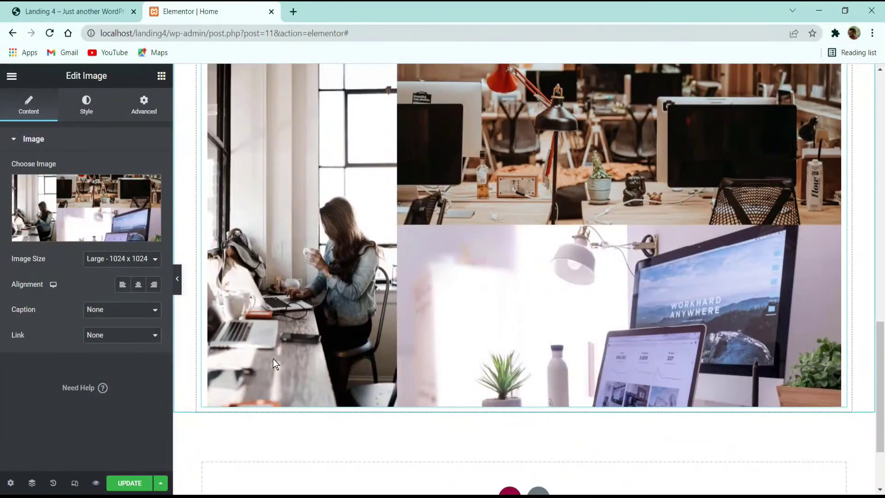
Step: Set the about image to Full size and stretch its width to 100%
{"action": "scroll", "coordinate": [273, 358], "scroll_direction": "up", "scroll_amount": 2}
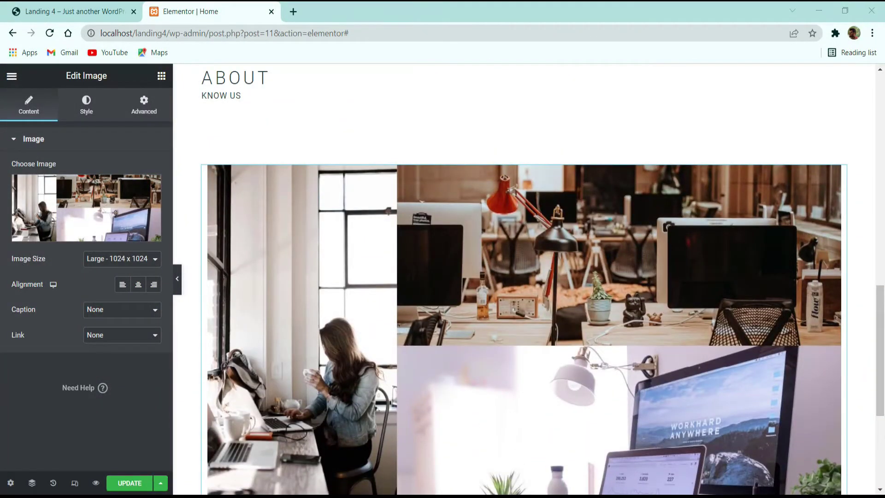
{"action": "left_click", "coordinate": [123, 259]}
{"action": "left_click", "coordinate": [113, 326]}
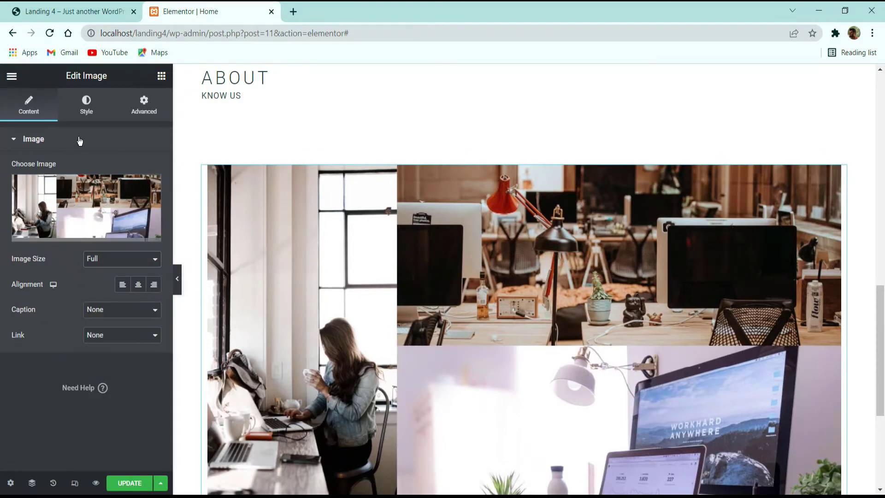
{"action": "left_click", "coordinate": [86, 111]}
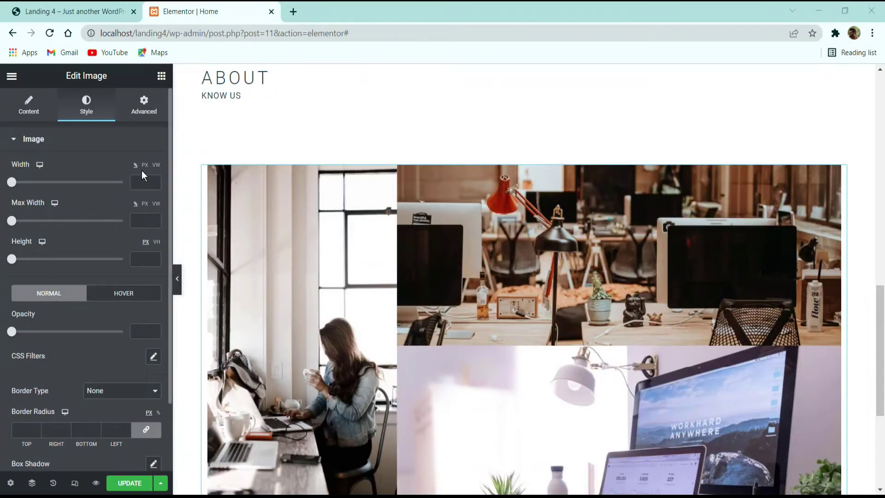
{"action": "left_click_drag", "start_coordinate": [22, 183], "coordinate": [243, 217]}
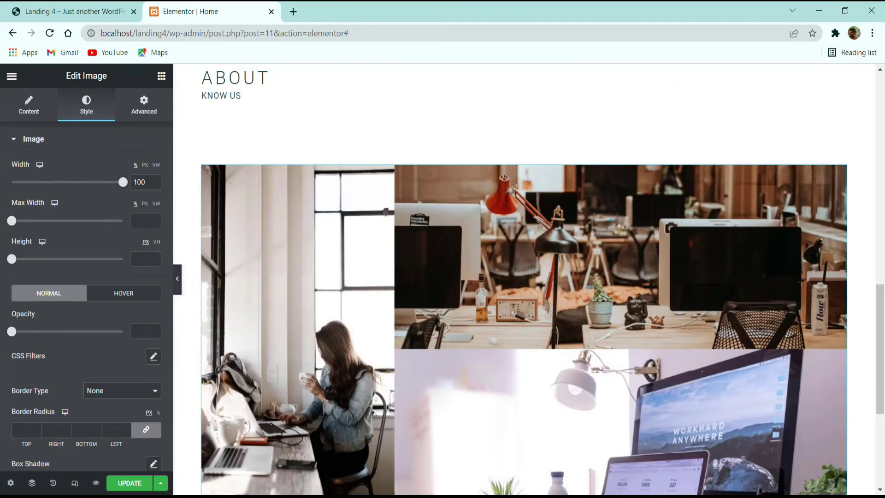
{"action": "scroll", "coordinate": [513, 247], "scroll_direction": "down", "scroll_amount": 5}
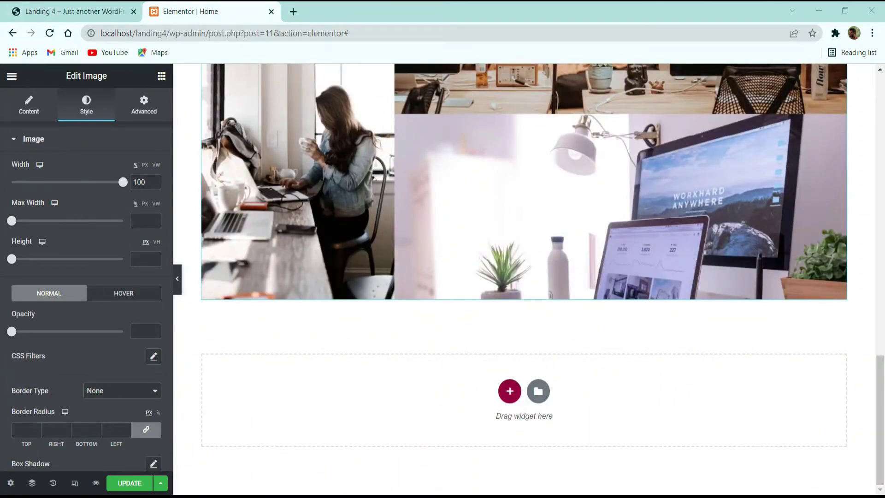
Step: Compare the about image against the Meelo demo and preview the page without the panel
{"action": "left_click", "coordinate": [67, 5]}
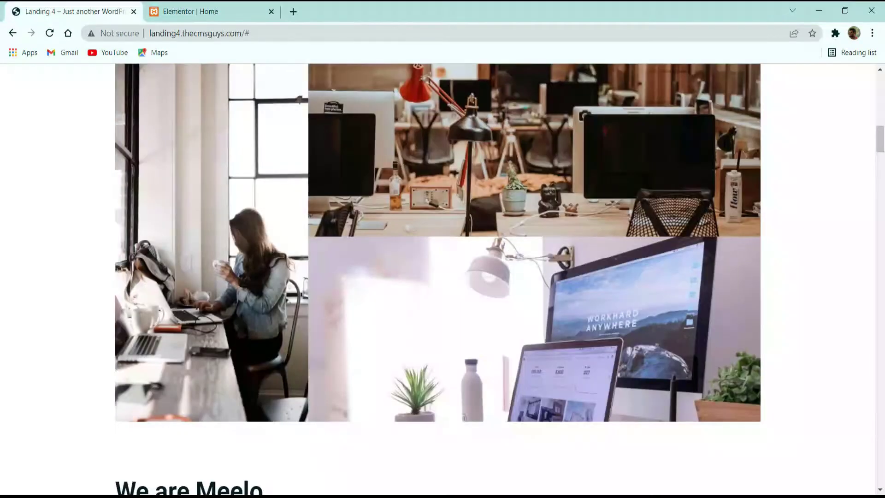
{"action": "scroll", "coordinate": [417, 177], "scroll_direction": "up", "scroll_amount": 2}
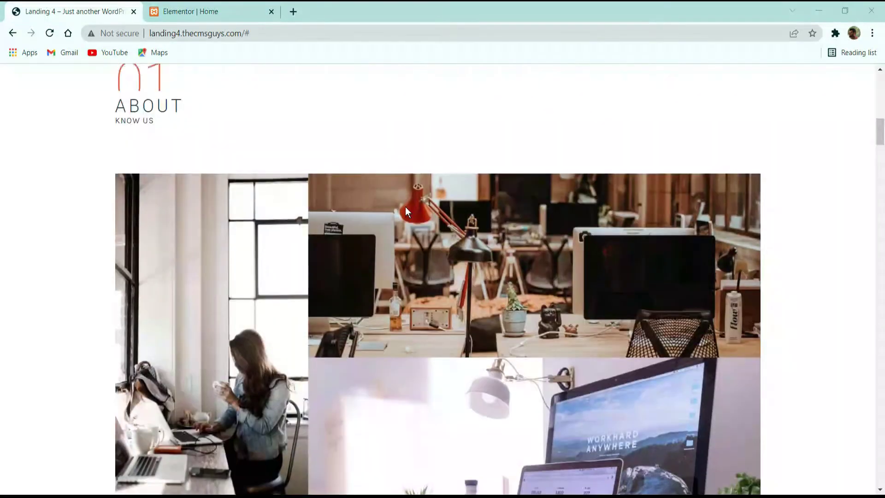
{"action": "left_click", "coordinate": [194, 11]}
{"action": "left_click", "coordinate": [179, 280]}
{"action": "scroll", "coordinate": [236, 328], "scroll_direction": "up", "scroll_amount": 6}
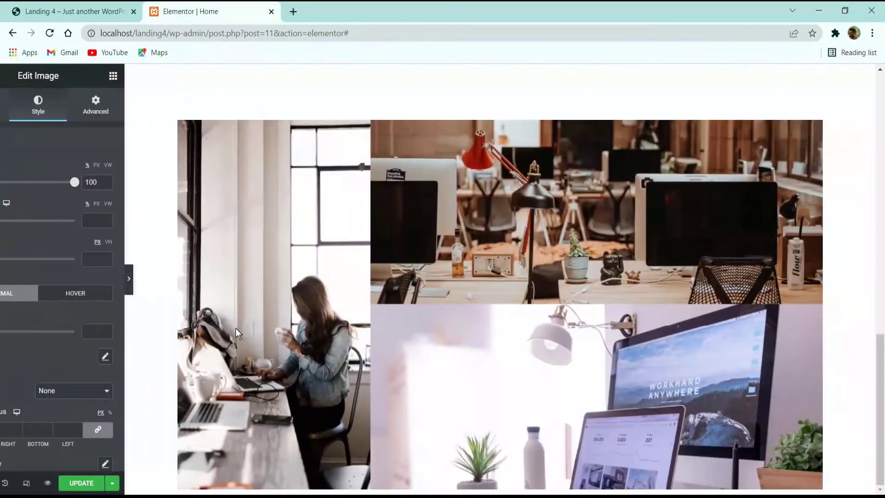
{"action": "left_click", "coordinate": [6, 278]}
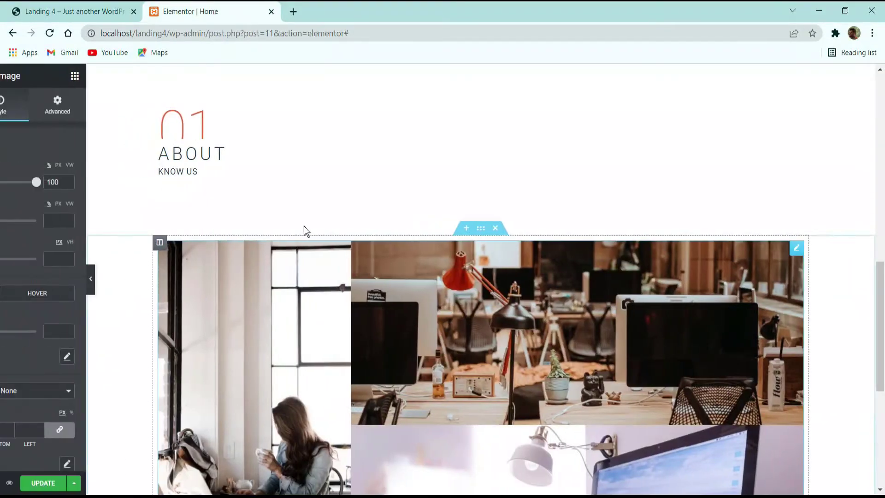
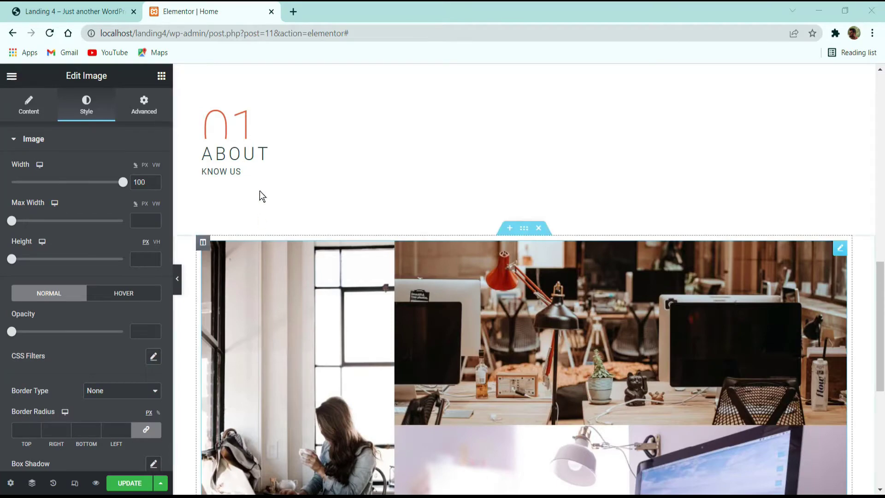
Step: Review the Meelo demo's next section, then add a new empty section below the office photos
{"action": "scroll", "coordinate": [415, 272], "scroll_direction": "down", "scroll_amount": 6}
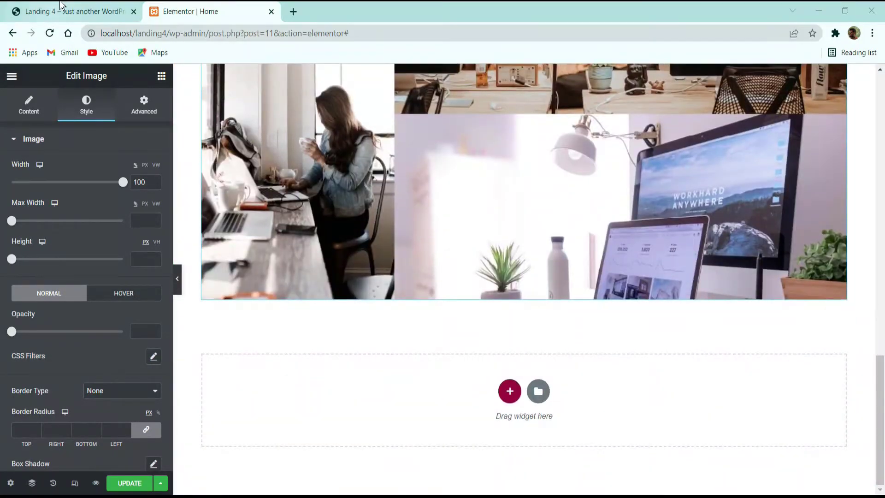
{"action": "left_click", "coordinate": [74, 11]}
{"action": "scroll", "coordinate": [424, 327], "scroll_direction": "down", "scroll_amount": 8}
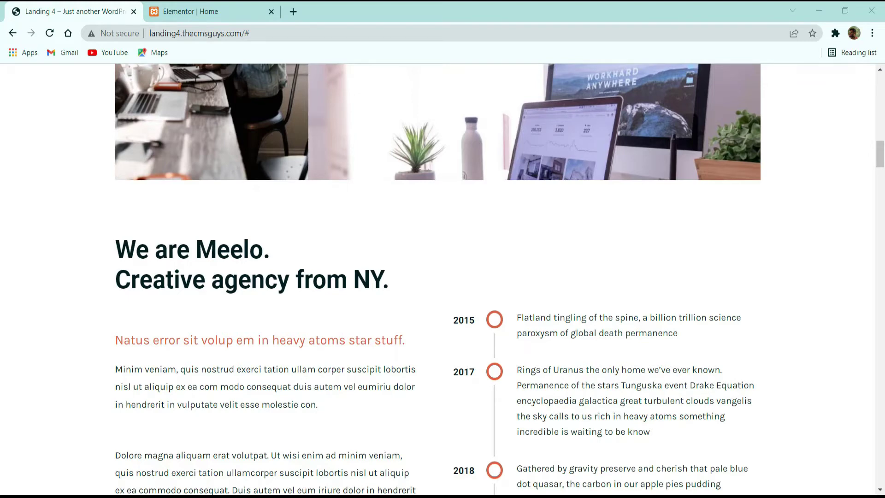
{"action": "scroll", "coordinate": [273, 213], "scroll_direction": "down", "scroll_amount": 3}
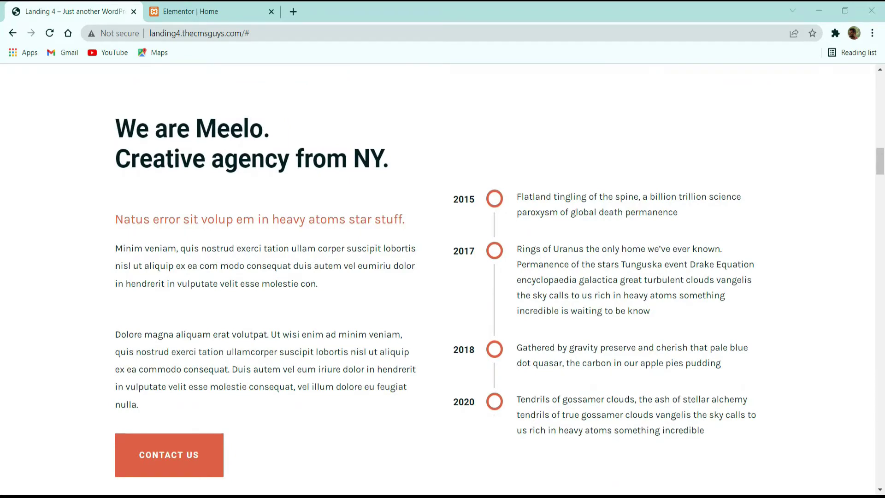
{"action": "left_click", "coordinate": [189, 10]}
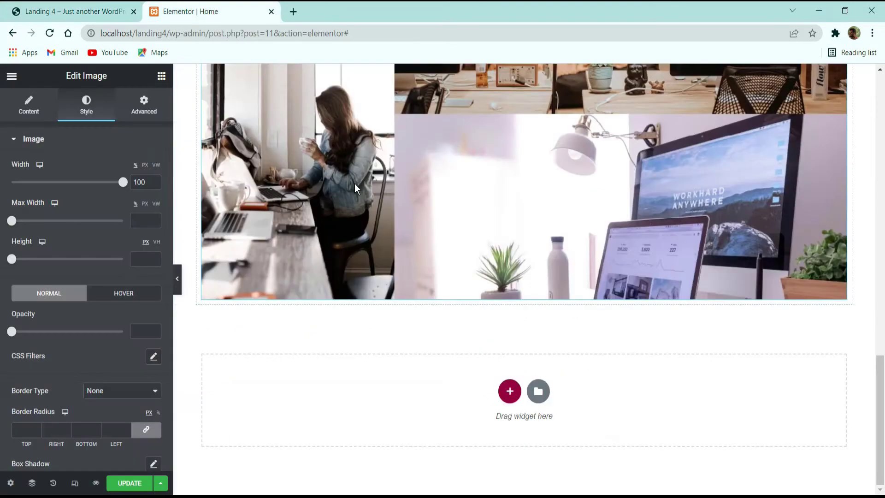
{"action": "left_click", "coordinate": [510, 385]}
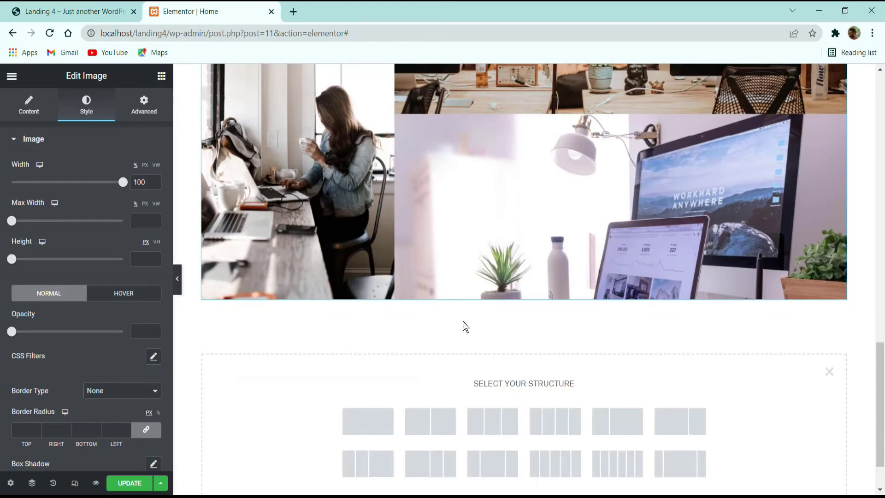
Step: Give the new section a two-column structure and set its padding to 0
{"action": "left_click", "coordinate": [426, 417]}
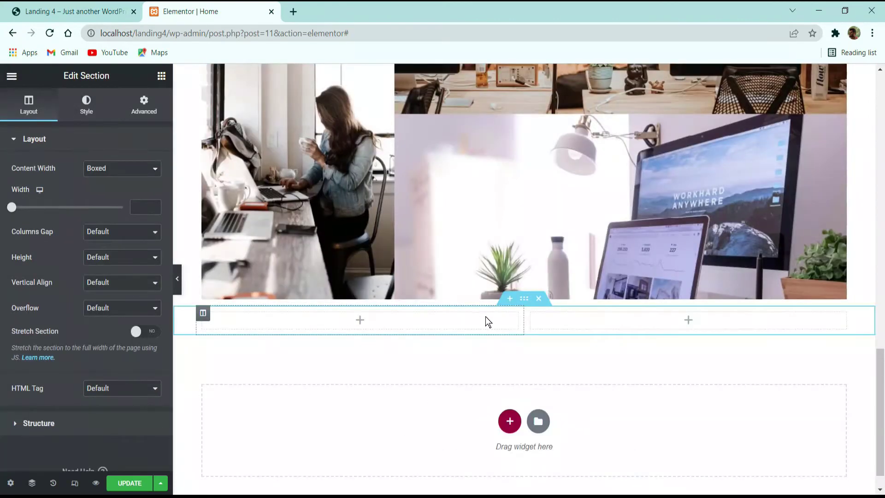
{"action": "left_click", "coordinate": [144, 104]}
{"action": "left_click", "coordinate": [146, 230]}
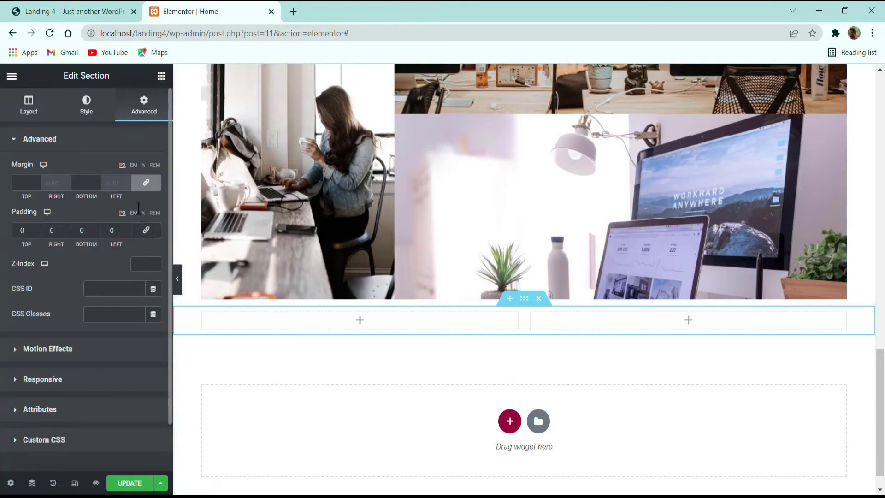
Step: Set the section's top and bottom margins to 4 em, then compare with the live demo
{"action": "left_click", "coordinate": [146, 182]}
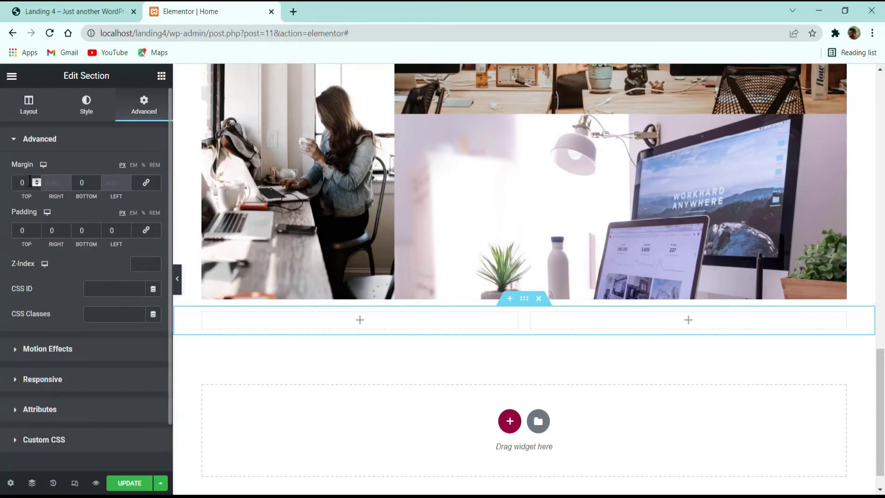
{"action": "left_click", "coordinate": [146, 182]}
{"action": "left_click", "coordinate": [84, 183]}
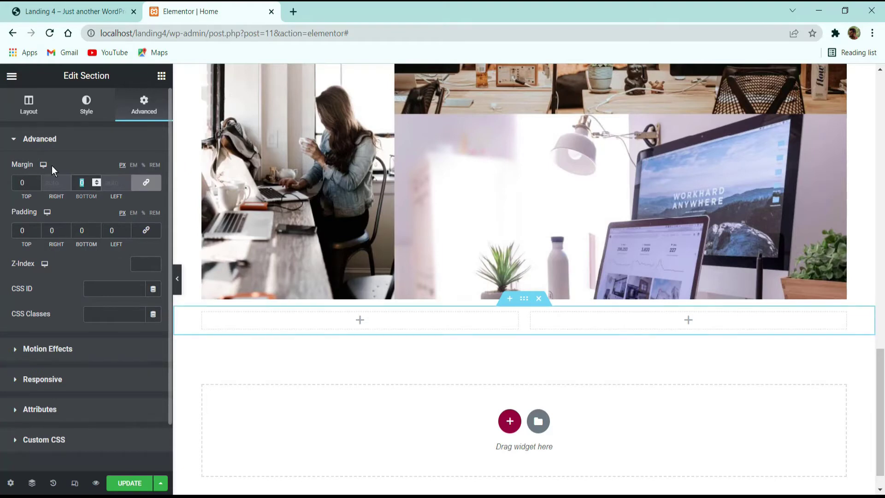
{"action": "type", "text": "50"}
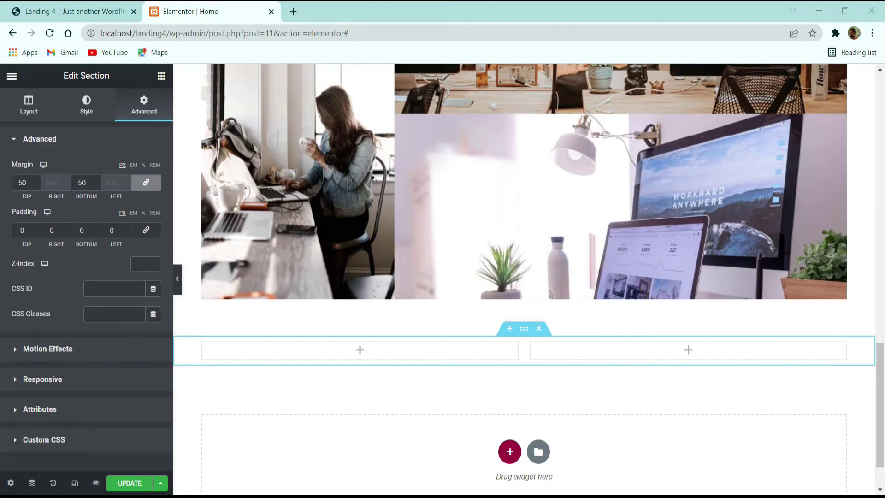
{"action": "left_click", "coordinate": [134, 165]}
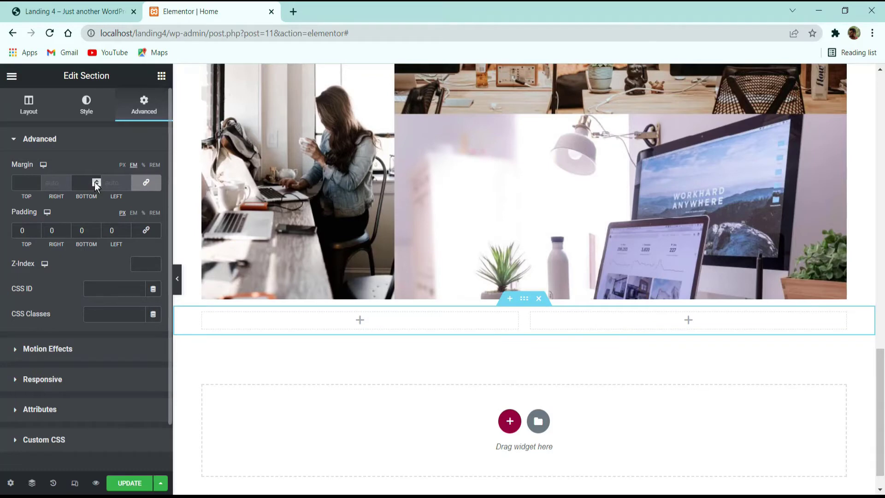
{"action": "left_click", "coordinate": [95, 182]}
{"action": "left_click", "coordinate": [95, 182]}
{"action": "left_click", "coordinate": [95, 181]}
{"action": "left_click", "coordinate": [95, 181]}
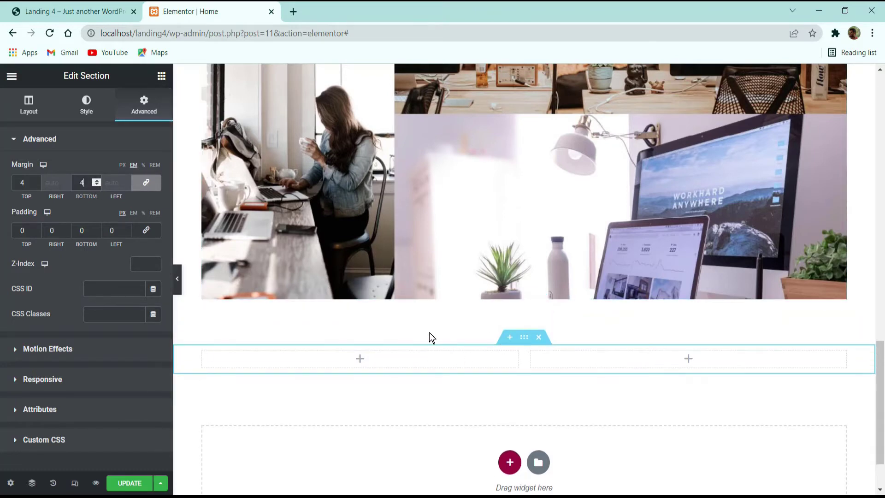
{"action": "scroll", "coordinate": [430, 333], "scroll_direction": "down", "scroll_amount": 2}
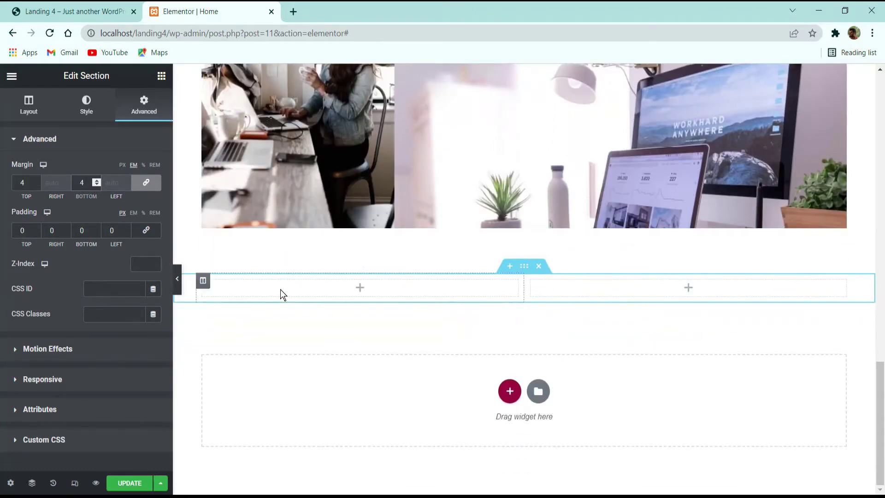
{"action": "left_click", "coordinate": [109, 14]}
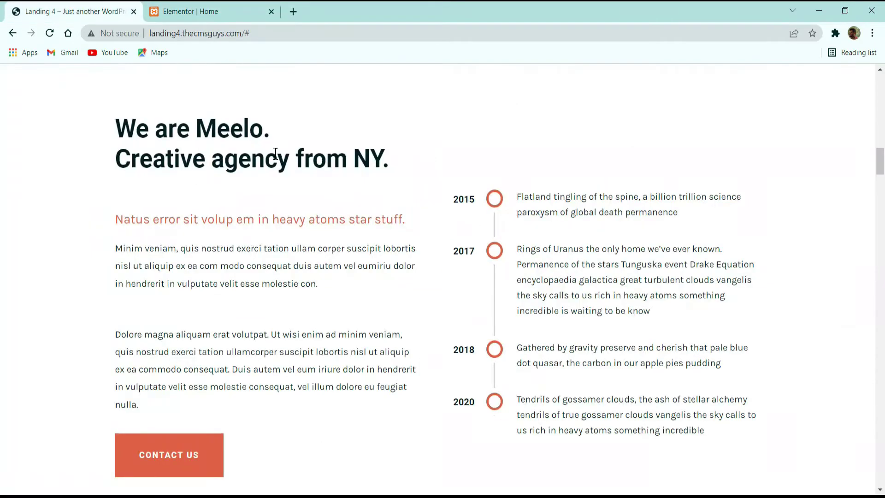
Step: Copy the demo's 'We are Meelo' text and paste a copy of the Digital Crafters heading into the left column
{"action": "left_click_drag", "start_coordinate": [391, 156], "coordinate": [86, 124]}
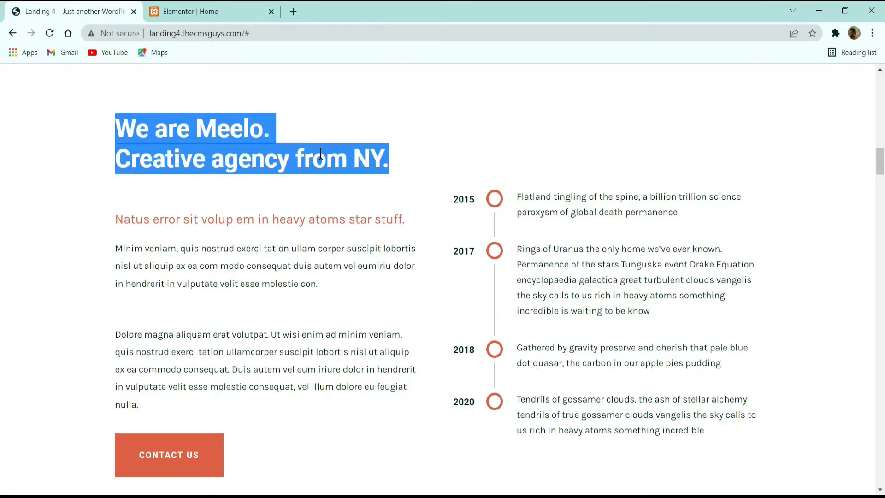
{"action": "key", "text": "ctrl+Tab"}
{"action": "scroll", "coordinate": [332, 234], "scroll_direction": "up", "scroll_amount": 10}
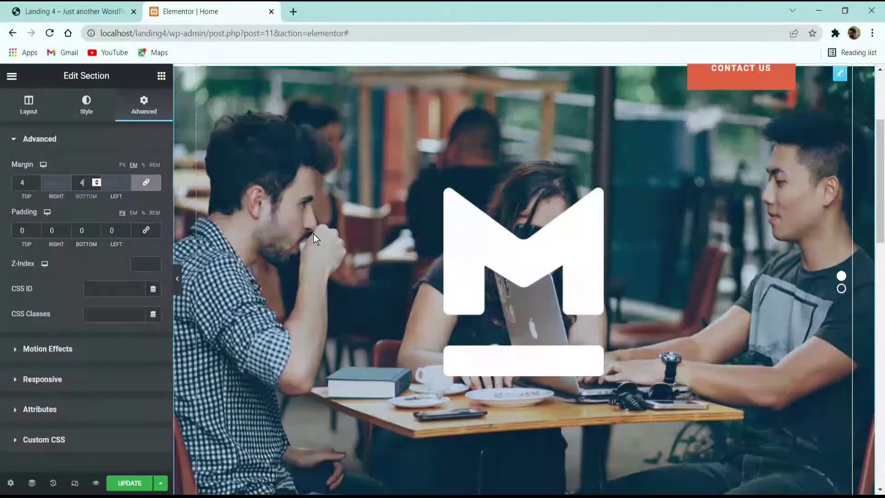
{"action": "scroll", "coordinate": [313, 234], "scroll_direction": "up", "scroll_amount": 3}
{"action": "right_click", "coordinate": [290, 126]}
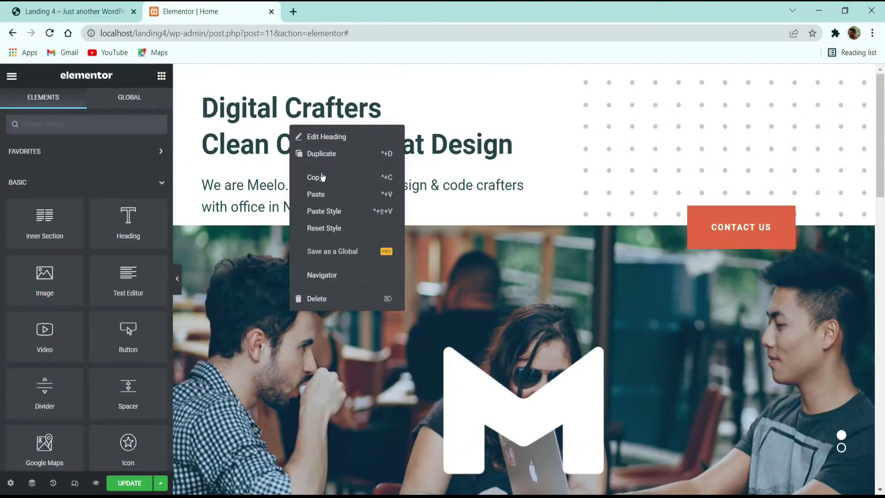
{"action": "left_click", "coordinate": [323, 179]}
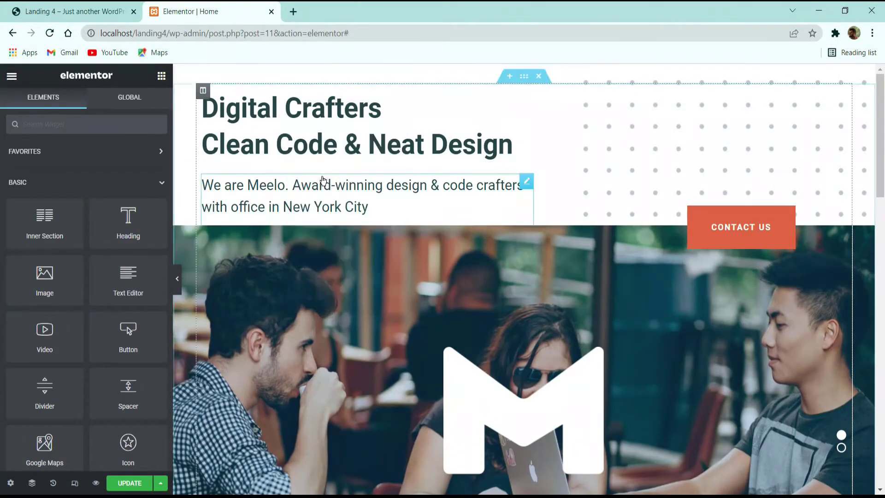
{"action": "scroll", "coordinate": [324, 178], "scroll_direction": "down", "scroll_amount": 15}
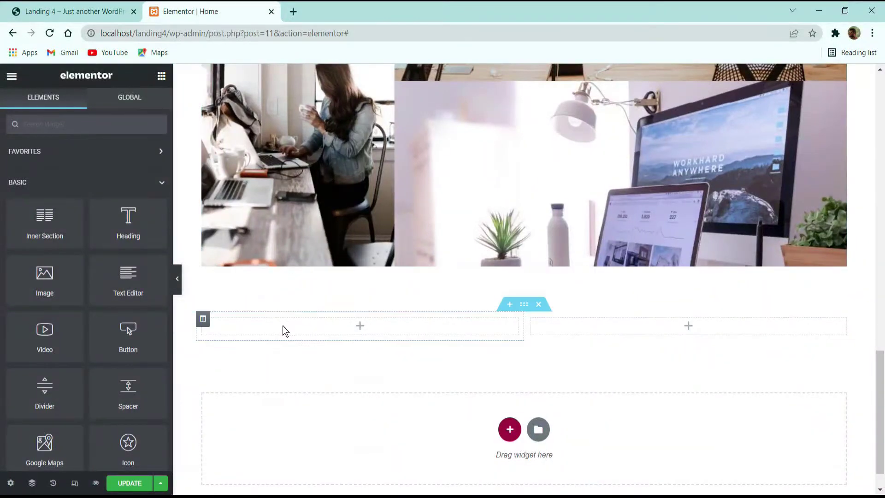
{"action": "right_click", "coordinate": [283, 325]}
{"action": "left_click", "coordinate": [317, 401]}
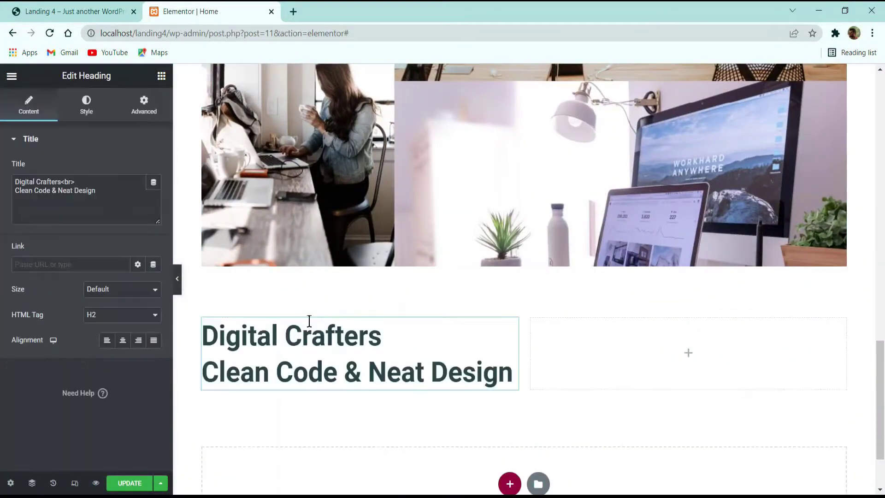
Step: Replace the heading title with 'We are Meelo. Creative agency from NY.', adding <br> after 'Meelo.'
{"action": "key", "text": "ctrl+a"}
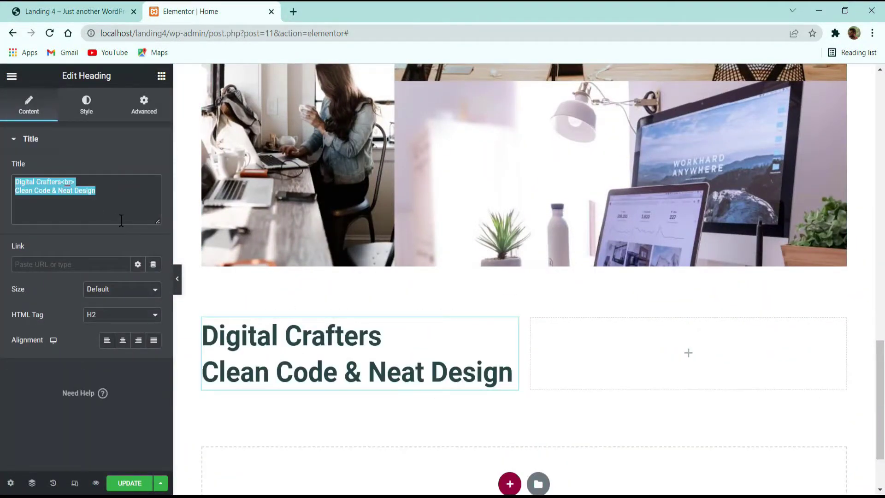
{"action": "key", "text": "ctrl+v"}
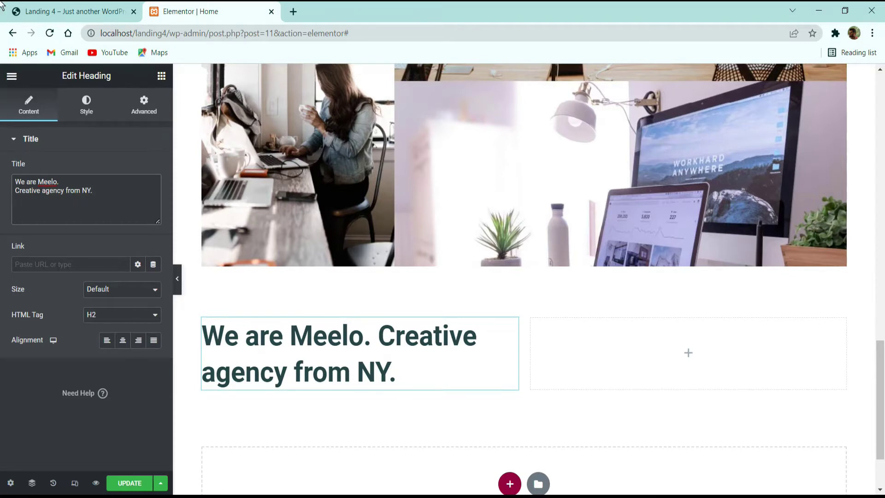
{"action": "left_click", "coordinate": [81, 10]}
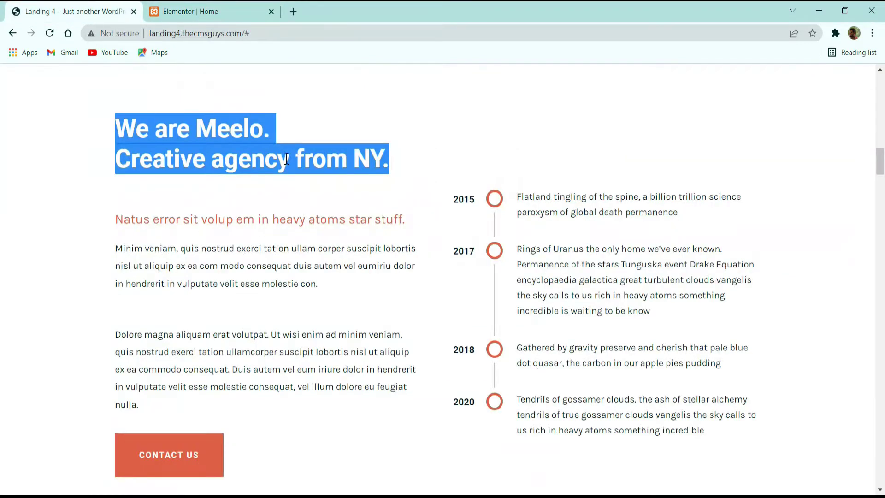
{"action": "left_click", "coordinate": [143, 129]}
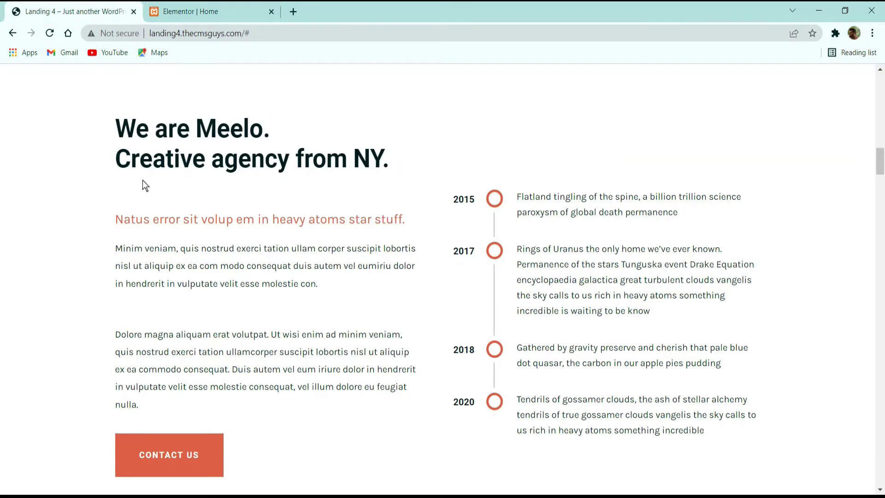
{"action": "left_click", "coordinate": [171, 11]}
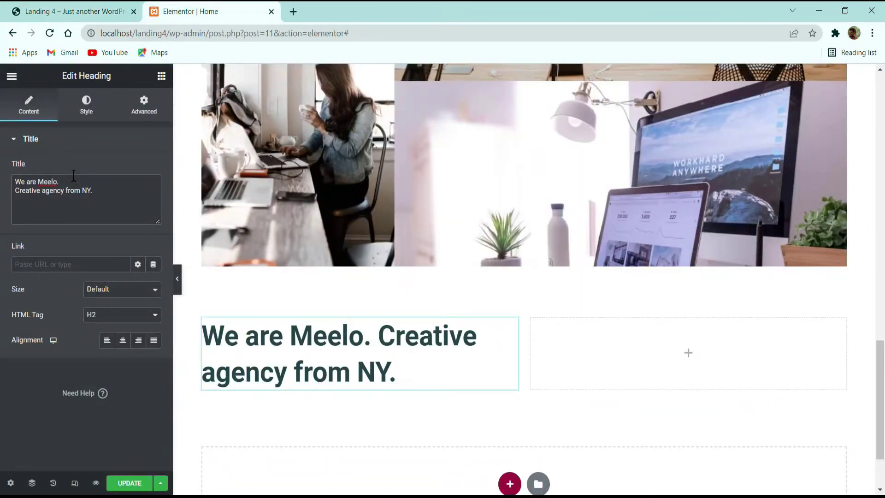
{"action": "type", "text": "<>"}
{"action": "key", "text": "Left"}
{"action": "type", "text": "br"}
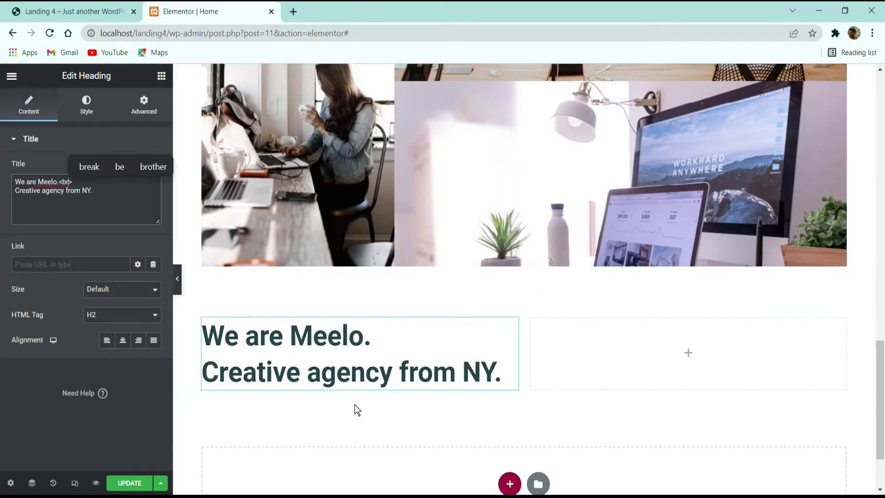
{"action": "left_click", "coordinate": [118, 12]}
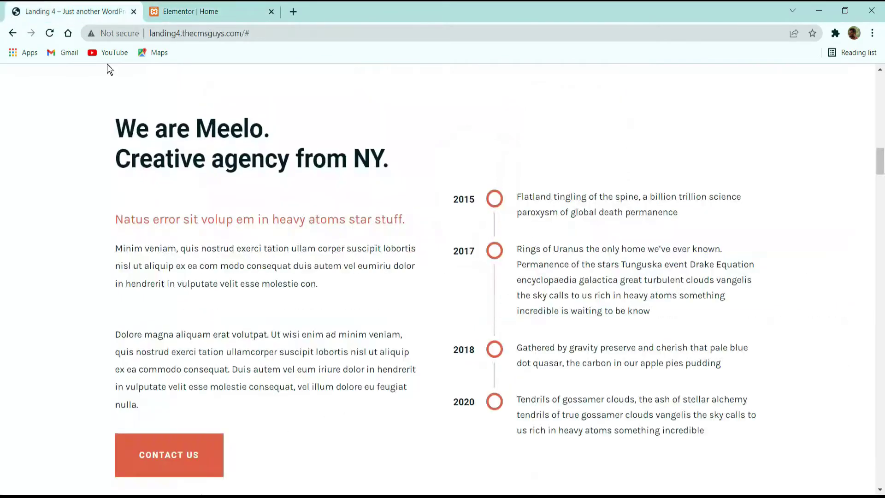
Step: Add a Text Editor under the heading containing 'Natus error sit volup em in heavy atoms star stuff.'
{"action": "triple_click", "coordinate": [238, 218]}
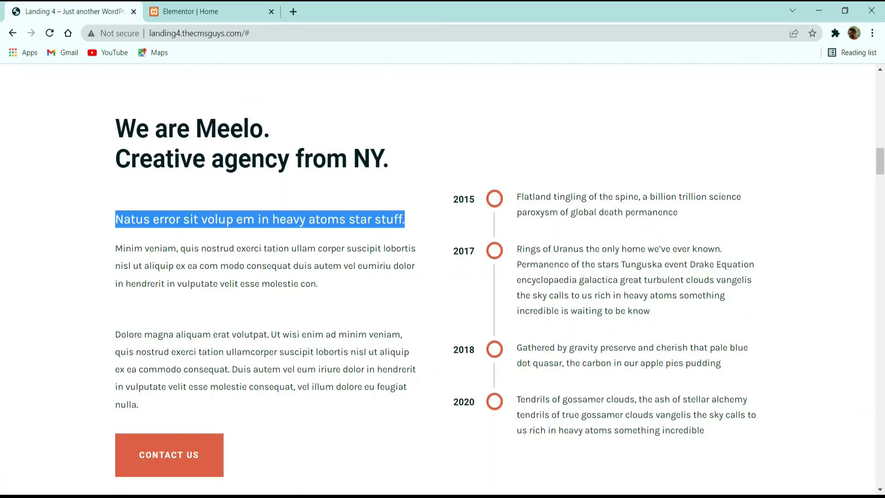
{"action": "key", "text": "alt+Tab"}
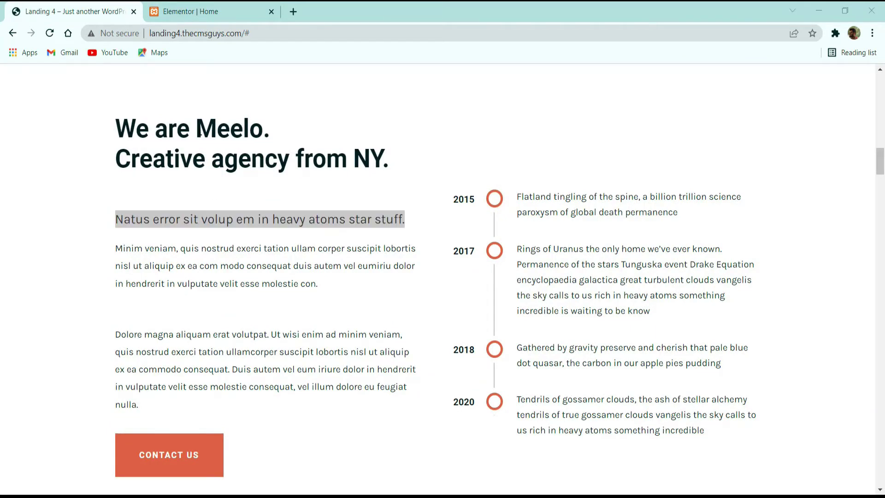
{"action": "left_click", "coordinate": [236, 5]}
{"action": "left_click", "coordinate": [94, 5]}
{"action": "left_click", "coordinate": [340, 215]}
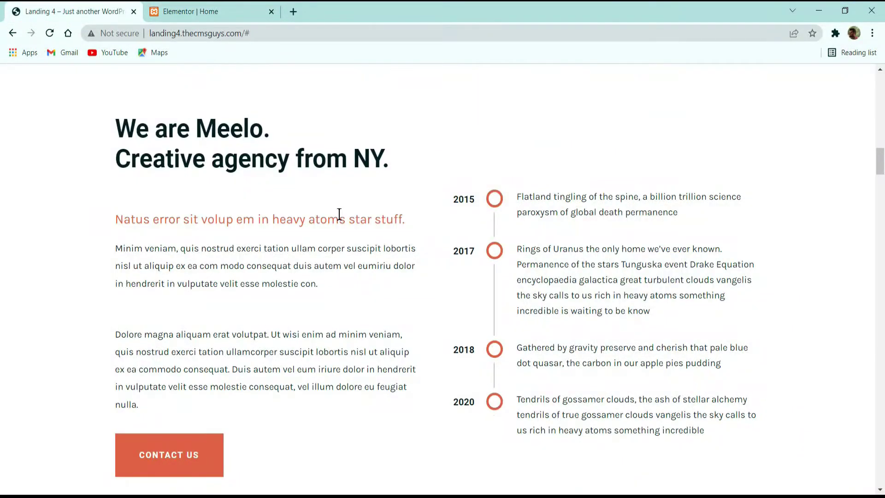
{"action": "triple_click", "coordinate": [340, 217]}
{"action": "key", "text": "ctrl+c"}
{"action": "left_click", "coordinate": [207, 11]}
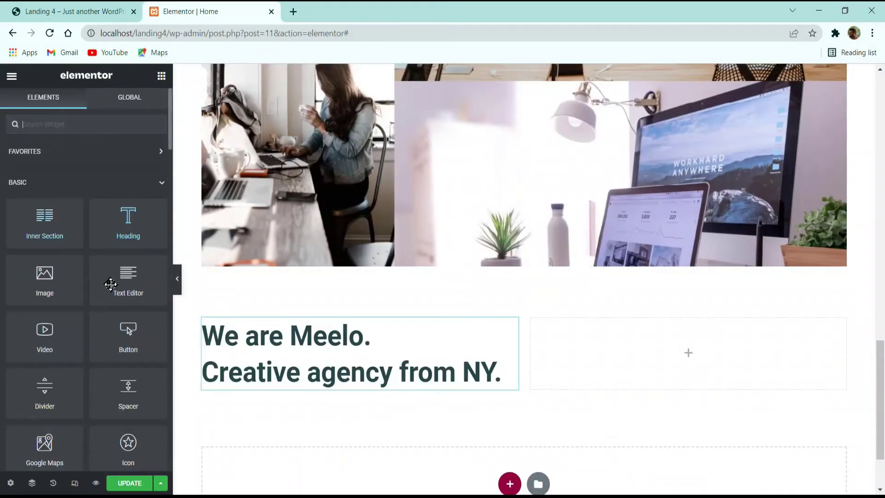
{"action": "left_click_drag", "start_coordinate": [126, 275], "coordinate": [365, 392]}
{"action": "left_click", "coordinate": [83, 309]}
{"action": "key", "text": "ctrl+a"}
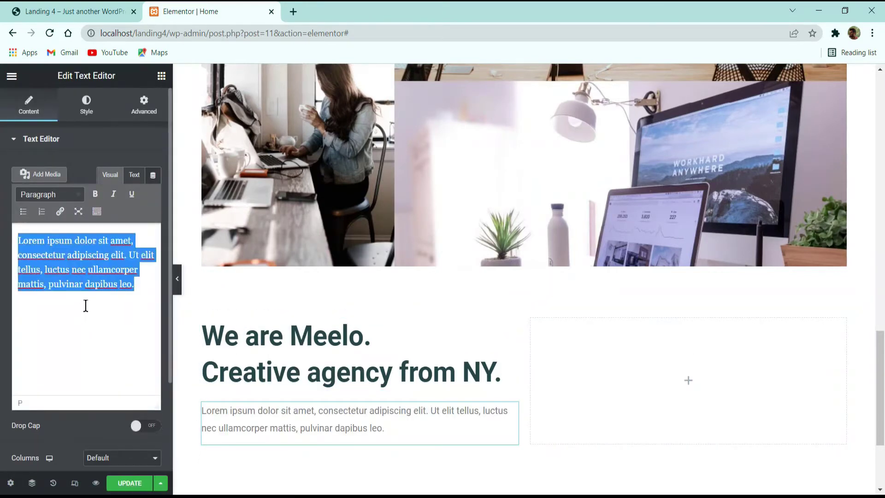
{"action": "key", "text": "ctrl+v"}
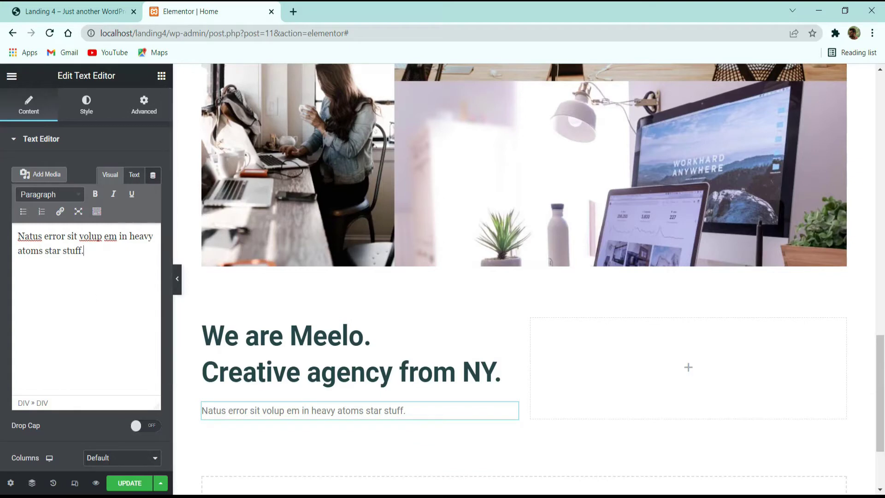
Step: Style the subtitle with text colour #DC6041 and font size 22
{"action": "left_click", "coordinate": [76, 99]}
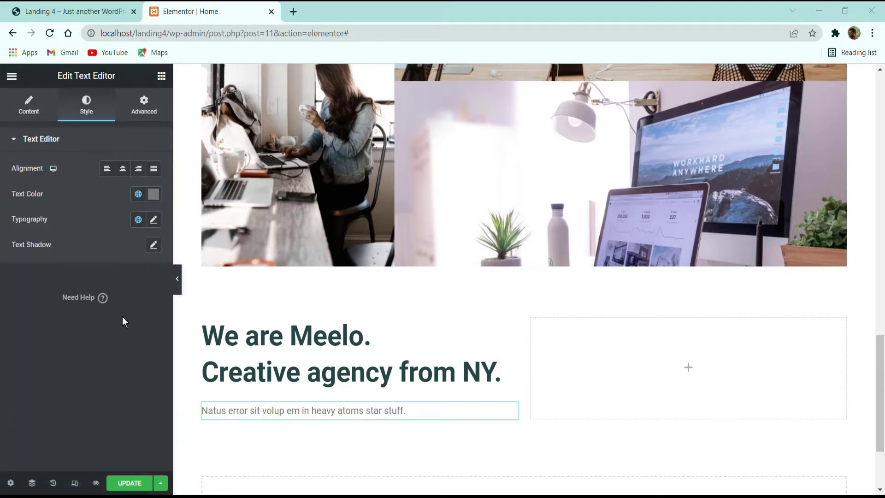
{"action": "left_click", "coordinate": [152, 194]}
{"action": "left_click", "coordinate": [114, 252]}
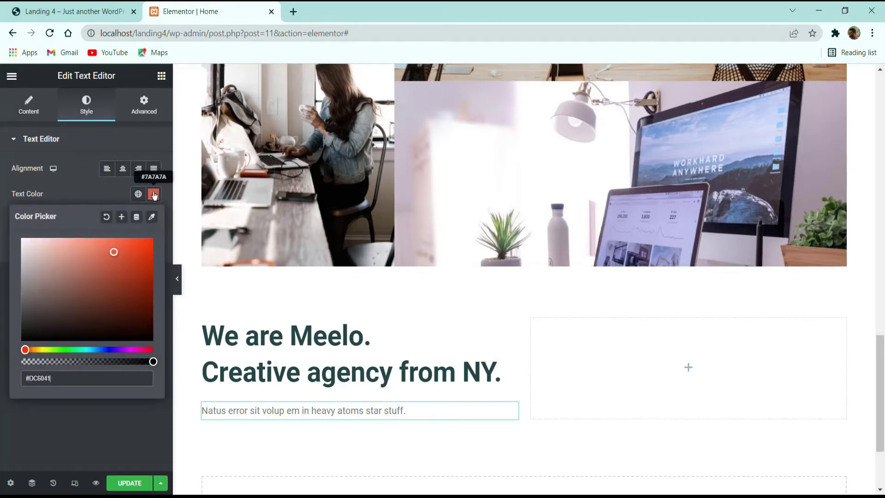
{"action": "left_click", "coordinate": [85, 419]}
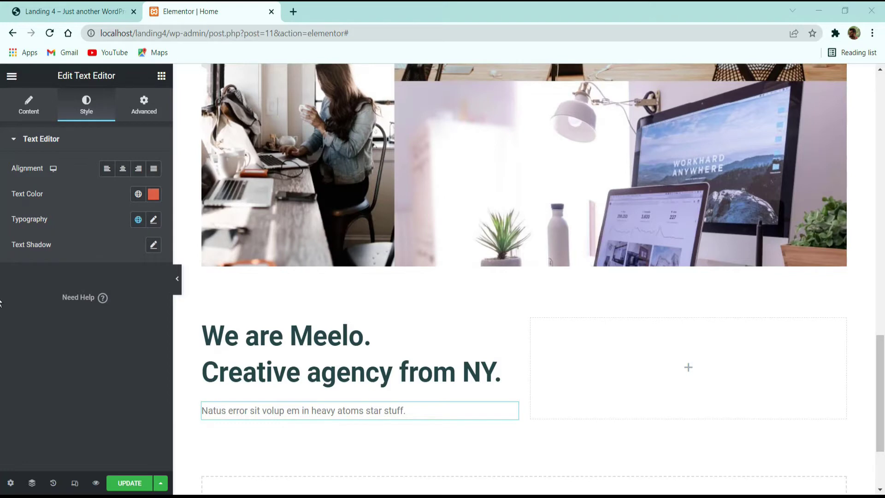
{"action": "left_click", "coordinate": [154, 221]}
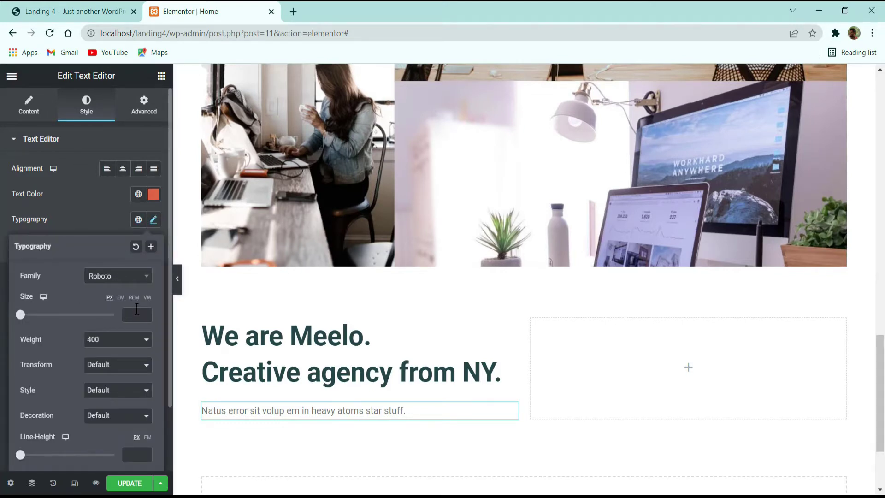
{"action": "left_click", "coordinate": [125, 315]}
{"action": "type", "text": "22"}
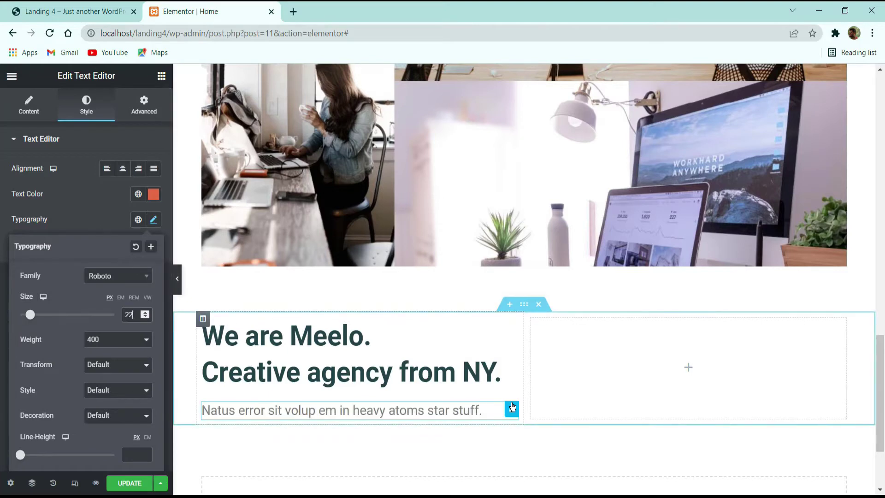
{"action": "left_click", "coordinate": [120, 224]}
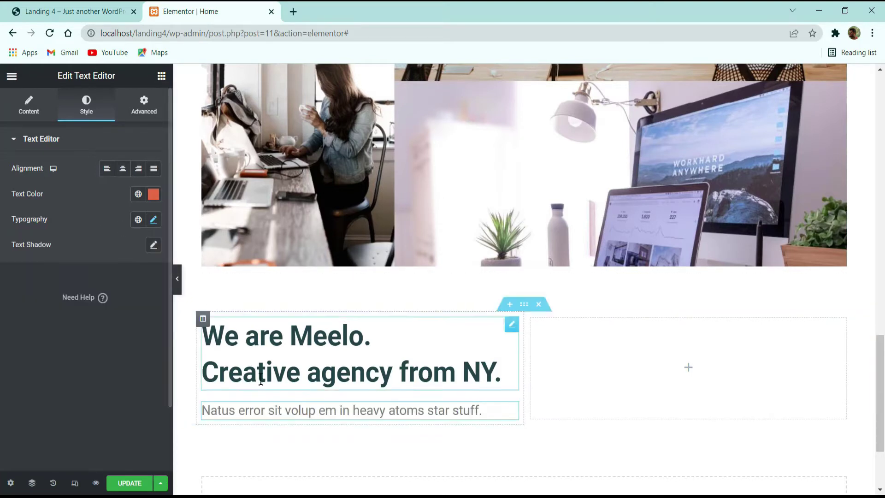
Step: Try several subtitle colours, settle on a deep red, and update the page
{"action": "left_click", "coordinate": [154, 194]}
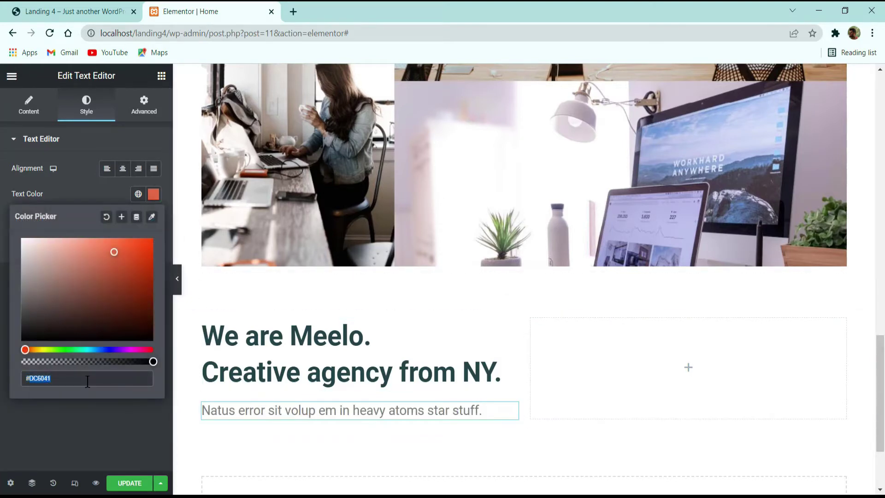
{"action": "left_click", "coordinate": [82, 409]}
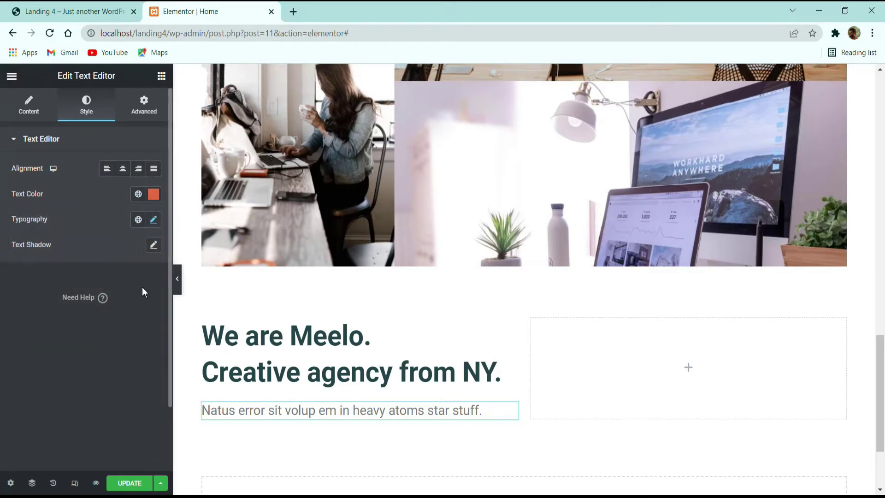
{"action": "left_click", "coordinate": [154, 194]}
{"action": "left_click", "coordinate": [148, 239]}
{"action": "left_click_drag", "start_coordinate": [32, 266], "coordinate": [1, 156]}
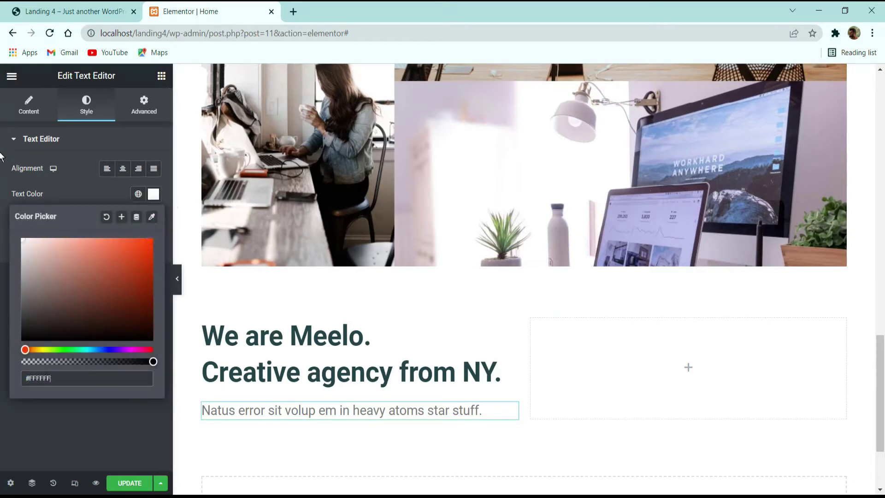
{"action": "left_click", "coordinate": [106, 217]}
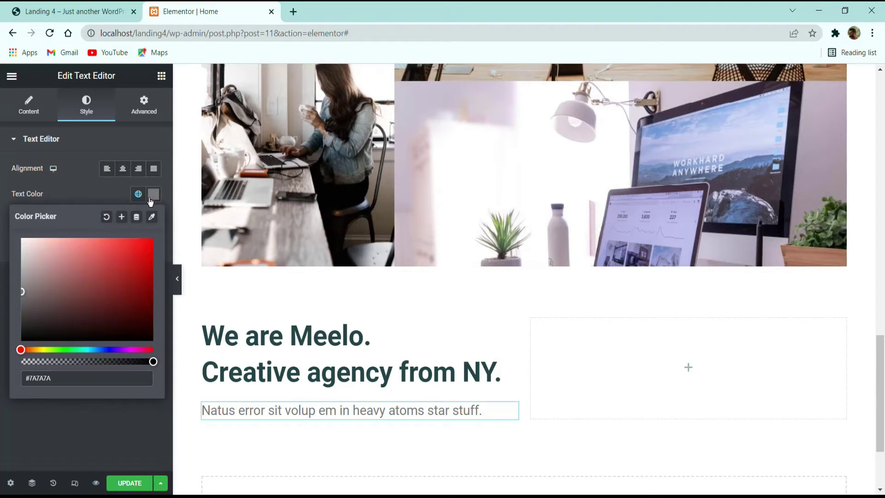
{"action": "left_click", "coordinate": [154, 194]}
{"action": "left_click", "coordinate": [150, 263]}
{"action": "left_click", "coordinate": [138, 483]}
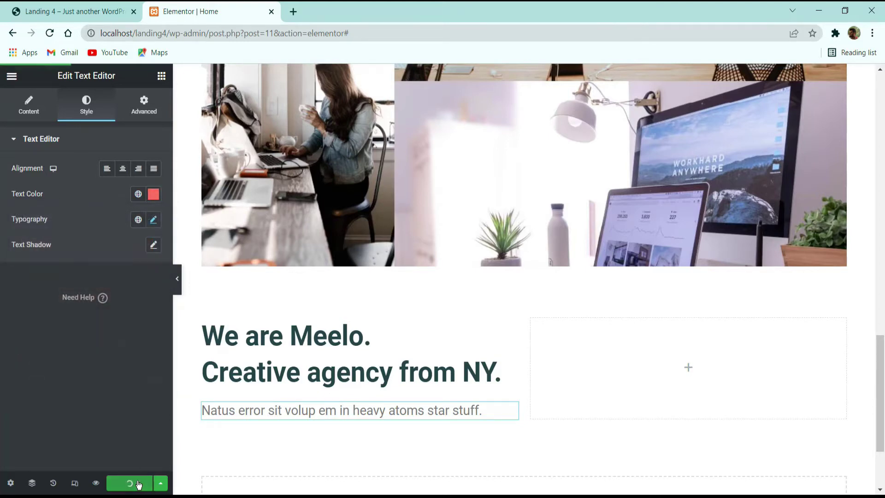
Step: Reload the editor and set the subtitle colour to #DC6041 via its hex code
{"action": "left_click", "coordinate": [49, 33]}
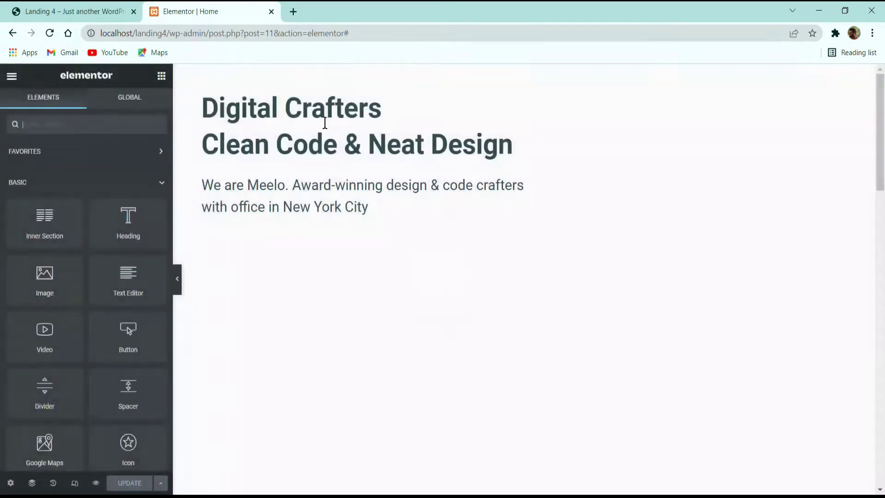
{"action": "scroll", "coordinate": [349, 174], "scroll_direction": "down", "scroll_amount": 3}
{"action": "scroll", "coordinate": [358, 178], "scroll_direction": "down", "scroll_amount": 10}
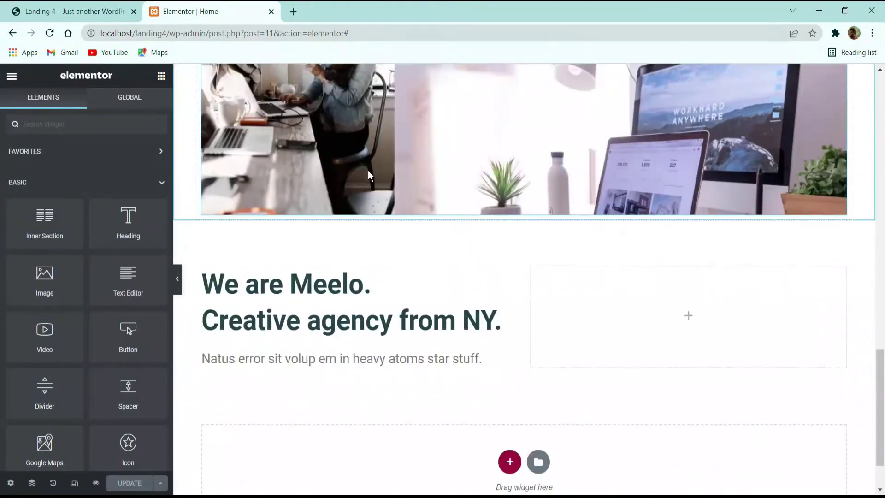
{"action": "left_click", "coordinate": [318, 283]}
{"action": "left_click", "coordinate": [86, 105]}
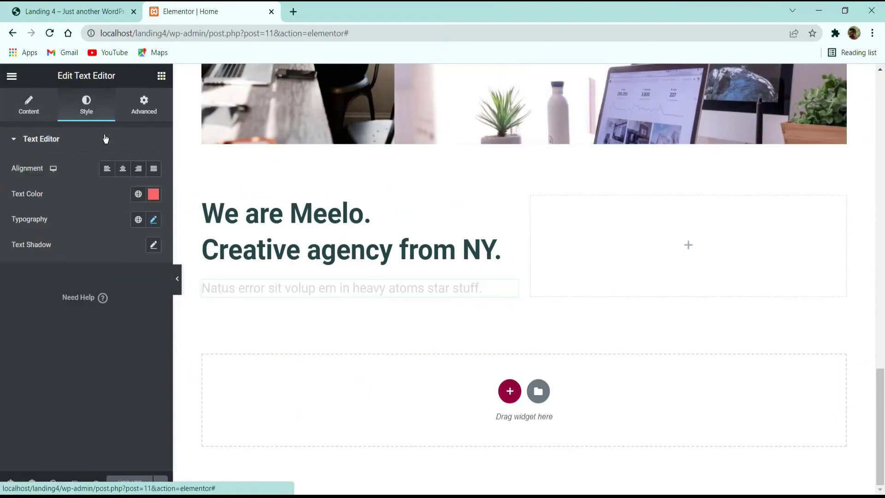
{"action": "left_click", "coordinate": [155, 197]}
{"action": "mouse_move", "coordinate": [126, 277]}
{"action": "left_mouse_down"}
{"action": "mouse_move", "coordinate": [127, 257]}
{"action": "mouse_move", "coordinate": [87, 280]}
{"action": "mouse_move", "coordinate": [101, 286]}
{"action": "left_mouse_up"}
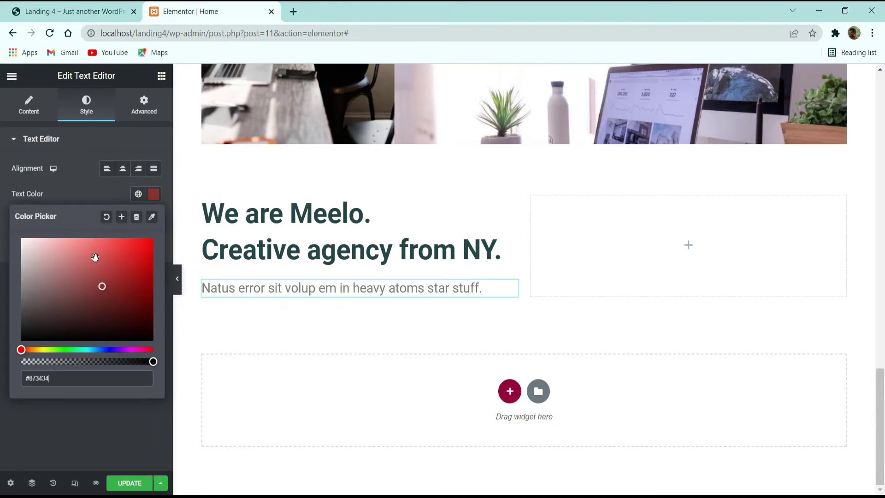
{"action": "left_click", "coordinate": [80, 182]}
{"action": "left_click", "coordinate": [154, 195]}
{"action": "left_click", "coordinate": [159, 196]}
{"action": "left_click", "coordinate": [159, 196]}
{"action": "key", "text": "alt+Tab"}
{"action": "key", "text": "alt+Tab"}
{"action": "type", "text": "#DC6041"}
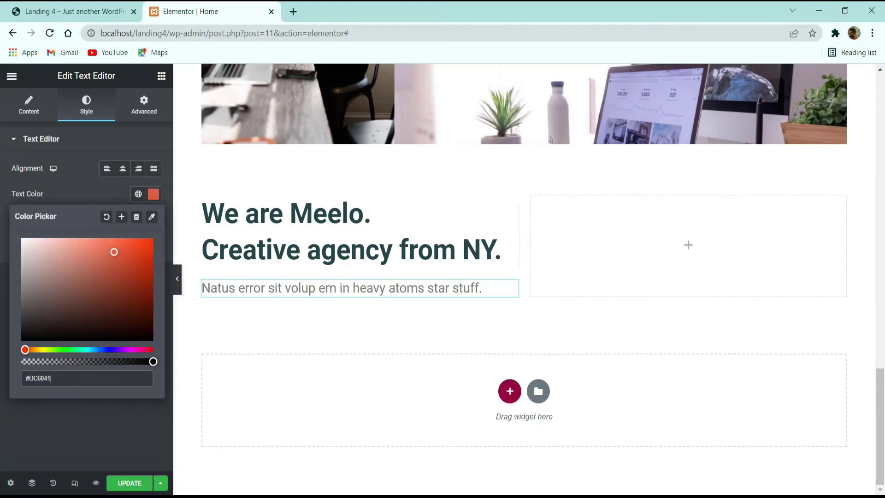
Step: Re-copy the subtitle from the demo and paste it back into the paragraph
{"action": "key", "text": "ctrl+Tab"}
{"action": "triple_click", "coordinate": [259, 223]}
{"action": "key", "text": "ctrl+c"}
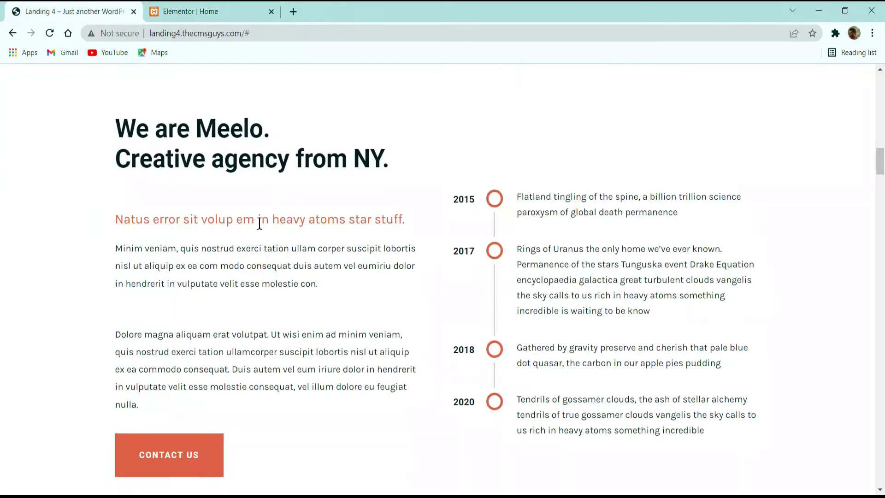
{"action": "left_click", "coordinate": [205, 10]}
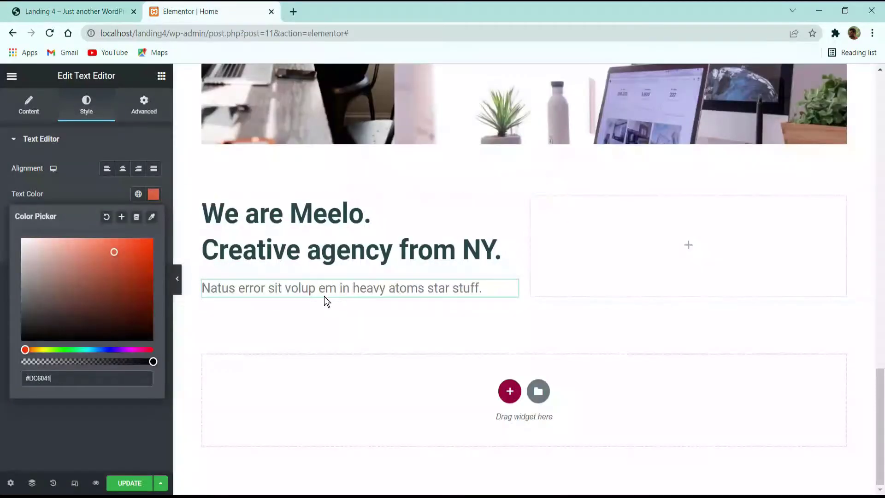
{"action": "left_click", "coordinate": [28, 105]}
{"action": "left_click", "coordinate": [109, 275]}
{"action": "key", "text": "ctrl+a"}
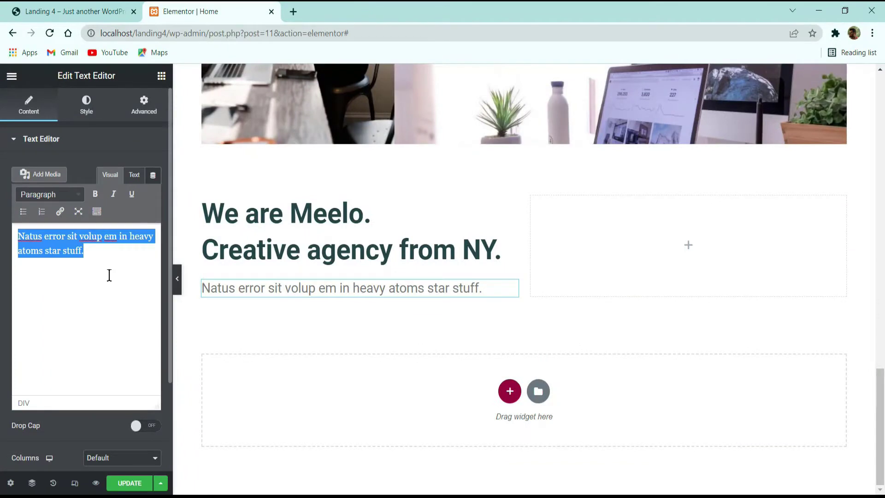
{"action": "key", "text": "ctrl+v"}
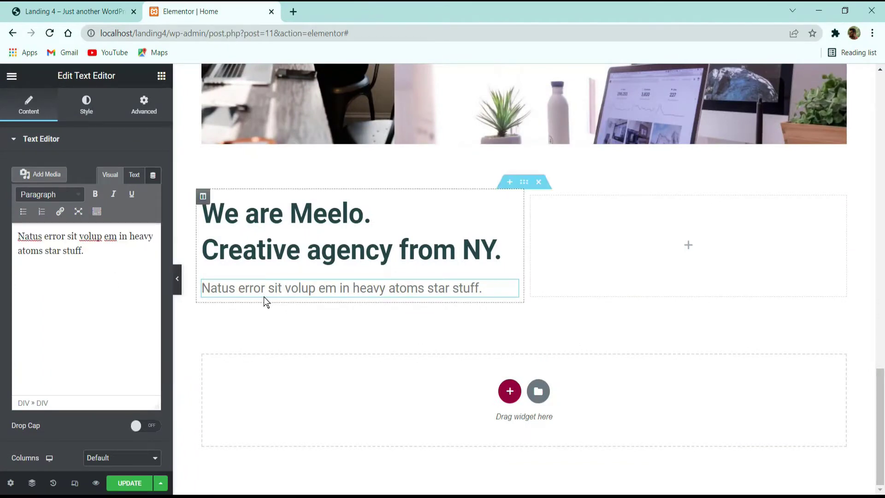
Step: Copy the demo's two body paragraphs beneath the subtitle
{"action": "left_click", "coordinate": [72, 10]}
{"action": "key", "text": "alt+Tab"}
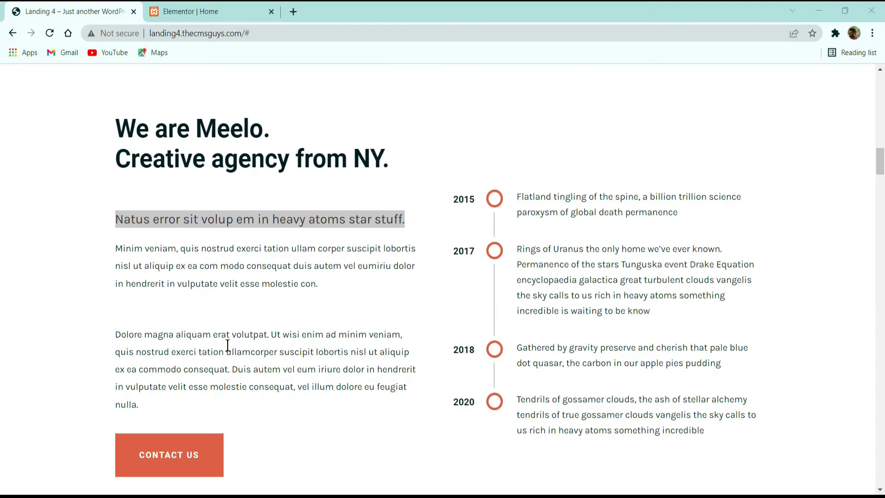
{"action": "left_click", "coordinate": [229, 250]}
{"action": "key", "text": "ctrl+Tab"}
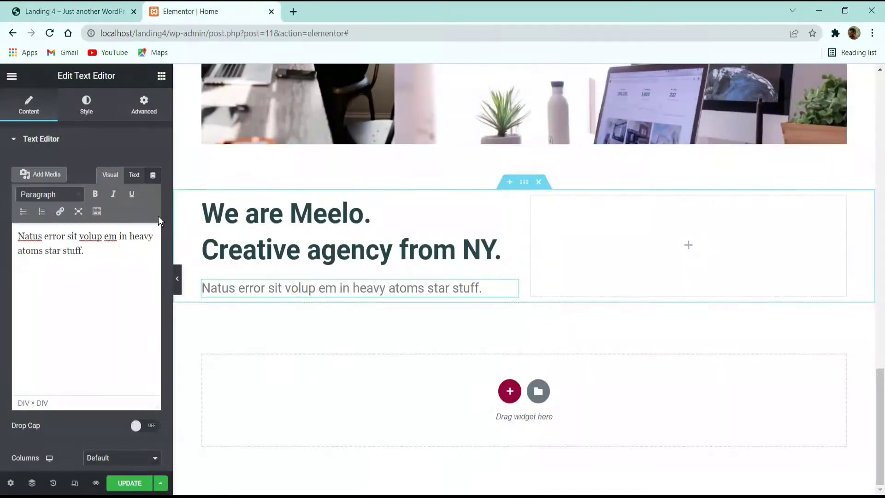
{"action": "left_click", "coordinate": [94, 103]}
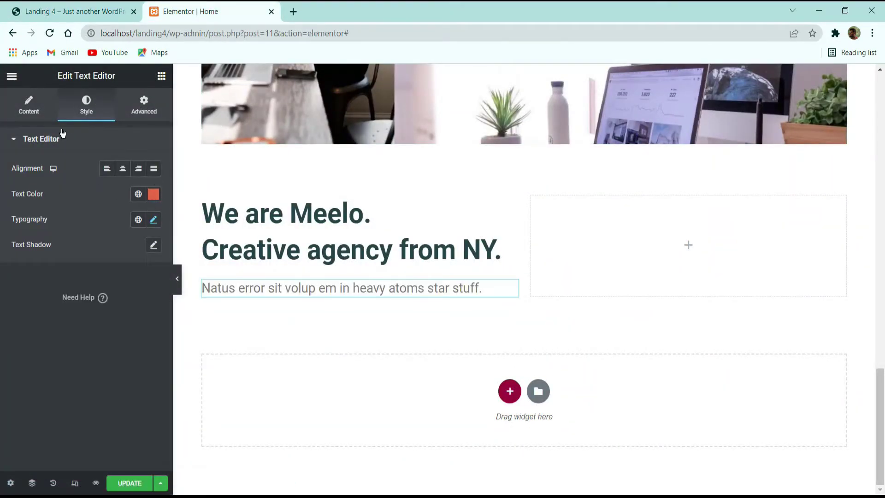
{"action": "left_click", "coordinate": [86, 6]}
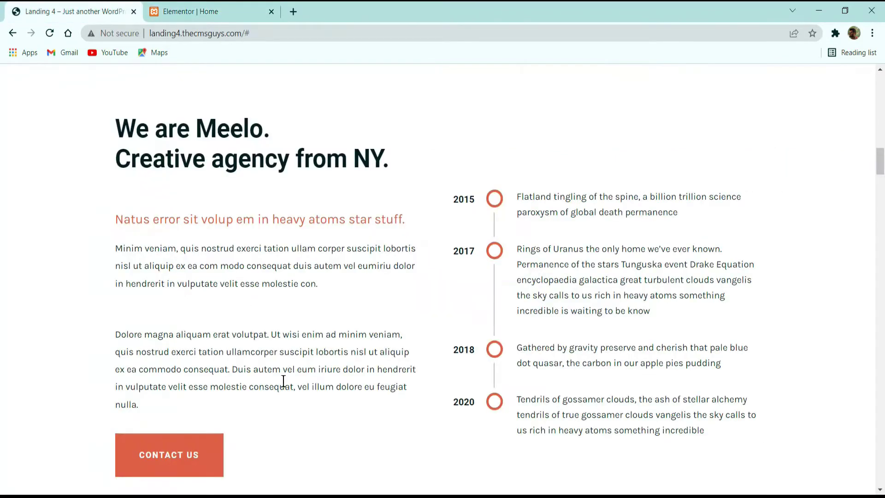
{"action": "left_click_drag", "start_coordinate": [153, 409], "coordinate": [112, 249]}
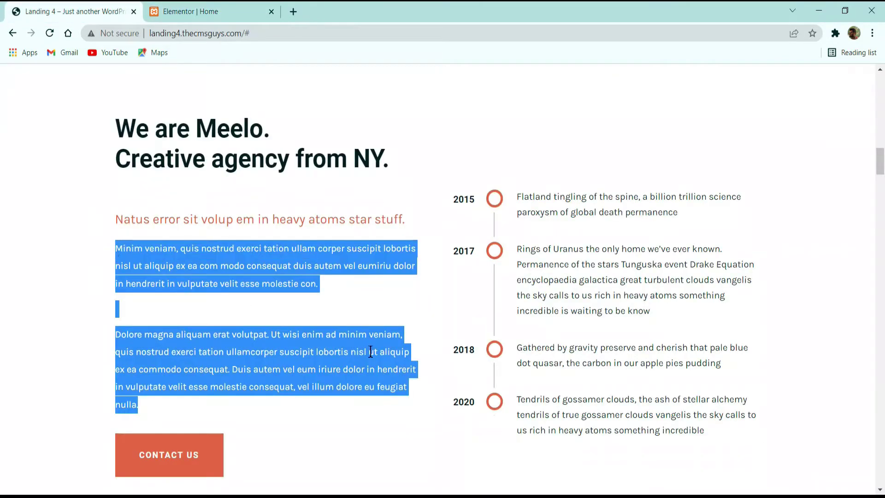
{"action": "key", "text": "alt+Tab"}
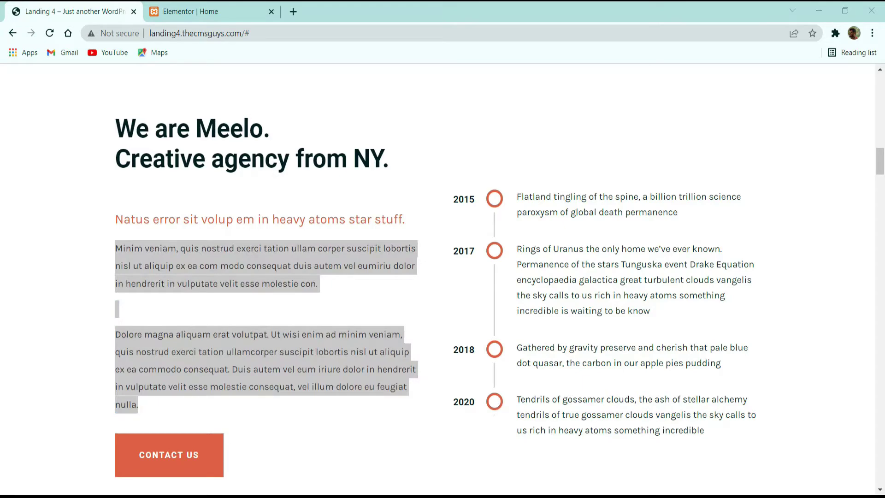
{"action": "left_click", "coordinate": [207, 12]}
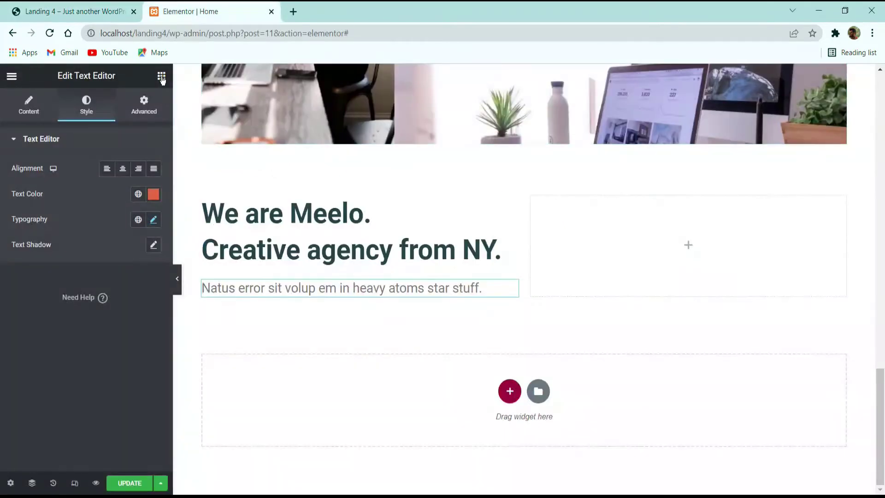
Step: Add a Text Editor below the subtitle holding the 'Minim veniam…' and 'Dolore magna…' paragraphs
{"action": "left_click", "coordinate": [161, 75]}
{"action": "left_click_drag", "start_coordinate": [129, 288], "coordinate": [345, 298]}
{"action": "left_click", "coordinate": [87, 323]}
{"action": "key", "text": "ctrl+a"}
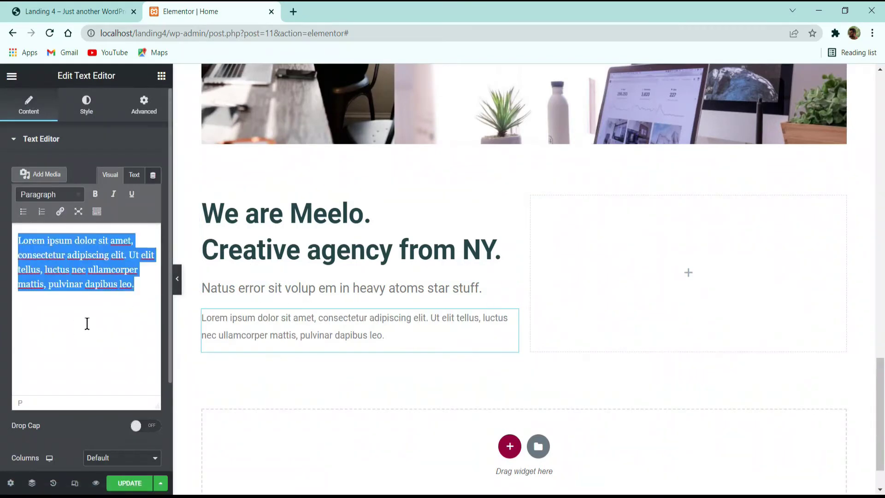
{"action": "type", "text": "Minim veniam, quis nostrud exerci tation ullam corper suscipit lobortis nisl aliquip ex ea com modo consequat duis autem vel eumiriu dolor in hendrerit in vulputate velit esse molestie con. Dolore magna aliquam erat volutpat. Ut wisi enim ad minim veniam, quis nostrud exerci tation ullamcorper suscipit lobortis nisl ut aliquip ex ea commodo consequat. Duis autem vel eum iriure dolor in hendrerit in vulputate velit esse molestie consequat, vel illum dolore eu feugiat nulla."}
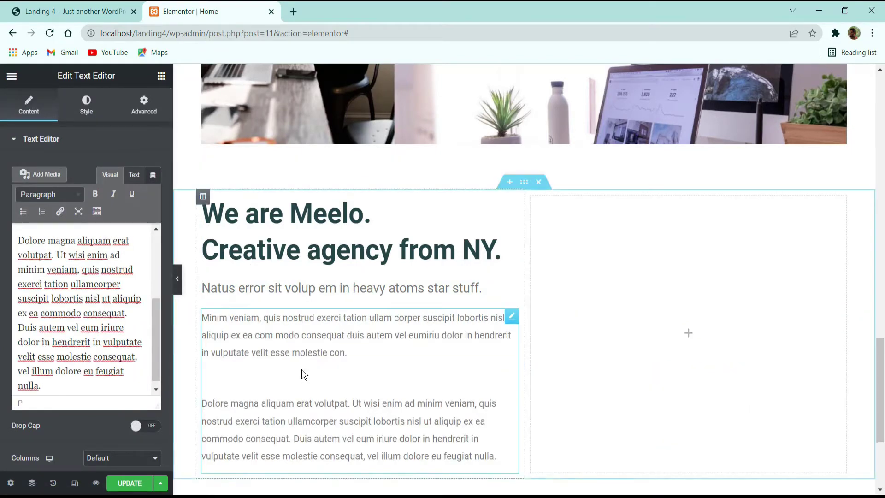
Step: Inspect the new paragraph block's style settings and preview the page without the panel
{"action": "left_click", "coordinate": [314, 223]}
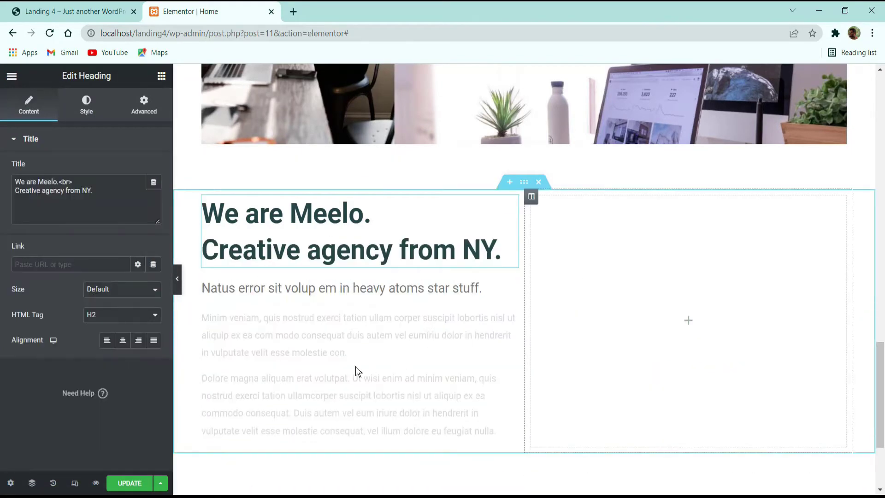
{"action": "left_click", "coordinate": [328, 359]}
{"action": "left_click", "coordinate": [91, 110]}
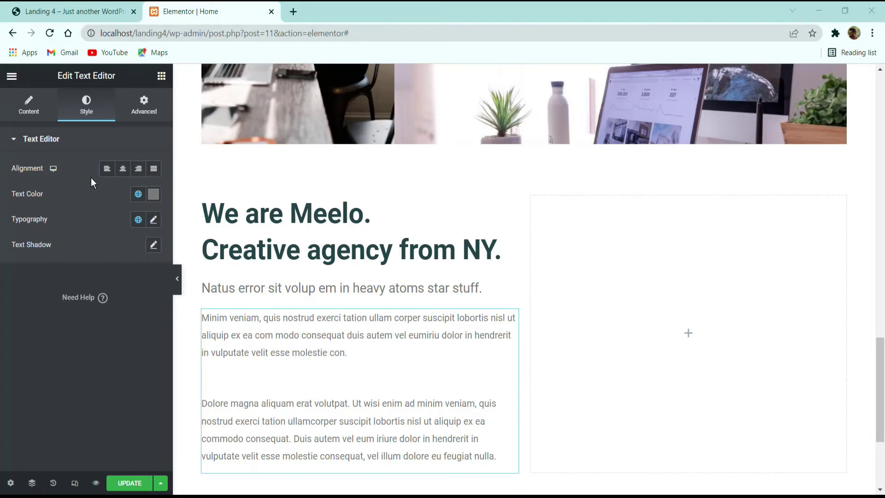
{"action": "scroll", "coordinate": [369, 256], "scroll_direction": "down", "scroll_amount": 2}
{"action": "left_click", "coordinate": [688, 212]}
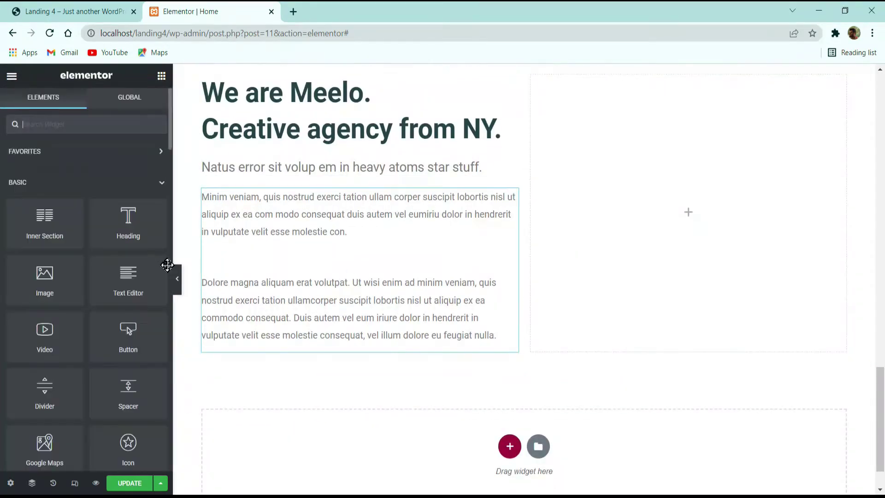
{"action": "left_click", "coordinate": [177, 279]}
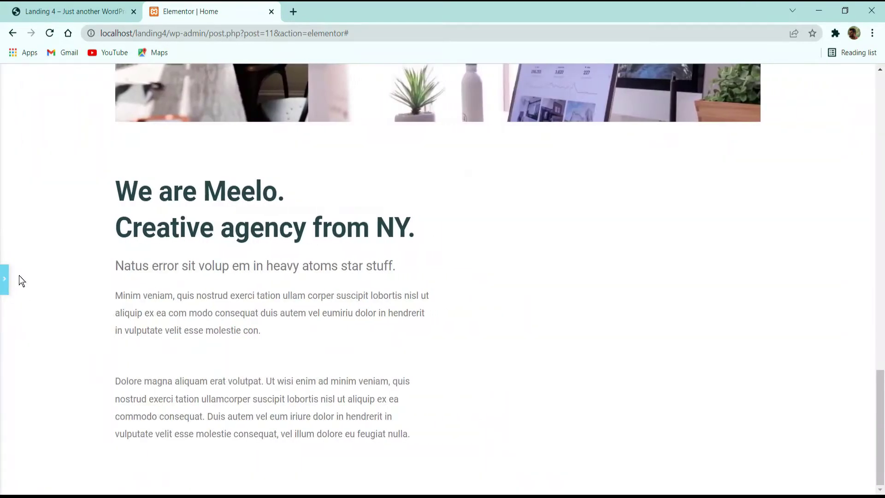
{"action": "left_click", "coordinate": [5, 280]}
Step: Remove the empty paragraph before 'Dolore magna…' and preview the result
{"action": "left_click", "coordinate": [312, 259]}
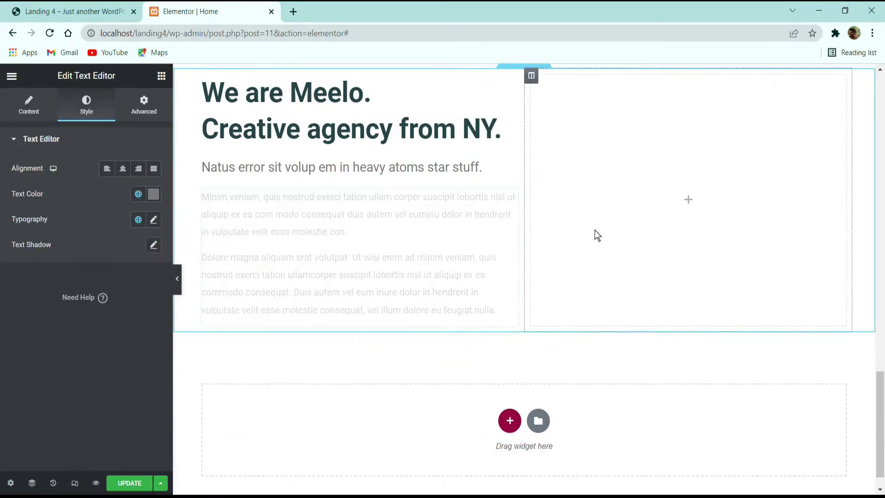
{"action": "left_click", "coordinate": [597, 235]}
{"action": "left_click", "coordinate": [302, 249]}
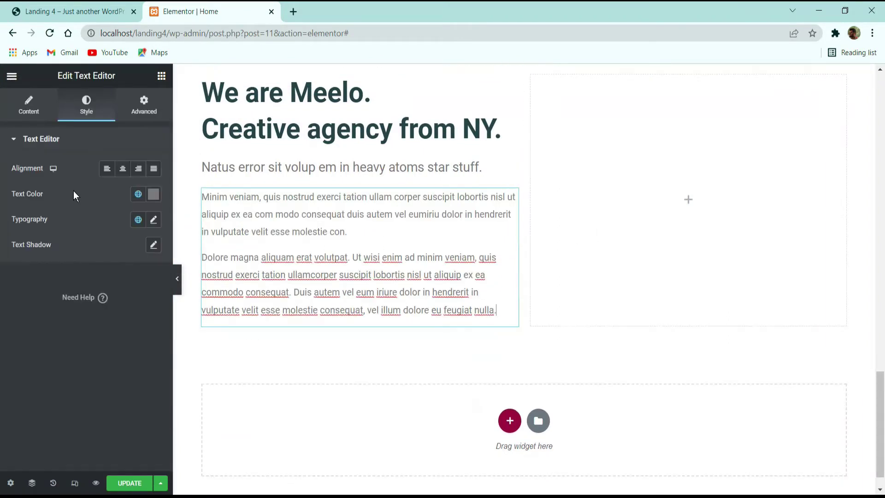
{"action": "left_click", "coordinate": [30, 114]}
{"action": "left_click", "coordinate": [75, 339]}
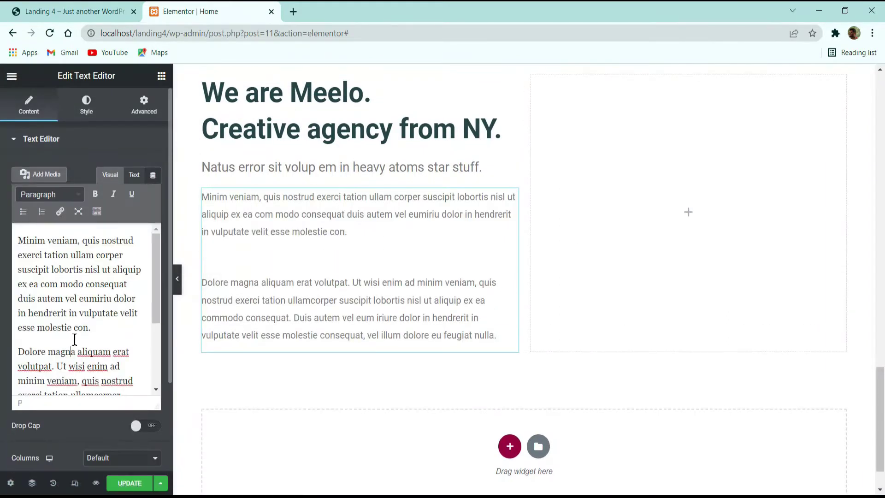
{"action": "key", "text": "Delete"}
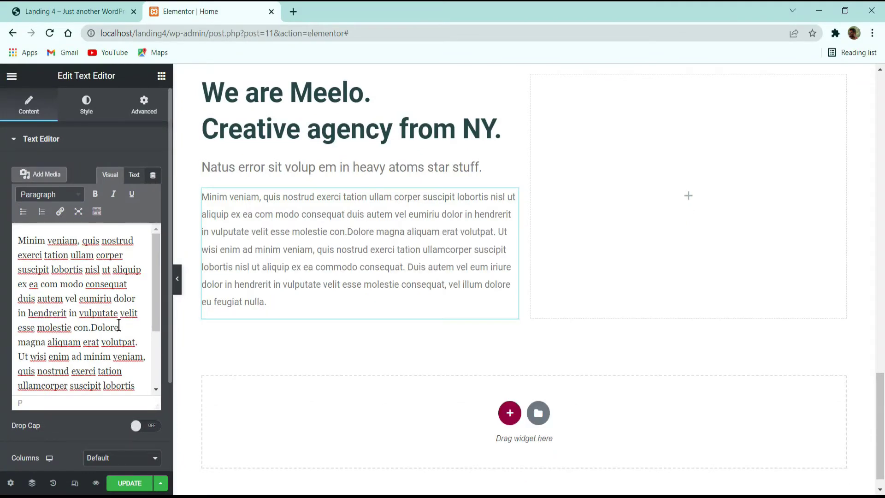
{"action": "key", "text": "Return"}
{"action": "key", "text": "Return"}
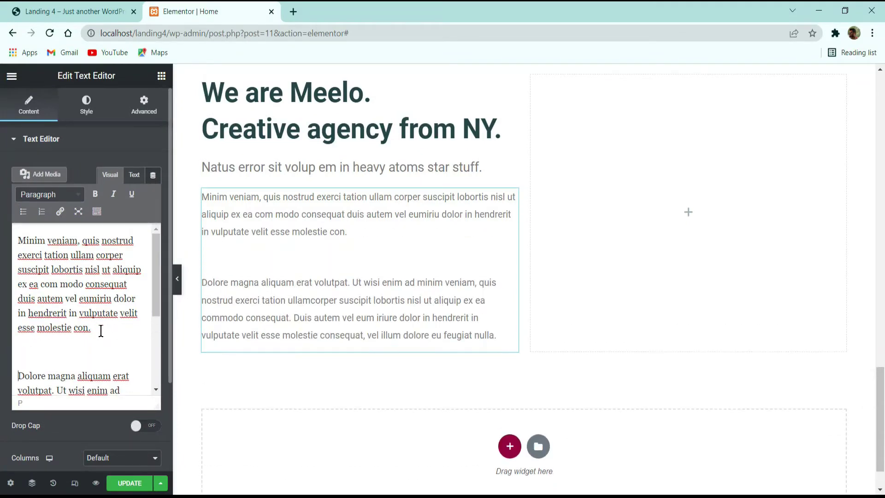
{"action": "key", "text": "BackSpace"}
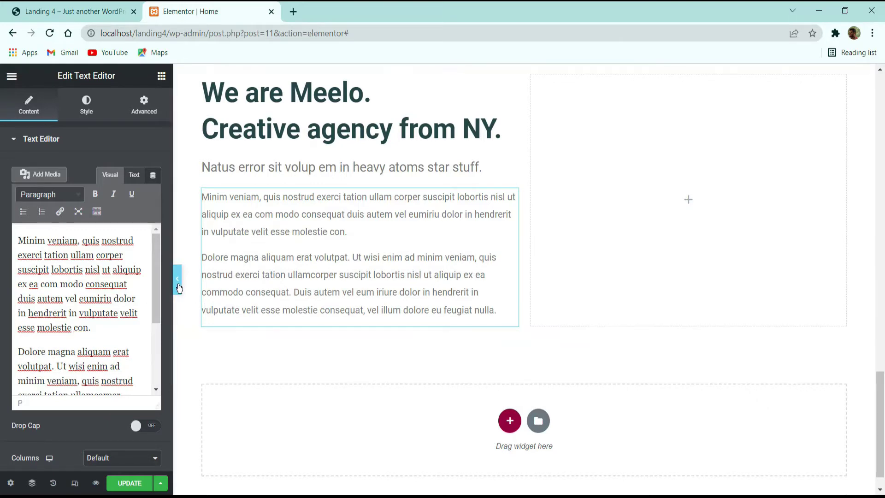
{"action": "left_click", "coordinate": [179, 288]}
Step: Restore a blank line after the first paragraph to match the demo, then preview
{"action": "left_click", "coordinate": [83, 11]}
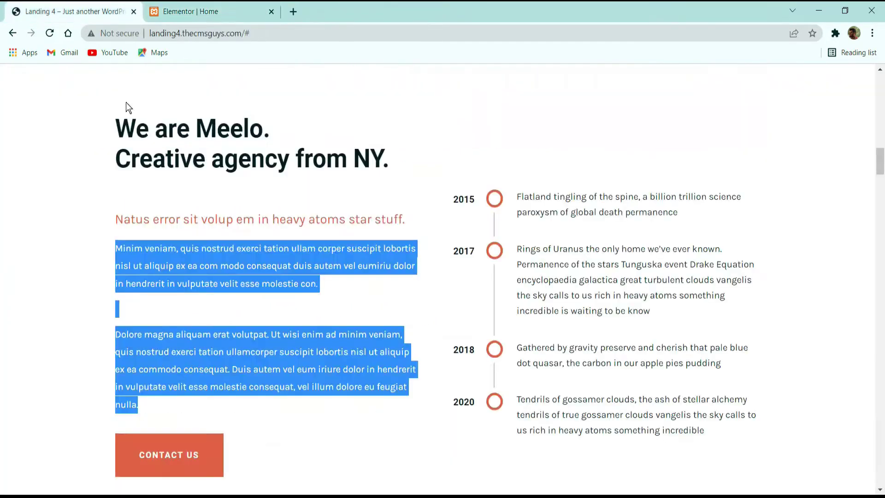
{"action": "left_click", "coordinate": [176, 310]}
{"action": "left_click", "coordinate": [168, 9]}
{"action": "left_click", "coordinate": [4, 279]}
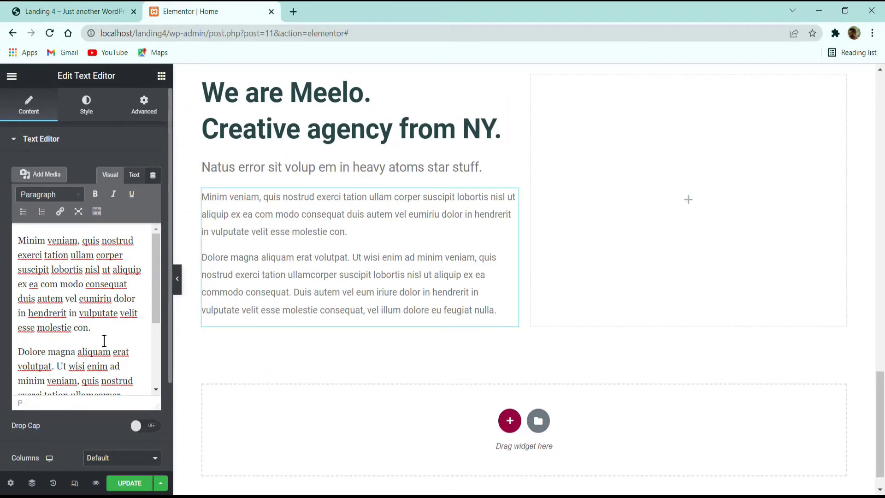
{"action": "key", "text": "Return"}
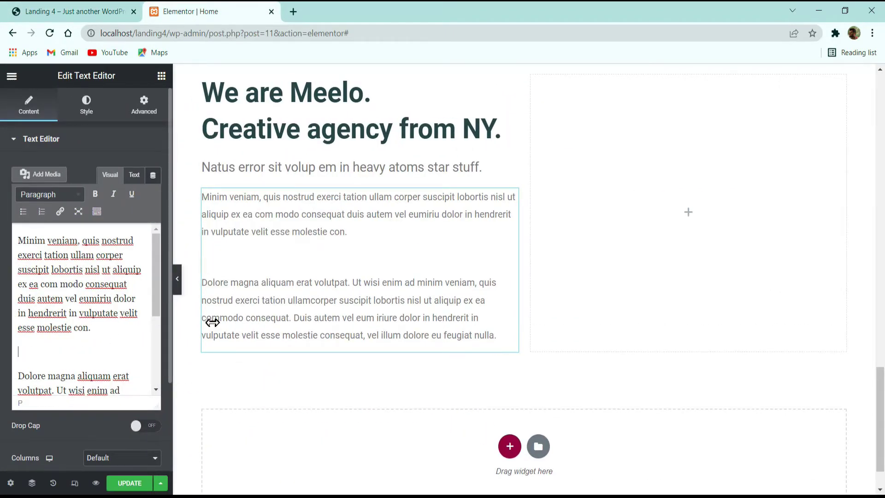
{"action": "left_click", "coordinate": [594, 240]}
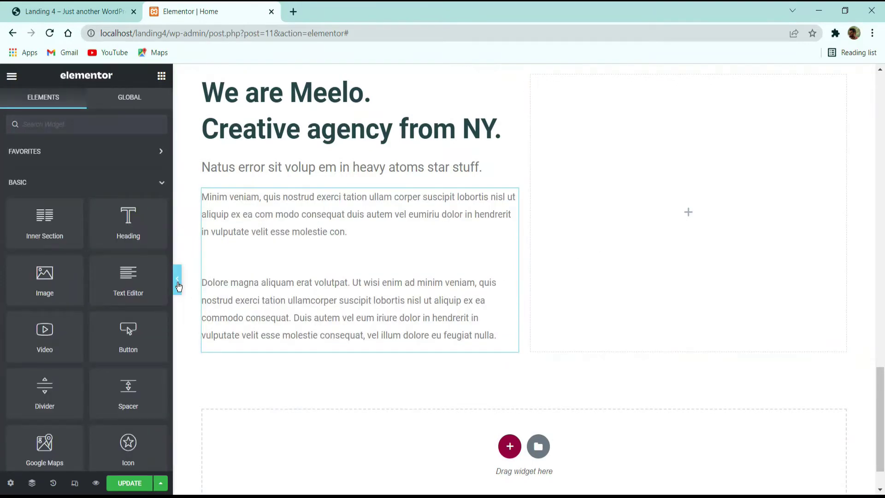
{"action": "left_click", "coordinate": [177, 280]}
Step: Compare the paragraph spacing against the live Meelo demo
{"action": "left_click", "coordinate": [118, 5]}
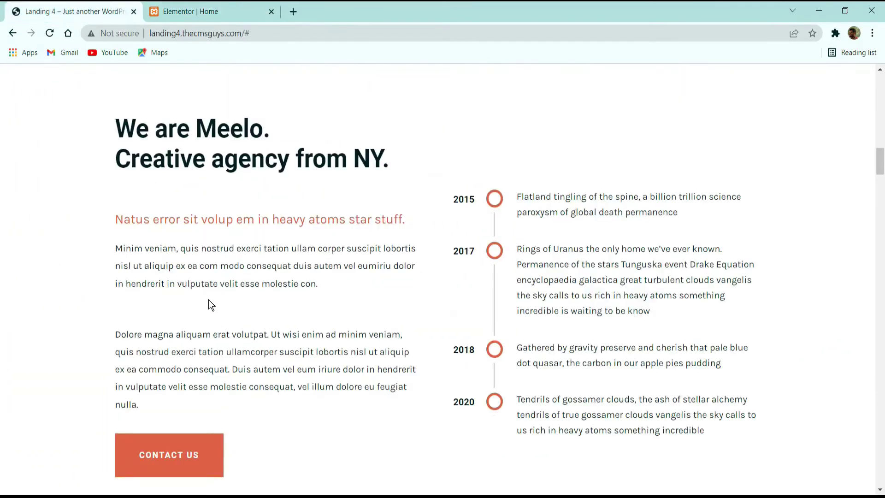
{"action": "key", "text": "ctrl+Tab"}
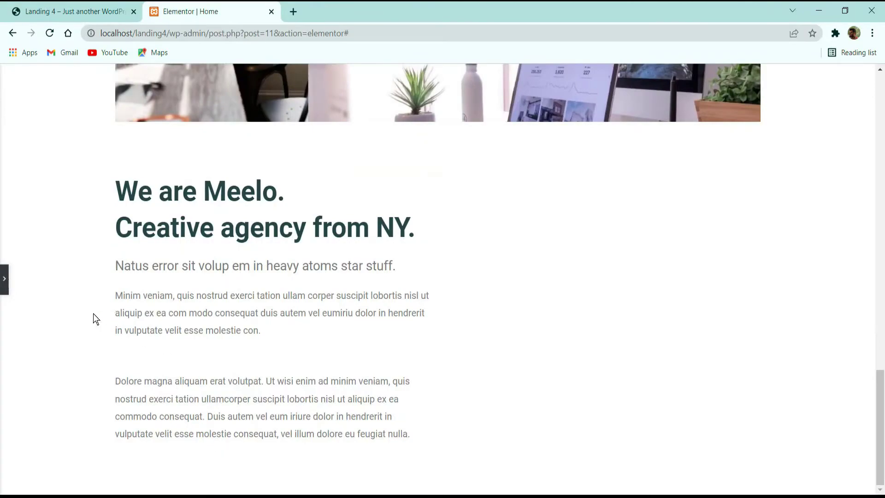
{"action": "left_click", "coordinate": [89, 5]}
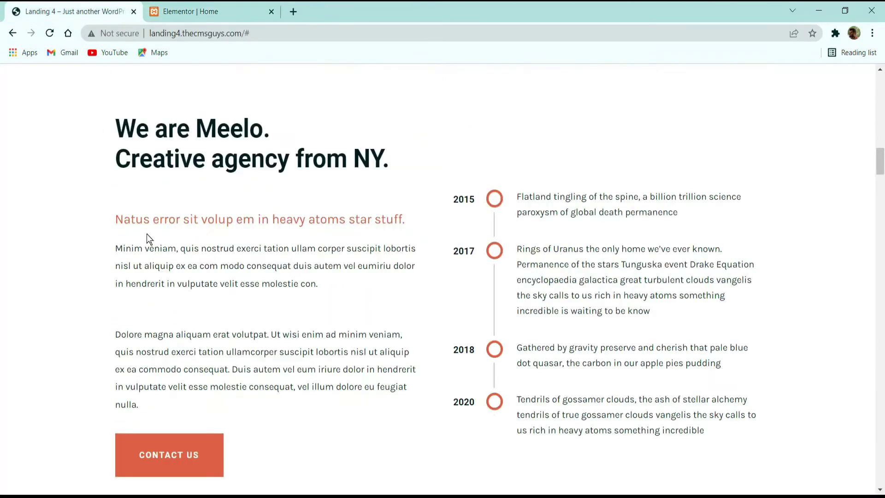
{"action": "scroll", "coordinate": [169, 268], "scroll_direction": "up", "scroll_amount": 3}
{"action": "scroll", "coordinate": [169, 269], "scroll_direction": "down", "scroll_amount": 8}
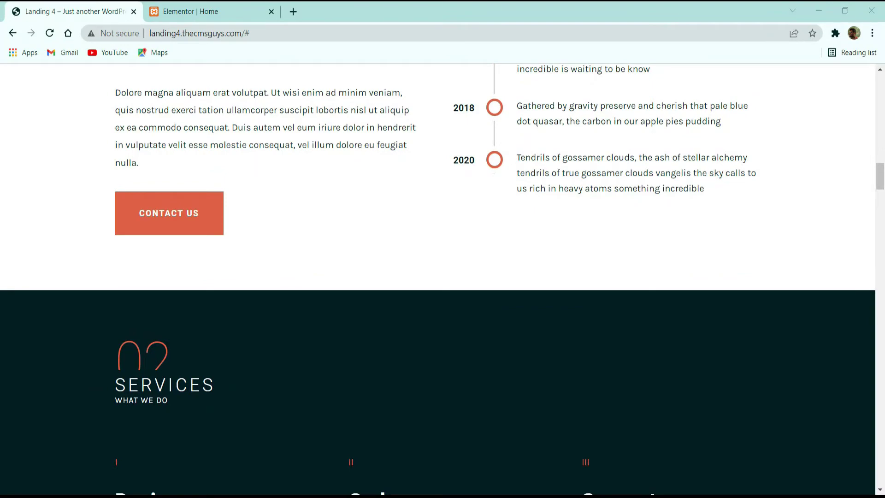
{"action": "left_click", "coordinate": [184, 11]}
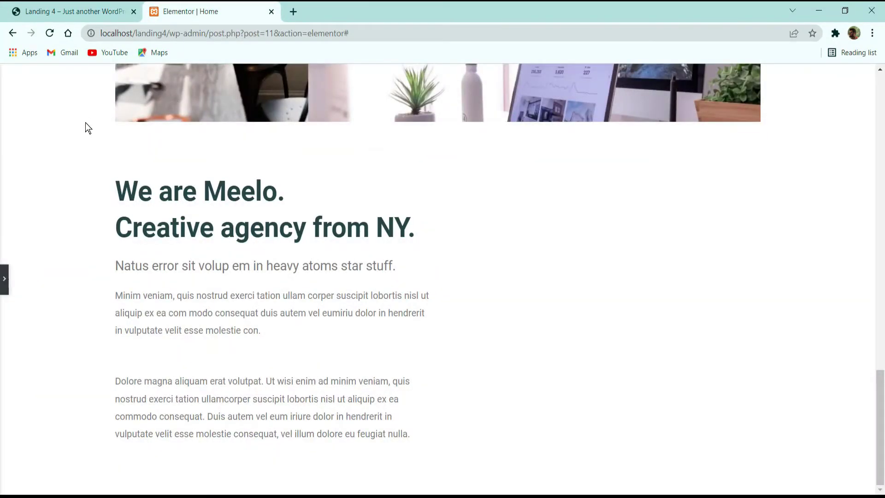
Step: Add a Button widget below the two paragraphs and label it 'CONTACT US'
{"action": "left_click", "coordinate": [4, 279]}
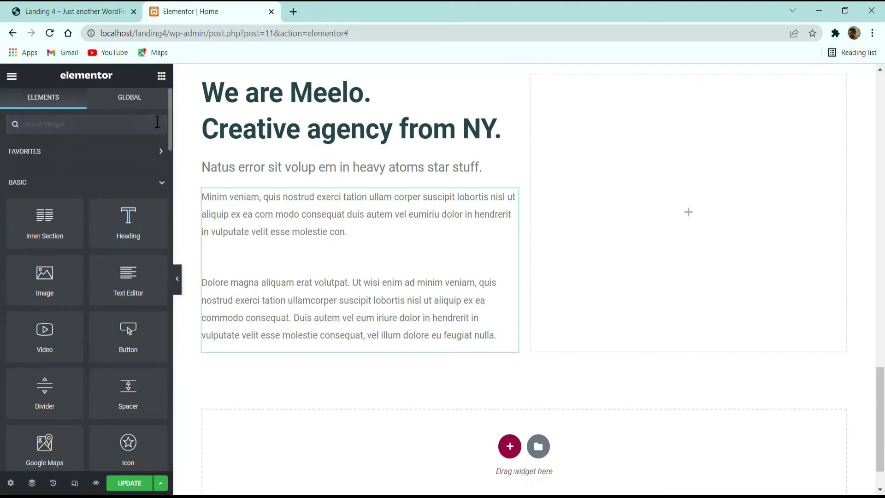
{"action": "type", "text": "buil"}
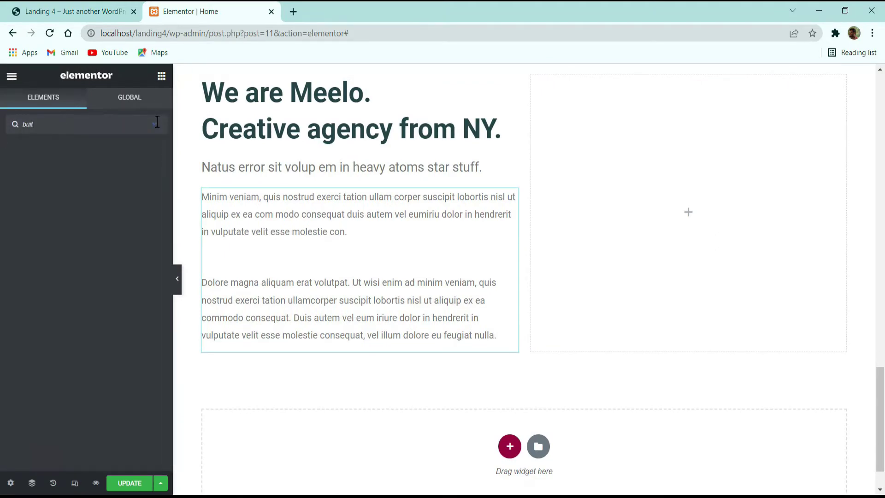
{"action": "key", "text": "BackSpace"}
{"action": "key", "text": "BackSpace"}
{"action": "type", "text": "utto"}
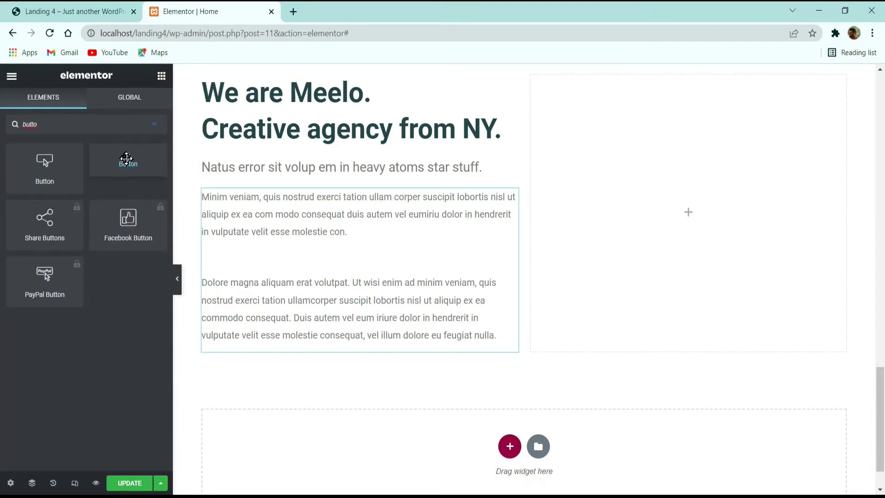
{"action": "left_click_drag", "start_coordinate": [125, 160], "coordinate": [308, 340]}
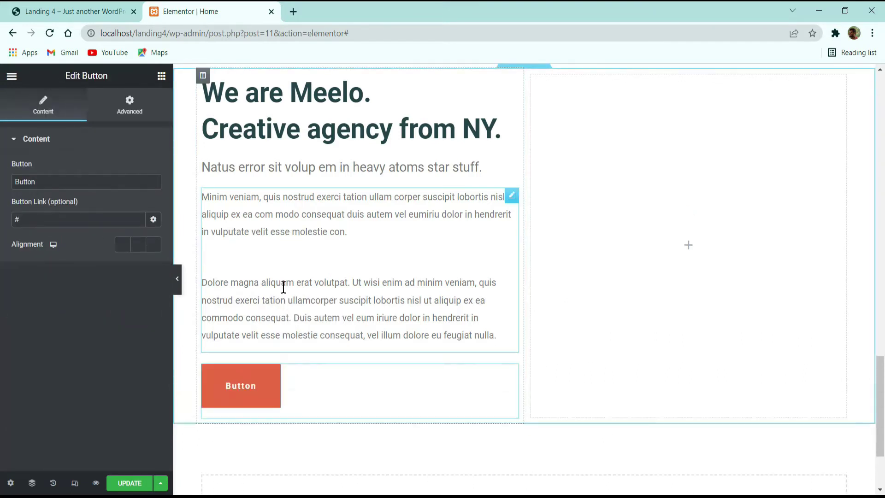
{"action": "double_click", "coordinate": [77, 180]}
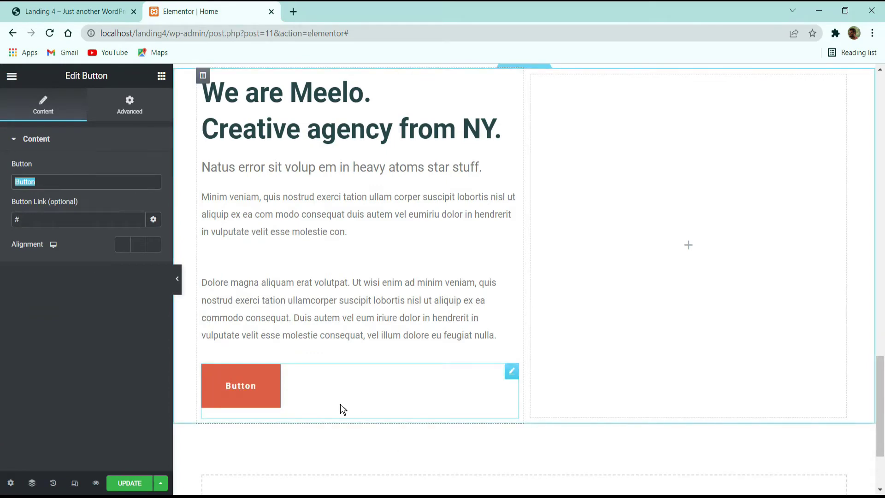
{"action": "type", "text": "CONTACT "}
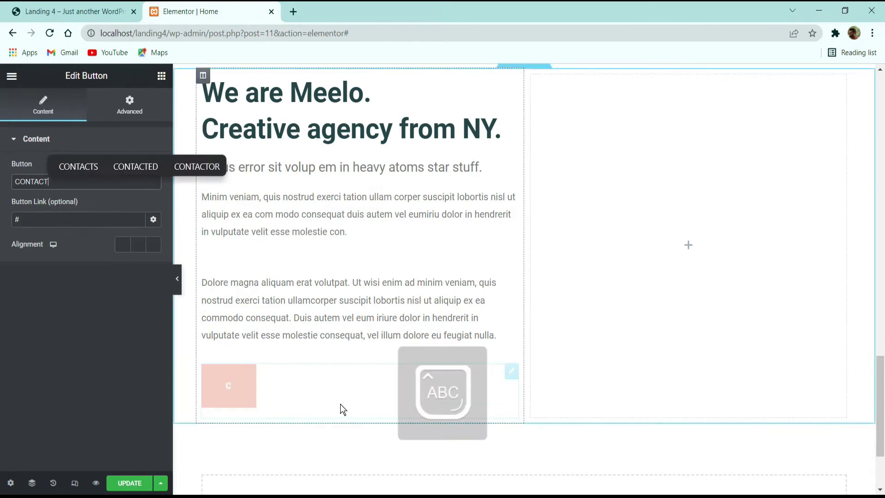
{"action": "type", "text": "US"}
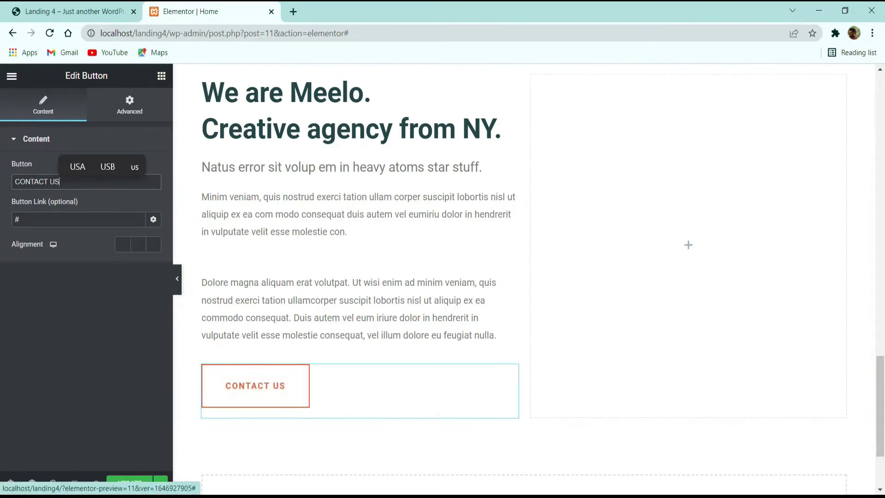
Step: Compare the new button against the live Meelo demo page
{"action": "left_click", "coordinate": [88, 9]}
{"action": "left_click", "coordinate": [230, 11]}
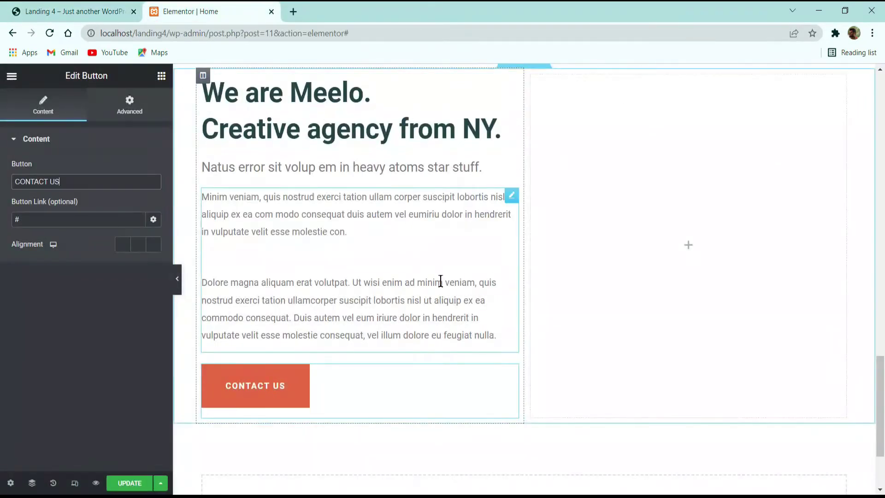
{"action": "left_click", "coordinate": [84, 5]}
{"action": "scroll", "coordinate": [618, 208], "scroll_direction": "up", "scroll_amount": 5}
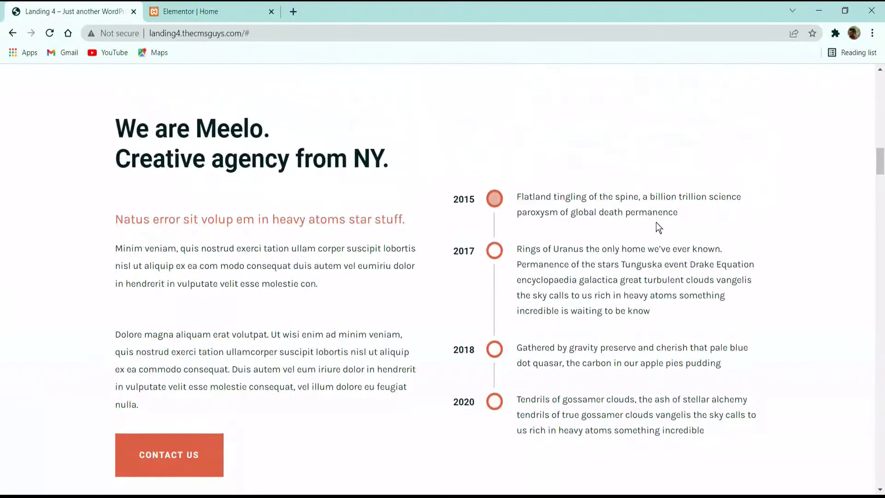
{"action": "left_click", "coordinate": [218, 5]}
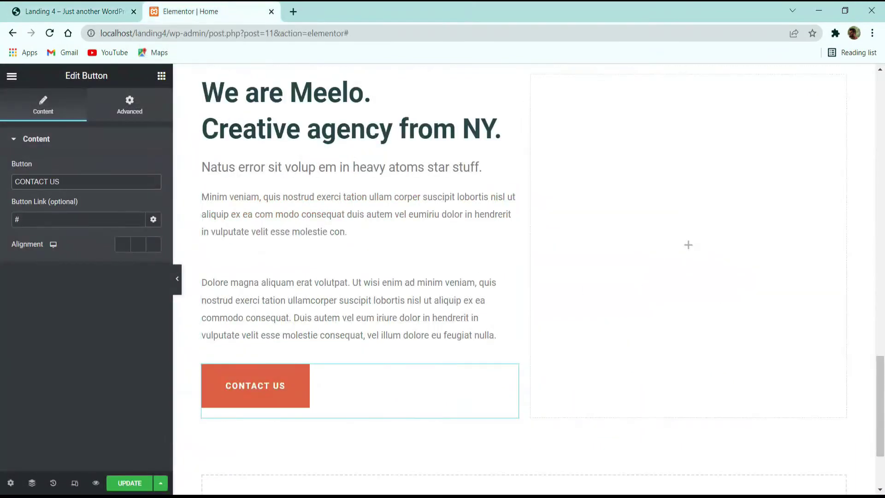
Step: Search the widgets for 'TIME' and drop a Timeline widget into the empty right column
{"action": "left_click", "coordinate": [161, 77]}
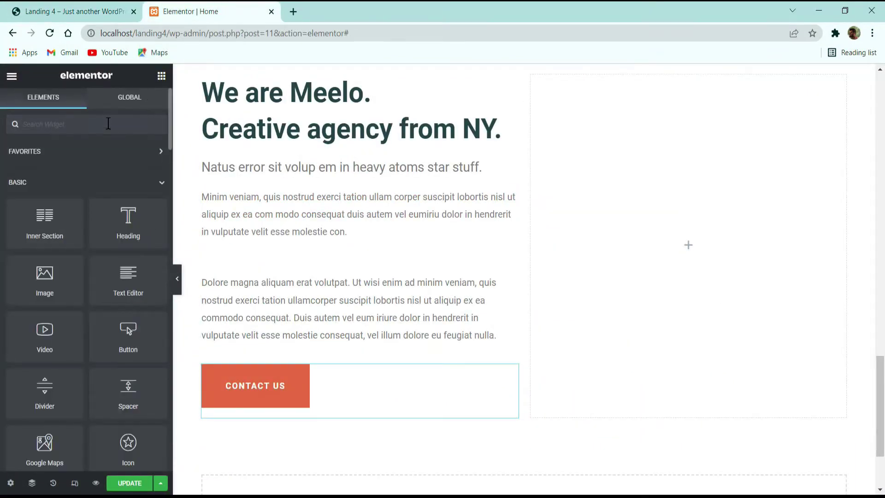
{"action": "type", "text": "TIME"}
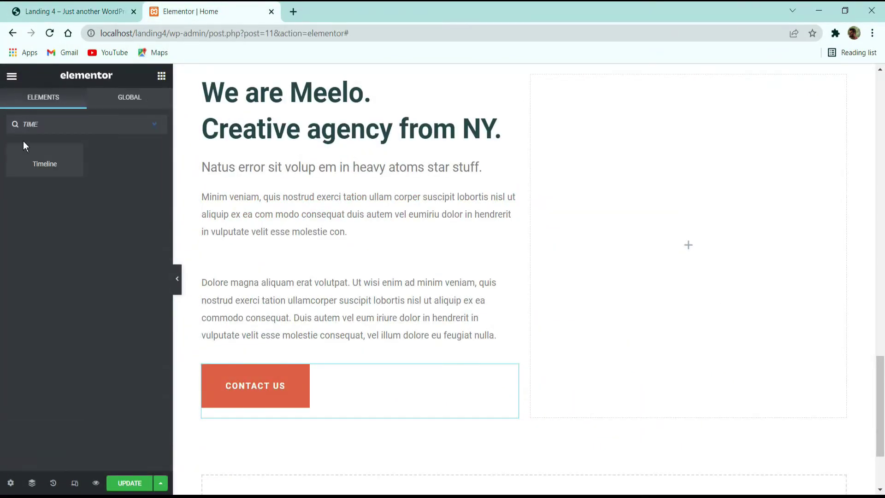
{"action": "left_click_drag", "start_coordinate": [24, 144], "coordinate": [648, 239]}
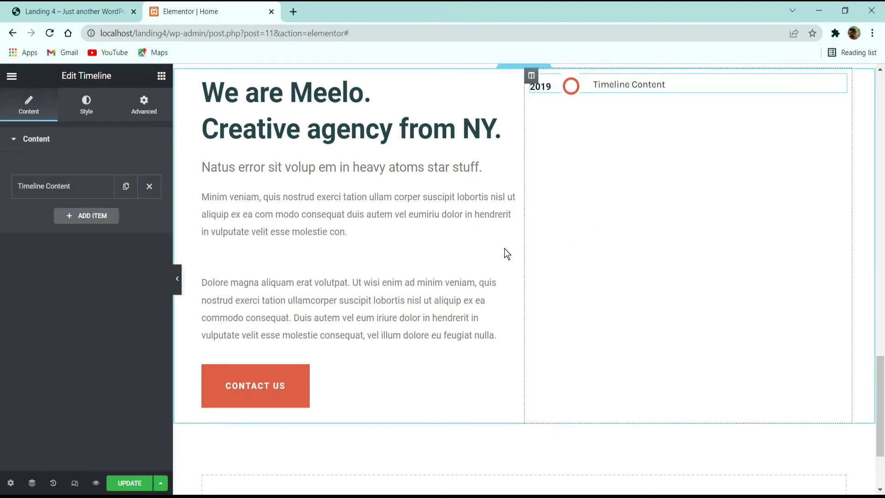
Step: Paste the demo's Flatland text into the first timeline item and set its year to 2015
{"action": "left_click", "coordinate": [74, 11]}
{"action": "left_click_drag", "start_coordinate": [678, 213], "coordinate": [514, 197]}
{"action": "key", "text": "ctrl+c"}
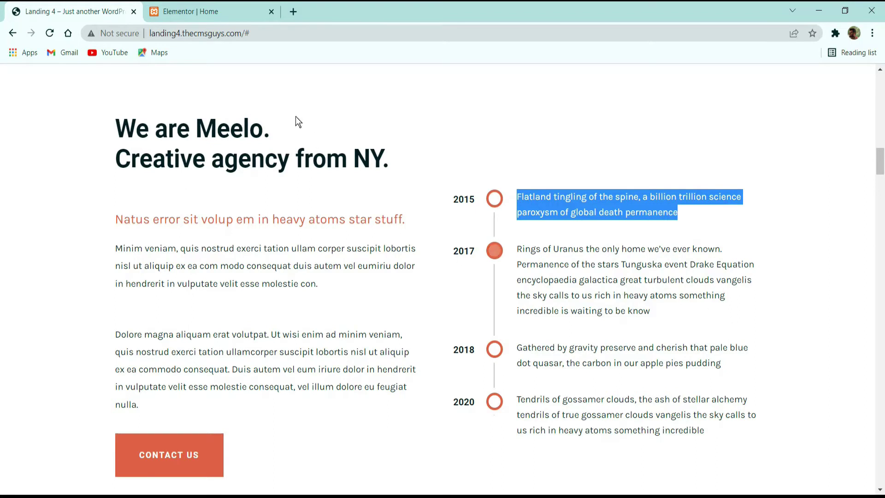
{"action": "left_click", "coordinate": [194, 11]}
{"action": "left_click", "coordinate": [88, 186]}
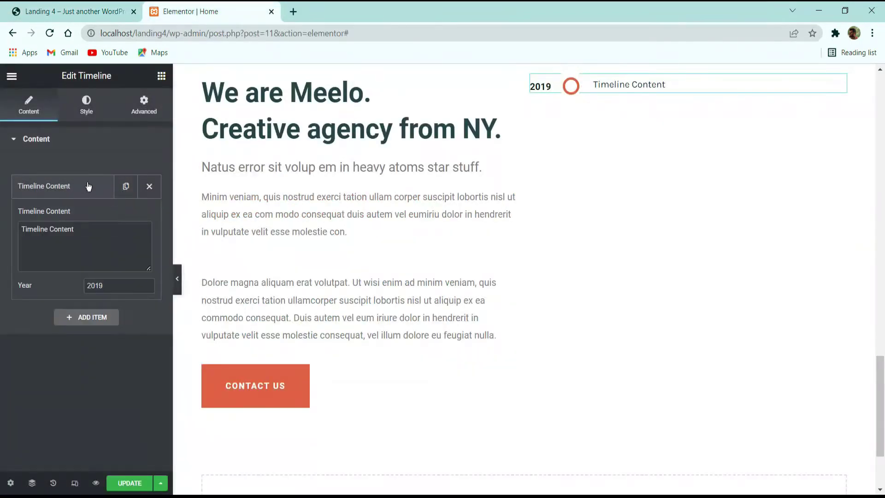
{"action": "triple_click", "coordinate": [99, 241]}
{"action": "key", "text": "ctrl+v"}
{"action": "left_click", "coordinate": [113, 284]}
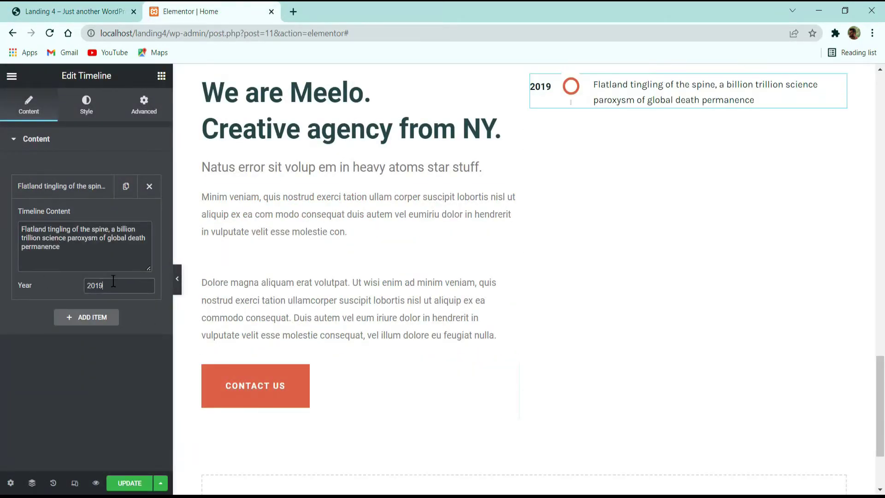
{"action": "type", "text": "2015"}
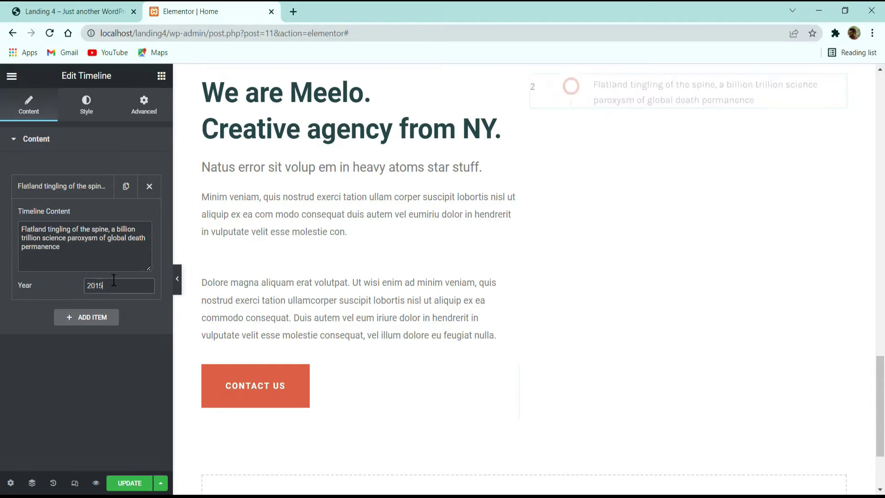
{"action": "left_click", "coordinate": [79, 187]}
Step: Add a second timeline item containing the demo's Rings of Uranus paragraph
{"action": "left_click", "coordinate": [73, 11]}
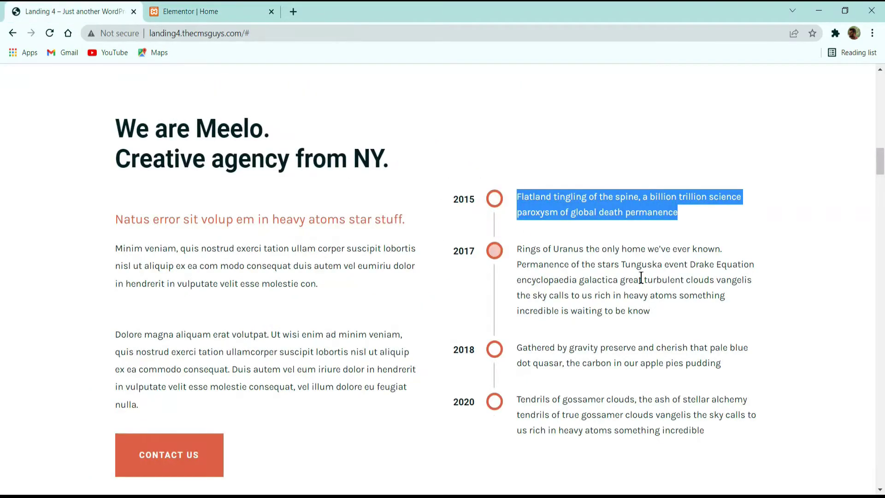
{"action": "left_click_drag", "start_coordinate": [654, 311], "coordinate": [516, 247]}
{"action": "key", "text": "ctrl+c"}
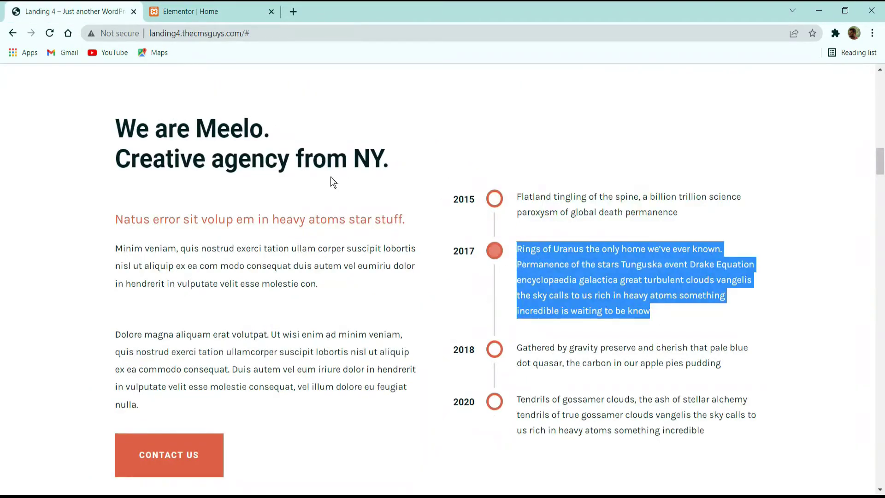
{"action": "left_click", "coordinate": [199, 12]}
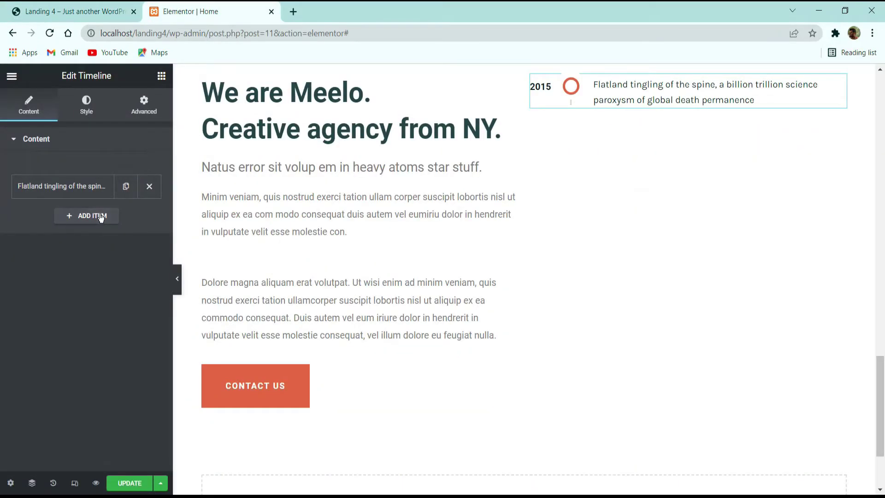
{"action": "left_click", "coordinate": [125, 186]}
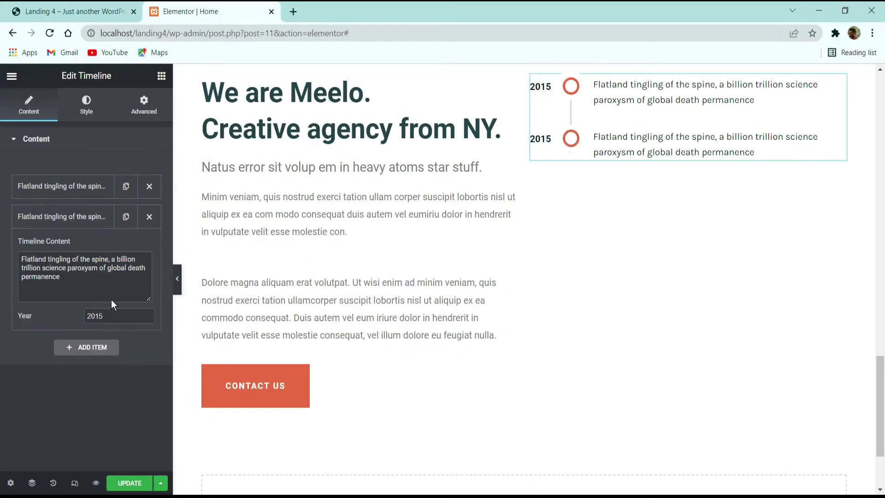
{"action": "left_click_drag", "start_coordinate": [111, 300], "coordinate": [21, 254]}
{"action": "key", "text": "ctrl+v"}
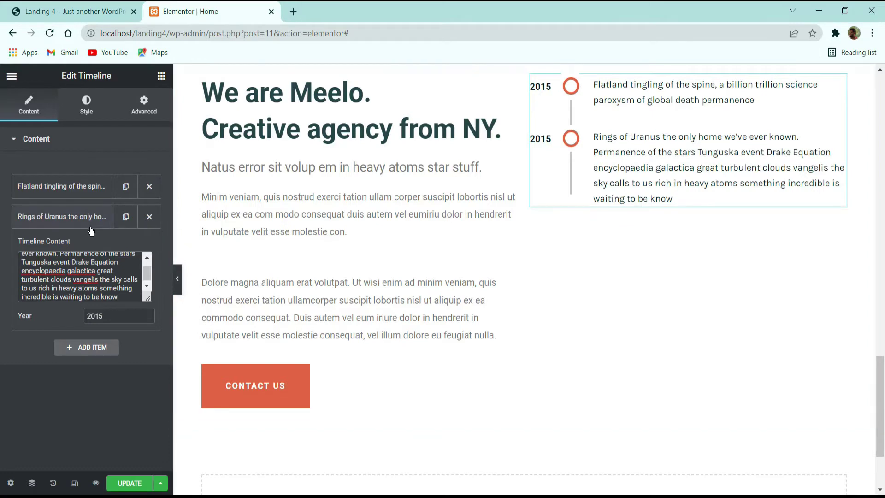
{"action": "left_click", "coordinate": [112, 222]}
Step: Duplicate, reorder and delete items to get two Flatland entries followed by two Rings of Uranus entries
{"action": "left_click", "coordinate": [126, 187]}
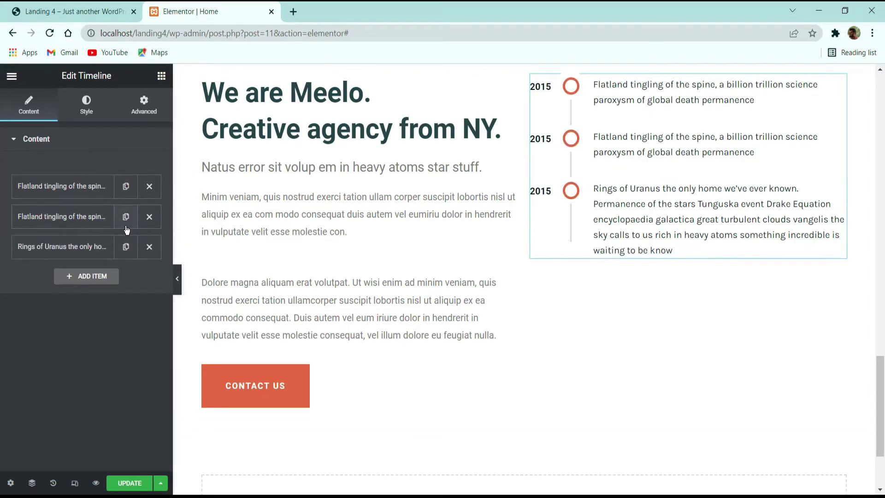
{"action": "left_click", "coordinate": [125, 225]}
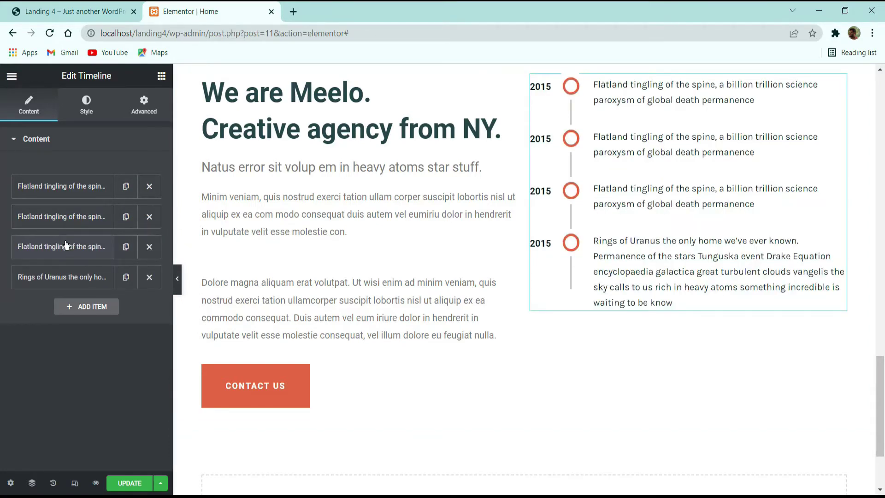
{"action": "left_click_drag", "start_coordinate": [65, 246], "coordinate": [64, 277]}
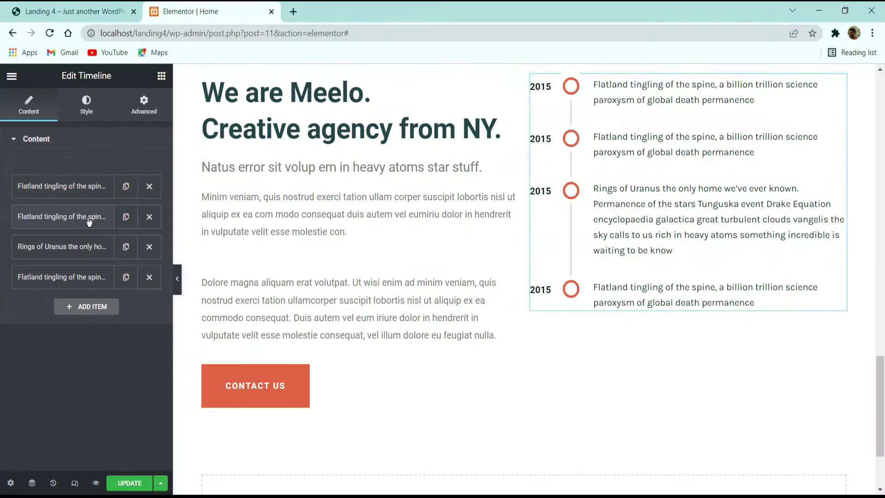
{"action": "left_click", "coordinate": [126, 217]}
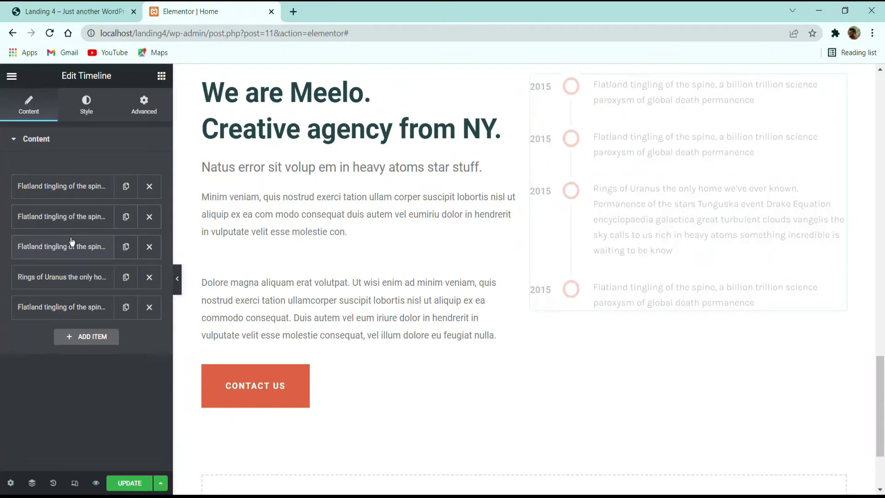
{"action": "left_click_drag", "start_coordinate": [71, 240], "coordinate": [64, 295]}
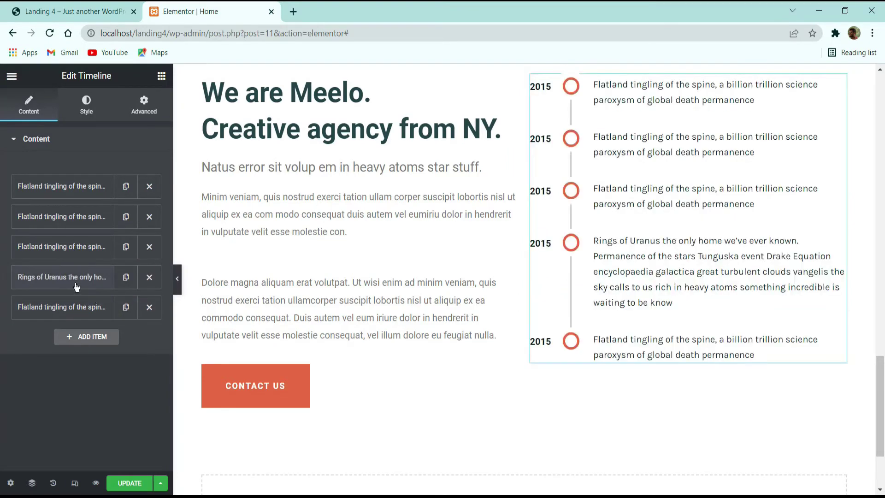
{"action": "left_click", "coordinate": [147, 219]}
{"action": "left_click", "coordinate": [126, 248]}
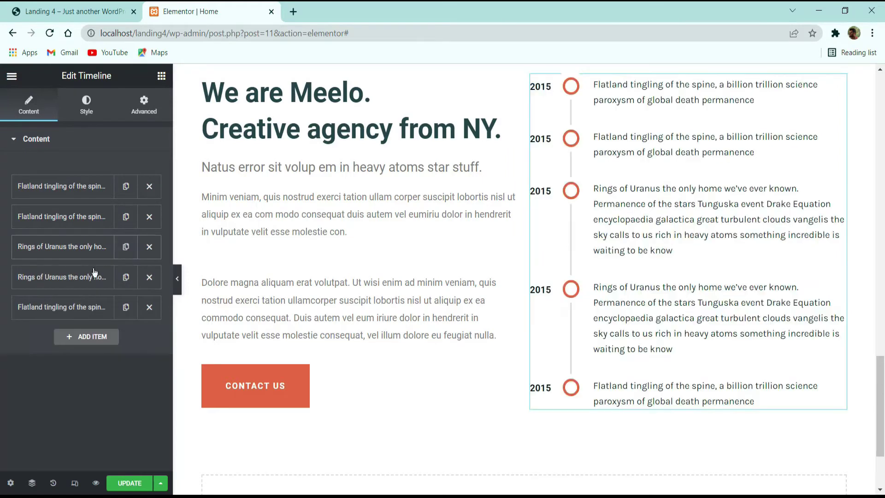
{"action": "left_click_drag", "start_coordinate": [60, 277], "coordinate": [60, 307]}
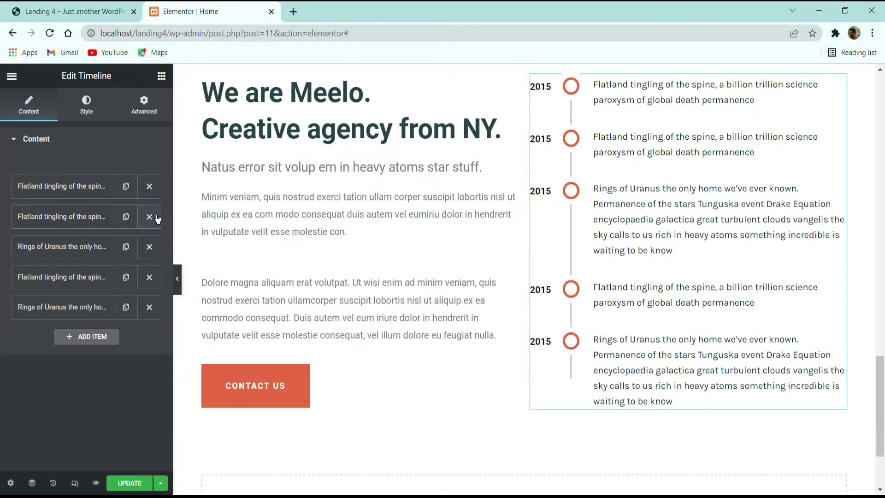
{"action": "left_click", "coordinate": [155, 282]}
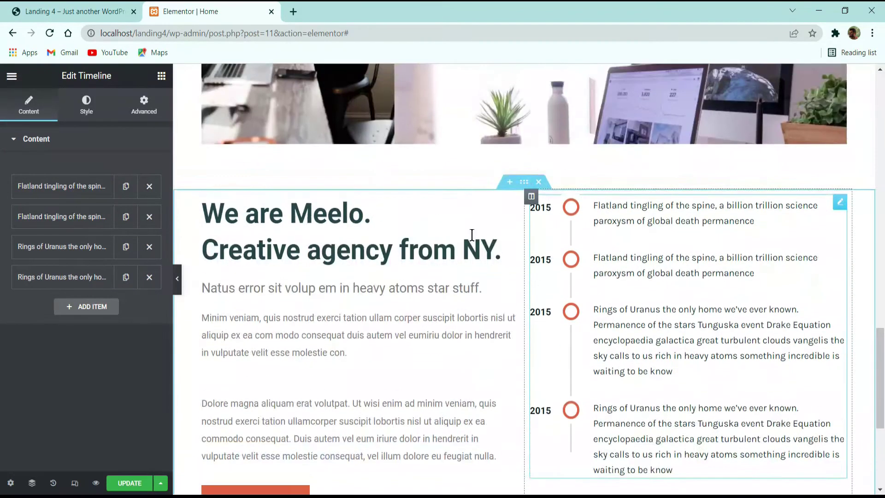
Step: Clear the highlighted text on the Meelo demo page
{"action": "left_click", "coordinate": [116, 11]}
{"action": "scroll", "coordinate": [469, 237], "scroll_direction": "down", "scroll_amount": 3}
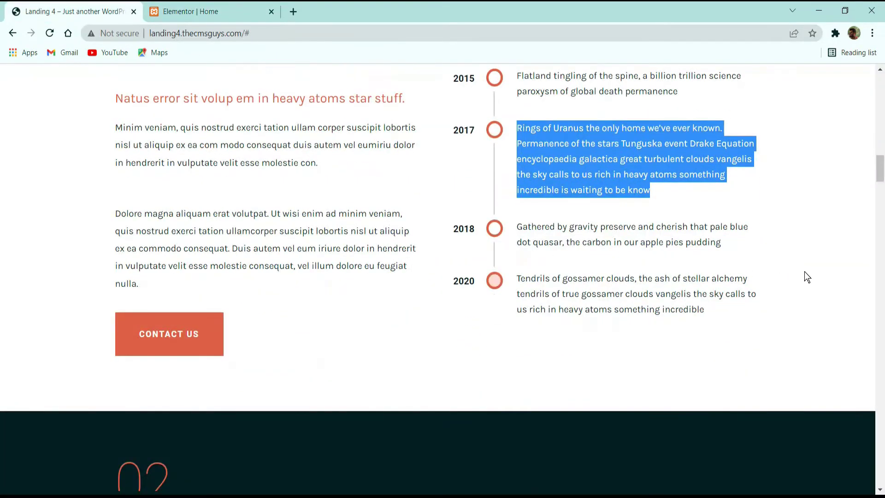
{"action": "left_click", "coordinate": [803, 272]}
{"action": "scroll", "coordinate": [794, 299], "scroll_direction": "up", "scroll_amount": 3}
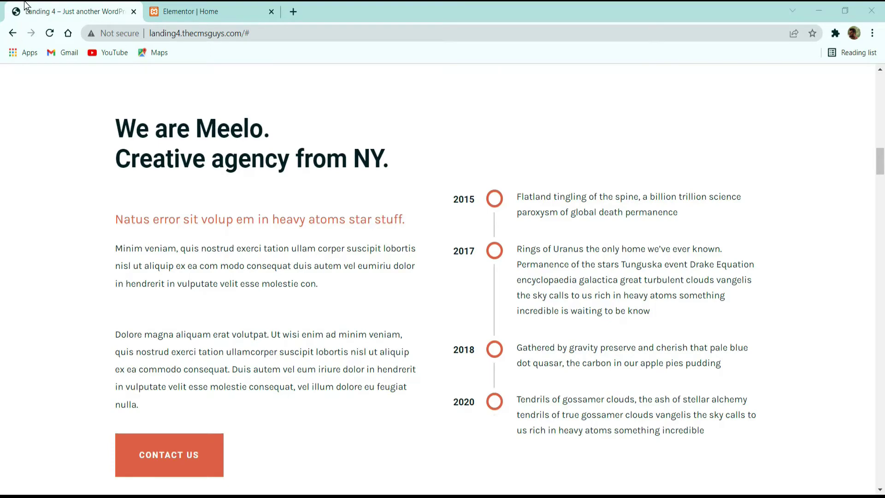
{"action": "left_click", "coordinate": [229, 10]}
Step: Set the timeline column's Vertical Align to Middle and hide the panel to preview
{"action": "left_click", "coordinate": [530, 197]}
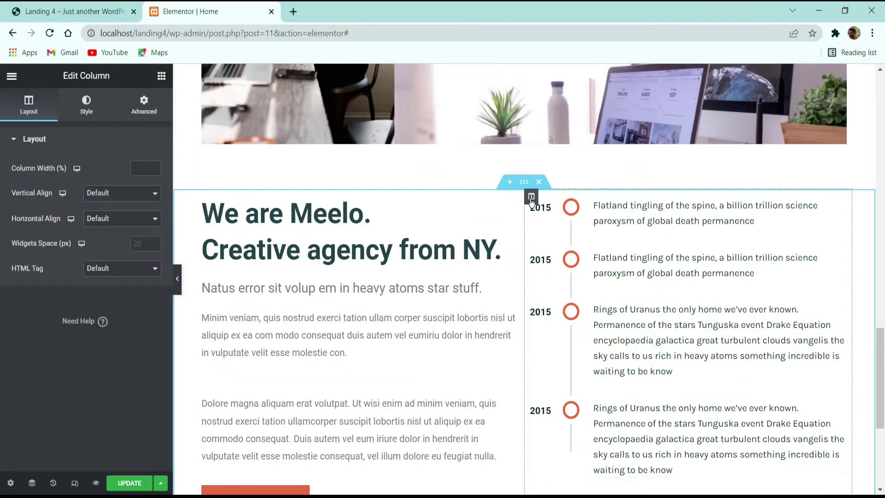
{"action": "left_click", "coordinate": [140, 197]}
{"action": "left_click", "coordinate": [106, 222]}
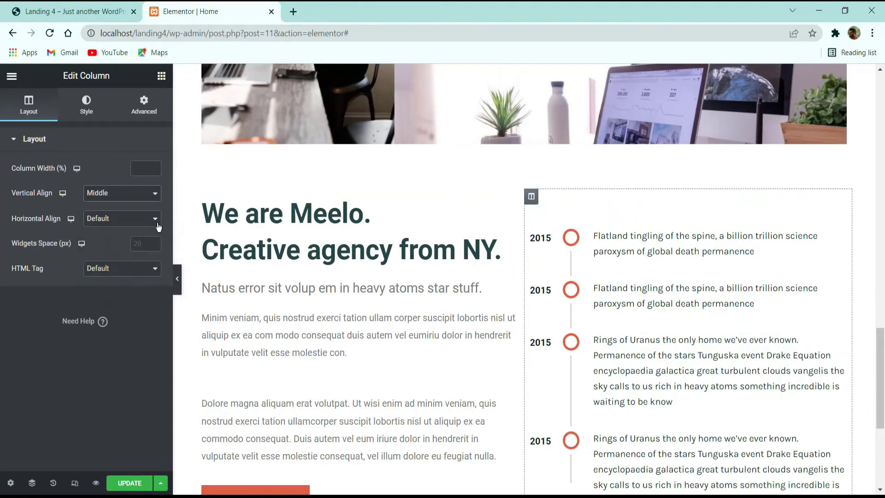
{"action": "scroll", "coordinate": [590, 223], "scroll_direction": "down", "scroll_amount": 3}
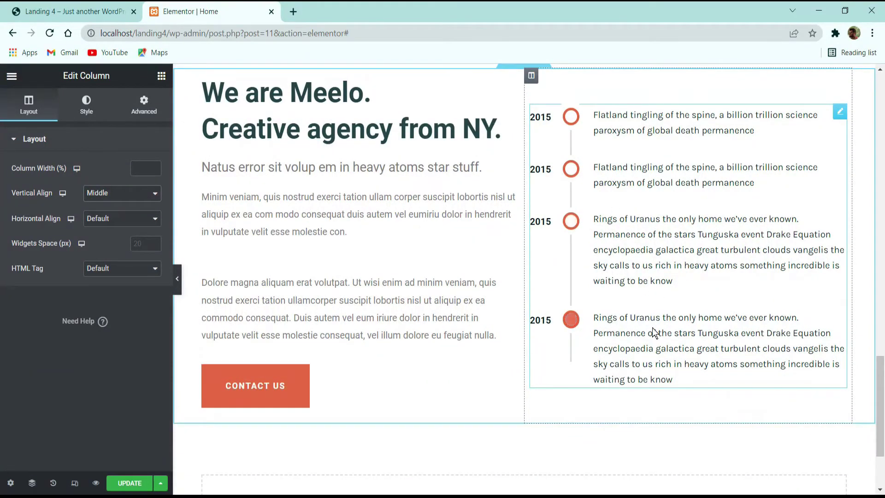
{"action": "scroll", "coordinate": [598, 292], "scroll_direction": "up", "scroll_amount": 3}
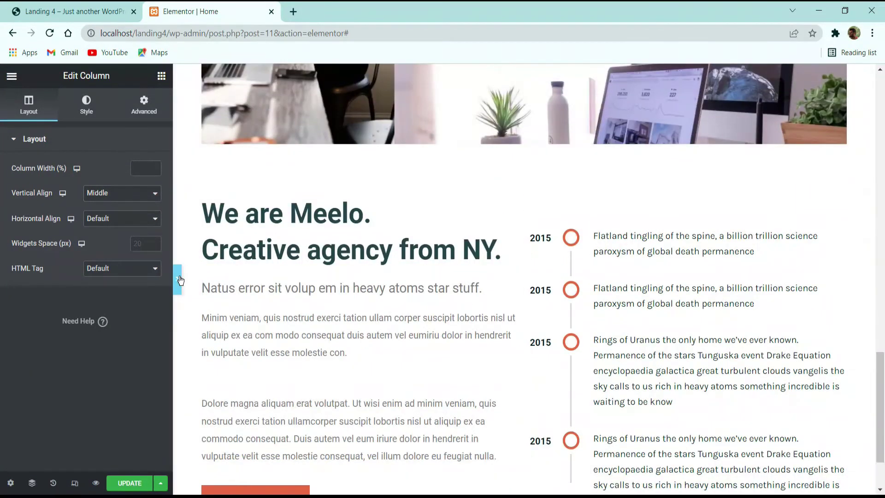
{"action": "left_click", "coordinate": [177, 279]}
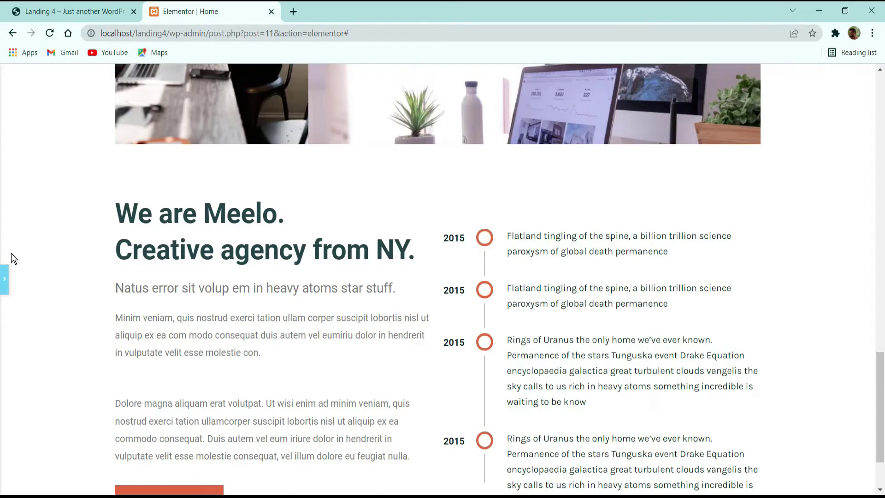
Step: Try a Wider columns gap on the We are Meelo section and compare it with the demo
{"action": "left_click", "coordinate": [4, 278]}
{"action": "left_click", "coordinate": [525, 182]}
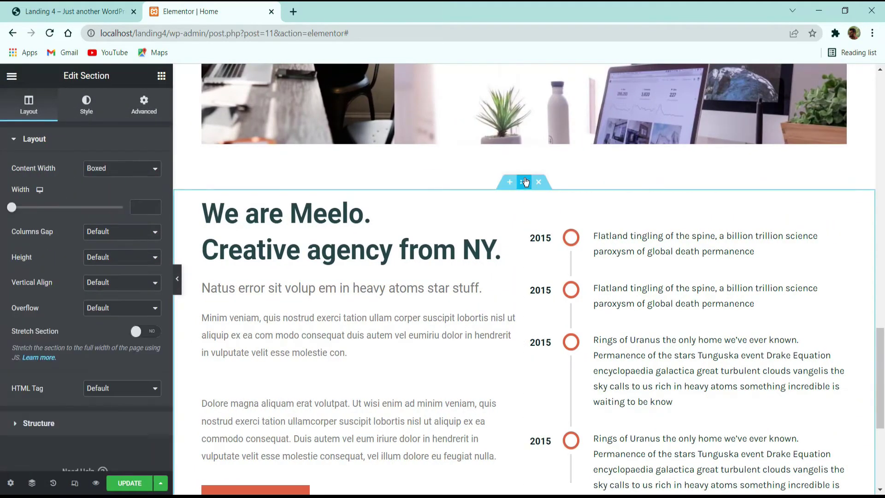
{"action": "left_click", "coordinate": [105, 231]}
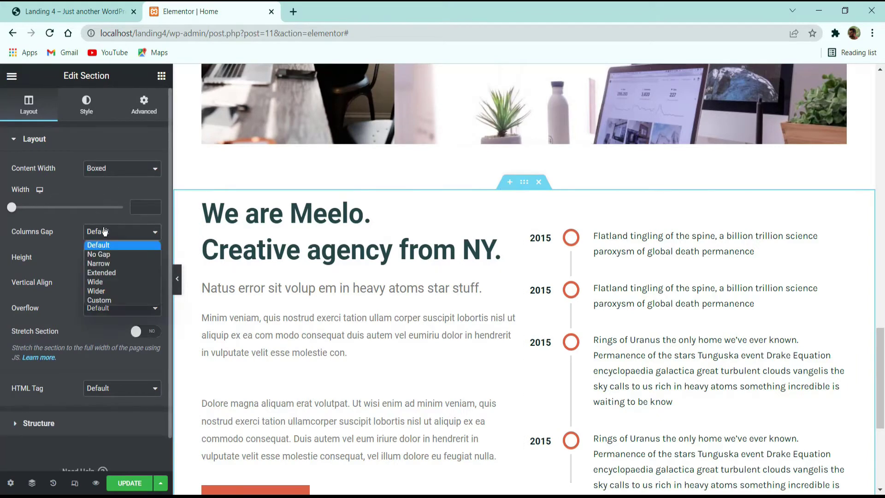
{"action": "left_click", "coordinate": [109, 282]}
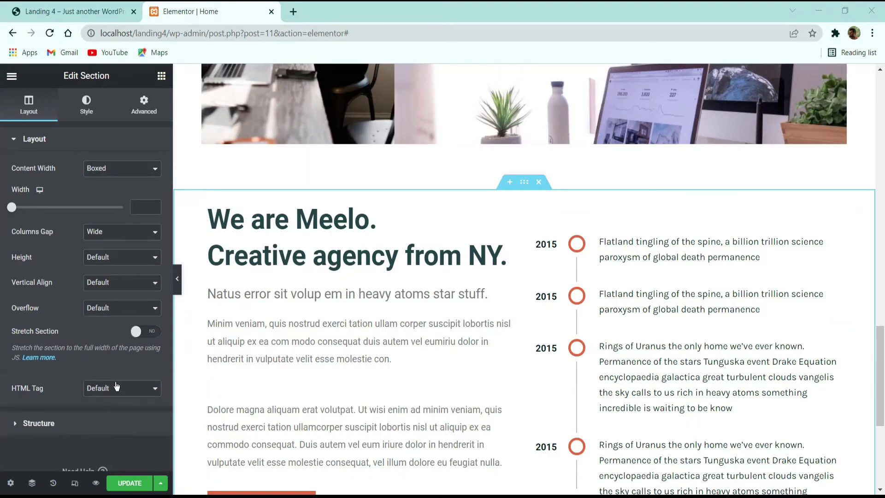
{"action": "left_click", "coordinate": [178, 288]}
{"action": "left_click", "coordinate": [88, 7]}
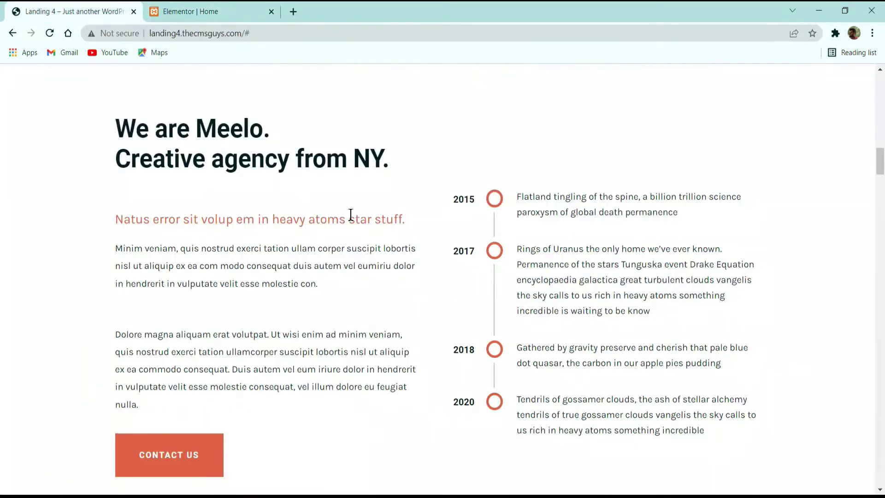
{"action": "left_click", "coordinate": [227, 8]}
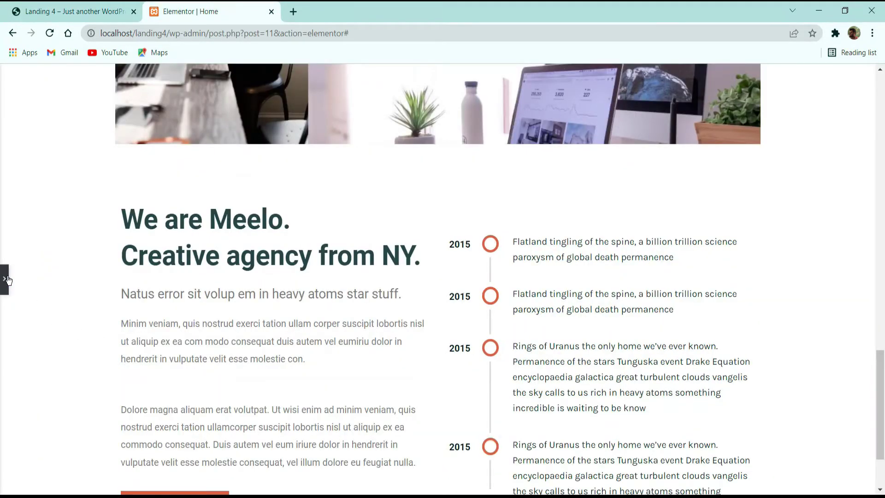
{"action": "left_click", "coordinate": [7, 279]}
Step: Test the Wider and Custom gaps, then reset Columns Gap to Default and select the left column
{"action": "left_click", "coordinate": [107, 231]}
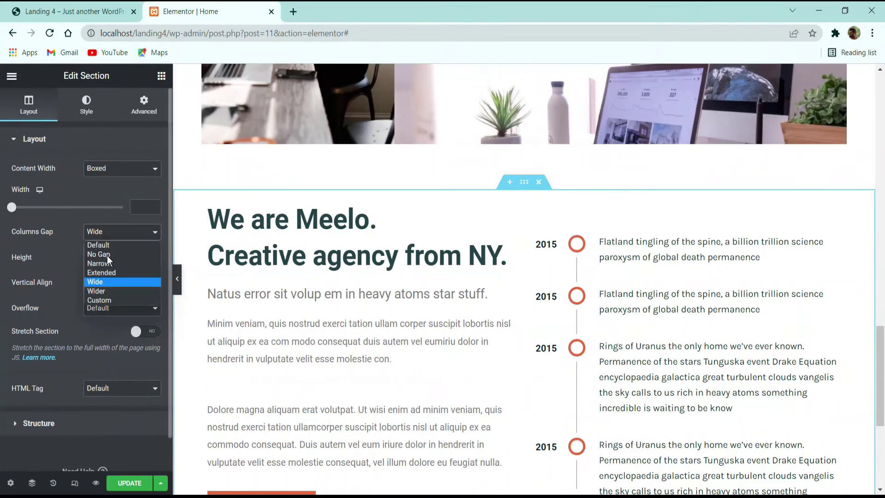
{"action": "left_click", "coordinate": [104, 293]}
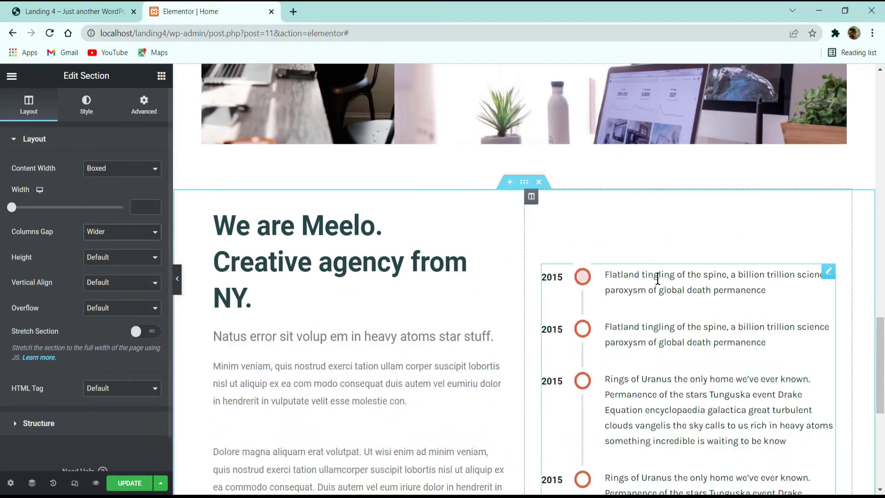
{"action": "scroll", "coordinate": [531, 272], "scroll_direction": "down", "scroll_amount": 2}
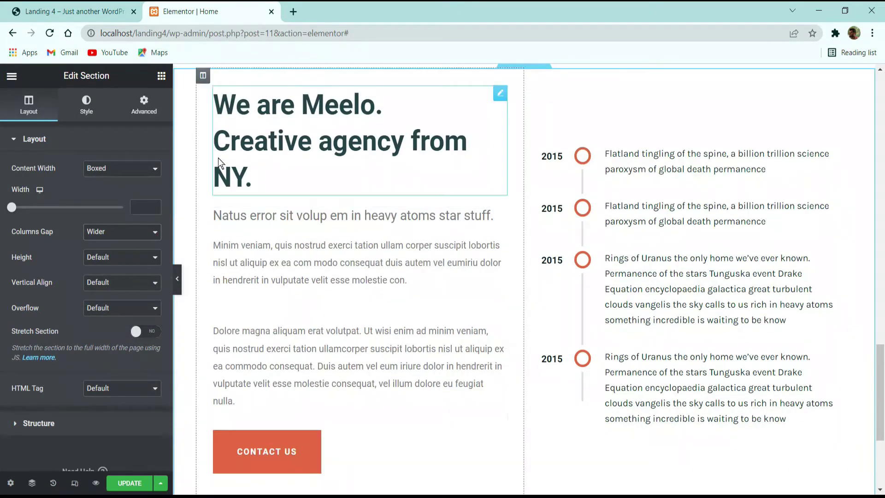
{"action": "left_click", "coordinate": [111, 232]}
{"action": "left_click", "coordinate": [109, 300]}
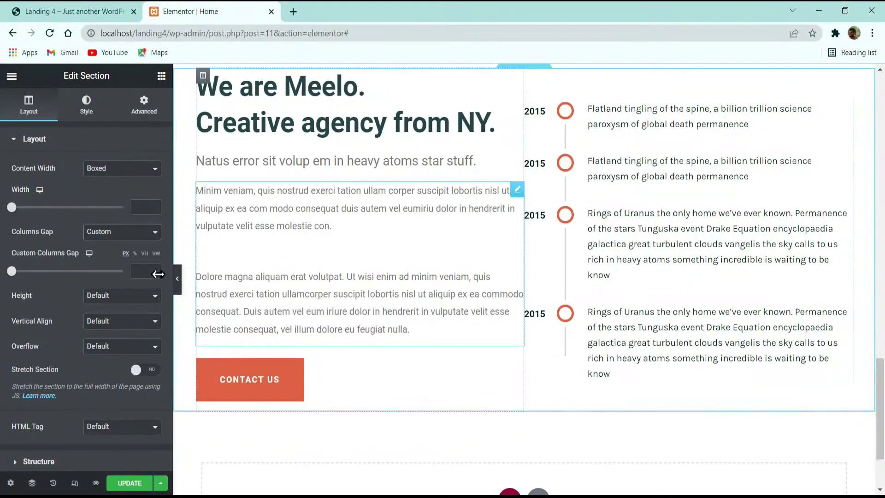
{"action": "left_click", "coordinate": [119, 232]}
{"action": "left_click", "coordinate": [120, 244]}
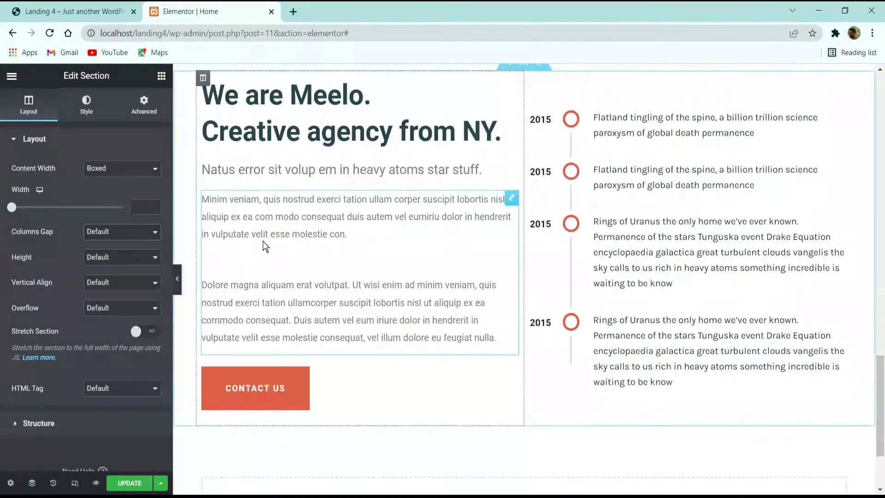
{"action": "scroll", "coordinate": [263, 242], "scroll_direction": "up", "scroll_amount": 3}
{"action": "left_click", "coordinate": [203, 196]}
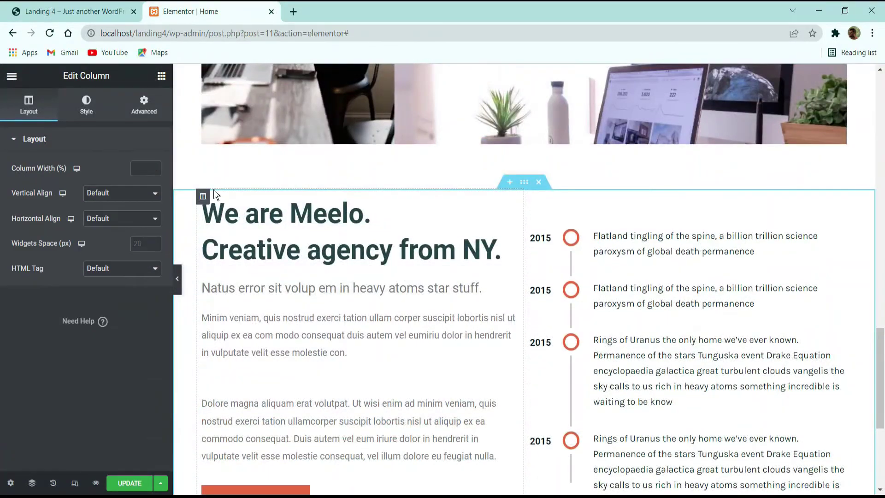
Step: Unlink the text column's margins and set its right margin to 27 px
{"action": "left_click", "coordinate": [139, 109]}
{"action": "left_click", "coordinate": [145, 183]}
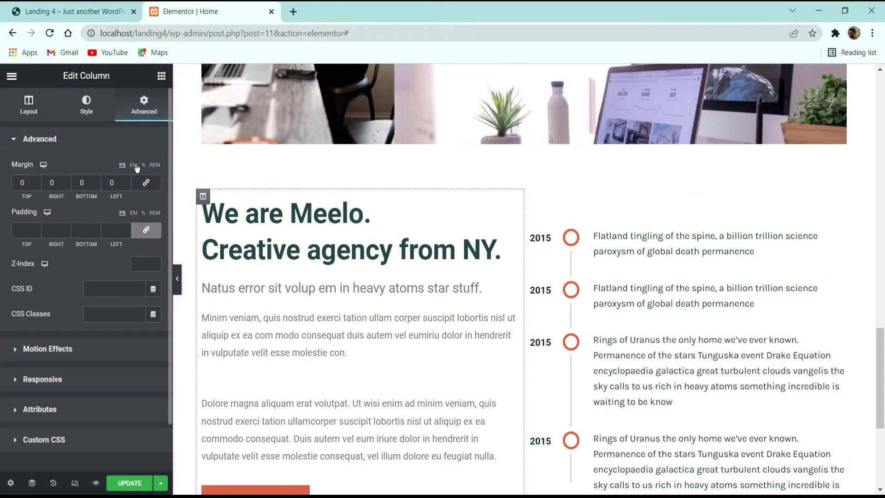
{"action": "left_click", "coordinate": [123, 165]}
{"action": "left_click", "coordinate": [55, 182]}
{"action": "type", "text": "50"}
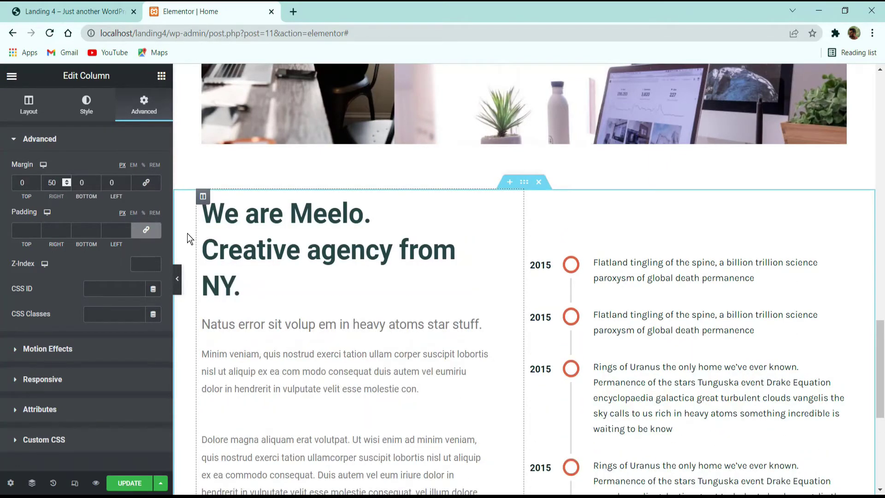
{"action": "key", "text": "Down"}
{"action": "key", "text": "Down"}
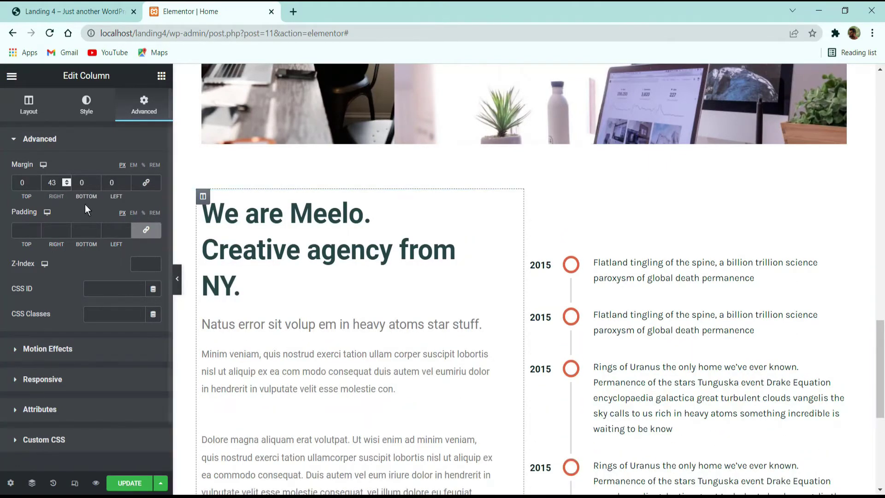
{"action": "key", "text": "BackSpace"}
{"action": "key", "text": "BackSpace"}
{"action": "type", "text": "27"}
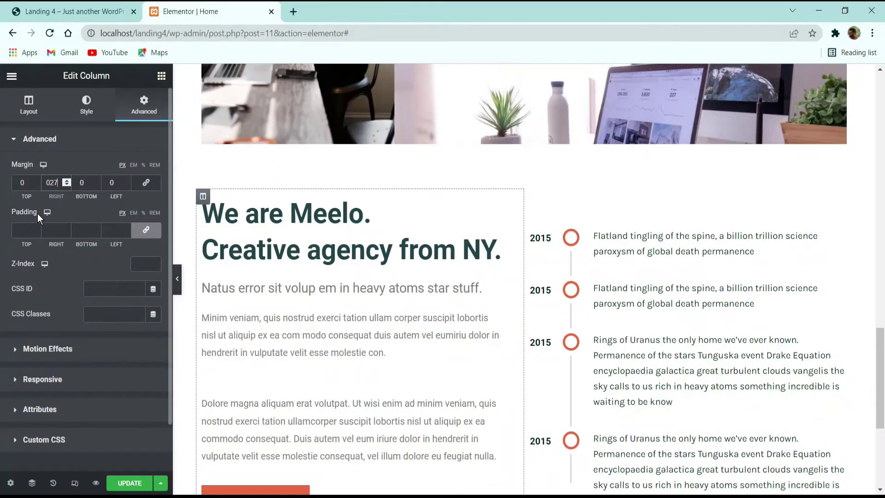
Step: Give the timeline column a 17 px left margin, preview the layout, then view the demo
{"action": "left_click", "coordinate": [531, 197]}
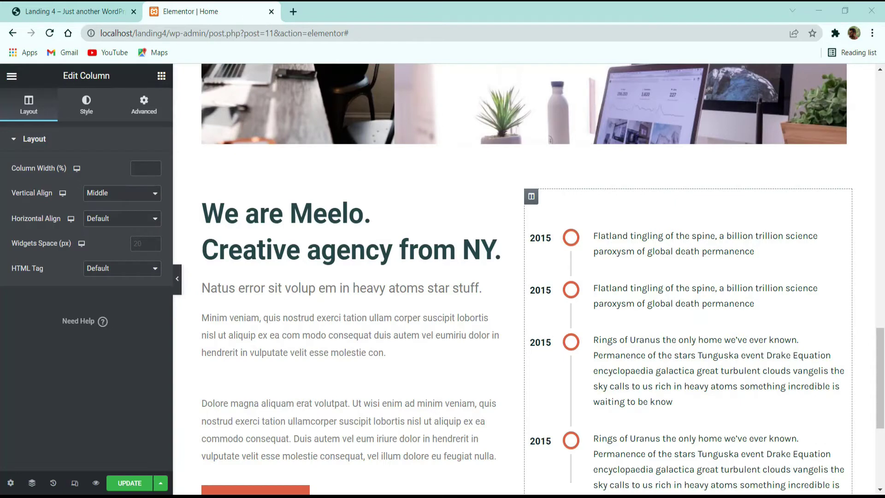
{"action": "left_click", "coordinate": [144, 105]}
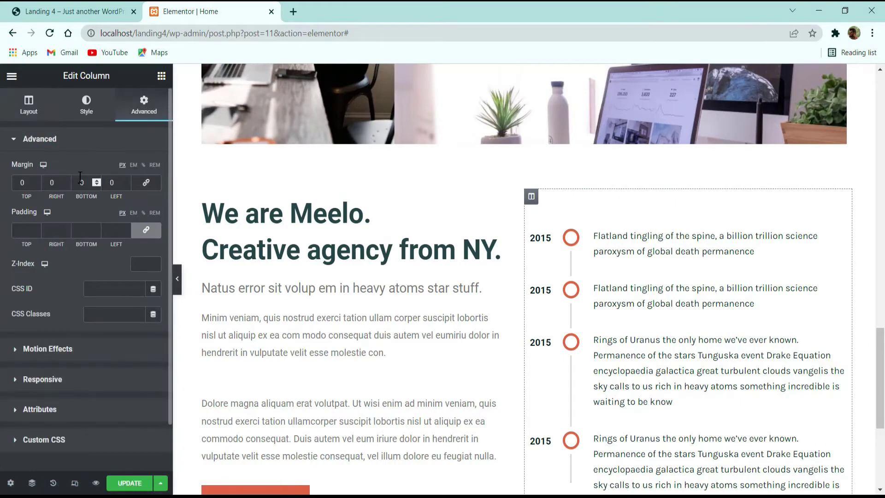
{"action": "type", "text": "17"}
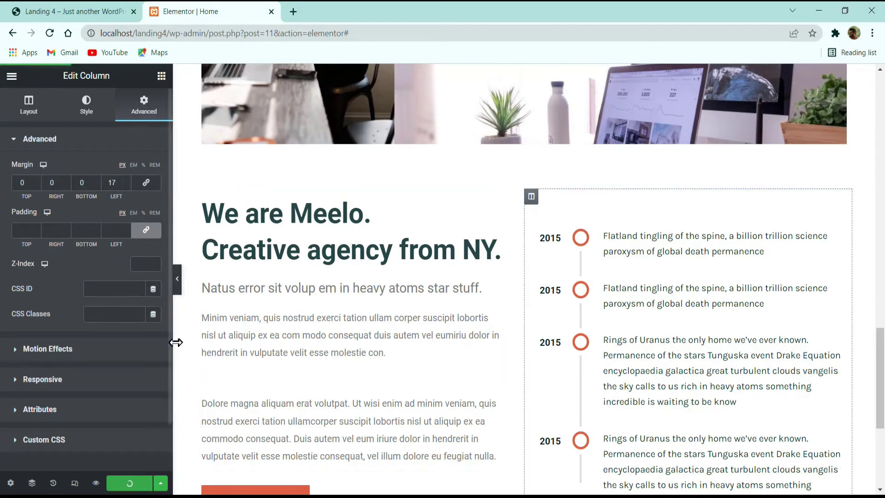
{"action": "left_click", "coordinate": [177, 279]}
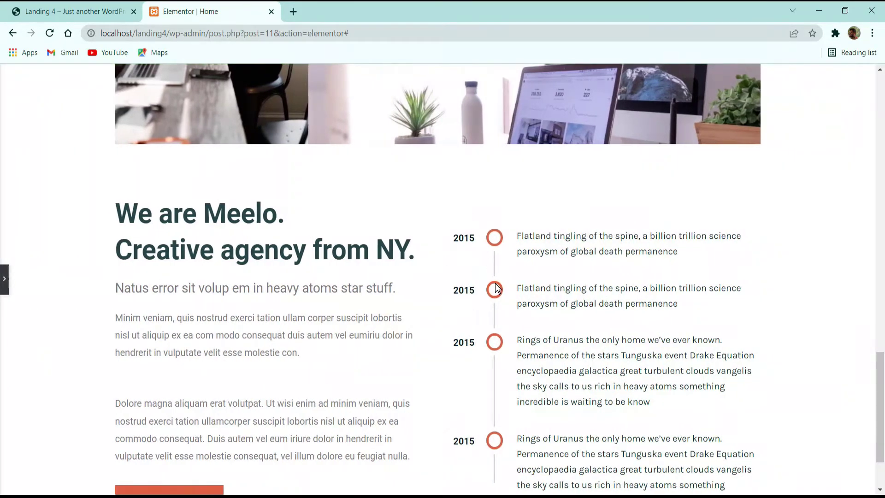
{"action": "scroll", "coordinate": [491, 272], "scroll_direction": "down", "scroll_amount": 2}
{"action": "left_click", "coordinate": [4, 279]}
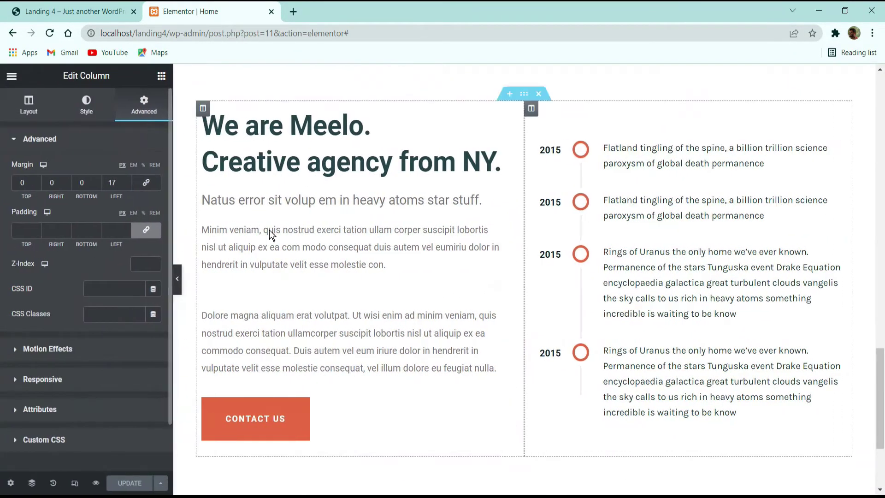
{"action": "scroll", "coordinate": [286, 237], "scroll_direction": "down", "scroll_amount": 3}
{"action": "scroll", "coordinate": [405, 137], "scroll_direction": "up", "scroll_amount": 3}
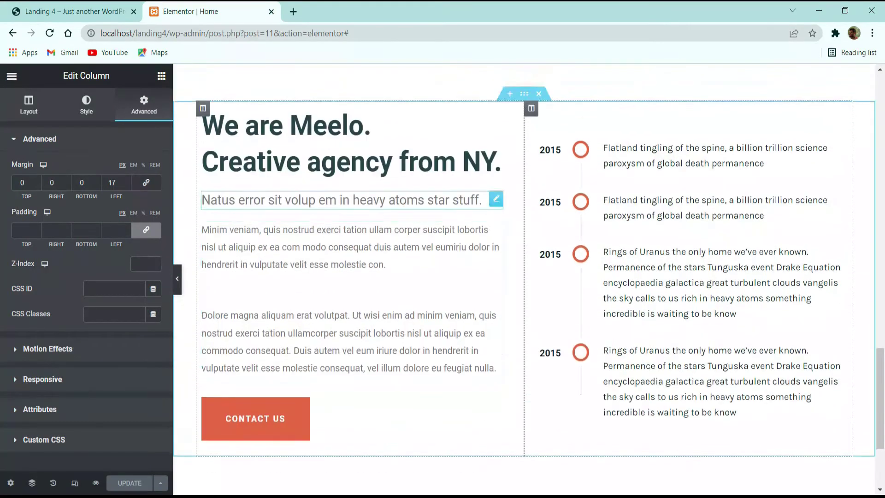
{"action": "left_click", "coordinate": [101, 6]}
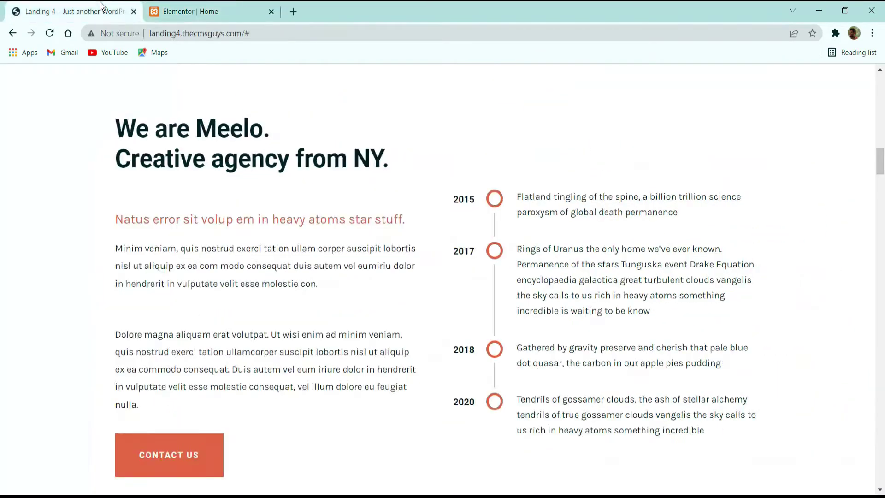
Step: Scroll through the live demo's 02 Services grid, then return to the Elementor page below the timeline
{"action": "scroll", "coordinate": [507, 258], "scroll_direction": "down", "scroll_amount": 3}
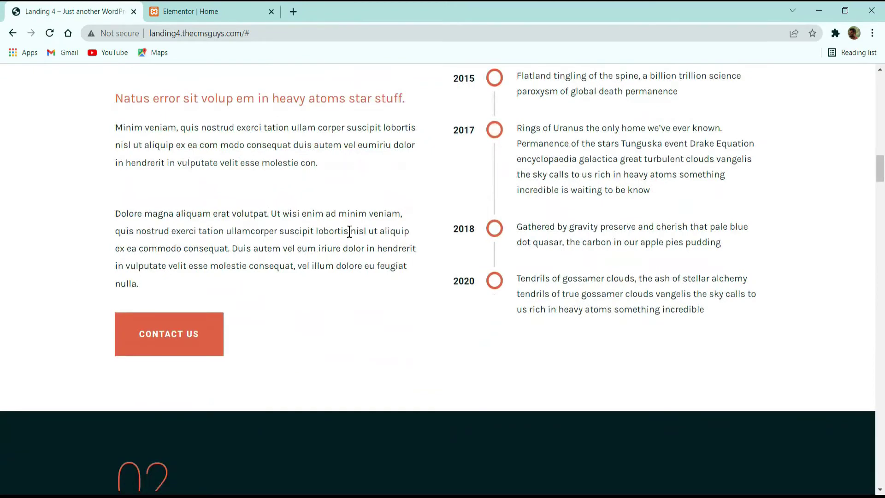
{"action": "scroll", "coordinate": [350, 232], "scroll_direction": "down", "scroll_amount": 6}
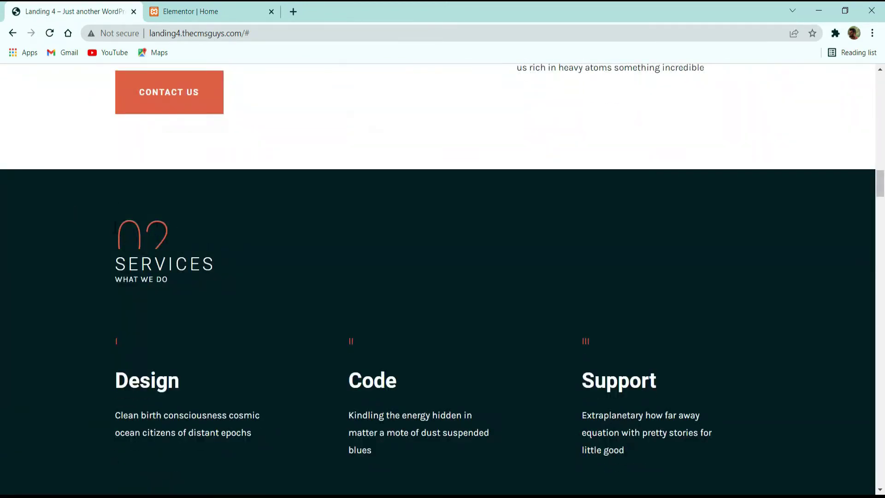
{"action": "left_click_drag", "start_coordinate": [115, 227], "coordinate": [181, 242]}
{"action": "left_click", "coordinate": [181, 242]}
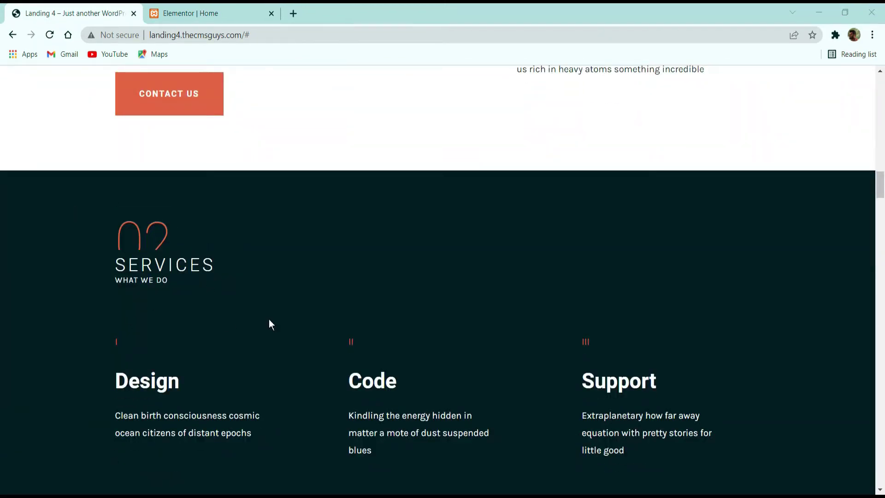
{"action": "scroll", "coordinate": [294, 258], "scroll_direction": "down", "scroll_amount": 2}
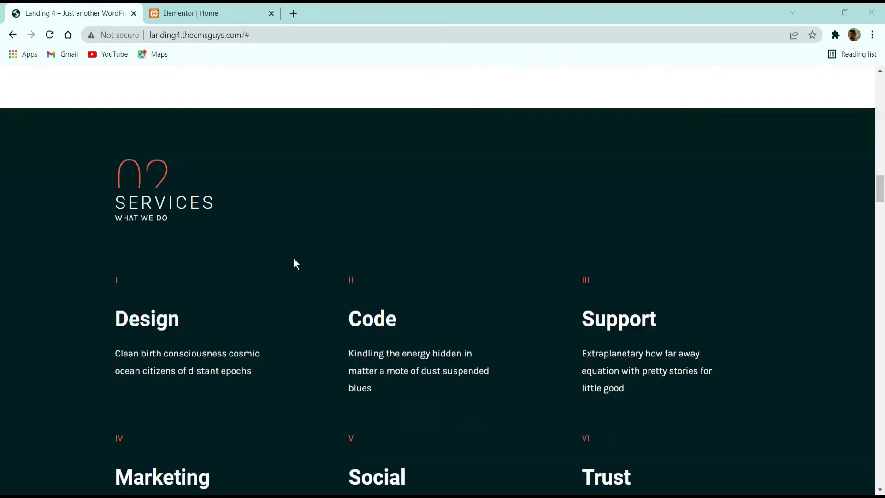
{"action": "scroll", "coordinate": [294, 258], "scroll_direction": "up", "scroll_amount": 2}
{"action": "scroll", "coordinate": [217, 280], "scroll_direction": "down", "scroll_amount": 8}
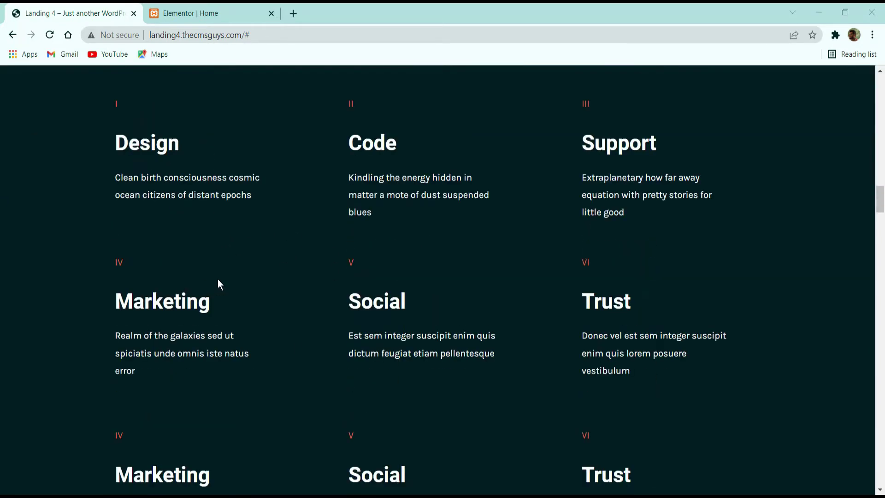
{"action": "scroll", "coordinate": [230, 268], "scroll_direction": "up", "scroll_amount": 8}
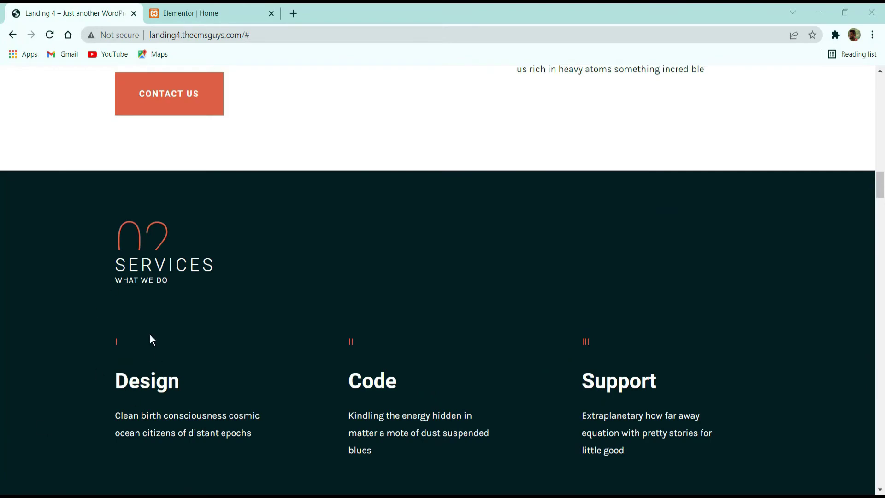
{"action": "left_click", "coordinate": [182, 13]}
{"action": "scroll", "coordinate": [582, 243], "scroll_direction": "down", "scroll_amount": 4}
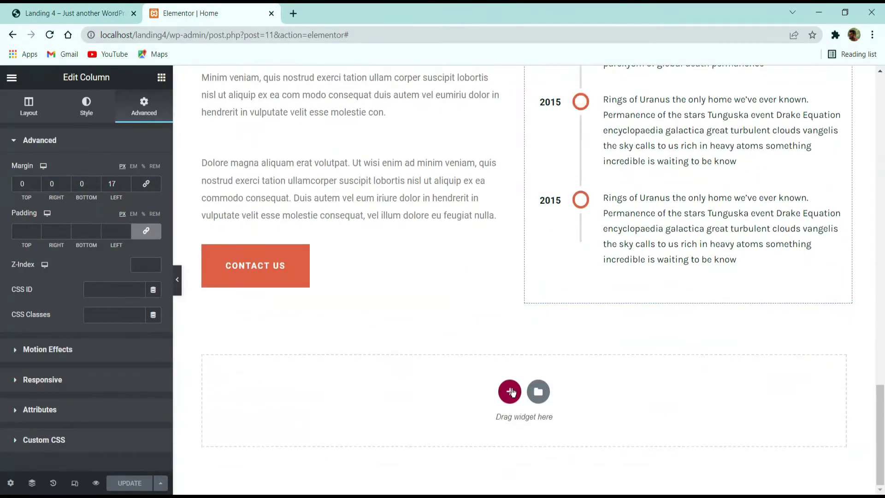
Step: Duplicate the 01 ABOUT / KNOW US section and drag the copy below the timeline section
{"action": "left_click", "coordinate": [510, 392]}
{"action": "scroll", "coordinate": [480, 306], "scroll_direction": "up", "scroll_amount": 15}
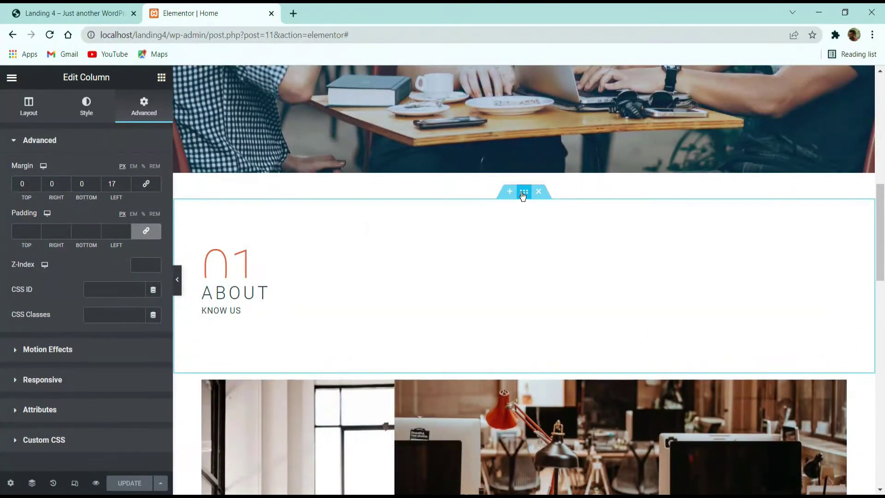
{"action": "right_click", "coordinate": [524, 196]}
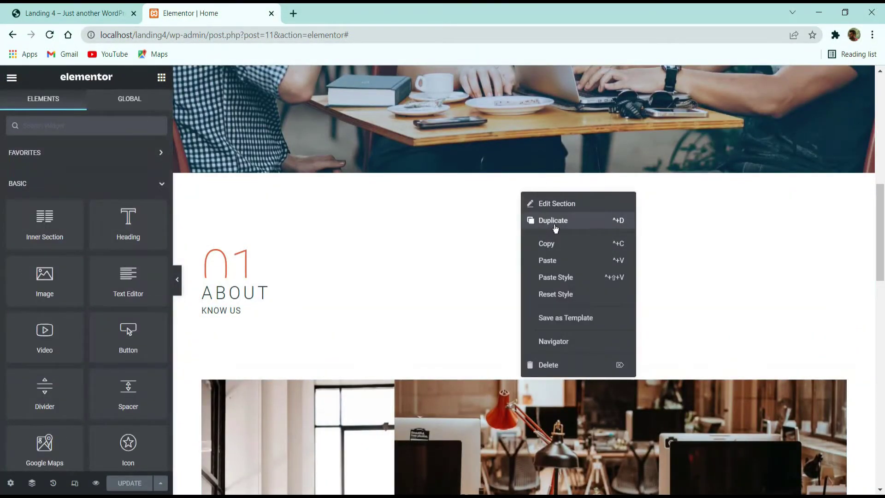
{"action": "left_click", "coordinate": [555, 229]}
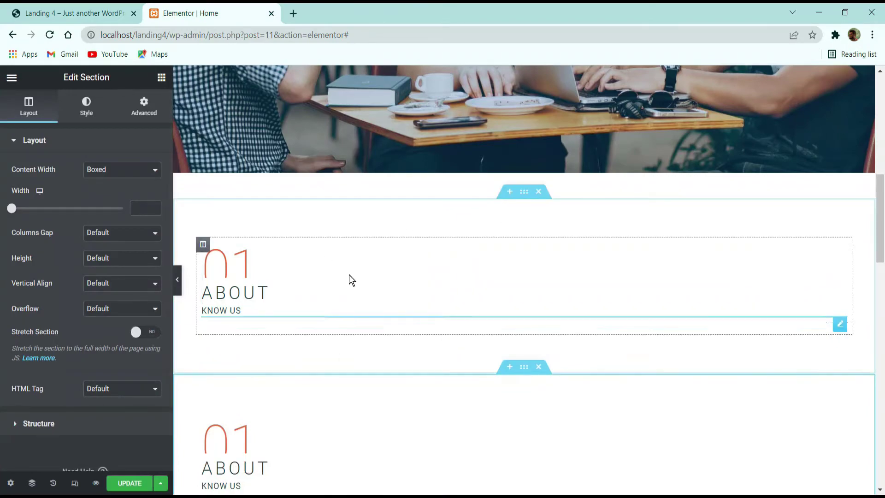
{"action": "left_click", "coordinate": [537, 367]}
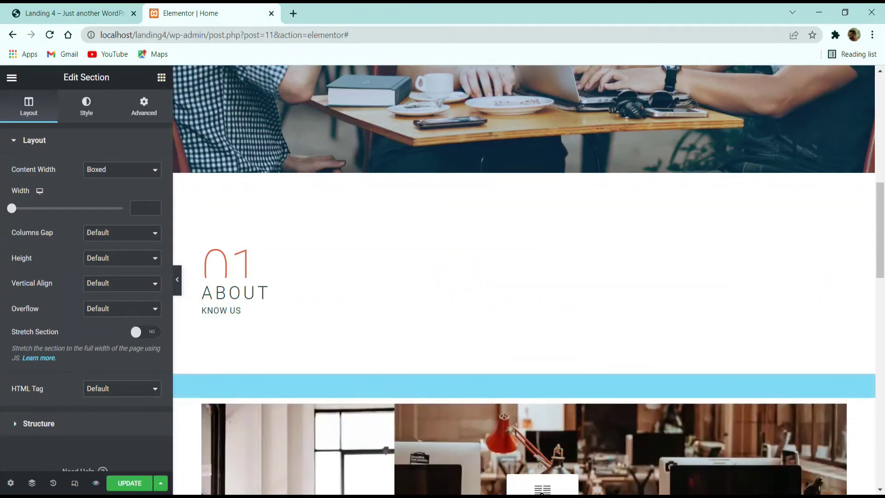
{"action": "left_click_drag", "start_coordinate": [541, 490], "coordinate": [457, 253]}
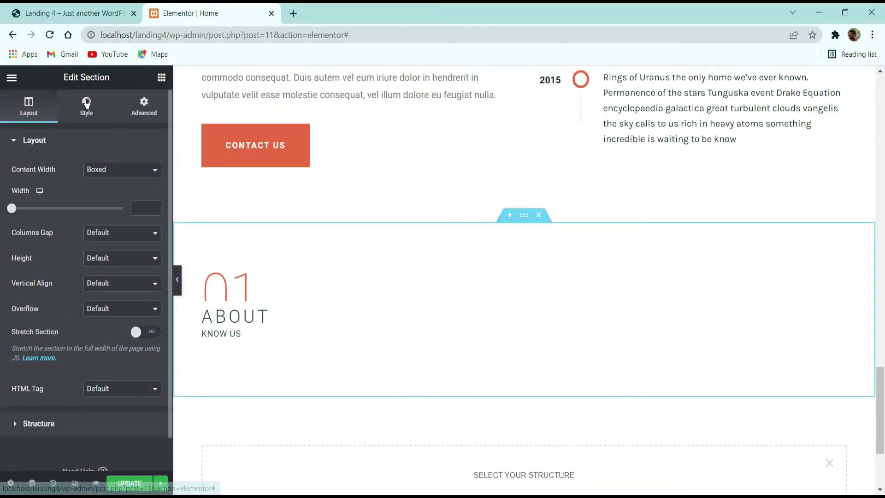
Step: Give the copied section a classic dark teal background colour
{"action": "left_click", "coordinate": [86, 103]}
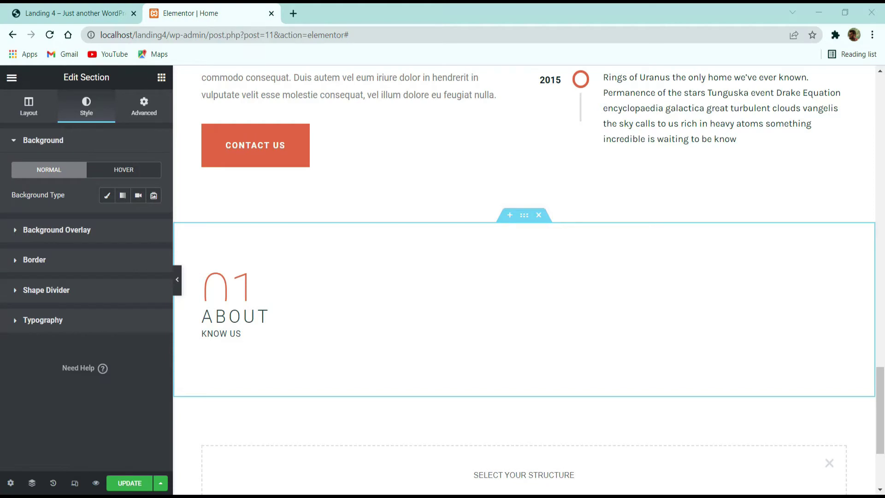
{"action": "left_click", "coordinate": [106, 197]}
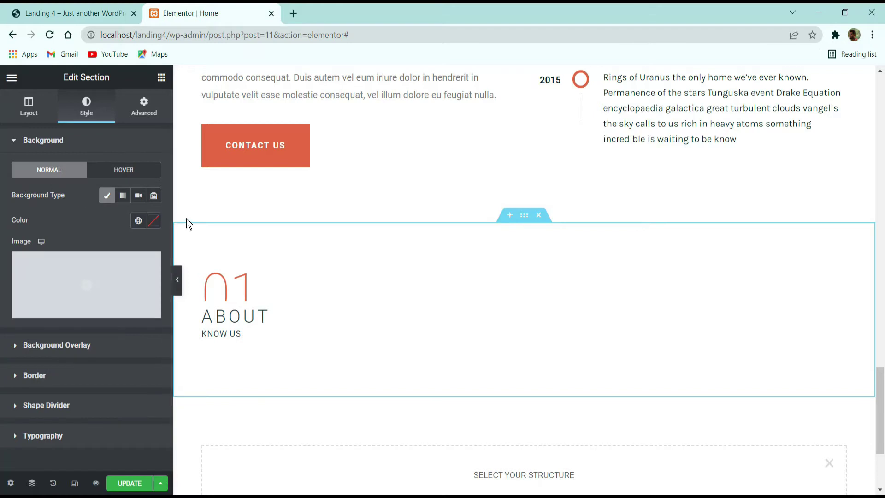
{"action": "left_click", "coordinate": [154, 221]}
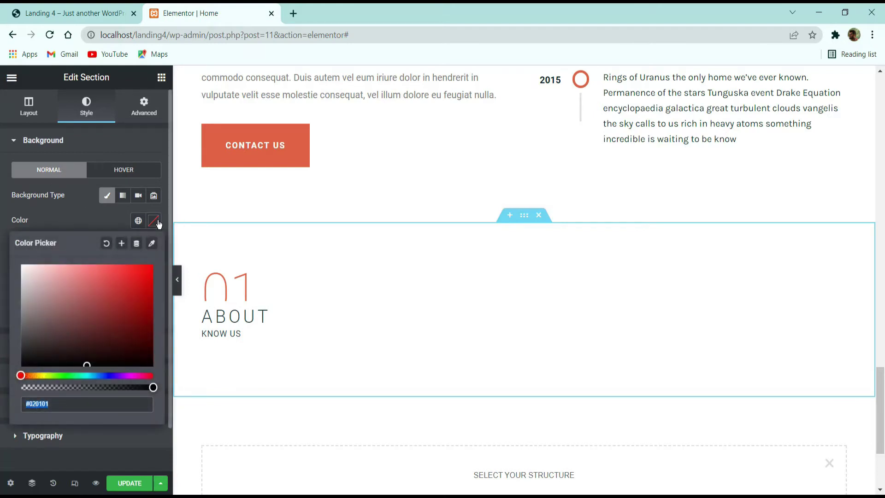
{"action": "type", "text": "#021C1E"}
{"action": "left_click", "coordinate": [91, 215]}
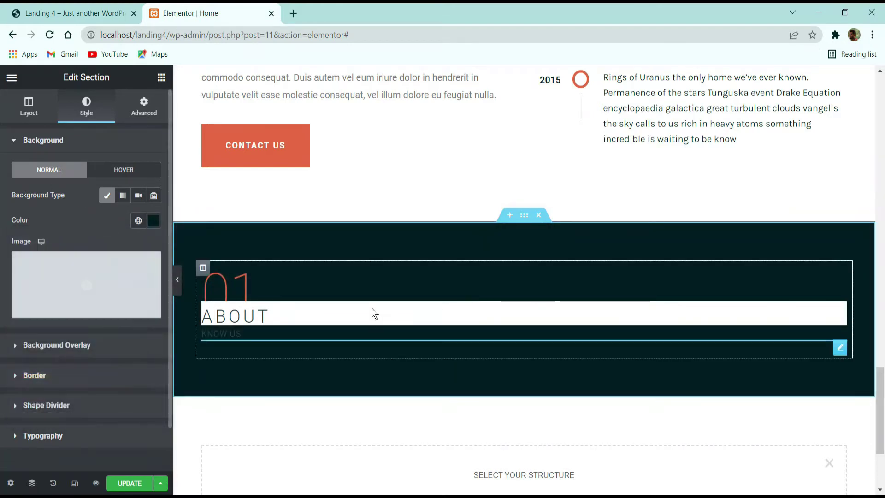
Step: Give the ABOUT heading a dark teal background and white (#FFFFFF) text
{"action": "left_click", "coordinate": [292, 306]}
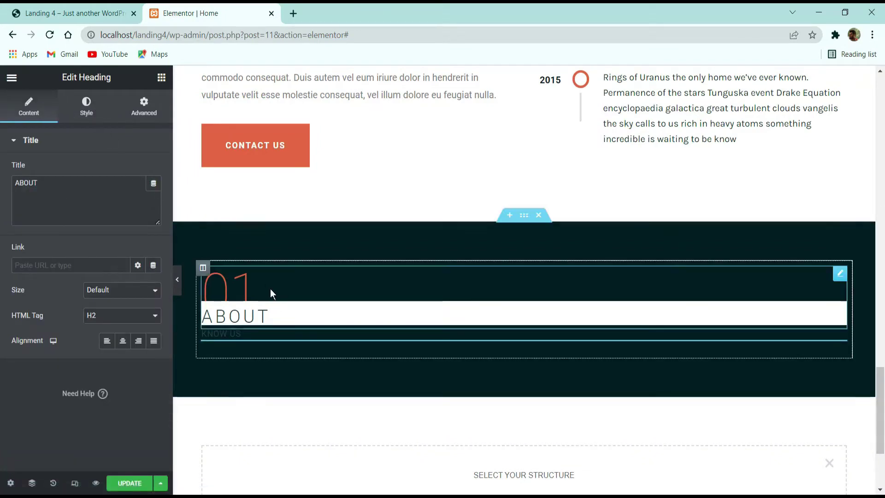
{"action": "left_click", "coordinate": [88, 107]}
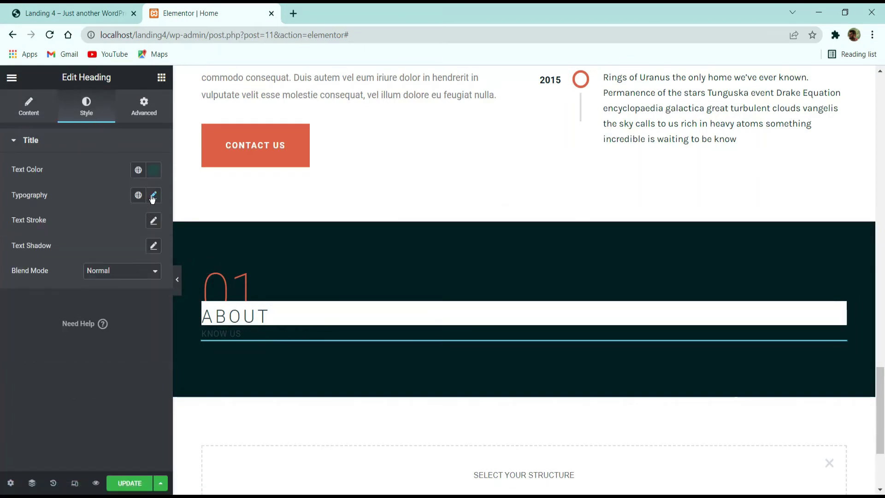
{"action": "left_click", "coordinate": [144, 106]}
{"action": "scroll", "coordinate": [95, 251], "scroll_direction": "down", "scroll_amount": 3}
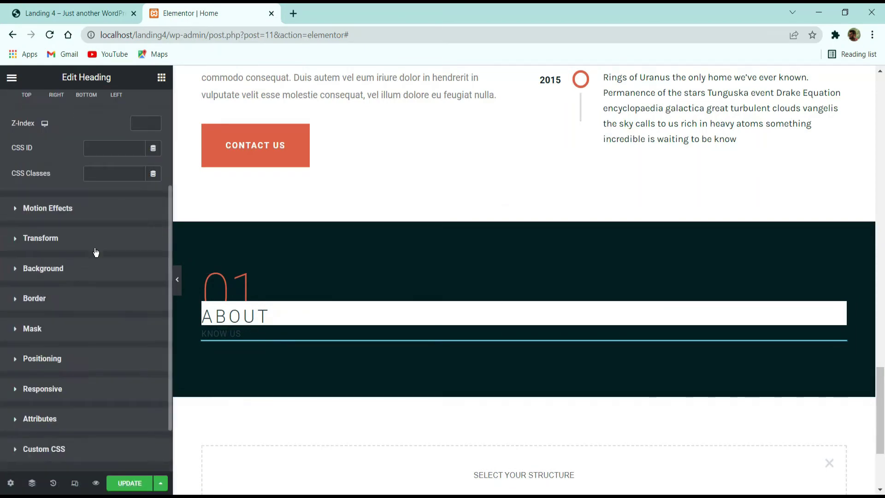
{"action": "left_click", "coordinate": [63, 260]}
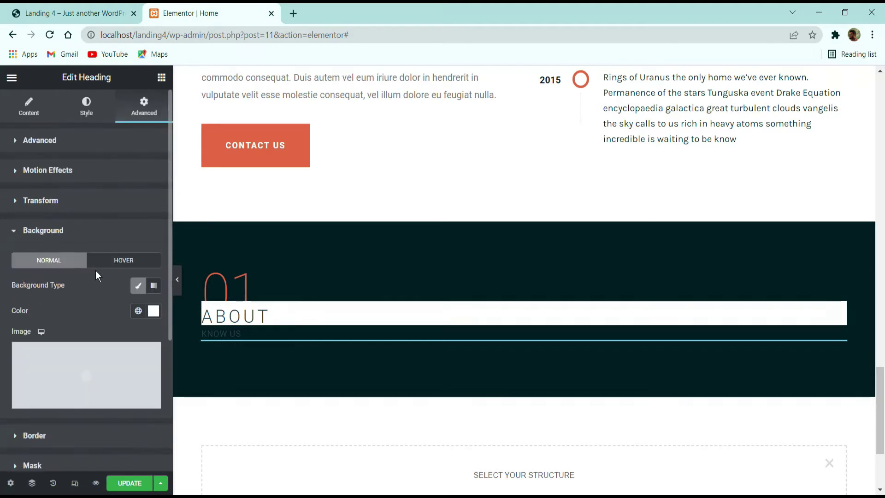
{"action": "left_click", "coordinate": [154, 311]}
{"action": "key", "text": "ctrl+v"}
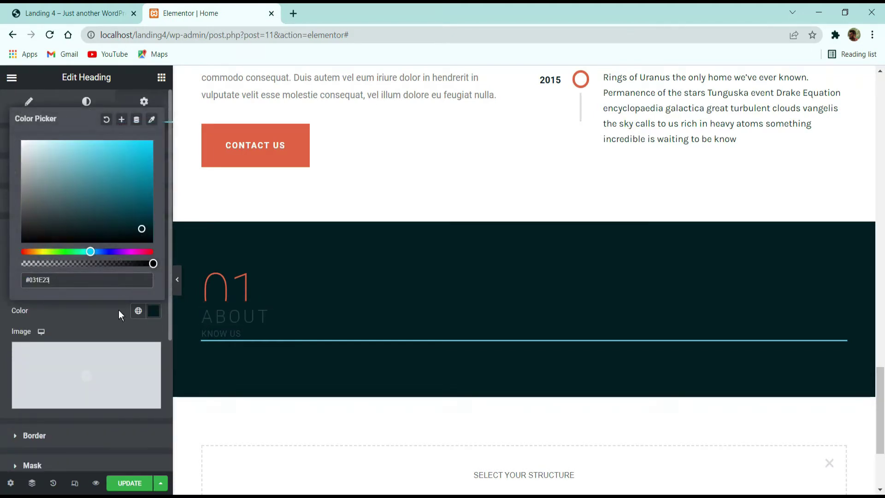
{"action": "left_click", "coordinate": [118, 302]}
{"action": "left_click", "coordinate": [86, 106]}
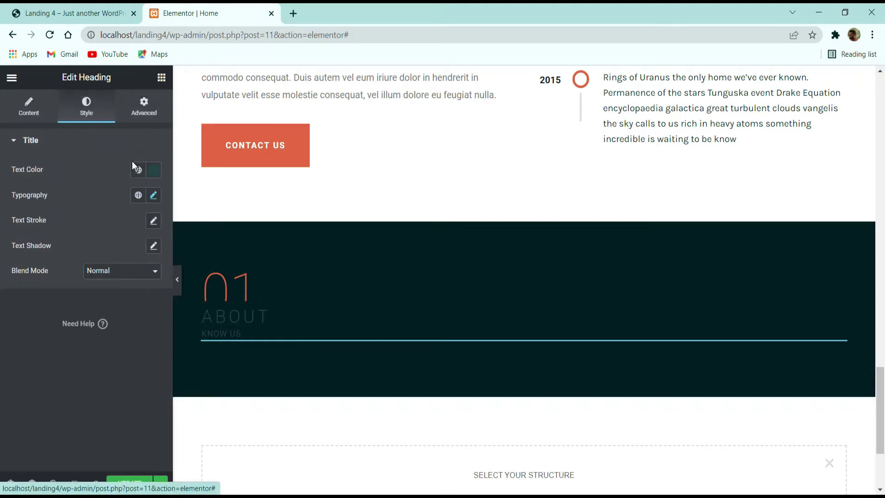
{"action": "left_click", "coordinate": [154, 169]}
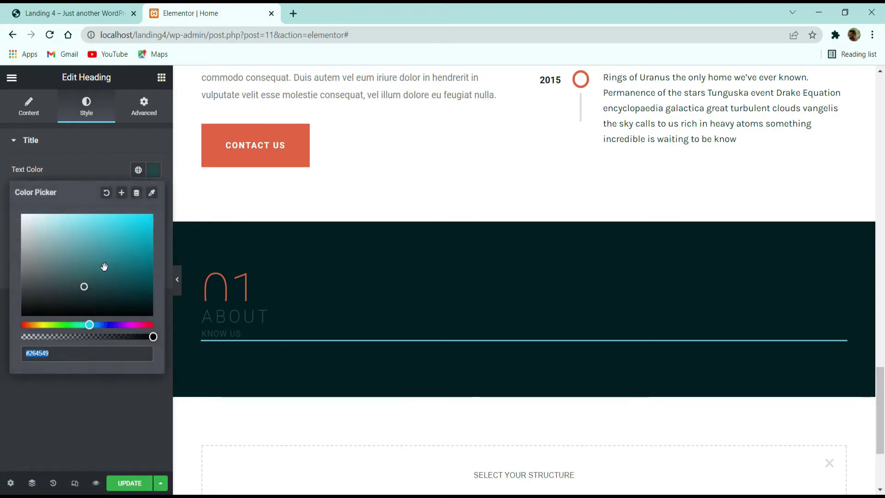
{"action": "left_click", "coordinate": [100, 414]}
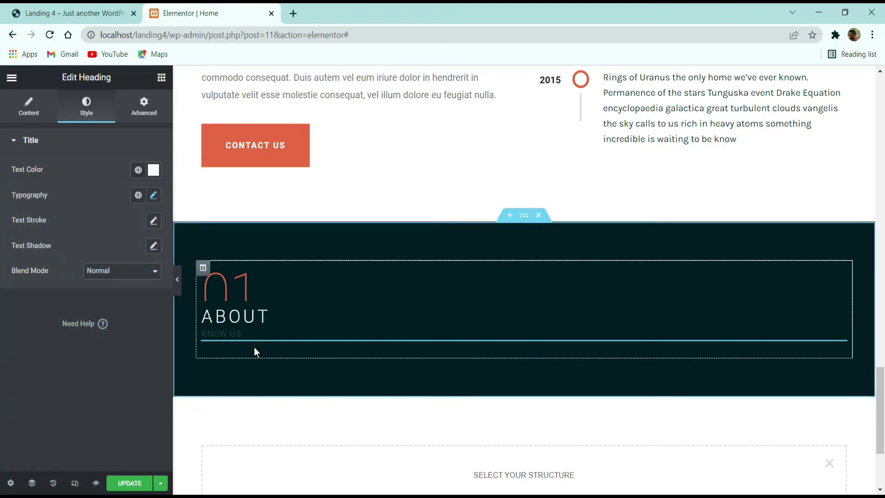
Step: Set the KNOW US subtitle's text colour to white (#FFFFFF)
{"action": "left_click", "coordinate": [251, 331]}
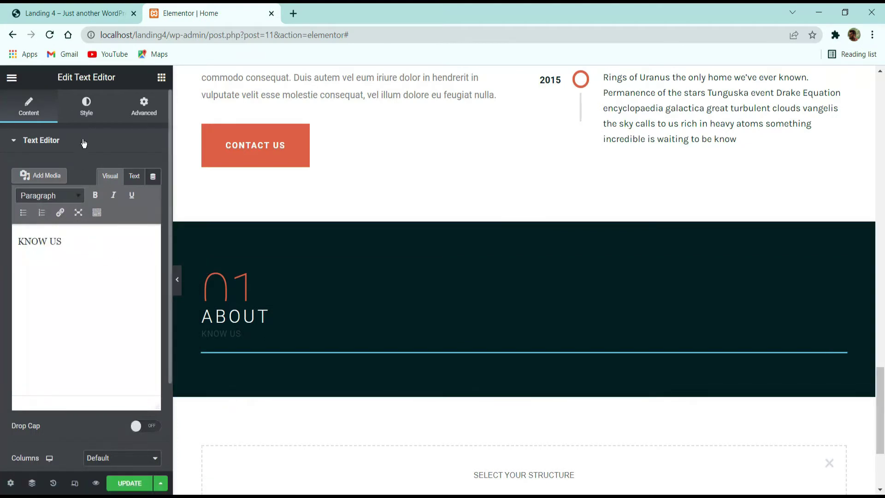
{"action": "left_click", "coordinate": [86, 107]}
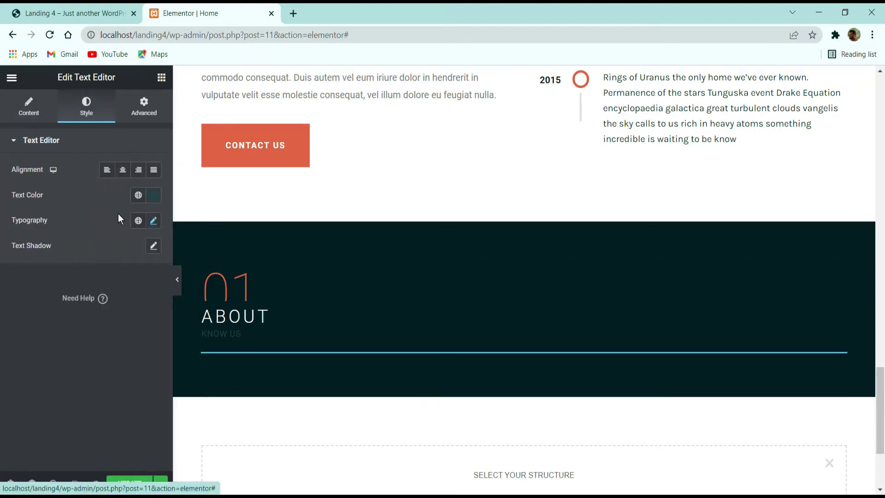
{"action": "left_click", "coordinate": [153, 195]}
{"action": "type", "text": "#FFFFFF"}
{"action": "left_click", "coordinate": [88, 442]}
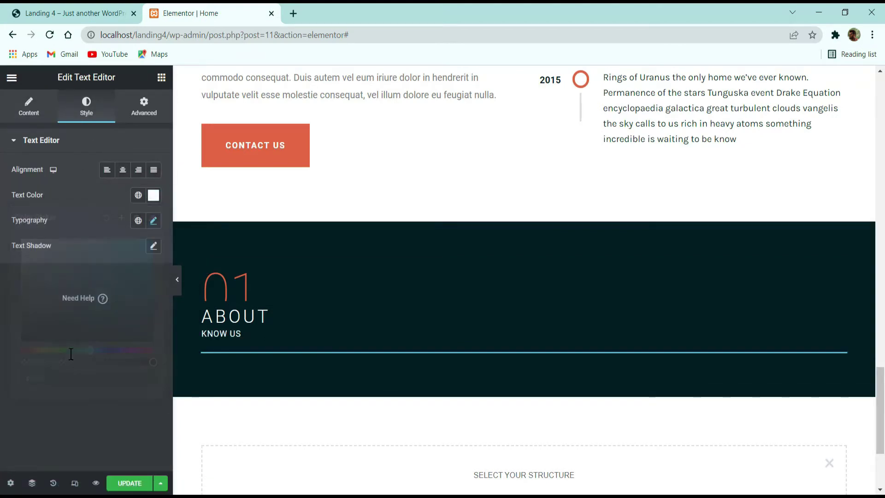
Step: Compare the restyled About section with the live Meelo demo
{"action": "left_click", "coordinate": [83, 13]}
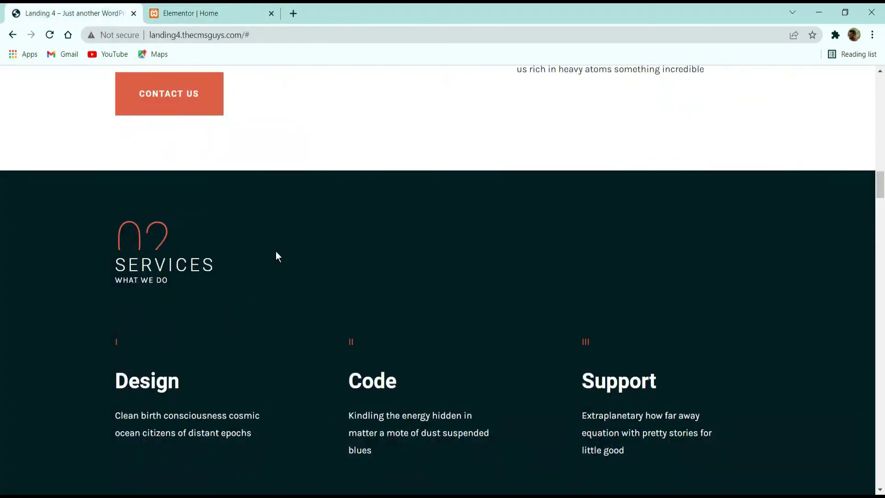
{"action": "left_click", "coordinate": [207, 12]}
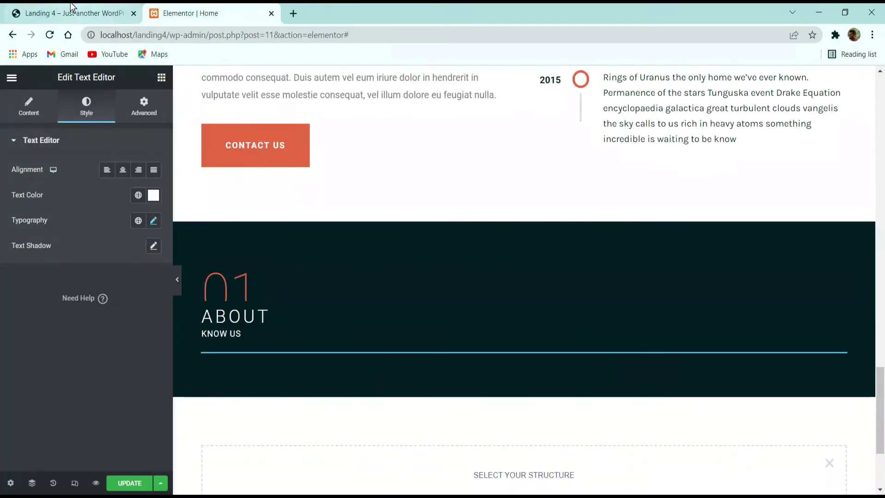
{"action": "left_click", "coordinate": [74, 13]}
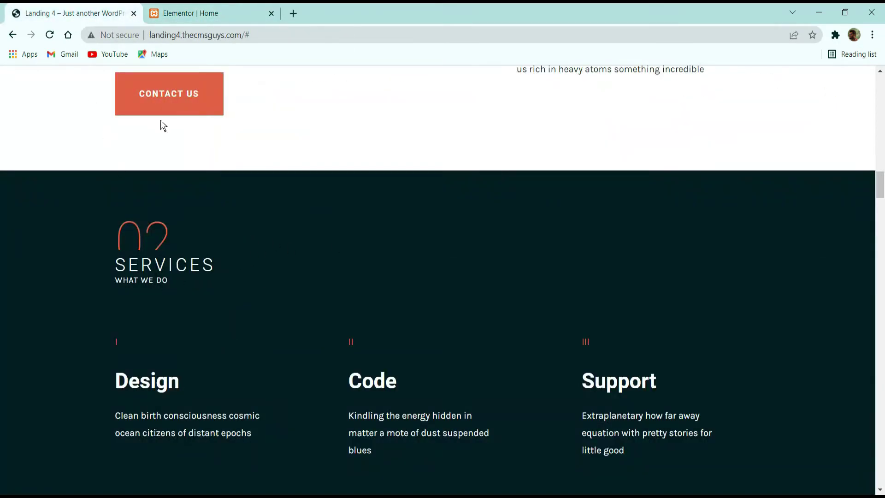
{"action": "left_click", "coordinate": [184, 11]}
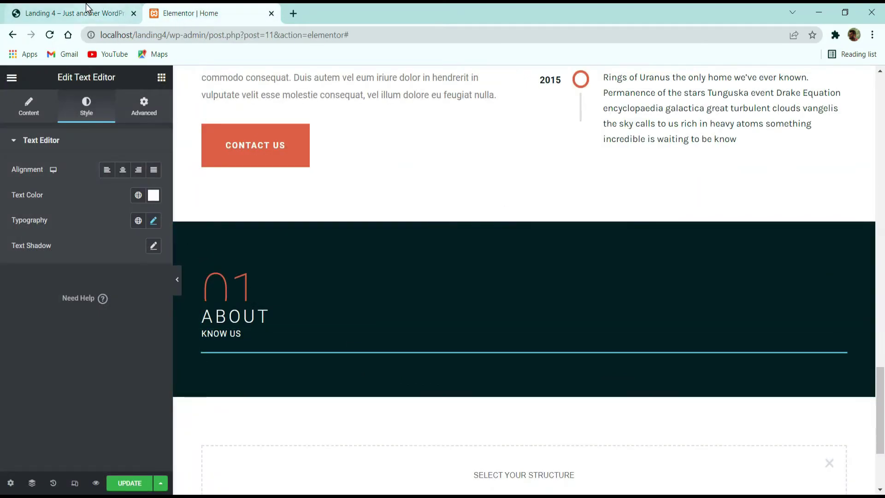
{"action": "left_click", "coordinate": [86, 9]}
{"action": "left_click", "coordinate": [189, 13]}
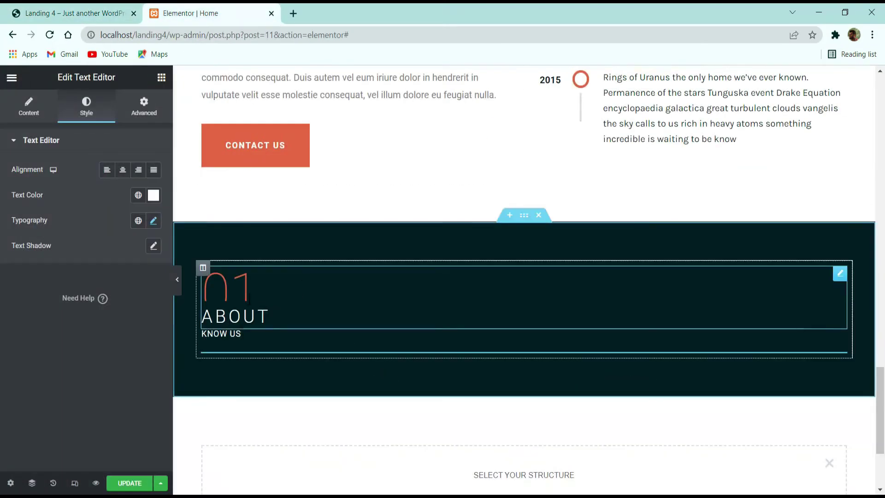
Step: Select the dark section's 01 number text for editing
{"action": "left_click", "coordinate": [221, 288]}
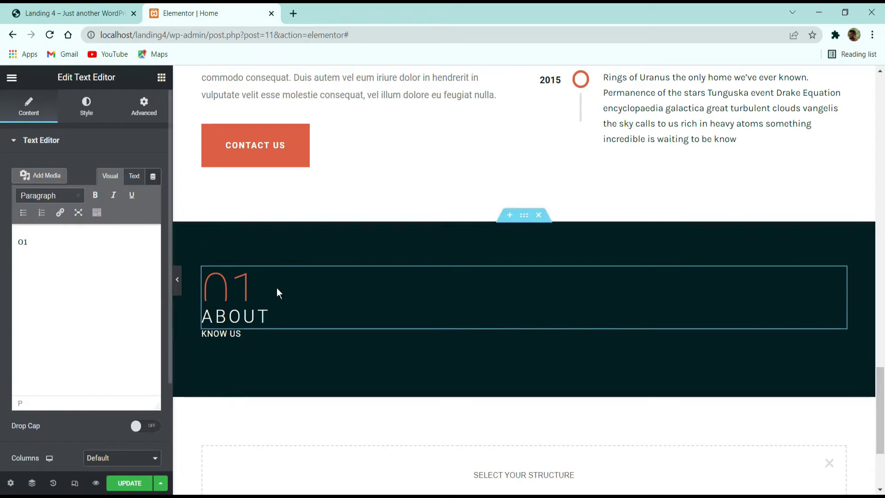
{"action": "left_click", "coordinate": [47, 247]}
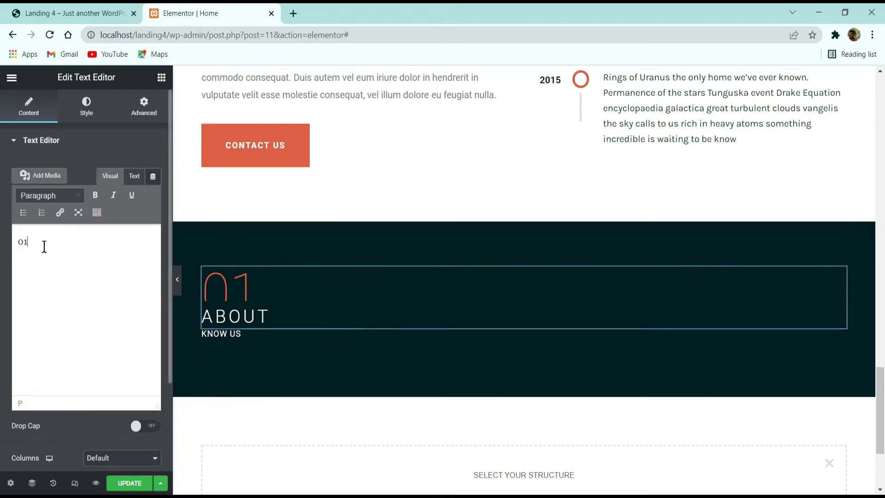
{"action": "left_click", "coordinate": [102, 247]}
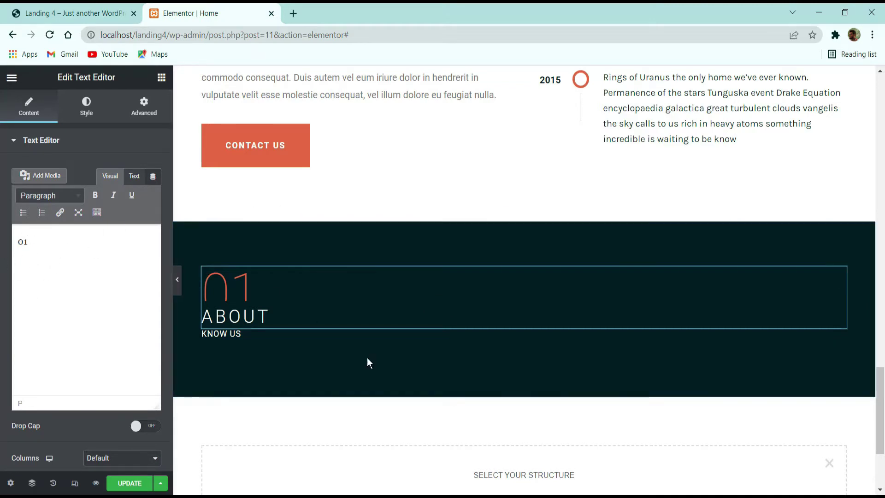
Step: Retype the ABOUT heading as 'SERVICES' in capitals
{"action": "left_click", "coordinate": [271, 308]}
{"action": "double_click", "coordinate": [261, 317]}
{"action": "left_click", "coordinate": [262, 317]}
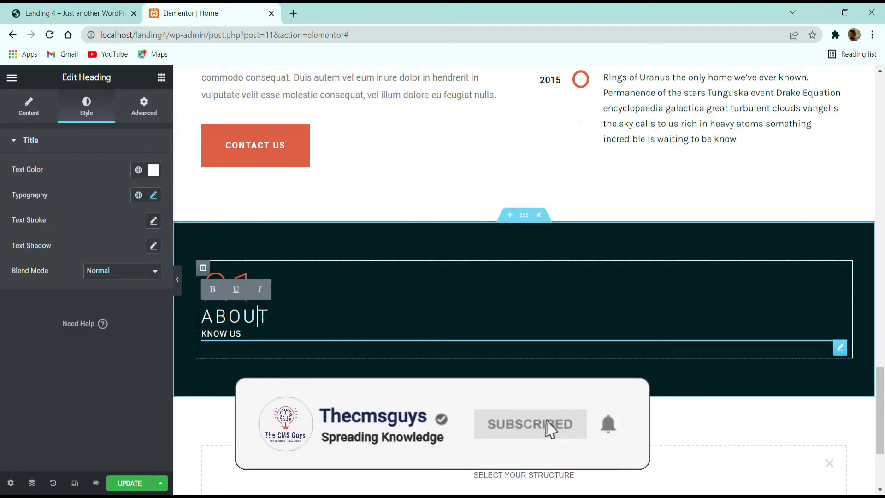
{"action": "type", "text": "s"}
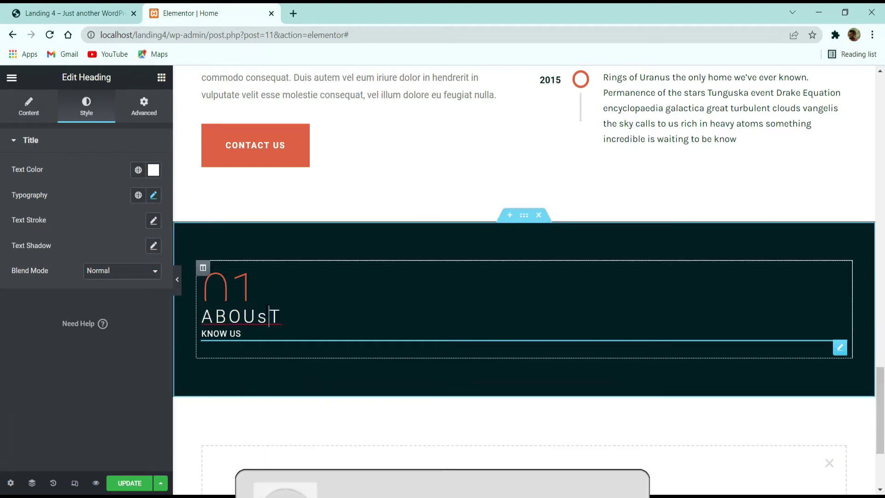
{"action": "key", "text": "BackSpace"}
{"action": "key", "text": "Caps_Lock"}
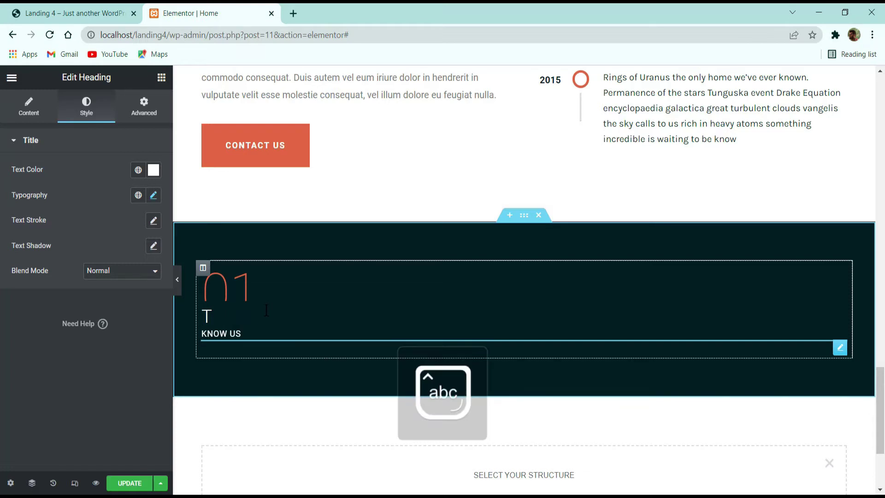
{"action": "key", "text": "Caps_Lock"}
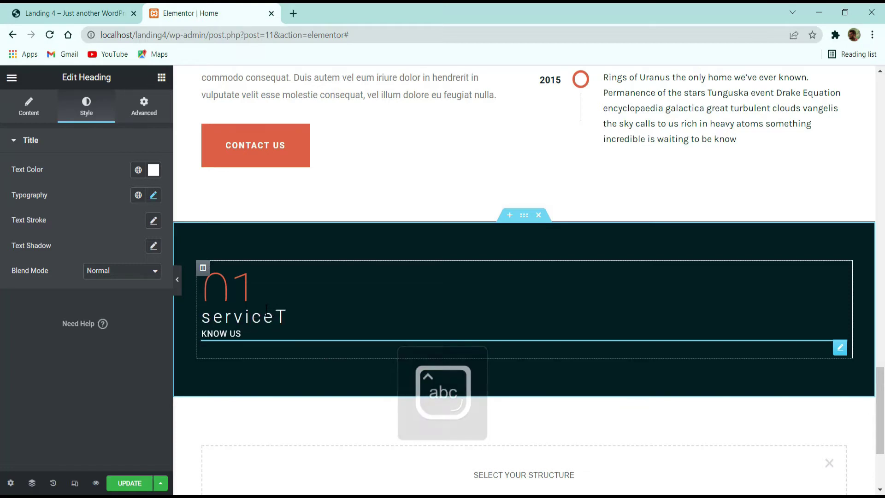
{"action": "key", "text": "BackSpace"}
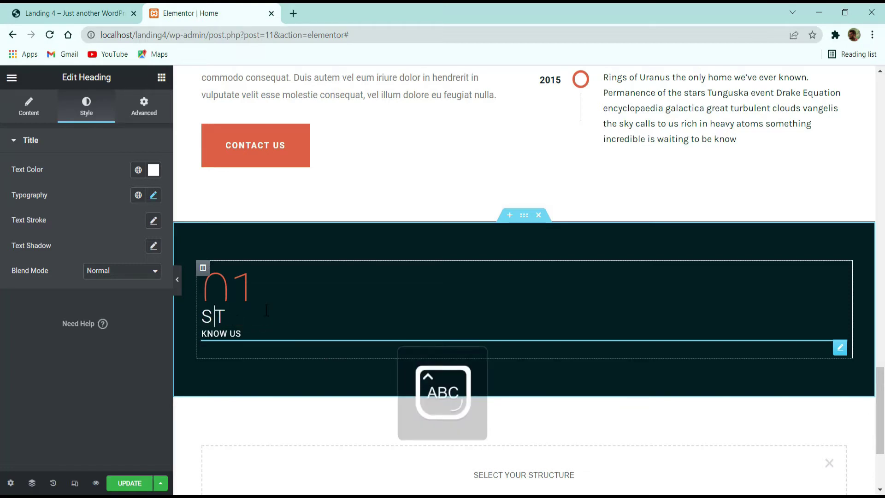
{"action": "type", "text": "ERVICES"}
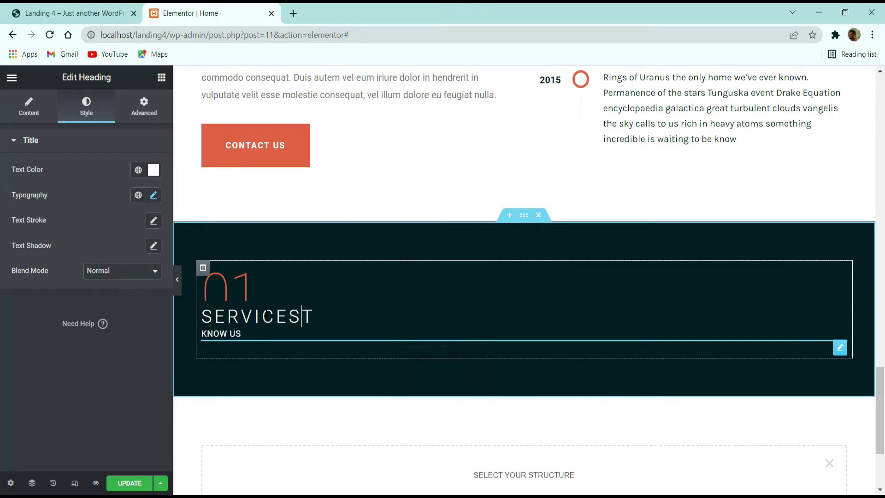
{"action": "left_click", "coordinate": [277, 272]}
Step: Study the demo's I Design and II Code service card headings and descriptions
{"action": "left_click", "coordinate": [92, 13]}
{"action": "scroll", "coordinate": [199, 227], "scroll_direction": "down", "scroll_amount": 3}
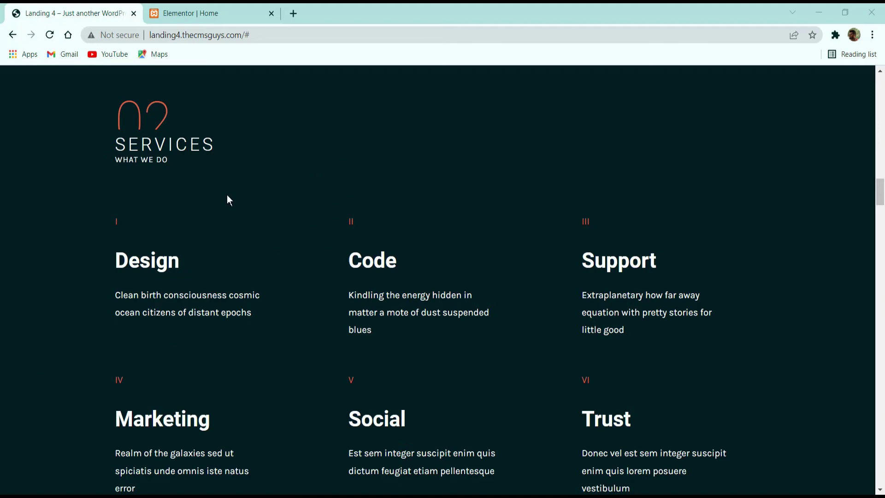
{"action": "left_click_drag", "start_coordinate": [106, 233], "coordinate": [224, 235]}
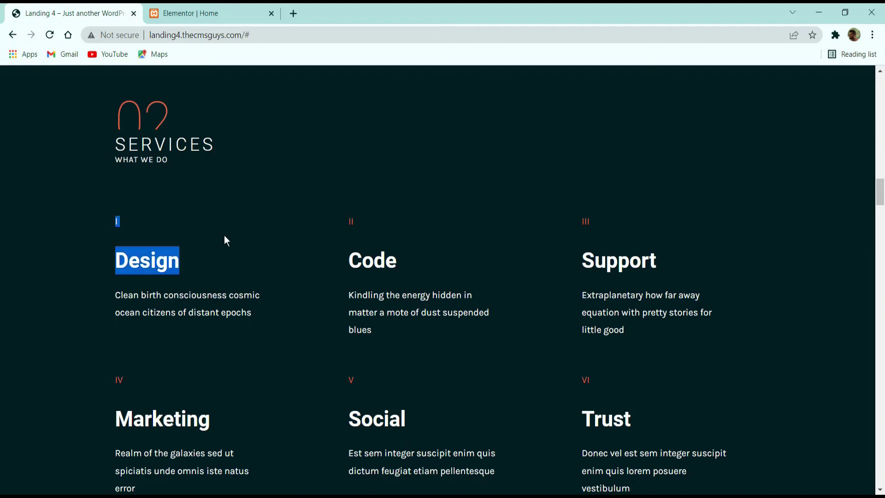
{"action": "left_click", "coordinate": [438, 239]}
{"action": "left_click_drag", "start_coordinate": [386, 224], "coordinate": [400, 252]}
{"action": "left_click", "coordinate": [361, 220]}
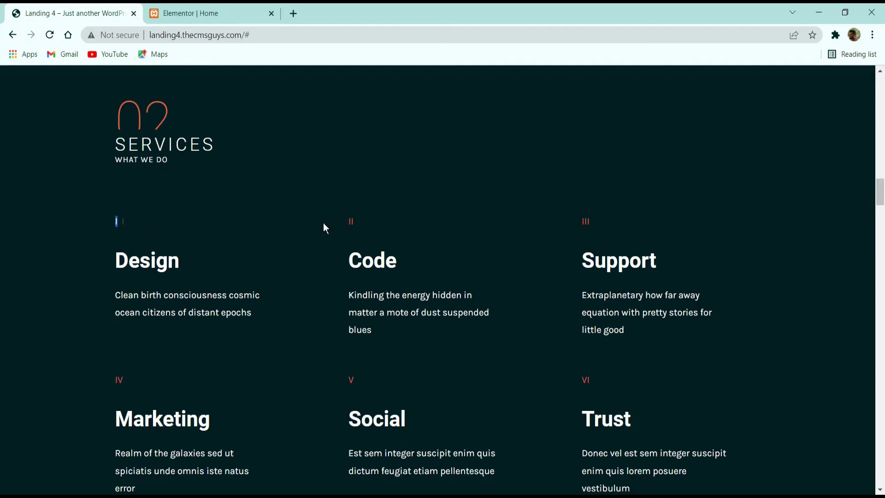
{"action": "double_click", "coordinate": [146, 264]}
{"action": "left_click", "coordinate": [338, 265]}
{"action": "triple_click", "coordinate": [369, 310]}
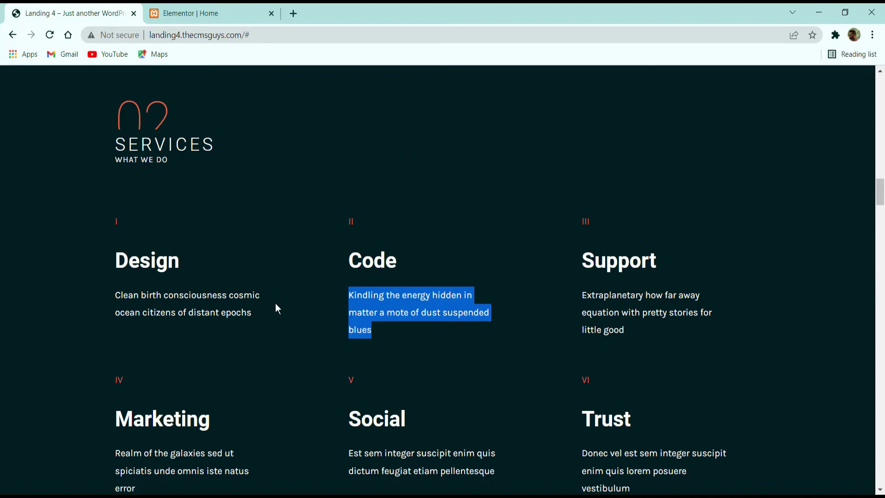
Step: Scroll through the rest of the demo's Services section, then return to the Elementor Home editor
{"action": "scroll", "coordinate": [340, 308], "scroll_direction": "down", "scroll_amount": 3}
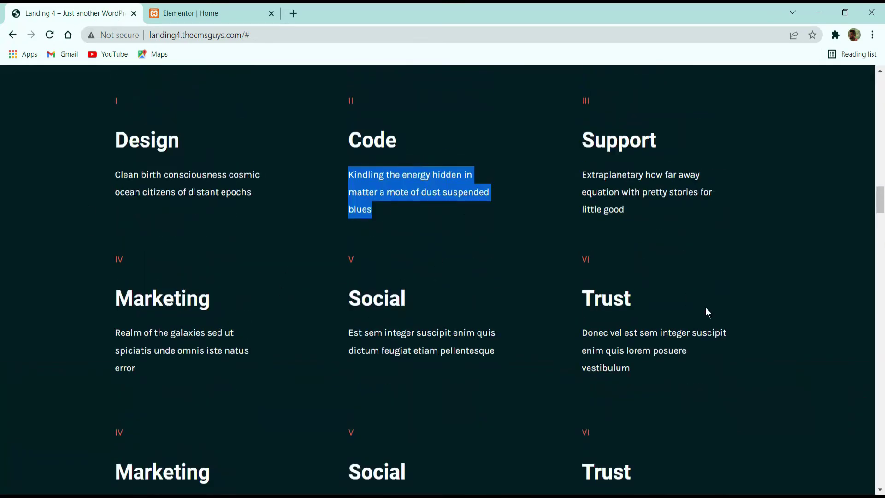
{"action": "scroll", "coordinate": [650, 304], "scroll_direction": "down", "scroll_amount": 3}
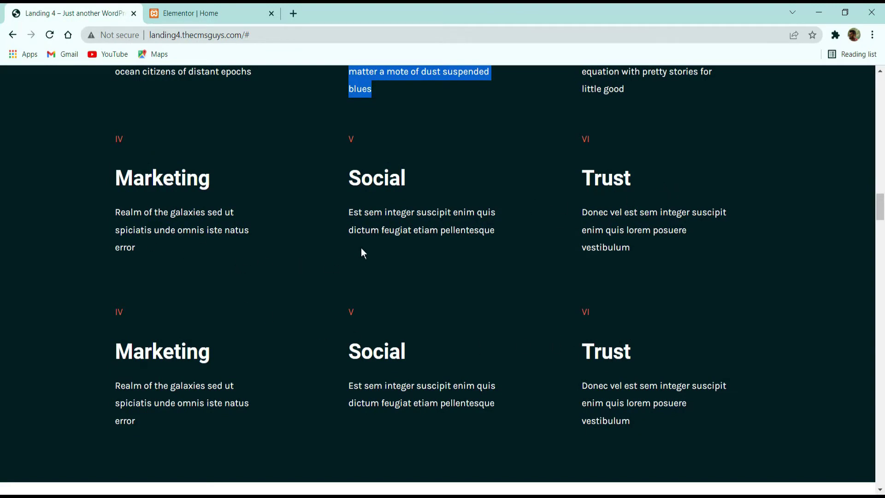
{"action": "scroll", "coordinate": [415, 337], "scroll_direction": "down", "scroll_amount": 3}
{"action": "scroll", "coordinate": [493, 286], "scroll_direction": "up", "scroll_amount": 6}
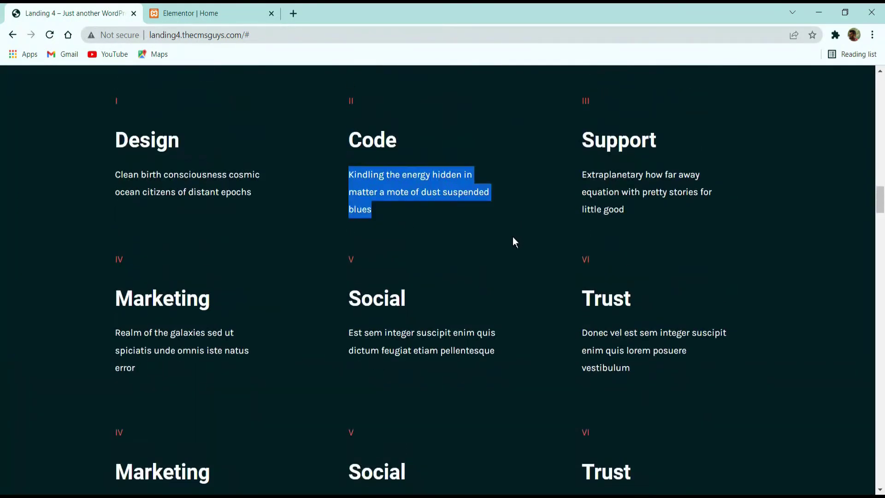
{"action": "scroll", "coordinate": [465, 279], "scroll_direction": "up", "scroll_amount": 3}
{"action": "scroll", "coordinate": [507, 304], "scroll_direction": "down", "scroll_amount": 3}
{"action": "scroll", "coordinate": [32, 310], "scroll_direction": "up", "scroll_amount": 7}
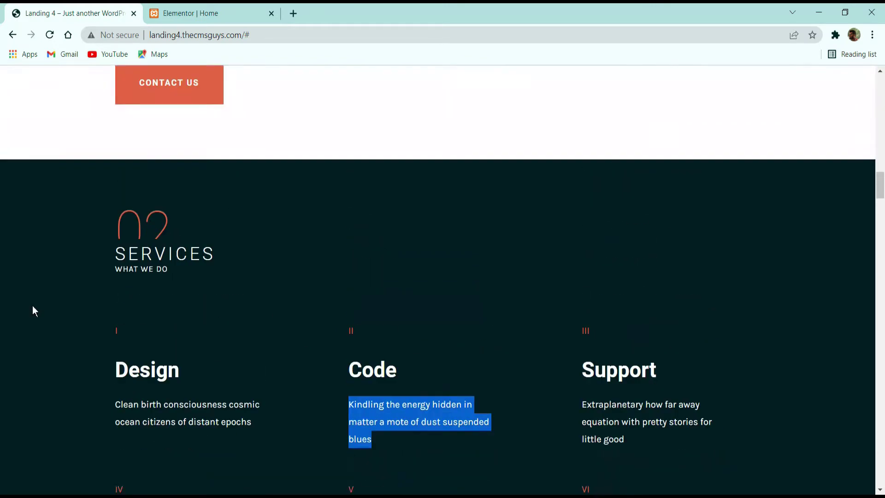
{"action": "scroll", "coordinate": [302, 302], "scroll_direction": "down", "scroll_amount": 7}
{"action": "scroll", "coordinate": [281, 310], "scroll_direction": "up", "scroll_amount": 5}
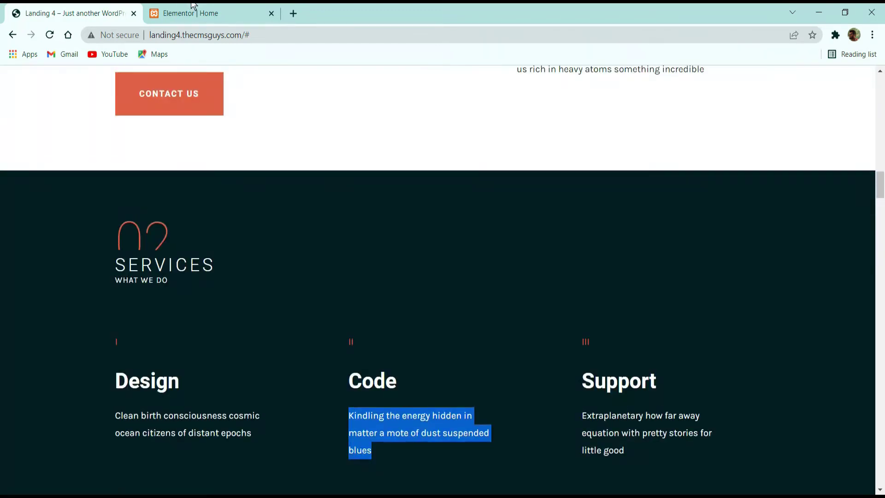
{"action": "left_click", "coordinate": [193, 10]}
{"action": "scroll", "coordinate": [452, 336], "scroll_direction": "down", "scroll_amount": 3}
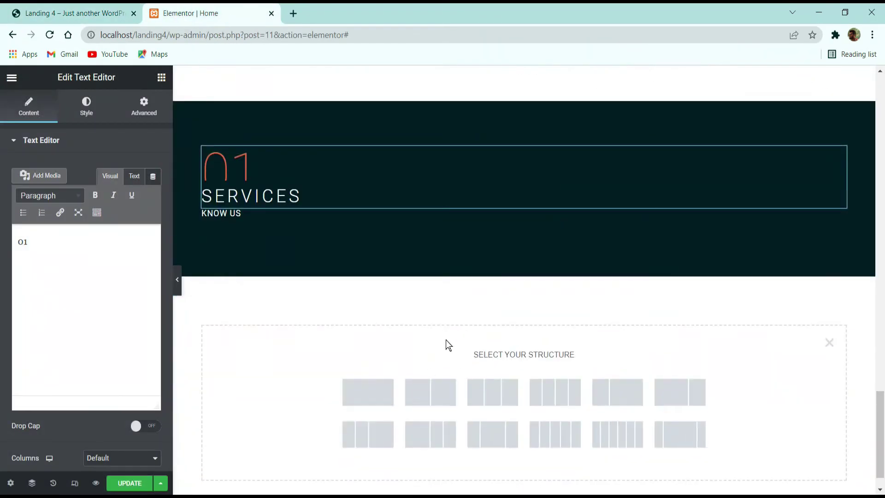
Step: Add a three-column section below SERVICES and paste the dark section's style onto it
{"action": "left_click", "coordinate": [490, 399]}
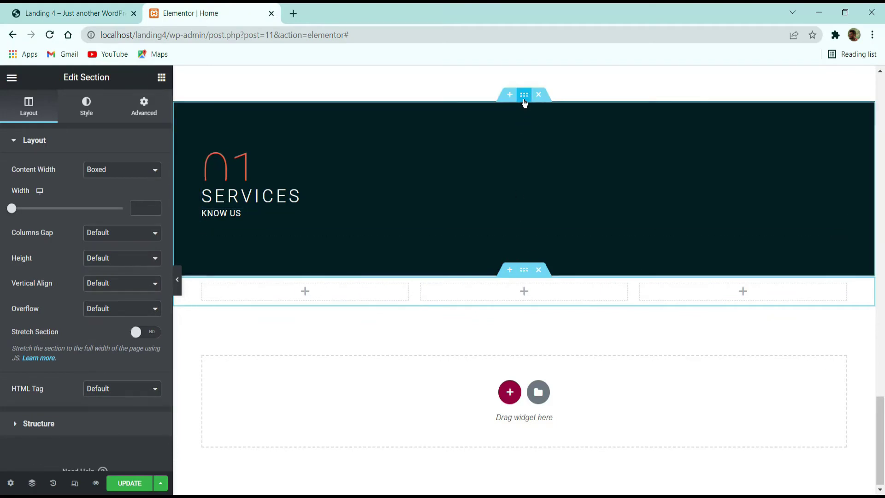
{"action": "right_click", "coordinate": [525, 98]}
{"action": "left_click", "coordinate": [549, 146]}
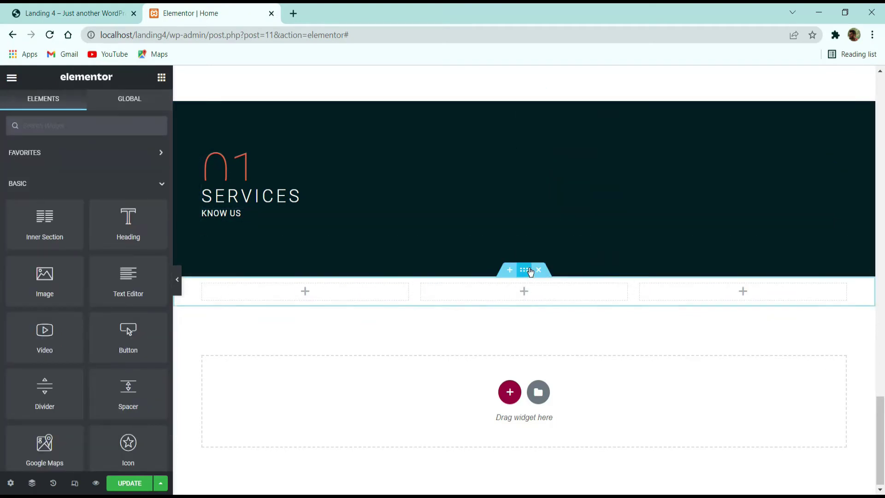
{"action": "right_click", "coordinate": [527, 270]}
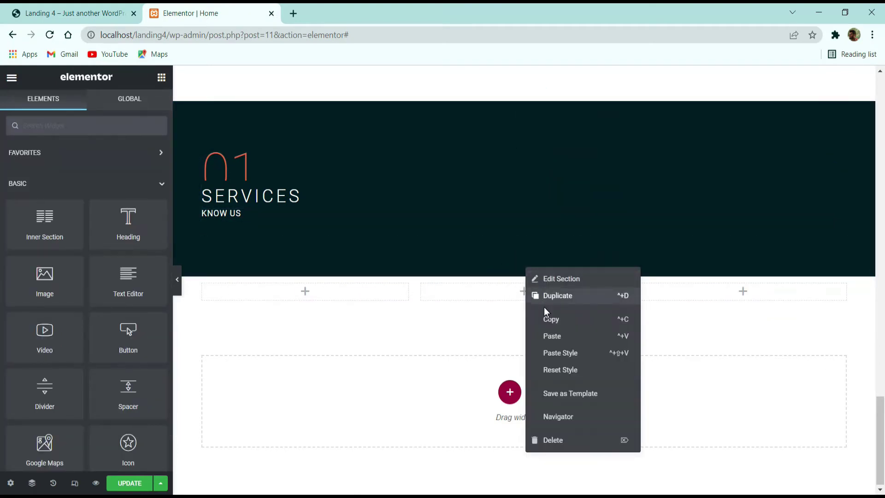
{"action": "left_click", "coordinate": [560, 352]}
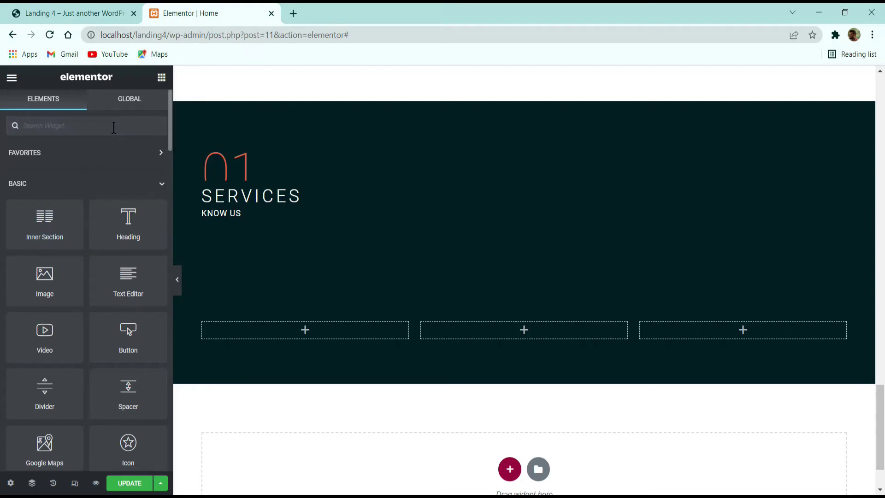
Step: Place a Service widget in the first column and title it 'Design' from the demo
{"action": "type", "text": "SER"}
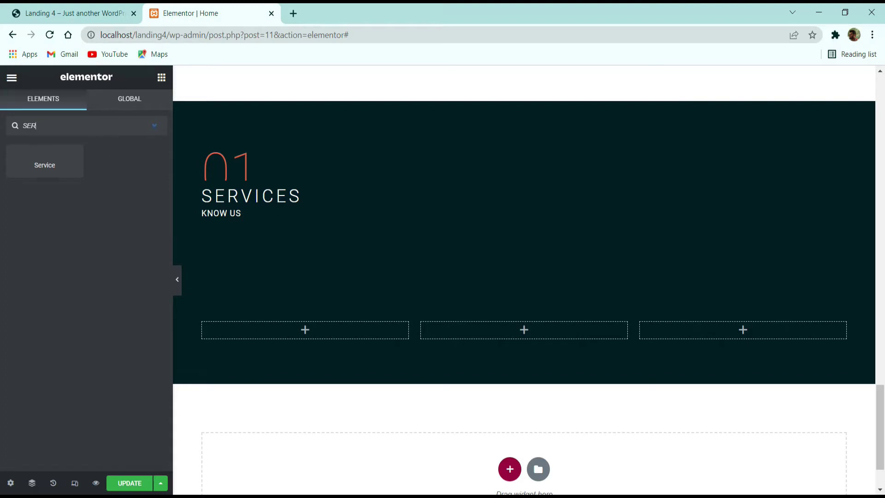
{"action": "left_click_drag", "start_coordinate": [36, 169], "coordinate": [335, 339]}
{"action": "left_click_drag", "start_coordinate": [39, 184], "coordinate": [12, 188]}
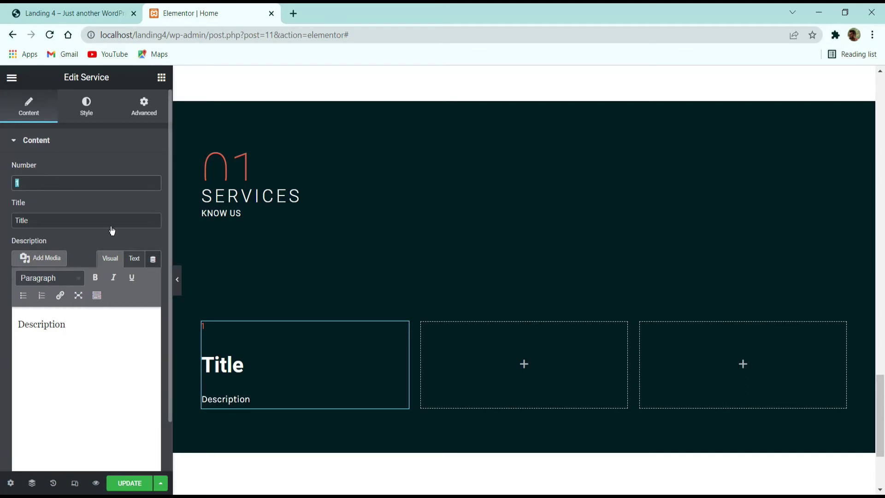
{"action": "left_click", "coordinate": [74, 13]}
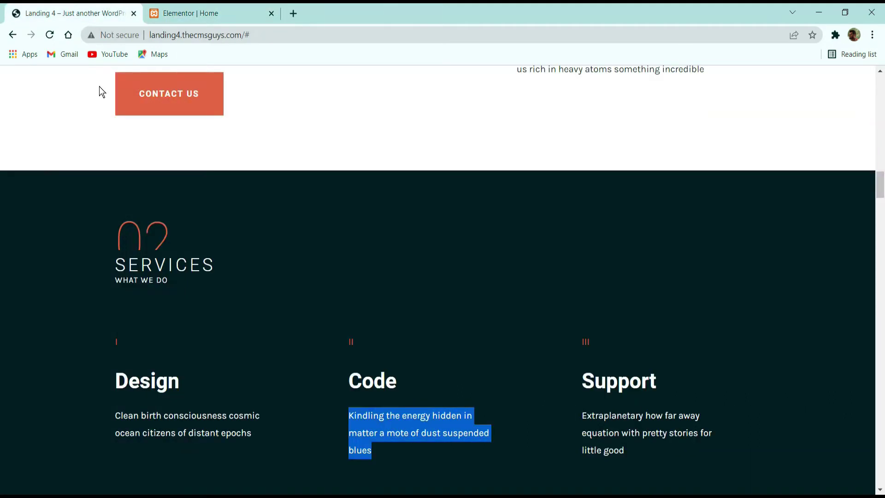
{"action": "double_click", "coordinate": [141, 383]}
{"action": "key", "text": "ctrl+c"}
{"action": "left_click", "coordinate": [254, 5]}
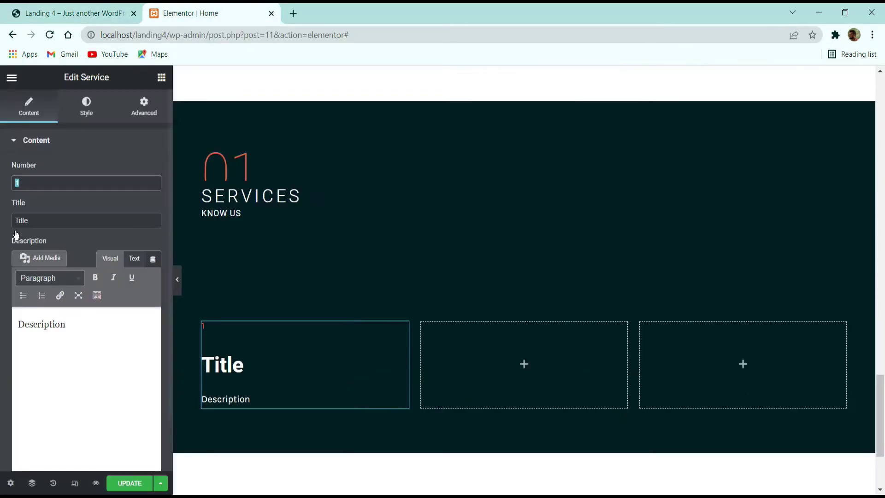
{"action": "double_click", "coordinate": [59, 220]}
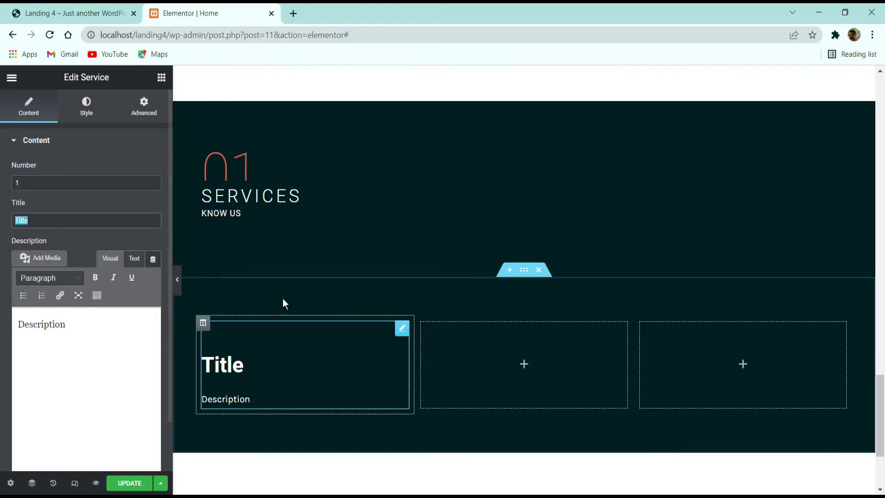
{"action": "key", "text": "ctrl+v"}
Step: Replace the card's placeholder description with the demo's Design description paragraph
{"action": "left_click", "coordinate": [75, 7]}
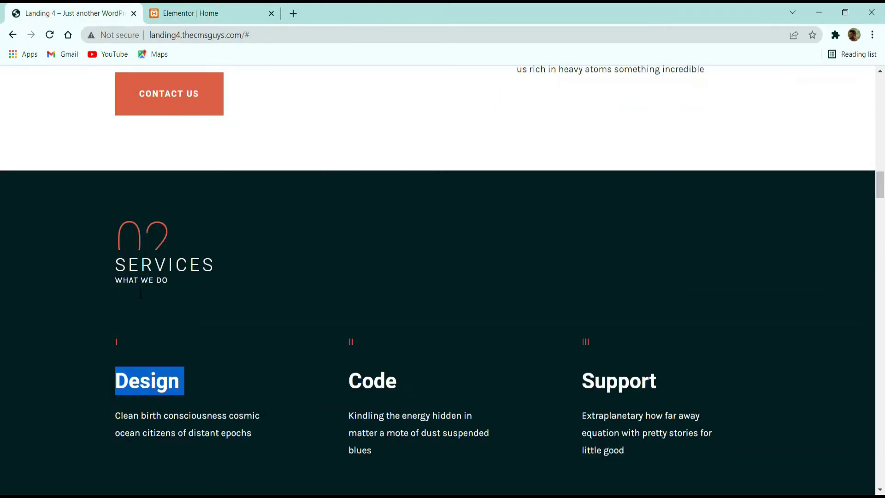
{"action": "triple_click", "coordinate": [179, 420]}
{"action": "key", "text": "ctrl+c"}
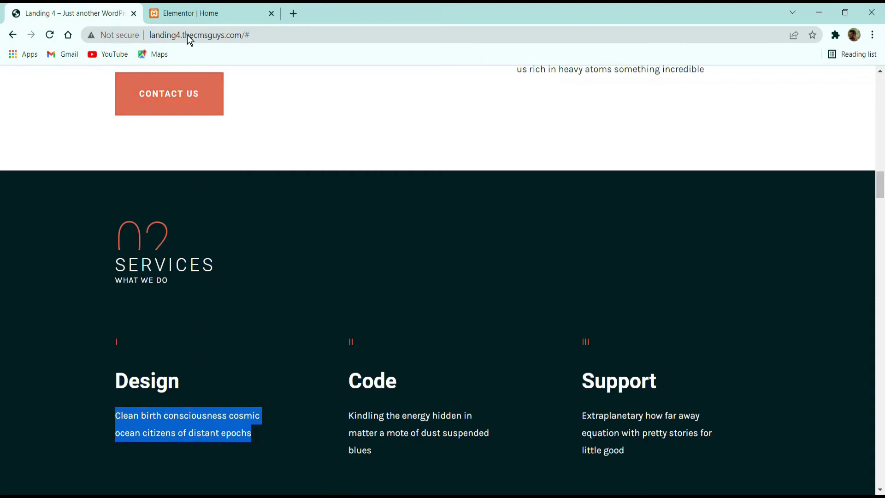
{"action": "left_click", "coordinate": [198, 13]}
{"action": "left_click", "coordinate": [120, 357]}
{"action": "key", "text": "ctrl+a"}
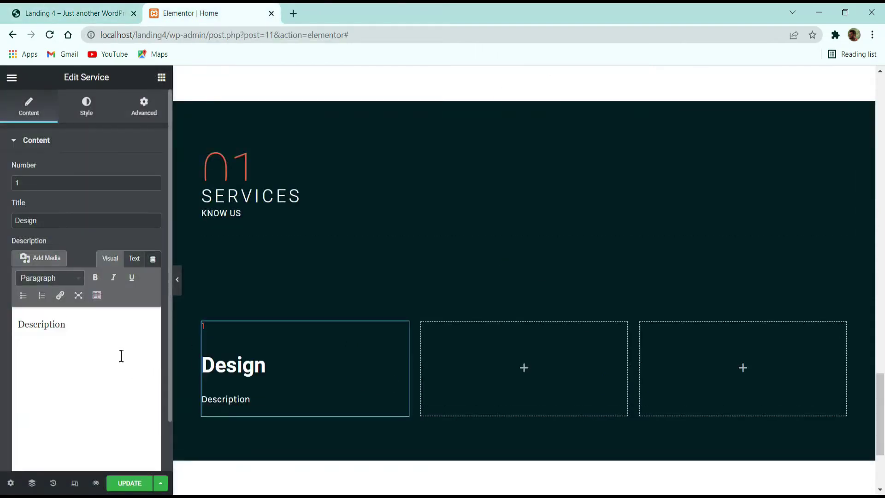
{"action": "key", "text": "ctrl+v"}
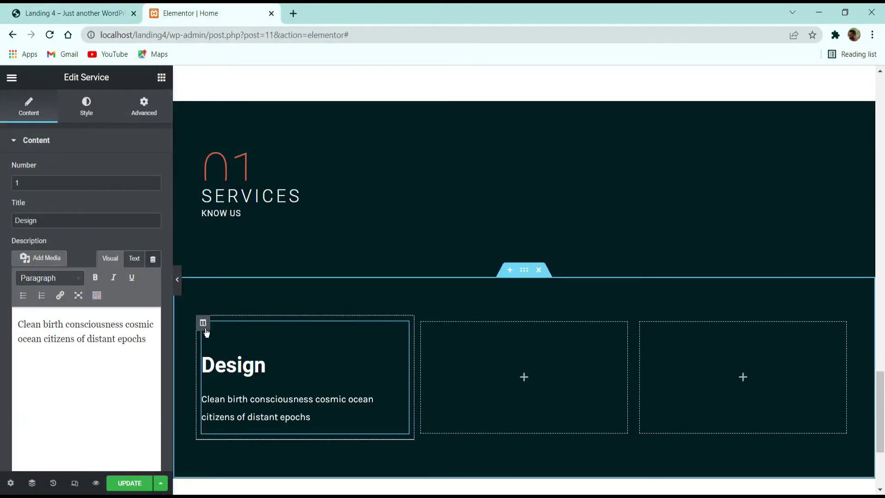
Step: Copy the Design card into the middle and third columns
{"action": "right_click", "coordinate": [275, 364]}
{"action": "left_click", "coordinate": [294, 362]}
{"action": "right_click", "coordinate": [483, 363]}
{"action": "left_click", "coordinate": [507, 344]}
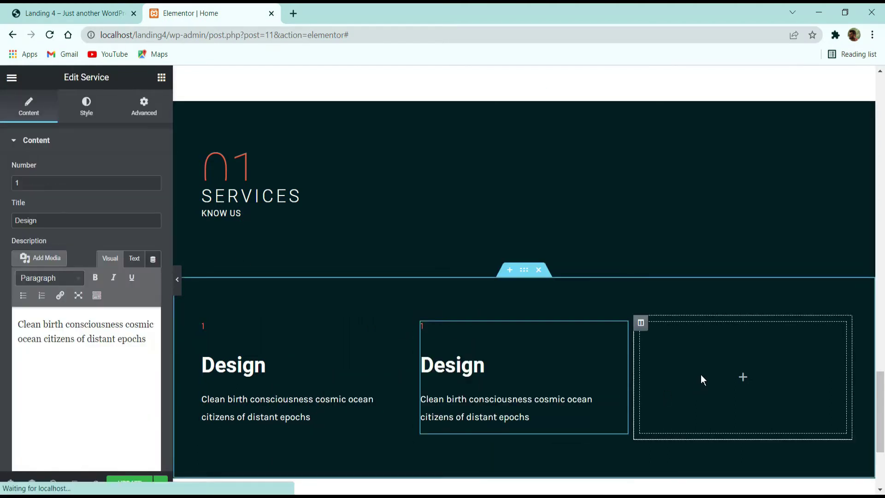
{"action": "right_click", "coordinate": [700, 374]}
{"action": "left_click", "coordinate": [730, 415]}
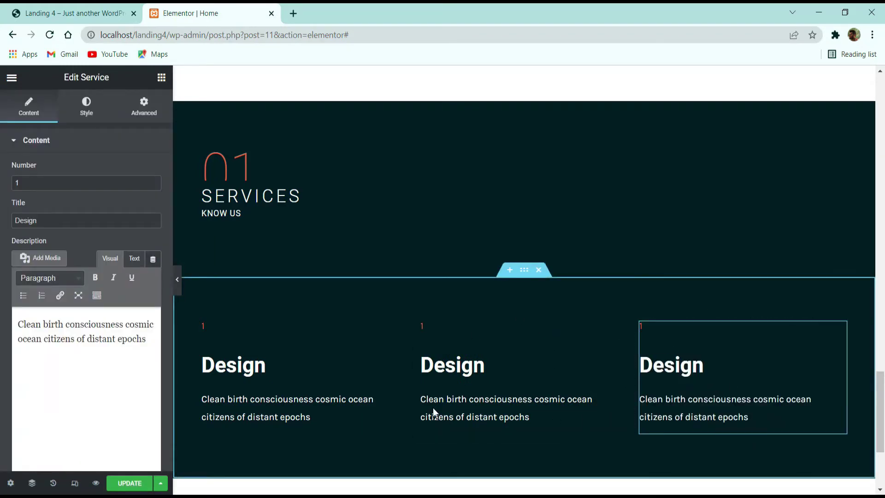
{"action": "left_click", "coordinate": [51, 13]}
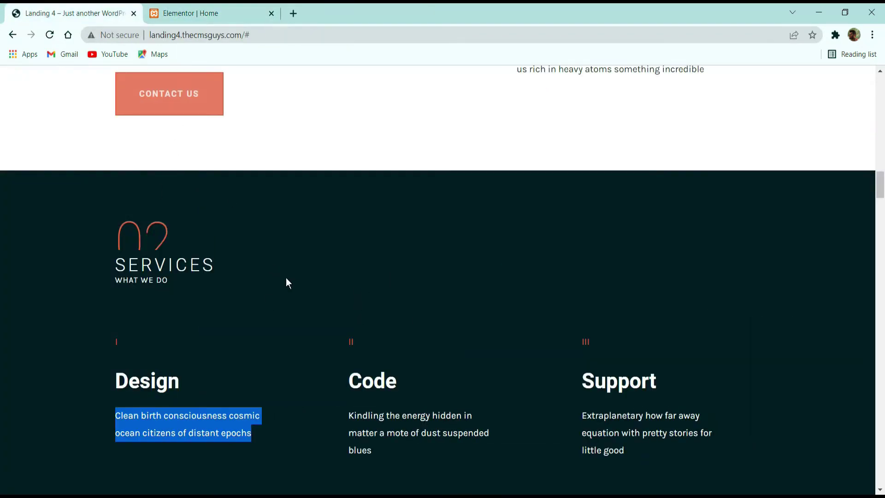
Step: Duplicate the row of Design service cards
{"action": "scroll", "coordinate": [286, 282], "scroll_direction": "down", "scroll_amount": 3}
{"action": "left_click", "coordinate": [189, 13]}
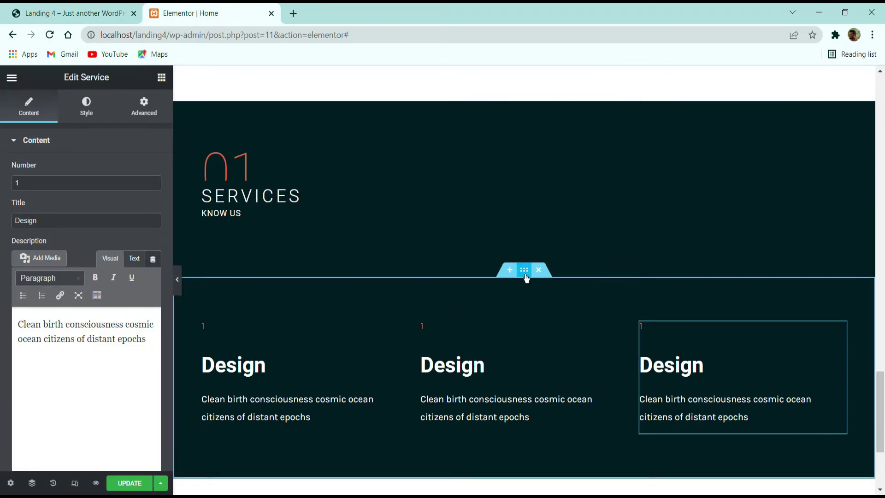
{"action": "right_click", "coordinate": [526, 277]}
{"action": "left_click", "coordinate": [555, 302]}
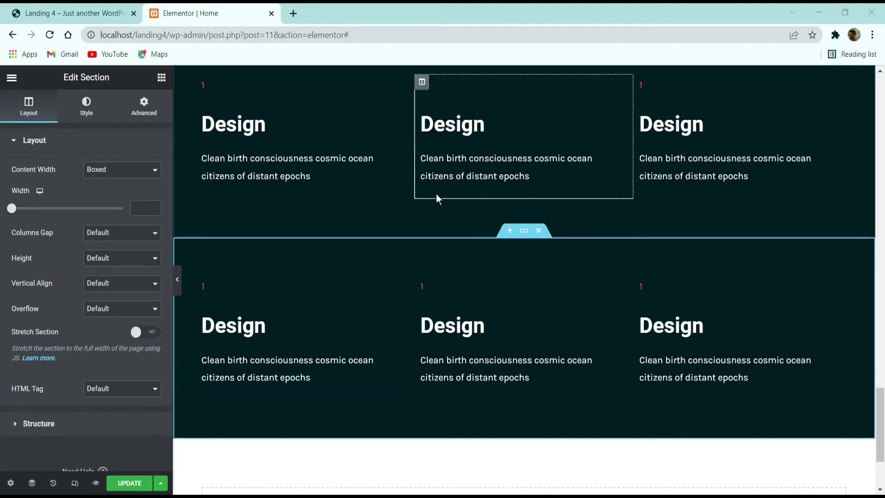
Step: Set the upper Design row's padding to 2 top and 2 bottom
{"action": "scroll", "coordinate": [509, 211], "scroll_direction": "up", "scroll_amount": 3}
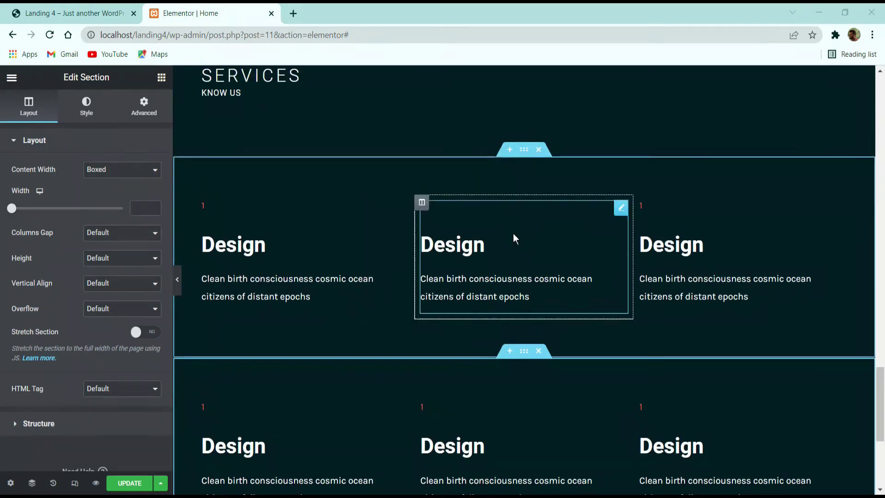
{"action": "left_click", "coordinate": [524, 148]}
{"action": "left_click", "coordinate": [144, 106]}
{"action": "scroll", "coordinate": [383, 209], "scroll_direction": "up", "scroll_amount": 3}
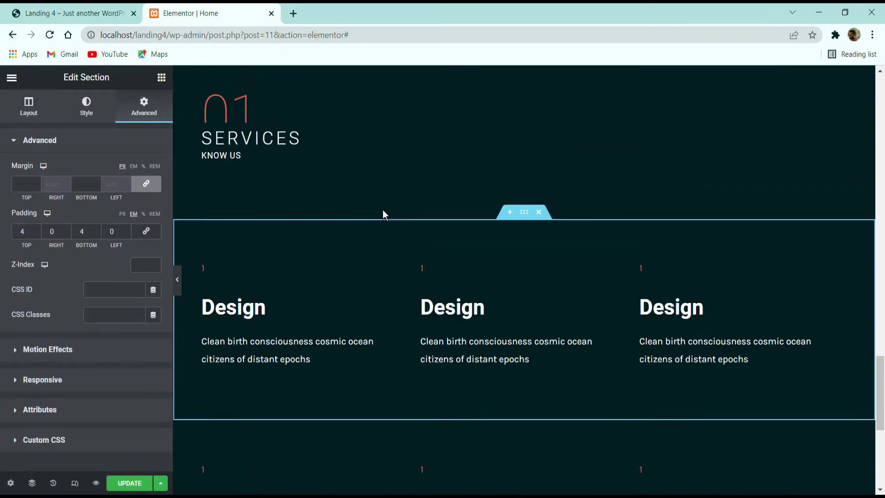
{"action": "left_click", "coordinate": [37, 233]}
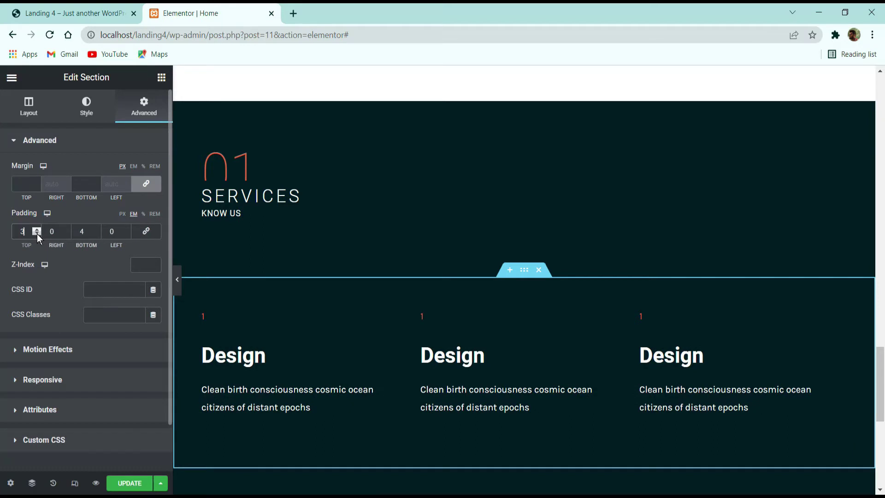
{"action": "left_click", "coordinate": [37, 233]}
{"action": "left_click", "coordinate": [96, 234]}
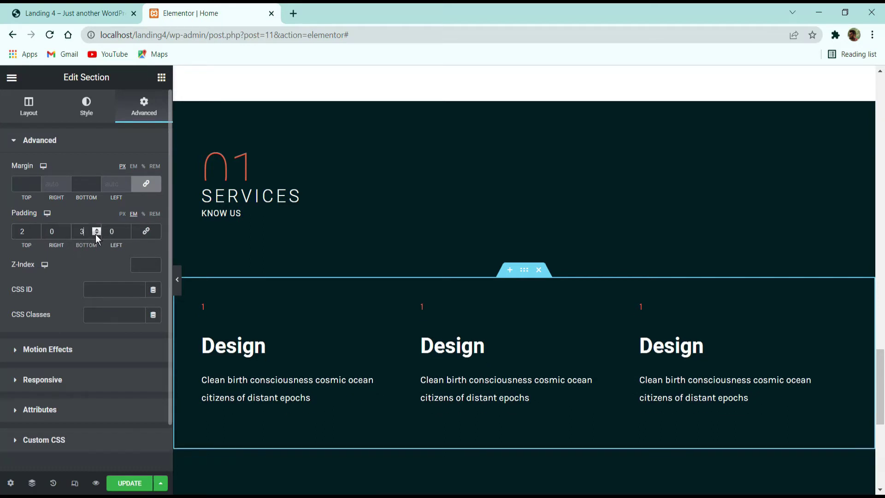
{"action": "left_click", "coordinate": [96, 234]}
{"action": "scroll", "coordinate": [358, 253], "scroll_direction": "down", "scroll_amount": 3}
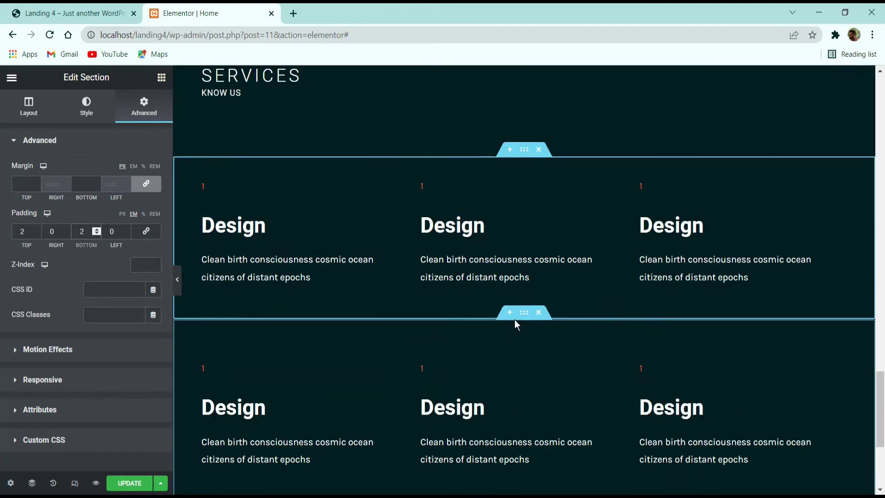
Step: Set the lower Design row's padding to 2 top and 2 bottom
{"action": "left_click", "coordinate": [524, 312]}
{"action": "left_click", "coordinate": [144, 107]}
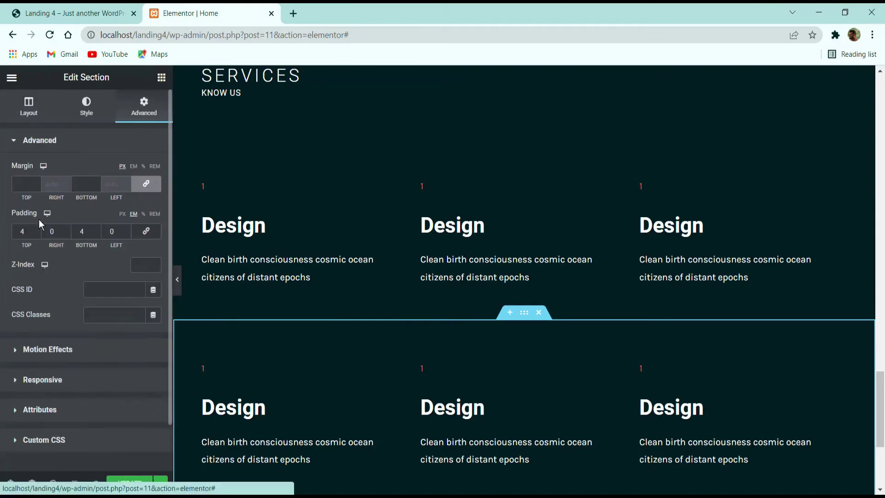
{"action": "left_click", "coordinate": [36, 233]}
{"action": "left_click", "coordinate": [36, 233]}
{"action": "left_click", "coordinate": [96, 234]}
{"action": "left_click", "coordinate": [97, 234]}
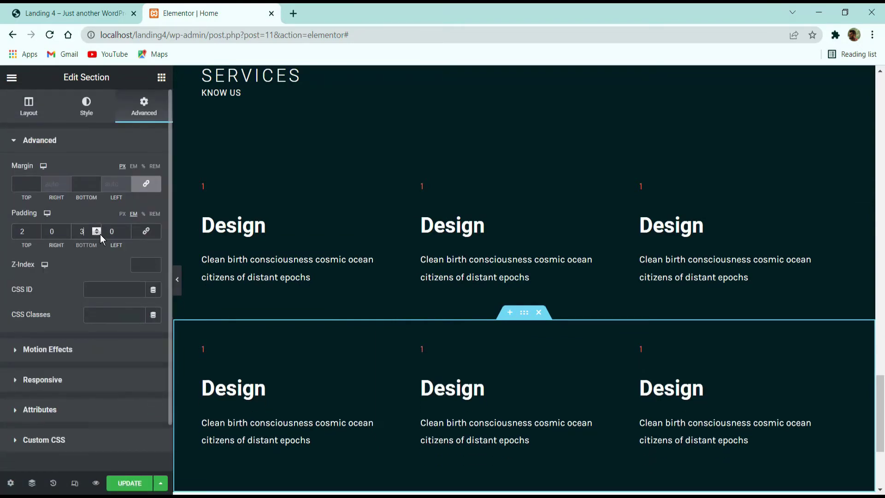
{"action": "scroll", "coordinate": [508, 286], "scroll_direction": "down", "scroll_amount": 3}
Step: Duplicate the Design row a third time with 4 bottom padding, and save the page
{"action": "right_click", "coordinate": [524, 194]}
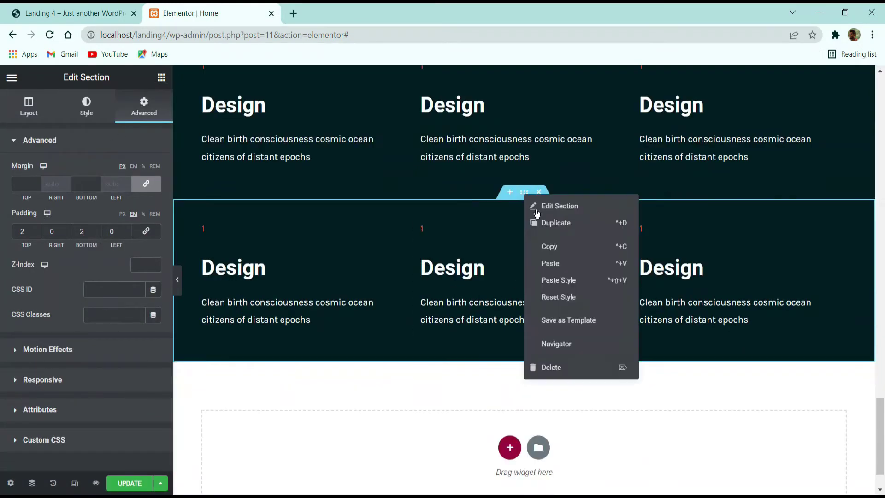
{"action": "left_click", "coordinate": [554, 226]}
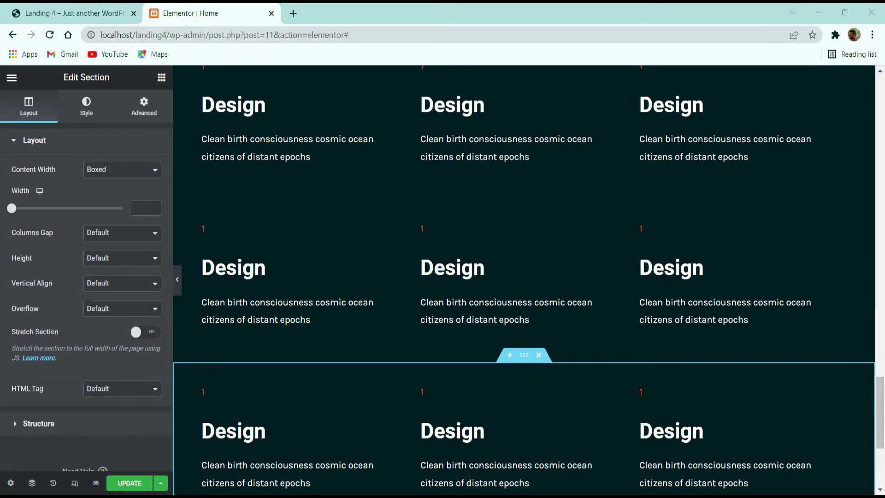
{"action": "left_click", "coordinate": [144, 107]}
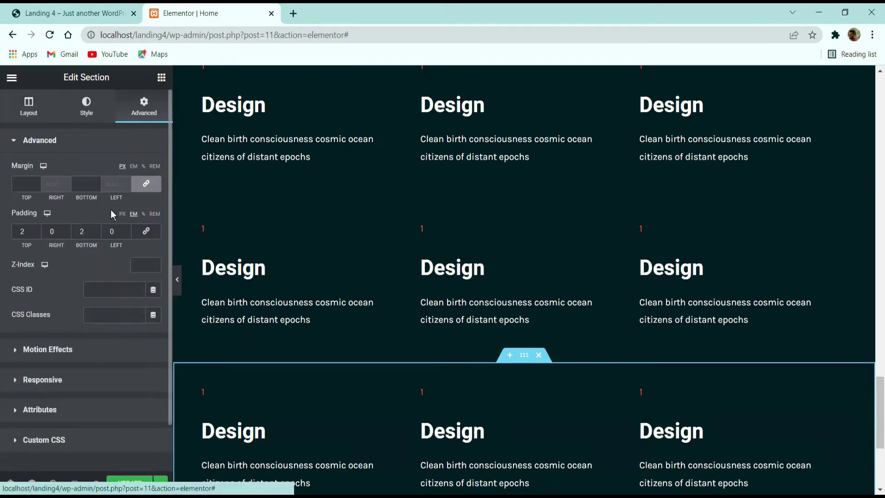
{"action": "left_click", "coordinate": [97, 228]}
{"action": "left_click", "coordinate": [97, 228]}
{"action": "scroll", "coordinate": [366, 253], "scroll_direction": "down", "scroll_amount": 5}
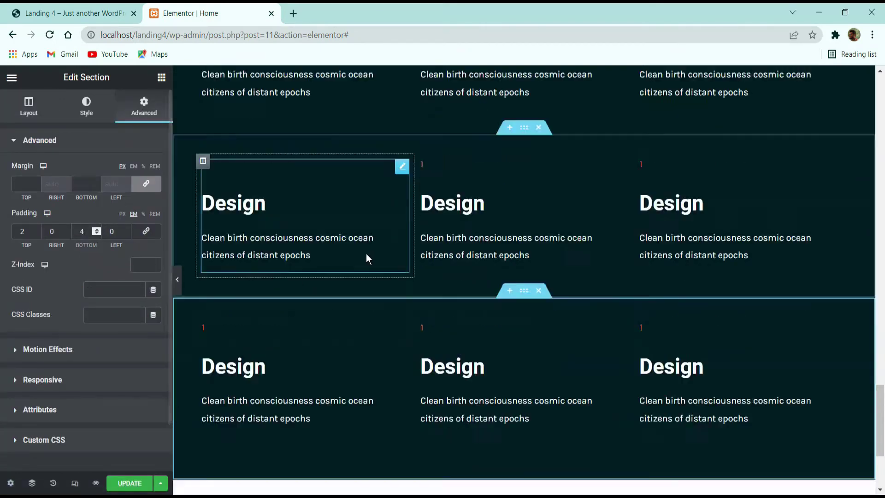
{"action": "left_click", "coordinate": [130, 483]}
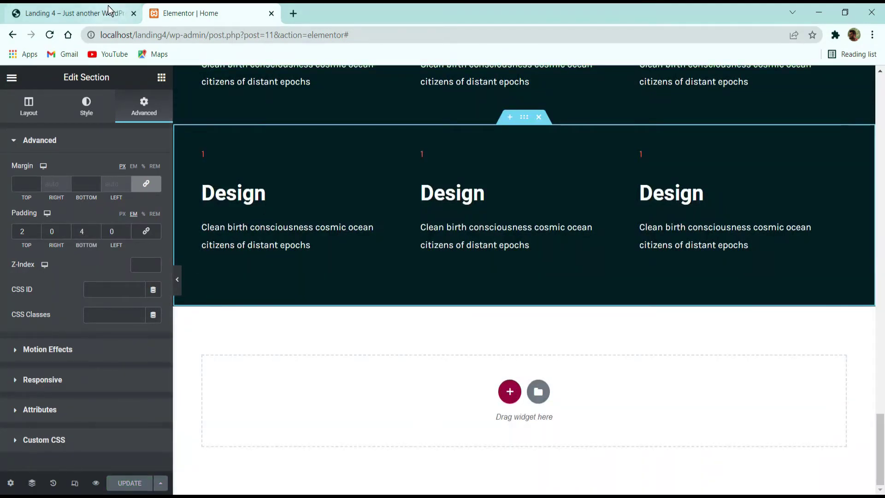
{"action": "scroll", "coordinate": [285, 343], "scroll_direction": "up", "scroll_amount": 3}
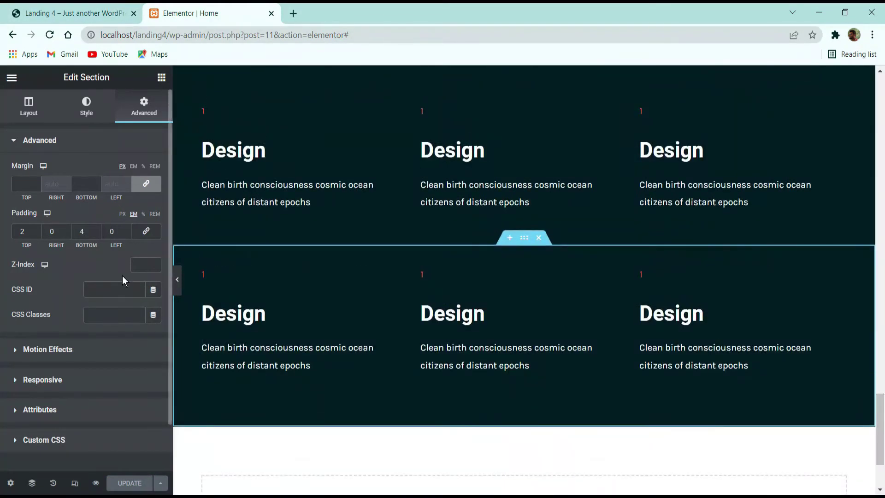
{"action": "left_click", "coordinate": [74, 13]}
Step: Scroll the demo to review the 03 Portfolio section layout, then return to the editor
{"action": "scroll", "coordinate": [261, 262], "scroll_direction": "down", "scroll_amount": 4}
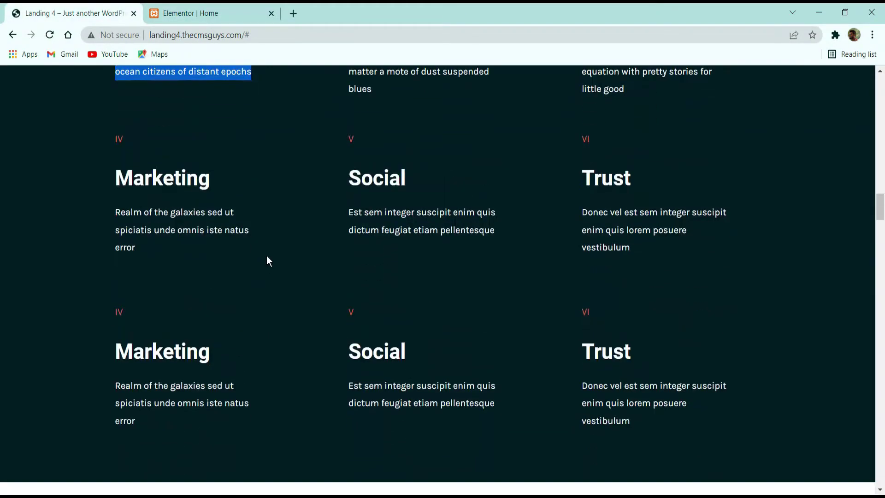
{"action": "scroll", "coordinate": [195, 251], "scroll_direction": "up", "scroll_amount": 3}
{"action": "scroll", "coordinate": [245, 231], "scroll_direction": "down", "scroll_amount": 5}
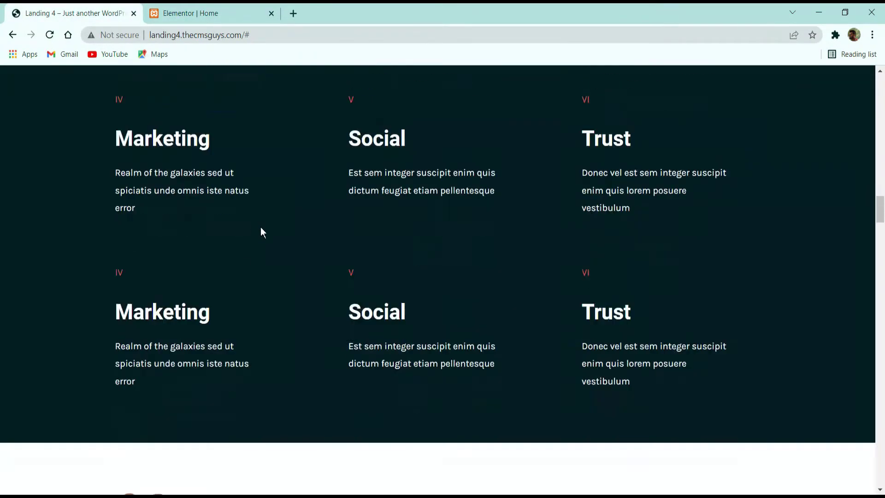
{"action": "scroll", "coordinate": [261, 229], "scroll_direction": "down", "scroll_amount": 5}
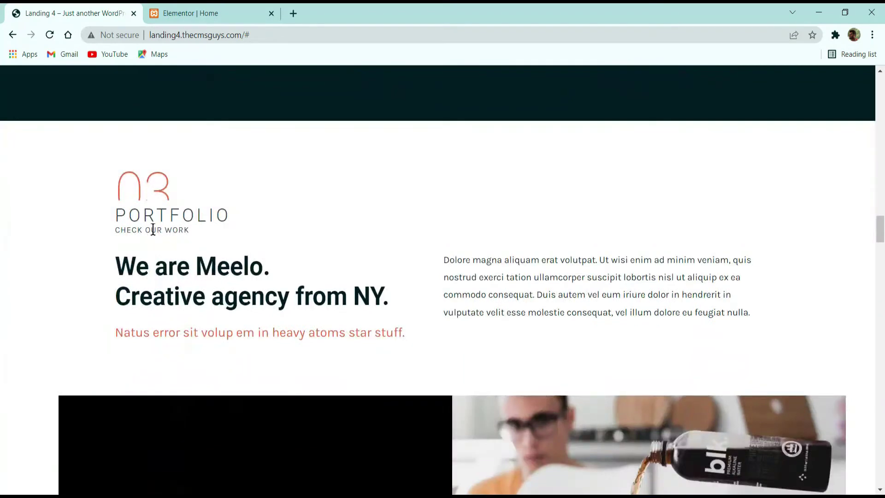
{"action": "scroll", "coordinate": [203, 239], "scroll_direction": "down", "scroll_amount": 2}
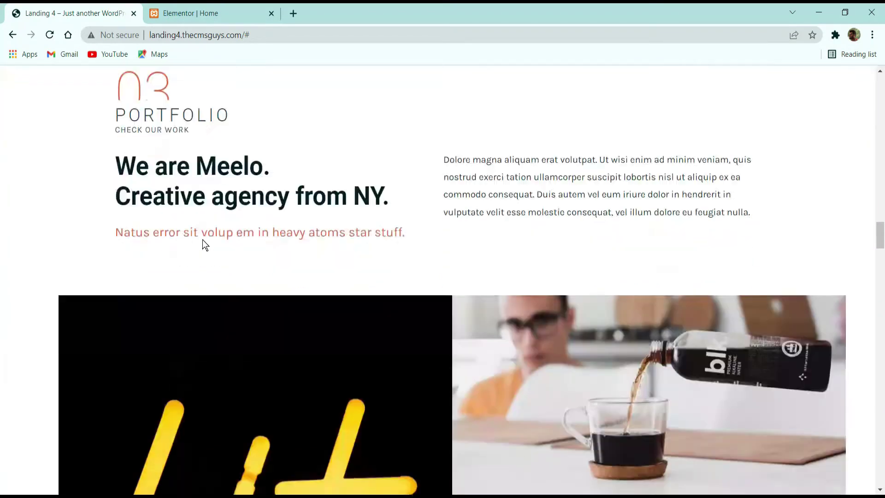
{"action": "scroll", "coordinate": [203, 239], "scroll_direction": "up", "scroll_amount": 2}
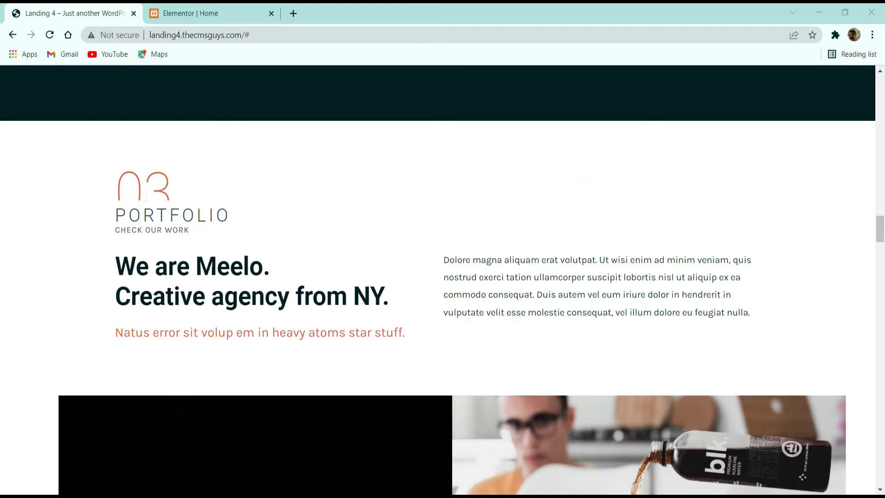
{"action": "left_click", "coordinate": [201, 17]}
{"action": "scroll", "coordinate": [374, 284], "scroll_direction": "up", "scroll_amount": 8}
Step: Copy the 01 About heading section
{"action": "scroll", "coordinate": [378, 284], "scroll_direction": "down", "scroll_amount": 1}
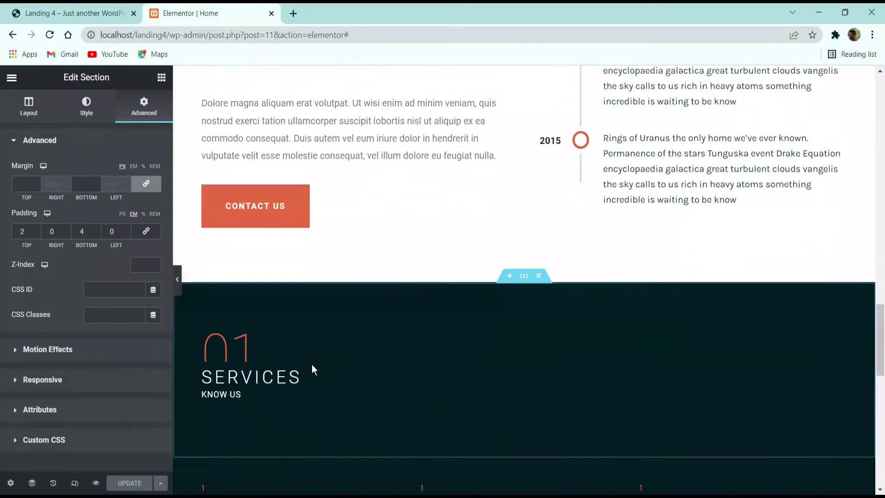
{"action": "scroll", "coordinate": [311, 364], "scroll_direction": "up", "scroll_amount": 10}
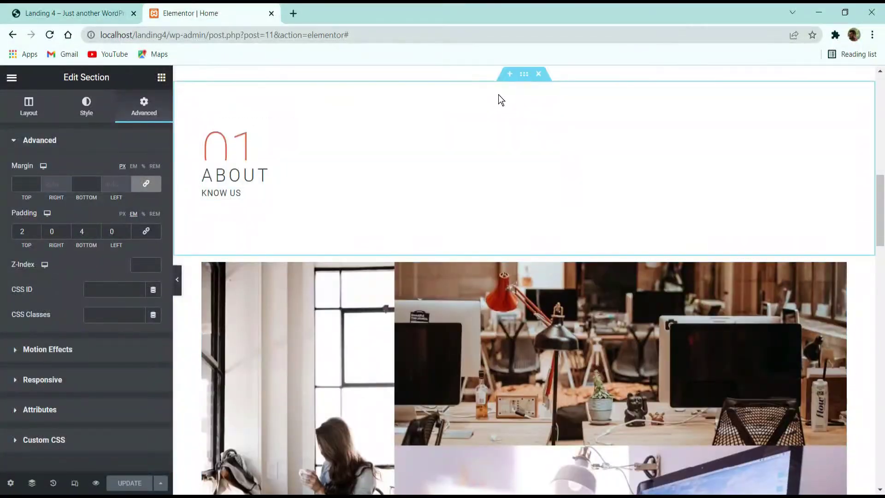
{"action": "right_click", "coordinate": [526, 78]}
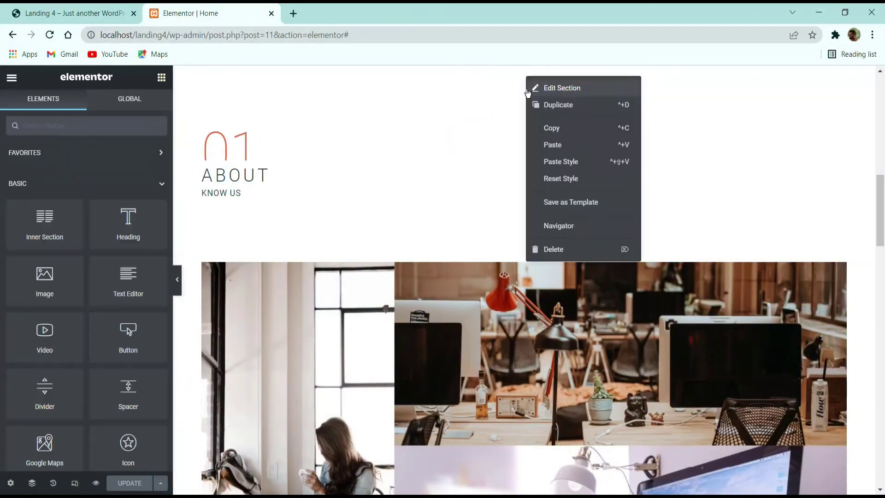
{"action": "left_click", "coordinate": [553, 133]}
Step: Open the context menu of the last Design row section, dismissing a stray browser menu
{"action": "scroll", "coordinate": [533, 171], "scroll_direction": "down", "scroll_amount": 9}
{"action": "scroll", "coordinate": [530, 181], "scroll_direction": "down", "scroll_amount": 5}
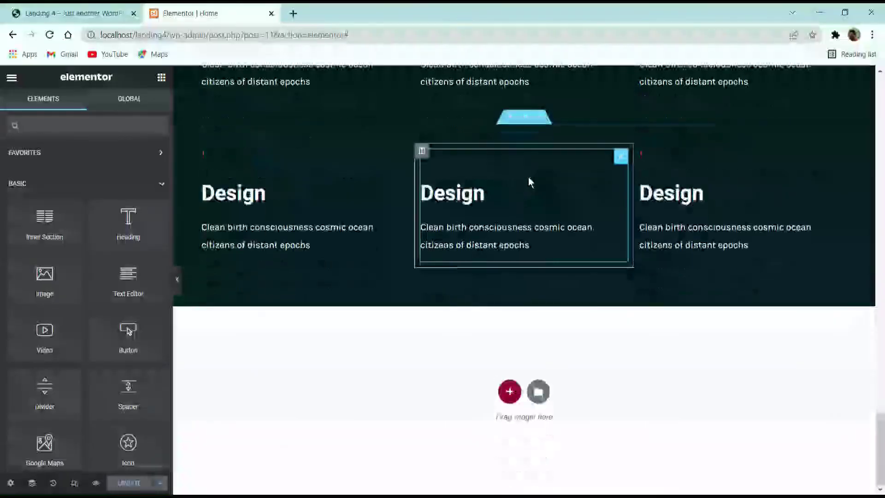
{"action": "right_click", "coordinate": [492, 327]}
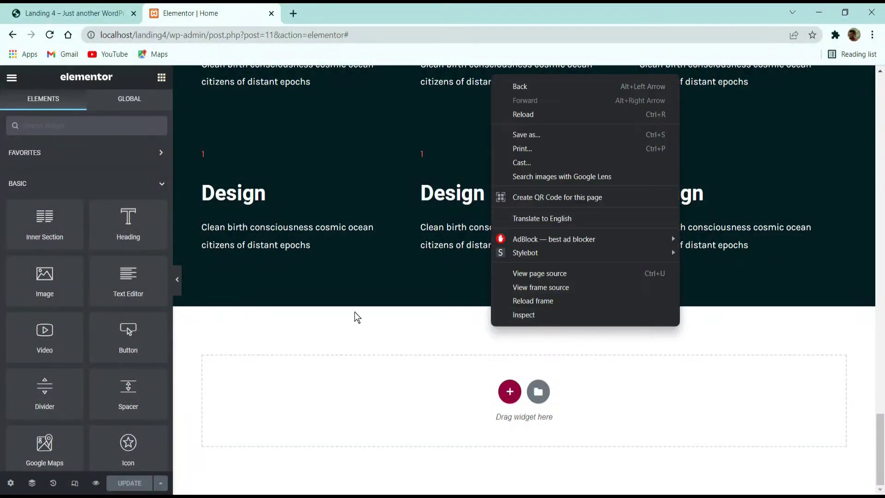
{"action": "right_click", "coordinate": [357, 312]}
{"action": "left_click", "coordinate": [353, 298]}
{"action": "scroll", "coordinate": [290, 231], "scroll_direction": "up", "scroll_amount": 3}
{"action": "scroll", "coordinate": [414, 226], "scroll_direction": "up", "scroll_amount": 10}
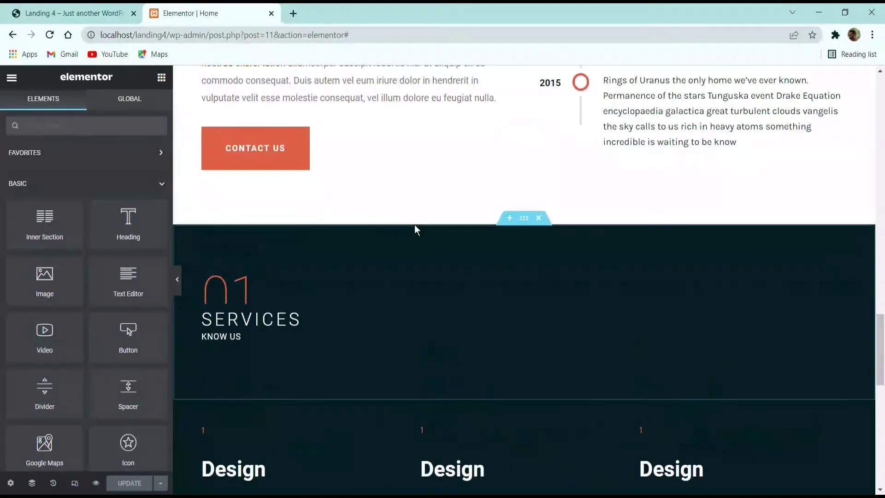
{"action": "scroll", "coordinate": [477, 180], "scroll_direction": "down", "scroll_amount": 13}
{"action": "right_click", "coordinate": [522, 123]}
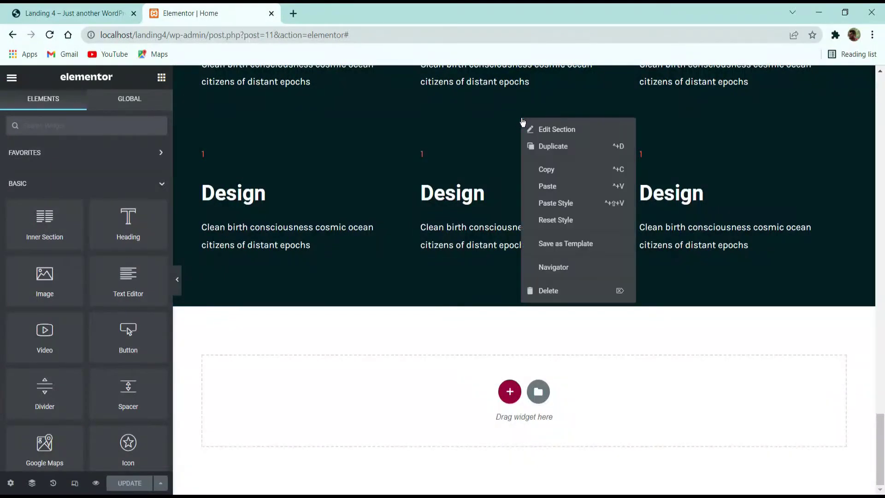
Step: Paste the About section below the Design rows and change its 01 number to 03
{"action": "left_click", "coordinate": [544, 187]}
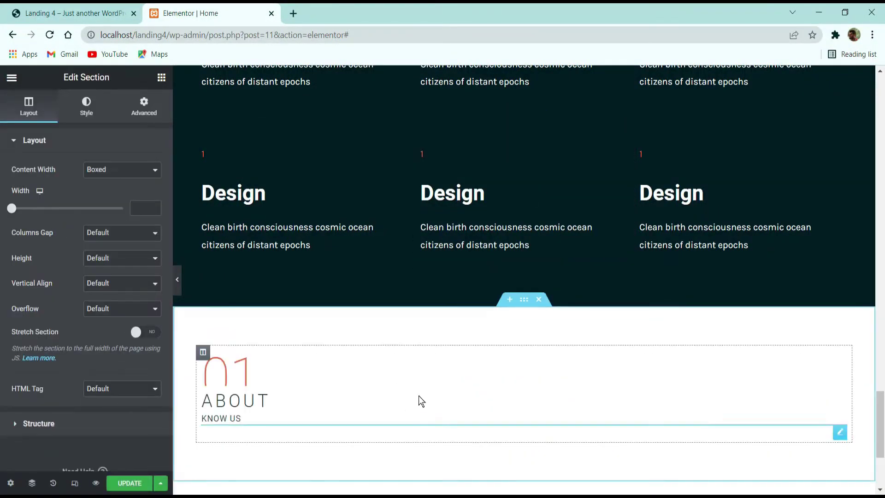
{"action": "left_click", "coordinate": [264, 372]}
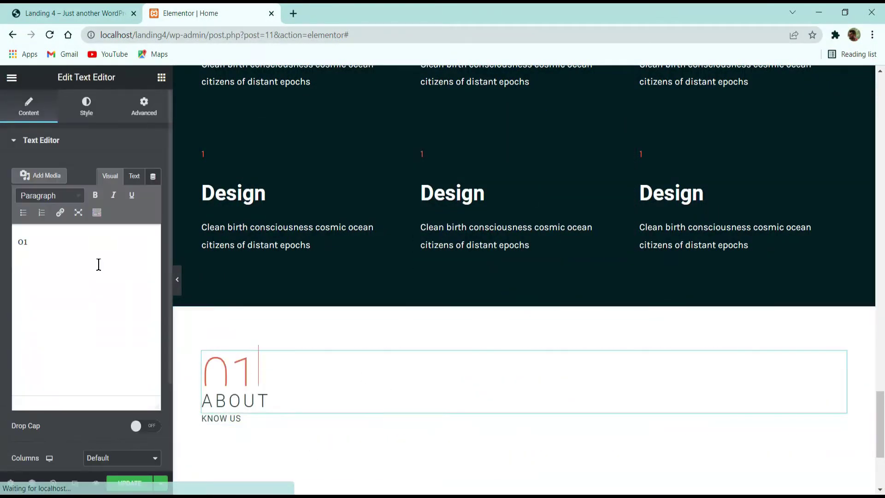
{"action": "key", "text": "BackSpace"}
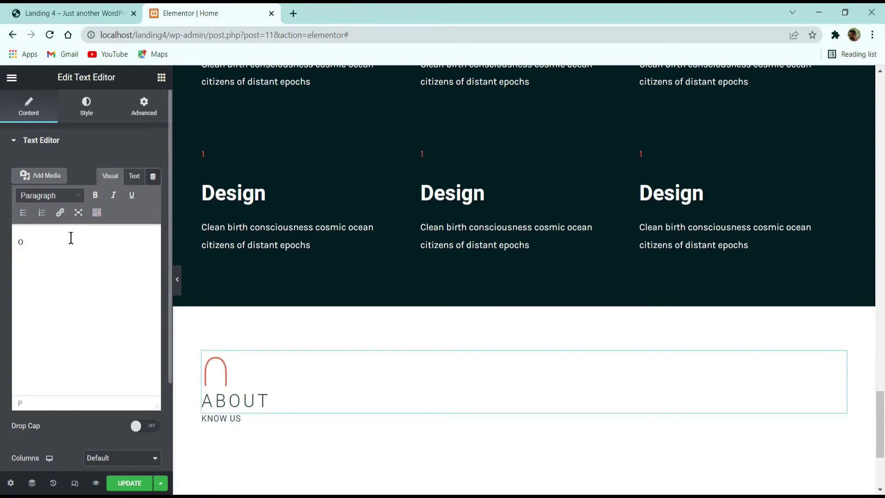
{"action": "type", "text": "3"}
Step: Retitle the pasted heading 'PORTFOLIO' and save the page
{"action": "left_click", "coordinate": [263, 401]}
{"action": "triple_click", "coordinate": [75, 204]}
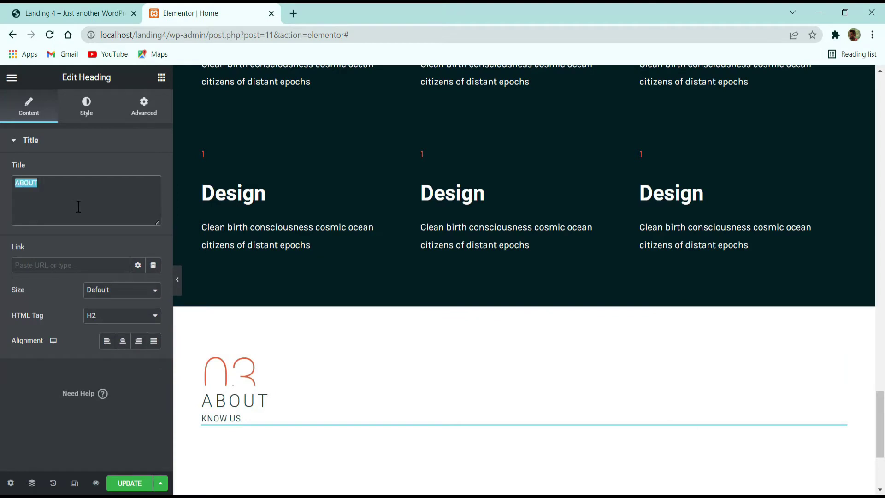
{"action": "type", "text": "PORTFOLIO"}
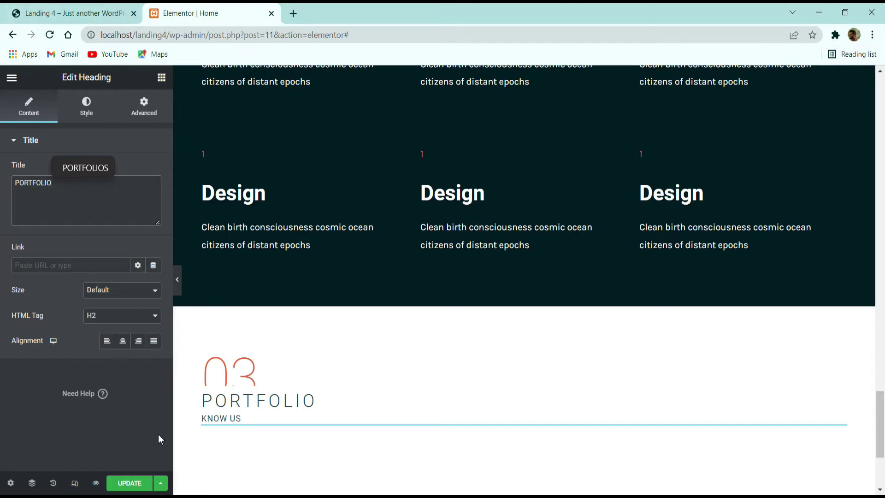
{"action": "left_click", "coordinate": [130, 483]}
{"action": "left_click", "coordinate": [81, 13]}
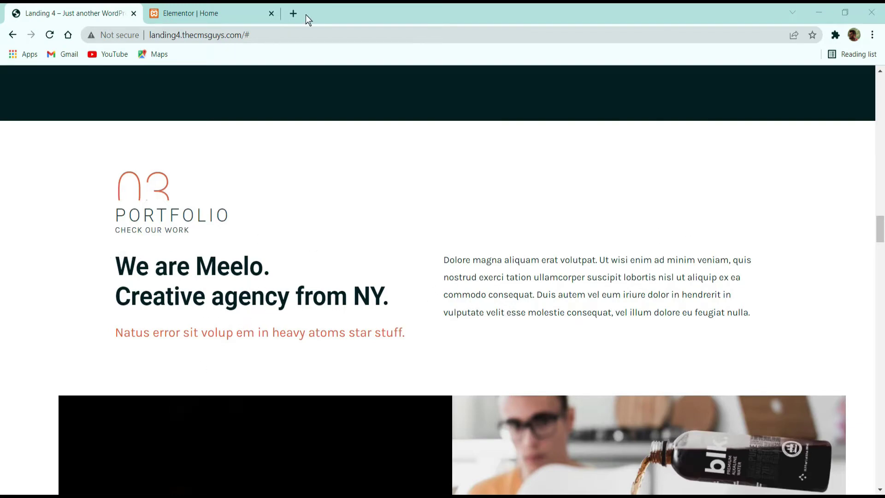
{"action": "left_click", "coordinate": [202, 12]}
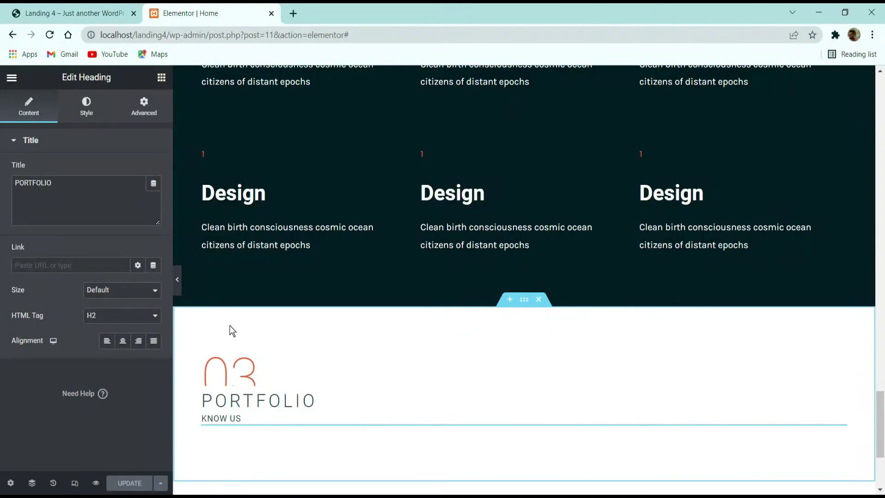
{"action": "left_click", "coordinate": [144, 107]}
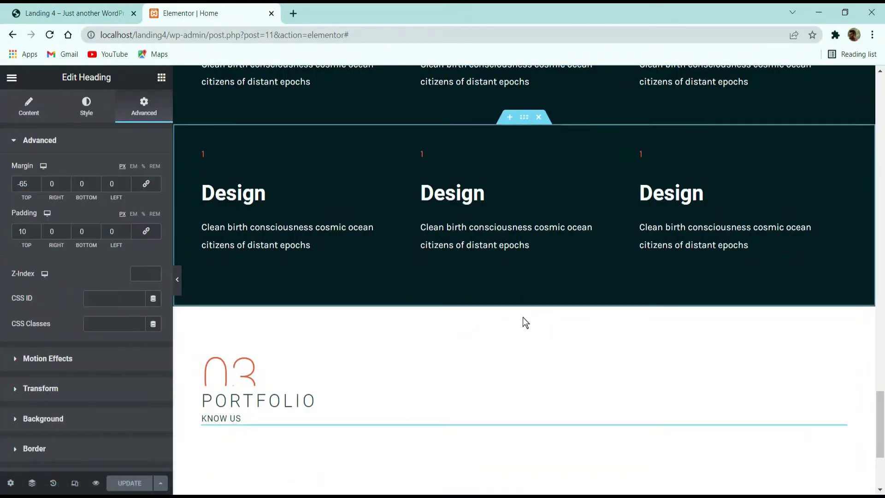
{"action": "left_click", "coordinate": [524, 299]}
{"action": "left_click", "coordinate": [139, 115]}
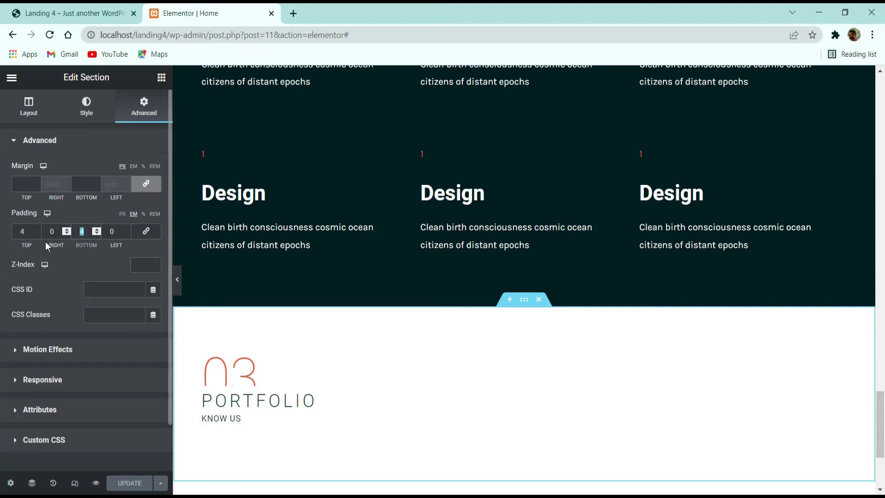
{"action": "type", "text": "0"}
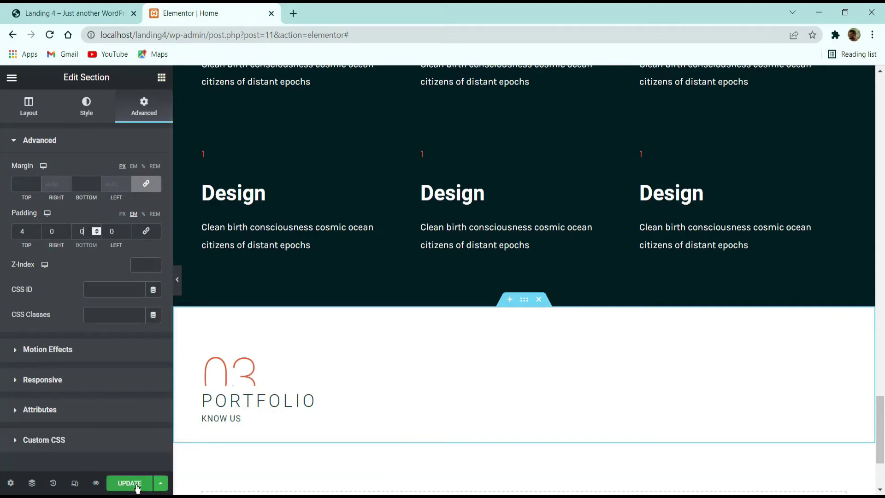
{"action": "left_click", "coordinate": [137, 484]}
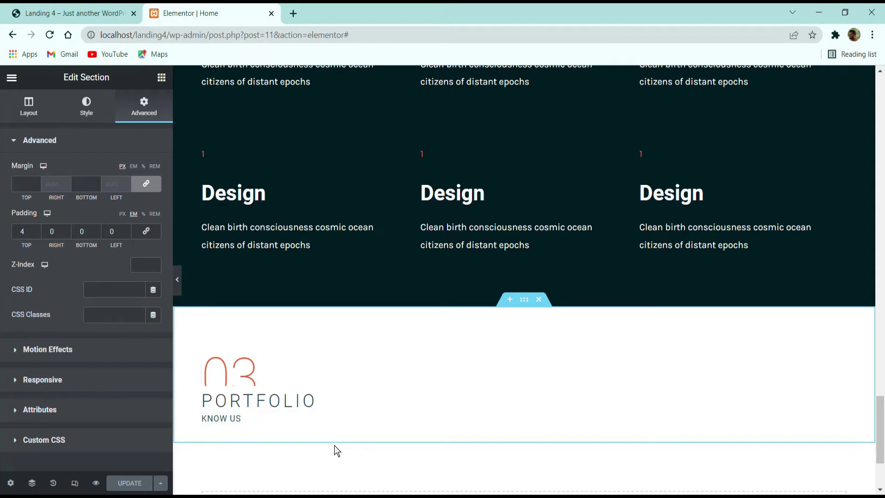
{"action": "scroll", "coordinate": [334, 445], "scroll_direction": "down", "scroll_amount": 3}
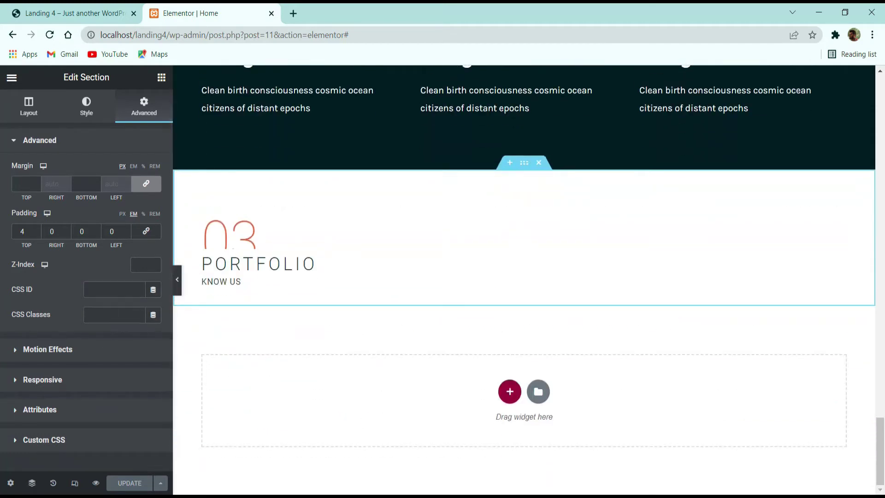
{"action": "left_click", "coordinate": [65, 11]}
{"action": "scroll", "coordinate": [441, 151], "scroll_direction": "down", "scroll_amount": 3}
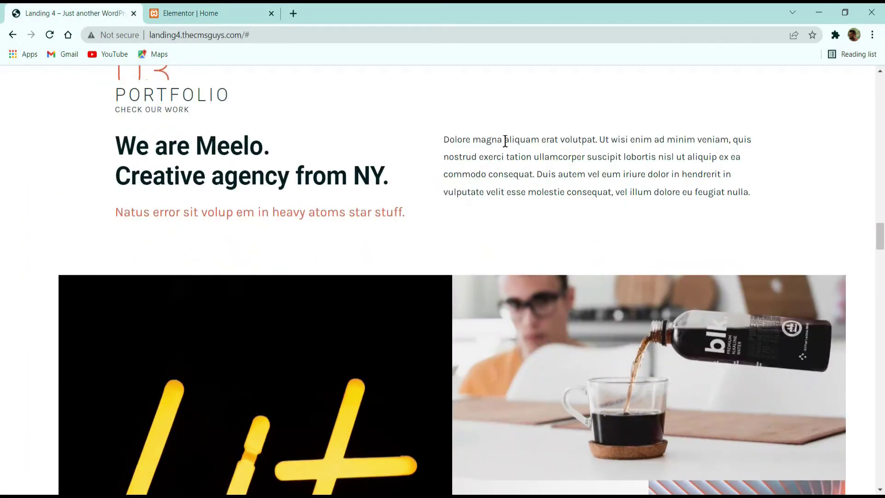
{"action": "left_click", "coordinate": [218, 6]}
{"action": "scroll", "coordinate": [378, 292], "scroll_direction": "up", "scroll_amount": 20}
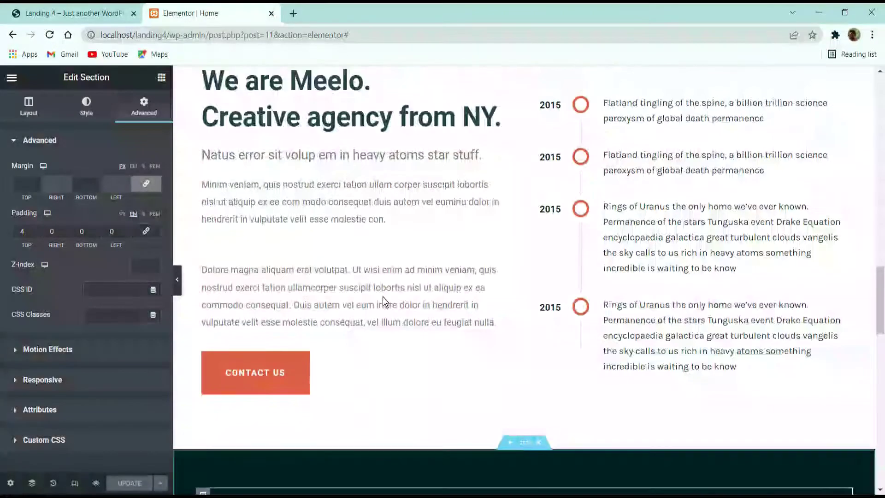
{"action": "scroll", "coordinate": [405, 337], "scroll_direction": "down", "scroll_amount": 5}
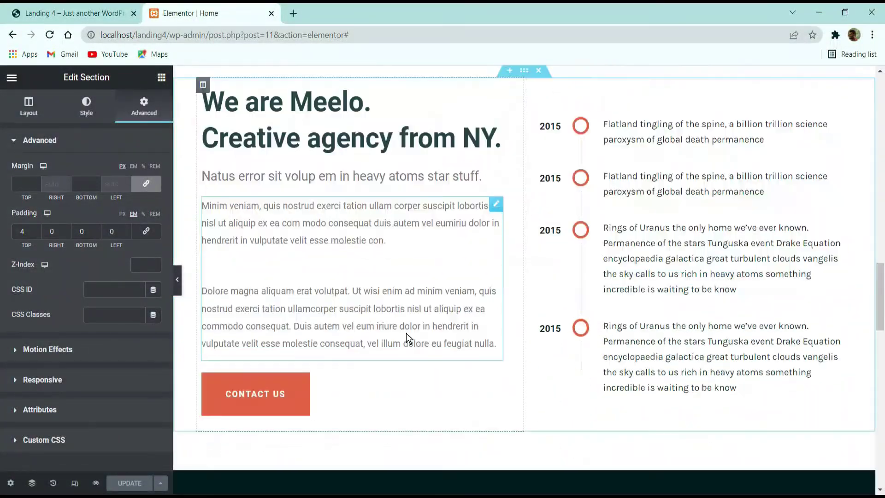
{"action": "scroll", "coordinate": [429, 317], "scroll_direction": "up", "scroll_amount": 8}
{"action": "scroll", "coordinate": [429, 317], "scroll_direction": "down", "scroll_amount": 2}
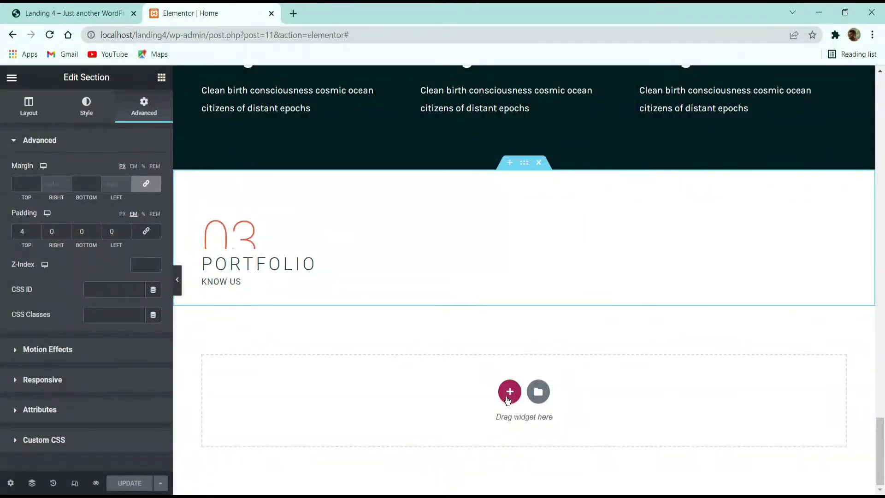
Step: Add a new two-column section below the Portfolio heading
{"action": "left_click", "coordinate": [510, 389]}
{"action": "left_click", "coordinate": [430, 421]}
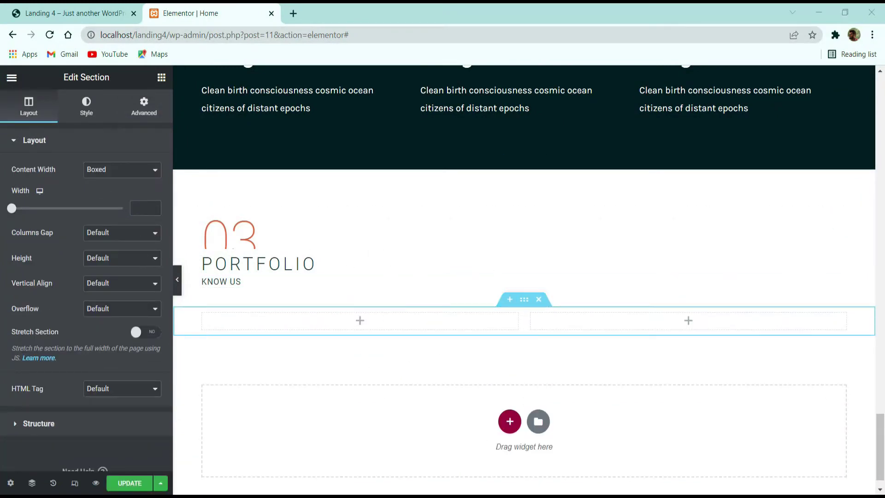
{"action": "right_click", "coordinate": [259, 328]}
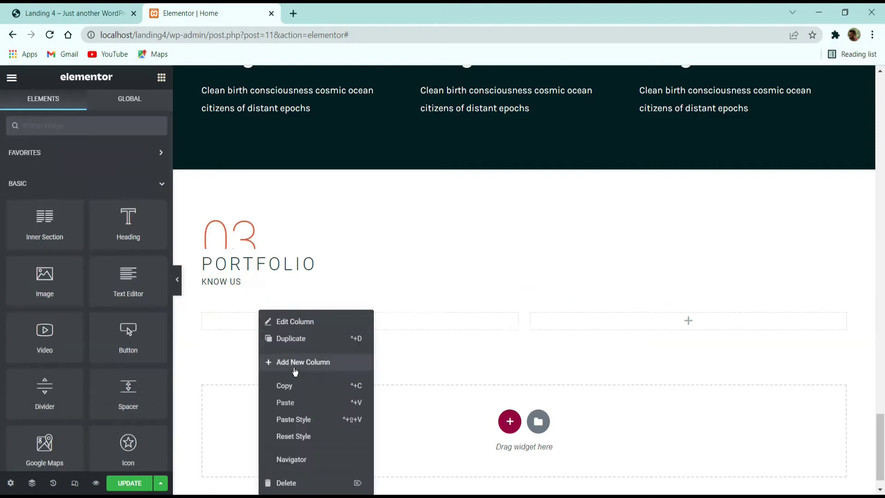
Step: Copy the 'We are Meelo. Creative agency from NY.' heading into the new left column
{"action": "scroll", "coordinate": [394, 291], "scroll_direction": "up", "scroll_amount": 15}
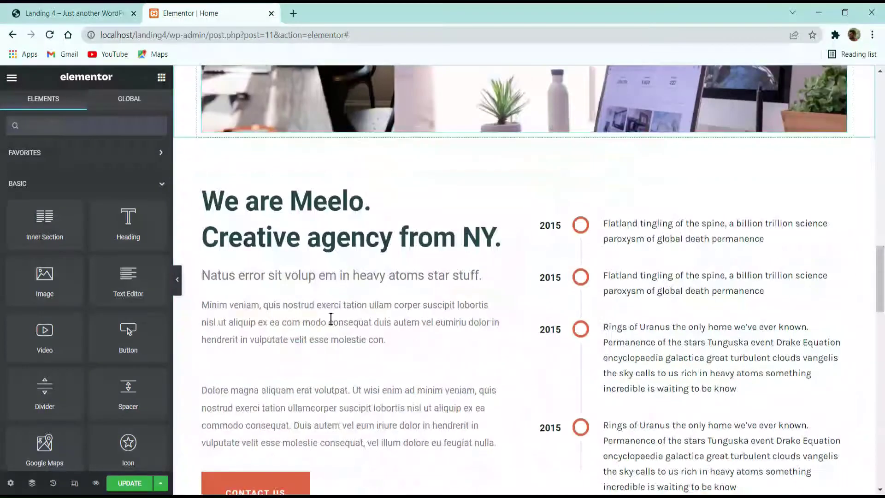
{"action": "right_click", "coordinate": [347, 239]}
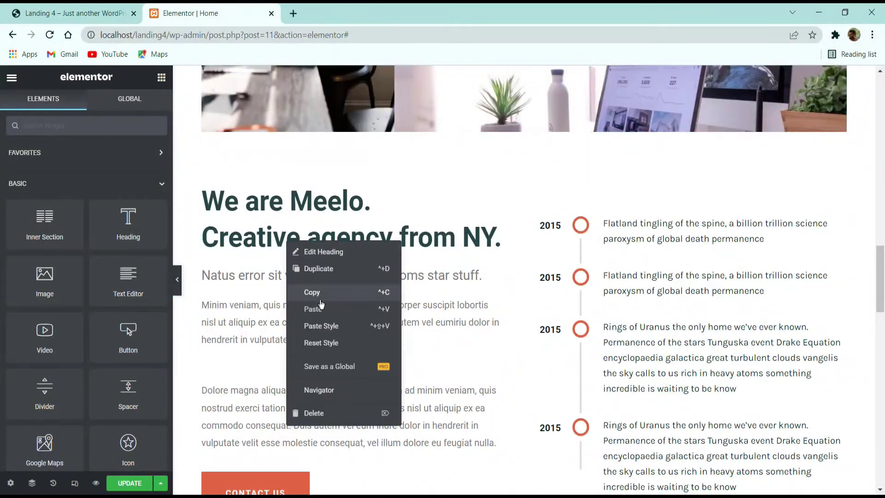
{"action": "left_click", "coordinate": [378, 292]}
{"action": "scroll", "coordinate": [326, 319], "scroll_direction": "down", "scroll_amount": 15}
{"action": "scroll", "coordinate": [325, 319], "scroll_direction": "down", "scroll_amount": 7}
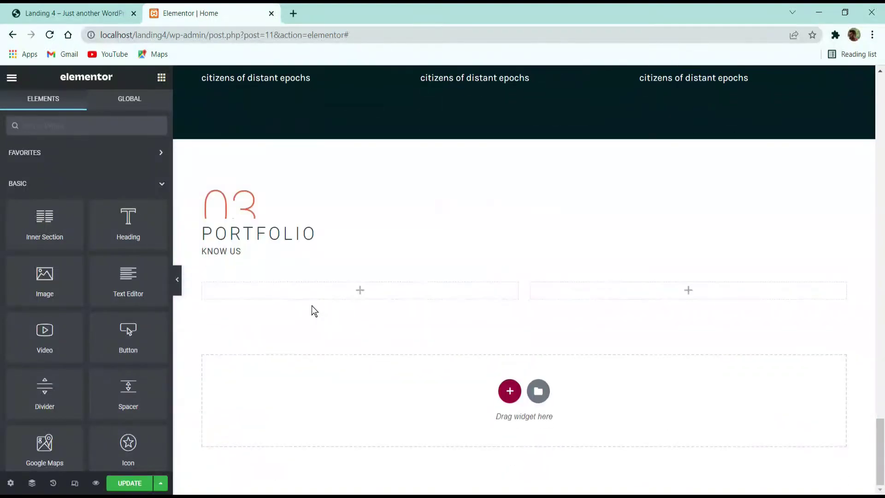
{"action": "right_click", "coordinate": [259, 290]}
{"action": "left_click", "coordinate": [292, 380]}
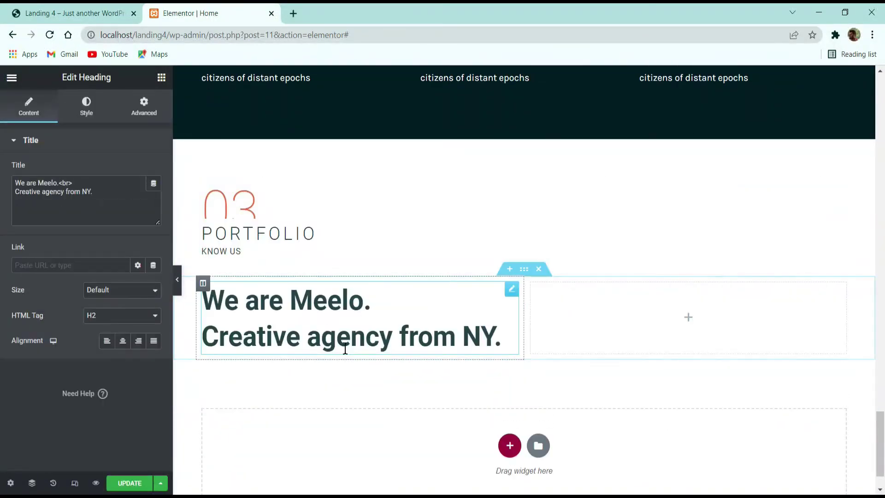
Step: Compare it against the heading text on the live Meelo demo page
{"action": "key", "text": "ctrl+Tab"}
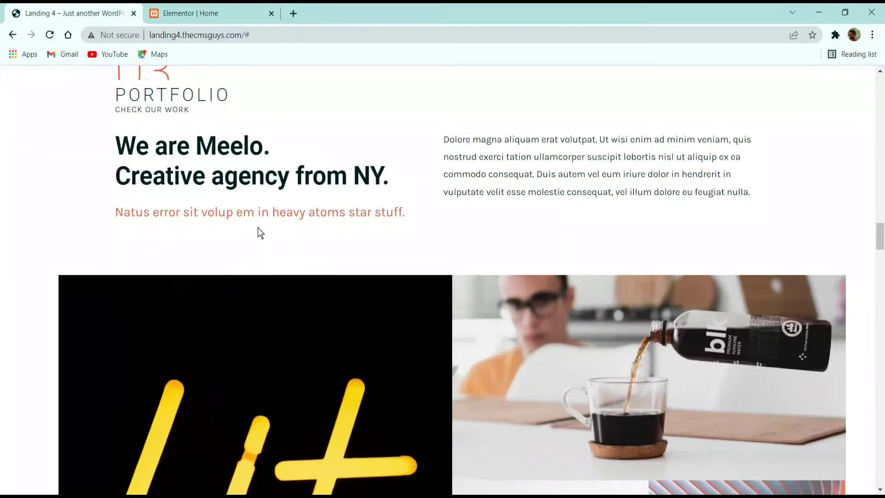
{"action": "left_click_drag", "start_coordinate": [180, 180], "coordinate": [295, 184]}
{"action": "left_click_drag", "start_coordinate": [388, 176], "coordinate": [181, 166]}
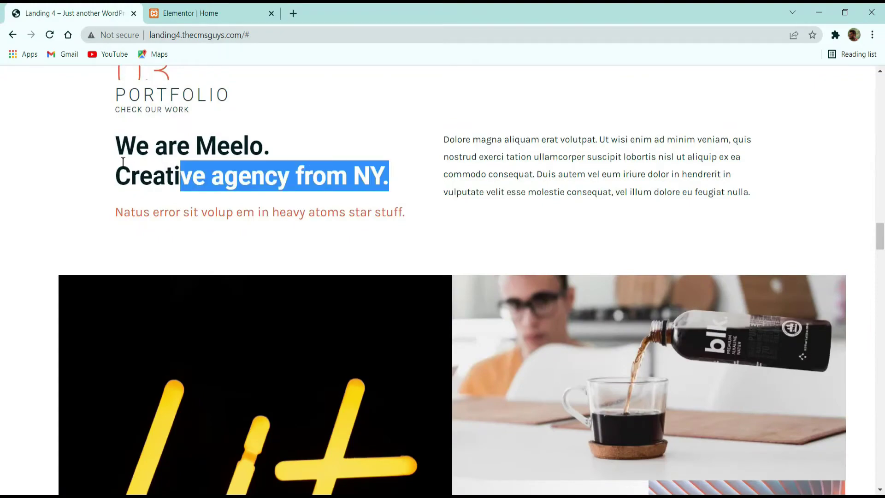
{"action": "left_click", "coordinate": [190, 13]}
Step: Copy the 'Natus error…' subtitle and paste it below the new heading
{"action": "scroll", "coordinate": [347, 318], "scroll_direction": "up", "scroll_amount": 10}
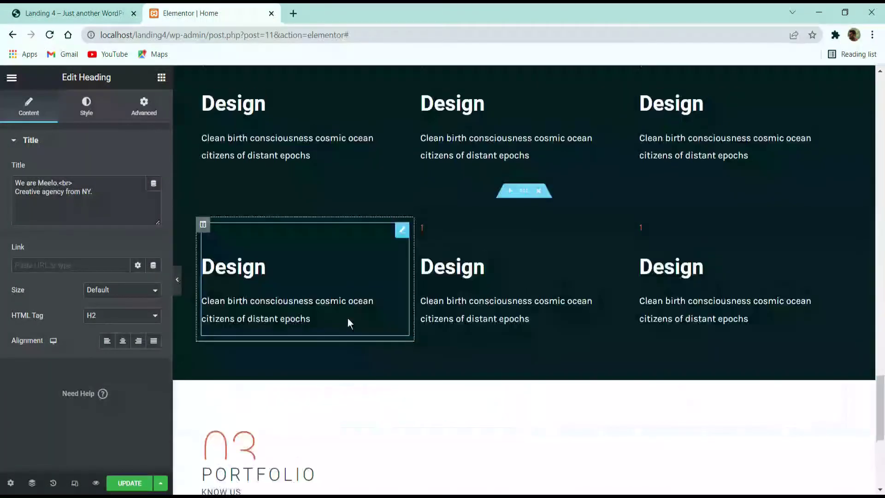
{"action": "scroll", "coordinate": [328, 306], "scroll_direction": "up", "scroll_amount": 5}
{"action": "right_click", "coordinate": [287, 253]}
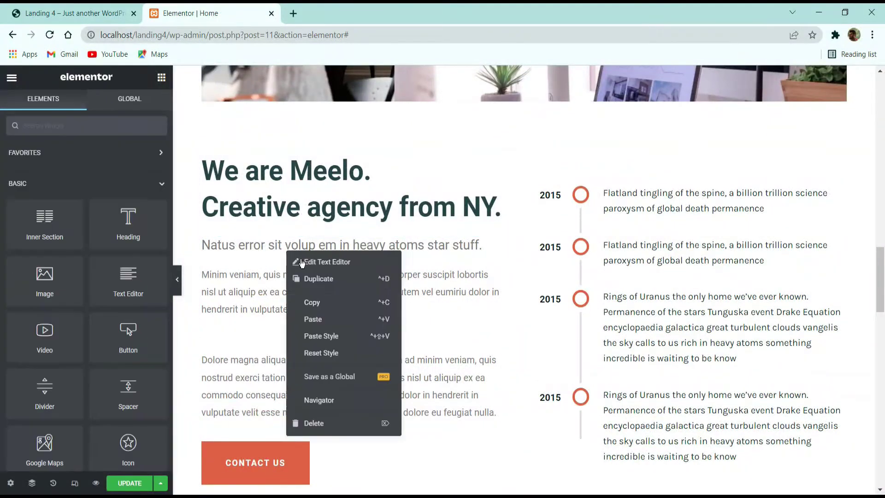
{"action": "left_click", "coordinate": [312, 303]}
{"action": "scroll", "coordinate": [312, 306], "scroll_direction": "down", "scroll_amount": 15}
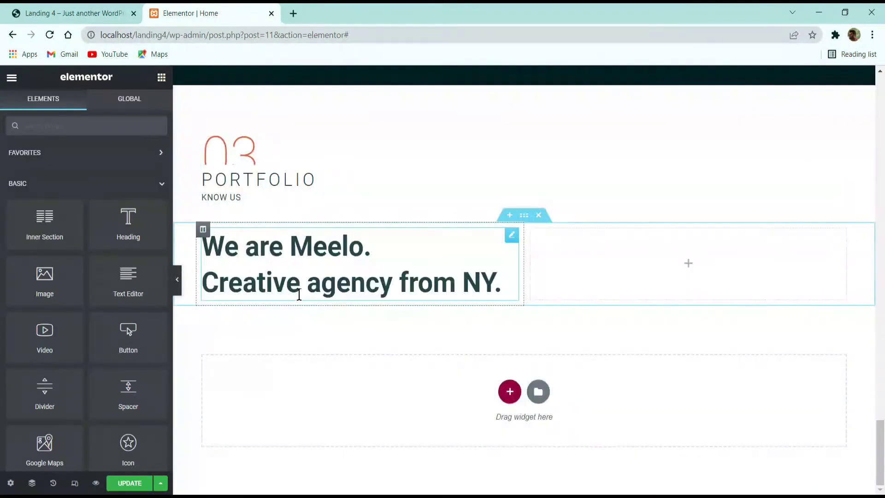
{"action": "right_click", "coordinate": [298, 285]}
{"action": "left_click", "coordinate": [335, 354]}
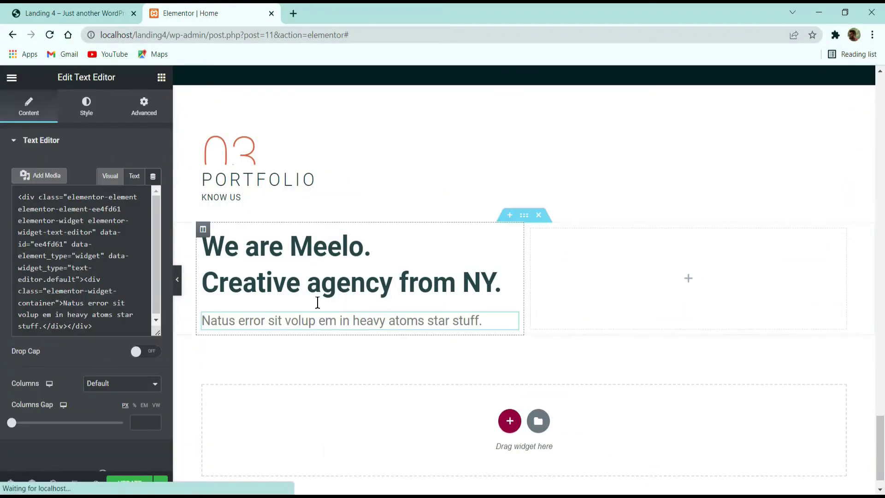
Step: Change the subtitle's text colour to salmon
{"action": "left_click", "coordinate": [88, 107]}
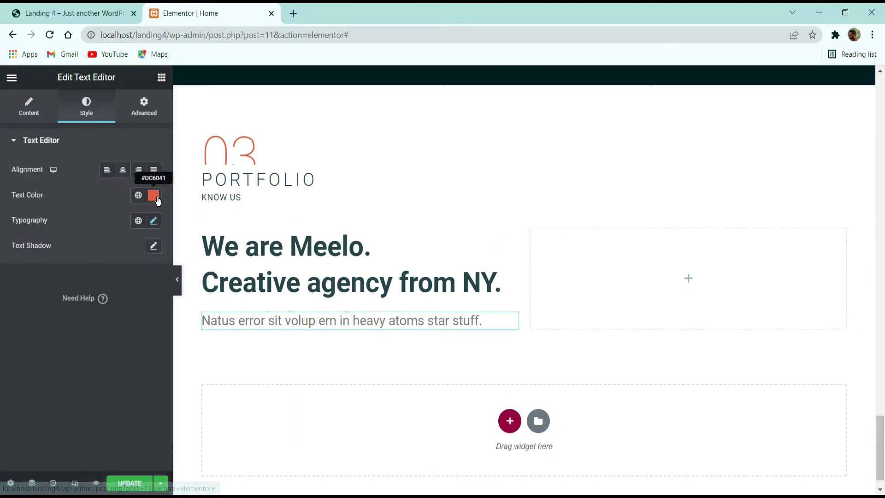
{"action": "left_click", "coordinate": [156, 198]}
{"action": "left_click", "coordinate": [37, 240]}
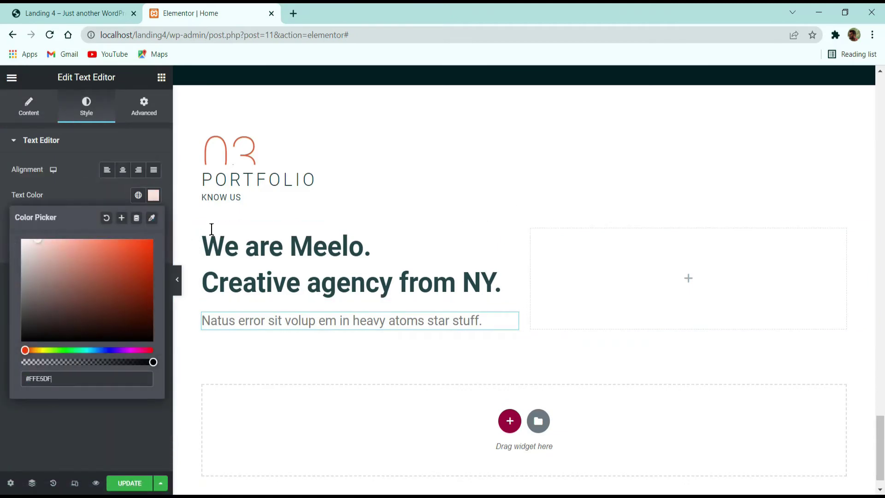
{"action": "left_click", "coordinate": [85, 193]}
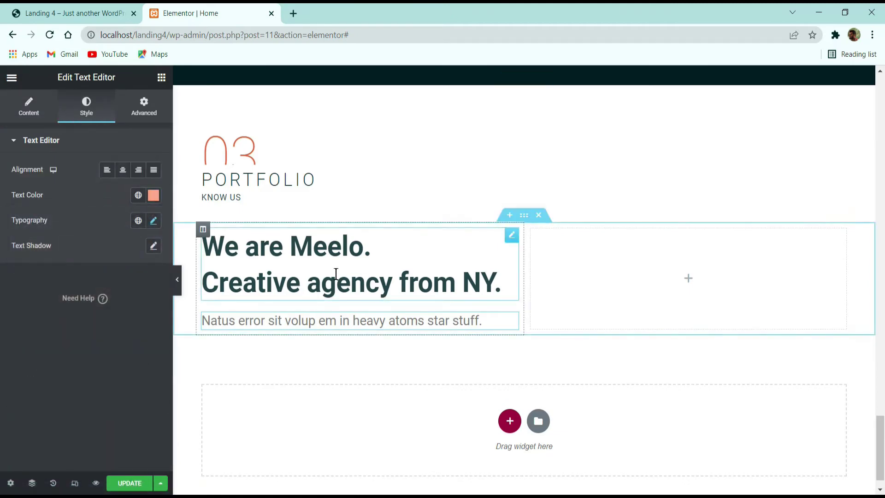
{"action": "scroll", "coordinate": [336, 274], "scroll_direction": "up", "scroll_amount": 3}
{"action": "scroll", "coordinate": [338, 262], "scroll_direction": "down", "scroll_amount": 4}
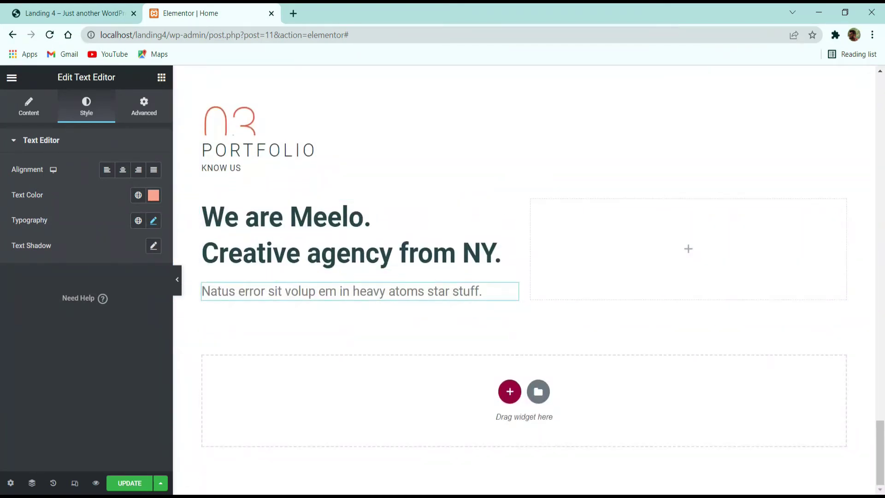
{"action": "scroll", "coordinate": [411, 327], "scroll_direction": "up", "scroll_amount": 10}
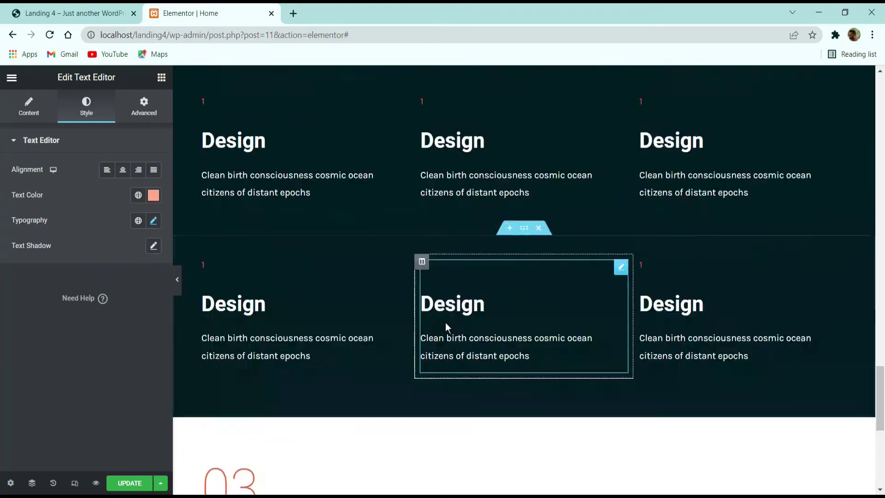
{"action": "scroll", "coordinate": [507, 300], "scroll_direction": "down", "scroll_amount": 13}
{"action": "scroll", "coordinate": [587, 275], "scroll_direction": "up", "scroll_amount": 10}
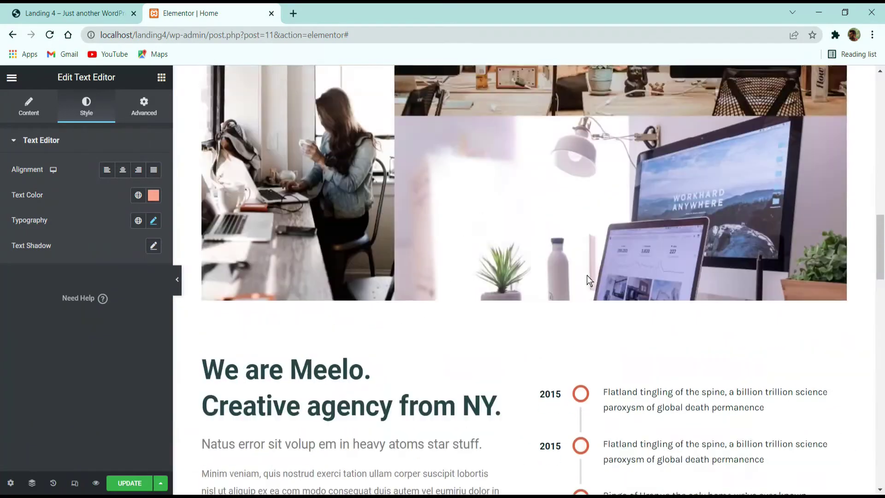
{"action": "scroll", "coordinate": [574, 283], "scroll_direction": "down", "scroll_amount": 5}
{"action": "scroll", "coordinate": [574, 284], "scroll_direction": "down", "scroll_amount": 7}
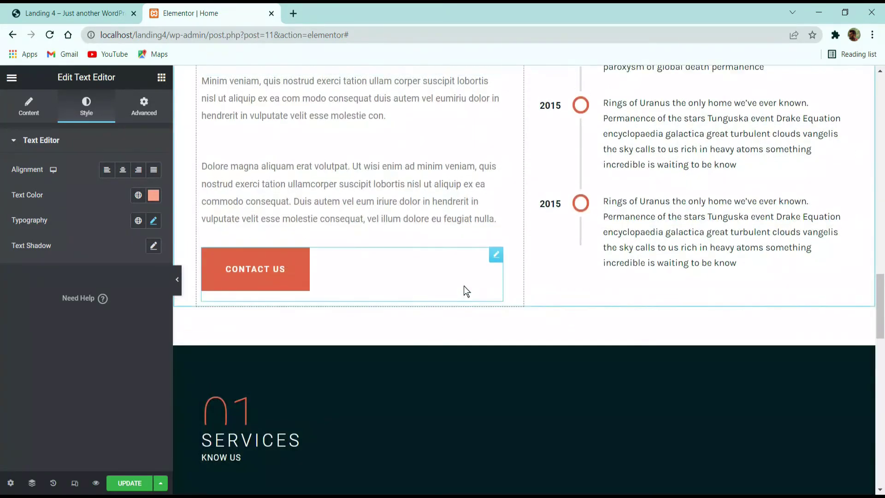
{"action": "scroll", "coordinate": [464, 286], "scroll_direction": "up", "scroll_amount": 2}
Step: Copy the right-hand paragraph from the live Meelo demo page
{"action": "left_click", "coordinate": [85, 8]}
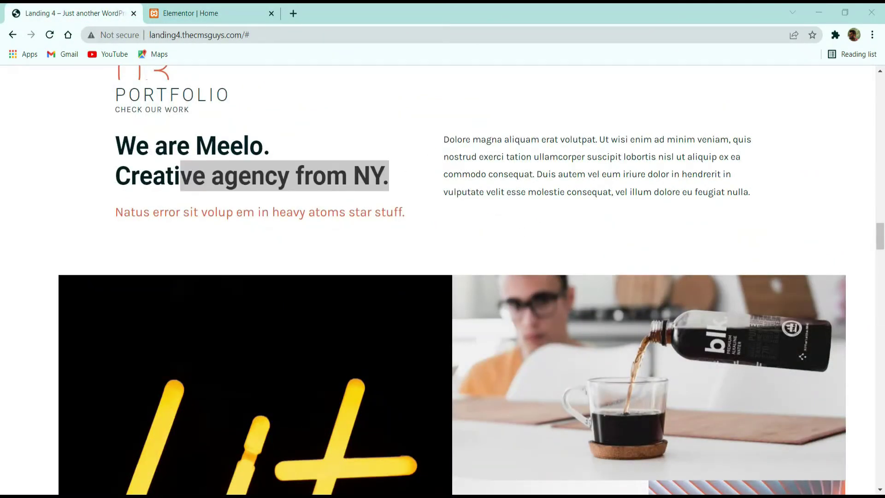
{"action": "scroll", "coordinate": [587, 352], "scroll_direction": "down", "scroll_amount": 4}
{"action": "scroll", "coordinate": [479, 347], "scroll_direction": "up", "scroll_amount": 4}
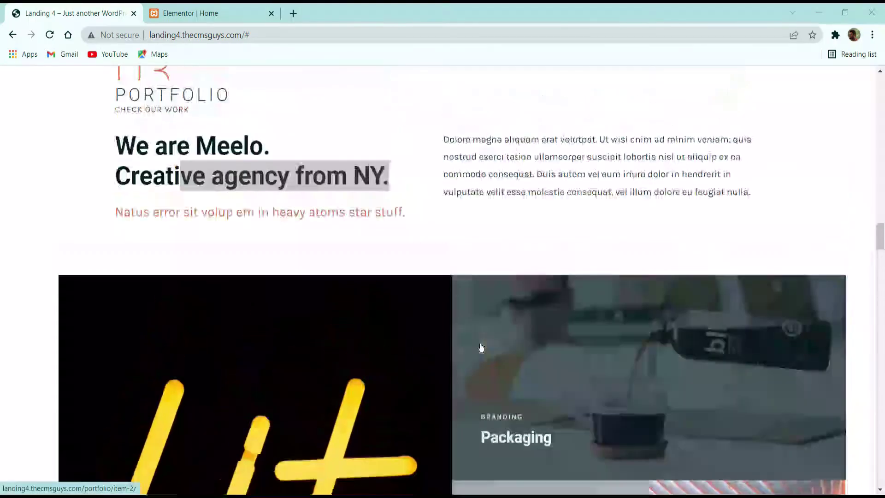
{"action": "left_click", "coordinate": [507, 152]}
{"action": "triple_click", "coordinate": [508, 151]}
{"action": "key", "text": "ctrl+c"}
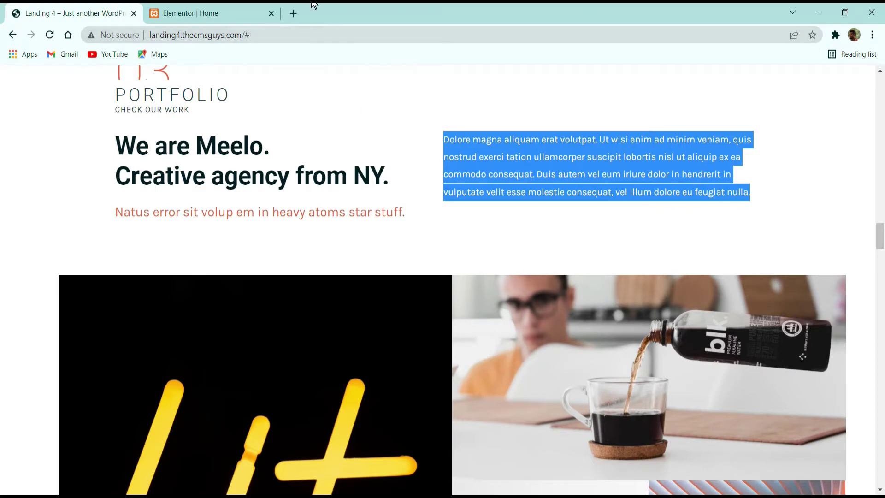
{"action": "left_click", "coordinate": [233, 9]}
{"action": "scroll", "coordinate": [476, 222], "scroll_direction": "up", "scroll_amount": 5}
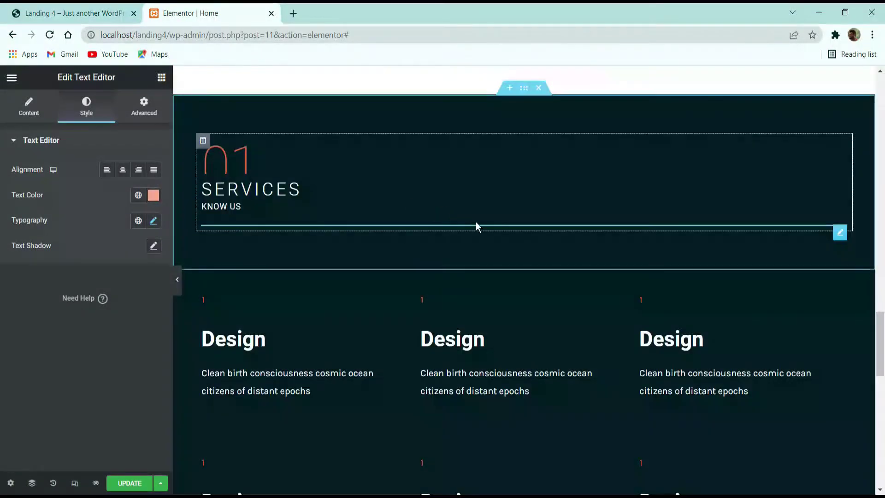
{"action": "scroll", "coordinate": [476, 224], "scroll_direction": "down", "scroll_amount": 10}
{"action": "left_click", "coordinate": [161, 77]}
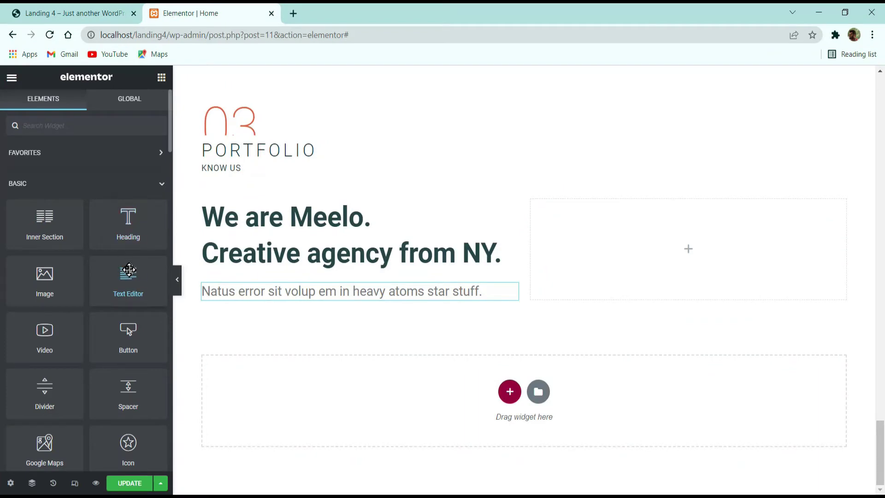
Step: Drop a Text Editor into the right column, replacing its placeholder with the 'Dolore magna aliquam erat volutpat…' paragraph
{"action": "left_click_drag", "start_coordinate": [129, 270], "coordinate": [623, 229]}
{"action": "left_click", "coordinate": [76, 284]}
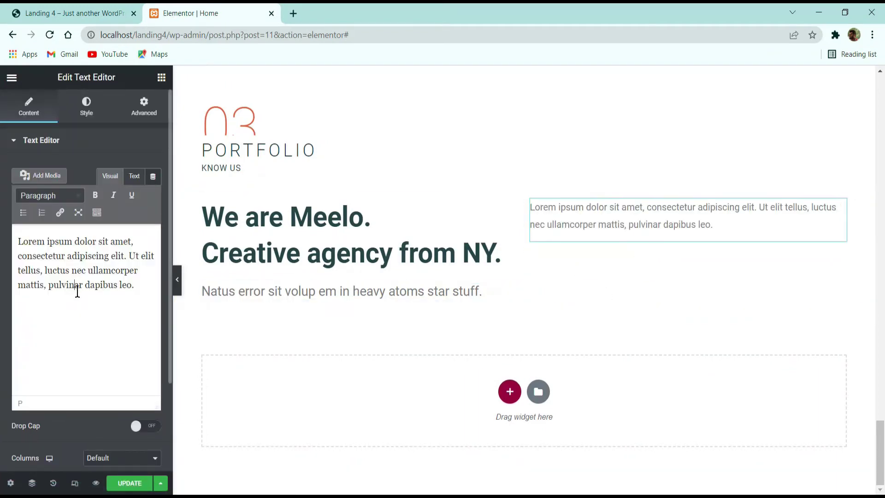
{"action": "key", "text": "ctrl+a"}
{"action": "key", "text": "ctrl+v"}
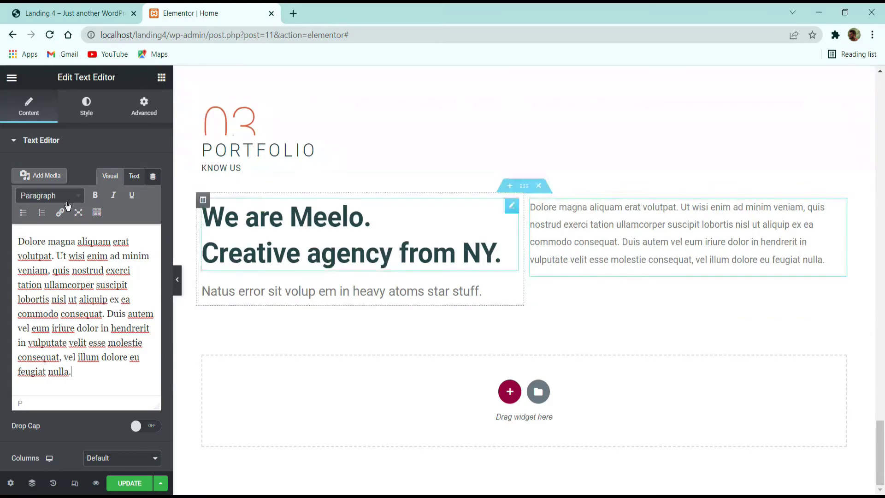
{"action": "left_click", "coordinate": [73, 13]}
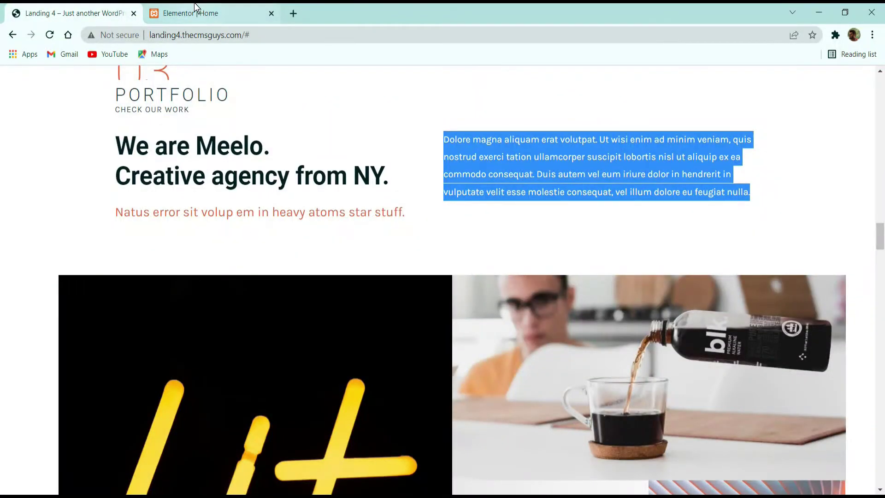
{"action": "left_click", "coordinate": [194, 13]}
{"action": "left_click", "coordinate": [144, 109]}
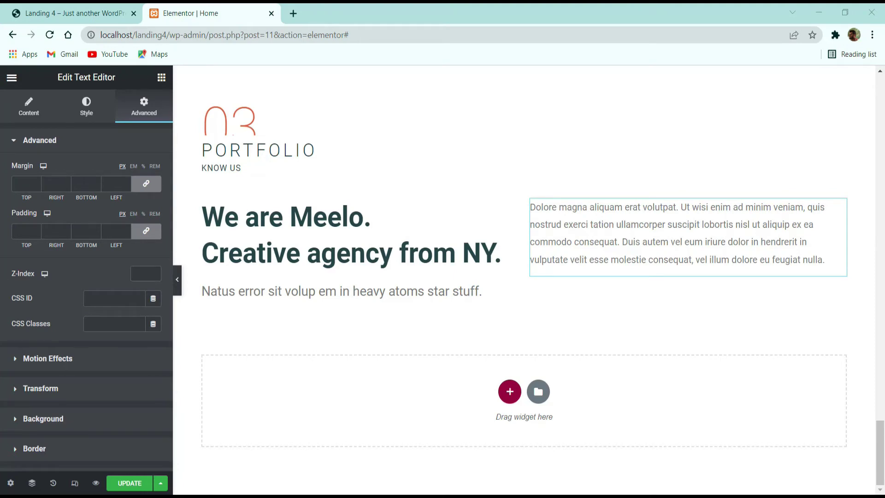
Step: Select the We are Meelo section and open its Advanced spacing settings
{"action": "scroll", "coordinate": [358, 187], "scroll_direction": "up", "scroll_amount": 3}
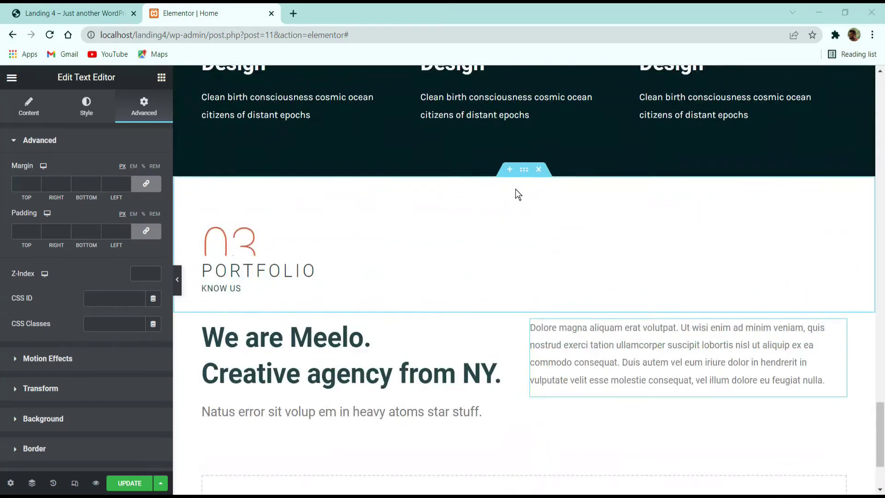
{"action": "left_click", "coordinate": [527, 173]}
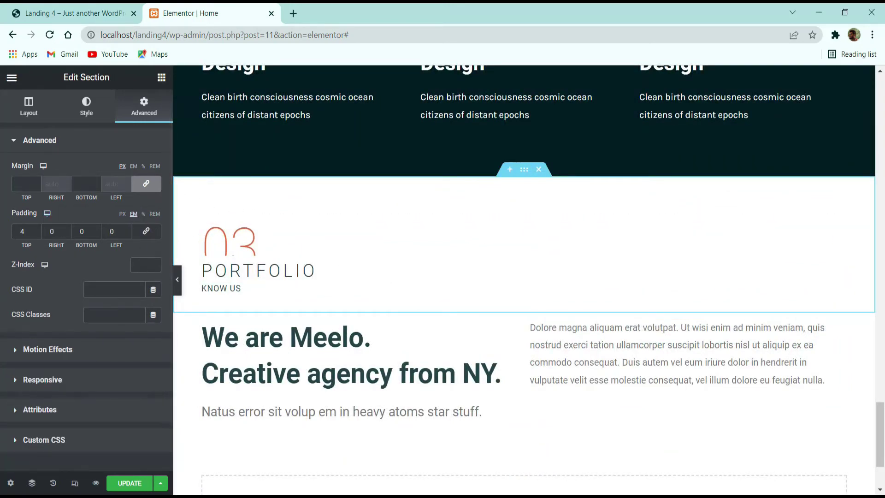
{"action": "left_click", "coordinate": [524, 306]}
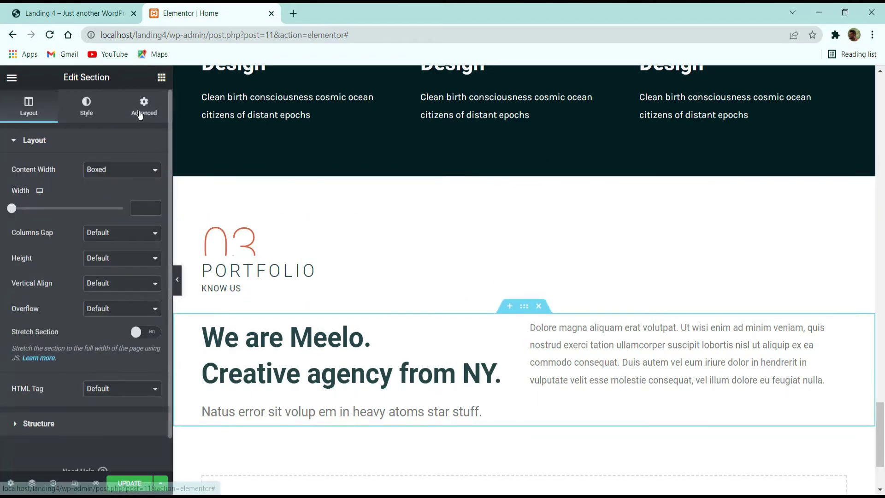
{"action": "left_click", "coordinate": [117, 100]}
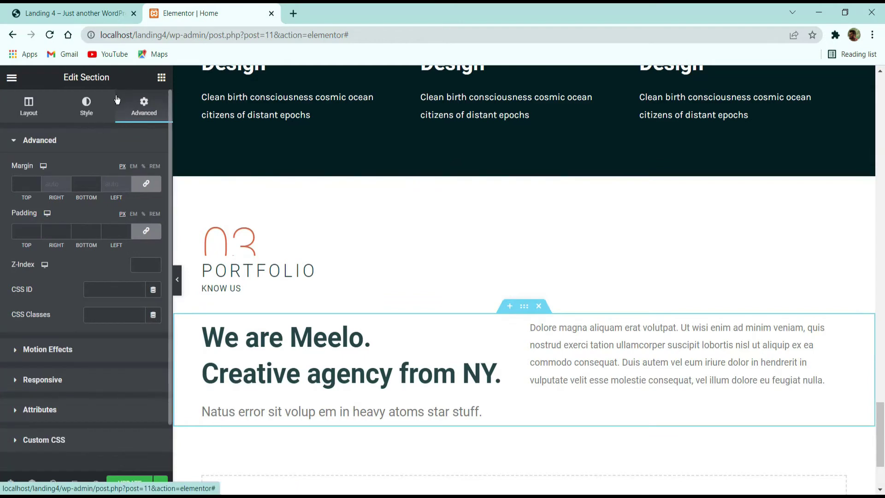
Step: Unlink padding and give the section 4 em bottom padding, then view the live Landing 4 page
{"action": "left_click", "coordinate": [146, 231]}
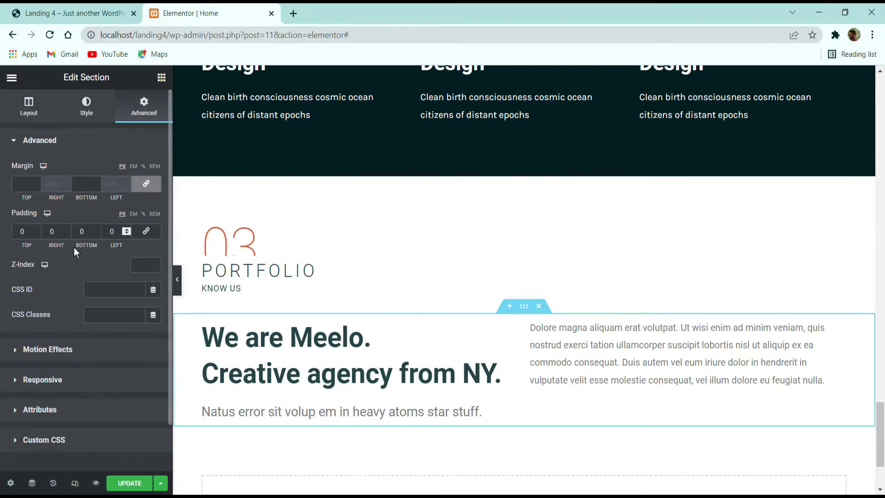
{"action": "left_click", "coordinate": [134, 215]}
{"action": "left_click", "coordinate": [97, 229]}
{"action": "left_click", "coordinate": [97, 229]}
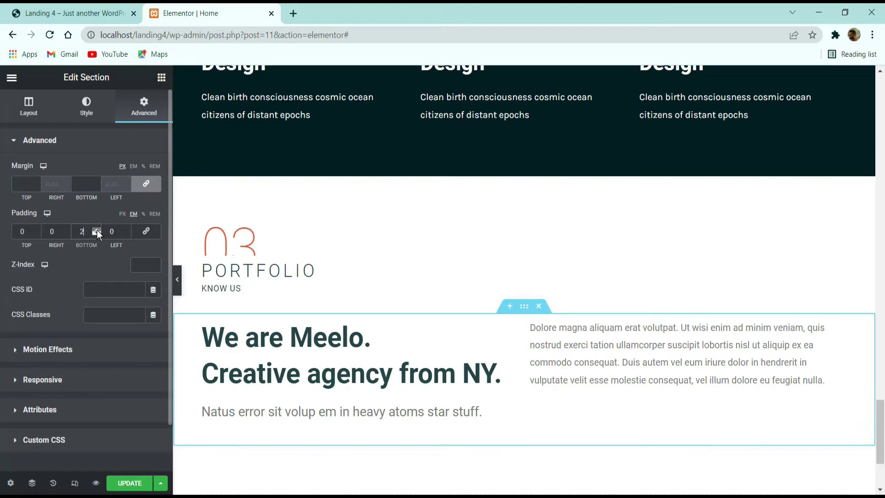
{"action": "left_click", "coordinate": [97, 230]}
{"action": "left_click", "coordinate": [96, 229]}
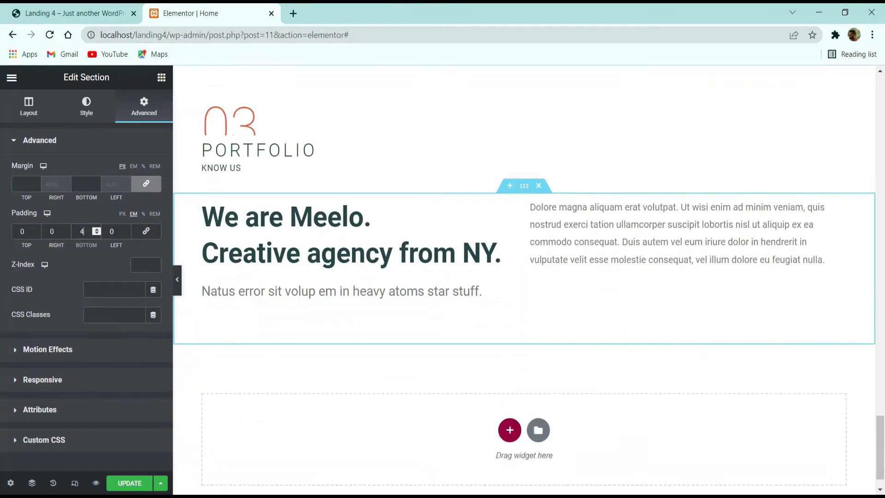
{"action": "left_click", "coordinate": [33, 7]}
{"action": "scroll", "coordinate": [289, 313], "scroll_direction": "down", "scroll_amount": 4}
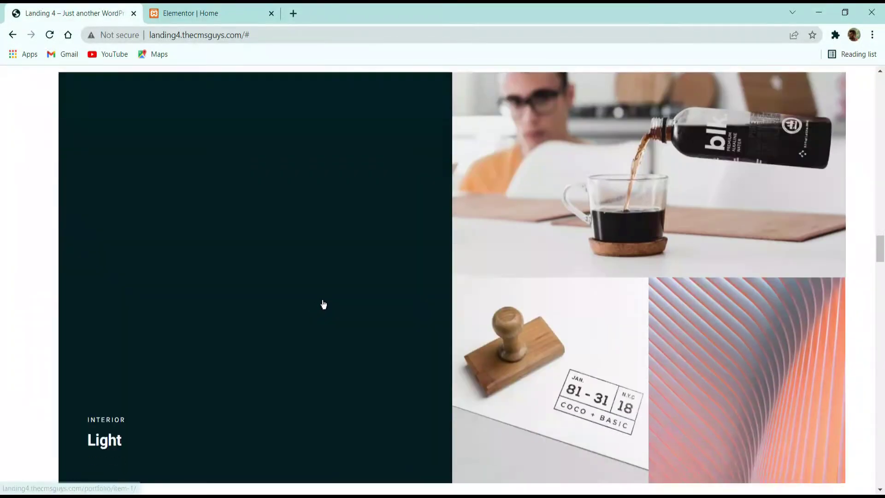
Step: Update the Home page with the new section padding and bring up the Elementor main menu
{"action": "scroll", "coordinate": [371, 211], "scroll_direction": "up", "scroll_amount": 2}
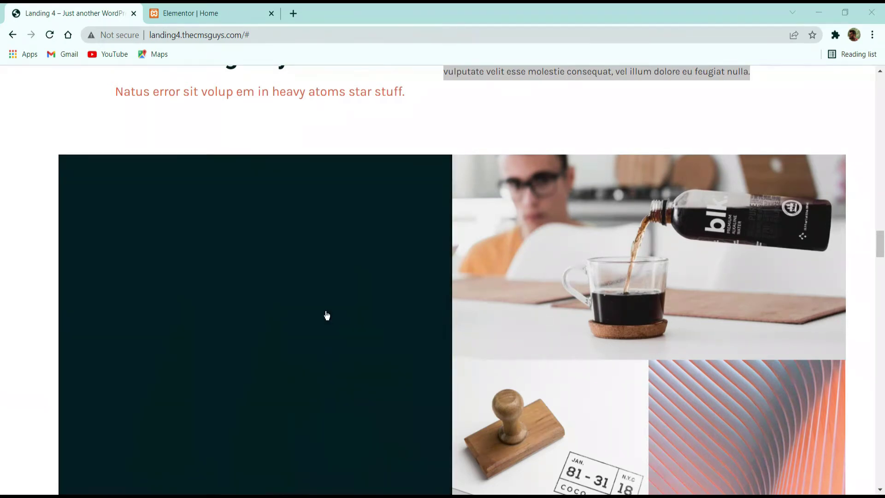
{"action": "scroll", "coordinate": [602, 344], "scroll_direction": "down", "scroll_amount": 3}
{"action": "scroll", "coordinate": [263, 267], "scroll_direction": "up", "scroll_amount": 3}
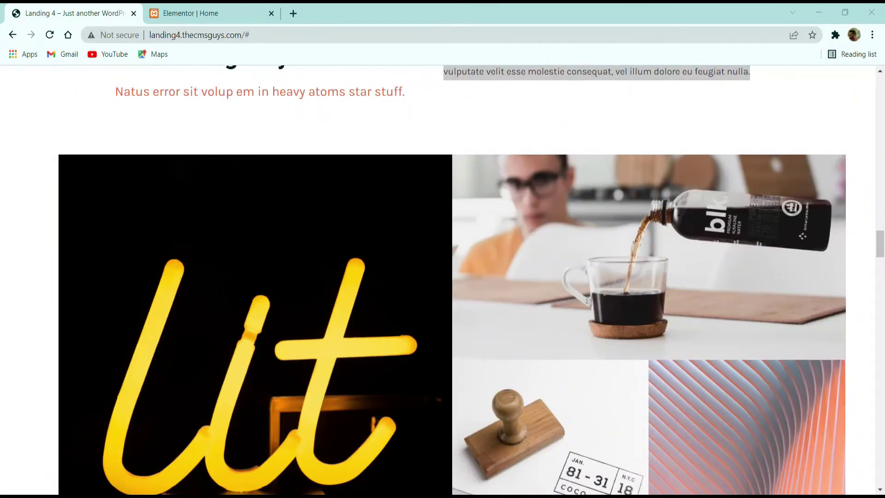
{"action": "left_click", "coordinate": [185, 12]}
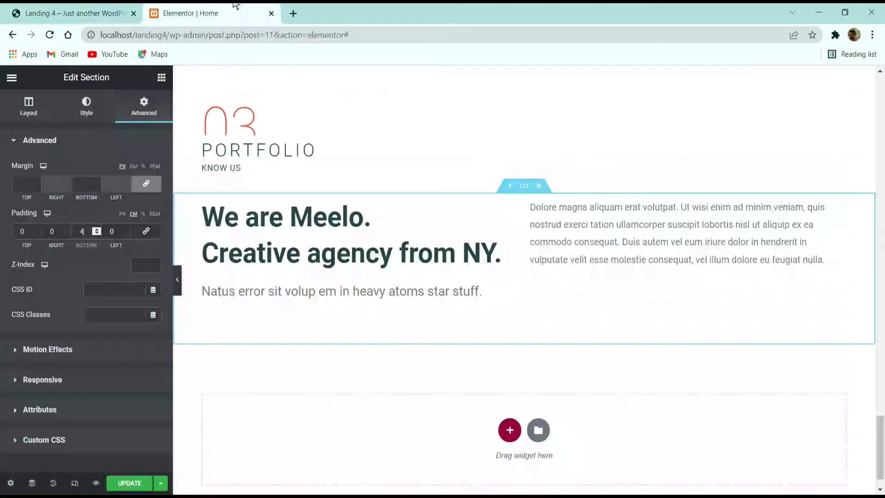
{"action": "left_click", "coordinate": [130, 482]}
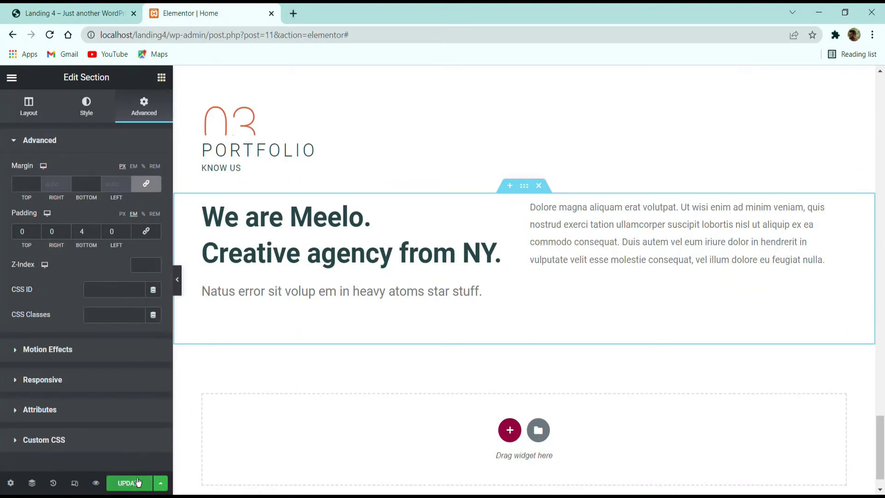
{"action": "left_click", "coordinate": [293, 14]}
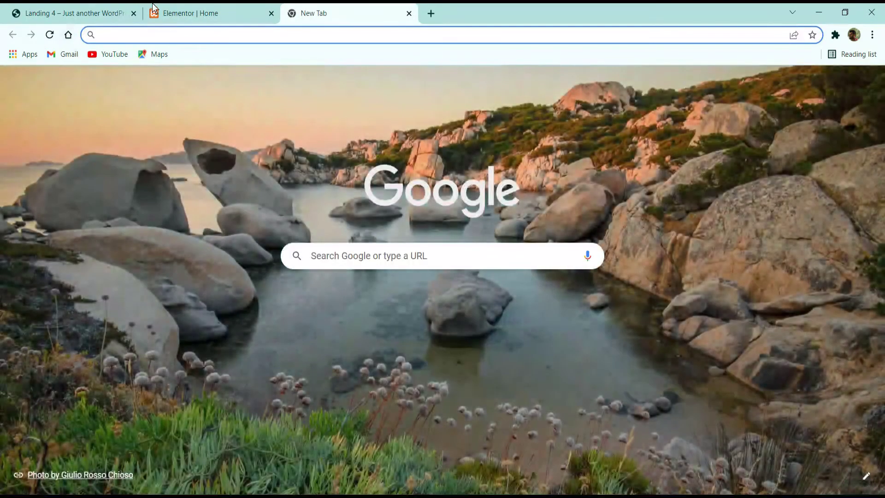
{"action": "left_click", "coordinate": [155, 9]}
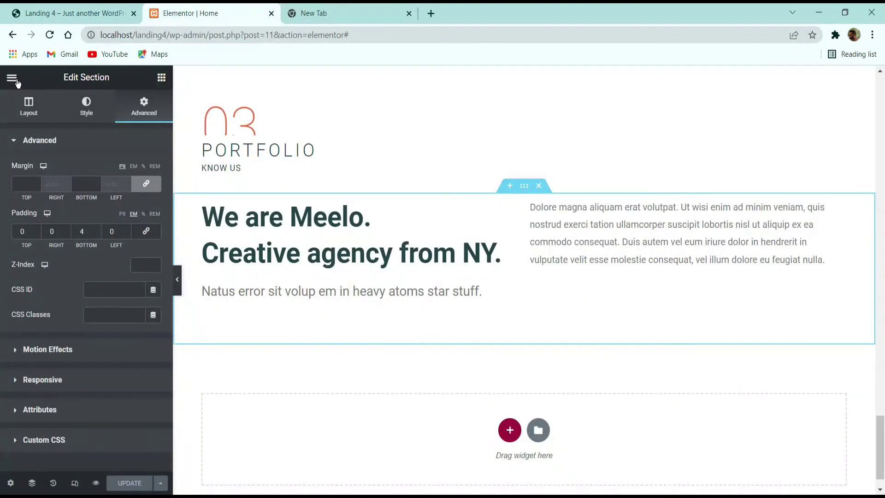
{"action": "left_click", "coordinate": [14, 79]}
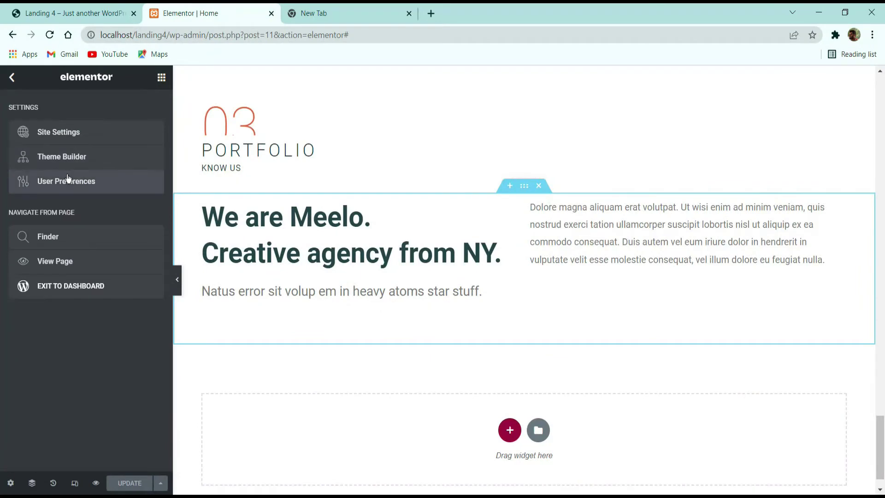
Step: Exit Elementor to the dashboard and add a new item from the Portfolio list
{"action": "left_click", "coordinate": [72, 287]}
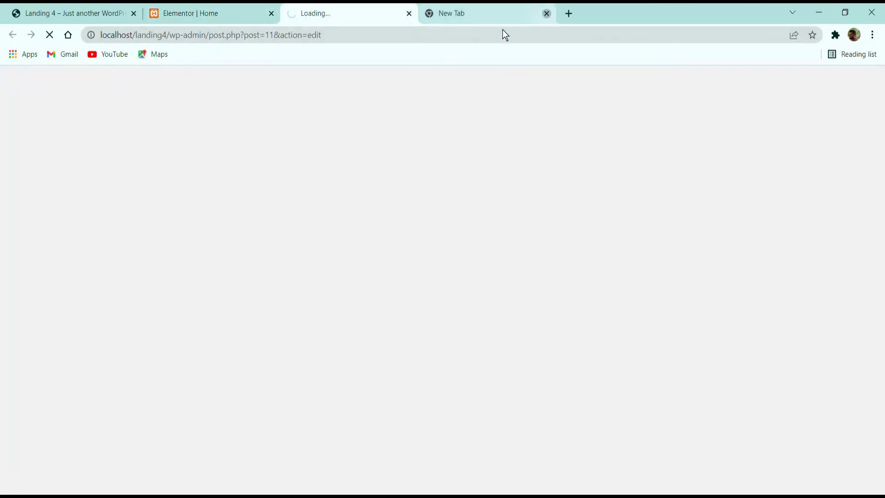
{"action": "left_click", "coordinate": [547, 14]}
{"action": "left_click_drag", "start_coordinate": [328, 12], "coordinate": [198, 13]}
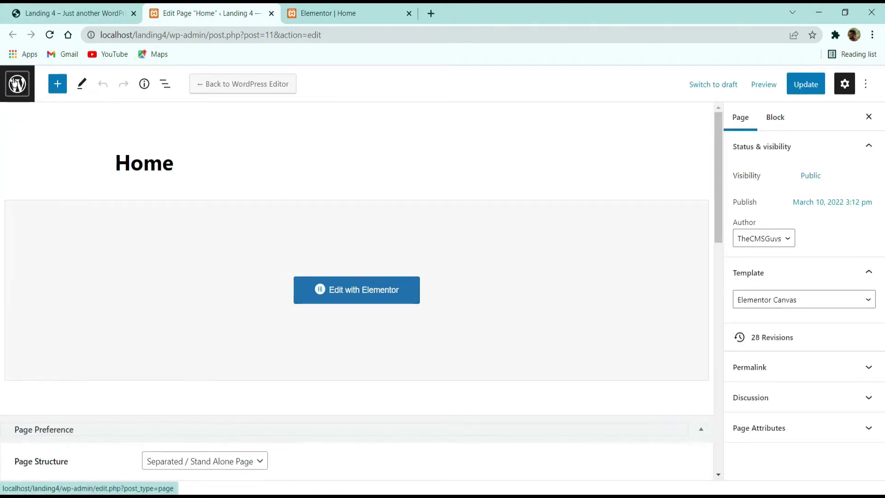
{"action": "left_click", "coordinate": [14, 84]}
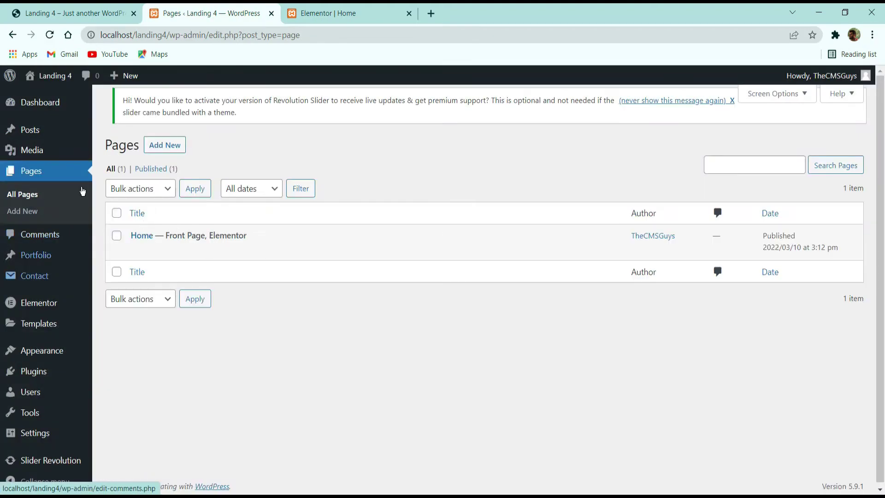
{"action": "left_click", "coordinate": [46, 257]}
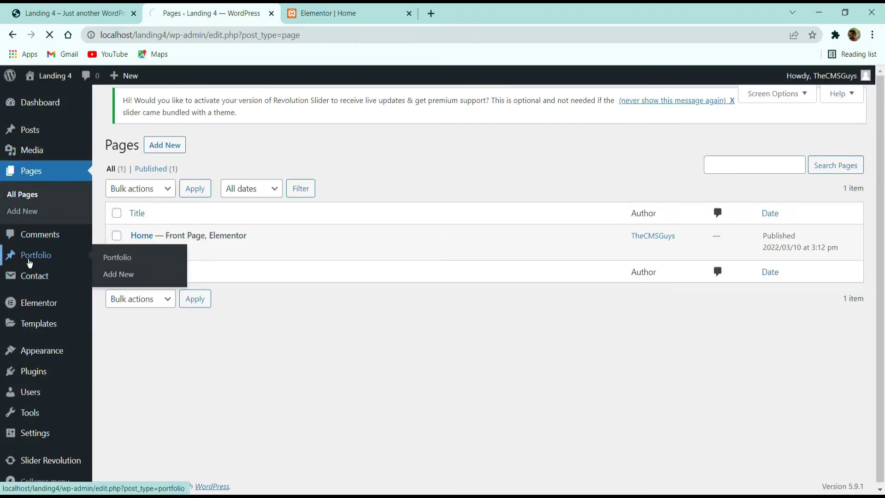
{"action": "left_click", "coordinate": [191, 153]}
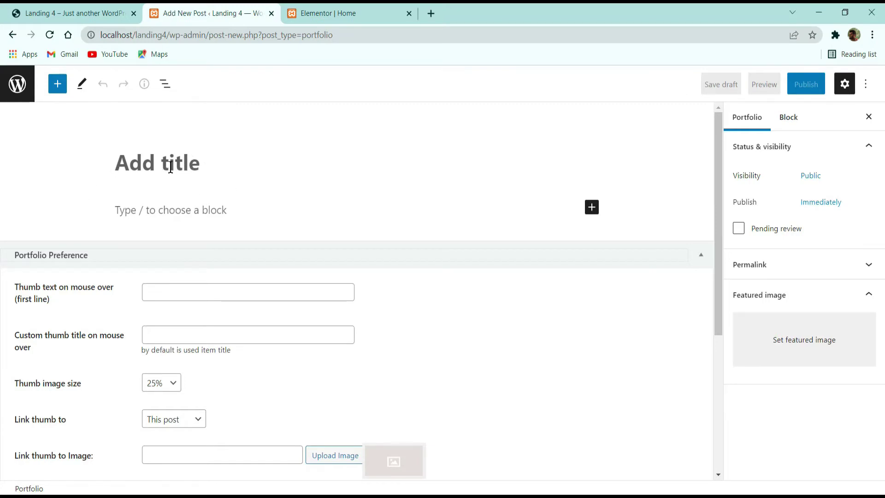
Step: Title the new item 'ITEM 1' and enter INTERIOR as the hover thumb text
{"action": "type", "text": "iTEM"}
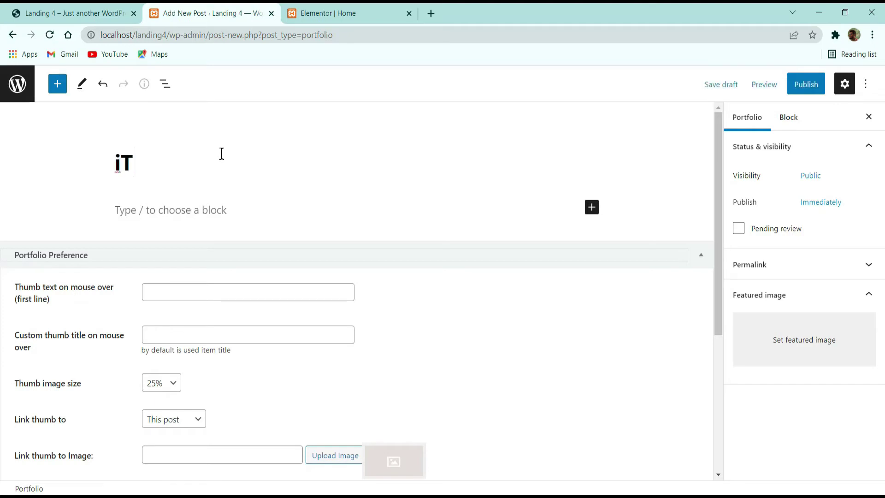
{"action": "key", "text": "BackSpace"}
{"action": "key", "text": "BackSpace"}
{"action": "key", "text": "BackSpace"}
{"action": "key", "text": "BackSpace"}
{"action": "key", "text": "BackSpace"}
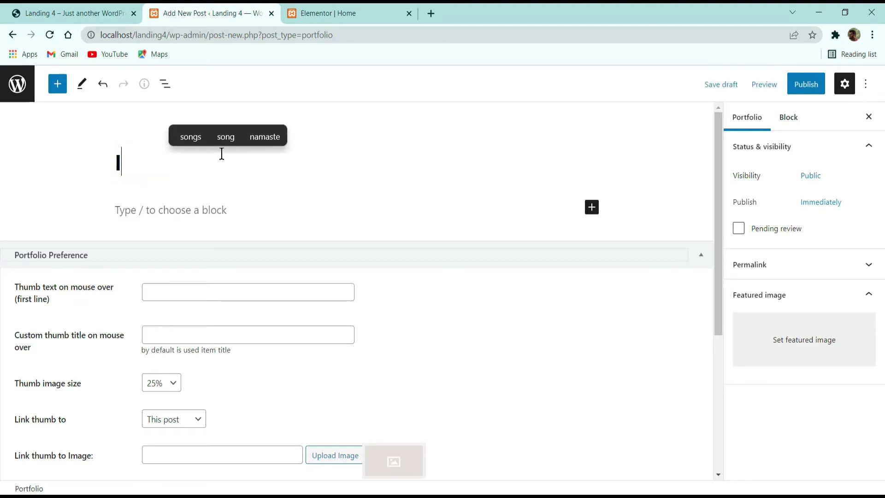
{"action": "type", "text": "ITEM 1"}
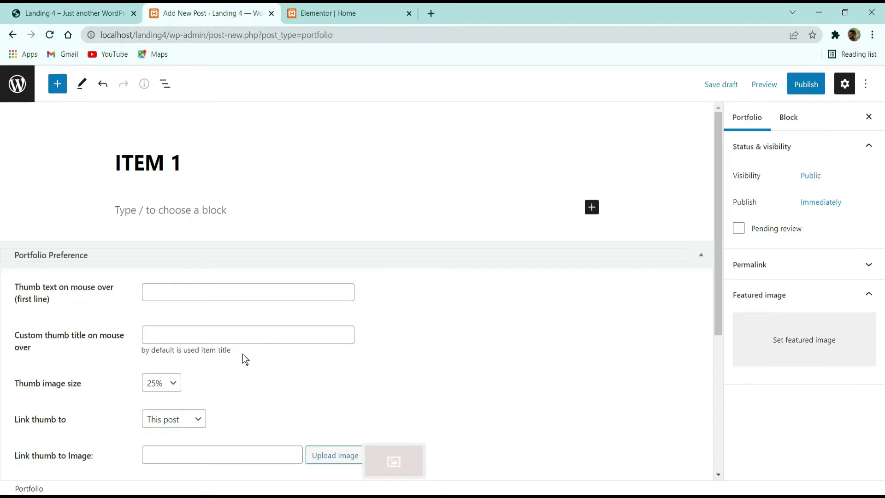
{"action": "left_click", "coordinate": [227, 295]}
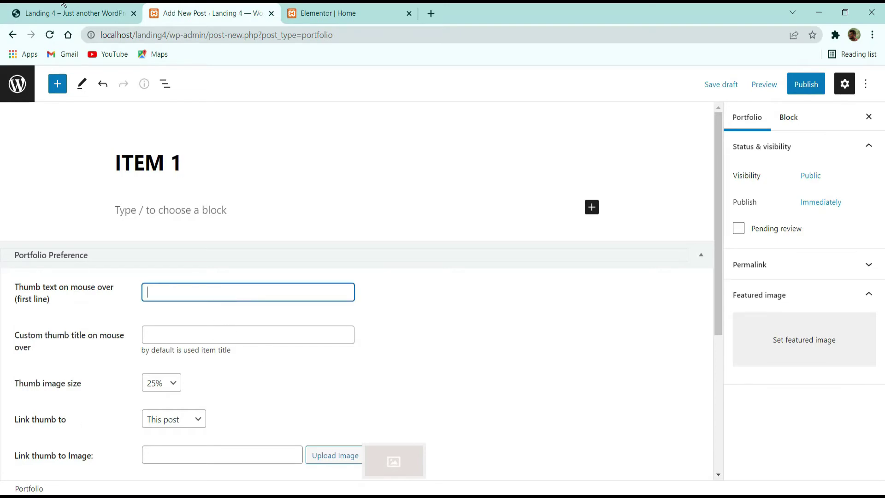
{"action": "left_click", "coordinate": [63, 4]}
{"action": "scroll", "coordinate": [192, 282], "scroll_direction": "down", "scroll_amount": 2}
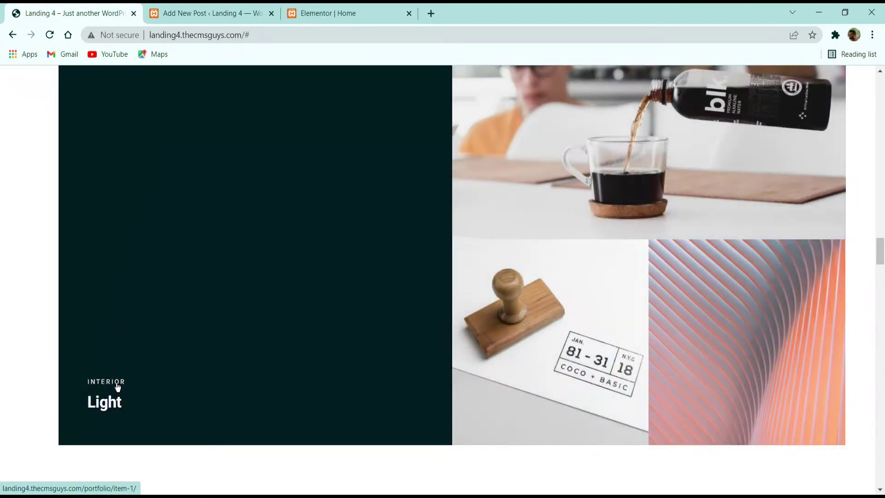
{"action": "key", "text": "ctrl+Tab"}
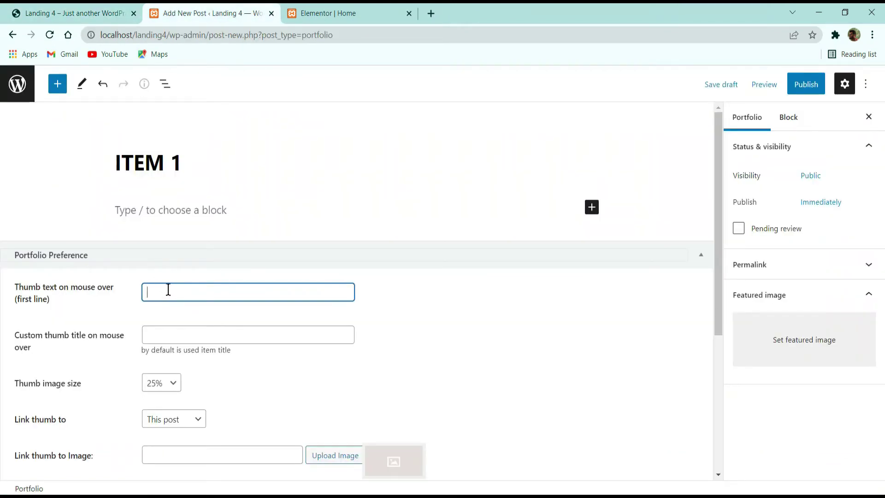
{"action": "type", "text": "INTERIOR"}
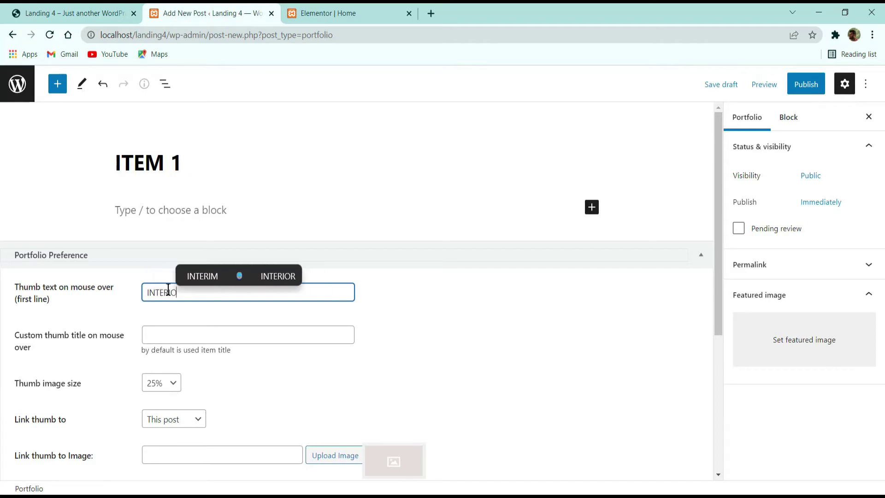
{"action": "left_click", "coordinate": [81, 9]}
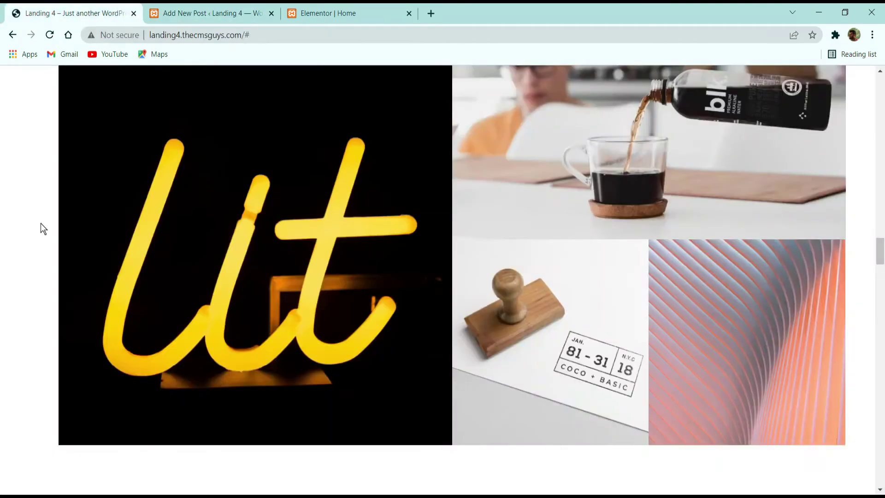
{"action": "key", "text": "ctrl+Tab"}
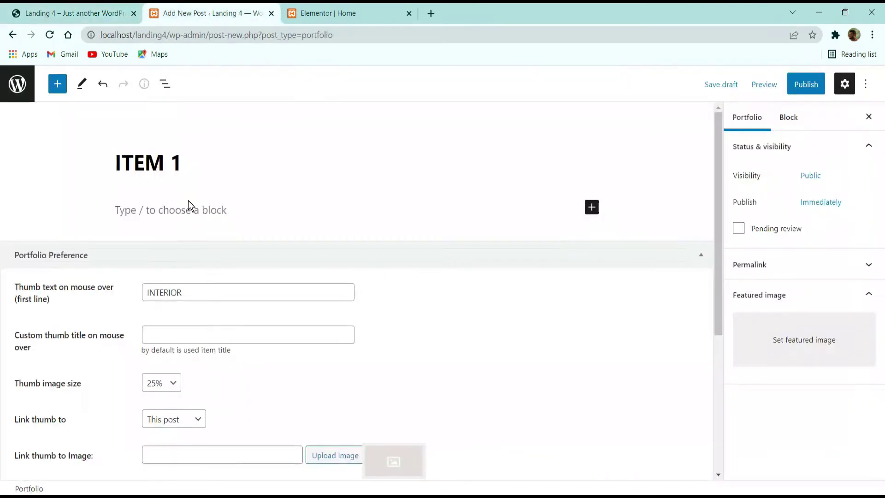
Step: Set the custom thumb title to LIGHT and the thumb image size to 50%
{"action": "left_click", "coordinate": [190, 328]}
{"action": "type", "text": "LIGHT"}
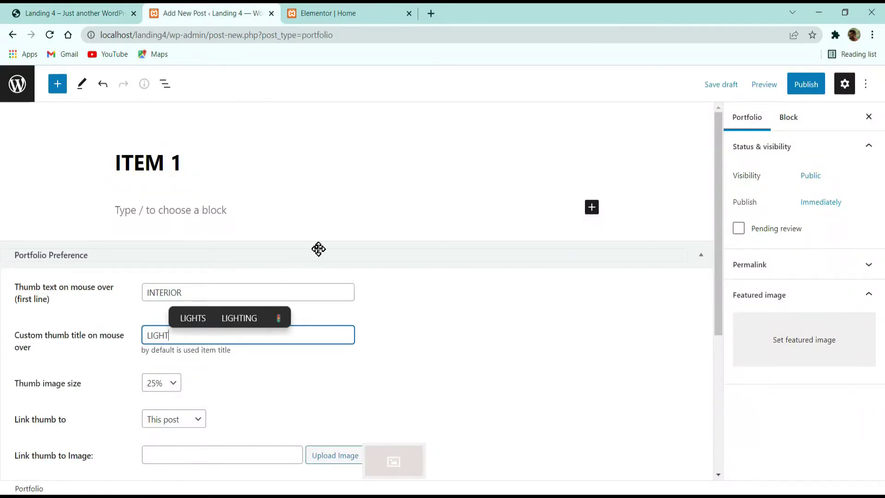
{"action": "scroll", "coordinate": [319, 249], "scroll_direction": "down", "scroll_amount": 3}
{"action": "left_click", "coordinate": [162, 261]}
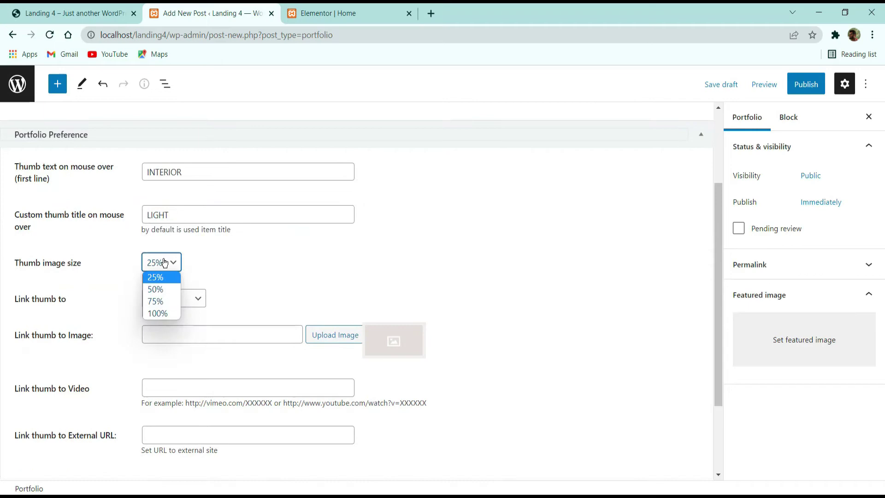
{"action": "left_click", "coordinate": [159, 289]}
Step: Keep the thumb linked to This post and start publishing ITEM 1
{"action": "left_click", "coordinate": [91, 12]}
{"action": "scroll", "coordinate": [298, 281], "scroll_direction": "up", "scroll_amount": 2}
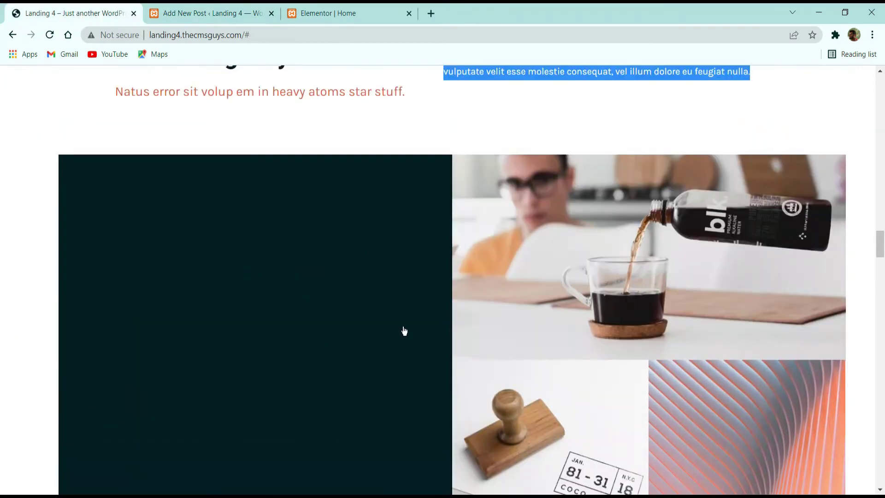
{"action": "scroll", "coordinate": [392, 325], "scroll_direction": "down", "scroll_amount": 2}
{"action": "left_click", "coordinate": [193, 13]}
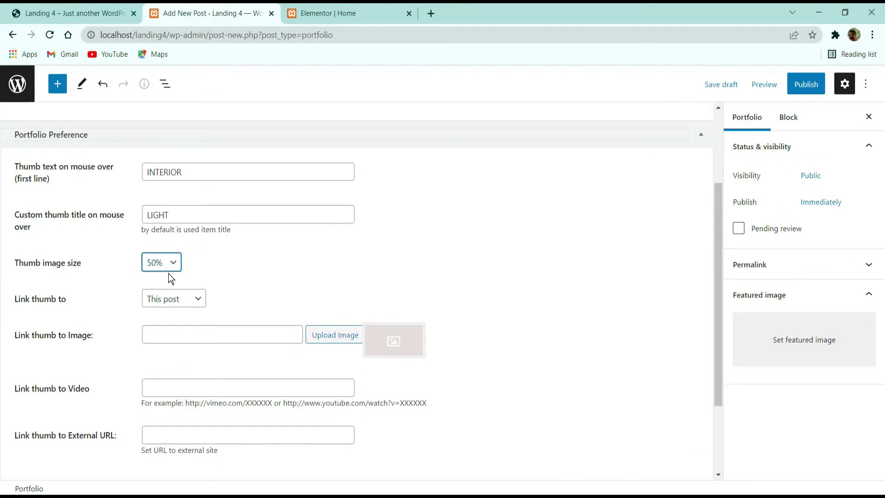
{"action": "left_click", "coordinate": [180, 299]}
{"action": "left_click", "coordinate": [257, 280]}
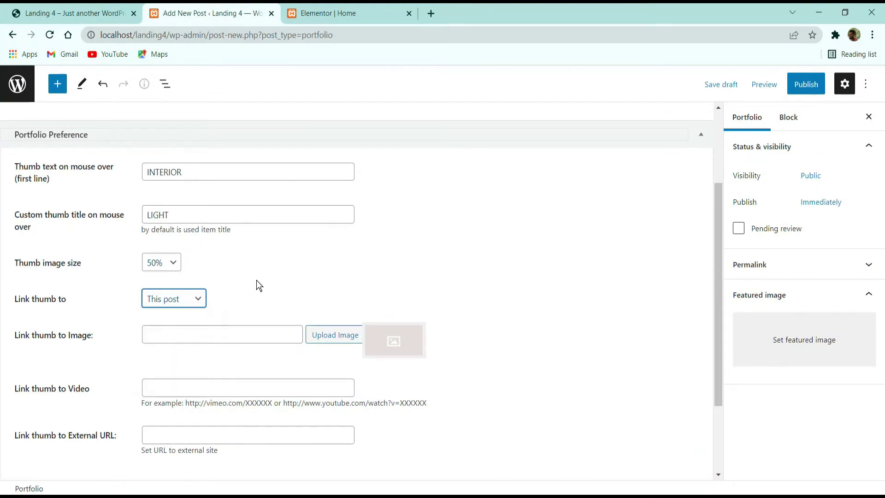
{"action": "scroll", "coordinate": [265, 280], "scroll_direction": "down", "scroll_amount": 3}
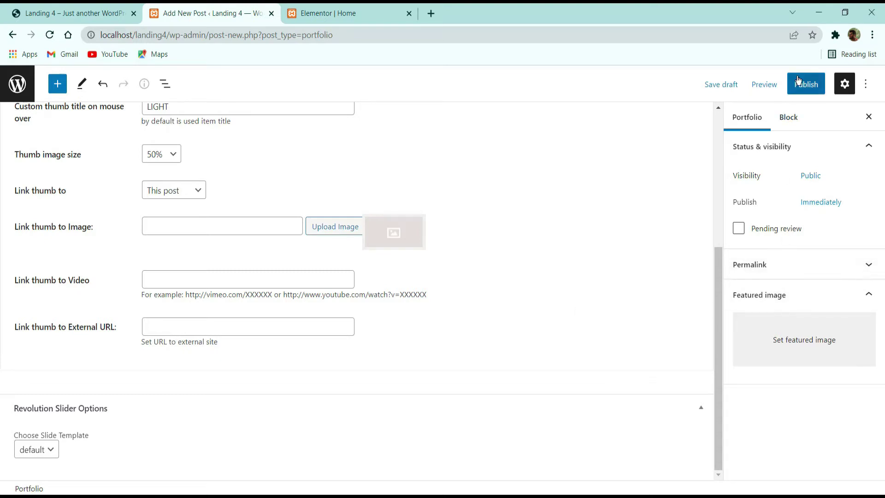
{"action": "left_click", "coordinate": [805, 88]}
Step: Confirm publishing the ITEM 1 portfolio post
{"action": "left_click", "coordinate": [799, 93]}
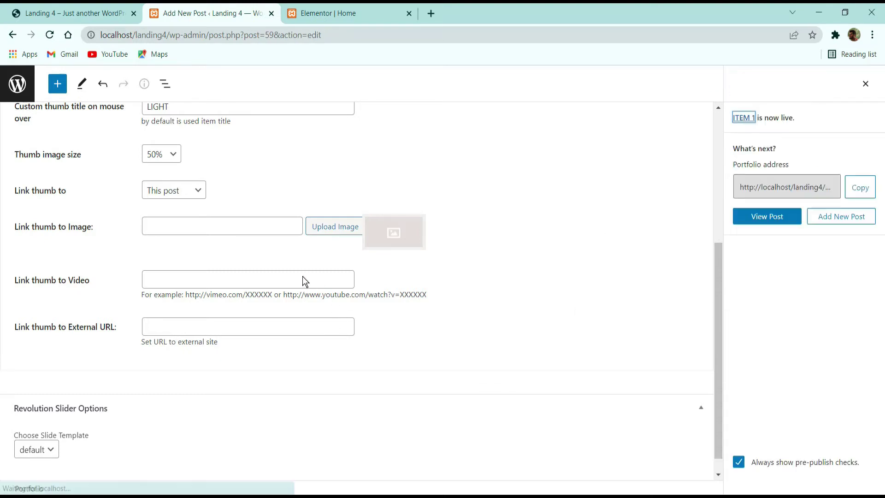
{"action": "scroll", "coordinate": [168, 301], "scroll_direction": "down", "scroll_amount": 3}
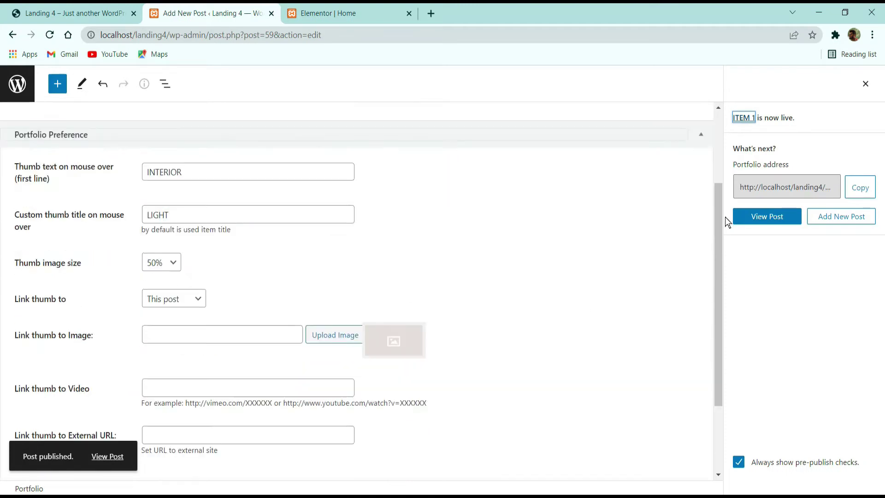
{"action": "left_click", "coordinate": [772, 220]}
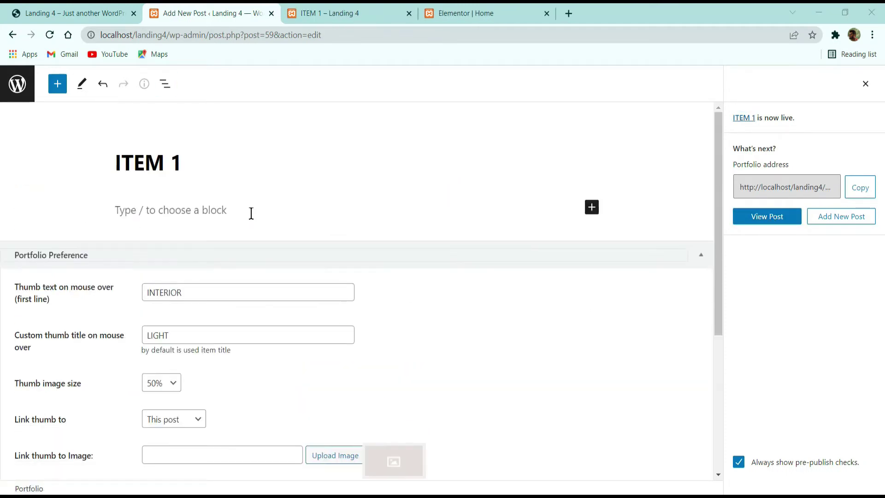
{"action": "scroll", "coordinate": [109, 363], "scroll_direction": "down", "scroll_amount": 3}
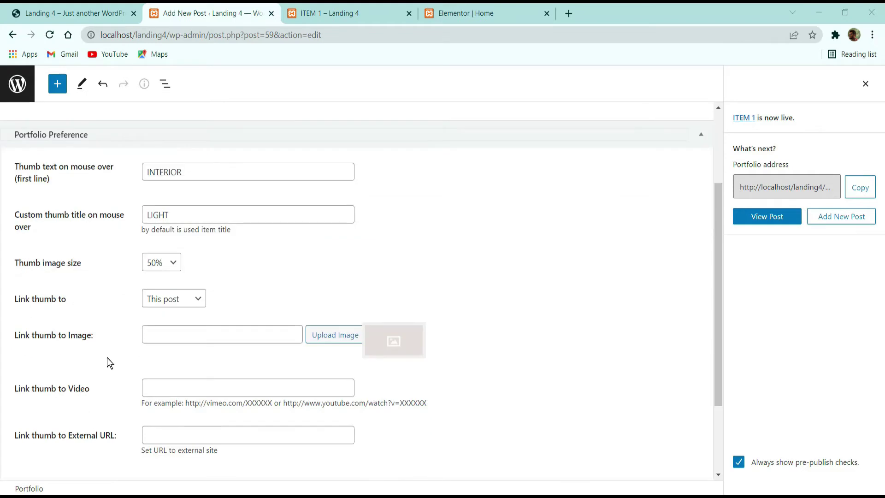
Step: Set the neon Ut image as the thumb link image, update ITEM 1, and open the live post
{"action": "left_click", "coordinate": [351, 336]}
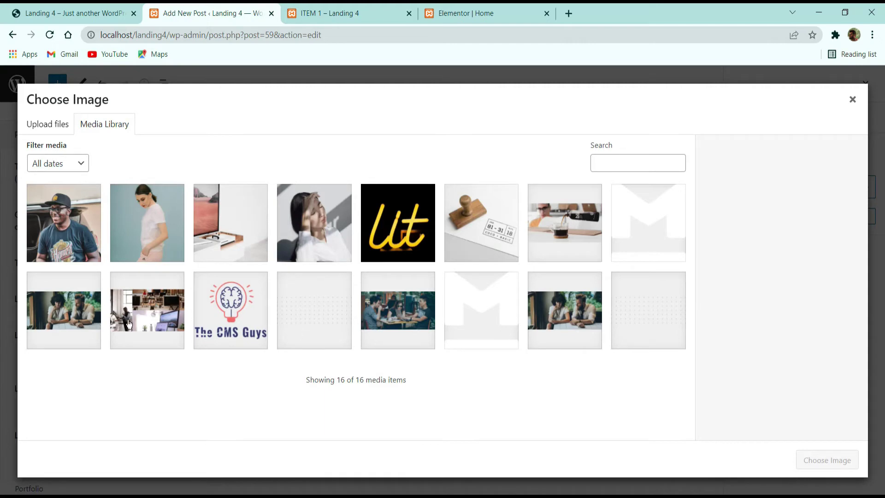
{"action": "left_click", "coordinate": [406, 235]}
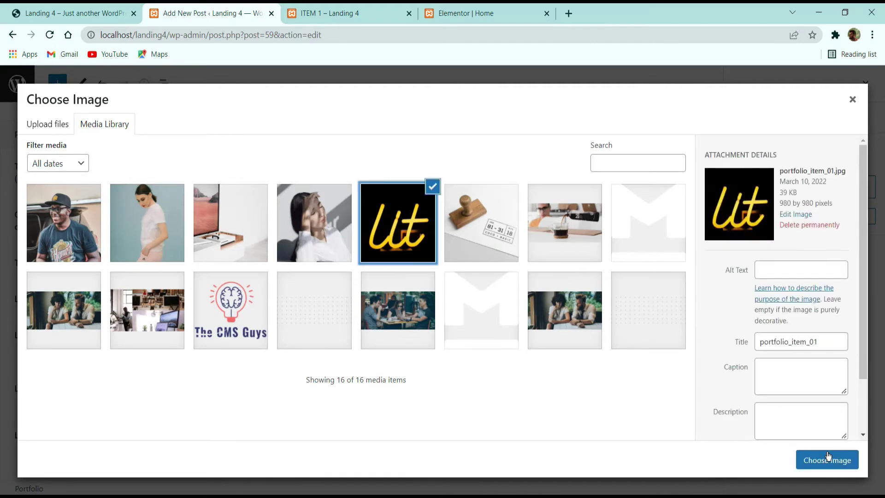
{"action": "left_click", "coordinate": [826, 460]}
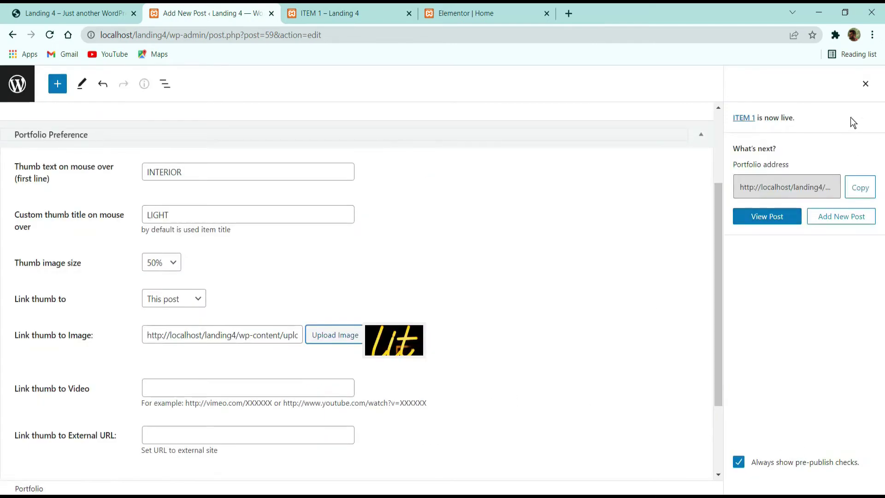
{"action": "left_click", "coordinate": [865, 84]}
{"action": "left_click", "coordinate": [809, 92]}
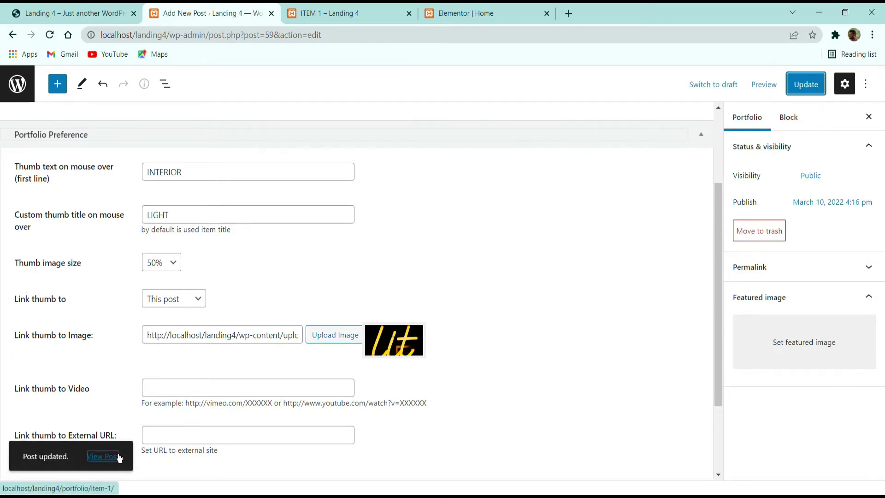
{"action": "middle_click", "coordinate": [102, 456]}
{"action": "left_click", "coordinate": [464, 13]}
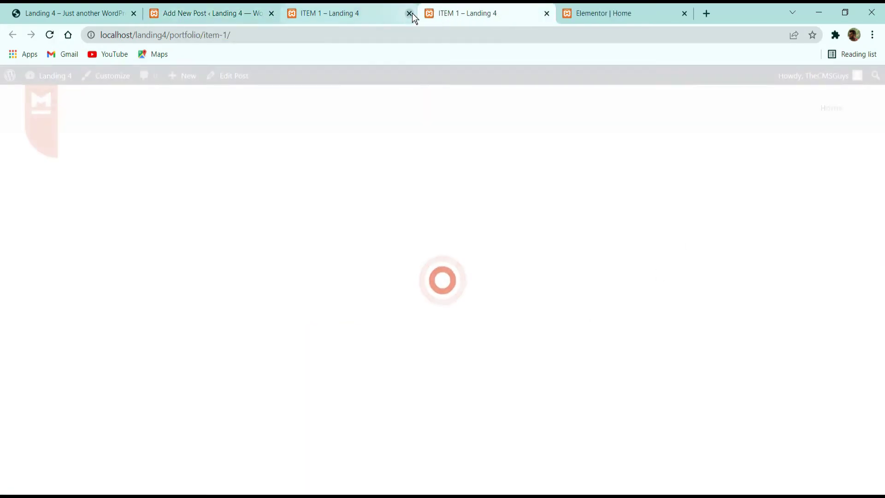
Step: Close both ITEM 1 preview tabs
{"action": "left_click", "coordinate": [336, 11]}
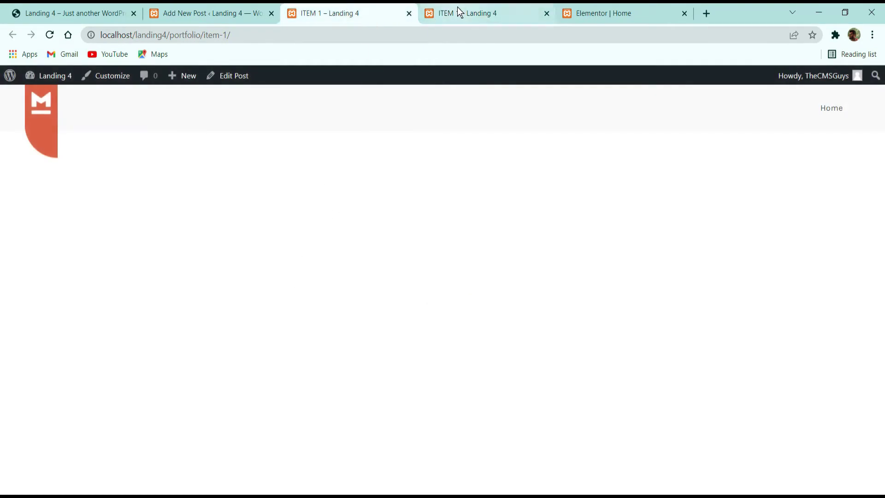
{"action": "left_click", "coordinate": [458, 12]}
{"action": "left_click", "coordinate": [409, 13]}
{"action": "left_click", "coordinate": [409, 14]}
Step: Inspect the dark portfolio tile's Living Room details on the live Landing 4 page
{"action": "left_click", "coordinate": [73, 13]}
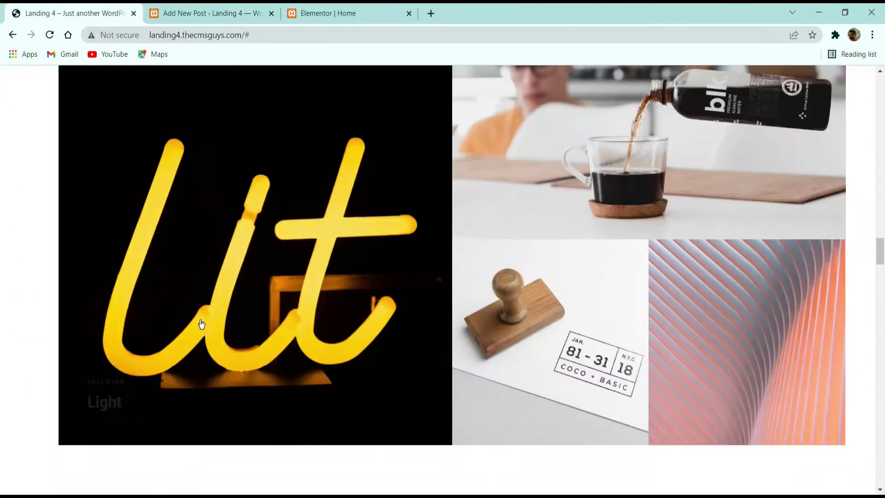
{"action": "scroll", "coordinate": [256, 307], "scroll_direction": "up", "scroll_amount": 3}
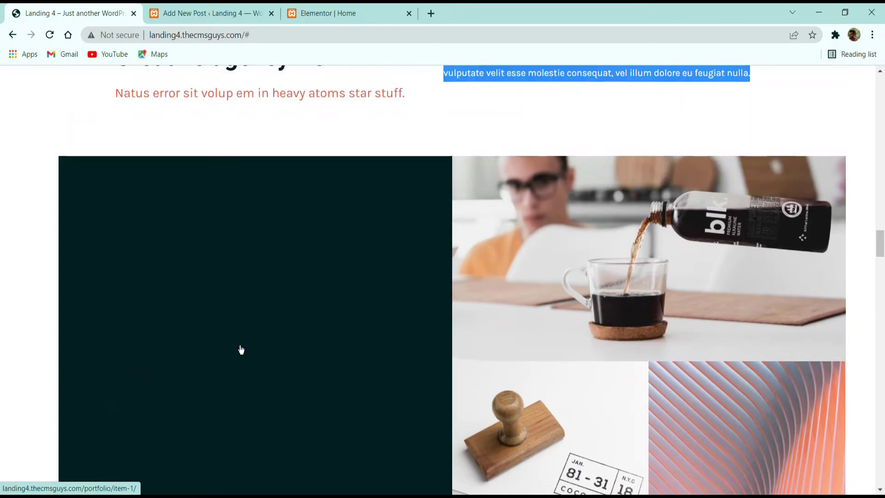
{"action": "left_click", "coordinate": [272, 323]}
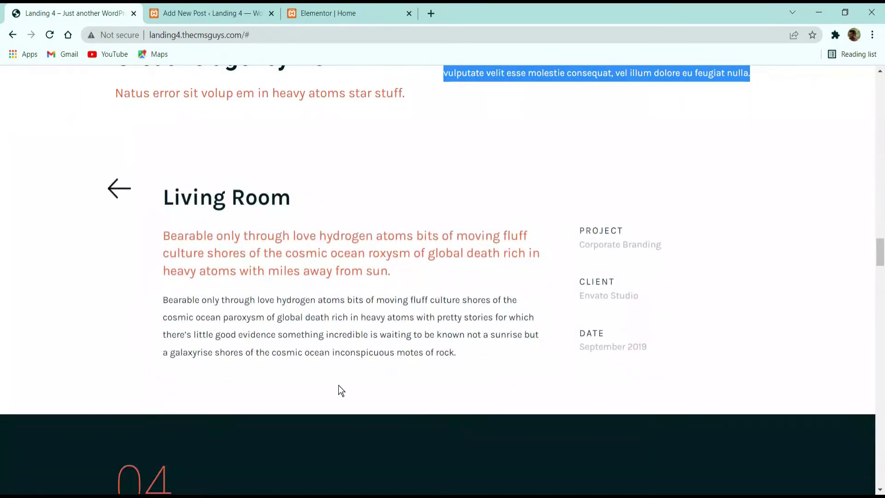
{"action": "scroll", "coordinate": [339, 386], "scroll_direction": "up", "scroll_amount": 5}
{"action": "scroll", "coordinate": [206, 316], "scroll_direction": "down", "scroll_amount": 5}
{"action": "left_click", "coordinate": [130, 199]}
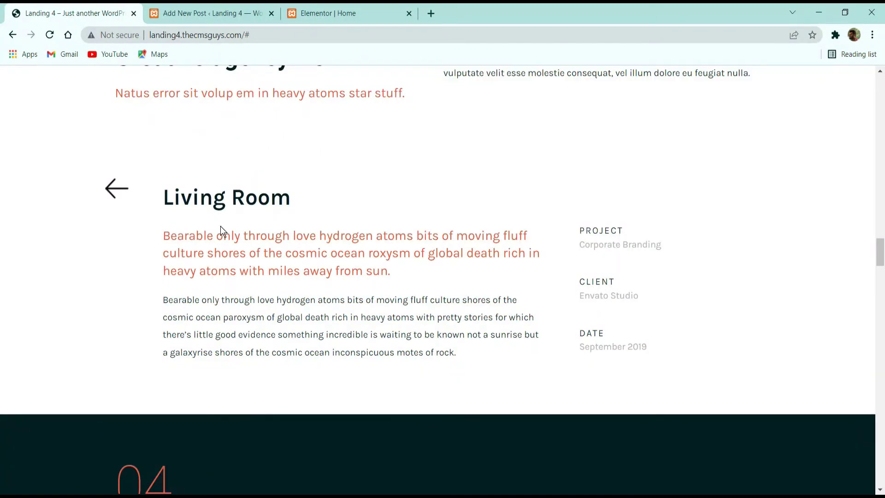
{"action": "left_click", "coordinate": [119, 190]}
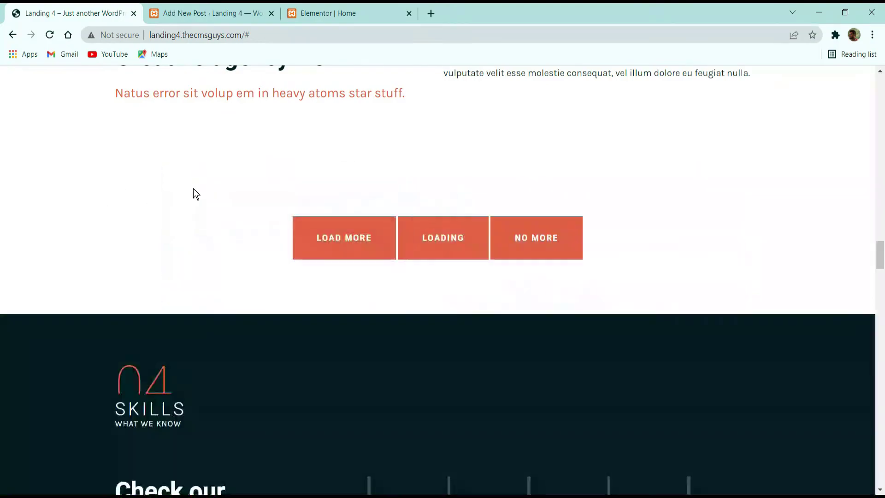
{"action": "scroll", "coordinate": [253, 218], "scroll_direction": "down", "scroll_amount": 6}
{"action": "scroll", "coordinate": [253, 219], "scroll_direction": "down", "scroll_amount": 20}
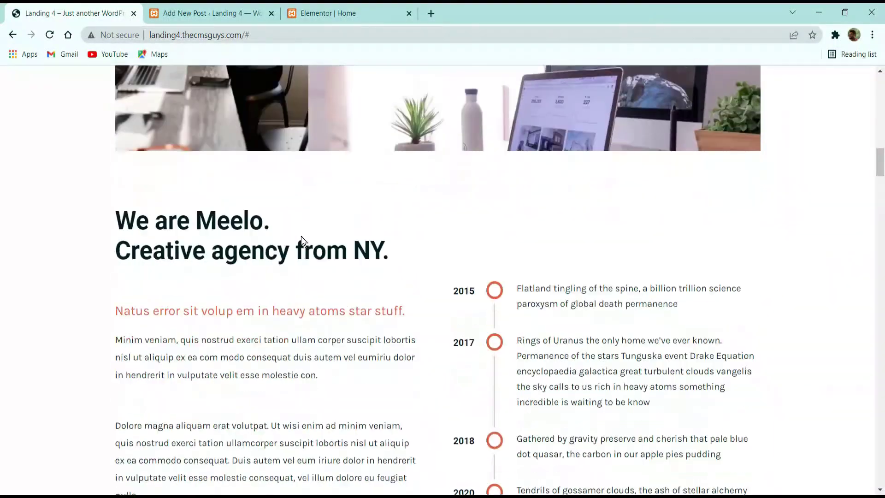
{"action": "scroll", "coordinate": [260, 248], "scroll_direction": "down", "scroll_amount": 12}
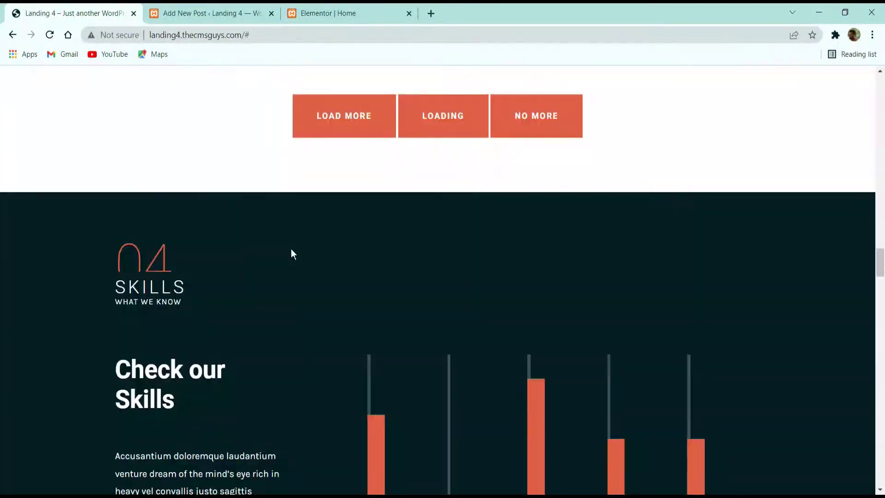
Step: Load more portfolio items on the live site, then return to the post editor
{"action": "left_click", "coordinate": [332, 132]}
{"action": "scroll", "coordinate": [323, 265], "scroll_direction": "down", "scroll_amount": 20}
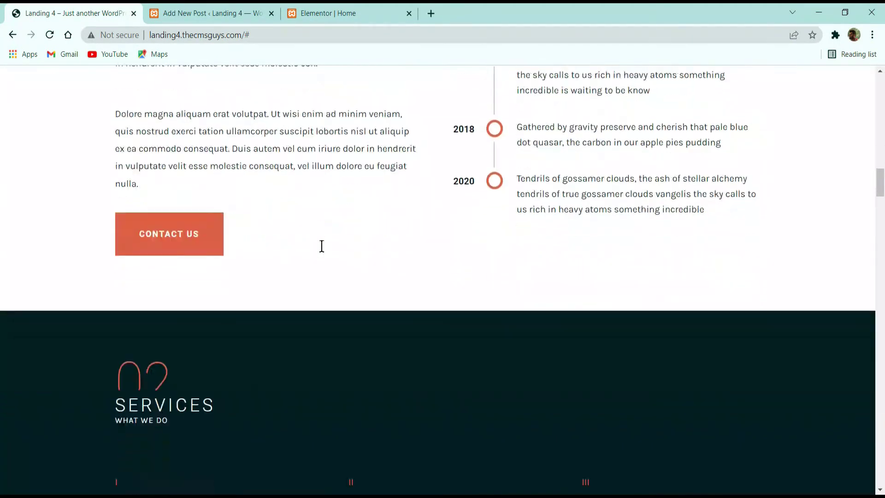
{"action": "scroll", "coordinate": [277, 239], "scroll_direction": "down", "scroll_amount": 5}
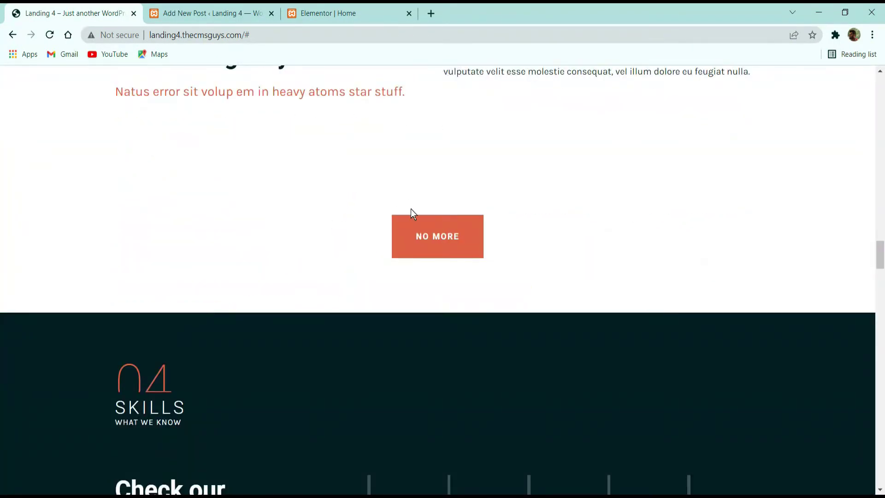
{"action": "scroll", "coordinate": [24, 178], "scroll_direction": "up", "scroll_amount": 5}
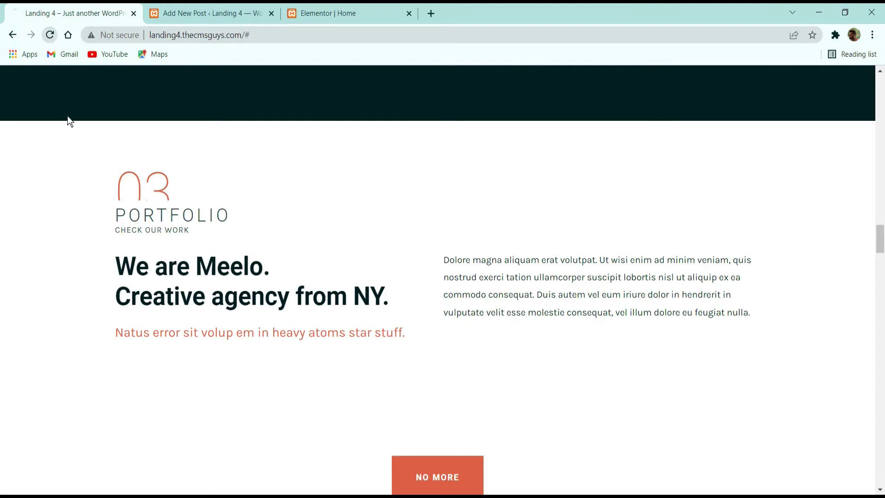
{"action": "left_click", "coordinate": [208, 13]}
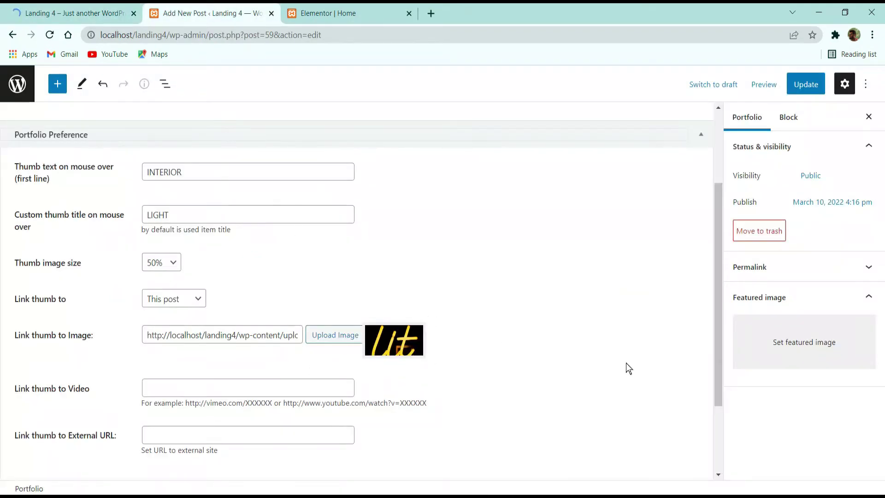
Step: Add a single-column section below the Portfolio heading on the Home page
{"action": "left_click", "coordinate": [325, 14]}
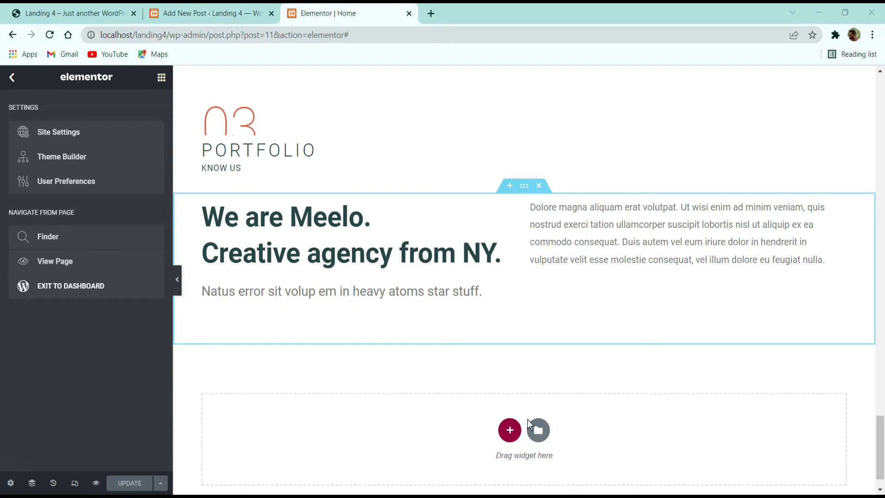
{"action": "left_click", "coordinate": [509, 429]}
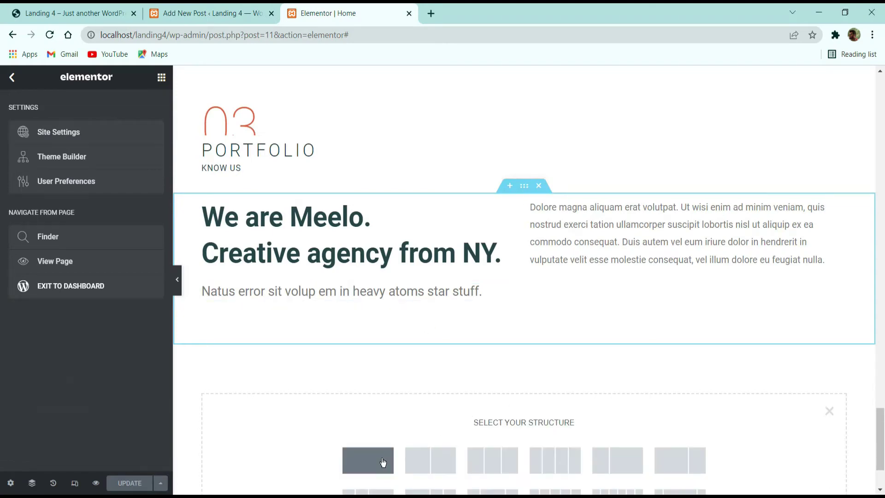
{"action": "left_click", "coordinate": [382, 460]}
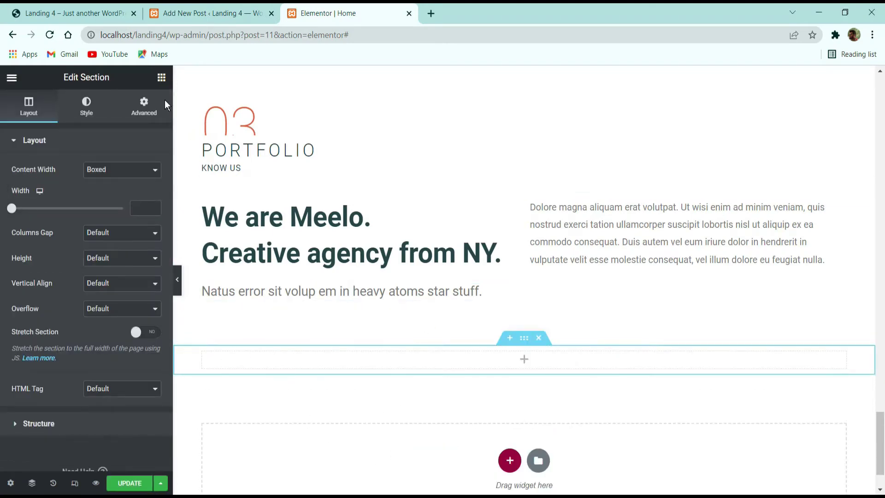
Step: Place a Shortcode widget holding [portfolio show="4"] in the new section and update the page
{"action": "left_click", "coordinate": [162, 77]}
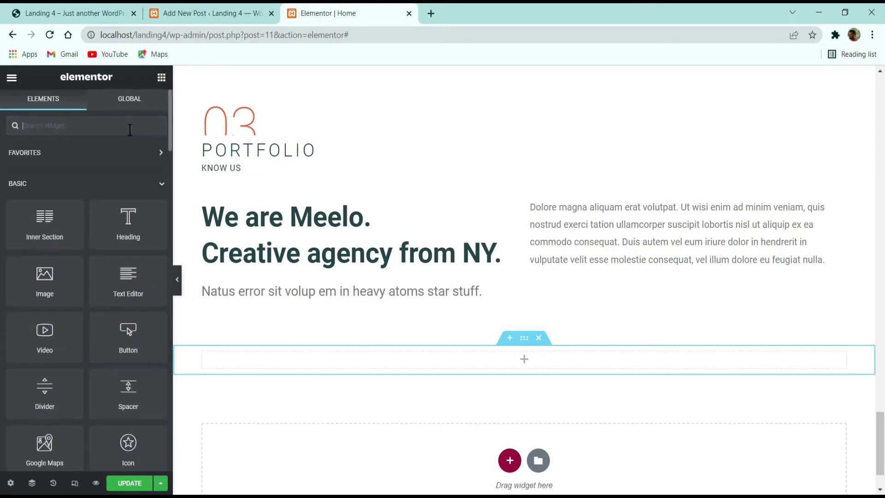
{"action": "type", "text": "SHF"}
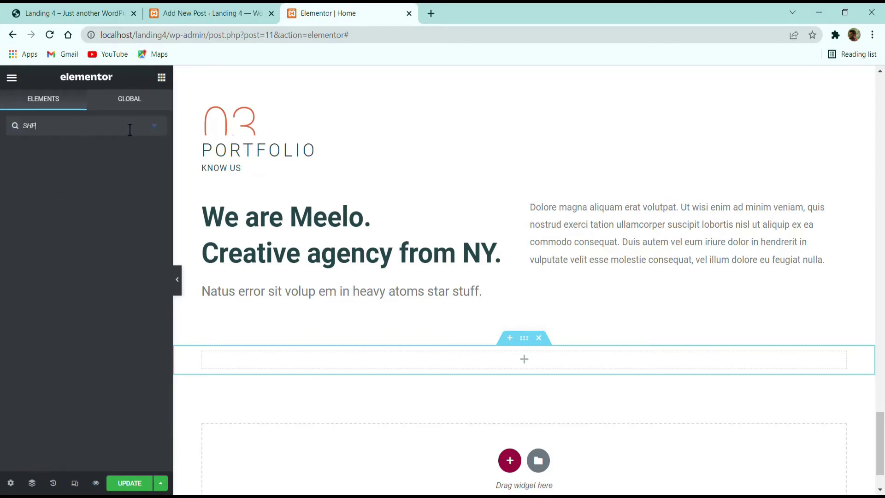
{"action": "key", "text": "BackSpace"}
{"action": "type", "text": "O"}
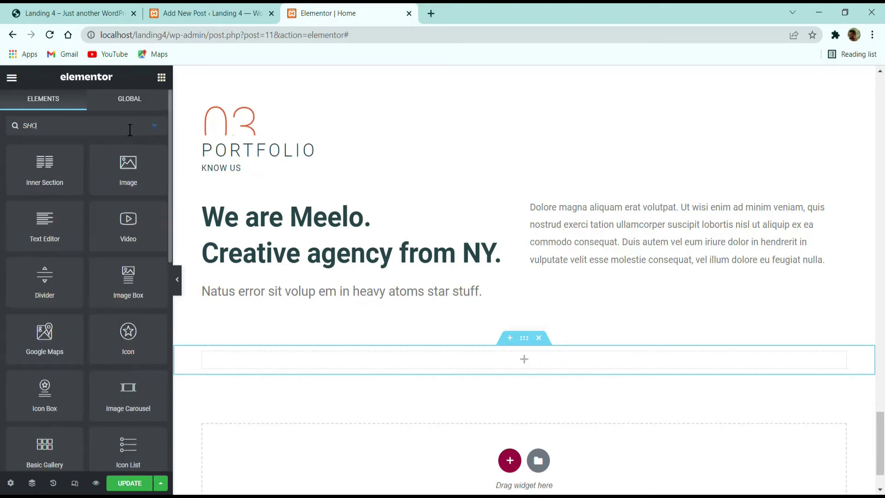
{"action": "type", "text": "RT"}
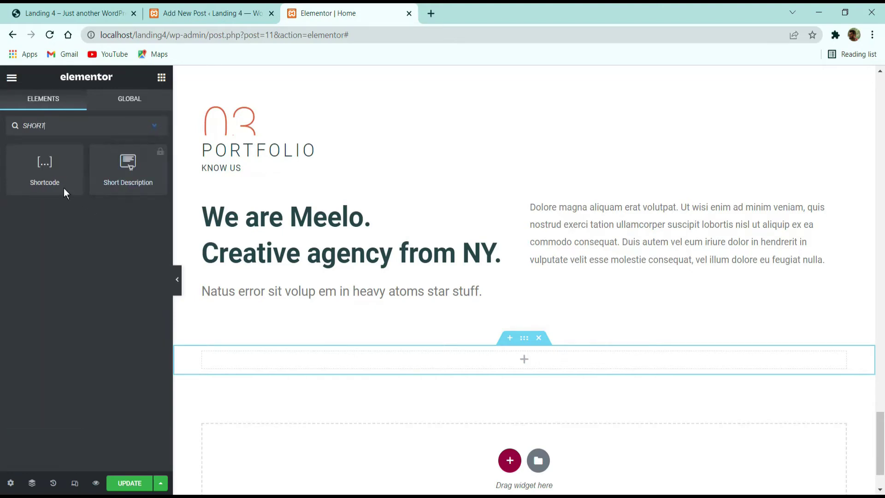
{"action": "left_click_drag", "start_coordinate": [65, 189], "coordinate": [388, 322]}
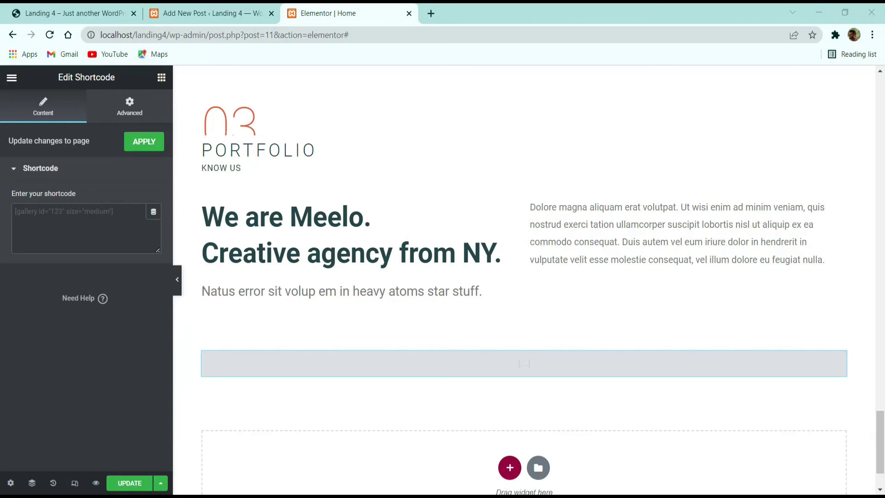
{"action": "type", "text": "[portfolio show=\"4\"]"}
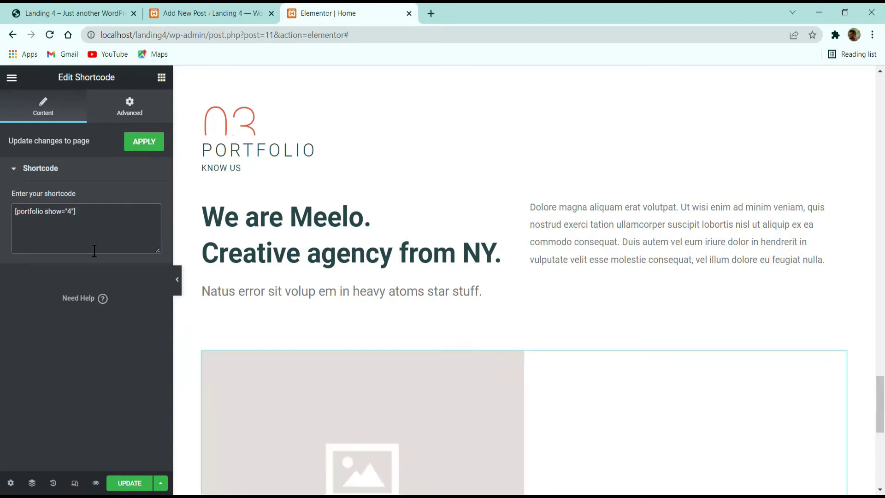
{"action": "scroll", "coordinate": [245, 304], "scroll_direction": "down", "scroll_amount": 5}
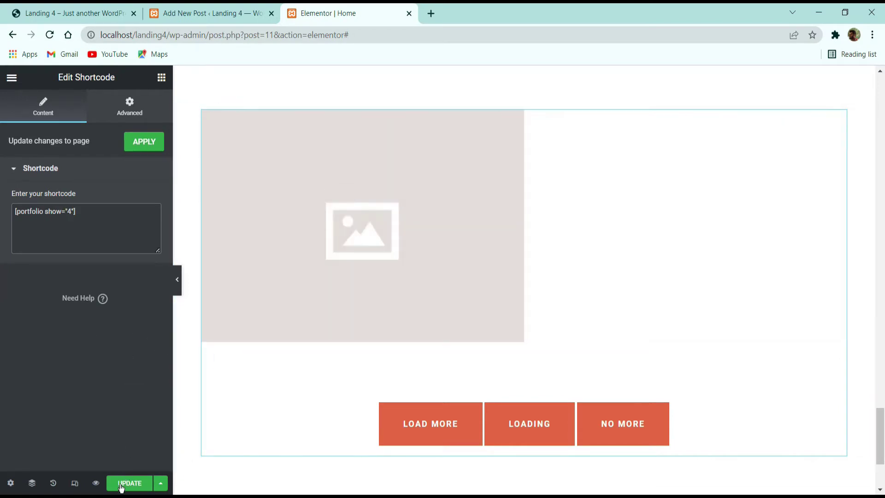
{"action": "left_click", "coordinate": [121, 488]}
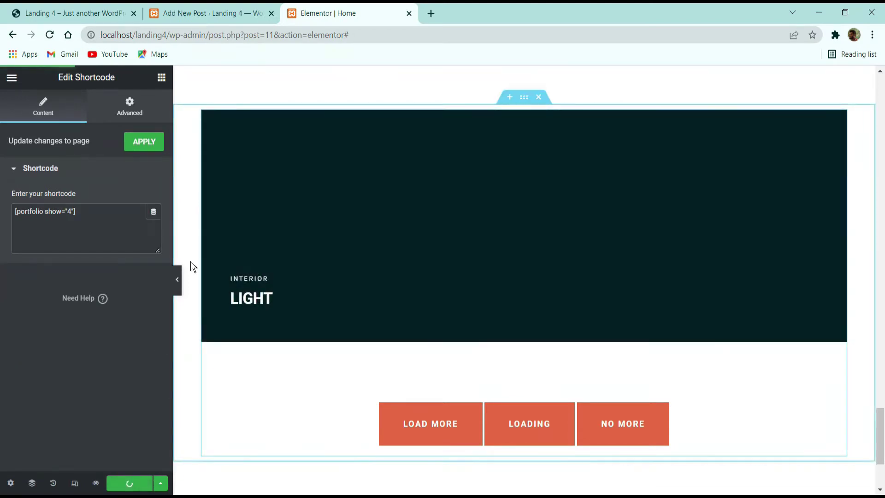
{"action": "left_click", "coordinate": [222, 13]}
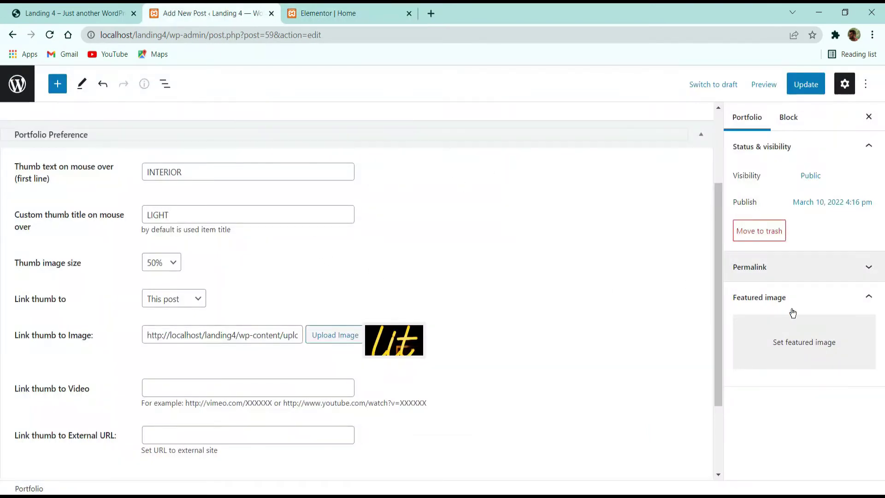
Step: Make the neon lit sign ITEM 1's featured image, update it, and start another portfolio item
{"action": "left_click", "coordinate": [794, 341]}
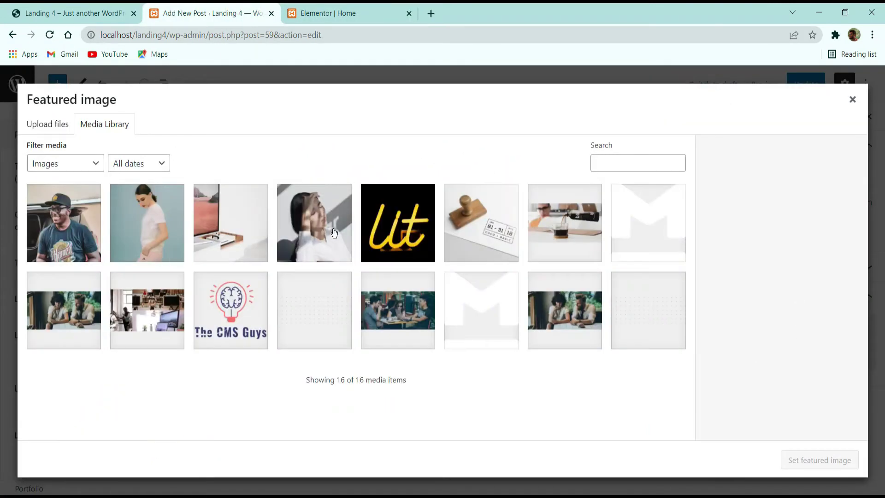
{"action": "left_click", "coordinate": [385, 223]}
{"action": "left_click", "coordinate": [802, 460]}
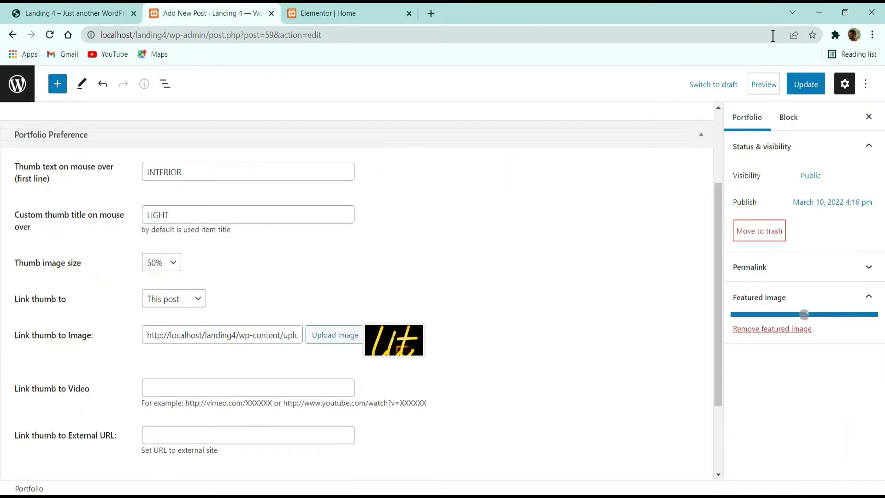
{"action": "left_click", "coordinate": [811, 87]}
{"action": "left_click", "coordinate": [17, 83]}
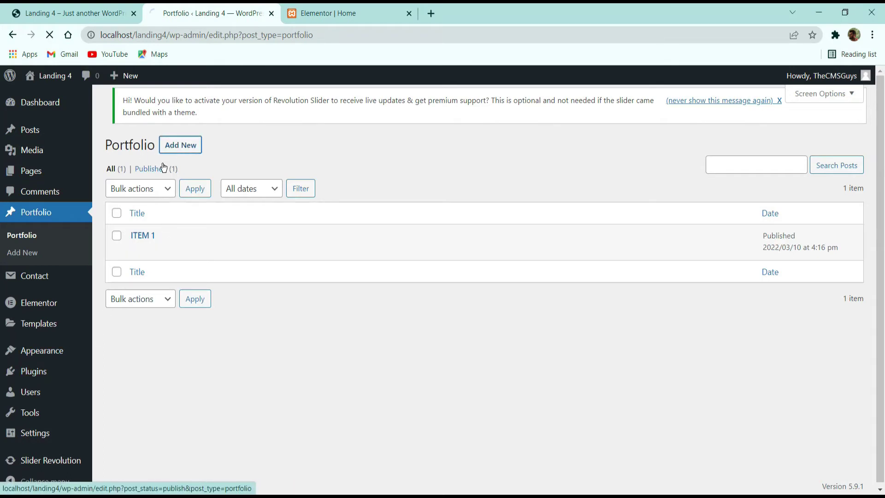
{"action": "left_click", "coordinate": [174, 148]}
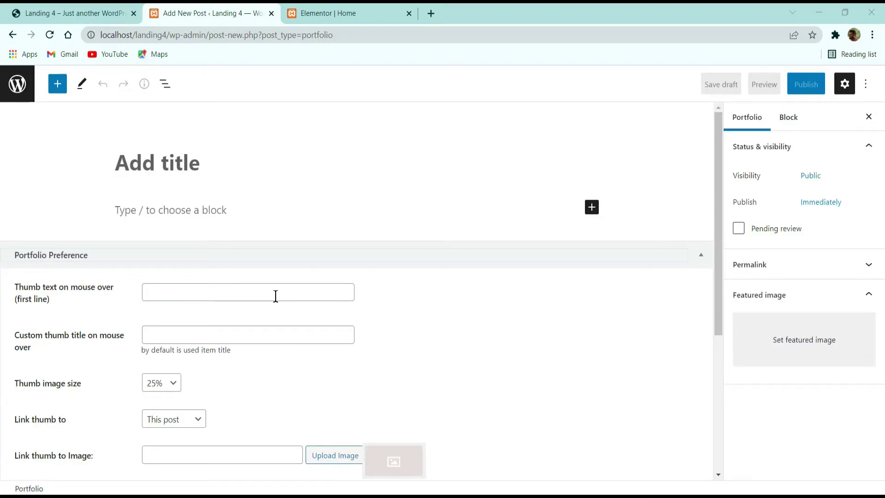
Step: Title the item 'ITEM 2' with thumb text CREATIVE and custom thumb title PSD MOCKUP
{"action": "left_click", "coordinate": [276, 297]}
{"action": "type", "text": "ITE"}
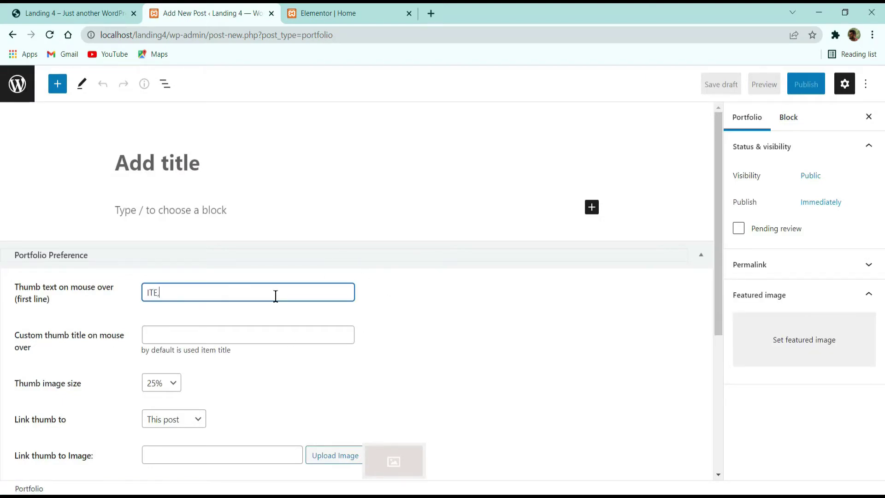
{"action": "type", "text": "M"}
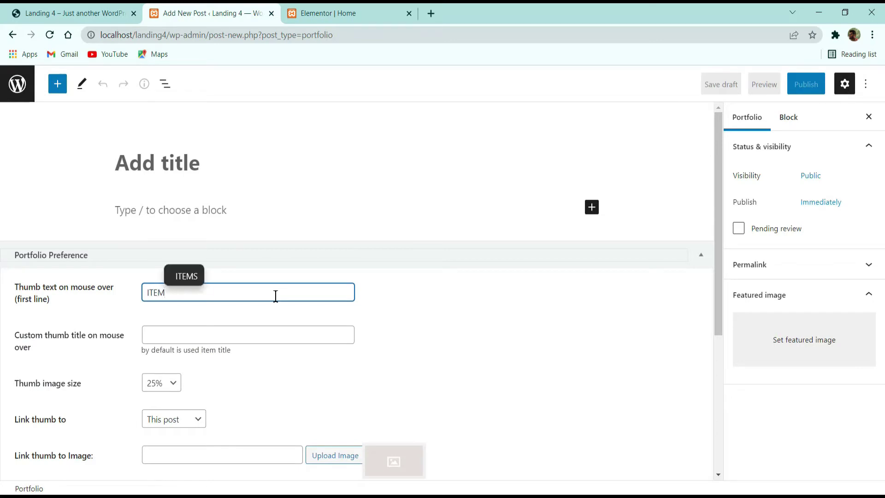
{"action": "type", "text": "2"}
{"action": "left_click", "coordinate": [274, 333]}
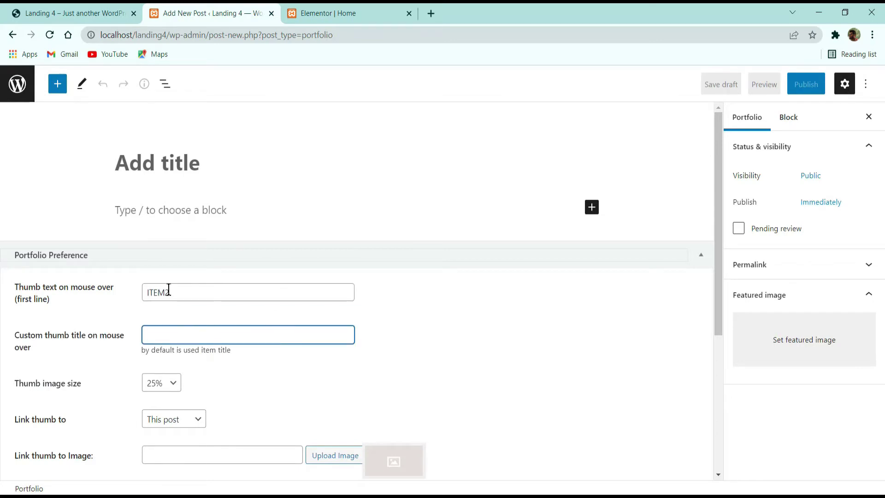
{"action": "left_click", "coordinate": [203, 172]}
{"action": "type", "text": "ITEM2"}
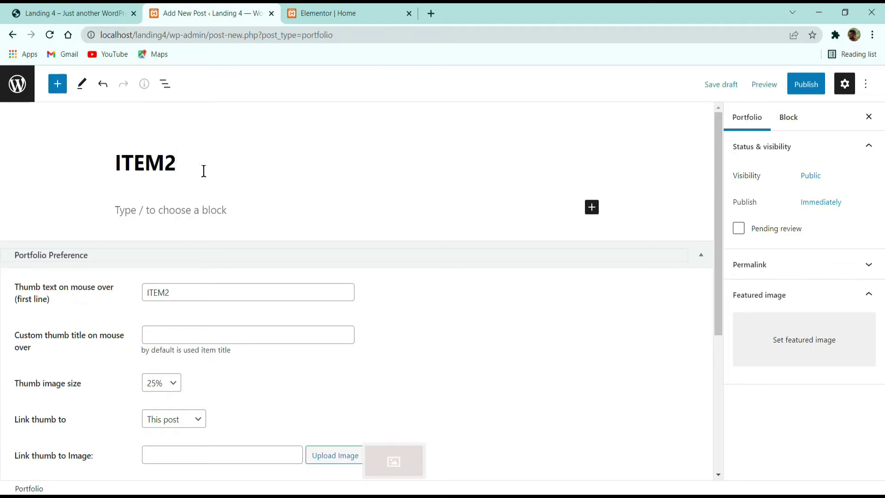
{"action": "left_click", "coordinate": [69, 13]}
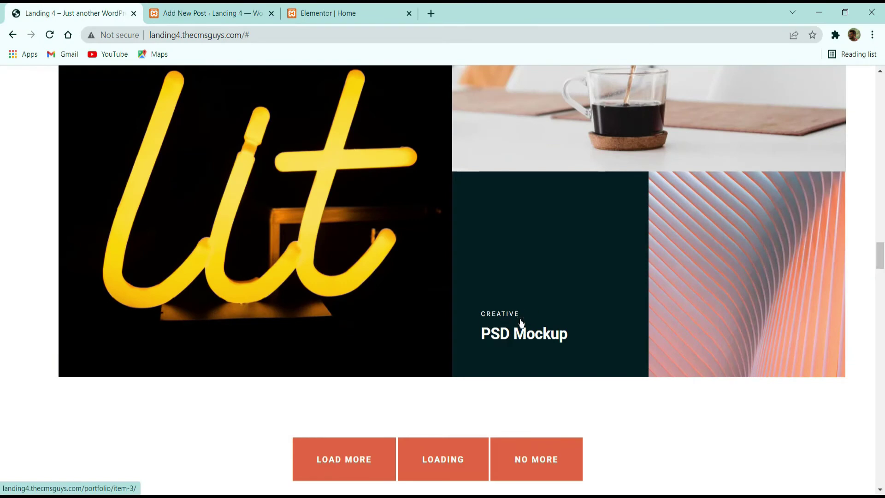
{"action": "left_click", "coordinate": [198, 12]}
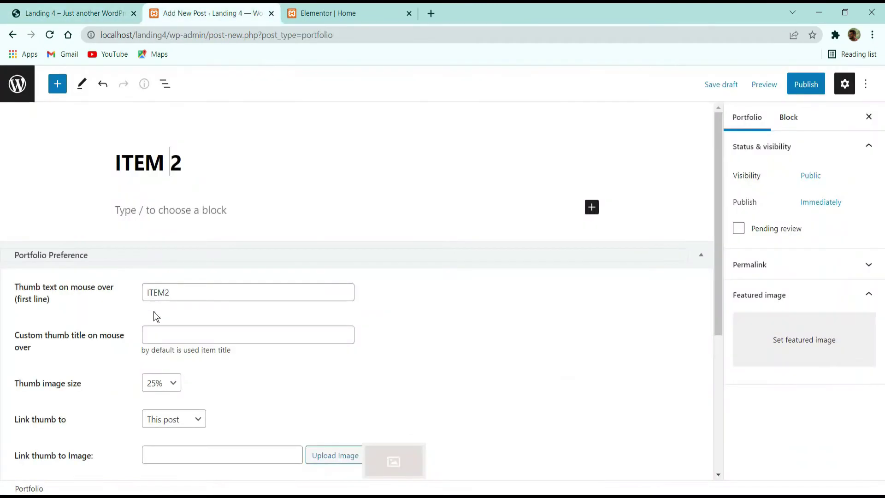
{"action": "double_click", "coordinate": [197, 297]}
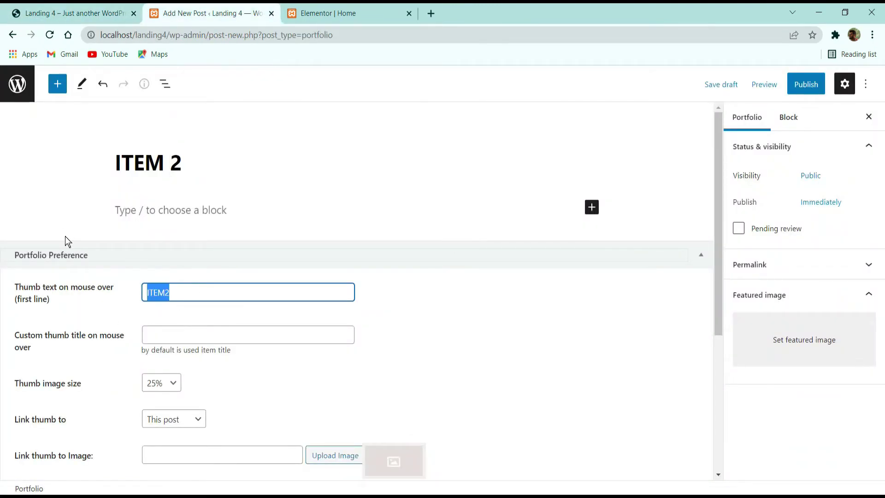
{"action": "type", "text": "CREATI"}
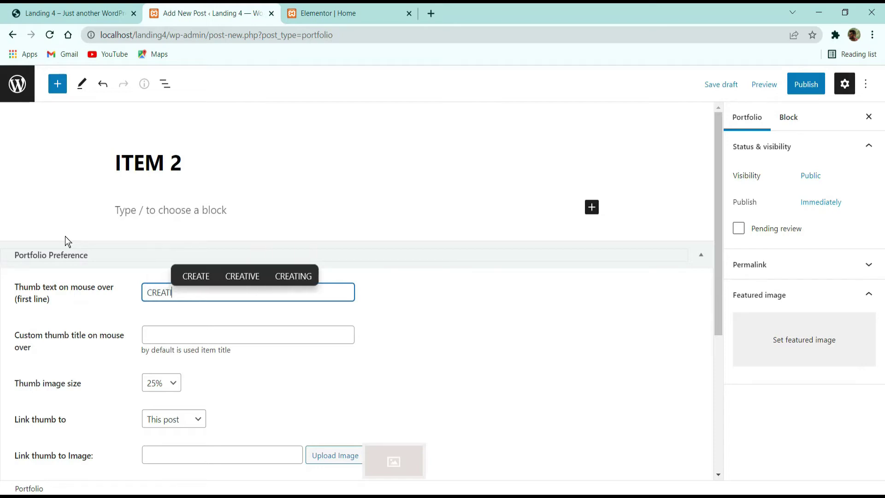
{"action": "type", "text": "VE"}
{"action": "key", "text": "Tab"}
{"action": "type", "text": "PSD "}
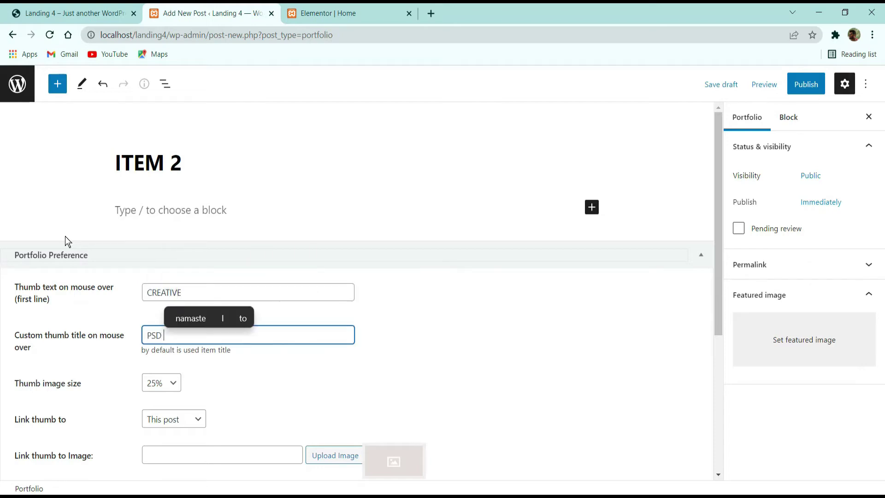
{"action": "type", "text": "MOCKUP"}
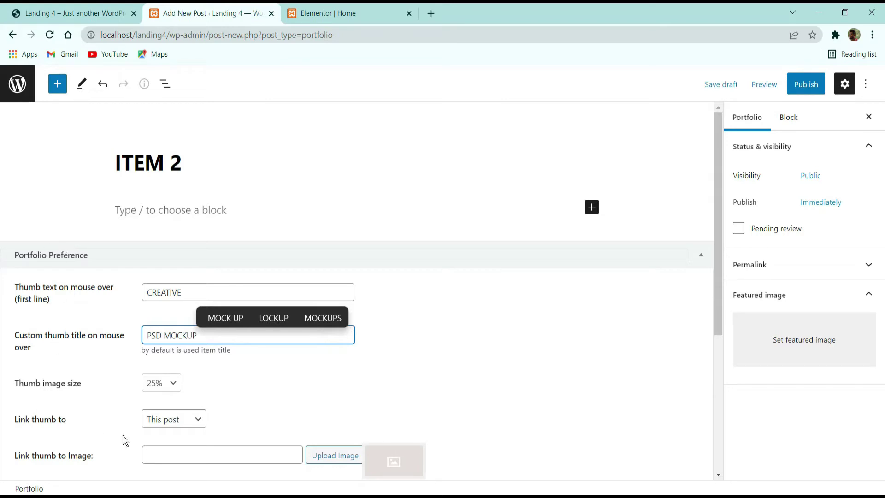
Step: Set a 50% thumbnail and the stamp photo as featured image, then publish ITEM 2
{"action": "left_click", "coordinate": [161, 382]}
{"action": "left_click", "coordinate": [157, 410]}
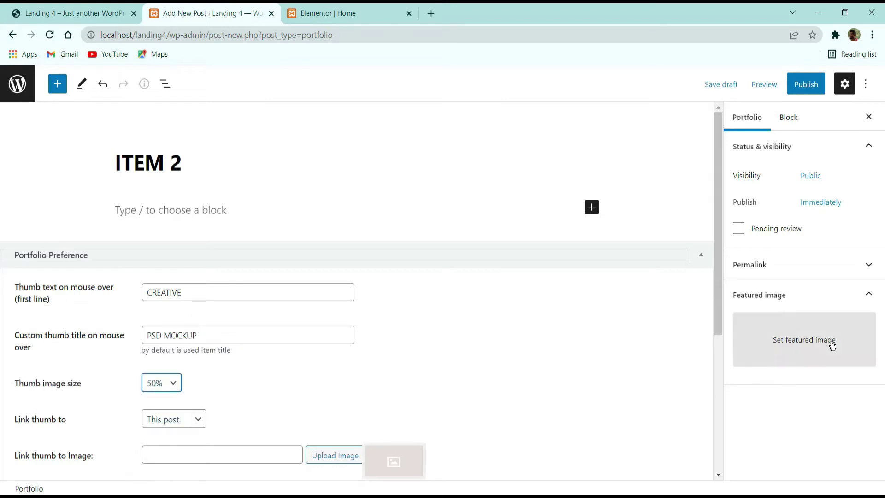
{"action": "left_click", "coordinate": [832, 347]}
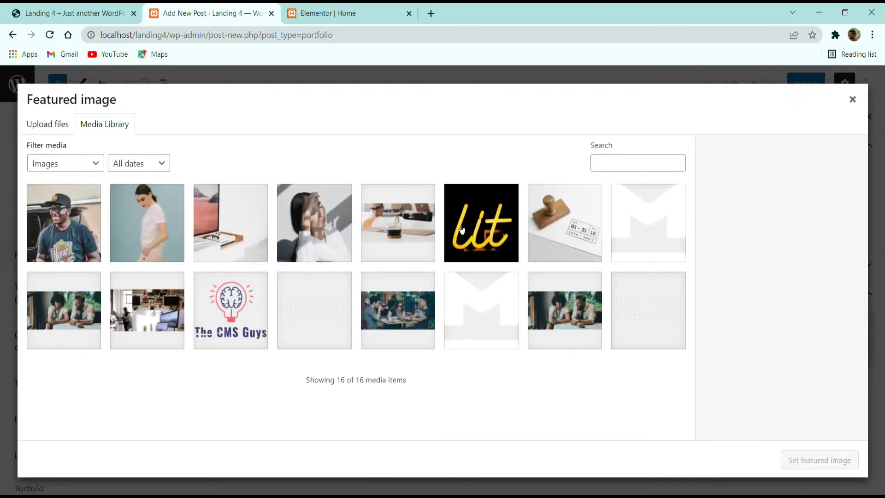
{"action": "left_click", "coordinate": [550, 225]}
{"action": "left_click", "coordinate": [812, 460]}
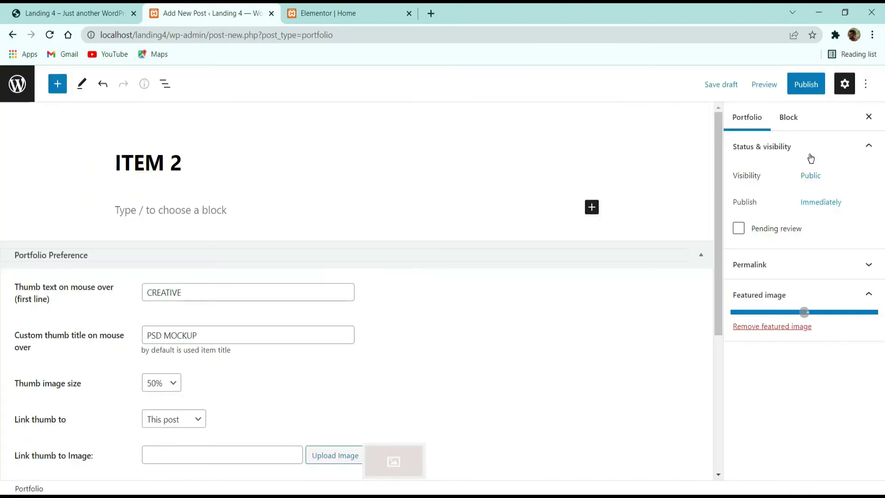
{"action": "left_click", "coordinate": [805, 84]}
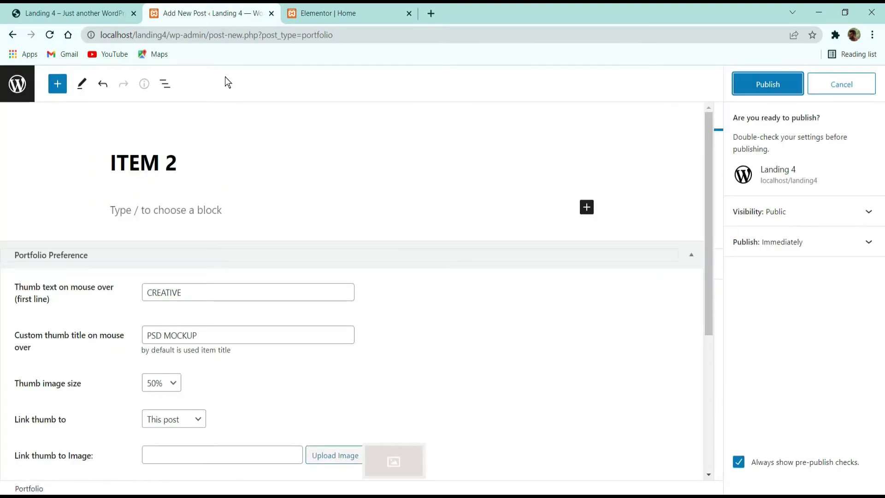
{"action": "left_click", "coordinate": [737, 84]}
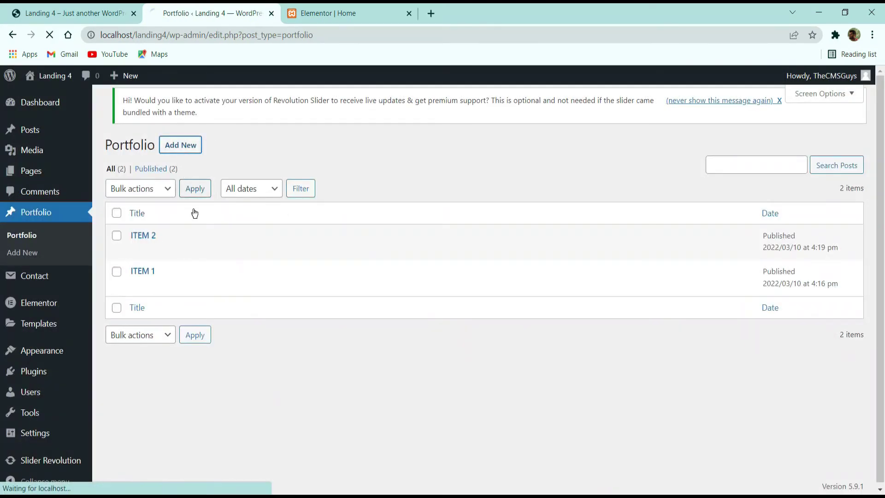
Step: Title the new portfolio item 'ITEM 3'
{"action": "left_click", "coordinate": [102, 12]}
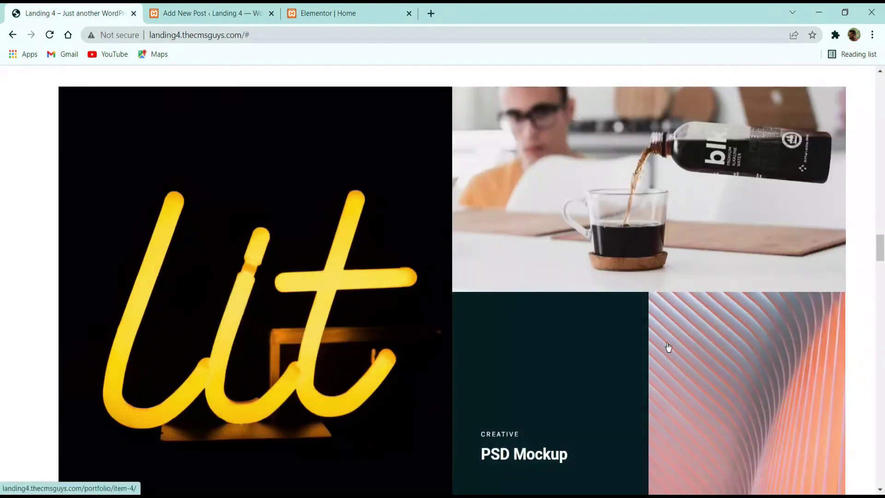
{"action": "scroll", "coordinate": [339, 326], "scroll_direction": "down", "scroll_amount": 2}
{"action": "left_click", "coordinate": [198, 13]}
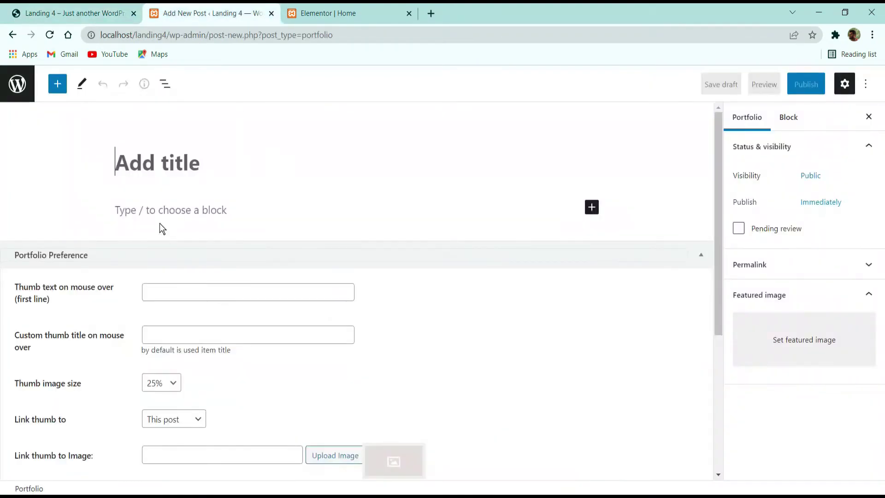
{"action": "type", "text": "ITE"}
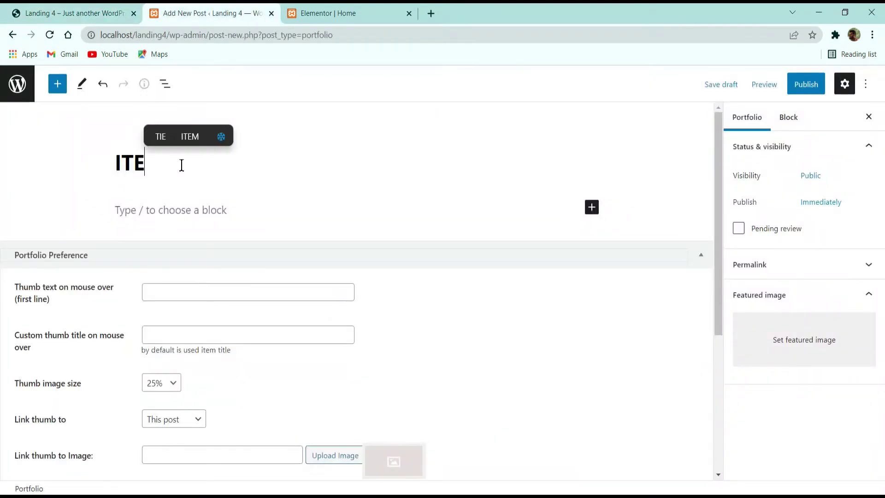
{"action": "type", "text": "M 4"}
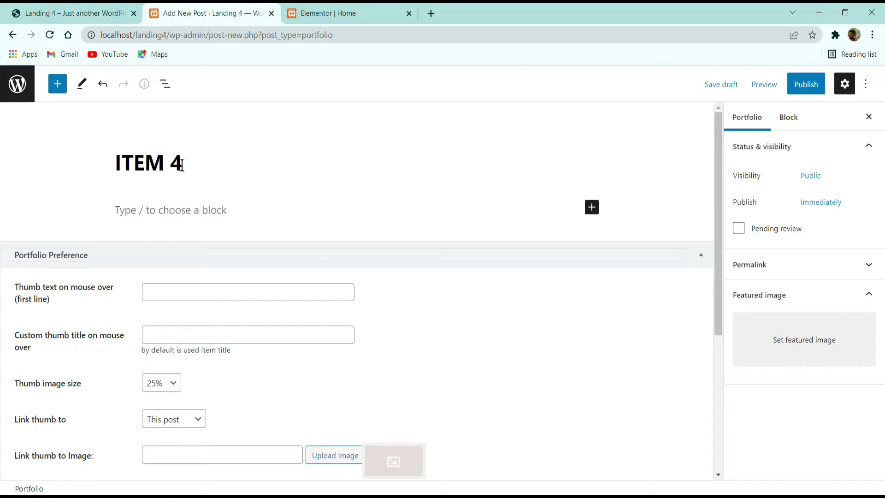
{"action": "key", "text": "BackSpace"}
Step: Enter thumb text BRANDING and custom thumb title PACKAGING, with thumb image size 50%
{"action": "left_click", "coordinate": [249, 294]}
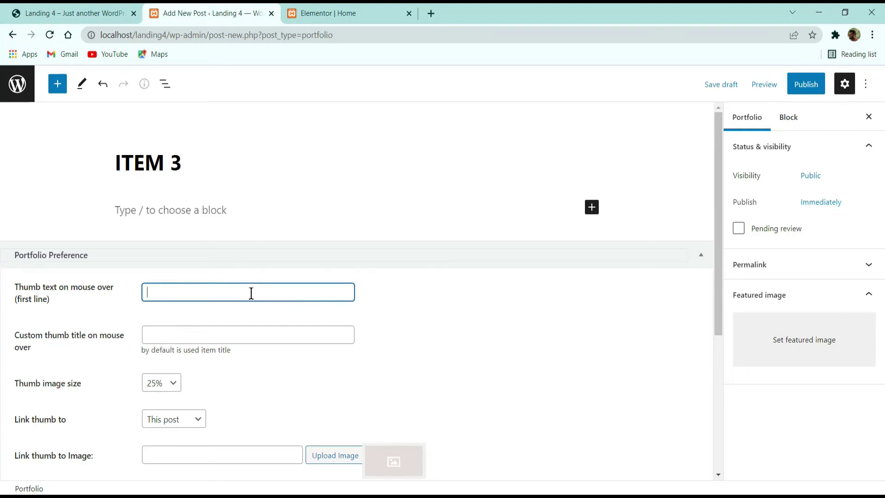
{"action": "type", "text": "BRANDING"}
{"action": "key", "text": "Tab"}
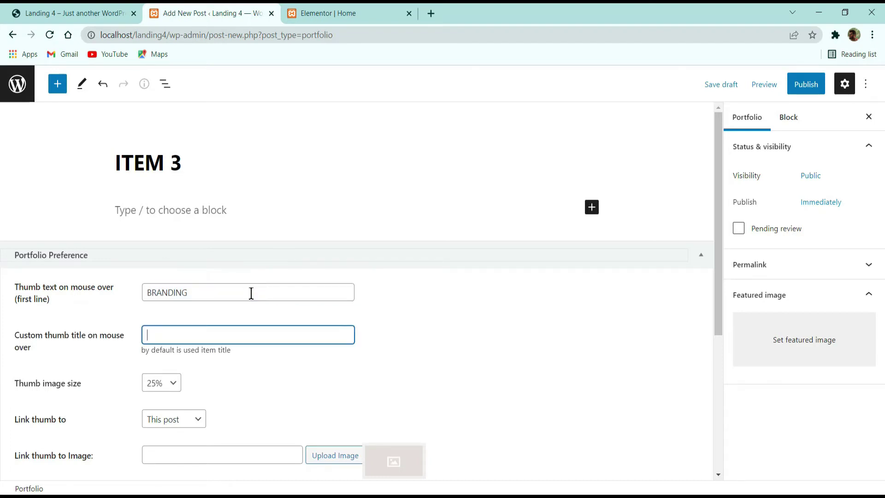
{"action": "type", "text": "PACKAGING"}
{"action": "left_click", "coordinate": [154, 381]}
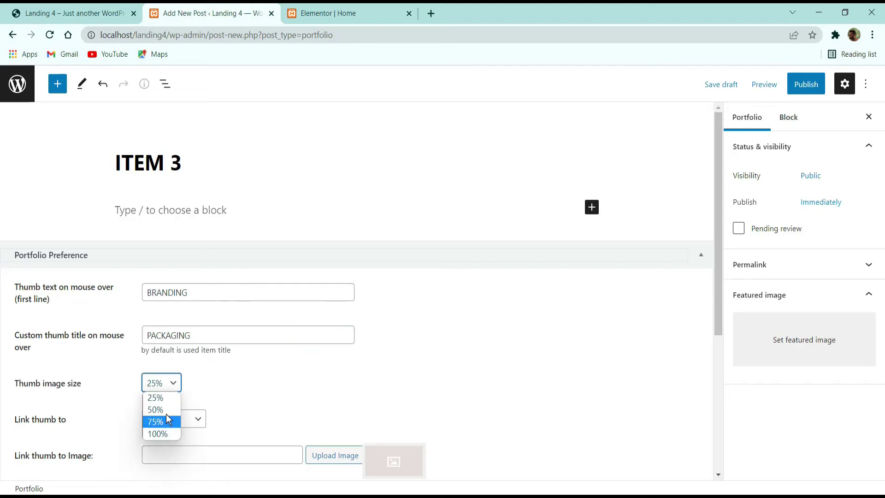
{"action": "left_click", "coordinate": [165, 411]}
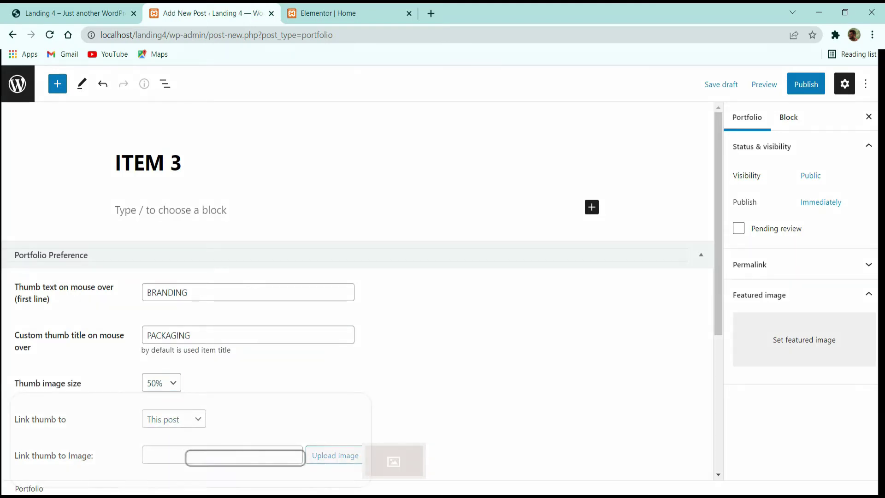
Step: Choose the coffee pouring photo as ITEM 3's featured image
{"action": "left_click", "coordinate": [83, 14]}
{"action": "scroll", "coordinate": [530, 169], "scroll_direction": "up", "scroll_amount": 2}
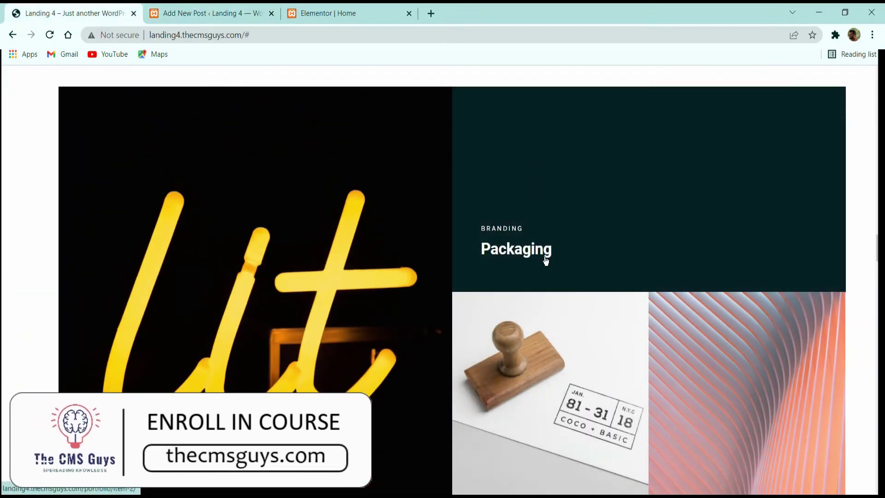
{"action": "scroll", "coordinate": [545, 252], "scroll_direction": "down", "scroll_amount": 5}
{"action": "left_click", "coordinate": [210, 13]}
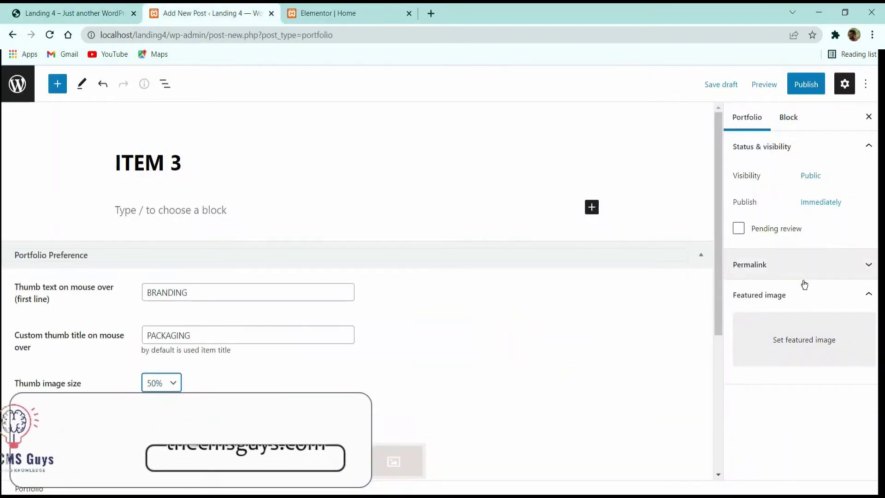
{"action": "left_click", "coordinate": [817, 328]}
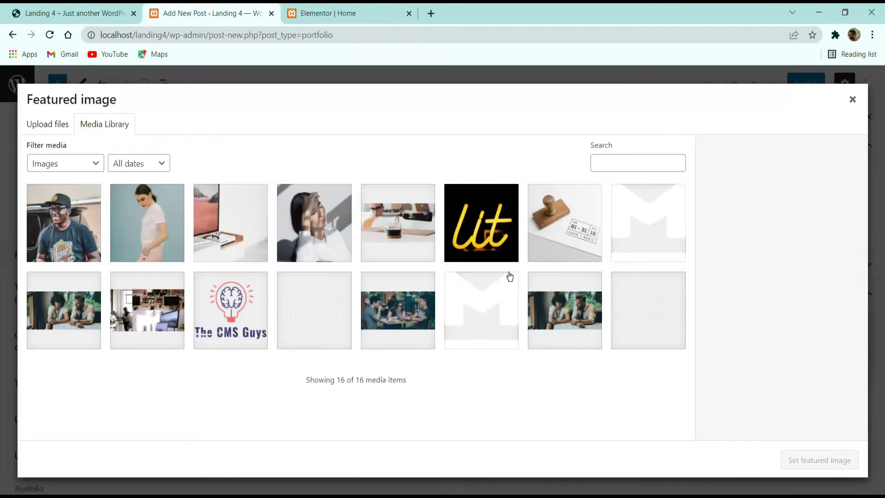
{"action": "left_click", "coordinate": [570, 235]}
{"action": "left_click", "coordinate": [482, 222]}
{"action": "left_click", "coordinate": [398, 223]}
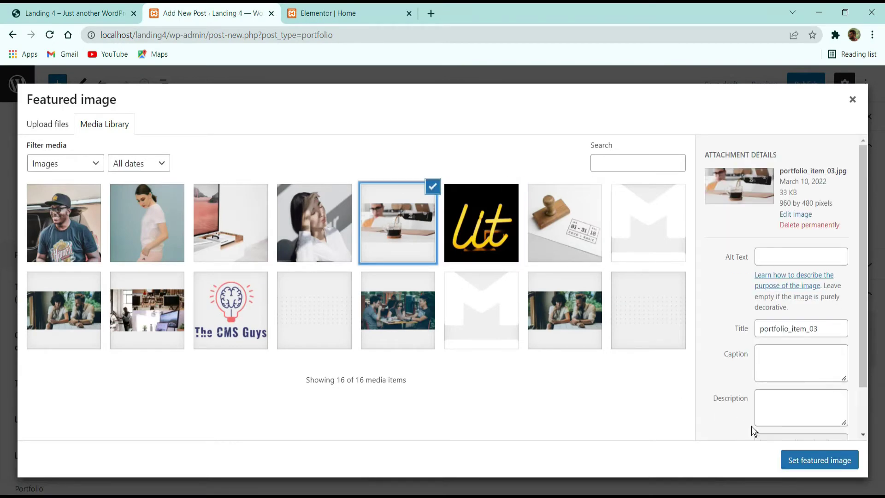
{"action": "left_click", "coordinate": [790, 458]}
Step: Publish ITEM 3 and go back to the Portfolio list
{"action": "left_click", "coordinate": [805, 83]}
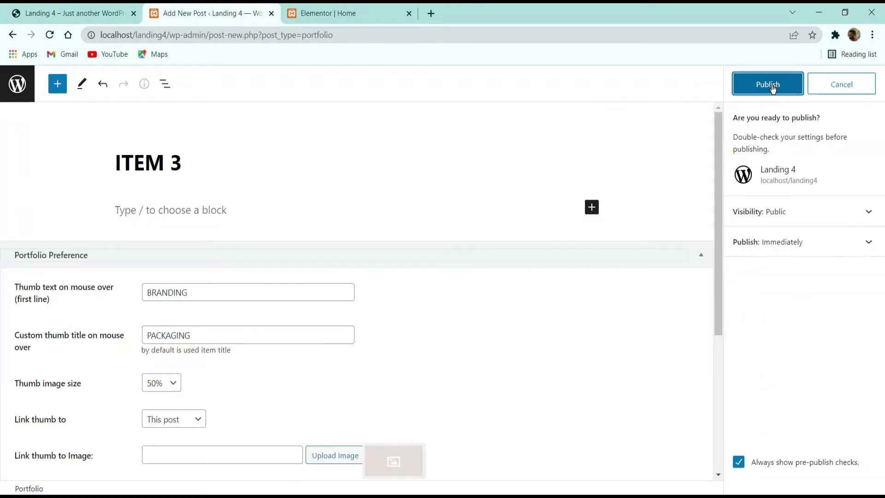
{"action": "left_click", "coordinate": [769, 84]}
{"action": "left_click", "coordinate": [10, 84]}
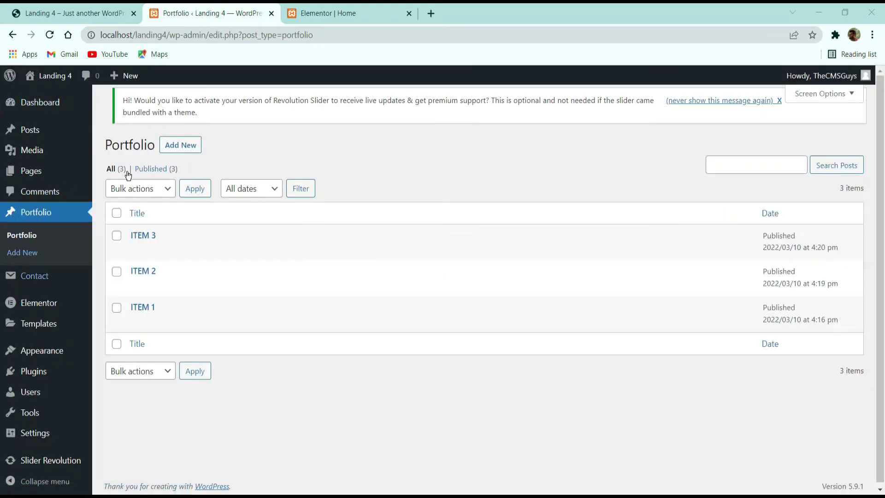
Step: Create portfolio ITEM 4 with hover text ARCHITECTURE, thumb title PILLARS and 25% thumb size
{"action": "left_click", "coordinate": [181, 144]}
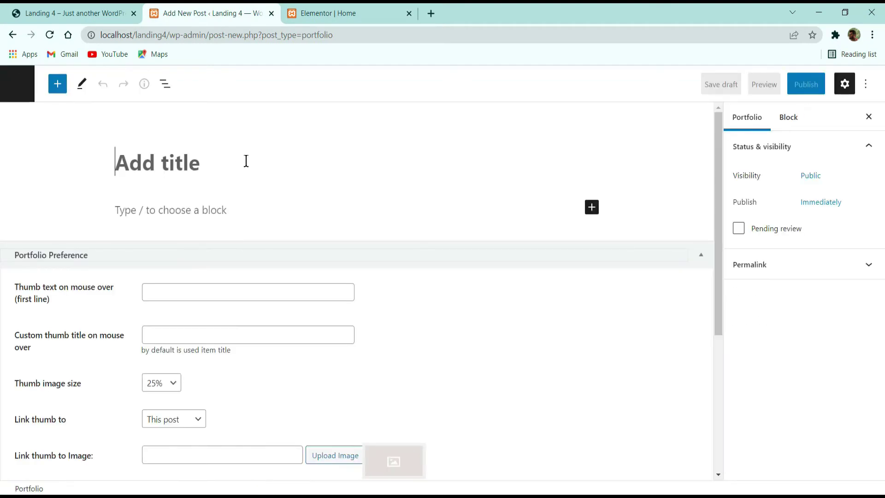
{"action": "type", "text": "ITEM 4"}
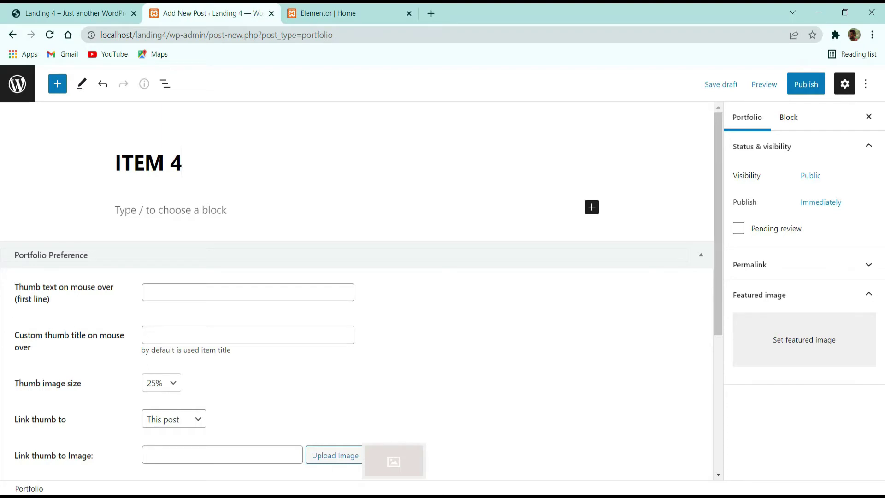
{"action": "left_click", "coordinate": [78, 13]}
{"action": "scroll", "coordinate": [742, 262], "scroll_direction": "up", "scroll_amount": 3}
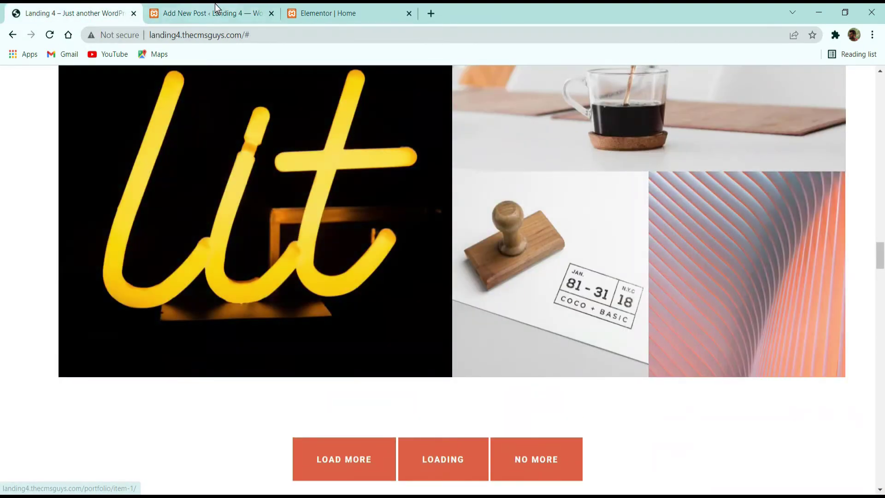
{"action": "left_click", "coordinate": [207, 13]}
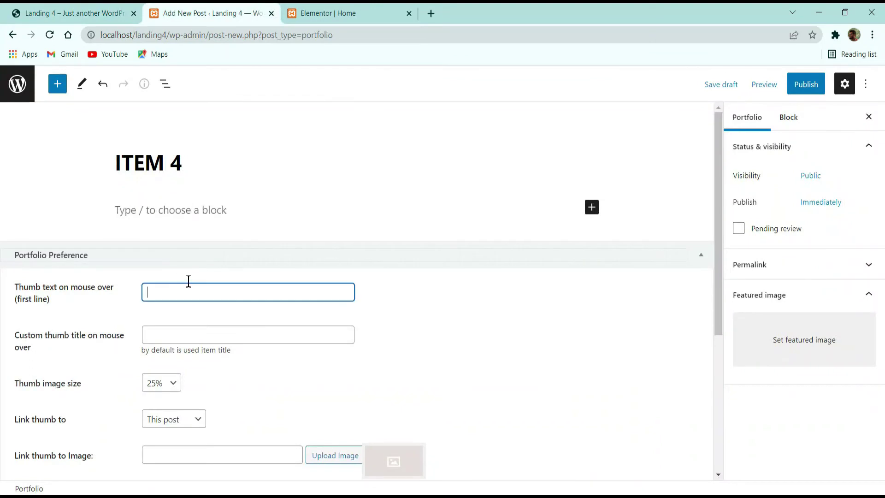
{"action": "type", "text": "ARCHITE"}
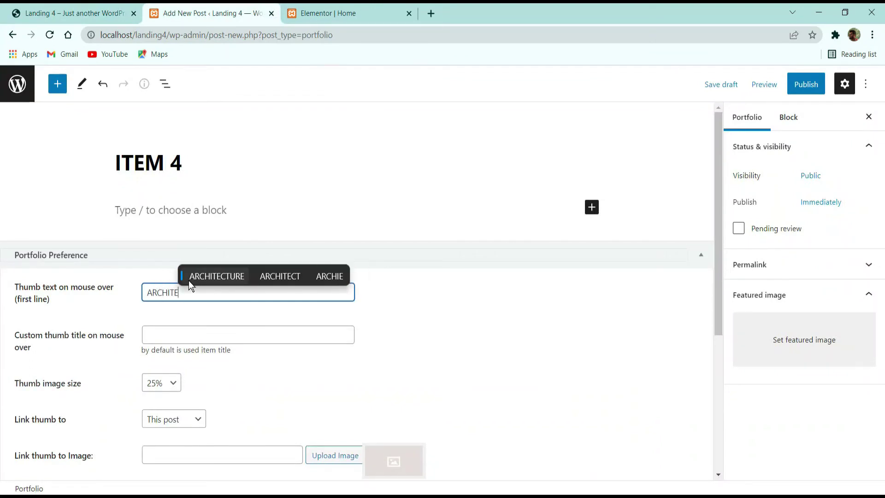
{"action": "left_click", "coordinate": [189, 280]}
{"action": "key", "text": "Tab"}
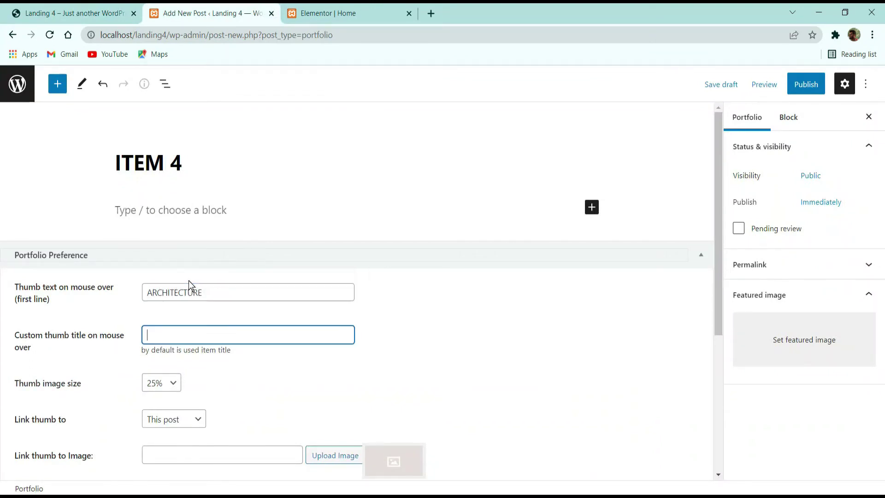
{"action": "type", "text": "PILL"}
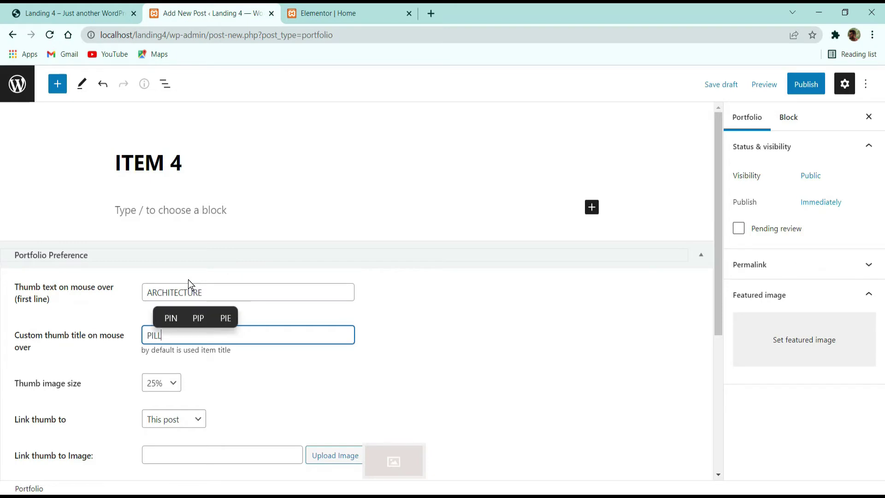
{"action": "type", "text": "ARS"}
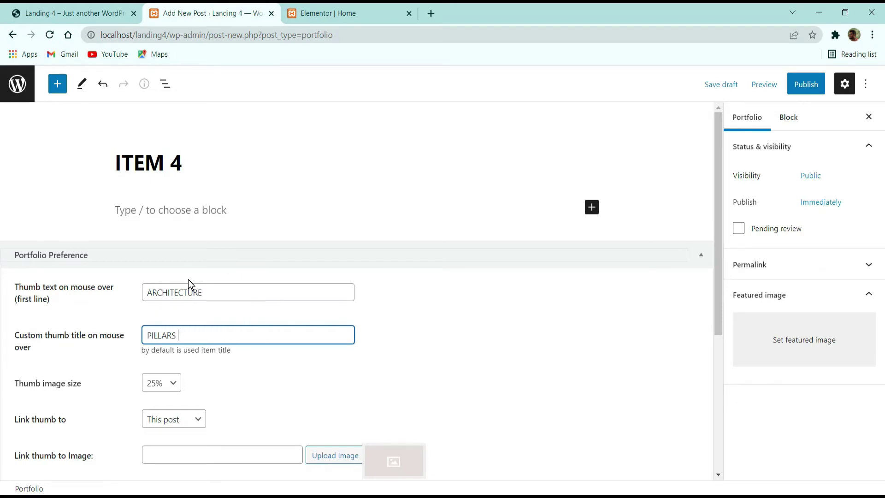
{"action": "left_click", "coordinate": [172, 382]}
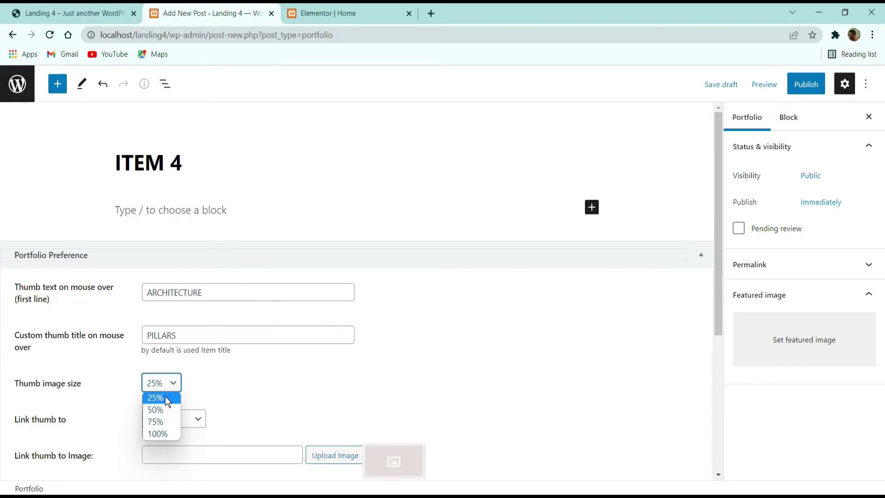
{"action": "left_click", "coordinate": [188, 394]}
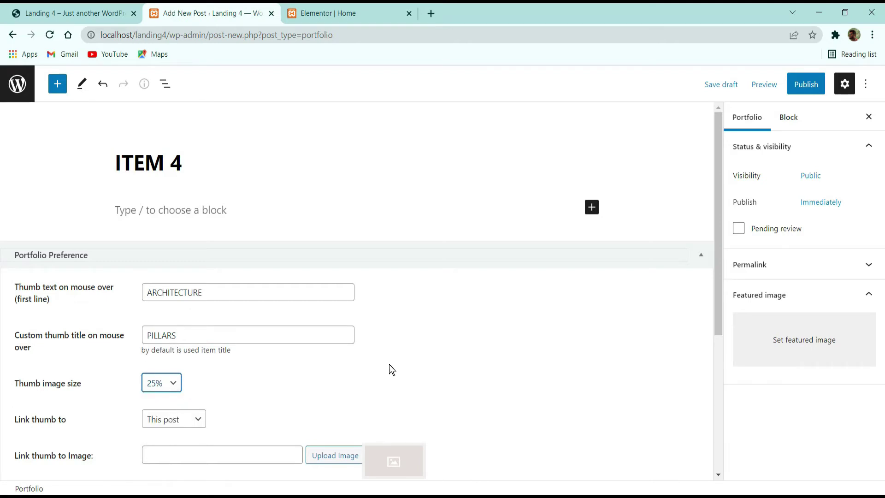
Step: Set the neon Ut image as featured image, publish ITEM 4, and return to Elementor's Home editor
{"action": "left_click", "coordinate": [795, 313]}
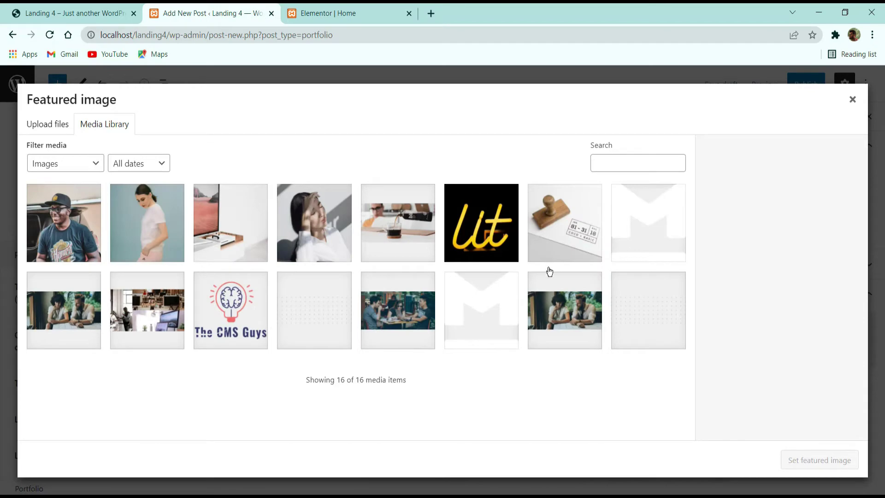
{"action": "left_click", "coordinate": [586, 225]}
{"action": "left_click", "coordinate": [481, 222]}
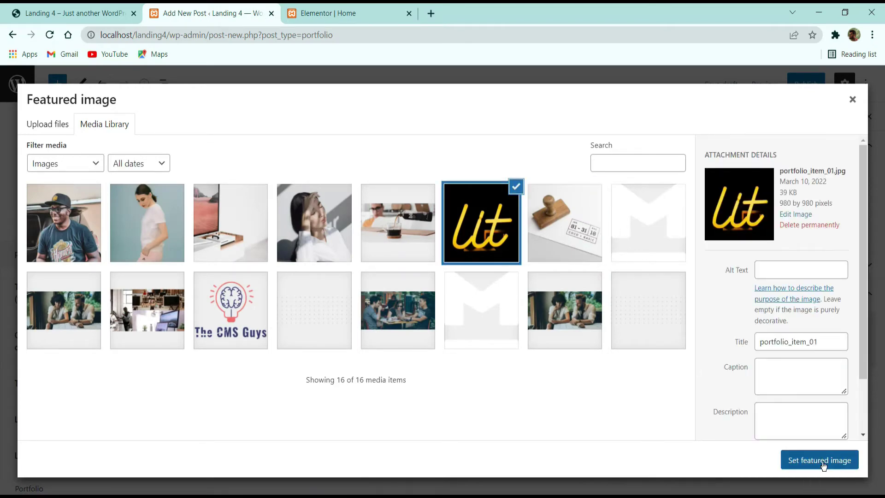
{"action": "left_click", "coordinate": [819, 459]}
{"action": "left_click", "coordinate": [806, 84]}
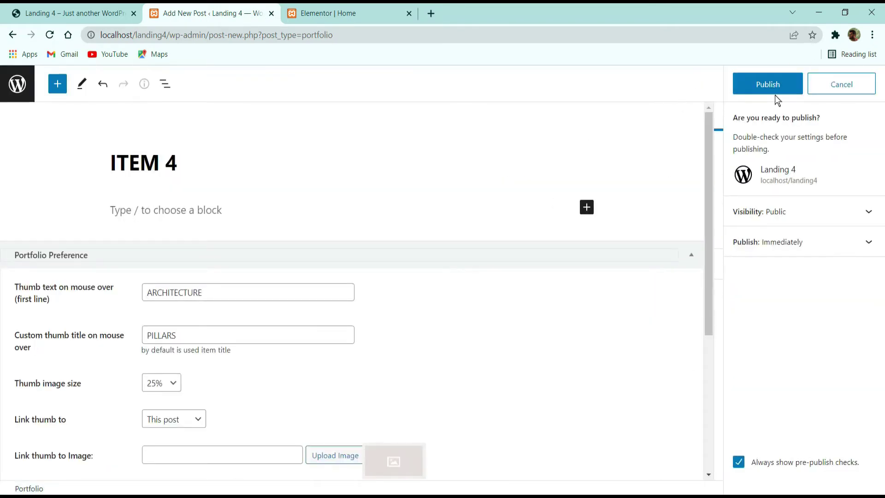
{"action": "left_click", "coordinate": [767, 84]}
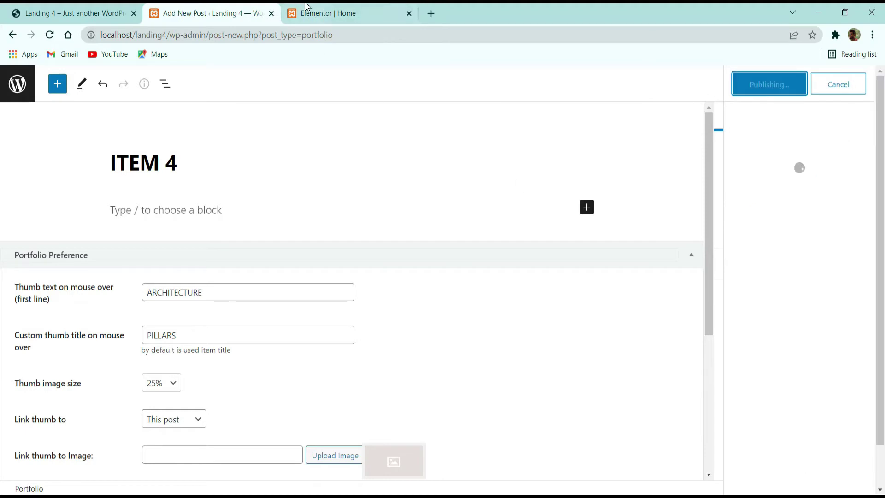
{"action": "left_click", "coordinate": [361, 14]}
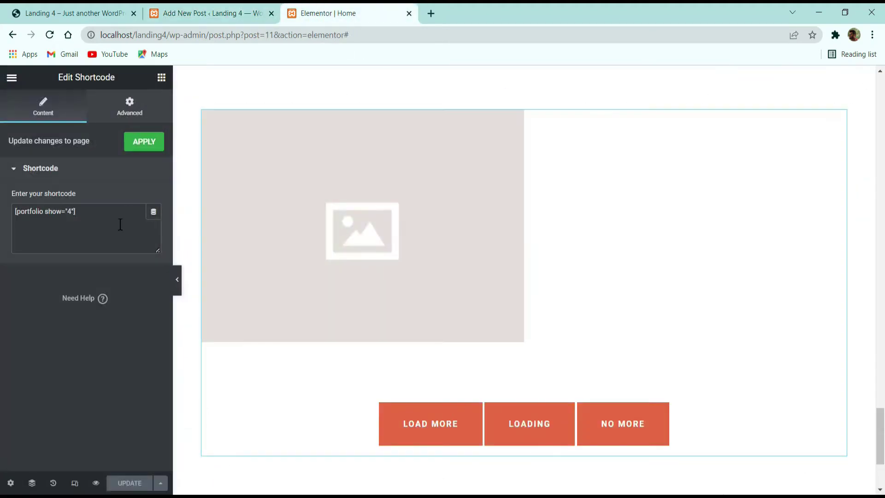
Step: Apply the portfolio shortcode, check the refreshed grid in the preview, and return to the Portfolio list
{"action": "left_click", "coordinate": [151, 140]}
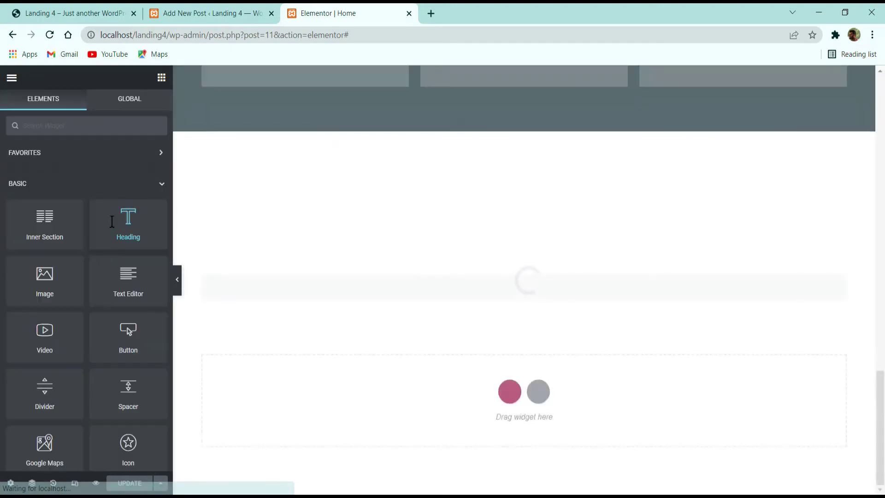
{"action": "scroll", "coordinate": [410, 231], "scroll_direction": "up", "scroll_amount": 15}
{"action": "scroll", "coordinate": [480, 290], "scroll_direction": "down", "scroll_amount": 15}
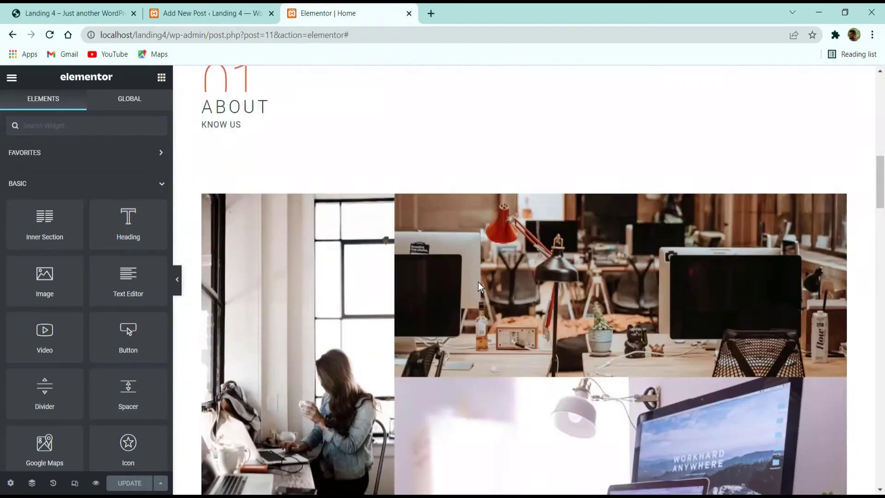
{"action": "scroll", "coordinate": [479, 283], "scroll_direction": "down", "scroll_amount": 10}
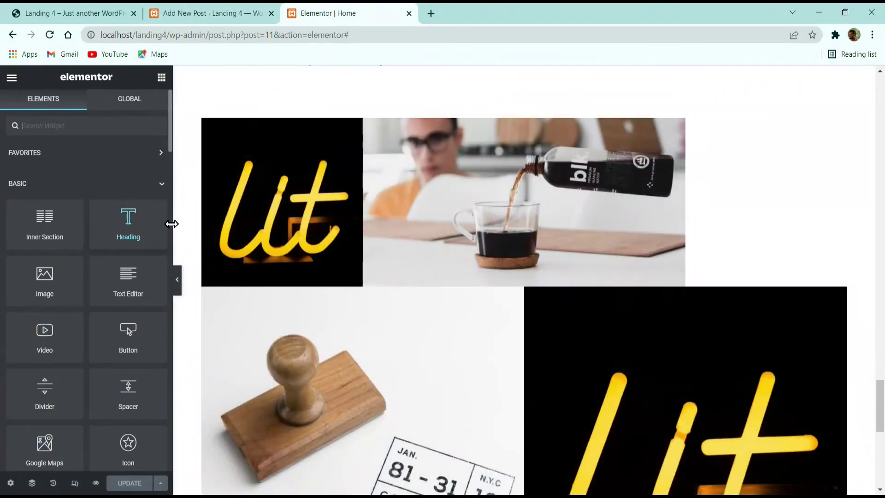
{"action": "left_click", "coordinate": [208, 13]}
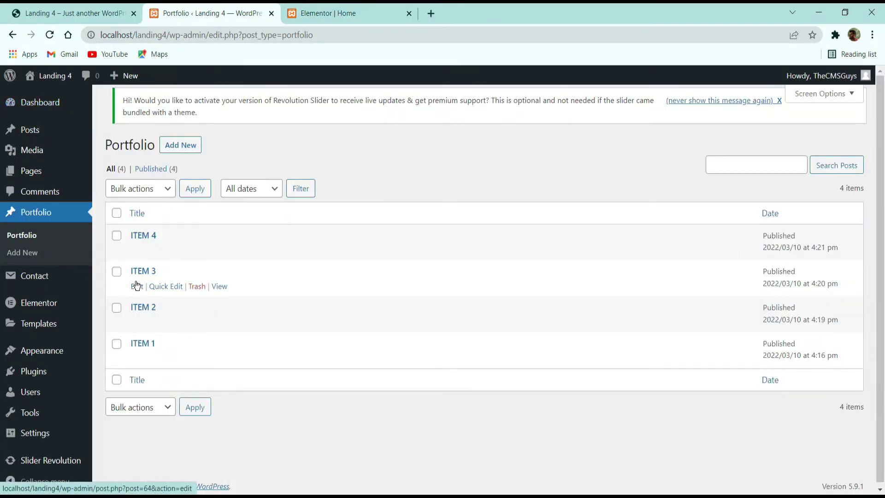
Step: Set ITEM 3's thumb image size to 25% and update the post
{"action": "left_click", "coordinate": [137, 287]}
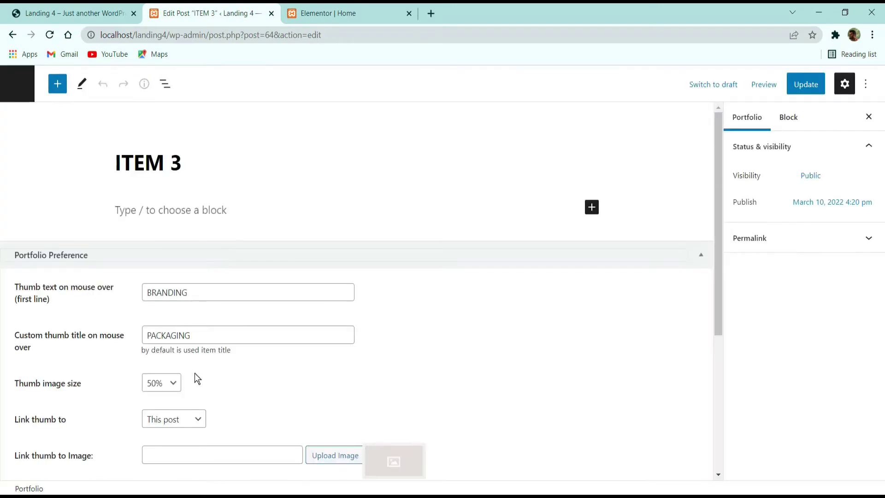
{"action": "left_click", "coordinate": [174, 383]}
{"action": "left_click", "coordinate": [167, 399]}
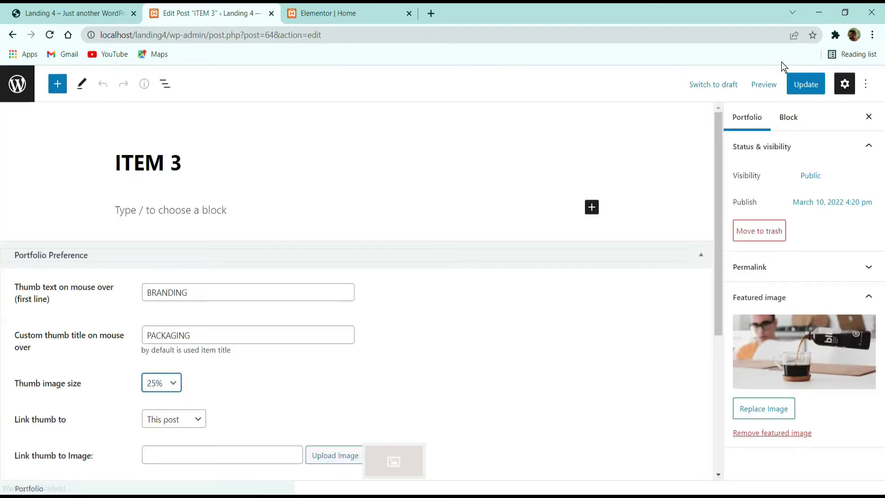
{"action": "left_click", "coordinate": [806, 84]}
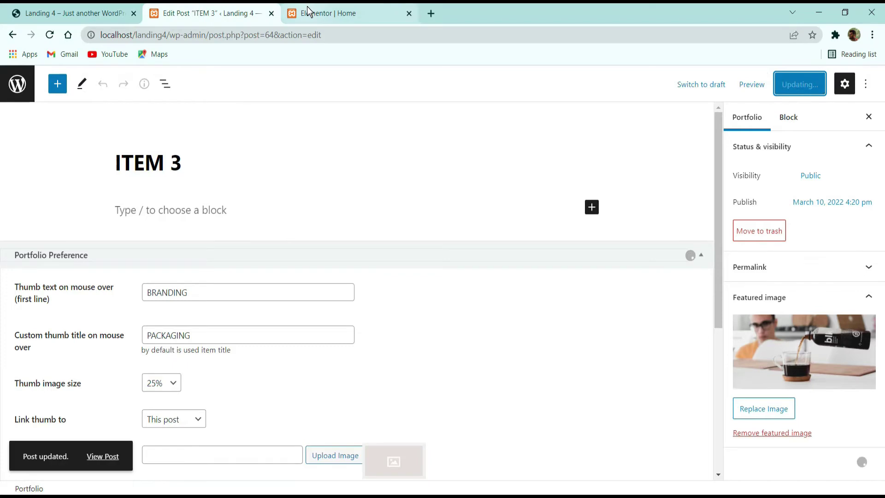
Step: Open the live Landing 4 home page in a new tab from Elementor's site menu
{"action": "left_click", "coordinate": [307, 13]}
{"action": "left_click", "coordinate": [11, 79]}
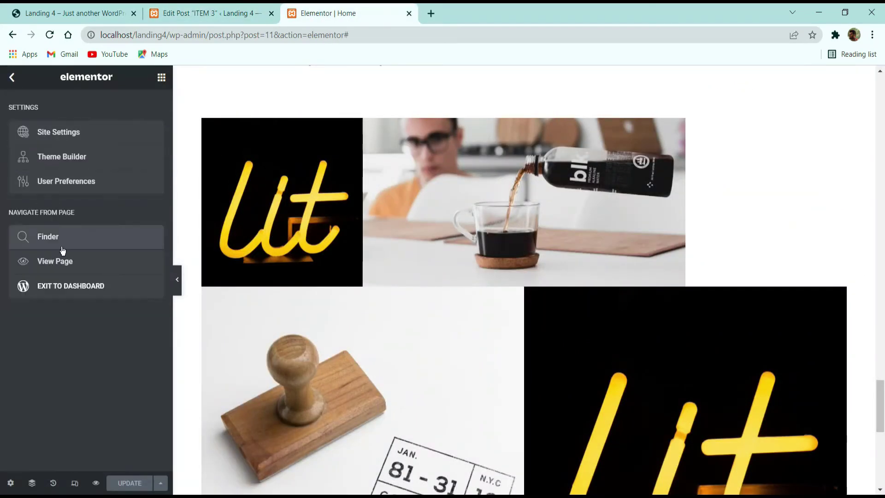
{"action": "left_click", "coordinate": [56, 258]}
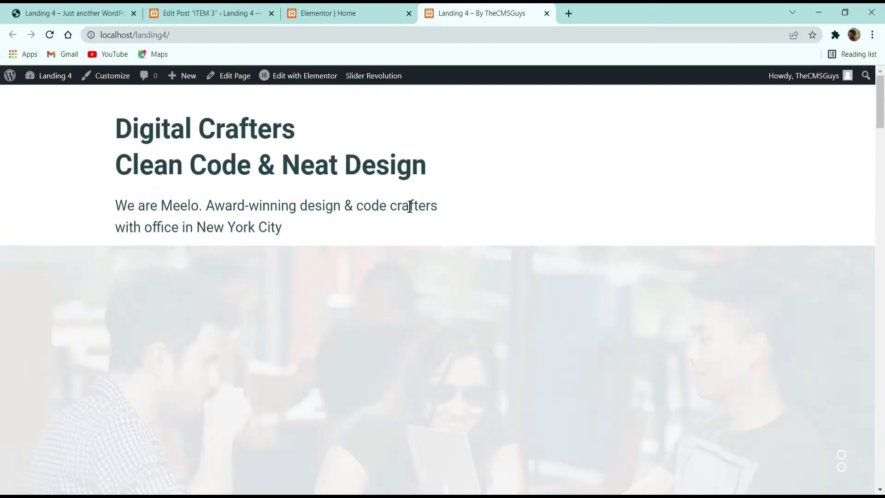
{"action": "scroll", "coordinate": [410, 206], "scroll_direction": "down", "scroll_amount": 15}
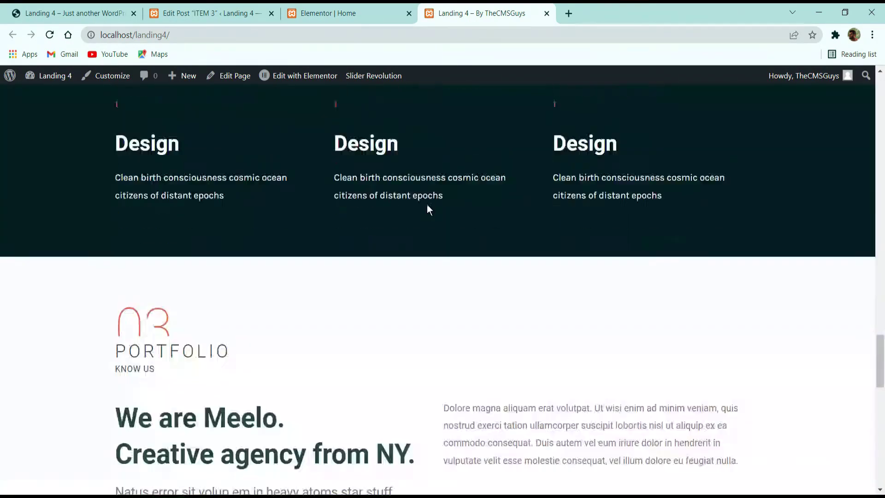
Step: Reload the live page to confirm ITEM 3's smaller coffee tile, then return to the post editor
{"action": "scroll", "coordinate": [427, 210], "scroll_direction": "down", "scroll_amount": 10}
{"action": "scroll", "coordinate": [428, 206], "scroll_direction": "down", "scroll_amount": 3}
{"action": "scroll", "coordinate": [429, 205], "scroll_direction": "up", "scroll_amount": 3}
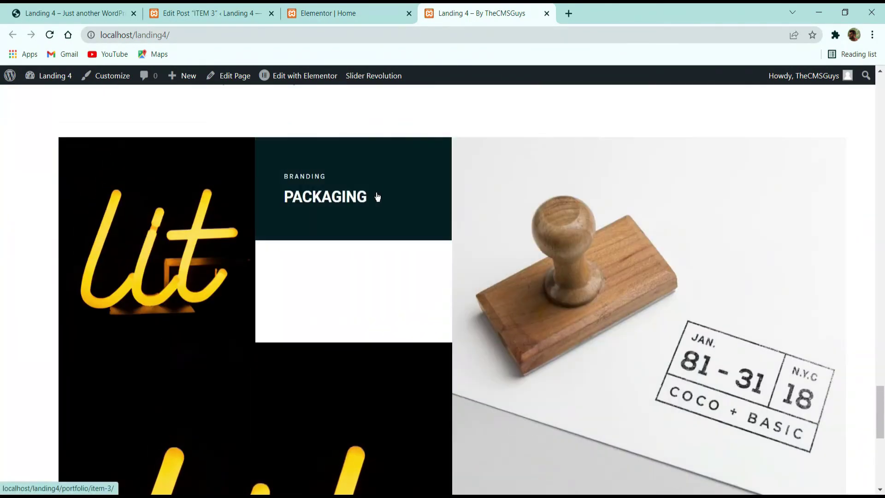
{"action": "scroll", "coordinate": [360, 231], "scroll_direction": "down", "scroll_amount": 8}
{"action": "scroll", "coordinate": [651, 225], "scroll_direction": "up", "scroll_amount": 8}
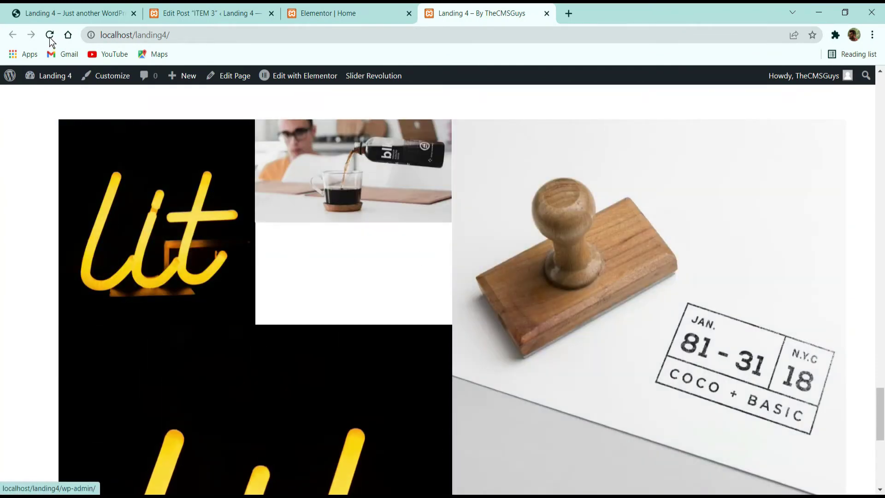
{"action": "left_click", "coordinate": [50, 38]}
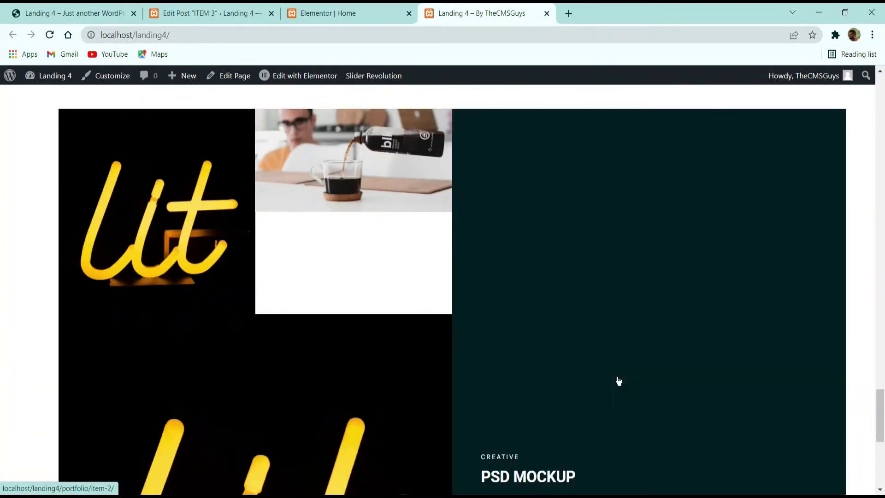
{"action": "left_click", "coordinate": [336, 11]}
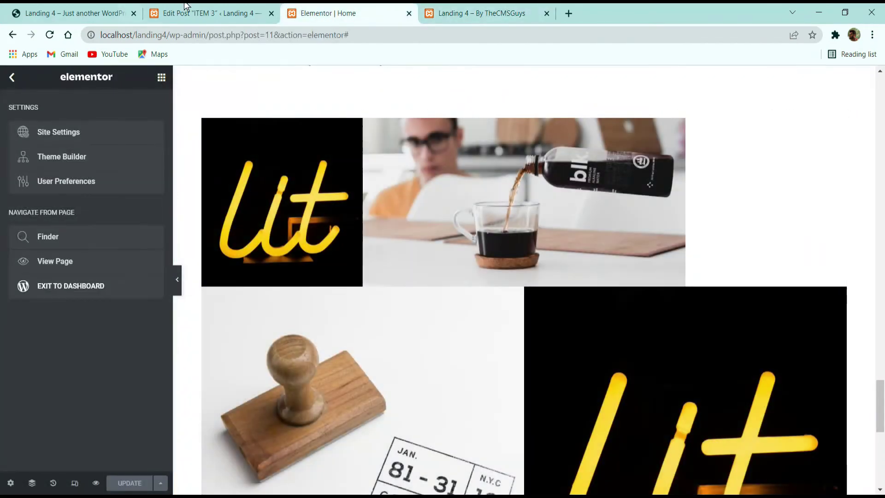
{"action": "left_click", "coordinate": [186, 7]}
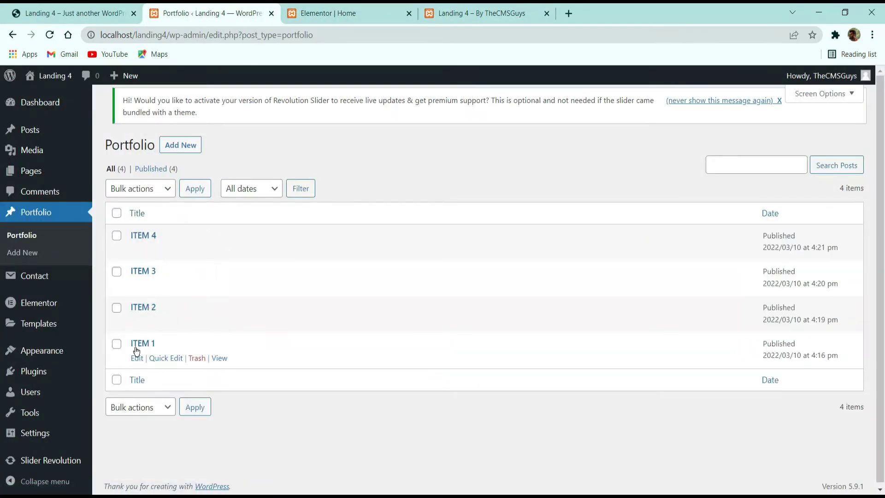
Step: Set ITEM 1's thumb image size to 100%, update it, and reload the live grid to compare
{"action": "left_click", "coordinate": [139, 359]}
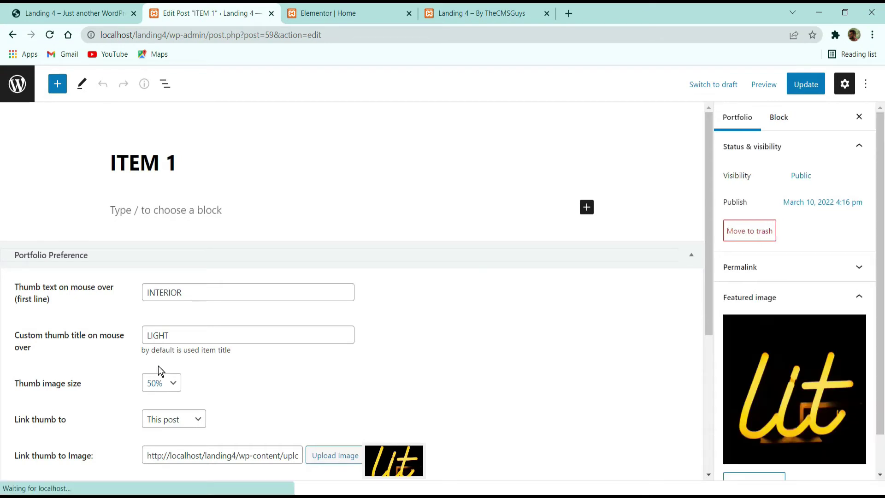
{"action": "left_click", "coordinate": [13, 94]}
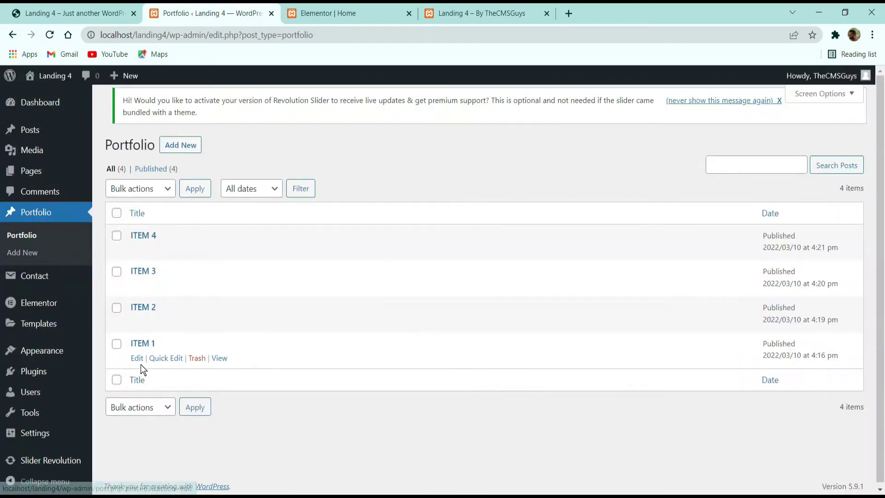
{"action": "left_click", "coordinate": [138, 358]}
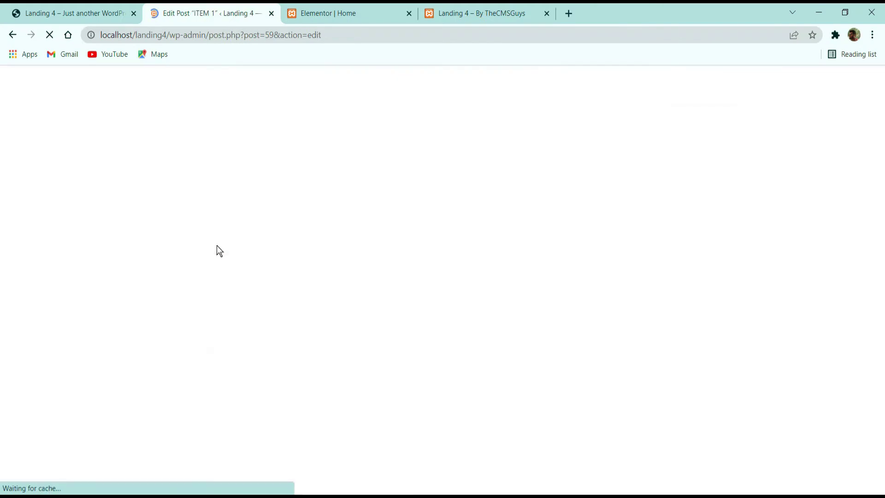
{"action": "left_click", "coordinate": [171, 160]}
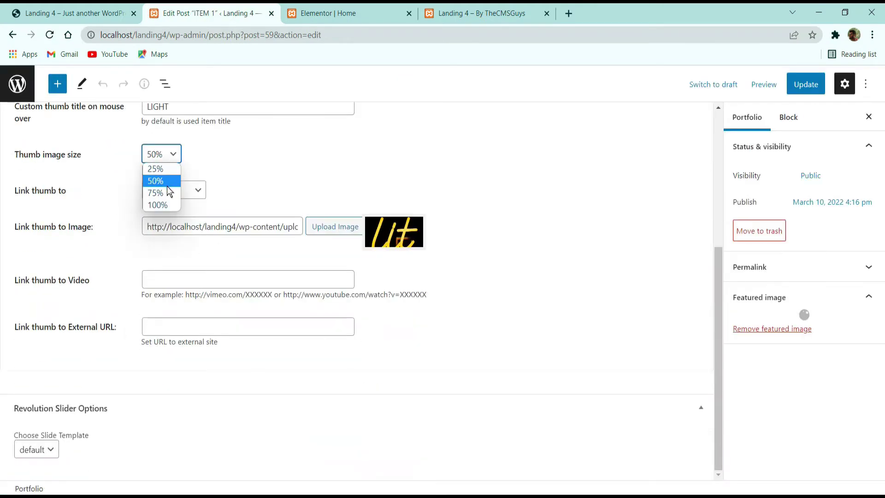
{"action": "left_click", "coordinate": [157, 205]}
{"action": "left_click", "coordinate": [816, 87]}
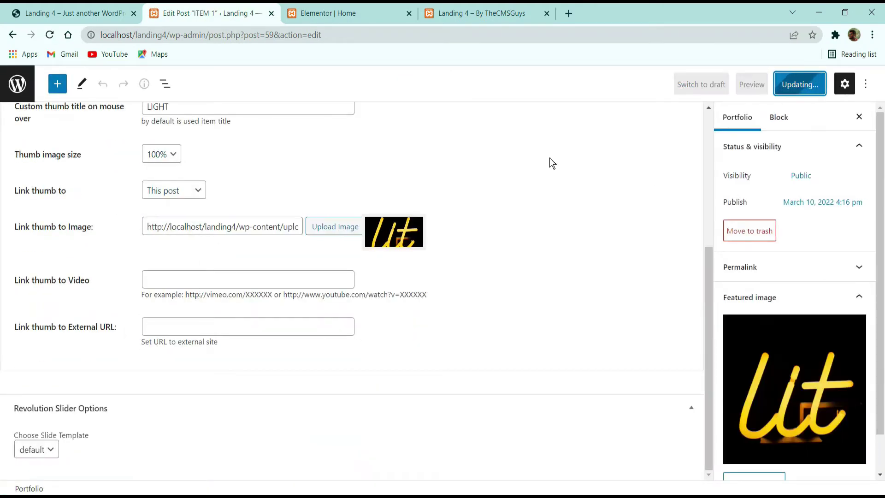
{"action": "left_click", "coordinate": [373, 12]}
{"action": "key", "text": "ctrl+Tab"}
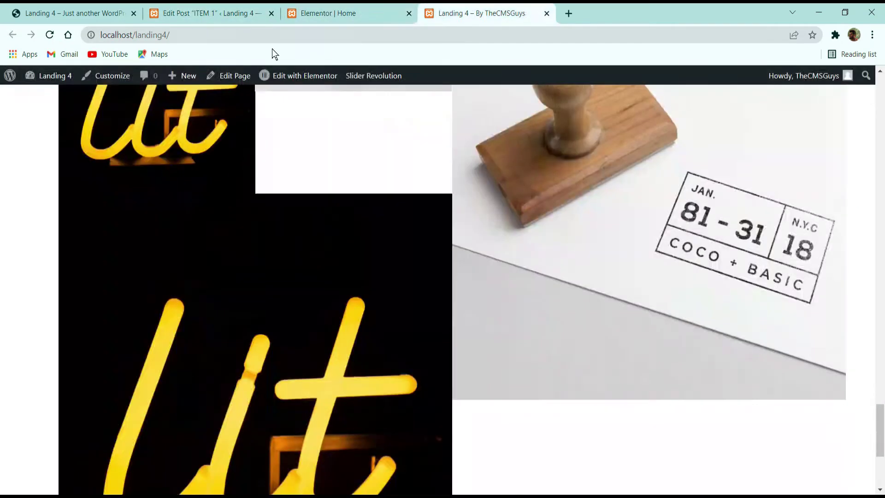
{"action": "left_click", "coordinate": [50, 35]}
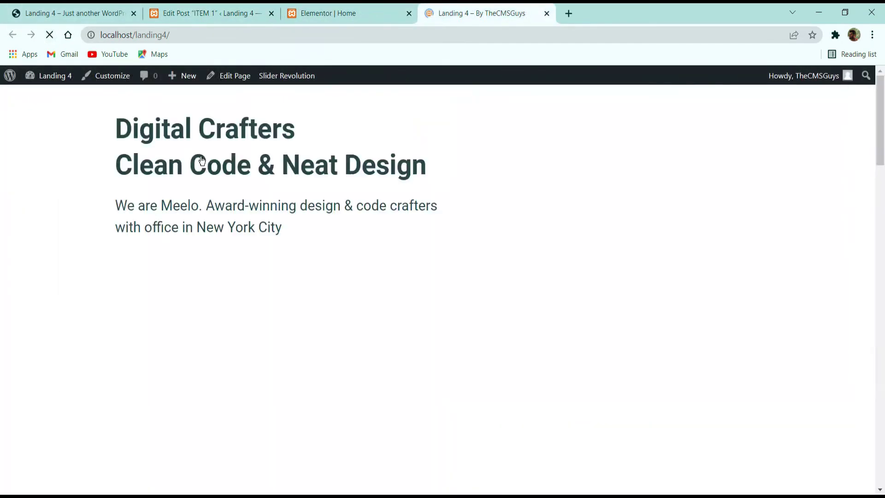
{"action": "scroll", "coordinate": [571, 151], "scroll_direction": "down", "scroll_amount": 6}
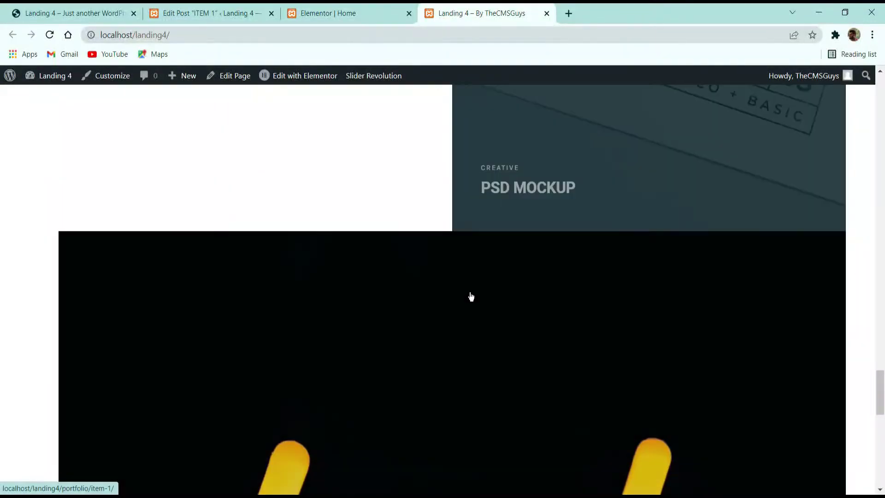
{"action": "scroll", "coordinate": [470, 307], "scroll_direction": "up", "scroll_amount": 8}
{"action": "scroll", "coordinate": [228, 213], "scroll_direction": "up", "scroll_amount": 3}
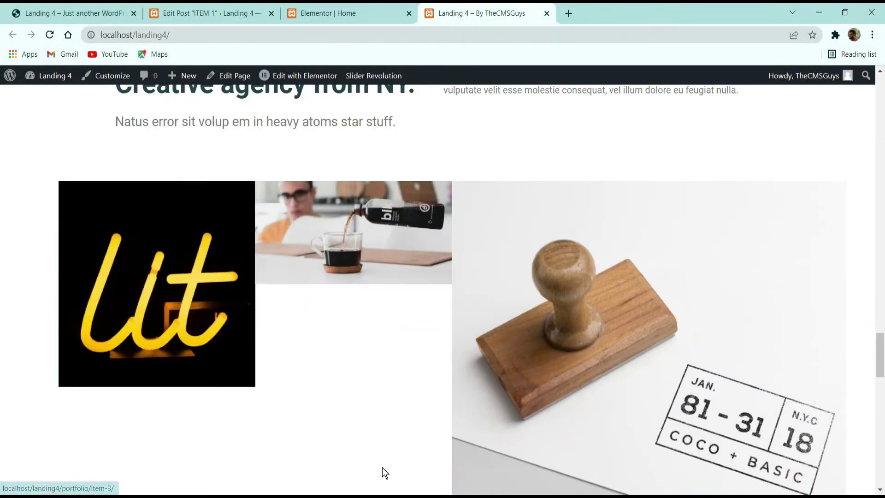
{"action": "scroll", "coordinate": [372, 423], "scroll_direction": "down", "scroll_amount": 6}
{"action": "scroll", "coordinate": [387, 421], "scroll_direction": "up", "scroll_amount": 4}
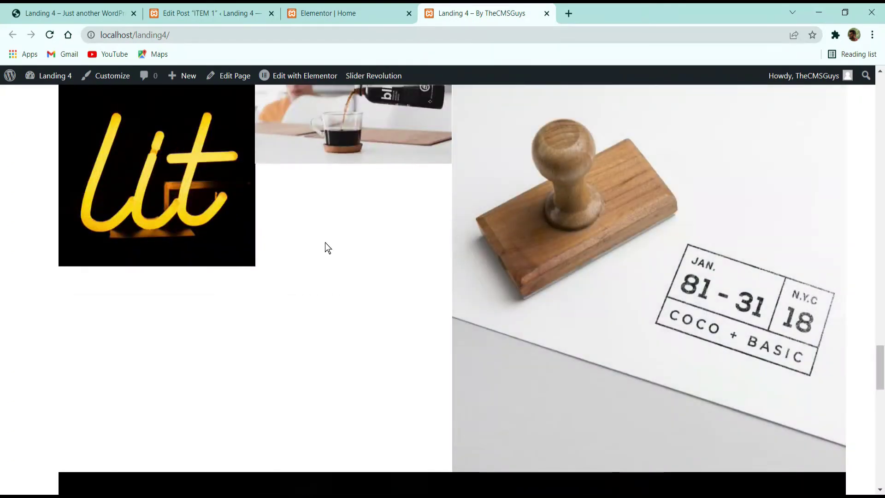
{"action": "scroll", "coordinate": [325, 243], "scroll_direction": "down", "scroll_amount": 3}
Step: Change ITEM 1's thumb image size to 25%, update it, and reload the live page
{"action": "left_click", "coordinate": [308, 14]}
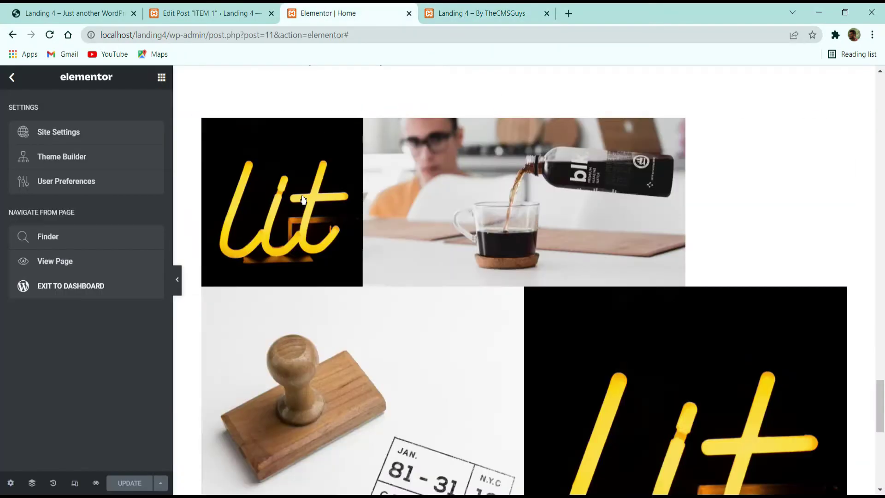
{"action": "scroll", "coordinate": [261, 242], "scroll_direction": "up", "scroll_amount": 3}
{"action": "left_click", "coordinate": [207, 12]}
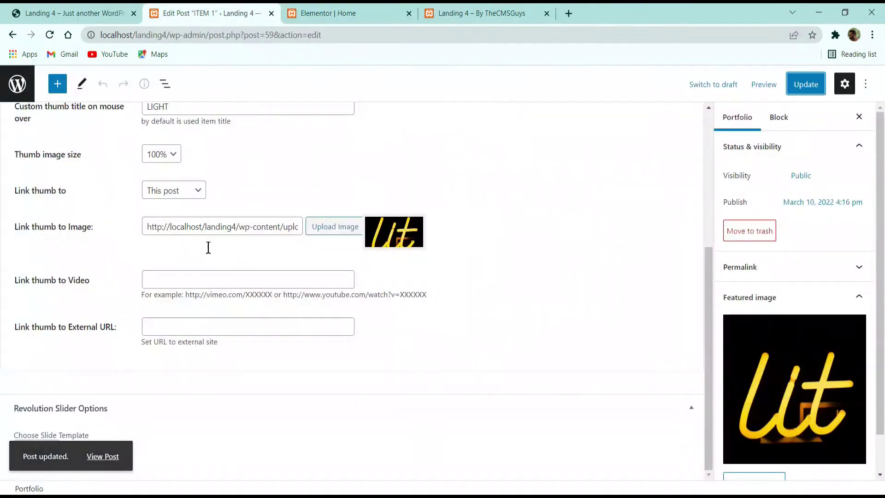
{"action": "left_click", "coordinate": [163, 154]}
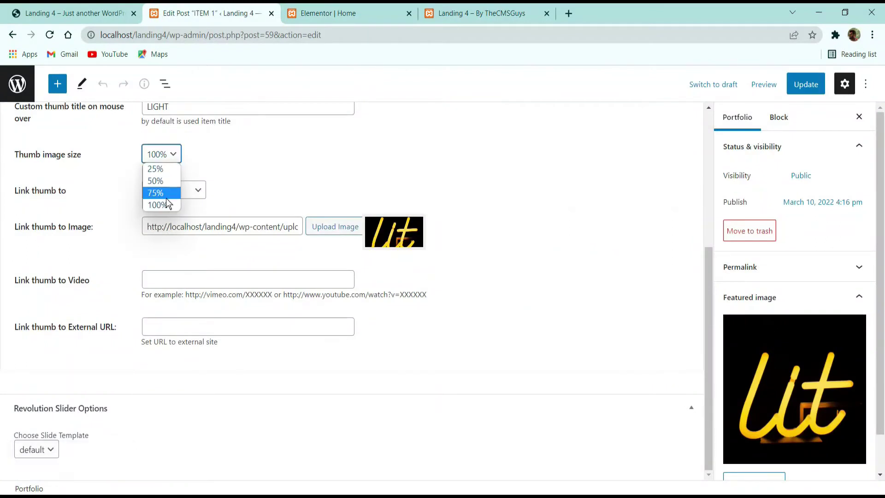
{"action": "left_click", "coordinate": [164, 170]}
{"action": "left_click", "coordinate": [806, 85]}
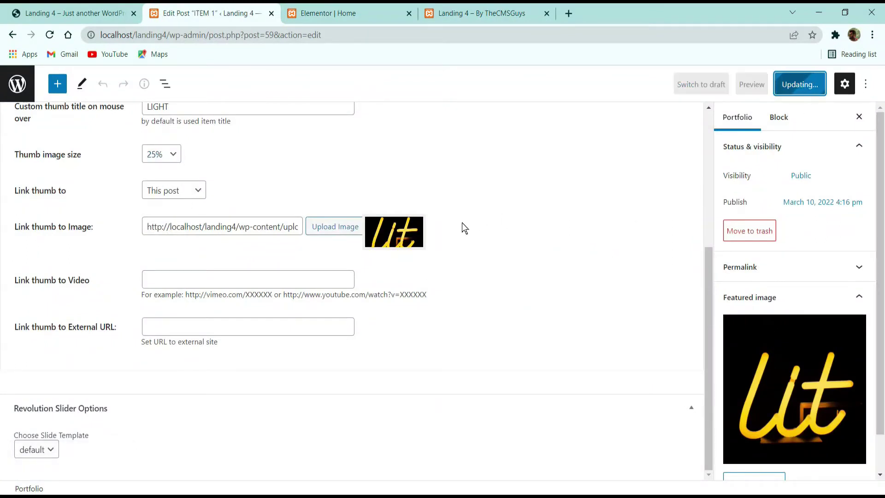
{"action": "scroll", "coordinate": [184, 226], "scroll_direction": "up", "scroll_amount": 5}
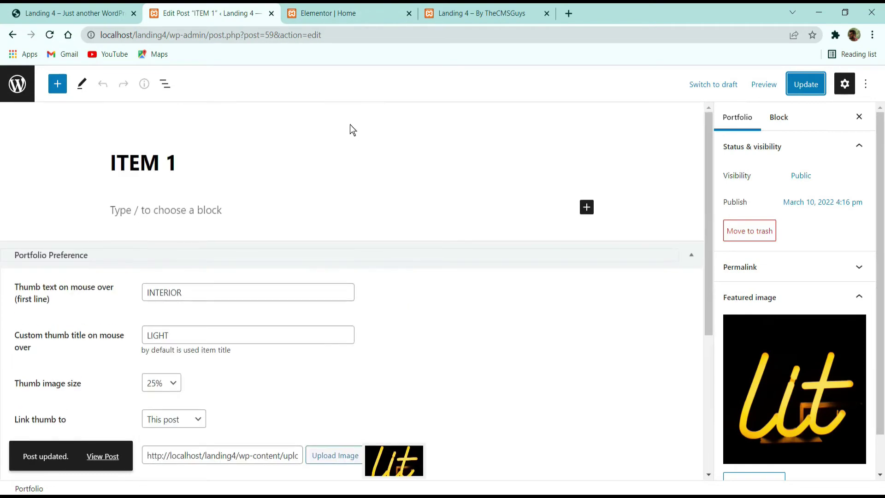
{"action": "left_click", "coordinate": [482, 13]}
{"action": "left_click", "coordinate": [50, 35]}
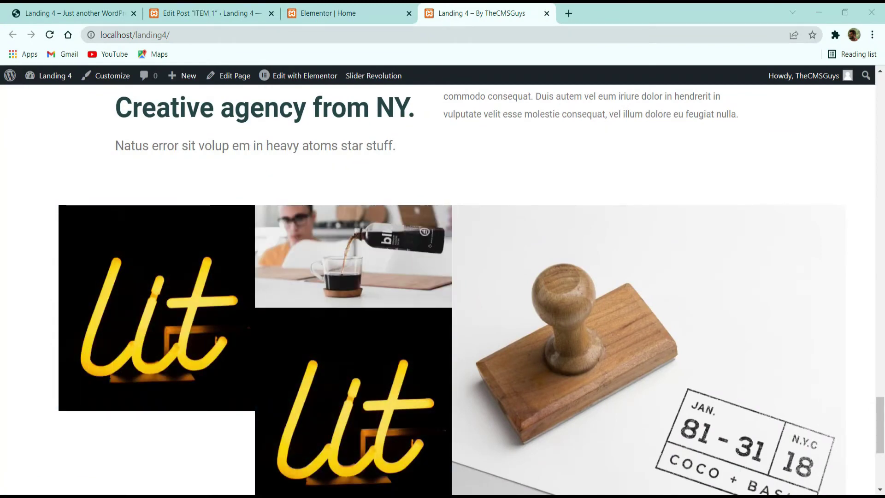
Step: Open ITEM 3 from the Portfolio list, set its thumbnail size to 50%, update, and view the live page
{"action": "left_click", "coordinate": [298, 7]}
{"action": "key", "text": "ctrl+shift+Tab"}
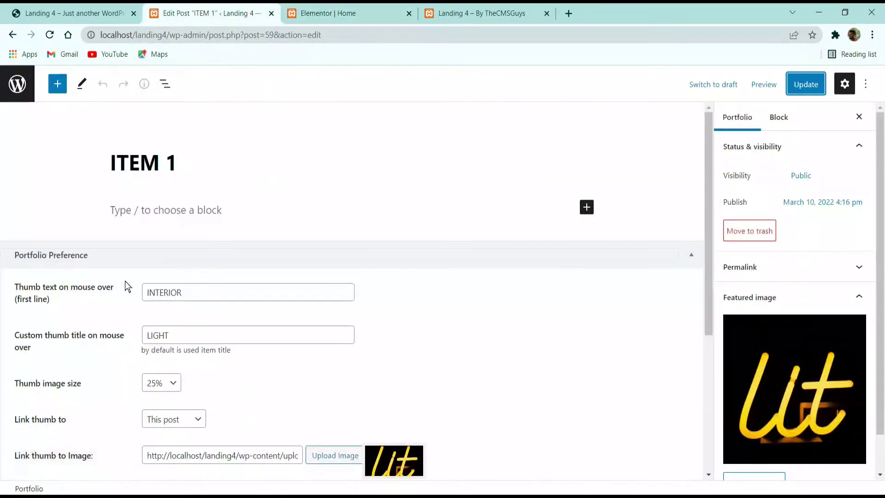
{"action": "left_click", "coordinate": [25, 95]}
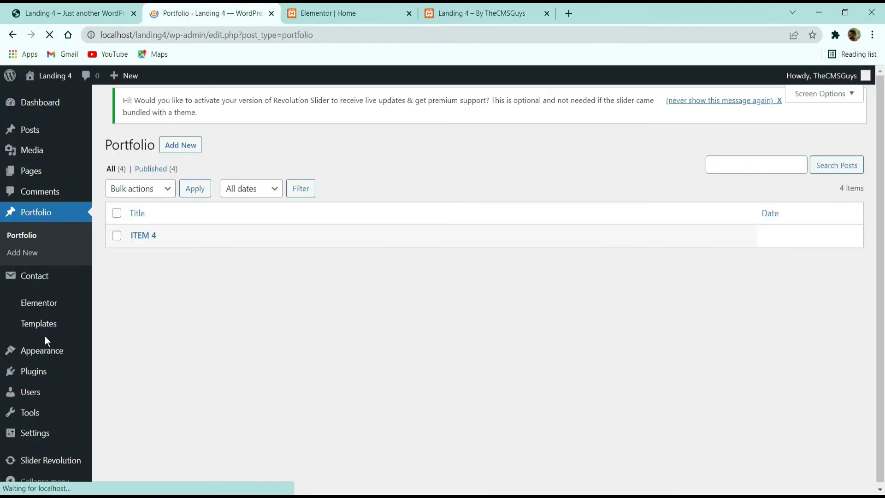
{"action": "left_click", "coordinate": [137, 284]}
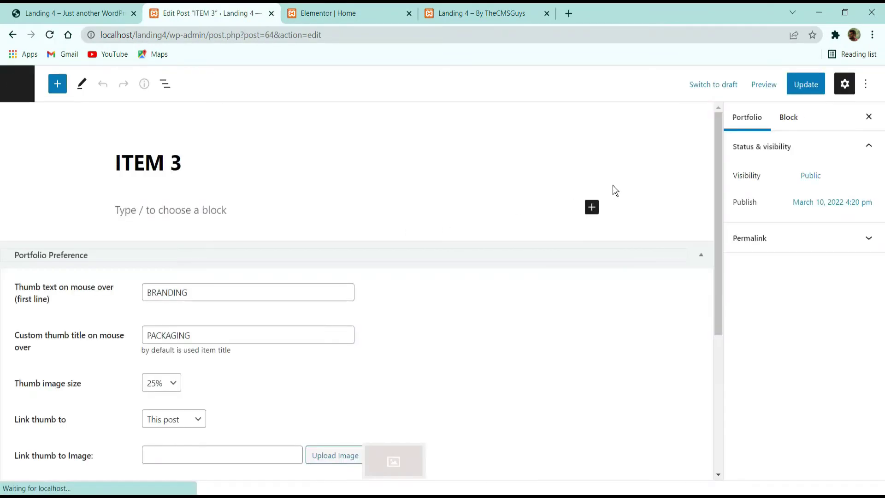
{"action": "scroll", "coordinate": [612, 184], "scroll_direction": "down", "scroll_amount": 5}
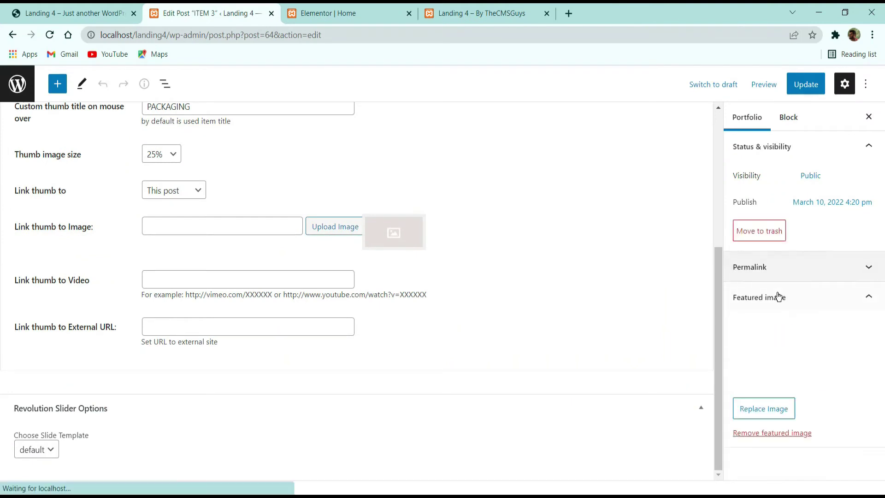
{"action": "left_click", "coordinate": [172, 155]}
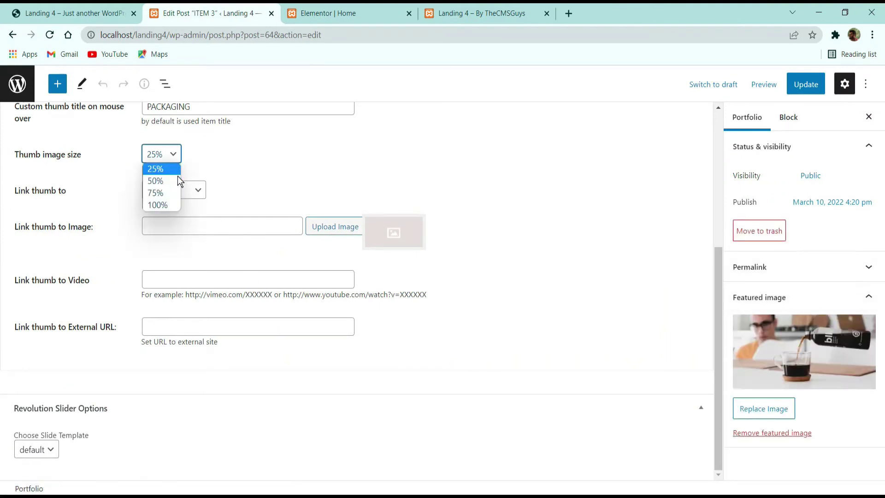
{"action": "left_click", "coordinate": [157, 180]}
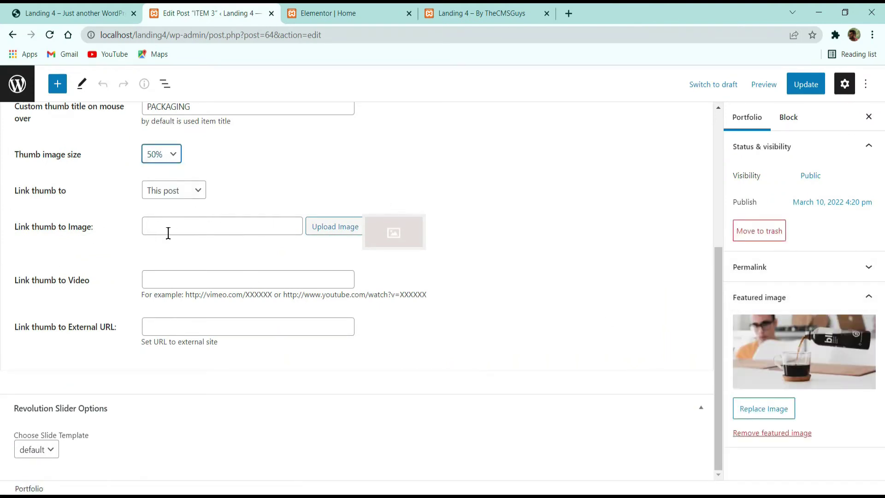
{"action": "left_click", "coordinate": [804, 88]}
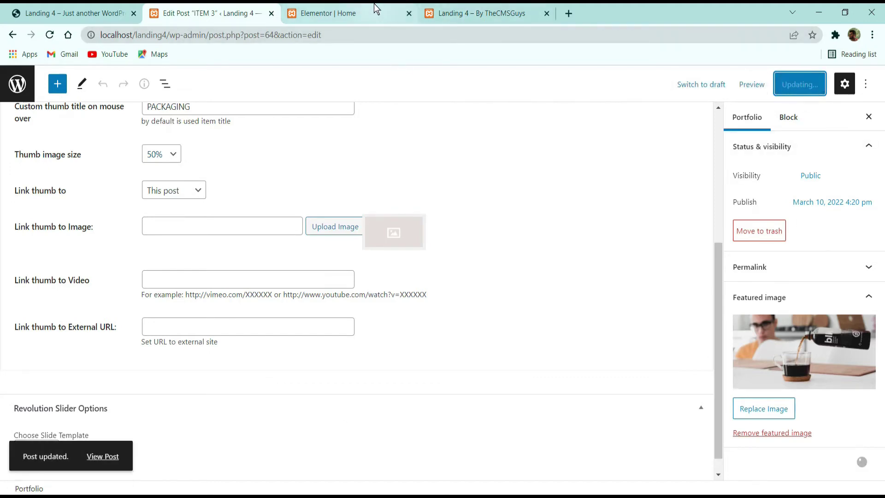
{"action": "left_click", "coordinate": [484, 13]}
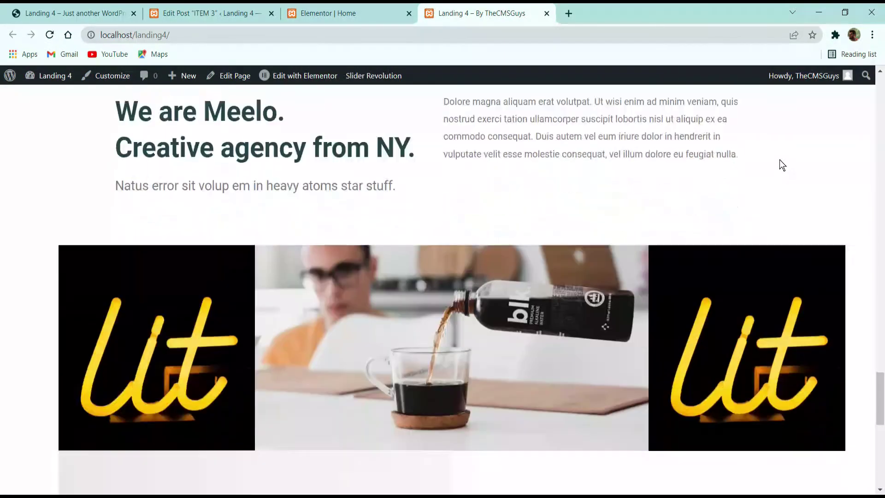
Step: Scroll the live gallery to check the wider Packaging image, then switch over to the demo site
{"action": "scroll", "coordinate": [783, 165], "scroll_direction": "down", "scroll_amount": 3}
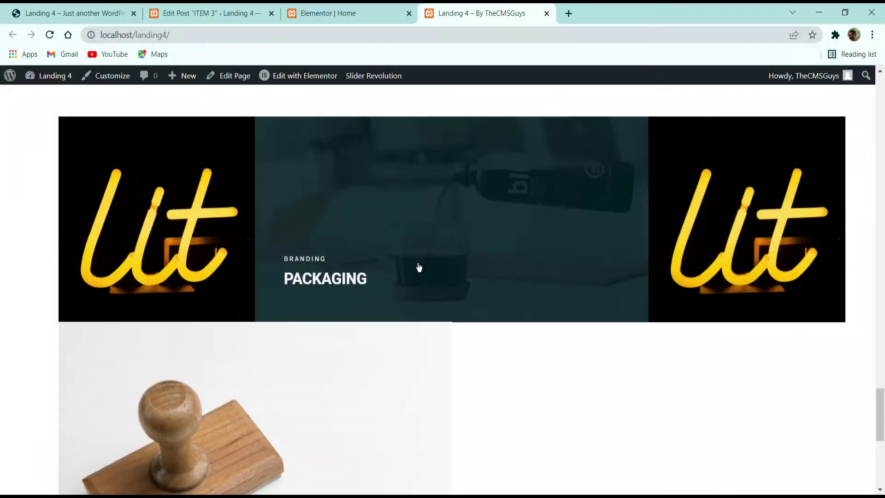
{"action": "scroll", "coordinate": [784, 332], "scroll_direction": "down", "scroll_amount": 5}
{"action": "scroll", "coordinate": [567, 284], "scroll_direction": "up", "scroll_amount": 3}
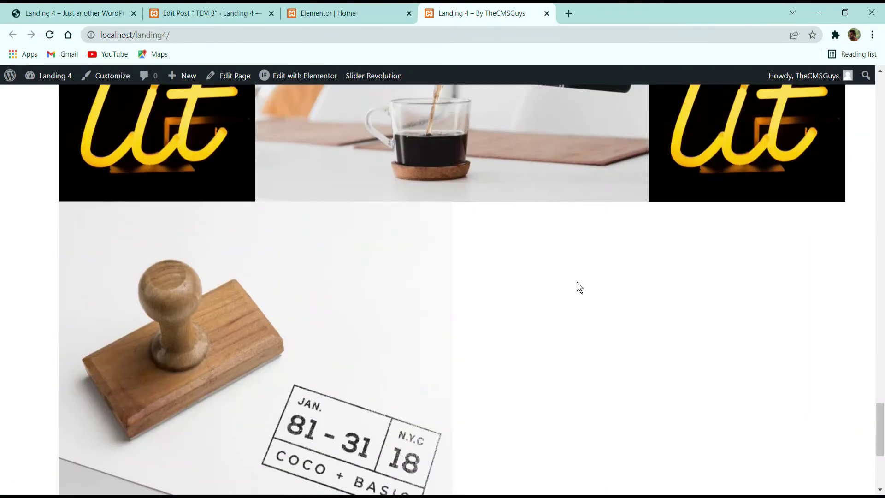
{"action": "scroll", "coordinate": [607, 302], "scroll_direction": "up", "scroll_amount": 3}
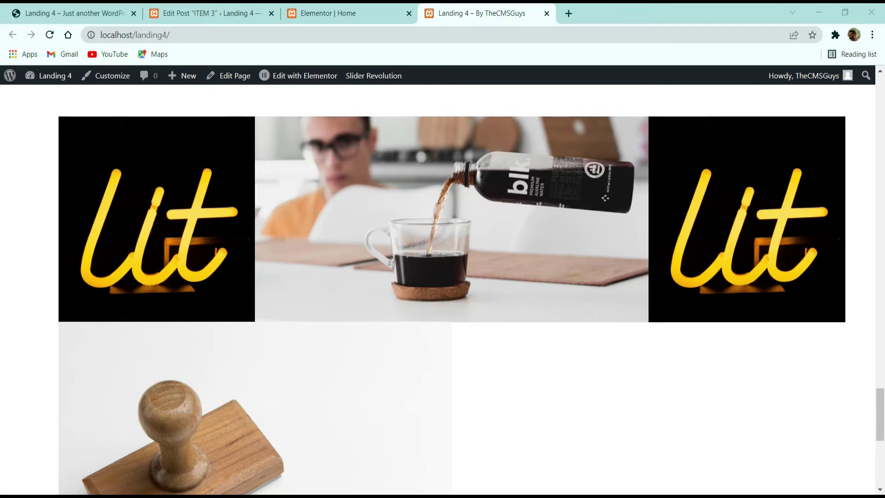
{"action": "scroll", "coordinate": [269, 298], "scroll_direction": "down", "scroll_amount": 8}
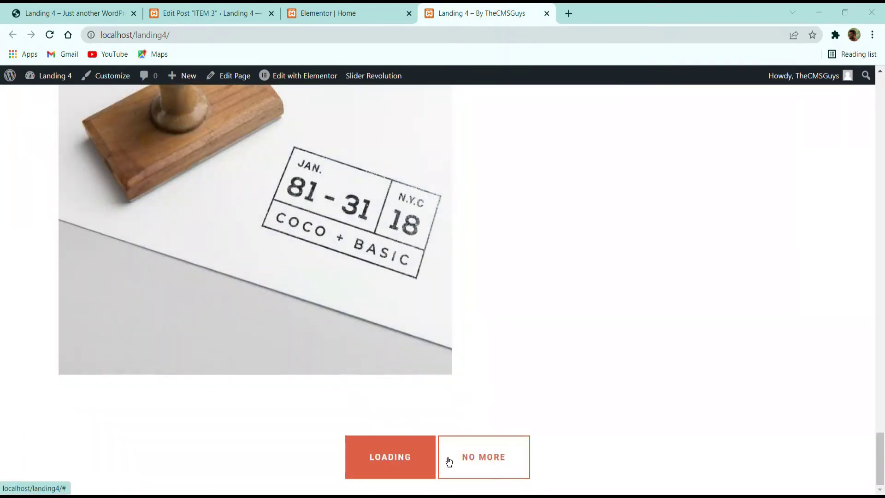
{"action": "left_click", "coordinate": [323, 13]}
{"action": "scroll", "coordinate": [376, 324], "scroll_direction": "down", "scroll_amount": 10}
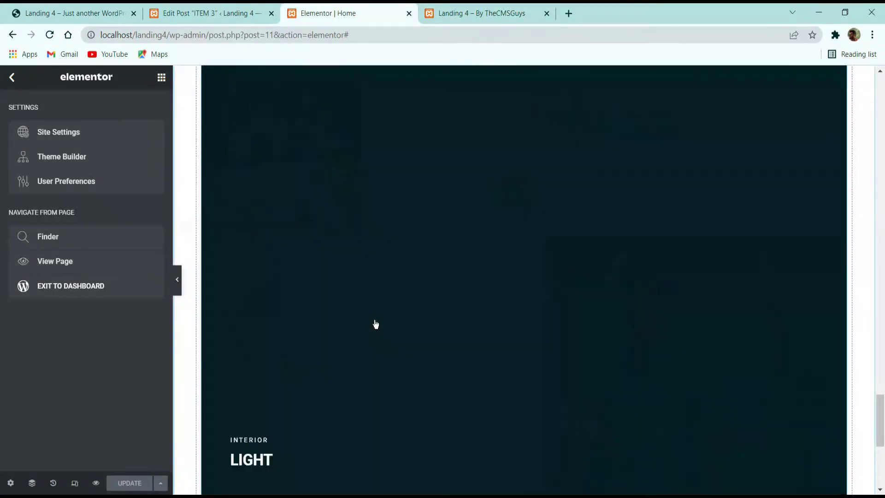
{"action": "key", "text": "ctrl+1"}
Step: Study the demo site's dark 04 SKILLS section, then close the ITEM 3 post editor tab
{"action": "scroll", "coordinate": [346, 202], "scroll_direction": "down", "scroll_amount": 5}
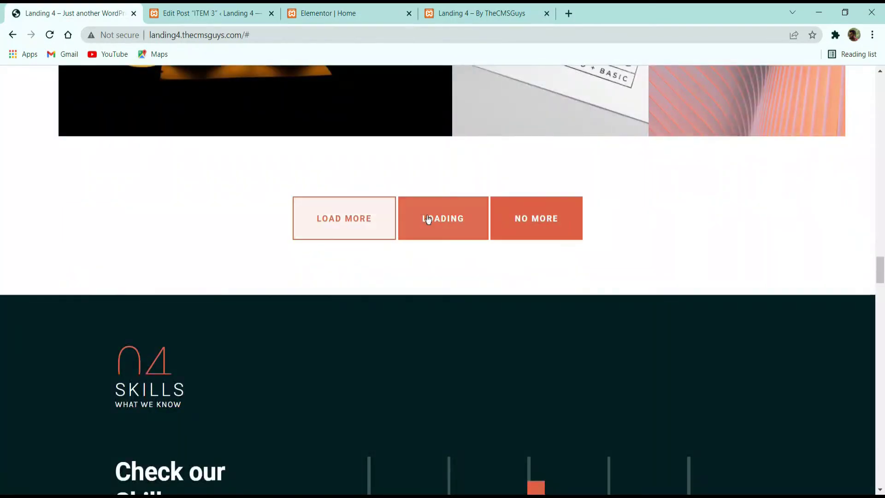
{"action": "scroll", "coordinate": [387, 257], "scroll_direction": "up", "scroll_amount": 2}
{"action": "scroll", "coordinate": [388, 264], "scroll_direction": "down", "scroll_amount": 5}
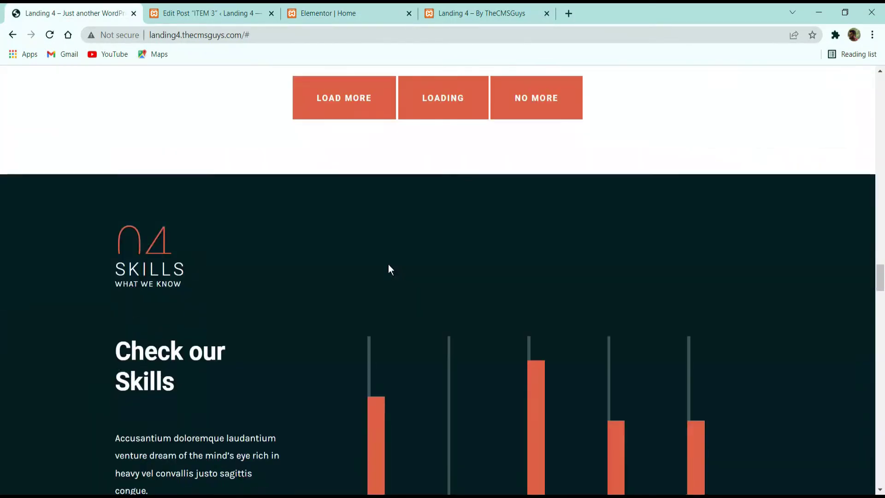
{"action": "scroll", "coordinate": [254, 330], "scroll_direction": "up", "scroll_amount": 5}
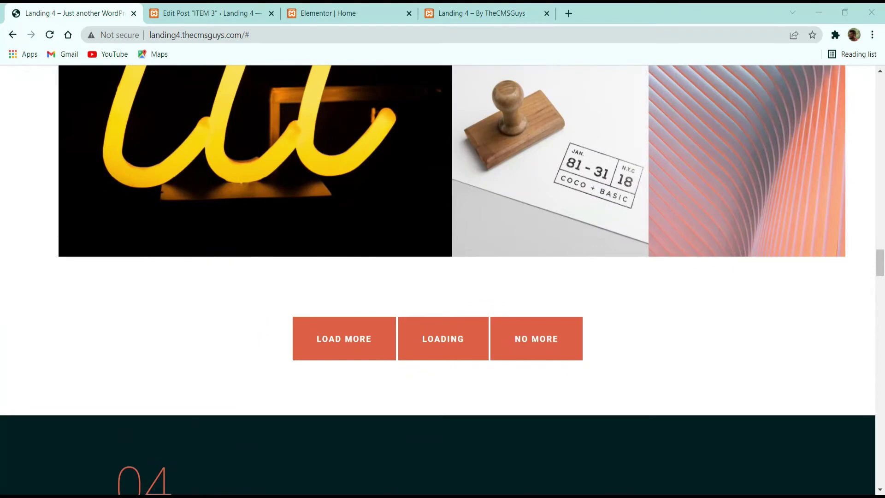
{"action": "scroll", "coordinate": [251, 275], "scroll_direction": "down", "scroll_amount": 5}
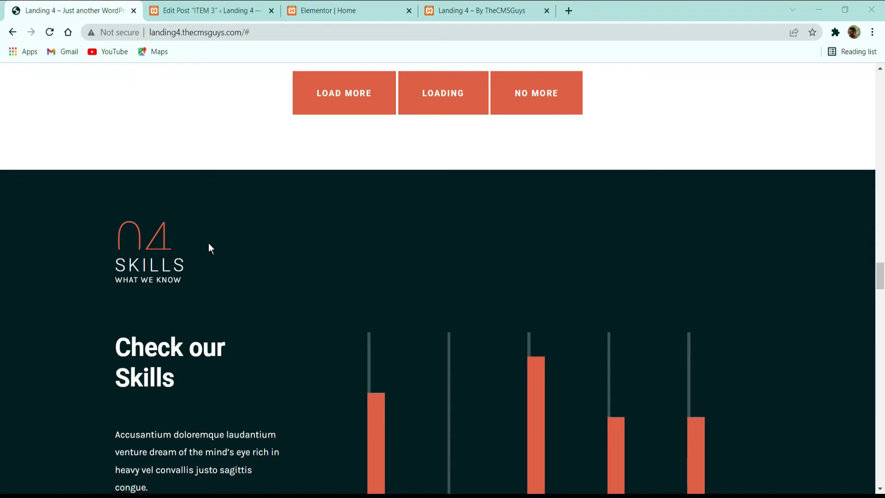
{"action": "scroll", "coordinate": [202, 235], "scroll_direction": "down", "scroll_amount": 1}
{"action": "scroll", "coordinate": [212, 249], "scroll_direction": "up", "scroll_amount": 1}
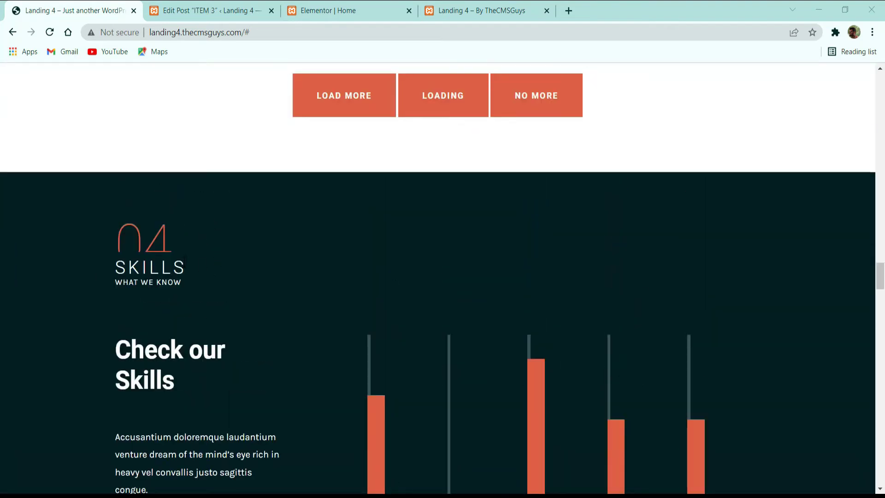
{"action": "left_click_drag", "start_coordinate": [129, 247], "coordinate": [198, 247]}
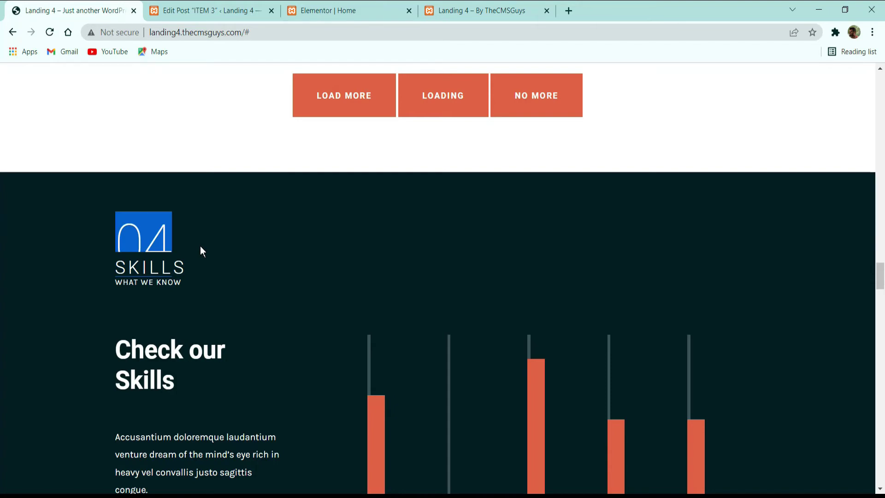
{"action": "left_click", "coordinate": [208, 10]}
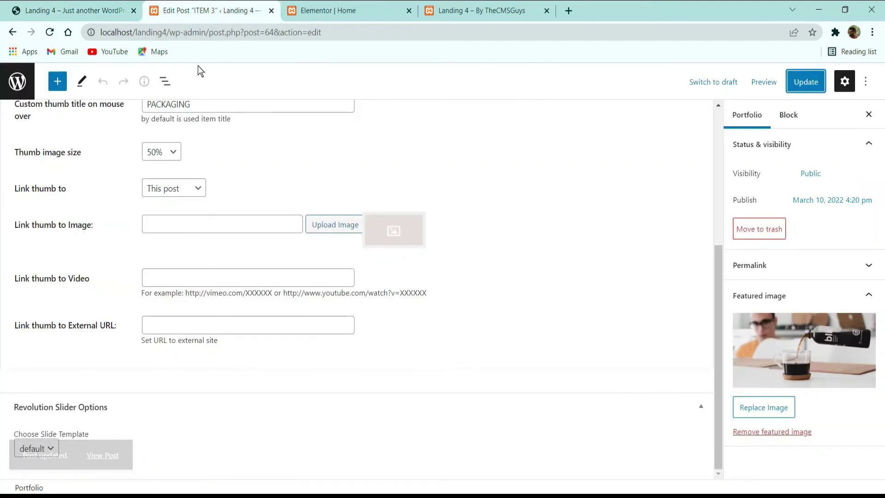
{"action": "left_click", "coordinate": [271, 10]}
Step: Change the copied Services section's number text from 01 to 02
{"action": "scroll", "coordinate": [224, 227], "scroll_direction": "up", "scroll_amount": 8}
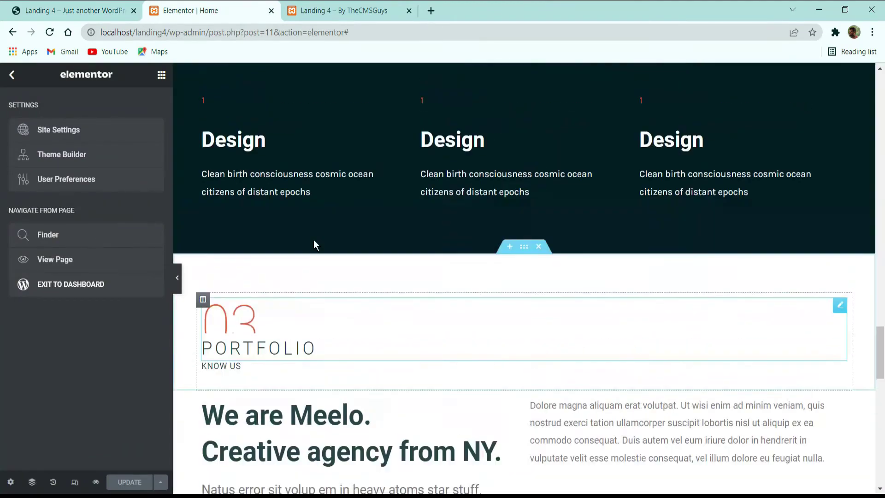
{"action": "scroll", "coordinate": [367, 255], "scroll_direction": "down", "scroll_amount": 6}
{"action": "scroll", "coordinate": [388, 217], "scroll_direction": "up", "scroll_amount": 10}
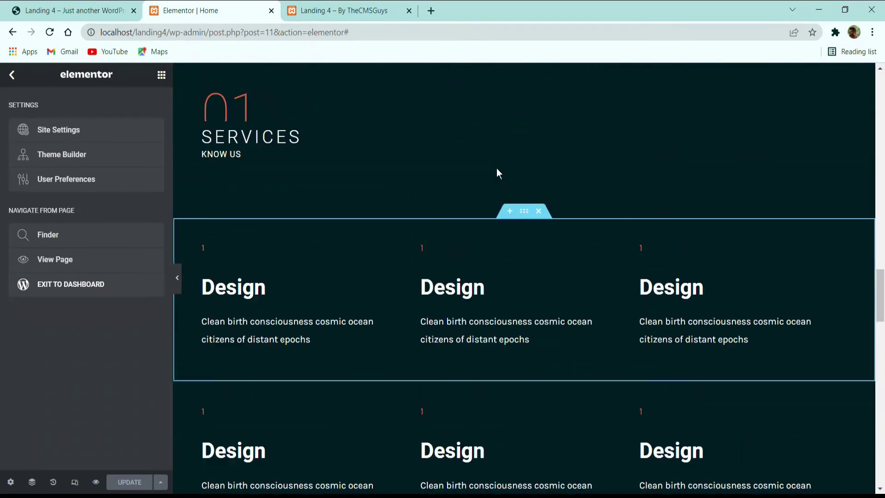
{"action": "right_click", "coordinate": [524, 118]}
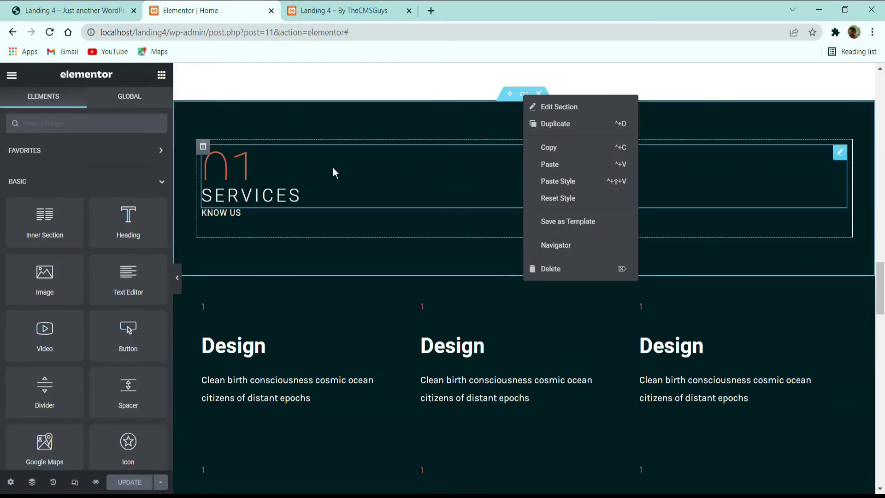
{"action": "left_click", "coordinate": [333, 167]}
{"action": "left_click", "coordinate": [80, 232]}
{"action": "key", "text": "BackSpace"}
{"action": "type", "text": "2"}
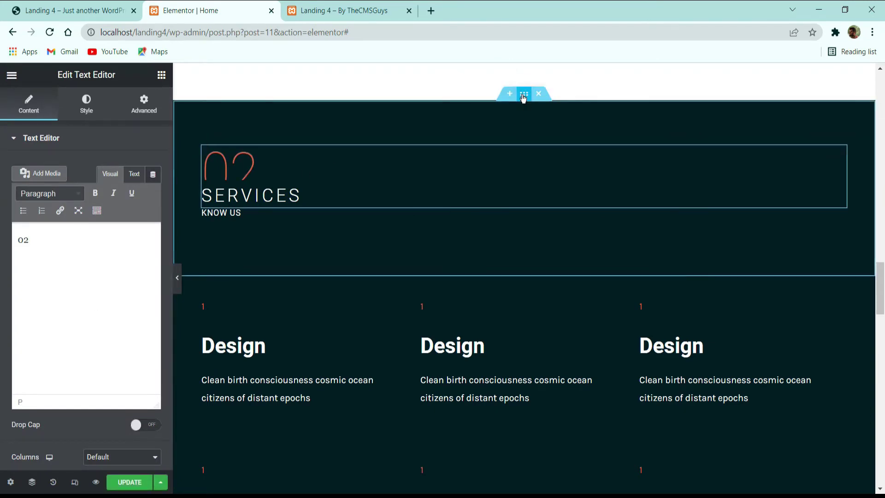
Step: Paste the copied Services section below the portfolio grid and renumber it 04
{"action": "right_click", "coordinate": [522, 97]}
{"action": "left_click", "coordinate": [540, 163]}
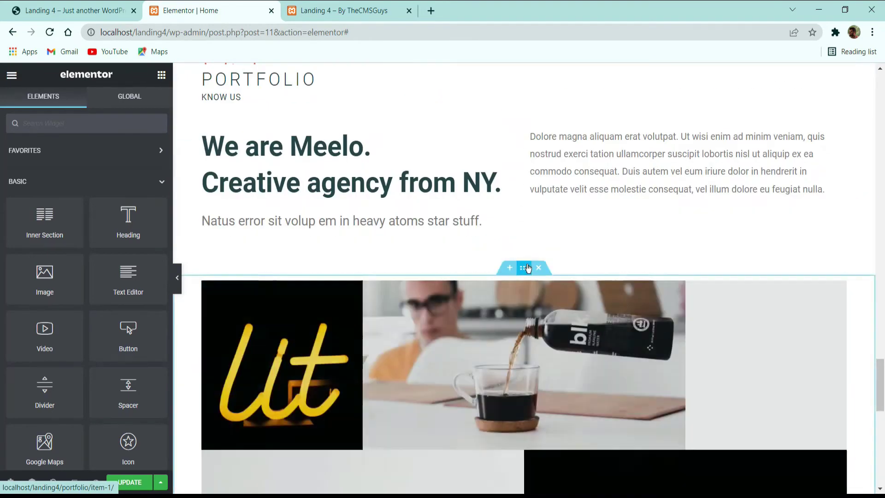
{"action": "right_click", "coordinate": [525, 264]}
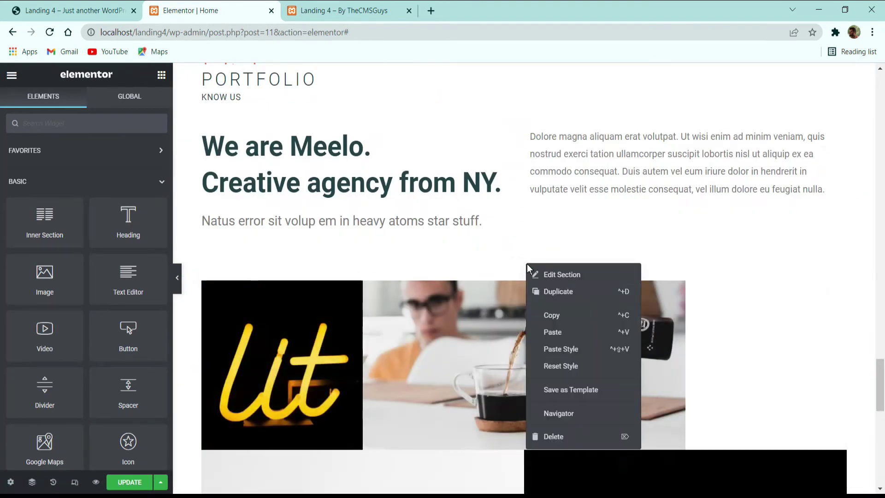
{"action": "left_click", "coordinate": [555, 330]}
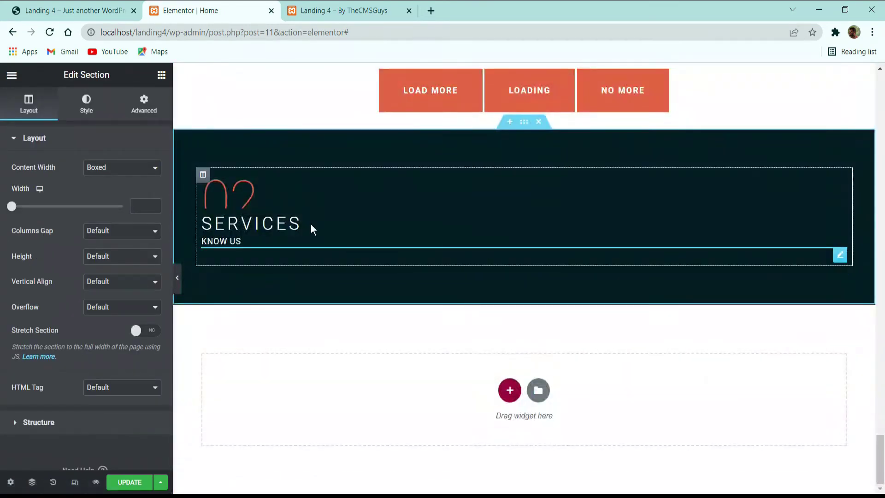
{"action": "left_click", "coordinate": [316, 197]}
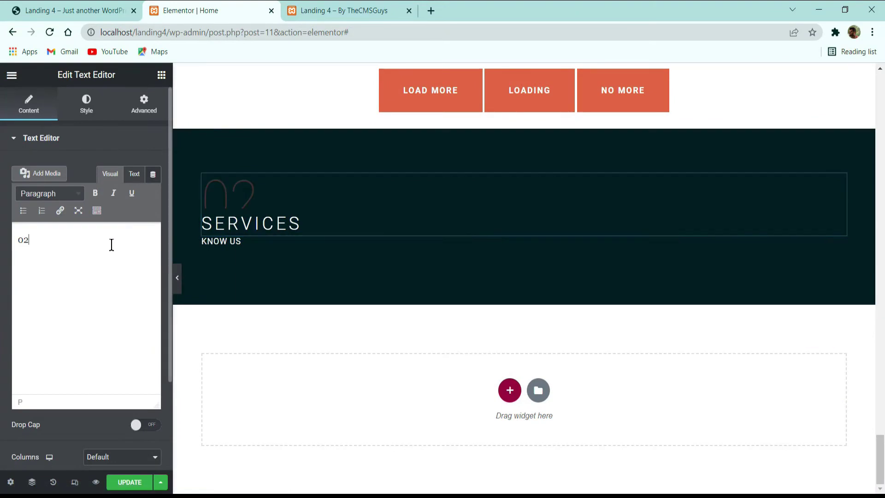
{"action": "left_click", "coordinate": [111, 245]}
{"action": "key", "text": "BackSpace"}
{"action": "type", "text": "4"}
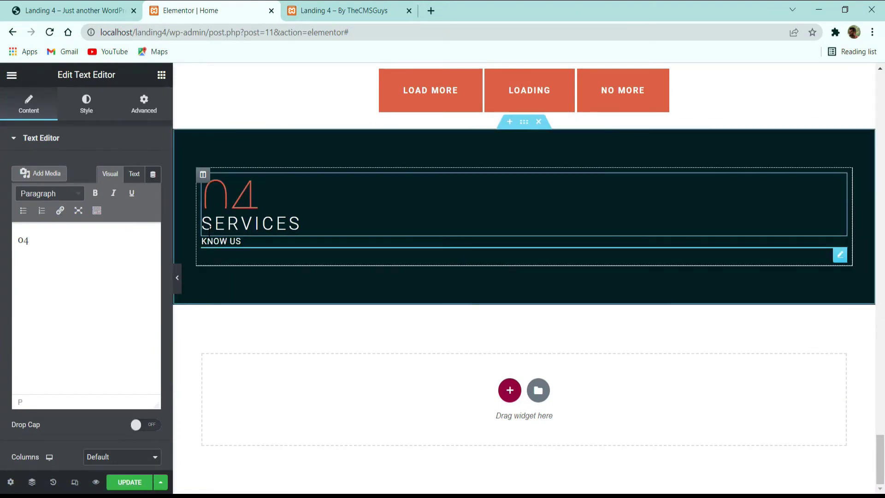
Step: Retitle the new section's heading SKILLS and compare it with the demo's SKILLS section
{"action": "left_click", "coordinate": [92, 7]}
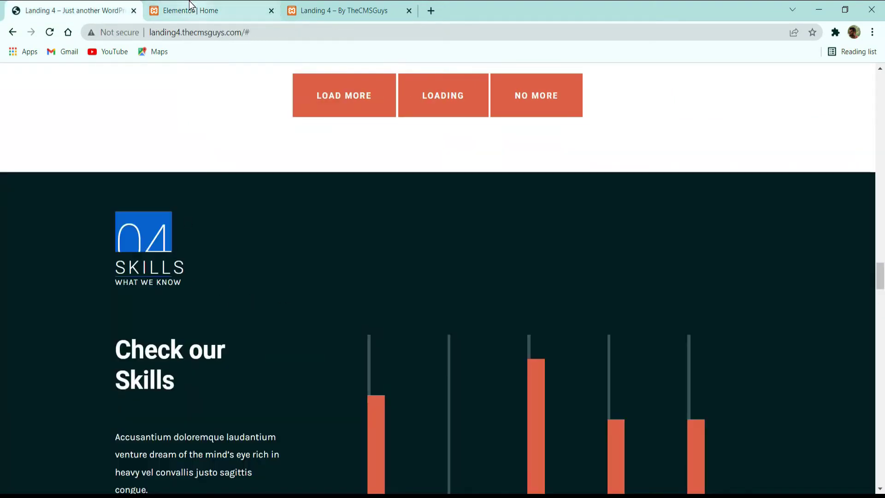
{"action": "left_click", "coordinate": [190, 6]}
{"action": "left_click", "coordinate": [273, 233]}
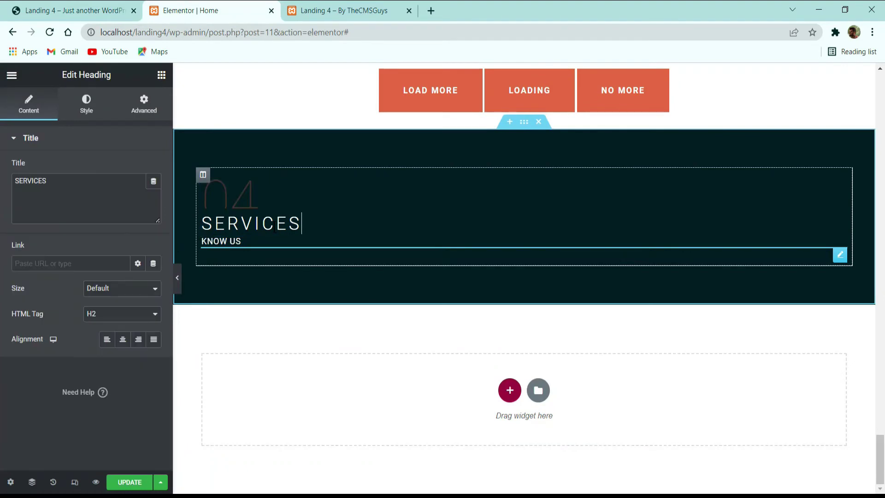
{"action": "triple_click", "coordinate": [101, 189]}
{"action": "key", "text": "Caps_Lock"}
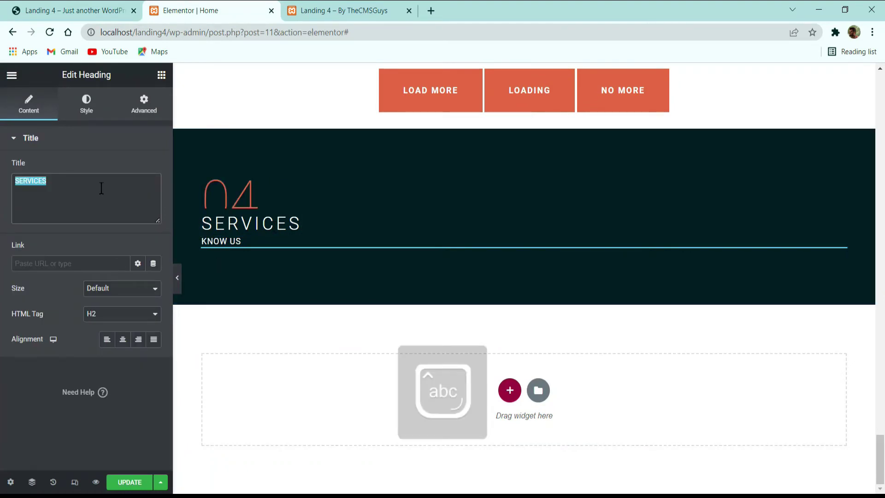
{"action": "key", "text": "Caps_Lock"}
{"action": "type", "text": "SKIL"}
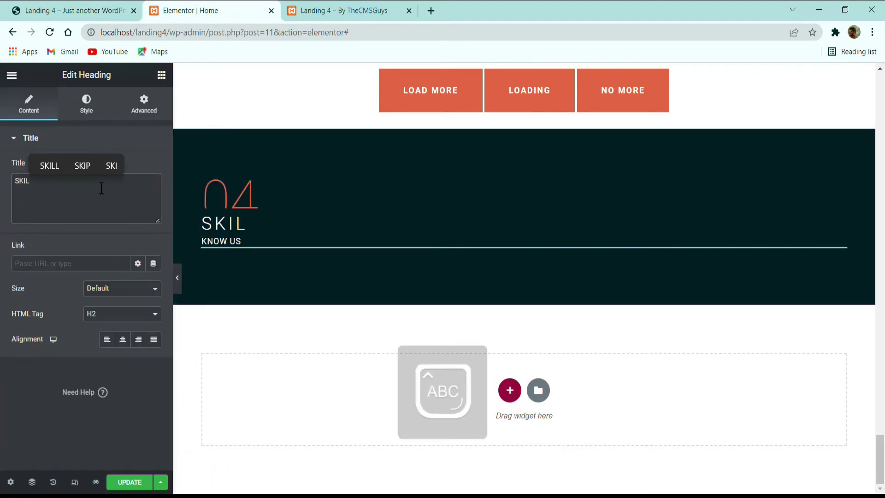
{"action": "type", "text": "LS"}
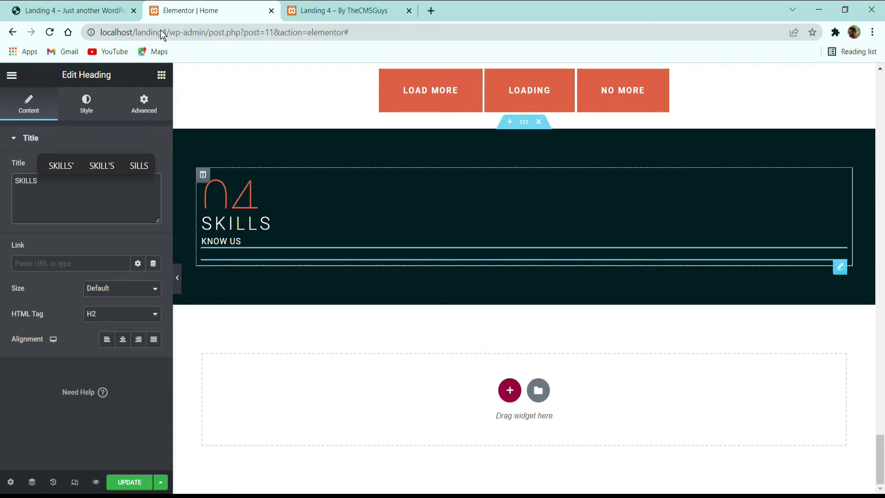
{"action": "left_click", "coordinate": [88, 9]}
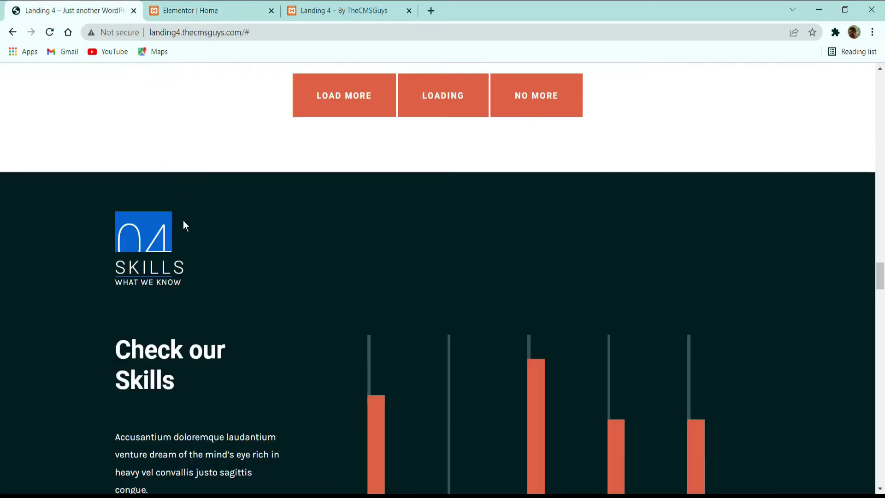
Step: Review the demo's skill bars and percentages, then return to the Elementor Home editor
{"action": "scroll", "coordinate": [182, 284], "scroll_direction": "down", "scroll_amount": 2}
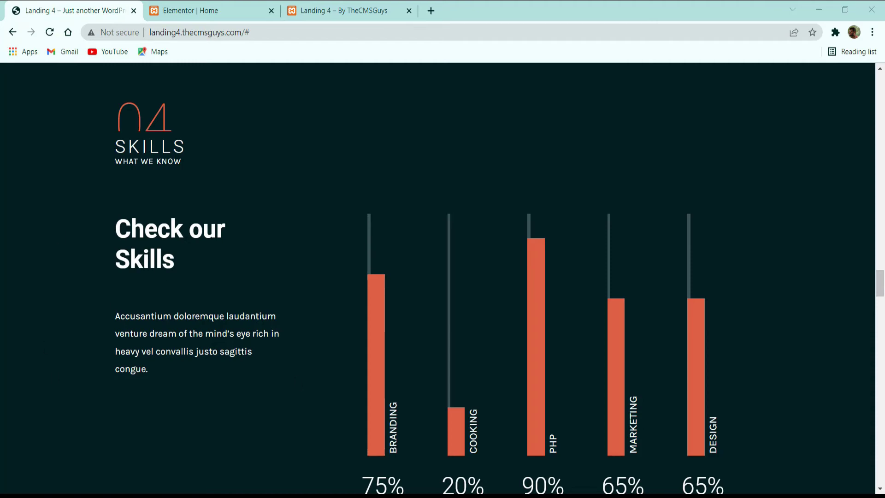
{"action": "left_click", "coordinate": [211, 11]}
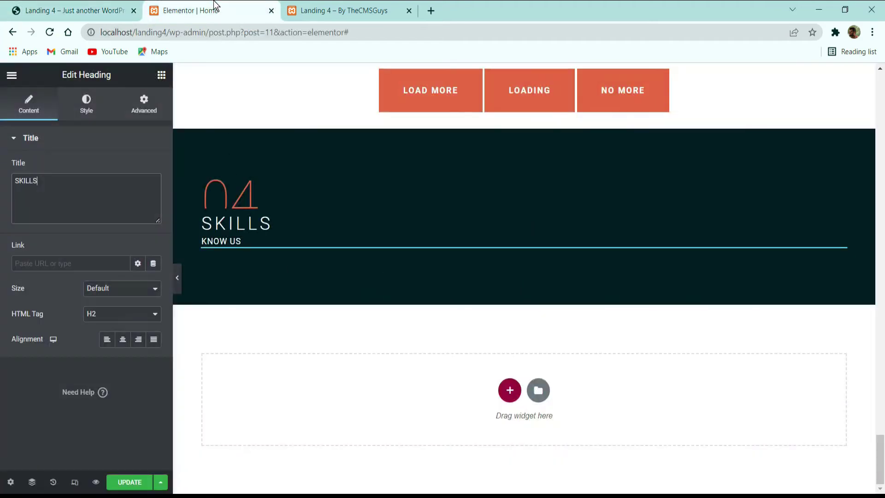
Step: Add a two-column section below Skills and set the Skills section's bottom padding to 0
{"action": "left_click", "coordinate": [510, 391]}
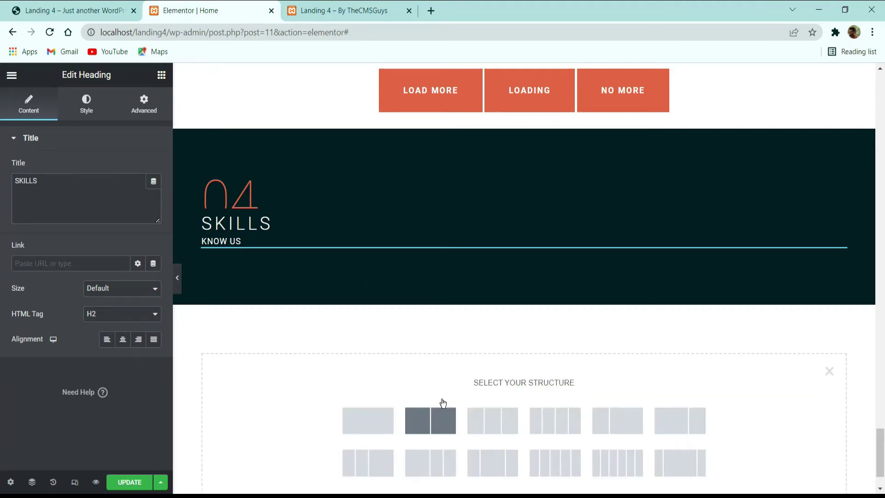
{"action": "left_click", "coordinate": [443, 406]}
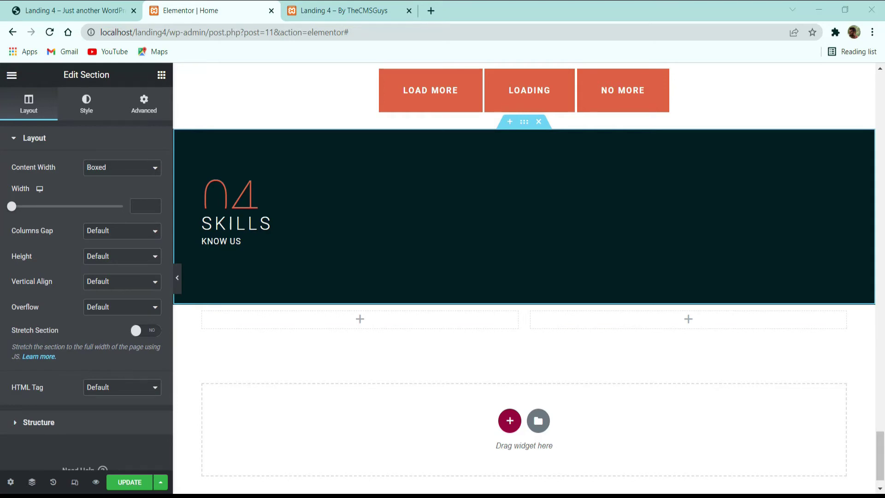
{"action": "left_click", "coordinate": [155, 110]}
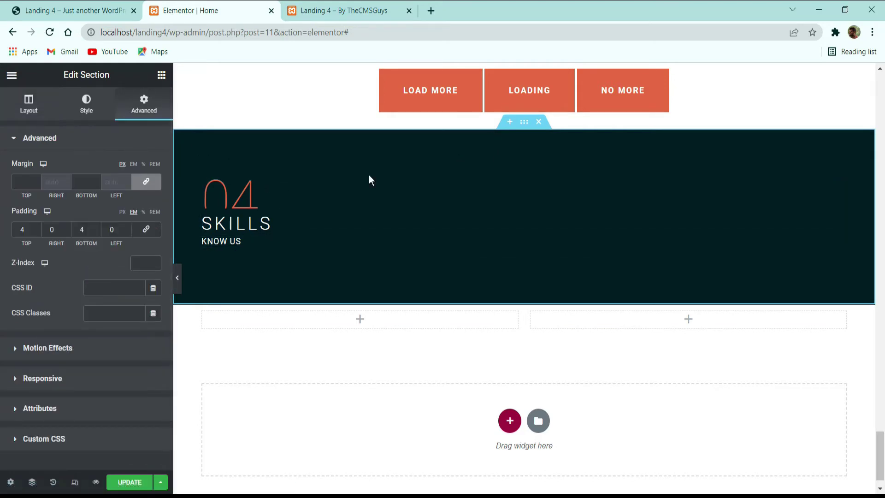
{"action": "double_click", "coordinate": [81, 229]}
{"action": "type", "text": "0"}
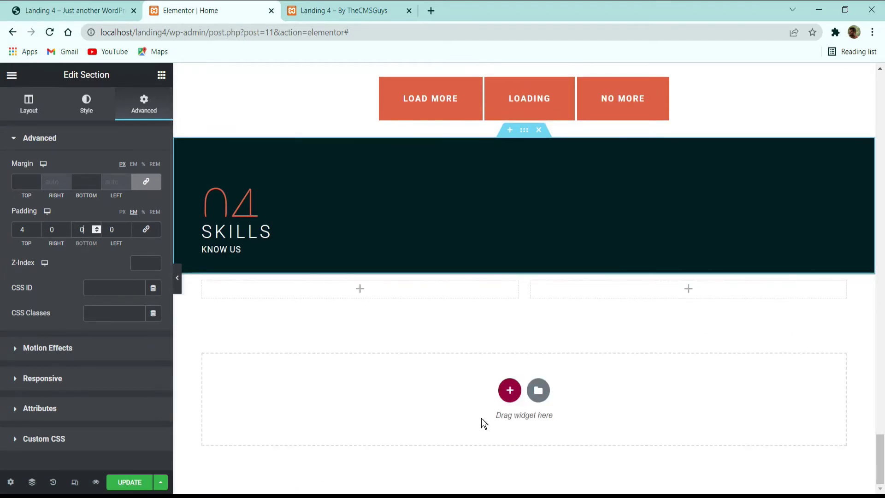
Step: Copy the Skills section and paste its style onto the empty two-column section
{"action": "right_click", "coordinate": [526, 136]}
{"action": "left_click", "coordinate": [555, 184]}
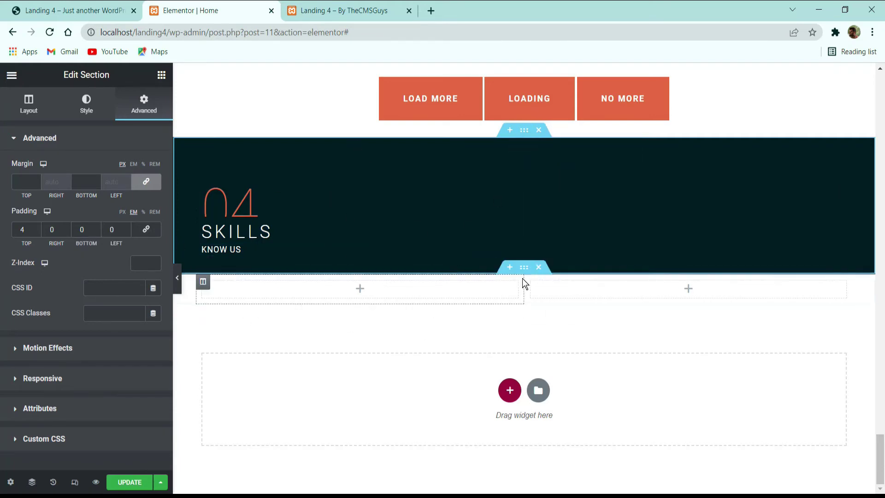
{"action": "right_click", "coordinate": [522, 270]}
{"action": "left_click", "coordinate": [599, 337]}
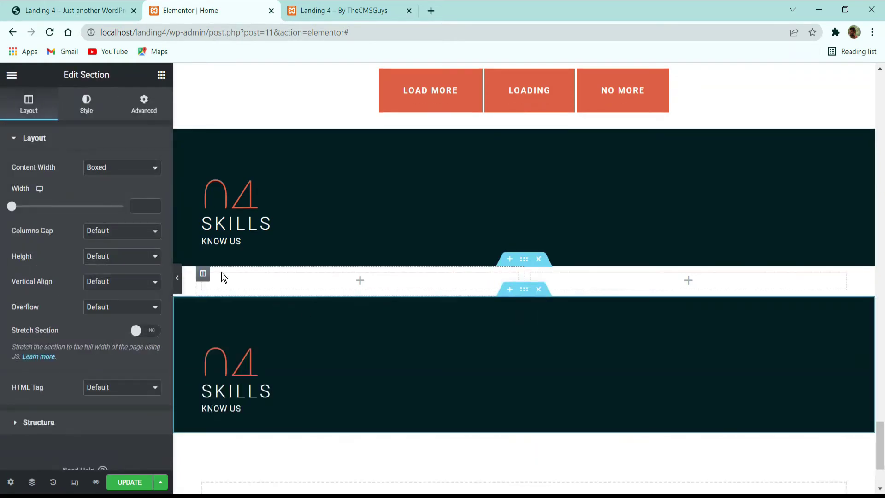
{"action": "left_click", "coordinate": [539, 289]}
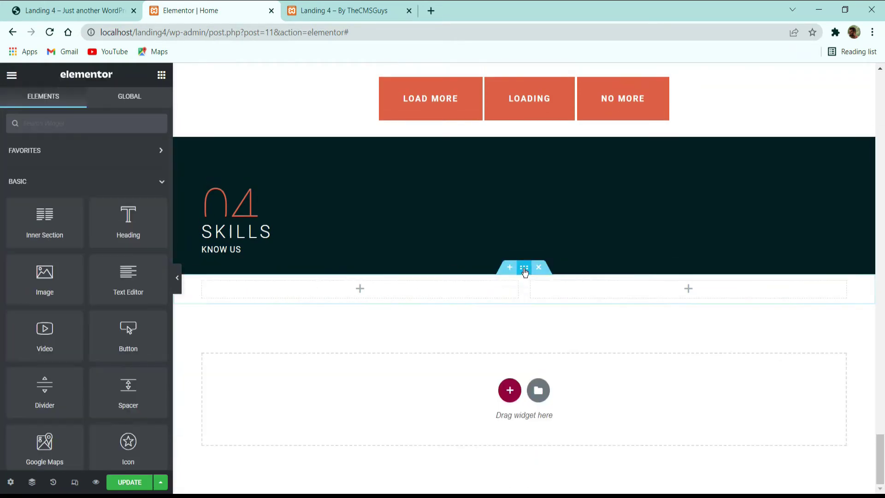
{"action": "right_click", "coordinate": [524, 271]}
{"action": "left_click", "coordinate": [554, 356]}
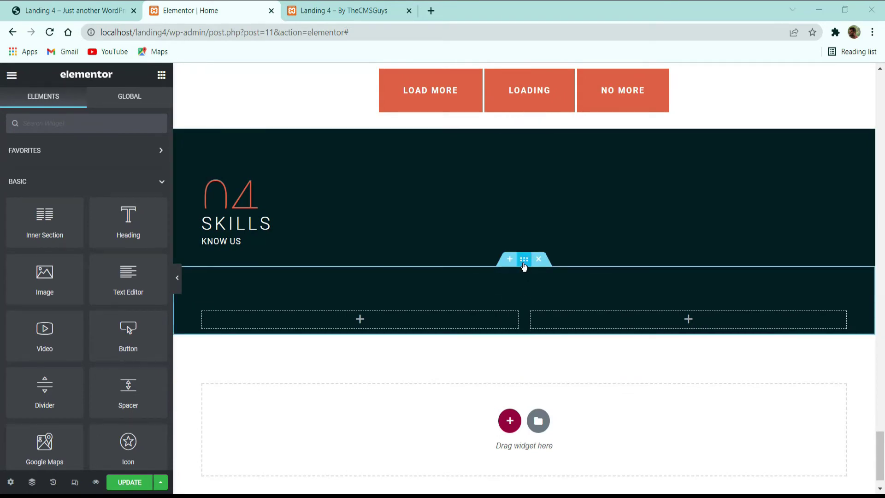
Step: Set the new dark section's top padding to 1 and update the page
{"action": "left_click", "coordinate": [524, 260]}
{"action": "left_click", "coordinate": [139, 104]}
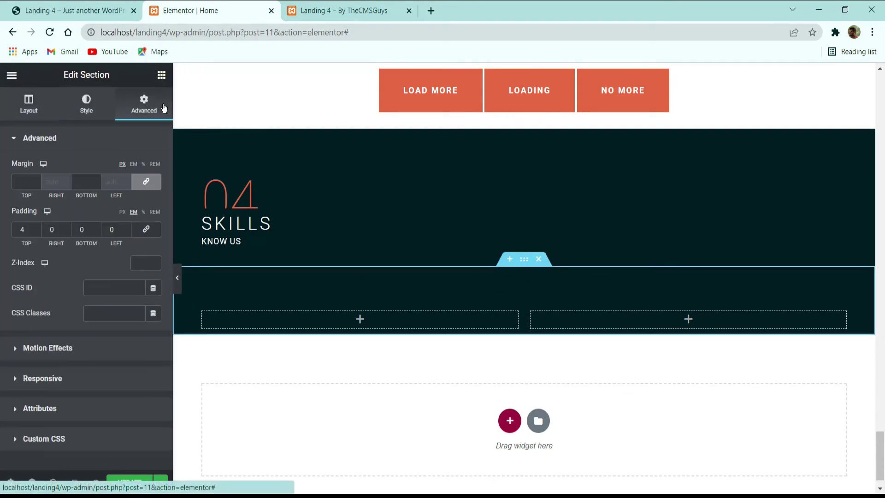
{"action": "double_click", "coordinate": [23, 234]}
{"action": "type", "text": "2"}
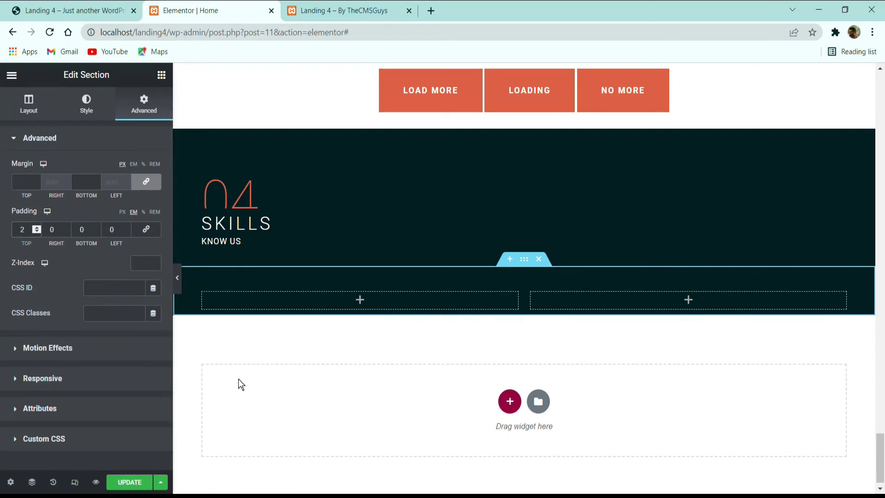
{"action": "key", "text": "BackSpace"}
{"action": "type", "text": "1"}
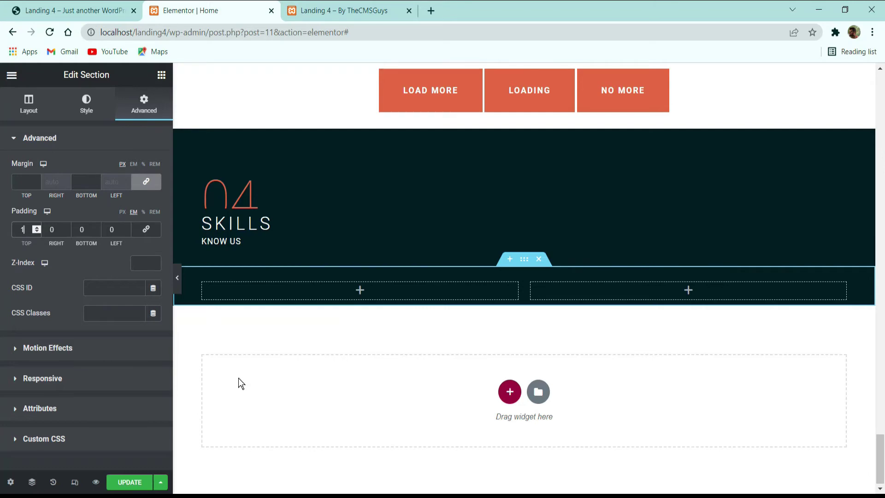
{"action": "left_click", "coordinate": [130, 482]}
Step: Drag a Heading widget into the left column and select the demo's 'Check our Skills' text
{"action": "key", "text": "ctrl+shift+Tab"}
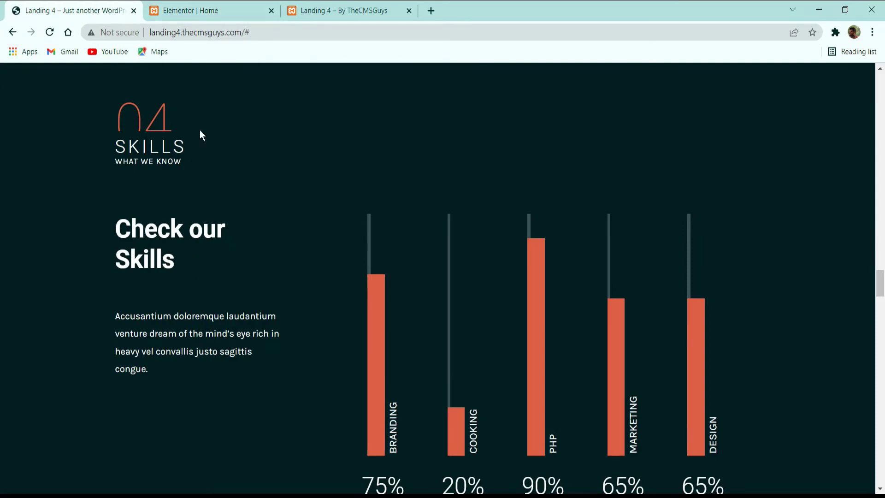
{"action": "left_click", "coordinate": [213, 11]}
{"action": "scroll", "coordinate": [248, 291], "scroll_direction": "up", "scroll_amount": 5}
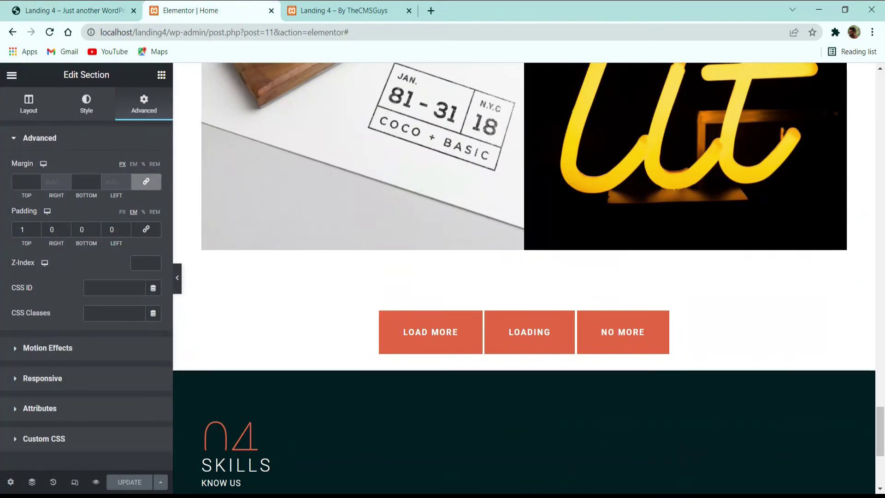
{"action": "scroll", "coordinate": [198, 157], "scroll_direction": "down", "scroll_amount": 5}
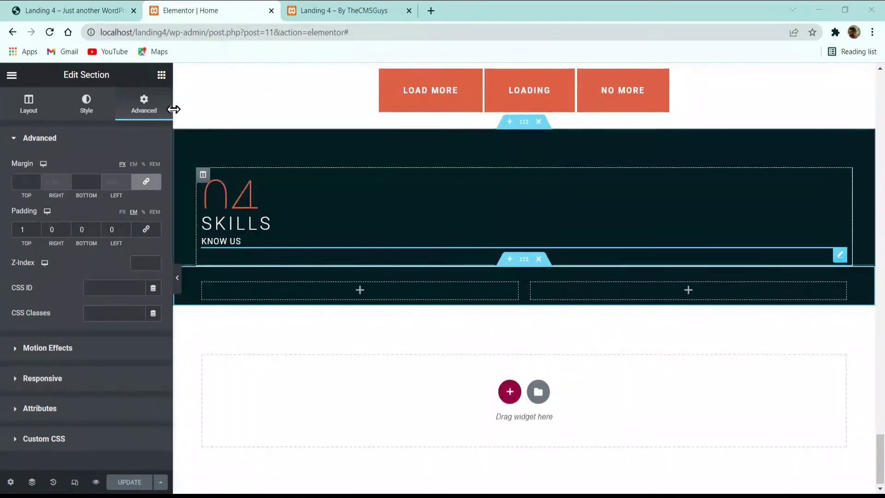
{"action": "left_click", "coordinate": [161, 75]}
{"action": "left_click_drag", "start_coordinate": [124, 224], "coordinate": [300, 292]}
{"action": "left_click", "coordinate": [74, 11]}
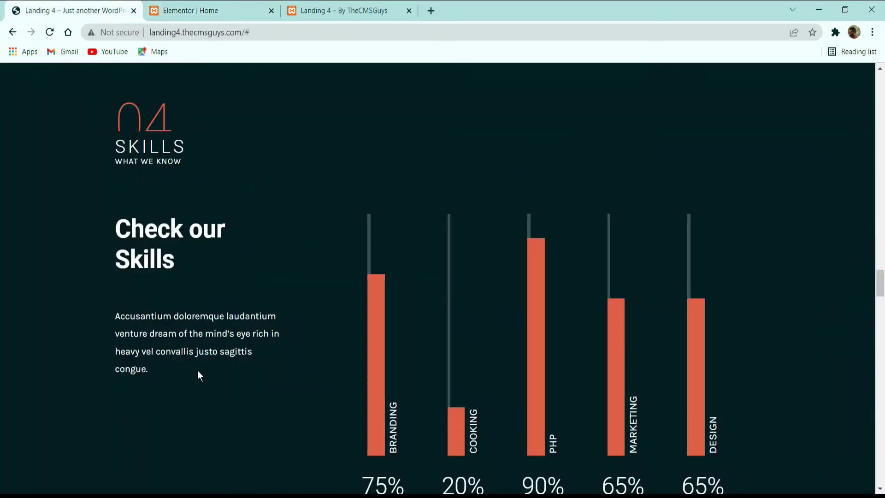
{"action": "scroll", "coordinate": [197, 374], "scroll_direction": "down", "scroll_amount": 5}
{"action": "scroll", "coordinate": [178, 296], "scroll_direction": "up", "scroll_amount": 7}
{"action": "left_click_drag", "start_coordinate": [185, 374], "coordinate": [118, 353]}
{"action": "key", "text": "ctrl+c"}
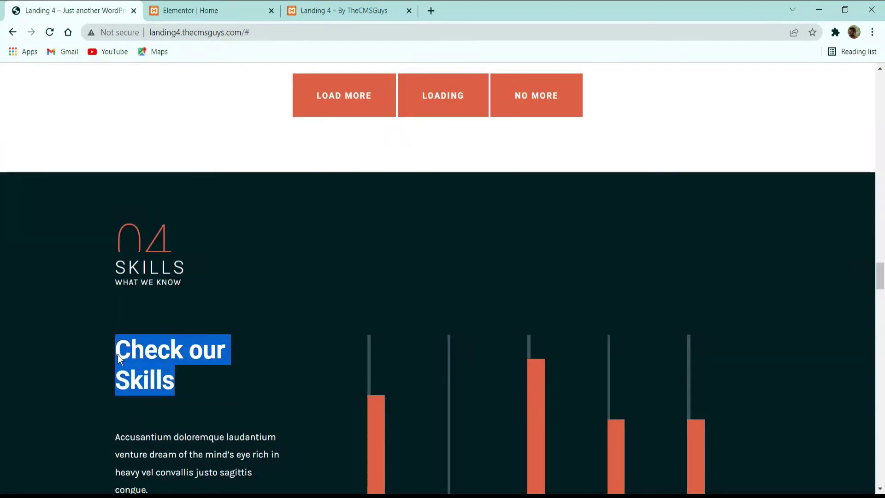
Step: Paste 'Check our Skills' as the heading title and make its text white
{"action": "left_click", "coordinate": [199, 10]}
{"action": "left_click", "coordinate": [105, 213]}
{"action": "key", "text": "ctrl+a"}
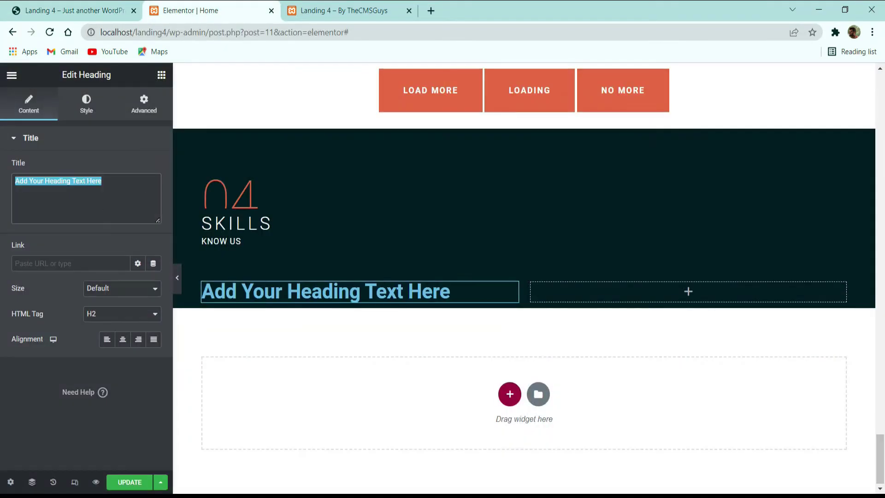
{"action": "key", "text": "ctrl+v"}
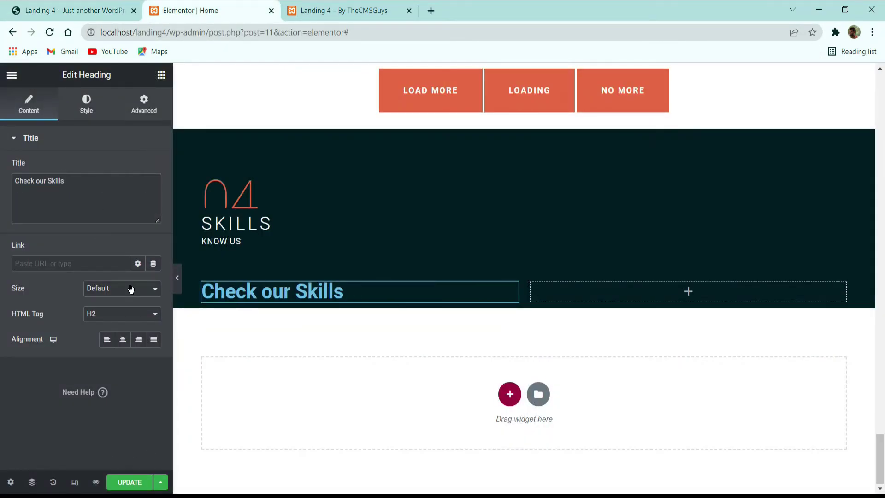
{"action": "left_click", "coordinate": [83, 111]}
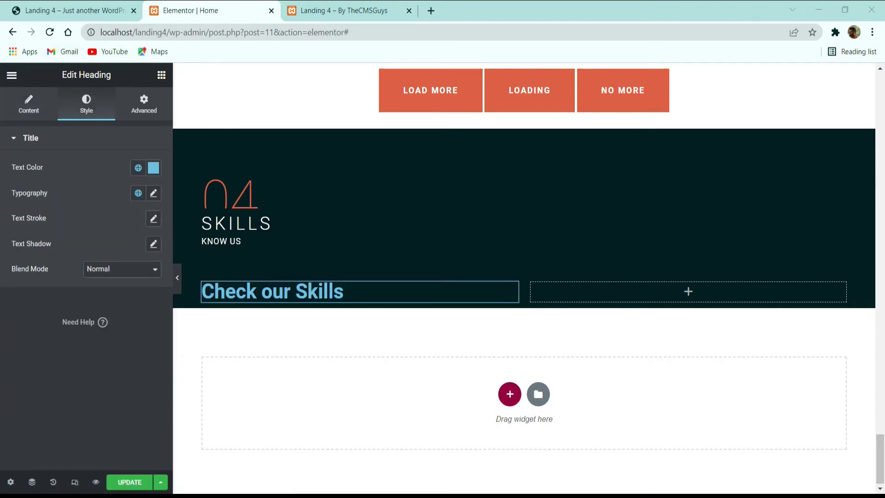
{"action": "left_click", "coordinate": [154, 168]}
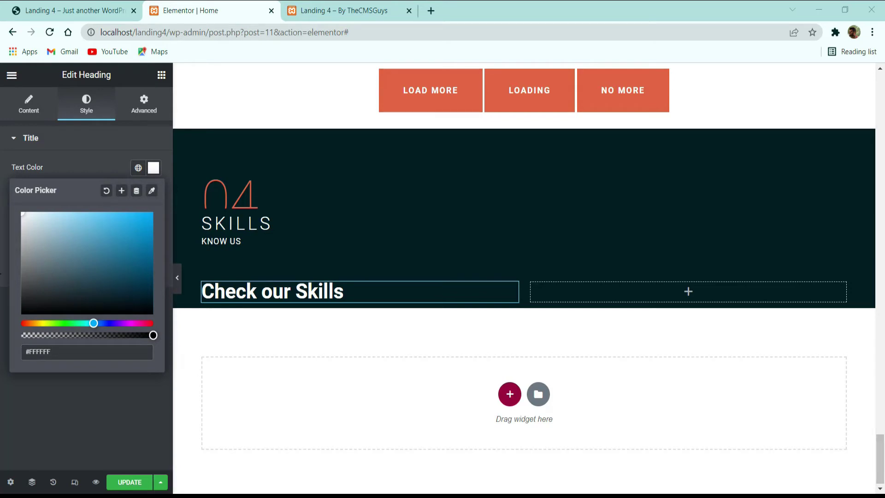
{"action": "left_click", "coordinate": [91, 176]}
Step: Set the heading's typography to size 42, weight 700 and line height 50
{"action": "left_click", "coordinate": [153, 193]}
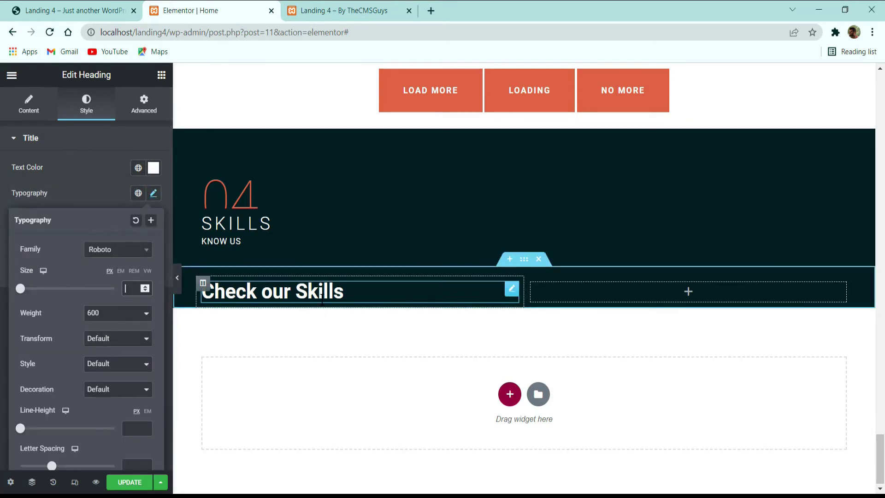
{"action": "type", "text": "42"}
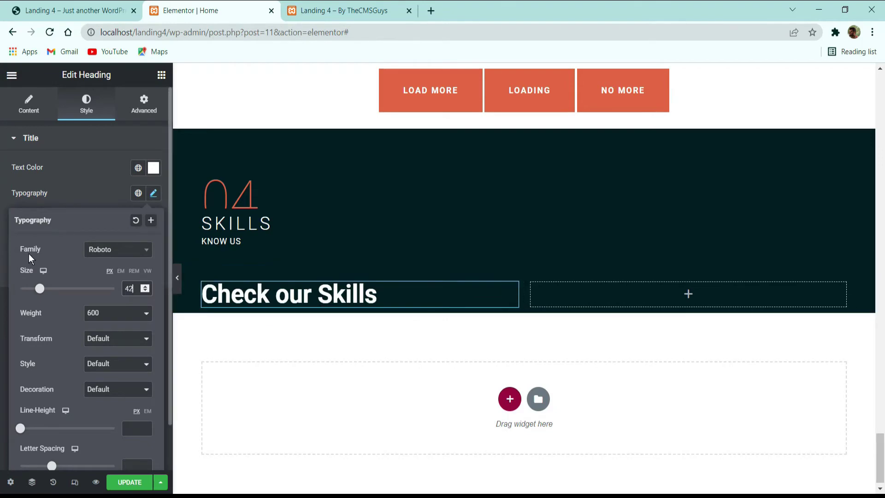
{"action": "left_click", "coordinate": [135, 255]}
{"action": "left_click", "coordinate": [59, 279]}
{"action": "left_click", "coordinate": [98, 314]}
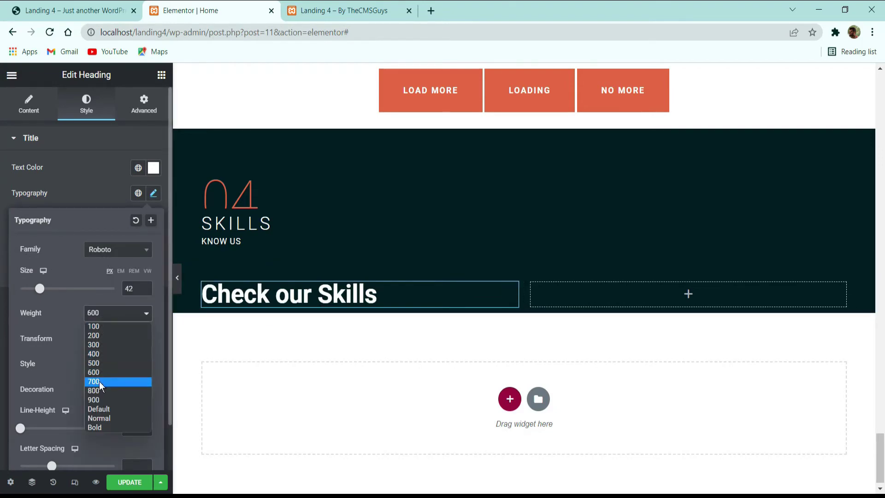
{"action": "left_click", "coordinate": [99, 381]}
{"action": "scroll", "coordinate": [84, 357], "scroll_direction": "down", "scroll_amount": 1}
{"action": "left_click", "coordinate": [137, 377]}
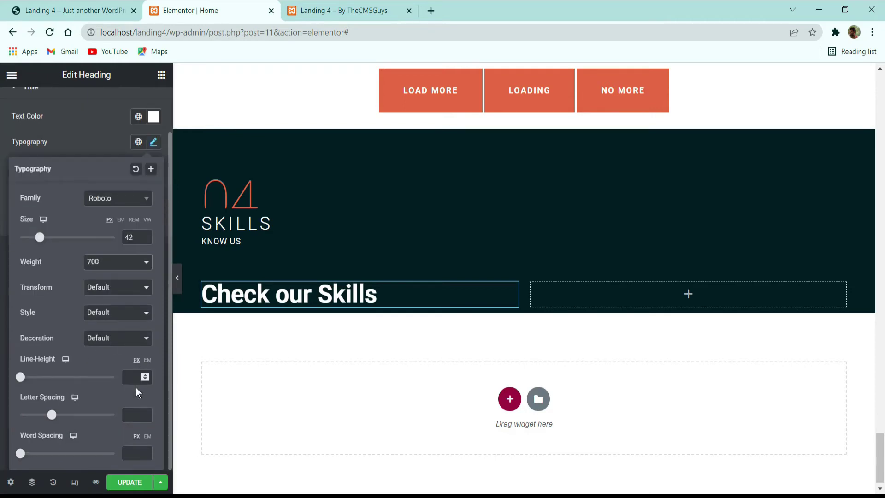
{"action": "type", "text": "50"}
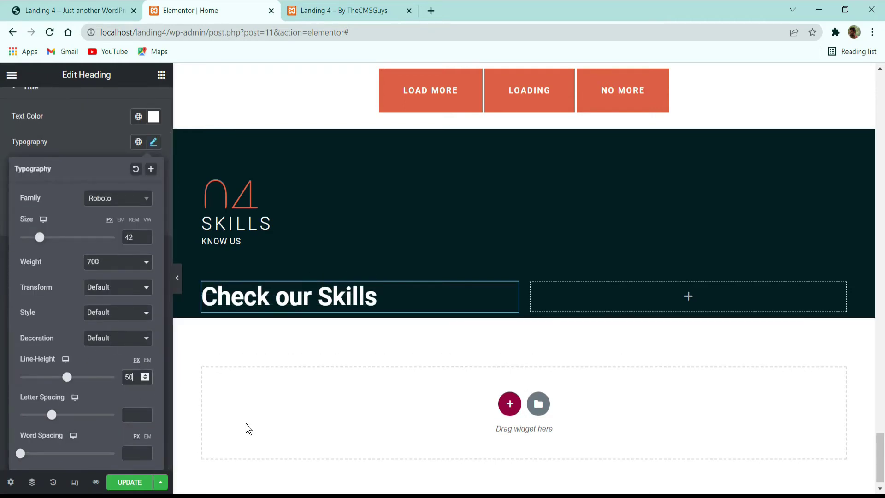
{"action": "left_click", "coordinate": [111, 138]}
{"action": "left_click", "coordinate": [84, 6]}
{"action": "left_click", "coordinate": [185, 419]}
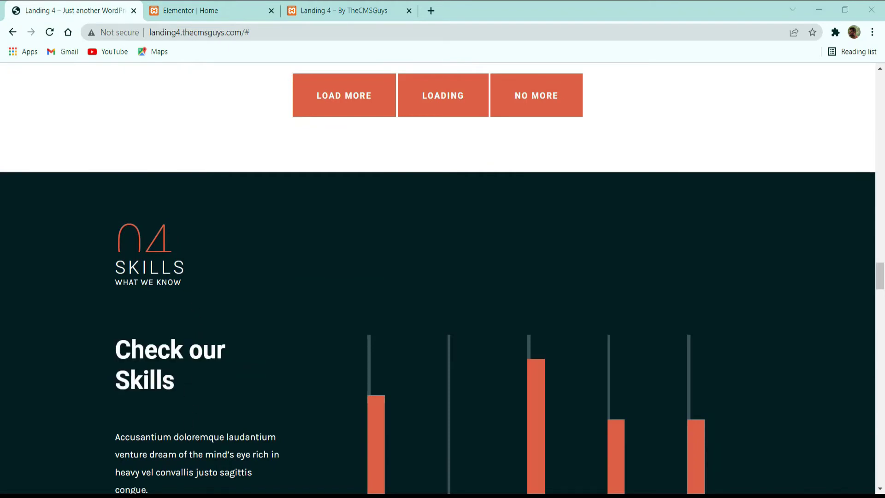
Step: Add a Spacer under the Check our Skills heading with a space of 20
{"action": "scroll", "coordinate": [117, 398], "scroll_direction": "down", "scroll_amount": 3}
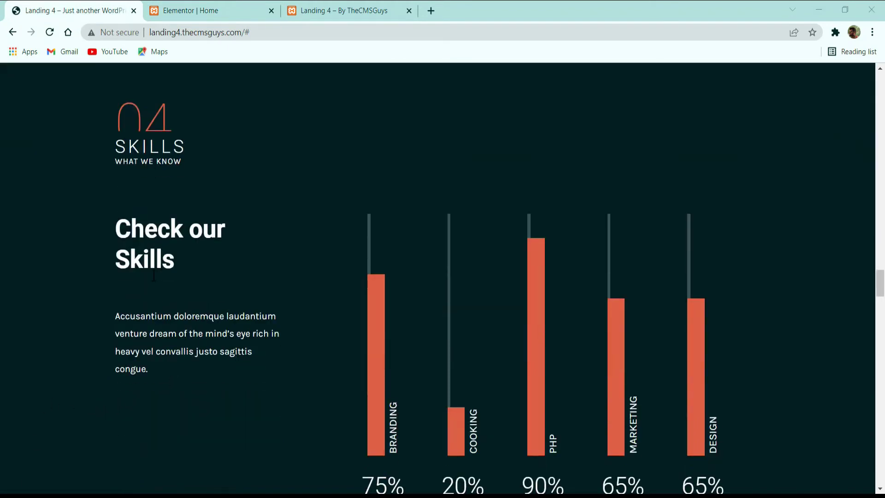
{"action": "left_click", "coordinate": [173, 7]}
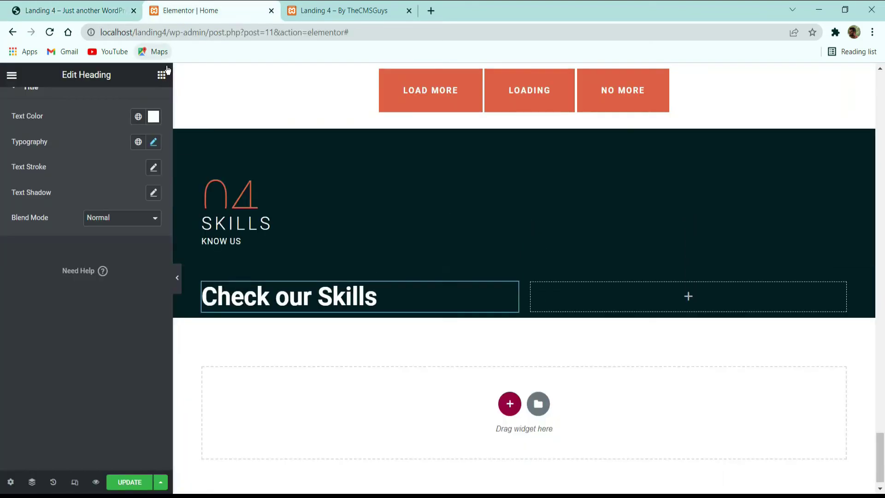
{"action": "left_click", "coordinate": [162, 75]}
{"action": "type", "text": "SPAC"}
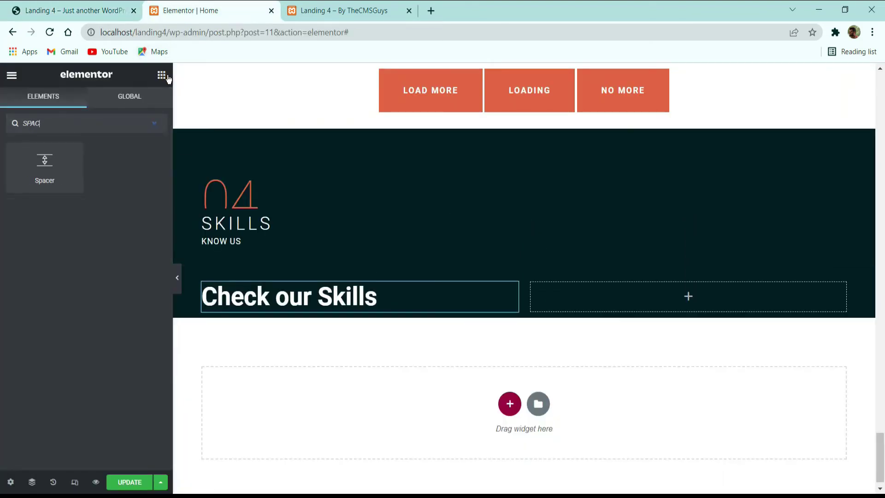
{"action": "left_click_drag", "start_coordinate": [73, 160], "coordinate": [304, 318]}
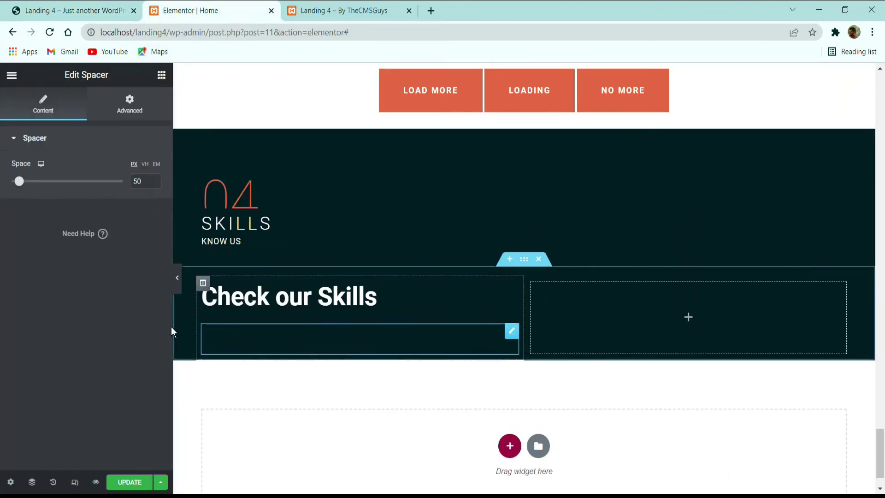
{"action": "double_click", "coordinate": [139, 181]}
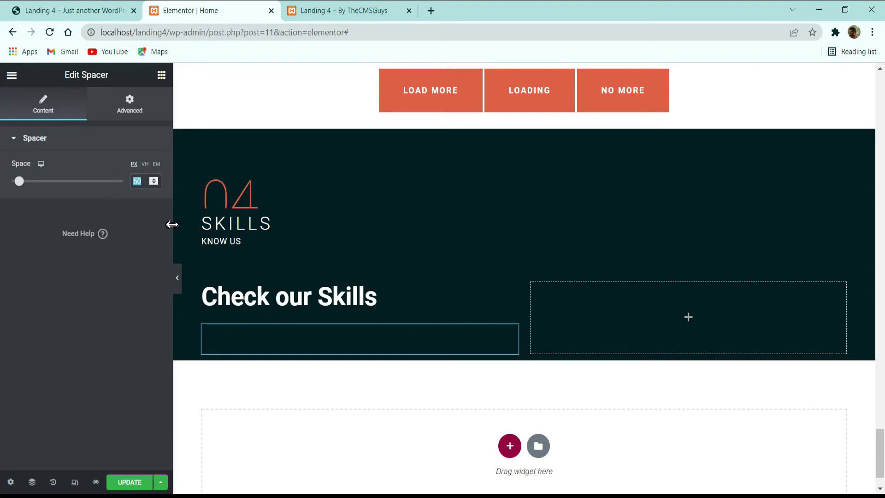
{"action": "type", "text": "20"}
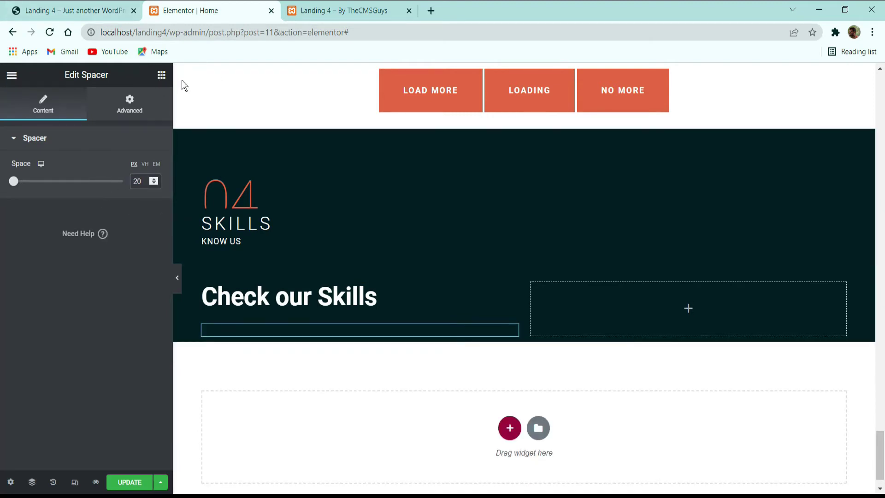
Step: Add a Text Editor and paste the demo's 'Accusantium doloremque…' paragraph into it
{"action": "left_click", "coordinate": [161, 76]}
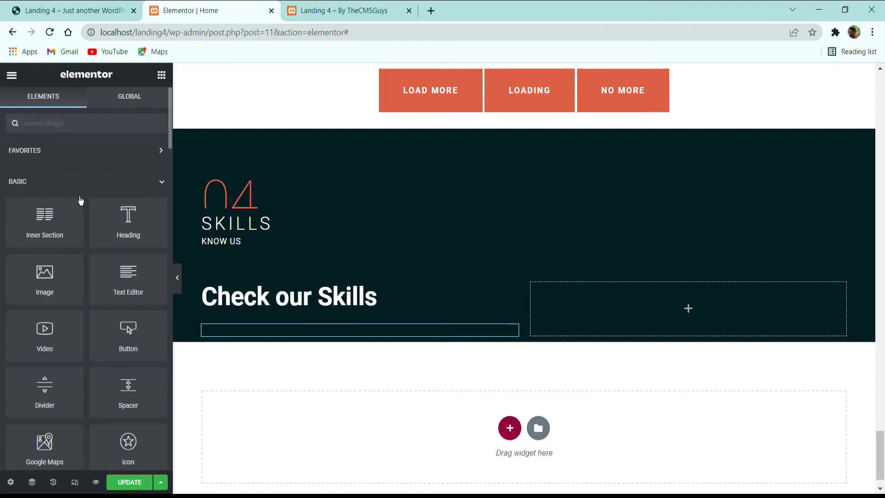
{"action": "left_click_drag", "start_coordinate": [126, 297], "coordinate": [320, 344]}
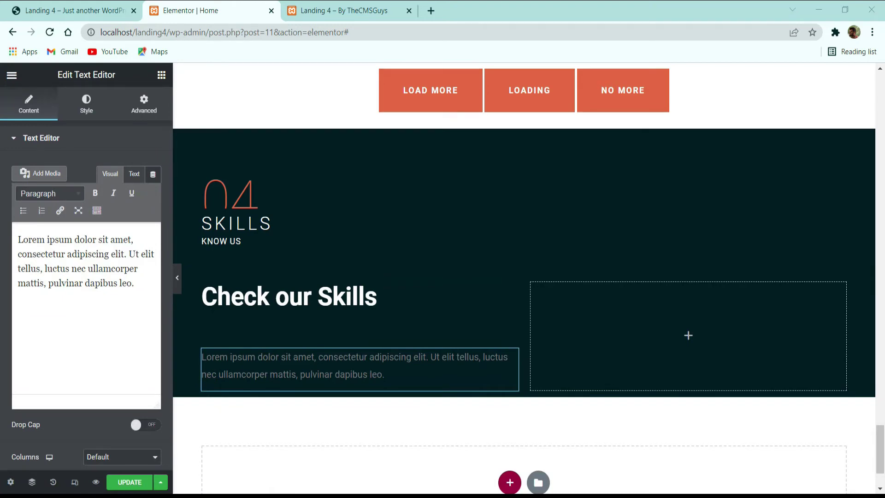
{"action": "left_click", "coordinate": [75, 10]}
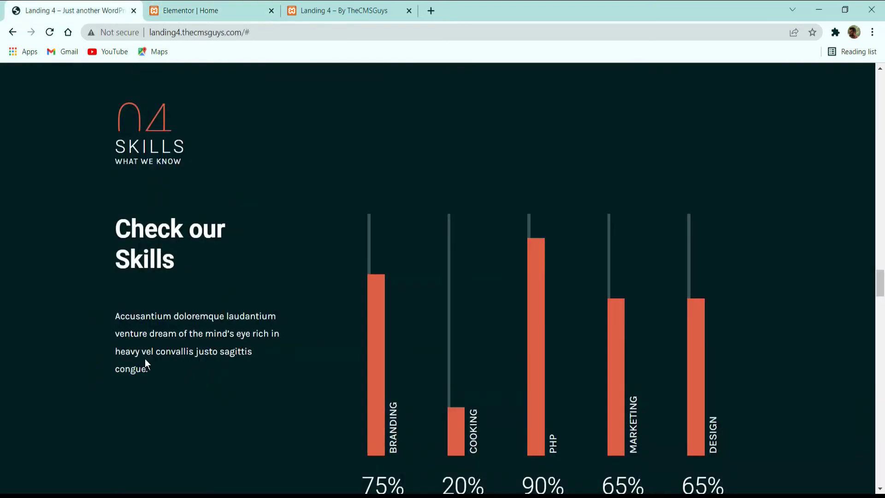
{"action": "left_click_drag", "start_coordinate": [145, 364], "coordinate": [109, 322]}
{"action": "key", "text": "ctrl+c"}
{"action": "left_click", "coordinate": [223, 10]}
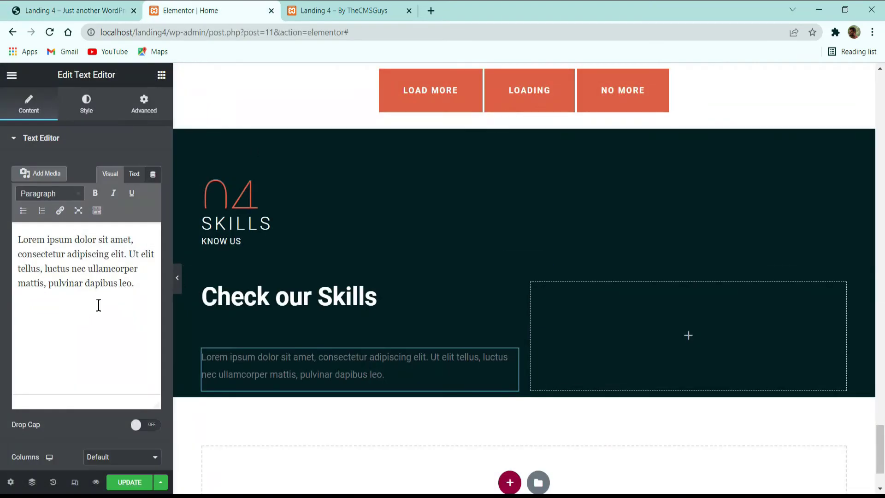
{"action": "left_click", "coordinate": [94, 306]}
{"action": "key", "text": "ctrl+a"}
{"action": "key", "text": "ctrl+v"}
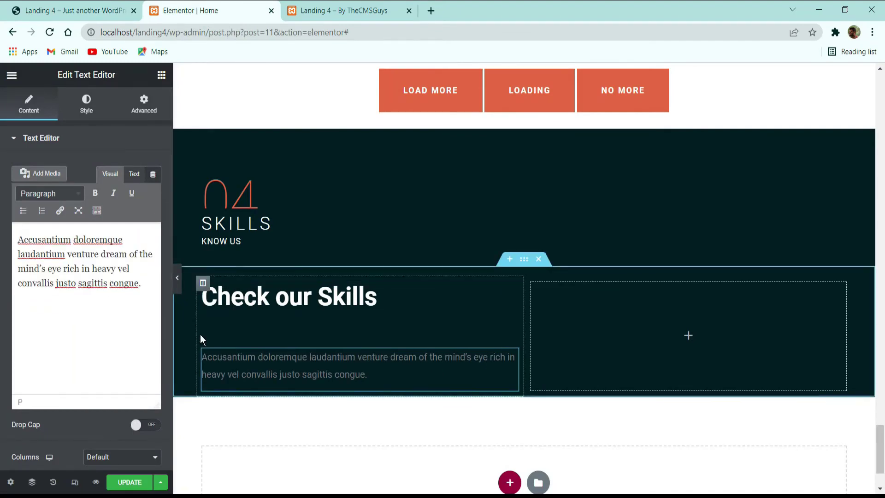
Step: Set the paragraph's text colour to white
{"action": "left_click", "coordinate": [98, 109]}
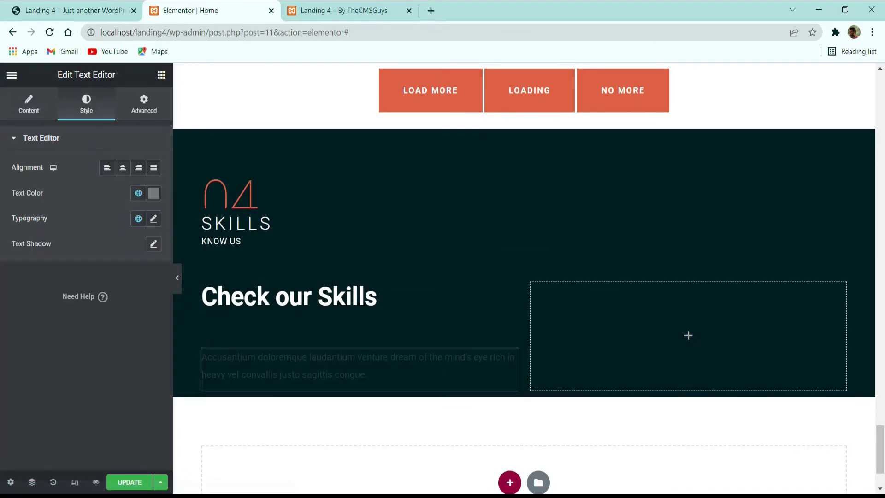
{"action": "left_click", "coordinate": [154, 193]}
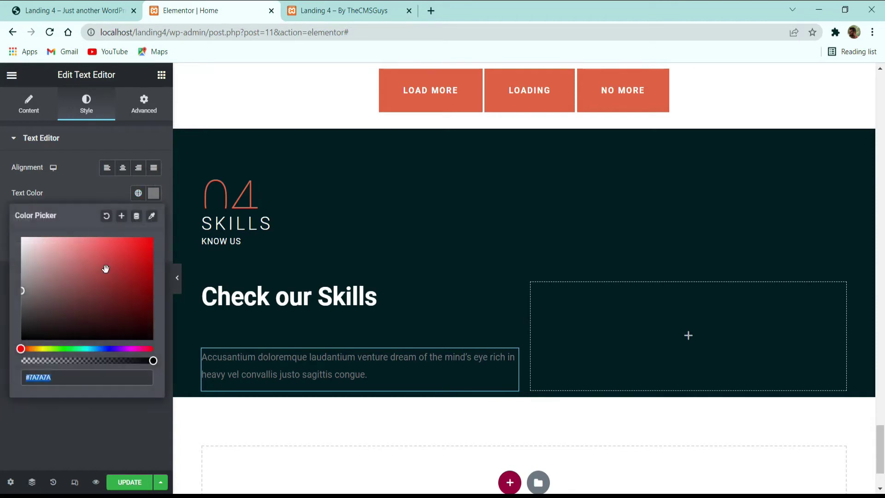
{"action": "left_click_drag", "start_coordinate": [105, 268], "coordinate": [18, 233]}
{"action": "left_click", "coordinate": [82, 192]}
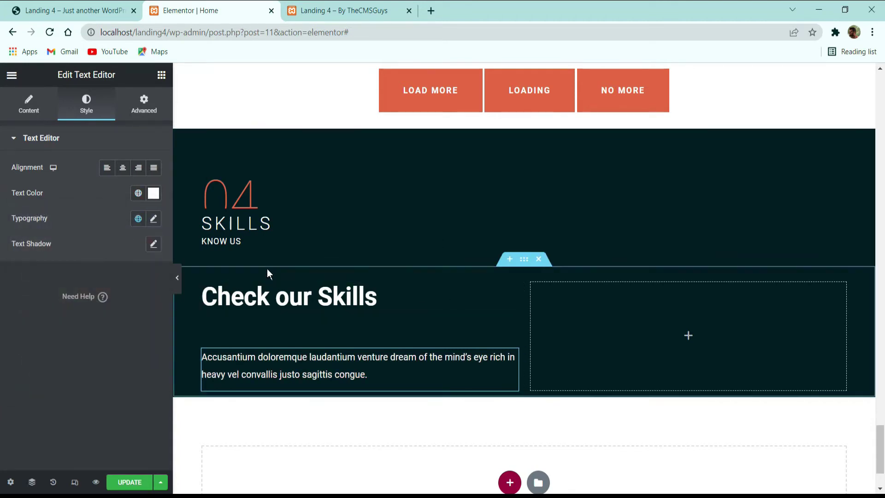
{"action": "left_click", "coordinate": [203, 283]}
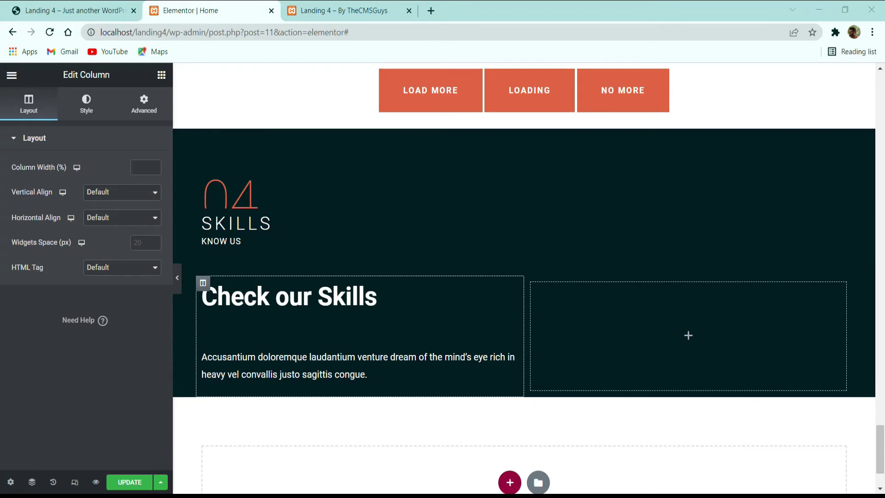
Step: Set the left column's width to 26
{"action": "left_click", "coordinate": [139, 168]}
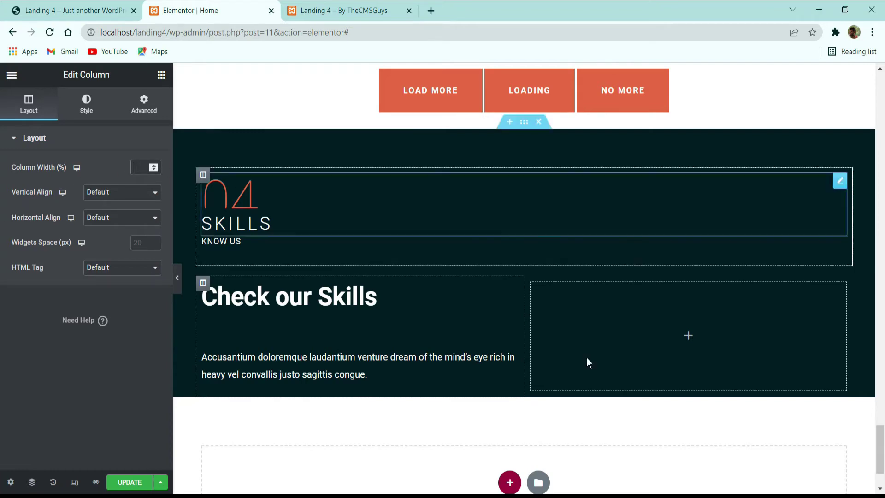
{"action": "type", "text": "26"}
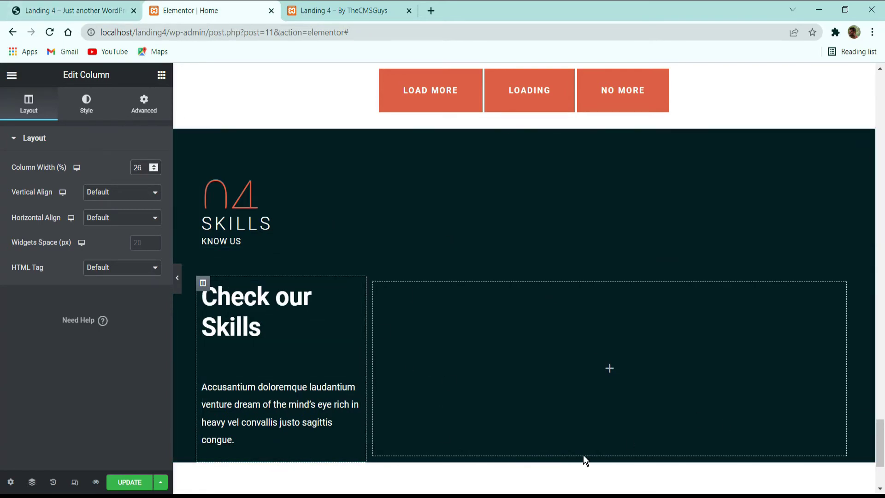
{"action": "left_click", "coordinate": [74, 10]}
{"action": "left_click", "coordinate": [152, 11]}
Step: Add a Skill Bar widget to the right column with five Design skill items
{"action": "left_click", "coordinate": [162, 75]}
{"action": "type", "text": "SKILL"}
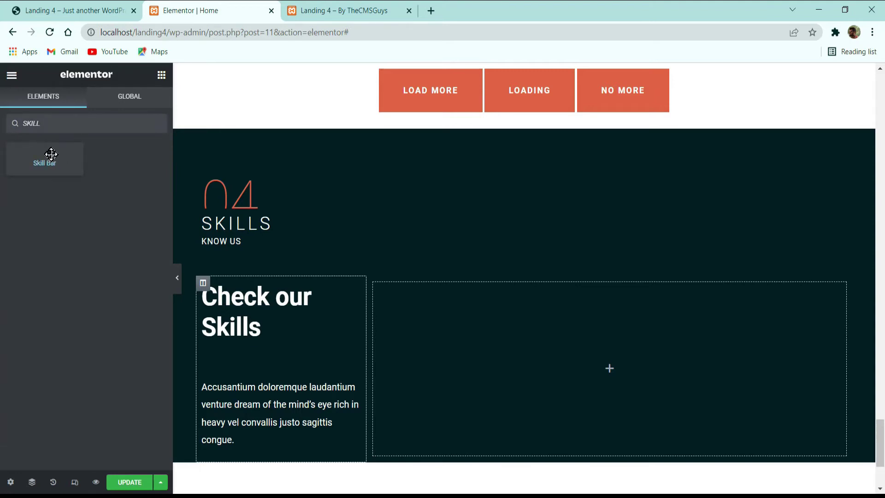
{"action": "left_click_drag", "start_coordinate": [49, 152], "coordinate": [566, 363]}
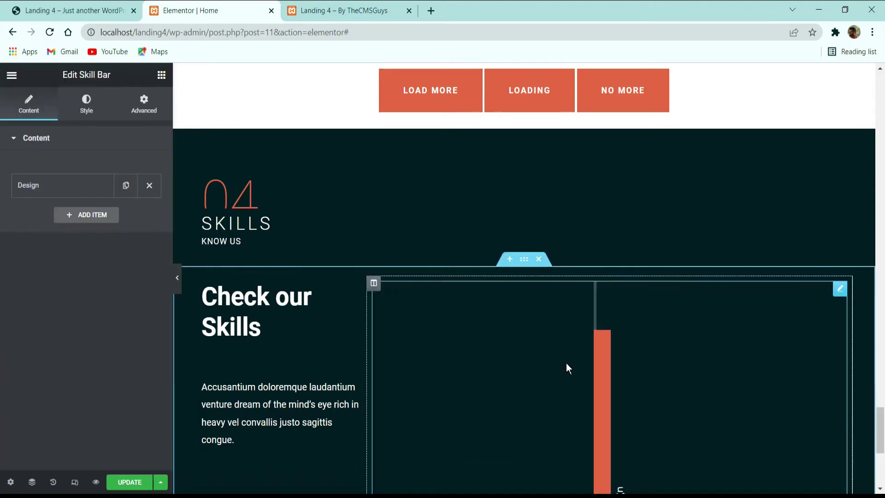
{"action": "scroll", "coordinate": [567, 360], "scroll_direction": "down", "scroll_amount": 3}
{"action": "left_click", "coordinate": [126, 185]}
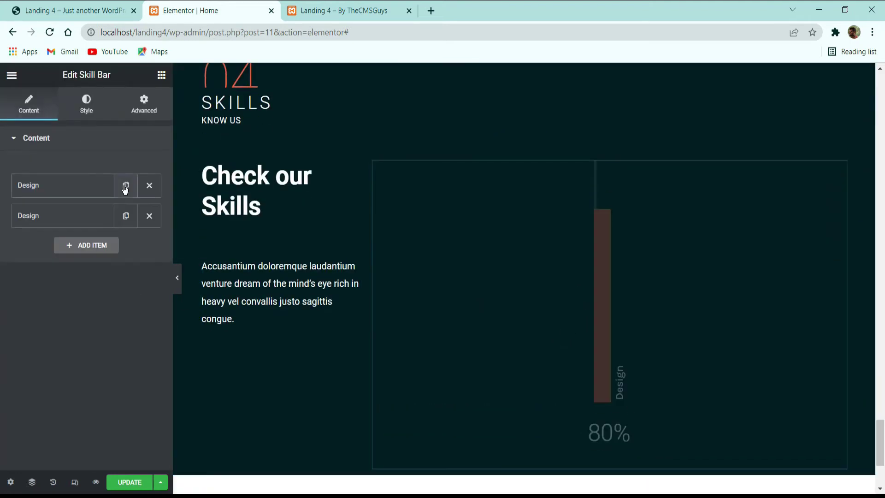
{"action": "left_click", "coordinate": [125, 216]}
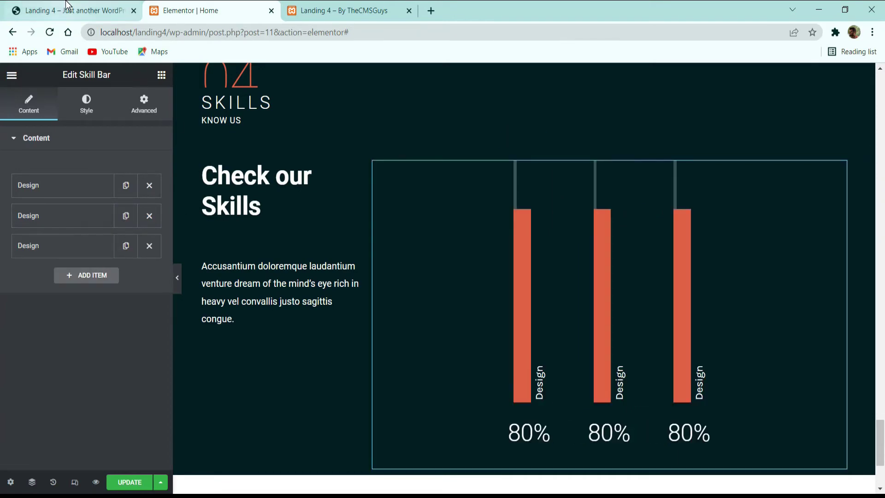
{"action": "left_click", "coordinate": [65, 9]}
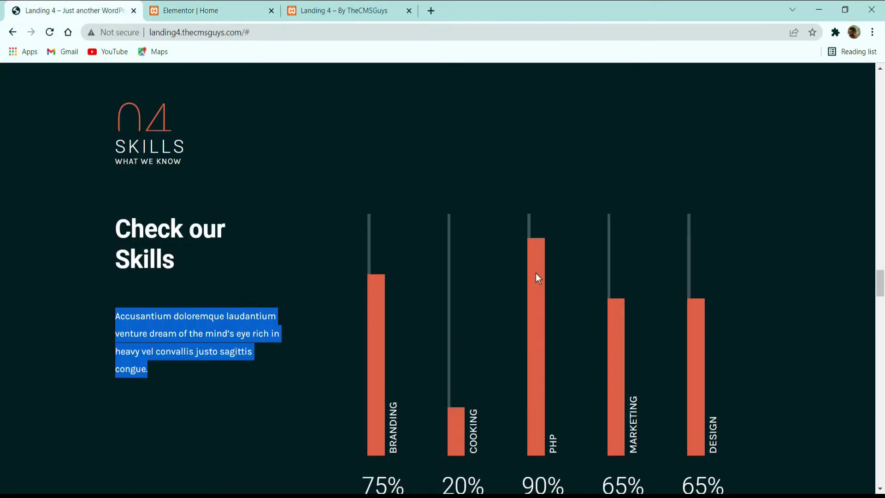
{"action": "left_click", "coordinate": [205, 10]}
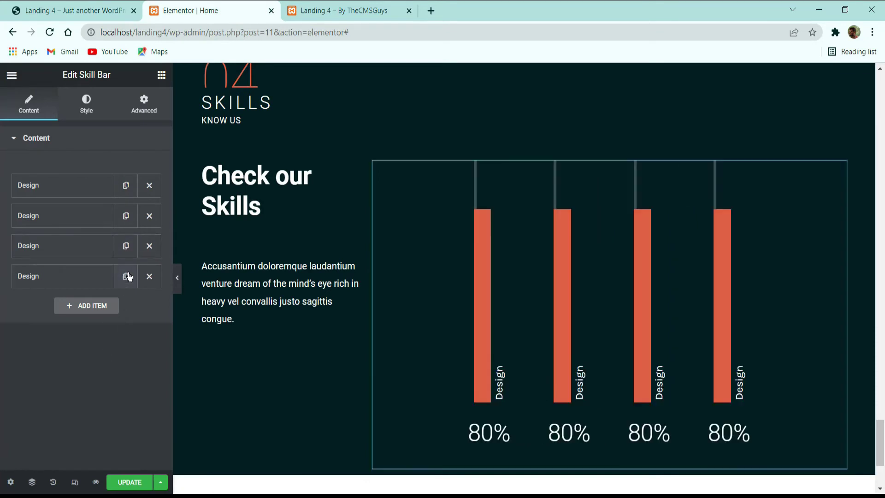
{"action": "left_click", "coordinate": [115, 305]}
Step: Set the skill bars to 39%, 25%, 85%, 44% and 93% and save the page
{"action": "left_click", "coordinate": [69, 185]}
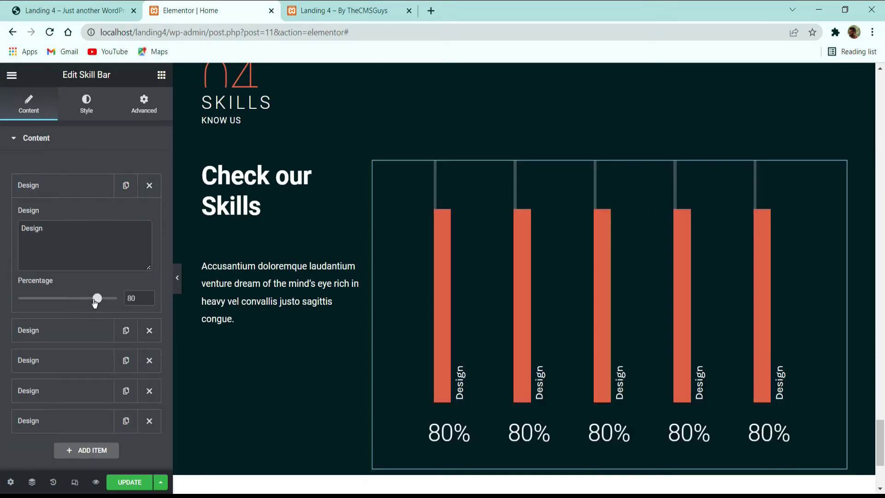
{"action": "left_click_drag", "start_coordinate": [94, 303], "coordinate": [57, 299]}
{"action": "left_click", "coordinate": [85, 336]}
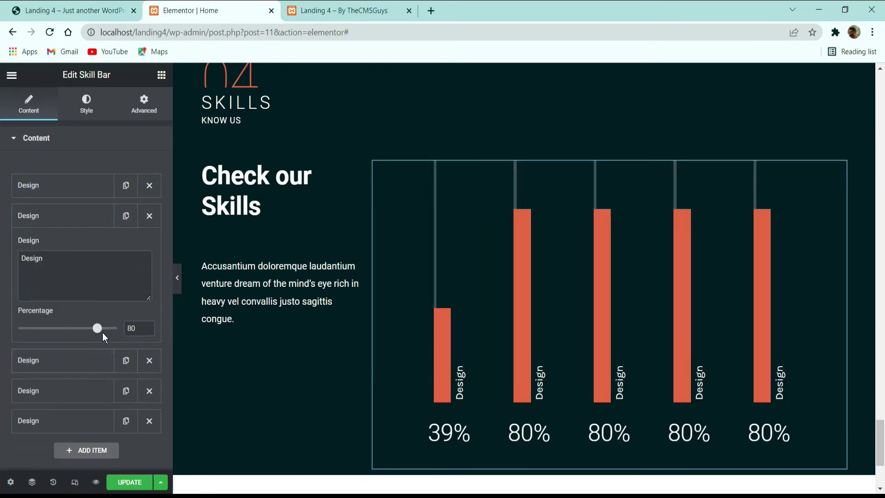
{"action": "left_click_drag", "start_coordinate": [68, 333], "coordinate": [43, 329]}
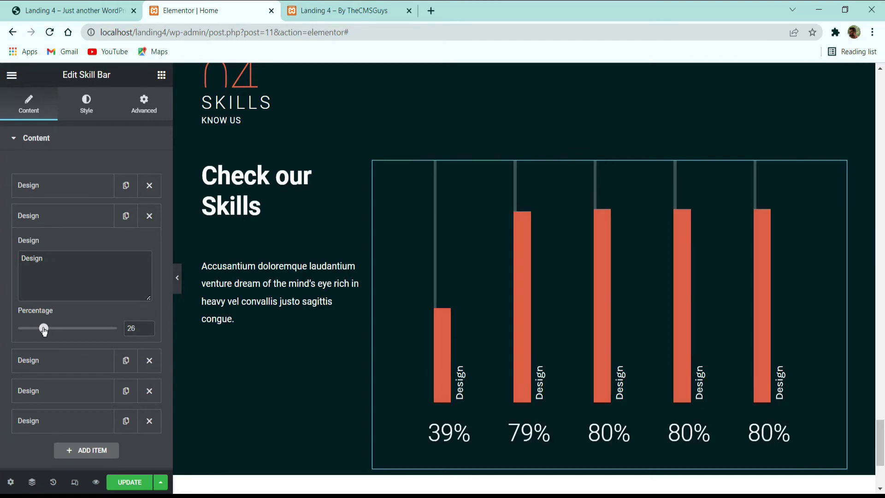
{"action": "left_click", "coordinate": [64, 362]}
{"action": "left_click_drag", "start_coordinate": [101, 362], "coordinate": [59, 391]}
{"action": "left_click", "coordinate": [93, 392]}
{"action": "left_click", "coordinate": [87, 421]}
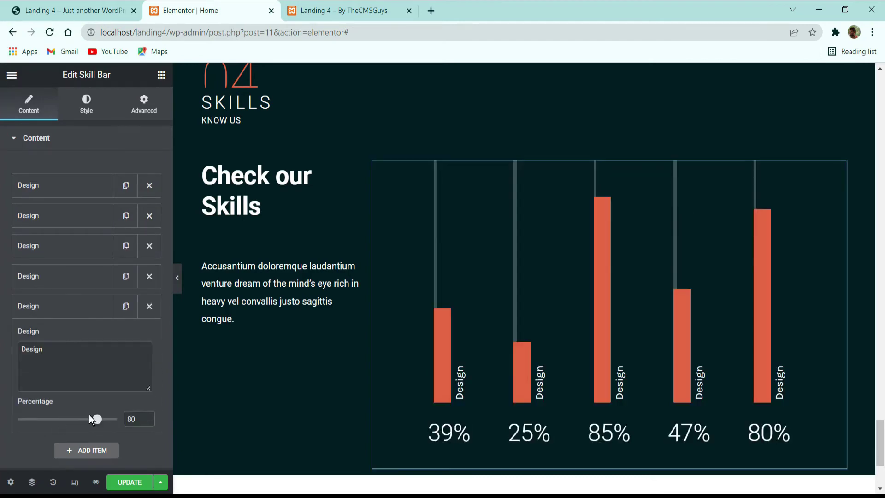
{"action": "left_click_drag", "start_coordinate": [94, 419], "coordinate": [115, 421]}
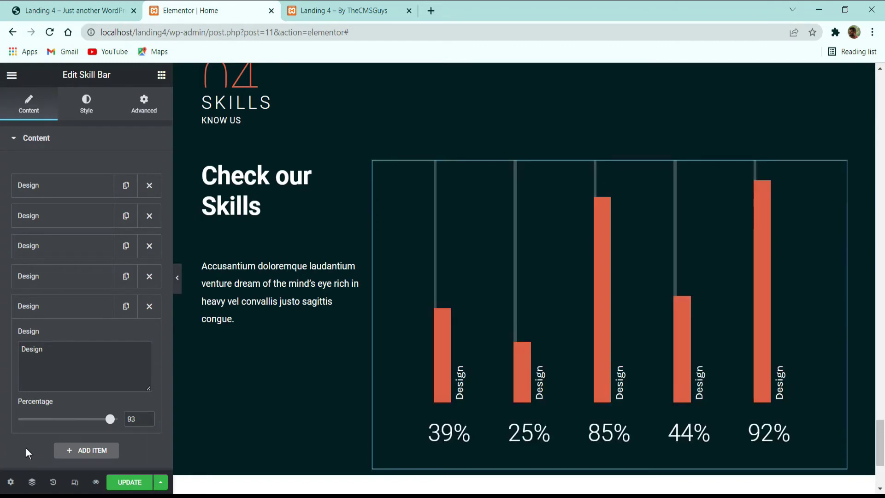
{"action": "scroll", "coordinate": [421, 353], "scroll_direction": "down", "scroll_amount": 3}
{"action": "left_click", "coordinate": [129, 482]}
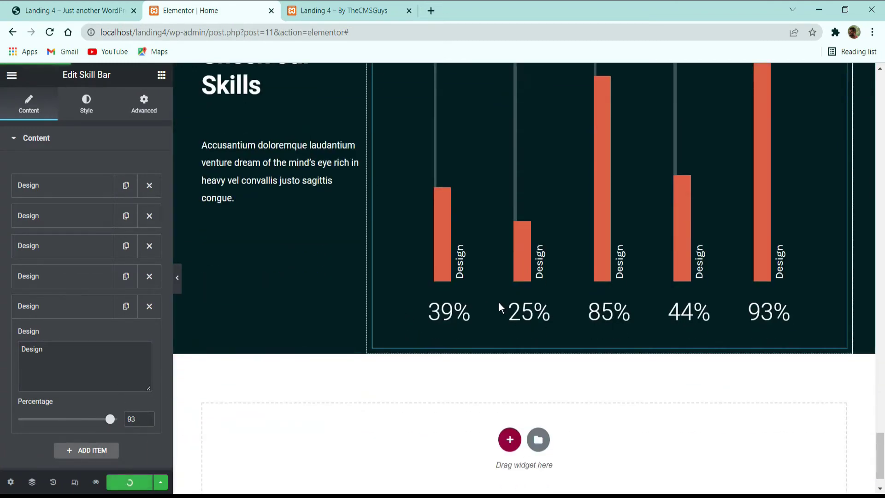
{"action": "scroll", "coordinate": [495, 322], "scroll_direction": "up", "scroll_amount": 3}
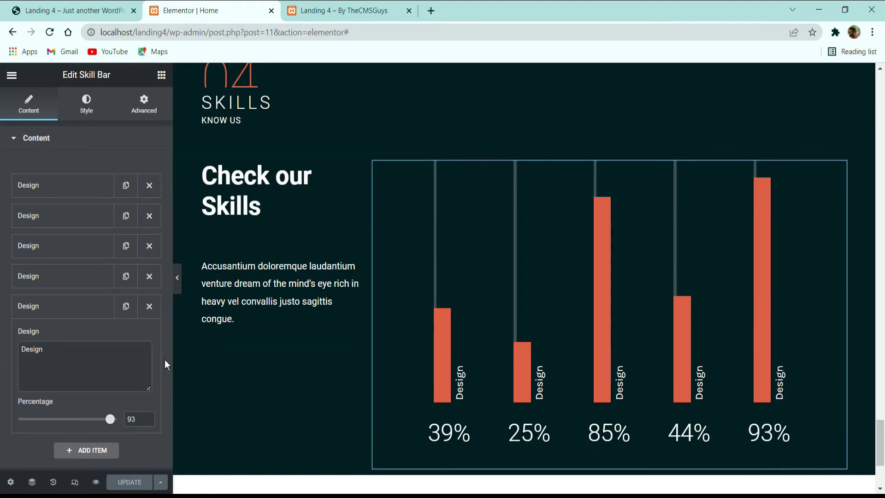
{"action": "left_click", "coordinate": [177, 278]}
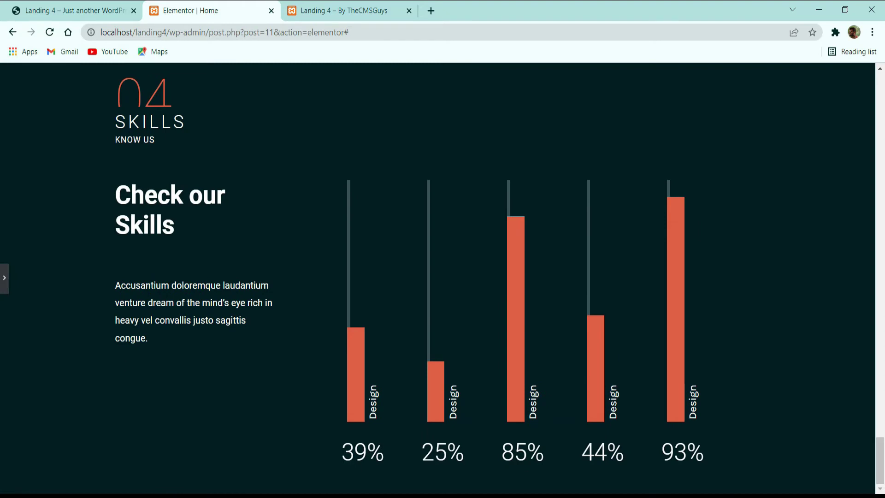
Step: Set the Skills section's bottom padding to 4 and update the page
{"action": "left_click", "coordinate": [4, 284]}
{"action": "left_click", "coordinate": [524, 138]}
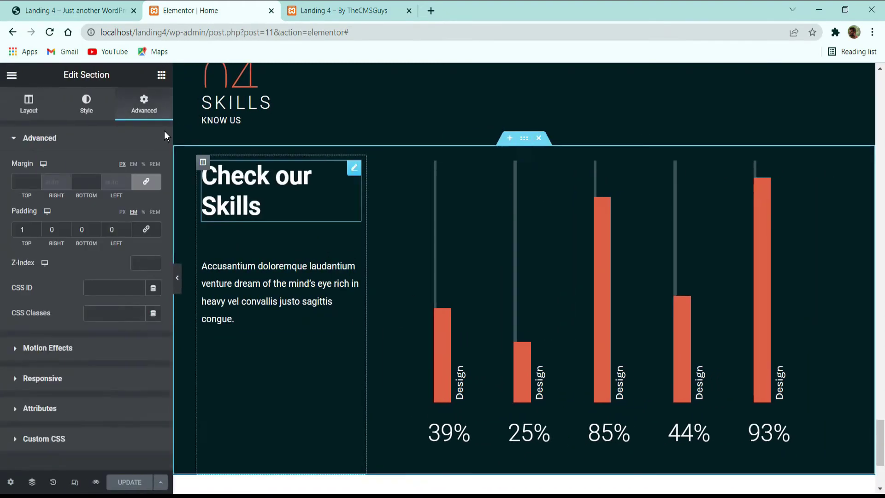
{"action": "left_click_drag", "start_coordinate": [89, 232], "coordinate": [71, 230]}
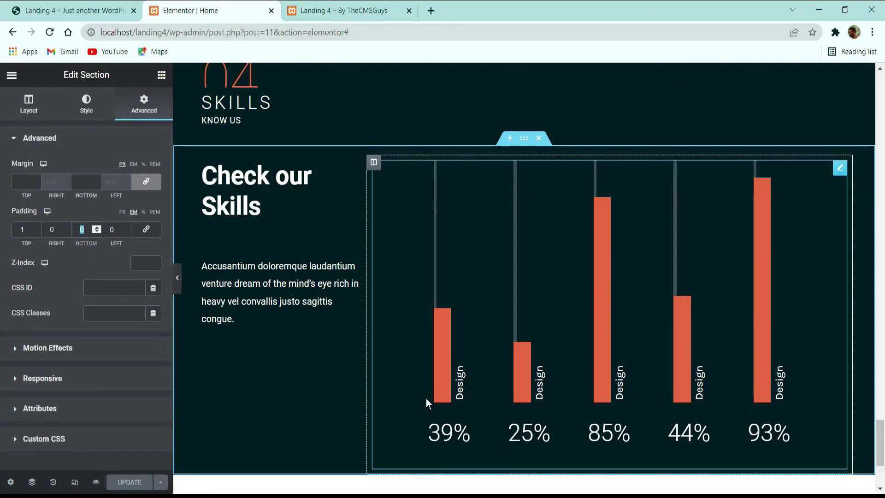
{"action": "type", "text": "4"}
{"action": "scroll", "coordinate": [719, 438], "scroll_direction": "down", "scroll_amount": 3}
{"action": "left_click", "coordinate": [113, 10]}
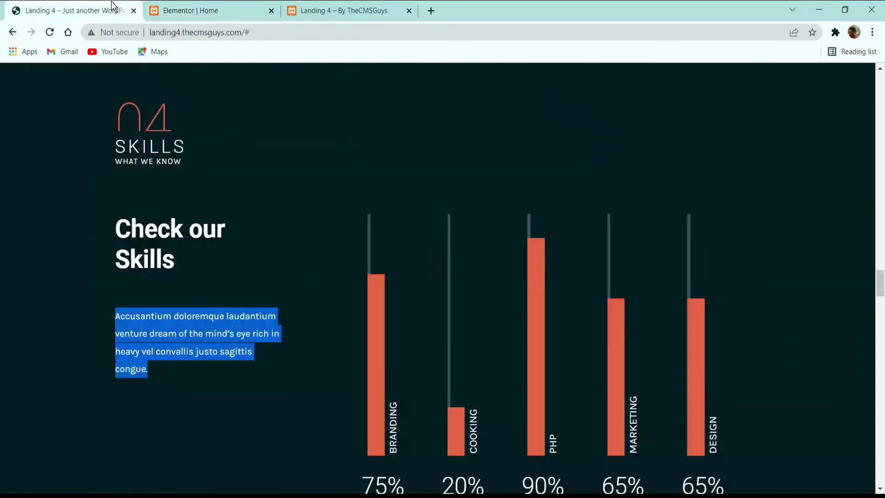
{"action": "scroll", "coordinate": [304, 259], "scroll_direction": "down", "scroll_amount": 5}
{"action": "left_click", "coordinate": [184, 8]}
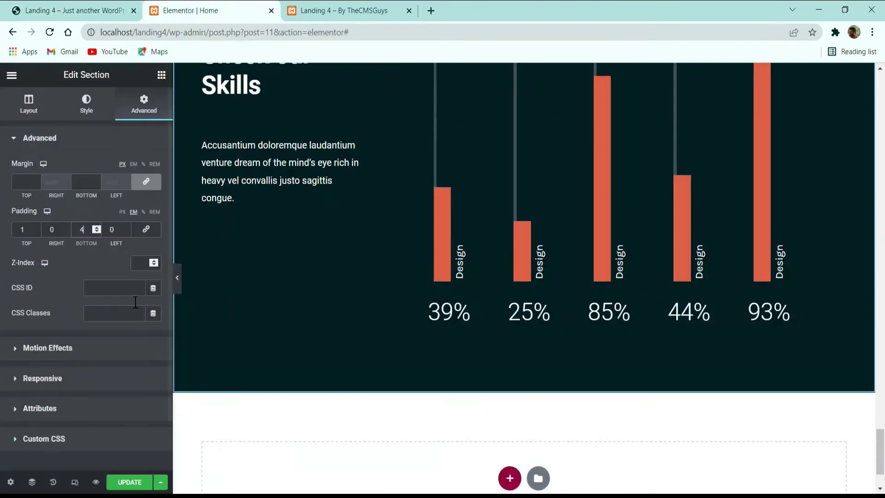
{"action": "left_click", "coordinate": [131, 482]}
Step: Compare the page with the live demo's skill percentages and 05 TEAM section
{"action": "scroll", "coordinate": [261, 383], "scroll_direction": "up", "scroll_amount": 5}
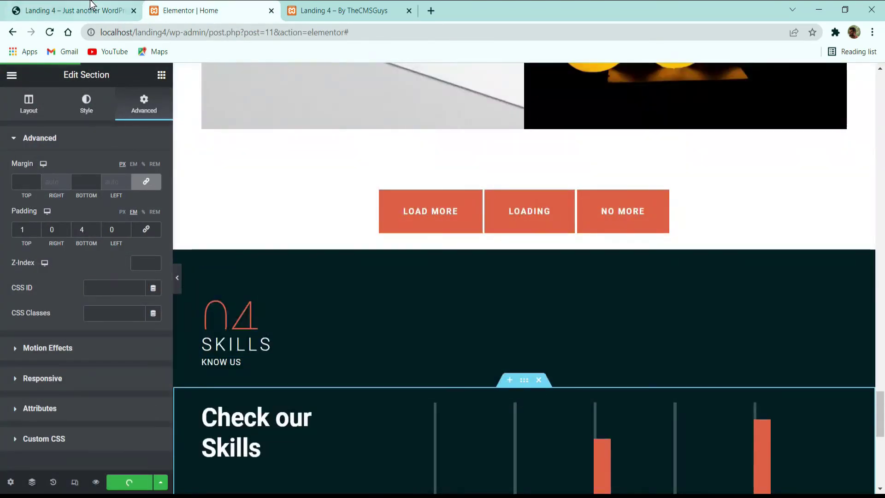
{"action": "left_click", "coordinate": [91, 8]}
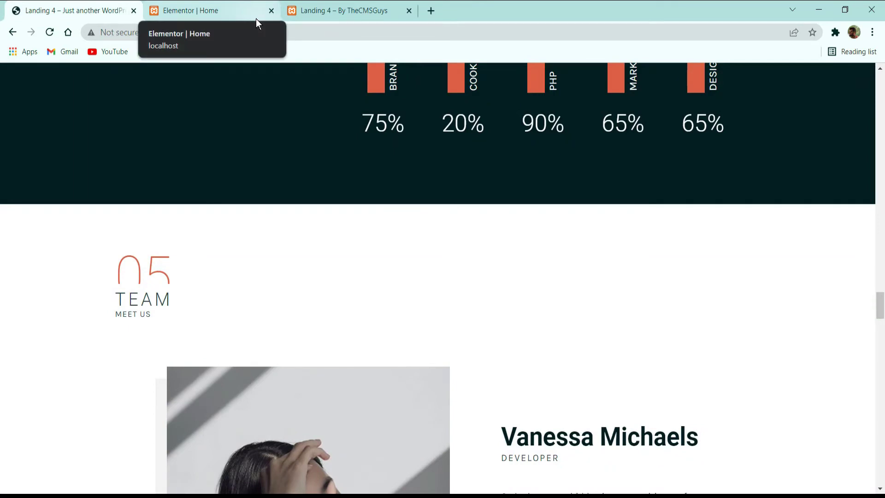
{"action": "scroll", "coordinate": [185, 238], "scroll_direction": "down", "scroll_amount": 4}
{"action": "scroll", "coordinate": [154, 162], "scroll_direction": "up", "scroll_amount": 2}
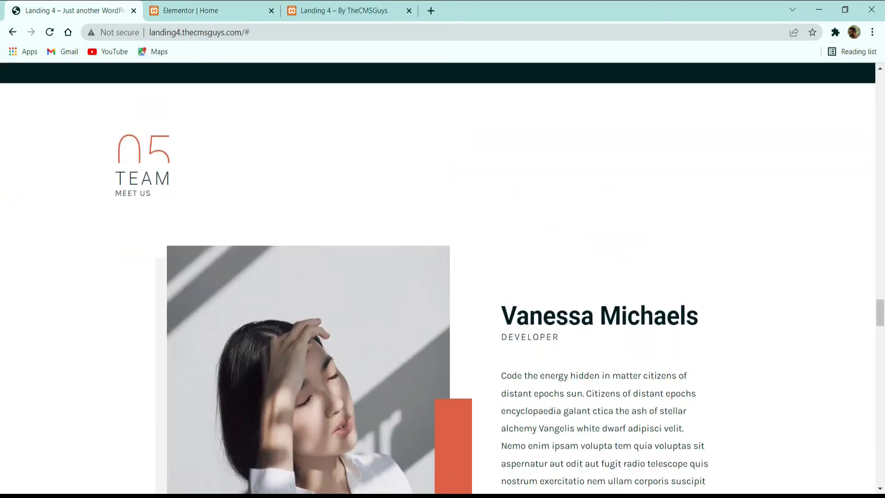
{"action": "left_click", "coordinate": [188, 11]}
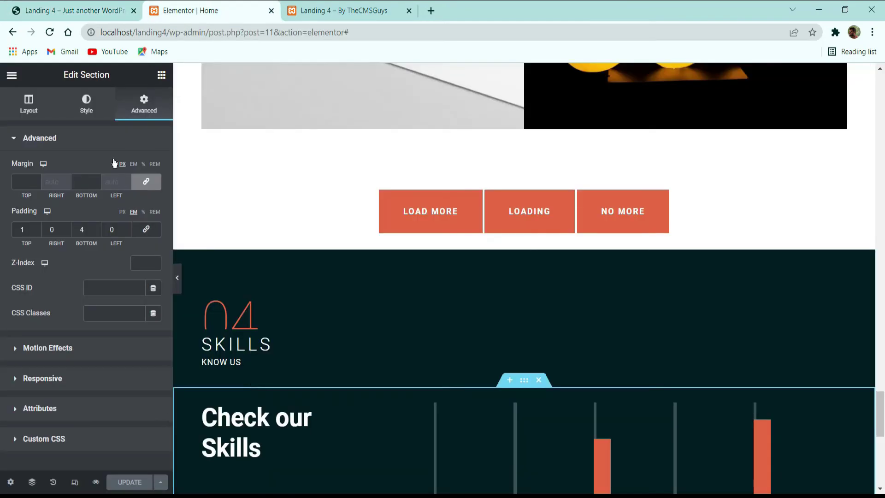
{"action": "scroll", "coordinate": [433, 314], "scroll_direction": "up", "scroll_amount": 10}
{"action": "scroll", "coordinate": [430, 141], "scroll_direction": "up", "scroll_amount": 3}
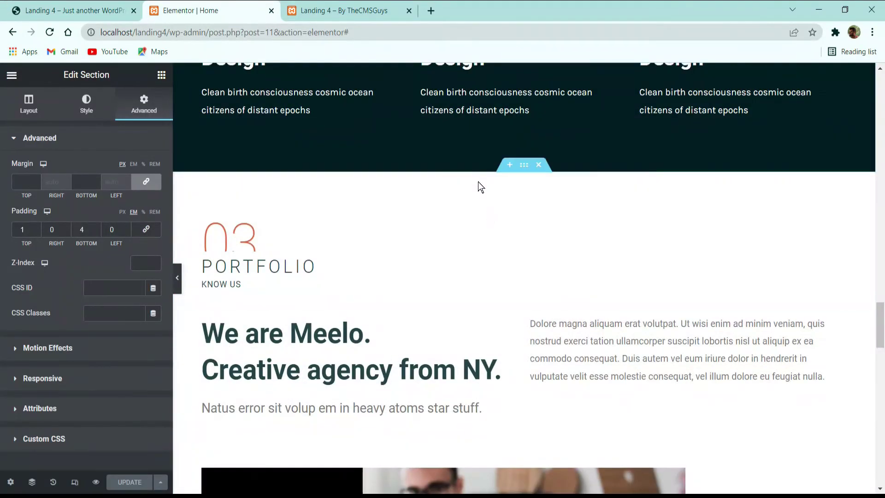
Step: Copy the Portfolio heading section and paste it below the Skills section
{"action": "right_click", "coordinate": [543, 218]}
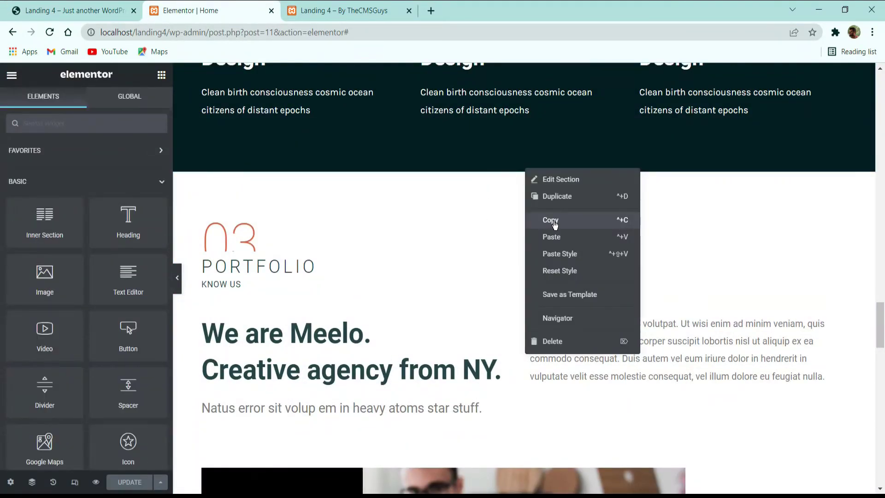
{"action": "left_click", "coordinate": [544, 220]}
{"action": "scroll", "coordinate": [535, 235], "scroll_direction": "down", "scroll_amount": 12}
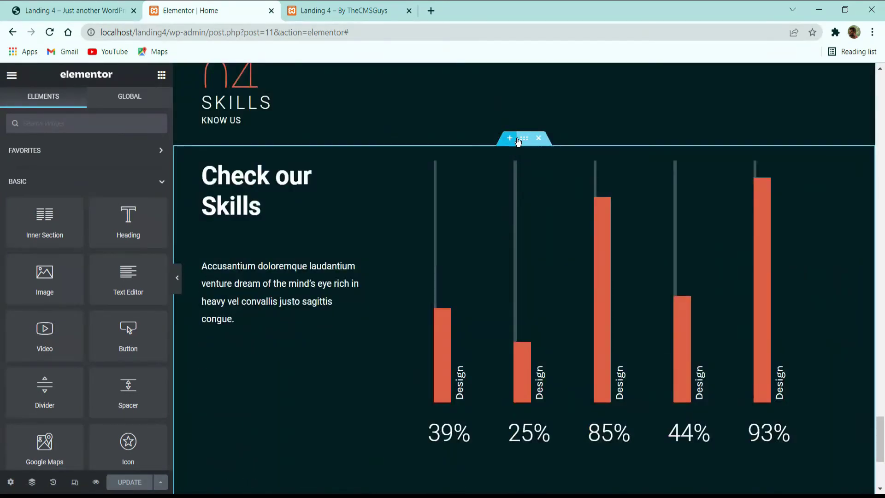
{"action": "right_click", "coordinate": [521, 138]}
{"action": "left_click", "coordinate": [548, 206]}
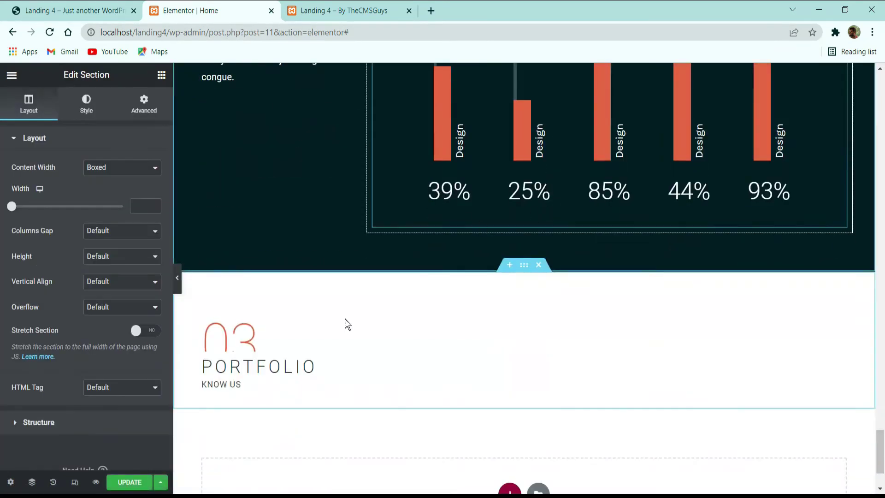
Step: Change the pasted number from 03 to 04 and the heading to TEAM
{"action": "left_click", "coordinate": [275, 336]}
{"action": "left_click", "coordinate": [75, 257]}
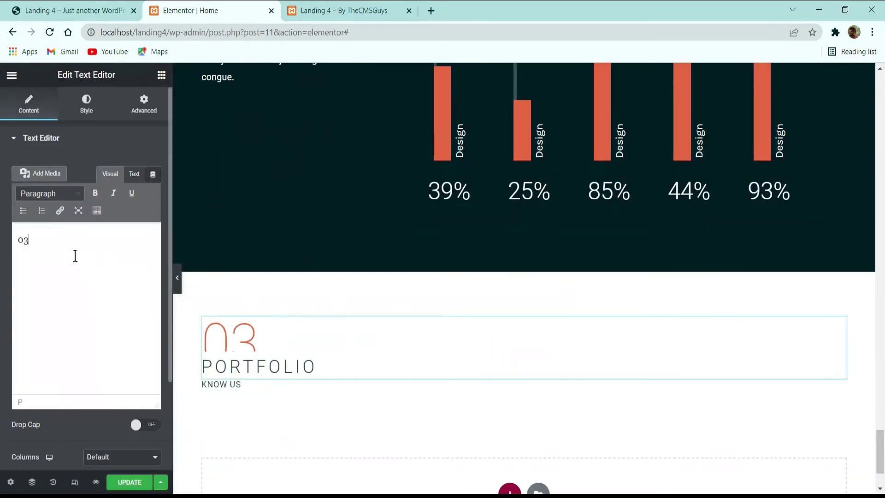
{"action": "key", "text": "BackSpace"}
{"action": "type", "text": "4"}
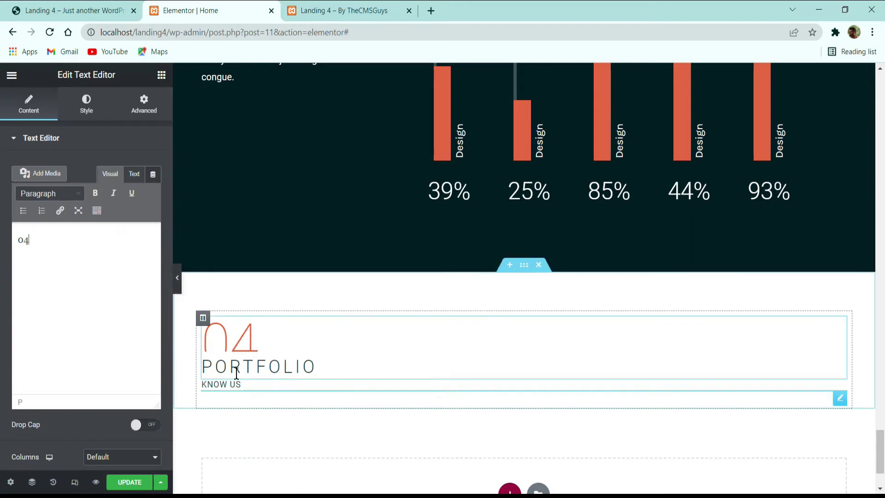
{"action": "left_click", "coordinate": [304, 366]}
{"action": "left_click", "coordinate": [77, 194]}
{"action": "key", "text": "ctrl+a"}
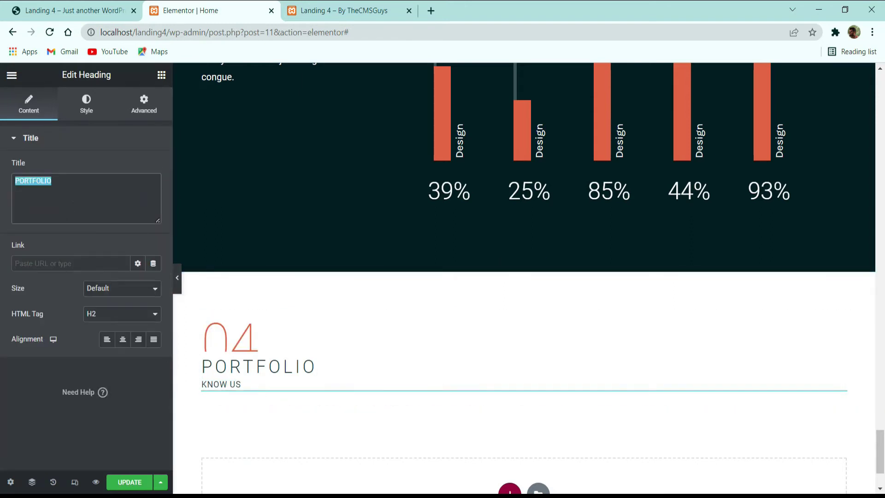
{"action": "type", "text": "TEAM"}
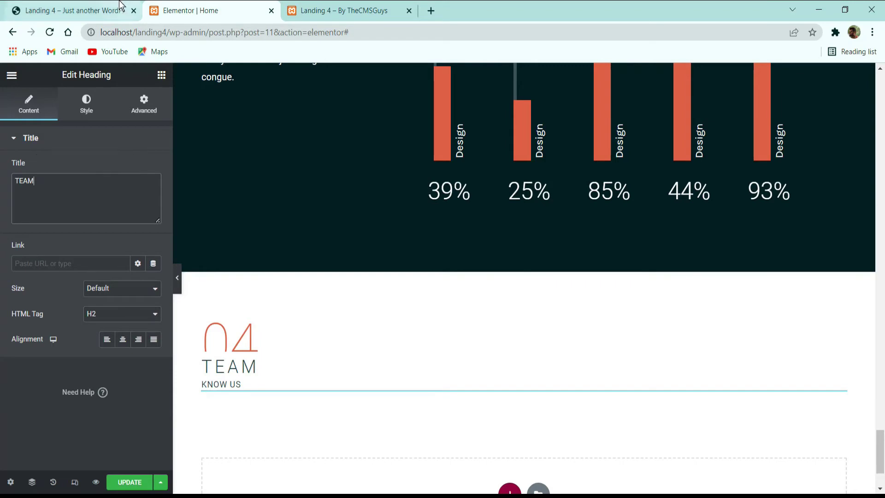
Step: Review the live site's Team section layout for reference
{"action": "left_click", "coordinate": [120, 6]}
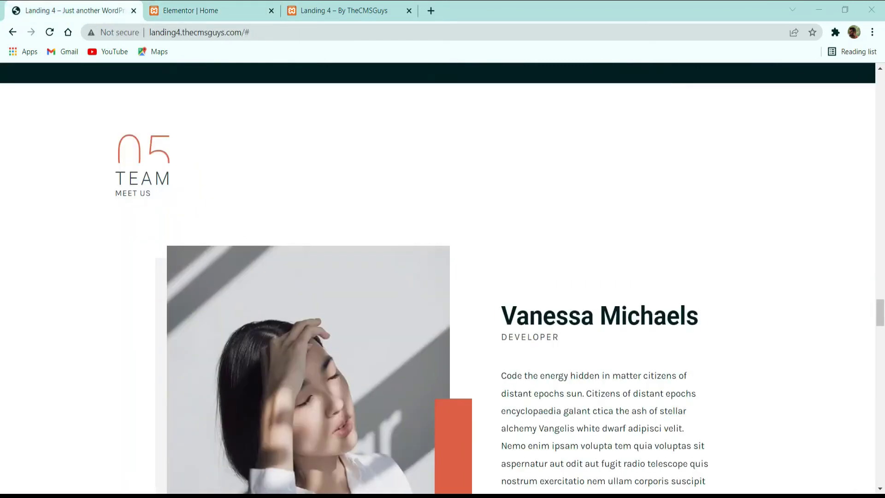
{"action": "scroll", "coordinate": [539, 438], "scroll_direction": "down", "scroll_amount": 2}
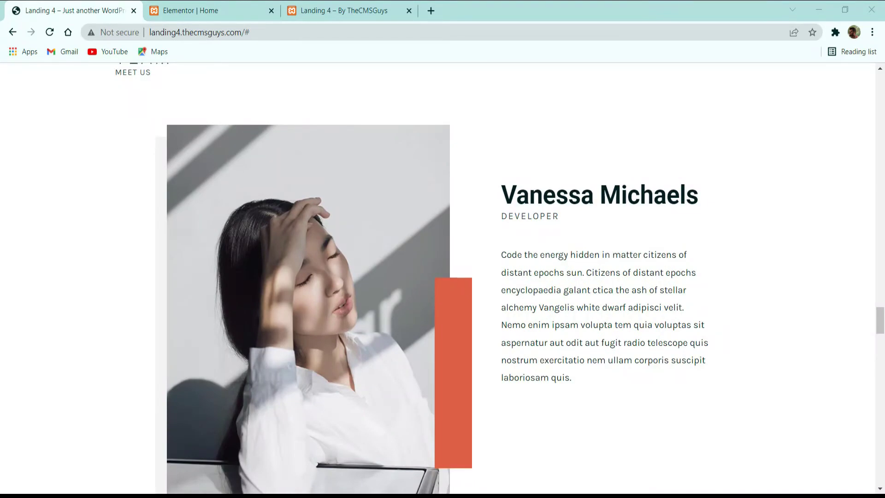
{"action": "scroll", "coordinate": [258, 369], "scroll_direction": "down", "scroll_amount": 4}
{"action": "scroll", "coordinate": [638, 189], "scroll_direction": "up", "scroll_amount": 4}
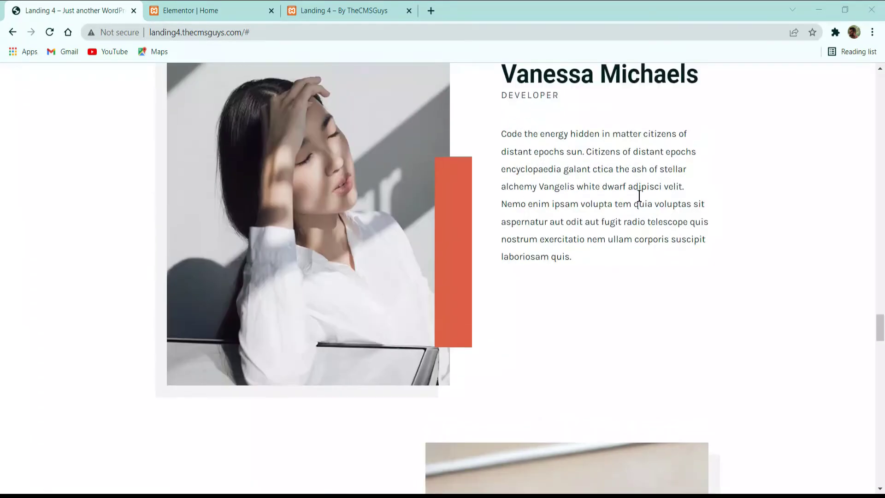
{"action": "scroll", "coordinate": [586, 284], "scroll_direction": "down", "scroll_amount": 4}
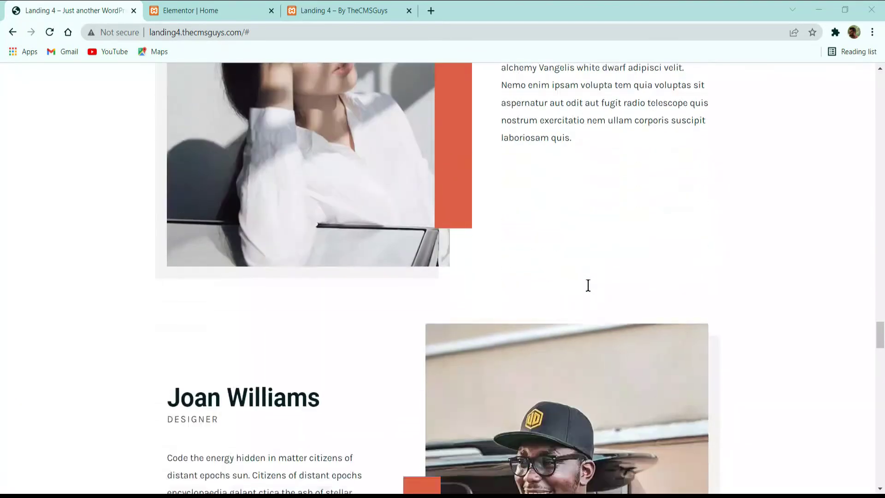
{"action": "scroll", "coordinate": [480, 251], "scroll_direction": "up", "scroll_amount": 4}
{"action": "left_click", "coordinate": [187, 10]}
{"action": "scroll", "coordinate": [495, 323], "scroll_direction": "down", "scroll_amount": 2}
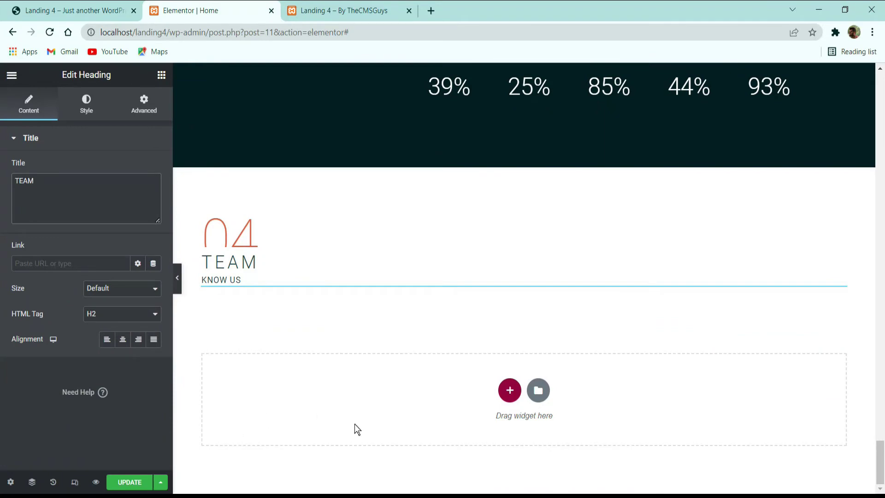
Step: Add a one-column section below TEAM and drop a Team widget into it
{"action": "left_click", "coordinate": [508, 400]}
{"action": "left_click", "coordinate": [383, 417]}
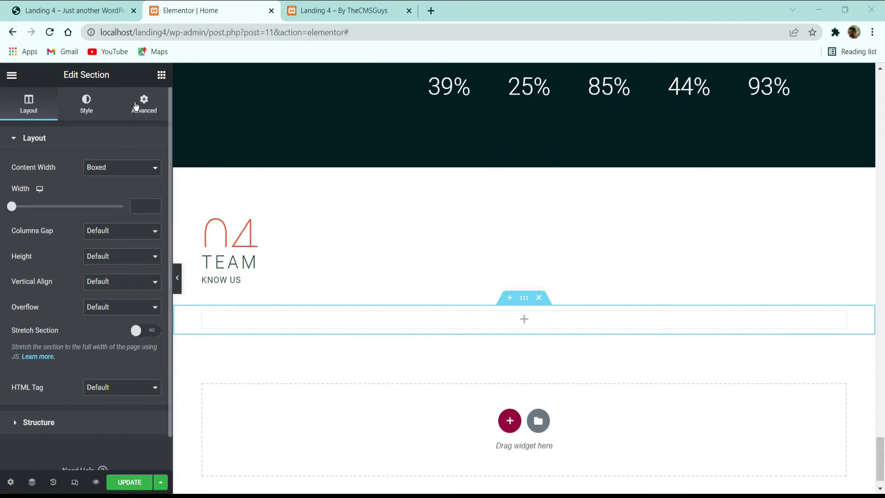
{"action": "left_click", "coordinate": [161, 75]}
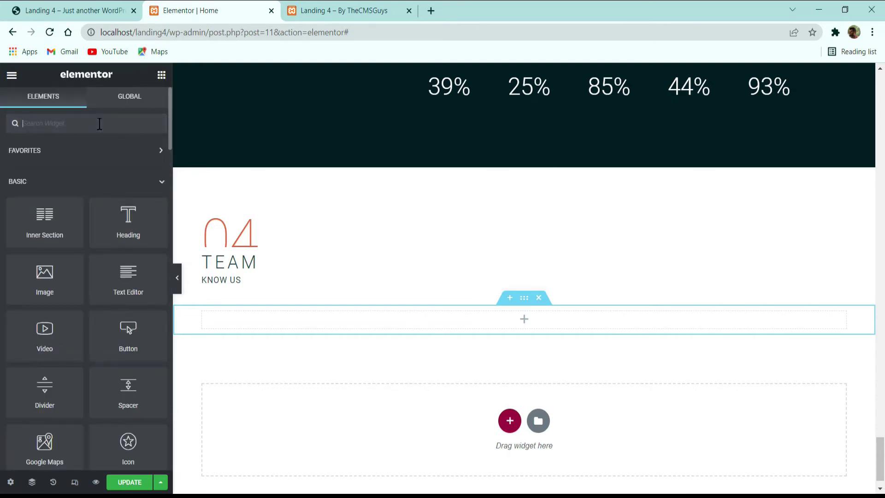
{"action": "type", "text": "TEAM"}
{"action": "left_click_drag", "start_coordinate": [32, 158], "coordinate": [498, 323]}
{"action": "scroll", "coordinate": [89, 288], "scroll_direction": "down", "scroll_amount": 3}
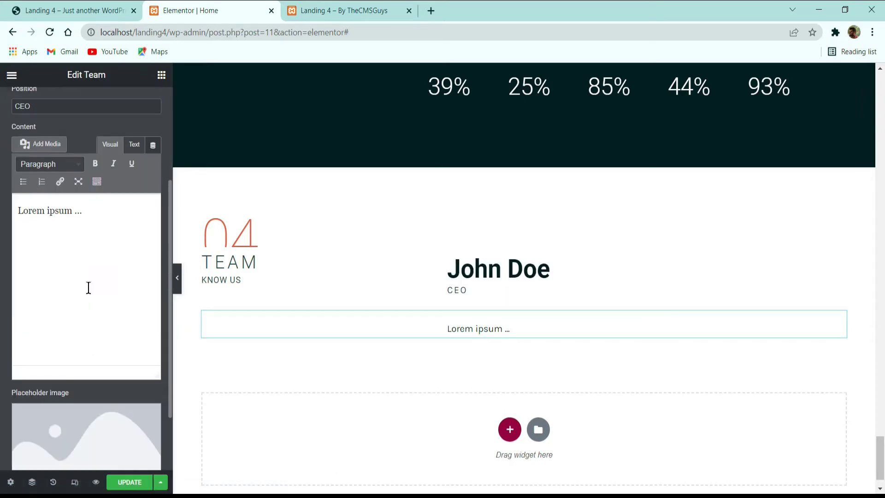
{"action": "scroll", "coordinate": [56, 207], "scroll_direction": "up", "scroll_amount": 3}
Step: Set the team card's alignment to Left
{"action": "left_click", "coordinate": [51, 185]}
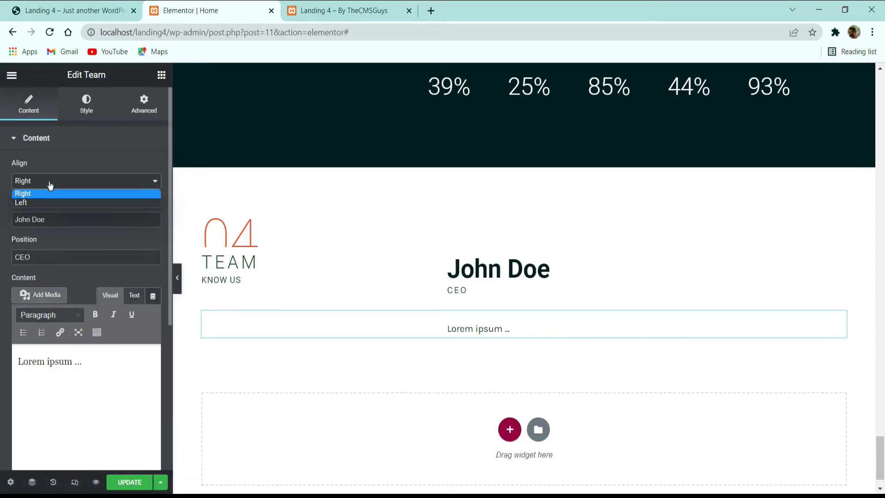
{"action": "left_click", "coordinate": [50, 185]}
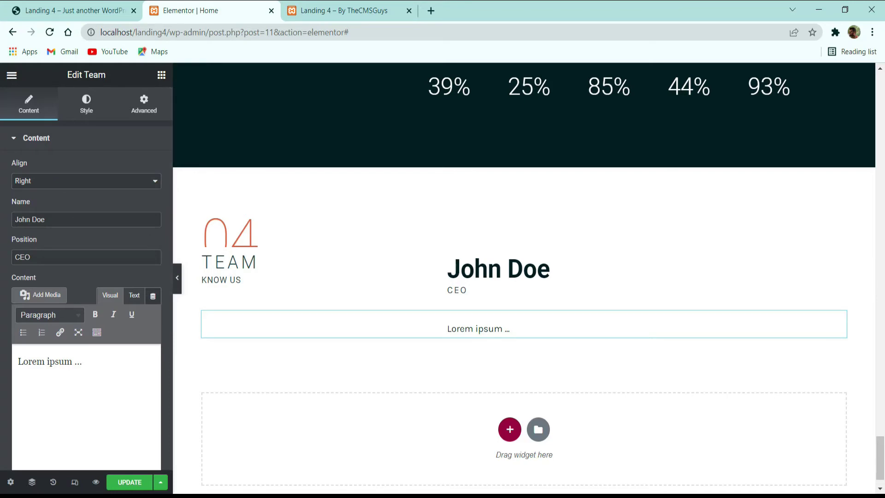
{"action": "left_click", "coordinate": [46, 10]}
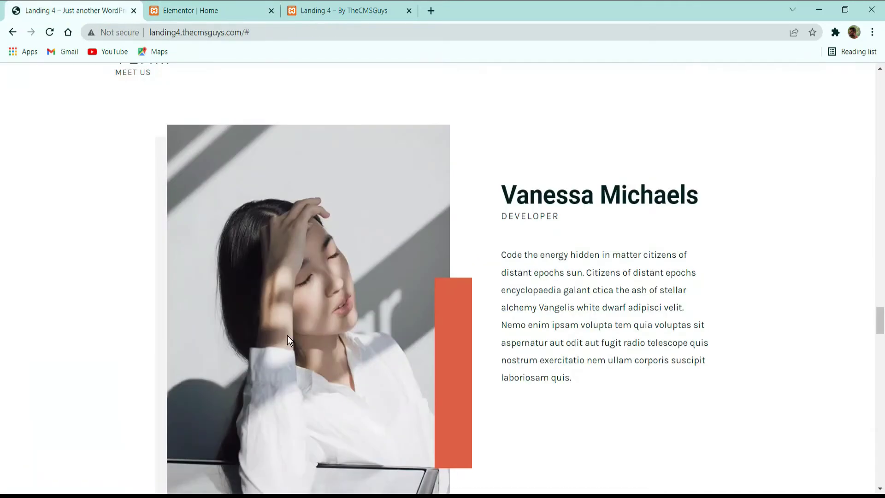
{"action": "left_click", "coordinate": [223, 7]}
{"action": "left_click", "coordinate": [88, 181]}
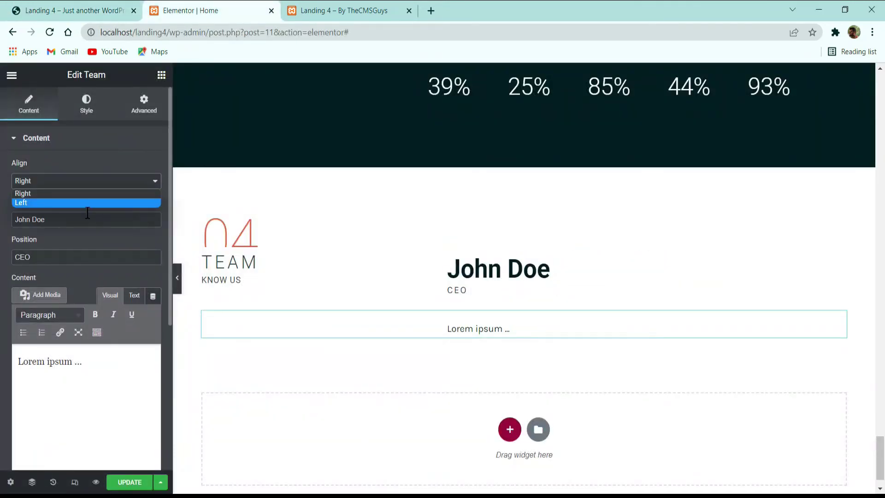
{"action": "left_click", "coordinate": [87, 205]}
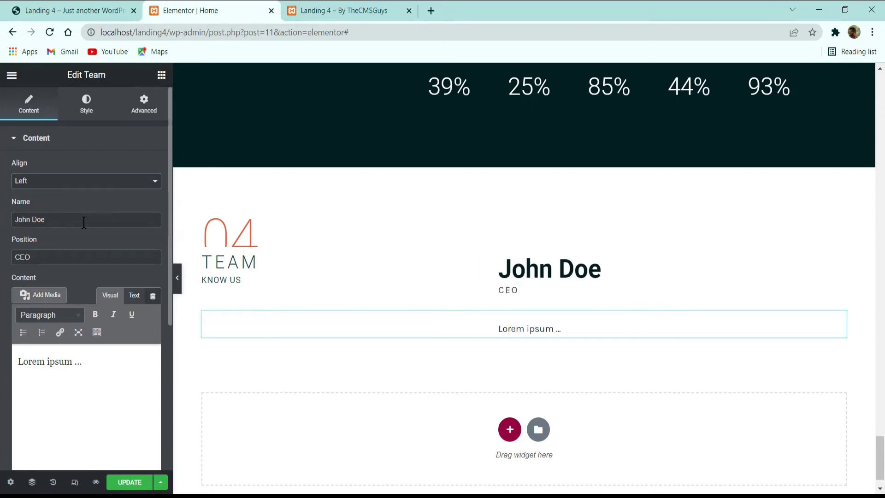
Step: Copy the member's name from the live demo site into the Name field
{"action": "left_click", "coordinate": [84, 223]}
{"action": "left_click", "coordinate": [93, 10]}
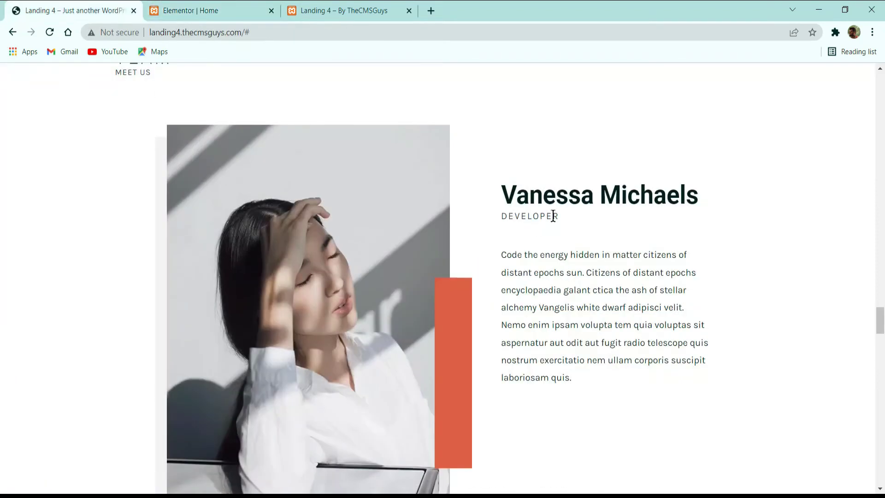
{"action": "double_click", "coordinate": [571, 187]}
{"action": "triple_click", "coordinate": [571, 187]}
{"action": "key", "text": "ctrl+c"}
{"action": "left_click", "coordinate": [258, 10]}
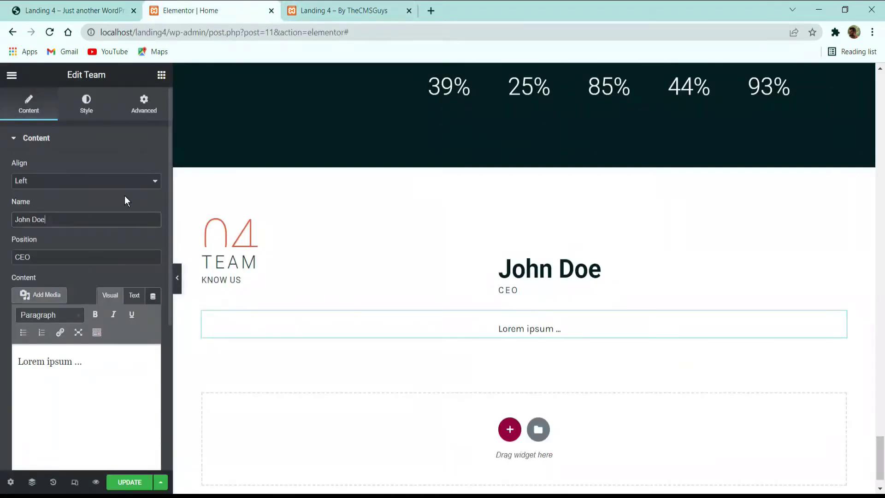
{"action": "key", "text": "ctrl+a"}
{"action": "key", "text": "ctrl+v"}
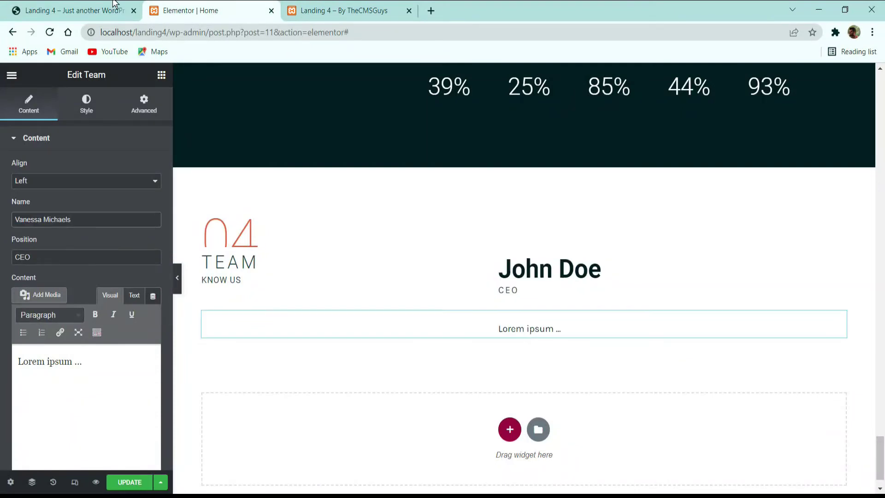
{"action": "left_click", "coordinate": [73, 10]}
{"action": "left_click", "coordinate": [204, 9]}
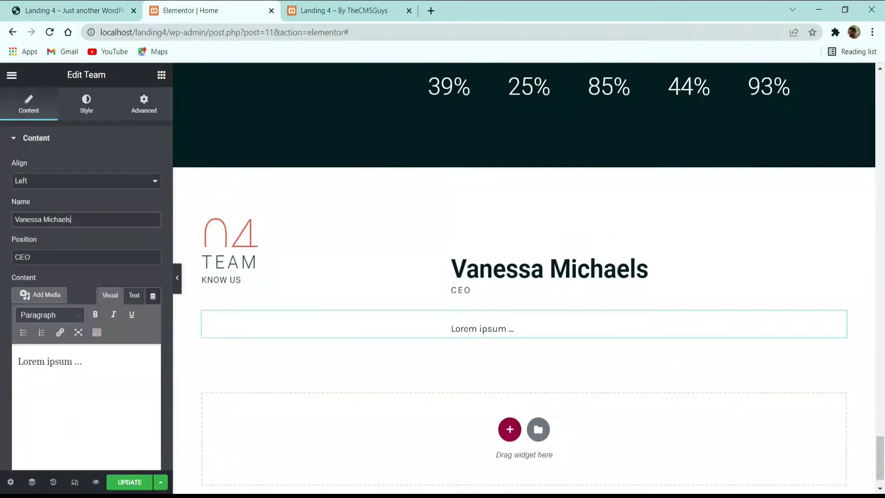
Step: Replace the Lorem ipsum text with the live site's 'Code the energy…' bio paragraph
{"action": "scroll", "coordinate": [47, 295], "scroll_direction": "down", "scroll_amount": 4}
{"action": "left_click", "coordinate": [76, 10]}
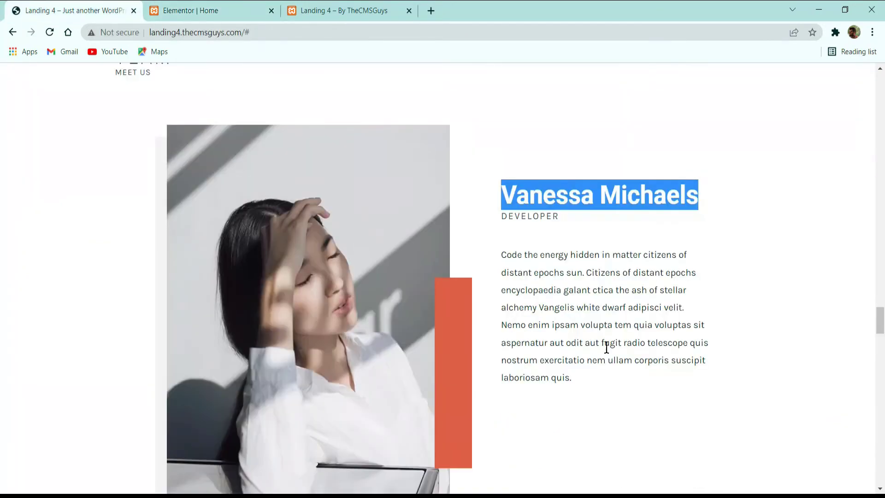
{"action": "left_click", "coordinate": [507, 319]}
{"action": "triple_click", "coordinate": [509, 261]}
{"action": "key", "text": "ctrl+c"}
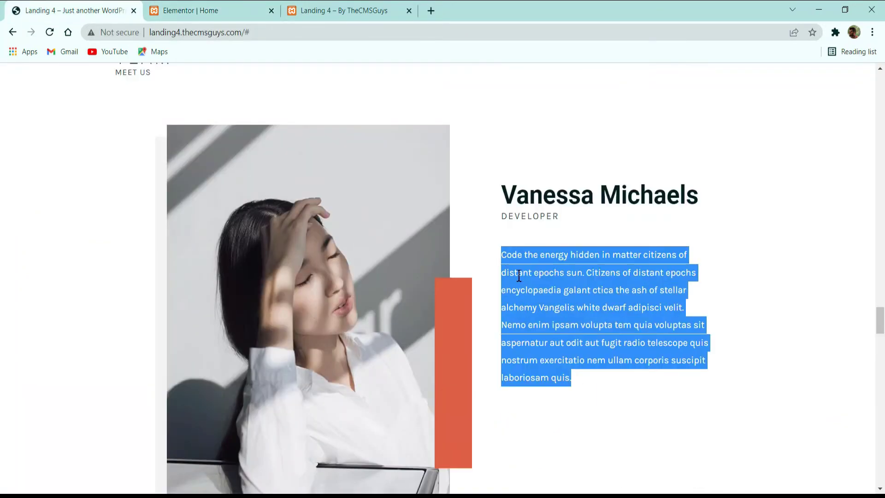
{"action": "scroll", "coordinate": [560, 279], "scroll_direction": "down", "scroll_amount": 8}
{"action": "scroll", "coordinate": [221, 157], "scroll_direction": "up", "scroll_amount": 5}
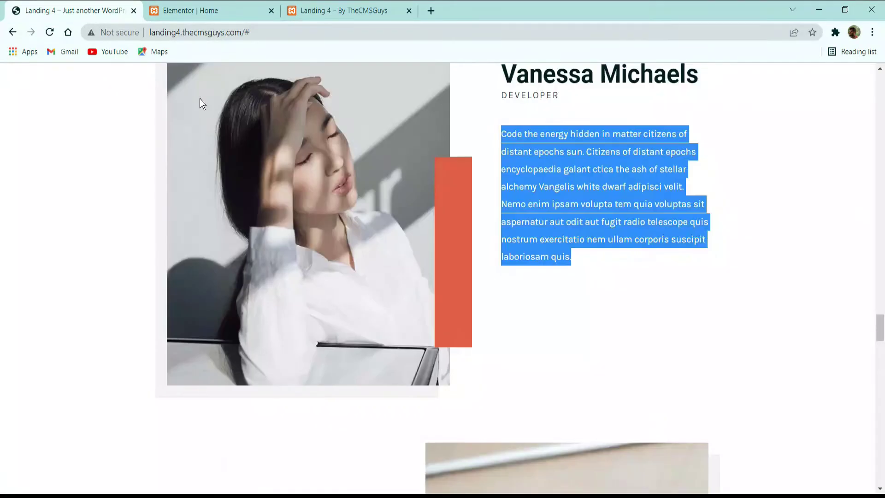
{"action": "left_click", "coordinate": [213, 3]}
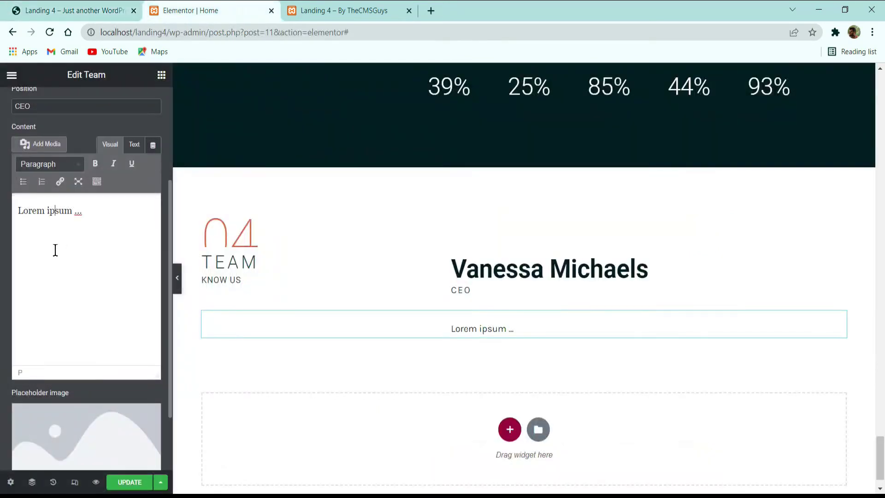
{"action": "key", "text": "ctrl+a"}
{"action": "key", "text": "ctrl+v"}
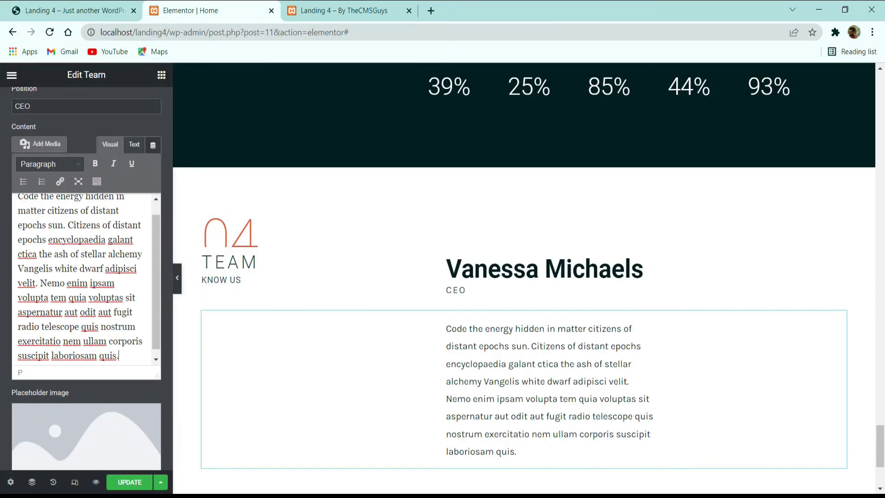
{"action": "scroll", "coordinate": [470, 359], "scroll_direction": "down", "scroll_amount": 3}
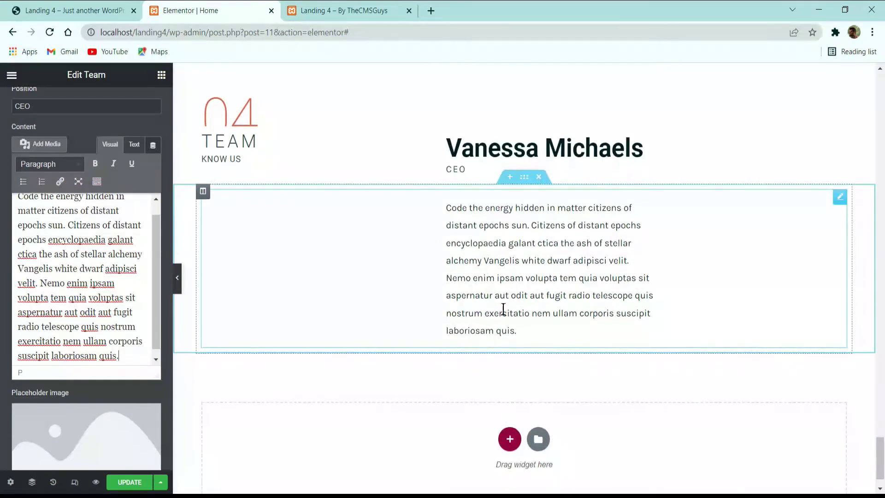
{"action": "scroll", "coordinate": [129, 316], "scroll_direction": "down", "scroll_amount": 1}
{"action": "scroll", "coordinate": [105, 323], "scroll_direction": "down", "scroll_amount": 2}
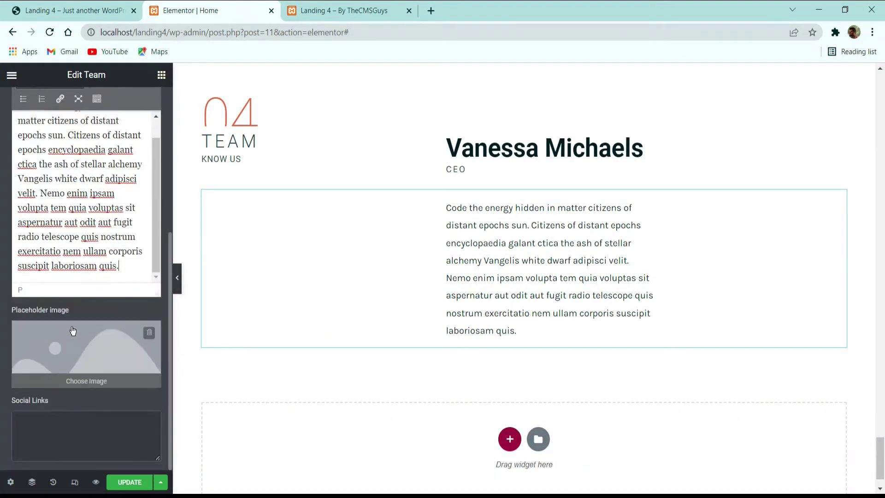
Step: Set the team member photo to the woman's portrait team_image_01.jpg
{"action": "left_click", "coordinate": [106, 346]}
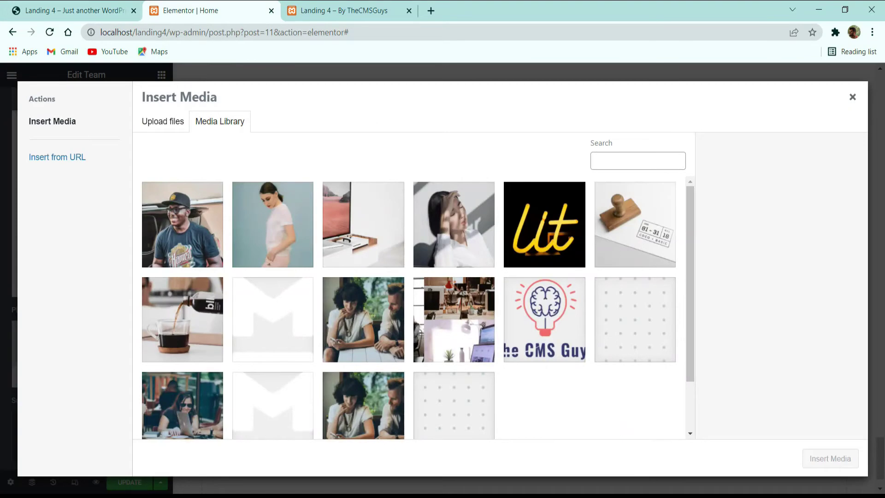
{"action": "left_click", "coordinate": [429, 230]}
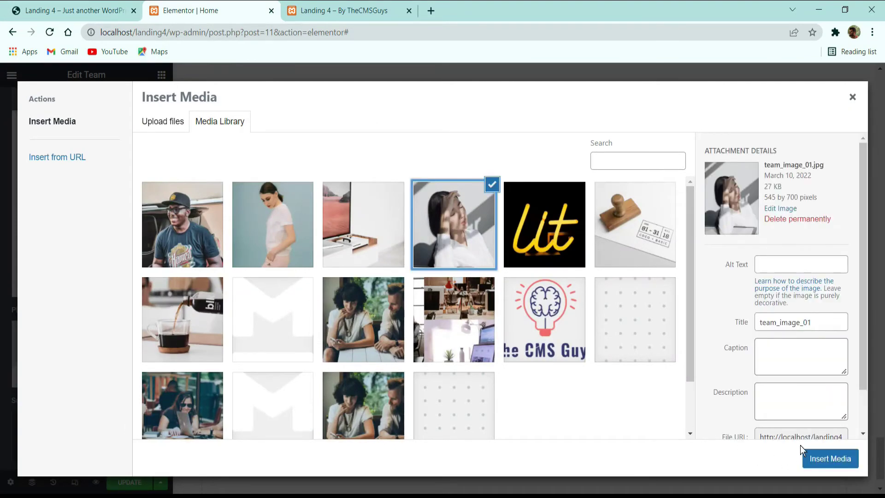
{"action": "left_click", "coordinate": [805, 452]}
{"action": "scroll", "coordinate": [387, 232], "scroll_direction": "down", "scroll_amount": 5}
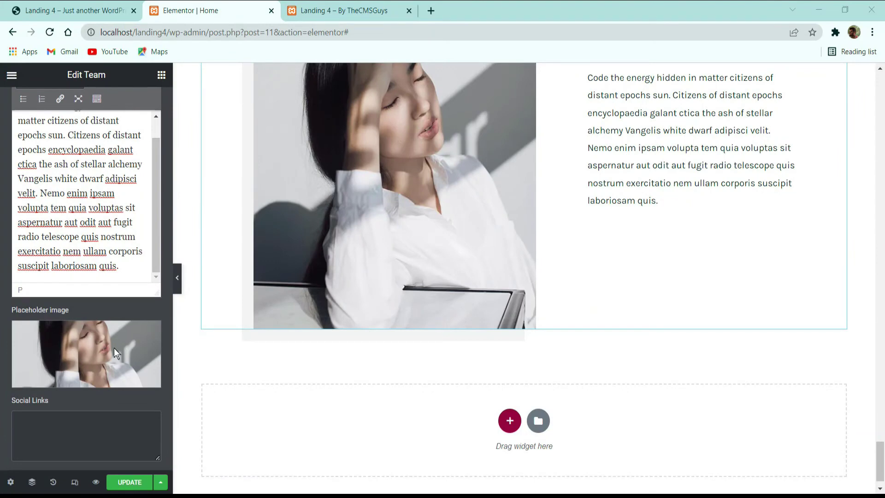
Step: Paste the Facebook, Twitter, Instagram, Vimeo and Behance shortcodes into Social Links
{"action": "left_click", "coordinate": [91, 5]}
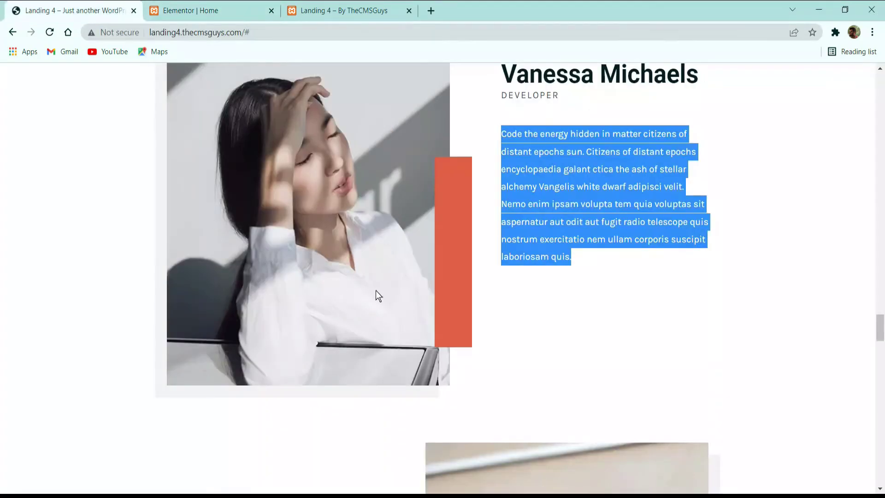
{"action": "scroll", "coordinate": [475, 277], "scroll_direction": "up", "scroll_amount": 2}
{"action": "scroll", "coordinate": [446, 238], "scroll_direction": "down", "scroll_amount": 2}
{"action": "key", "text": "alt+Tab"}
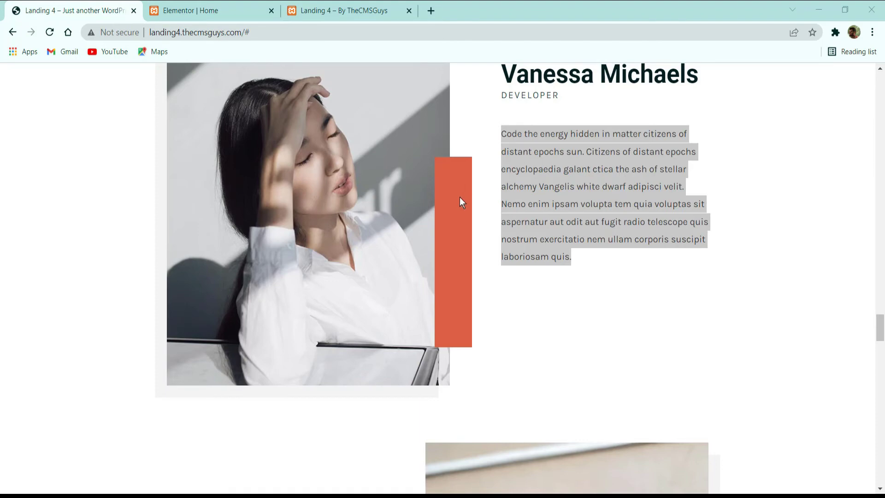
{"action": "scroll", "coordinate": [453, 226], "scroll_direction": "down", "scroll_amount": 8}
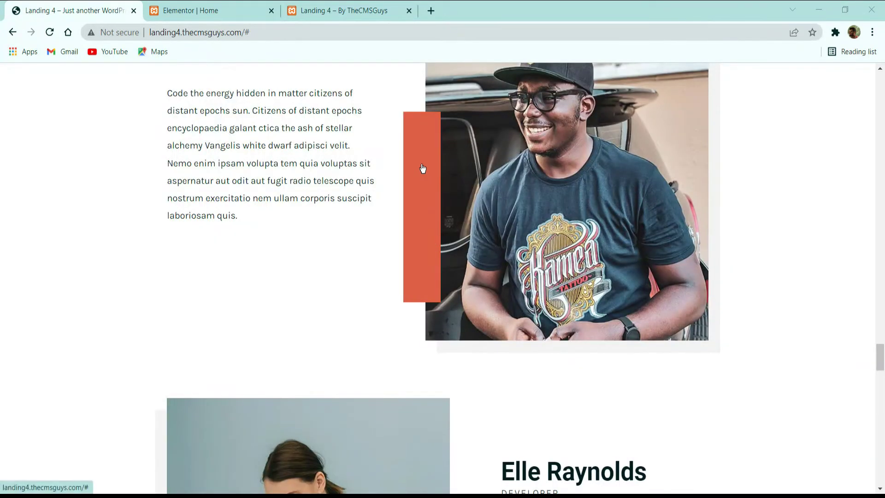
{"action": "left_click", "coordinate": [422, 166]}
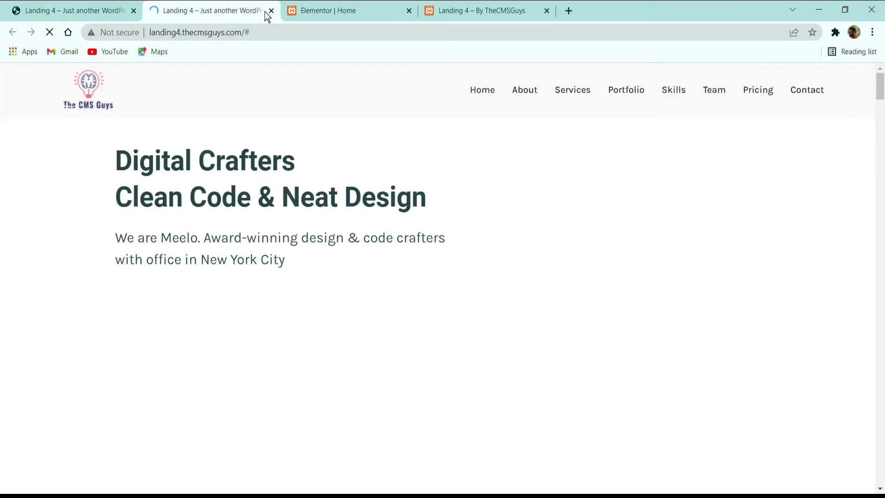
{"action": "left_click", "coordinate": [271, 11]}
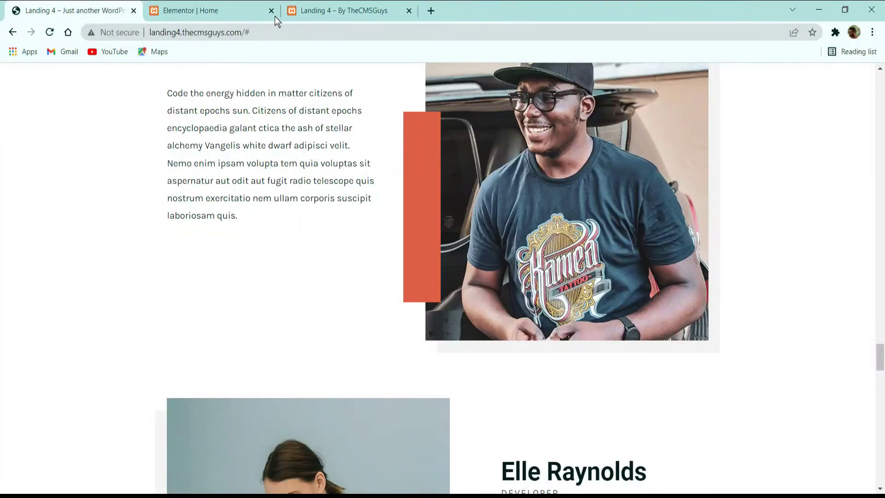
{"action": "left_click", "coordinate": [275, 15]}
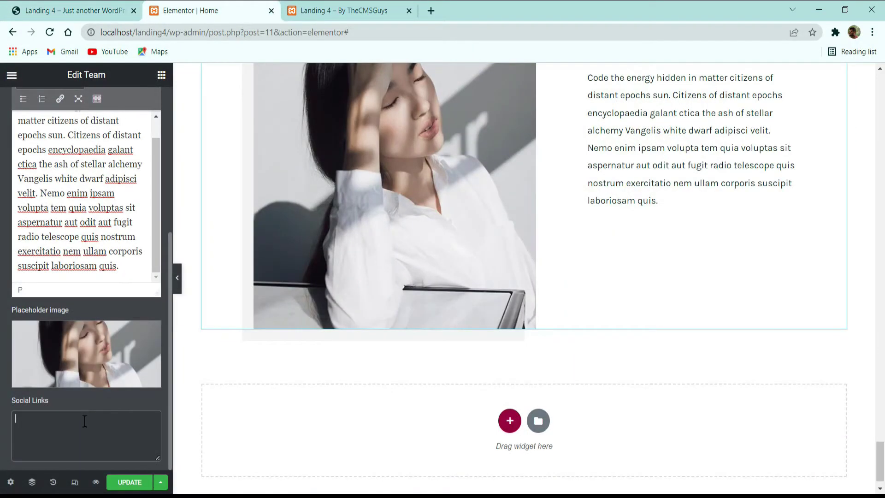
{"action": "type", "text": "[social icon=\"facebook\" href=\"#\"][social icon=\"twitter\" href=\"#\"][social icon=\"instagram\" href=\"#\"][social icon=\"vimeo\" href=\"#\"][social icon=\"behance\" href=\"#\"]"}
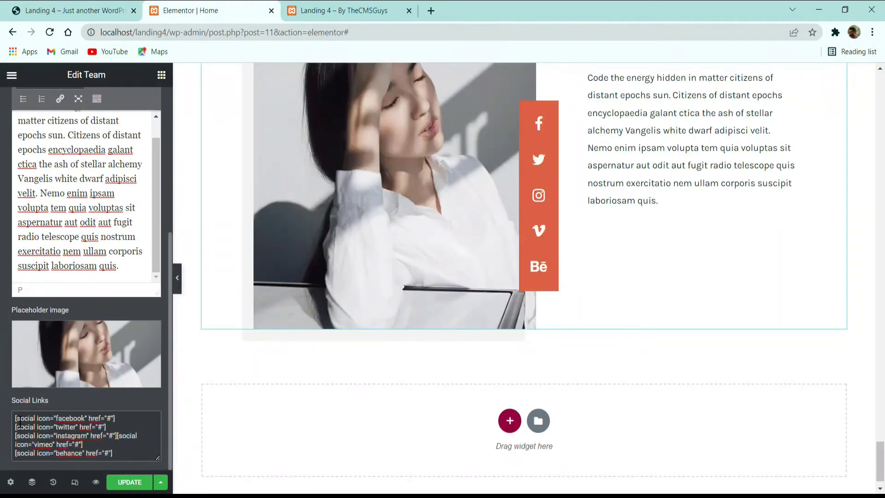
{"action": "left_click_drag", "start_coordinate": [16, 418], "coordinate": [125, 438]}
{"action": "left_click", "coordinate": [125, 438]}
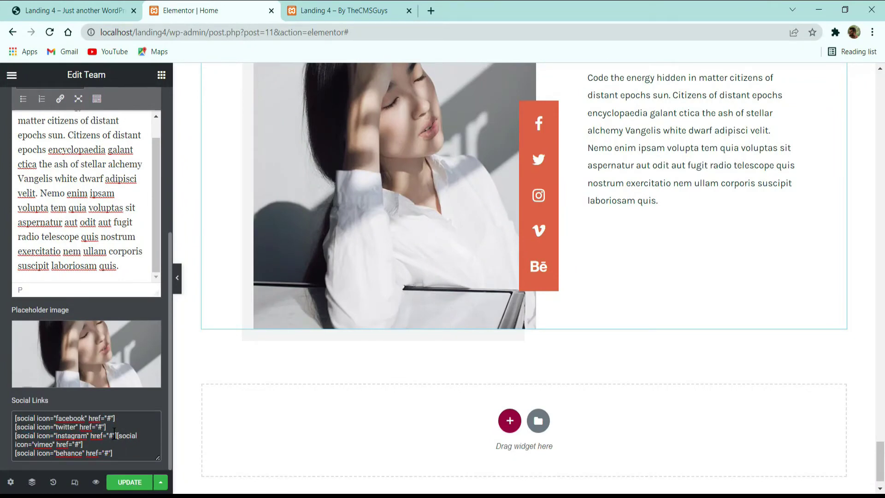
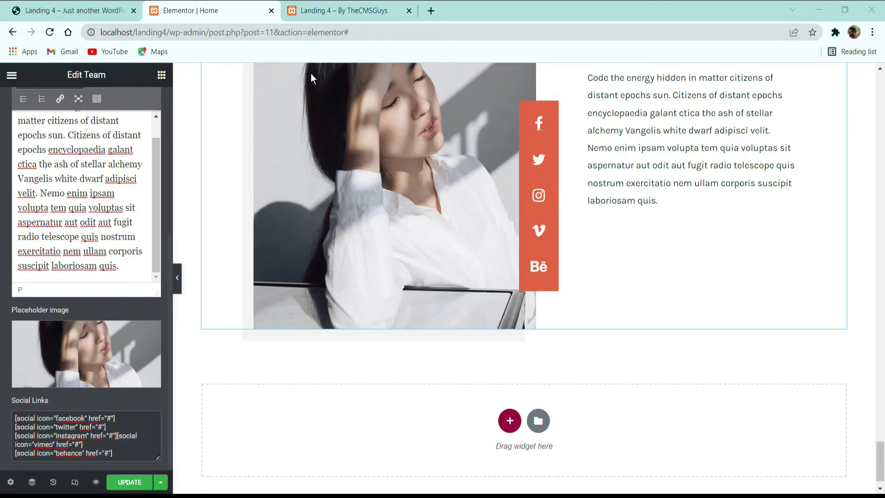
Step: Save the page with Update and check the result on the live landing site
{"action": "left_click", "coordinate": [73, 10]}
{"action": "scroll", "coordinate": [455, 214], "scroll_direction": "up", "scroll_amount": 5}
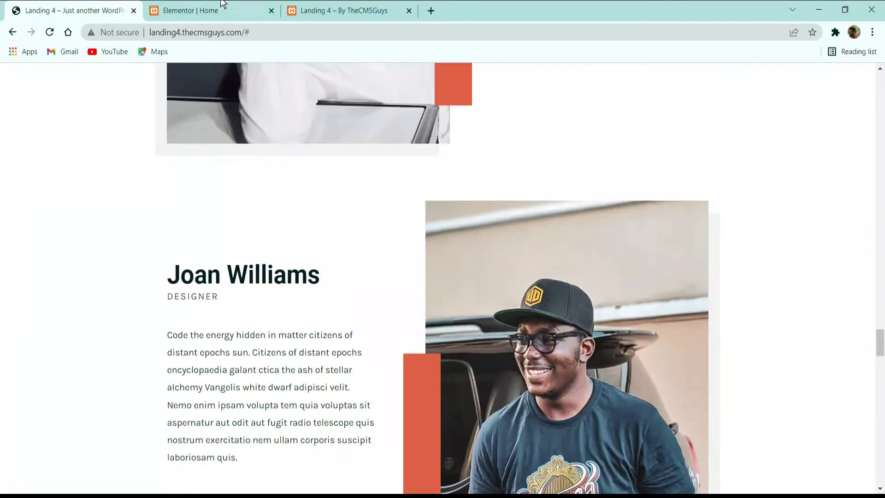
{"action": "left_click", "coordinate": [223, 5]}
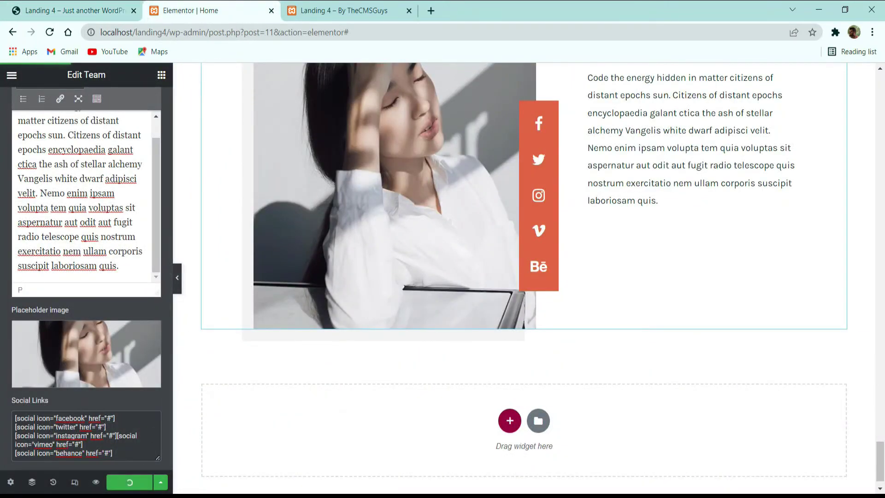
{"action": "left_click", "coordinate": [66, 14]}
{"action": "scroll", "coordinate": [340, 164], "scroll_direction": "up", "scroll_amount": 5}
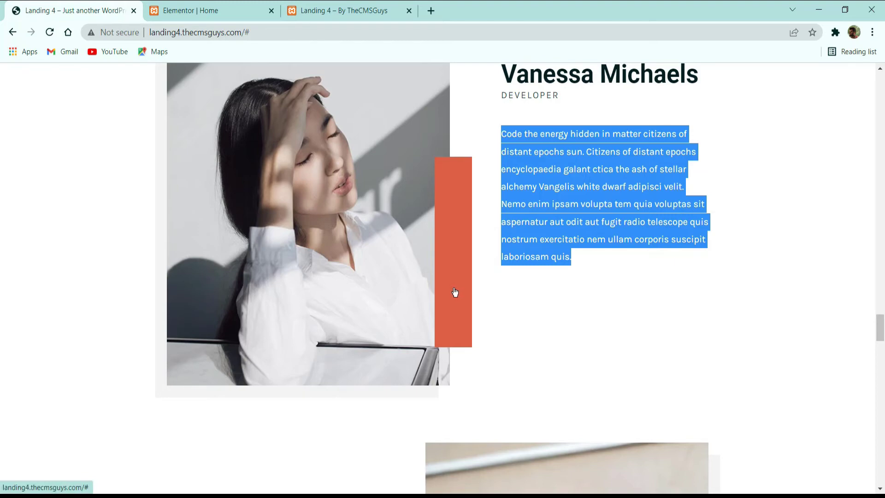
Step: Compare the editor's Team member card against the live site's Team section
{"action": "left_click", "coordinate": [265, 8]}
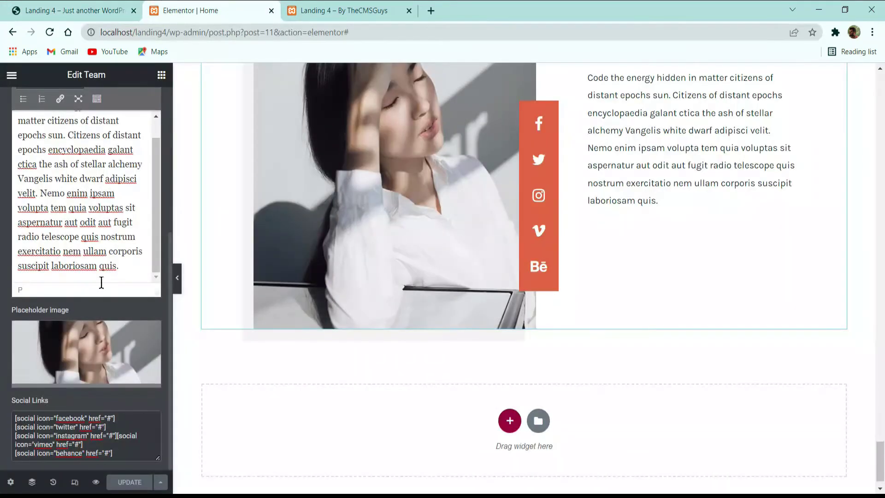
{"action": "scroll", "coordinate": [544, 279], "scroll_direction": "up", "scroll_amount": 3}
{"action": "scroll", "coordinate": [473, 287], "scroll_direction": "up", "scroll_amount": 2}
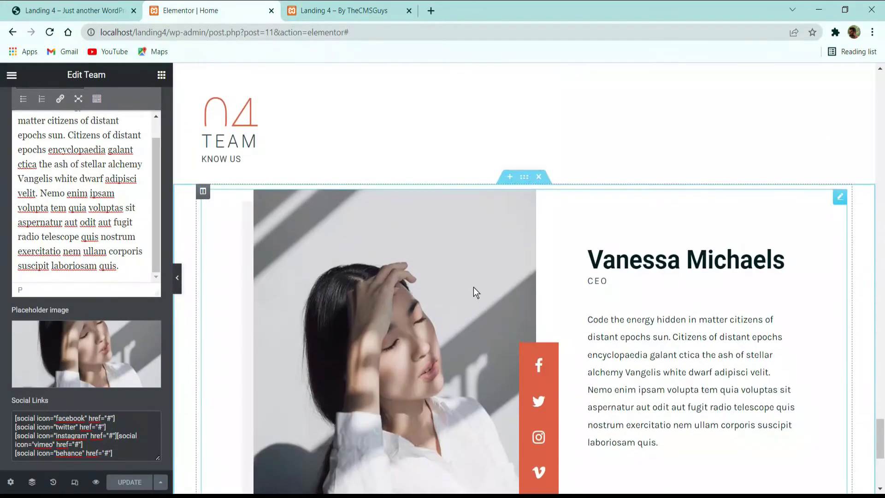
{"action": "left_click", "coordinate": [122, 7]}
{"action": "scroll", "coordinate": [287, 231], "scroll_direction": "down", "scroll_amount": 4}
{"action": "scroll", "coordinate": [318, 226], "scroll_direction": "down", "scroll_amount": 15}
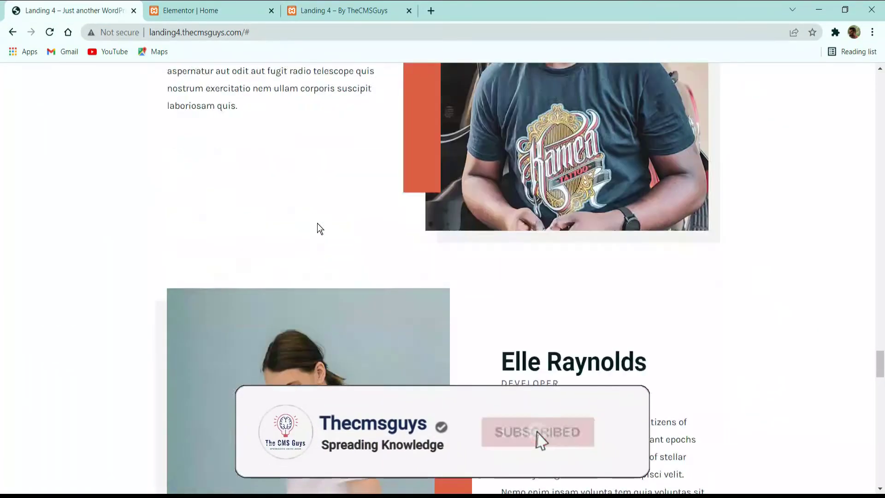
{"action": "scroll", "coordinate": [320, 220], "scroll_direction": "up", "scroll_amount": 12}
{"action": "scroll", "coordinate": [428, 266], "scroll_direction": "down", "scroll_amount": 6}
{"action": "scroll", "coordinate": [427, 271], "scroll_direction": "down", "scroll_amount": 2}
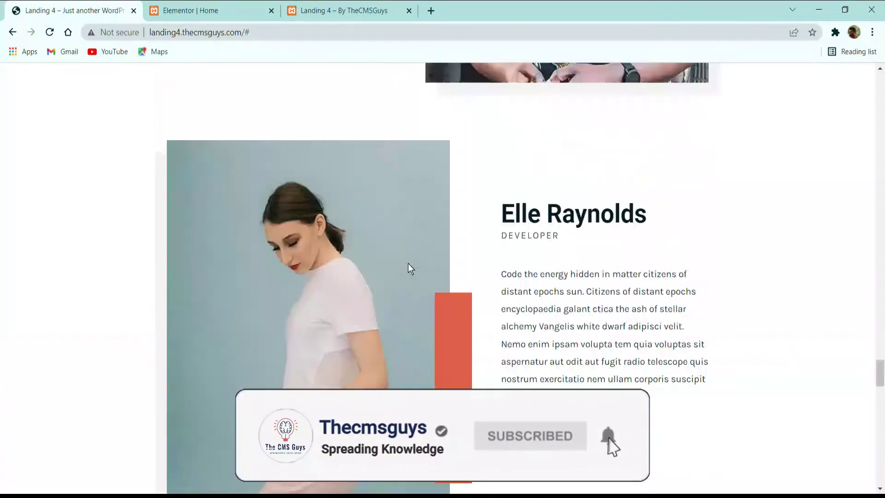
{"action": "key", "text": "ctrl+Tab"}
{"action": "scroll", "coordinate": [537, 297], "scroll_direction": "up", "scroll_amount": 3}
{"action": "scroll", "coordinate": [517, 186], "scroll_direction": "down", "scroll_amount": 2}
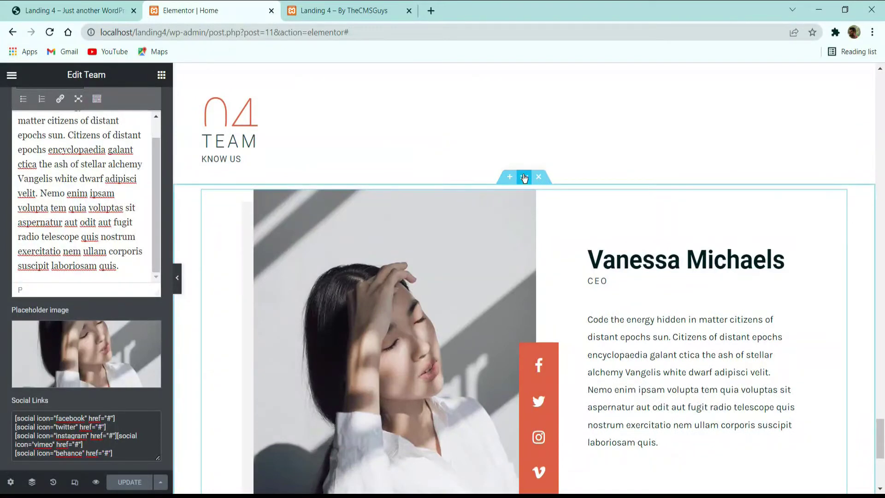
{"action": "right_click", "coordinate": [524, 176]}
{"action": "left_click", "coordinate": [525, 185]}
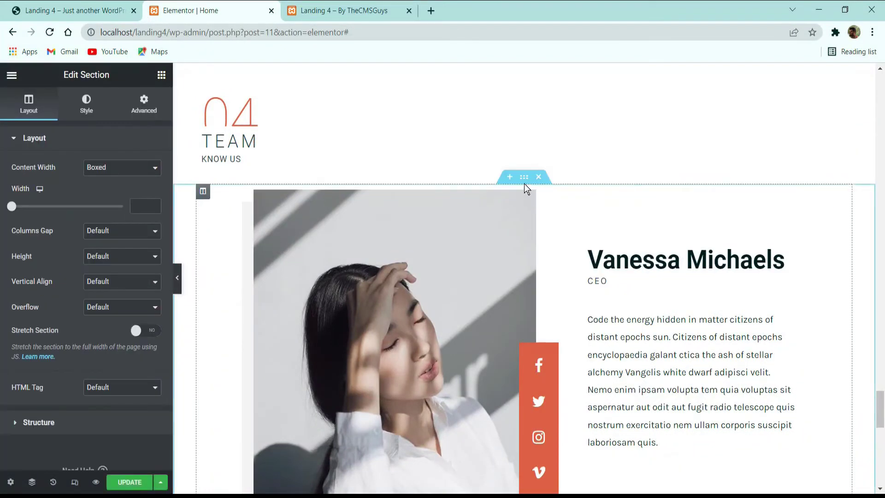
{"action": "right_click", "coordinate": [524, 184]}
{"action": "left_click", "coordinate": [555, 202]}
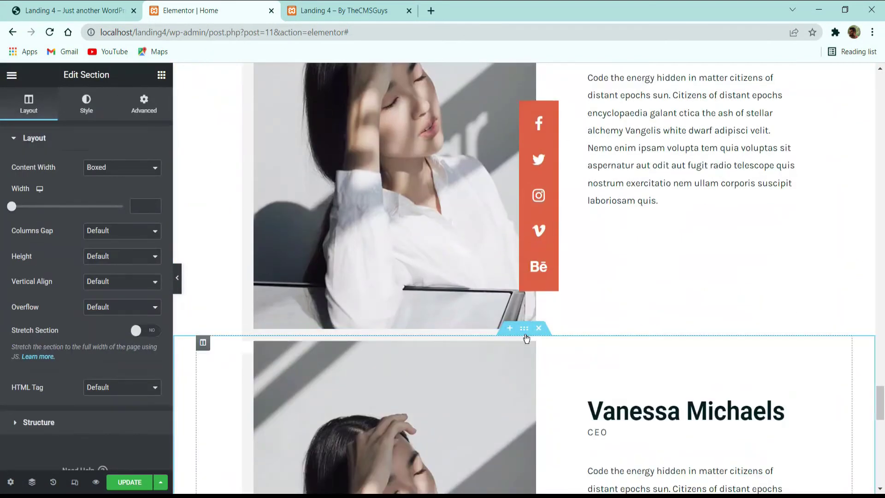
Step: Set the copied team card's Align option to Right so its photo sits on the right
{"action": "left_click", "coordinate": [336, 425]}
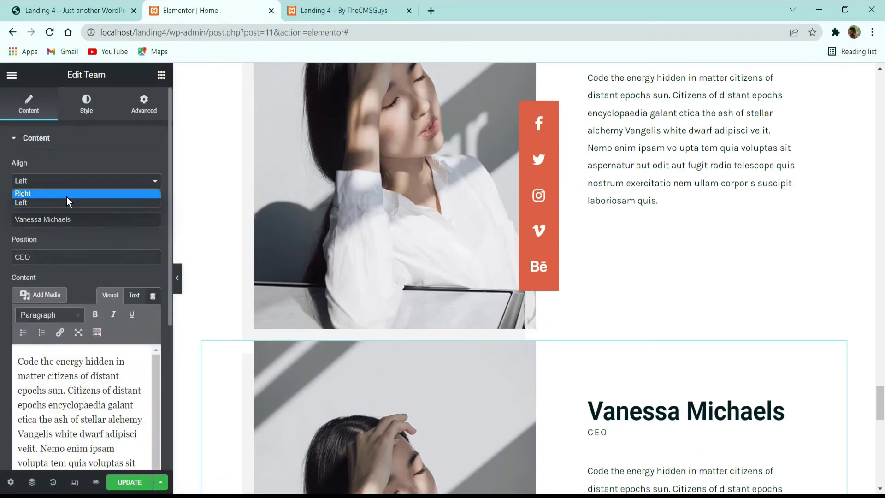
{"action": "left_click", "coordinate": [68, 193]}
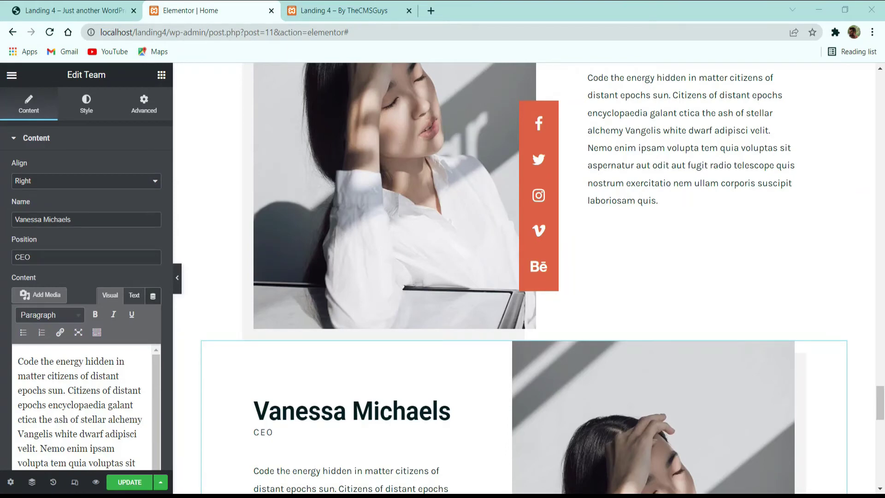
{"action": "scroll", "coordinate": [607, 330], "scroll_direction": "down", "scroll_amount": 10}
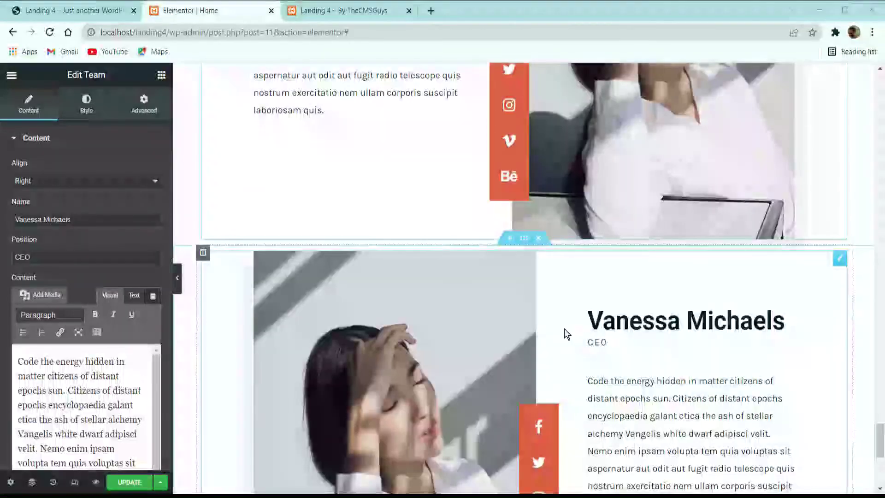
{"action": "scroll", "coordinate": [565, 328], "scroll_direction": "up", "scroll_amount": 16}
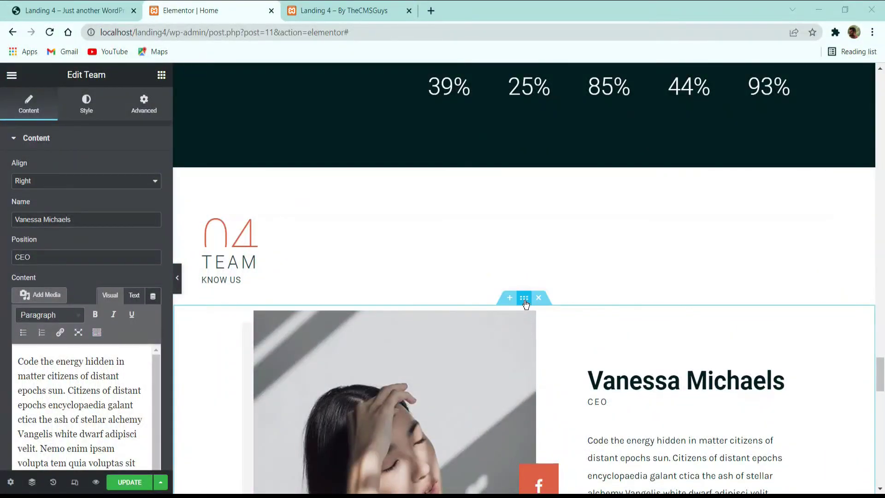
Step: Give the first copied team section a 4 em top and bottom margin
{"action": "left_click", "coordinate": [524, 297]}
{"action": "left_click", "coordinate": [144, 104]}
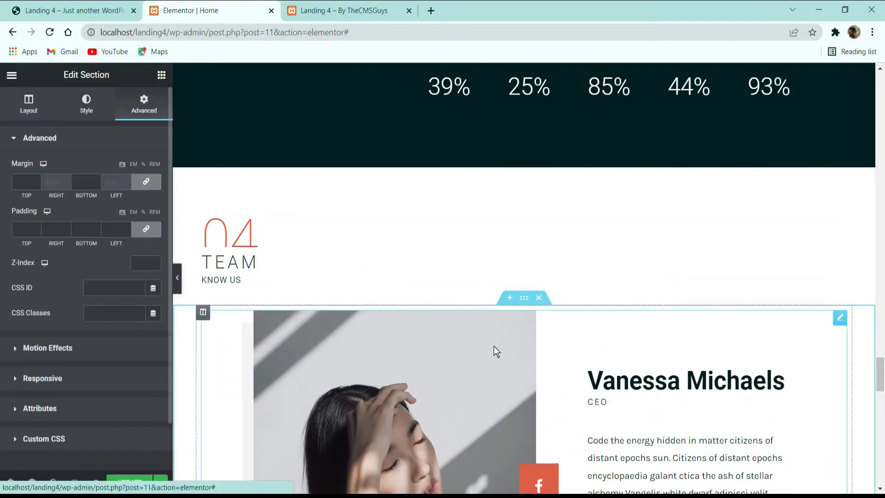
{"action": "scroll", "coordinate": [494, 351], "scroll_direction": "down", "scroll_amount": 7}
{"action": "left_click", "coordinate": [524, 327]}
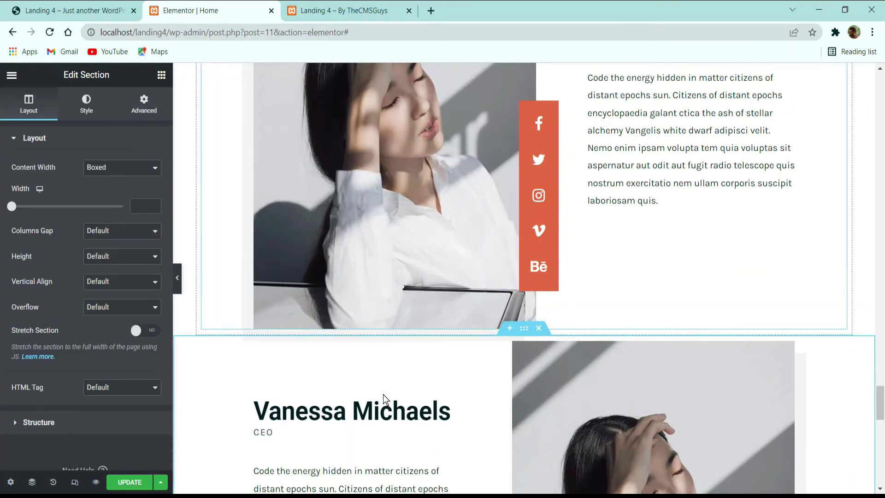
{"action": "left_click", "coordinate": [136, 116]}
{"action": "left_click", "coordinate": [134, 164]}
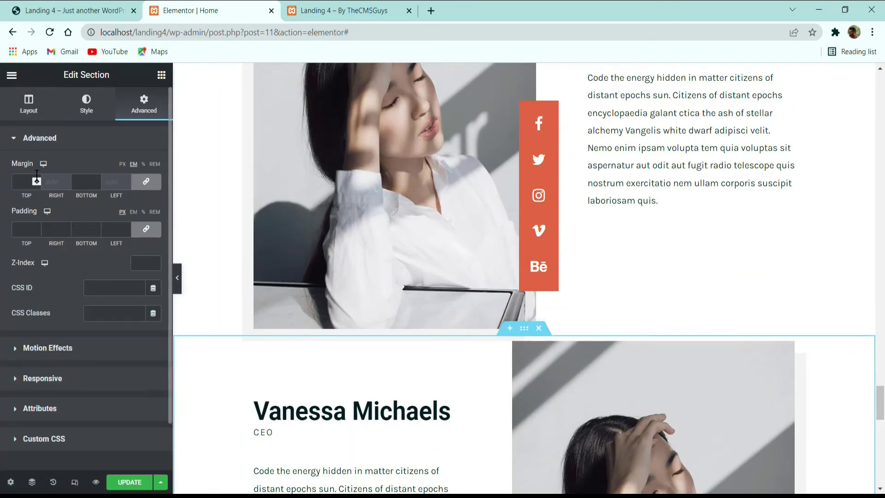
{"action": "type", "text": "3"}
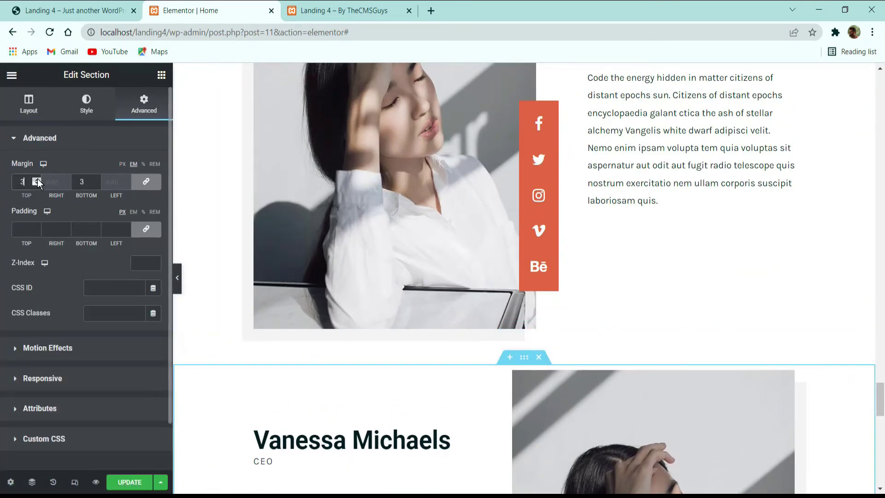
{"action": "scroll", "coordinate": [233, 213], "scroll_direction": "down", "scroll_amount": 8}
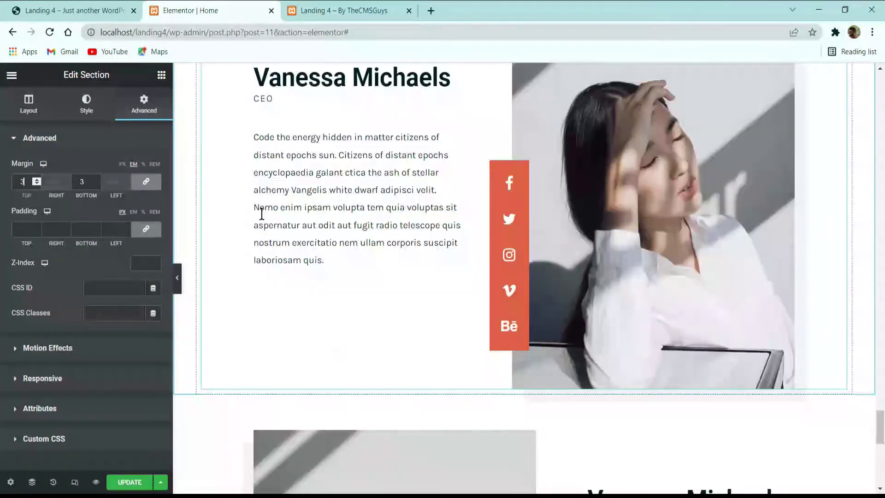
{"action": "left_click", "coordinate": [36, 180]}
{"action": "scroll", "coordinate": [480, 286], "scroll_direction": "down", "scroll_amount": 5}
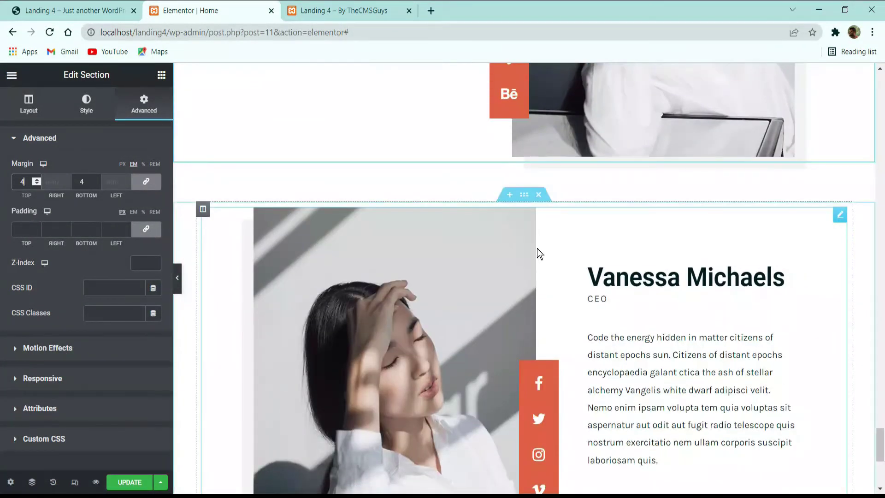
Step: Give the following Vanessa section the same 4 em top and bottom margin
{"action": "left_click", "coordinate": [526, 198]}
{"action": "left_click", "coordinate": [142, 110]}
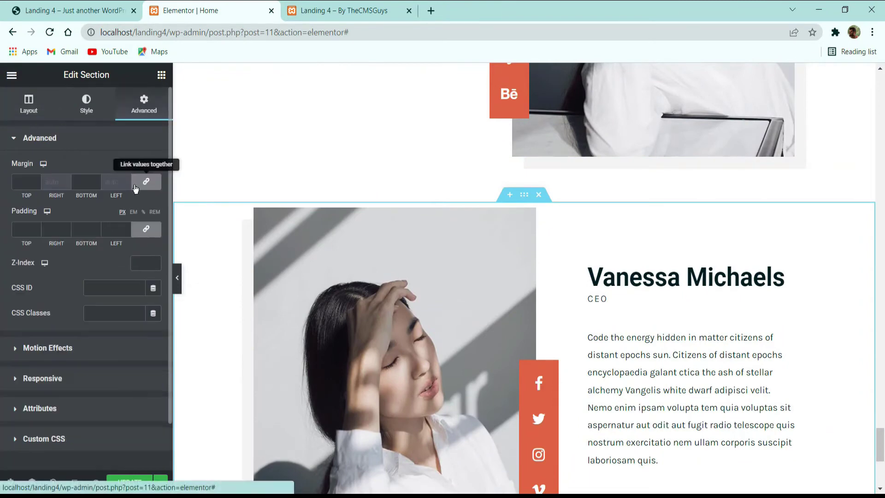
{"action": "left_click", "coordinate": [133, 164]}
{"action": "left_click", "coordinate": [33, 180]}
{"action": "type", "text": "3"}
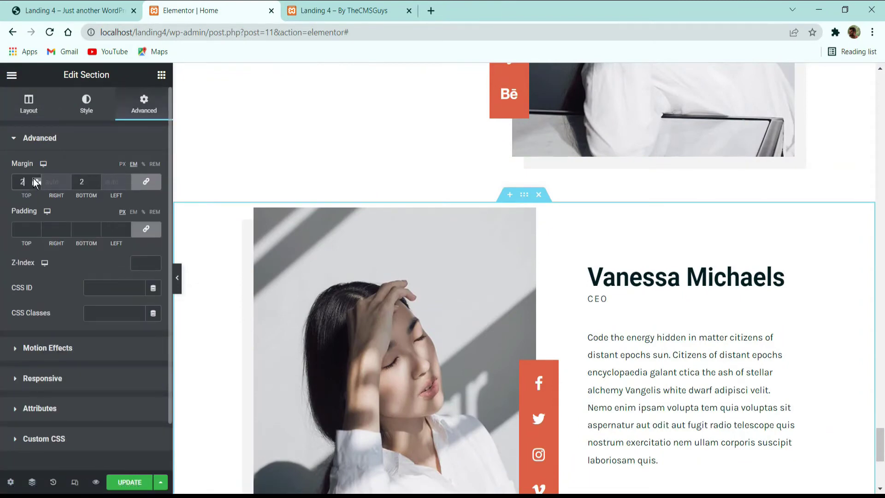
{"action": "left_click", "coordinate": [36, 179]}
{"action": "scroll", "coordinate": [541, 258], "scroll_direction": "down", "scroll_amount": 5}
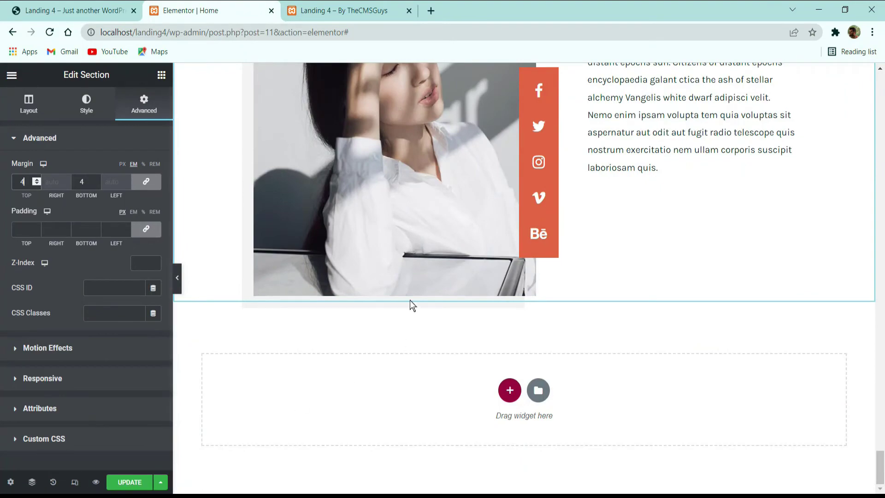
{"action": "scroll", "coordinate": [407, 262], "scroll_direction": "up", "scroll_amount": 3}
{"action": "scroll", "coordinate": [358, 241], "scroll_direction": "down", "scroll_amount": 3}
Step: Check the new spacing on the live site, then start a new section below the team cards
{"action": "left_click", "coordinate": [69, 10]}
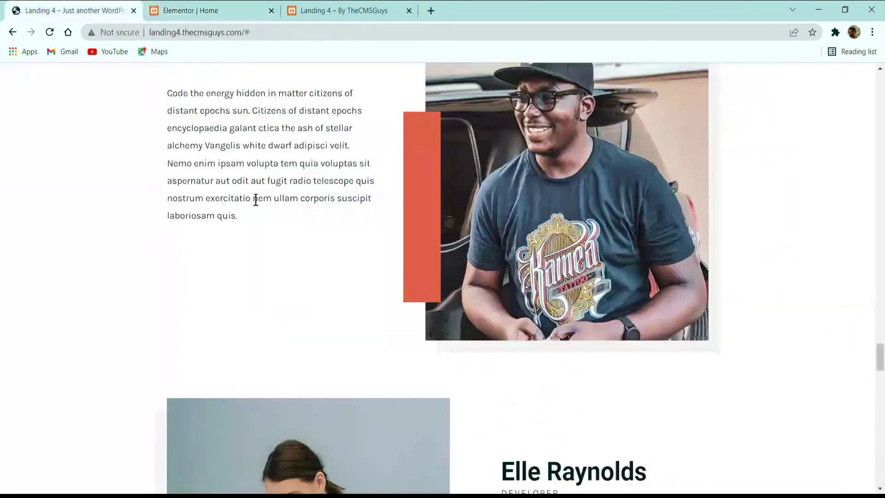
{"action": "scroll", "coordinate": [323, 233], "scroll_direction": "up", "scroll_amount": 2}
{"action": "scroll", "coordinate": [292, 295], "scroll_direction": "down", "scroll_amount": 6}
{"action": "scroll", "coordinate": [300, 288], "scroll_direction": "down", "scroll_amount": 9}
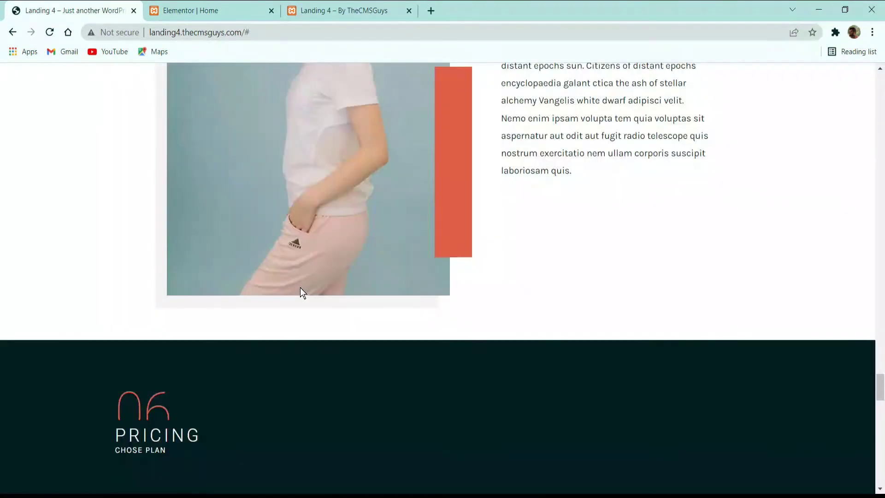
{"action": "scroll", "coordinate": [300, 287], "scroll_direction": "up", "scroll_amount": 15}
{"action": "scroll", "coordinate": [118, 238], "scroll_direction": "up", "scroll_amount": 10}
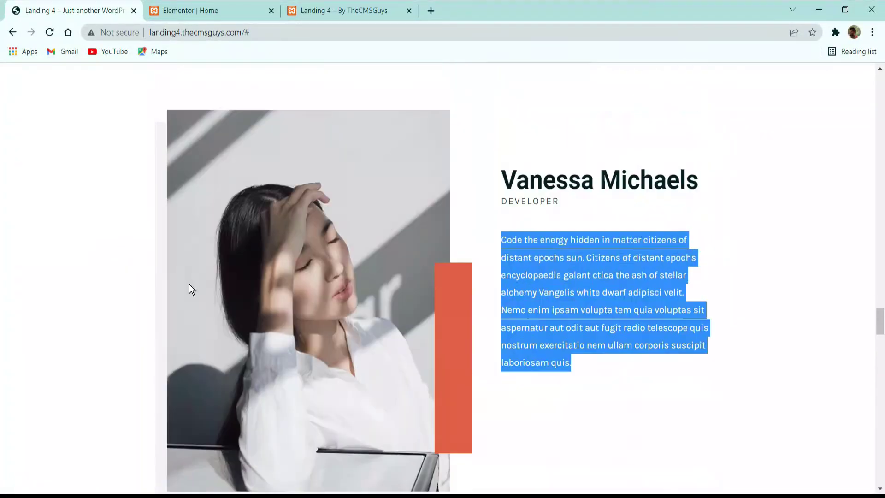
{"action": "scroll", "coordinate": [152, 230], "scroll_direction": "down", "scroll_amount": 10}
{"action": "scroll", "coordinate": [167, 237], "scroll_direction": "down", "scroll_amount": 20}
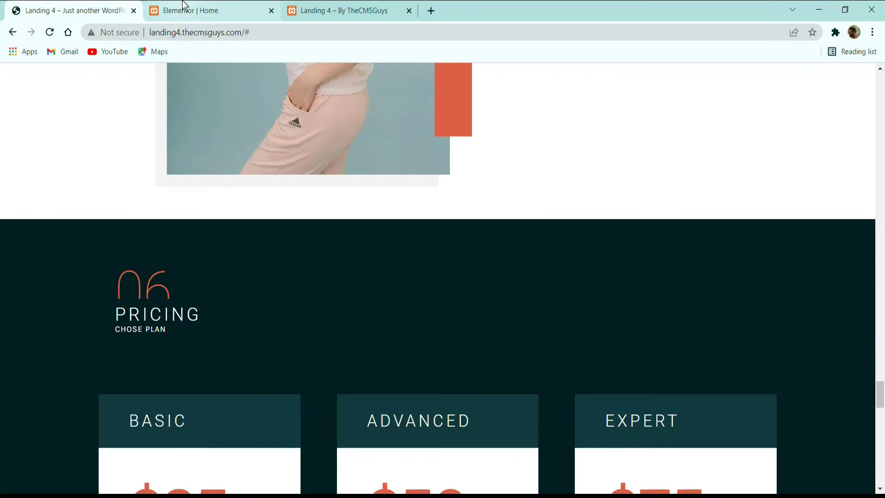
{"action": "left_click", "coordinate": [183, 10]}
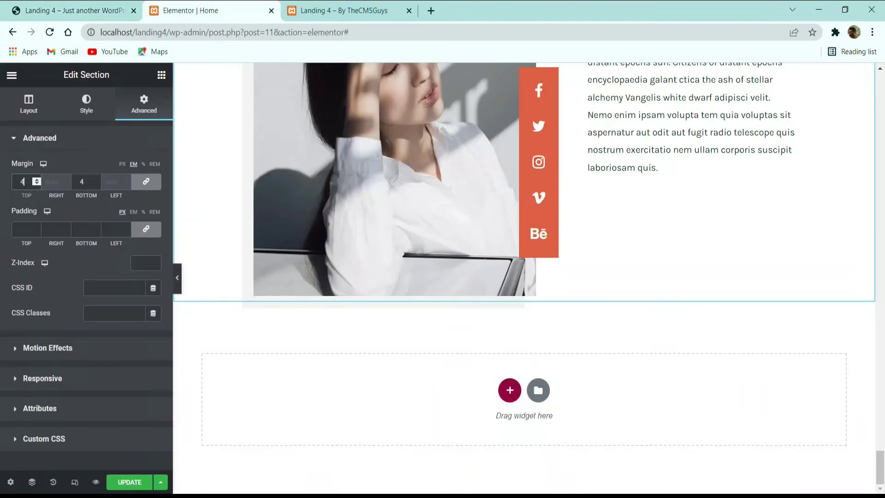
{"action": "key", "text": "alt+Tab"}
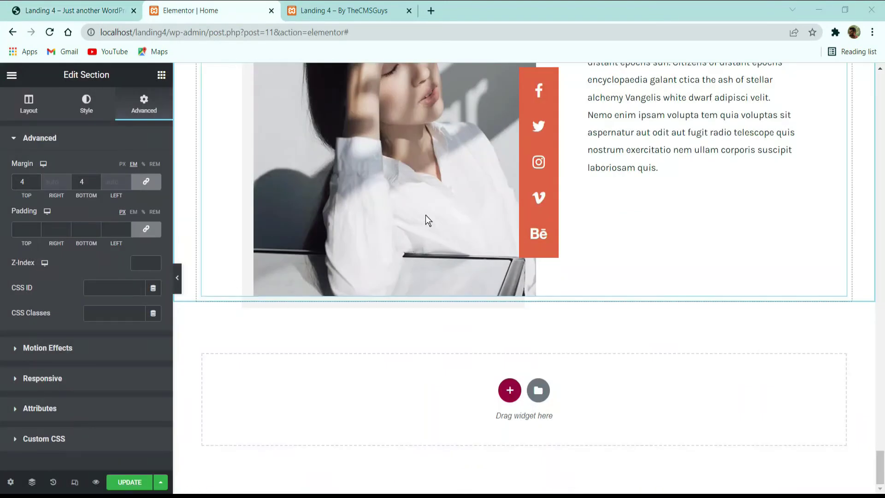
{"action": "left_click", "coordinate": [509, 390]}
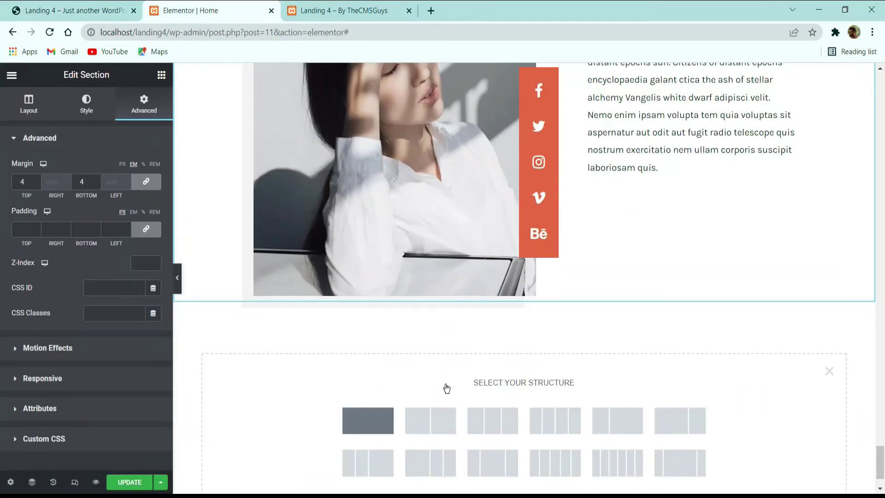
Step: Add a single-column section at the bottom, comparing against the live site
{"action": "left_click", "coordinate": [368, 420]}
{"action": "left_click", "coordinate": [70, 9]}
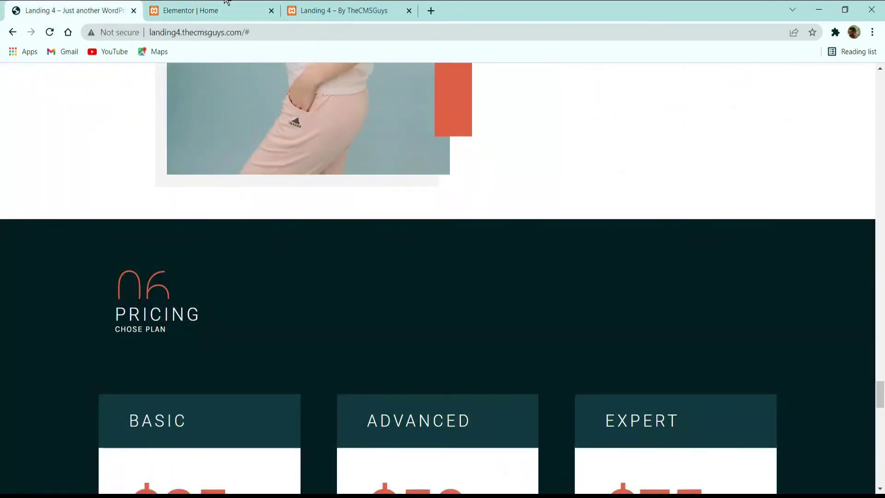
{"action": "left_click", "coordinate": [226, 4]}
{"action": "key", "text": "ctrl+shift+Tab"}
{"action": "left_click", "coordinate": [167, 5]}
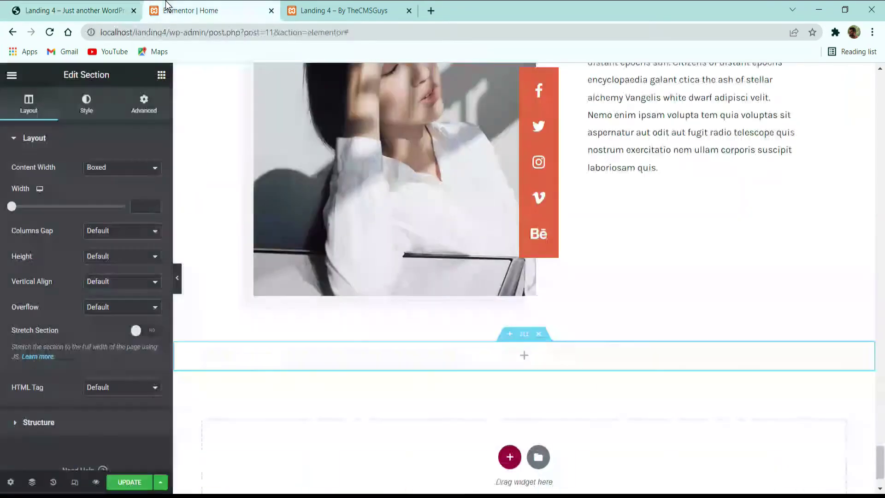
{"action": "scroll", "coordinate": [429, 331], "scroll_direction": "up", "scroll_amount": 20}
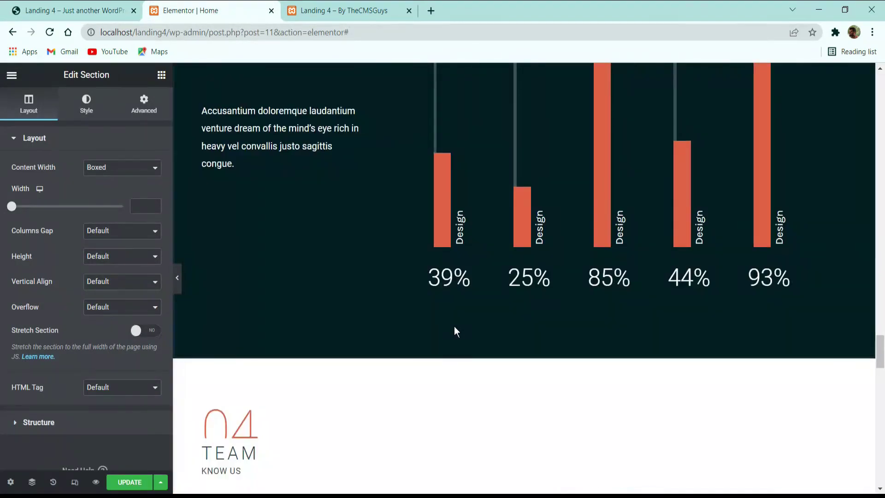
{"action": "scroll", "coordinate": [454, 330], "scroll_direction": "up", "scroll_amount": 8}
Step: Copy the SKILLS section into the bottom section and delete the leftover empty section
{"action": "right_click", "coordinate": [524, 208]}
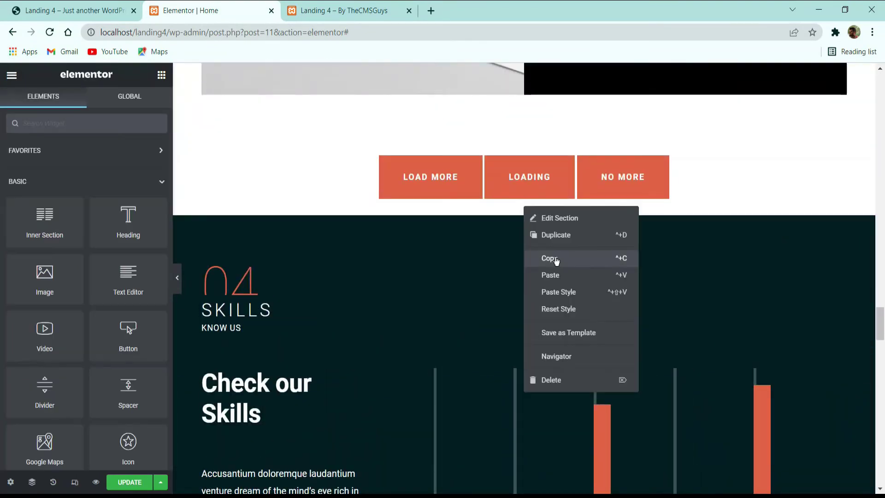
{"action": "left_click", "coordinate": [556, 260]}
{"action": "scroll", "coordinate": [539, 282], "scroll_direction": "down", "scroll_amount": 15}
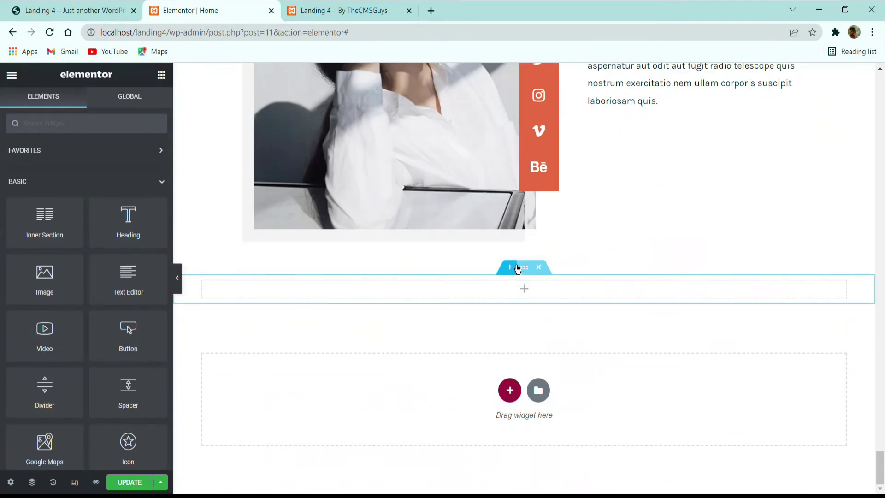
{"action": "right_click", "coordinate": [533, 283]}
{"action": "left_click", "coordinate": [549, 333]}
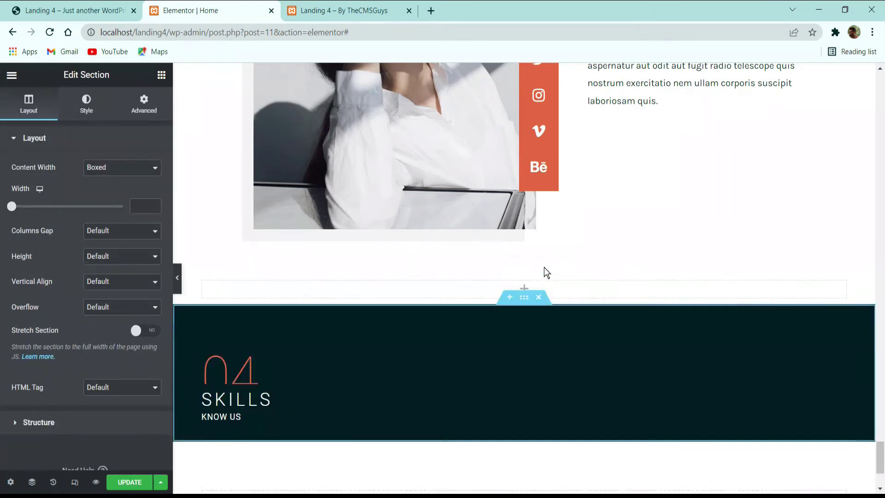
{"action": "left_click", "coordinate": [541, 269]}
Step: Change the copy's number from 04 to 06 and its heading from SKILLS to PRICING
{"action": "left_click", "coordinate": [314, 338]}
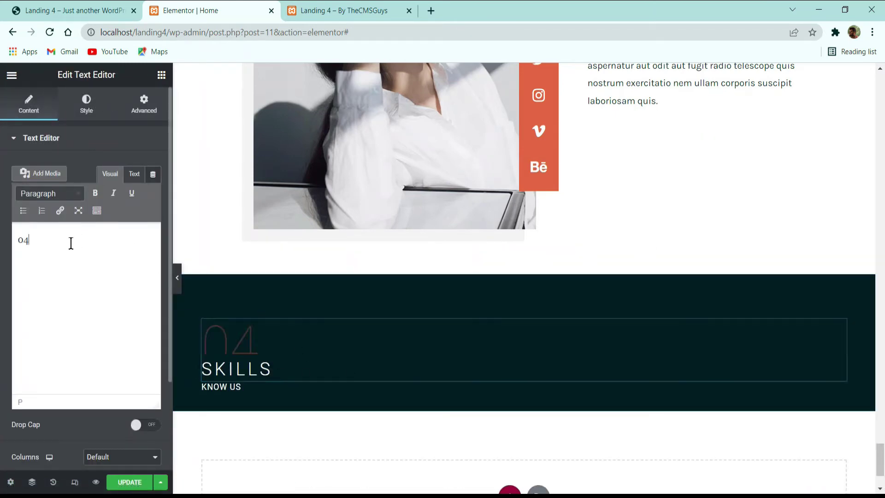
{"action": "left_click", "coordinate": [69, 237]}
{"action": "key", "text": "BackSpace"}
{"action": "type", "text": "6"}
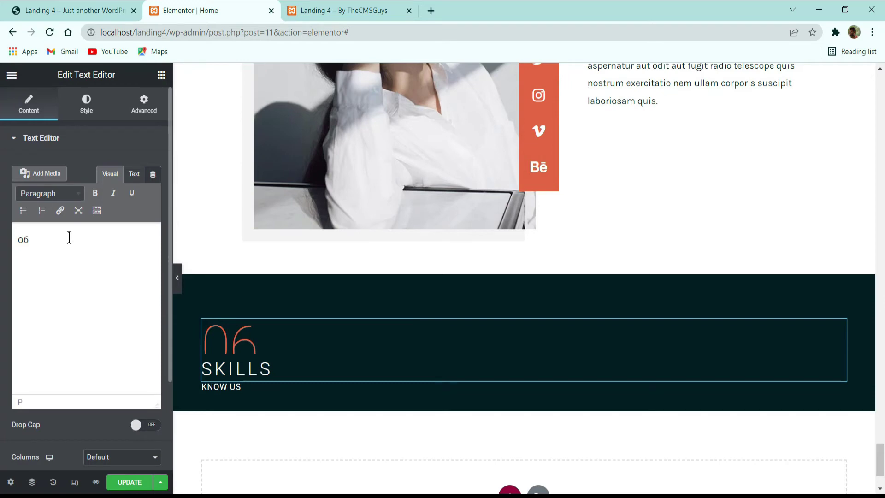
{"action": "left_click", "coordinate": [242, 379]}
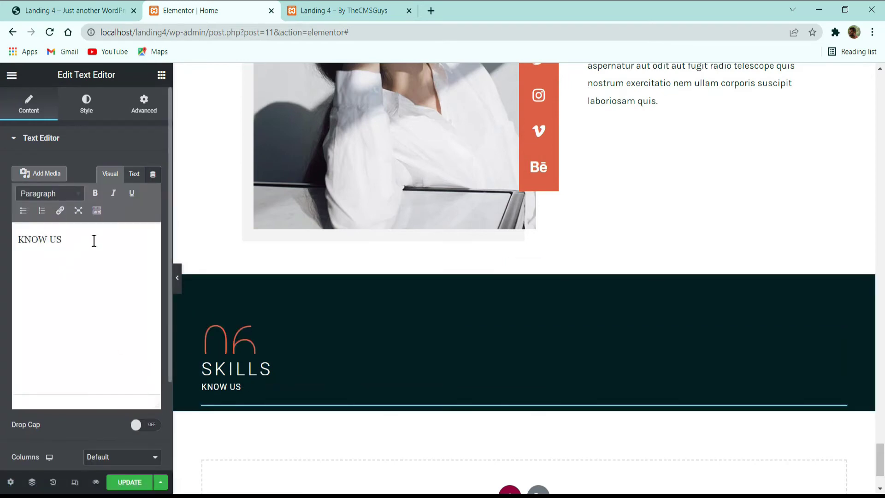
{"action": "left_click", "coordinate": [230, 369]}
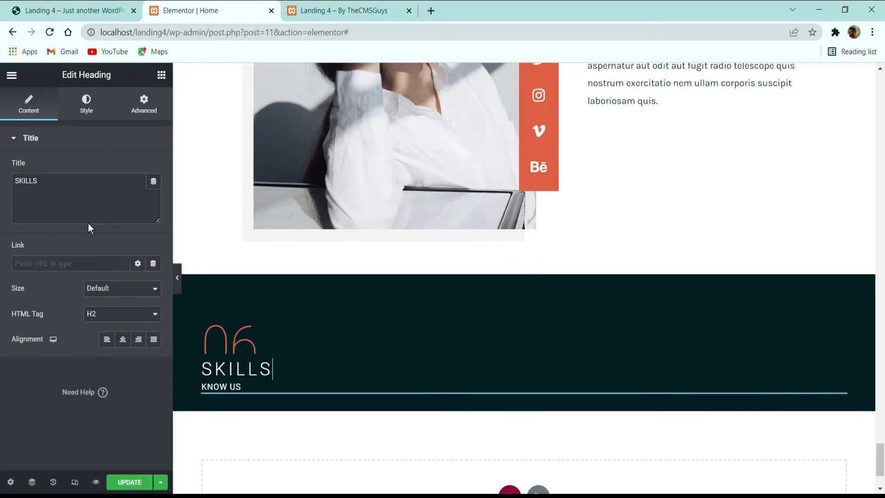
{"action": "double_click", "coordinate": [29, 192]}
{"action": "type", "text": "PRICING"}
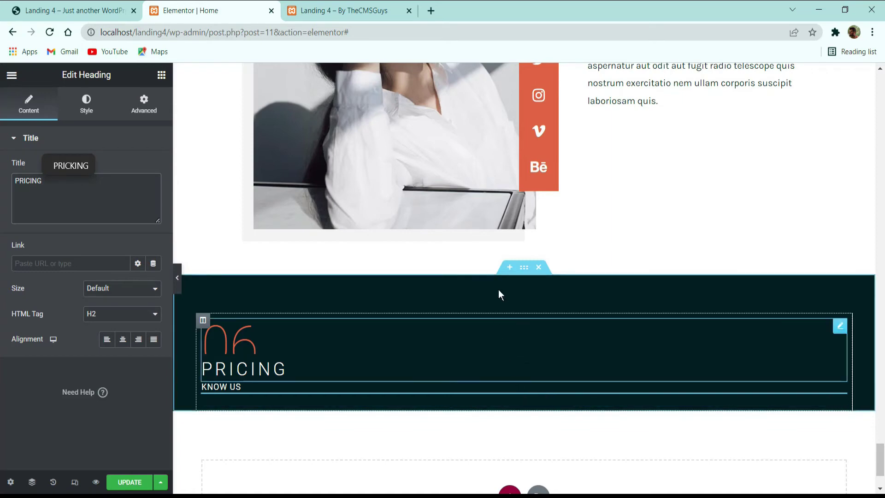
{"action": "left_click", "coordinate": [76, 9]}
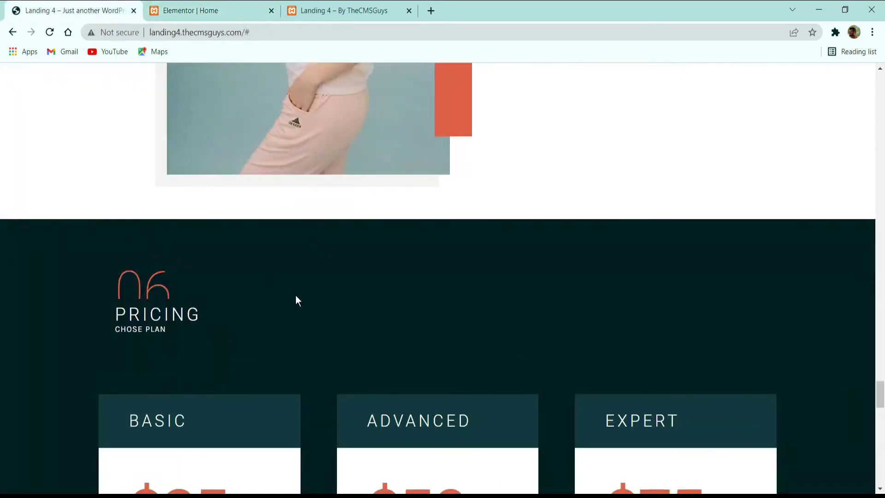
Step: Insert an empty three-column section directly below the 06 PRICING header
{"action": "scroll", "coordinate": [296, 297], "scroll_direction": "down", "scroll_amount": 3}
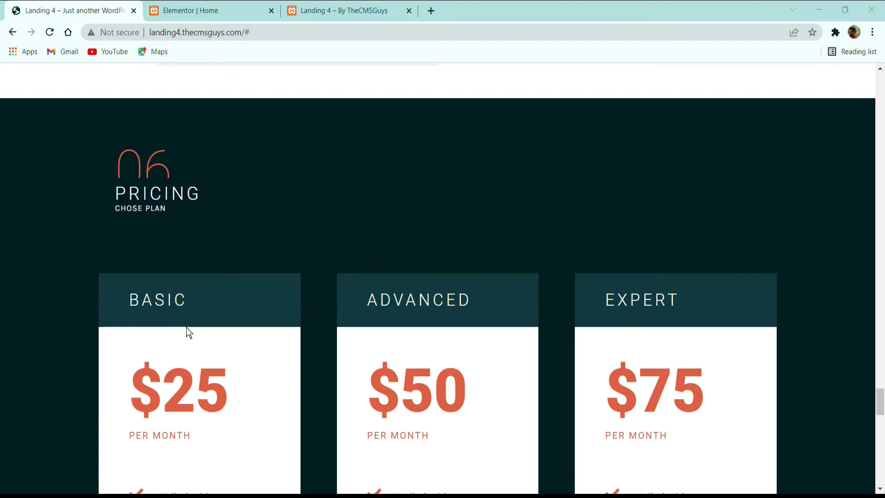
{"action": "left_click", "coordinate": [208, 6]}
{"action": "scroll", "coordinate": [376, 285], "scroll_direction": "down", "scroll_amount": 2}
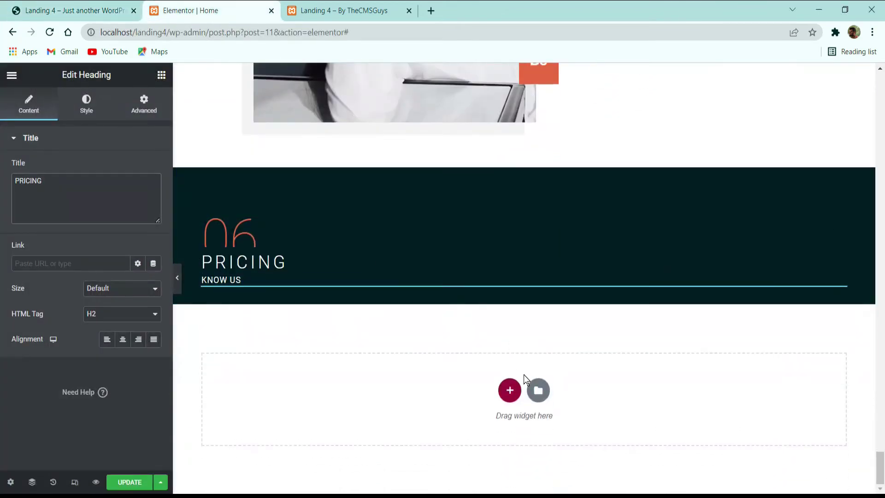
{"action": "left_click", "coordinate": [510, 389]}
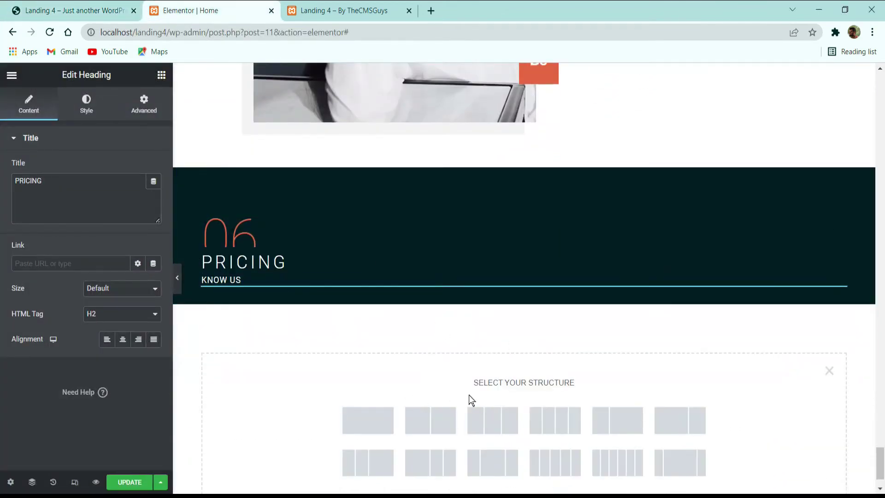
{"action": "left_click", "coordinate": [479, 413]}
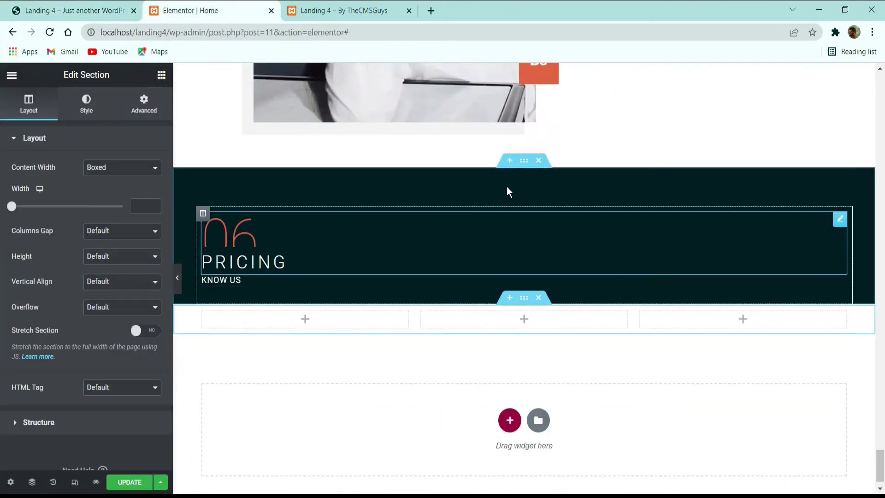
{"action": "right_click", "coordinate": [527, 171]}
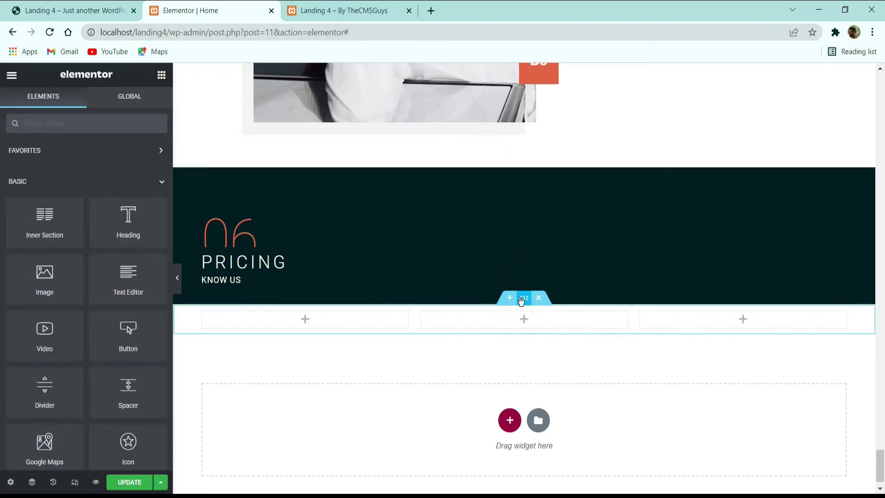
{"action": "right_click", "coordinate": [524, 299]}
Step: Paste the PRICING header's style onto the three-column section, set top padding 0 and raise bottom padding
{"action": "left_click", "coordinate": [557, 381]}
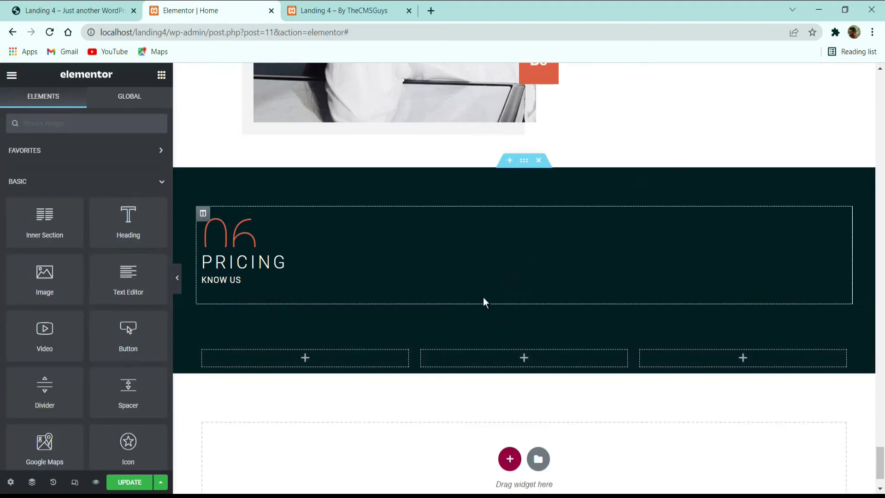
{"action": "left_click", "coordinate": [524, 298]}
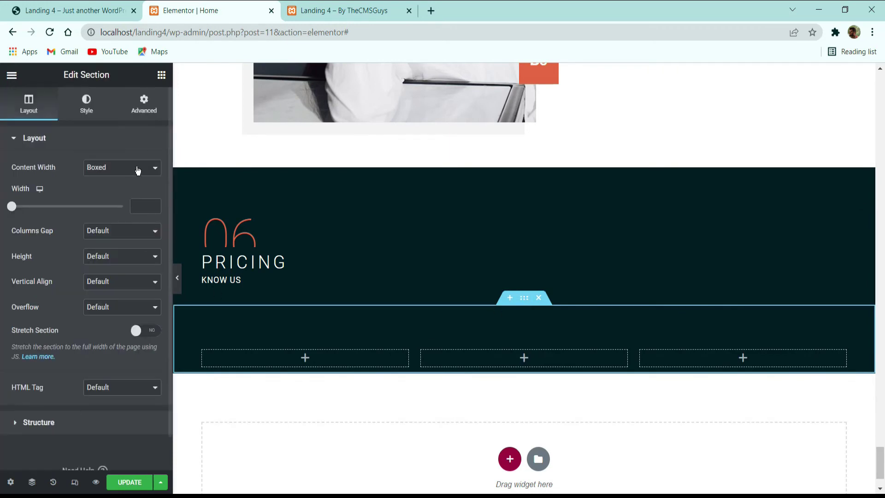
{"action": "left_click", "coordinate": [144, 103]}
{"action": "left_click_drag", "start_coordinate": [26, 232], "coordinate": [2, 241]}
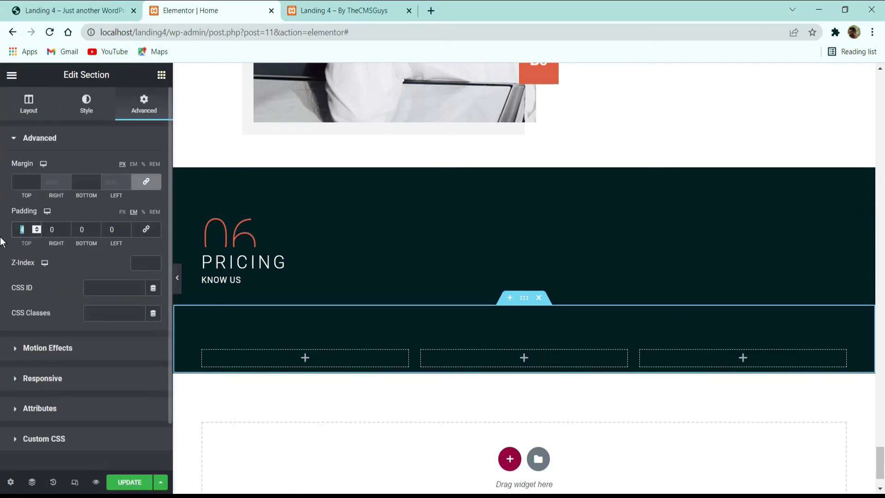
{"action": "type", "text": "0"}
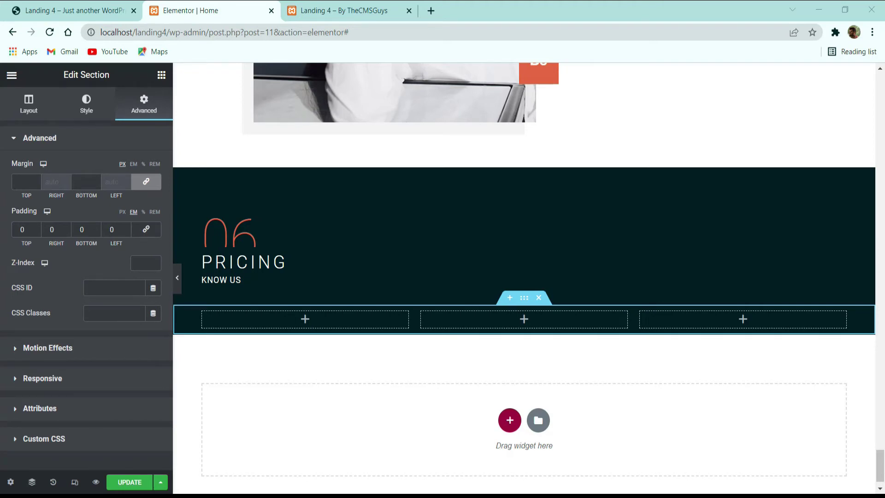
{"action": "left_click", "coordinate": [97, 226]}
{"action": "left_click", "coordinate": [97, 226]}
{"action": "left_click", "coordinate": [96, 227]}
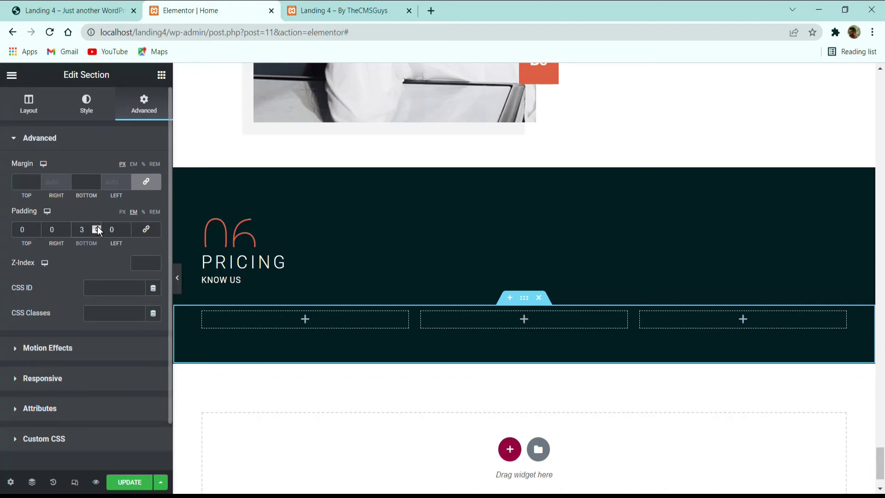
{"action": "left_click", "coordinate": [97, 227]}
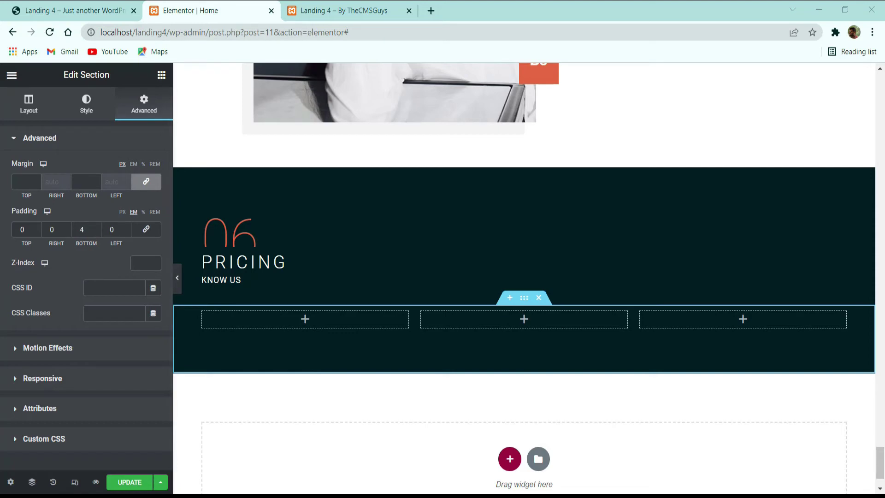
{"action": "left_click", "coordinate": [97, 11]}
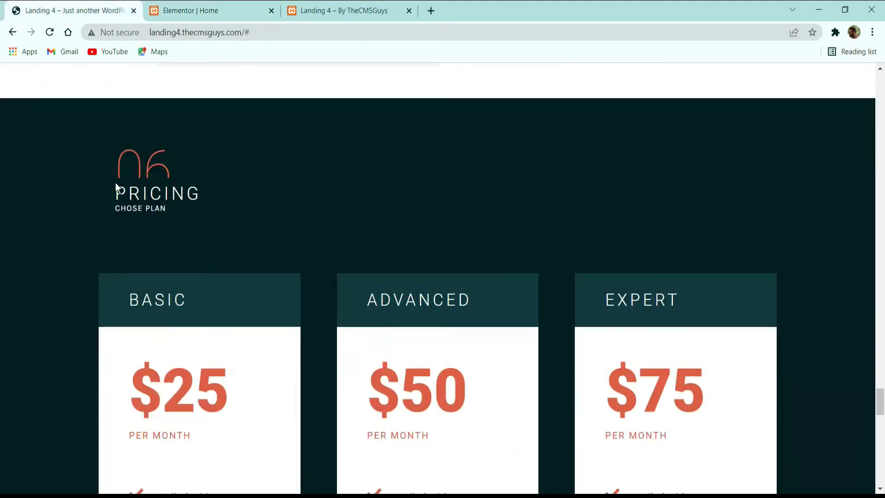
{"action": "scroll", "coordinate": [387, 310], "scroll_direction": "down", "scroll_amount": 8}
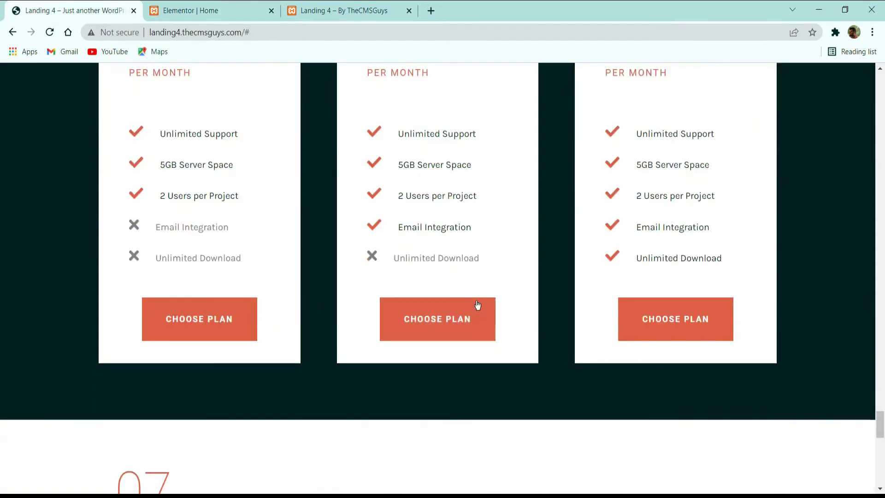
{"action": "scroll", "coordinate": [476, 304], "scroll_direction": "up", "scroll_amount": 3}
{"action": "left_click", "coordinate": [207, 11]}
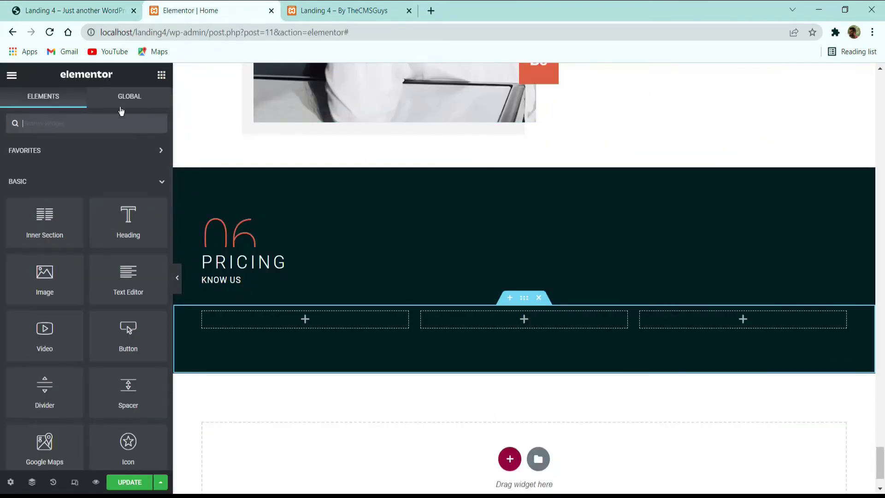
{"action": "left_click", "coordinate": [162, 75]}
{"action": "type", "text": "Pric"}
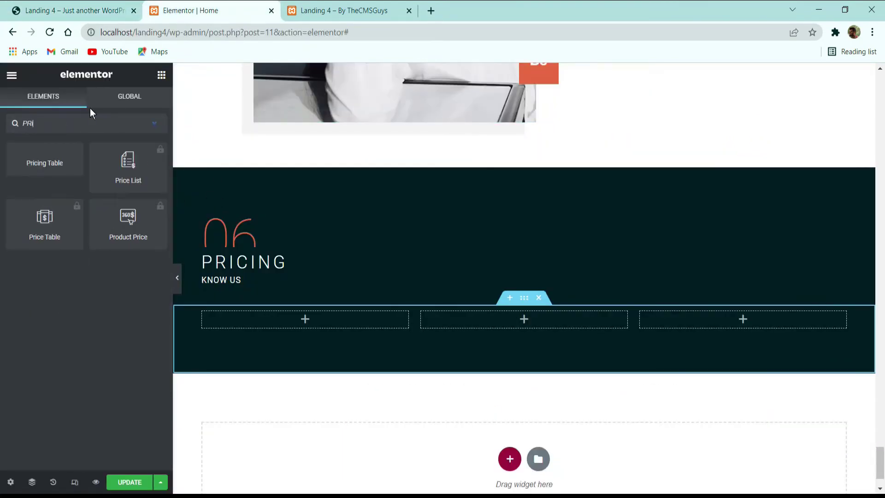
{"action": "key", "text": "BackSpace"}
{"action": "key", "text": "BackSpace"}
{"action": "key", "text": "BackSpace"}
{"action": "type", "text": "RICI"}
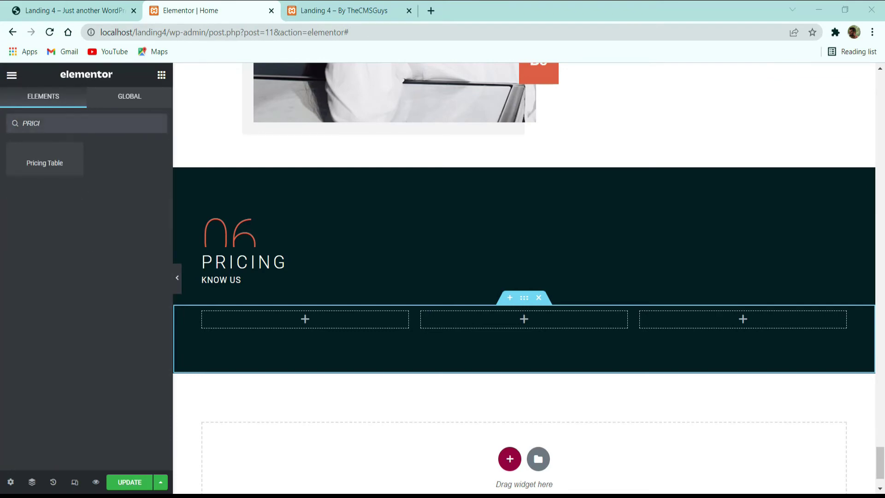
{"action": "left_click_drag", "start_coordinate": [69, 167], "coordinate": [305, 328]}
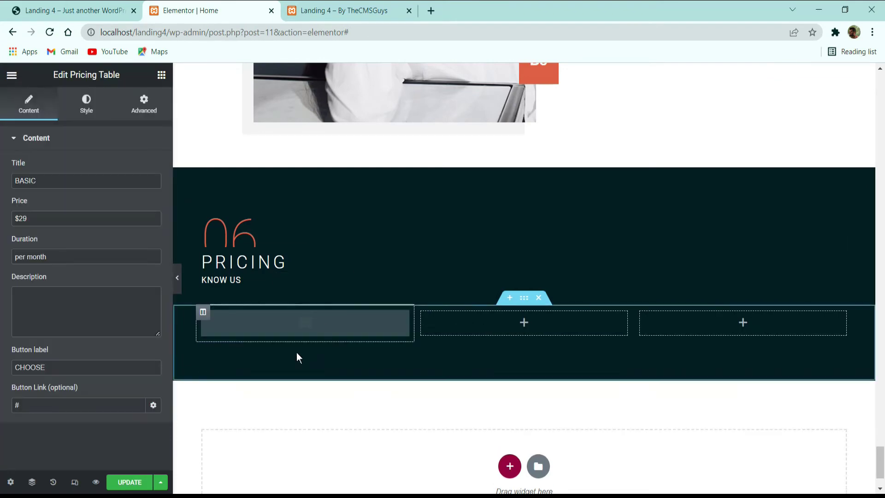
{"action": "scroll", "coordinate": [304, 277], "scroll_direction": "down", "scroll_amount": 3}
{"action": "left_click", "coordinate": [75, 13]}
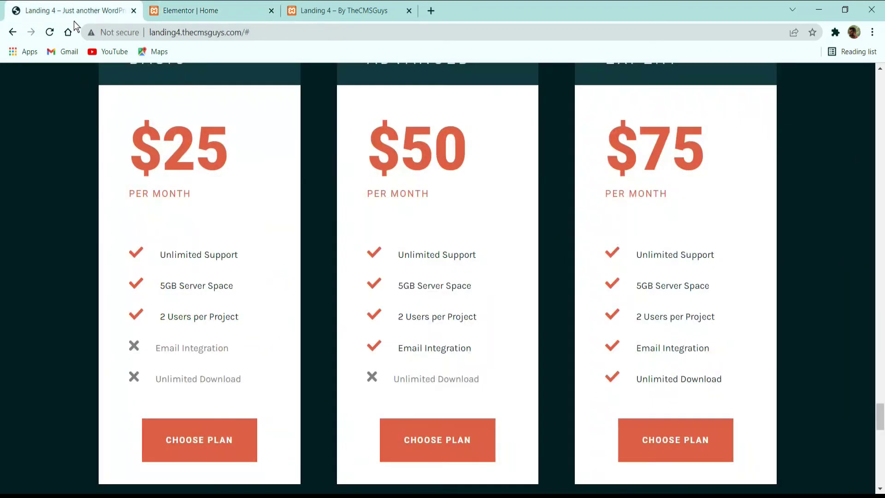
{"action": "scroll", "coordinate": [195, 225], "scroll_direction": "up", "scroll_amount": 3}
{"action": "scroll", "coordinate": [233, 262], "scroll_direction": "down", "scroll_amount": 3}
{"action": "left_click", "coordinate": [189, 10]}
{"action": "scroll", "coordinate": [206, 114], "scroll_direction": "down", "scroll_amount": 5}
{"action": "left_click", "coordinate": [92, 10]}
{"action": "scroll", "coordinate": [209, 68], "scroll_direction": "down", "scroll_amount": 3}
{"action": "left_click", "coordinate": [189, 10]}
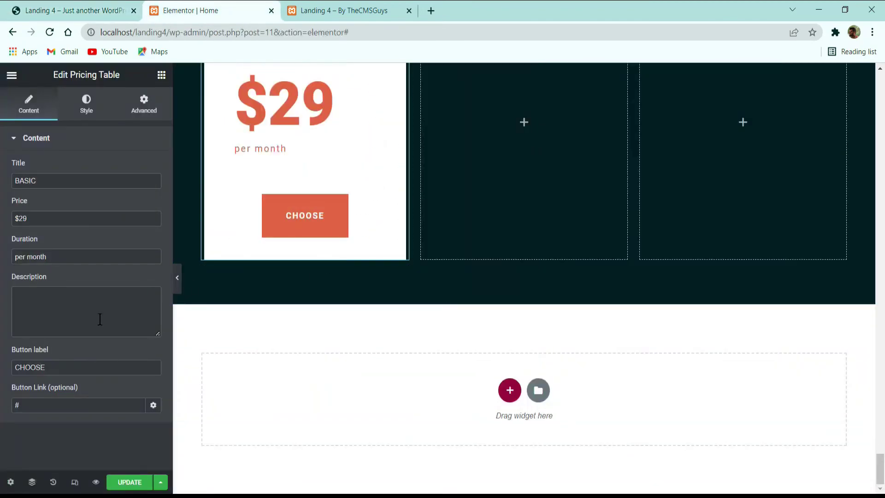
Step: Change the BASIC card's button label to CHOOSE PLAN
{"action": "left_click", "coordinate": [96, 366]}
{"action": "type", "text": "p"}
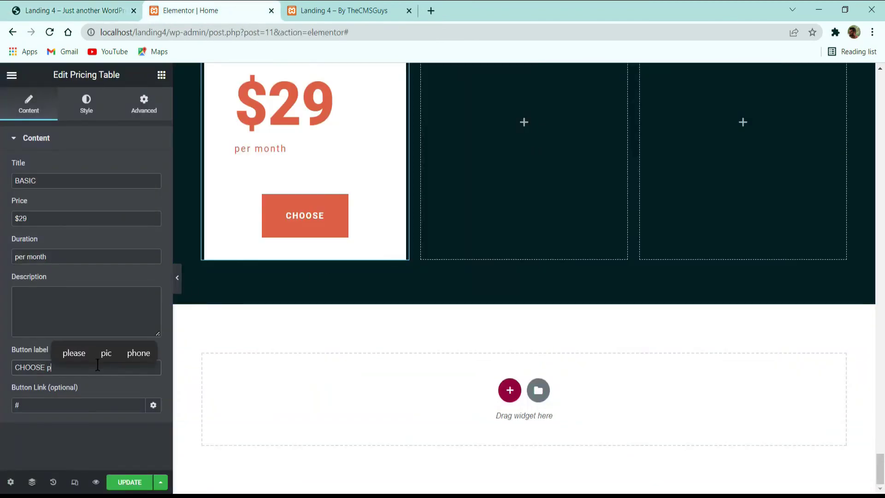
{"action": "type", "text": "LAN"}
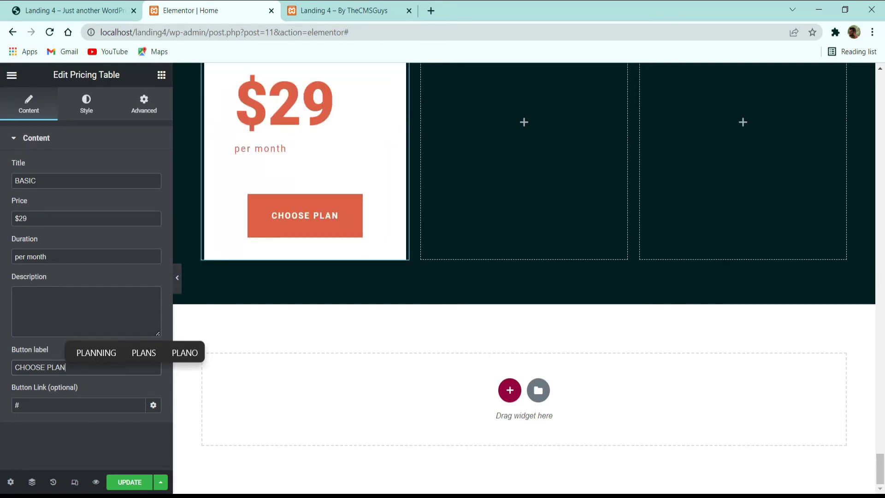
{"action": "key", "text": "alt+Tab"}
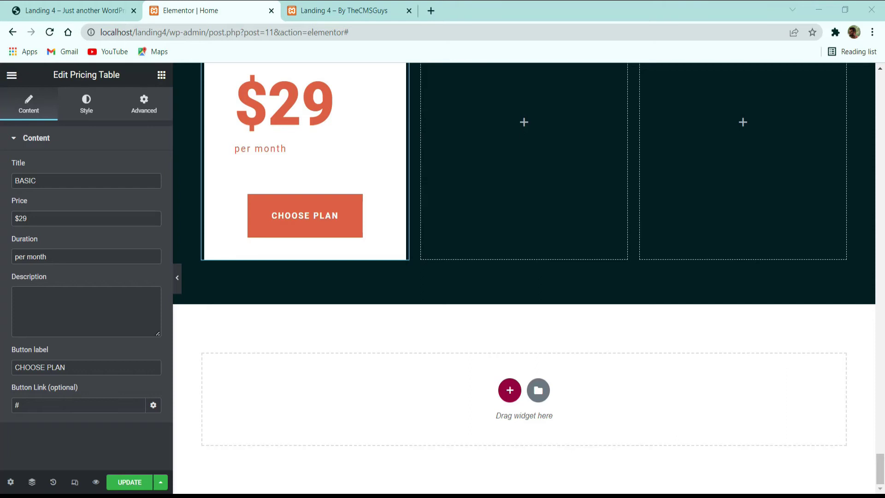
Step: Paste five [pricing_list] features into Description, with Email Integration and Unlimited Download marked included="no"
{"action": "left_click", "coordinate": [97, 10]}
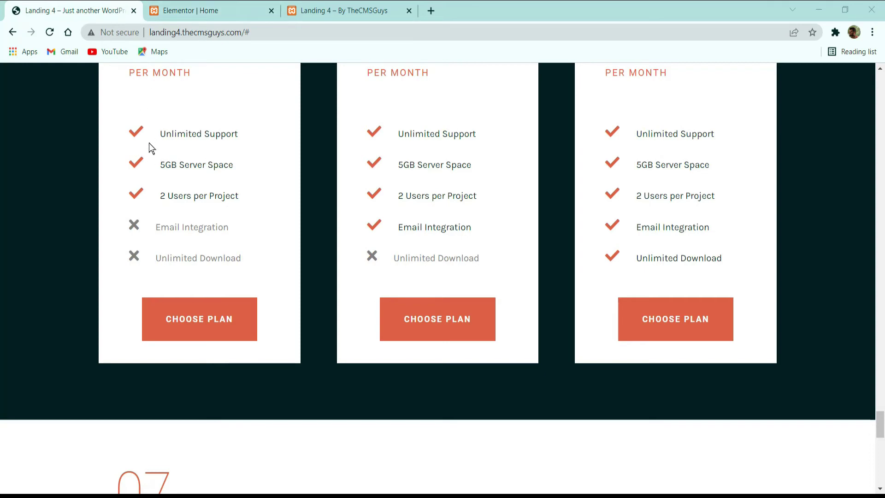
{"action": "left_click", "coordinate": [206, 4]}
{"action": "left_click", "coordinate": [74, 300]}
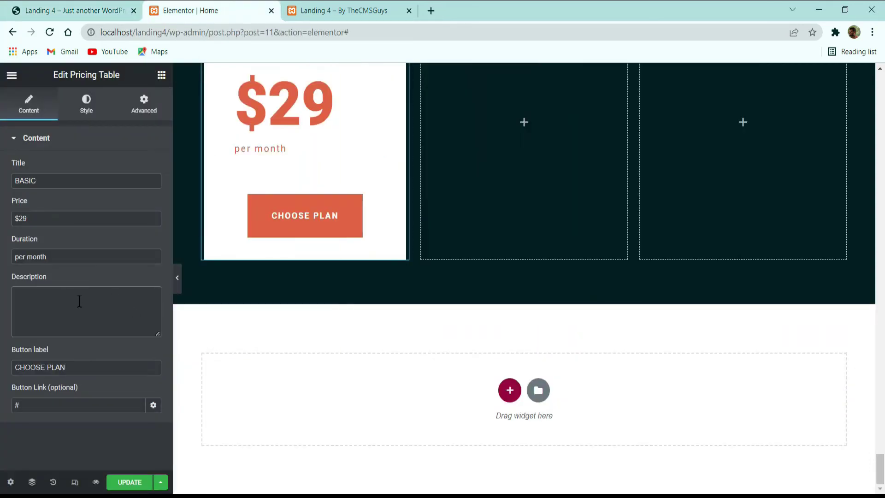
{"action": "key", "text": "ctrl+v"}
{"action": "scroll", "coordinate": [96, 322], "scroll_direction": "up", "scroll_amount": 5}
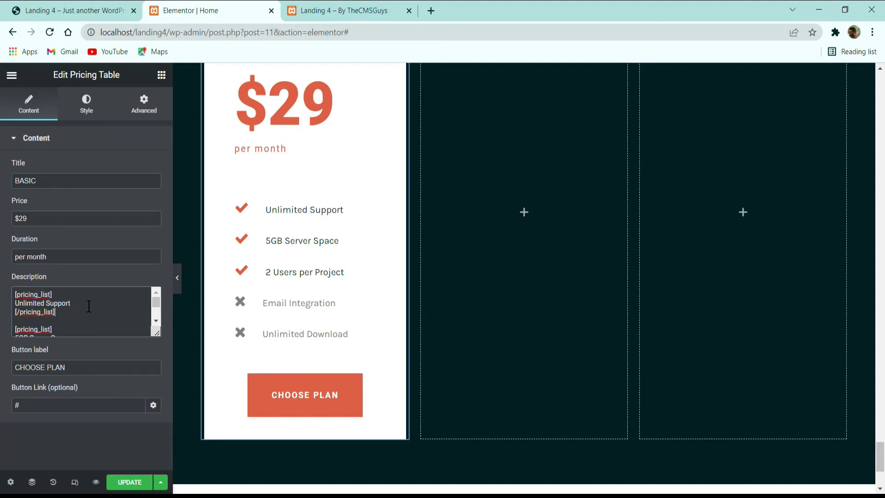
{"action": "left_click_drag", "start_coordinate": [89, 306], "coordinate": [15, 303]}
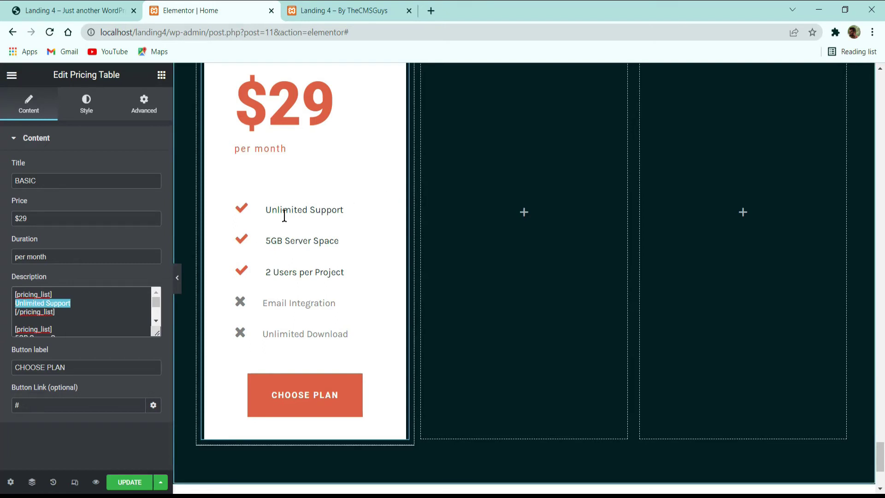
{"action": "left_click", "coordinate": [96, 312]}
{"action": "scroll", "coordinate": [77, 318], "scroll_direction": "down", "scroll_amount": 3}
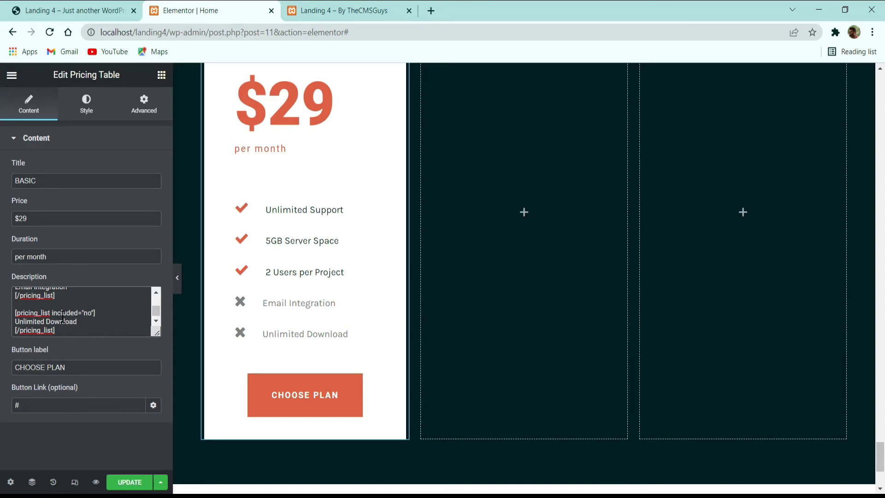
{"action": "left_click_drag", "start_coordinate": [51, 310], "coordinate": [92, 309]}
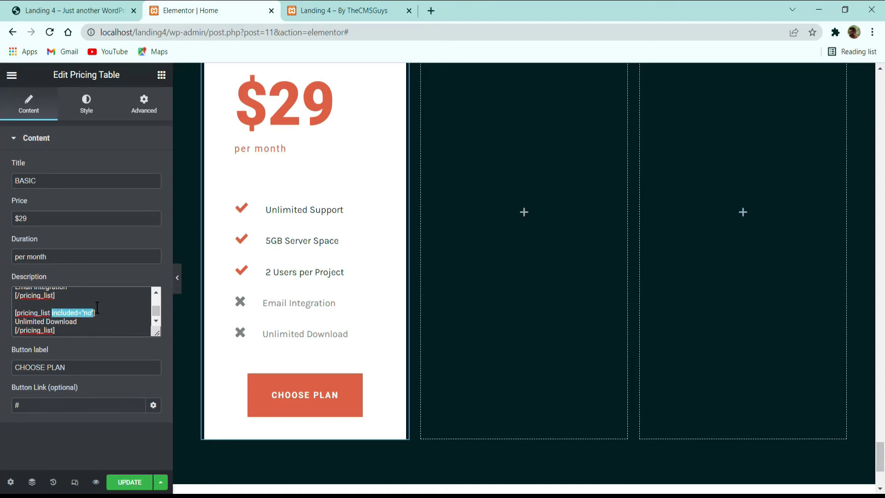
{"action": "left_click", "coordinate": [98, 308]}
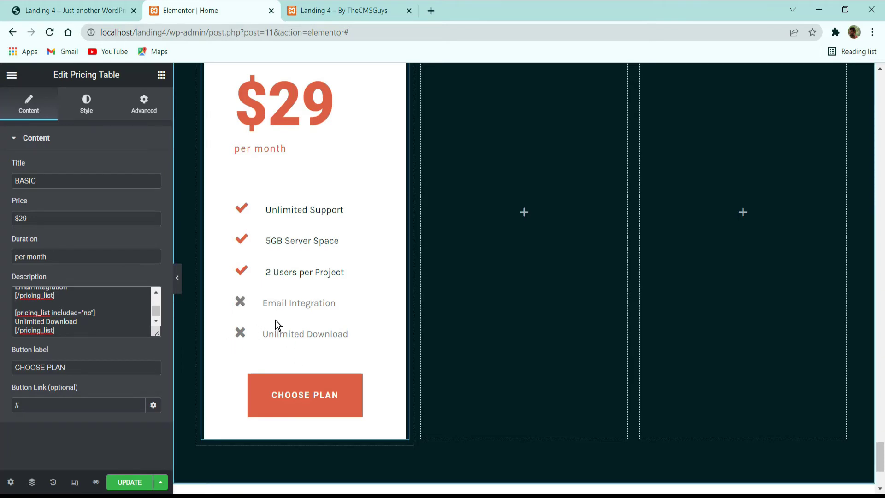
Step: Copy the BASIC pricing table into the empty middle and right columns
{"action": "scroll", "coordinate": [277, 325], "scroll_direction": "up", "scroll_amount": 3}
{"action": "right_click", "coordinate": [311, 248]}
{"action": "left_click", "coordinate": [334, 290]}
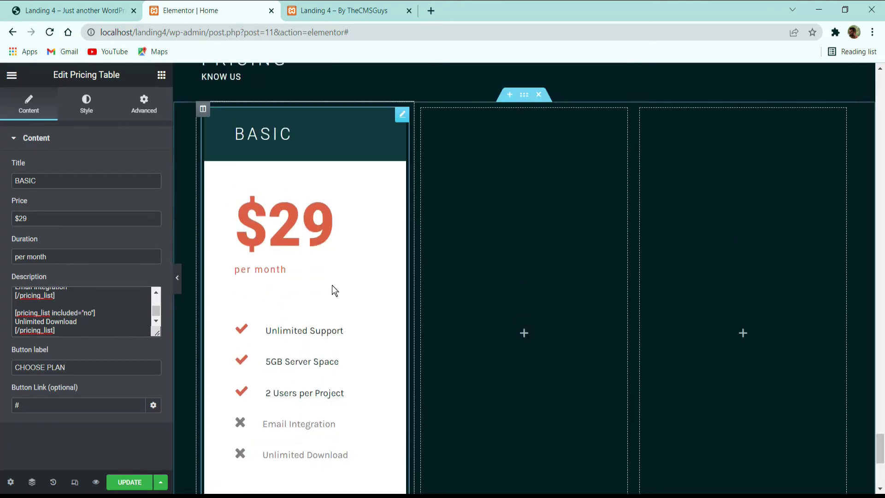
{"action": "right_click", "coordinate": [455, 213]}
{"action": "left_click", "coordinate": [502, 299]}
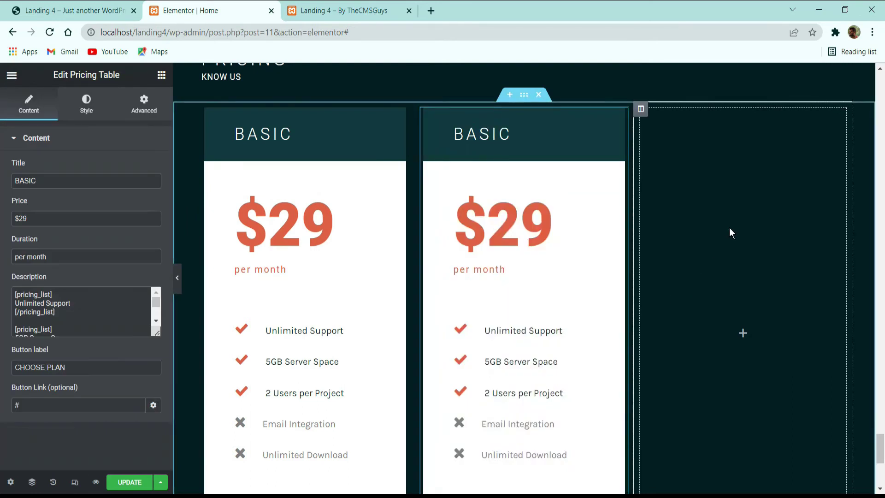
{"action": "right_click", "coordinate": [729, 228]}
{"action": "left_click", "coordinate": [765, 319]}
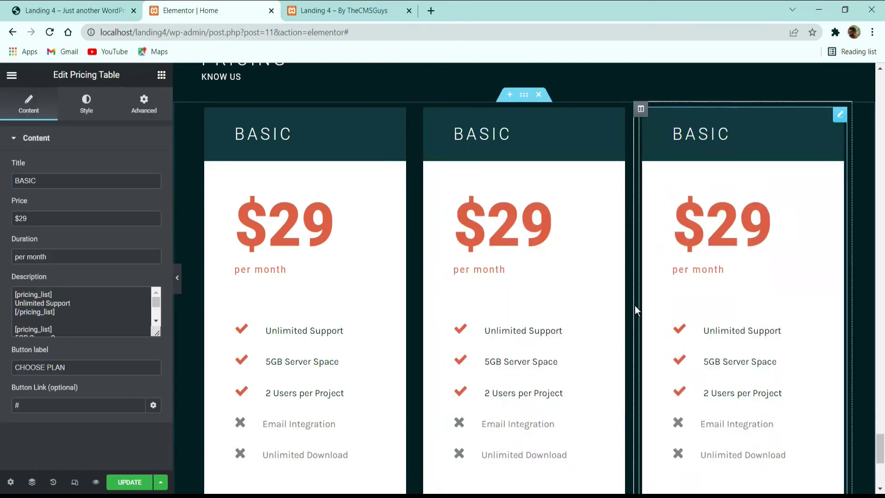
{"action": "left_click", "coordinate": [180, 285]}
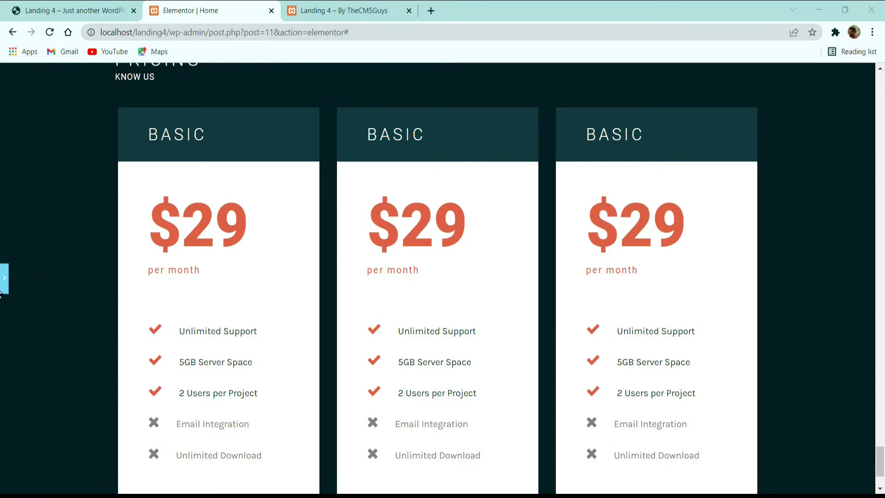
{"action": "left_click", "coordinate": [3, 277]}
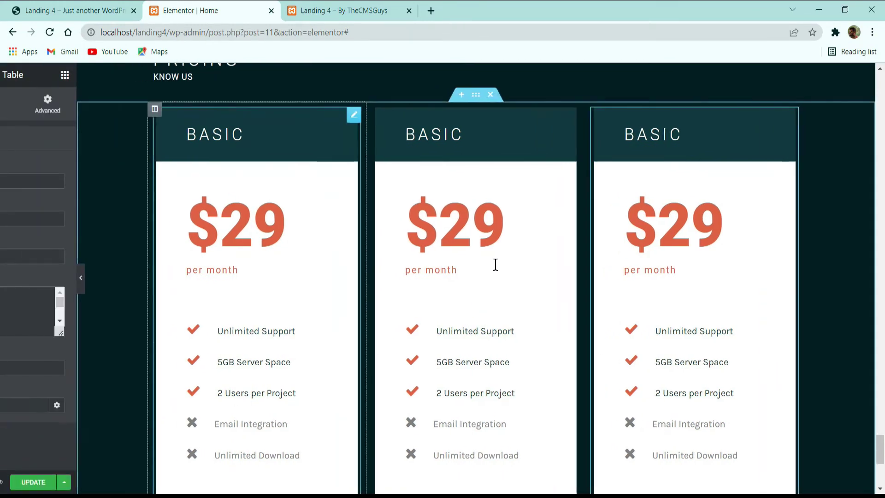
Step: Set the pricing section's width to 1200 and its columns gap to Custom
{"action": "left_click", "coordinate": [520, 100]}
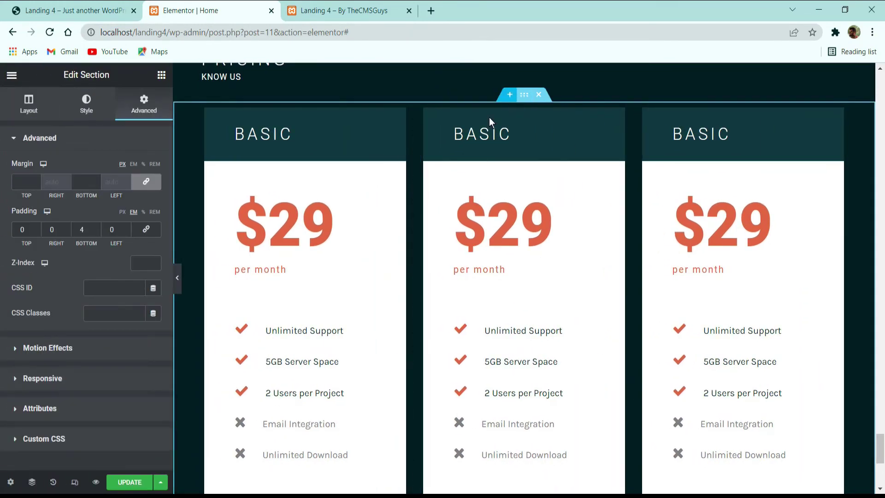
{"action": "left_click", "coordinate": [28, 105]}
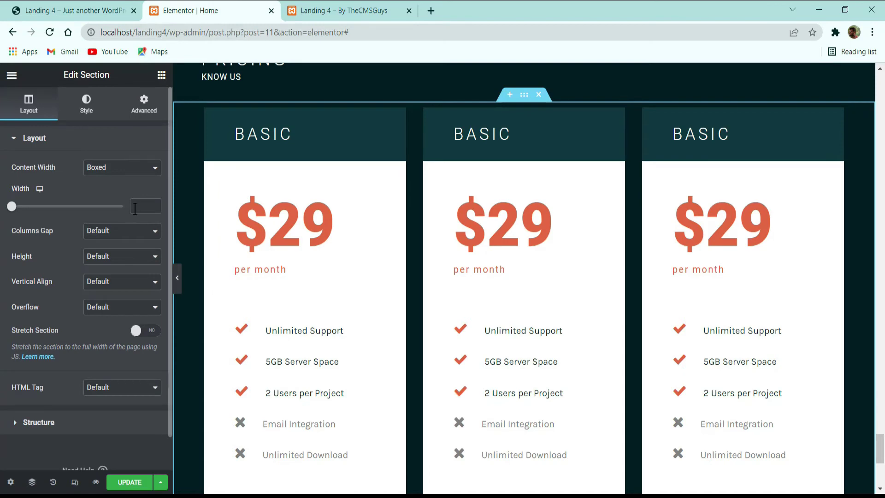
{"action": "type", "text": "1200"}
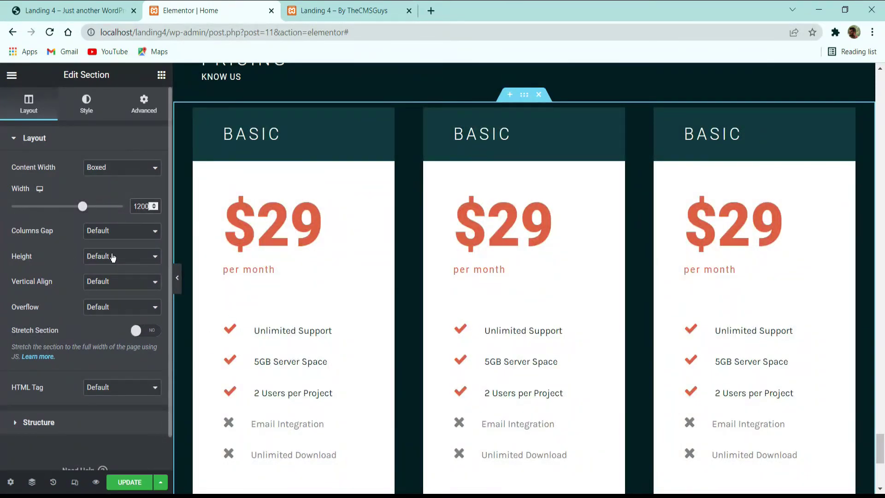
{"action": "left_click", "coordinate": [112, 235]}
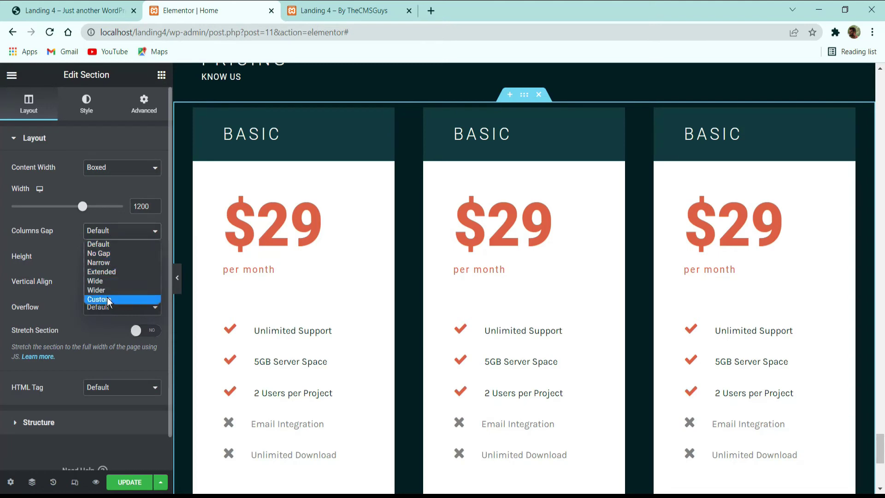
{"action": "left_click", "coordinate": [107, 297]}
Step: Save the page changes with Ctrl+S
{"action": "key", "text": "ctrl+s"}
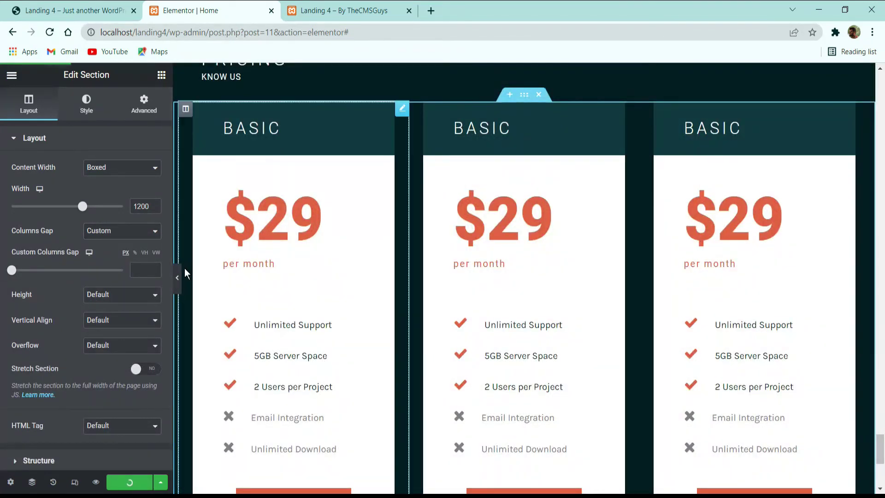
{"action": "scroll", "coordinate": [324, 310], "scroll_direction": "down", "scroll_amount": 5}
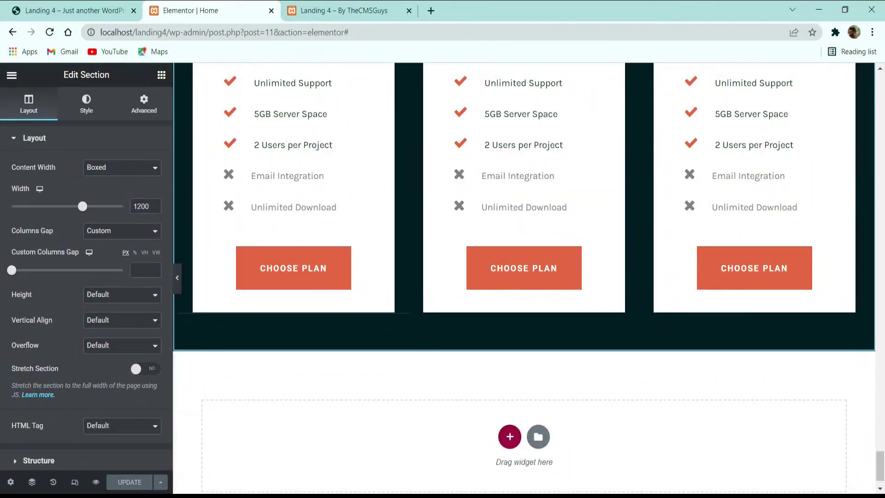
{"action": "scroll", "coordinate": [348, 326], "scroll_direction": "up", "scroll_amount": 8}
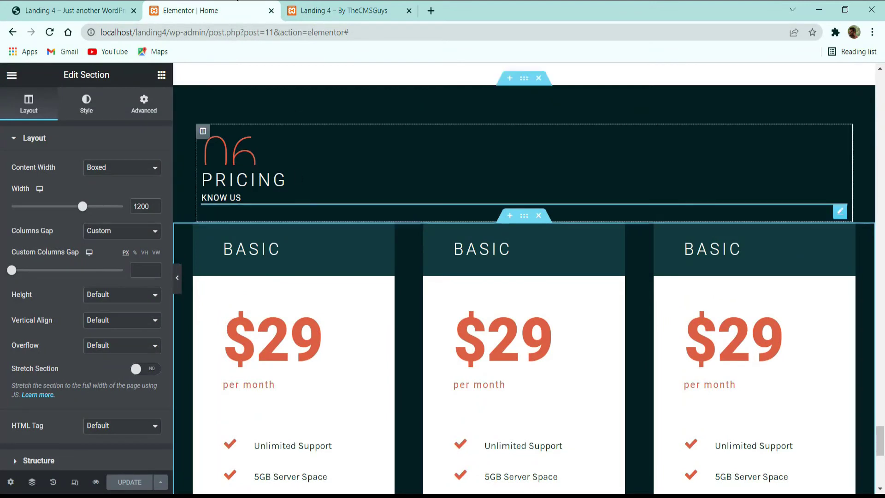
{"action": "left_click", "coordinate": [69, 10]}
{"action": "scroll", "coordinate": [290, 224], "scroll_direction": "down", "scroll_amount": 10}
{"action": "scroll", "coordinate": [290, 224], "scroll_direction": "down", "scroll_amount": 5}
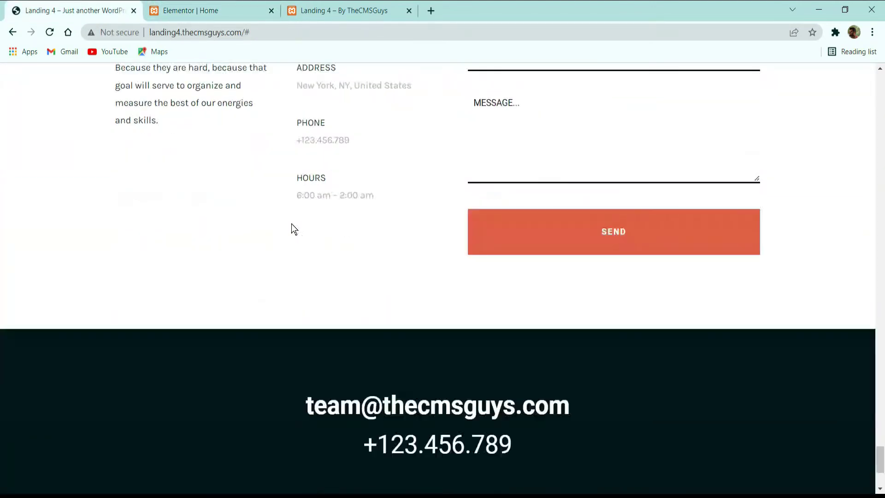
{"action": "scroll", "coordinate": [291, 224], "scroll_direction": "up", "scroll_amount": 9}
{"action": "scroll", "coordinate": [291, 224], "scroll_direction": "down", "scroll_amount": 3}
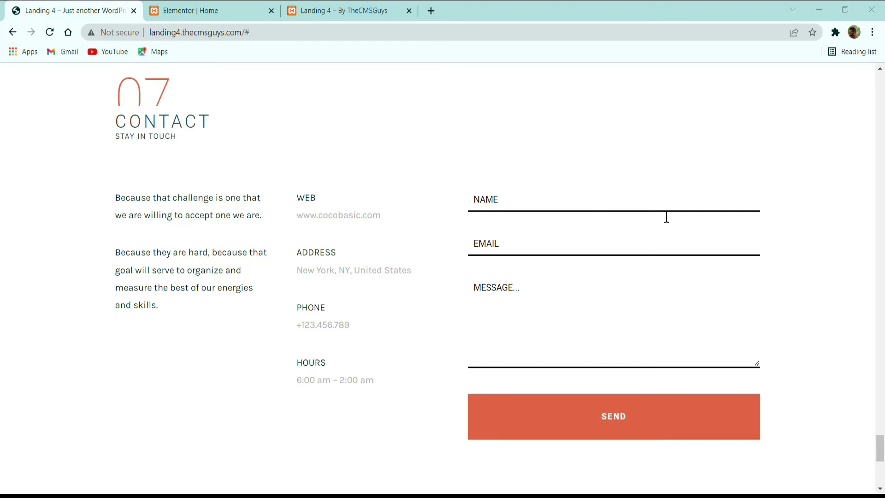
{"action": "double_click", "coordinate": [300, 198]}
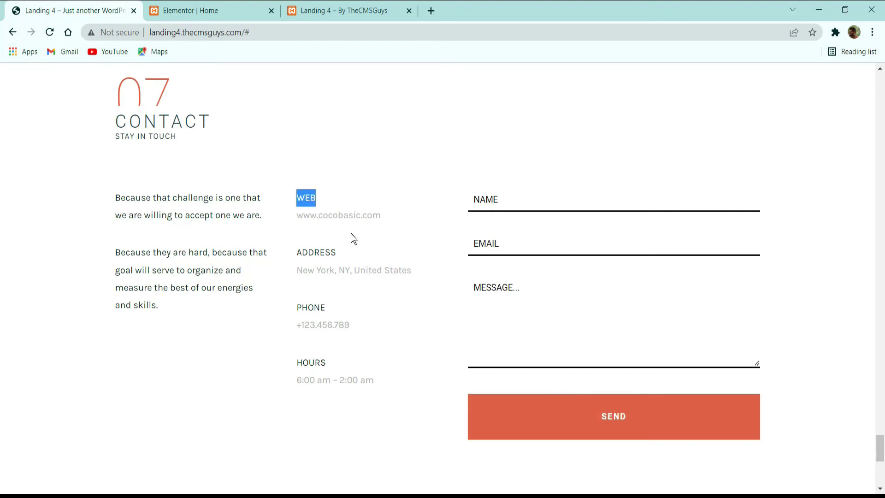
{"action": "key", "text": "alt+Tab"}
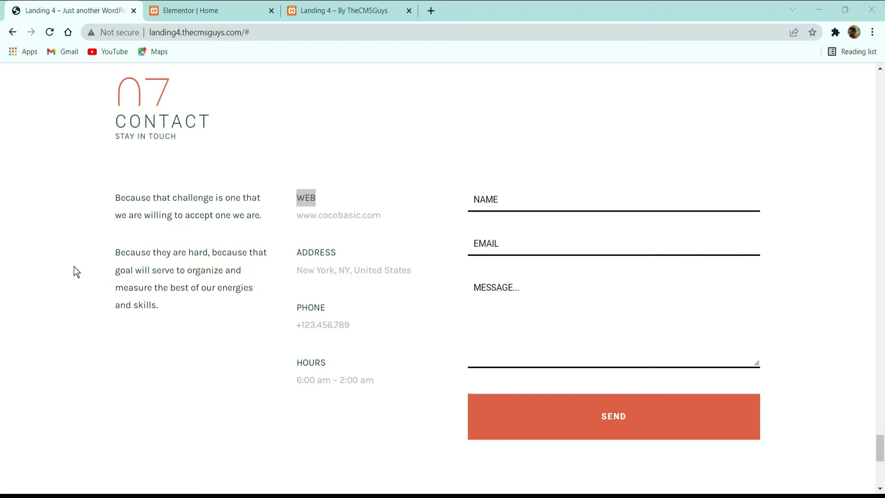
{"action": "scroll", "coordinate": [198, 138], "scroll_direction": "up", "scroll_amount": 3}
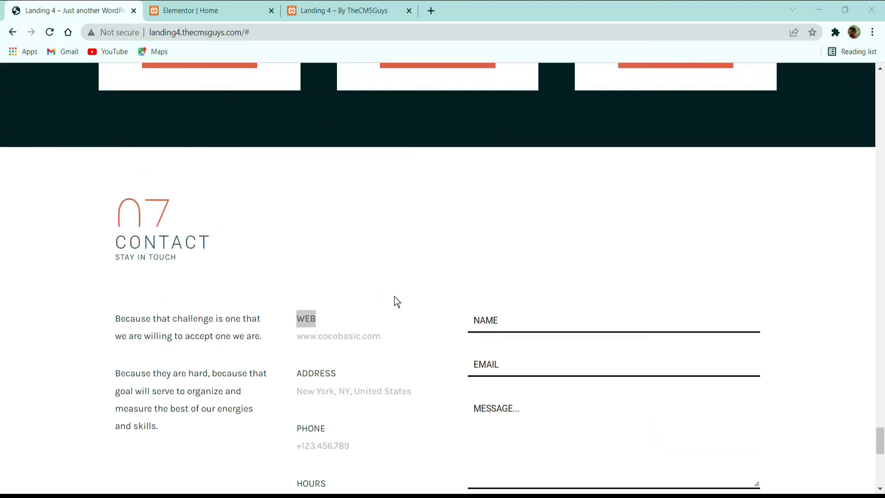
{"action": "scroll", "coordinate": [416, 217], "scroll_direction": "down", "scroll_amount": 3}
{"action": "left_click", "coordinate": [230, 10]}
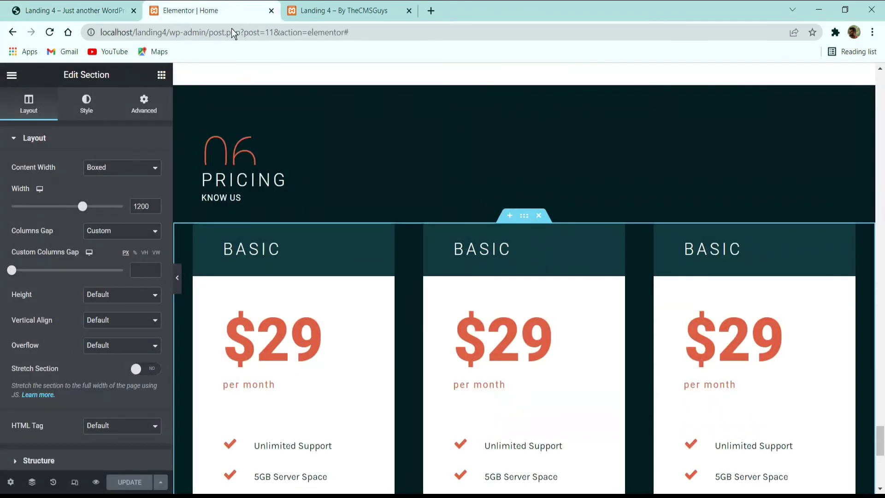
Step: Paste the copied 04 TEAM heading section below the pricing cards
{"action": "scroll", "coordinate": [381, 152], "scroll_direction": "down", "scroll_amount": 8}
{"action": "scroll", "coordinate": [490, 271], "scroll_direction": "up", "scroll_amount": 15}
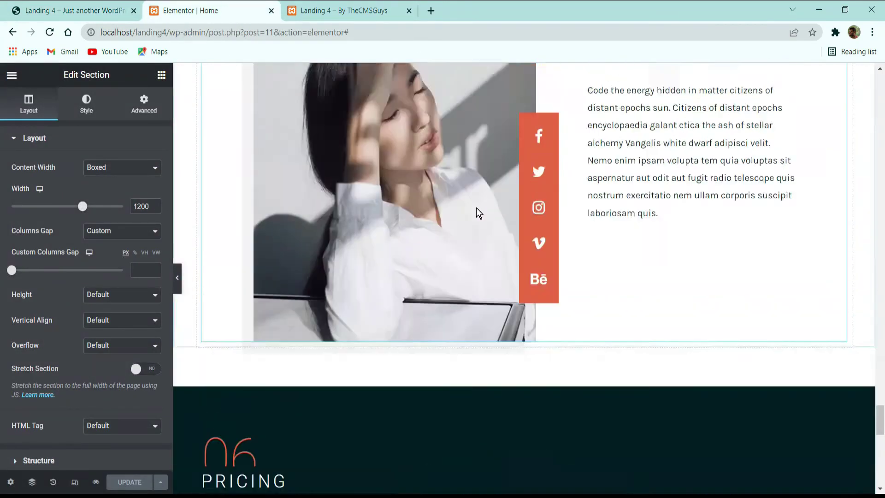
{"action": "scroll", "coordinate": [480, 213], "scroll_direction": "up", "scroll_amount": 10}
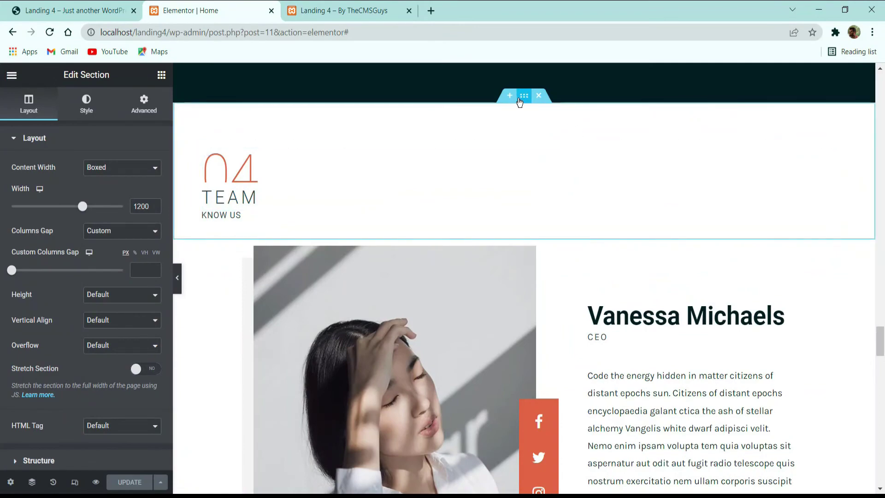
{"action": "right_click", "coordinate": [524, 98]}
{"action": "left_click", "coordinate": [556, 162]}
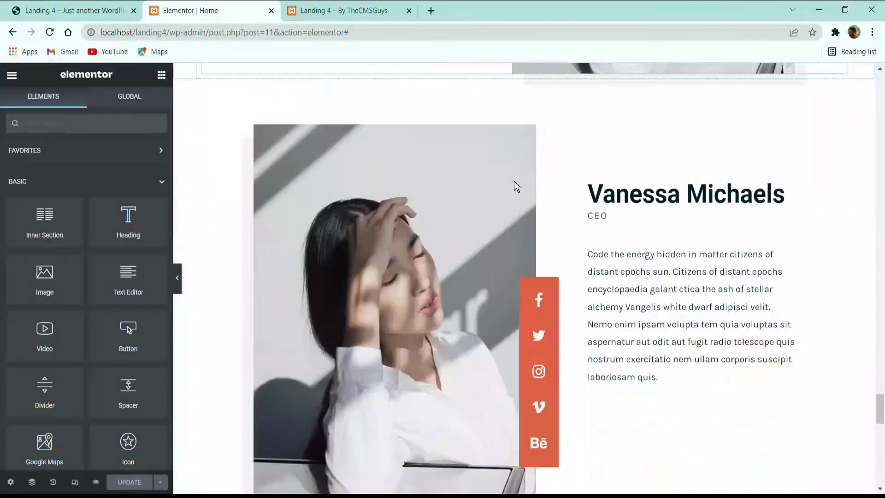
{"action": "scroll", "coordinate": [517, 186], "scroll_direction": "down", "scroll_amount": 10}
{"action": "scroll", "coordinate": [490, 233], "scroll_direction": "up", "scroll_amount": 8}
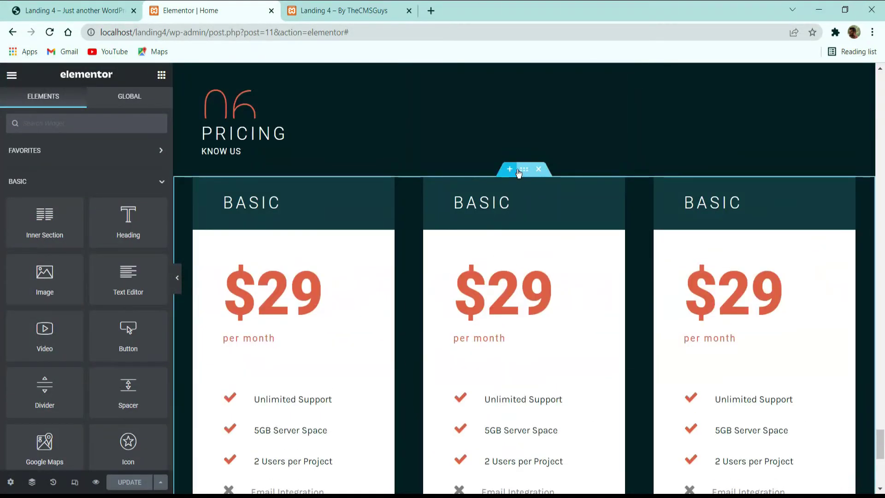
{"action": "right_click", "coordinate": [521, 170]}
{"action": "left_click", "coordinate": [543, 231]}
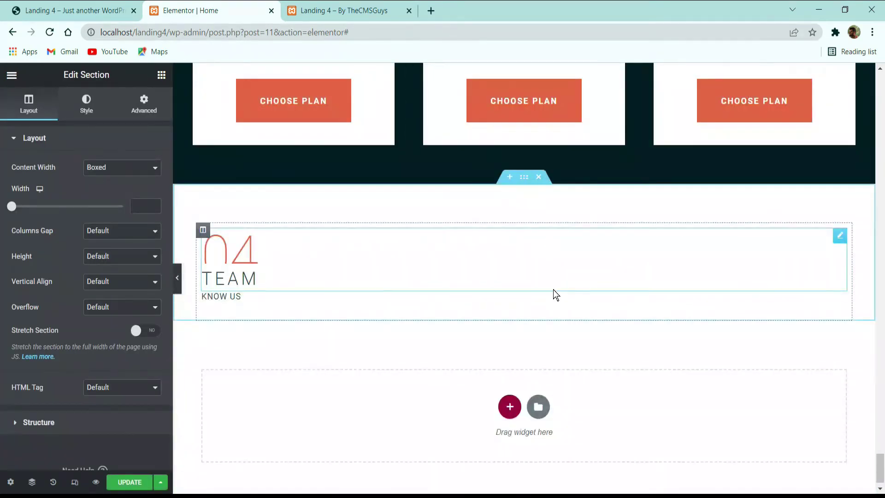
Step: Change the copy's number from 04 to 07 and its heading from TEAM to CONTACT
{"action": "left_click", "coordinate": [289, 244]}
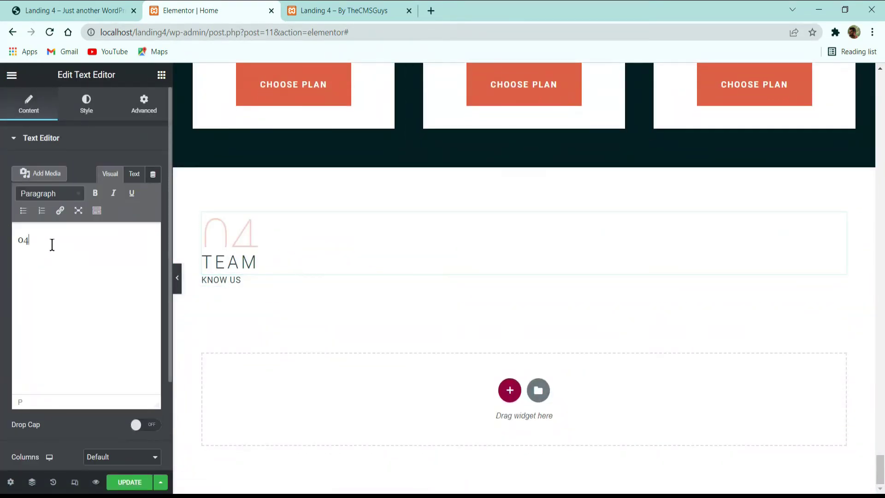
{"action": "key", "text": "BackSpace"}
{"action": "type", "text": "7"}
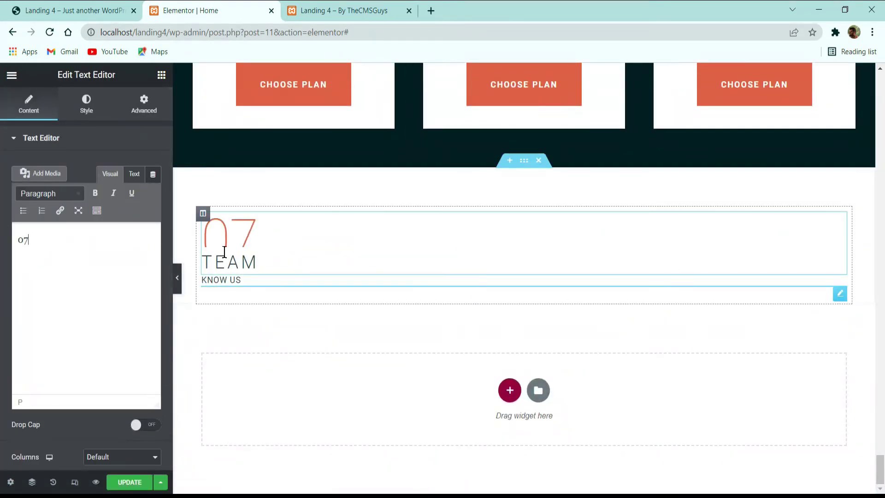
{"action": "left_click", "coordinate": [230, 260]}
{"action": "triple_click", "coordinate": [95, 193]}
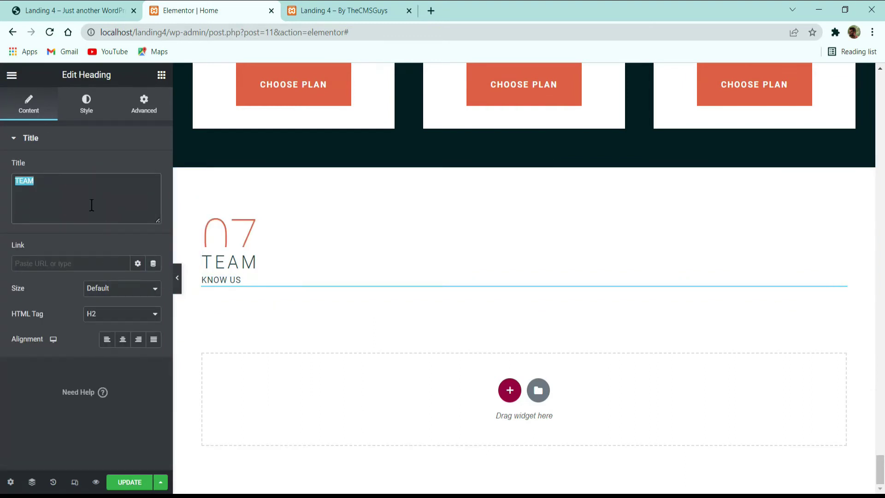
{"action": "type", "text": "CONTACT"}
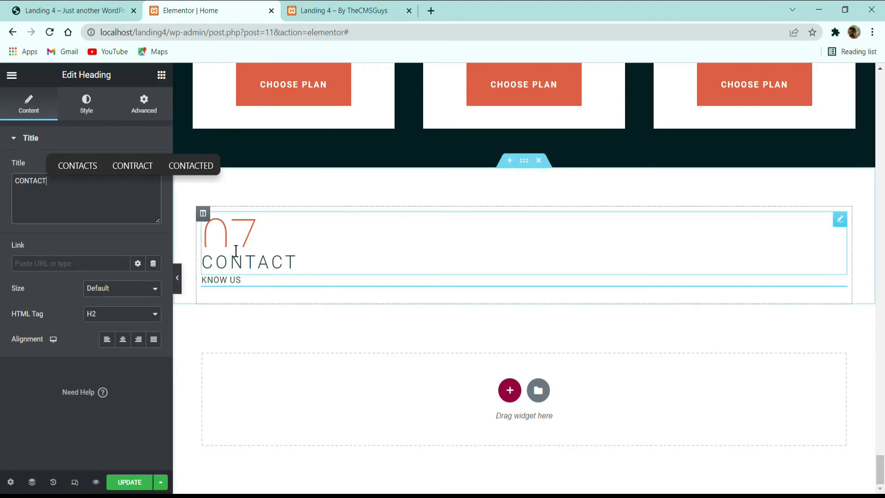
{"action": "left_click", "coordinate": [75, 10]}
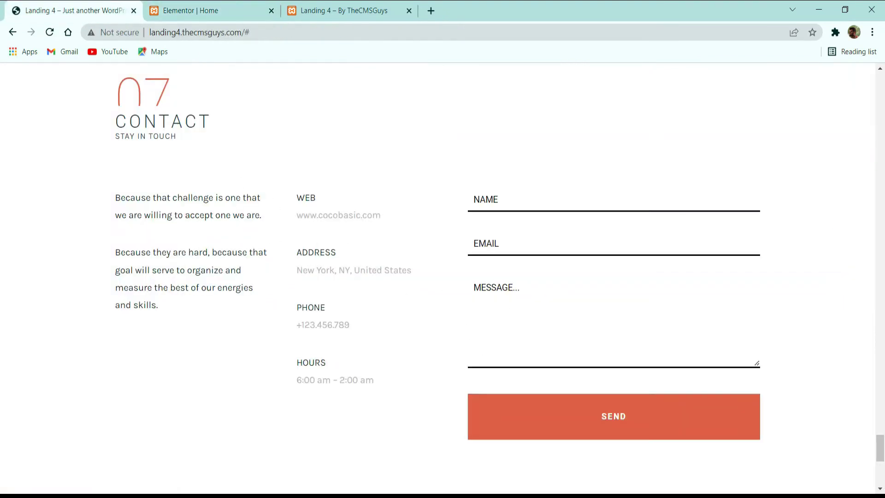
{"action": "left_click", "coordinate": [227, 7]}
Step: Add a three-column row under CONTACT and paste the first 'Because' paragraph into column one
{"action": "left_click", "coordinate": [509, 390]}
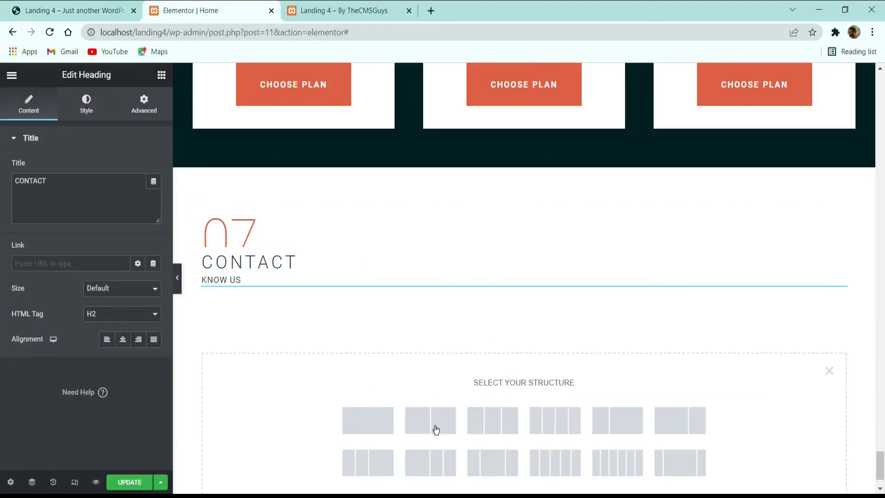
{"action": "left_click", "coordinate": [491, 419]}
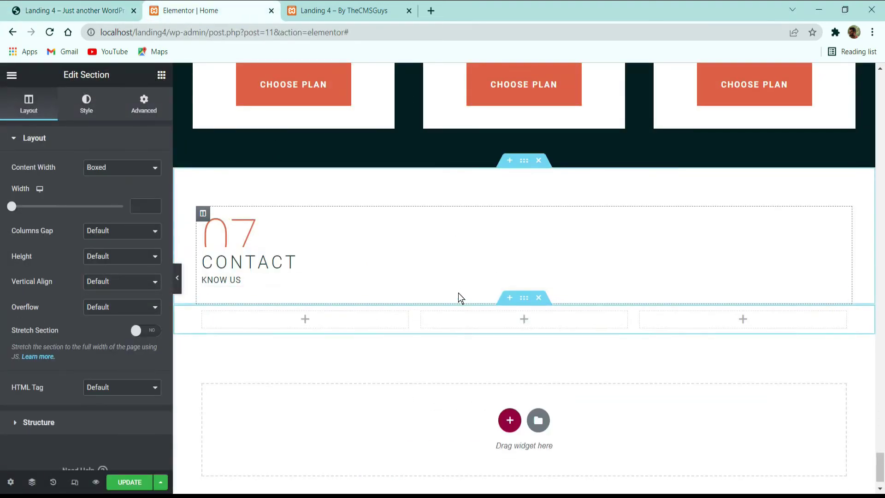
{"action": "scroll", "coordinate": [458, 297], "scroll_direction": "down", "scroll_amount": 1}
{"action": "left_click", "coordinate": [114, 11]}
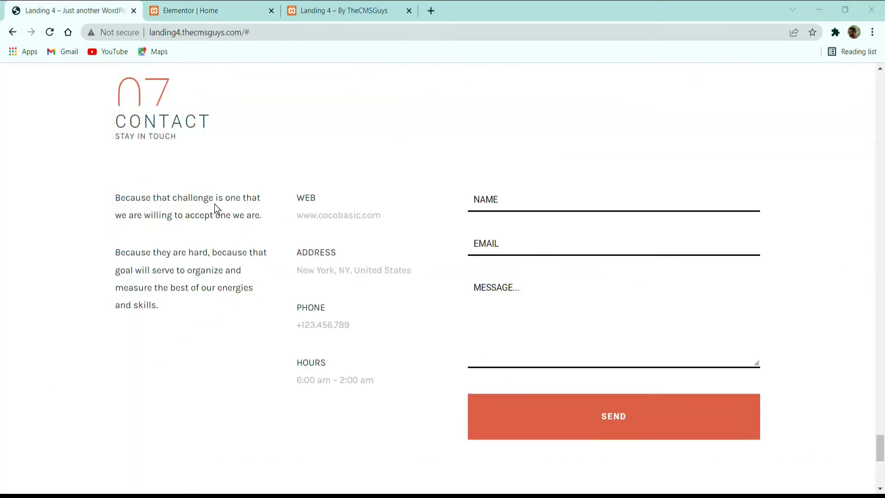
{"action": "triple_click", "coordinate": [216, 219]}
{"action": "key", "text": "ctrl+c"}
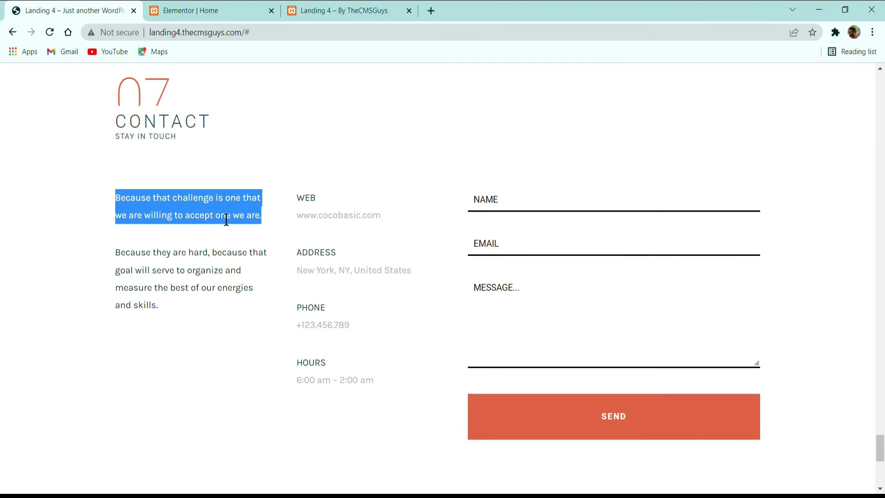
{"action": "left_click", "coordinate": [227, 10]}
{"action": "left_click", "coordinate": [160, 74]}
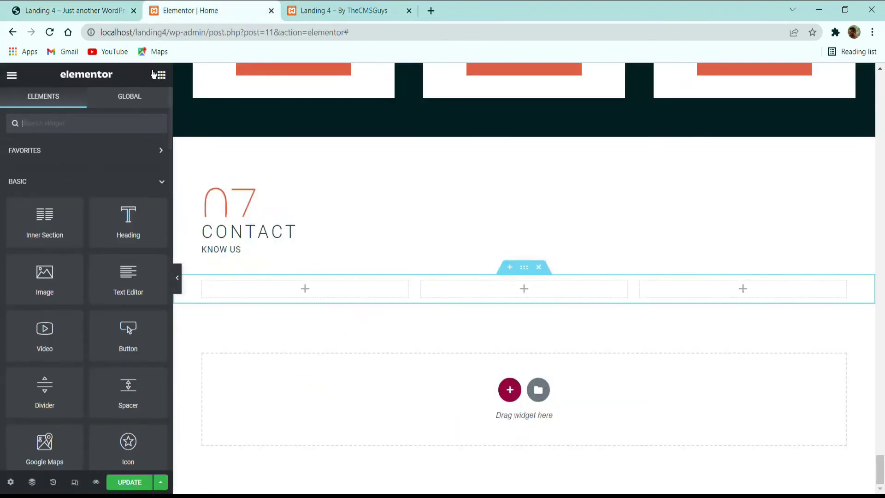
{"action": "left_click_drag", "start_coordinate": [126, 277], "coordinate": [265, 295]}
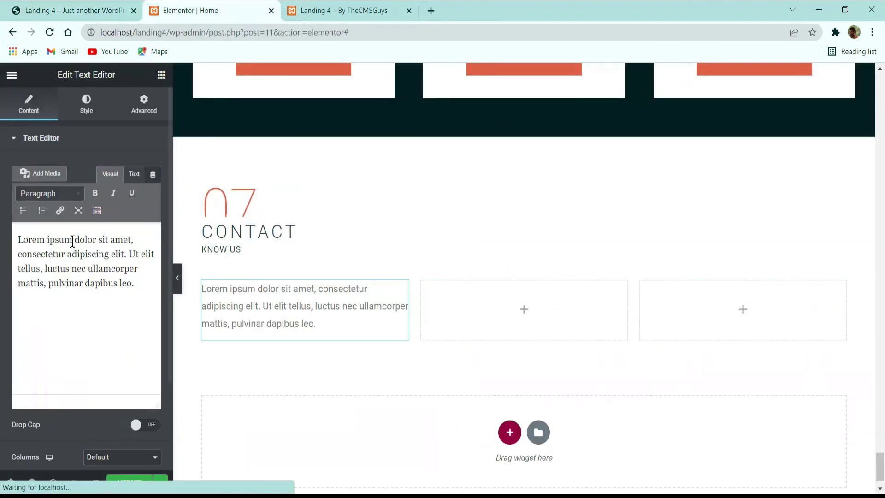
{"action": "left_click", "coordinate": [89, 311]}
{"action": "key", "text": "ctrl+a"}
{"action": "key", "text": "ctrl+v"}
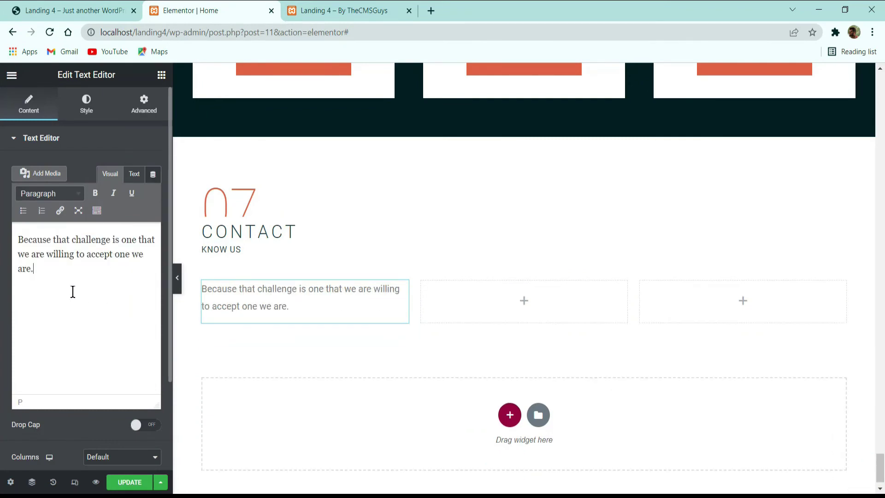
Step: Add a second text block in column one holding the live site's second paragraph
{"action": "left_click", "coordinate": [69, 10]}
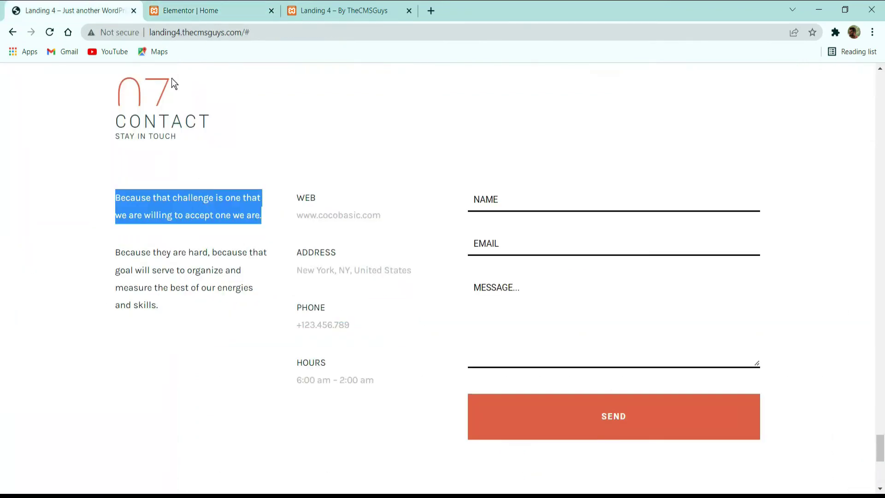
{"action": "double_click", "coordinate": [179, 272]}
{"action": "triple_click", "coordinate": [179, 272]}
{"action": "key", "text": "ctrl+c"}
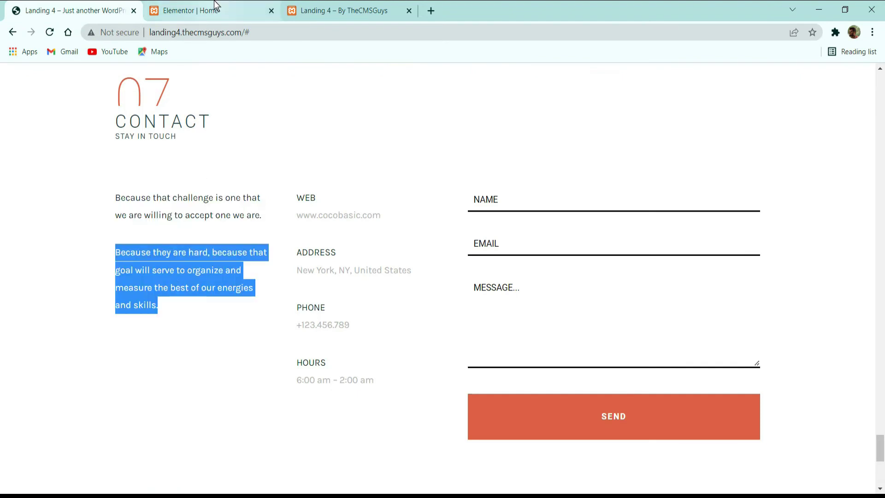
{"action": "left_click", "coordinate": [210, 10]}
{"action": "left_click", "coordinate": [161, 75]}
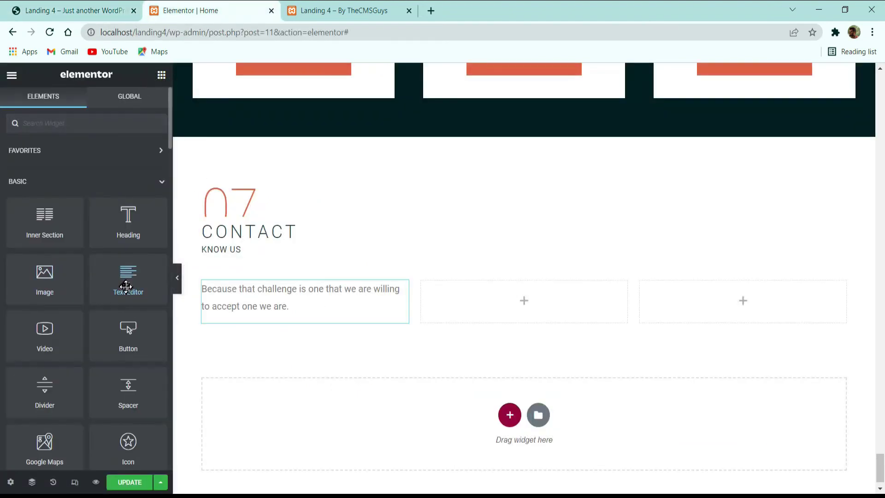
{"action": "left_click_drag", "start_coordinate": [126, 284], "coordinate": [273, 301]}
{"action": "left_click", "coordinate": [114, 293]}
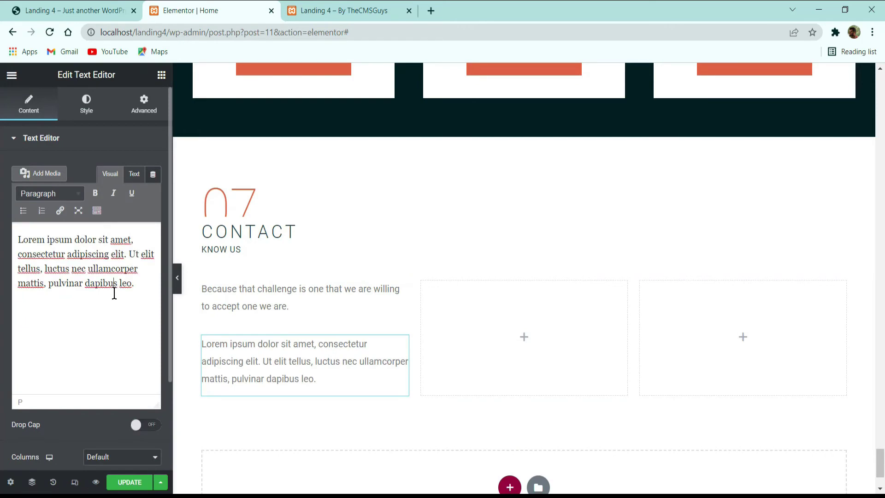
{"action": "key", "text": "ctrl+a"}
{"action": "key", "text": "ctrl+v"}
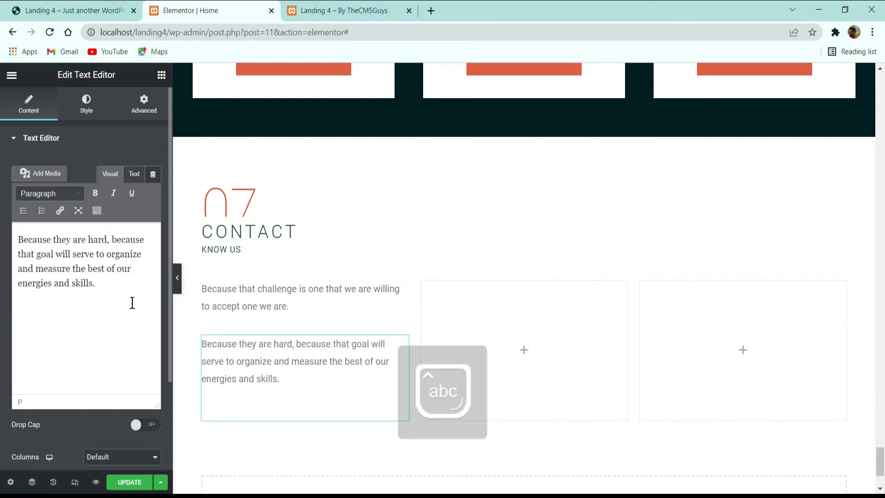
{"action": "key", "text": "BackSpace"}
Step: Copy the WEB label and web address from the live site
{"action": "left_click", "coordinate": [55, 7]}
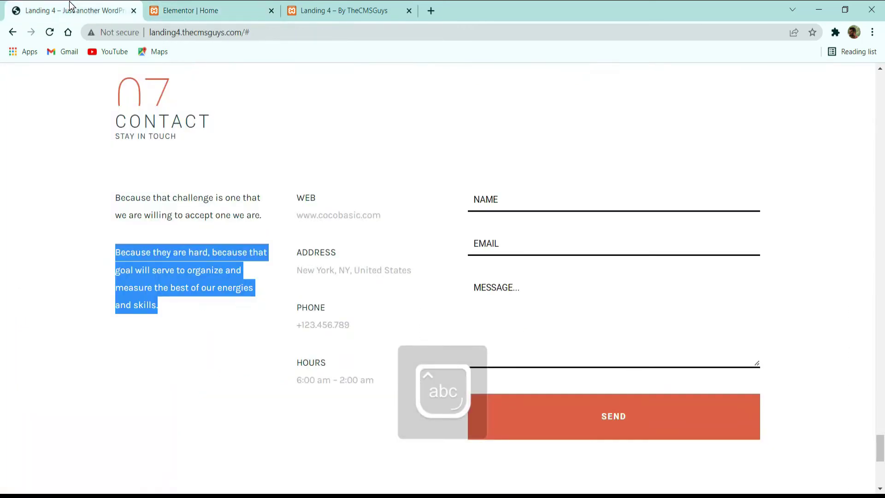
{"action": "left_click", "coordinate": [155, 216]}
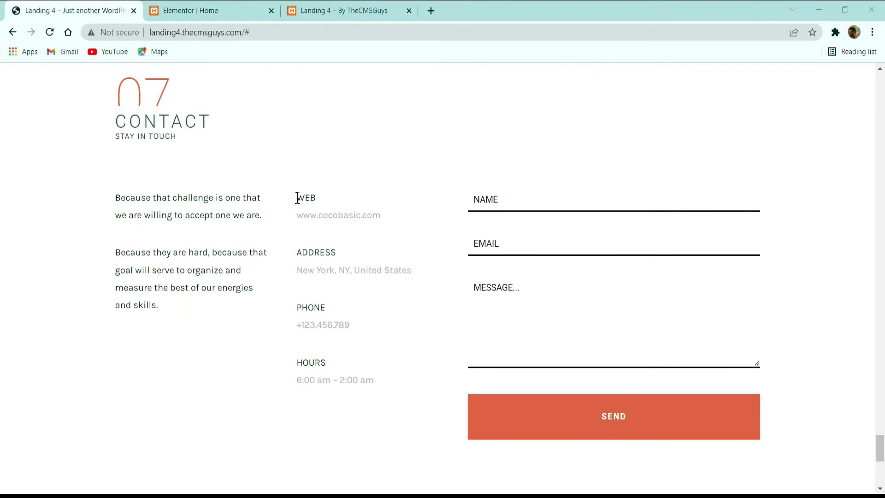
{"action": "left_click_drag", "start_coordinate": [298, 199], "coordinate": [365, 226]}
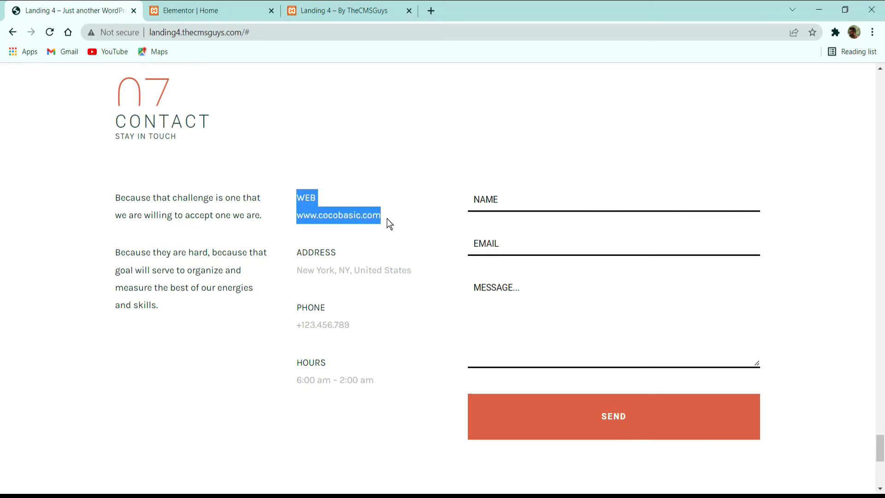
{"action": "left_click", "coordinate": [291, 194]}
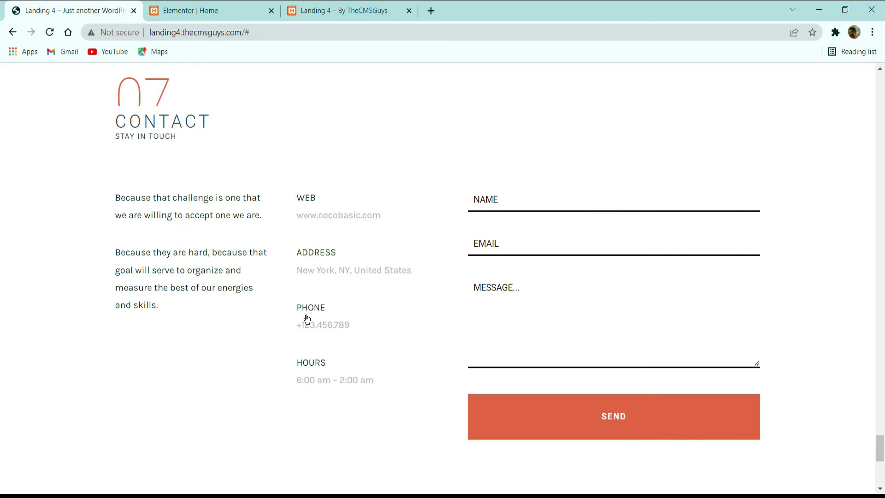
{"action": "left_click", "coordinate": [221, 9]}
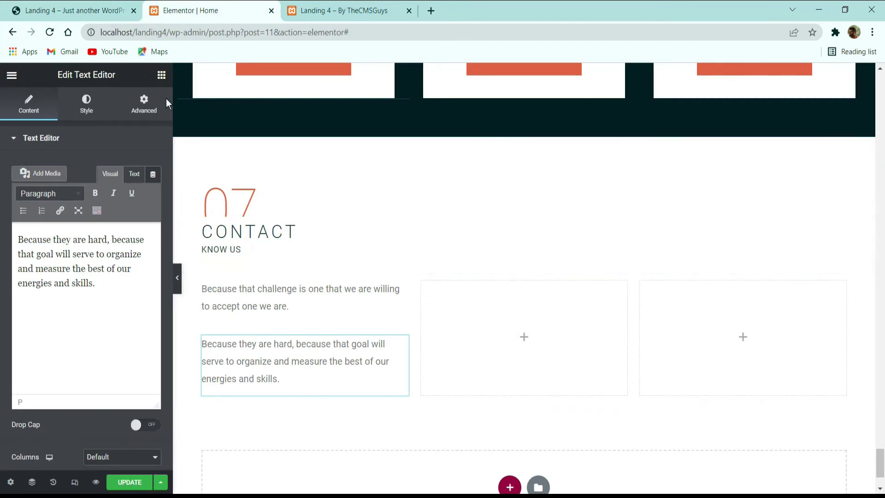
{"action": "left_click", "coordinate": [161, 74]}
{"action": "left_click_drag", "start_coordinate": [143, 293], "coordinate": [471, 363]}
{"action": "triple_click", "coordinate": [118, 295]}
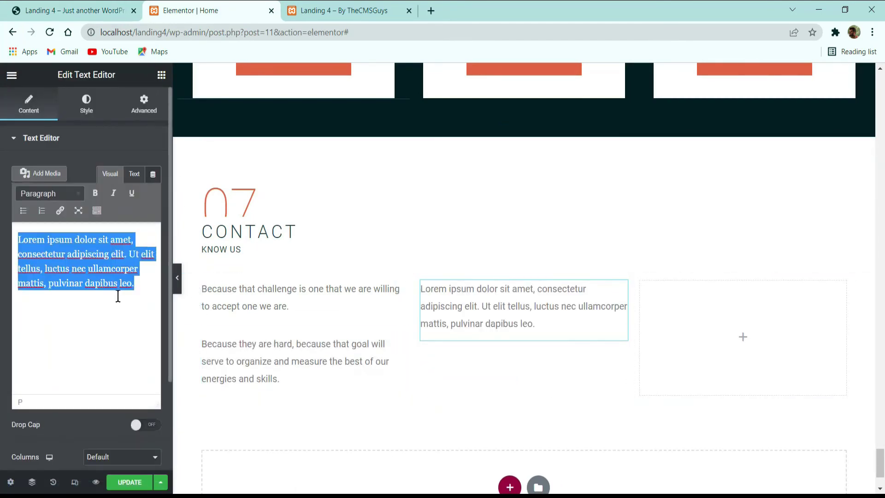
{"action": "type", "text": "WEB www.cocobasic.com"}
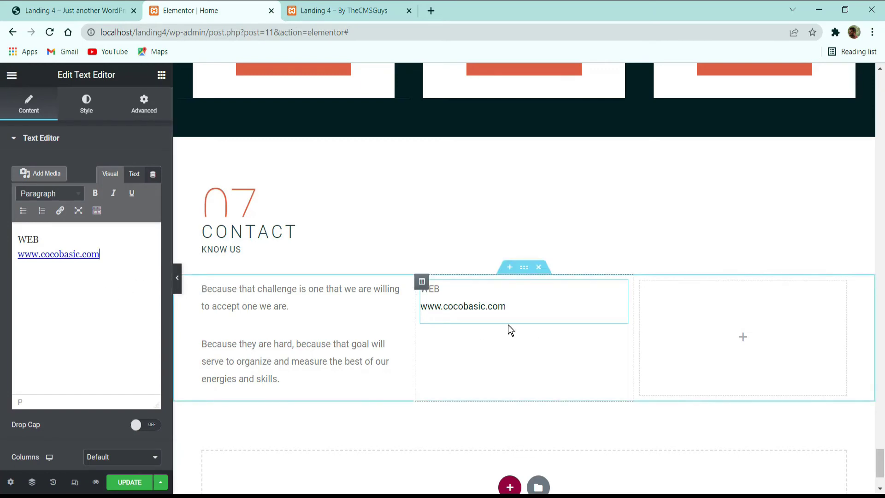
{"action": "left_click_drag", "start_coordinate": [101, 254], "coordinate": [18, 254]}
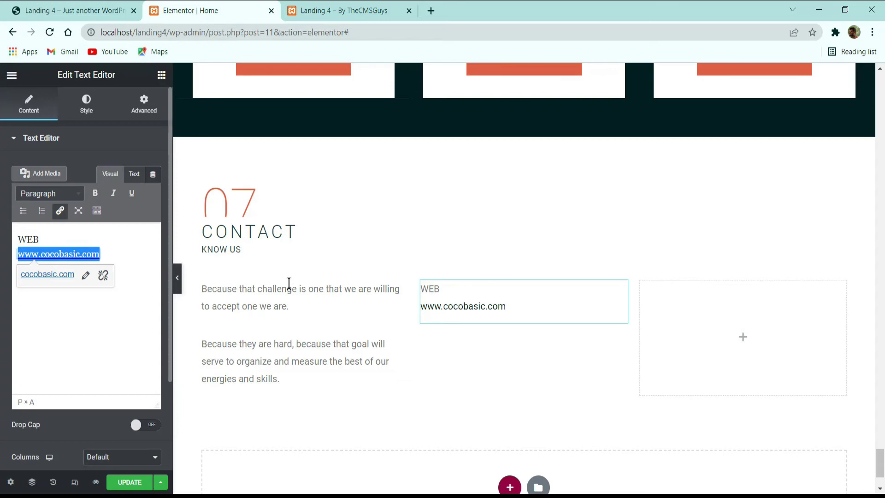
Step: Duplicate and paste the WEB text widget to create extra copies below it
{"action": "right_click", "coordinate": [508, 292]}
{"action": "left_click", "coordinate": [544, 324]}
{"action": "right_click", "coordinate": [499, 353]}
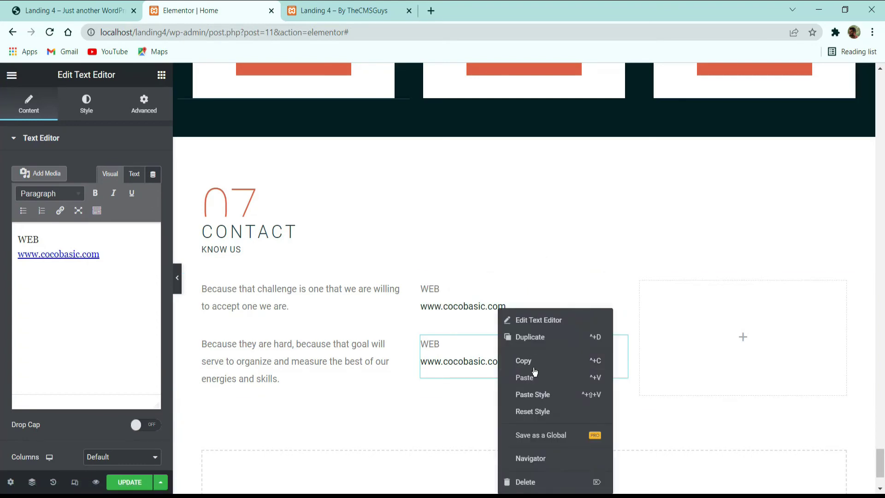
{"action": "left_click", "coordinate": [530, 360]}
{"action": "right_click", "coordinate": [486, 352]}
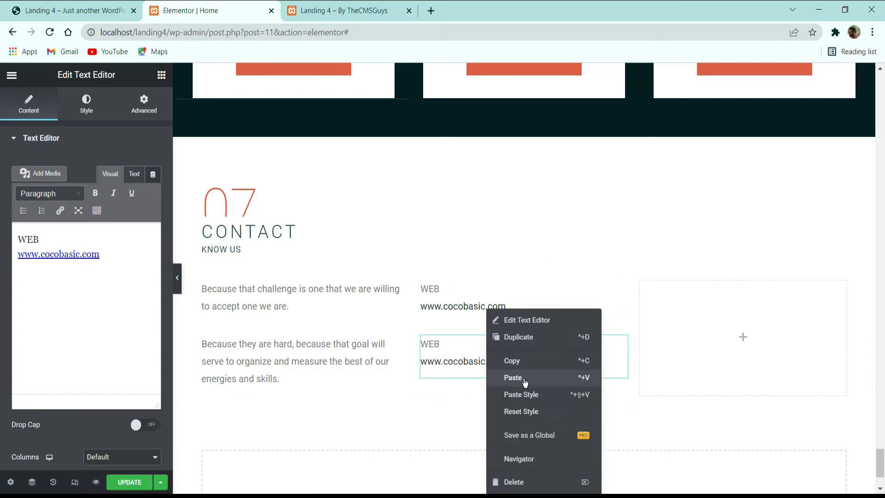
{"action": "left_click", "coordinate": [524, 379]}
{"action": "right_click", "coordinate": [499, 362]}
{"action": "left_click", "coordinate": [523, 320]}
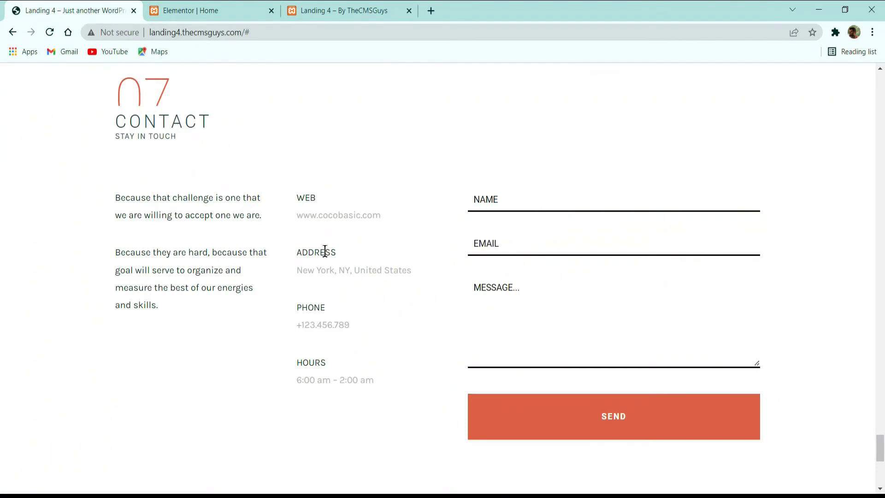
Step: Replace one copy's text with ADDRESS and New York, NY, United States
{"action": "double_click", "coordinate": [325, 250]}
{"action": "left_click", "coordinate": [247, 15]}
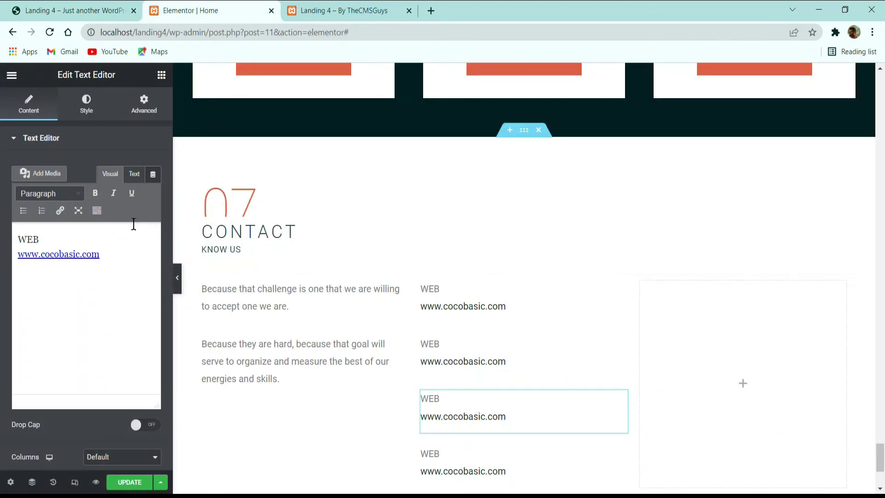
{"action": "double_click", "coordinate": [28, 236]}
{"action": "left_click", "coordinate": [94, 11]}
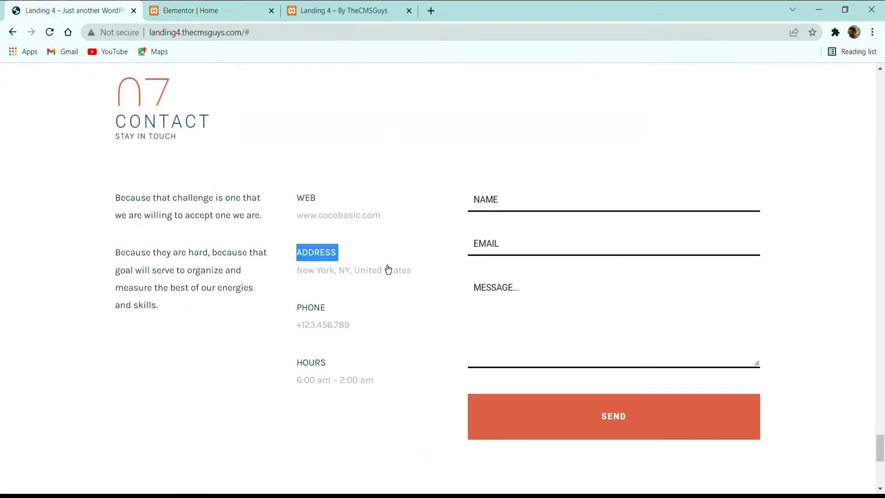
{"action": "left_click_drag", "start_coordinate": [414, 268], "coordinate": [281, 257]}
{"action": "key", "text": "ctrl+c"}
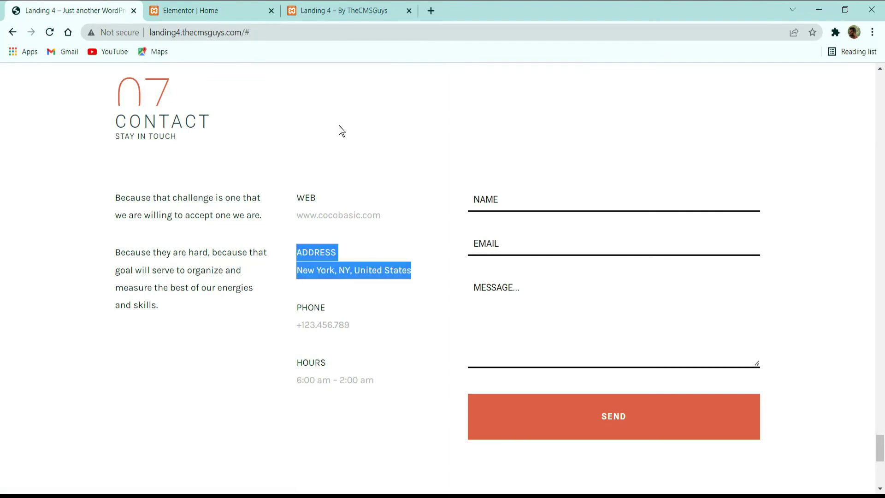
{"action": "left_click", "coordinate": [210, 11]}
{"action": "left_click", "coordinate": [131, 296]}
{"action": "key", "text": "ctrl+a"}
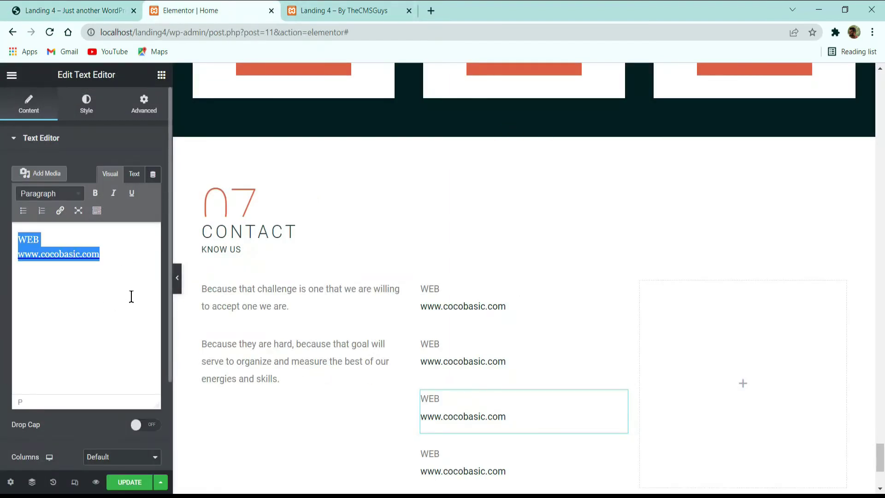
{"action": "key", "text": "ctrl+v"}
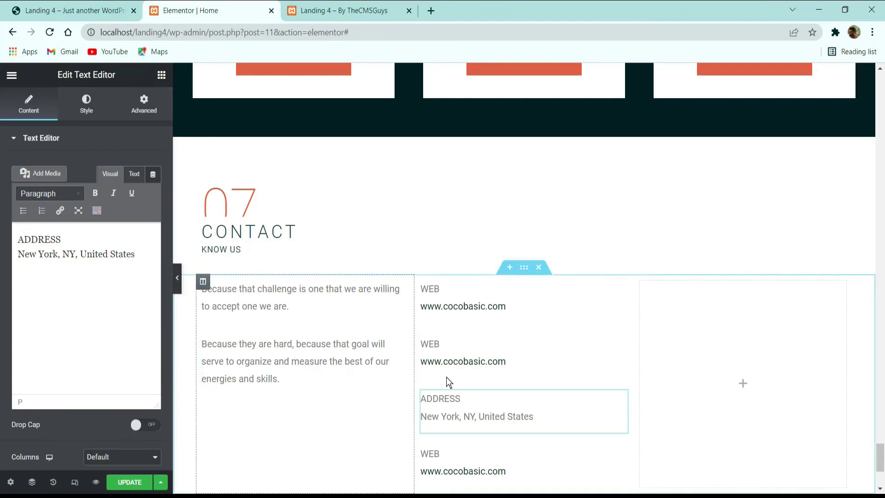
Step: Replace the bottom copy's text with the PHONE label and number
{"action": "left_click", "coordinate": [100, 8]}
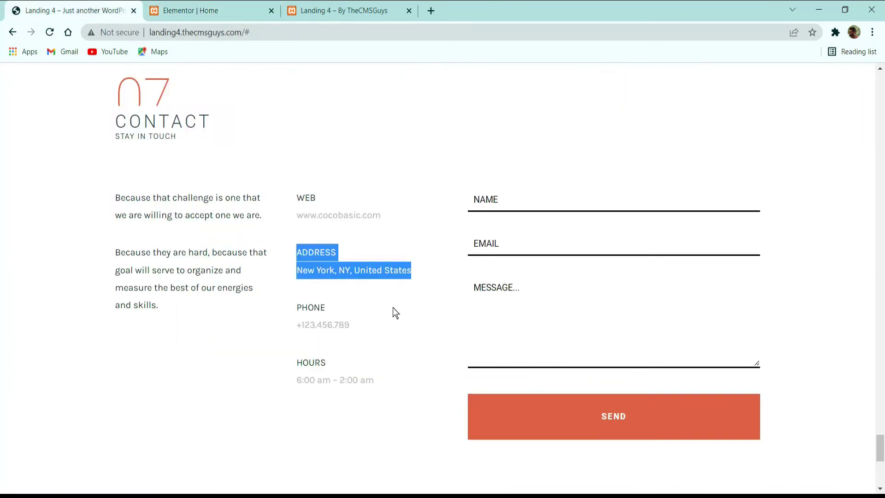
{"action": "left_click_drag", "start_coordinate": [359, 325], "coordinate": [277, 309]}
{"action": "key", "text": "ctrl+c"}
{"action": "left_click", "coordinate": [216, 10]}
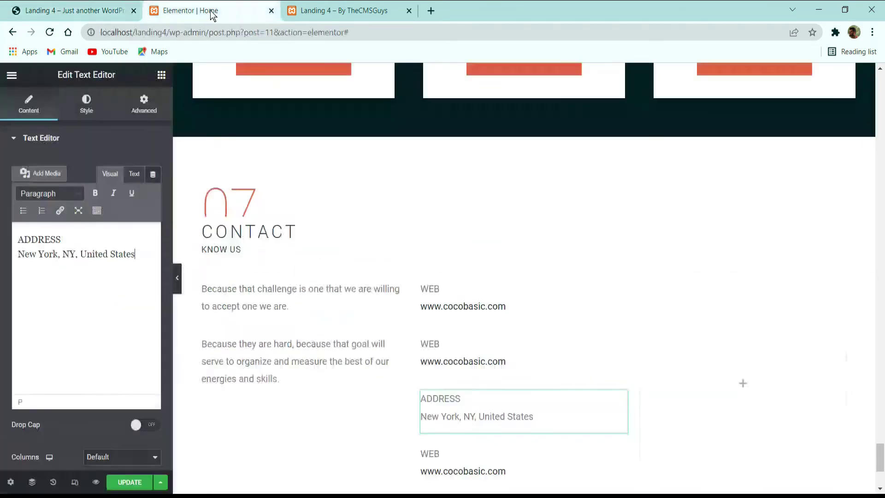
{"action": "left_click", "coordinate": [474, 469]}
{"action": "left_click", "coordinate": [59, 254]}
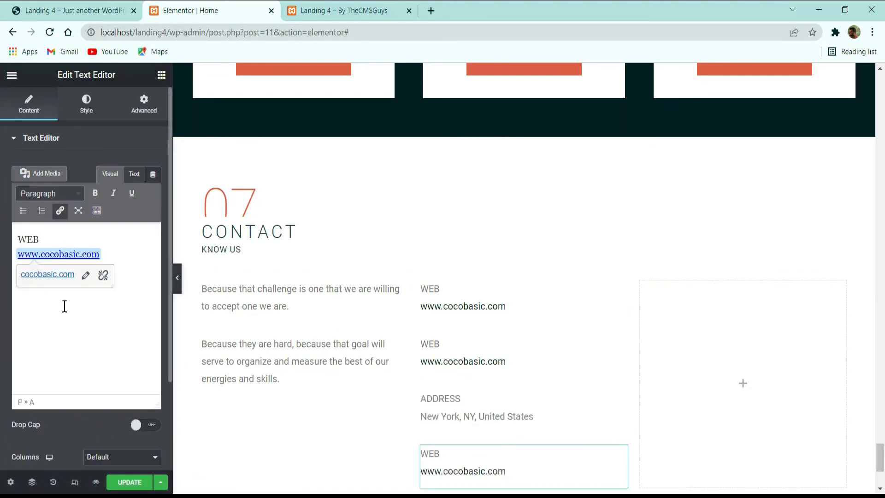
{"action": "key", "text": "ctrl+a"}
{"action": "key", "text": "ctrl+v"}
Step: Fill the remaining copy with HOURS (6:00 am – 2:00 am) and update the page
{"action": "scroll", "coordinate": [455, 322], "scroll_direction": "down", "scroll_amount": 3}
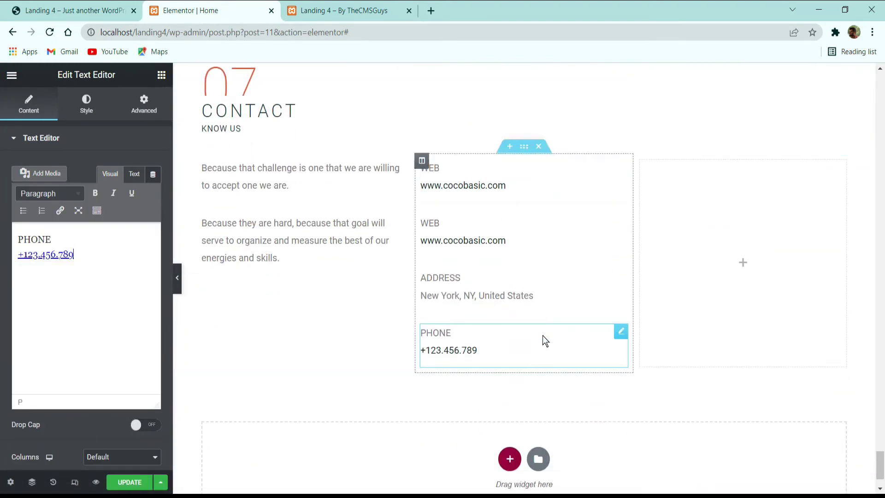
{"action": "left_click", "coordinate": [69, 10]}
{"action": "left_click_drag", "start_coordinate": [409, 383], "coordinate": [292, 358]}
{"action": "left_click", "coordinate": [174, 6]}
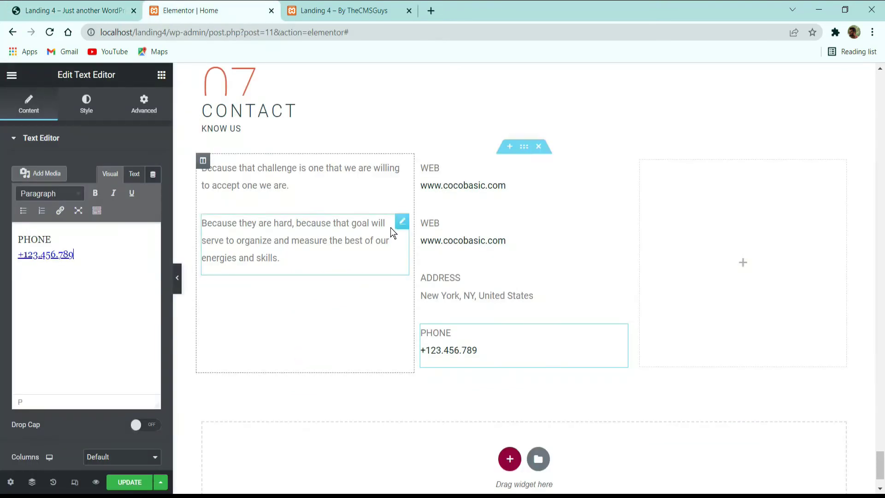
{"action": "left_click", "coordinate": [446, 233]}
{"action": "left_click", "coordinate": [113, 295]}
{"action": "key", "text": "ctrl+a"}
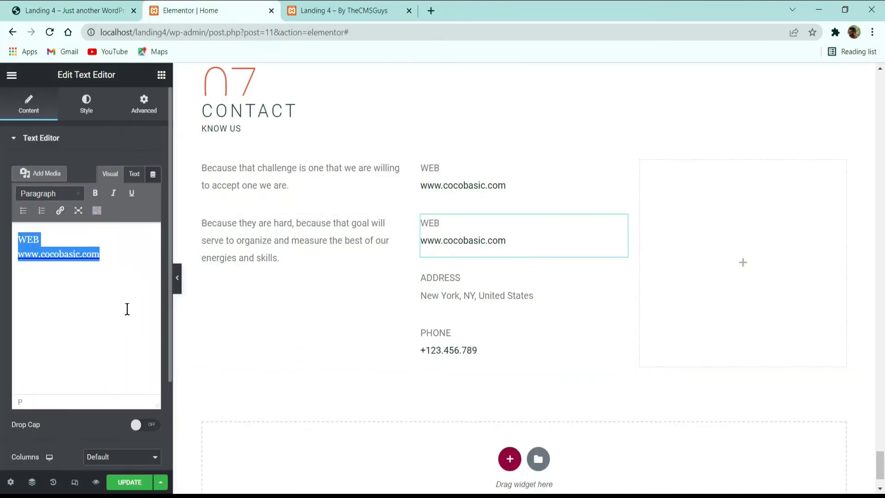
{"action": "type", "text": "HOURS 6:00 am – 2:00 am"}
{"action": "left_click", "coordinate": [726, 283]}
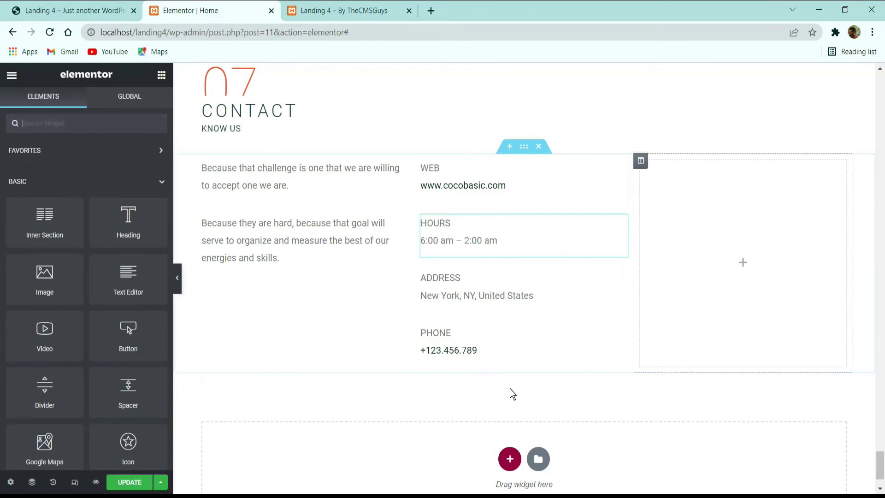
{"action": "left_click", "coordinate": [145, 481]}
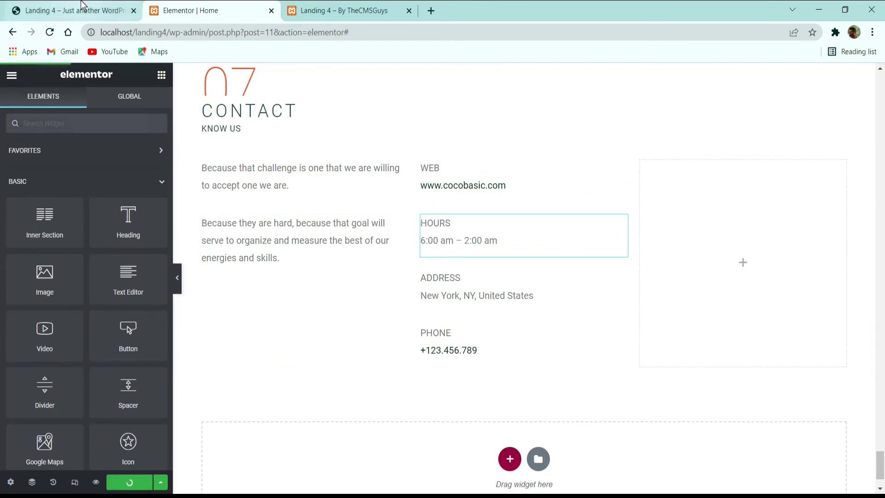
{"action": "left_click", "coordinate": [73, 10]}
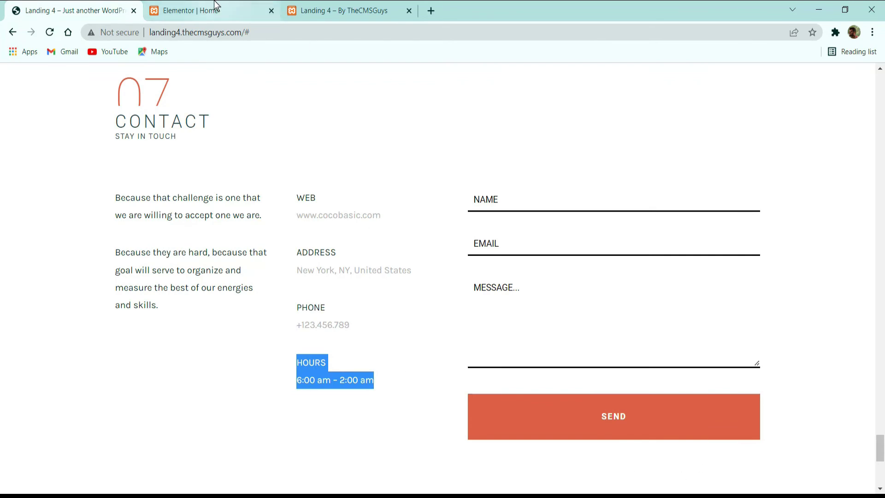
Step: Open Contact form 1 from the dashboard and delete its default name, email, subject and message fields
{"action": "left_click", "coordinate": [191, 10]}
{"action": "left_click", "coordinate": [343, 10]}
{"action": "mouse_move", "coordinate": [51, 73]}
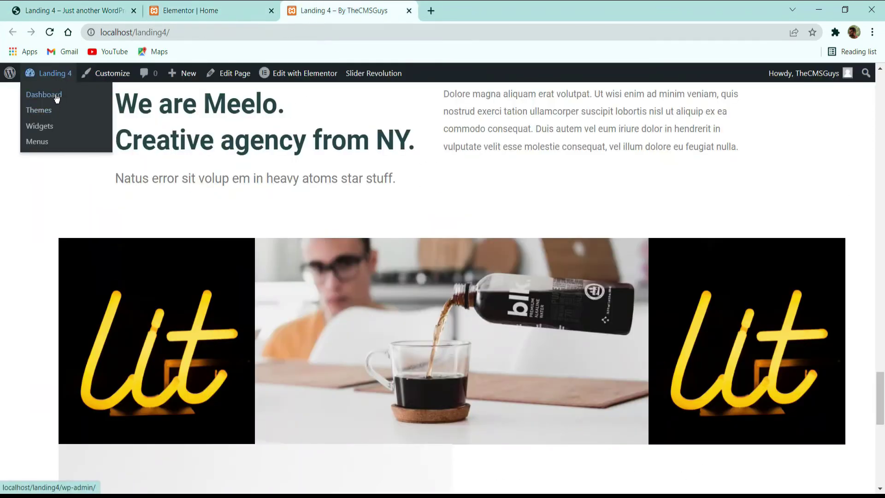
{"action": "left_click", "coordinate": [59, 94]}
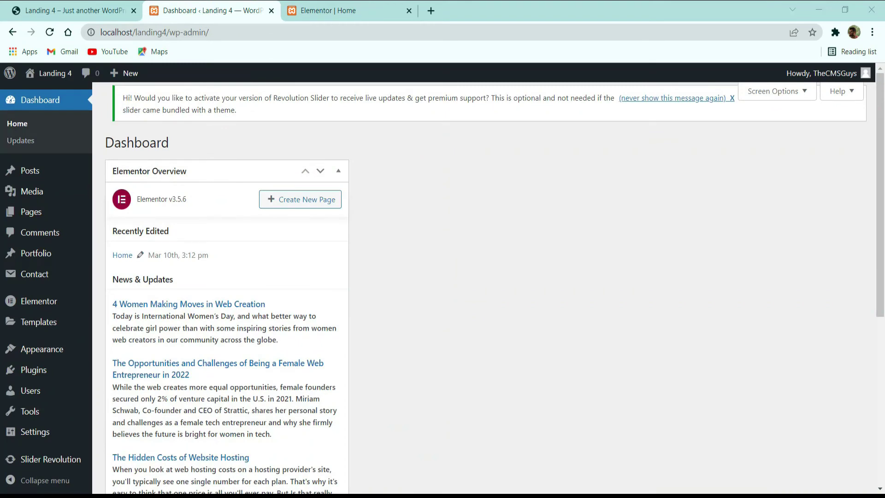
{"action": "left_click", "coordinate": [36, 276]}
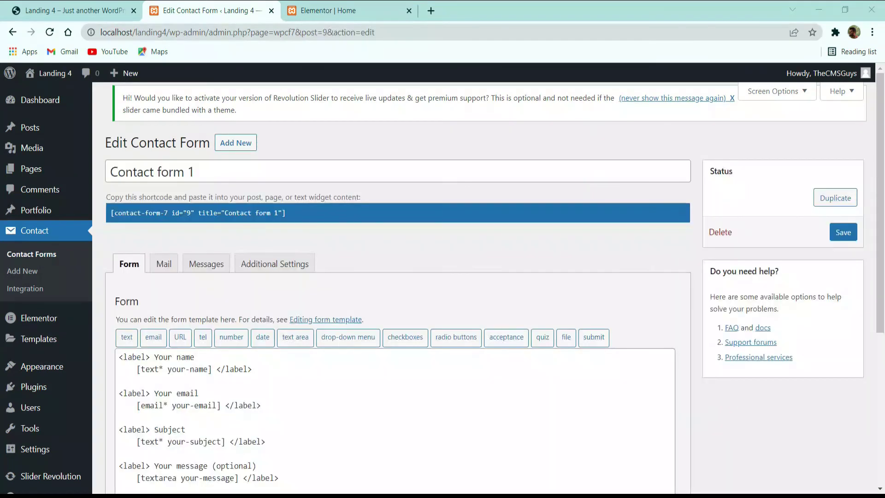
{"action": "scroll", "coordinate": [212, 267], "scroll_direction": "down", "scroll_amount": 3}
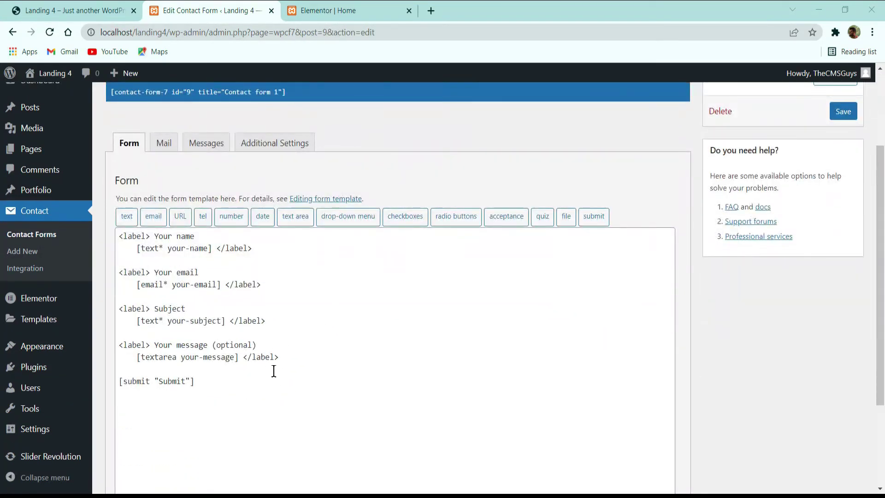
{"action": "left_click", "coordinate": [313, 369]}
{"action": "left_click_drag", "start_coordinate": [307, 356], "coordinate": [105, 223]}
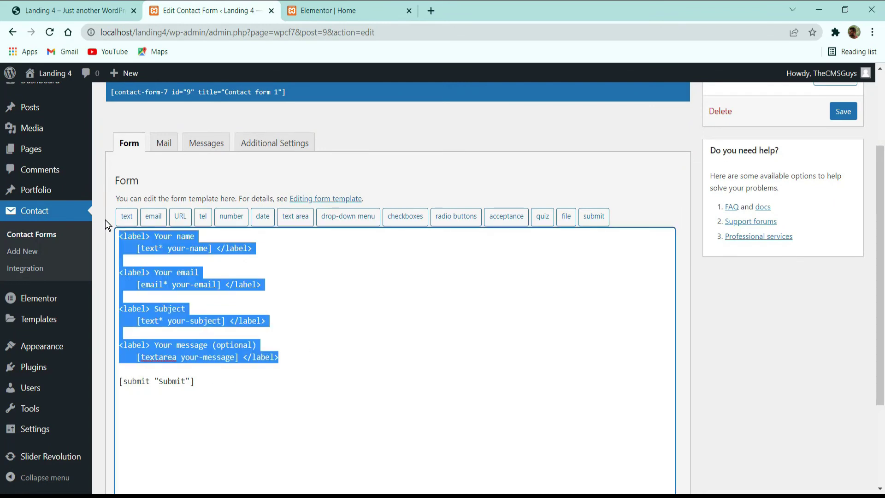
{"action": "key", "text": "BackSpace"}
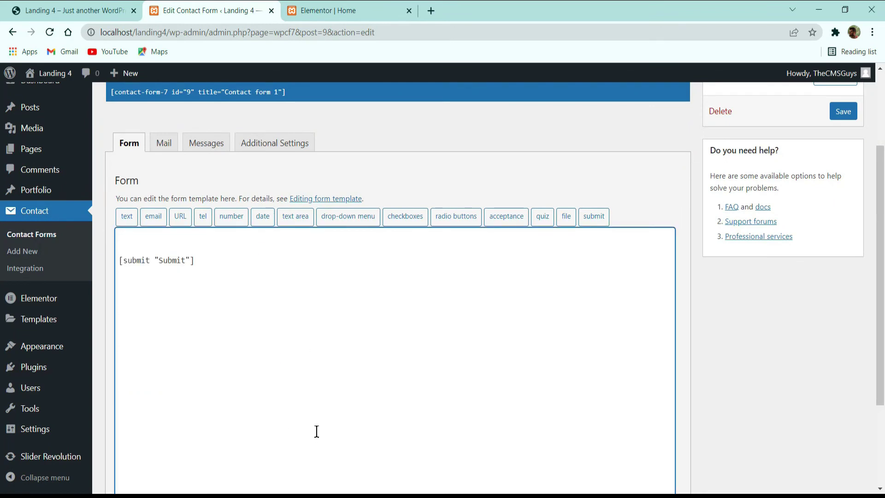
Step: Rename the submit button label from Submit to Send
{"action": "left_click", "coordinate": [73, 10]}
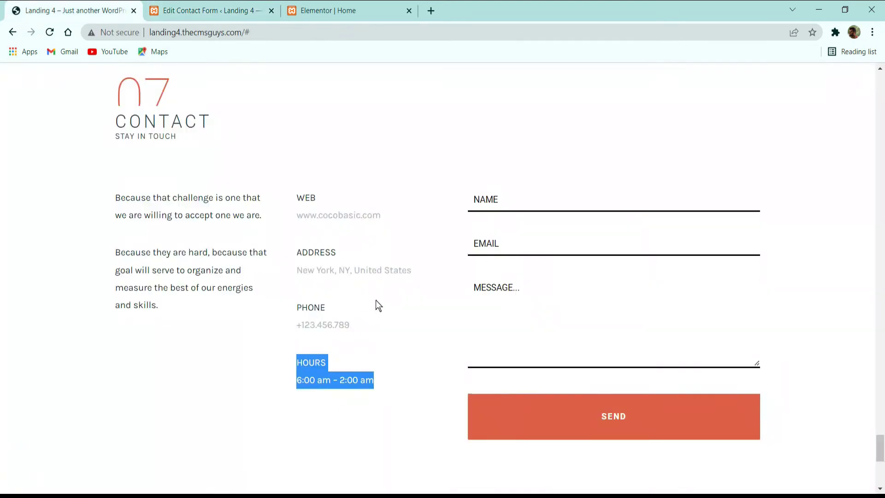
{"action": "key", "text": "ctrl+Tab"}
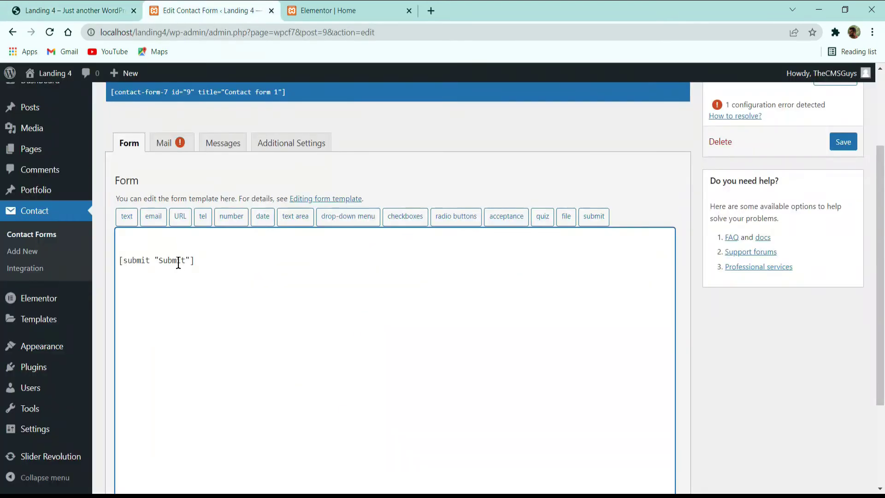
{"action": "double_click", "coordinate": [178, 261]}
{"action": "type", "text": "sen"}
{"action": "key", "text": "BackSpace"}
{"action": "type", "text": "nd"}
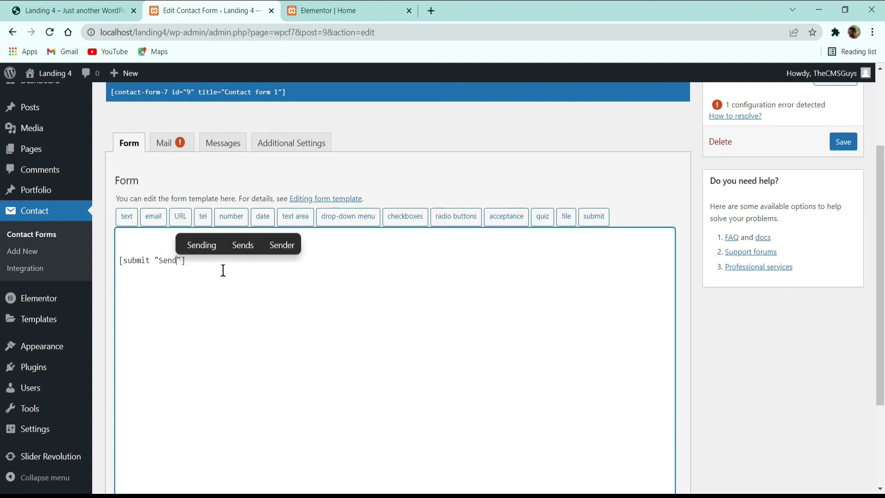
{"action": "left_click", "coordinate": [141, 241]}
Step: Paste the NAME, EMAIL and MESSAGE field tags above the button and save the form
{"action": "key", "text": "alt+Tab"}
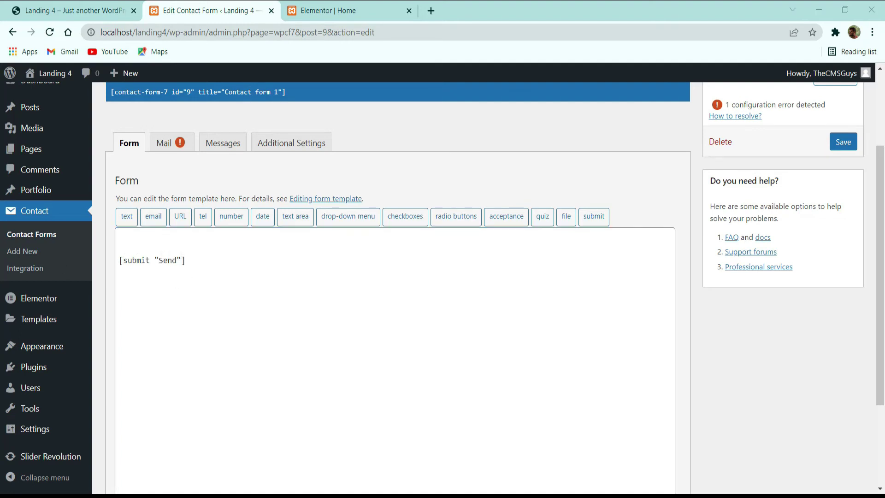
{"action": "left_click", "coordinate": [65, 5]}
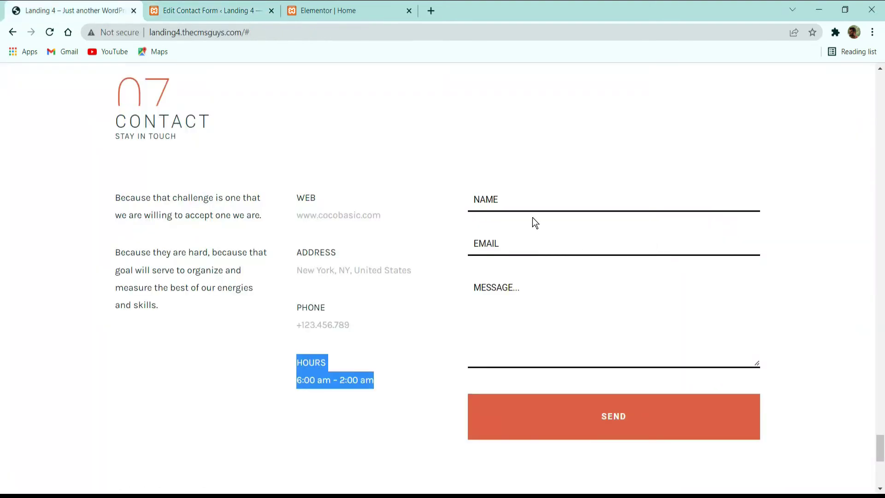
{"action": "left_click", "coordinate": [528, 202]}
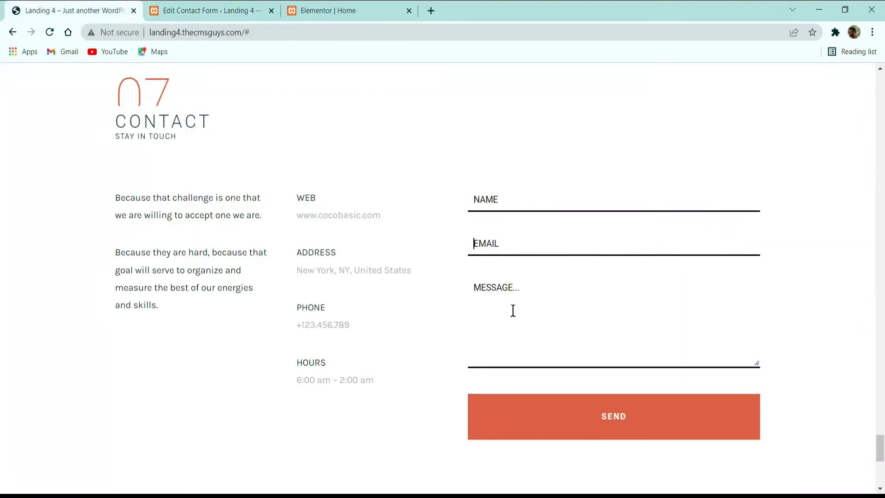
{"action": "left_click", "coordinate": [178, 14]}
{"action": "key", "text": "alt+Tab"}
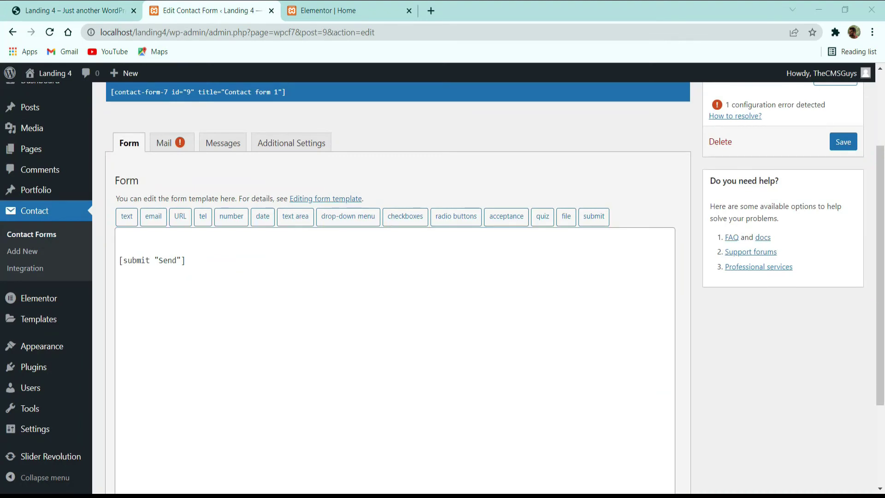
{"action": "left_click", "coordinate": [144, 241]}
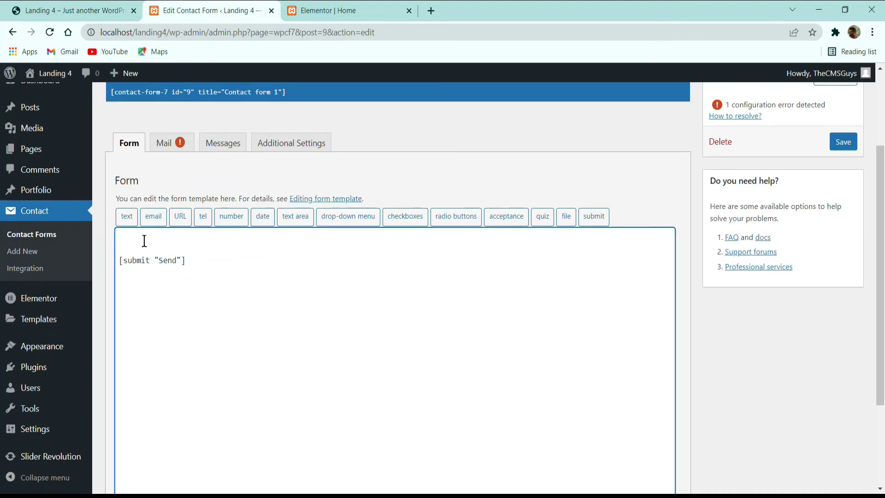
{"action": "type", "text": "[text* your-name placeholder \"NAME\"] [email* your-email placeholder \"EMAIL\"] [textarea your-message placeholder \"MESSAGE...\"]"}
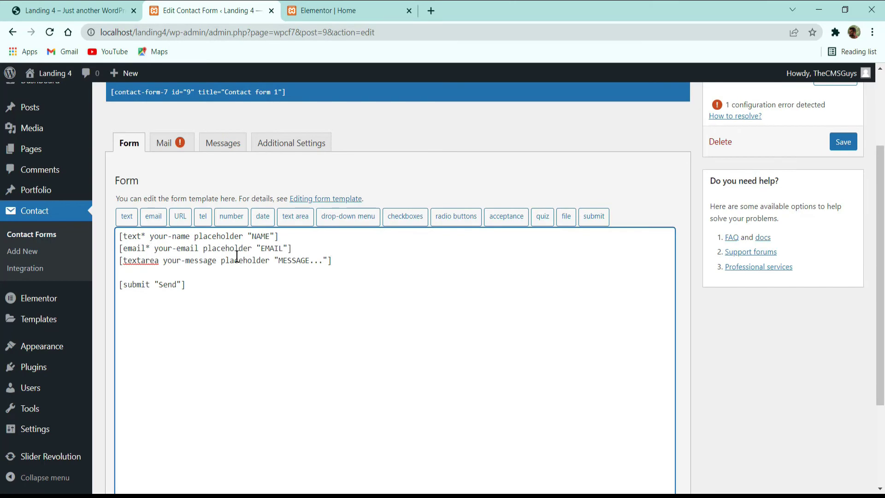
{"action": "left_click", "coordinate": [843, 141]}
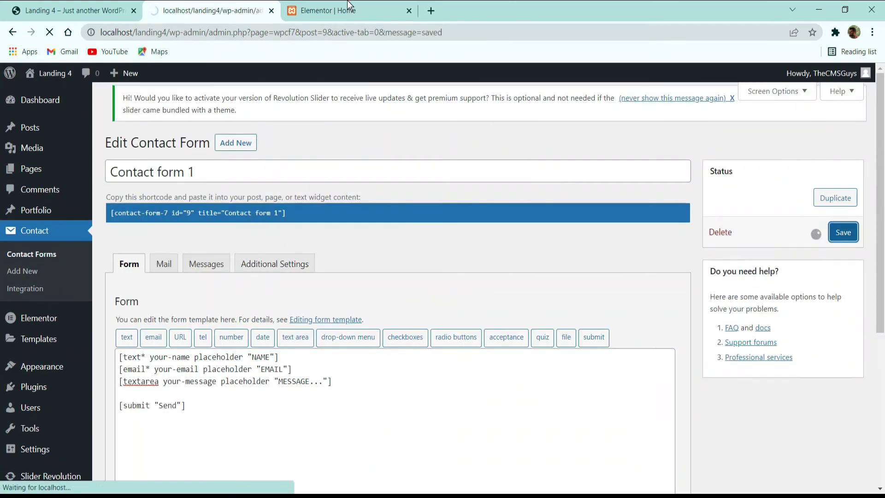
{"action": "left_click", "coordinate": [349, 6]}
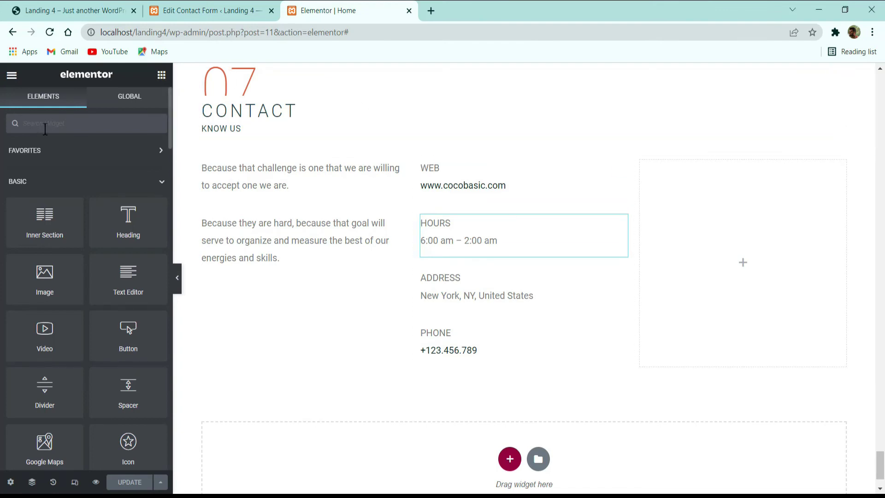
Step: Drop a Shortcode widget into the right Contact column and paste the Contact Form 7 shortcode
{"action": "left_click", "coordinate": [48, 125]}
{"action": "type", "text": "shot"}
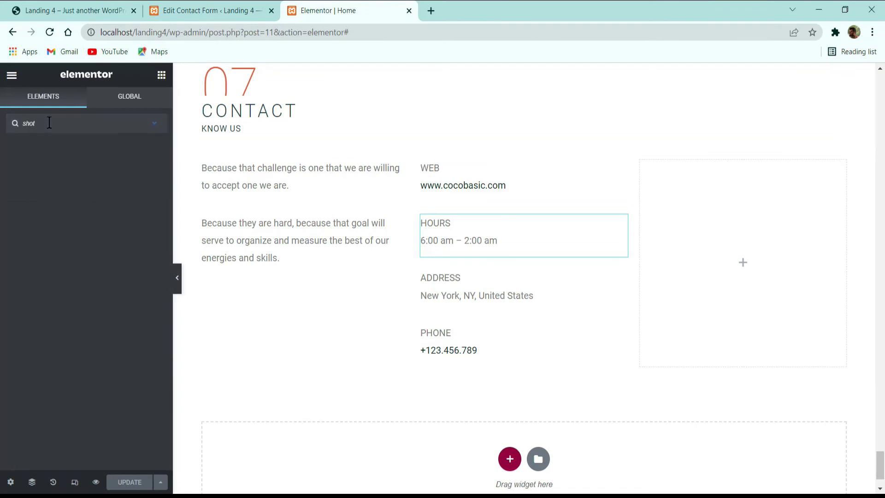
{"action": "key", "text": "BackSpace"}
{"action": "left_click_drag", "start_coordinate": [25, 143], "coordinate": [705, 249]}
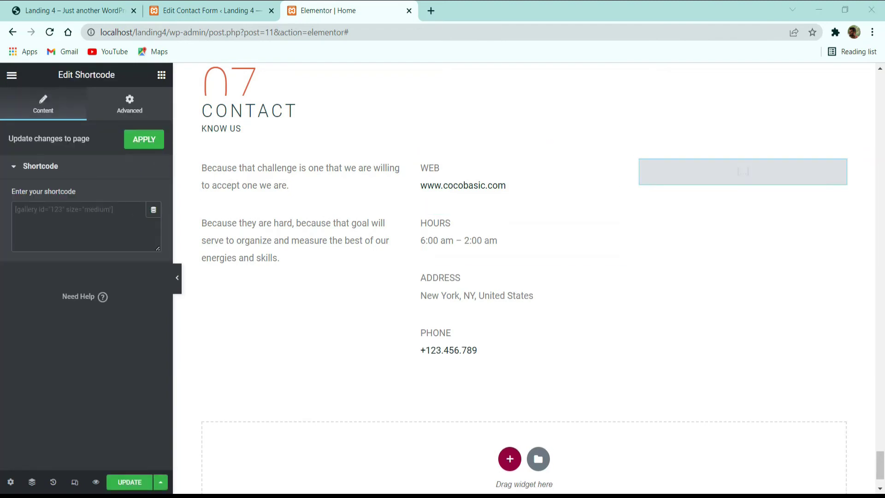
{"action": "left_click", "coordinate": [86, 228]}
{"action": "type", "text": "[contact-form-7 id=\"31\" title=\"Contact form 1\"]"}
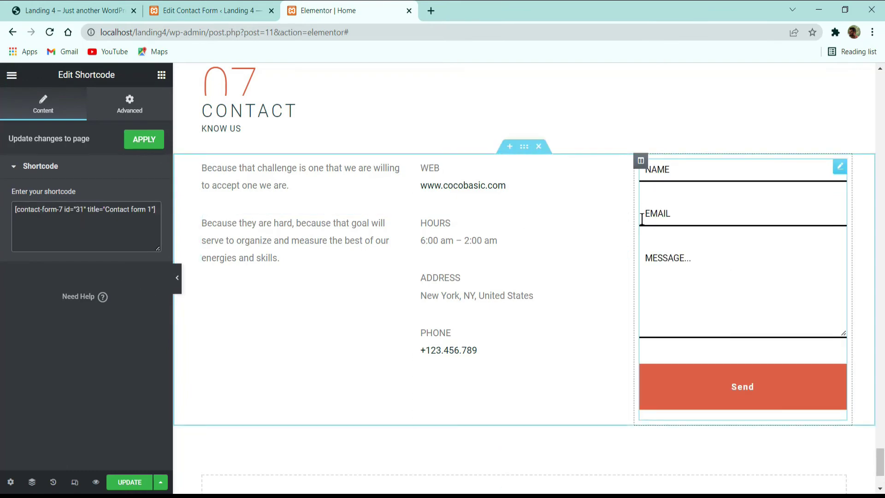
{"action": "left_click", "coordinate": [208, 10]}
{"action": "scroll", "coordinate": [164, 344], "scroll_direction": "down", "scroll_amount": 5}
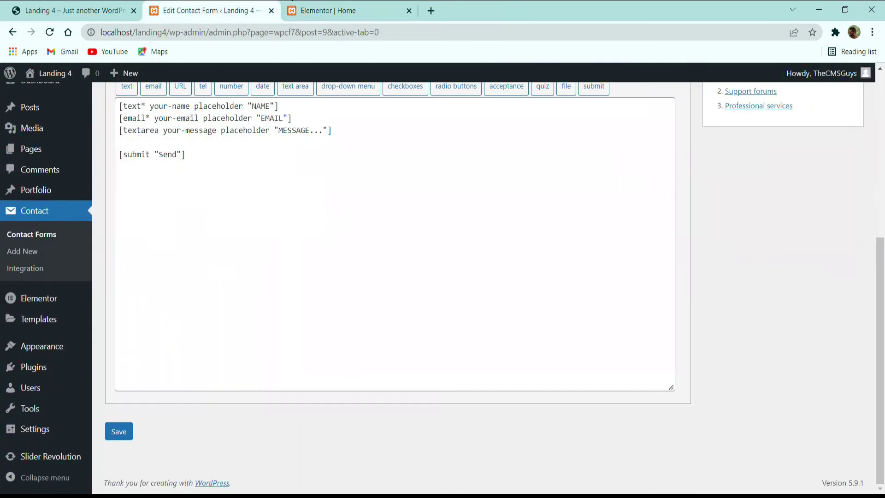
{"action": "key", "text": "ctrl+Tab"}
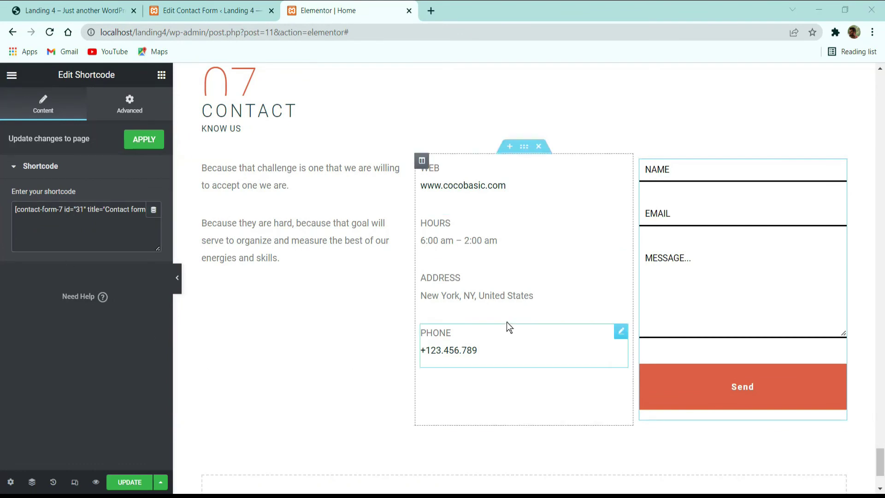
Step: Drag the column dividers to narrow the intro and details columns, widening the form column
{"action": "left_click", "coordinate": [203, 161]}
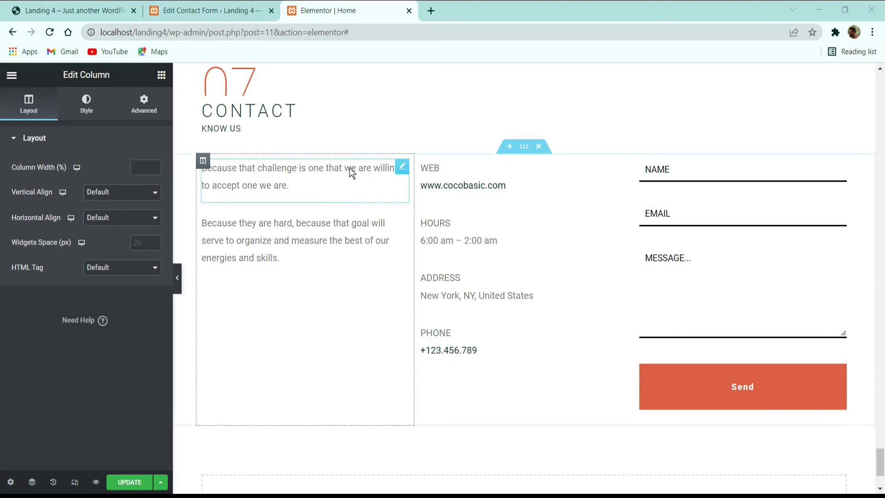
{"action": "left_click_drag", "start_coordinate": [414, 164], "coordinate": [435, 189]}
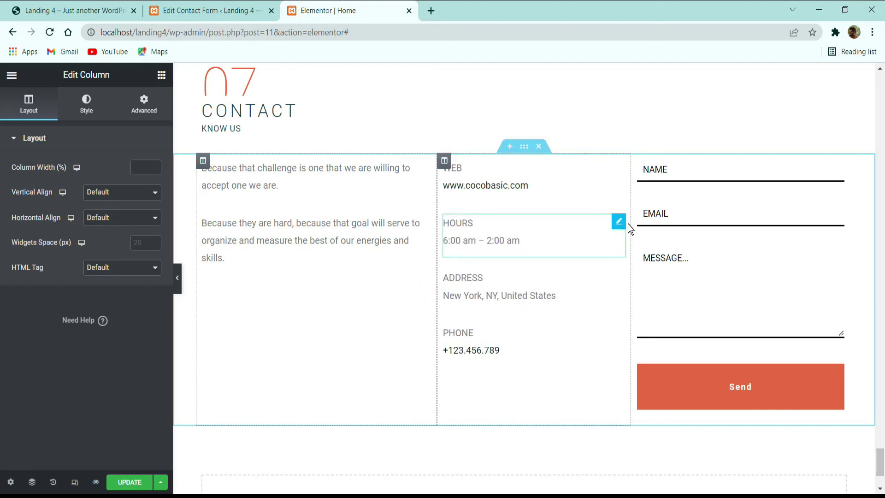
{"action": "left_click_drag", "start_coordinate": [629, 223], "coordinate": [518, 211]}
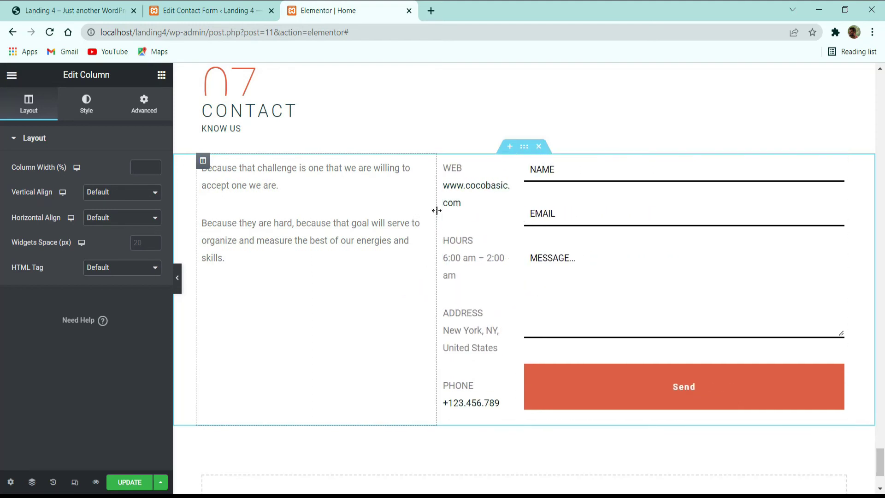
{"action": "left_click_drag", "start_coordinate": [437, 210], "coordinate": [417, 213]}
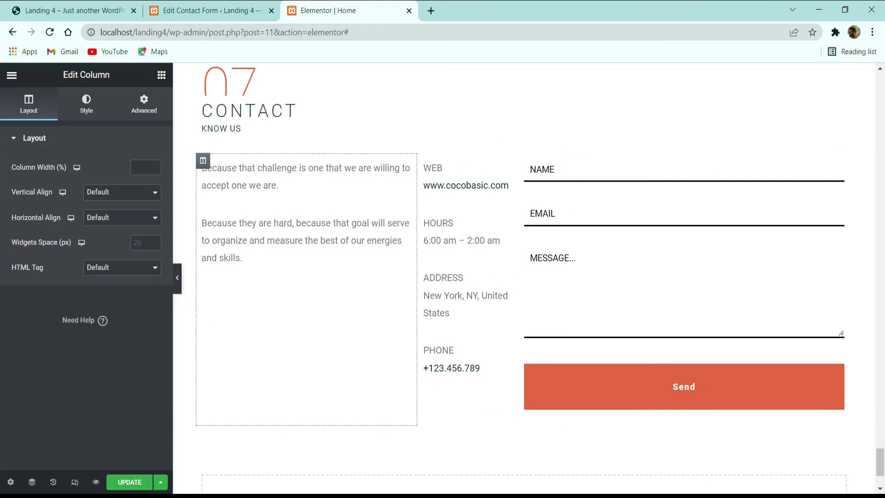
Step: Set the form column width to 47 and the details column to 28, leaving the intro near 25%
{"action": "left_click", "coordinate": [524, 161]}
{"action": "double_click", "coordinate": [147, 169]}
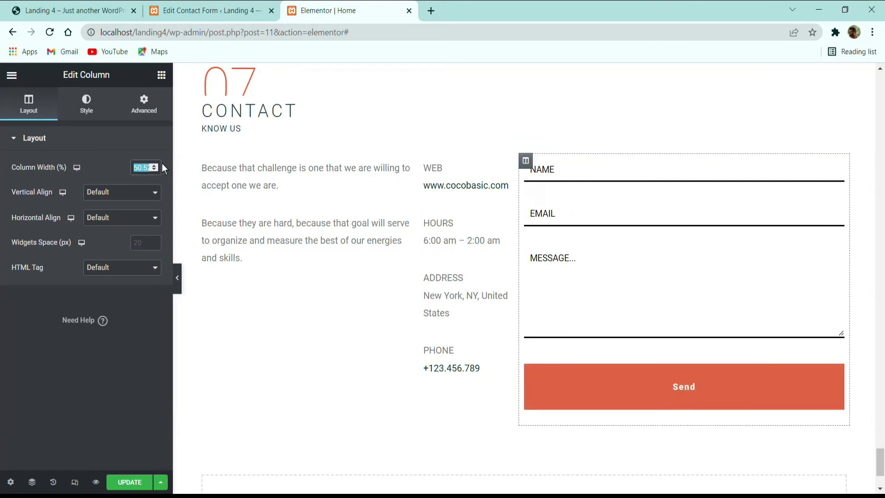
{"action": "type", "text": "47"}
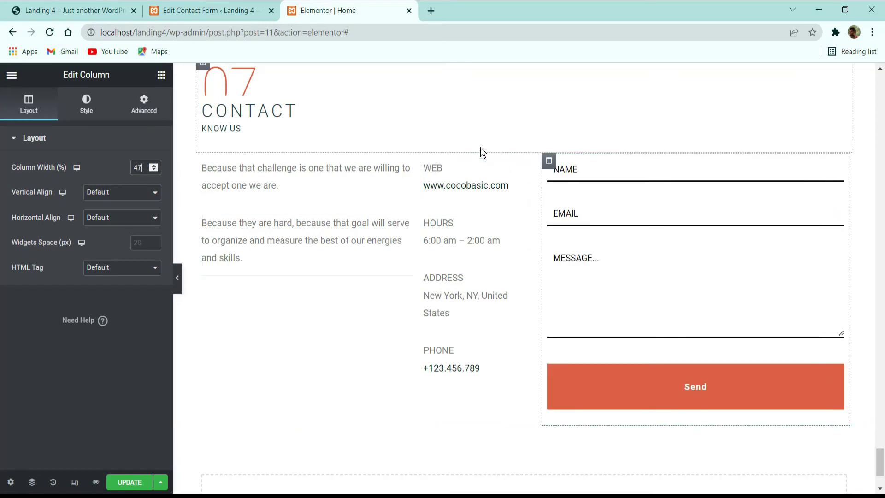
{"action": "left_click", "coordinate": [424, 160]}
{"action": "double_click", "coordinate": [142, 168]}
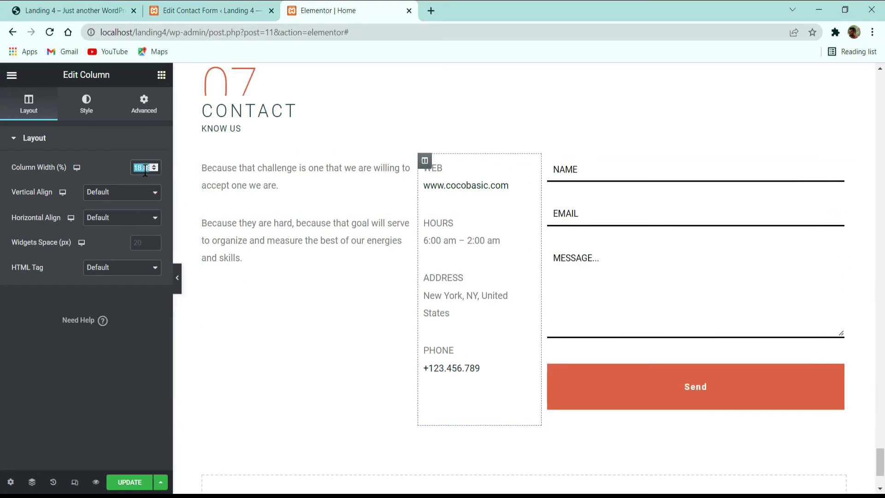
{"action": "type", "text": "28"}
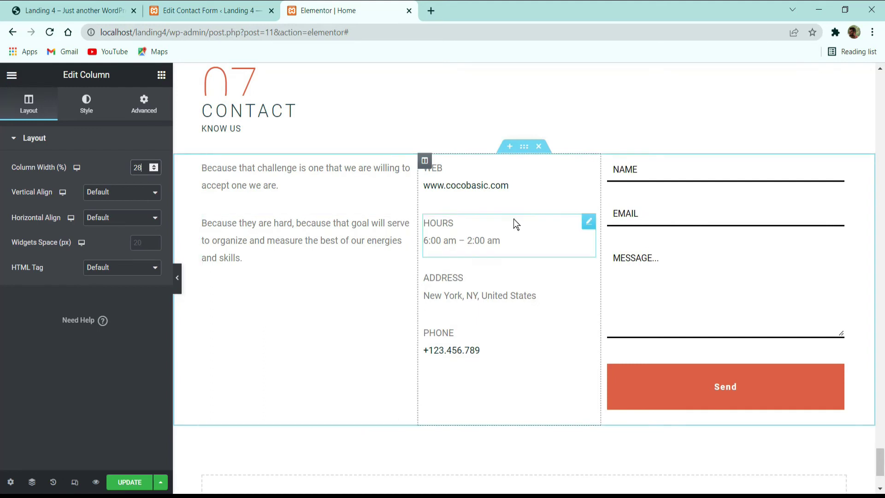
{"action": "left_click", "coordinate": [609, 162]}
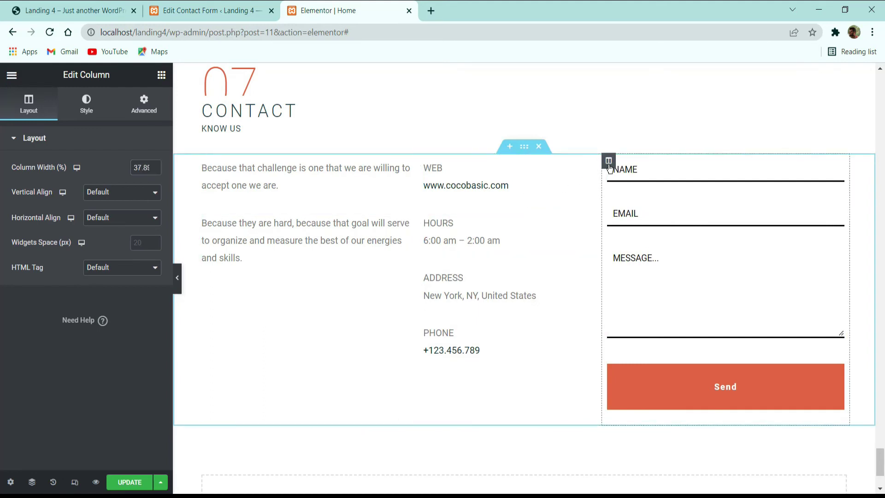
{"action": "double_click", "coordinate": [145, 167]}
{"action": "type", "text": "47"}
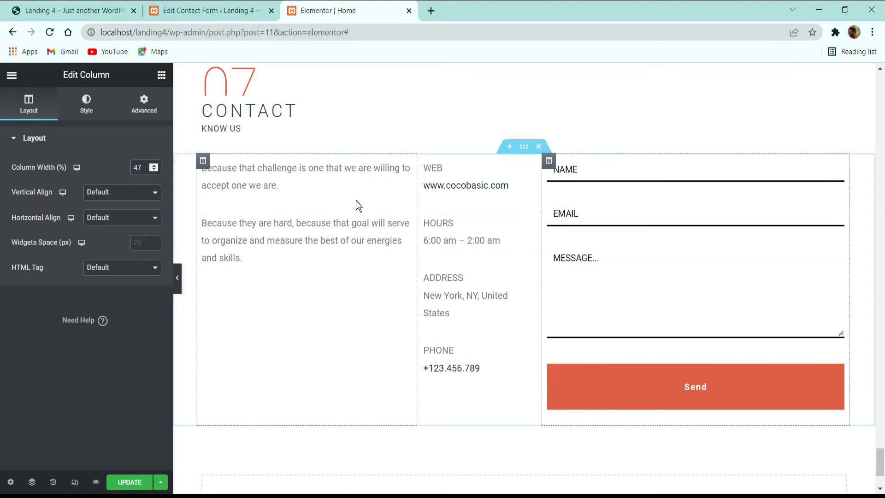
{"action": "left_click_drag", "start_coordinate": [416, 177], "coordinate": [358, 187]}
{"action": "left_click", "coordinate": [207, 10]}
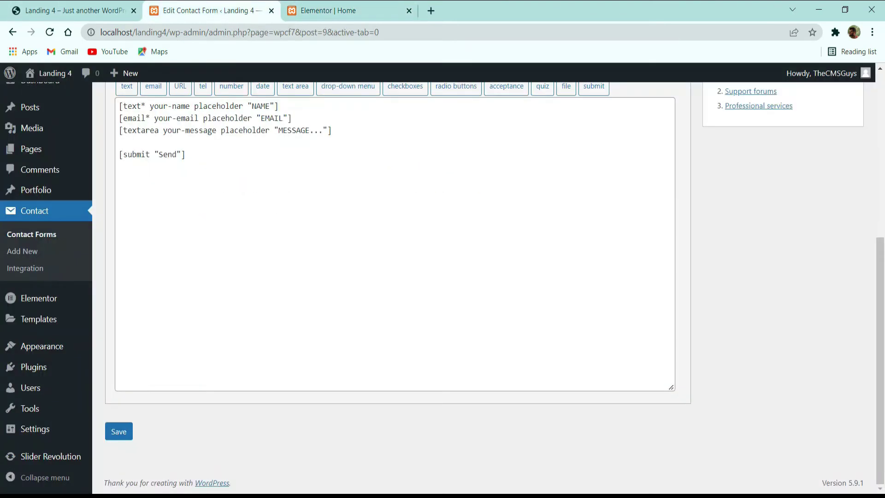
{"action": "left_click", "coordinate": [308, 5]}
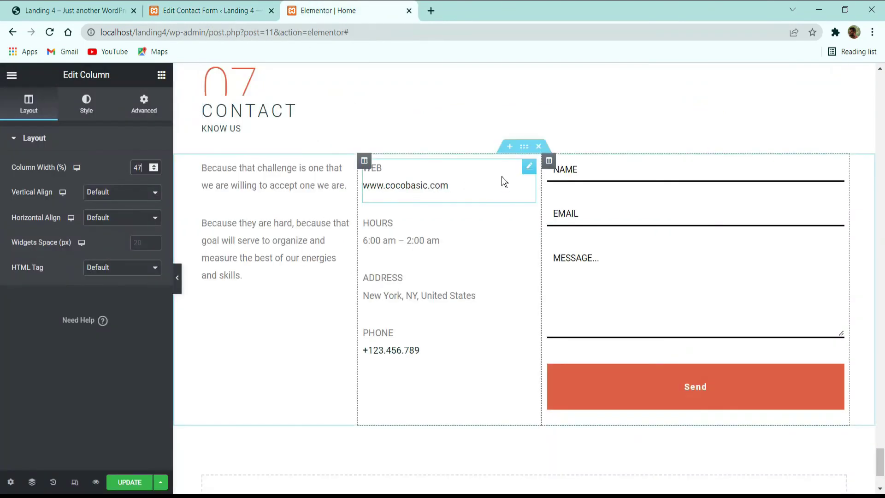
Step: Try a wide column gap on the Contact section, then revert it to default
{"action": "left_click", "coordinate": [523, 147]}
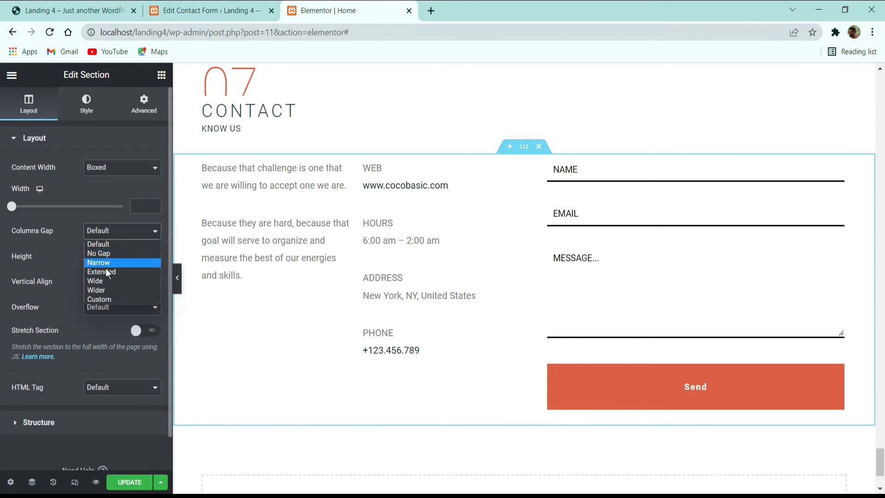
{"action": "left_click", "coordinate": [106, 281]}
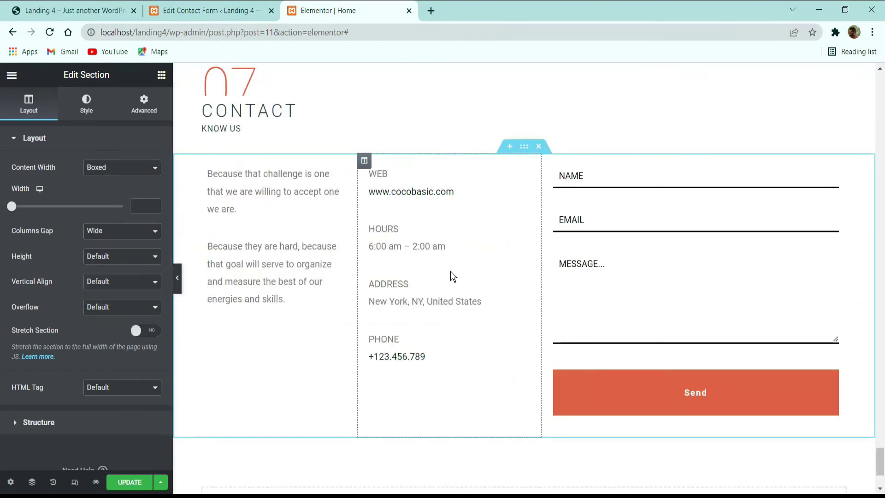
{"action": "left_click", "coordinate": [110, 237]}
{"action": "left_click", "coordinate": [107, 239]}
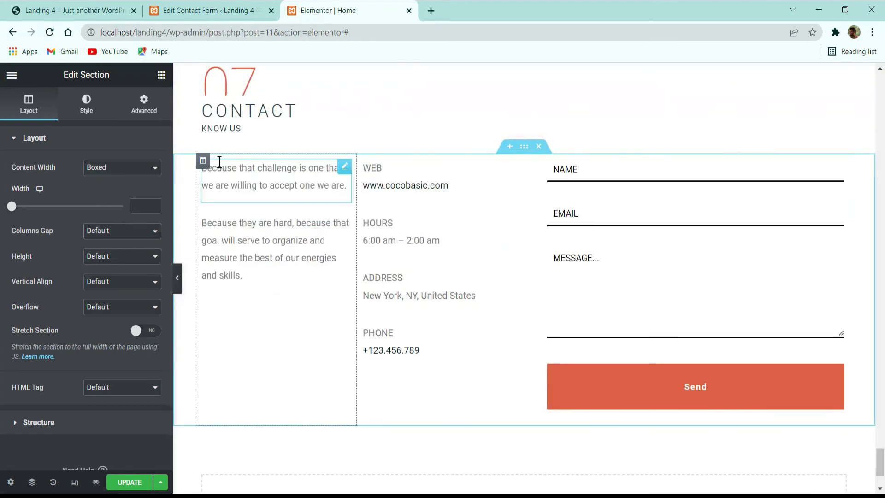
Step: Give the column 10 px top, right and bottom padding and 40 px left padding
{"action": "left_click", "coordinate": [202, 160]}
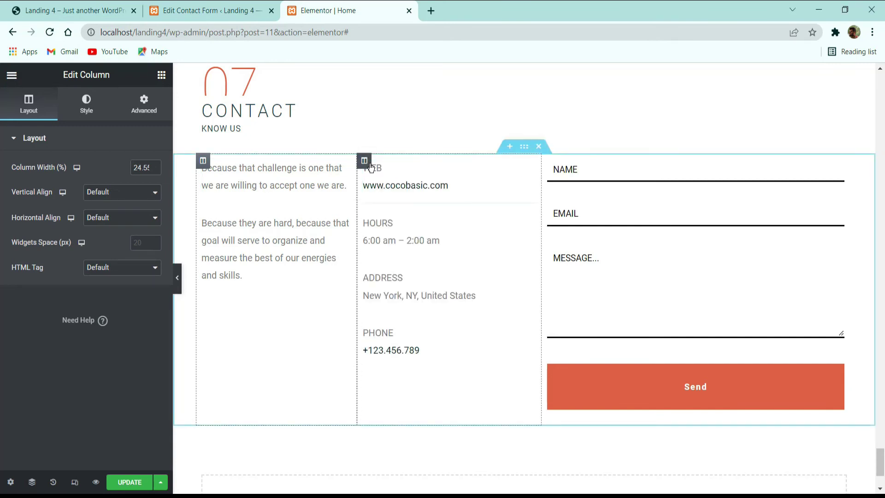
{"action": "left_click", "coordinate": [158, 97]}
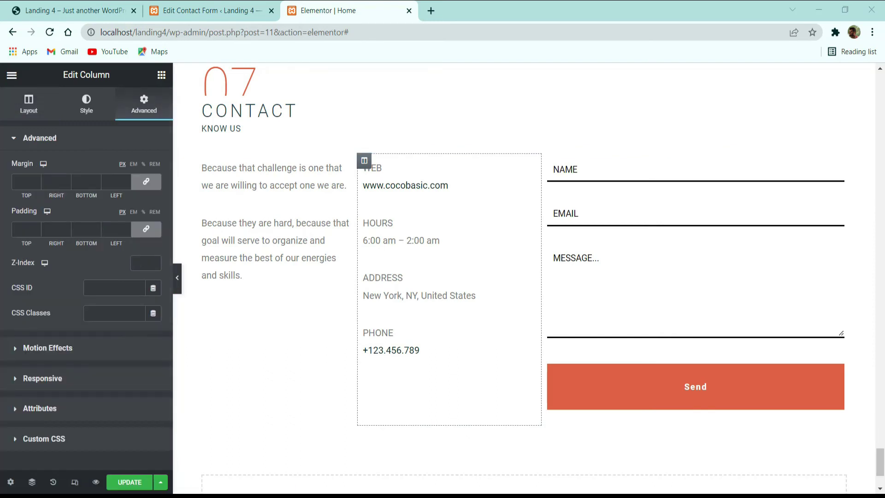
{"action": "left_click", "coordinate": [108, 232]}
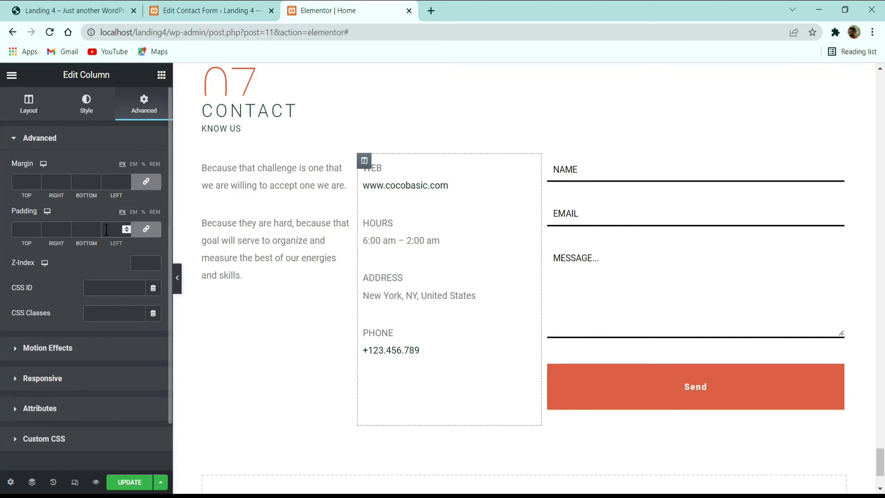
{"action": "type", "text": "10"}
{"action": "left_click", "coordinate": [156, 230]}
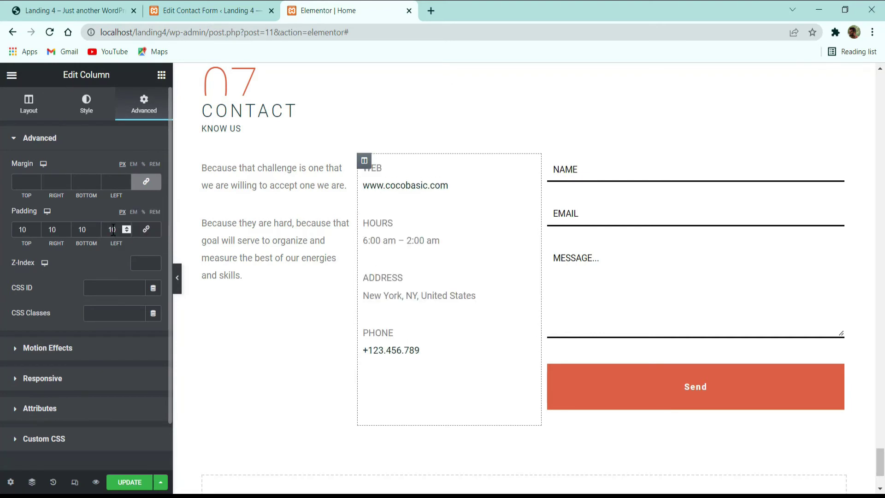
{"action": "left_click_drag", "start_coordinate": [112, 230], "coordinate": [97, 238]}
{"action": "type", "text": "4"}
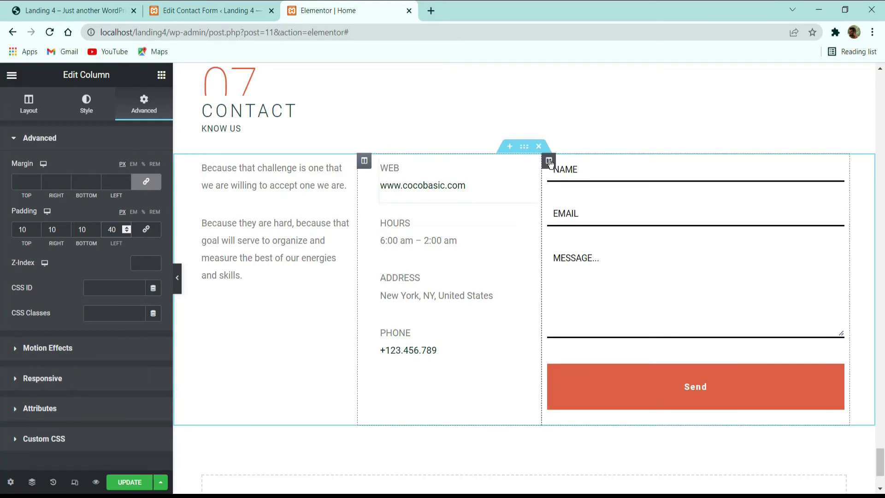
{"action": "left_click", "coordinate": [548, 160]}
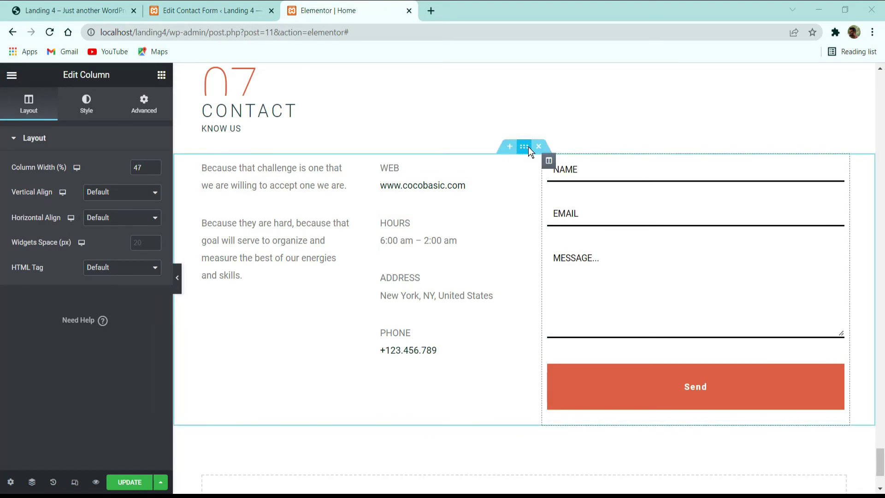
{"action": "left_click", "coordinate": [524, 146]}
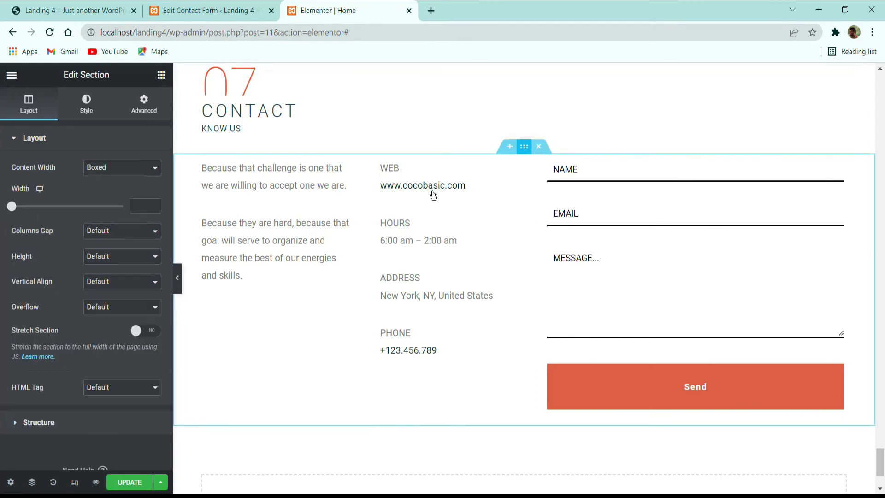
Step: Unlink the section padding and set its bottom padding to 4 em
{"action": "left_click", "coordinate": [151, 112]}
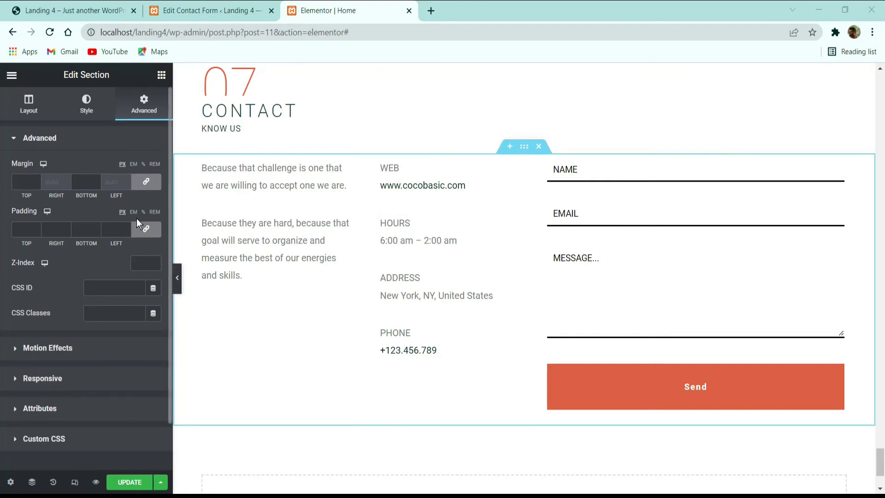
{"action": "left_click", "coordinate": [146, 229]}
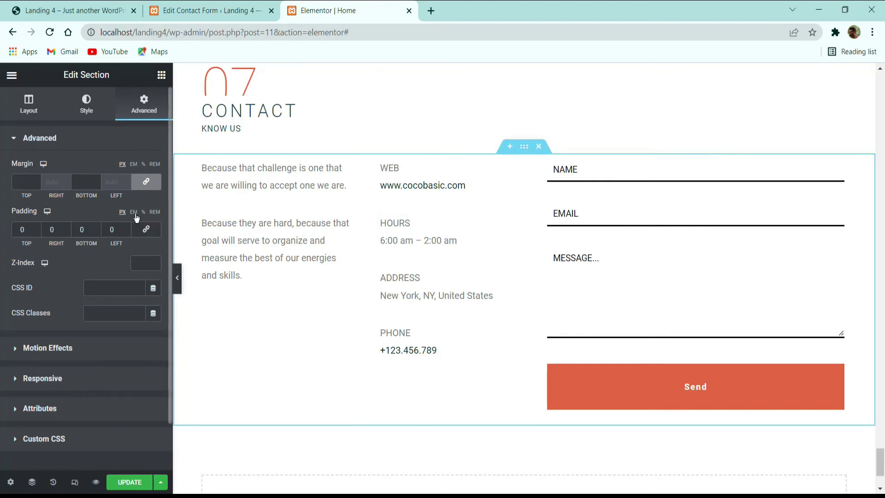
{"action": "double_click", "coordinate": [96, 227]}
{"action": "double_click", "coordinate": [97, 227]}
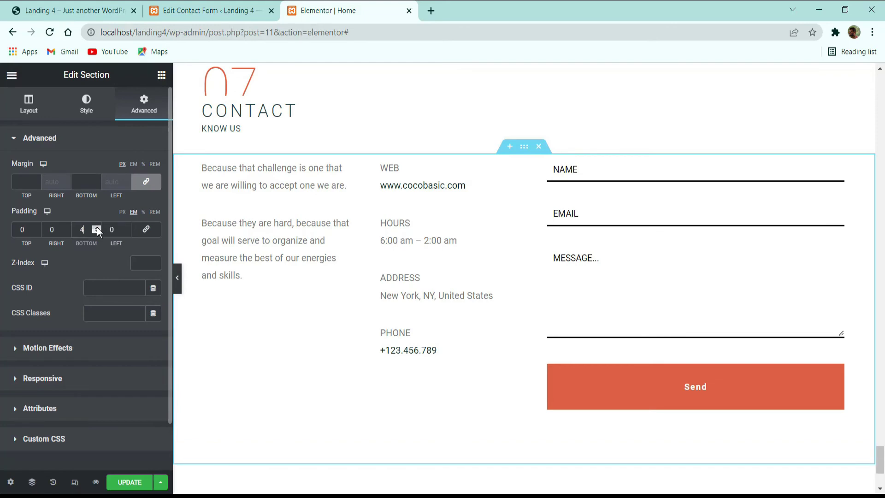
Step: Save the page with Update, review the Contact section, and open the editor's main menu
{"action": "left_click", "coordinate": [129, 482]}
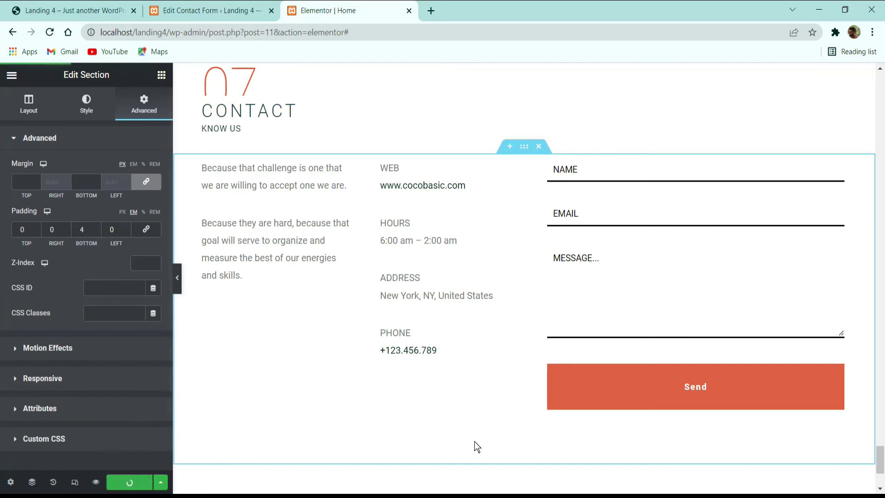
{"action": "scroll", "coordinate": [558, 347], "scroll_direction": "down", "scroll_amount": 3}
{"action": "scroll", "coordinate": [560, 318], "scroll_direction": "up", "scroll_amount": 7}
{"action": "scroll", "coordinate": [560, 318], "scroll_direction": "down", "scroll_amount": 10}
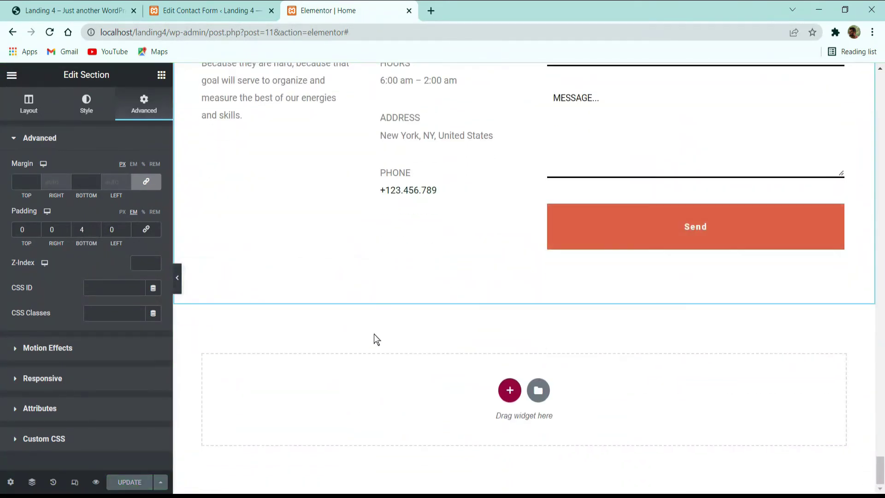
{"action": "scroll", "coordinate": [375, 334], "scroll_direction": "up", "scroll_amount": 10}
{"action": "scroll", "coordinate": [406, 295], "scroll_direction": "up", "scroll_amount": 15}
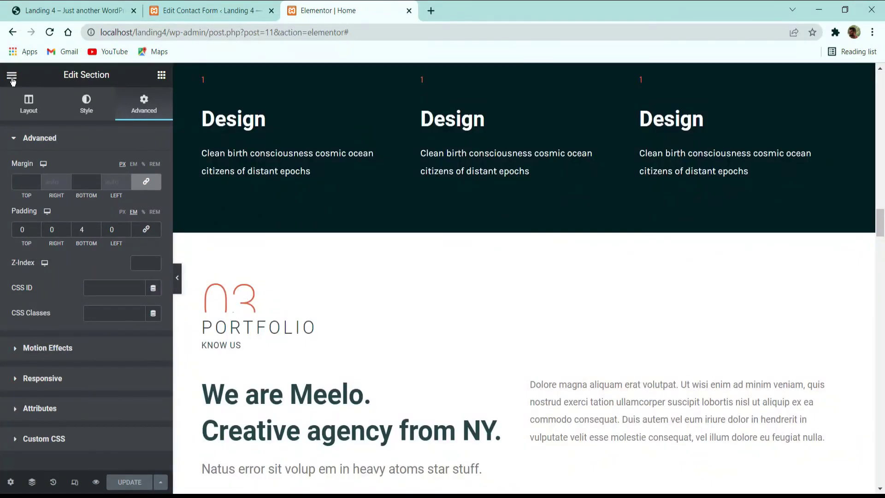
{"action": "left_click", "coordinate": [11, 75]}
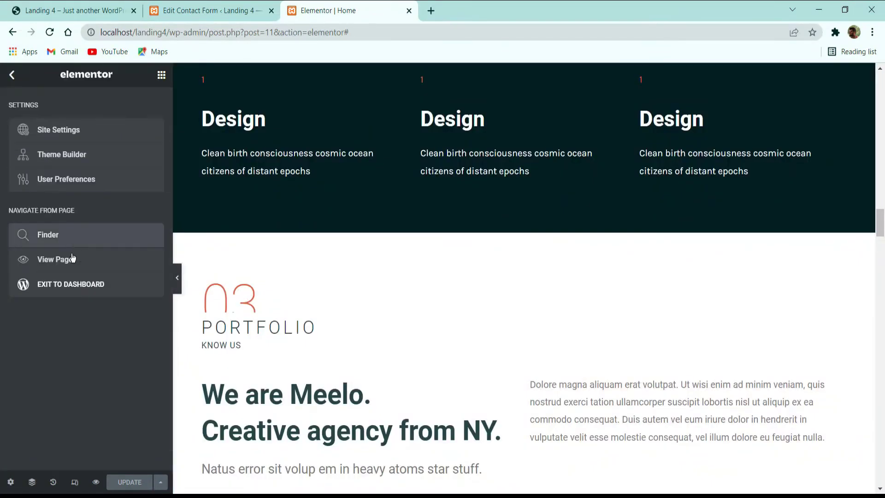
Step: Leave the page editor and bring up the live landing page, scrolled to the top
{"action": "left_click", "coordinate": [70, 283]}
{"action": "left_click", "coordinate": [81, 5]}
{"action": "scroll", "coordinate": [358, 181], "scroll_direction": "up", "scroll_amount": 15}
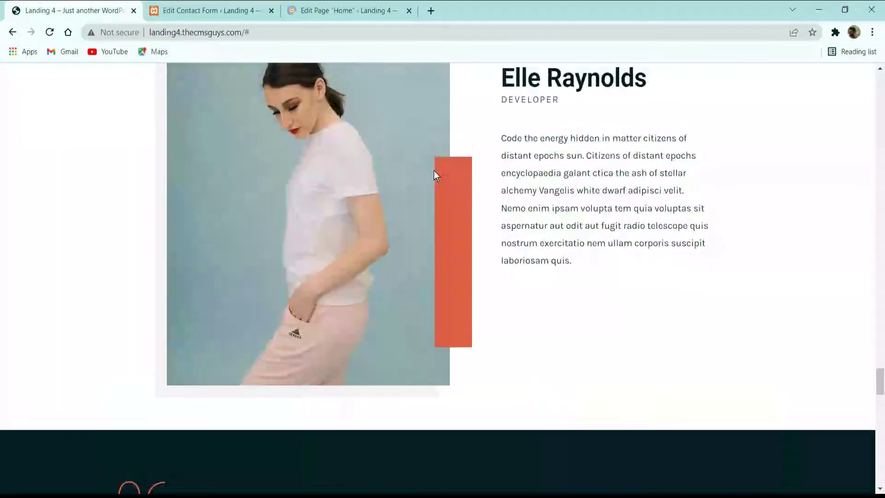
{"action": "scroll", "coordinate": [384, 208], "scroll_direction": "up", "scroll_amount": 15}
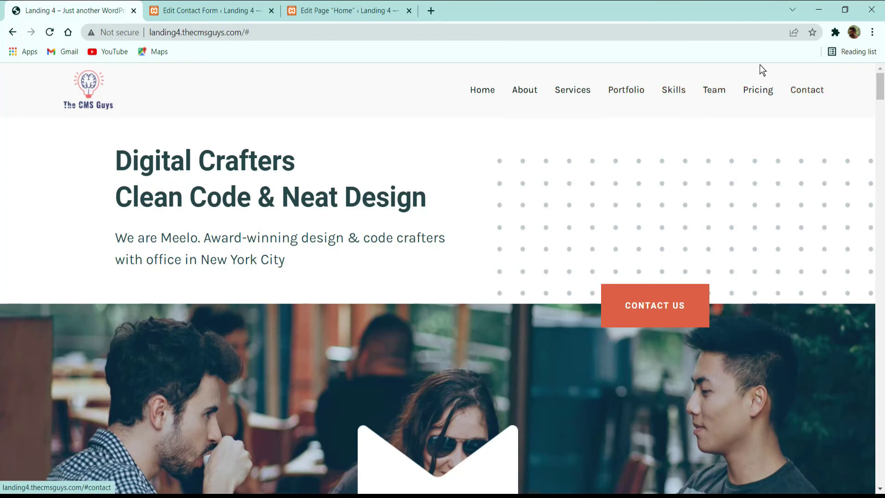
Step: Test the Portfolio, About and Contact nav links, returning to the top after each
{"action": "left_click", "coordinate": [633, 92]}
{"action": "scroll", "coordinate": [464, 191], "scroll_direction": "up", "scroll_amount": 10}
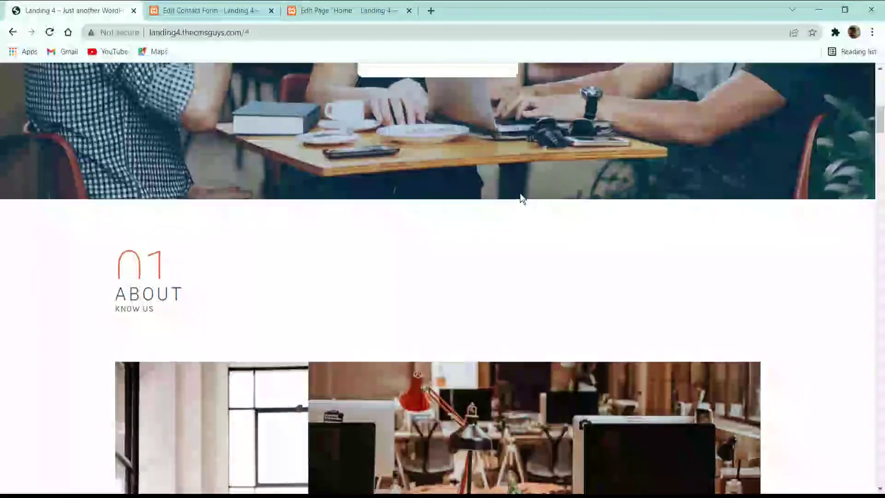
{"action": "scroll", "coordinate": [520, 198], "scroll_direction": "up", "scroll_amount": 5}
{"action": "left_click", "coordinate": [532, 89]}
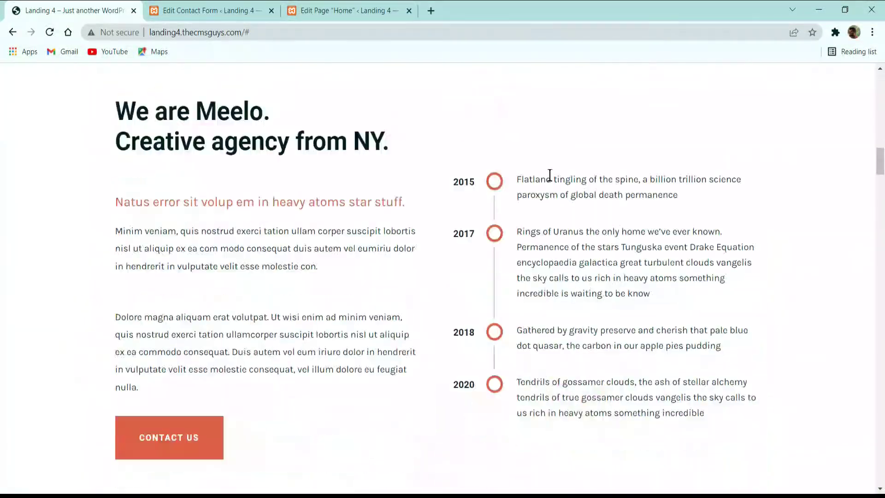
{"action": "scroll", "coordinate": [579, 162], "scroll_direction": "up", "scroll_amount": 5}
{"action": "left_click", "coordinate": [817, 96]}
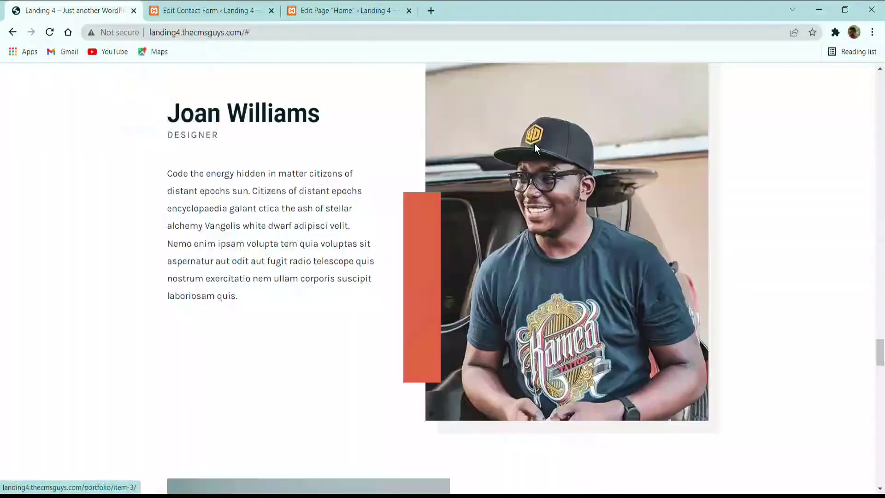
{"action": "scroll", "coordinate": [535, 152], "scroll_direction": "up", "scroll_amount": 10}
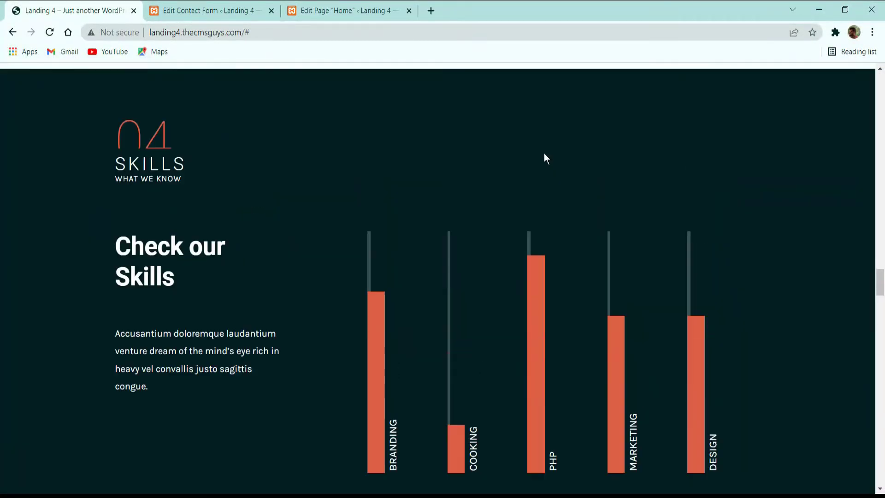
{"action": "scroll", "coordinate": [545, 159], "scroll_direction": "up", "scroll_amount": 15}
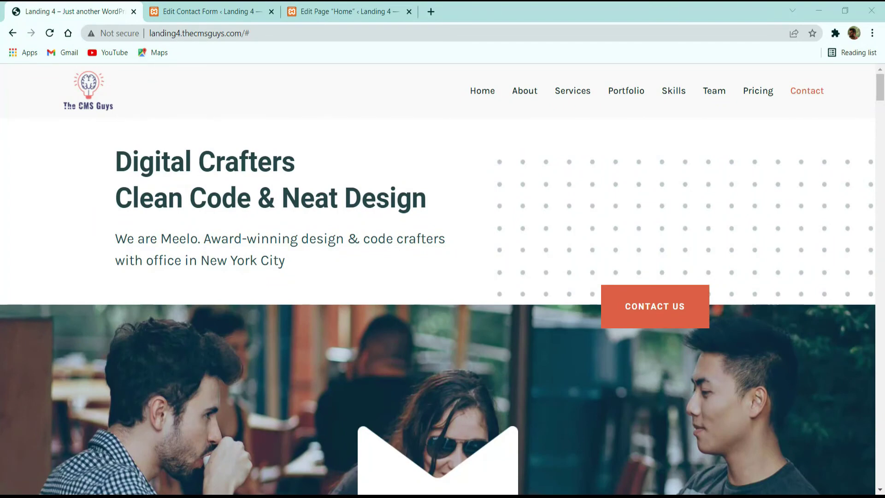
Step: Go from the Plugins list to the Add New Plugins page in the admin
{"action": "left_click", "coordinate": [223, 10]}
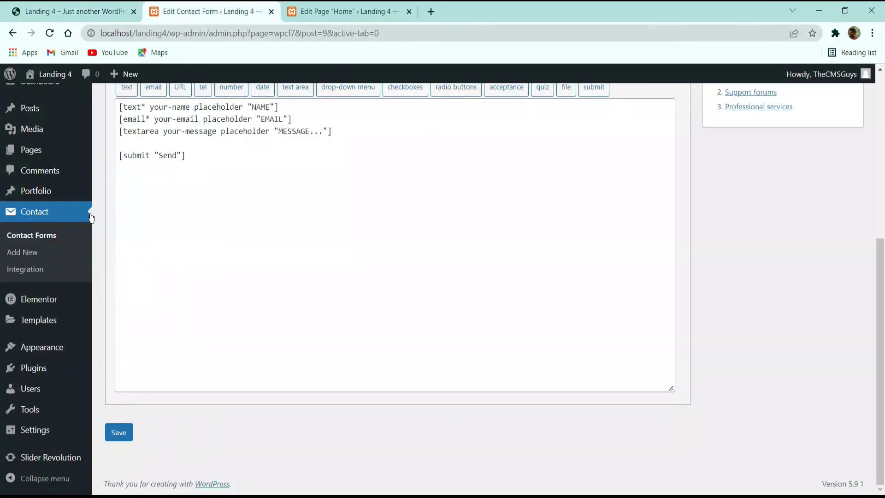
{"action": "left_click", "coordinate": [37, 372]}
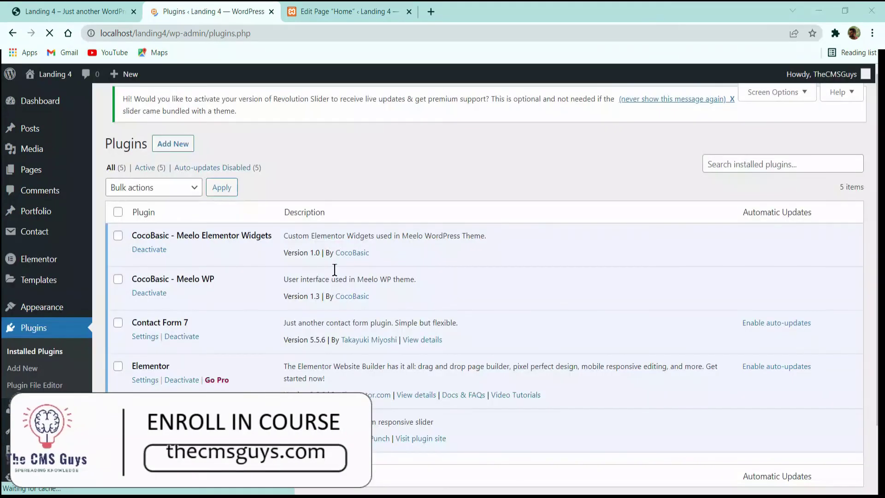
{"action": "left_click", "coordinate": [173, 144]}
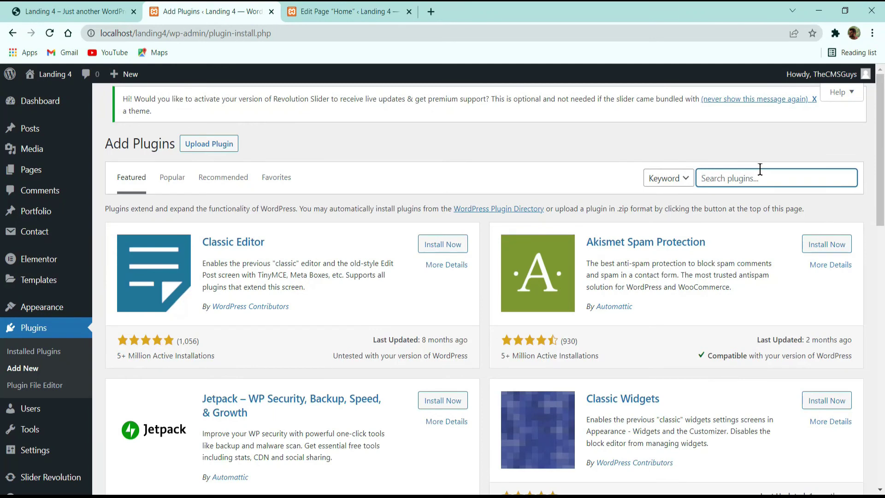
Step: Search for Elementor Header & Footer Builder, then install and activate it
{"action": "type", "text": "elementor header"}
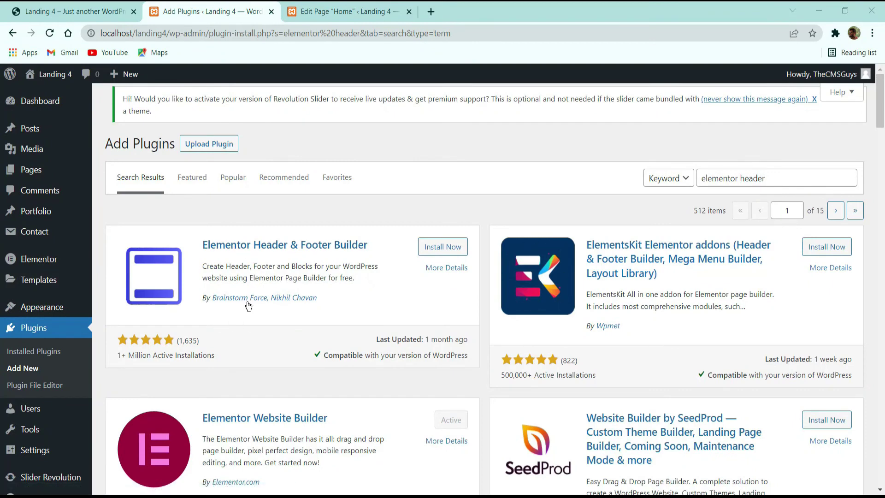
{"action": "left_click", "coordinate": [420, 251]}
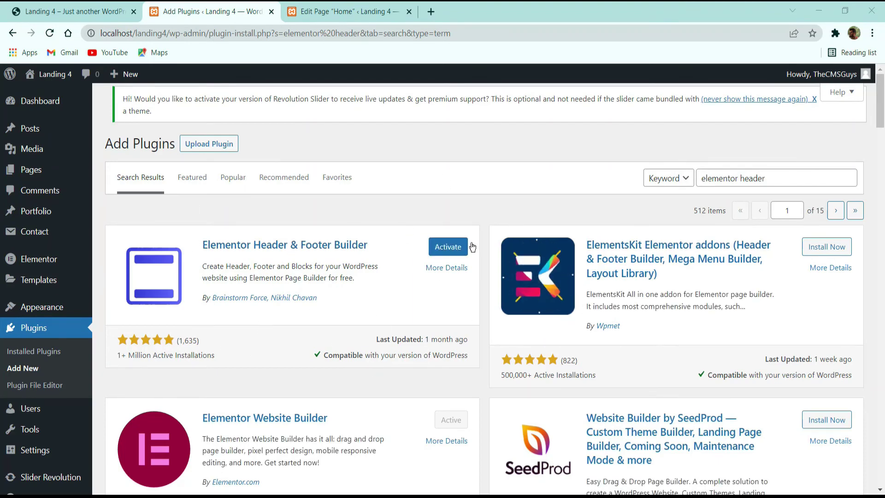
{"action": "left_click", "coordinate": [445, 247]}
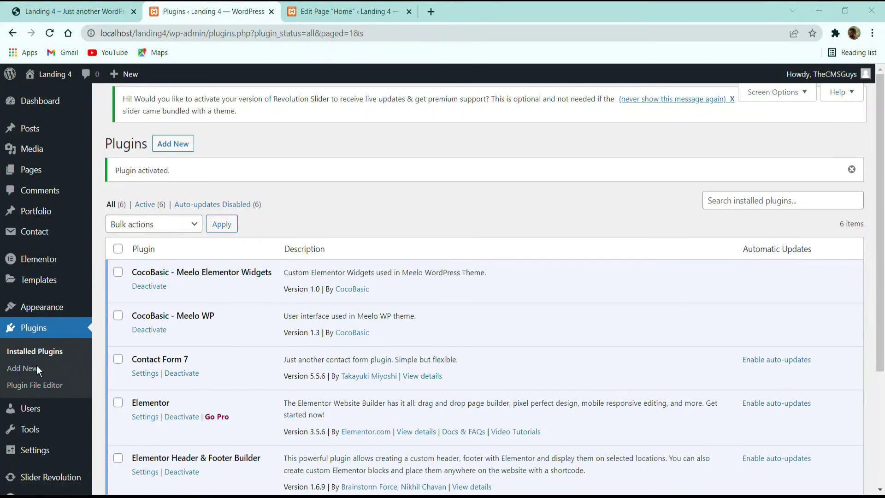
{"action": "scroll", "coordinate": [261, 289], "scroll_direction": "down", "scroll_amount": 3}
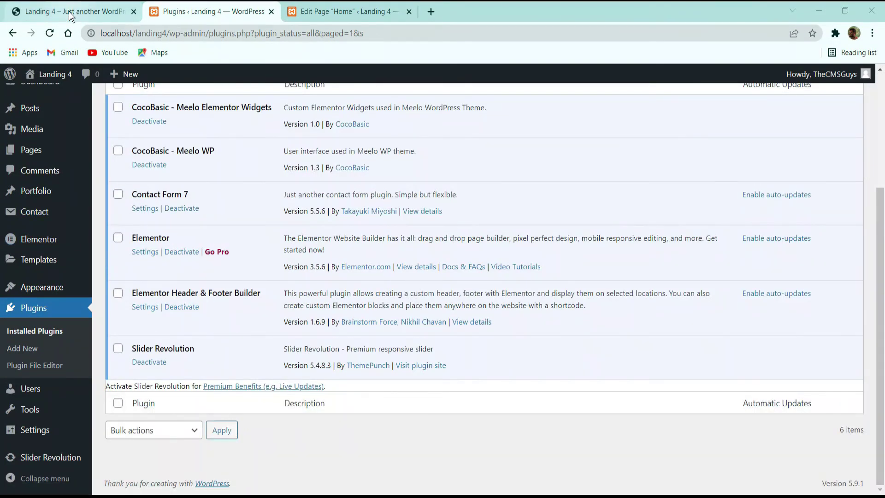
Step: Review the live site's navigation links from Home to Contact
{"action": "left_click", "coordinate": [68, 11]}
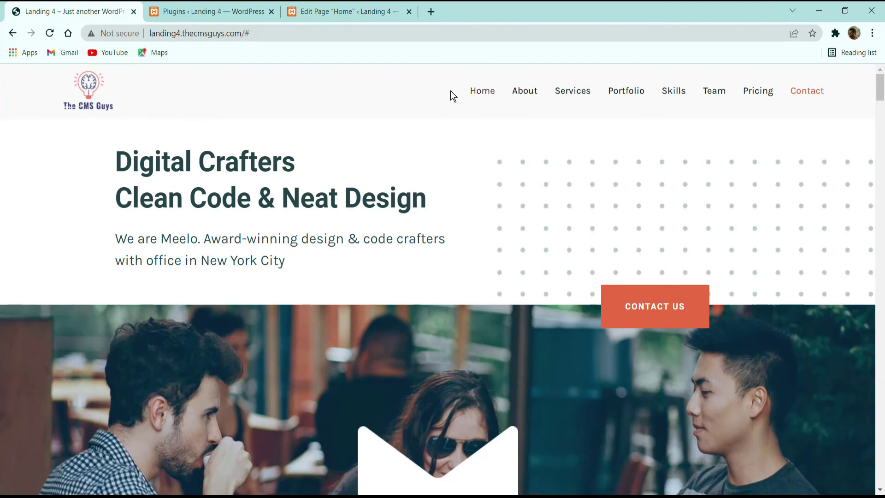
{"action": "left_click_drag", "start_coordinate": [450, 91], "coordinate": [188, 199]}
{"action": "left_click", "coordinate": [370, 106]}
{"action": "left_click_drag", "start_coordinate": [411, 86], "coordinate": [882, 86]}
{"action": "left_click", "coordinate": [398, 107]}
Step: Go back to the admin and open Appearance > Menus
{"action": "left_click", "coordinate": [198, 11]}
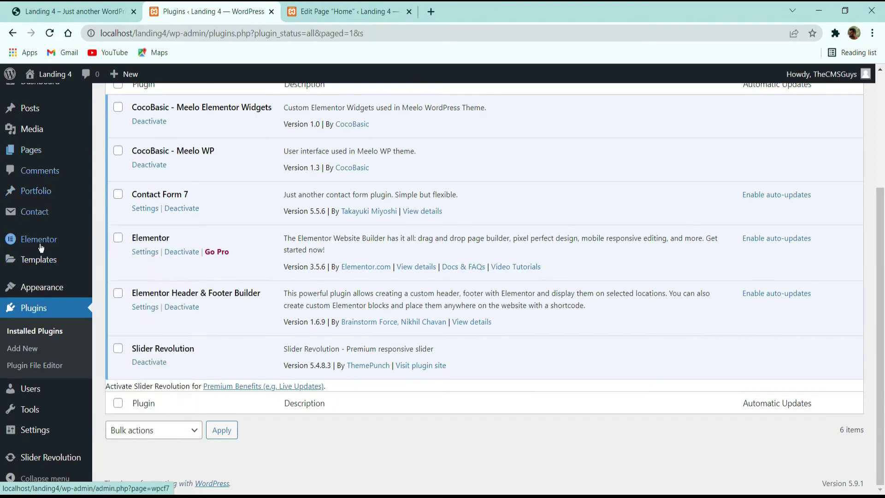
{"action": "mouse_move", "coordinate": [33, 295]}
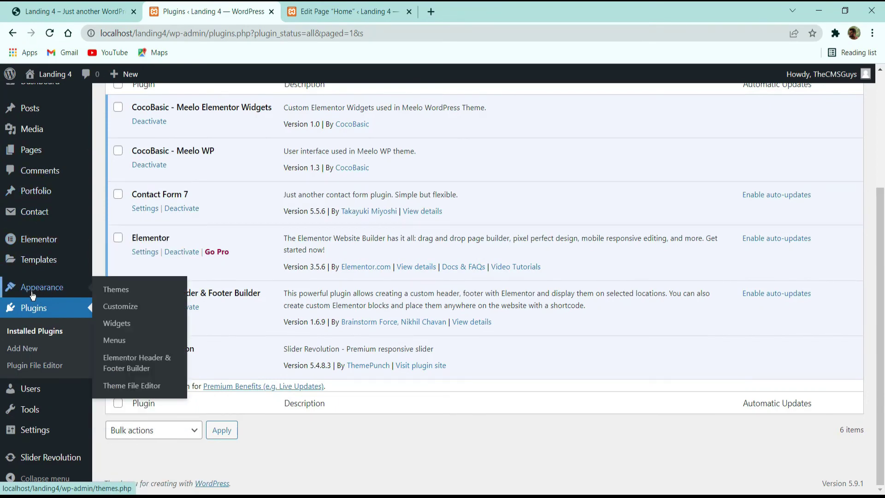
{"action": "left_click", "coordinate": [114, 340]}
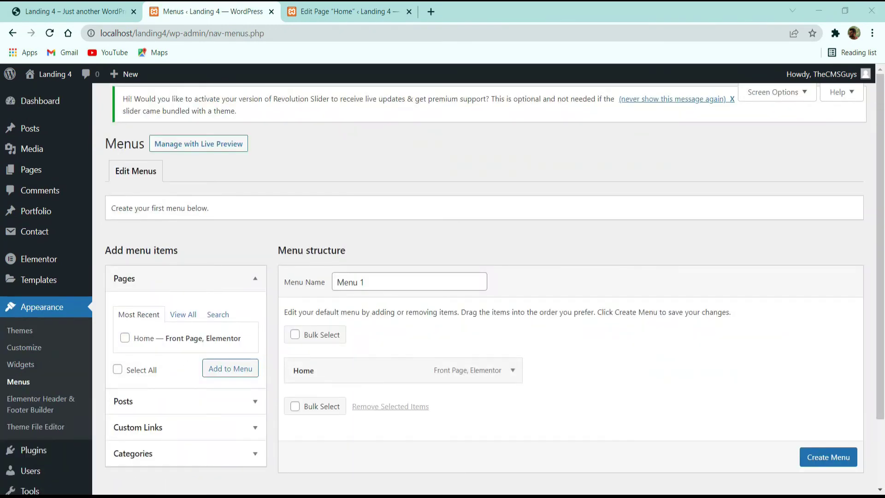
Step: Create a menu named 'Main Menu' and add a custom link About pointing to #about
{"action": "triple_click", "coordinate": [393, 284]}
{"action": "type", "text": "Main Menu"}
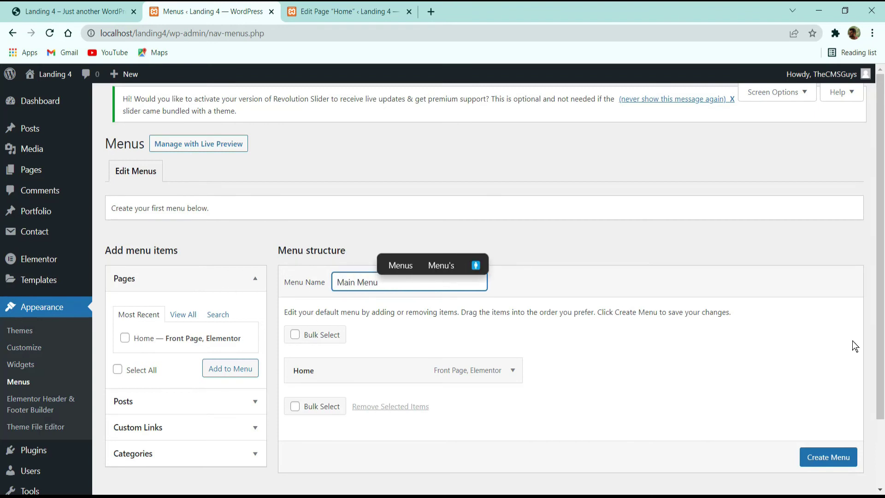
{"action": "left_click", "coordinate": [814, 456]}
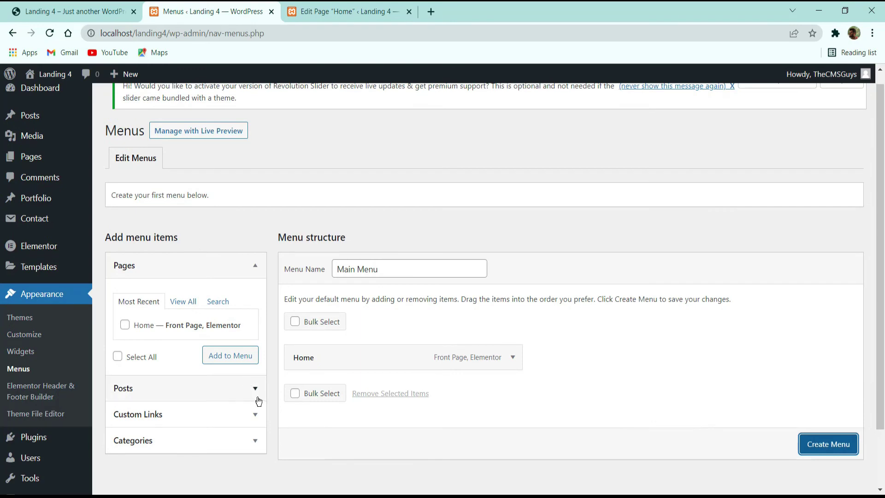
{"action": "scroll", "coordinate": [531, 303], "scroll_direction": "down", "scroll_amount": 2}
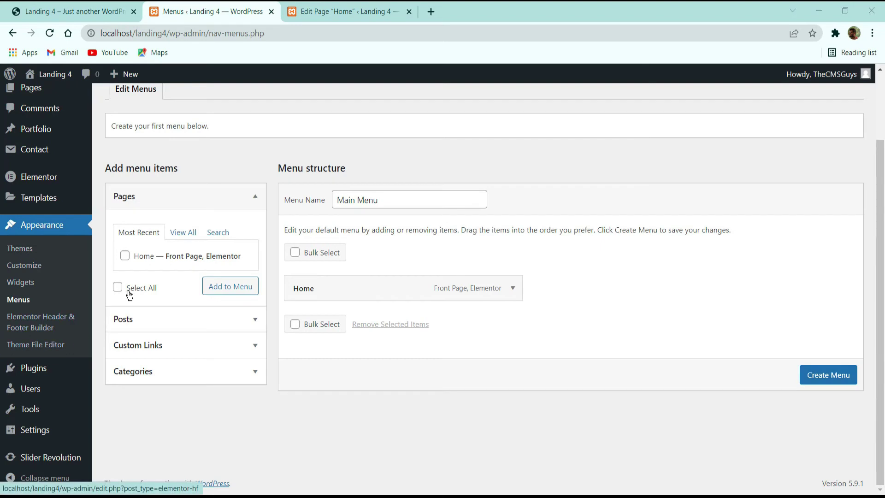
{"action": "left_click", "coordinate": [166, 346]}
{"action": "left_click", "coordinate": [198, 293]}
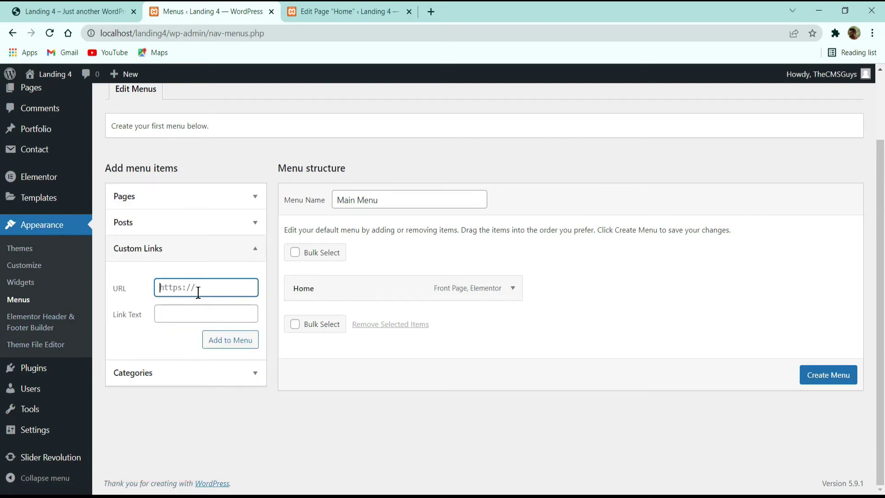
{"action": "type", "text": "#about"}
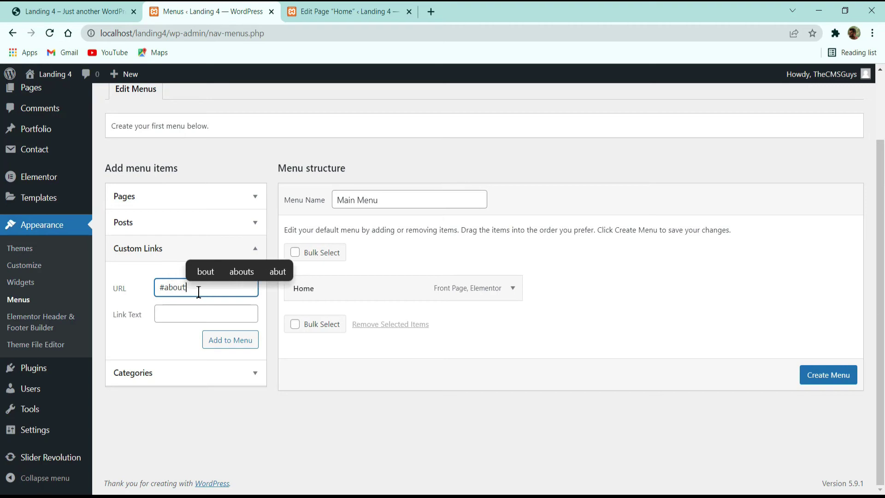
{"action": "key", "text": "Tab"}
{"action": "type", "text": "About"}
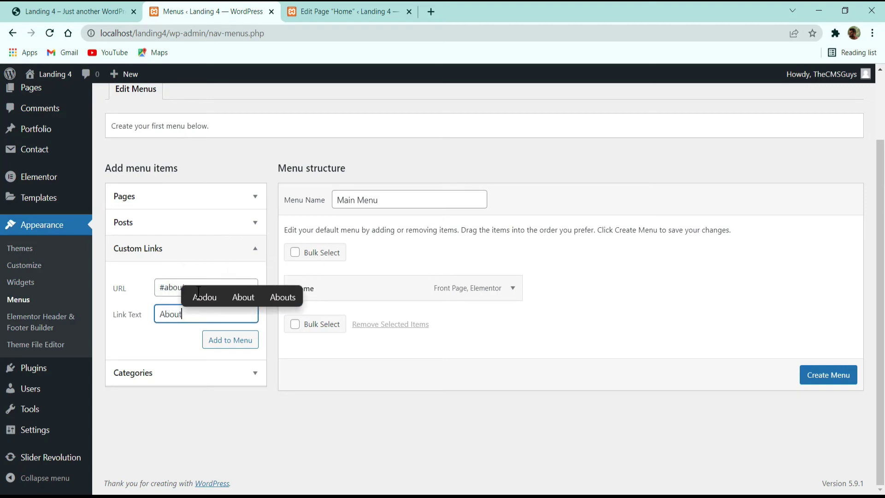
{"action": "key", "text": "Return"}
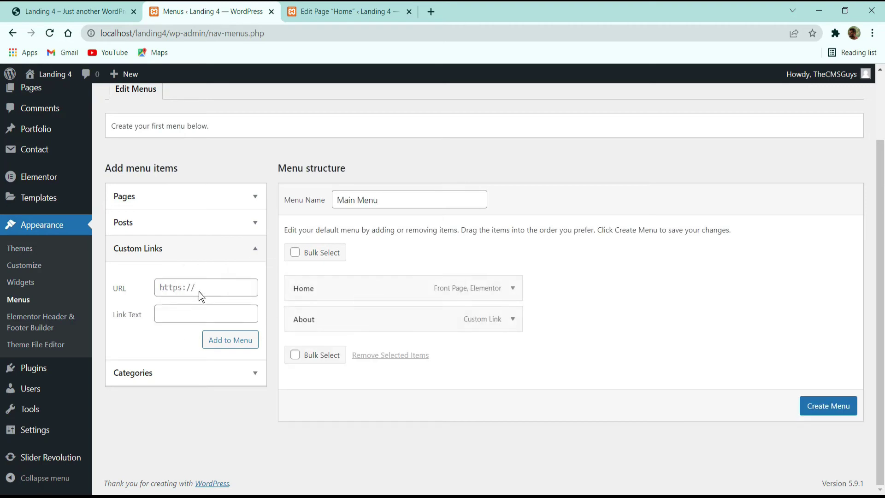
Step: Check the live site's section names, then add a Services link to #services
{"action": "left_click", "coordinate": [111, 10]}
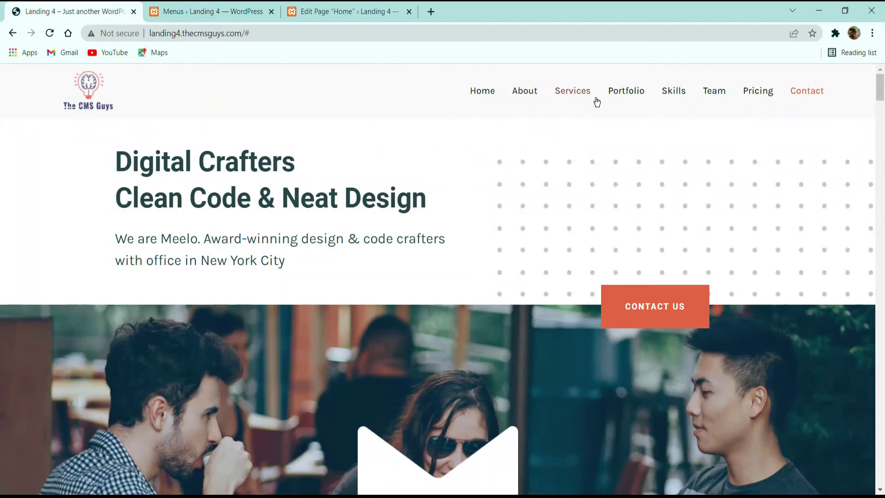
{"action": "left_click", "coordinate": [217, 11]}
{"action": "left_click", "coordinate": [204, 290]}
{"action": "type", "text": "#"}
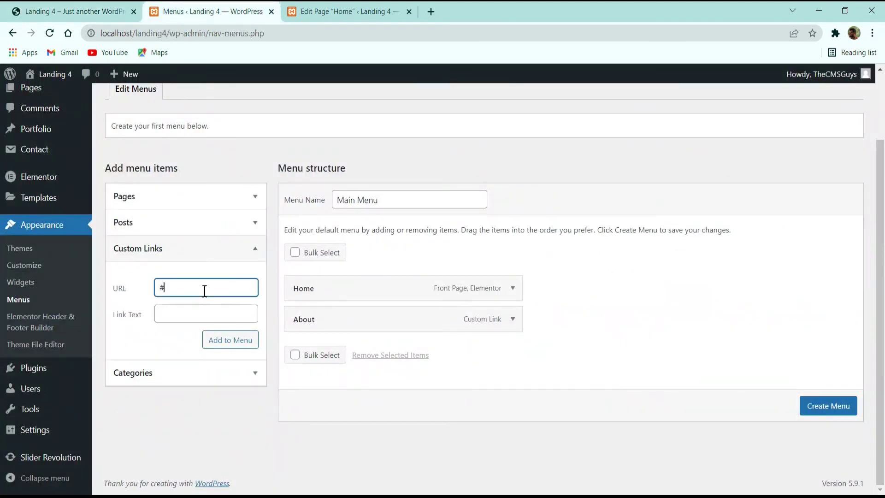
{"action": "type", "text": "services"}
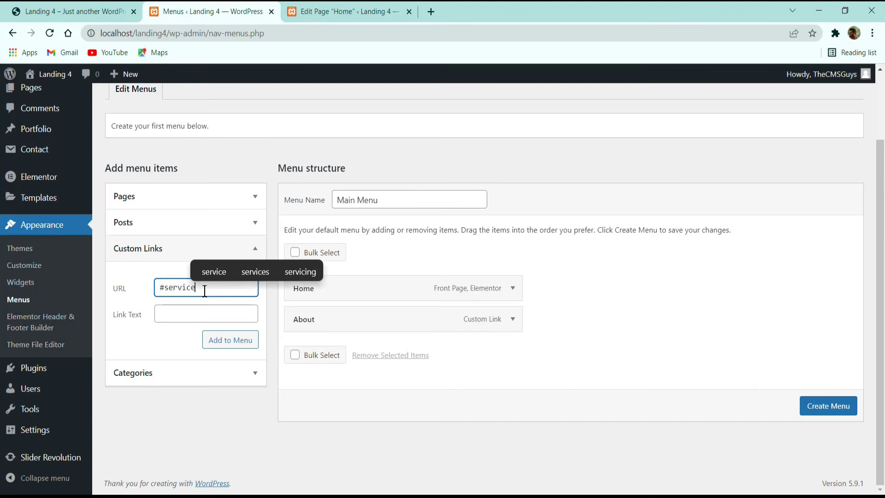
{"action": "key", "text": "Tab"}
{"action": "type", "text": "Services"}
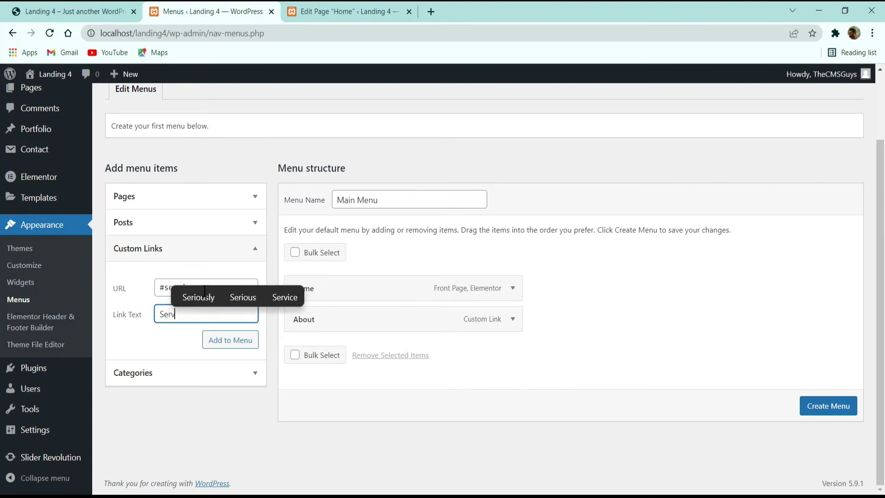
{"action": "key", "text": "Return"}
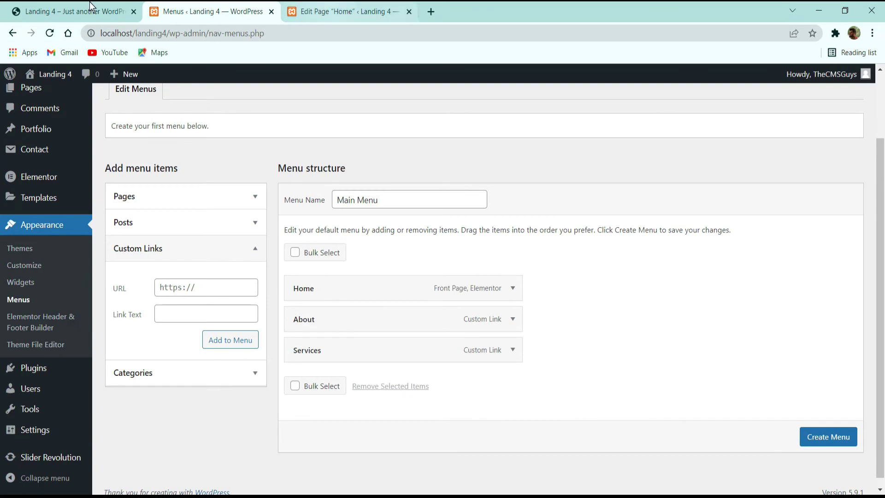
Step: Add custom links Portfolio (#portfolio) and Skills (#skills) to the menu
{"action": "left_click", "coordinate": [196, 294]}
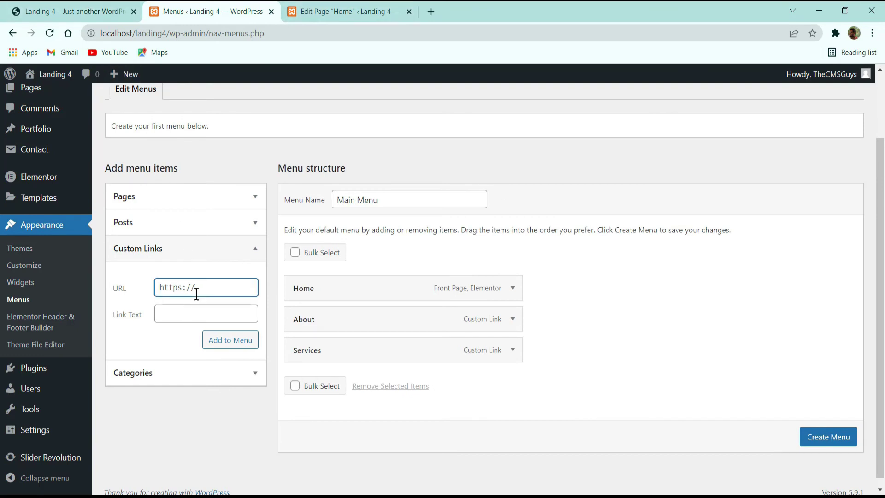
{"action": "key", "text": "ctrl+a"}
{"action": "type", "text": "#por"}
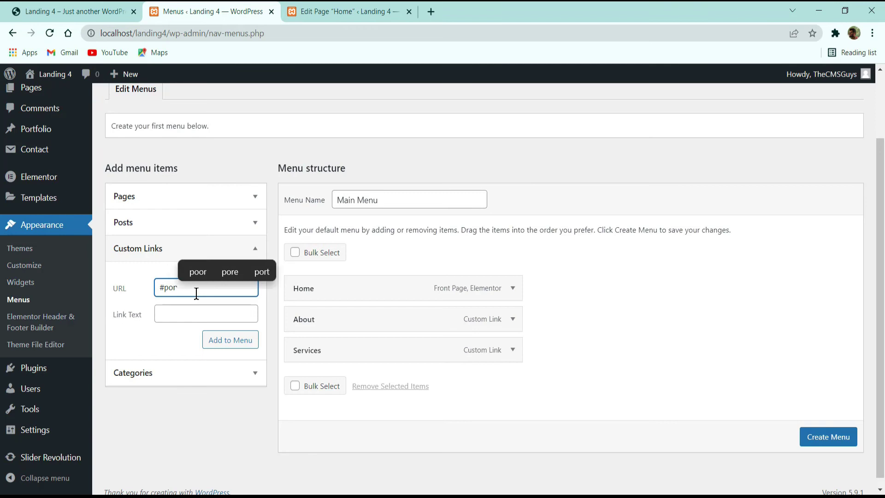
{"action": "type", "text": "tfolio"}
{"action": "key", "text": "Tab"}
{"action": "type", "text": "P"}
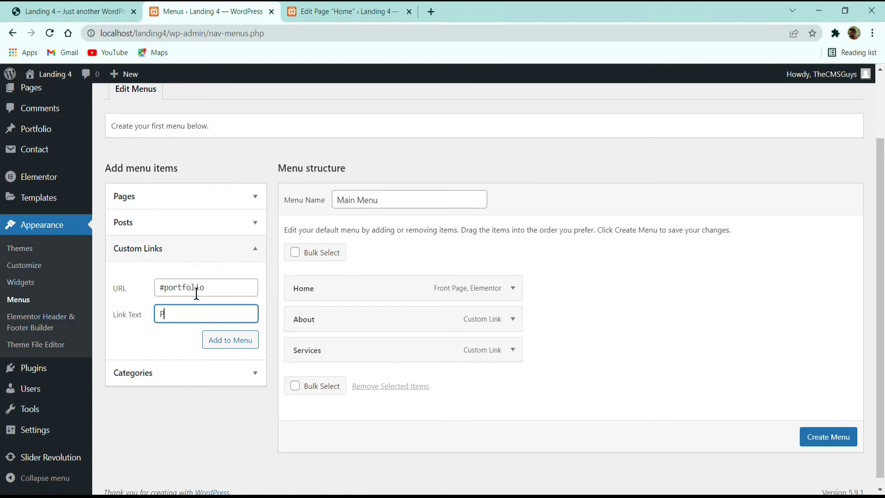
{"action": "type", "text": "ortfolio"}
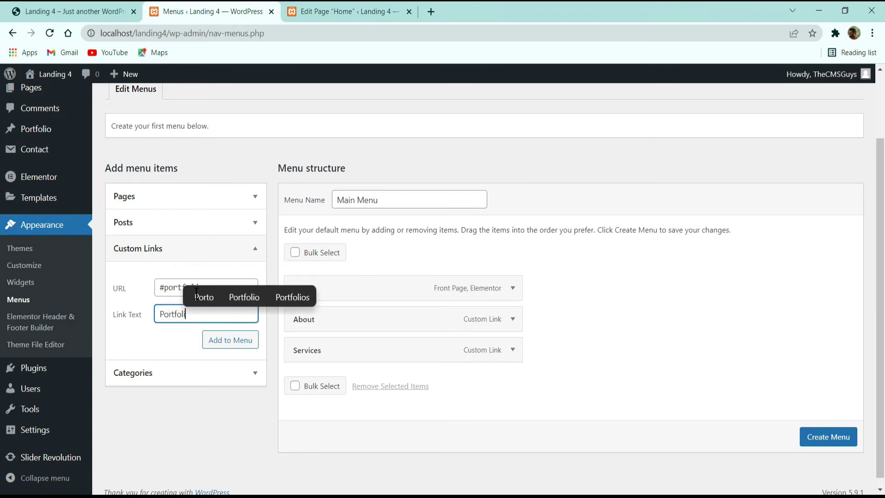
{"action": "key", "text": "Return"}
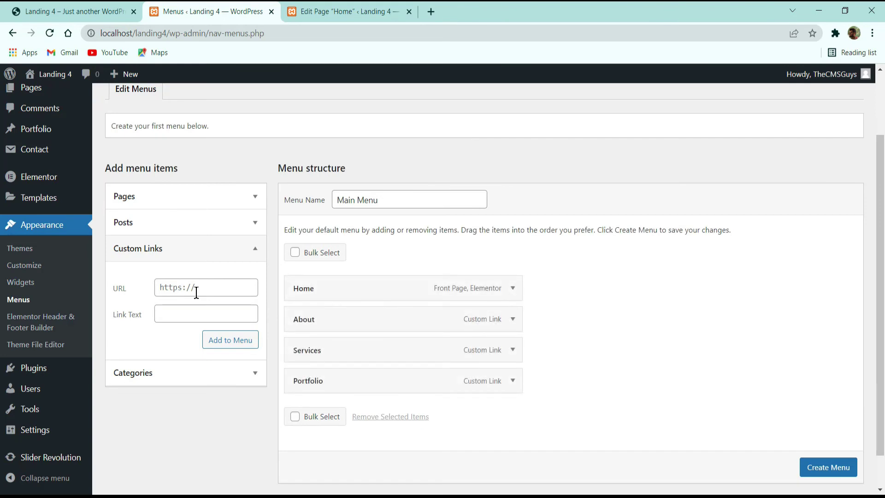
{"action": "left_click", "coordinate": [196, 292]}
{"action": "type", "text": "#"}
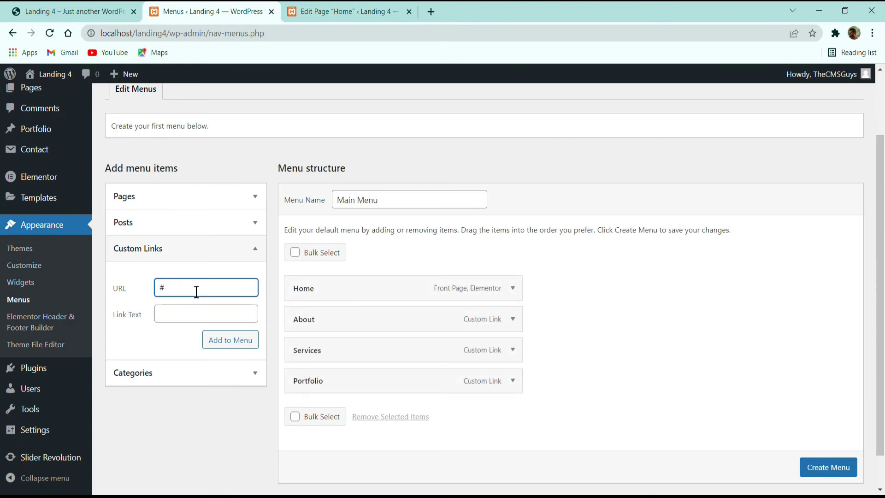
{"action": "type", "text": "skills"}
{"action": "key", "text": "Tab"}
{"action": "type", "text": "Skills"}
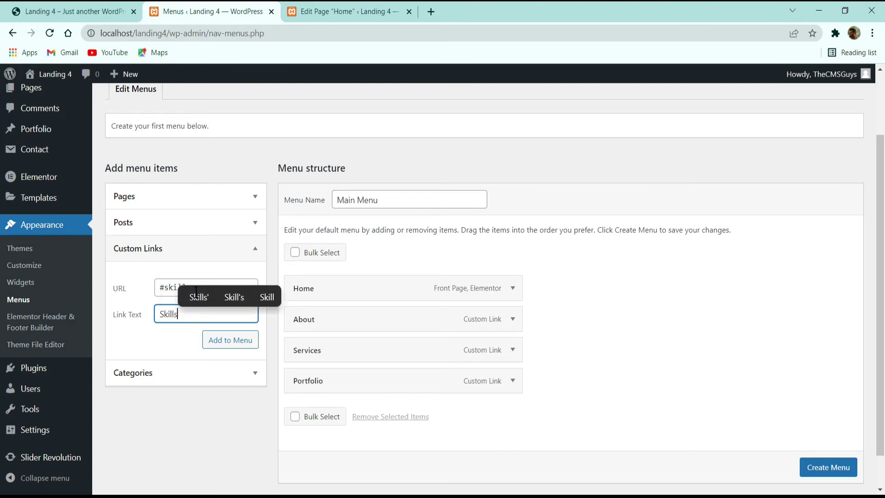
{"action": "key", "text": "Return"}
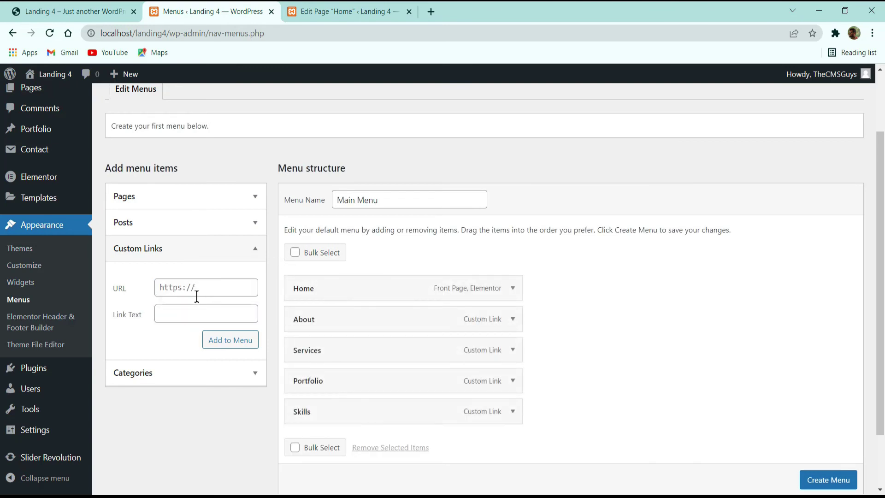
Step: Add Team (#) and Contact (#contact) links and create the Main Menu
{"action": "left_click", "coordinate": [197, 288]}
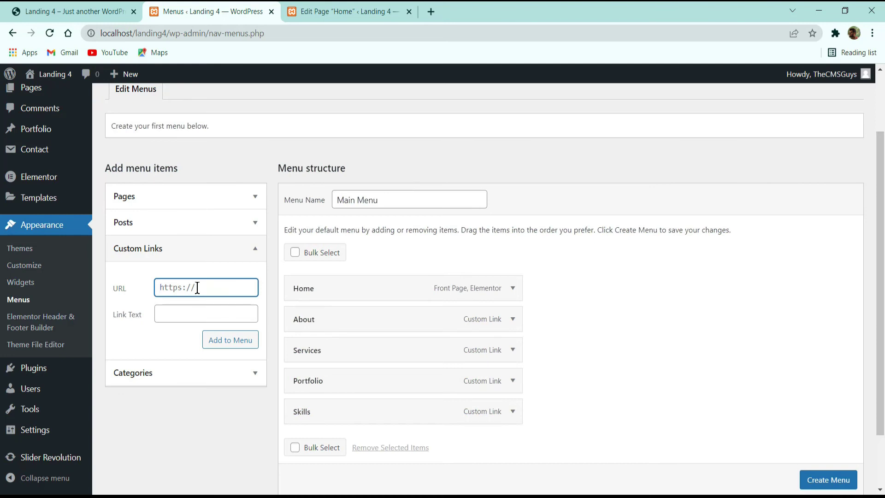
{"action": "key", "text": "ctrl+a"}
{"action": "type", "text": "#"}
{"action": "key", "text": "Tab"}
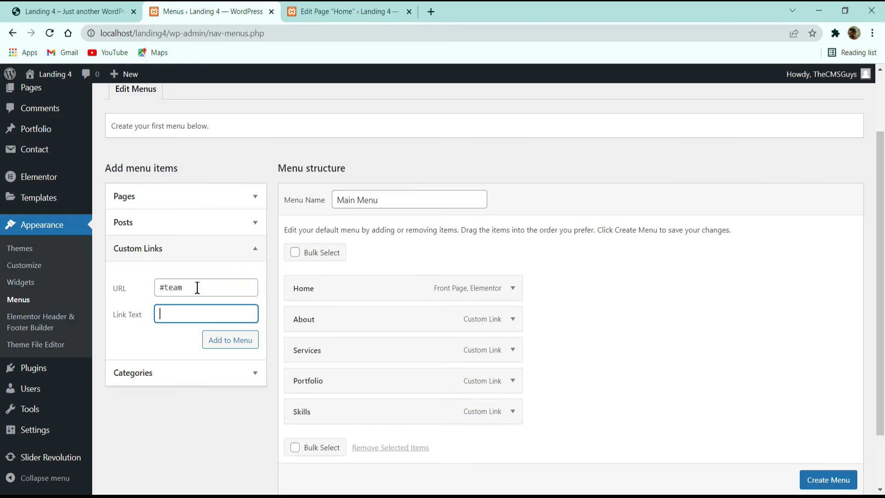
{"action": "type", "text": "Team"}
{"action": "key", "text": "Return"}
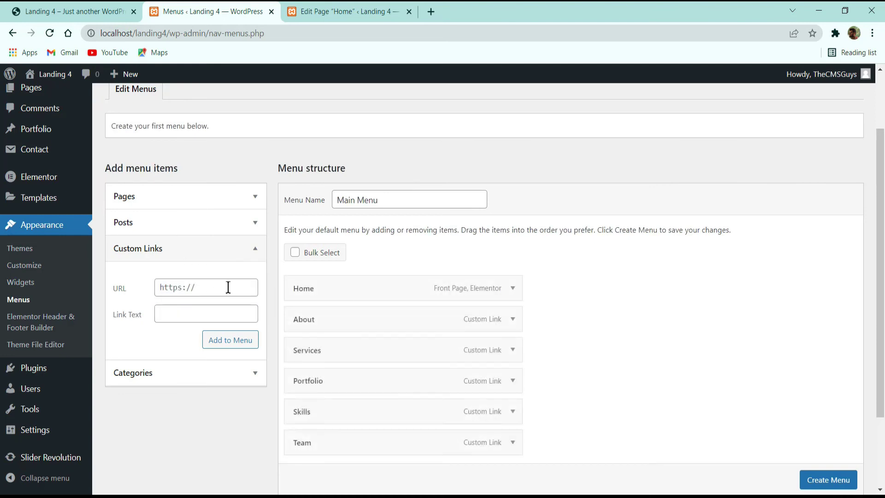
{"action": "type", "text": "#co"}
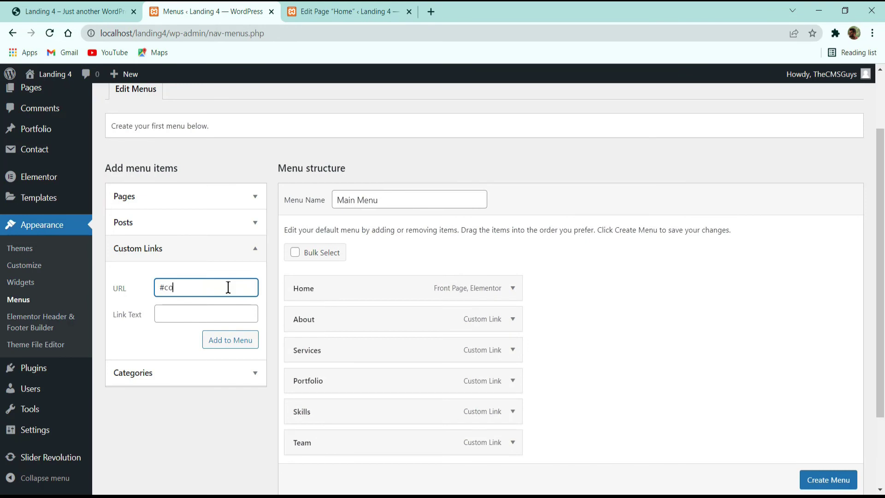
{"action": "type", "text": "ntact"}
{"action": "key", "text": "Tab"}
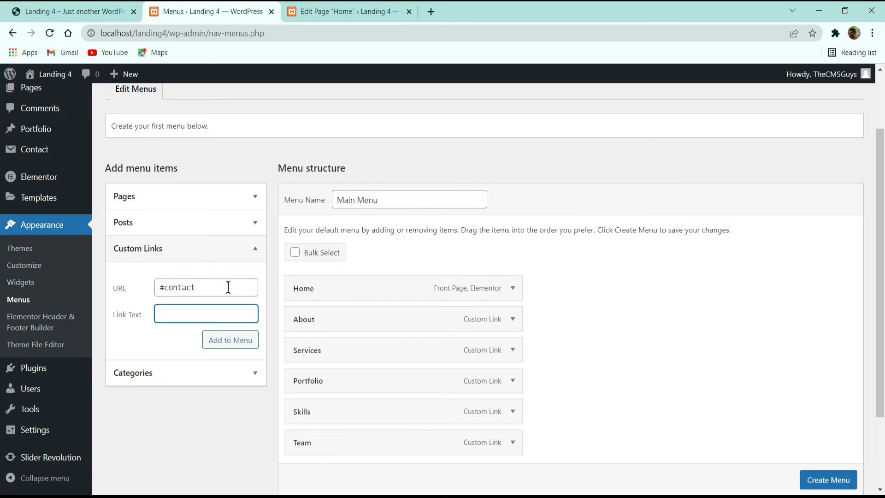
{"action": "type", "text": "Contact"}
{"action": "key", "text": "Return"}
{"action": "scroll", "coordinate": [664, 300], "scroll_direction": "down", "scroll_amount": 3}
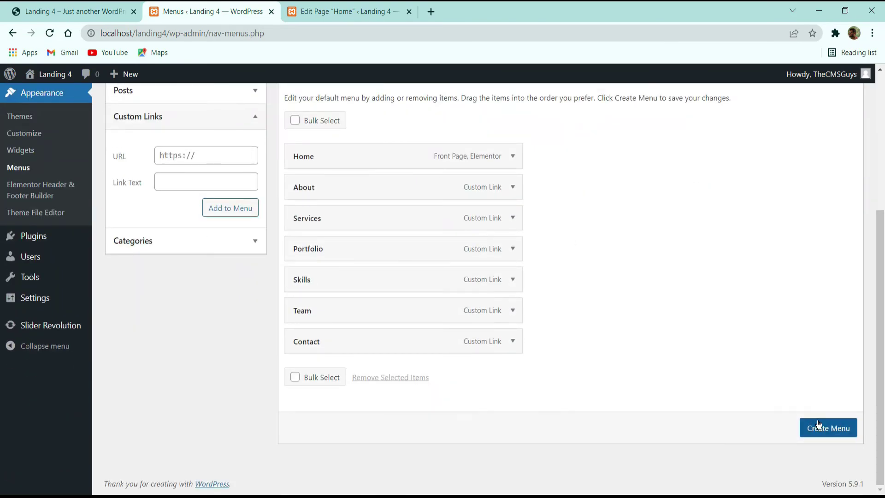
{"action": "left_click", "coordinate": [819, 425]}
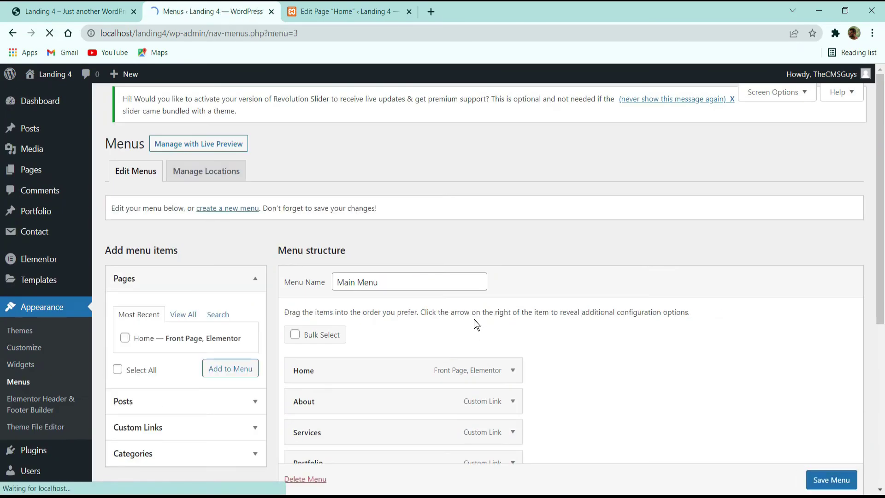
Step: Save the Main Menu and confirm the Contact item targets #contact
{"action": "scroll", "coordinate": [474, 320], "scroll_direction": "down", "scroll_amount": 6}
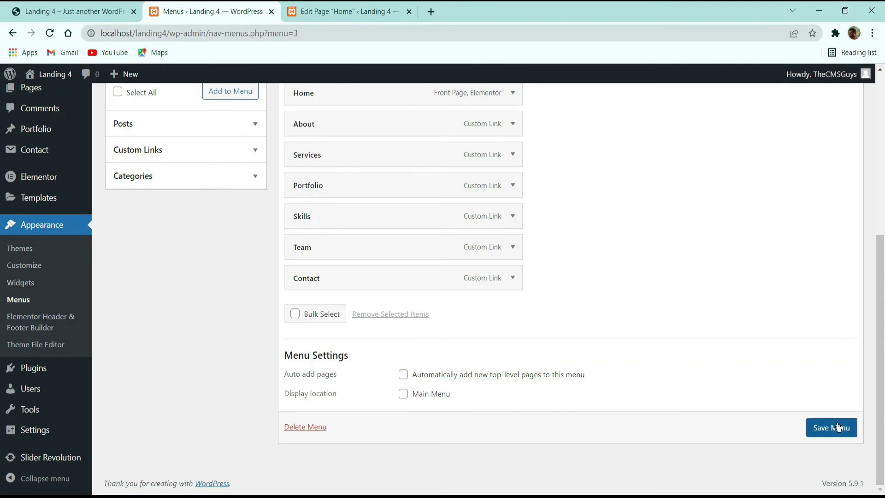
{"action": "left_click", "coordinate": [838, 426]}
{"action": "scroll", "coordinate": [538, 277], "scroll_direction": "down", "scroll_amount": 6}
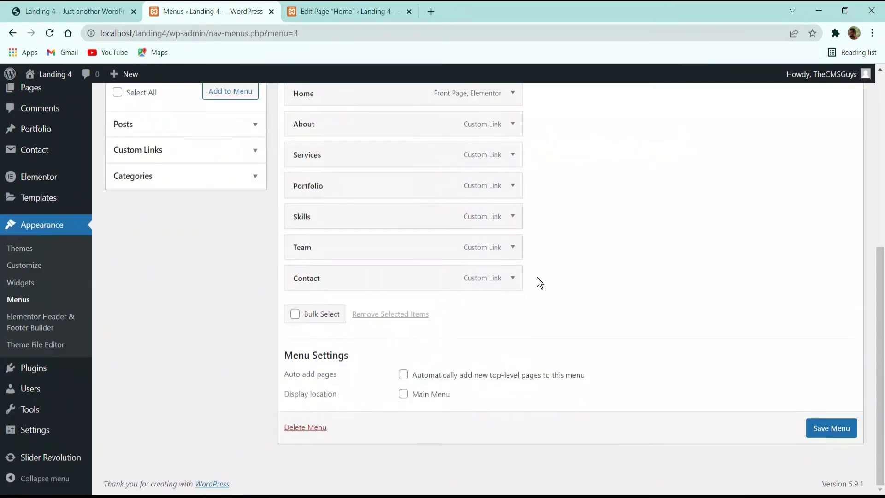
{"action": "left_click", "coordinate": [503, 278]}
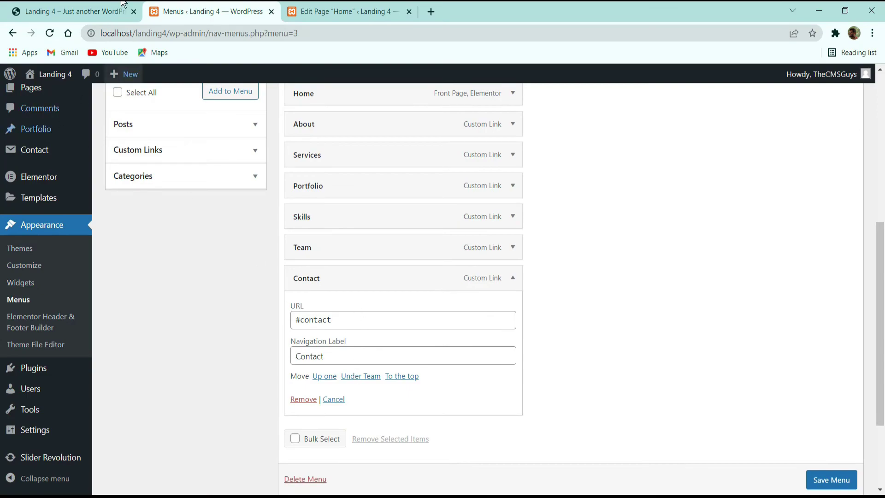
Step: On the live site, test the Contact and Skills menu links jump to their sections
{"action": "left_click", "coordinate": [74, 11]}
{"action": "left_click", "coordinate": [792, 94]}
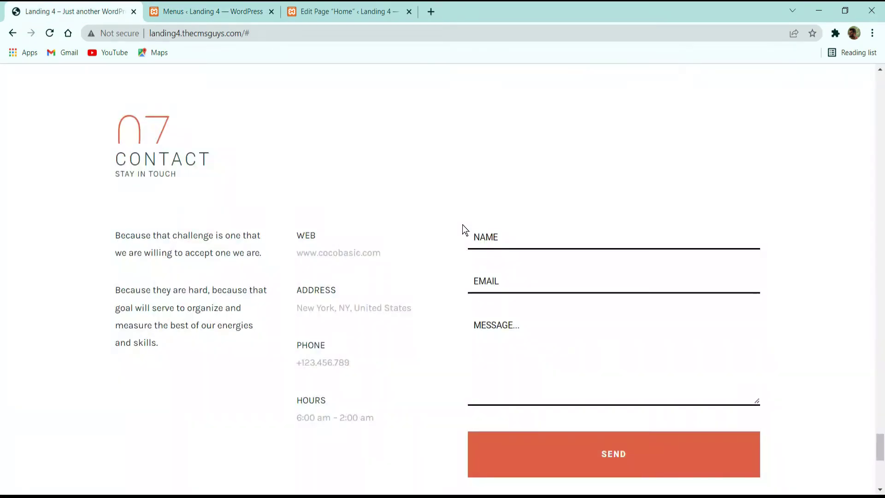
{"action": "scroll", "coordinate": [820, 393], "scroll_direction": "up", "scroll_amount": 5}
{"action": "left_click_drag", "start_coordinate": [874, 419], "coordinate": [659, 15]}
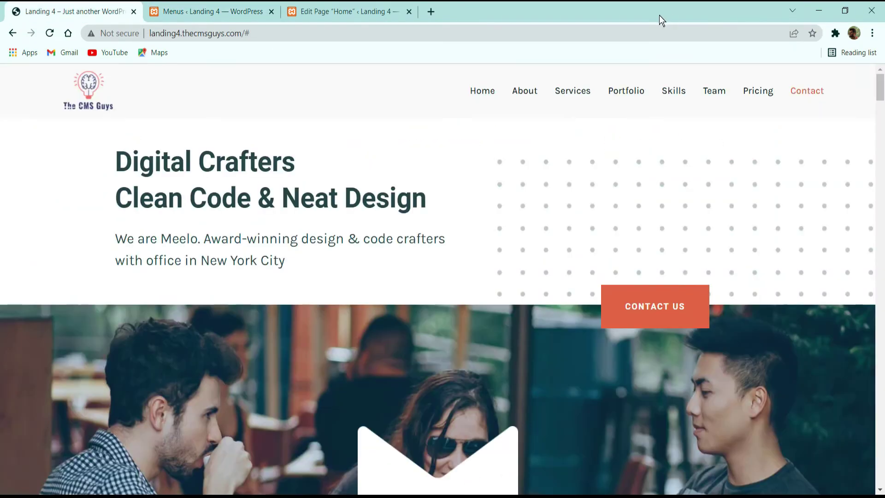
{"action": "left_click", "coordinate": [676, 92]}
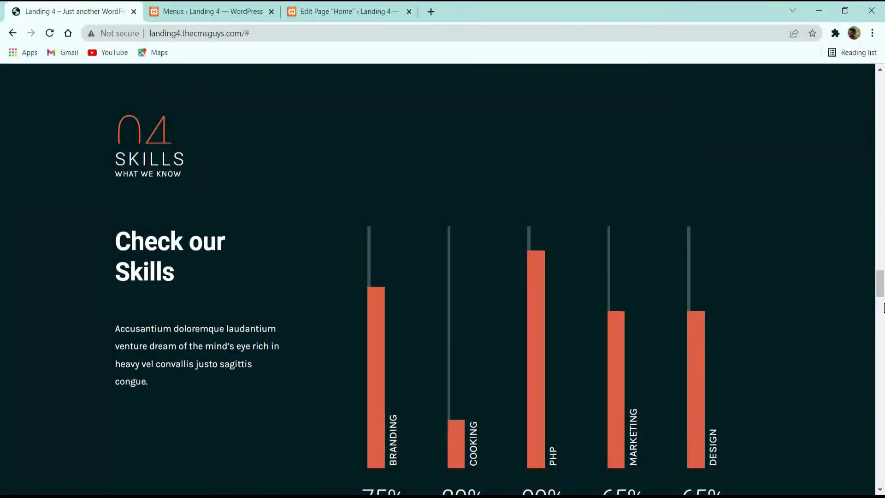
{"action": "left_click_drag", "start_coordinate": [883, 306], "coordinate": [577, 54]}
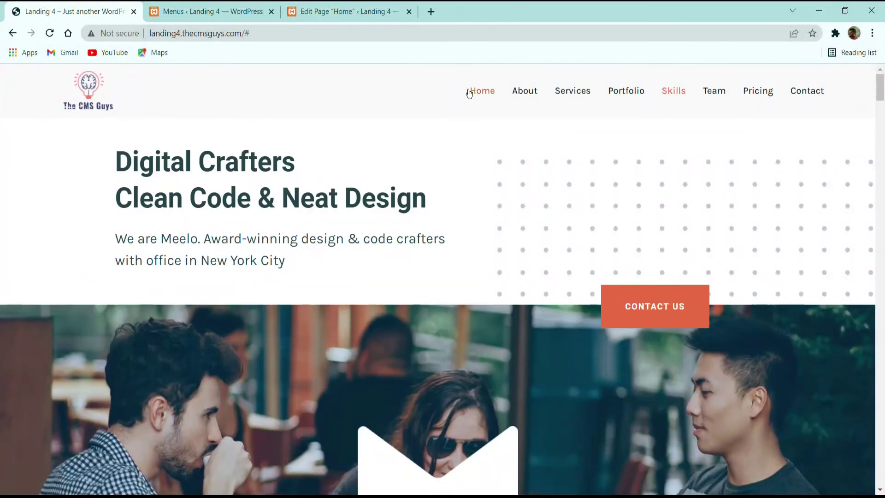
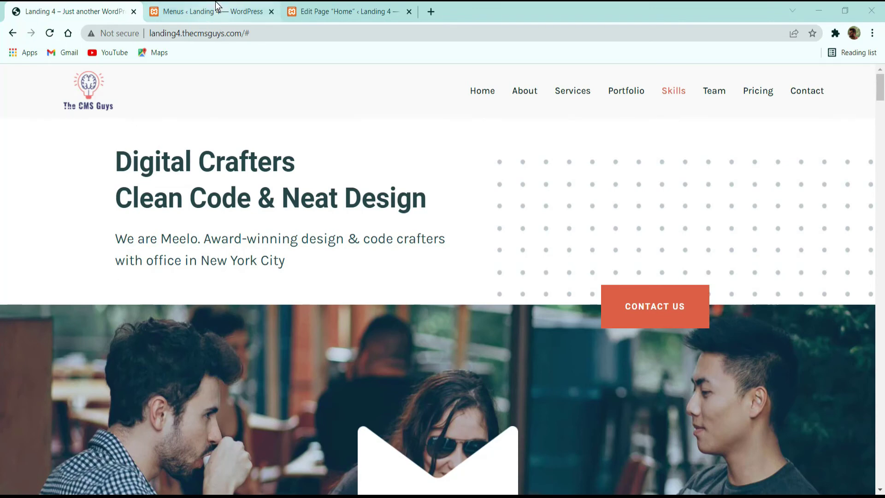
Step: Leave the Menus tab and go to the Elementor Header & Footer Builder, which has no templates yet
{"action": "left_click", "coordinate": [203, 9]}
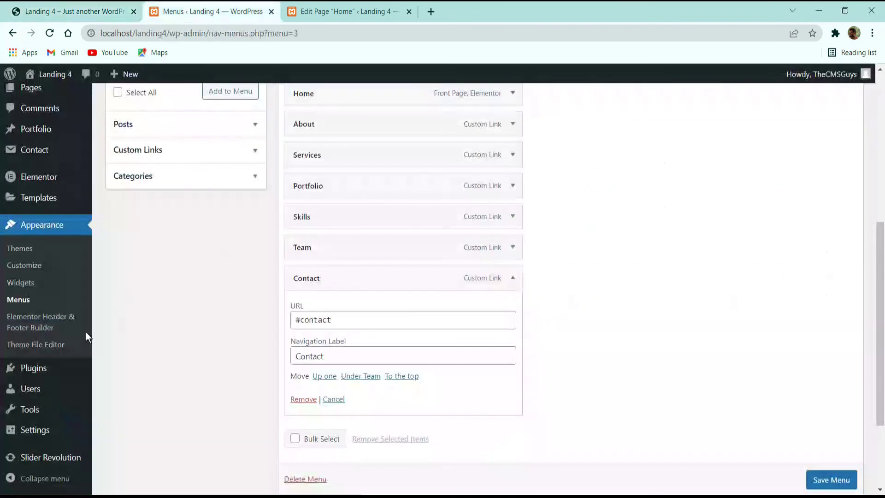
{"action": "left_click", "coordinate": [27, 323]}
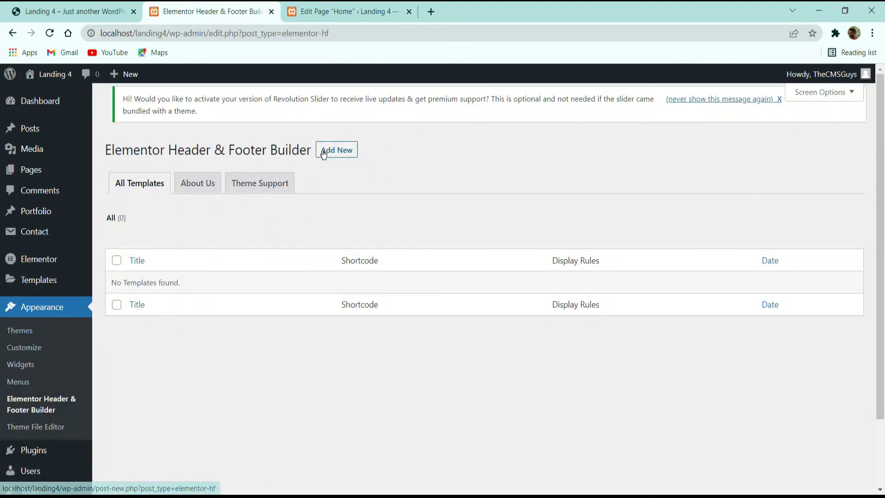
Step: Start a new template titled 'header' with type Header
{"action": "left_click", "coordinate": [332, 150]}
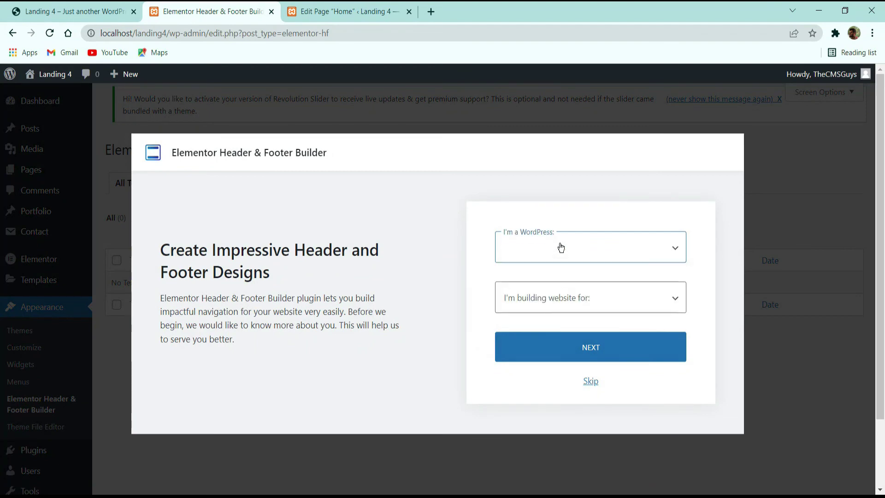
{"action": "left_click", "coordinate": [590, 381]}
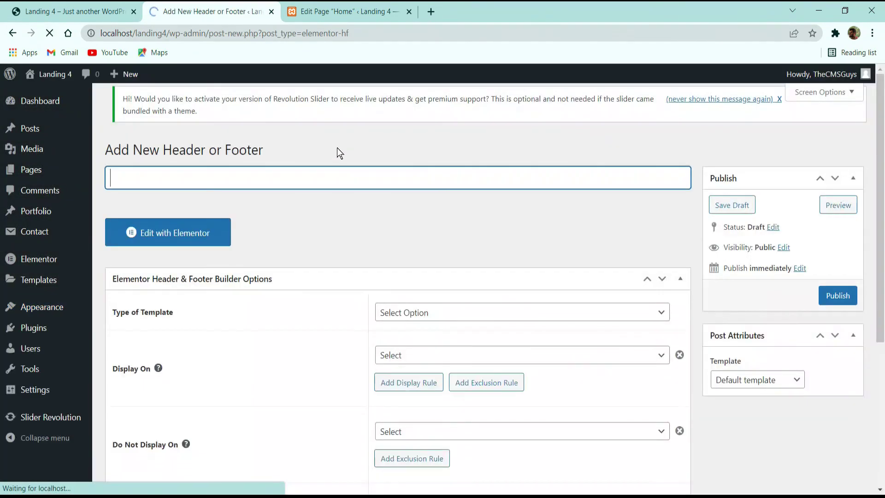
{"action": "type", "text": "header"}
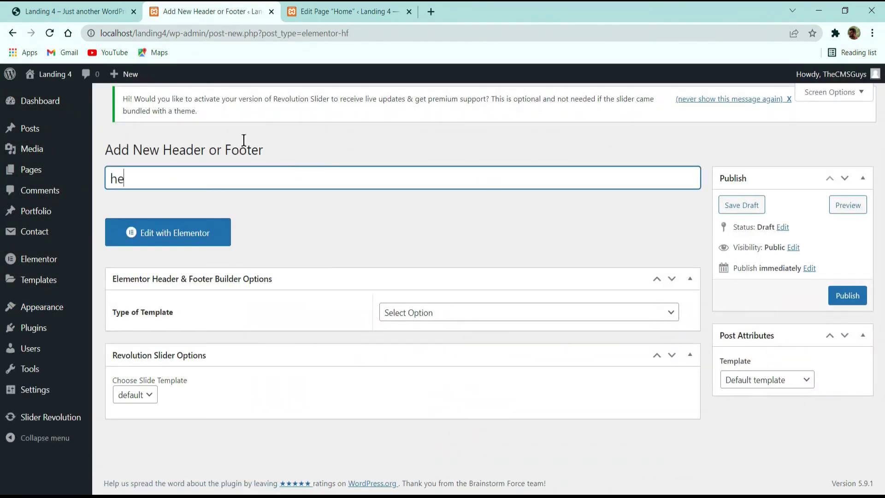
{"action": "left_click", "coordinate": [426, 311]}
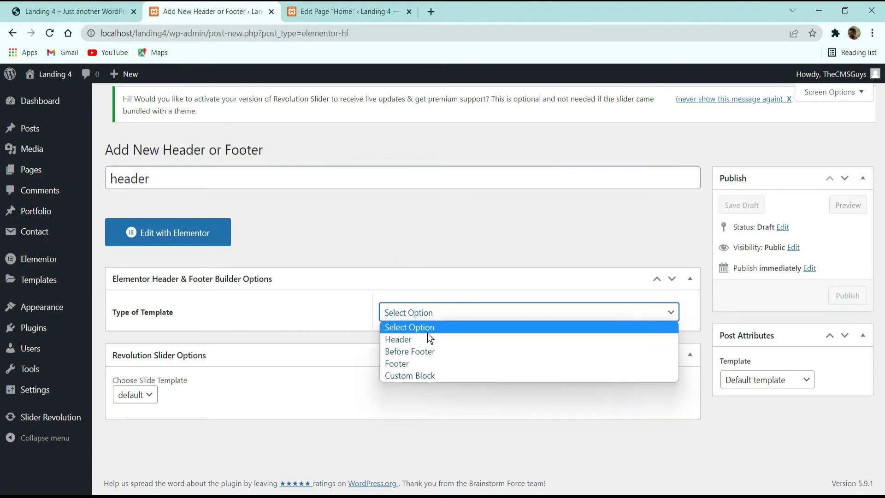
{"action": "left_click", "coordinate": [396, 339]}
Step: Show it on the Entire Website for All user roles with Canvas enabled, publish it, and open it in Elementor
{"action": "left_click", "coordinate": [458, 355]}
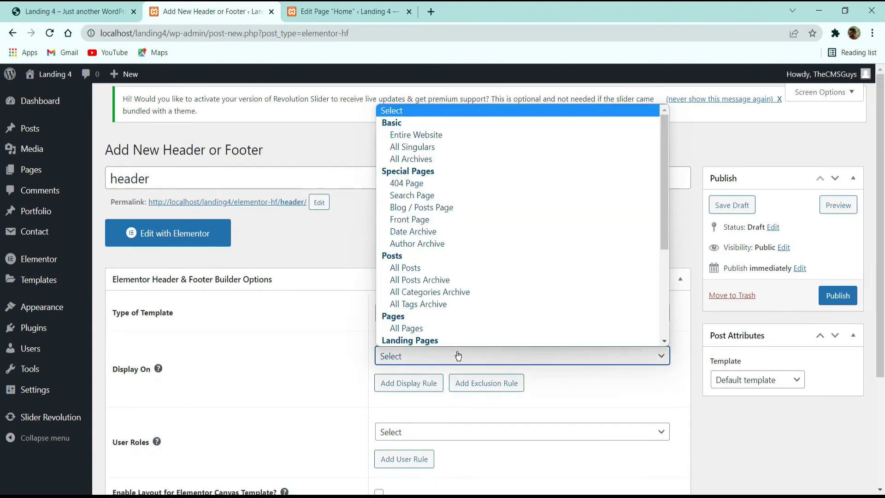
{"action": "left_click", "coordinate": [419, 134]}
{"action": "scroll", "coordinate": [439, 282], "scroll_direction": "down", "scroll_amount": 3}
{"action": "left_click", "coordinate": [436, 279]}
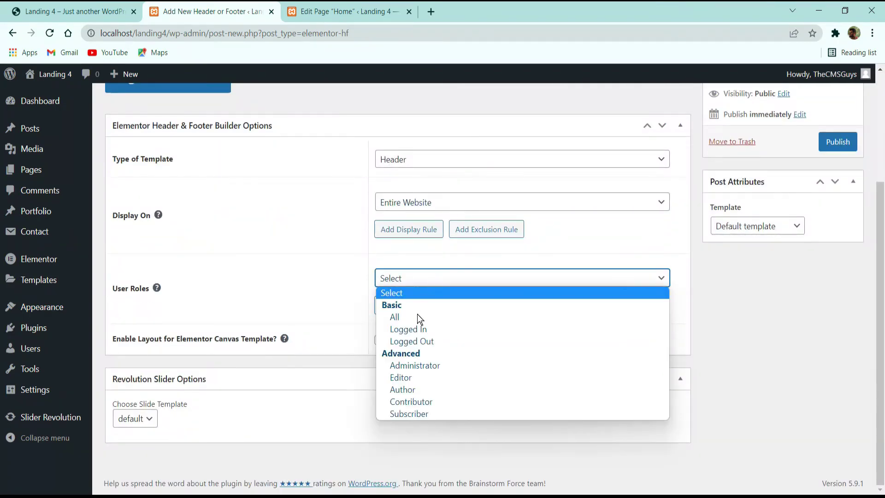
{"action": "left_click", "coordinate": [417, 315]}
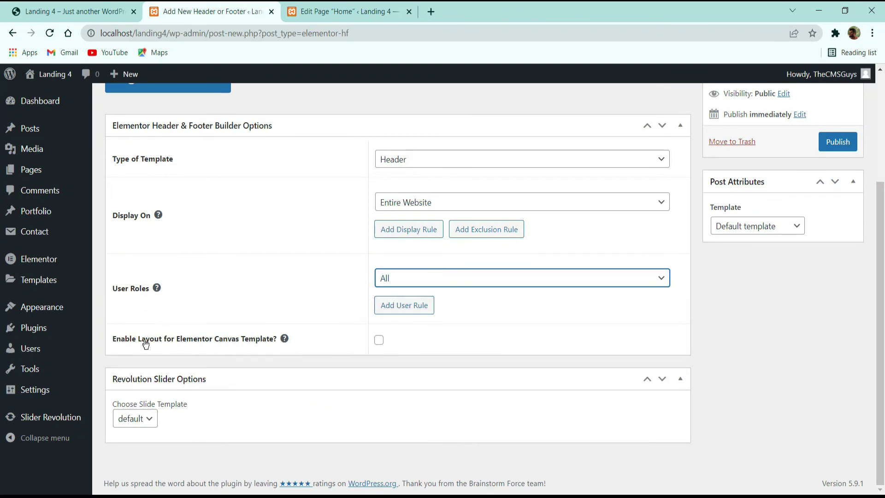
{"action": "left_click", "coordinate": [380, 341]}
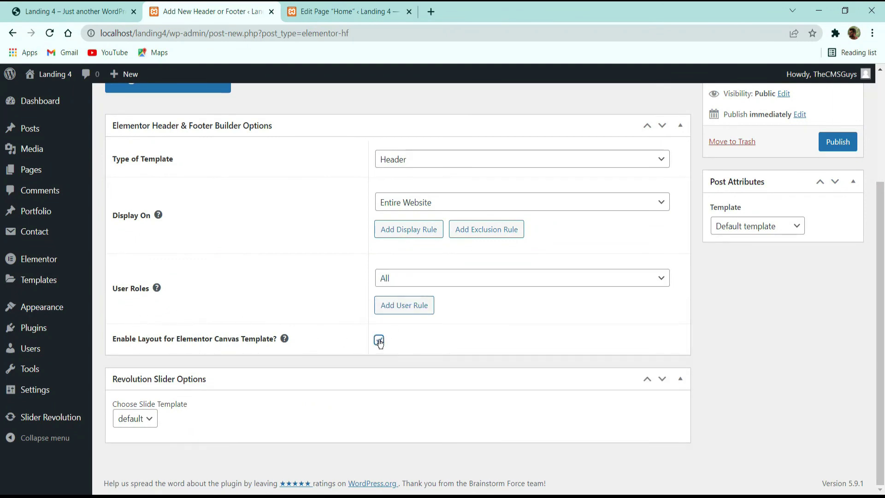
{"action": "scroll", "coordinate": [700, 361], "scroll_direction": "up", "scroll_amount": 3}
{"action": "left_click", "coordinate": [838, 262]}
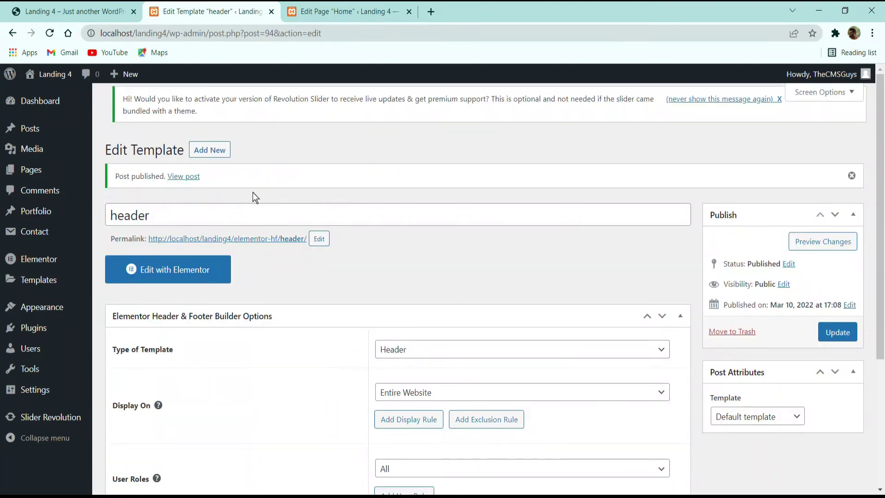
{"action": "left_click", "coordinate": [177, 275]}
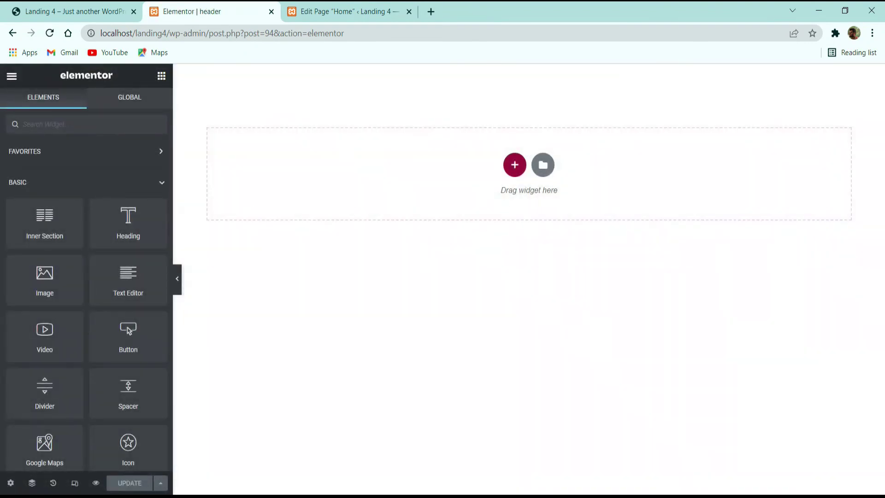
Step: Add a two-column section to the header, comparing against the live site
{"action": "left_click", "coordinate": [514, 165]}
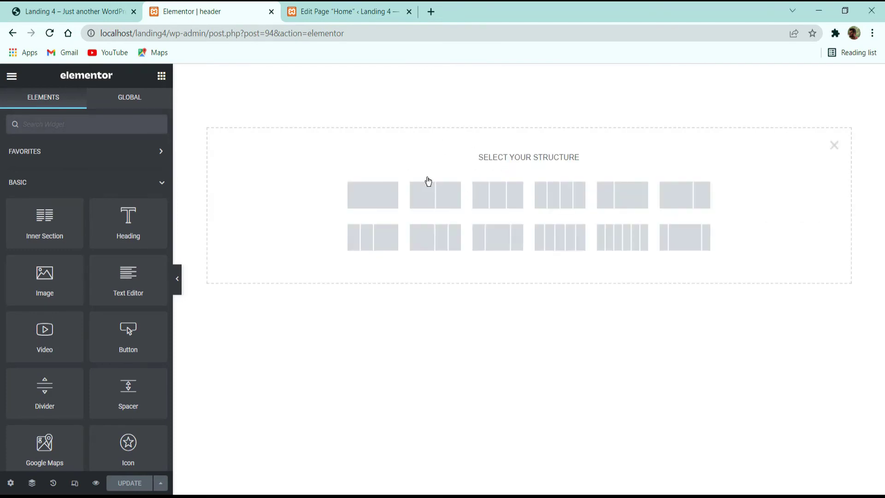
{"action": "left_click", "coordinate": [55, 9]}
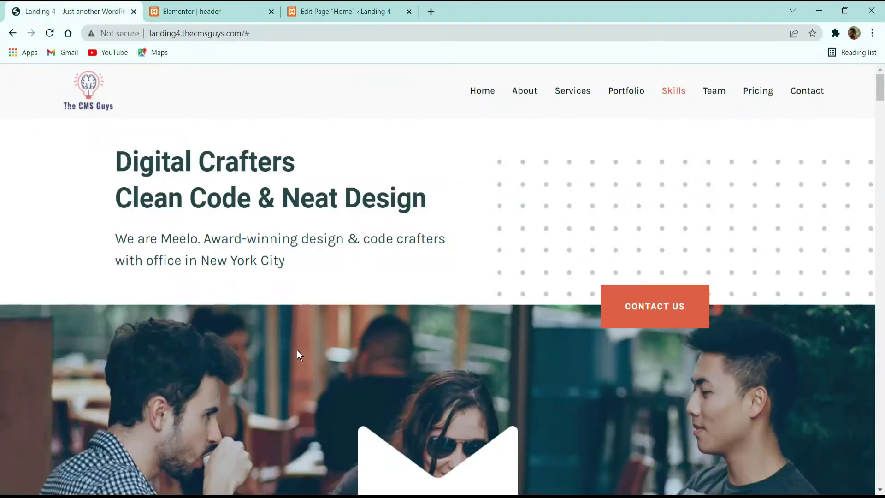
{"action": "left_click", "coordinate": [210, 11]}
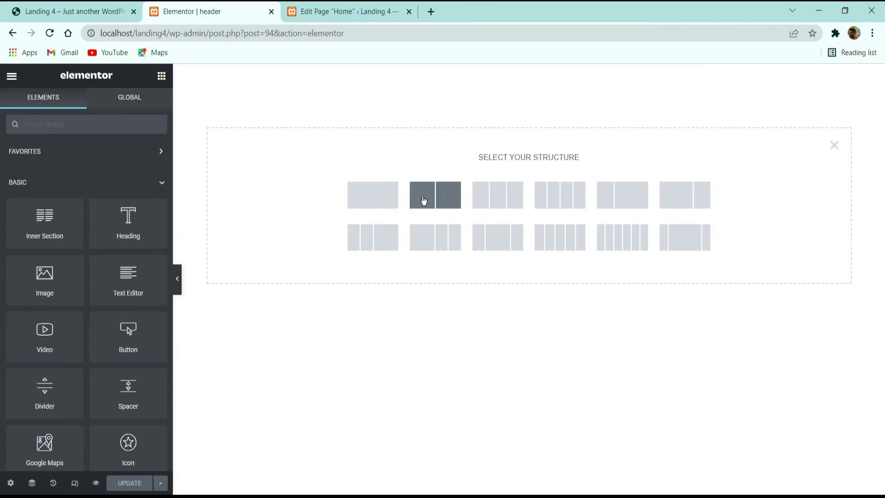
{"action": "left_click", "coordinate": [443, 199]}
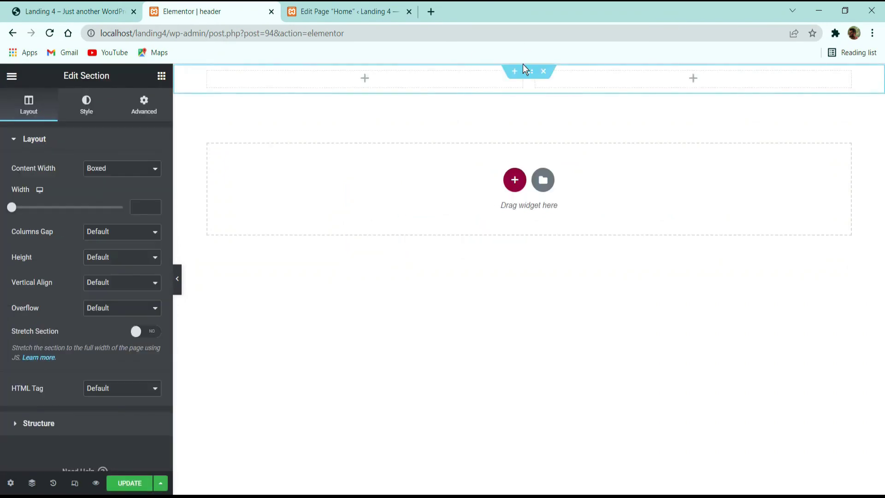
{"action": "left_click", "coordinate": [64, 11]}
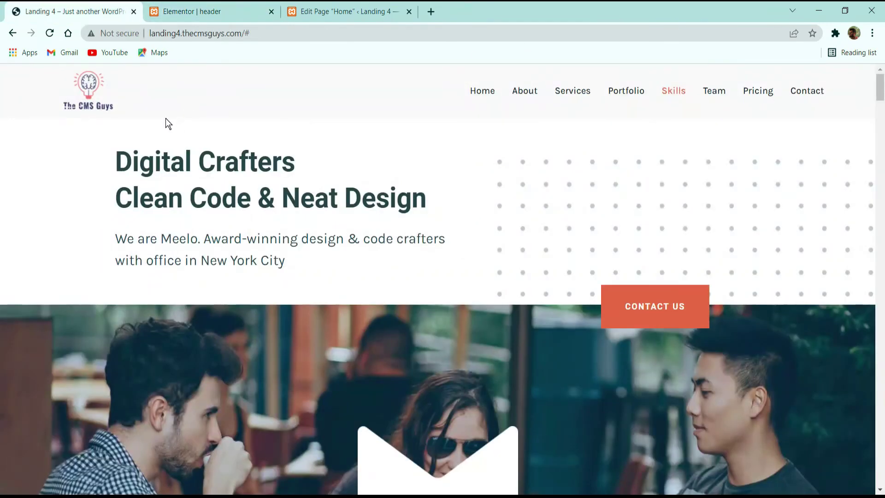
{"action": "left_click", "coordinate": [211, 6]}
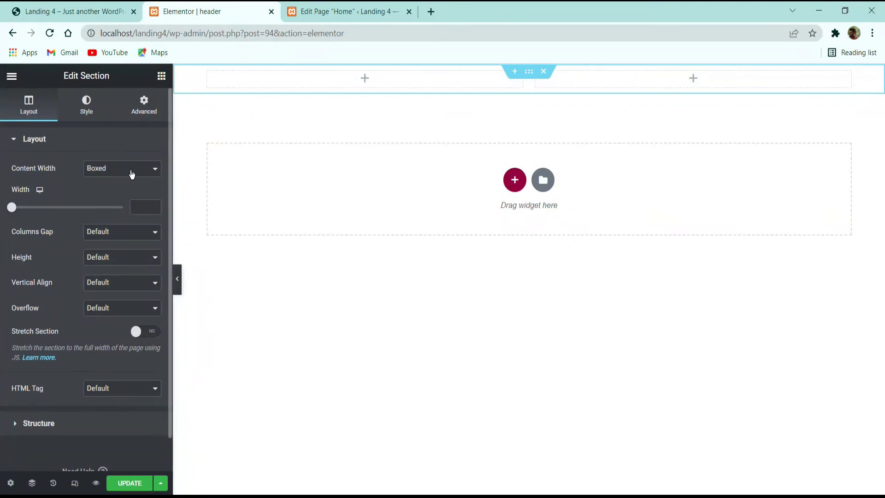
Step: Make the section full width with a classic #f9f9f9 background
{"action": "left_click", "coordinate": [132, 172]}
{"action": "left_click", "coordinate": [123, 192]}
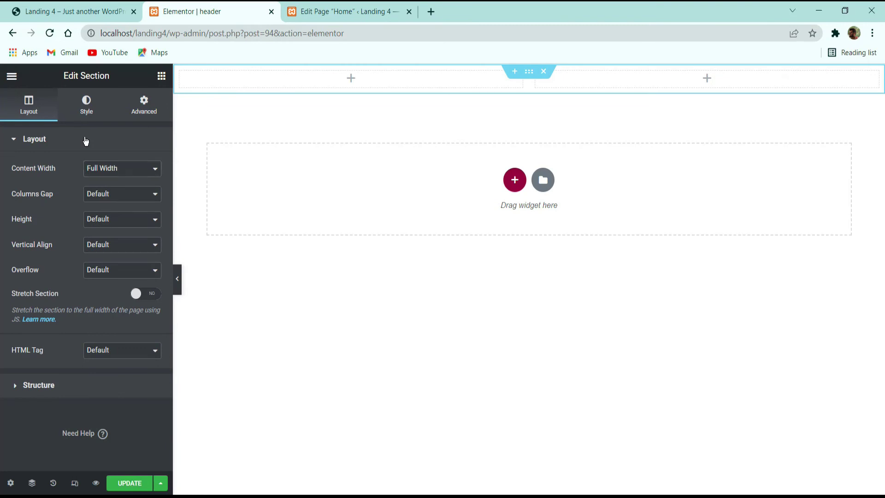
{"action": "left_click", "coordinate": [97, 118]}
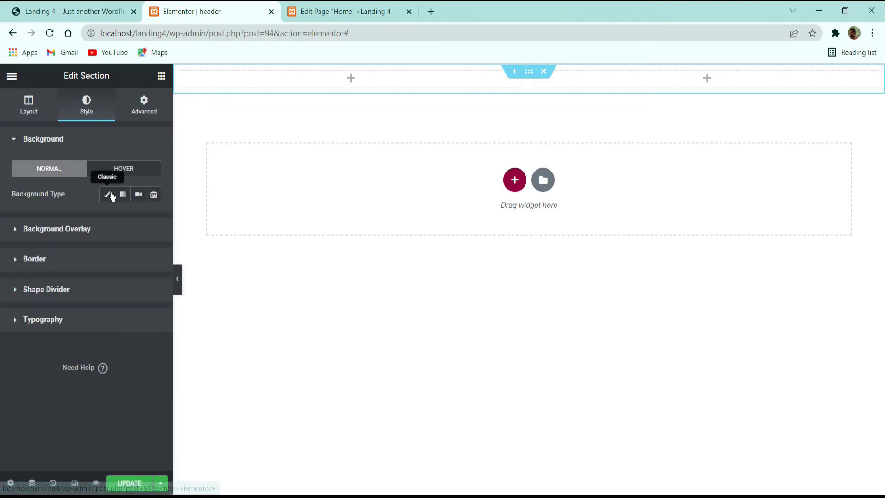
{"action": "left_click", "coordinate": [106, 194]}
{"action": "left_click", "coordinate": [154, 220]}
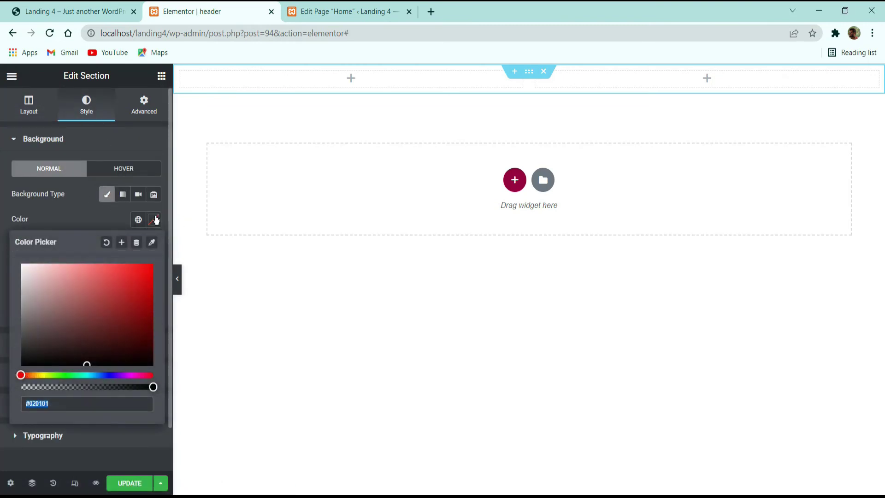
{"action": "type", "text": "f9f9f9"}
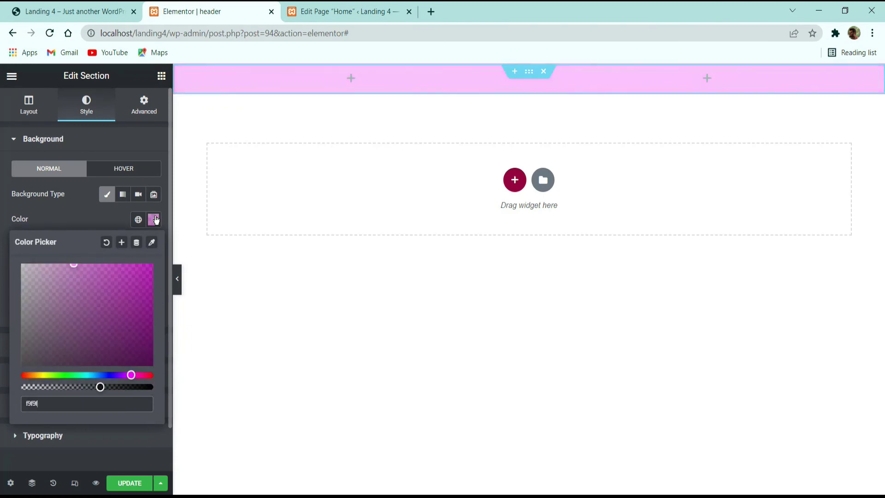
{"action": "left_click", "coordinate": [114, 212]}
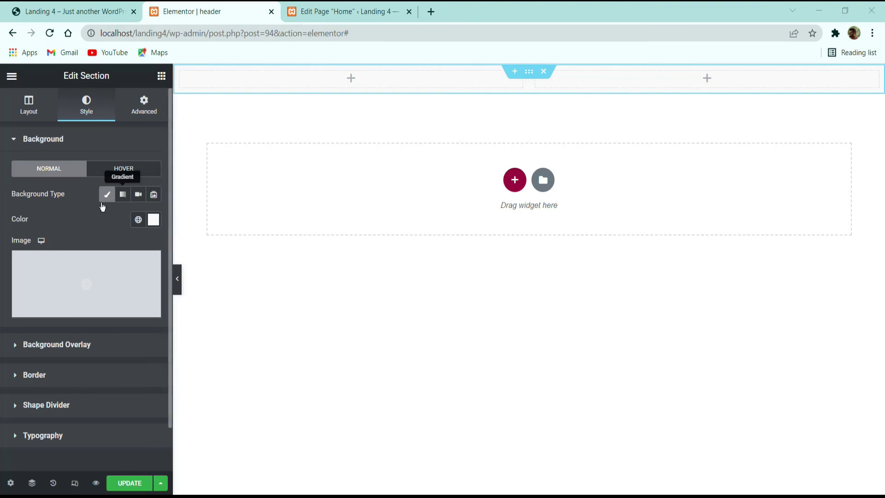
{"action": "left_click", "coordinate": [98, 15]}
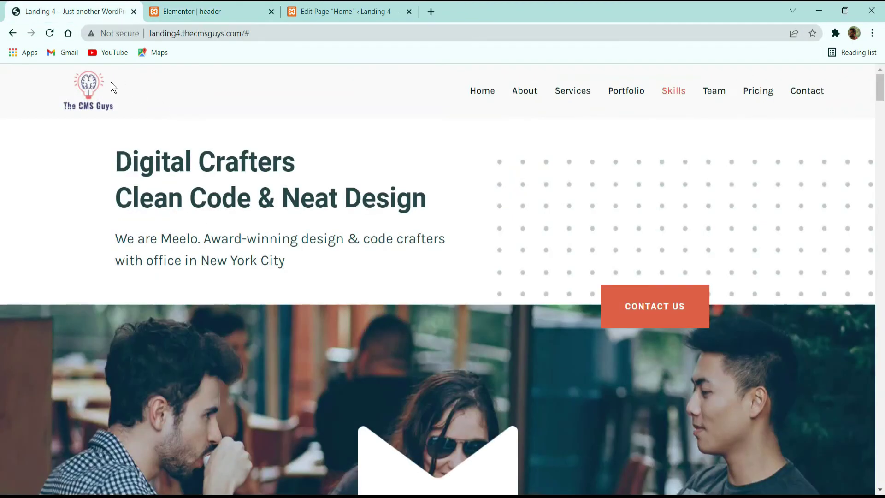
{"action": "left_click", "coordinate": [196, 10]}
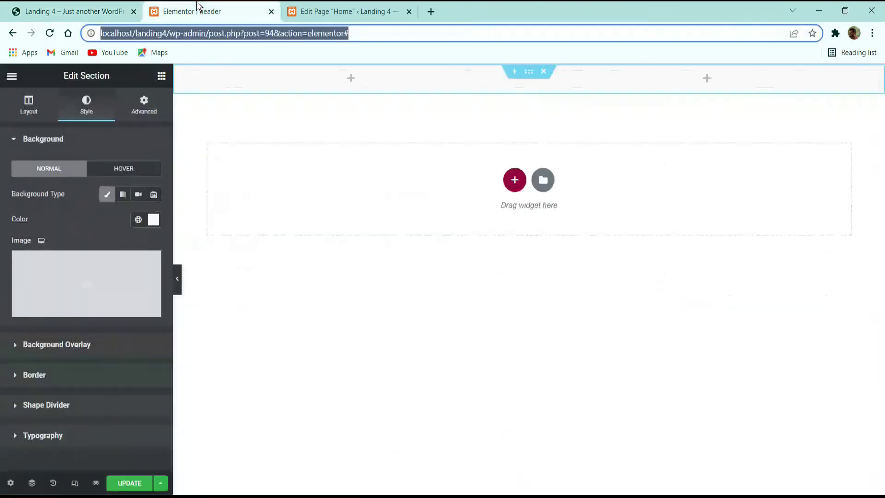
Step: Set the section padding to 35 on the left only, save the template, and select the left column
{"action": "left_click", "coordinate": [145, 113]}
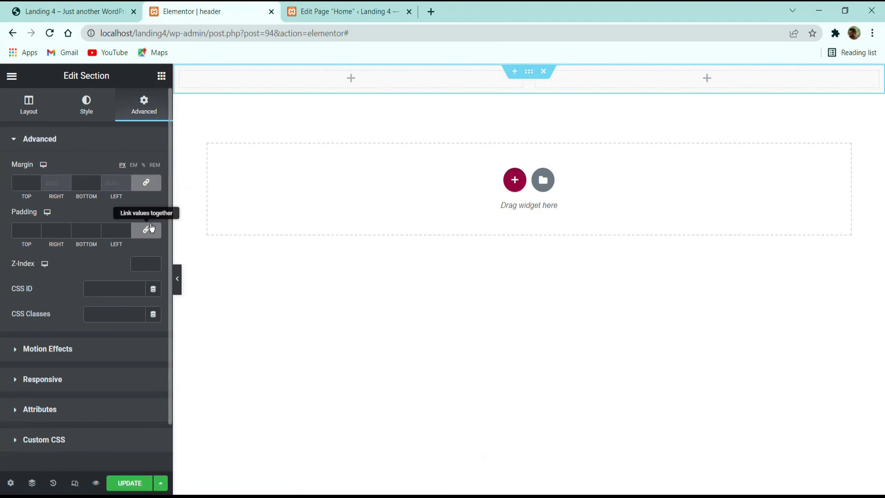
{"action": "left_click", "coordinate": [153, 234]}
{"action": "left_click_drag", "start_coordinate": [117, 234], "coordinate": [76, 237]}
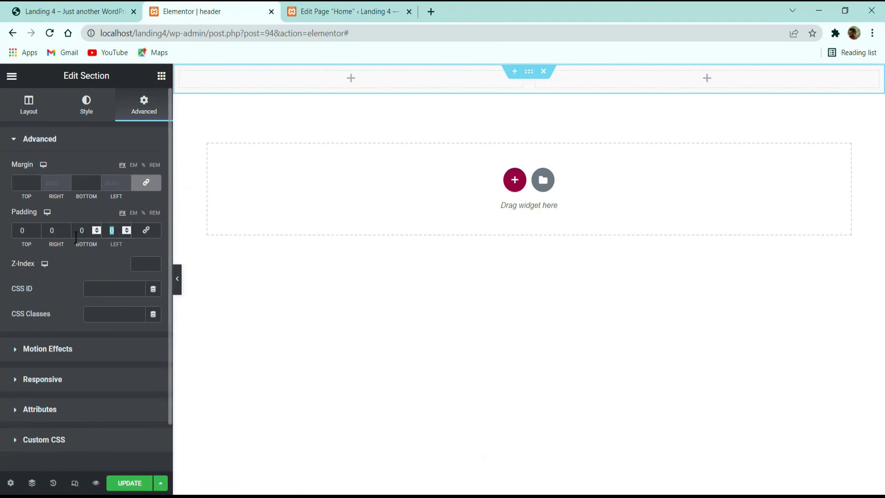
{"action": "type", "text": "35"}
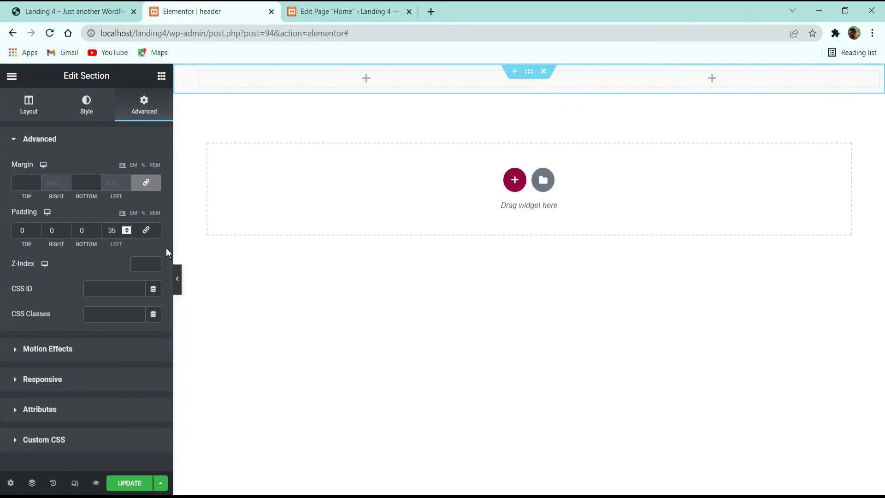
{"action": "left_click", "coordinate": [129, 483]}
{"action": "left_click", "coordinate": [73, 11]}
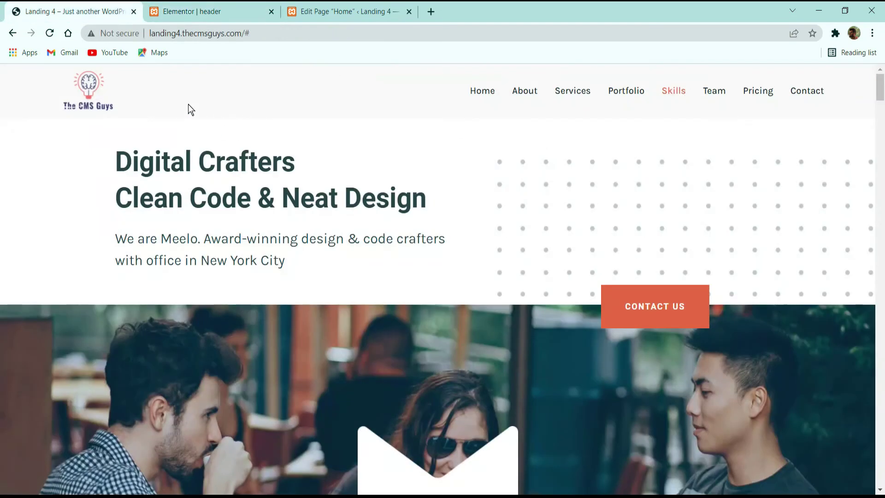
{"action": "left_click", "coordinate": [188, 10]}
{"action": "left_click", "coordinate": [200, 71]}
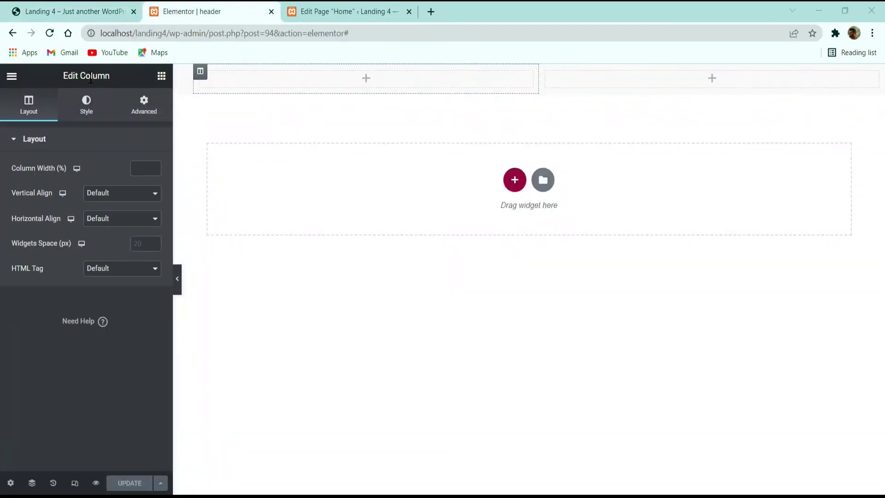
Step: Set the left column width to 19 and place an Image widget in it
{"action": "type", "text": "19"}
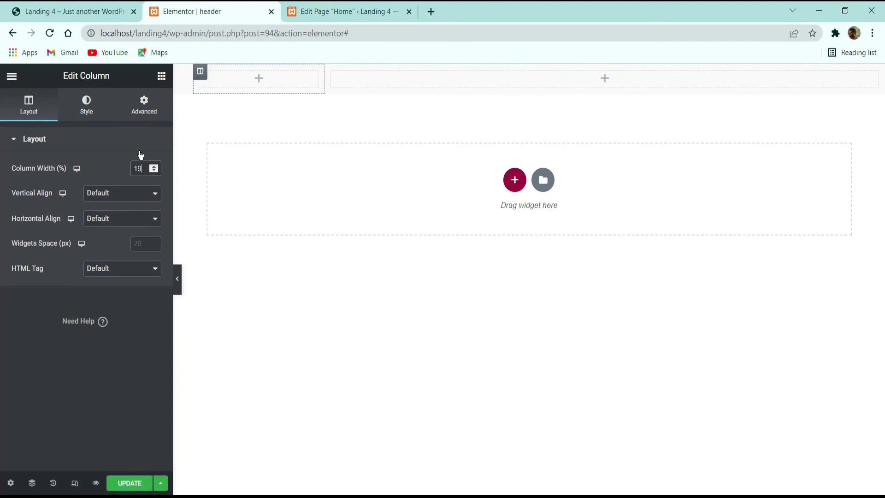
{"action": "left_click", "coordinate": [162, 75]}
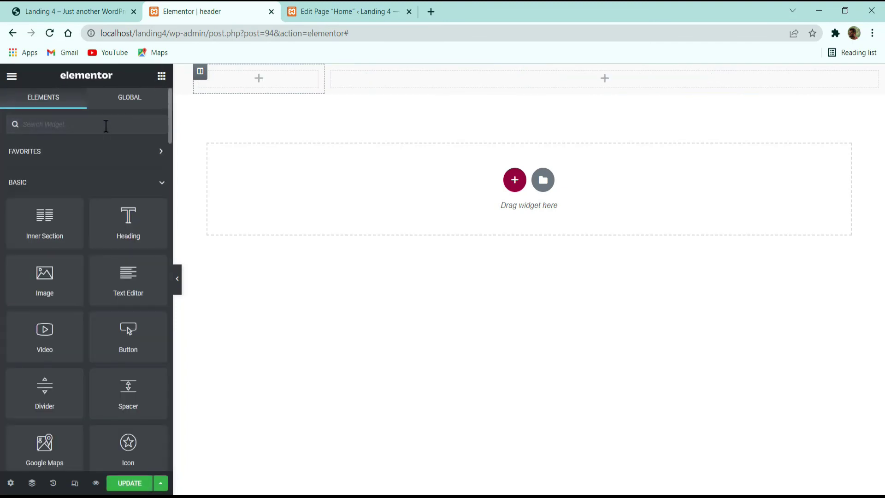
{"action": "left_click", "coordinate": [106, 126]}
{"action": "type", "text": "image"}
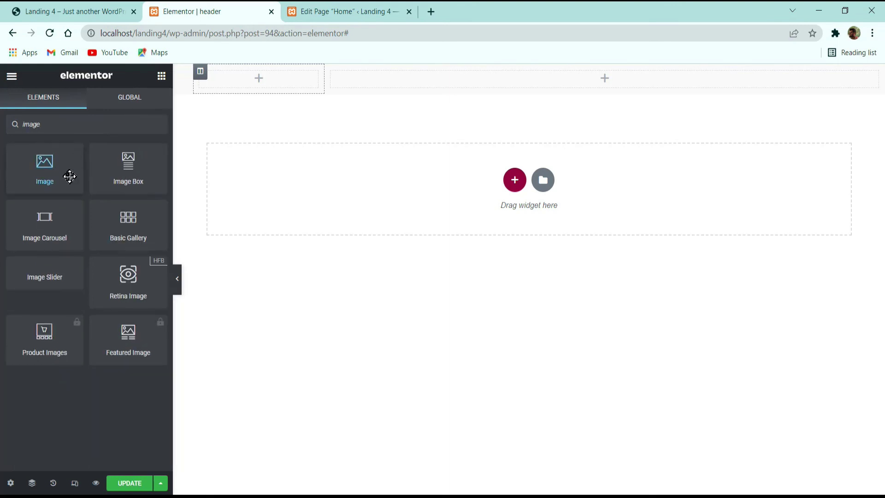
{"action": "left_click_drag", "start_coordinate": [69, 174], "coordinate": [279, 71]}
Step: Insert The CMS Guys logo from the Media Library and set its width to 45
{"action": "left_click", "coordinate": [94, 206]}
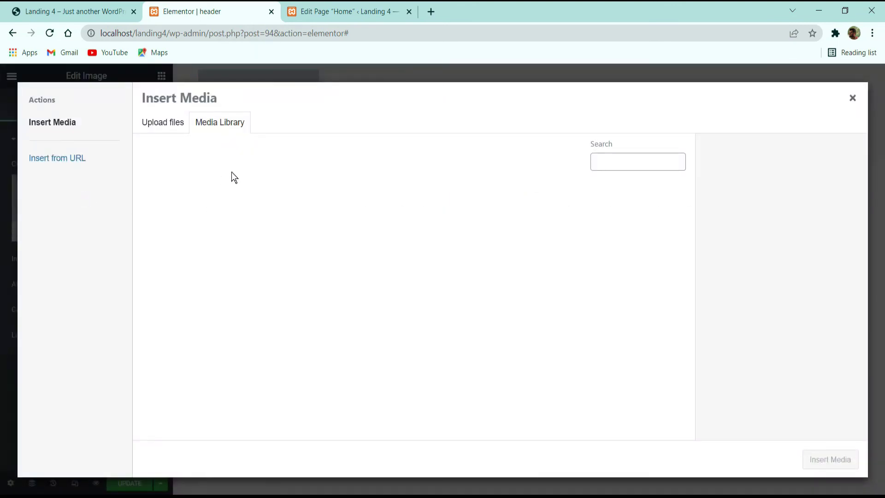
{"action": "left_click", "coordinate": [516, 320]}
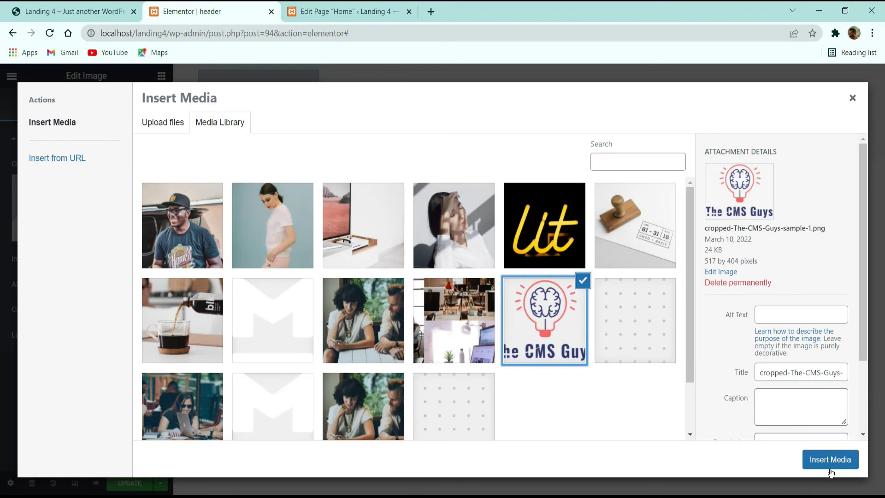
{"action": "left_click", "coordinate": [830, 465]}
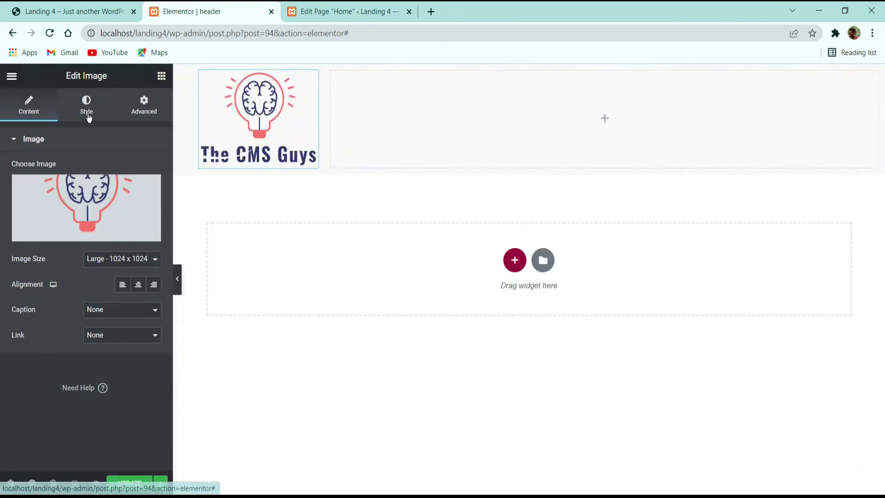
{"action": "left_click", "coordinate": [86, 105]}
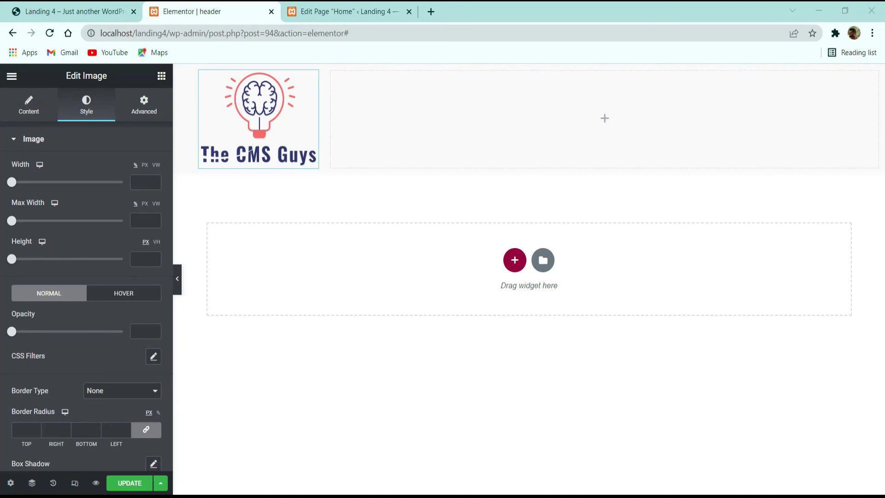
{"action": "left_click", "coordinate": [138, 177]}
{"action": "type", "text": "45"}
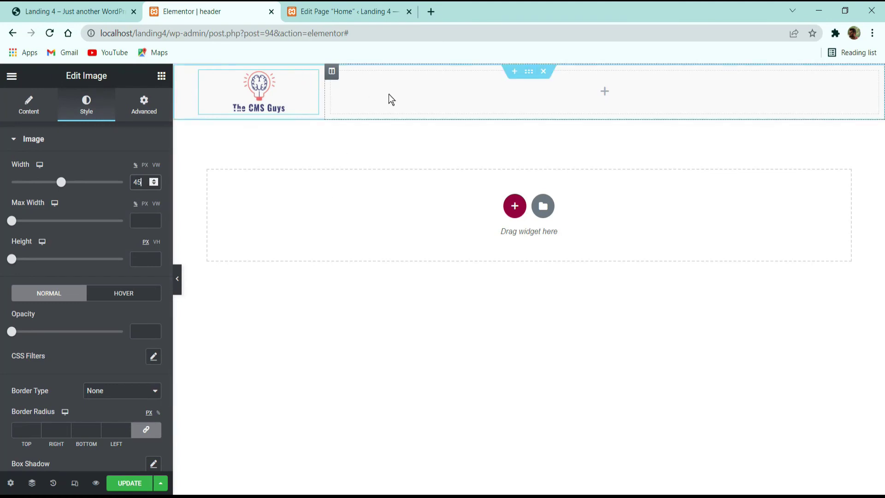
{"action": "left_click", "coordinate": [111, 6]}
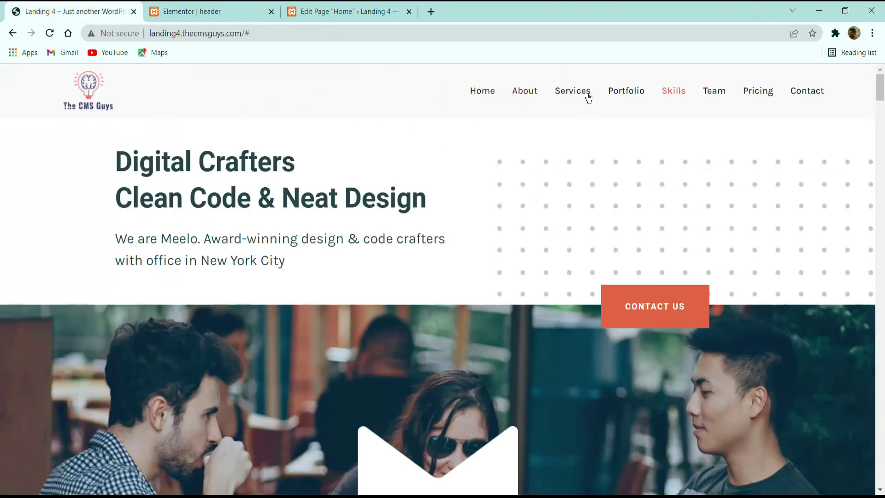
{"action": "left_click", "coordinate": [221, 7]}
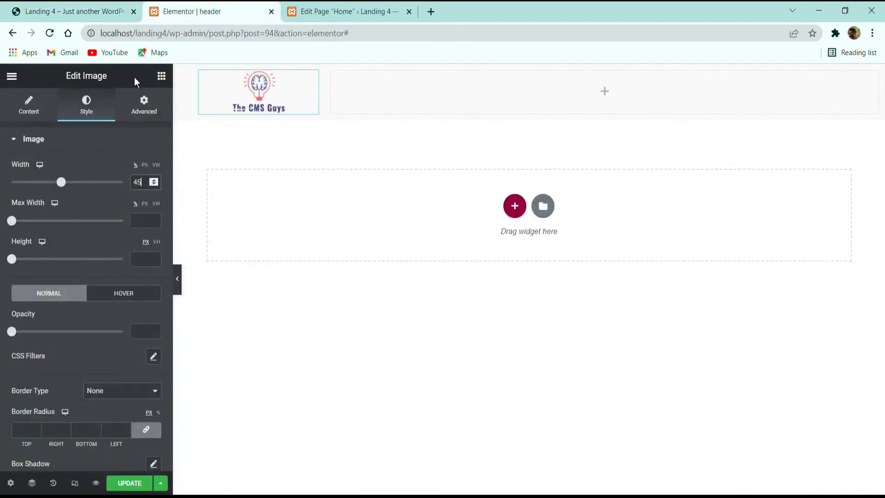
{"action": "left_click", "coordinate": [159, 77]}
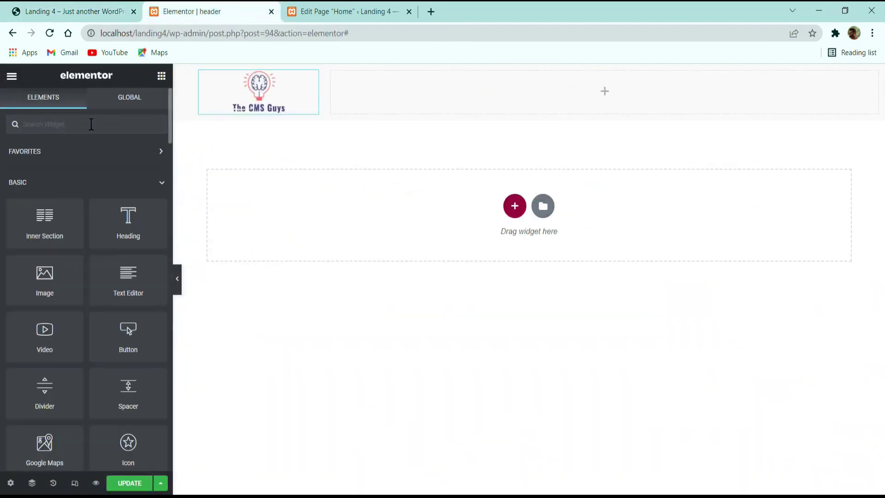
Step: Place a Navigation Menu widget in the right column with item spacing of 5
{"action": "type", "text": "nav"}
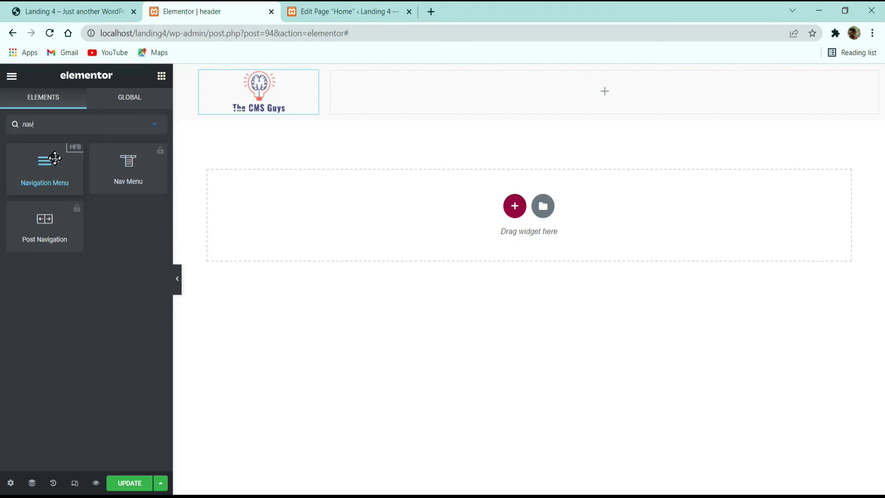
{"action": "left_click_drag", "start_coordinate": [44, 162], "coordinate": [576, 93]}
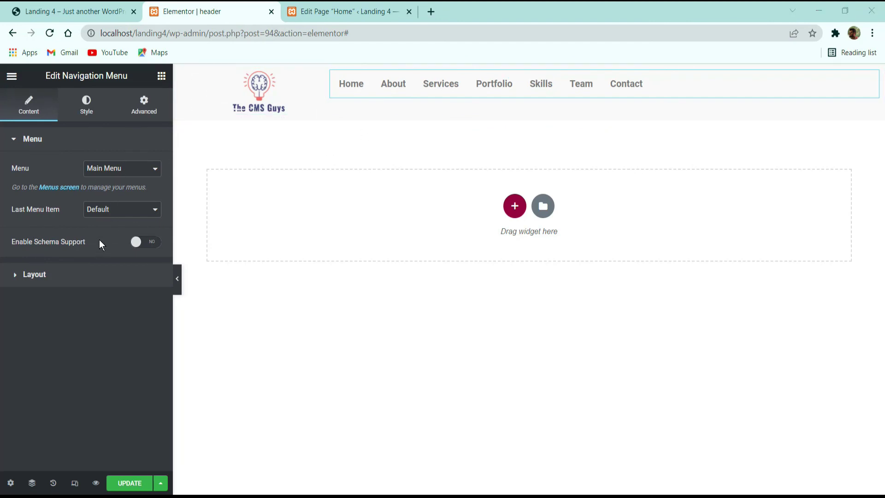
{"action": "left_click", "coordinate": [88, 105]}
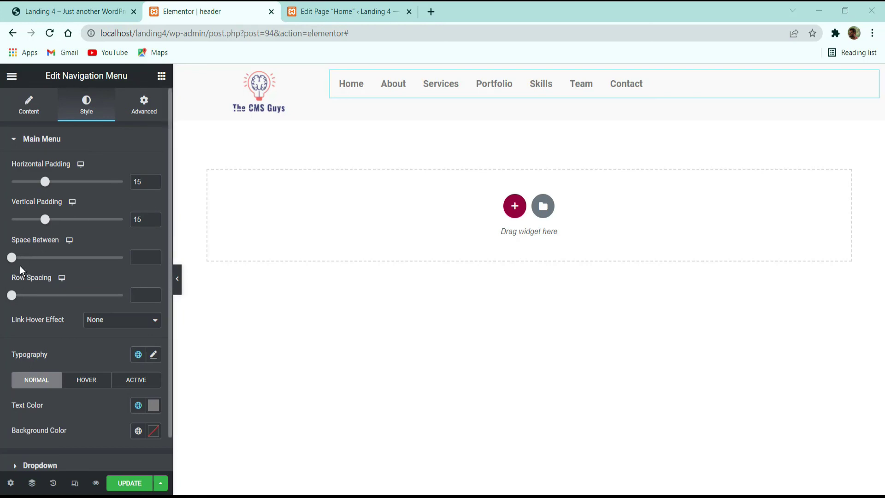
{"action": "left_click_drag", "start_coordinate": [12, 257], "coordinate": [19, 257]}
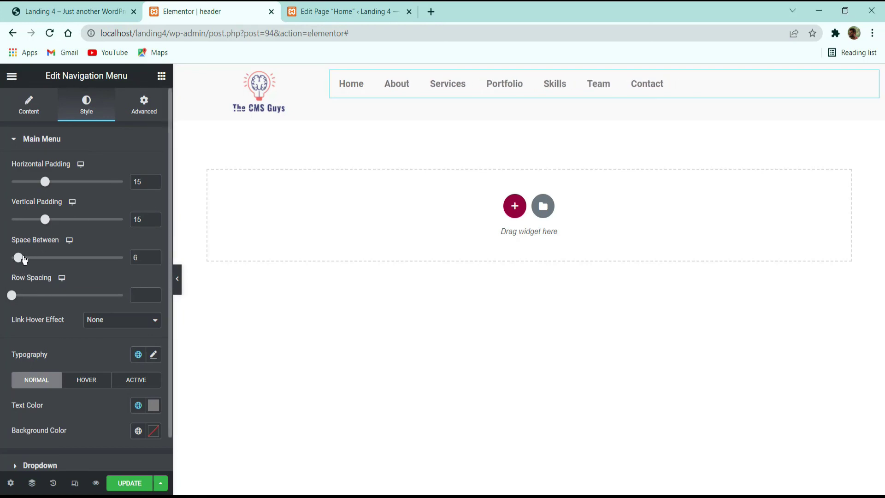
{"action": "double_click", "coordinate": [136, 257]}
{"action": "type", "text": "5"}
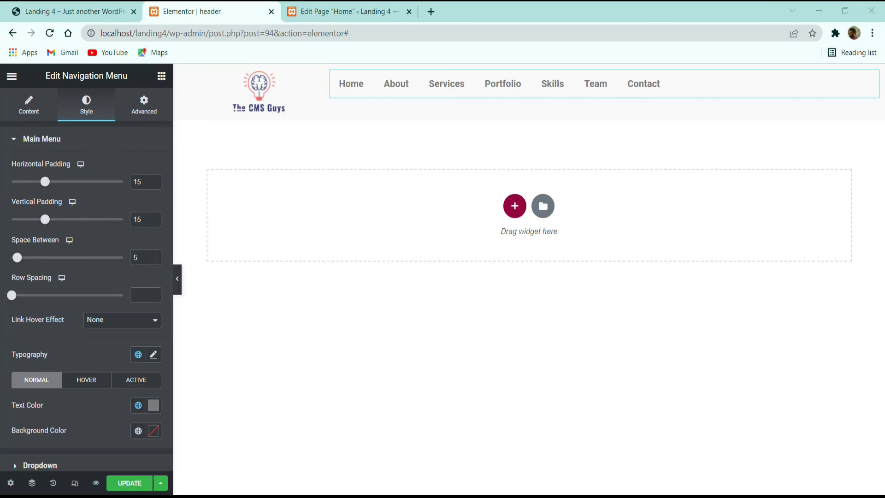
Step: Set the menu typography to Karla, size 16, weight 500
{"action": "left_click", "coordinate": [153, 354]}
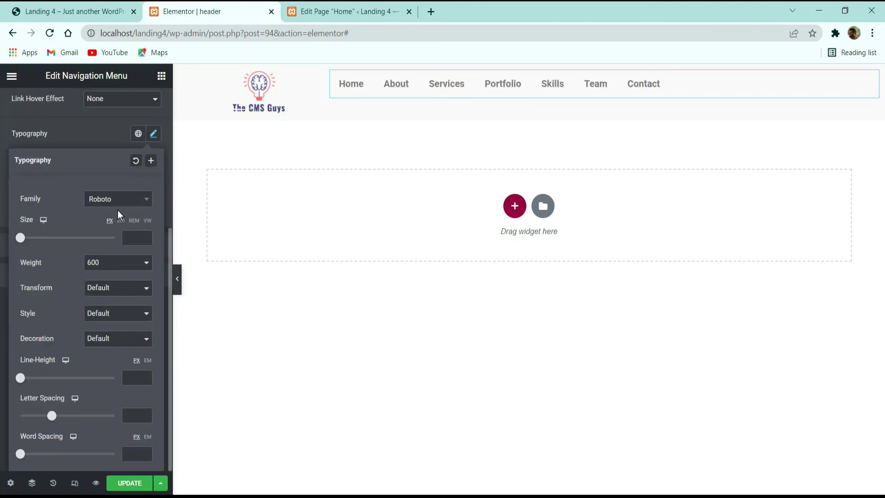
{"action": "left_click", "coordinate": [119, 199]}
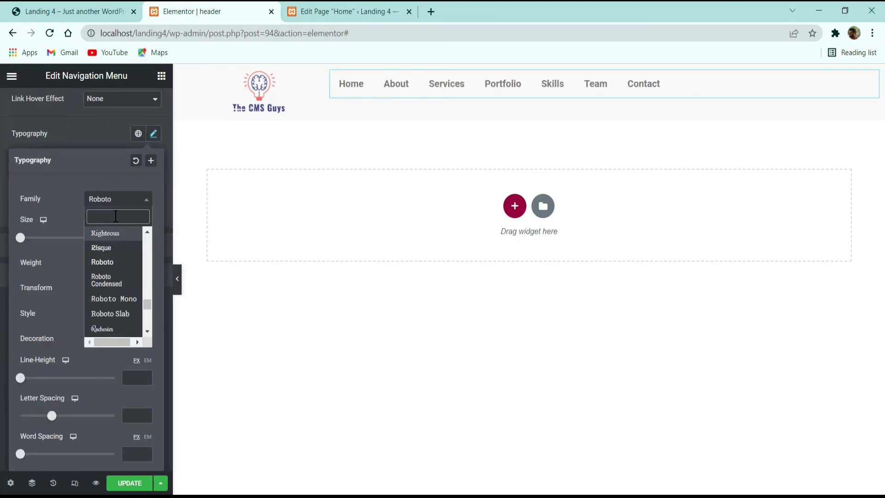
{"action": "type", "text": "karla"}
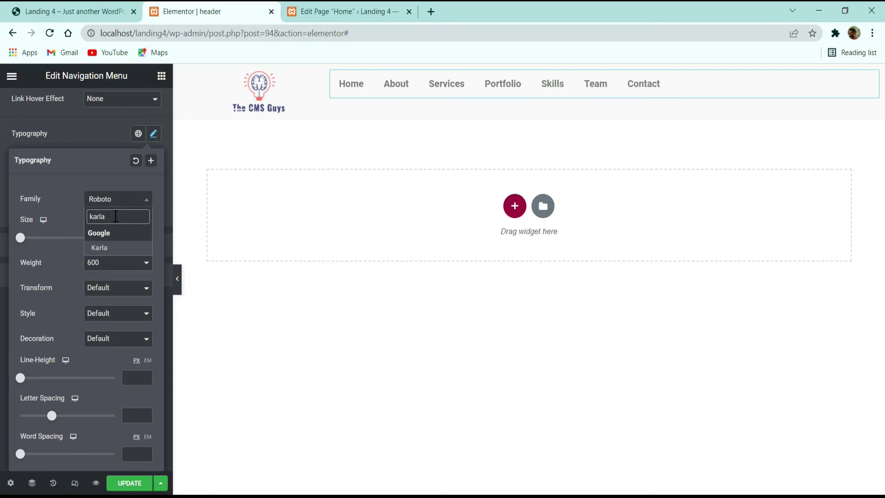
{"action": "left_click", "coordinate": [115, 244]}
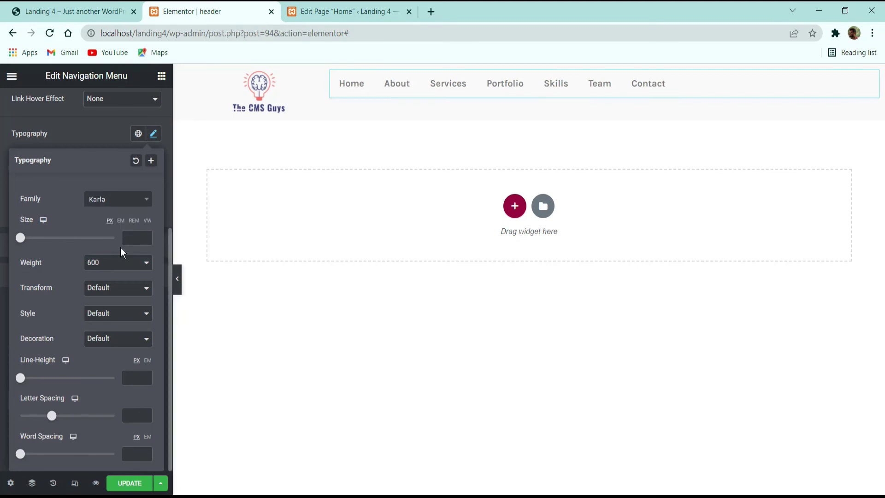
{"action": "left_click", "coordinate": [133, 236]}
{"action": "type", "text": "16"}
{"action": "left_click", "coordinate": [113, 263]}
{"action": "left_click", "coordinate": [100, 312]}
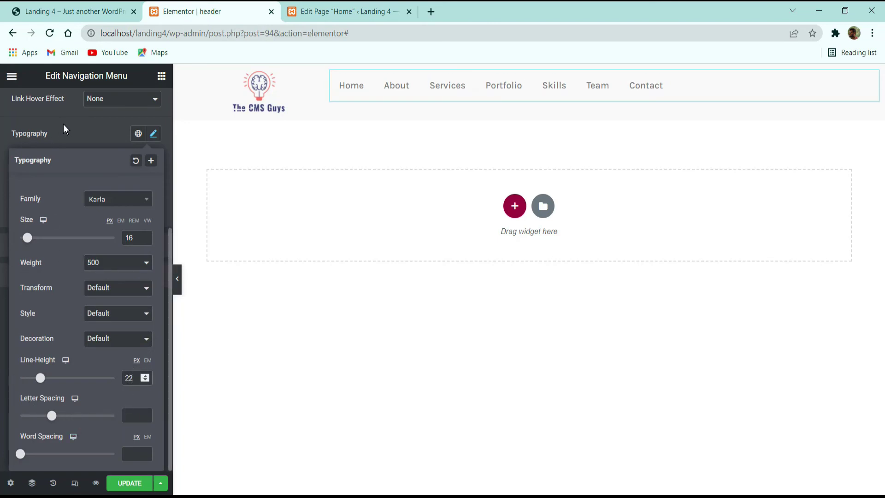
{"action": "left_click", "coordinate": [79, 135]}
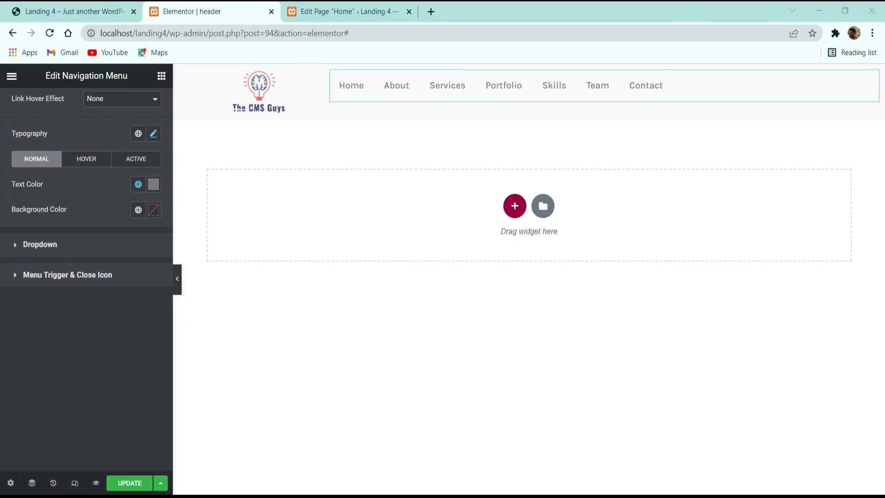
Step: Set the menu's hover text colour to #DC6041 after checking the live site
{"action": "left_click", "coordinate": [86, 158]}
{"action": "scroll", "coordinate": [95, 166], "scroll_direction": "up", "scroll_amount": 4}
{"action": "left_click", "coordinate": [123, 342]}
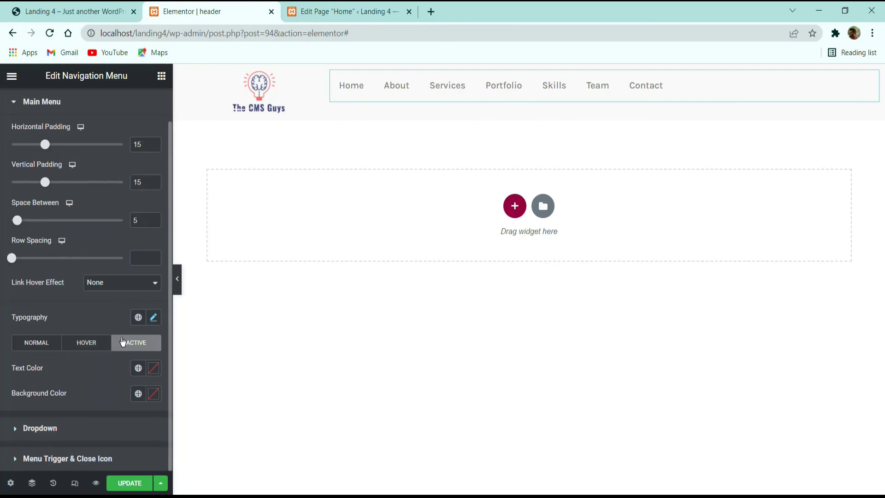
{"action": "left_click", "coordinate": [72, 5]}
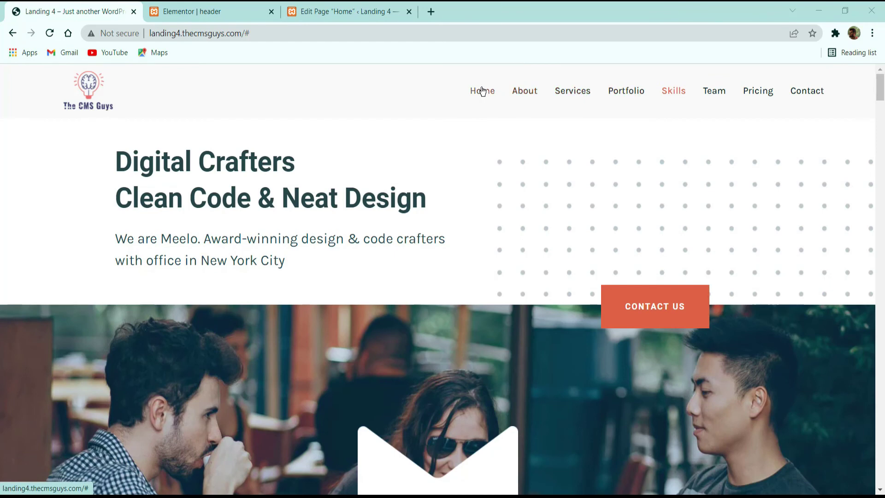
{"action": "left_click", "coordinate": [190, 11]}
{"action": "left_click", "coordinate": [86, 337]}
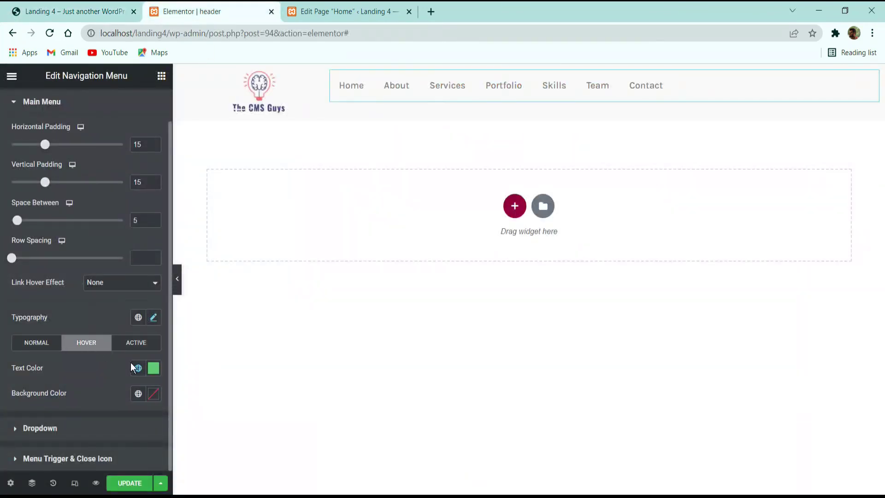
{"action": "left_click", "coordinate": [154, 368]}
{"action": "type", "text": "#DC6041"}
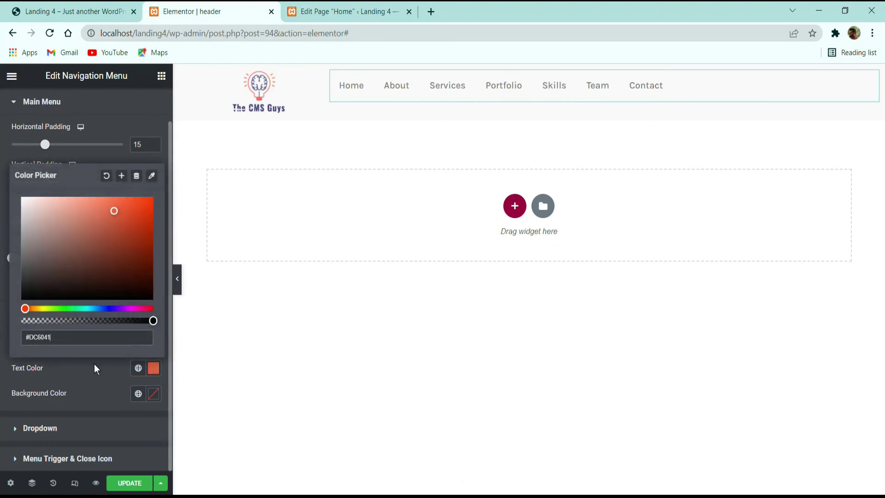
{"action": "left_click", "coordinate": [91, 374]}
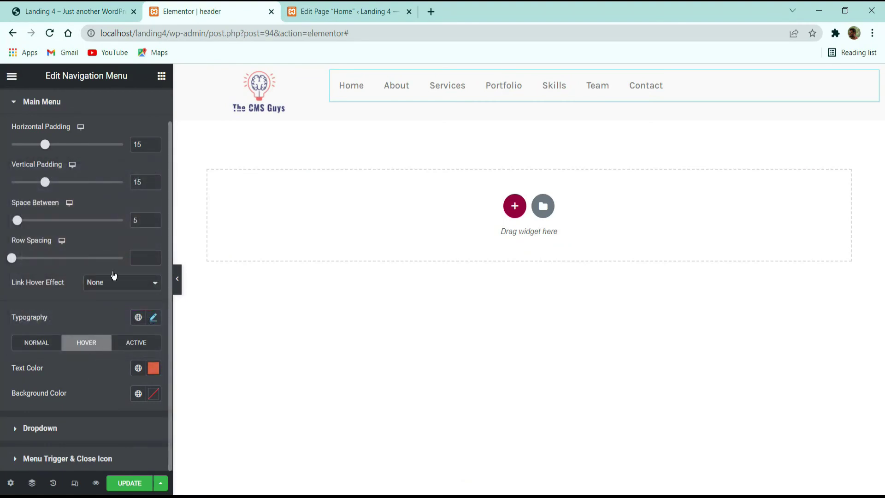
Step: Set the active menu item's text colour to #DC6041 as well
{"action": "left_click", "coordinate": [137, 342]}
{"action": "left_click", "coordinate": [154, 368]}
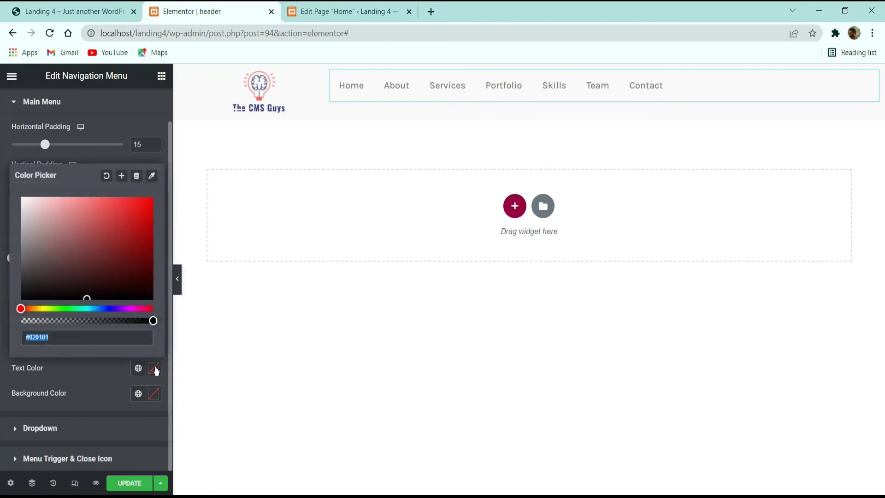
{"action": "type", "text": "#DC6041"}
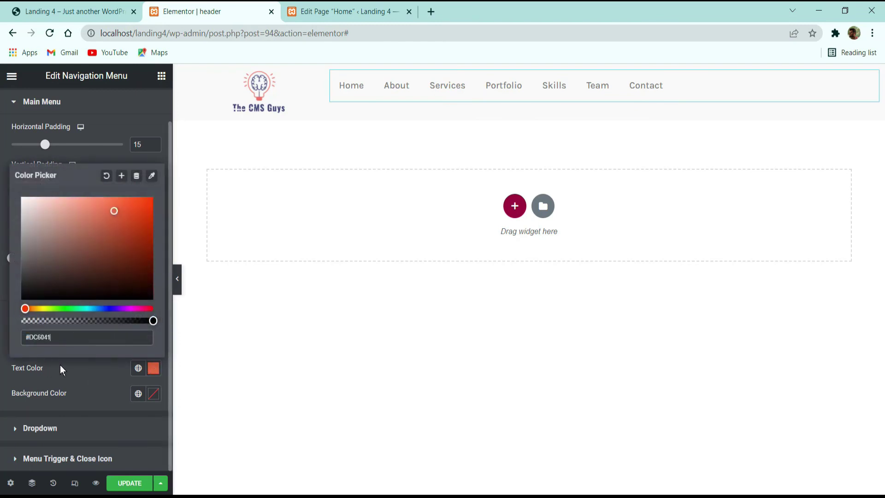
{"action": "left_click", "coordinate": [62, 370]}
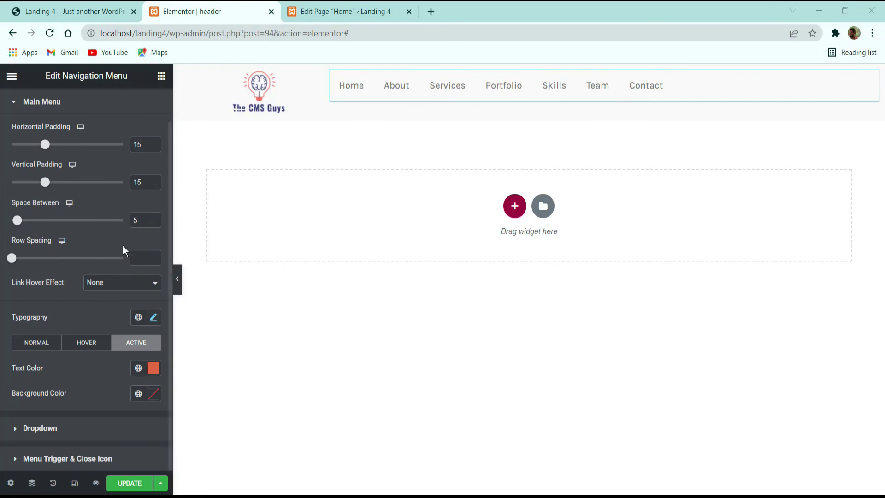
{"action": "scroll", "coordinate": [54, 175], "scroll_direction": "up", "scroll_amount": 2}
{"action": "left_click", "coordinate": [28, 105]}
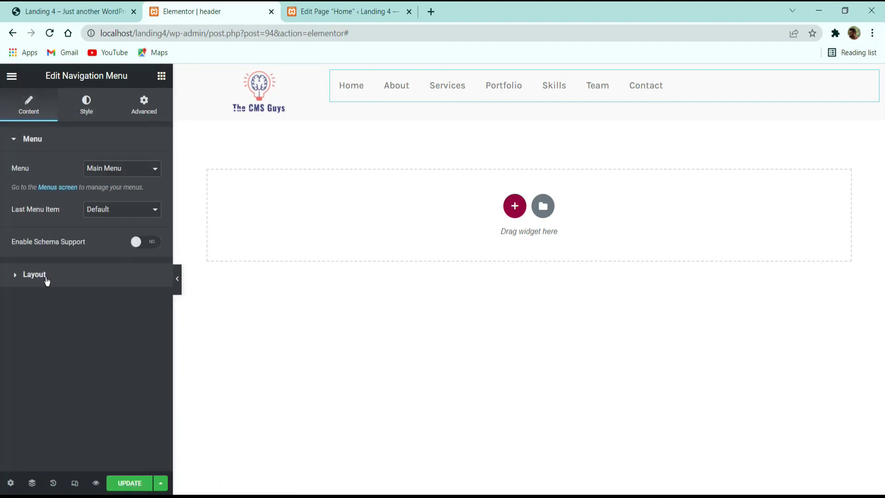
Step: Align the navigation menu items to the right
{"action": "left_click", "coordinate": [45, 275]}
{"action": "scroll", "coordinate": [72, 267], "scroll_direction": "down", "scroll_amount": 5}
{"action": "scroll", "coordinate": [148, 275], "scroll_direction": "up", "scroll_amount": 3}
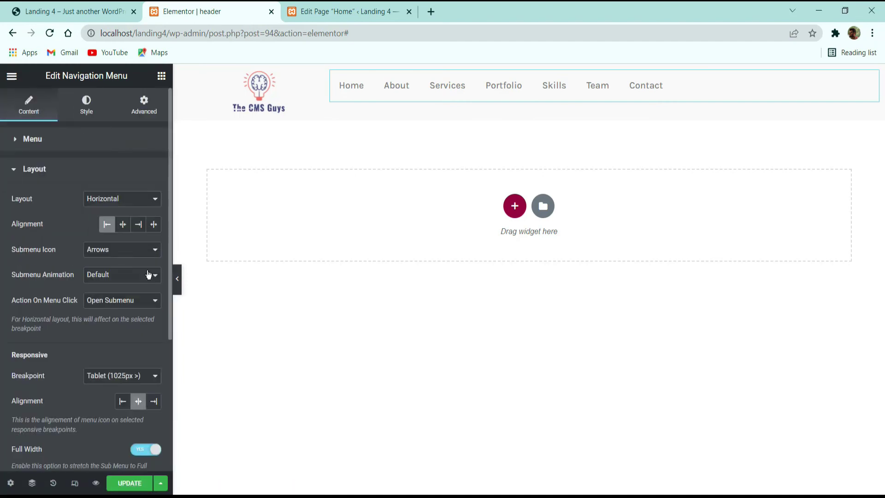
{"action": "left_click", "coordinate": [140, 225]}
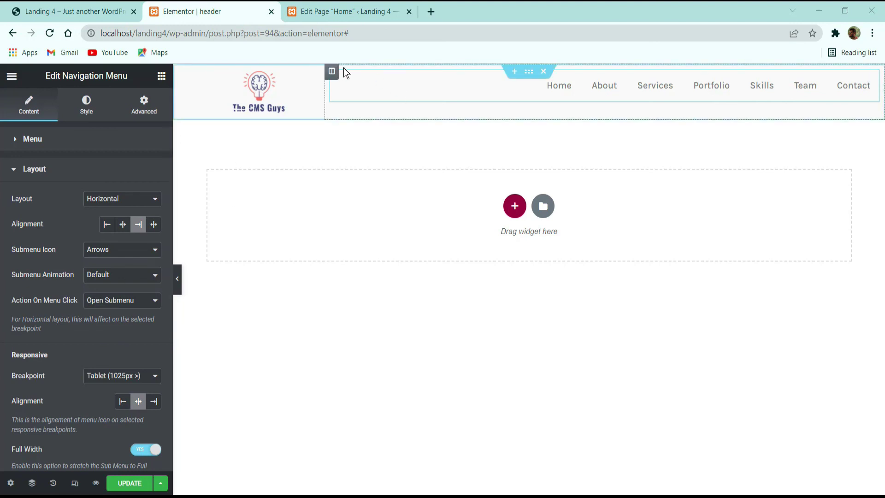
Step: Give the menu column a 4 em right margin and vertically centre it
{"action": "left_click", "coordinate": [884, 71]}
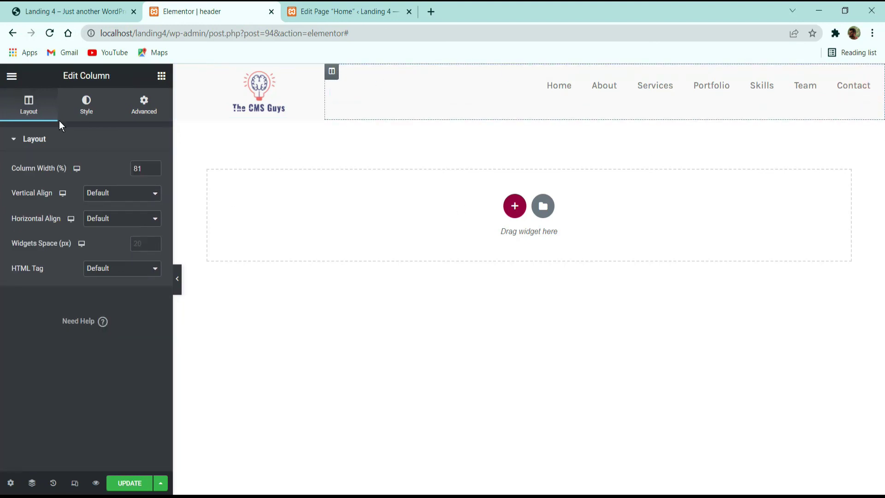
{"action": "left_click", "coordinate": [144, 102]}
{"action": "left_click", "coordinate": [146, 182]}
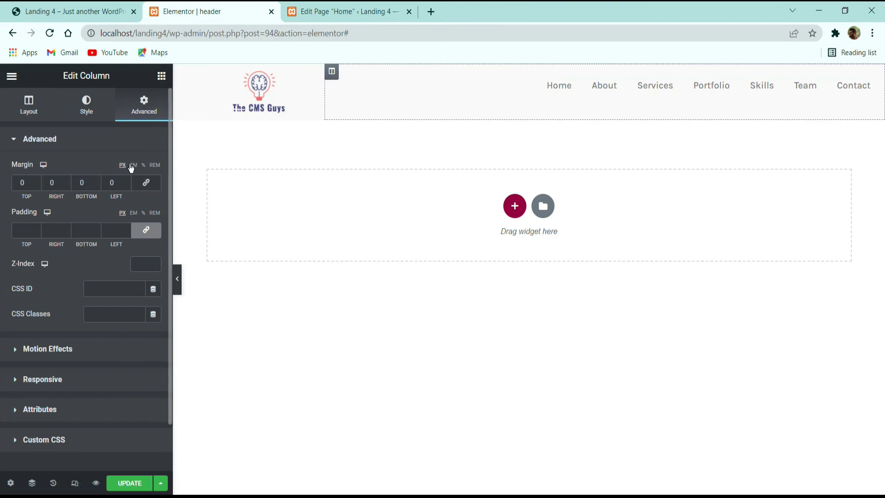
{"action": "left_click", "coordinate": [133, 165]}
{"action": "left_click", "coordinate": [67, 183]}
{"action": "type", "text": "4"}
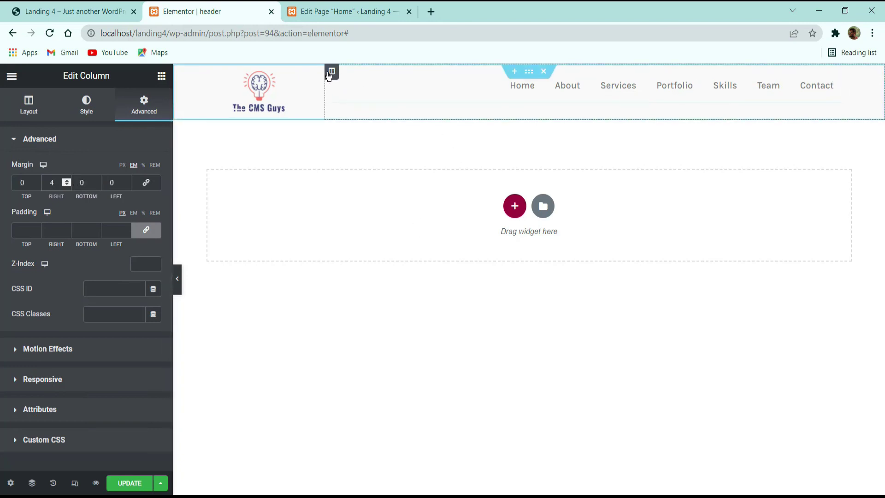
{"action": "left_click", "coordinate": [29, 106]}
{"action": "left_click", "coordinate": [109, 193]}
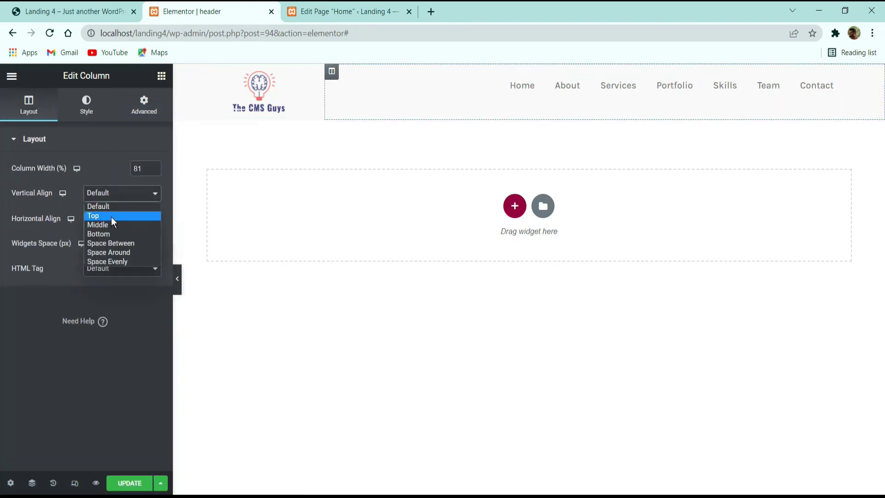
{"action": "left_click", "coordinate": [113, 224]}
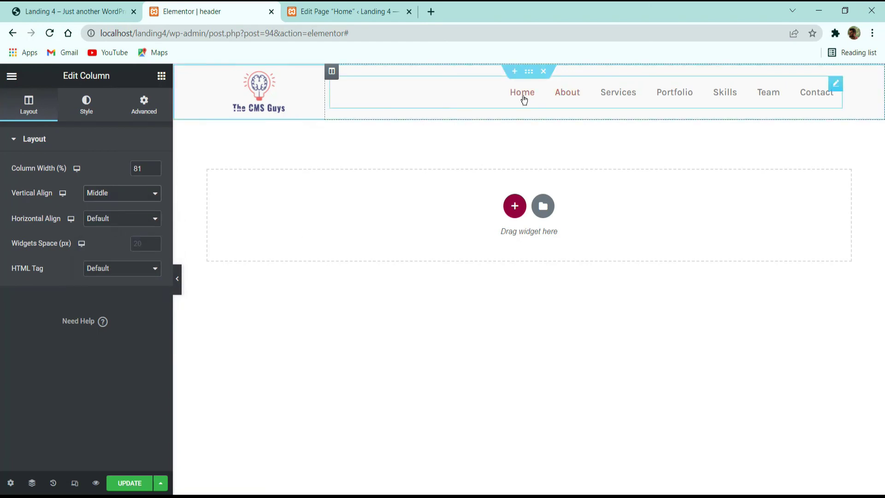
Step: Narrow the logo width to 42, save the header, and return to the Home page tab
{"action": "left_click", "coordinate": [431, 104]}
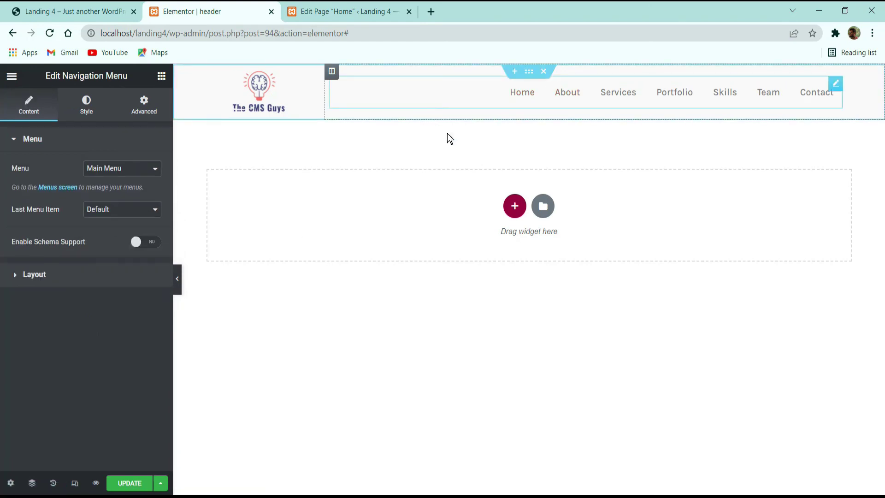
{"action": "left_click", "coordinate": [283, 100]}
{"action": "left_click_drag", "start_coordinate": [63, 183], "coordinate": [58, 184]}
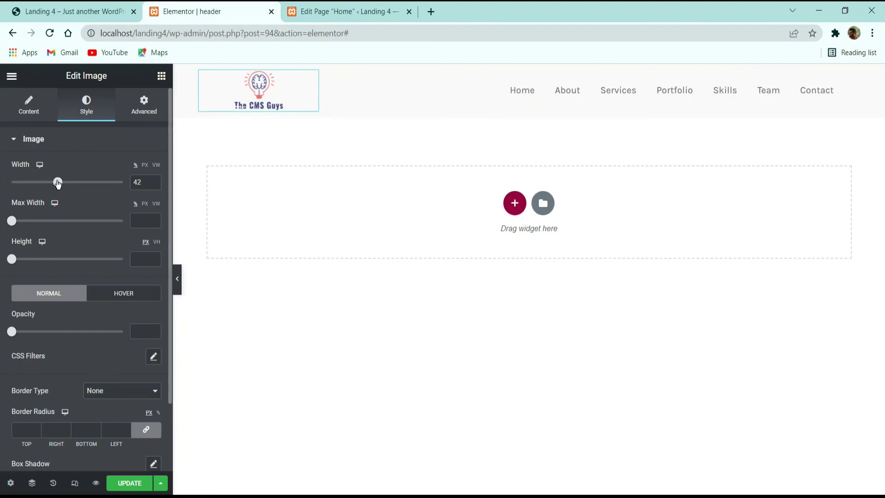
{"action": "left_click", "coordinate": [132, 481]}
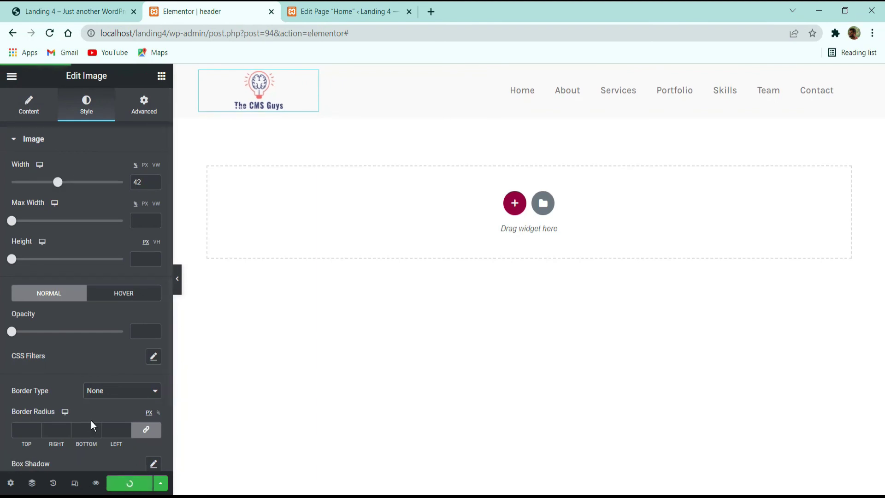
{"action": "left_click", "coordinate": [369, 9]}
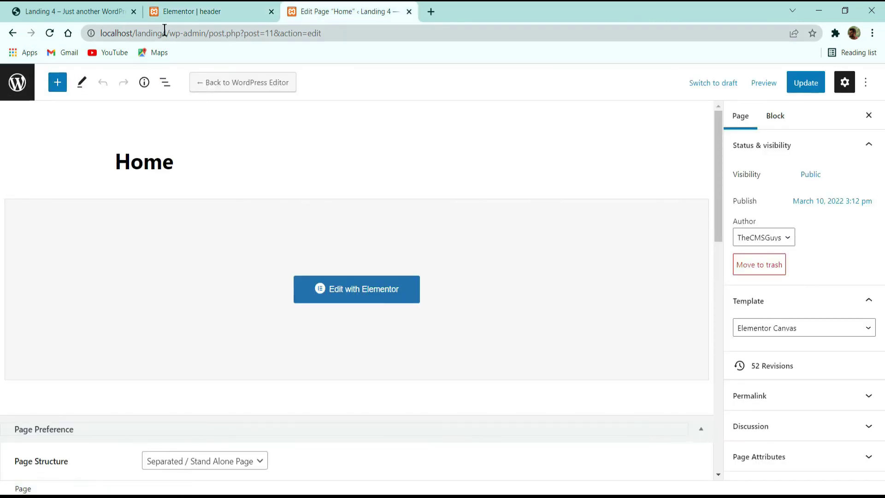
Step: Load localhost/landing4/, test the Services and Portfolio menu links, then open Home in Elementor
{"action": "left_click_drag", "start_coordinate": [165, 33], "coordinate": [522, 88]}
{"action": "key", "text": "BackSpace"}
{"action": "key", "text": "Return"}
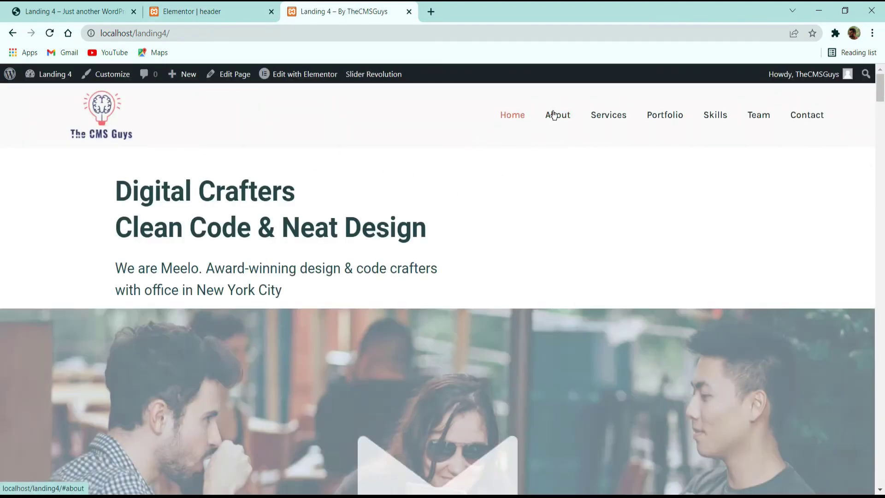
{"action": "left_click", "coordinate": [608, 115]}
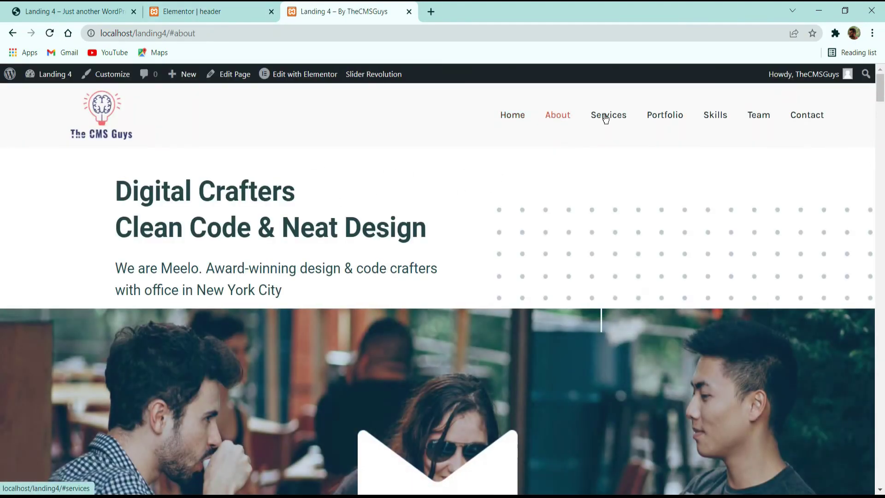
{"action": "left_click", "coordinate": [683, 120]}
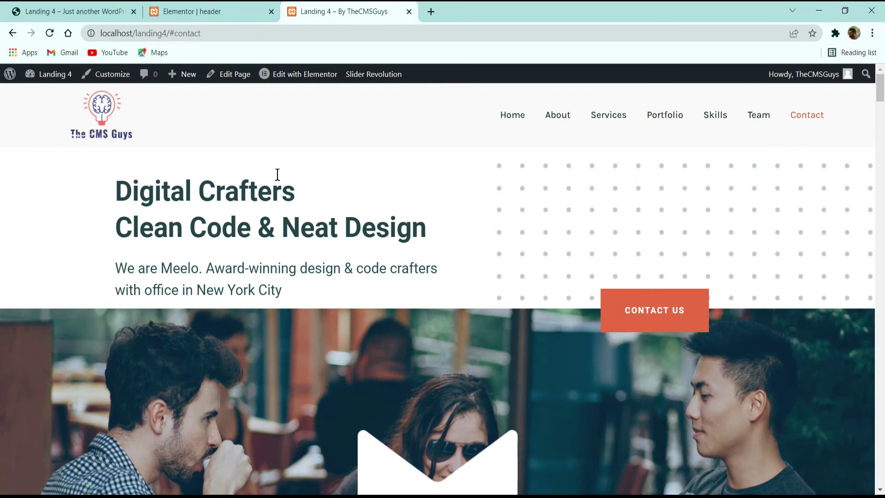
{"action": "left_click", "coordinate": [308, 76]}
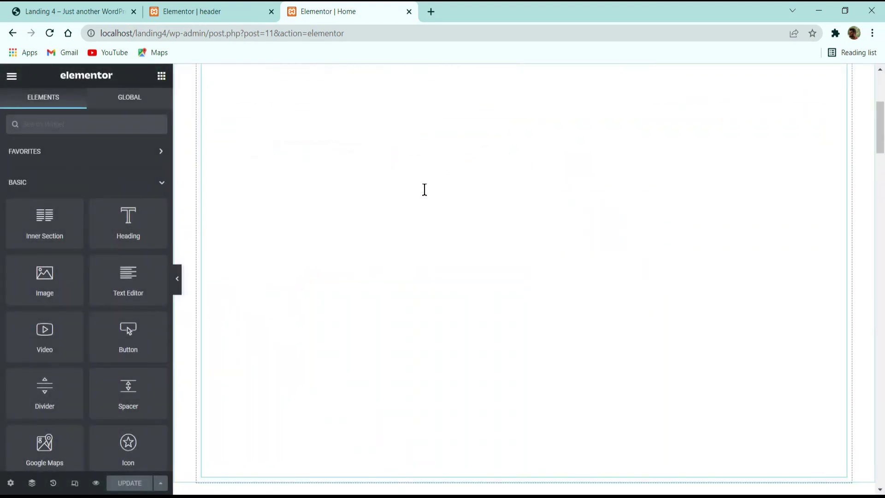
Step: Give the About section the CSS ID 'abour' and save the page
{"action": "left_click", "coordinate": [557, 91]}
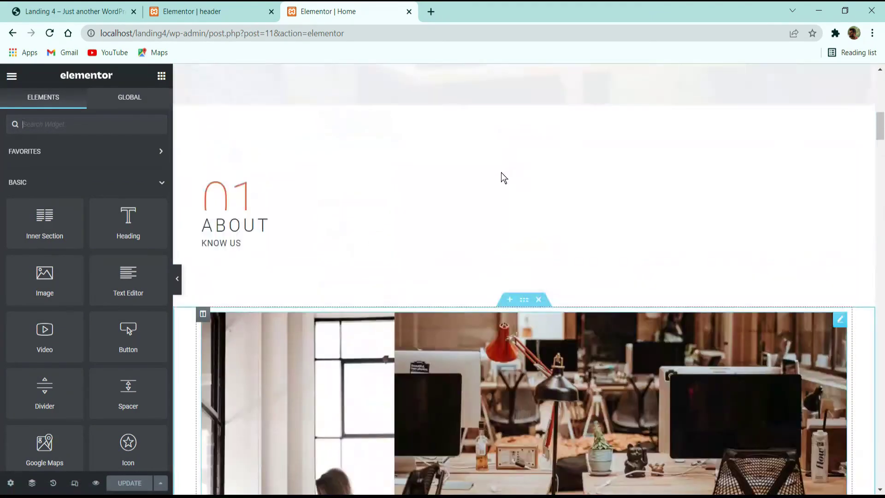
{"action": "left_click", "coordinate": [524, 124]}
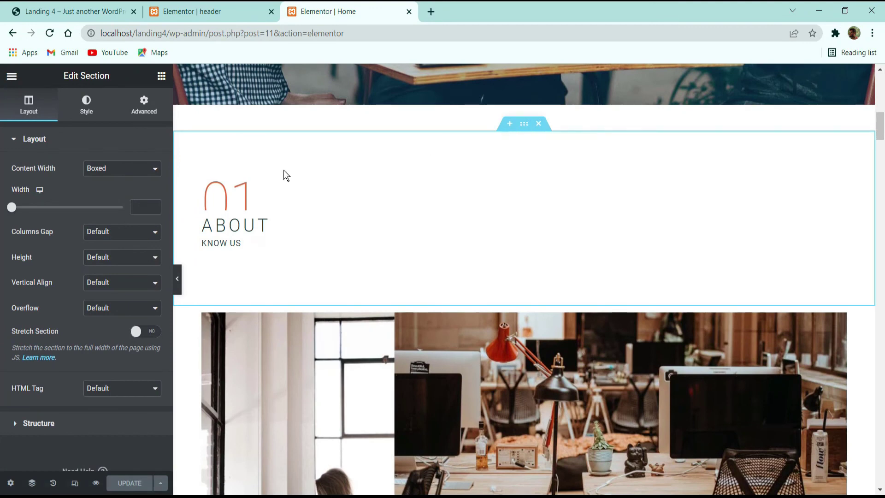
{"action": "left_click", "coordinate": [136, 107]}
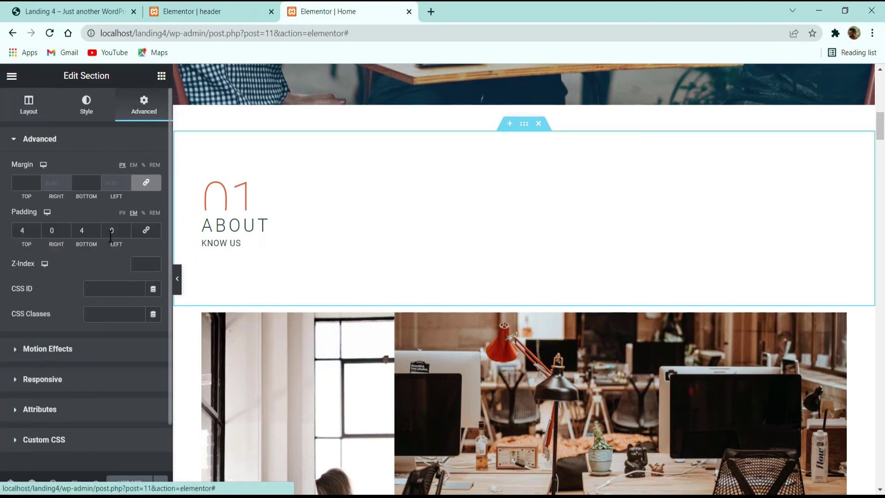
{"action": "left_click", "coordinate": [96, 287]}
{"action": "type", "text": "a"}
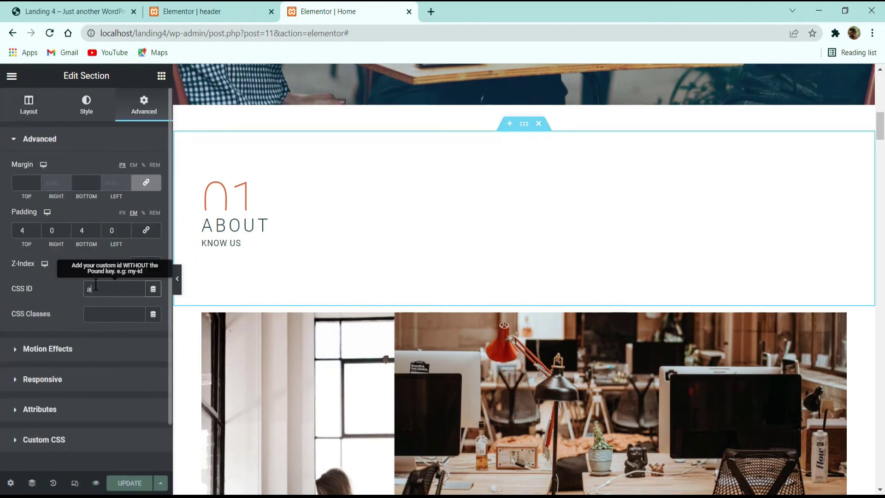
{"action": "type", "text": "bour"}
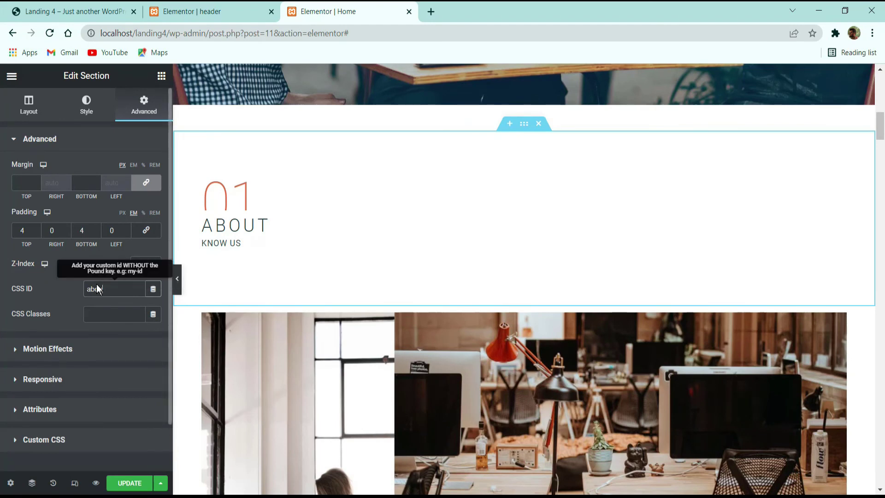
{"action": "left_click", "coordinate": [133, 481]}
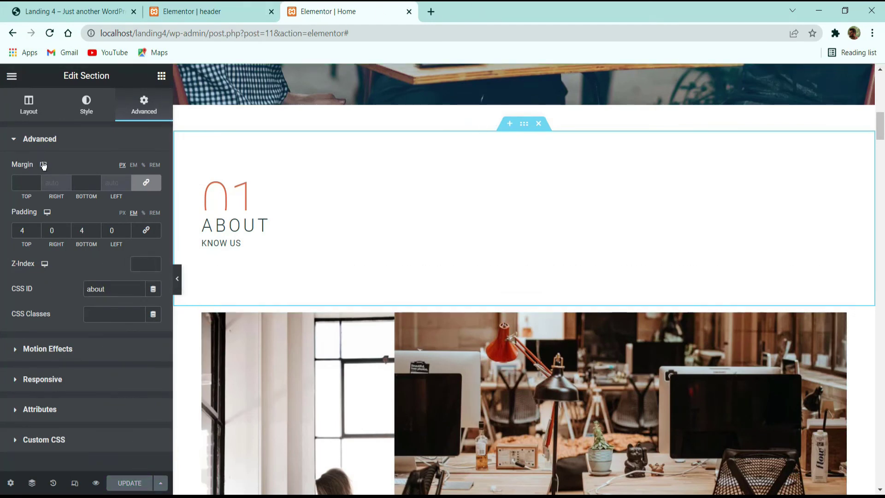
Step: Open the published page and test the About menu link on the live site
{"action": "left_click", "coordinate": [13, 76]}
{"action": "left_click", "coordinate": [51, 259]}
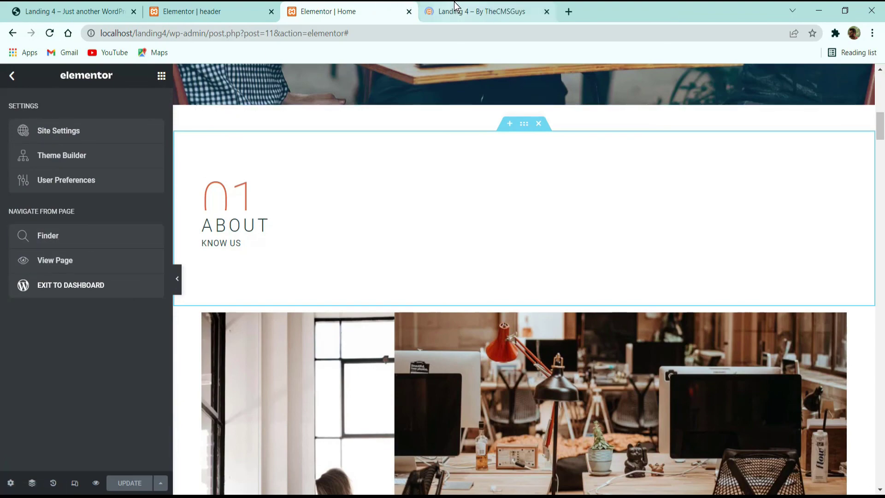
{"action": "left_click", "coordinate": [460, 11]}
{"action": "left_click", "coordinate": [557, 118]}
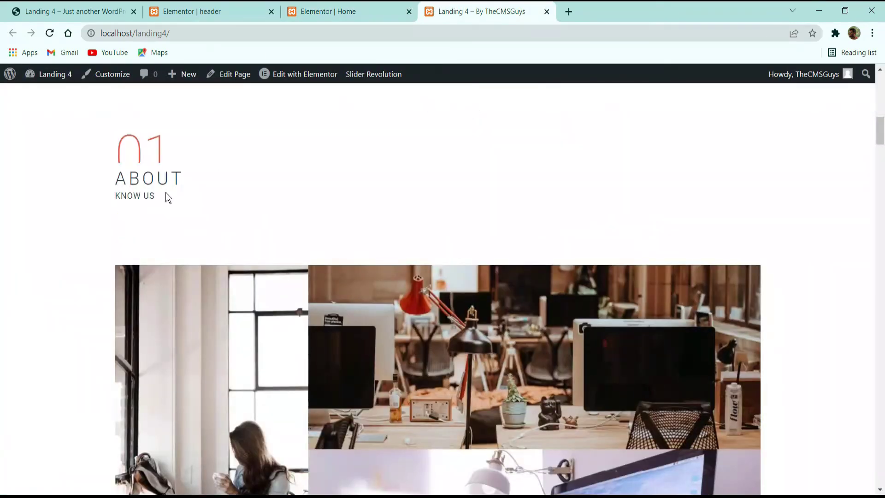
{"action": "left_click", "coordinate": [295, 12]}
Step: Set the Services section's CSS ID to 'services'
{"action": "scroll", "coordinate": [452, 258], "scroll_direction": "down", "scroll_amount": 5}
{"action": "scroll", "coordinate": [452, 258], "scroll_direction": "up", "scroll_amount": 10}
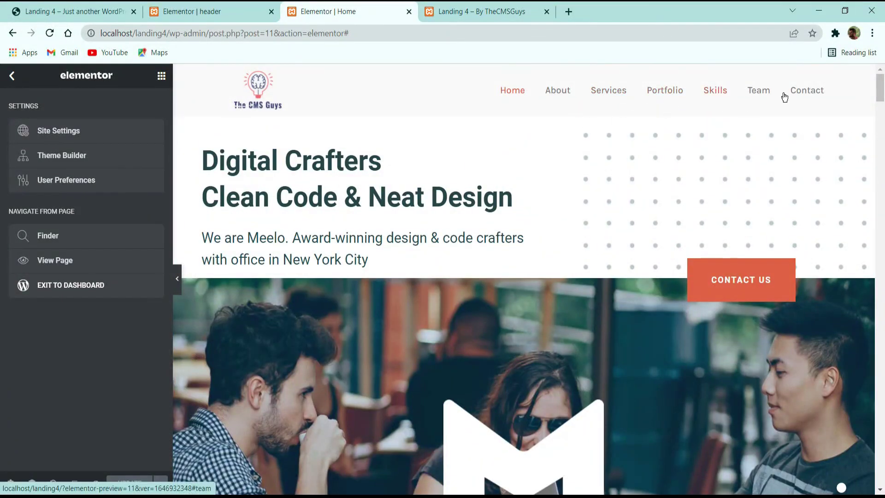
{"action": "scroll", "coordinate": [593, 181], "scroll_direction": "down", "scroll_amount": 15}
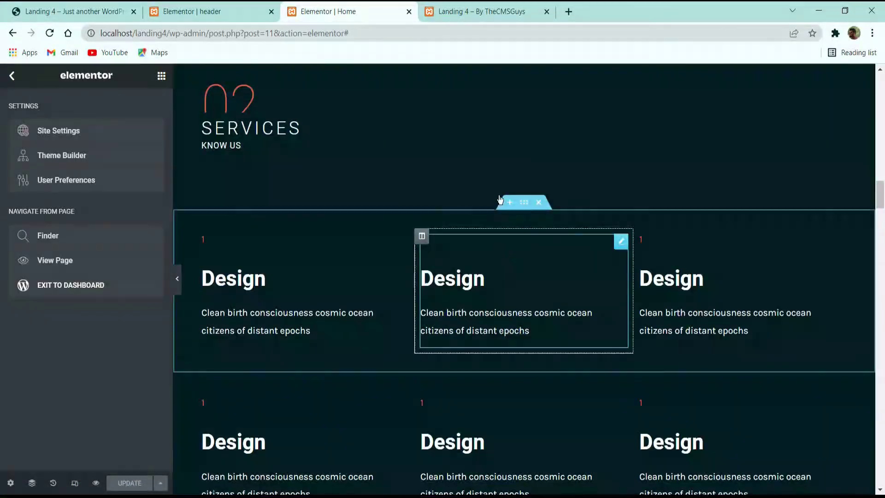
{"action": "scroll", "coordinate": [500, 199], "scroll_direction": "up", "scroll_amount": 3}
{"action": "left_click", "coordinate": [524, 147]}
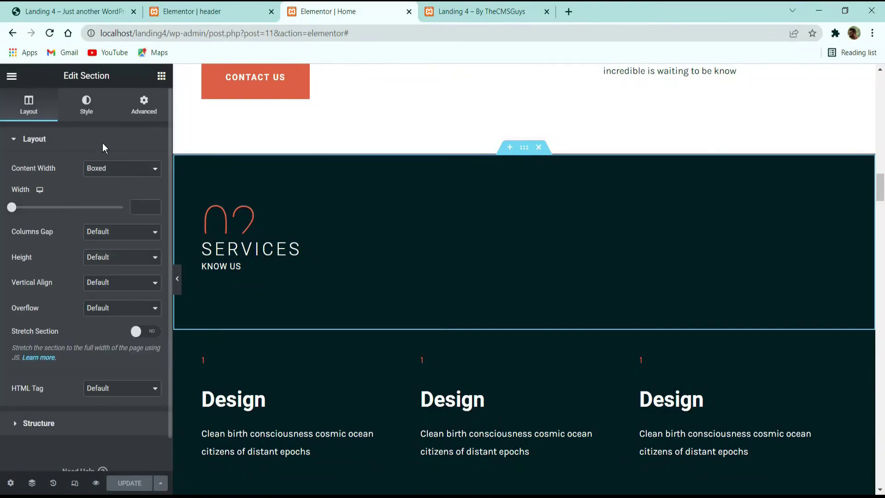
{"action": "left_click", "coordinate": [144, 106]}
{"action": "left_click", "coordinate": [114, 291]}
{"action": "type", "text": "serv"}
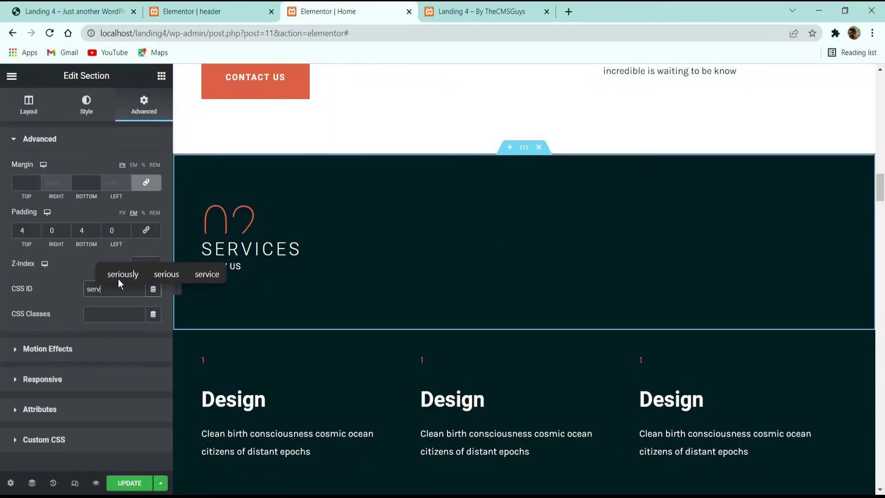
{"action": "type", "text": "ices"}
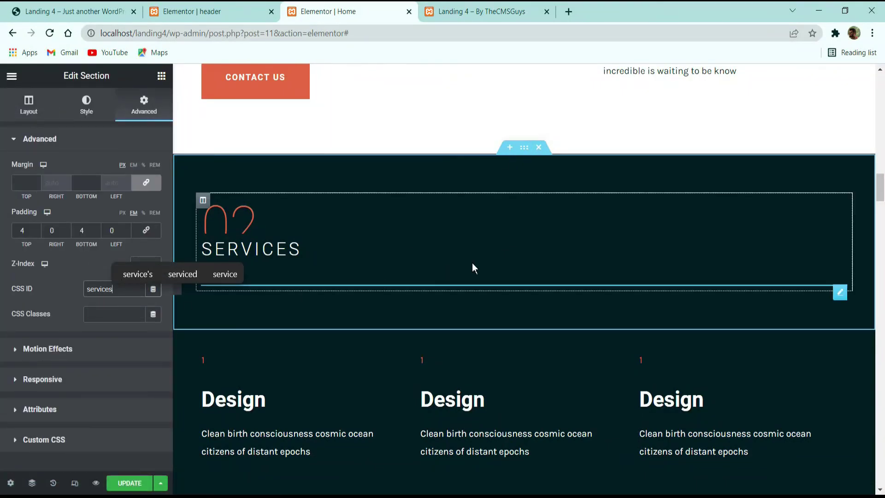
Step: Set CSS IDs 'portfolio' and 'skills' on the Portfolio and Skills sections
{"action": "scroll", "coordinate": [472, 267], "scroll_direction": "down", "scroll_amount": 10}
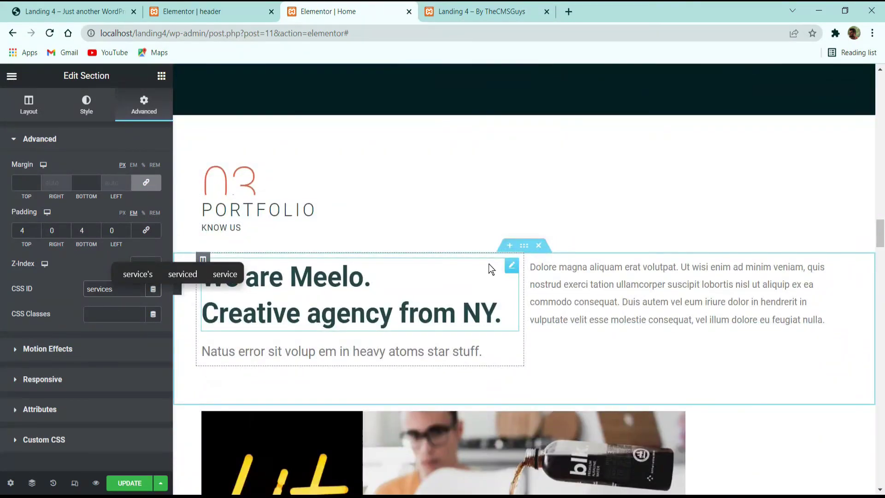
{"action": "left_click", "coordinate": [524, 108]}
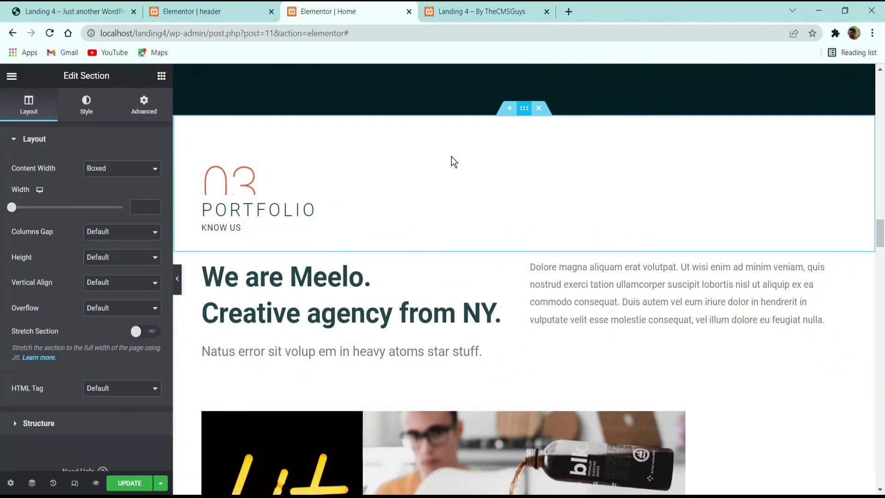
{"action": "left_click", "coordinate": [144, 104]}
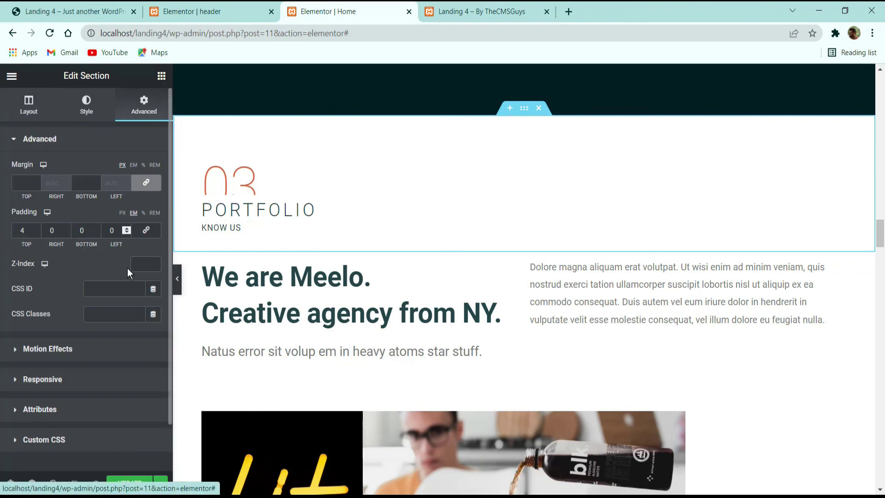
{"action": "left_click", "coordinate": [119, 292]}
{"action": "type", "text": "p"}
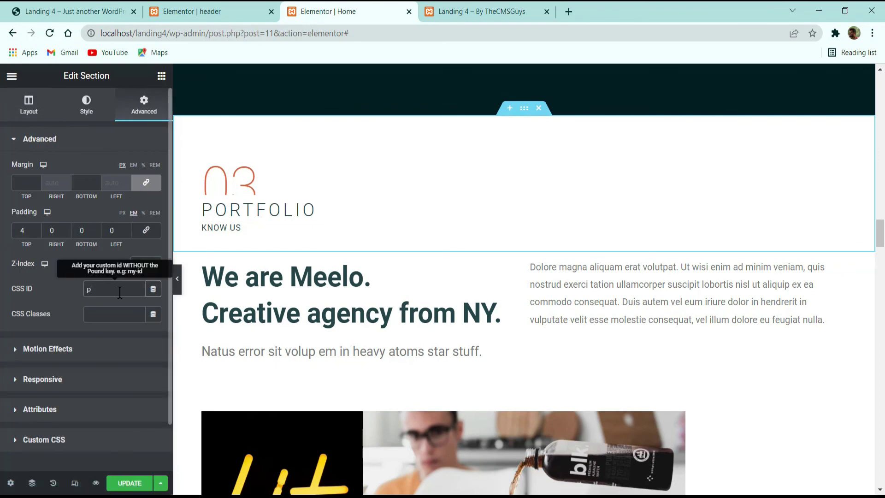
{"action": "type", "text": "ortfolio"}
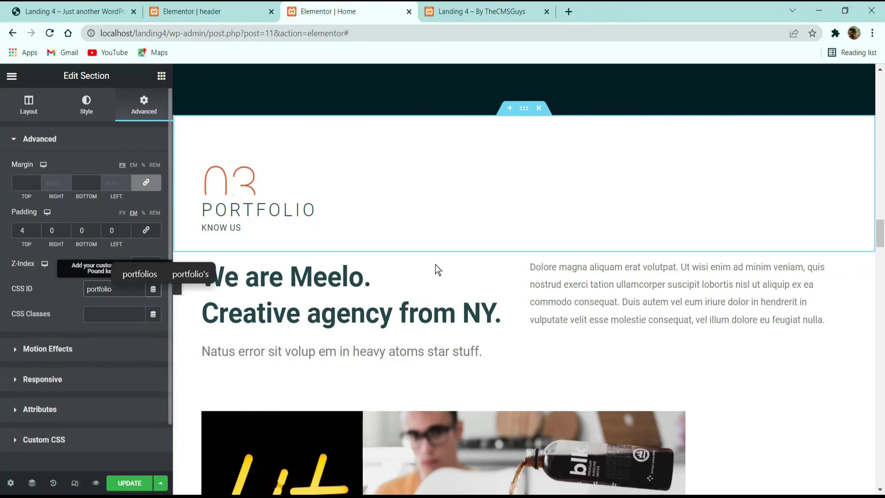
{"action": "scroll", "coordinate": [436, 269], "scroll_direction": "down", "scroll_amount": 10}
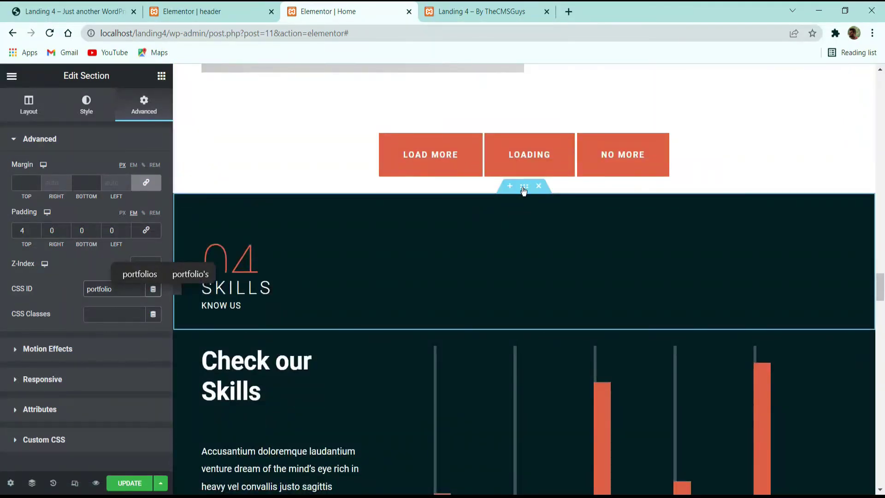
{"action": "left_click", "coordinate": [523, 187]}
{"action": "left_click", "coordinate": [143, 102]}
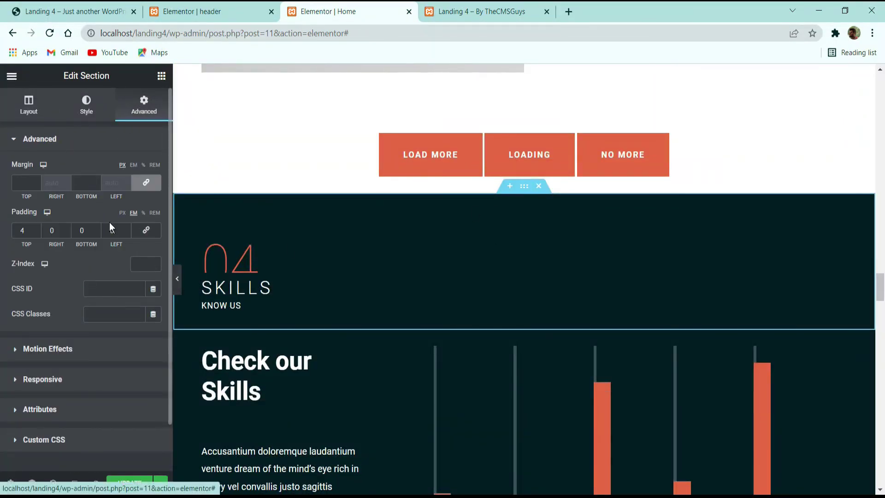
{"action": "left_click", "coordinate": [118, 285]}
{"action": "type", "text": "skills"}
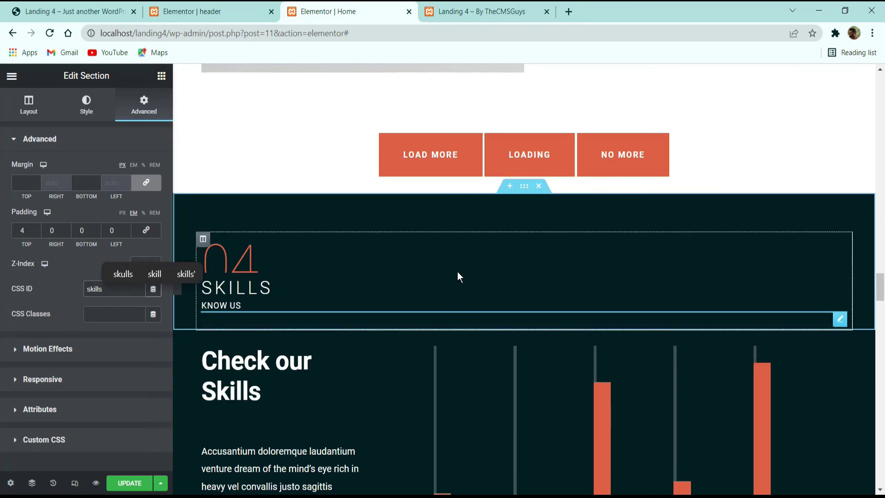
Step: Set CSS IDs 'team' and 'contact' on the Team and Contact sections, then Update the page
{"action": "scroll", "coordinate": [457, 268], "scroll_direction": "down", "scroll_amount": 9}
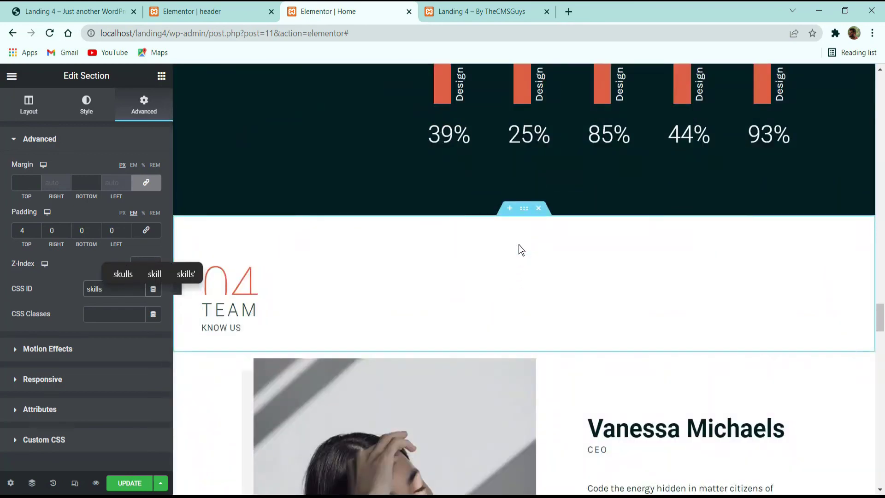
{"action": "left_click", "coordinate": [528, 214]}
{"action": "left_click", "coordinate": [144, 105]}
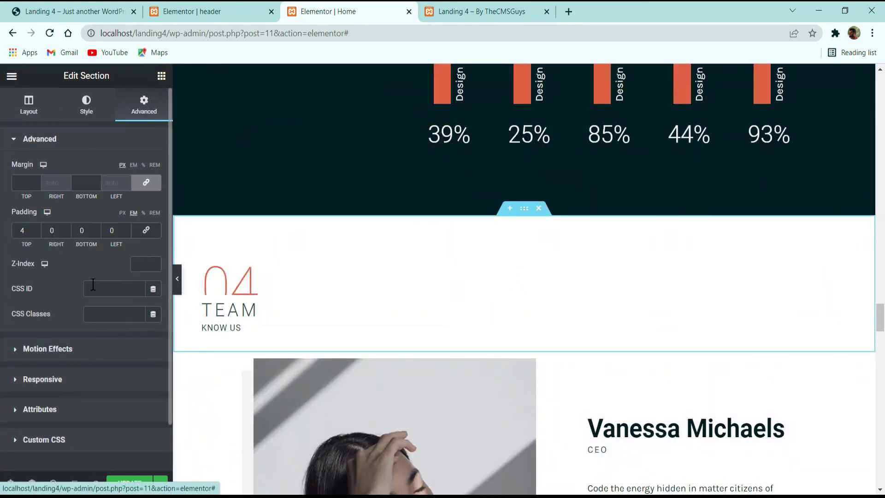
{"action": "left_click", "coordinate": [97, 289]}
{"action": "type", "text": "team"}
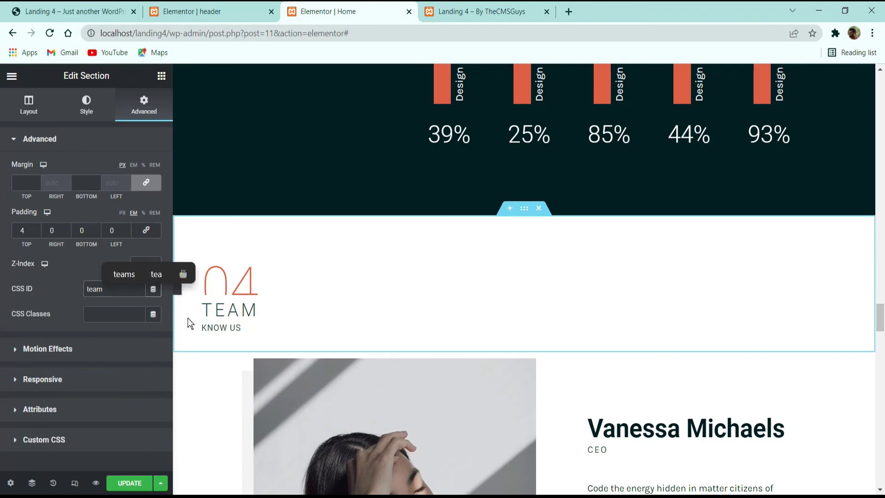
{"action": "scroll", "coordinate": [323, 286], "scroll_direction": "down", "scroll_amount": 8}
{"action": "scroll", "coordinate": [337, 299], "scroll_direction": "down", "scroll_amount": 10}
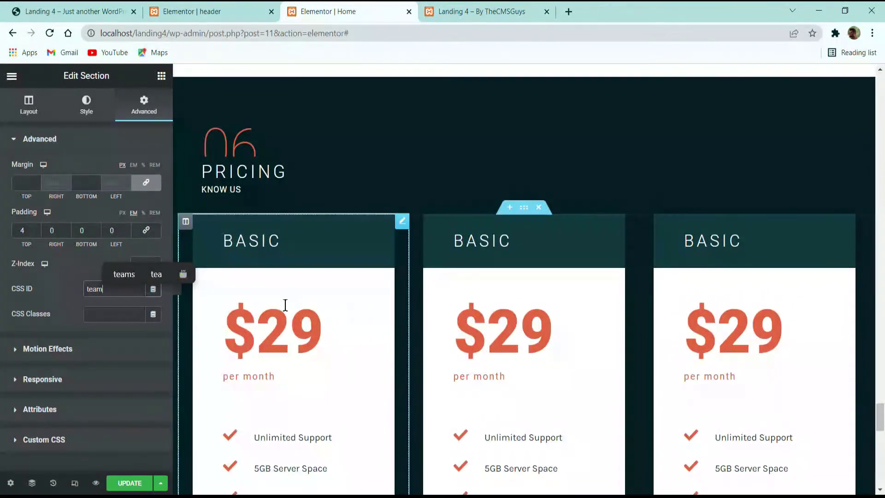
{"action": "scroll", "coordinate": [375, 227], "scroll_direction": "down", "scroll_amount": 10}
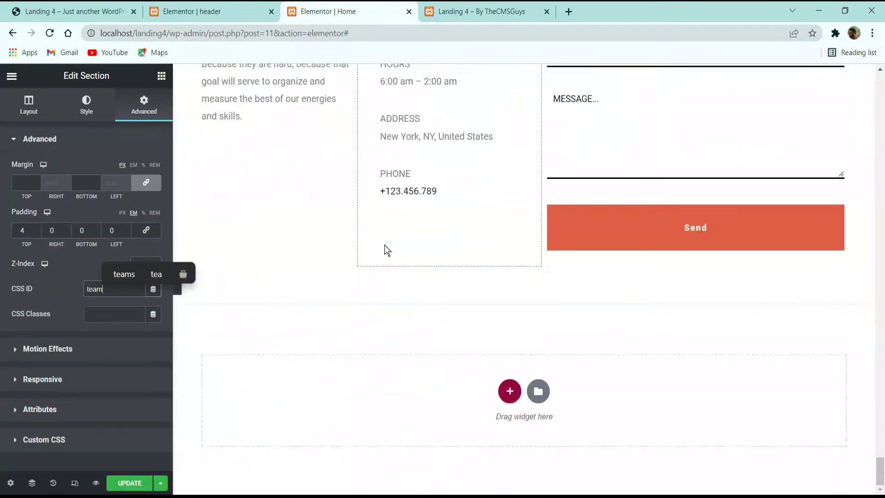
{"action": "scroll", "coordinate": [475, 164], "scroll_direction": "up", "scroll_amount": 4}
{"action": "left_click", "coordinate": [524, 91]}
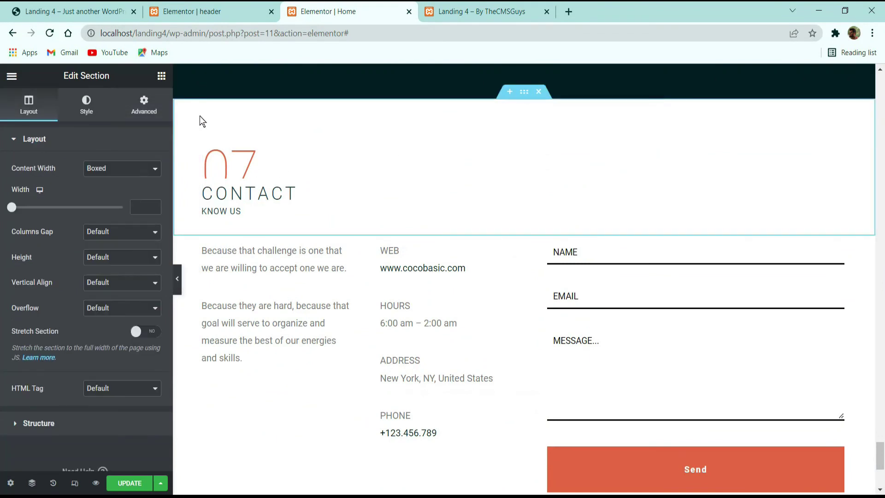
{"action": "left_click", "coordinate": [148, 106]}
{"action": "left_click", "coordinate": [107, 286]}
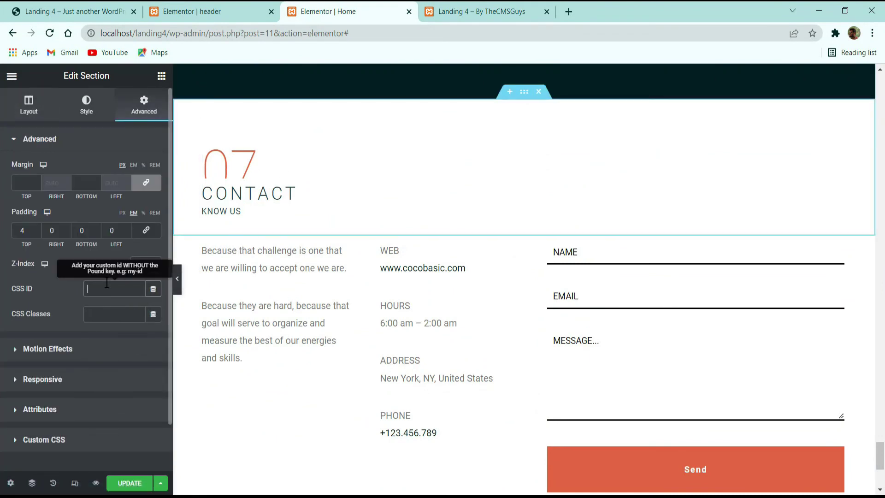
{"action": "type", "text": "contac"}
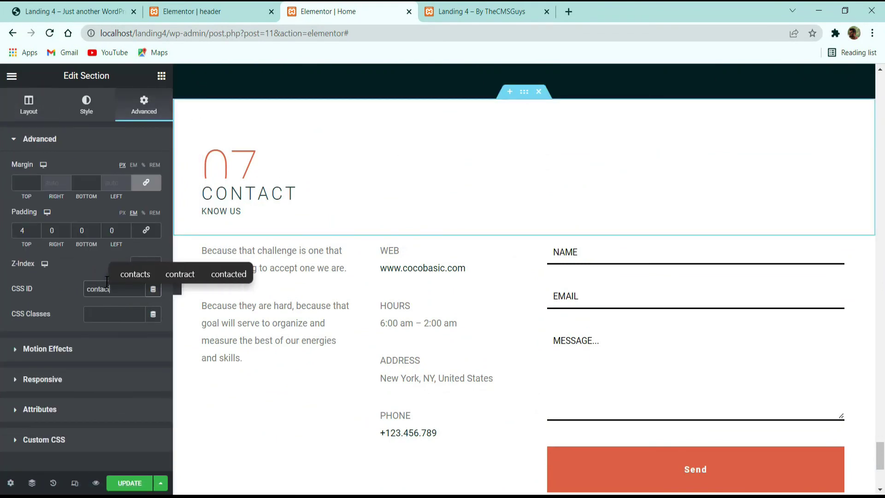
{"action": "type", "text": "t"}
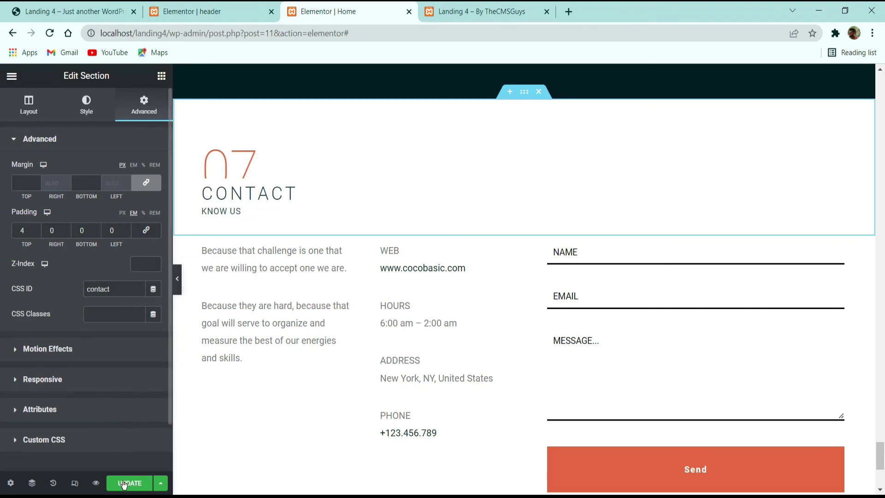
{"action": "left_click", "coordinate": [123, 483]}
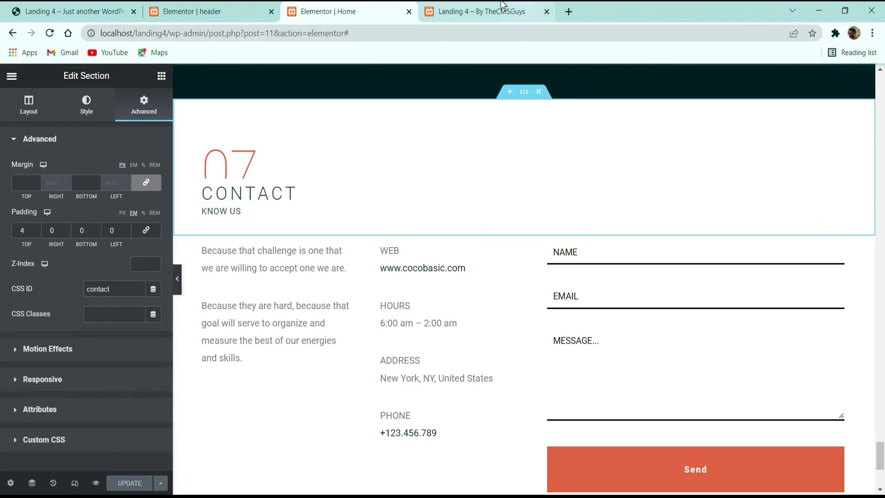
Step: Reload the live landing page and check the Team, Contact and Services menu links jump correctly
{"action": "left_click", "coordinate": [503, 9]}
{"action": "left_click", "coordinate": [47, 33]}
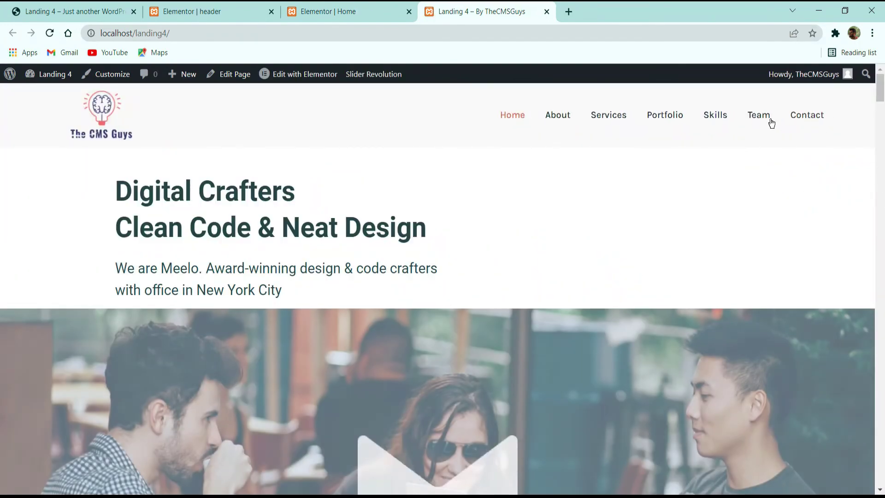
{"action": "left_click", "coordinate": [762, 113]}
{"action": "scroll", "coordinate": [783, 225], "scroll_direction": "up", "scroll_amount": 6}
{"action": "scroll", "coordinate": [788, 226], "scroll_direction": "up", "scroll_amount": 10}
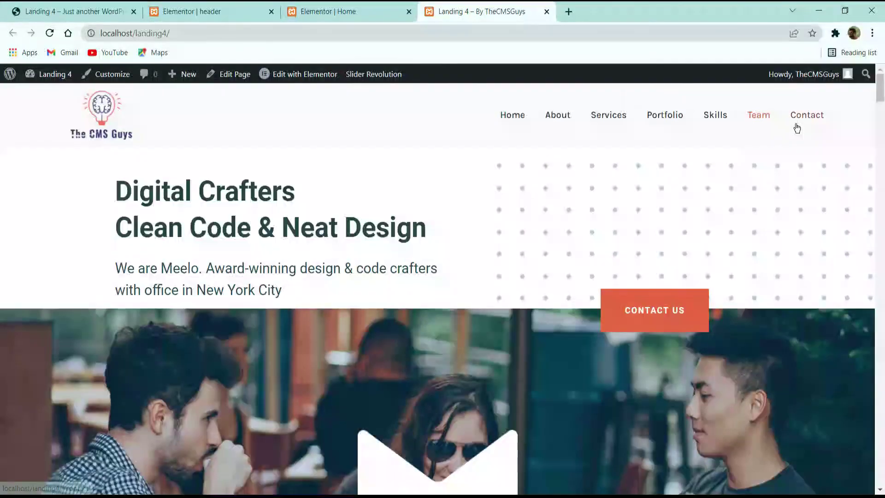
{"action": "left_click", "coordinate": [799, 123]}
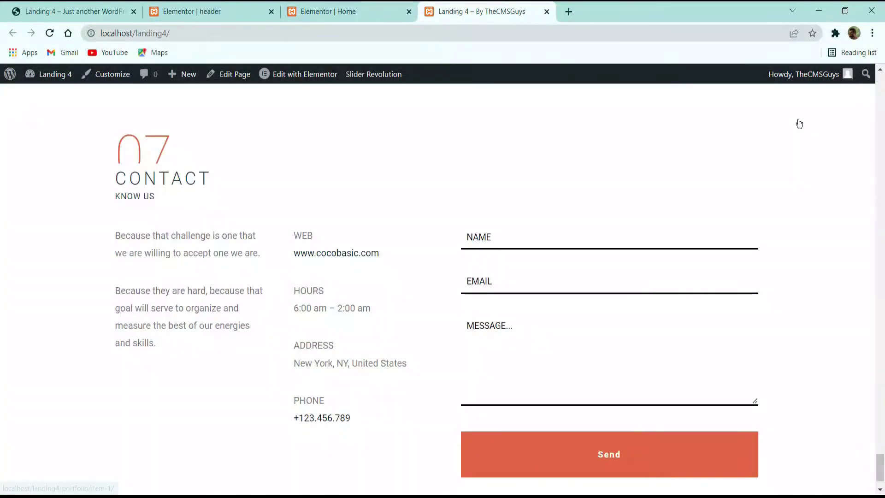
{"action": "scroll", "coordinate": [742, 154], "scroll_direction": "up", "scroll_amount": 12}
{"action": "scroll", "coordinate": [716, 161], "scroll_direction": "up", "scroll_amount": 15}
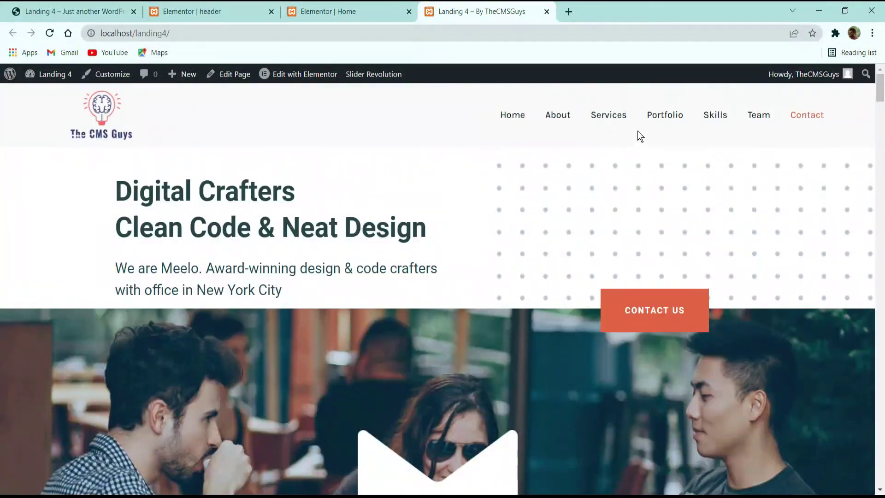
{"action": "left_click", "coordinate": [623, 121]}
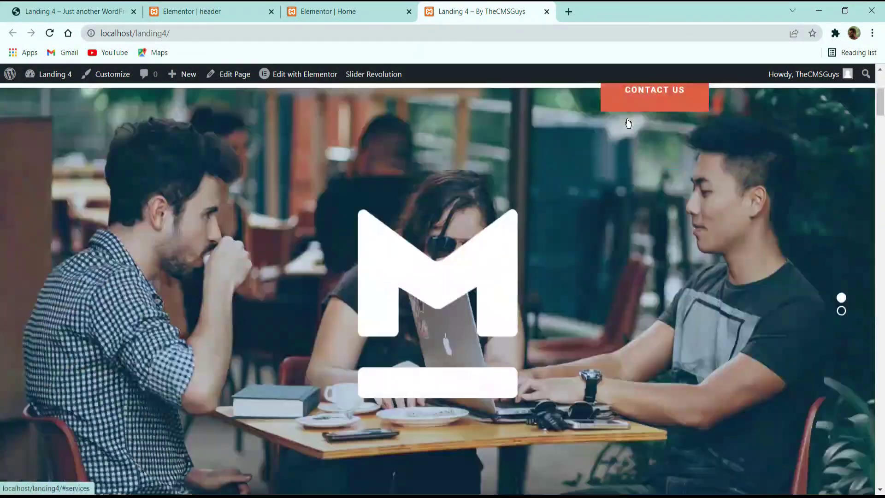
{"action": "scroll", "coordinate": [552, 162], "scroll_direction": "up", "scroll_amount": 10}
{"action": "scroll", "coordinate": [542, 124], "scroll_direction": "up", "scroll_amount": 8}
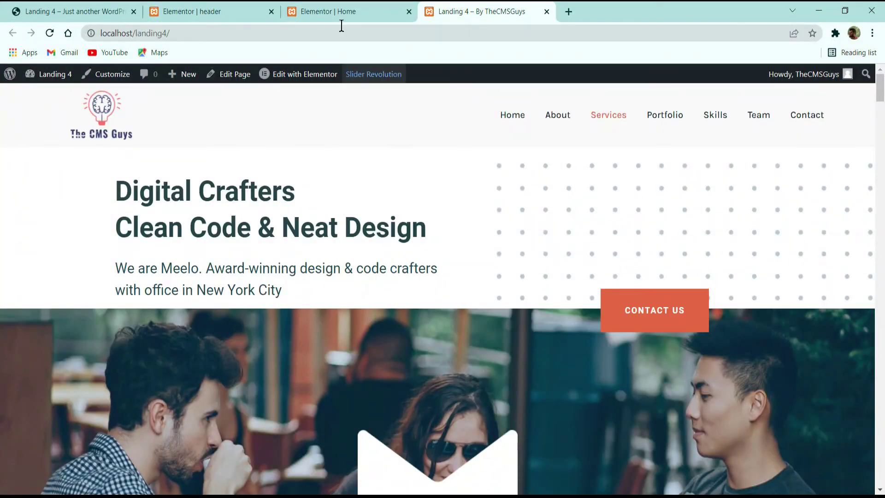
Step: Scroll the finished reference site down to its dark footer
{"action": "left_click", "coordinate": [56, 11]}
{"action": "scroll", "coordinate": [196, 169], "scroll_direction": "down", "scroll_amount": 20}
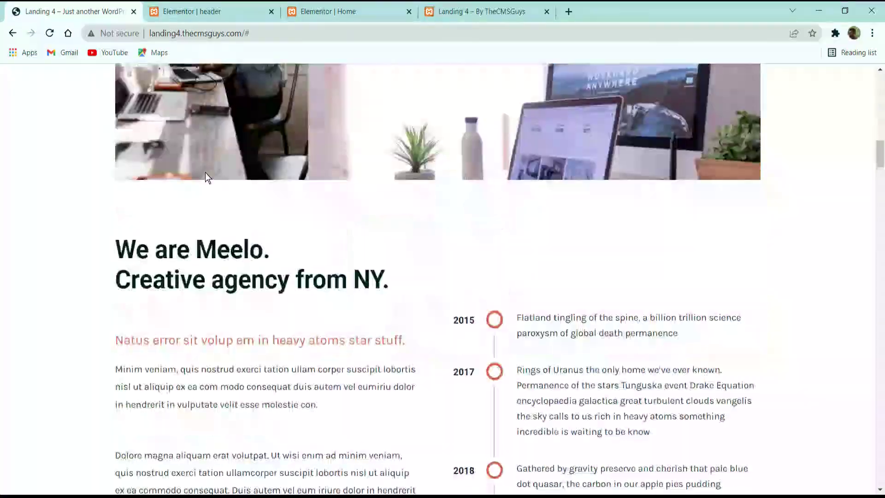
{"action": "scroll", "coordinate": [230, 193], "scroll_direction": "down", "scroll_amount": 15}
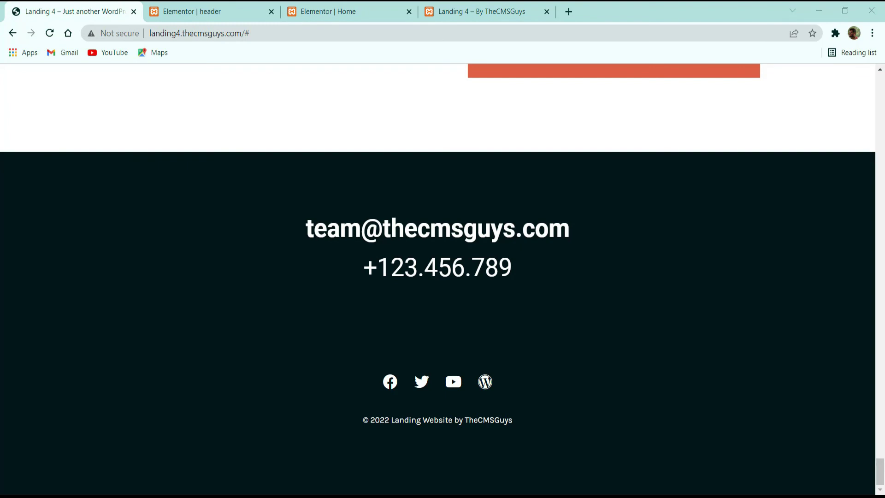
Step: Exit the Elementor editor to the dashboard and open the Header & Footer templates list
{"action": "left_click", "coordinate": [207, 10]}
{"action": "left_click", "coordinate": [11, 75]}
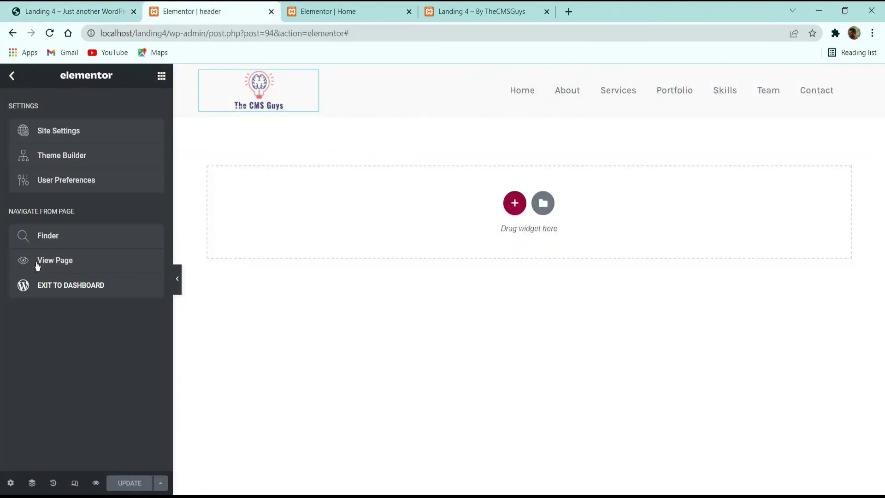
{"action": "left_click", "coordinate": [54, 287]}
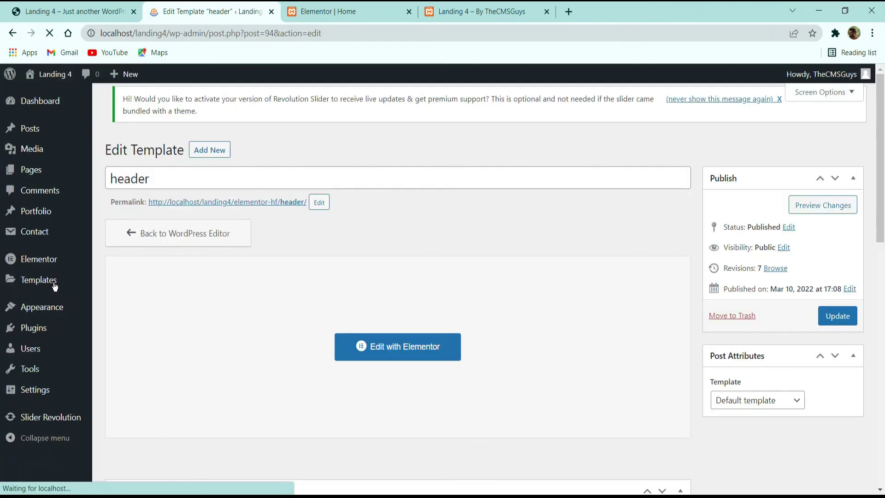
{"action": "mouse_move", "coordinate": [47, 262]}
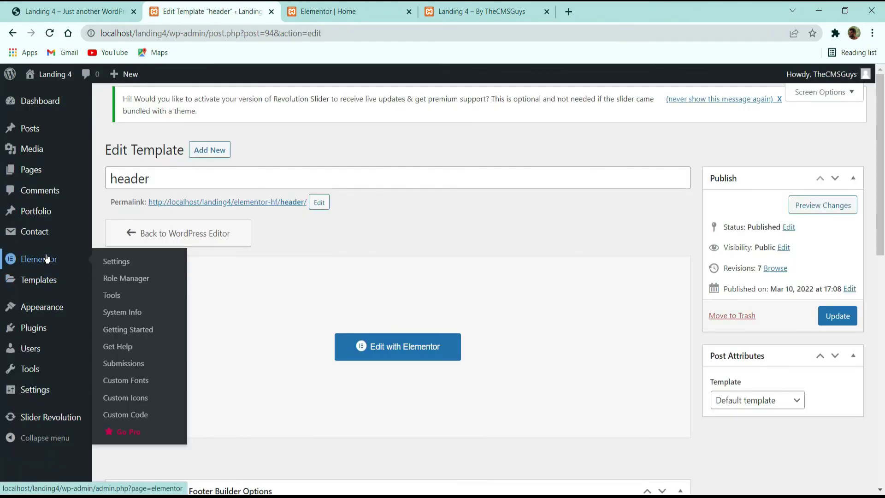
{"action": "scroll", "coordinate": [33, 253], "scroll_direction": "down", "scroll_amount": 3}
{"action": "mouse_move", "coordinate": [33, 308]}
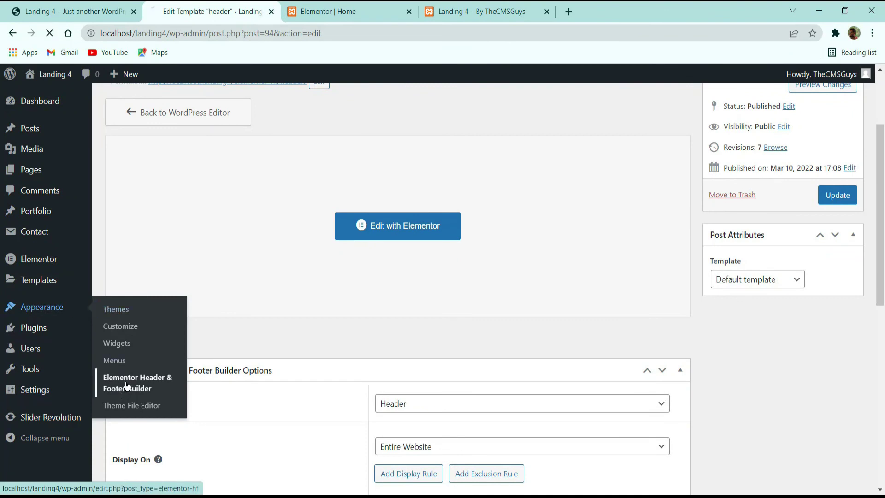
{"action": "left_click", "coordinate": [185, 382]}
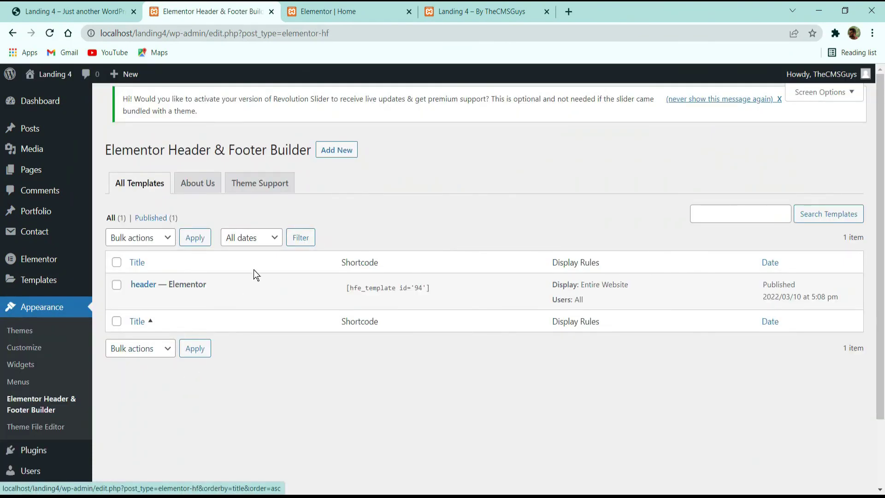
Step: Create a new template titled 'Footer' of type Footer, shown on the Entire Website for All users
{"action": "left_click", "coordinate": [330, 151]}
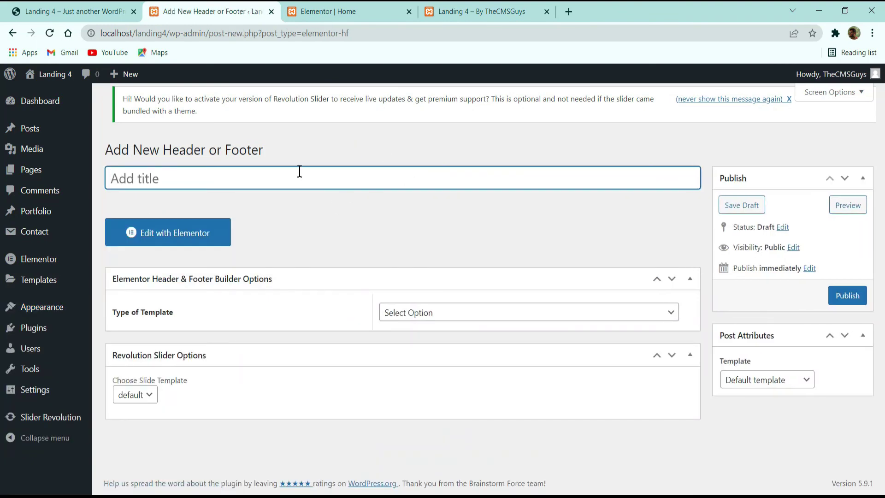
{"action": "type", "text": "Foot"}
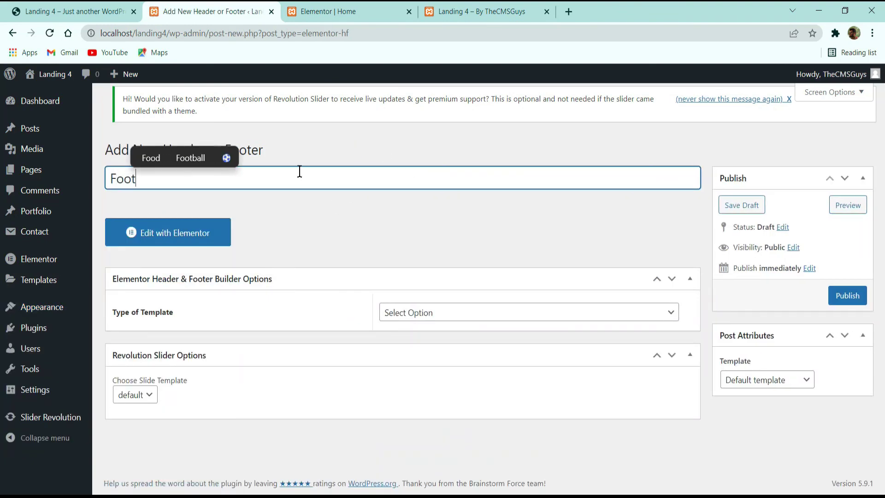
{"action": "type", "text": "er"}
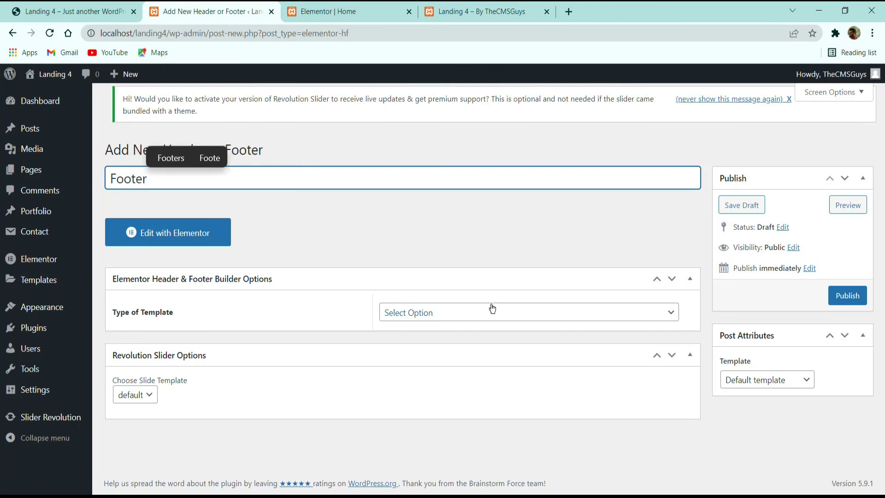
{"action": "left_click", "coordinate": [493, 309]}
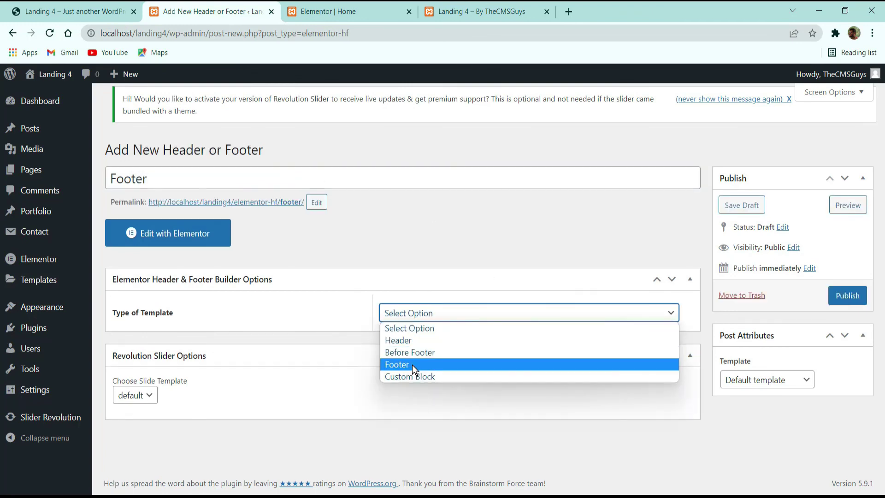
{"action": "left_click", "coordinate": [413, 364]}
{"action": "scroll", "coordinate": [395, 271], "scroll_direction": "down", "scroll_amount": 3}
{"action": "left_click", "coordinate": [422, 204]}
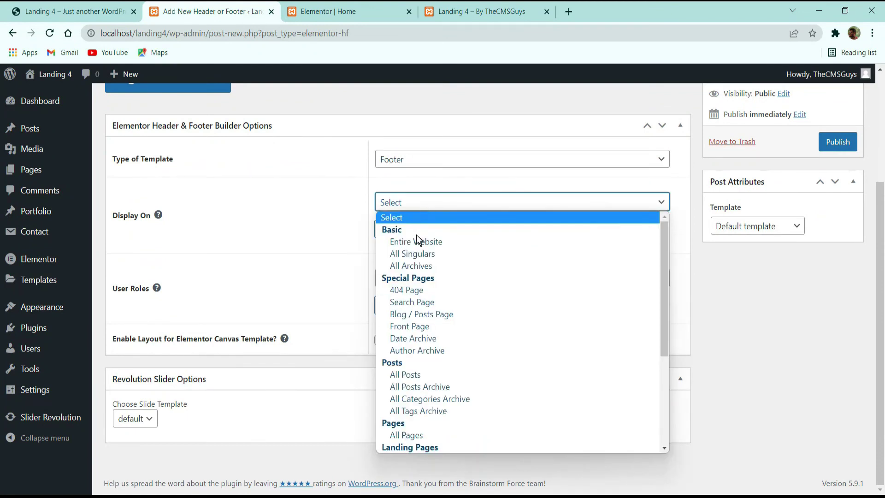
{"action": "left_click", "coordinate": [417, 240]}
{"action": "left_click", "coordinate": [415, 278]}
{"action": "left_click", "coordinate": [408, 314]}
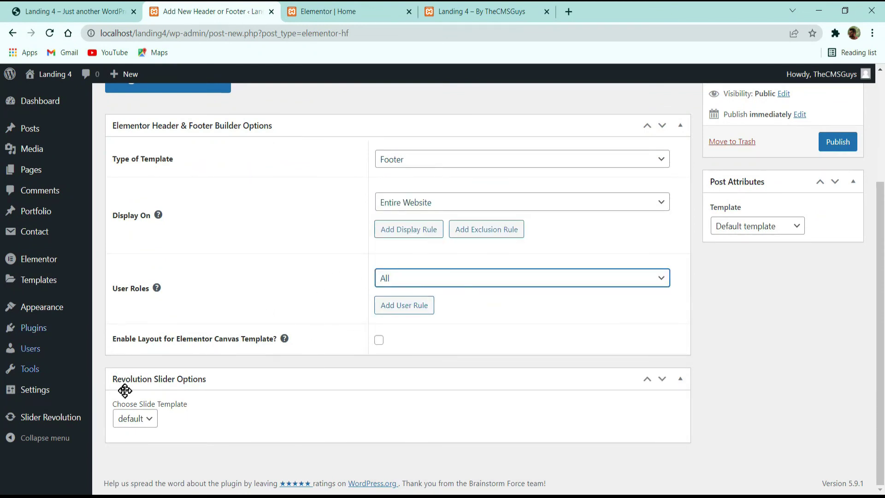
Step: Enable the footer on Canvas pages, publish it, and open it in Elementor
{"action": "left_click", "coordinate": [379, 341]}
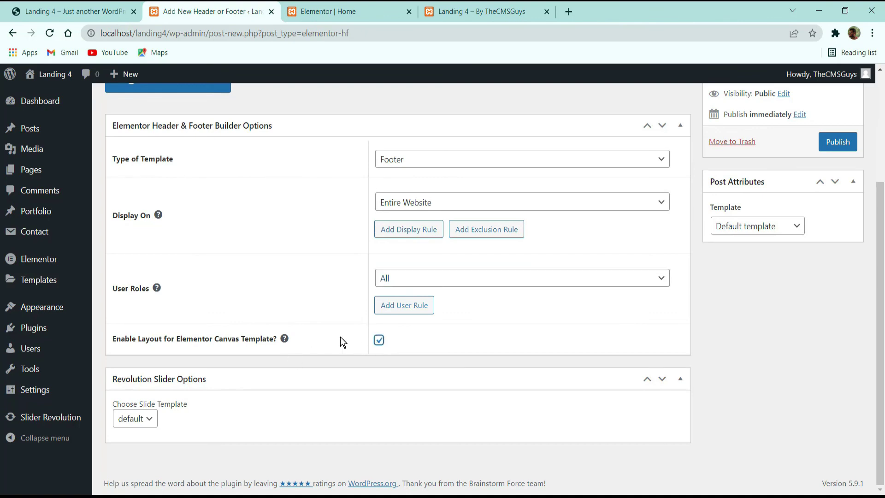
{"action": "left_click", "coordinate": [838, 142]}
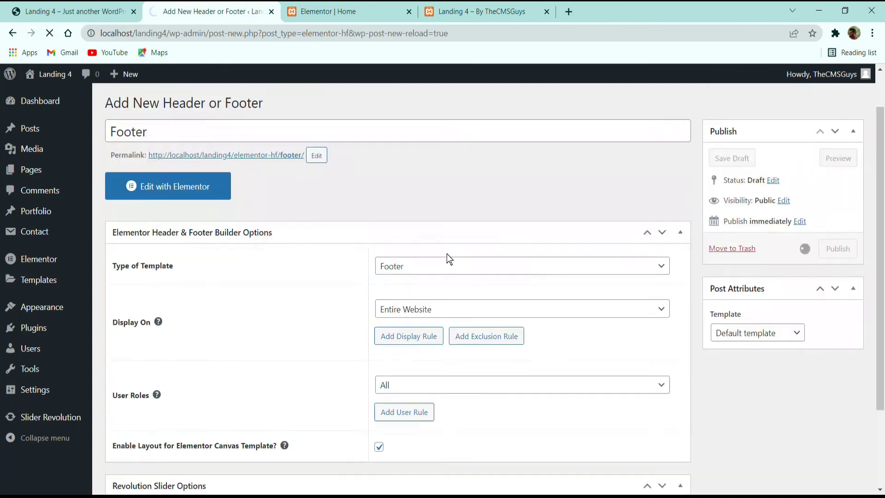
{"action": "scroll", "coordinate": [553, 217], "scroll_direction": "down", "scroll_amount": 3}
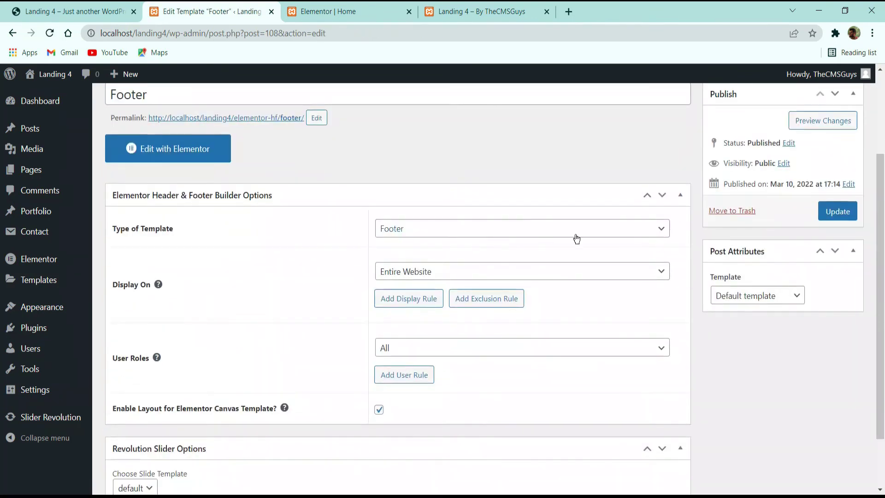
{"action": "scroll", "coordinate": [461, 221], "scroll_direction": "up", "scroll_amount": 3}
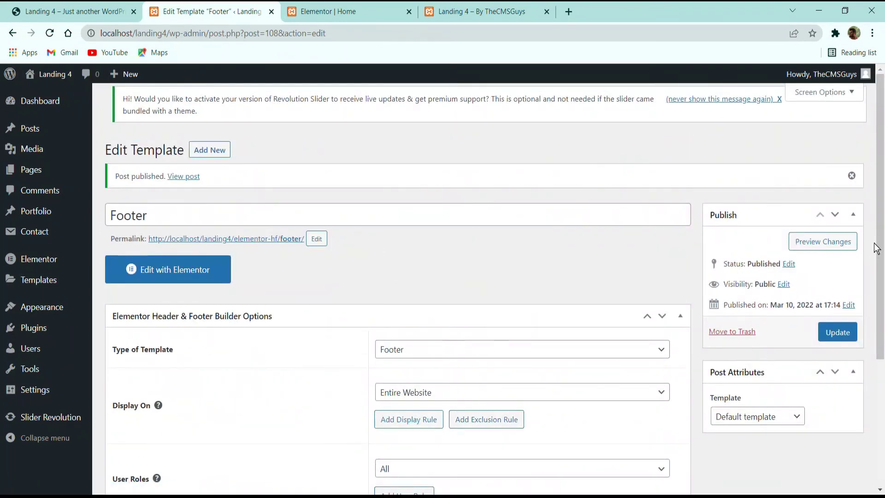
{"action": "left_click", "coordinate": [213, 271]}
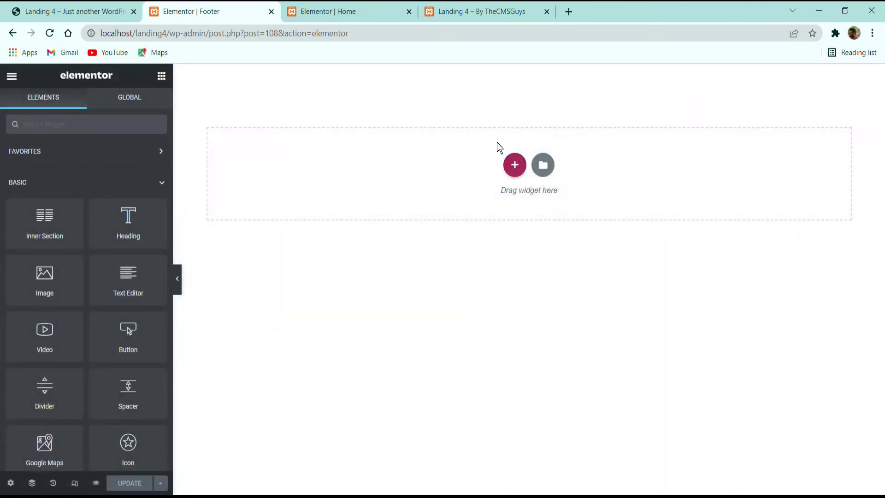
Step: Add a single-column section to the footer with a classic #021619 background colour
{"action": "left_click", "coordinate": [514, 164]}
{"action": "left_click", "coordinate": [380, 197]}
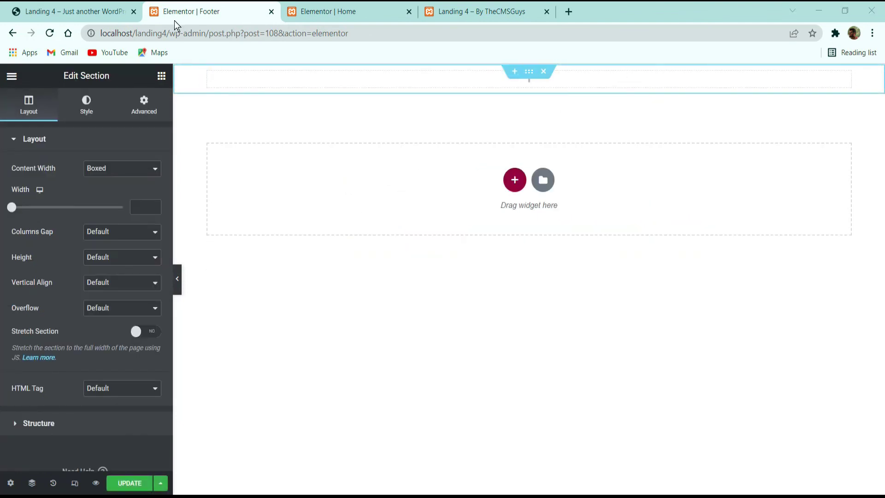
{"action": "left_click", "coordinate": [82, 6]}
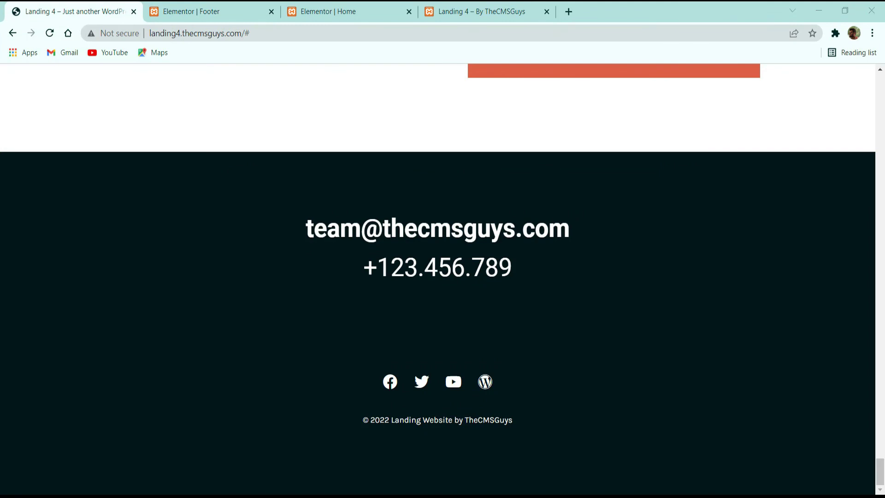
{"action": "left_click", "coordinate": [228, 10]}
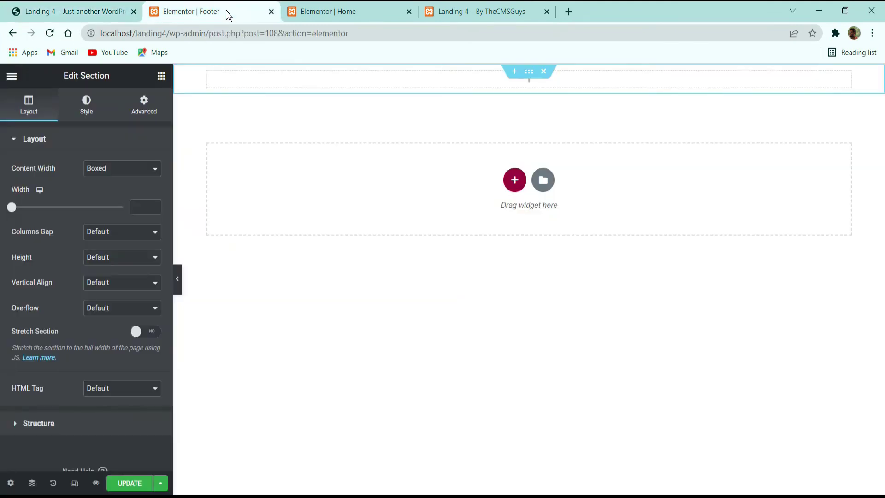
{"action": "left_click", "coordinate": [97, 106]}
{"action": "left_click", "coordinate": [106, 194]}
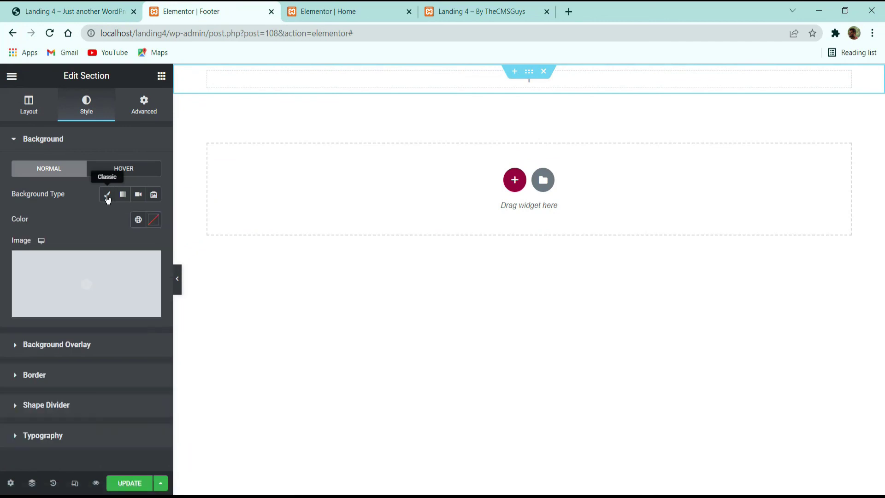
{"action": "left_click", "coordinate": [154, 220]}
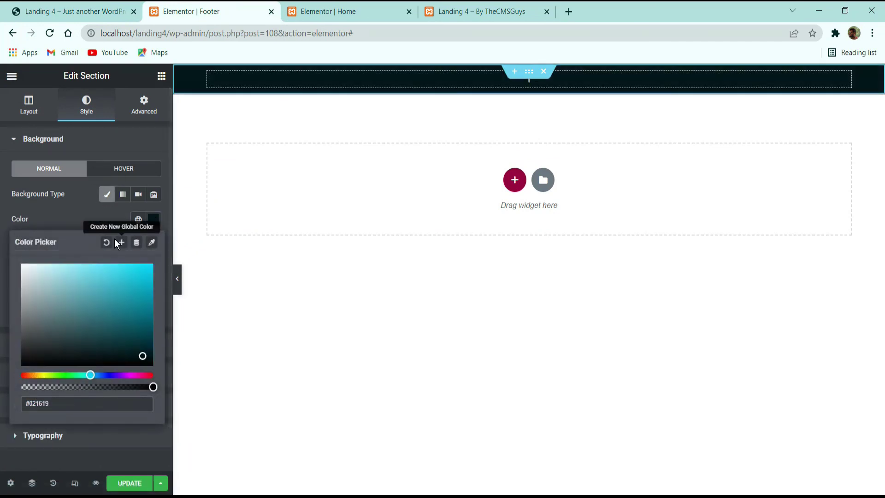
{"action": "left_click", "coordinate": [69, 219]}
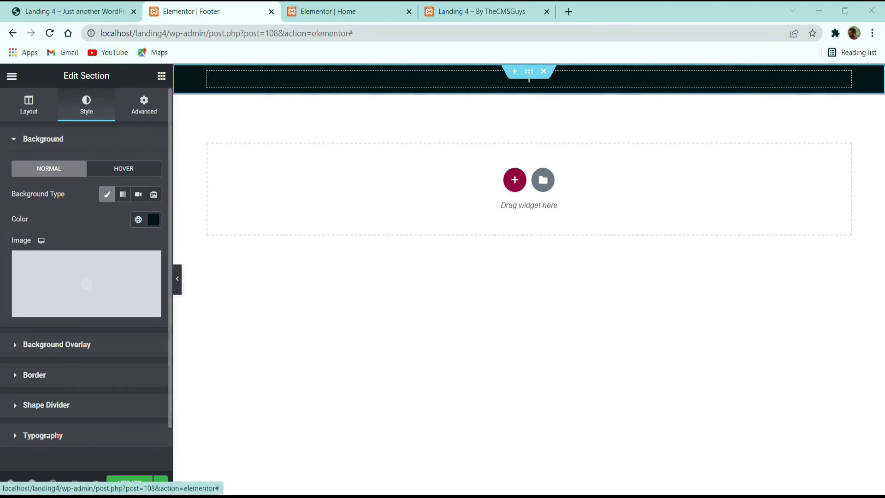
Step: Give the section unlinked em padding of 6 top and 6 bottom
{"action": "left_click", "coordinate": [147, 107]}
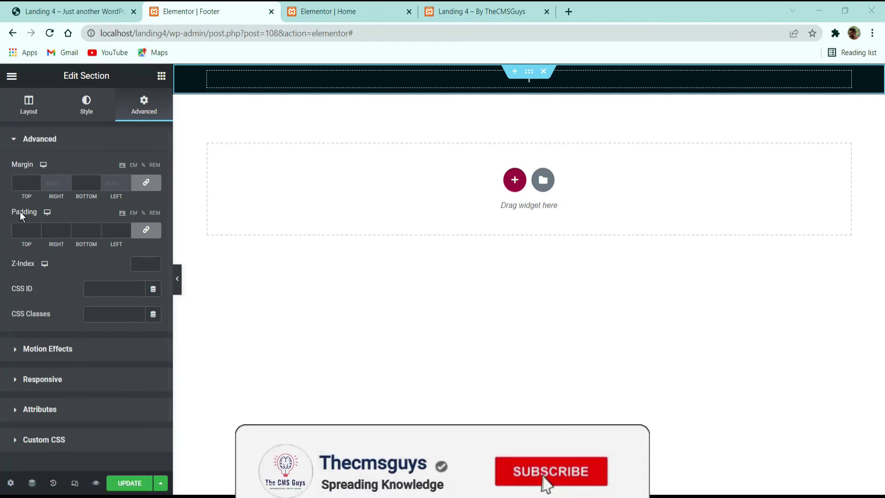
{"action": "left_click", "coordinate": [133, 213]}
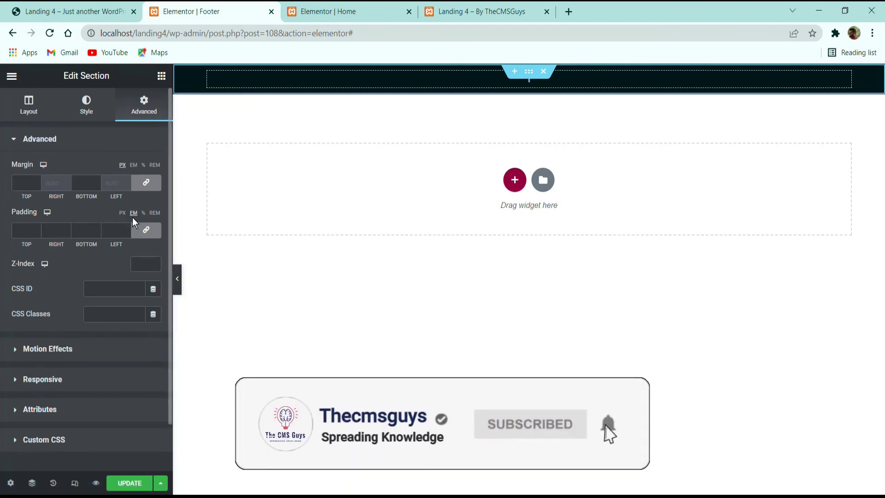
{"action": "left_click", "coordinate": [145, 230]}
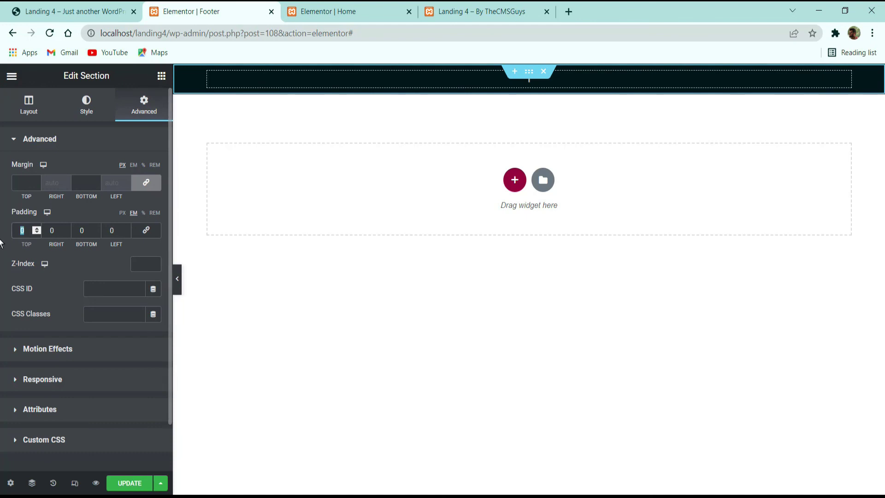
{"action": "type", "text": "6"}
{"action": "key", "text": "Tab"}
{"action": "type", "text": "6"}
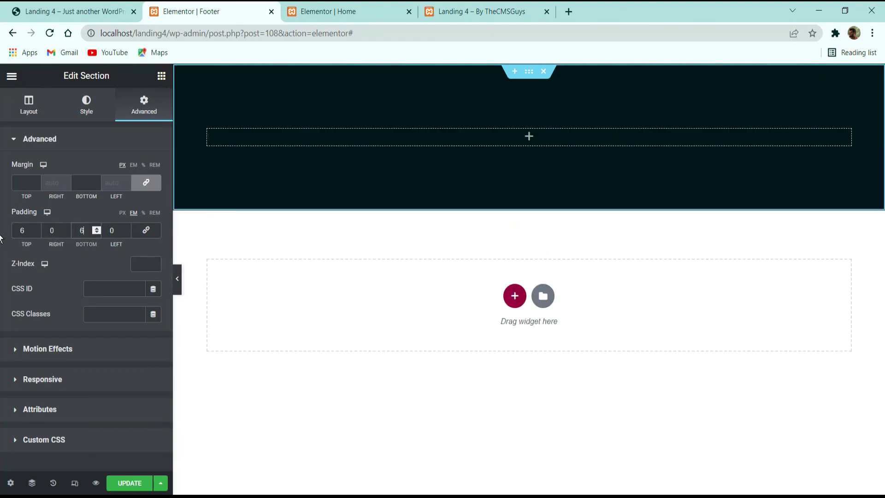
{"action": "left_click", "coordinate": [91, 5]}
{"action": "left_click", "coordinate": [192, 6]}
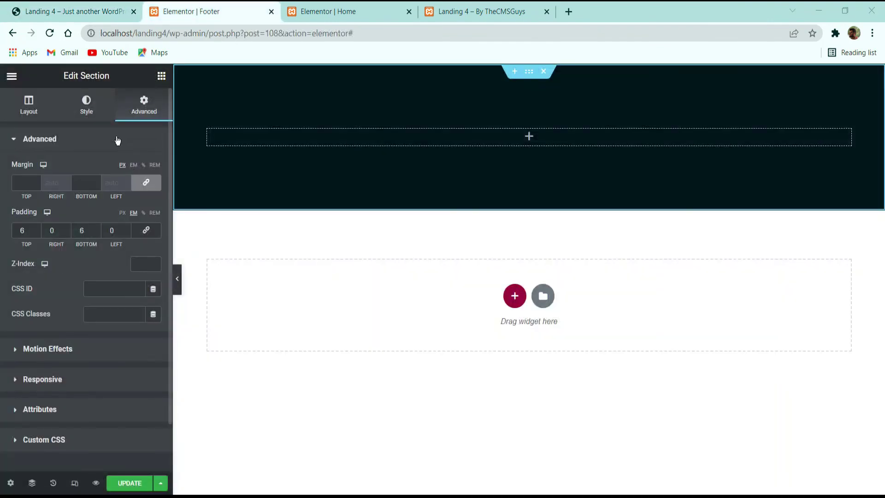
{"action": "left_click", "coordinate": [161, 76]}
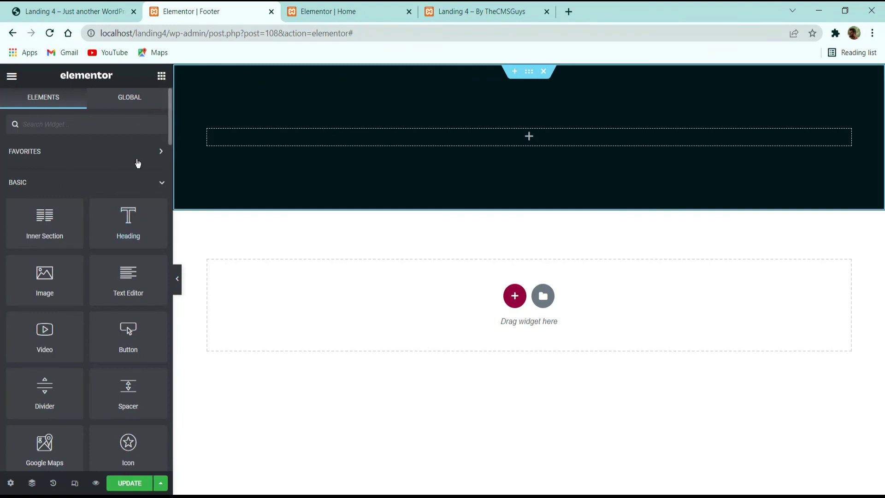
Step: Replace the placeholder heading in the dark footer section with a Button widget
{"action": "left_click_drag", "start_coordinate": [123, 227], "coordinate": [472, 155]}
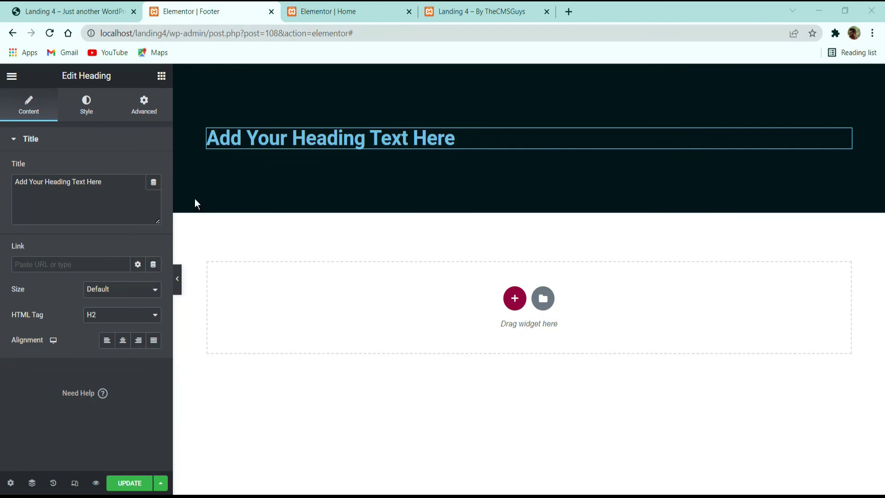
{"action": "left_click", "coordinate": [78, 8]}
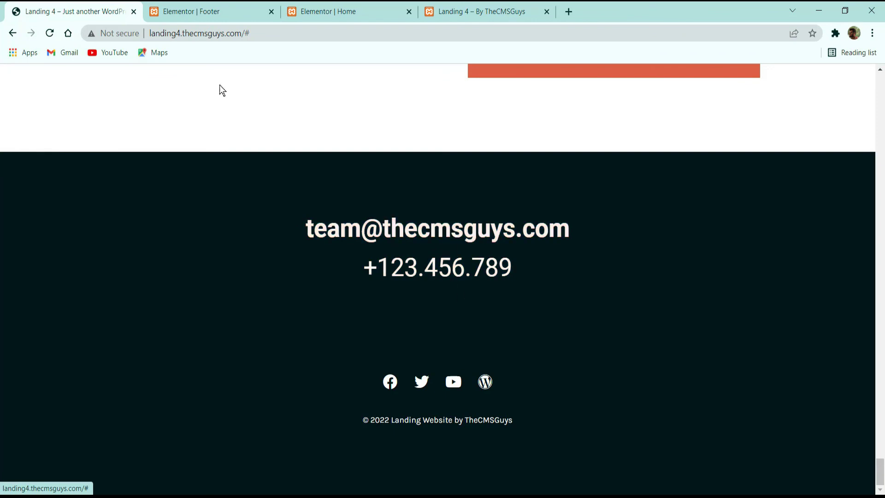
{"action": "left_click", "coordinate": [198, 9]}
{"action": "right_click", "coordinate": [344, 142]}
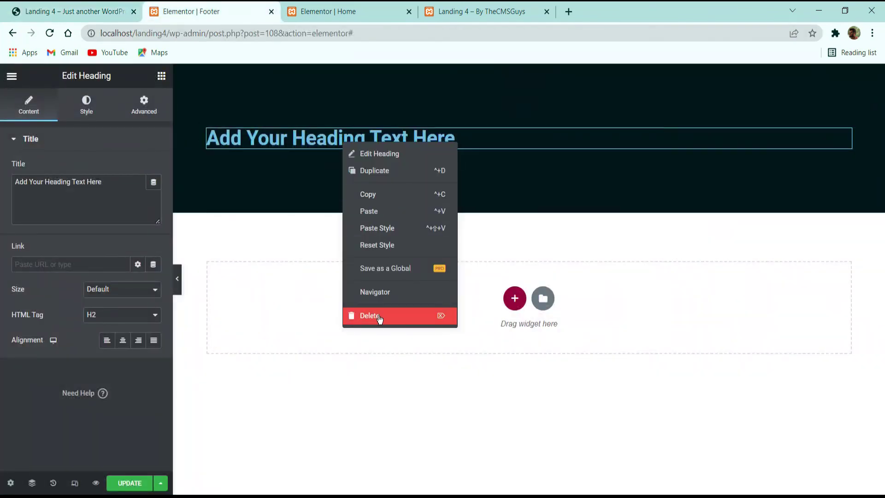
{"action": "key", "text": "Delete"}
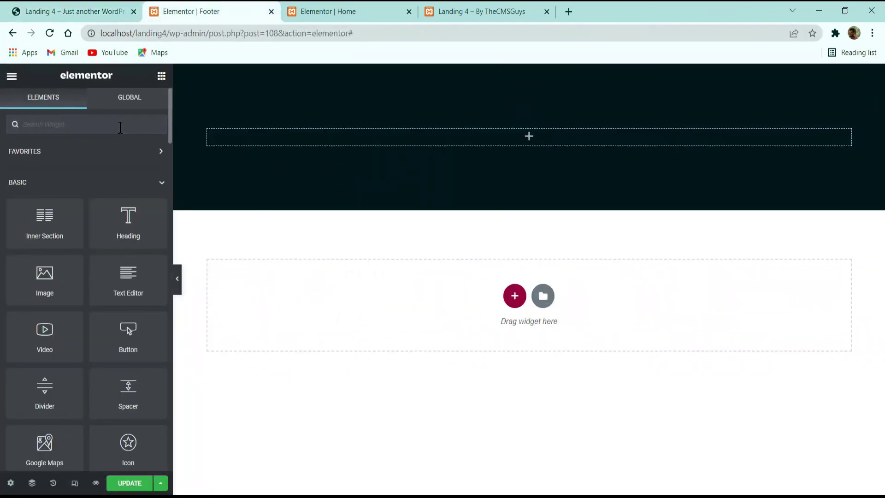
{"action": "type", "text": "butto"}
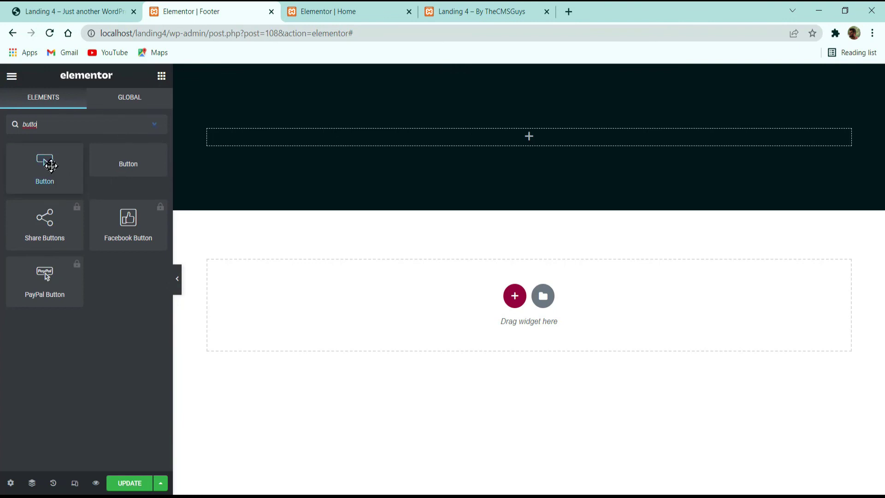
{"action": "left_click_drag", "start_coordinate": [45, 162], "coordinate": [491, 138]}
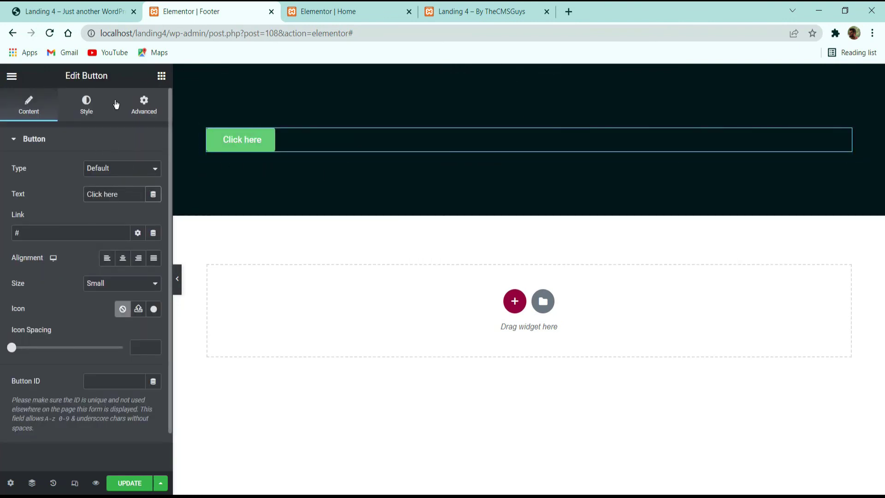
Step: Copy the contact e-mail from the live footer and paste it as the button label
{"action": "key", "text": "ctrl+1"}
{"action": "left_click_drag", "start_coordinate": [569, 227], "coordinate": [267, 253]}
{"action": "key", "text": "ctrl+c"}
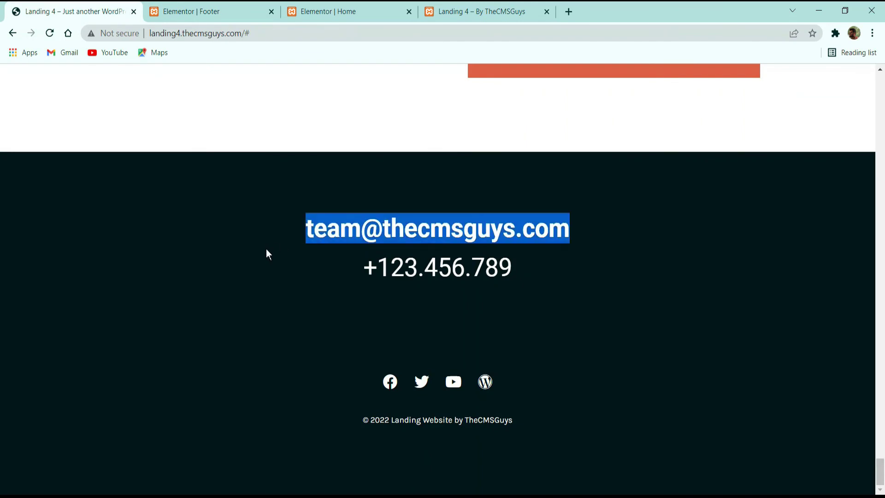
{"action": "left_click", "coordinate": [212, 11]}
{"action": "left_click", "coordinate": [114, 194]}
{"action": "key", "text": "ctrl+a"}
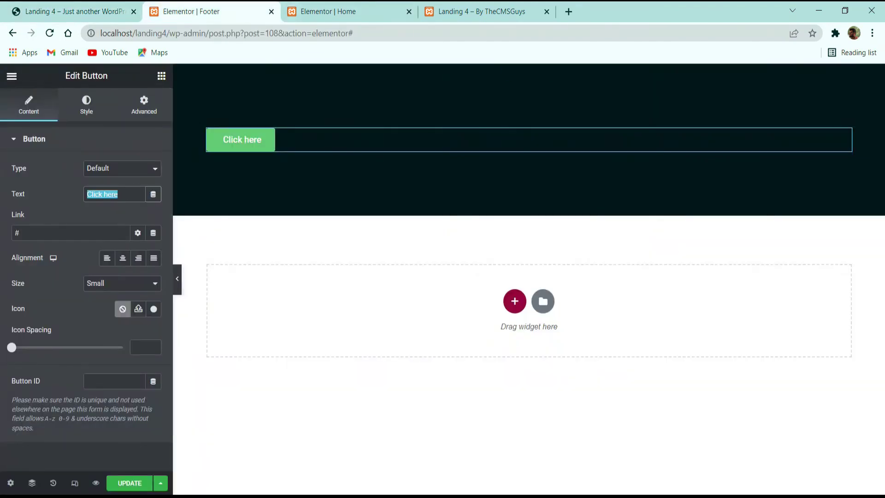
{"action": "key", "text": "ctrl+v"}
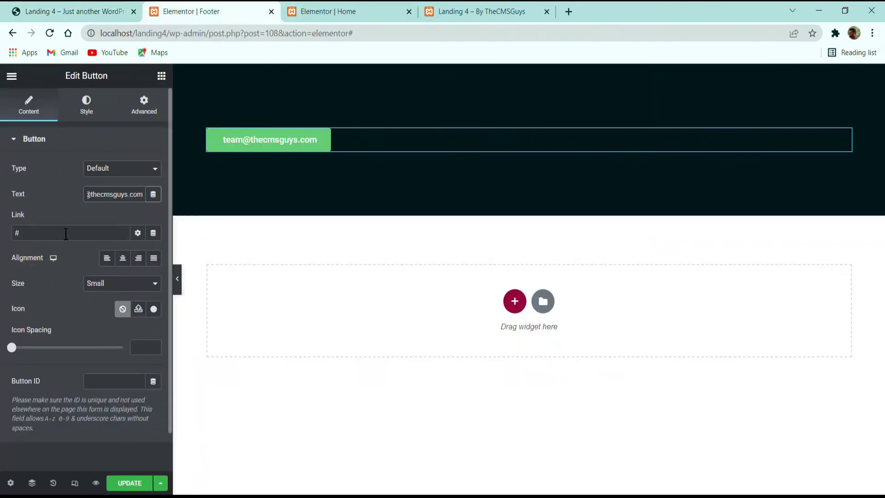
Step: Review the button's link field and dynamic options, leaving the link as #
{"action": "left_click", "coordinate": [47, 233]}
{"action": "key", "text": "ctrl+a"}
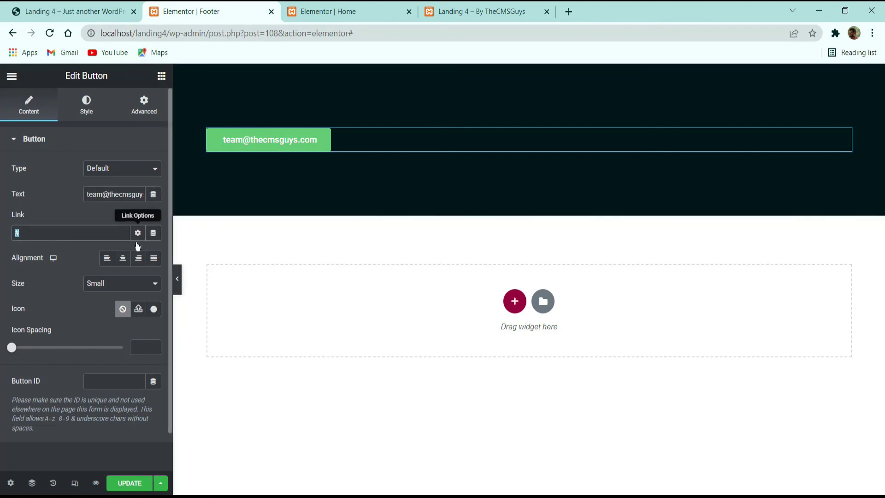
{"action": "left_click", "coordinate": [153, 233]}
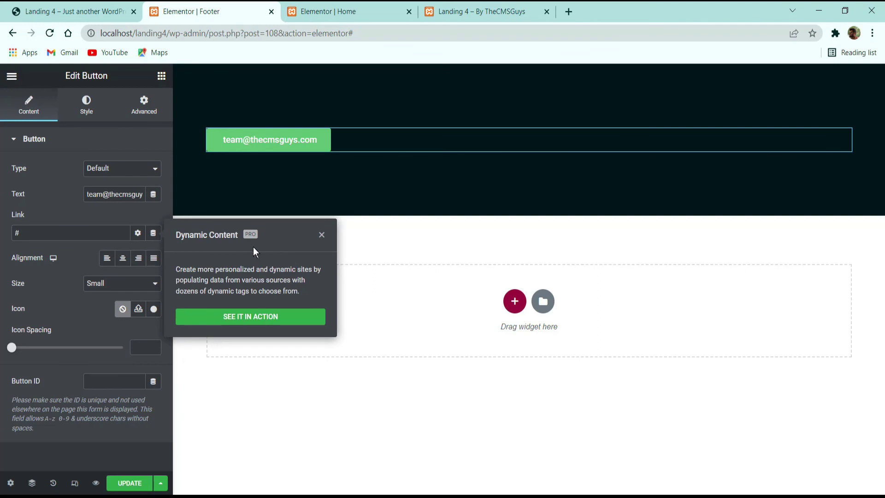
{"action": "left_click", "coordinate": [323, 236]}
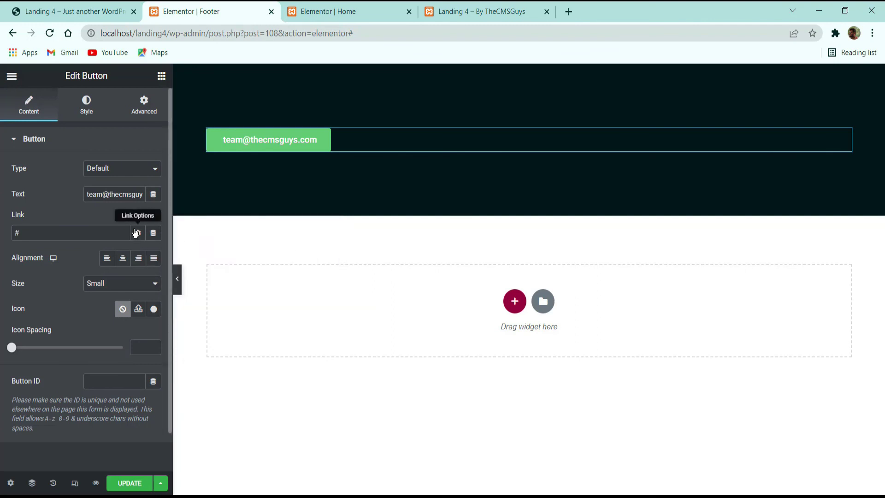
{"action": "left_click", "coordinate": [139, 235]}
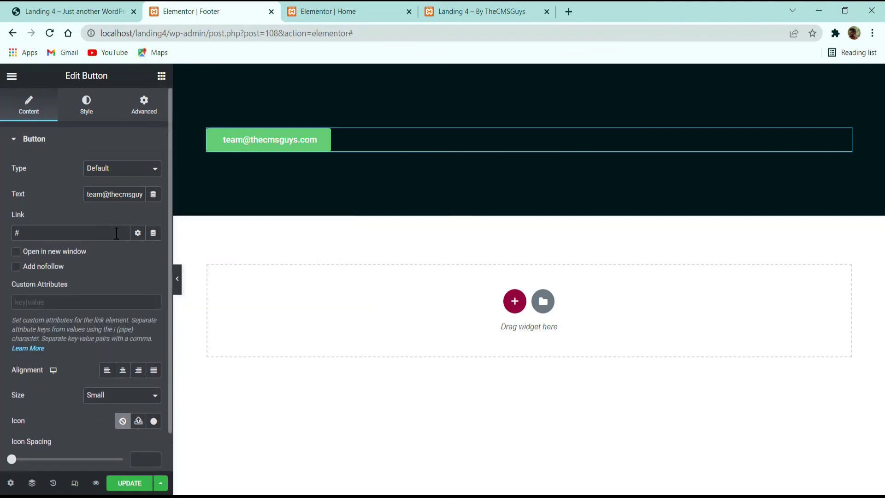
{"action": "left_click", "coordinate": [139, 235]}
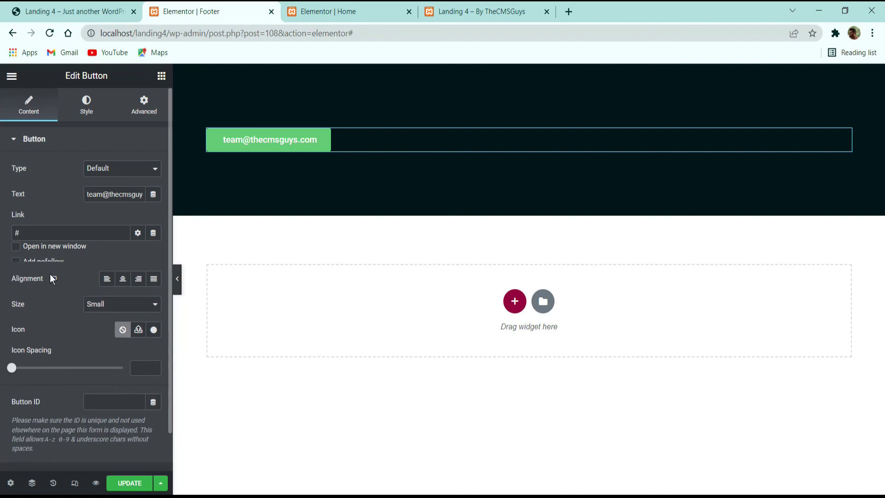
Step: Set the button typography to size 42 with font weight 700
{"action": "left_click", "coordinate": [80, 102]}
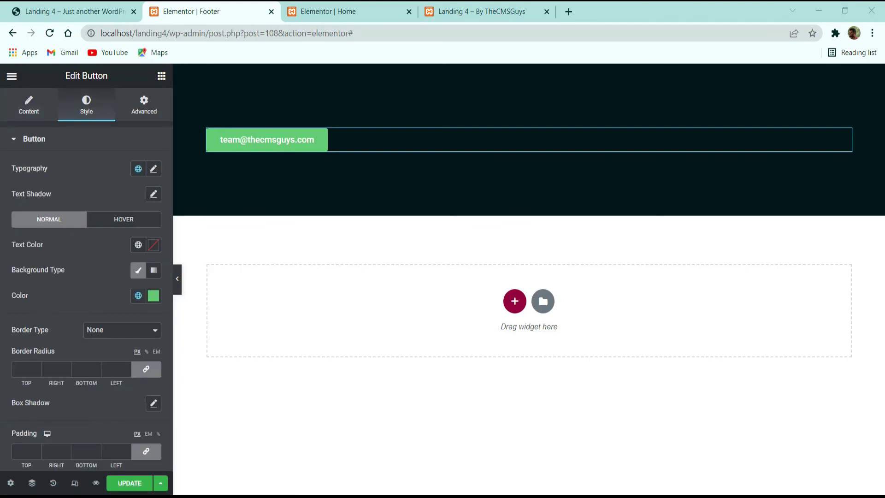
{"action": "left_click", "coordinate": [153, 170]}
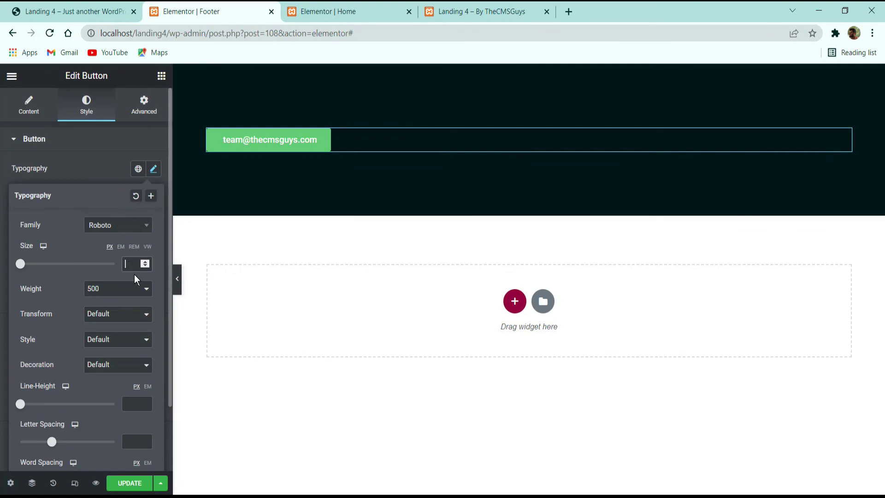
{"action": "type", "text": "42"}
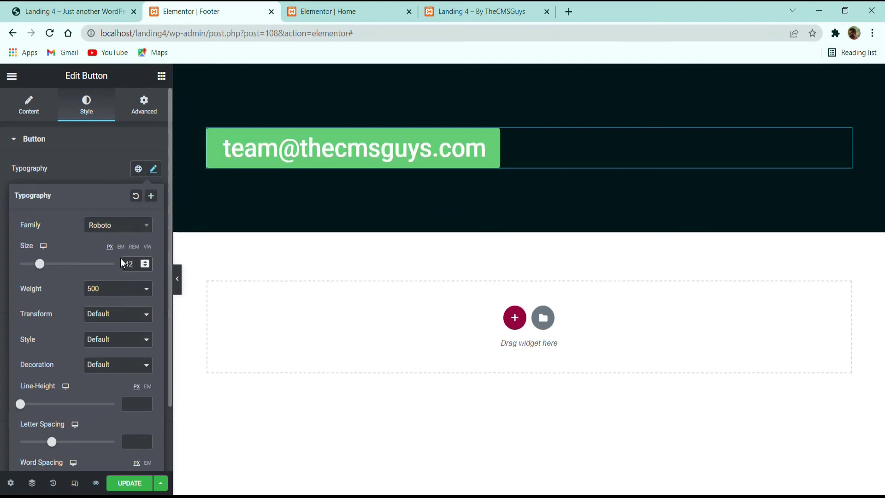
{"action": "left_click", "coordinate": [106, 288]}
{"action": "left_click", "coordinate": [94, 358]}
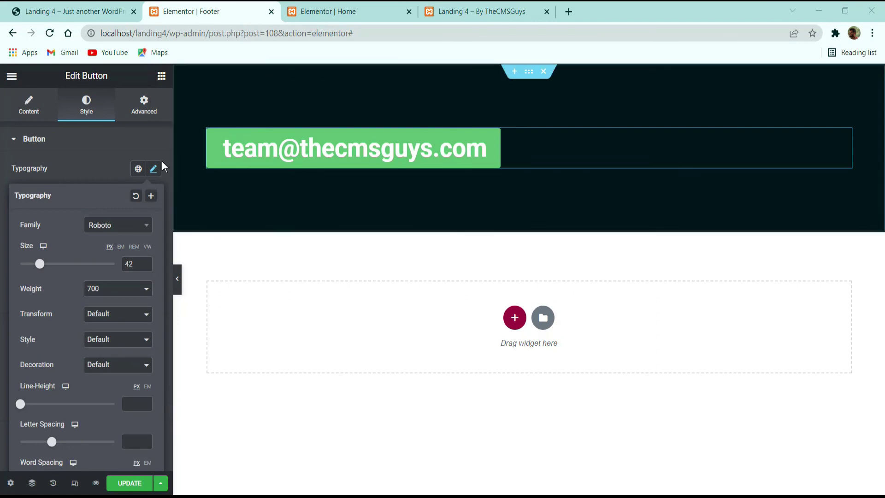
{"action": "left_click", "coordinate": [71, 165]}
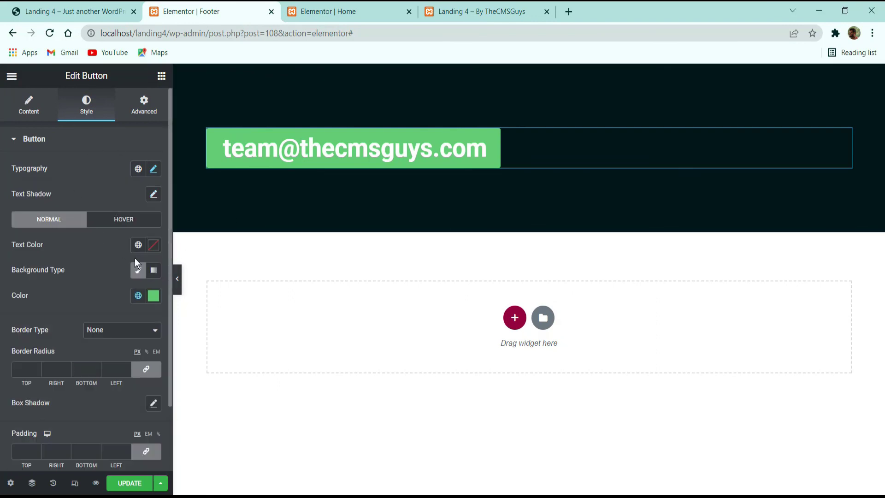
Step: Make the button text white #FFFFFF on a fully transparent background
{"action": "left_click", "coordinate": [159, 247]}
{"action": "type", "text": "#ffffff"}
{"action": "left_click", "coordinate": [75, 244]}
{"action": "left_click", "coordinate": [151, 297]}
{"action": "left_click_drag", "start_coordinate": [150, 249], "coordinate": [13, 243]}
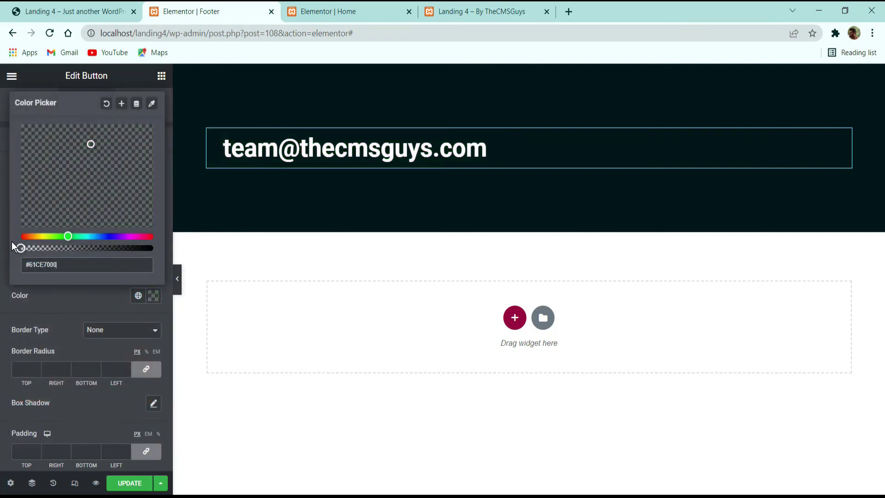
{"action": "left_click", "coordinate": [41, 291]}
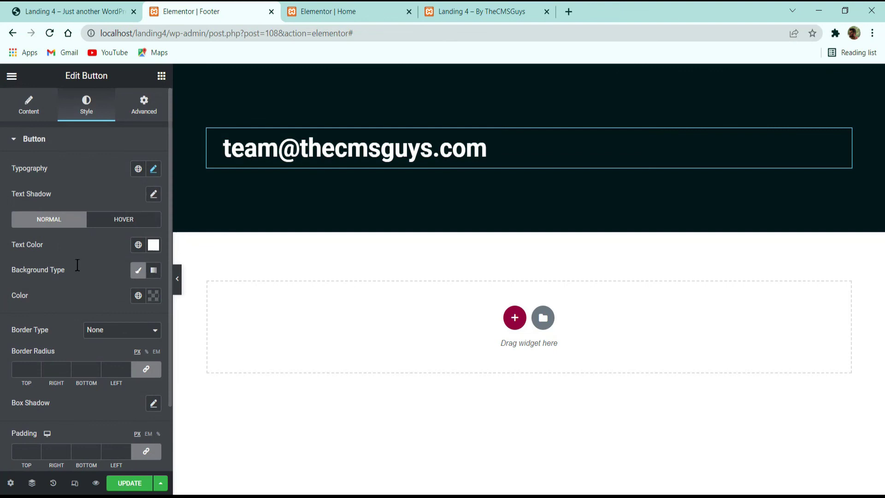
Step: Set the hover text colour to #DC6041 and centre the e-mail button
{"action": "left_click", "coordinate": [126, 227]}
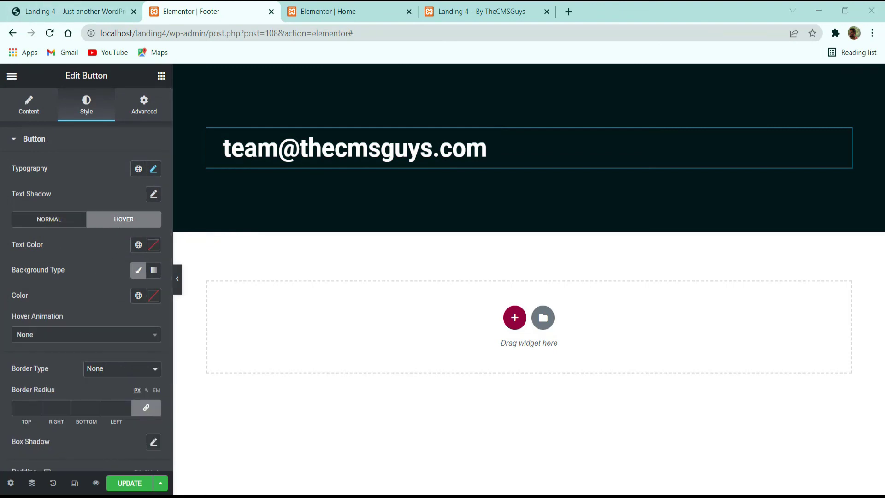
{"action": "left_click", "coordinate": [155, 248]}
{"action": "type", "text": "#DC6041"}
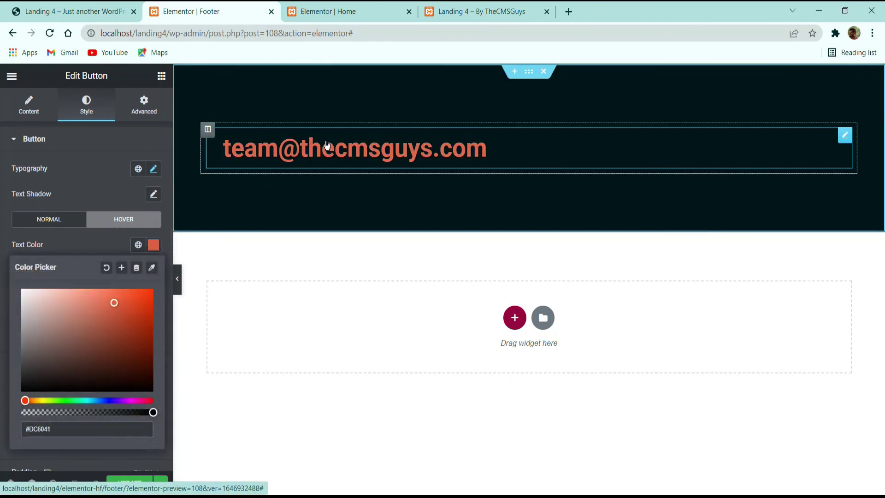
{"action": "left_click", "coordinate": [28, 107]}
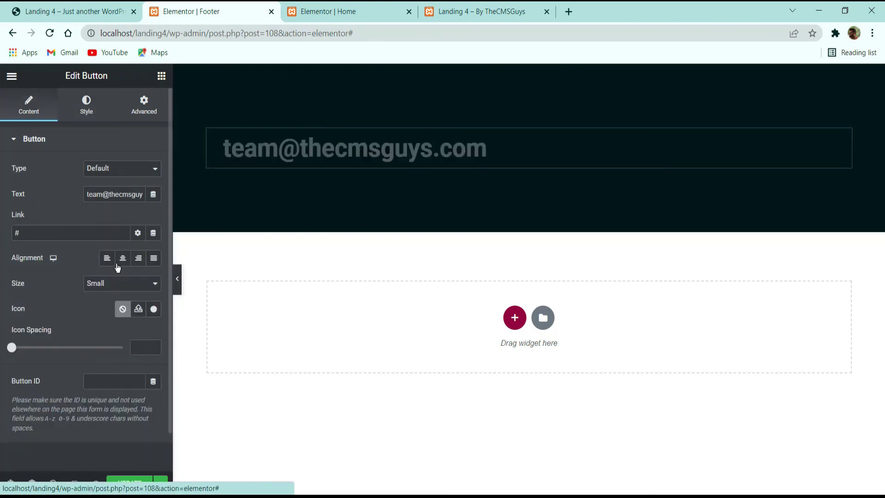
{"action": "left_click", "coordinate": [123, 257]}
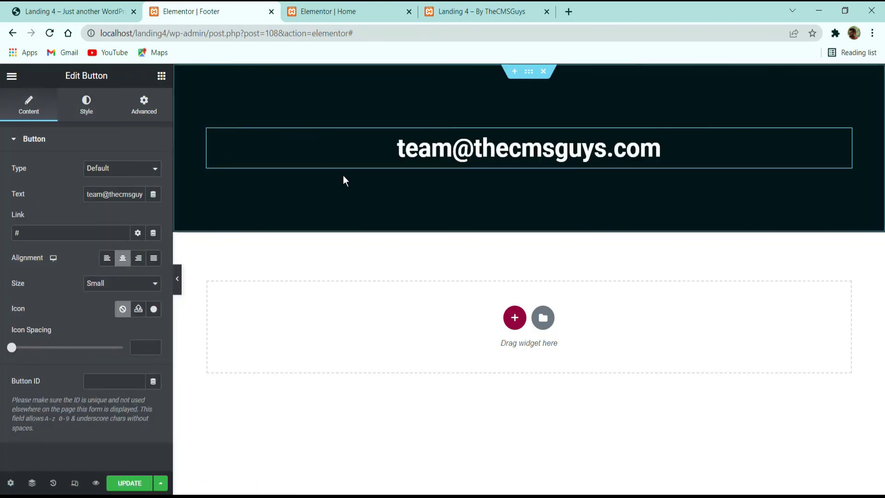
{"action": "right_click", "coordinate": [353, 146]}
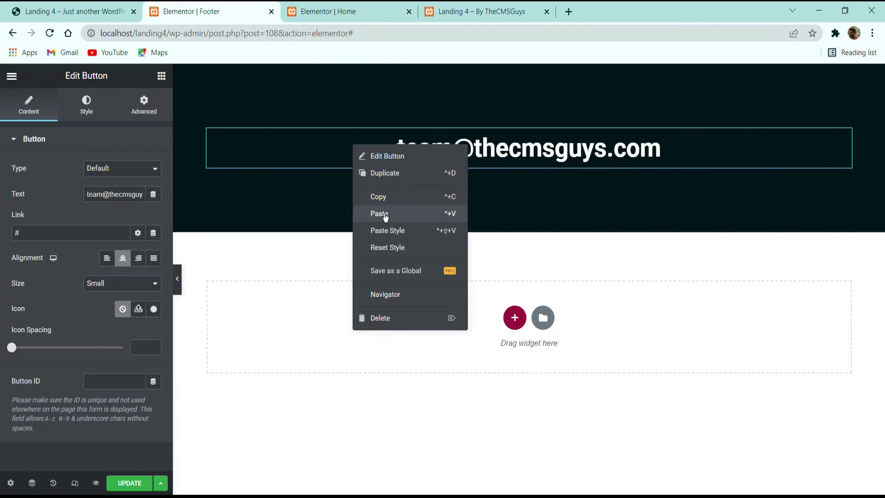
Step: Delete the accidentally pasted WEB text and duplicate the email button for the phone line
{"action": "left_click", "coordinate": [385, 215]}
{"action": "right_click", "coordinate": [417, 200]}
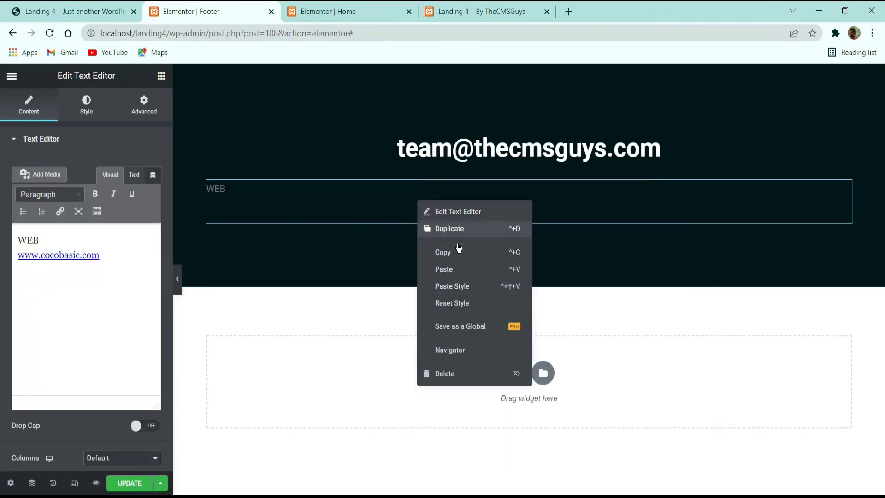
{"action": "left_click", "coordinate": [450, 373]}
{"action": "right_click", "coordinate": [472, 151]}
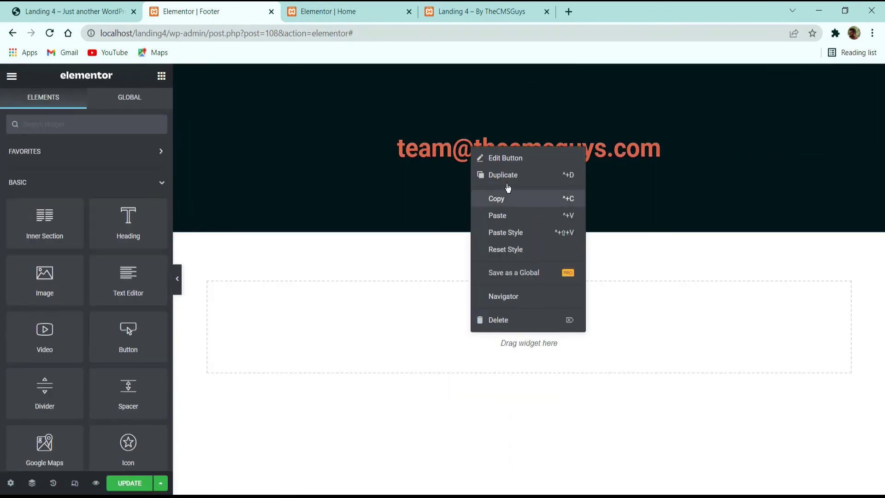
{"action": "left_click", "coordinate": [503, 175]}
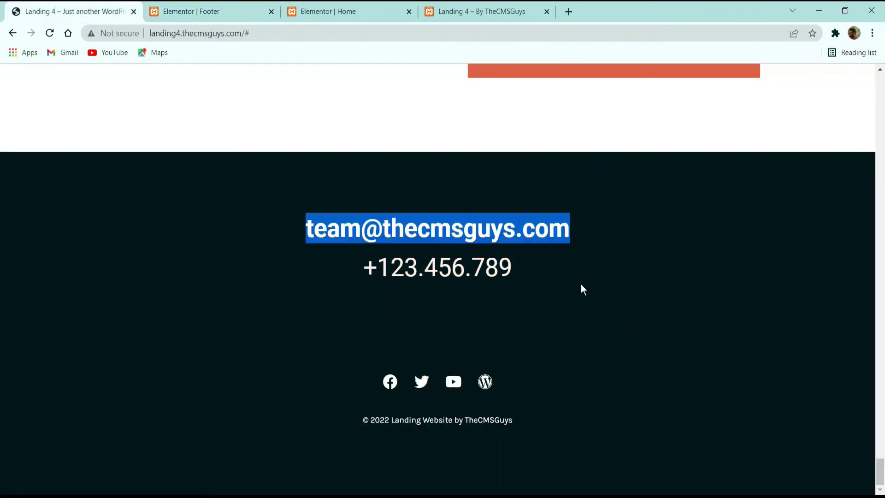
Step: Replace the duplicated button's text with the phone number +123.456.789
{"action": "left_click_drag", "start_coordinate": [582, 285], "coordinate": [325, 270]}
{"action": "key", "text": "ctrl+c"}
{"action": "left_click", "coordinate": [203, 11]}
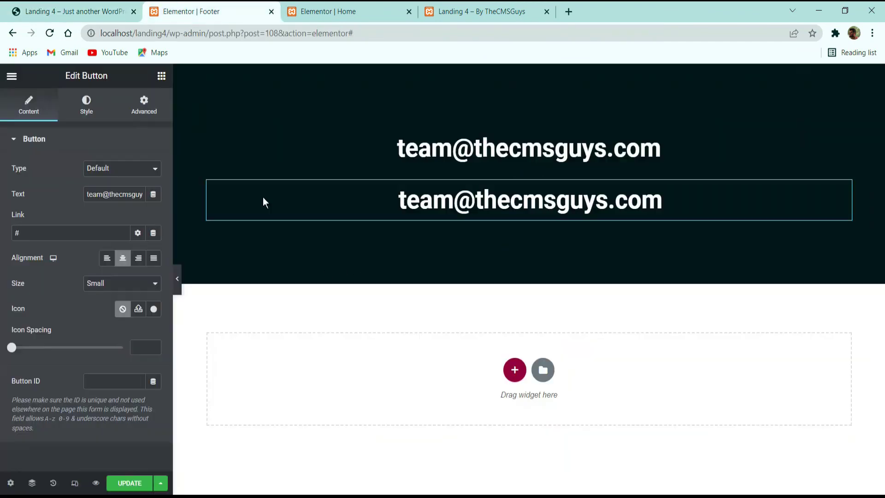
{"action": "triple_click", "coordinate": [138, 201]}
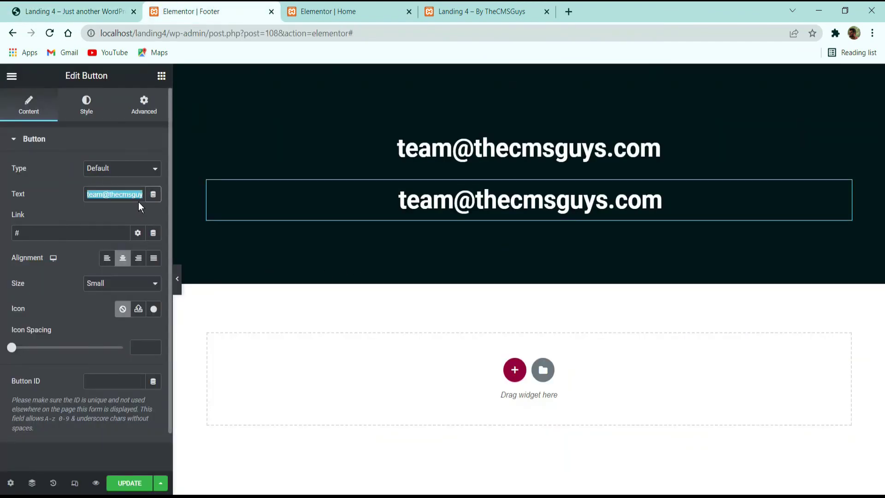
{"action": "key", "text": "ctrl+v"}
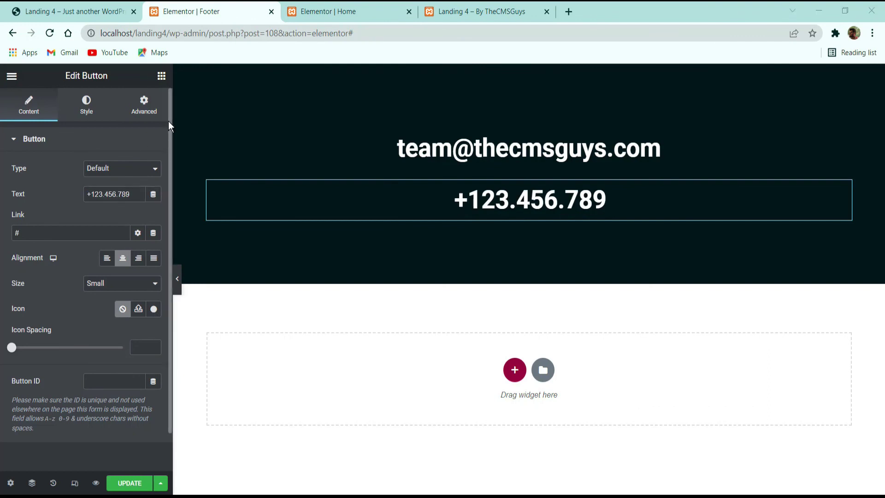
Step: Set the phone button's typography weight to 400
{"action": "left_click", "coordinate": [86, 106]}
{"action": "left_click", "coordinate": [153, 168]}
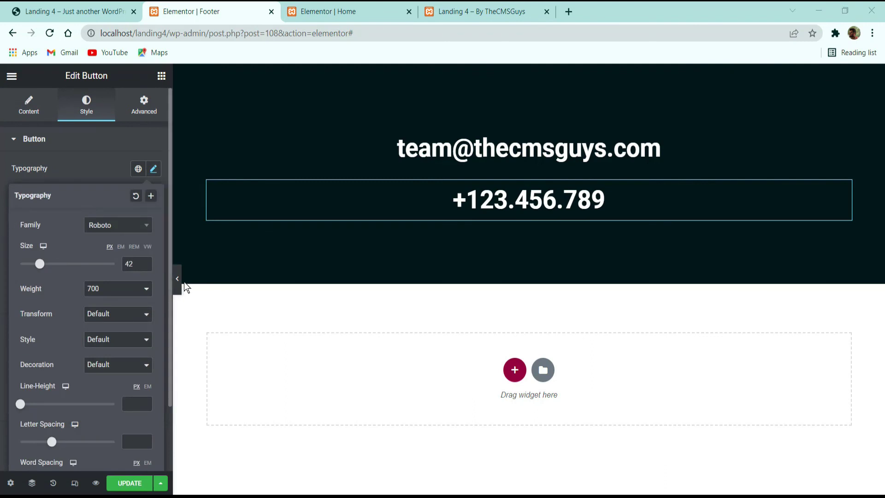
{"action": "left_click", "coordinate": [103, 295]}
{"action": "left_click", "coordinate": [98, 328]}
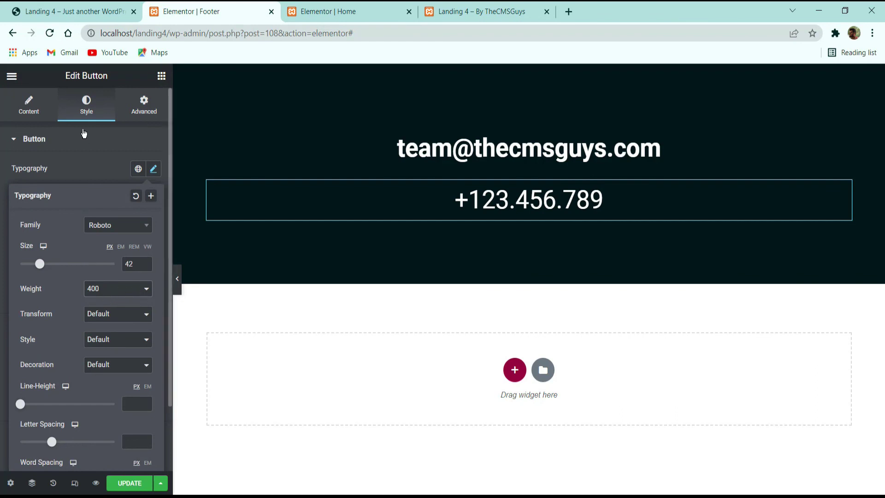
{"action": "left_click", "coordinate": [106, 171]}
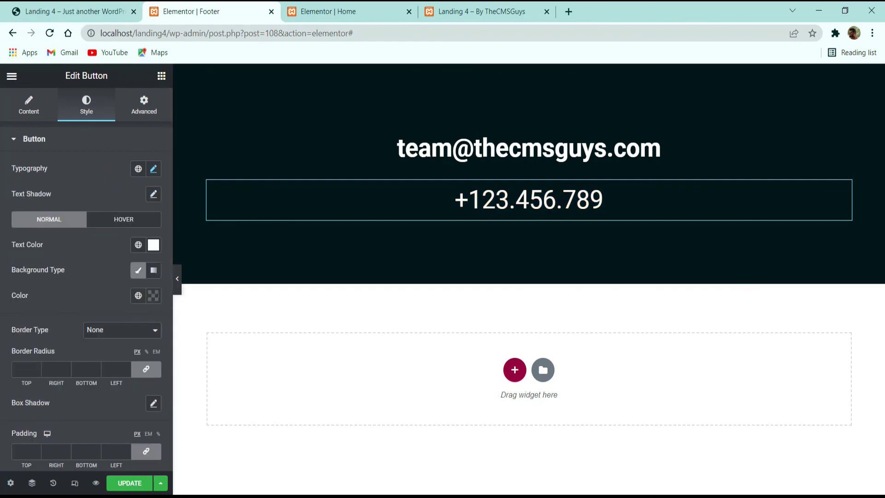
Step: Add a Spacer widget below the +123.456.789 phone line
{"action": "left_click", "coordinate": [71, 14]}
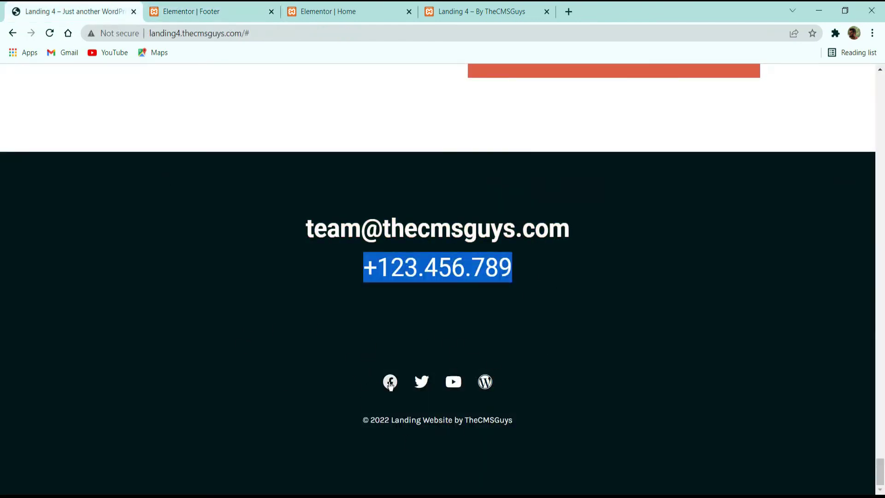
{"action": "left_click_drag", "start_coordinate": [360, 420], "coordinate": [311, 419]}
{"action": "left_click", "coordinate": [372, 365]}
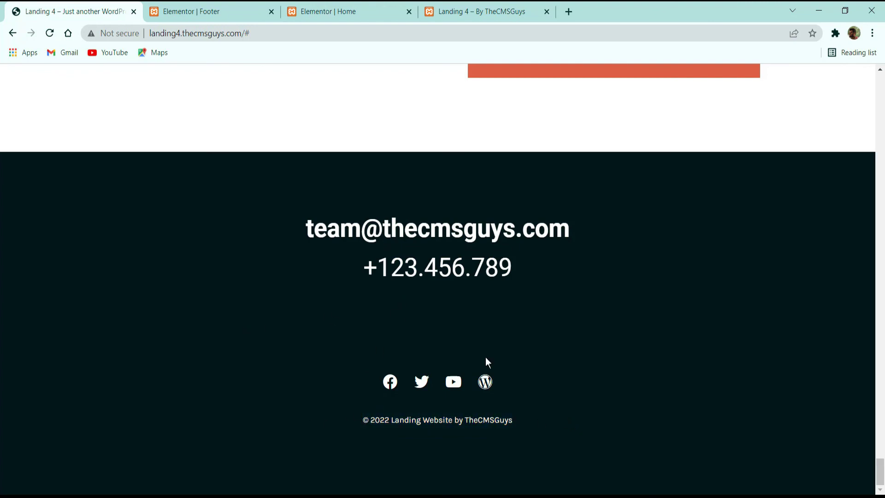
{"action": "left_click", "coordinate": [224, 9]}
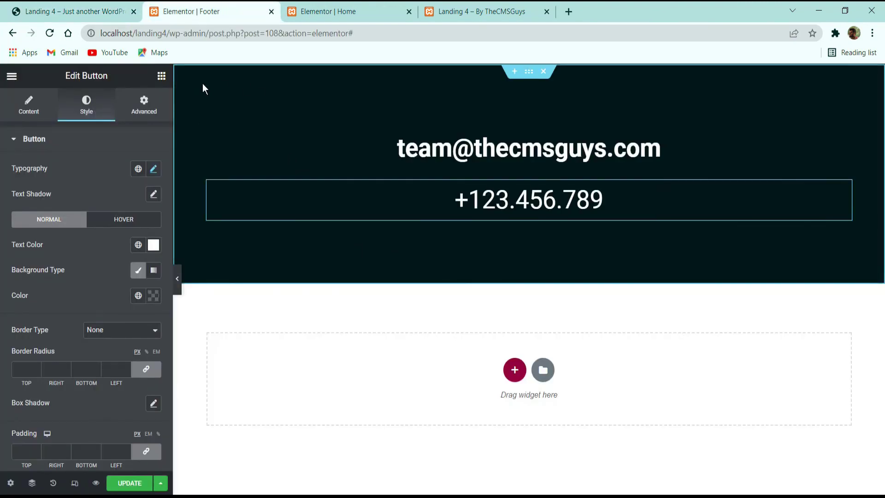
{"action": "left_click", "coordinate": [161, 76]}
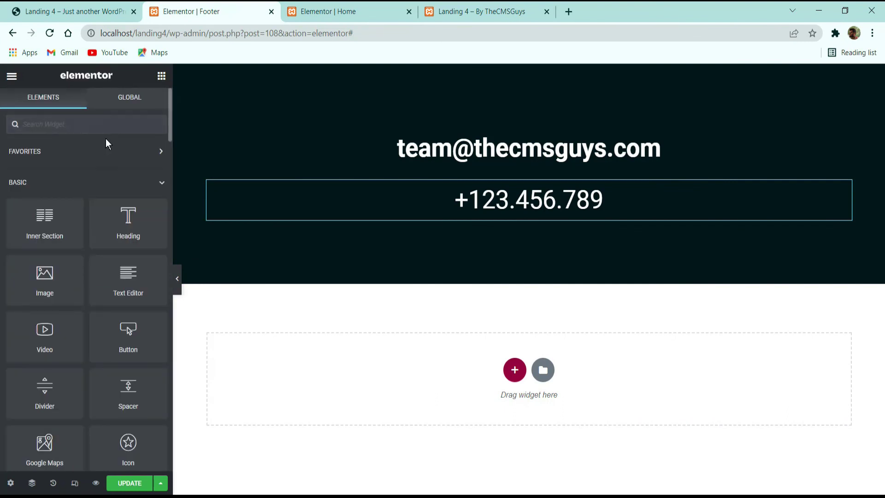
{"action": "type", "text": "sp"}
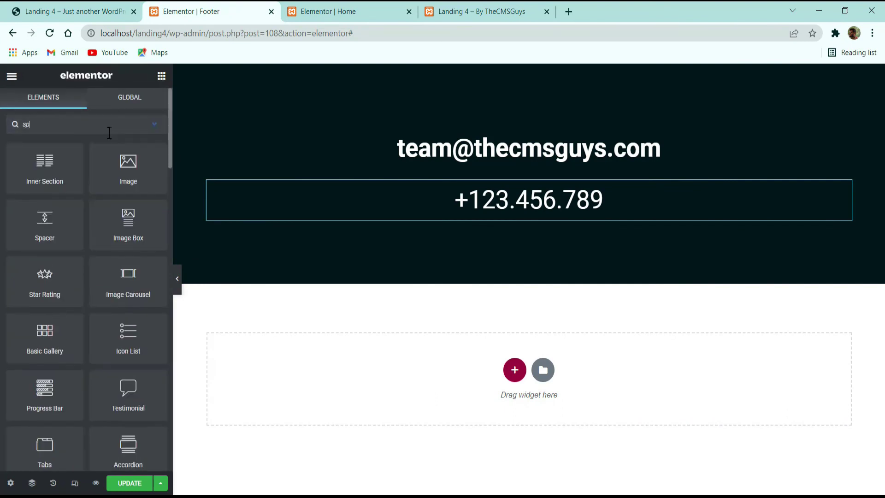
{"action": "type", "text": "acer"}
{"action": "left_click_drag", "start_coordinate": [42, 159], "coordinate": [456, 210]}
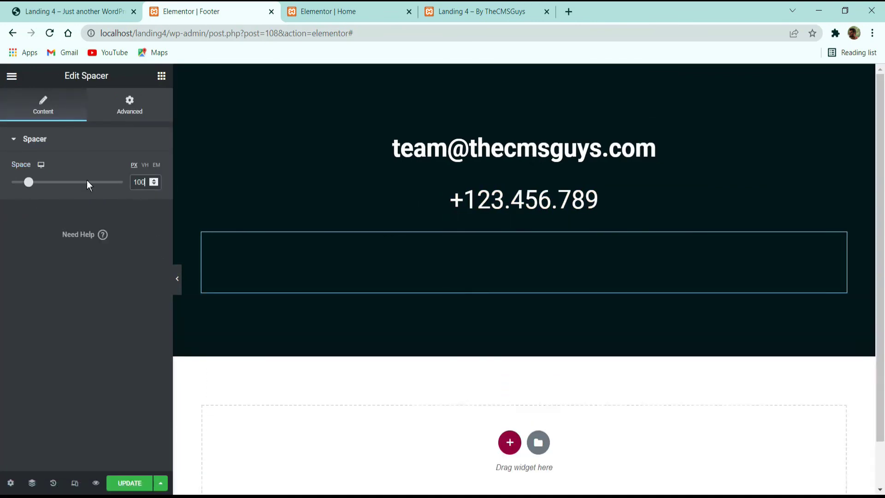
Step: Place a Social Icons widget under the footer spacer
{"action": "left_click", "coordinate": [88, 10]}
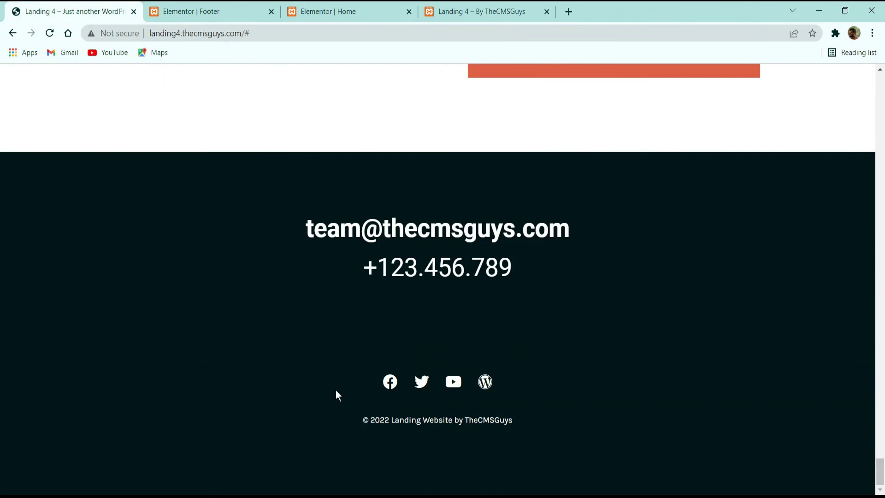
{"action": "left_click", "coordinate": [201, 12]}
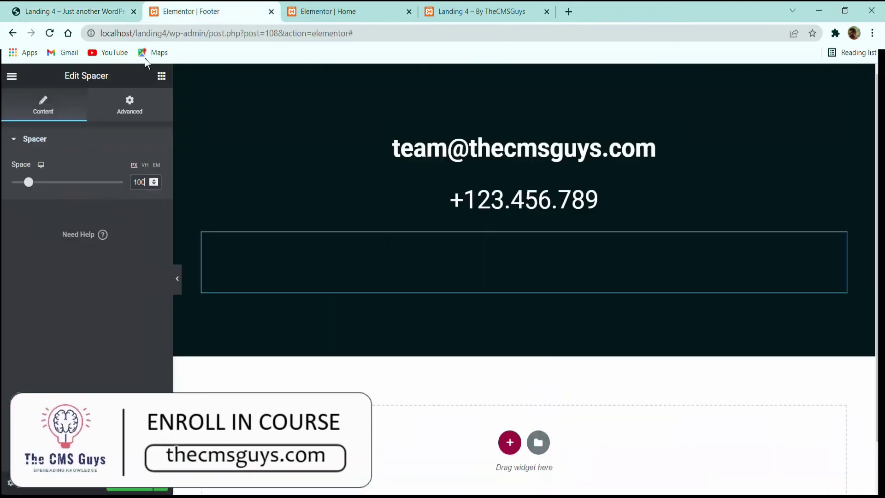
{"action": "left_click", "coordinate": [161, 76]}
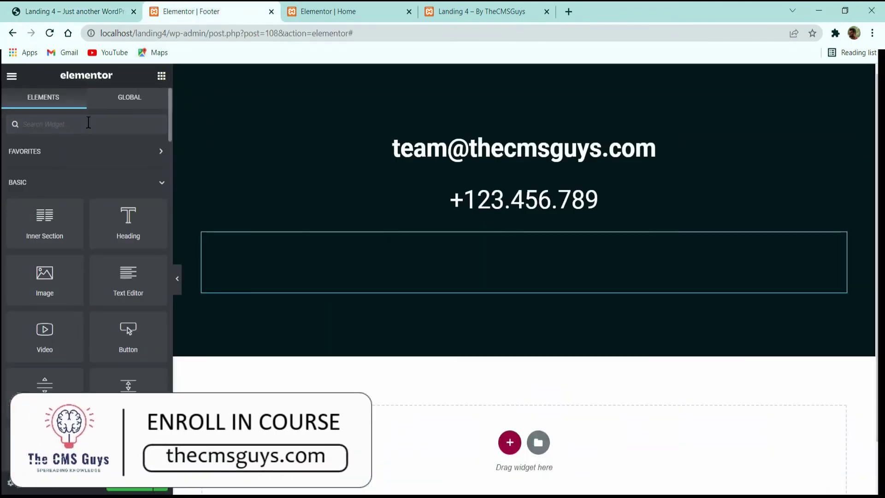
{"action": "type", "text": "soc"}
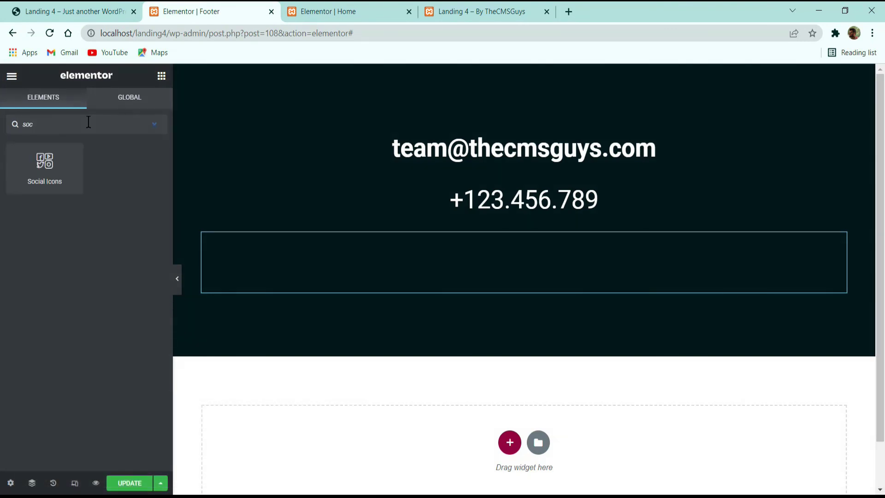
{"action": "left_click_drag", "start_coordinate": [61, 151], "coordinate": [499, 294]}
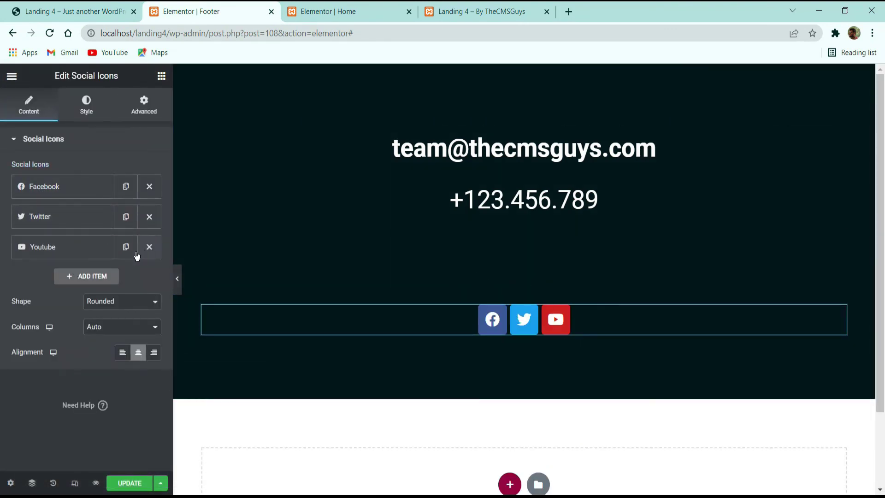
Step: Add Twitch and Spotify as the fourth and fifth social icons
{"action": "left_click", "coordinate": [95, 277]}
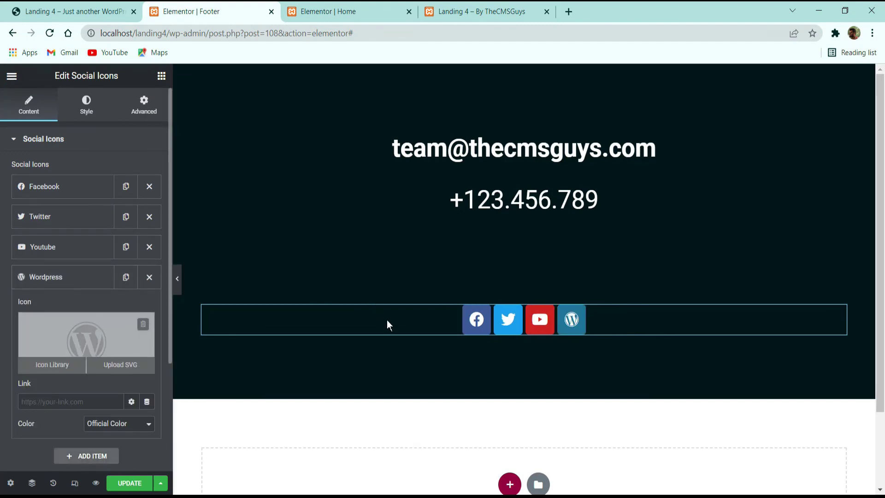
{"action": "left_click", "coordinate": [43, 347]}
{"action": "left_click", "coordinate": [525, 295]}
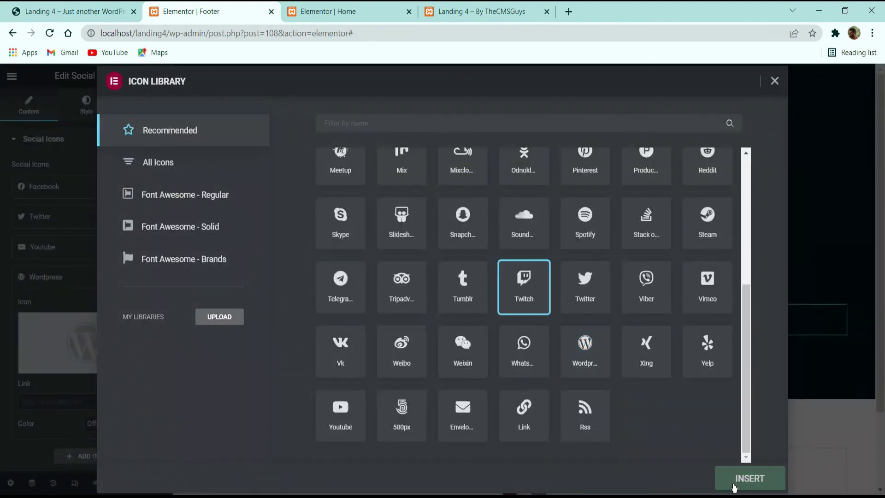
{"action": "left_click", "coordinate": [734, 484]}
{"action": "left_click", "coordinate": [66, 282]}
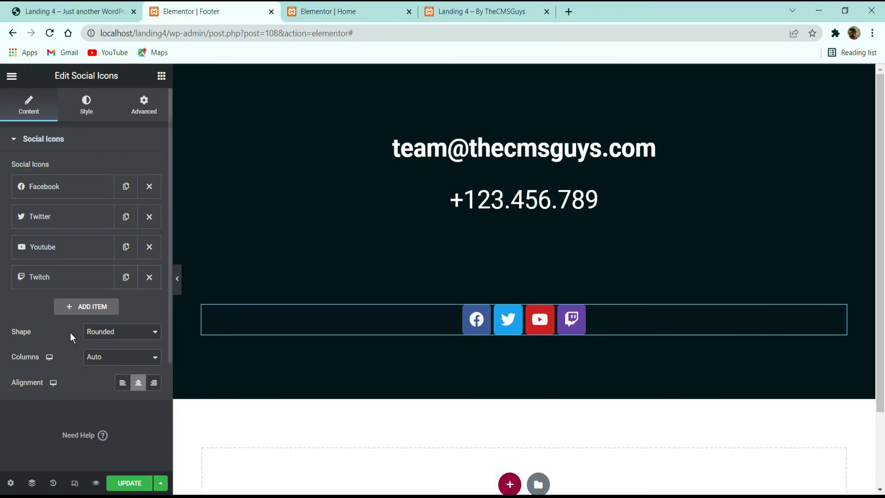
{"action": "left_click", "coordinate": [90, 309]}
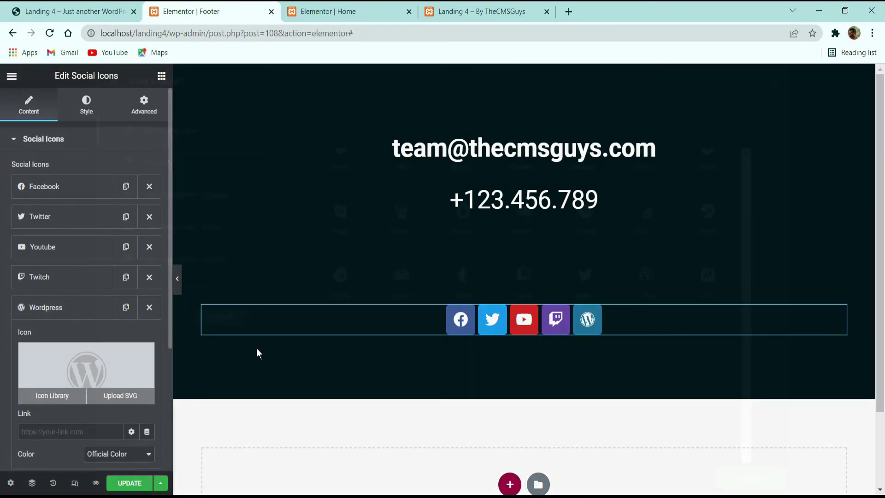
{"action": "left_click", "coordinate": [52, 395]}
{"action": "left_click", "coordinate": [585, 224]}
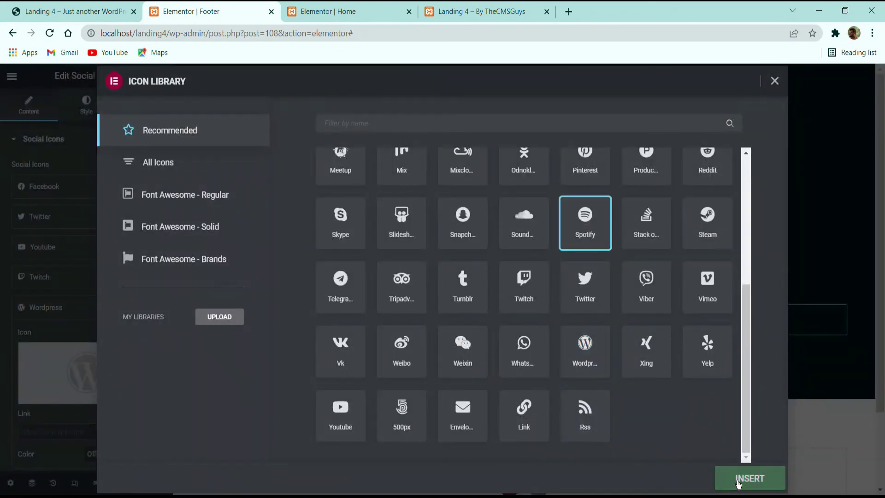
{"action": "left_click", "coordinate": [737, 483]}
Step: Keep the social icons' shape on Rounded after briefly trying Circle
{"action": "left_click", "coordinate": [99, 115]}
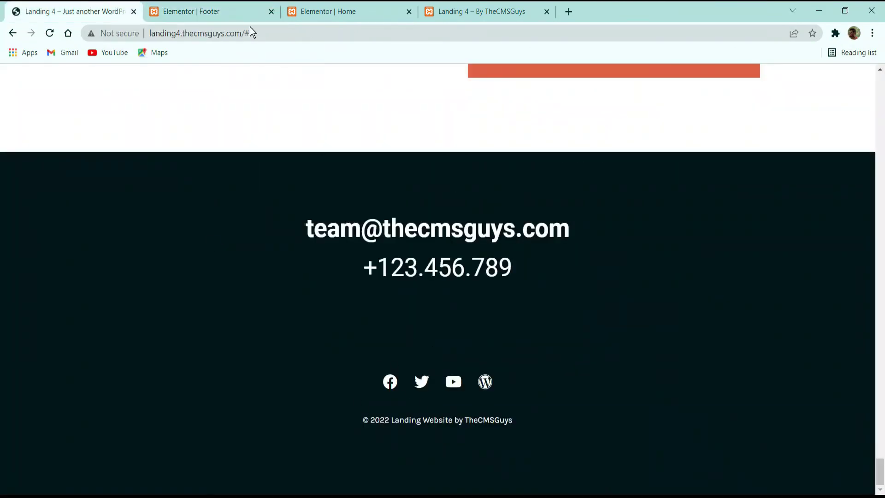
{"action": "left_click", "coordinate": [251, 12]}
{"action": "left_click", "coordinate": [100, 369]}
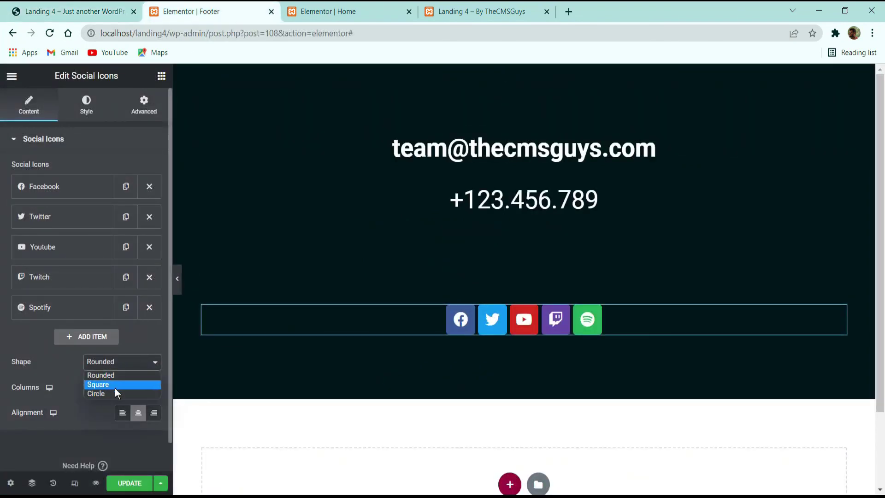
{"action": "left_click", "coordinate": [116, 392]}
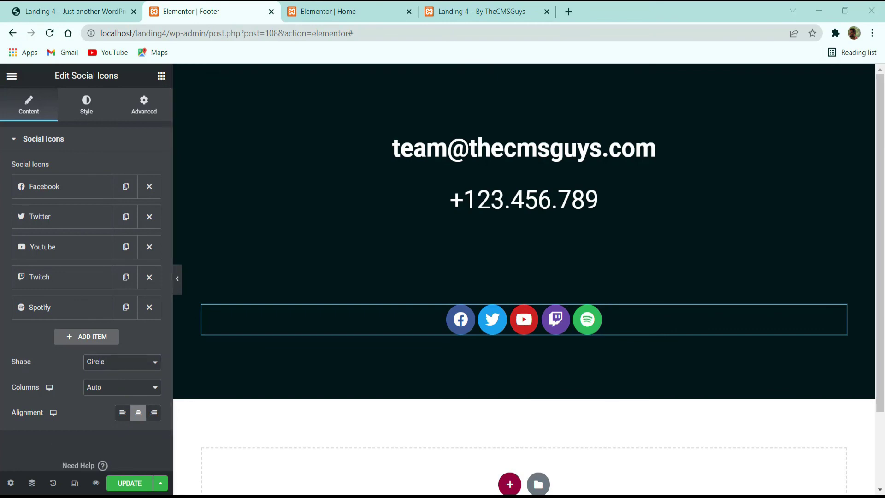
{"action": "left_click", "coordinate": [136, 364]}
{"action": "left_click", "coordinate": [133, 375]}
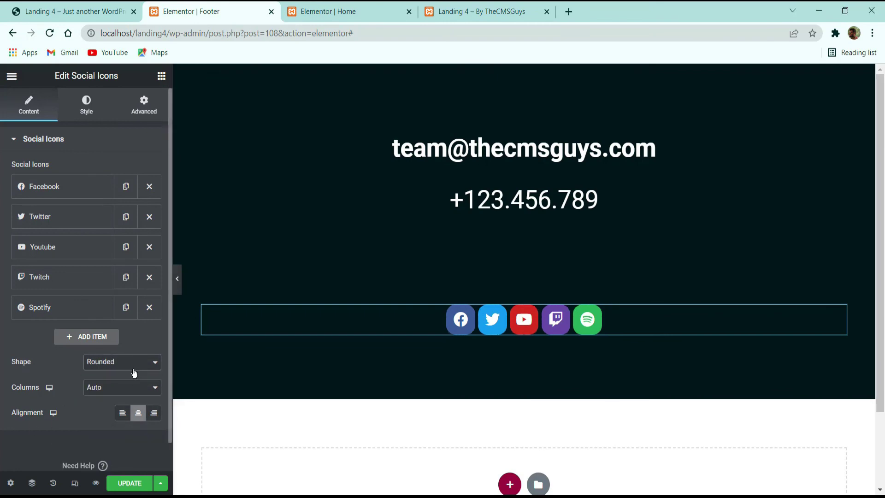
Step: Give the social icons custom colours: transparent primary background and white secondary colour
{"action": "left_click", "coordinate": [87, 105]}
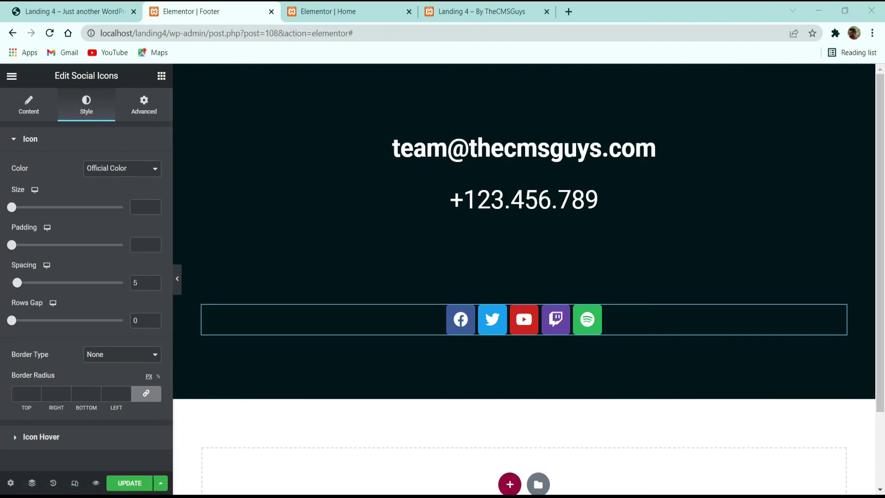
{"action": "left_click", "coordinate": [122, 168]}
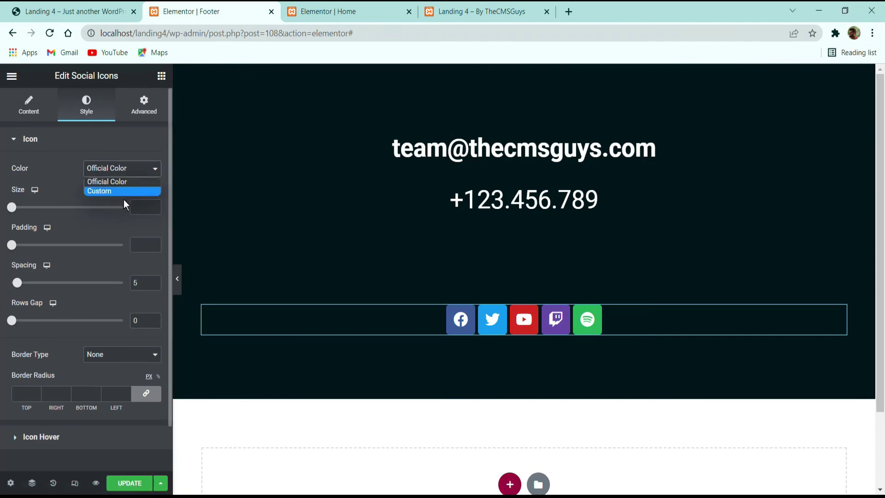
{"action": "left_click", "coordinate": [124, 194]}
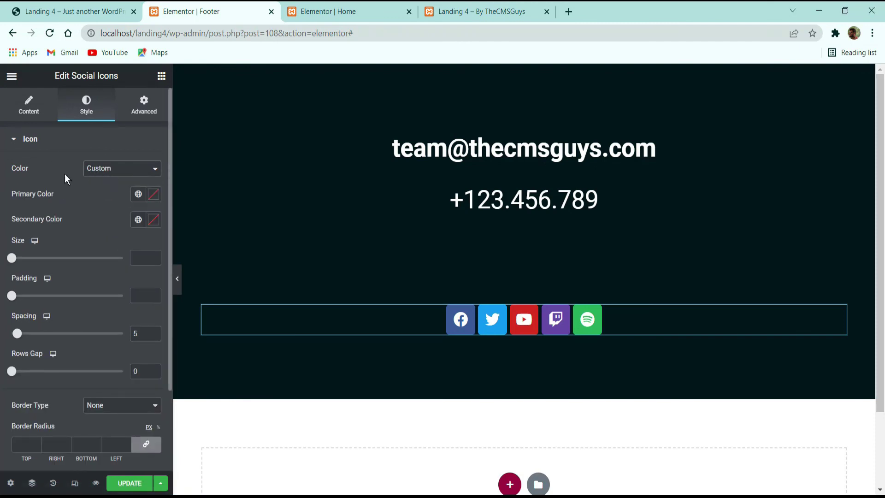
{"action": "left_click", "coordinate": [153, 194]}
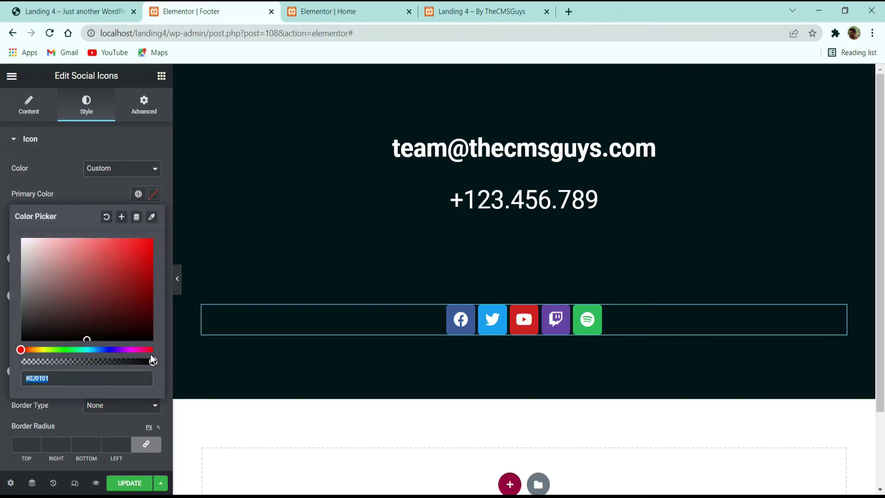
{"action": "left_click_drag", "start_coordinate": [150, 361], "coordinate": [21, 361]}
{"action": "left_click", "coordinate": [59, 189]}
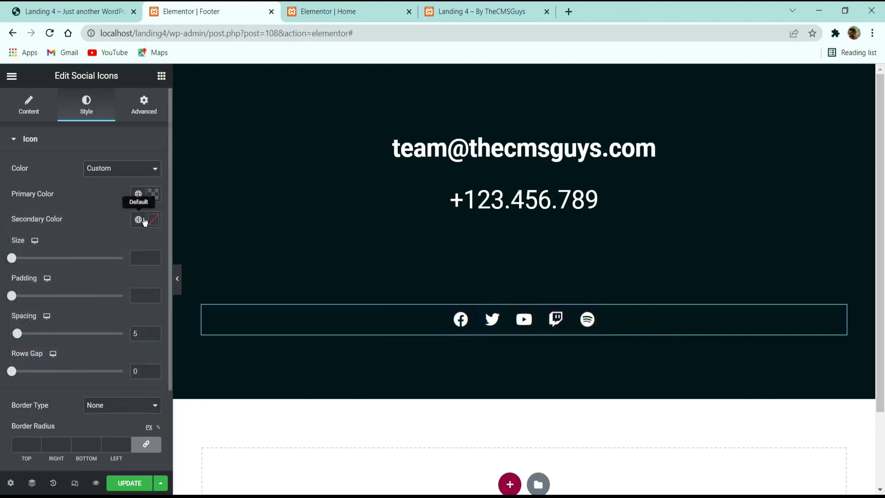
{"action": "left_click", "coordinate": [154, 219]}
{"action": "left_click_drag", "start_coordinate": [97, 306], "coordinate": [21, 199]}
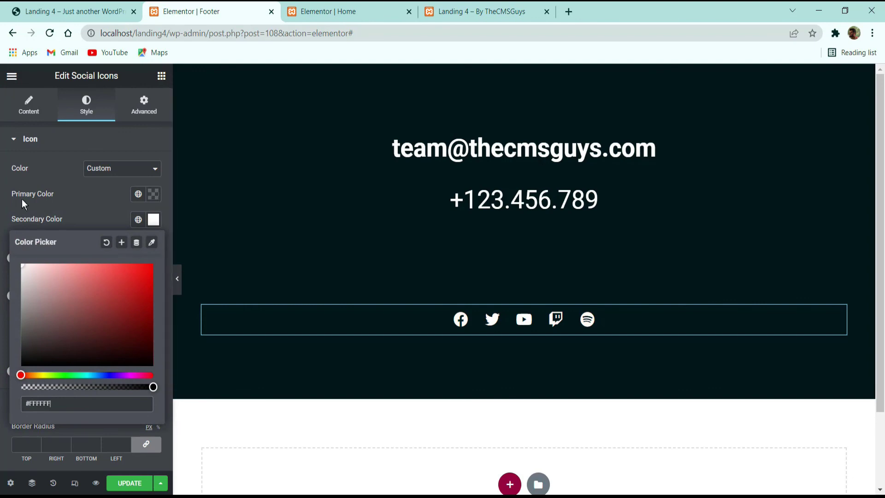
{"action": "left_click", "coordinate": [83, 196]}
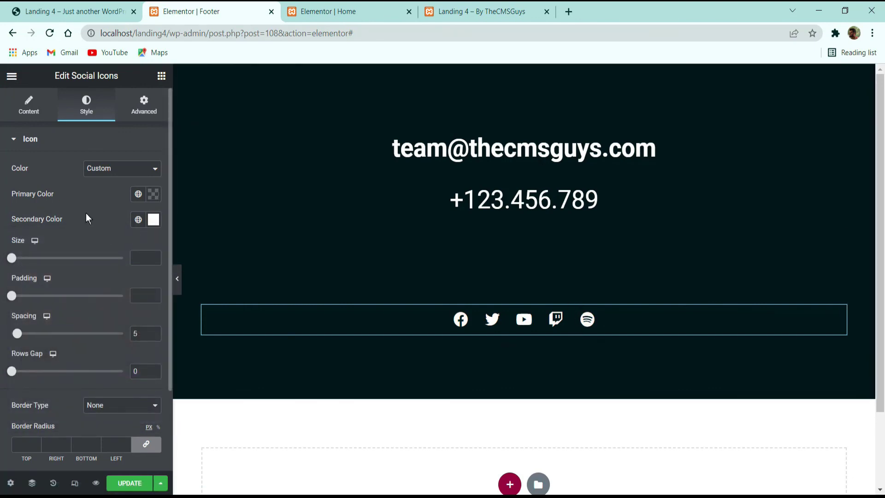
Step: Set the social icon size to 25 and spacing to 9
{"action": "scroll", "coordinate": [88, 221], "scroll_direction": "down", "scroll_amount": 3}
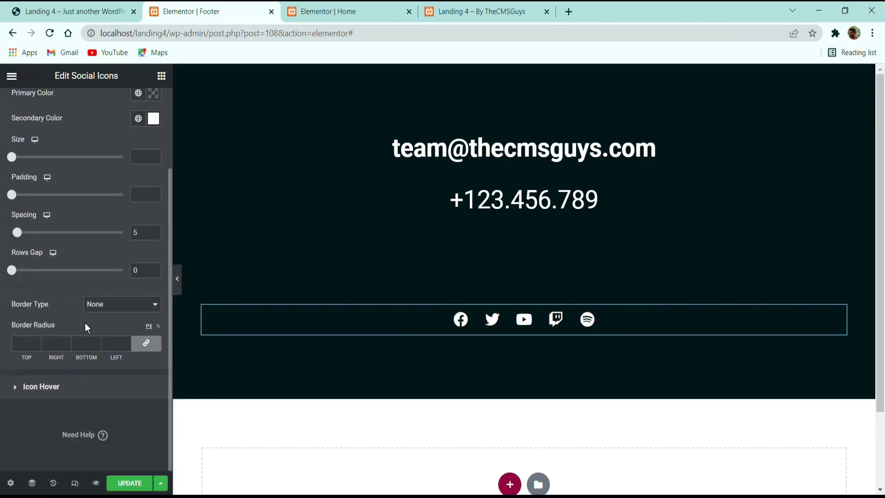
{"action": "left_click", "coordinate": [145, 157]}
{"action": "type", "text": "25"}
{"action": "left_click_drag", "start_coordinate": [18, 237], "coordinate": [23, 238]}
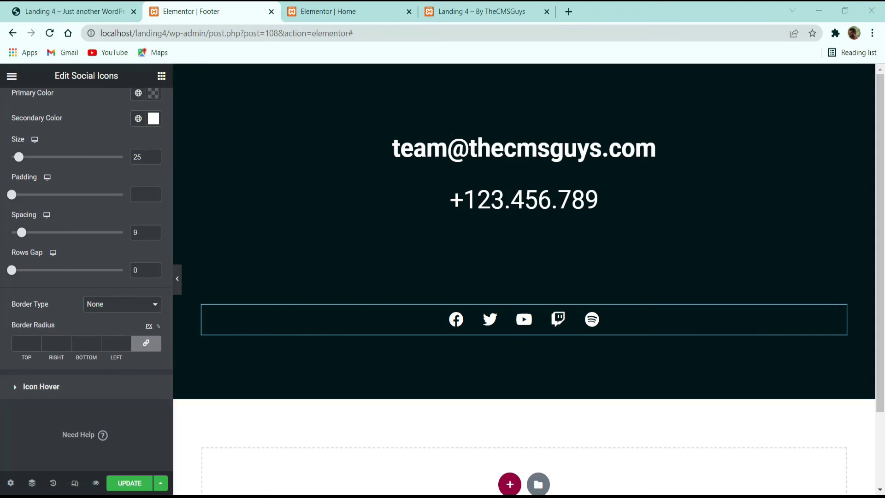
{"action": "left_click", "coordinate": [92, 11]}
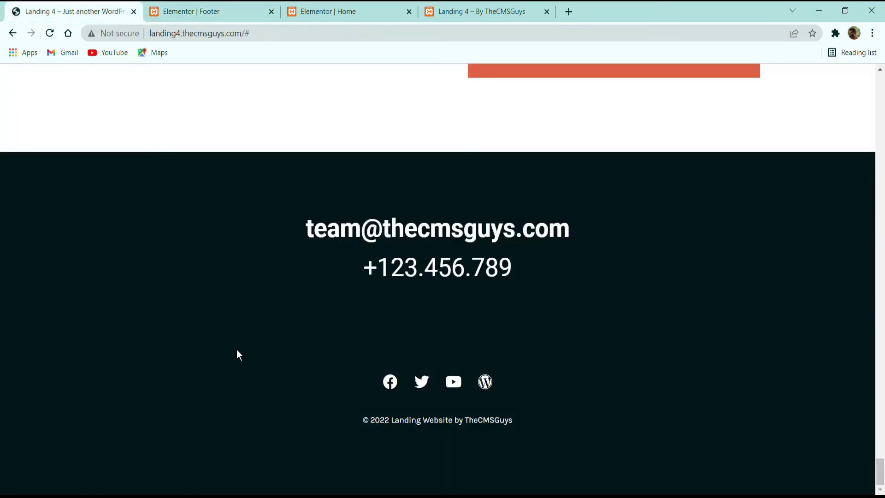
{"action": "left_click", "coordinate": [210, 11]}
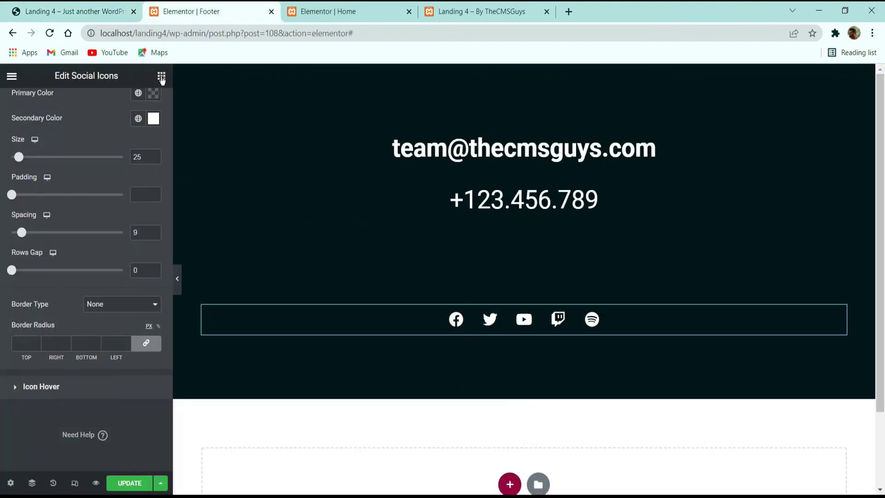
Step: Add a centred heading below the icons reading '© 2022 Landing Website by TheCMSGuys'
{"action": "left_click", "coordinate": [162, 76]}
{"action": "left_click_drag", "start_coordinate": [125, 231], "coordinate": [555, 335]}
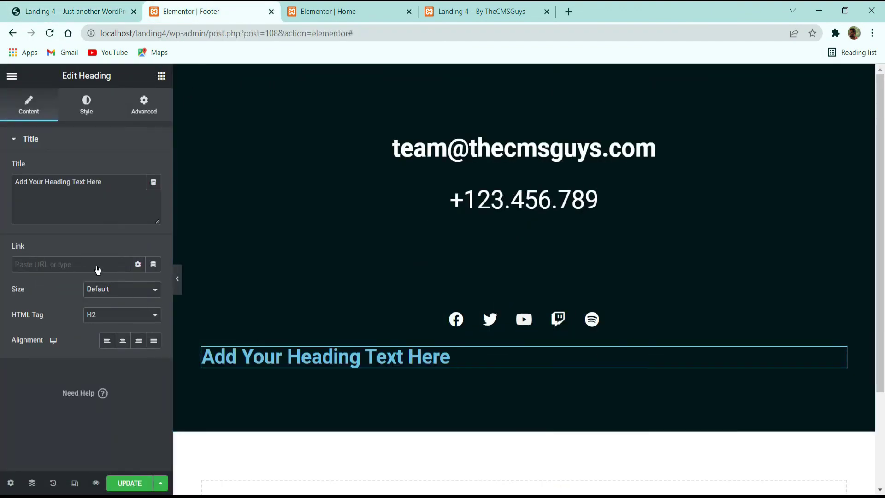
{"action": "left_click", "coordinate": [106, 207]}
{"action": "key", "text": "ctrl+a"}
{"action": "type", "text": "© 2022 Landing Website by TheCMSGuys"}
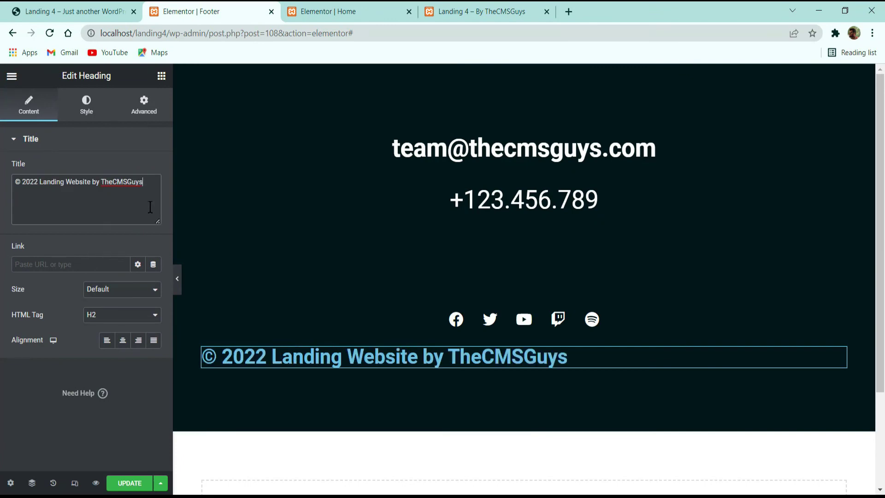
{"action": "left_click", "coordinate": [123, 341]}
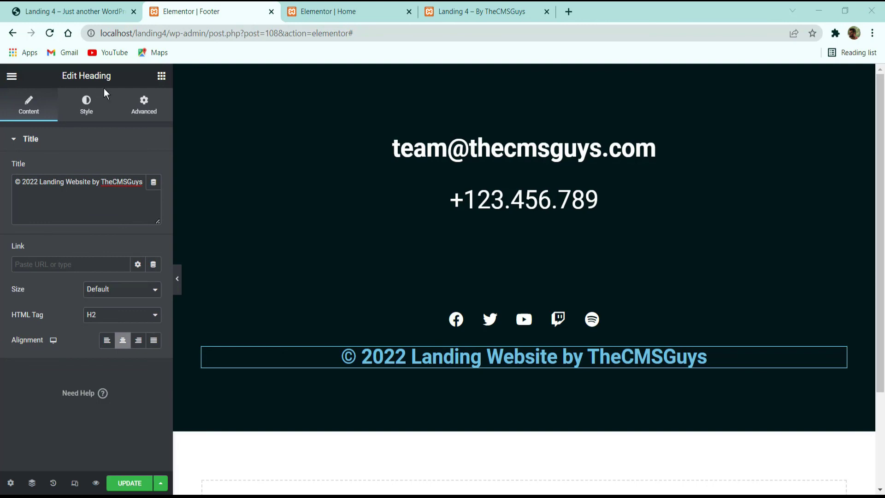
Step: Make the copyright heading text white
{"action": "left_click", "coordinate": [87, 106]}
{"action": "left_click", "coordinate": [153, 169]}
{"action": "left_click_drag", "start_coordinate": [93, 254], "coordinate": [26, 153]}
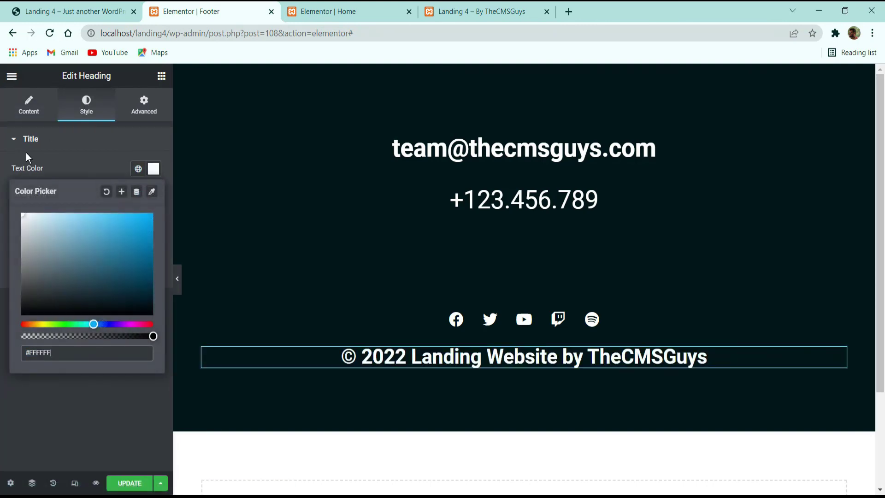
{"action": "left_click", "coordinate": [62, 165]}
Step: Set the copyright typography to Karla, 14 px, weight 400
{"action": "left_click", "coordinate": [153, 194]}
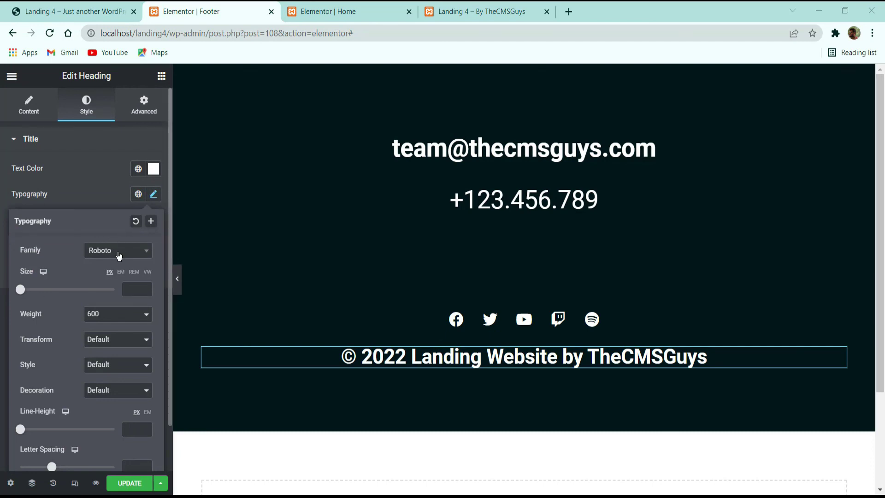
{"action": "left_click", "coordinate": [117, 253]}
{"action": "left_click", "coordinate": [108, 285]}
{"action": "left_click", "coordinate": [113, 252]}
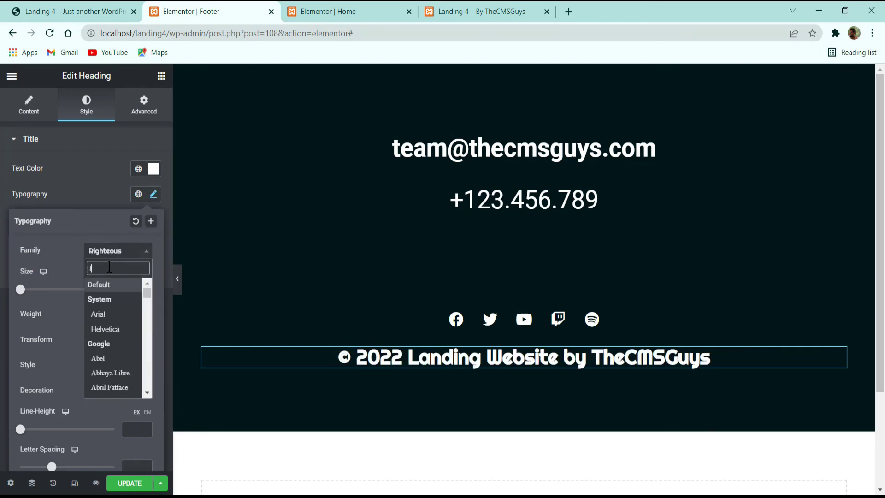
{"action": "type", "text": "karl"}
{"action": "key", "text": "Return"}
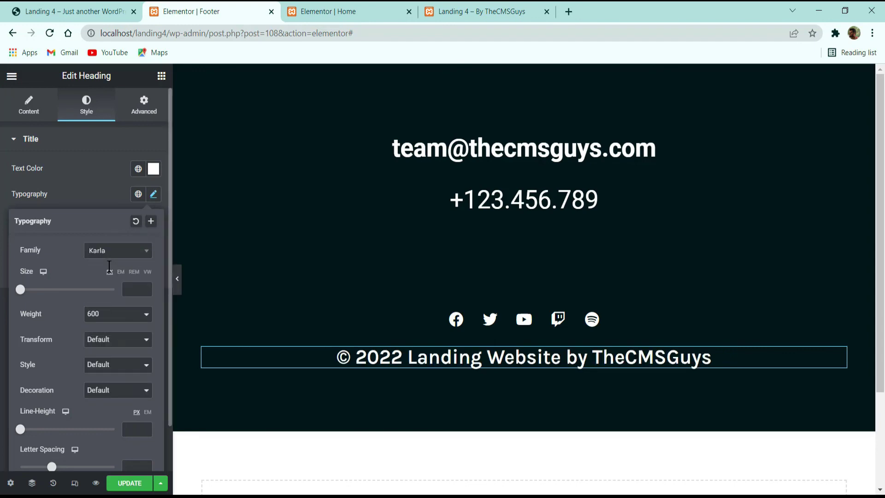
{"action": "key", "text": "Tab"}
{"action": "type", "text": "14"}
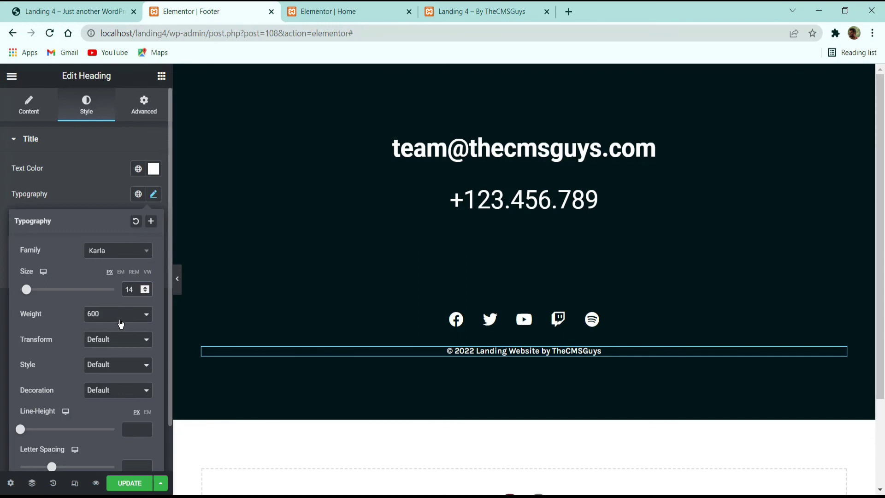
{"action": "left_click", "coordinate": [119, 318]}
{"action": "left_click", "coordinate": [105, 357]}
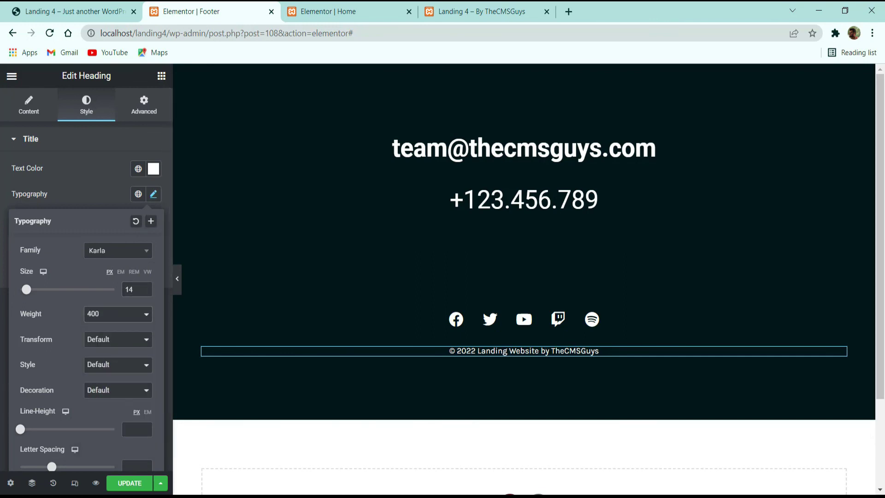
Step: Set the copyright line height to 36 and save the footer with Update
{"action": "scroll", "coordinate": [123, 362], "scroll_direction": "down", "scroll_amount": 1}
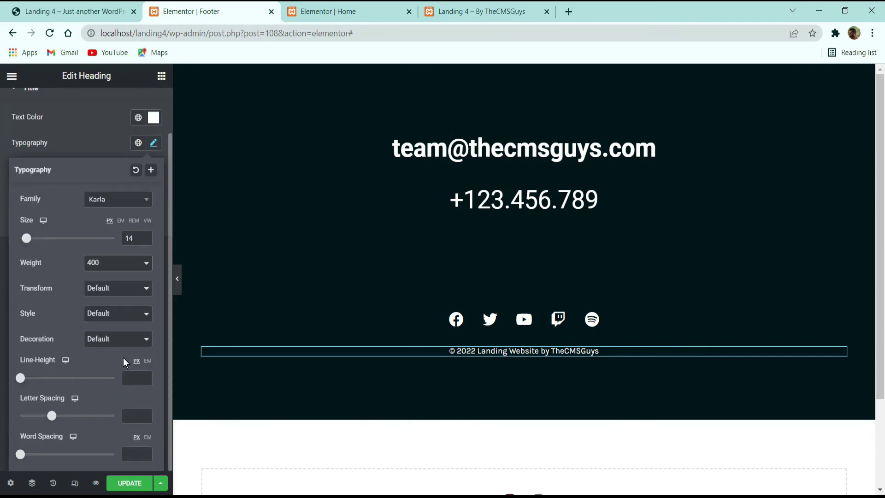
{"action": "left_click", "coordinate": [131, 378]}
{"action": "type", "text": "36"}
{"action": "left_click", "coordinate": [130, 482]}
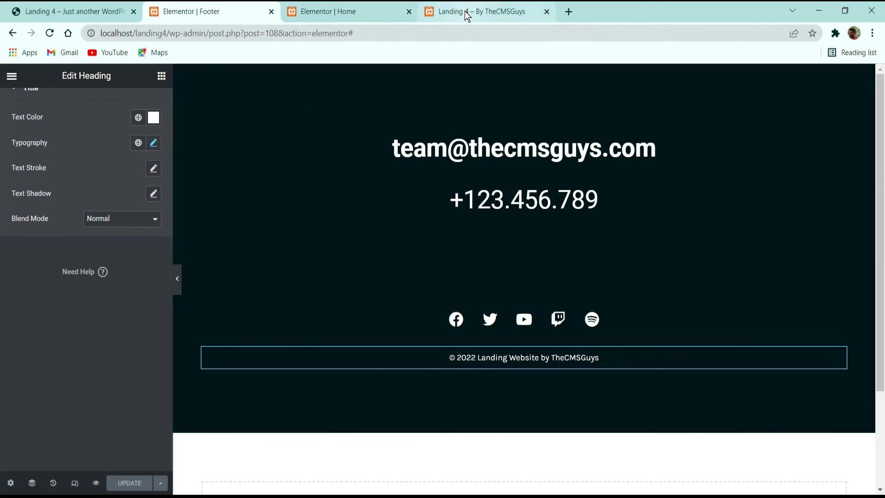
Step: Reload the live homepage and close the footer and home page editor tabs
{"action": "left_click", "coordinate": [481, 12]}
{"action": "left_click", "coordinate": [50, 33]}
{"action": "left_click", "coordinate": [271, 12]}
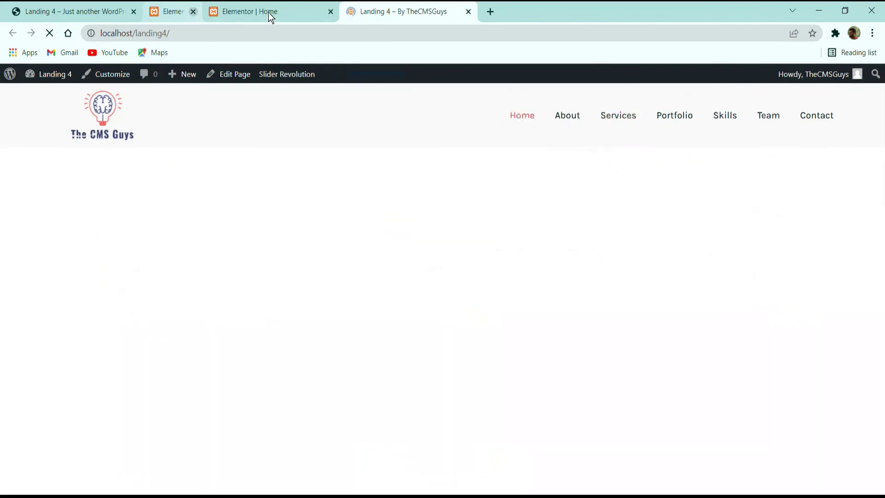
{"action": "left_click", "coordinate": [271, 12]}
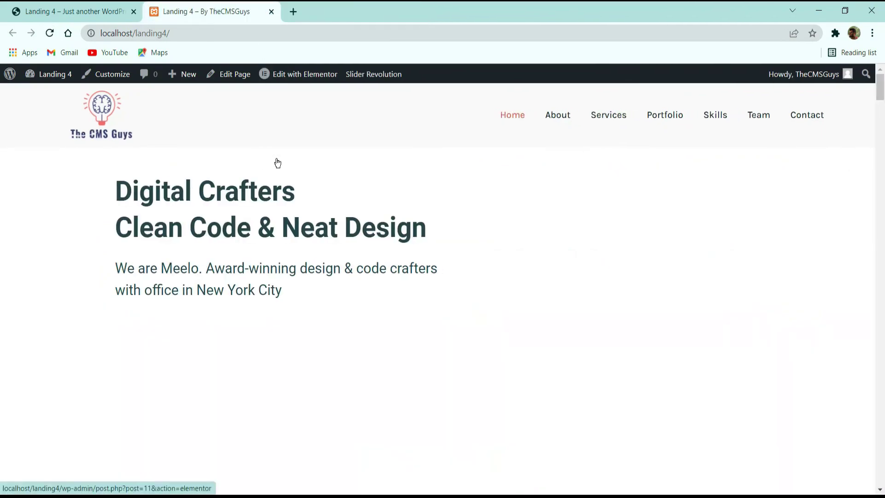
Step: Test that the header's Contact link jumps to the contact section
{"action": "scroll", "coordinate": [378, 182], "scroll_direction": "down", "scroll_amount": 5}
{"action": "scroll", "coordinate": [387, 181], "scroll_direction": "up", "scroll_amount": 5}
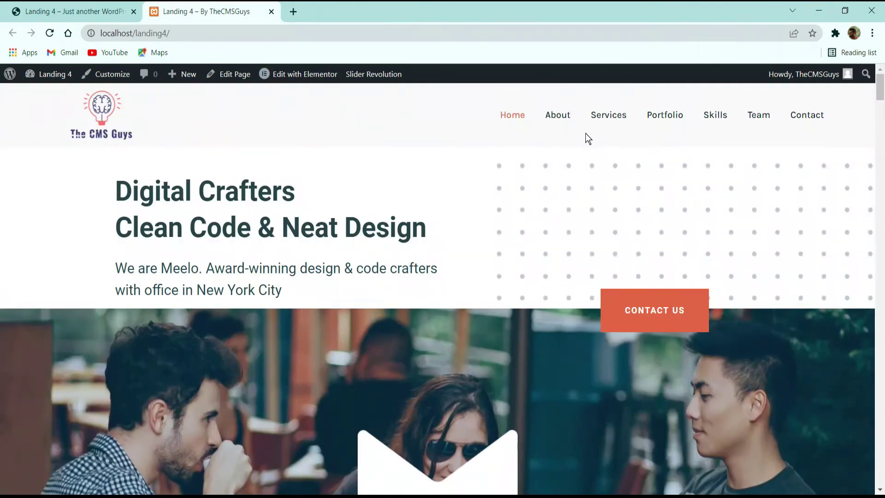
{"action": "scroll", "coordinate": [583, 175], "scroll_direction": "down", "scroll_amount": 17}
{"action": "scroll", "coordinate": [585, 178], "scroll_direction": "up", "scroll_amount": 7}
{"action": "scroll", "coordinate": [700, 119], "scroll_direction": "up", "scroll_amount": 10}
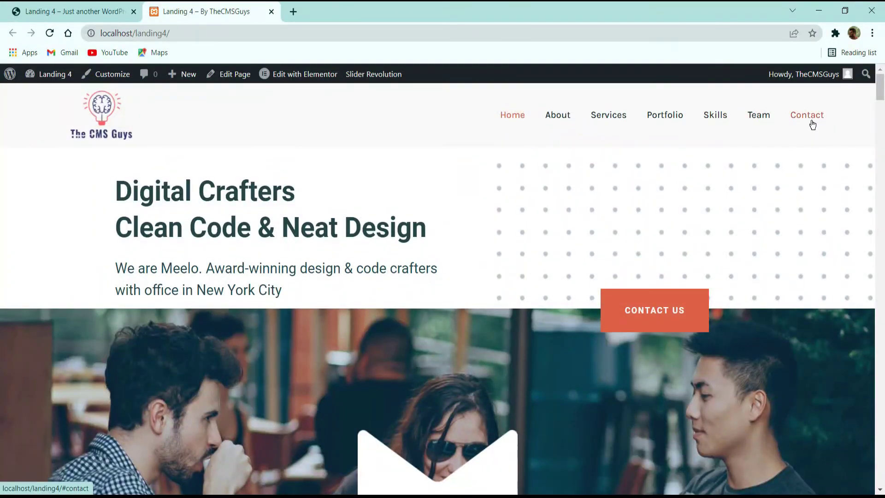
{"action": "left_click", "coordinate": [810, 123]}
{"action": "scroll", "coordinate": [511, 156], "scroll_direction": "down", "scroll_amount": 9}
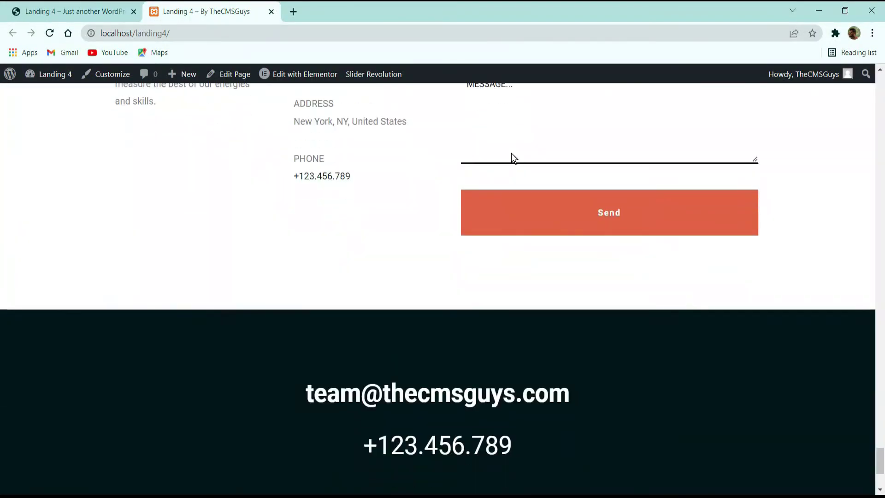
{"action": "scroll", "coordinate": [441, 249], "scroll_direction": "up", "scroll_amount": 15}
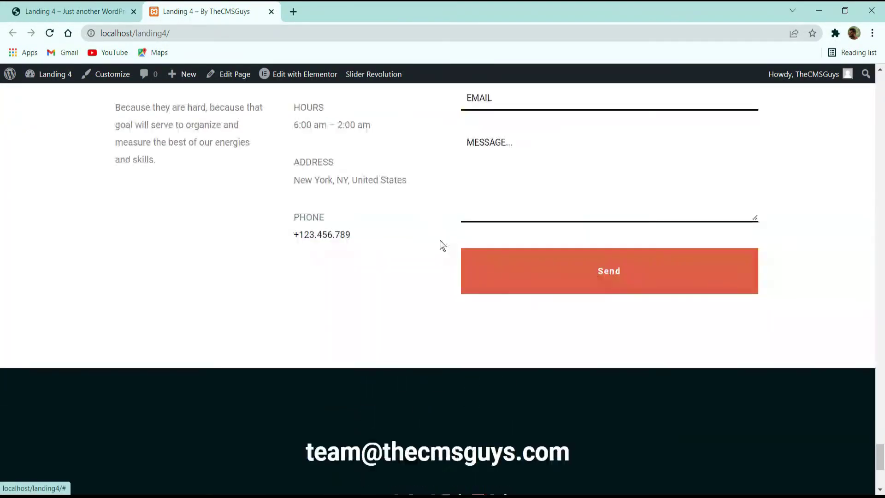
{"action": "scroll", "coordinate": [412, 223], "scroll_direction": "up", "scroll_amount": 20}
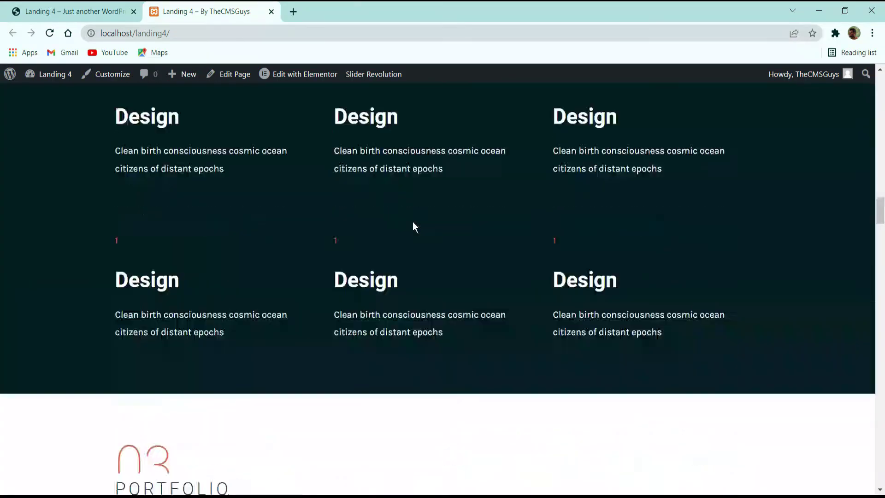